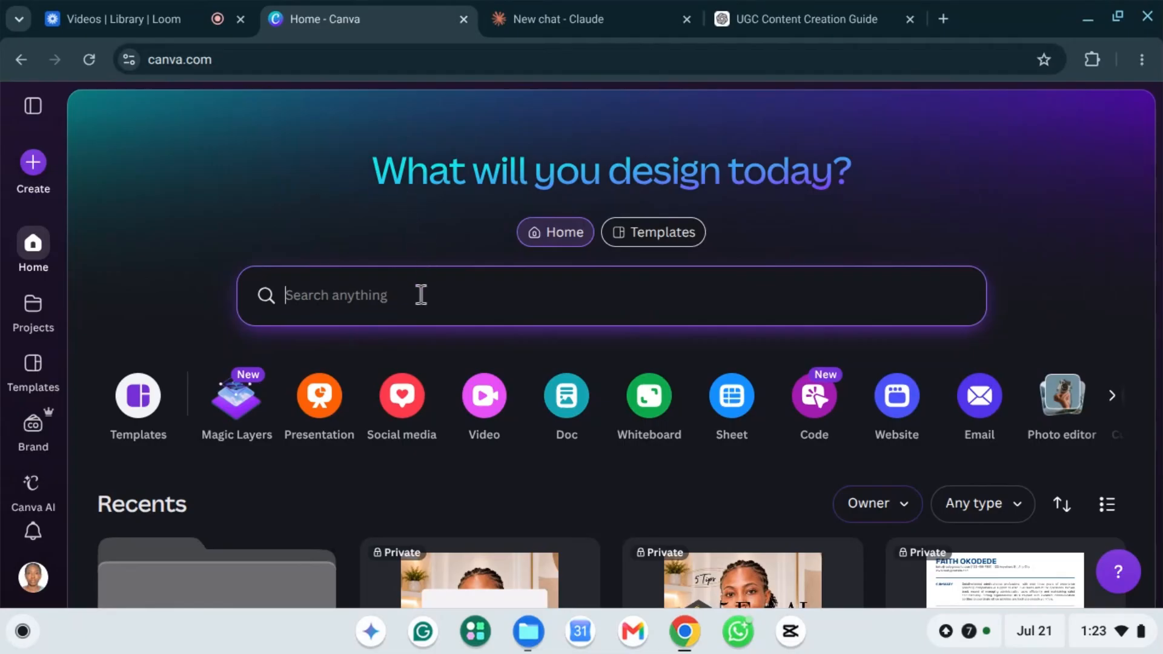
Step: Go from the Canva home page to the Templates page
scroll(421, 295, down, 1)
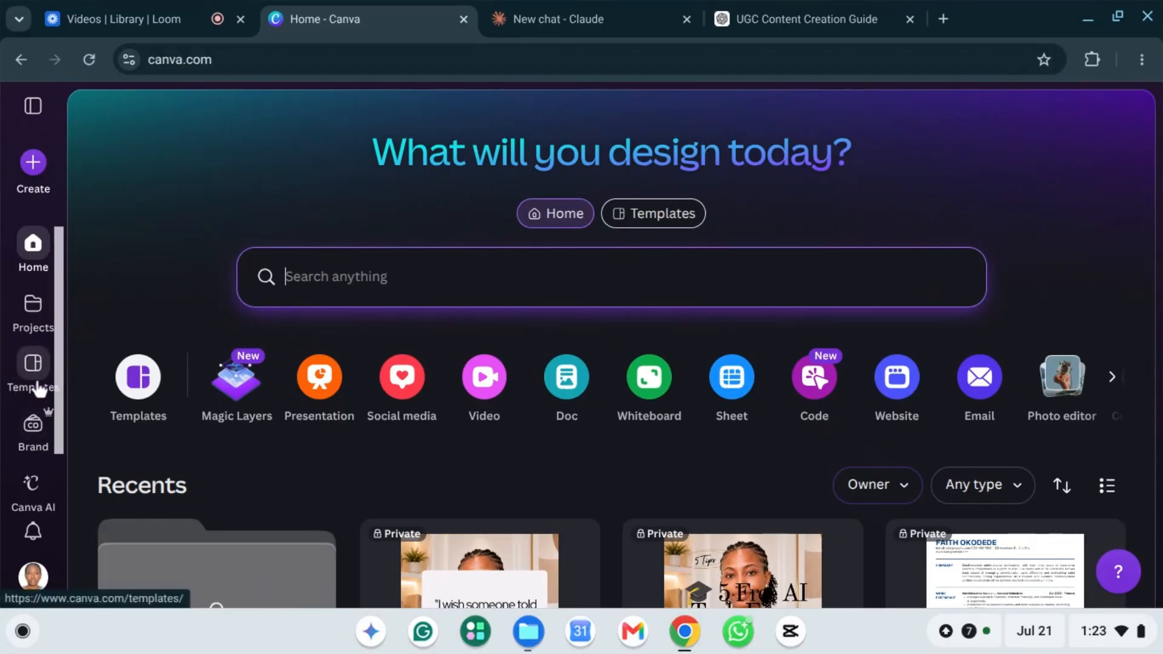
scroll(38, 383, up, 1)
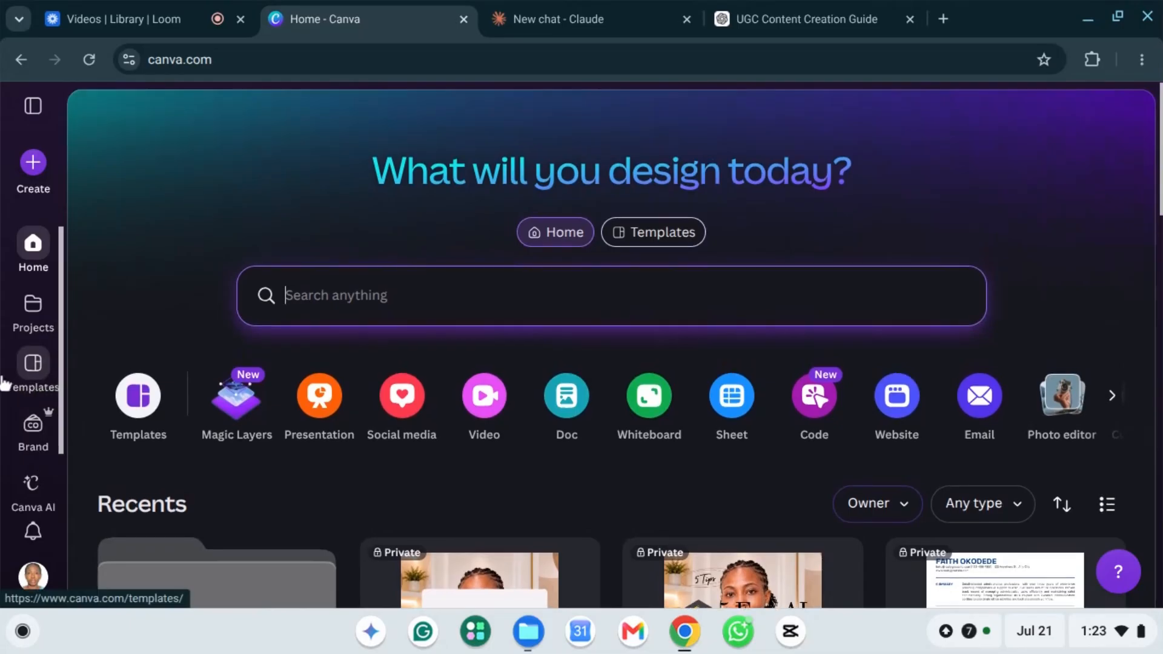
click(33, 375)
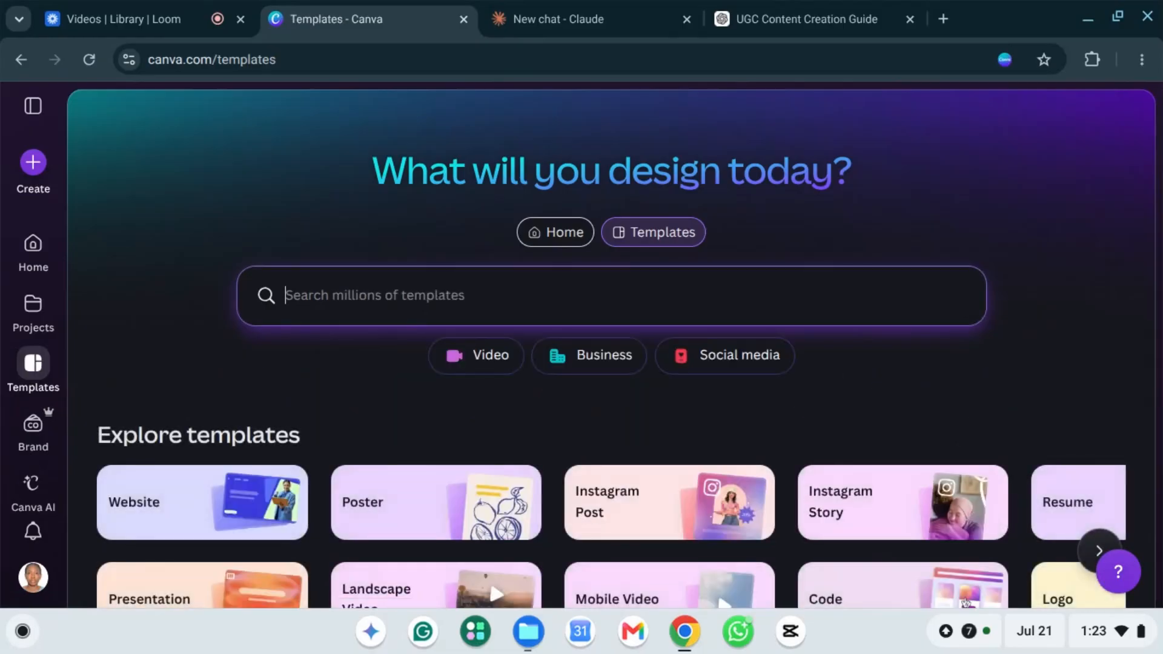
Step: Search templates for 'website portfolio', choose 'creative portfolio websites', and browse the results
text(webs)
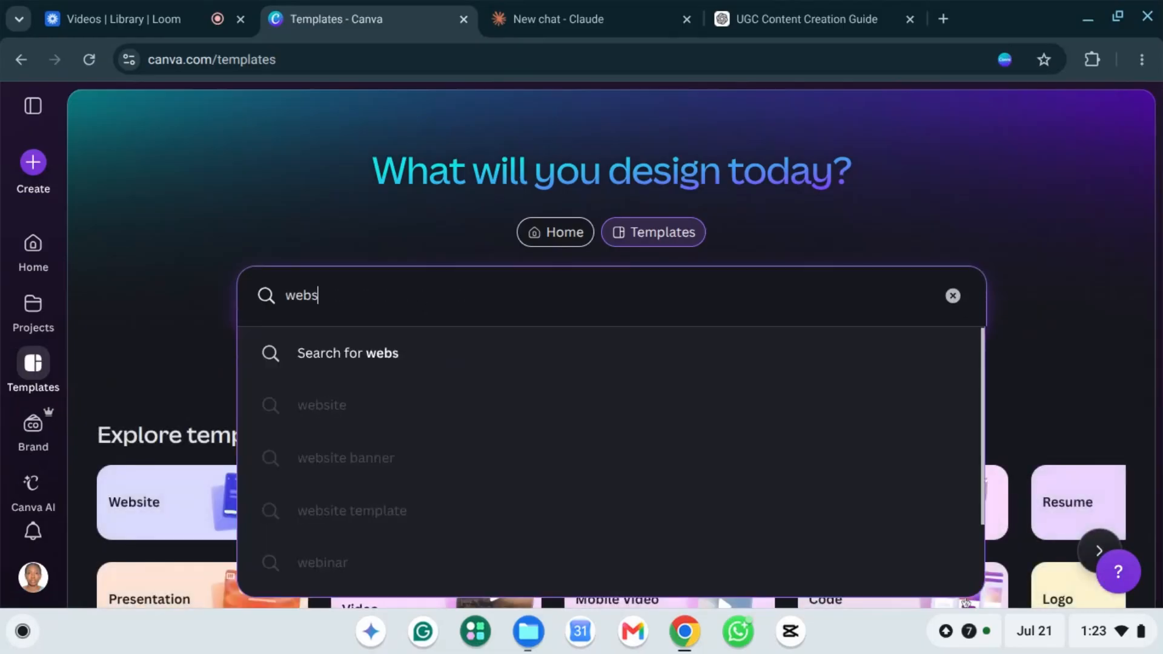
text(ite p)
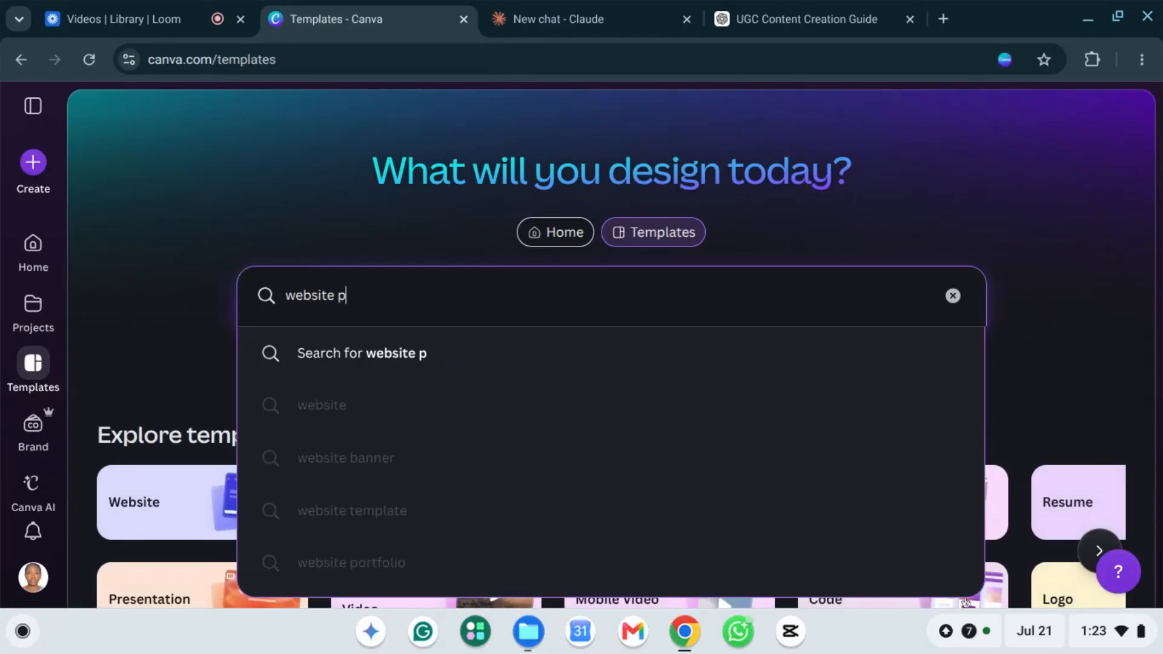
text(ortf)
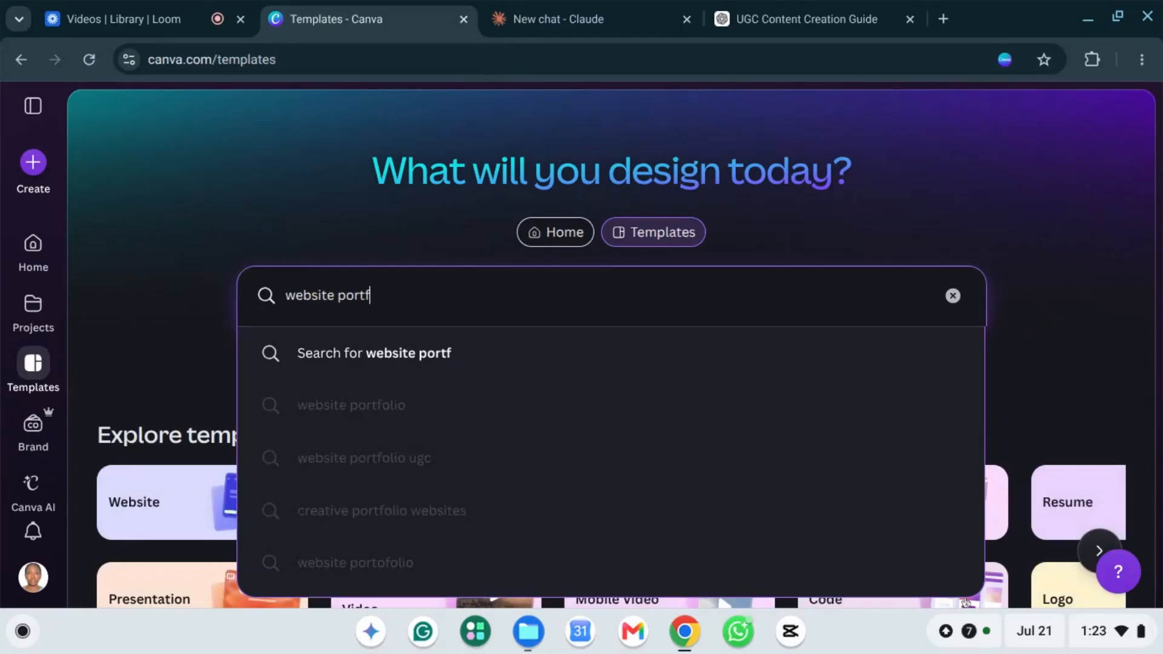
text(olio)
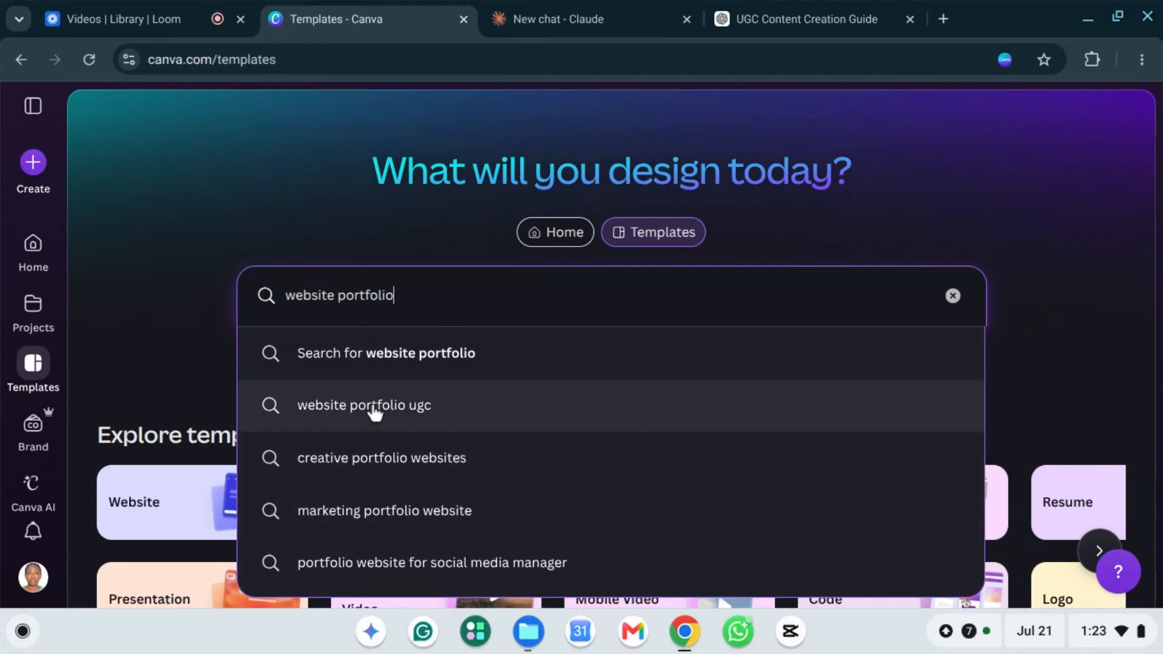
click(411, 479)
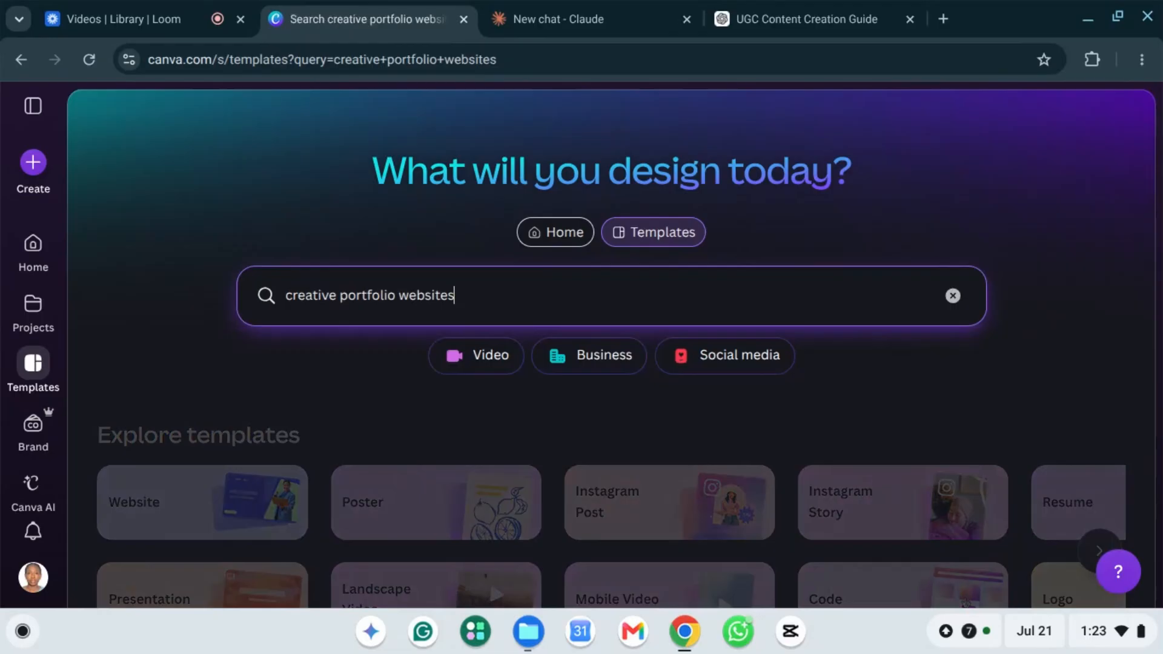
scroll(597, 267, down, 5)
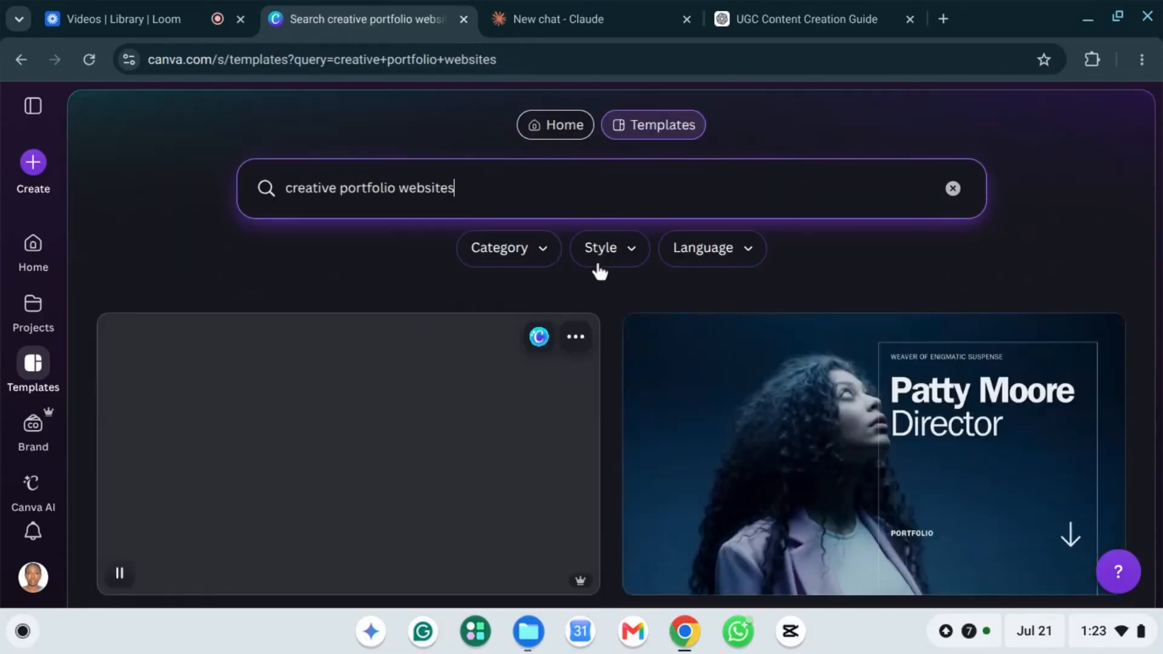
scroll(599, 273, down, 13)
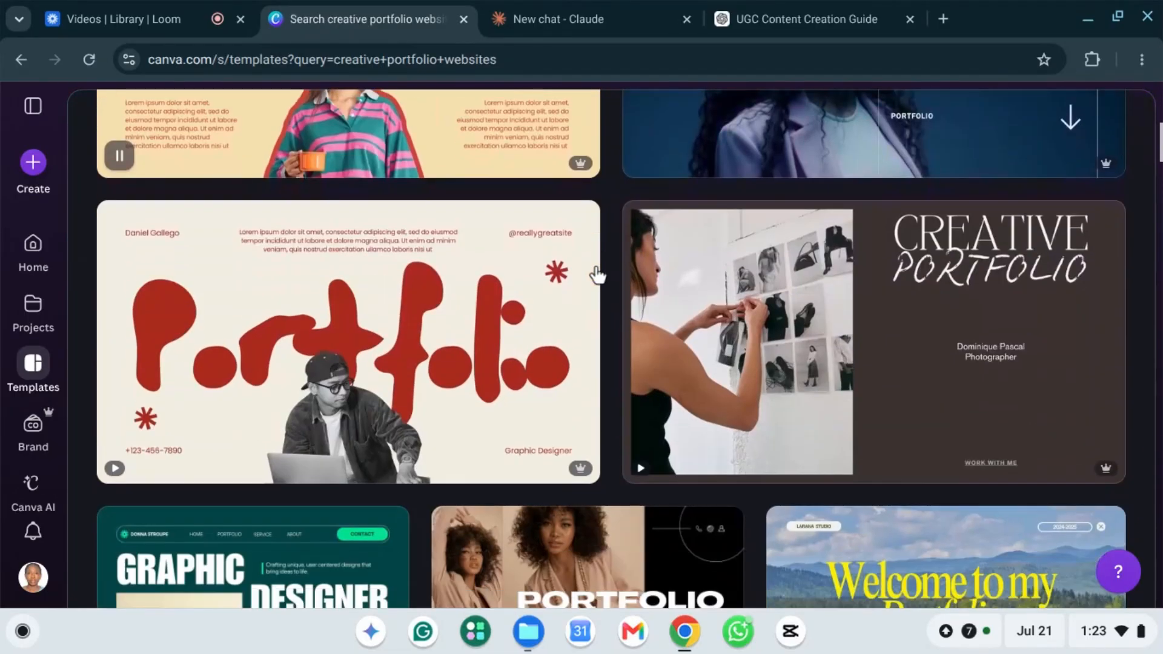
scroll(598, 276, down, 12)
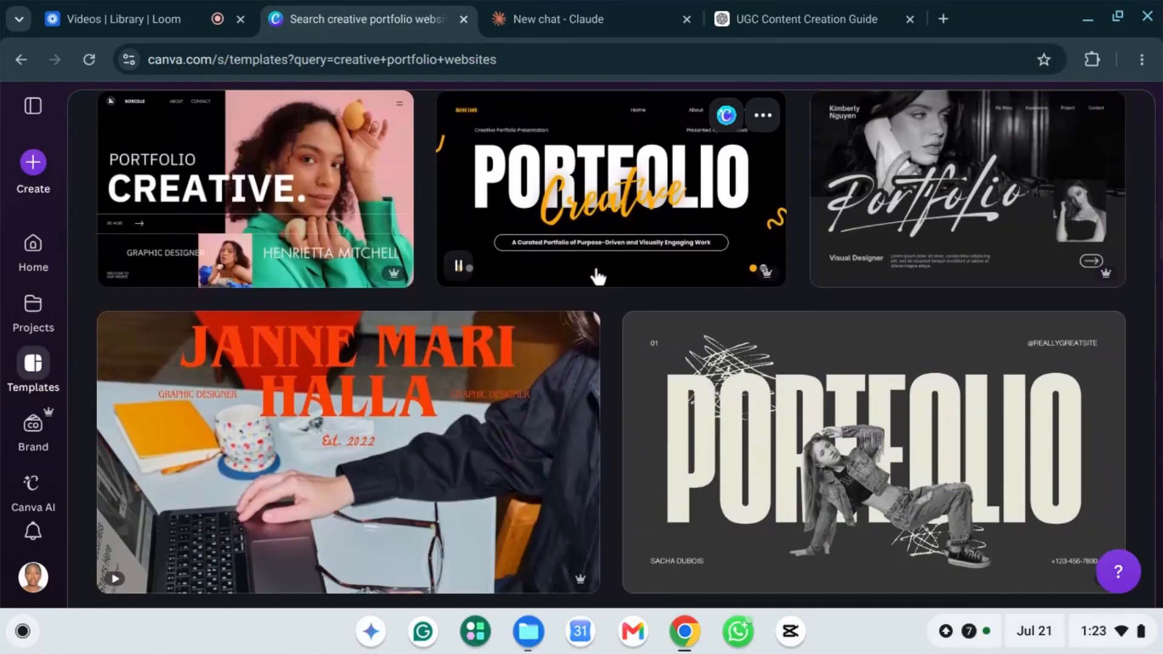
scroll(596, 271, down, 8)
scroll(597, 271, up, 9)
scroll(597, 275, up, 20)
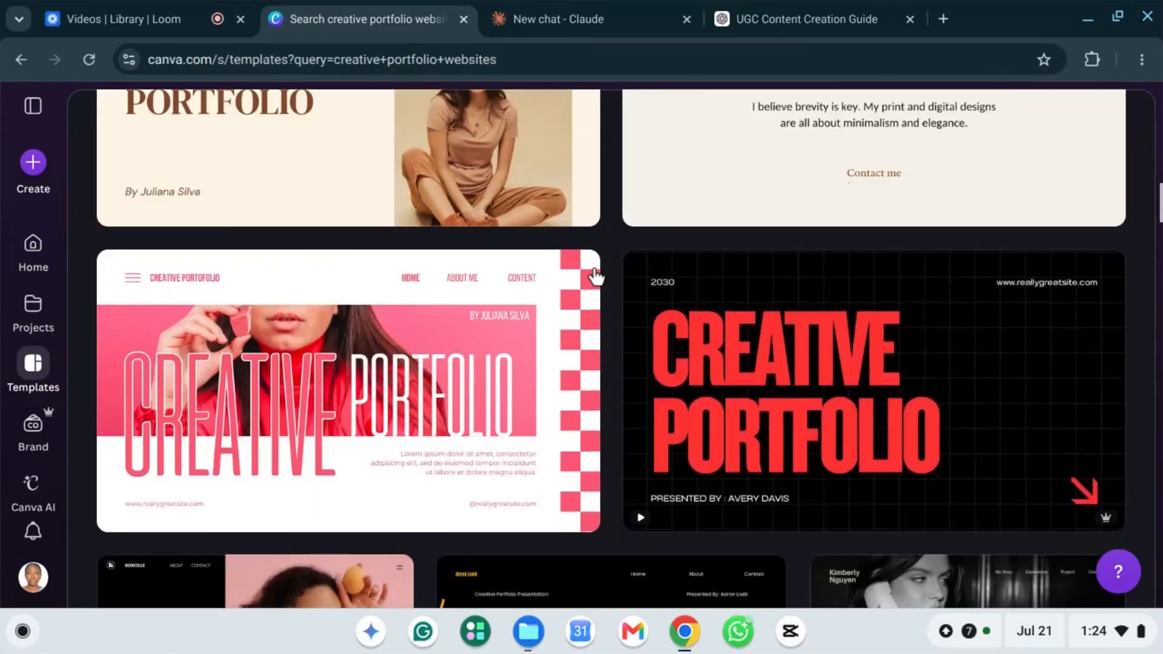
scroll(595, 267, down, 1)
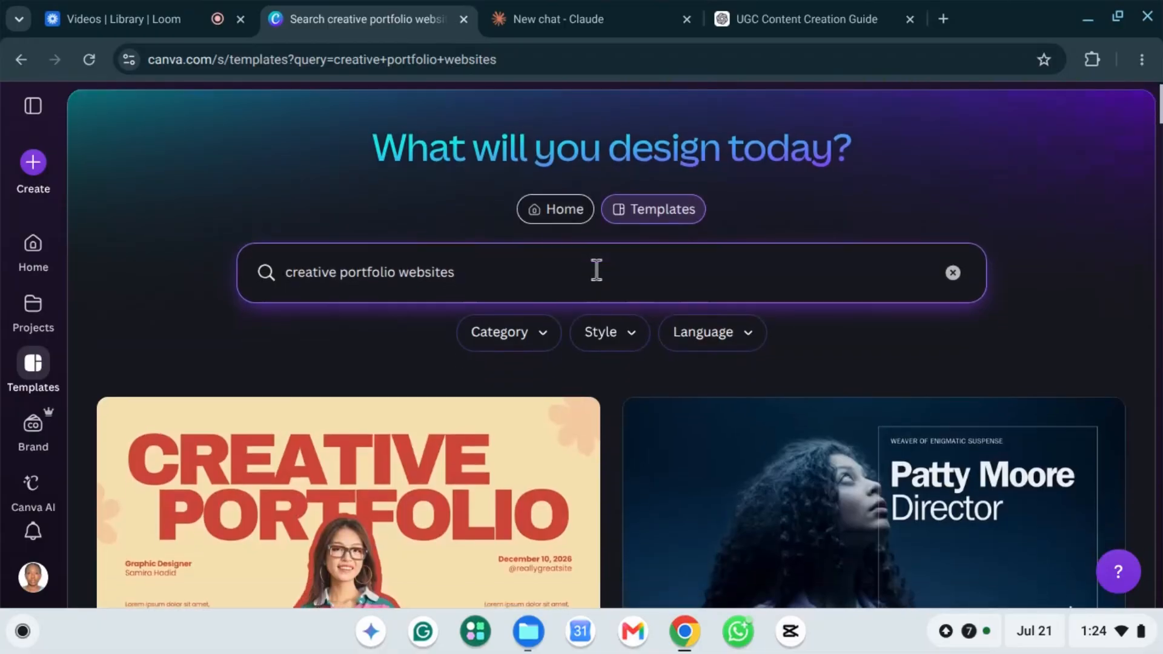
scroll(532, 390, down, 3)
scroll(649, 414, down, 1)
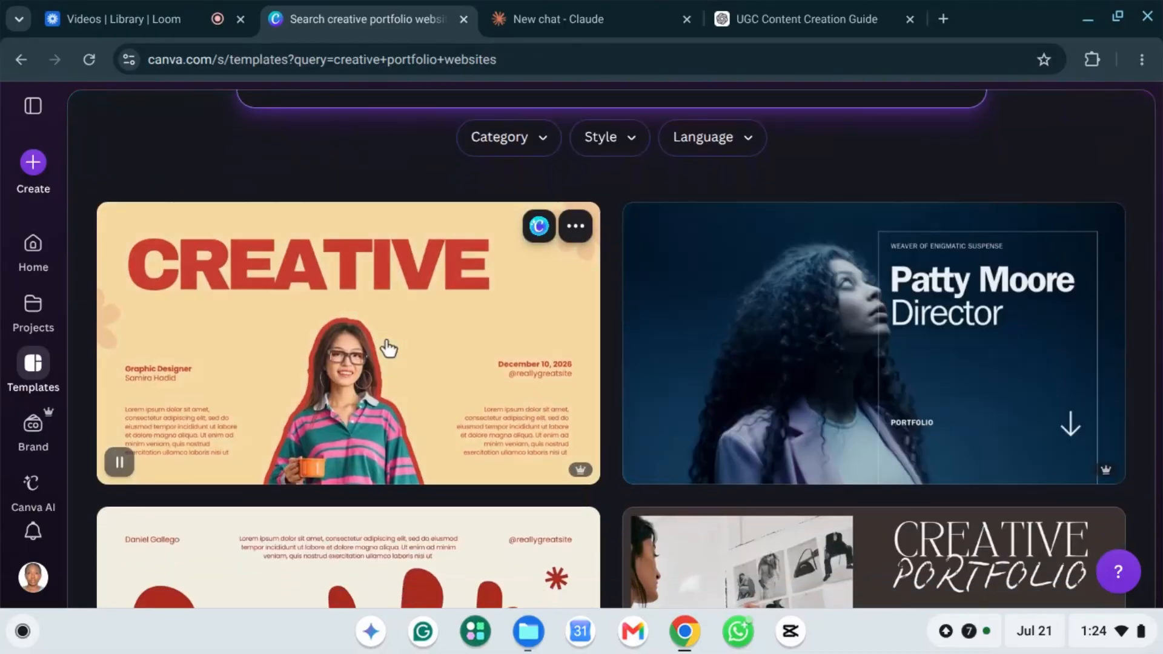
scroll(501, 418, down, 3)
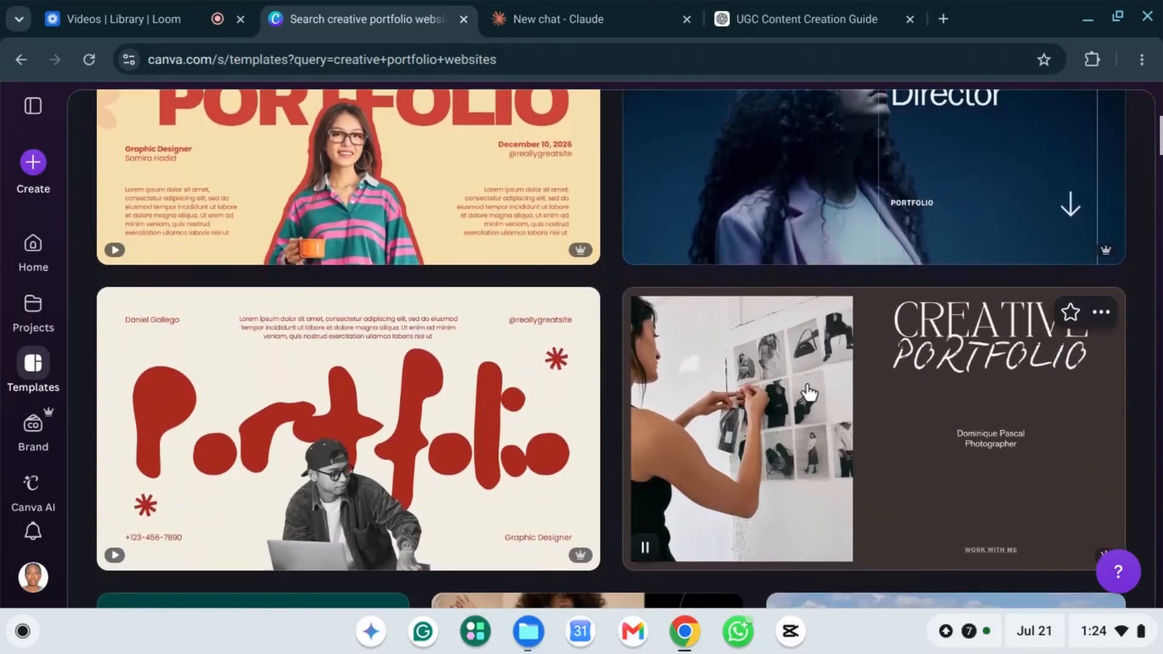
scroll(969, 459, down, 1)
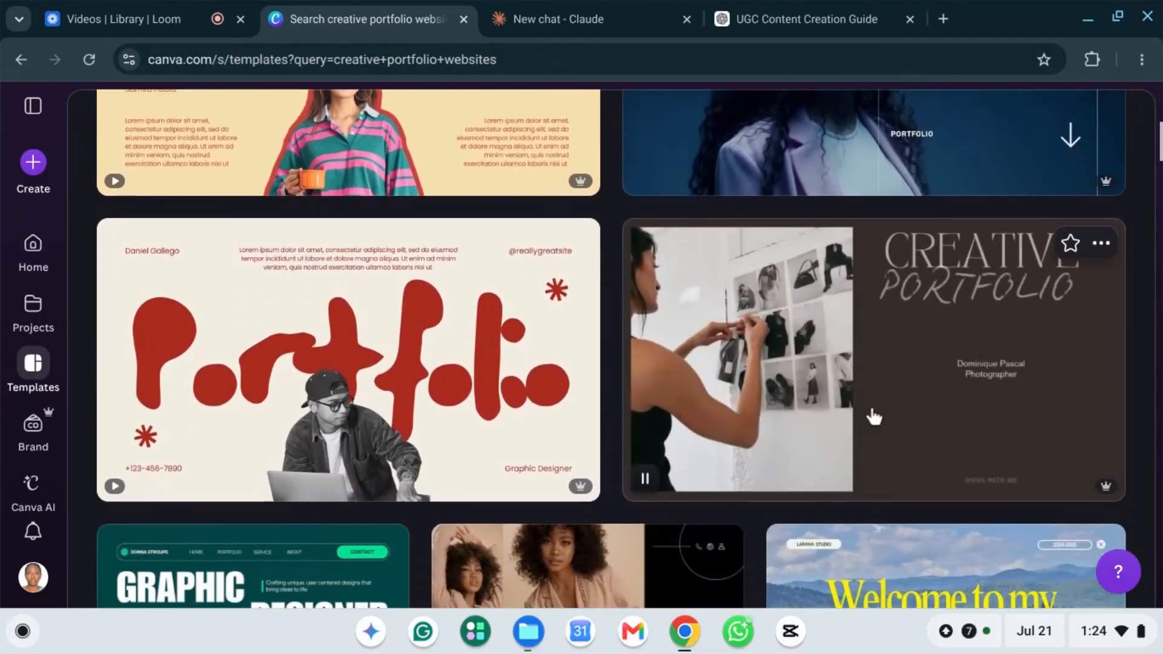
Step: Preview the Creative Portfolio template and customize it as a new design
click(923, 375)
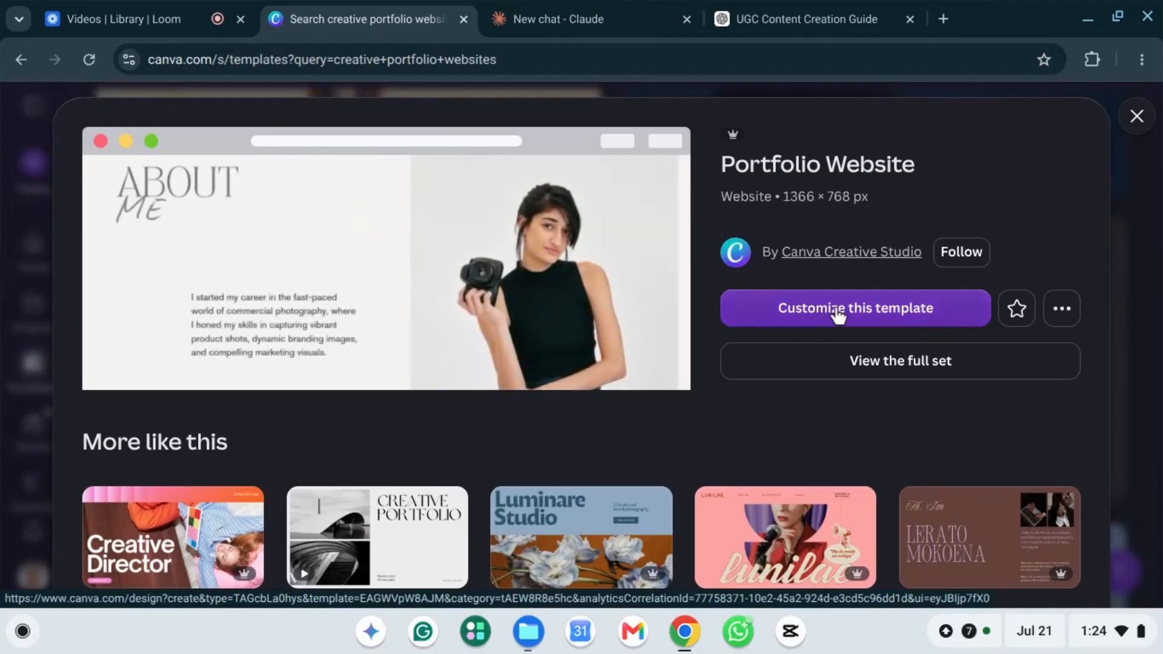
click(838, 314)
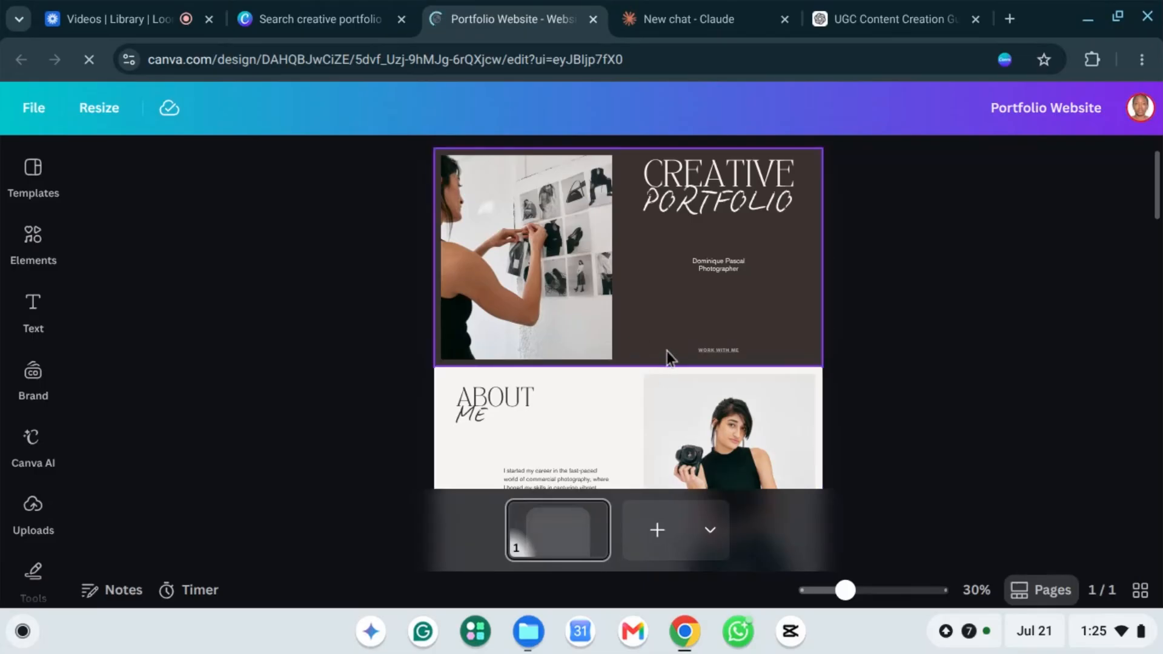
scroll(668, 358, down, 1)
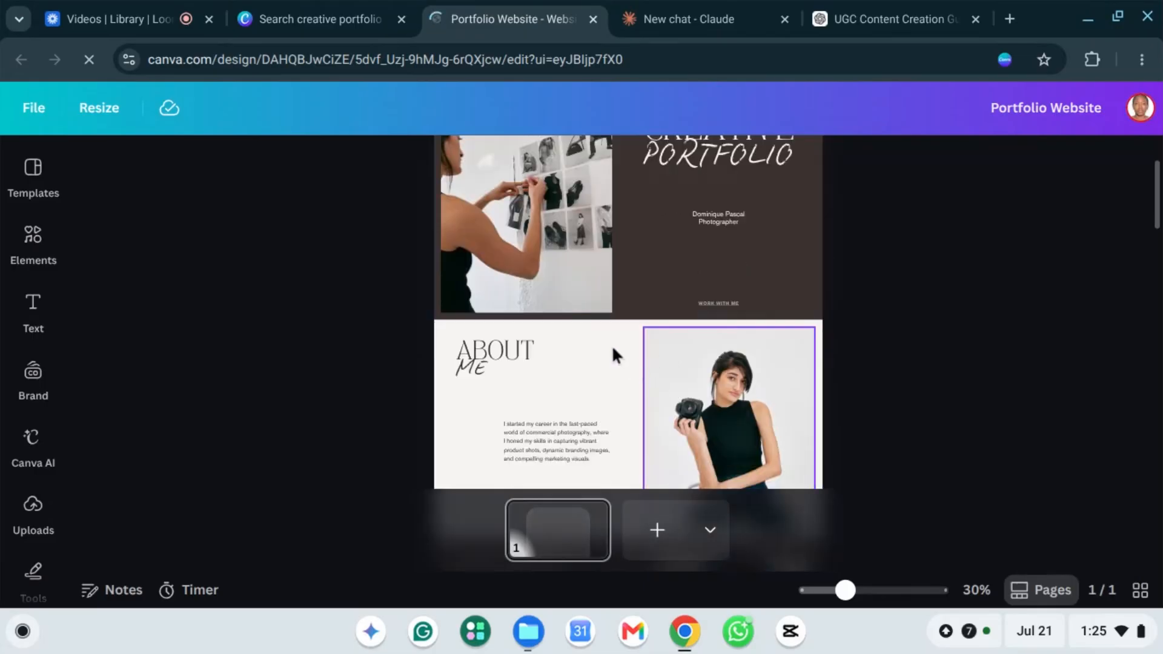
scroll(589, 376, down, 5)
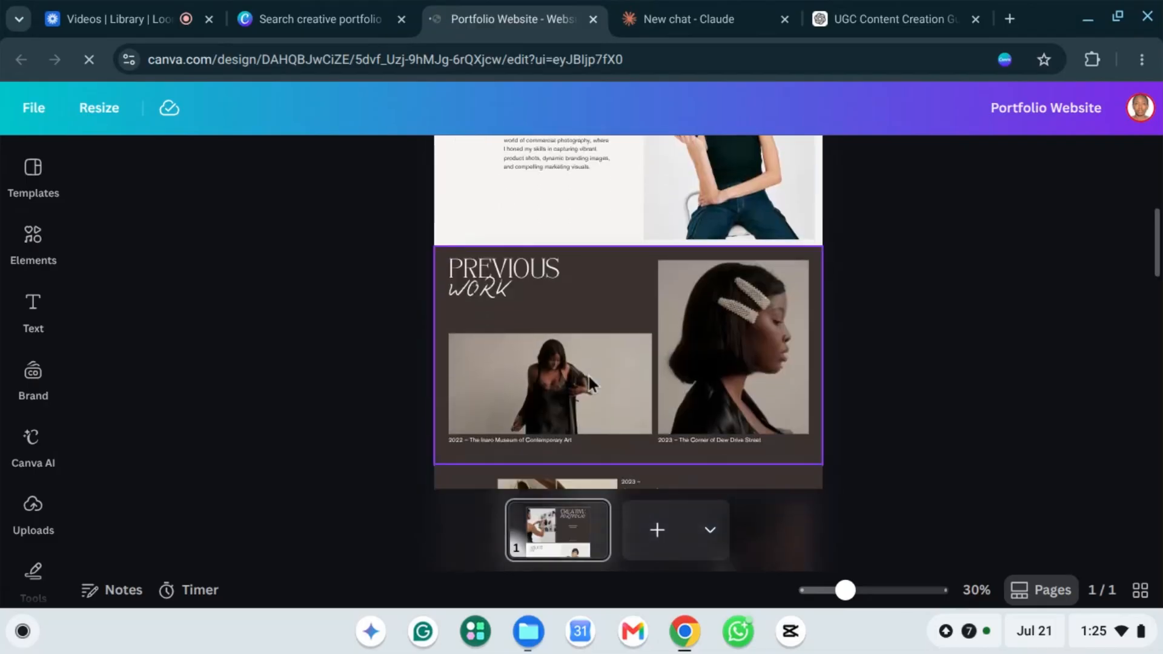
scroll(588, 376, down, 1)
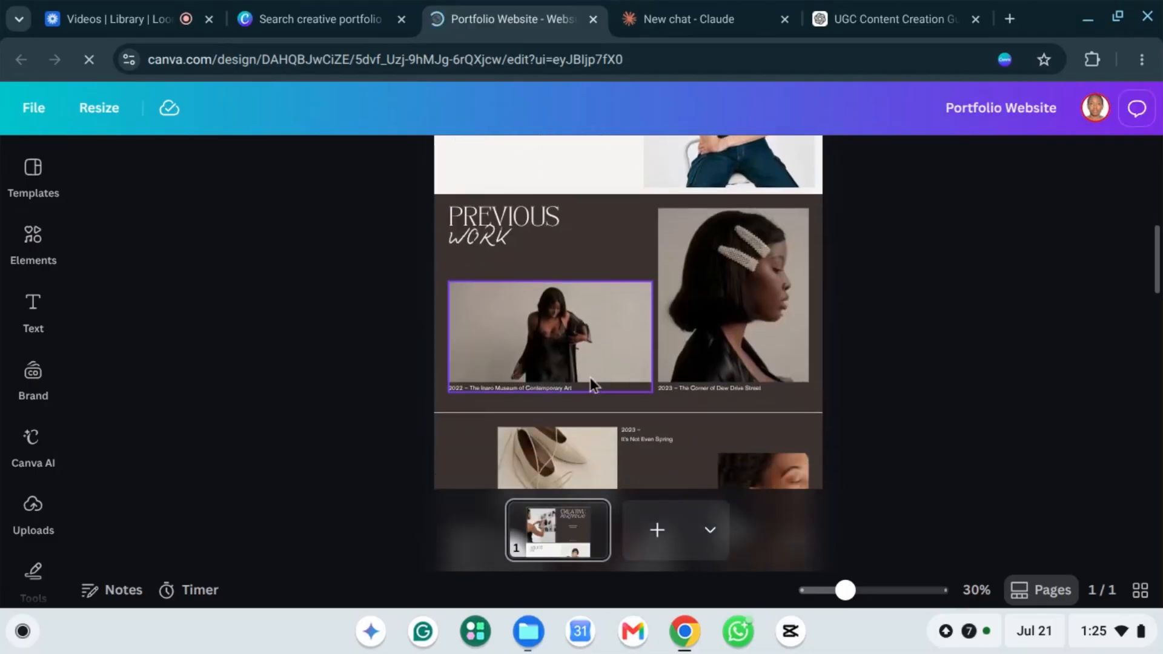
scroll(591, 381, down, 2)
scroll(576, 371, down, 7)
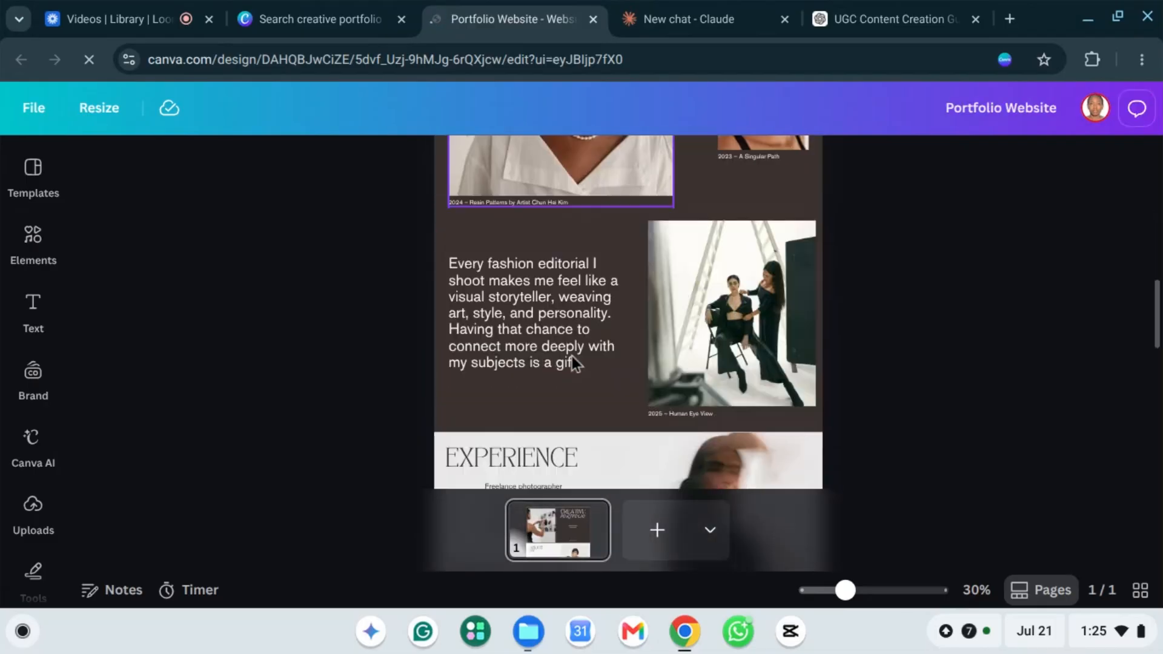
scroll(582, 347, down, 4)
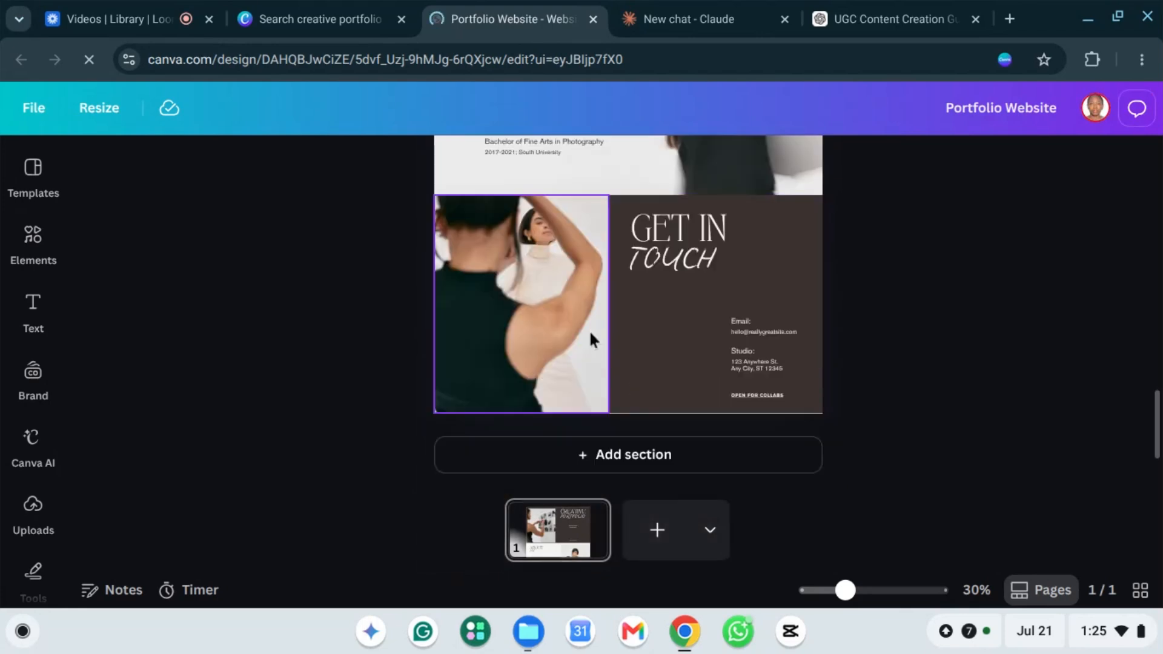
scroll(594, 330, up, 14)
scroll(610, 294, up, 6)
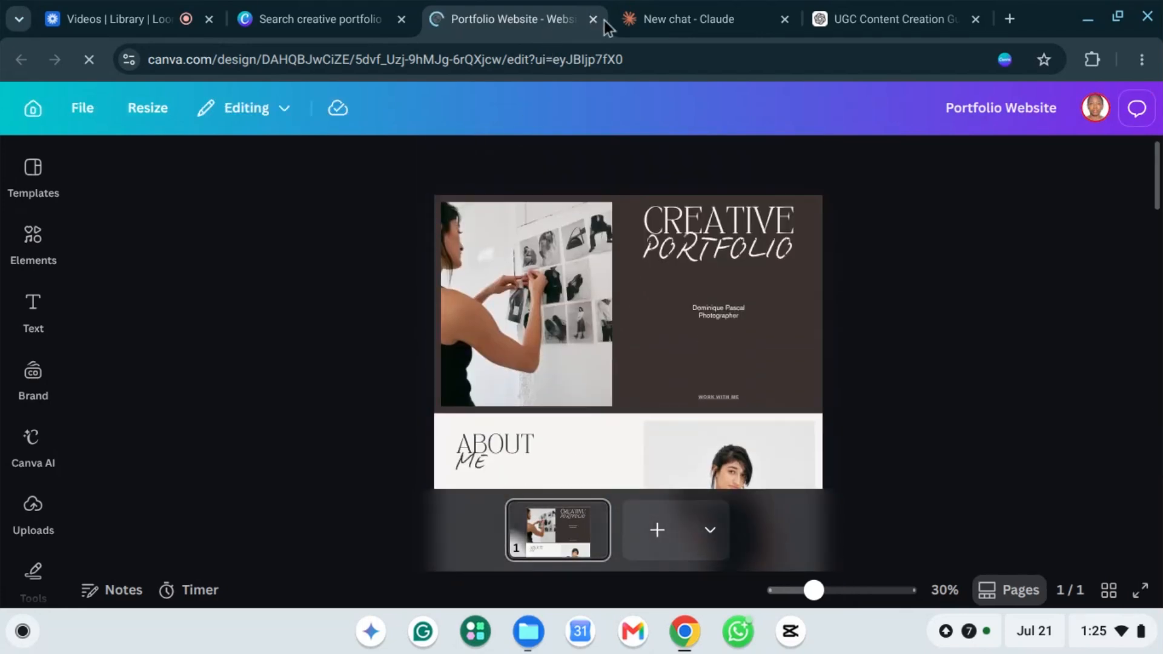
Step: In Claude, accept Grammarly's punctuation fixes in the prompt and send the portfolio drafting request
click(703, 12)
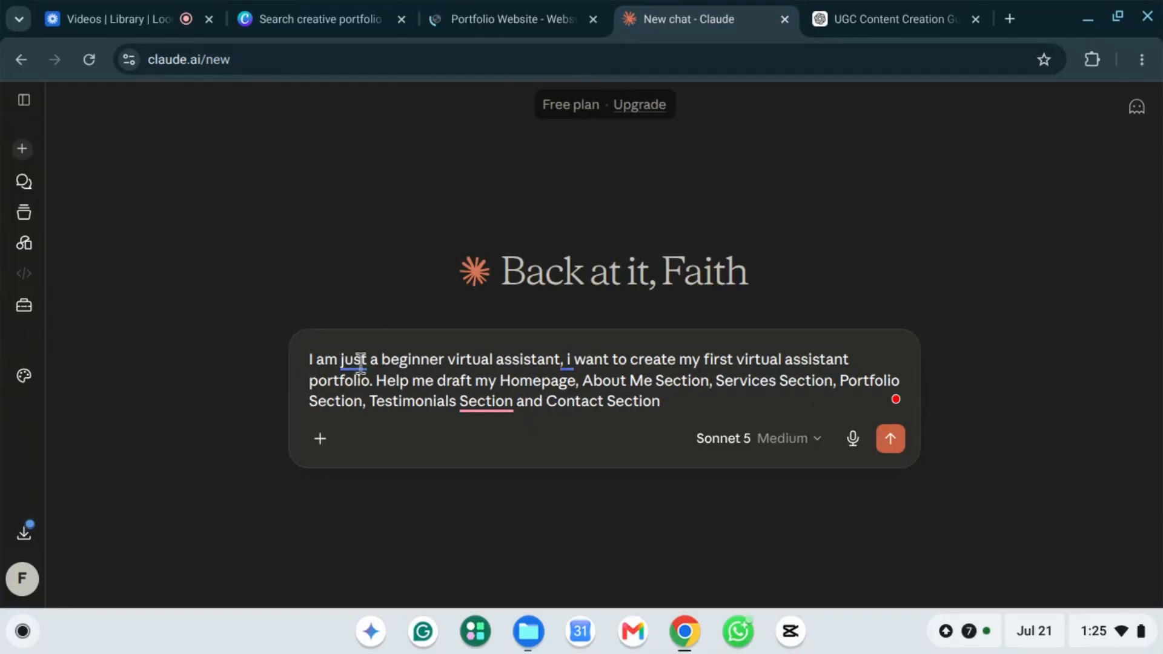
drag(310, 360, 372, 381)
mouse_move(491, 405)
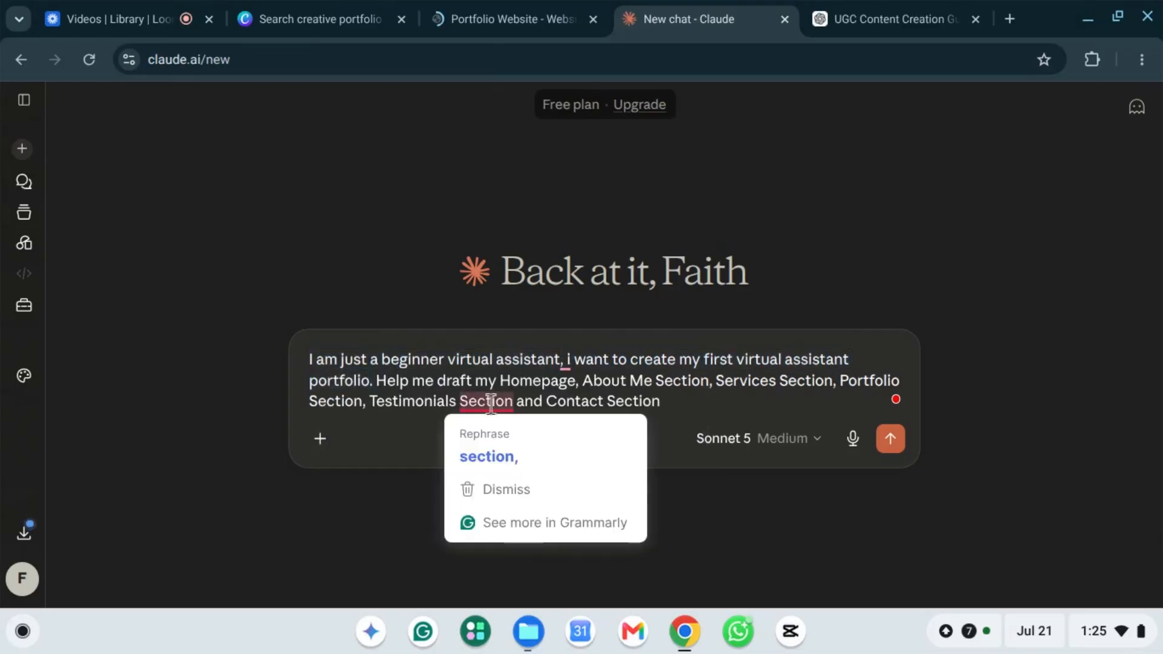
click(524, 466)
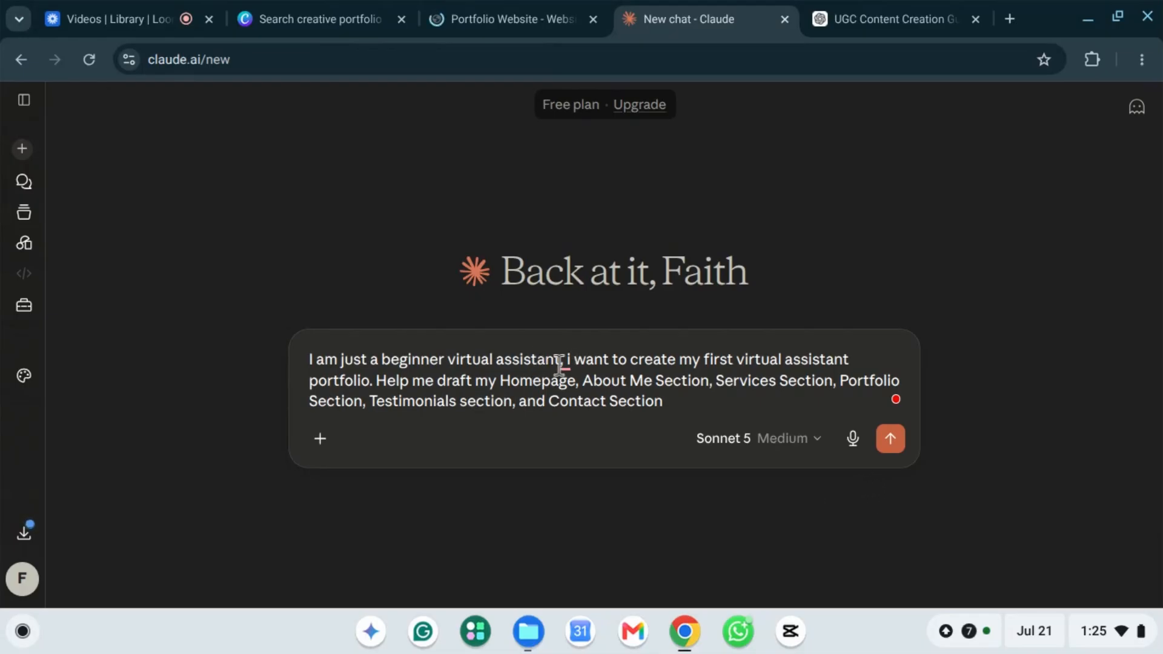
mouse_move(565, 364)
click(576, 416)
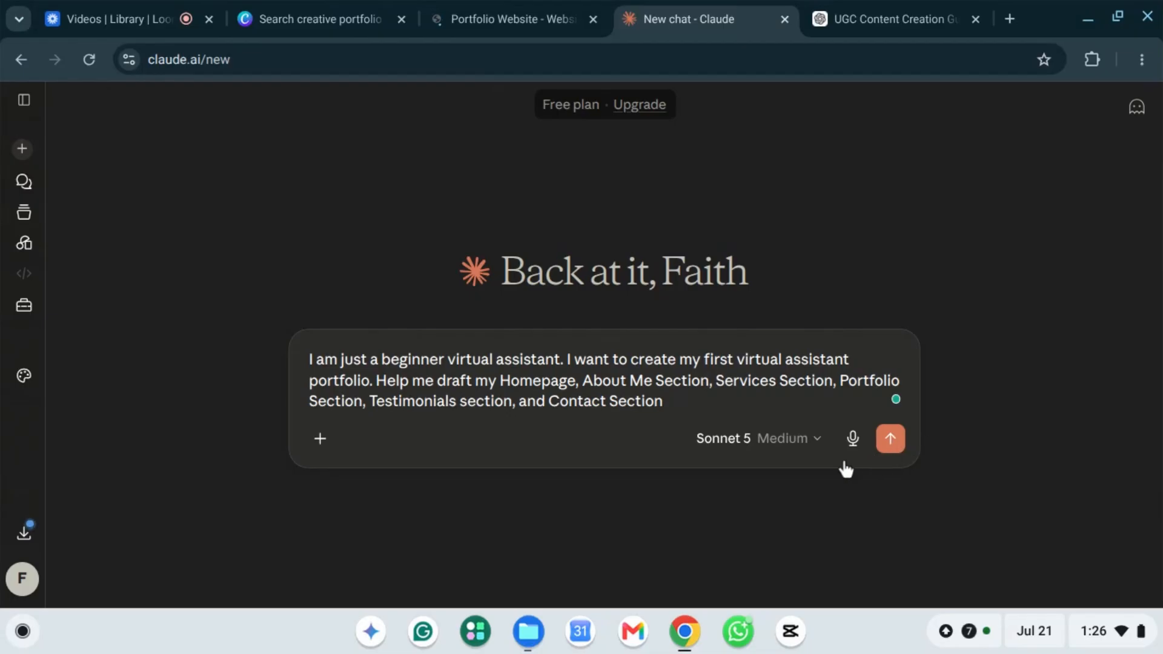
click(891, 441)
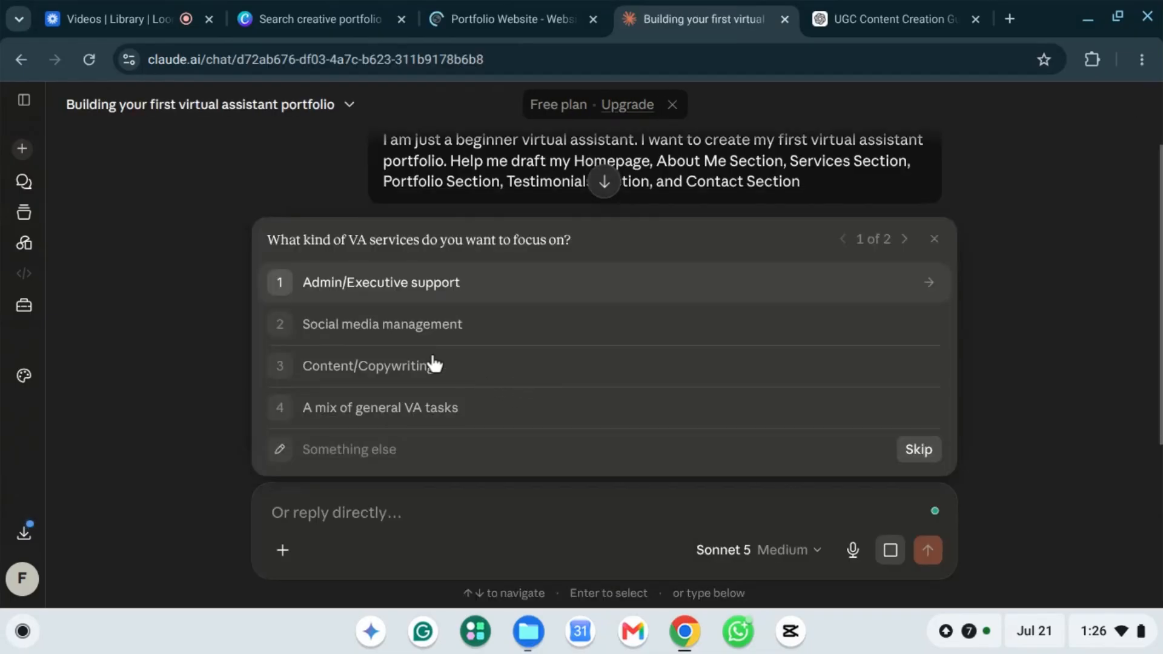
Step: Answer Claude's questions with 'Admin/Executive support' as the focus and 'Yes, some samples'
key(Down)
key(Down)
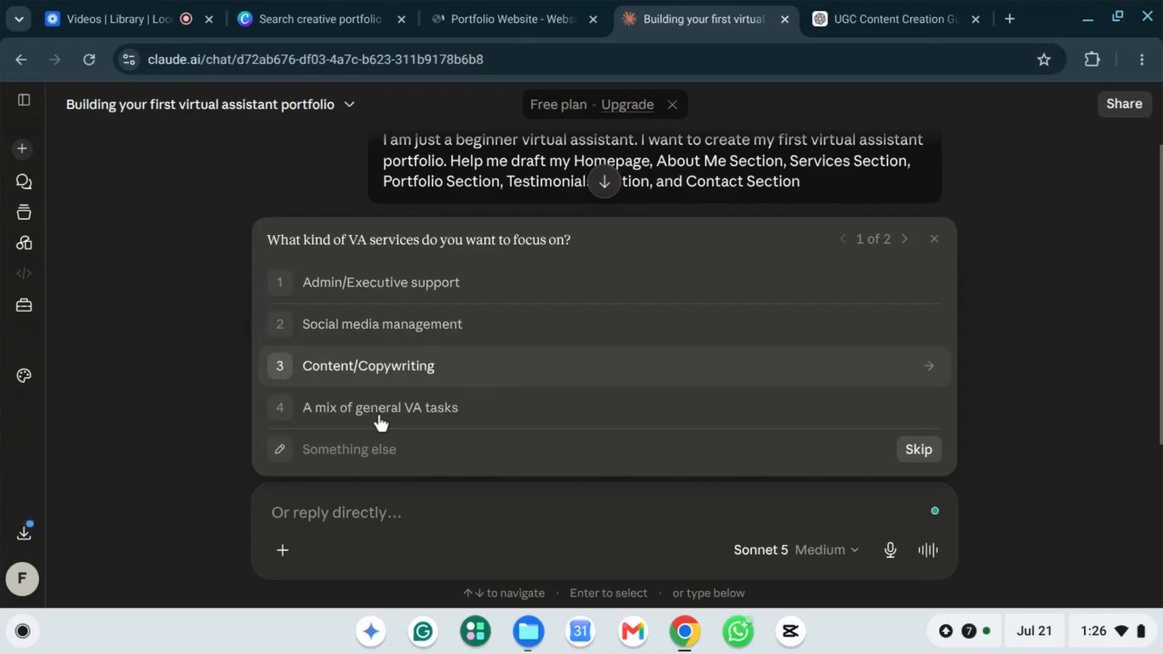
key(Down)
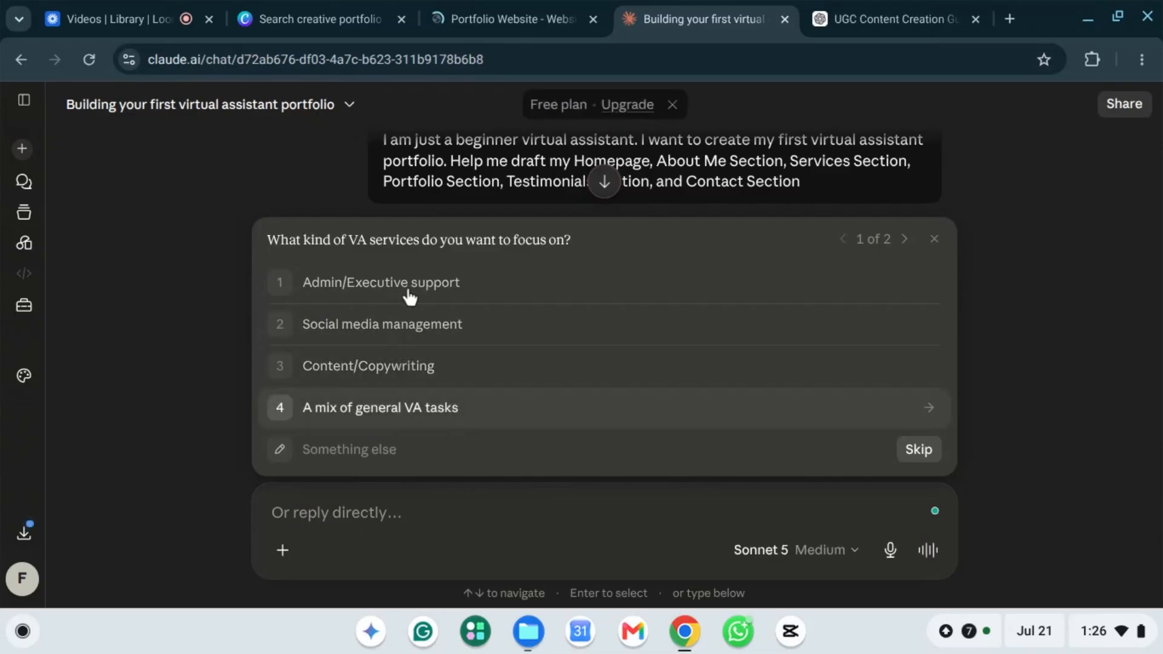
key(Up)
key(Up)
key(Up)
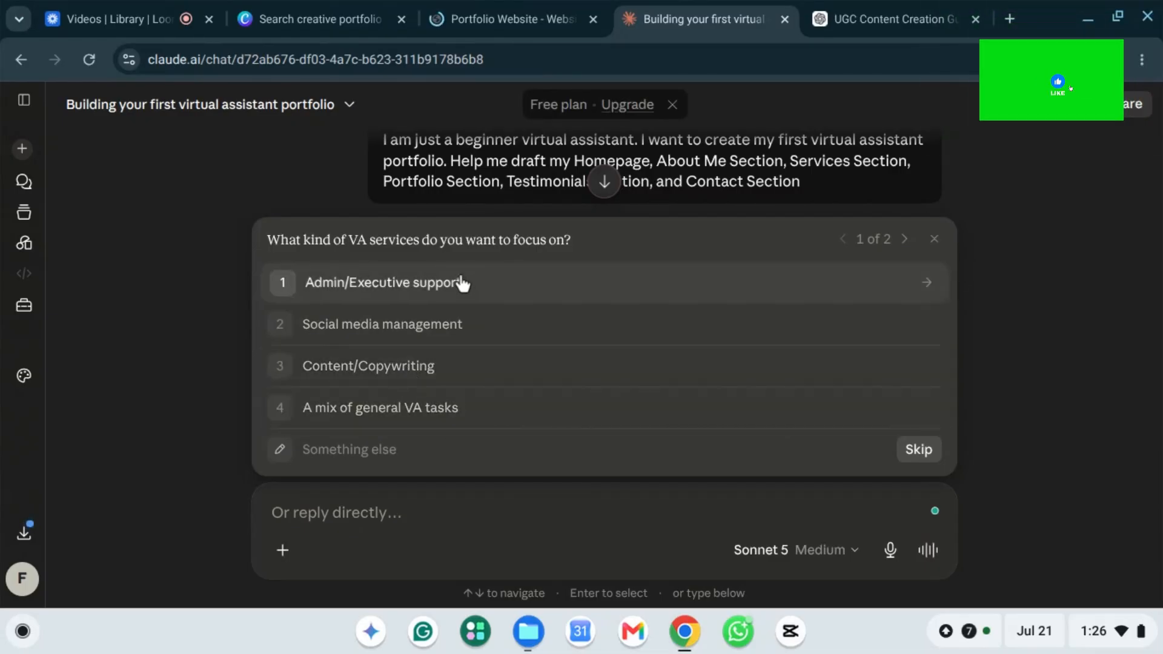
click(464, 289)
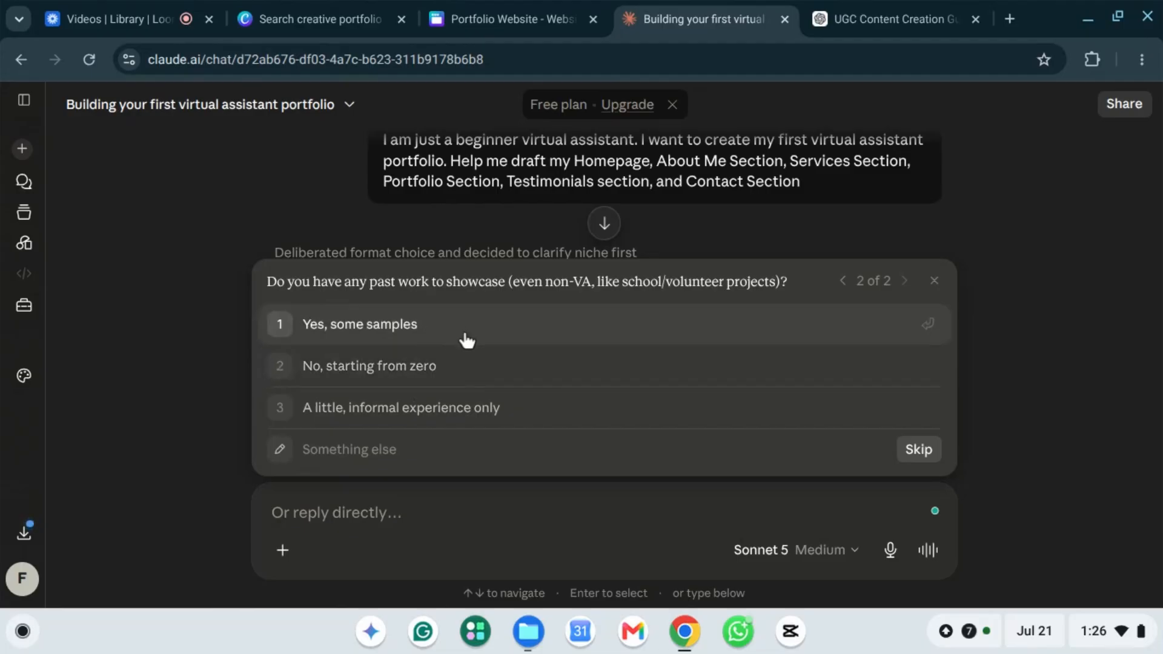
click(364, 334)
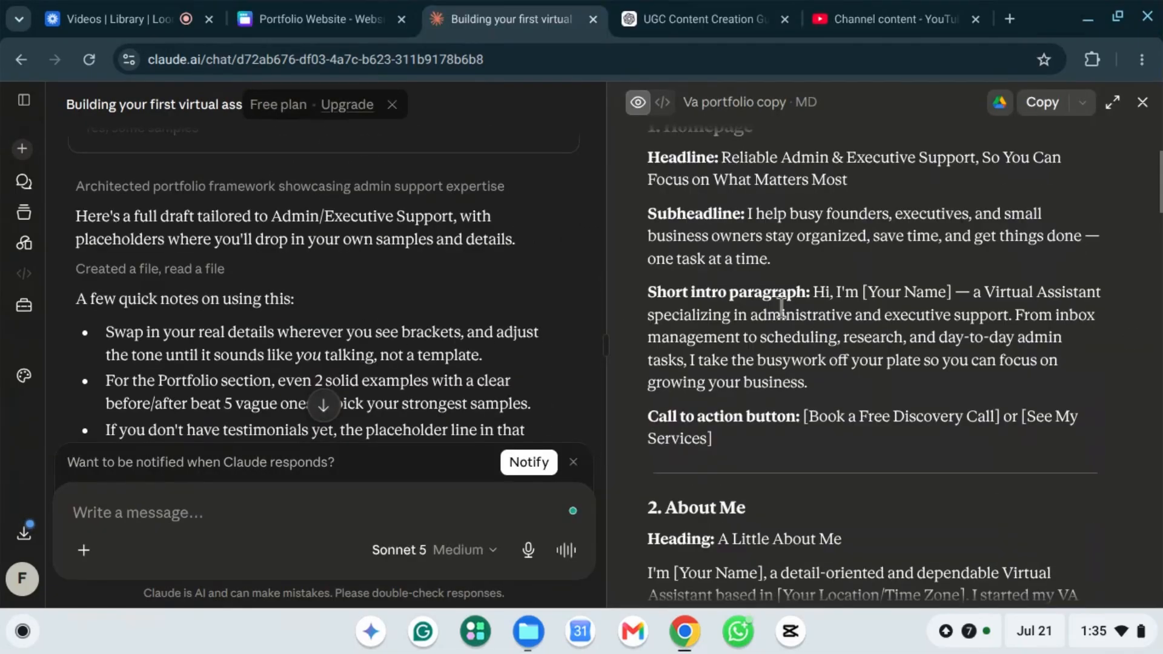
Step: Read through Claude's portfolio copy draft, then return to the Portfolio Website design
scroll(781, 306, up, 2)
scroll(781, 306, down, 2)
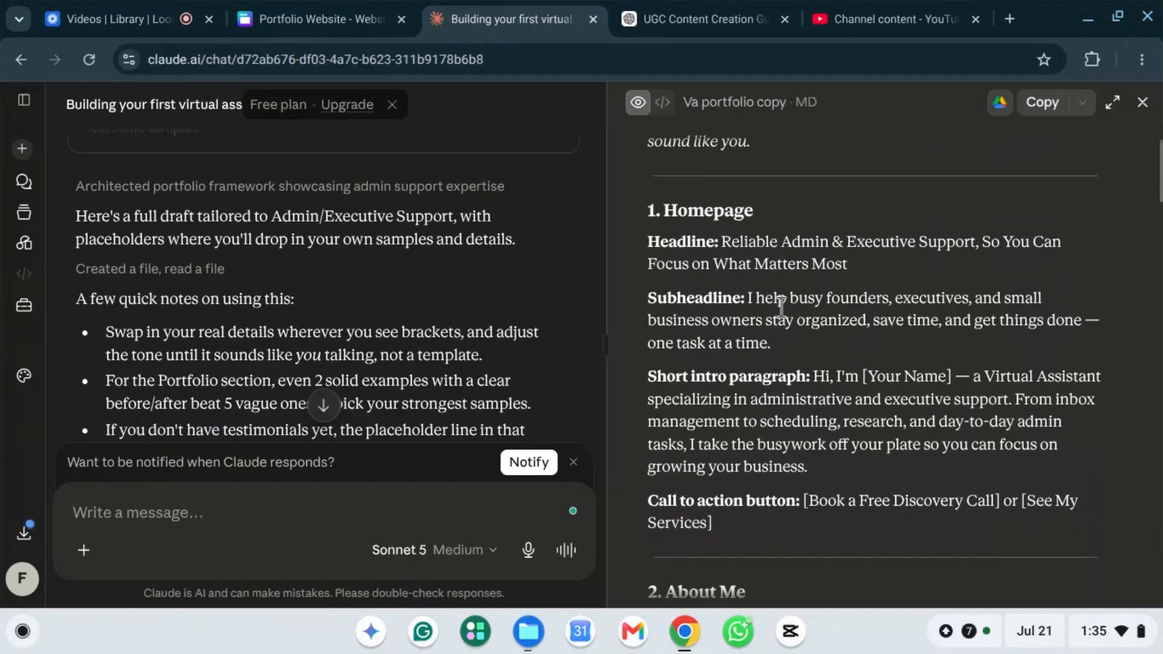
scroll(782, 306, down, 10)
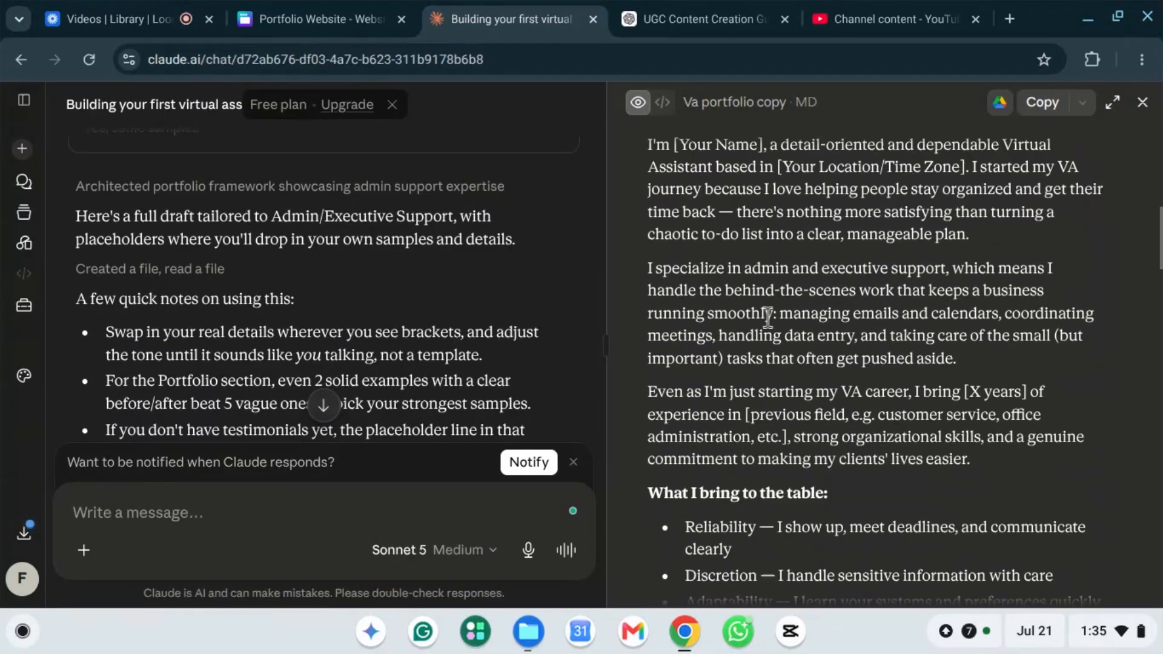
scroll(772, 328, down, 10)
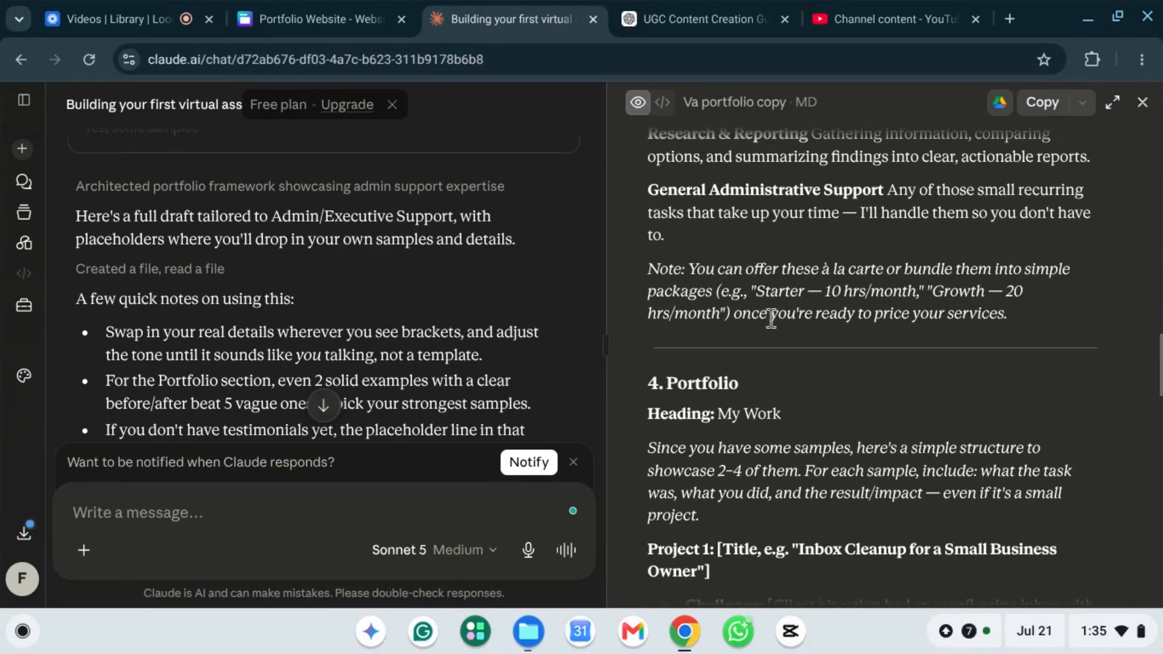
scroll(774, 322, down, 10)
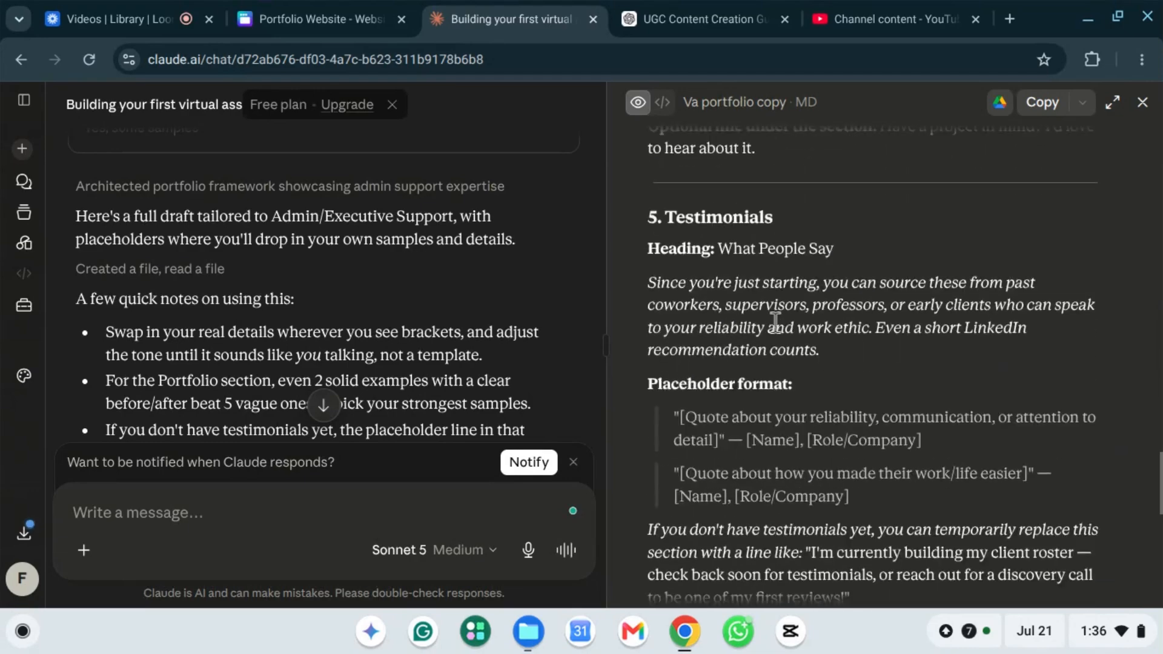
scroll(776, 327, down, 10)
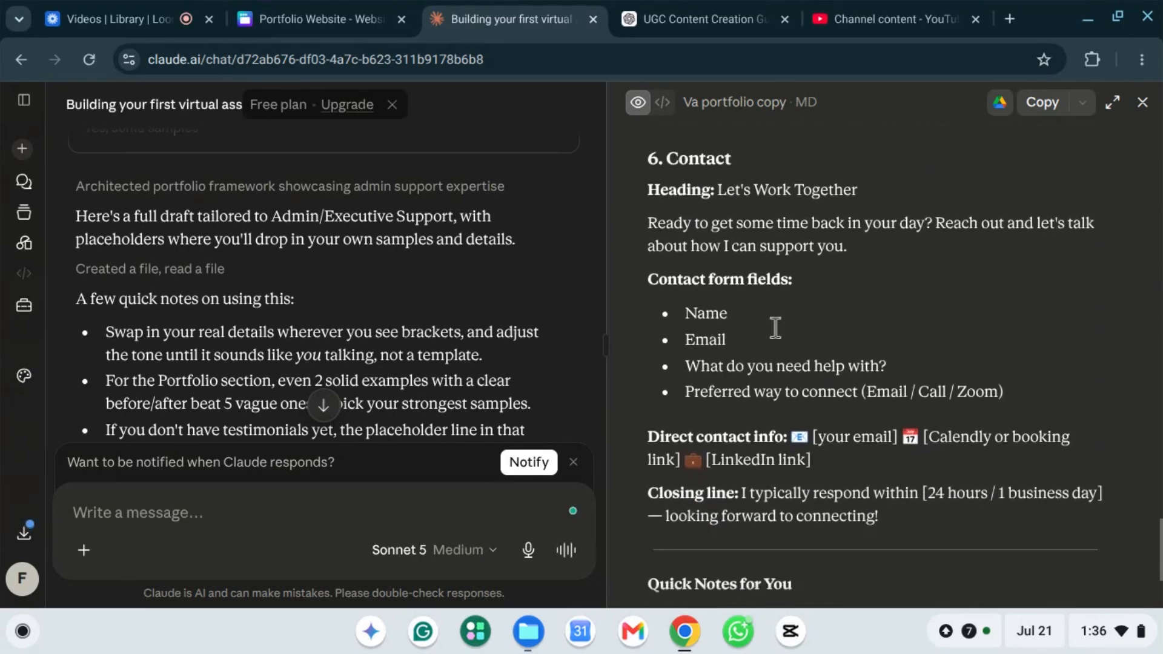
scroll(773, 327, up, 7)
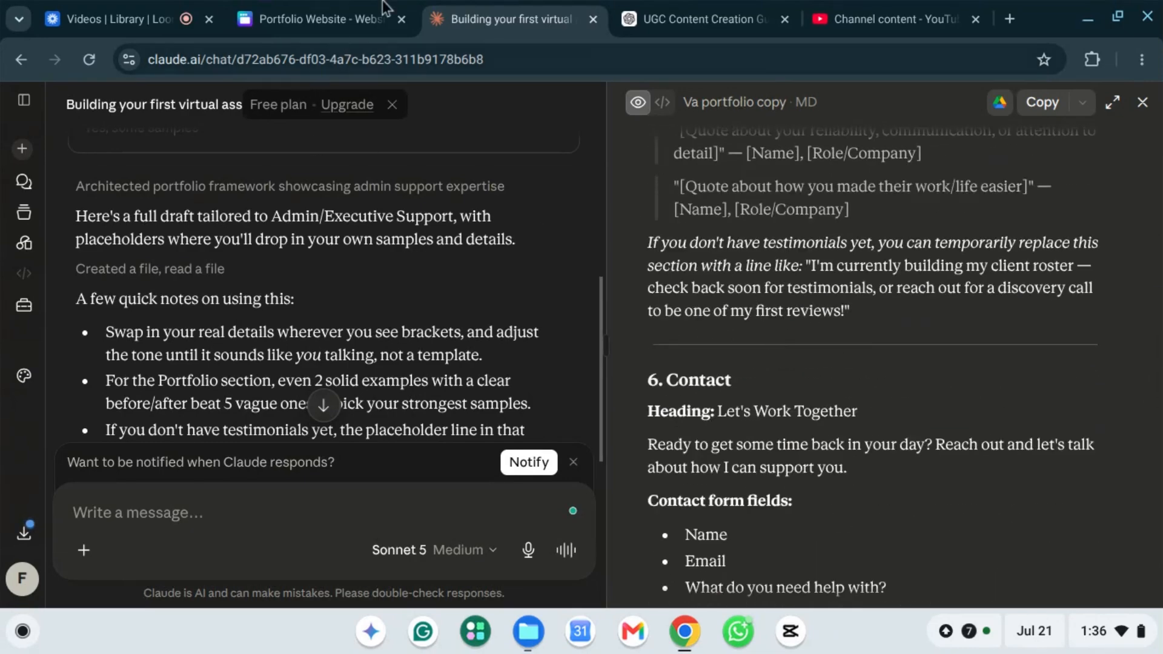
click(294, 7)
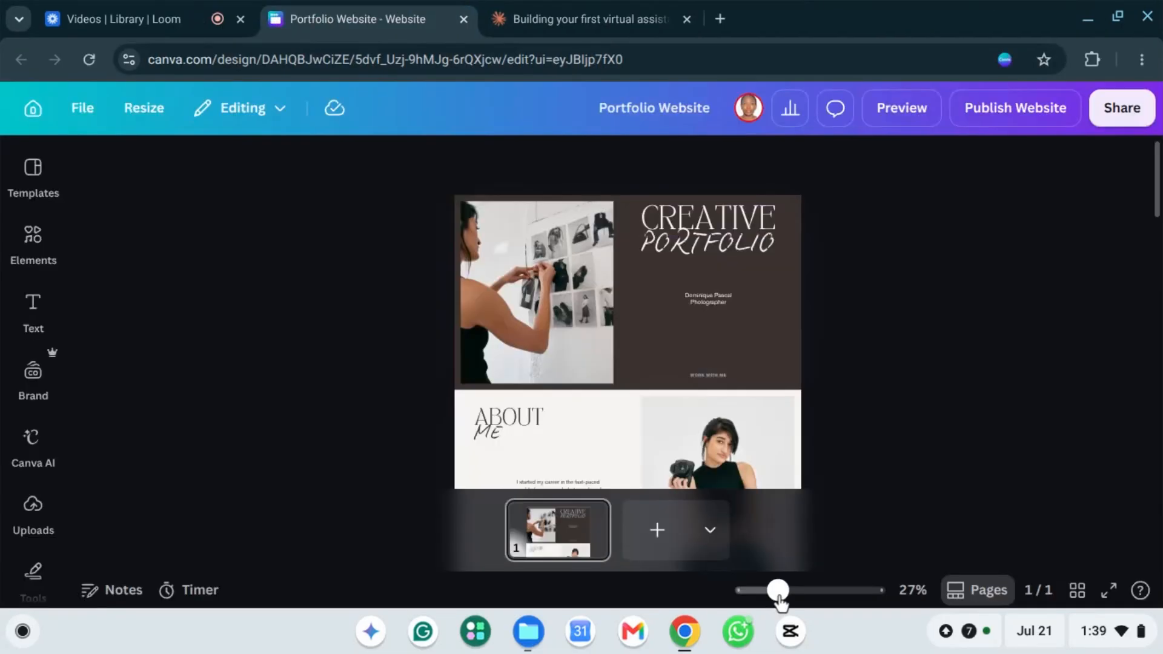
Step: Replace the CREATIVE title word with the owner's first name
mouse_move(776, 592)
mouse_down()
mouse_move(818, 603)
mouse_move(798, 593)
mouse_up()
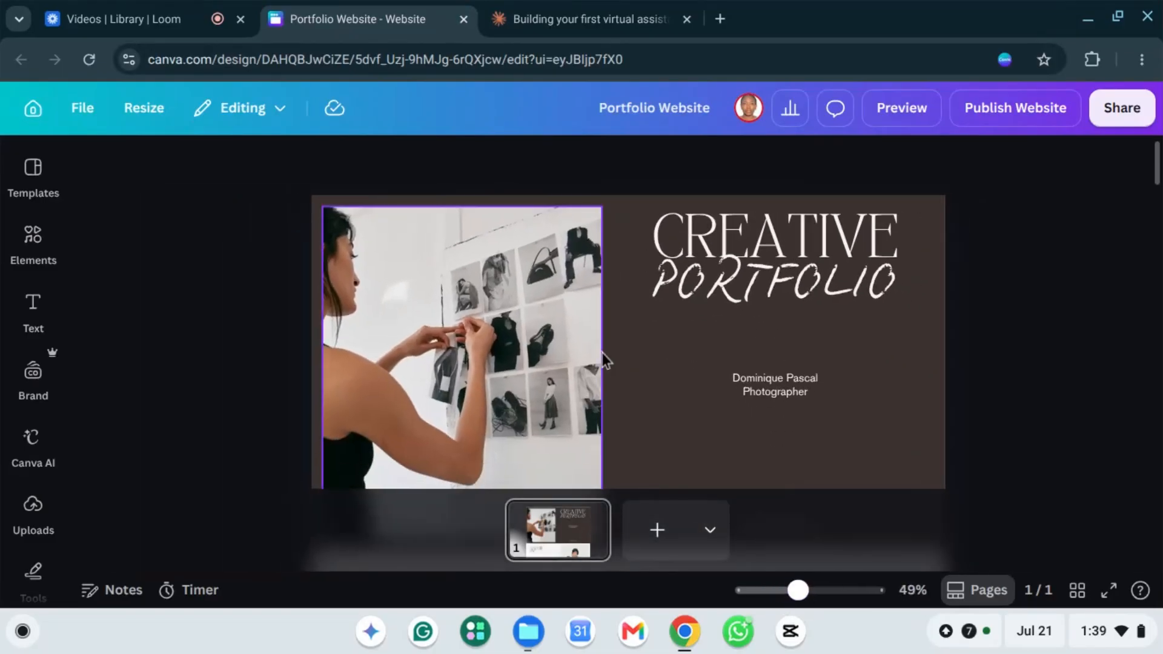
scroll(618, 351, down, 2)
scroll(697, 291, up, 1)
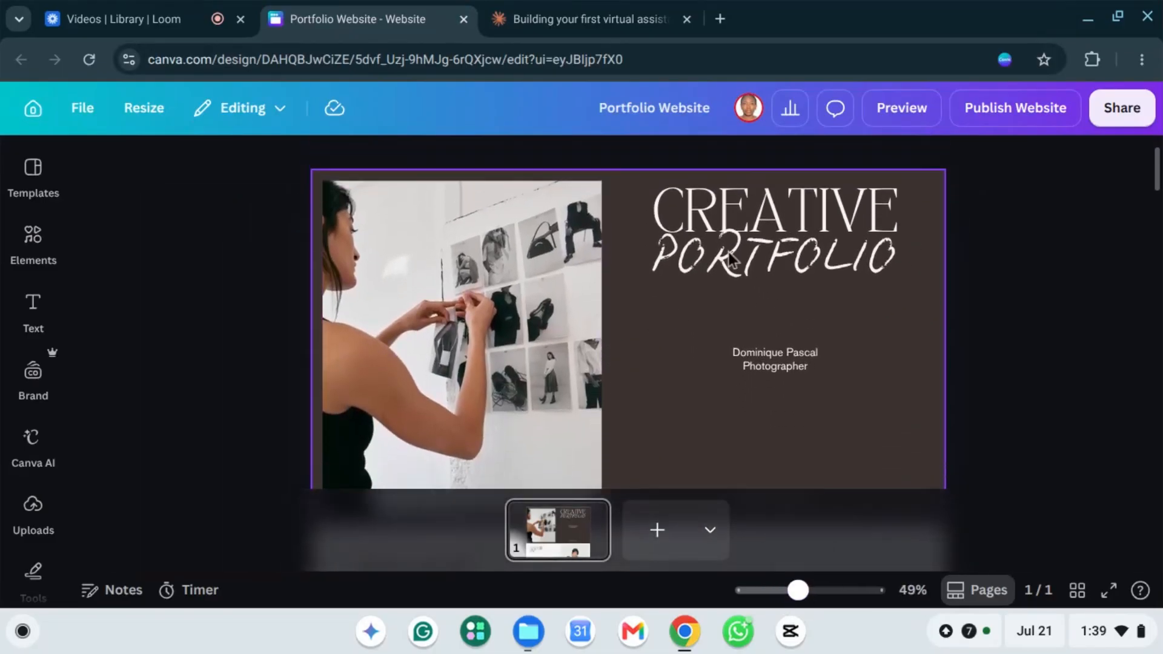
click(777, 215)
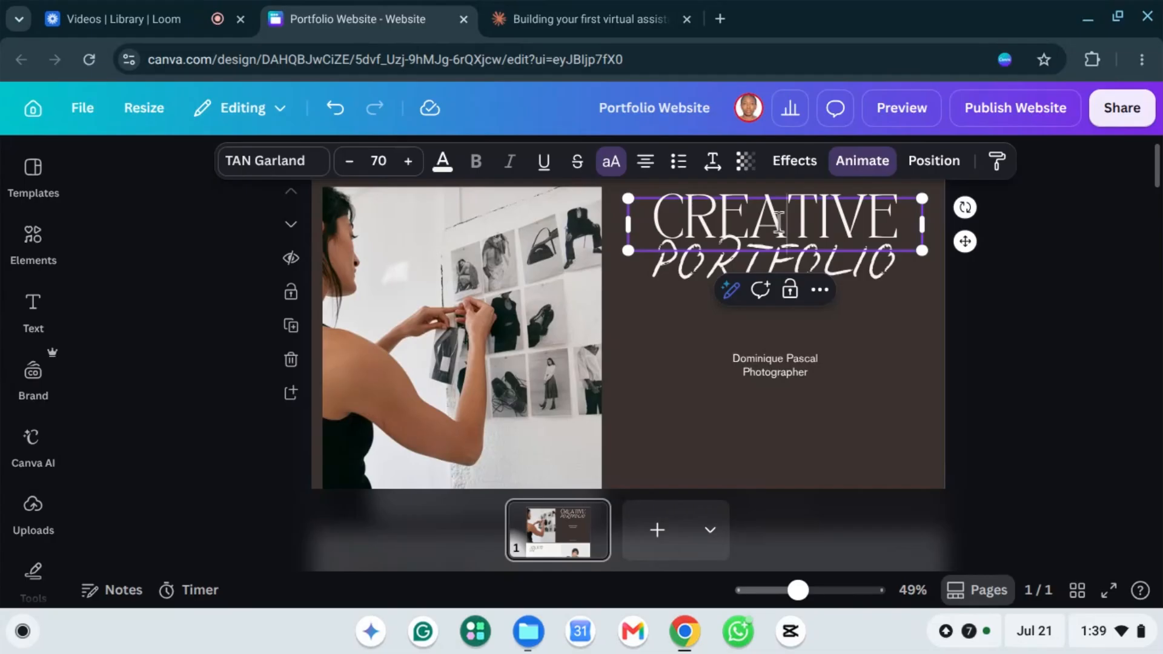
text(A)
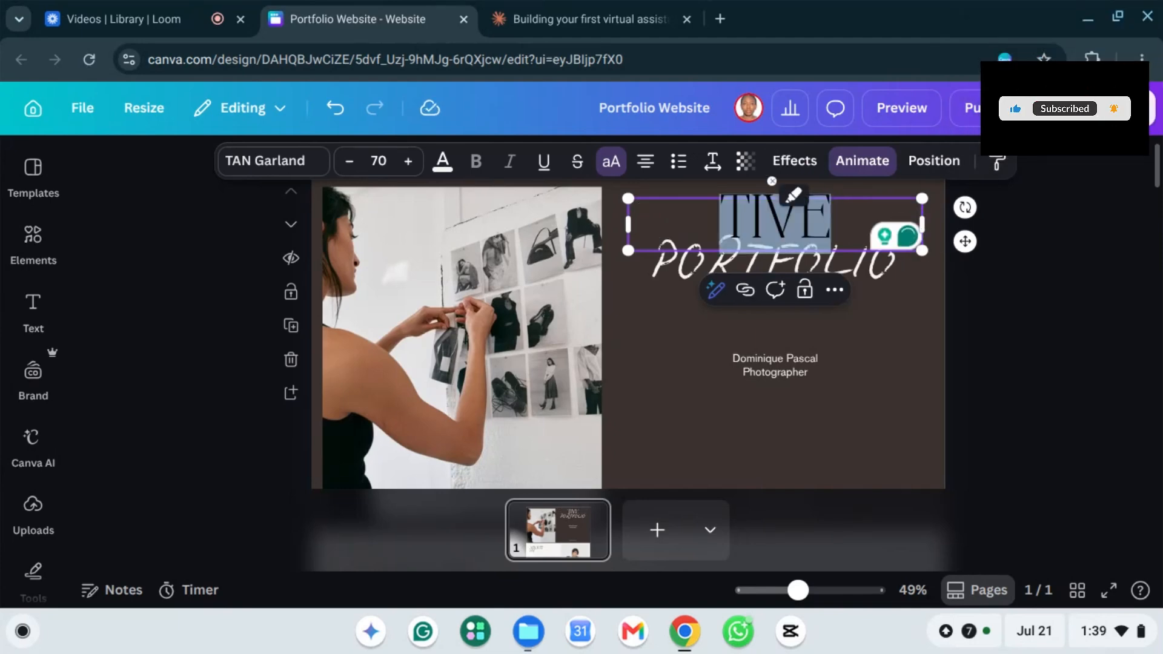
key(BackSpace)
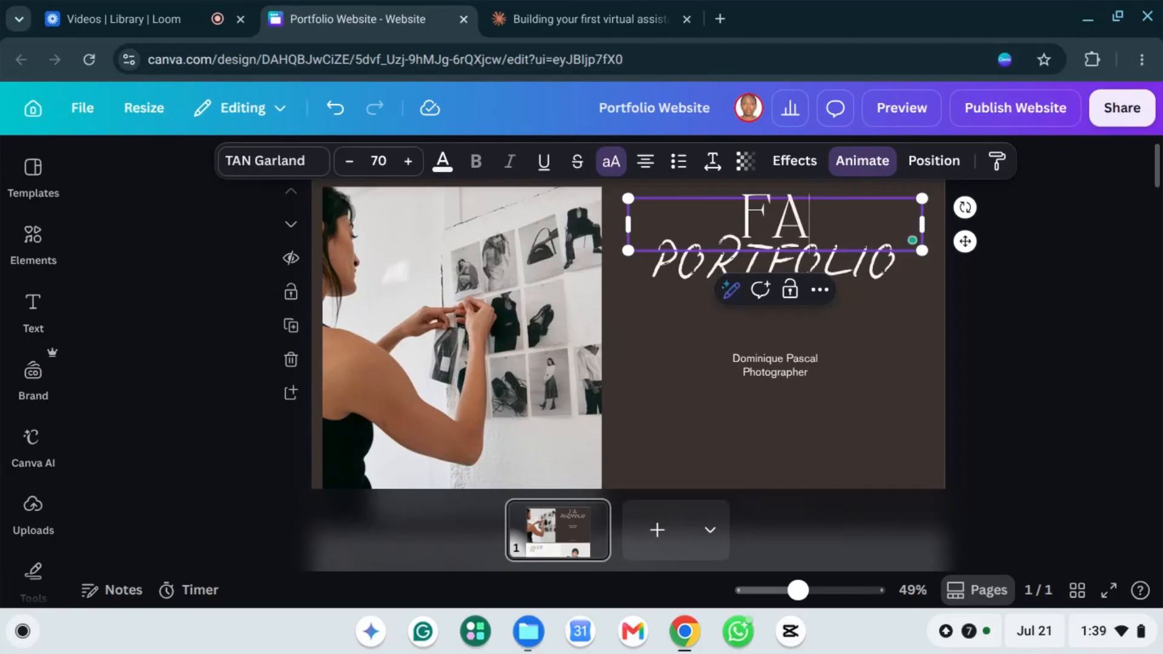
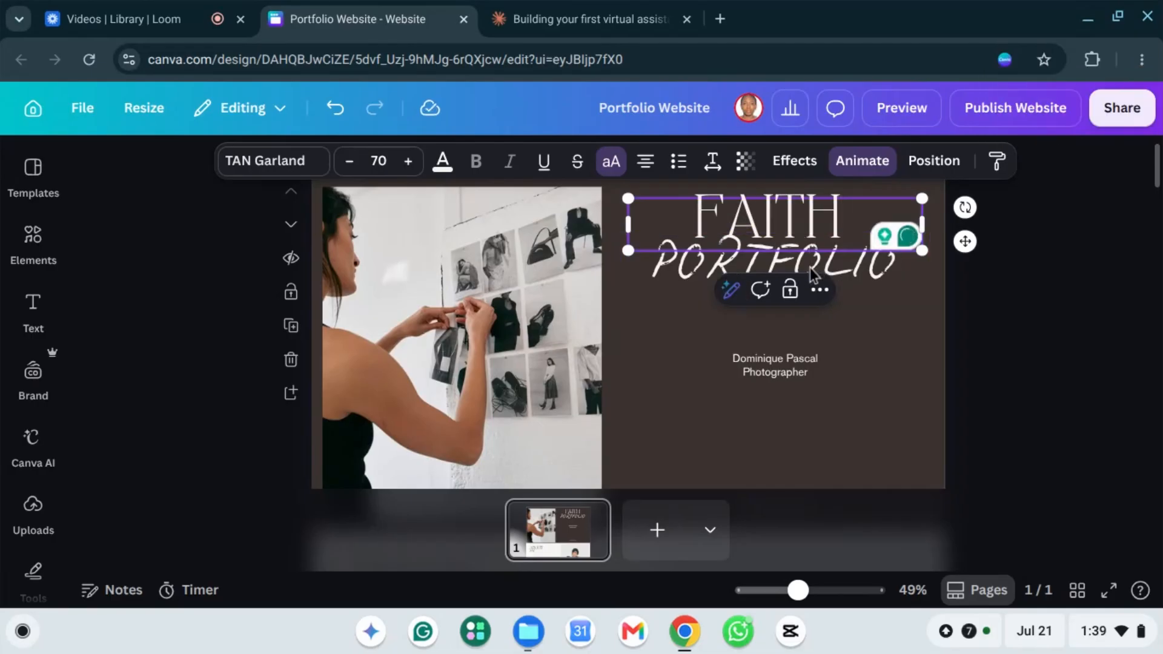
Step: Replace PORTFOLIO with the owner's surname, delete the leftover letters, and select that line
click(853, 271)
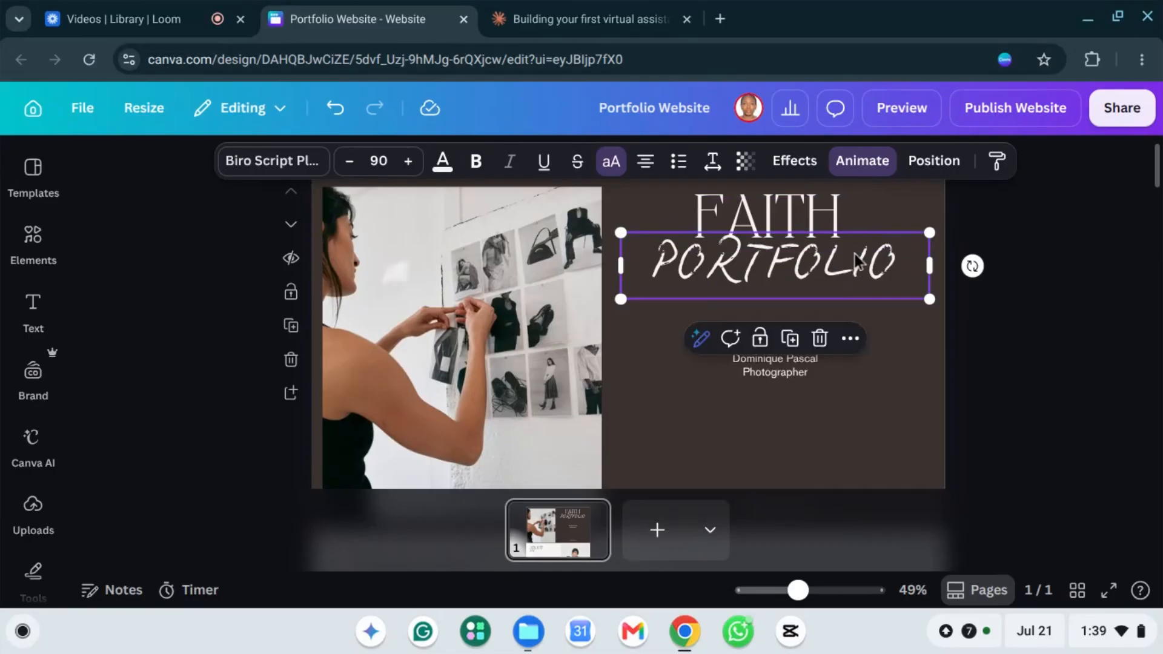
double_click(849, 265)
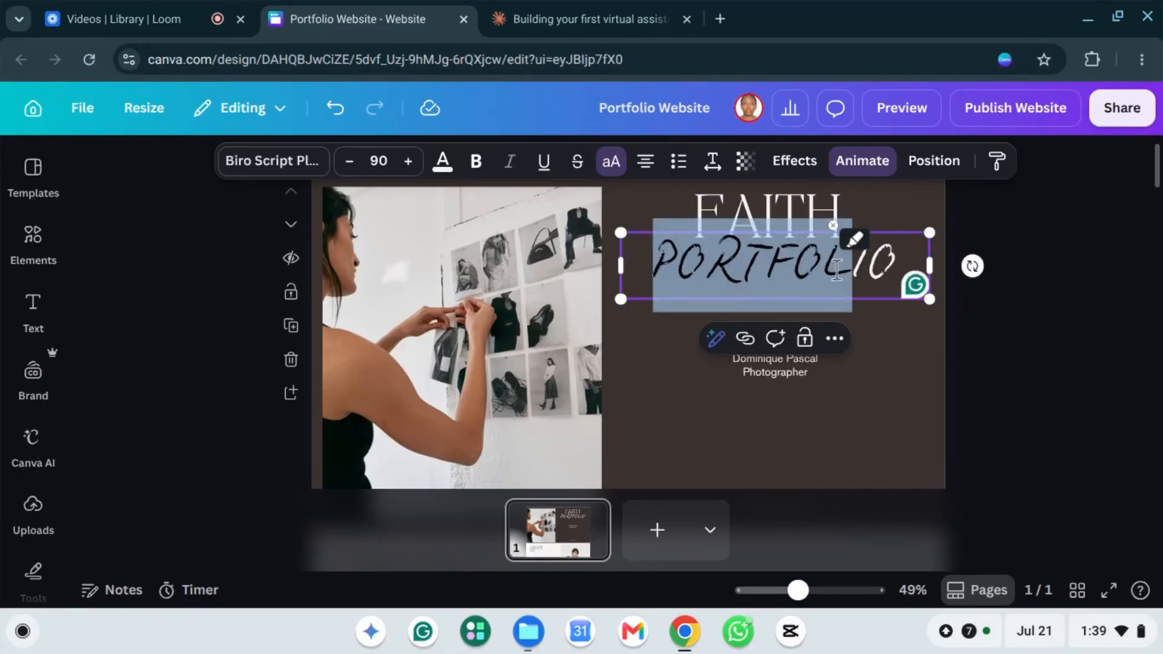
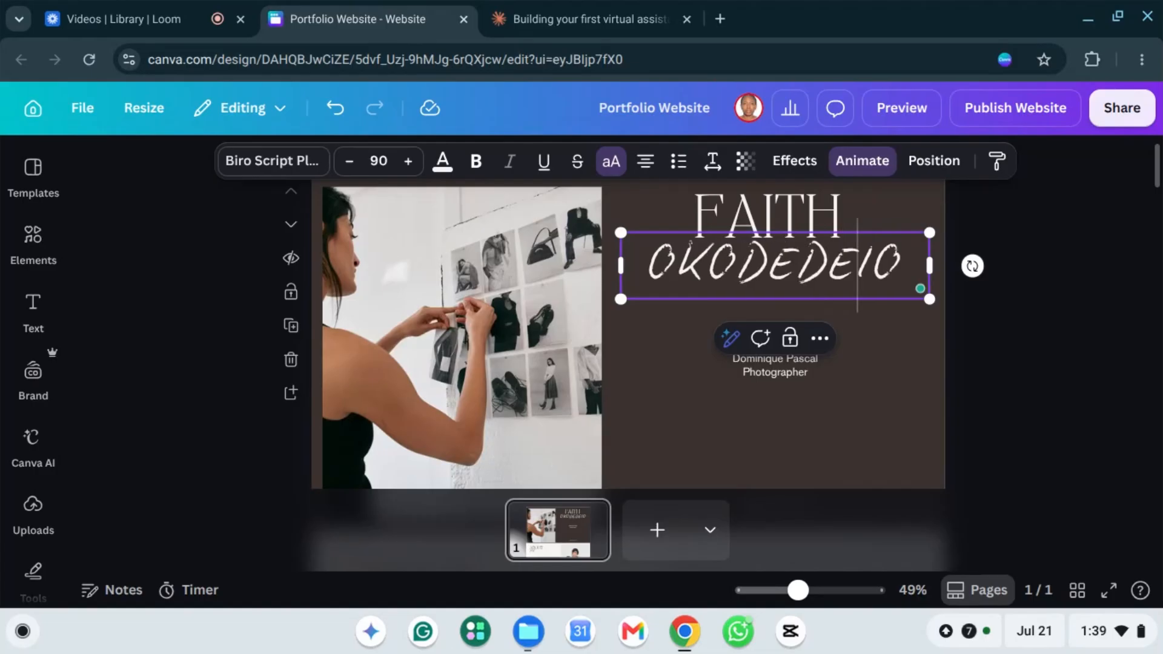
key(Right)
key(Right)
key(BackSpace)
key(BackSpace)
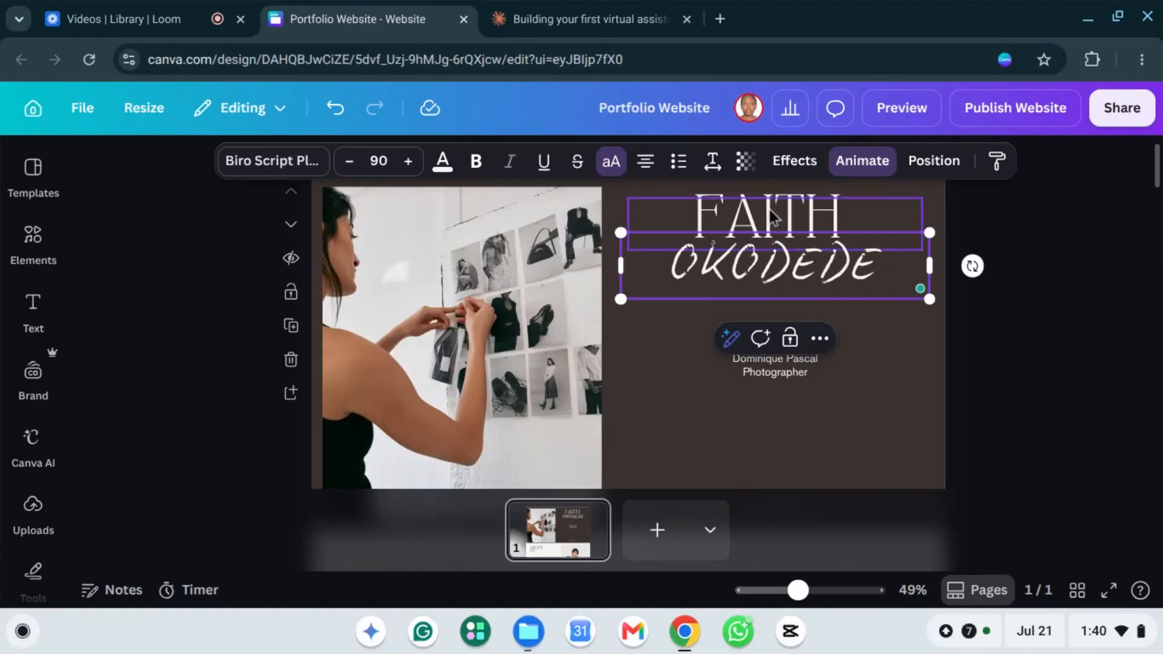
click(764, 226)
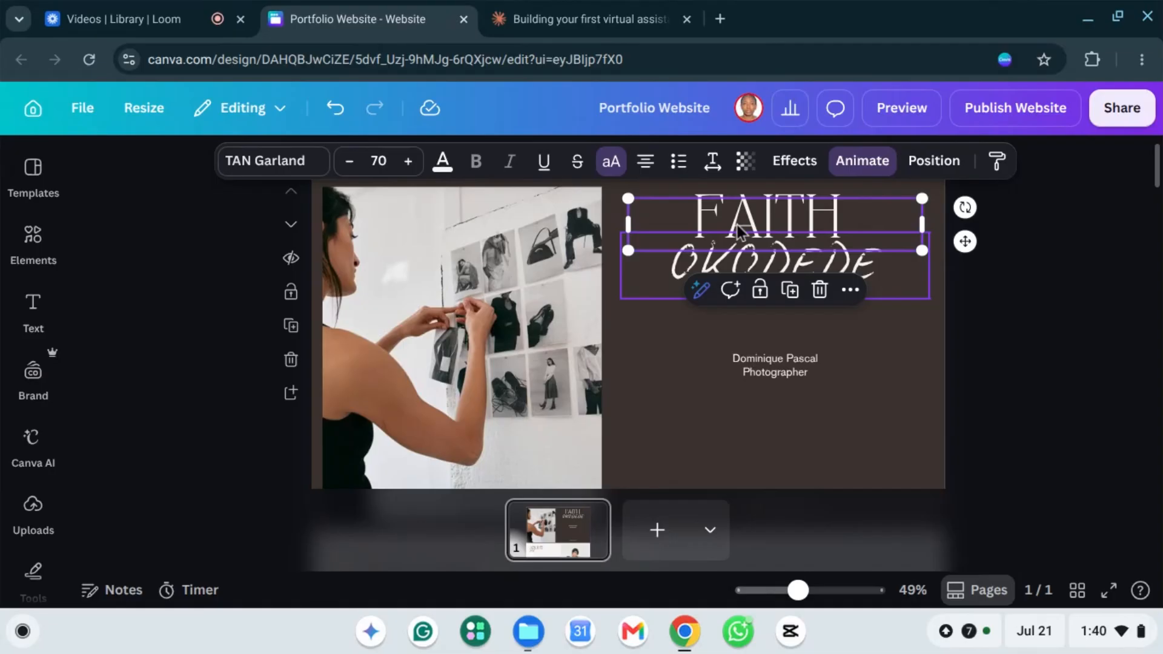
key(ctrl+a)
click(833, 330)
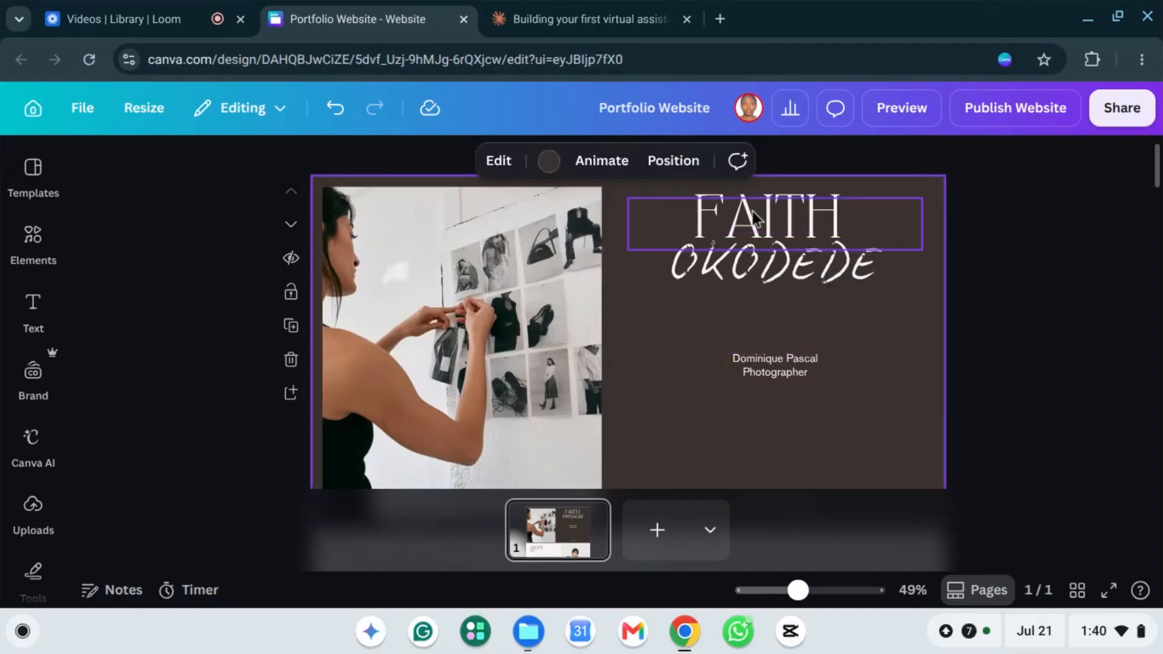
click(757, 227)
click(760, 229)
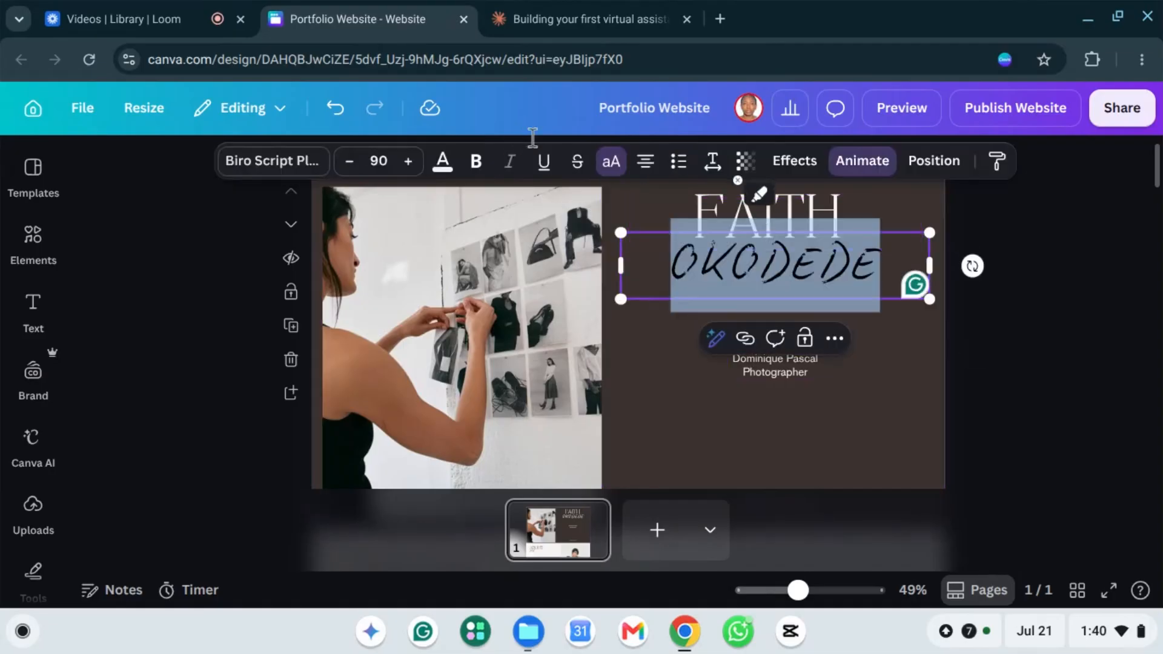
Step: Set the surname and first-name heading lines to Canva Sans, then deselect the heading
click(270, 164)
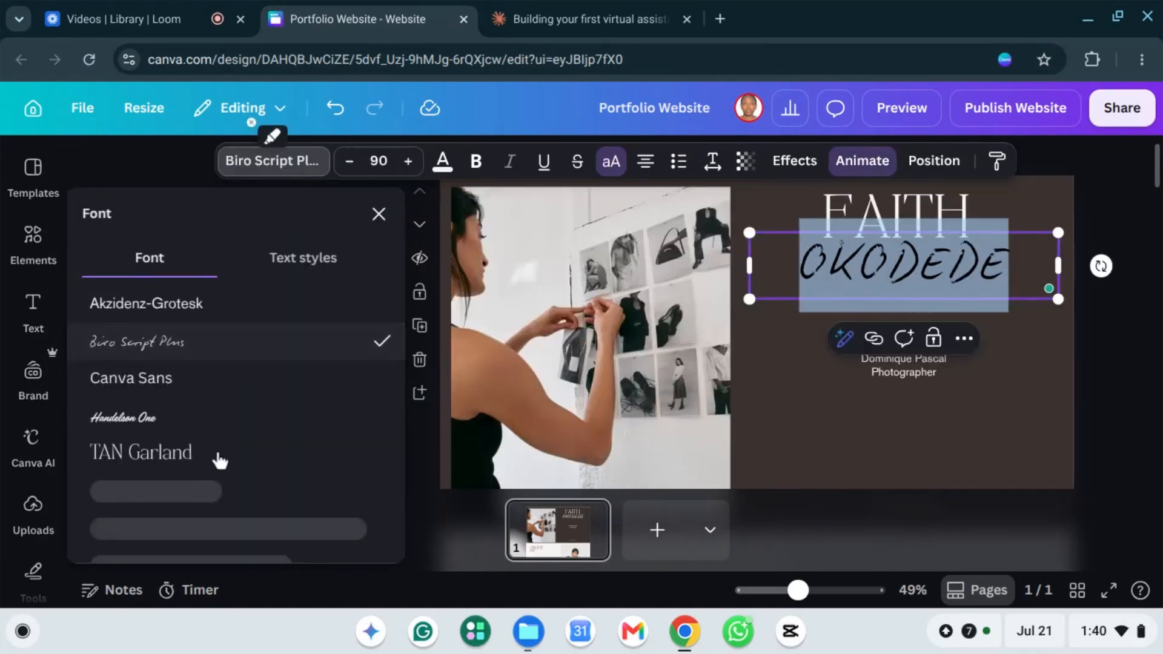
click(165, 386)
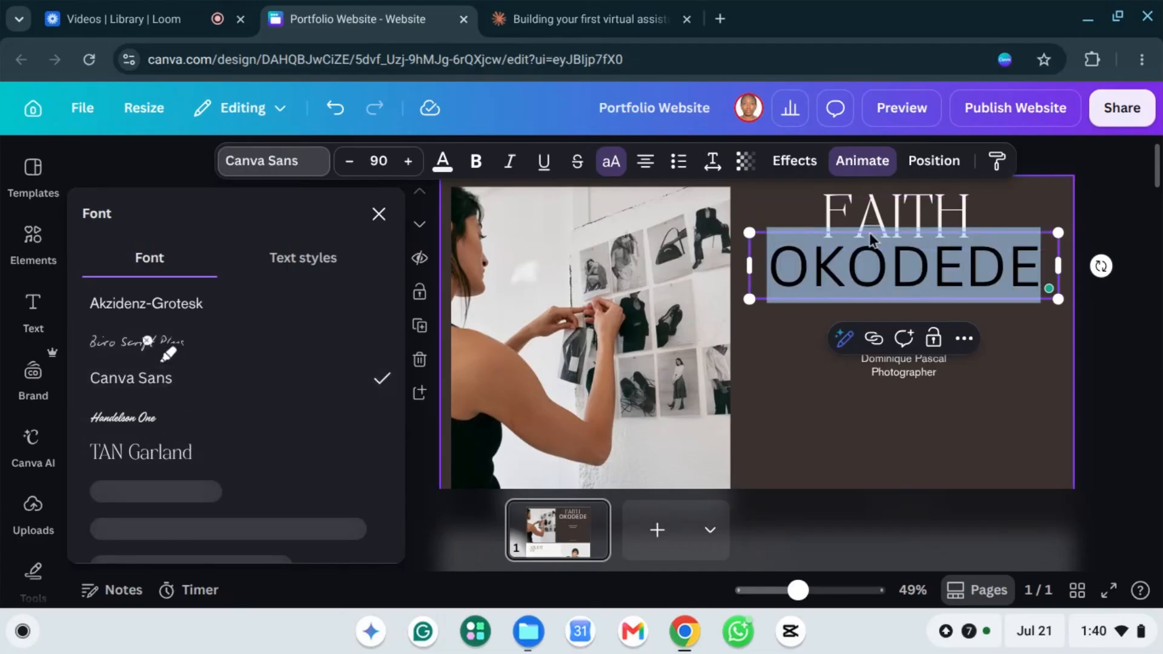
click(889, 211)
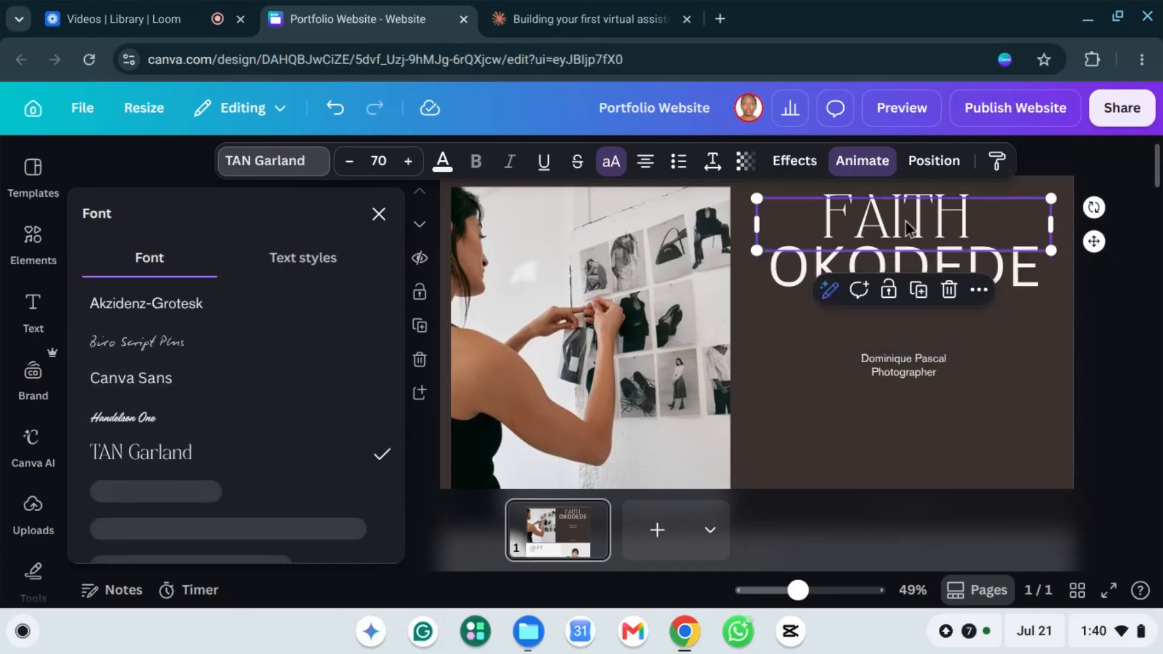
double_click(895, 228)
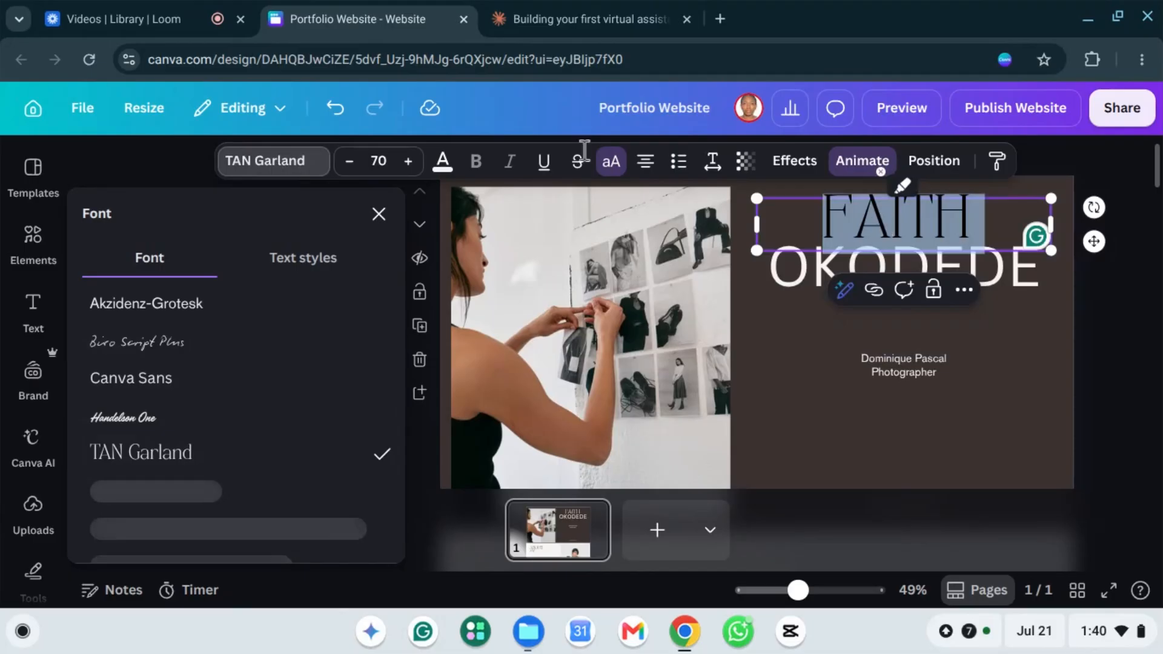
click(170, 380)
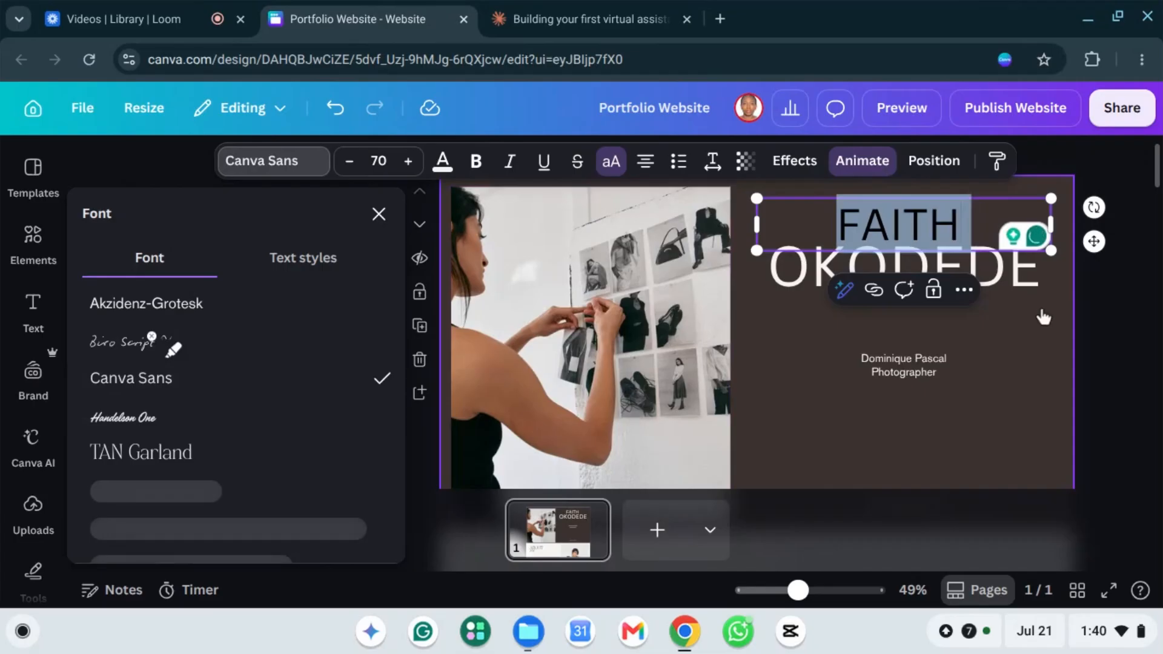
click(1004, 359)
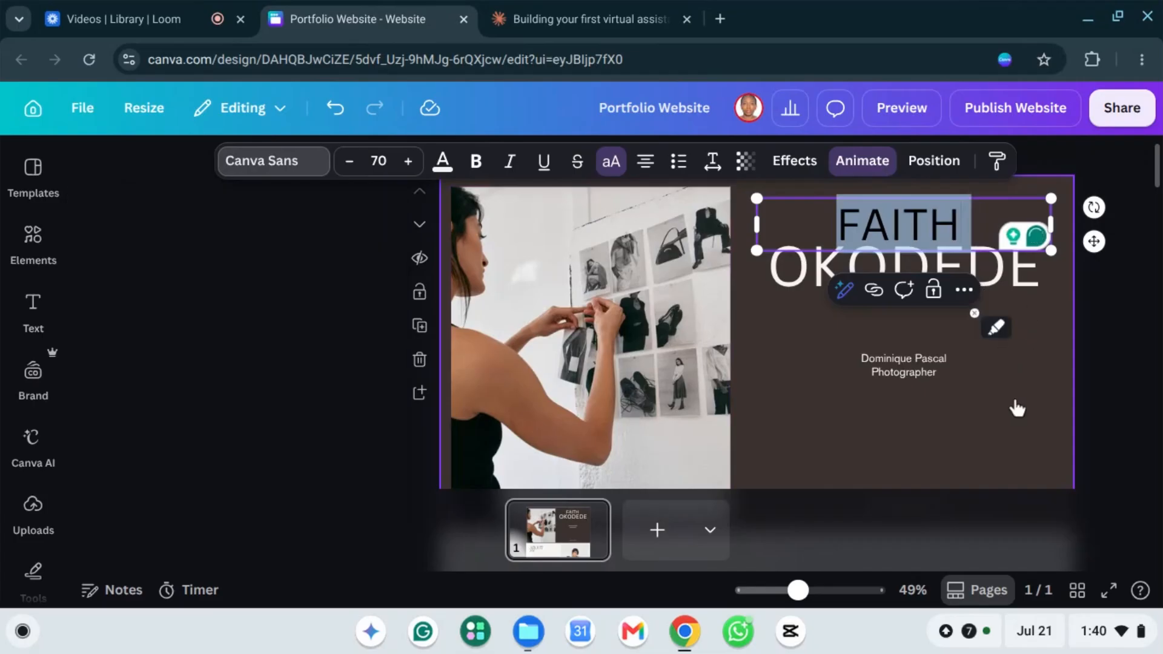
click(755, 341)
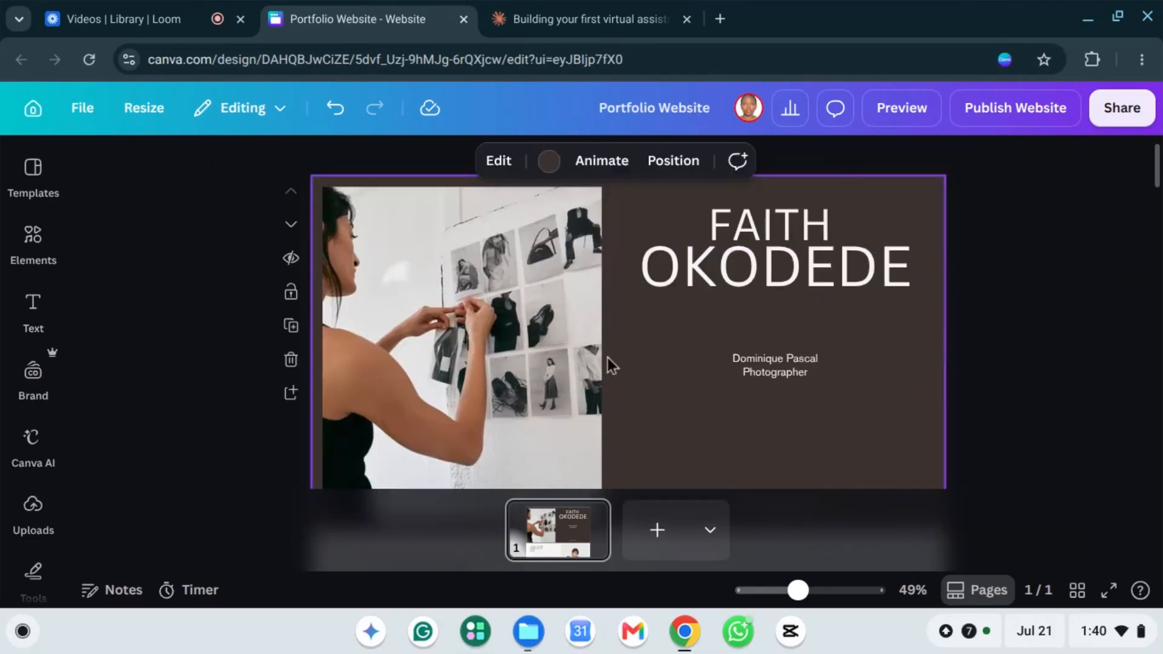
Step: Add the blazer portrait from Uploads to the hero section
click(511, 318)
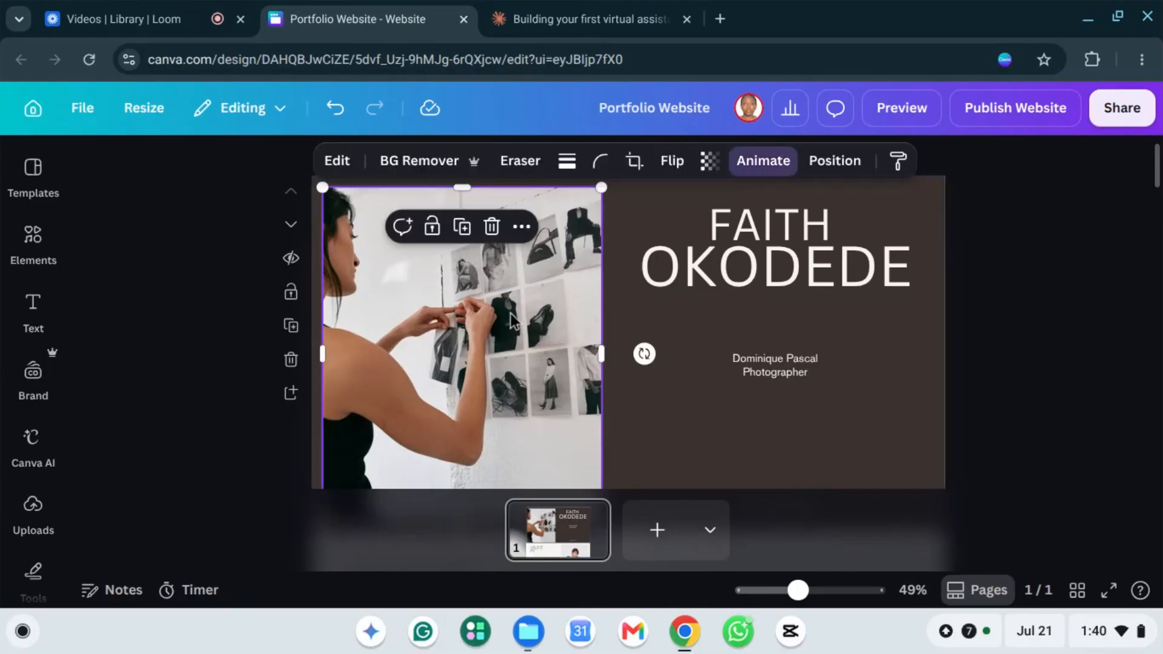
click(31, 507)
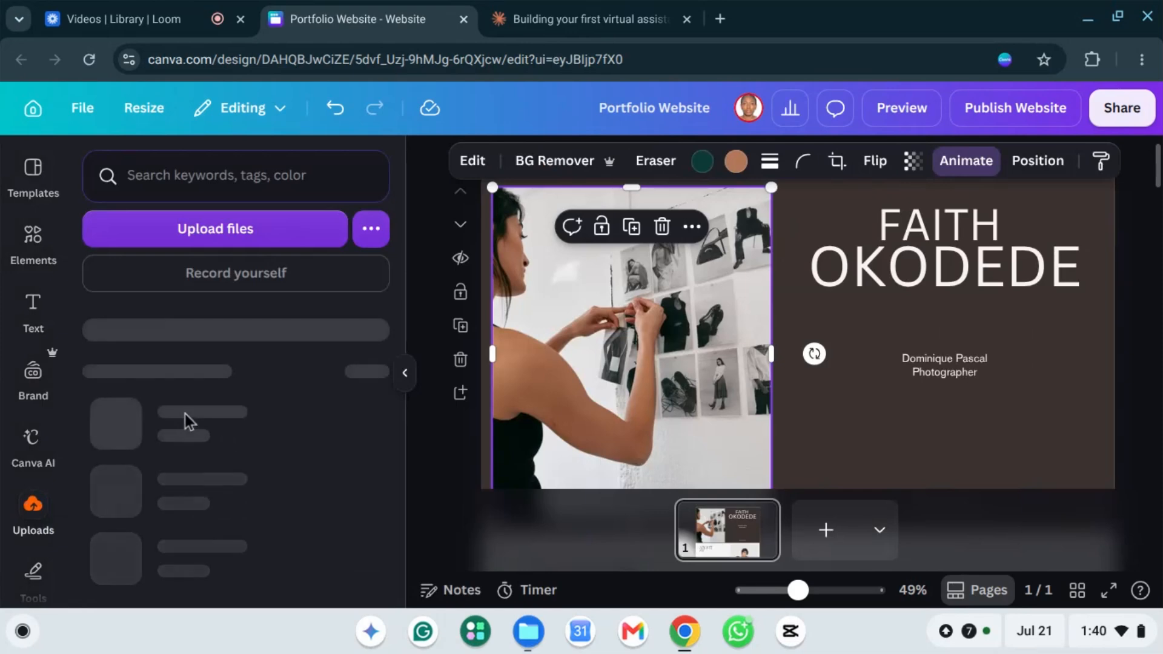
scroll(241, 374, down, 1)
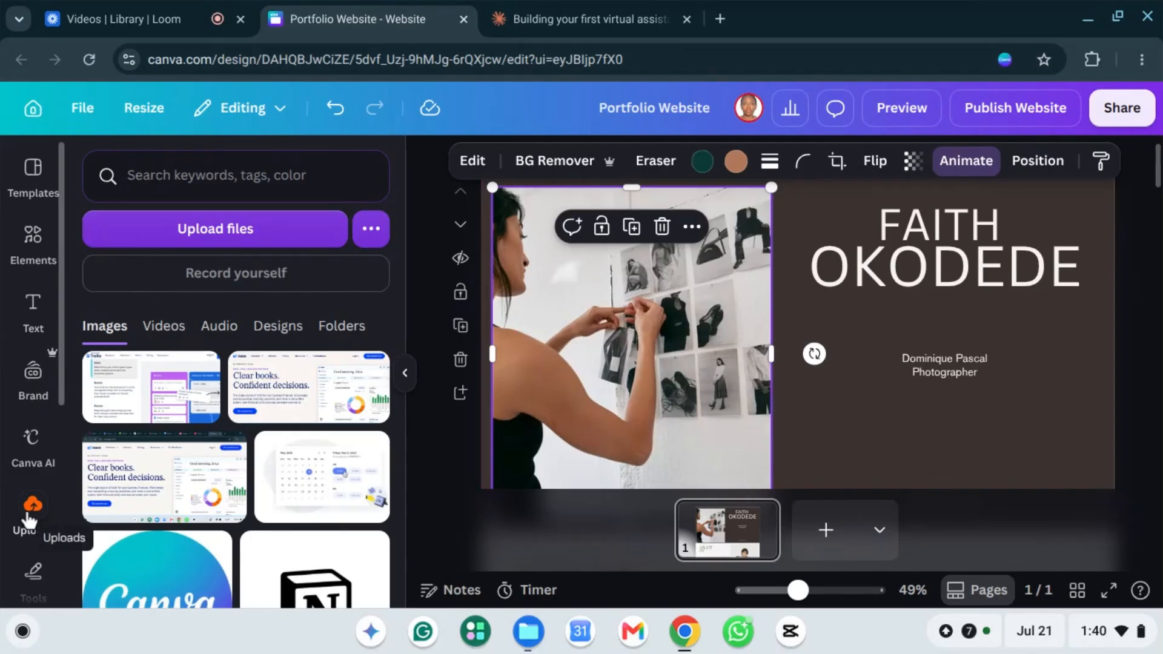
click(226, 233)
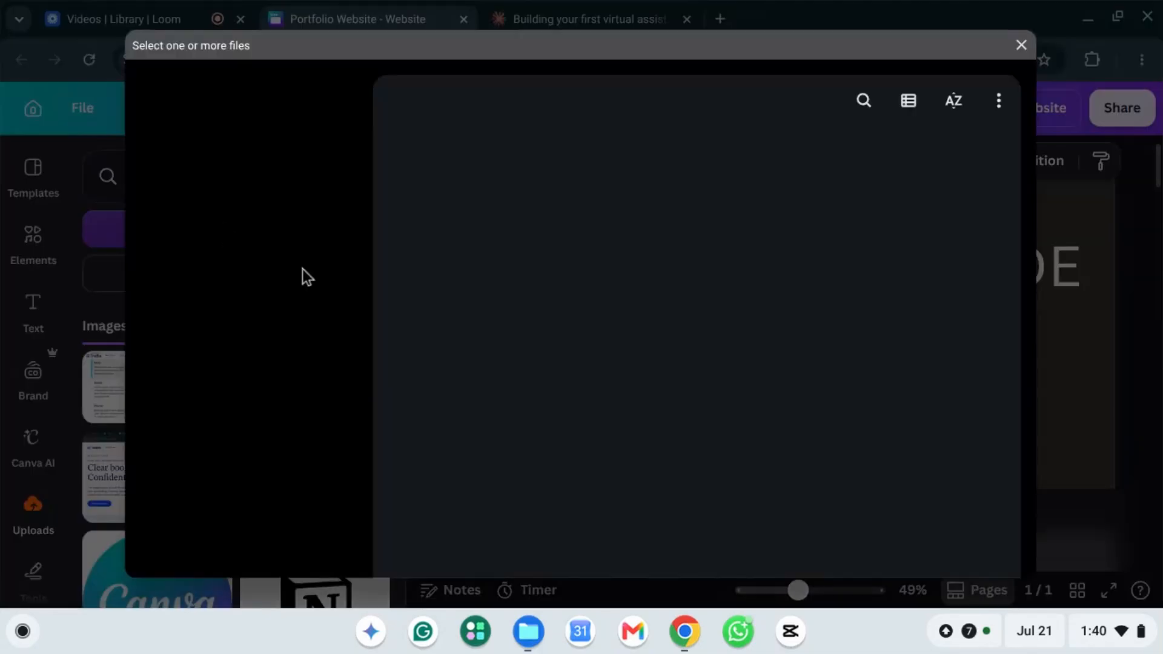
click(1020, 43)
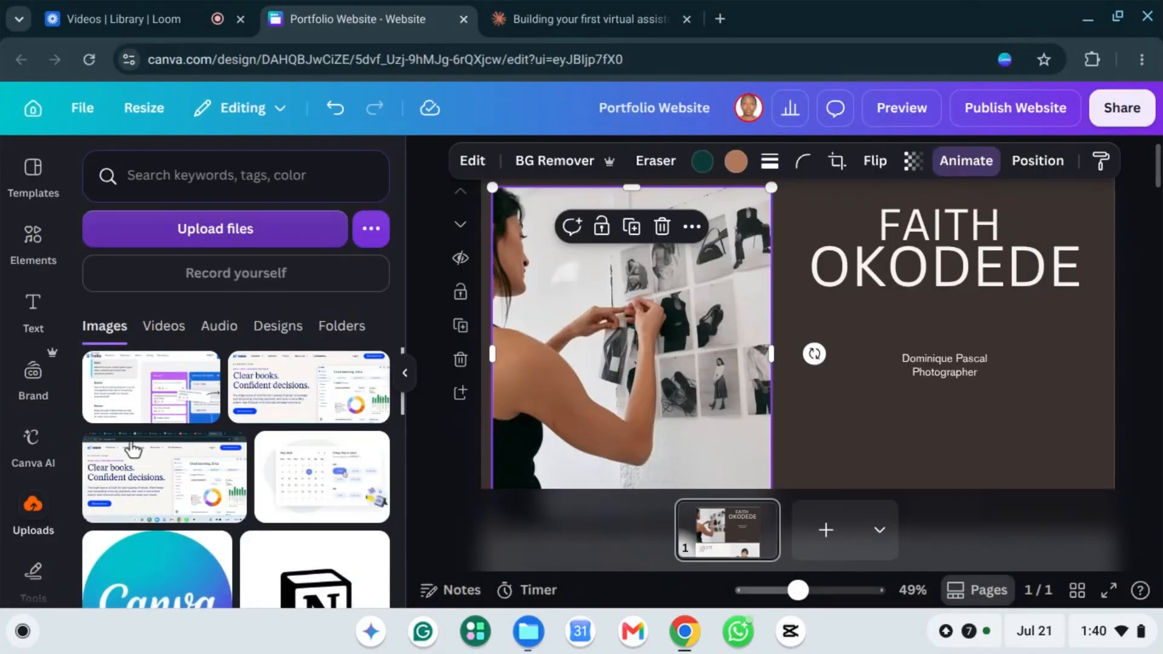
scroll(231, 460, down, 10)
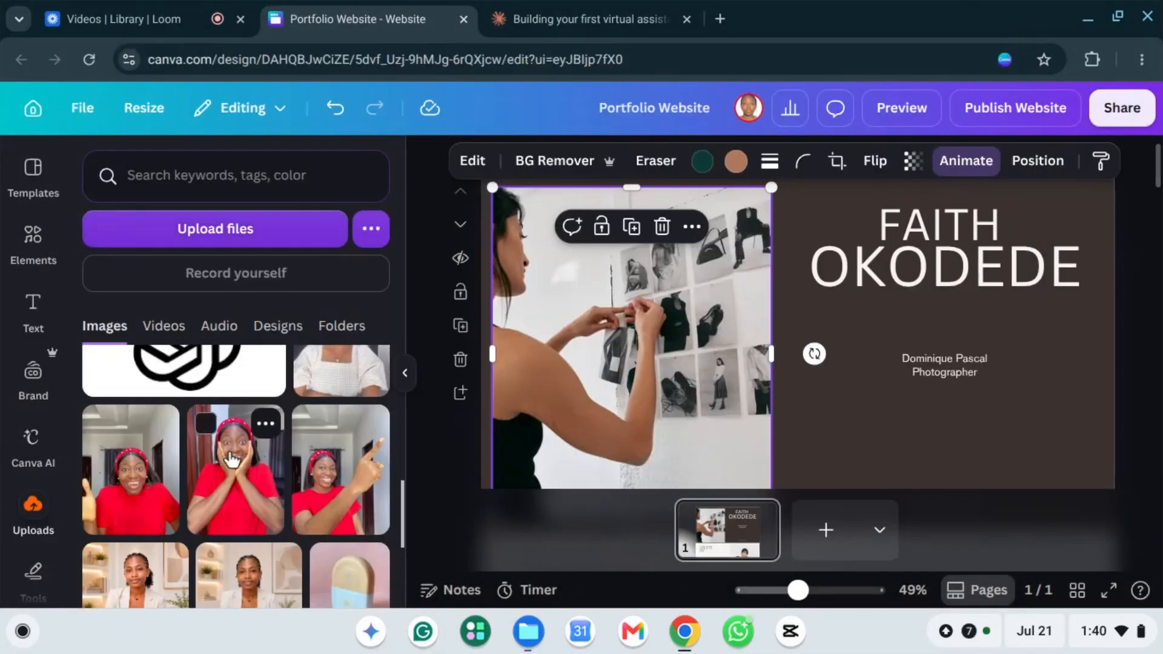
scroll(232, 460, down, 3)
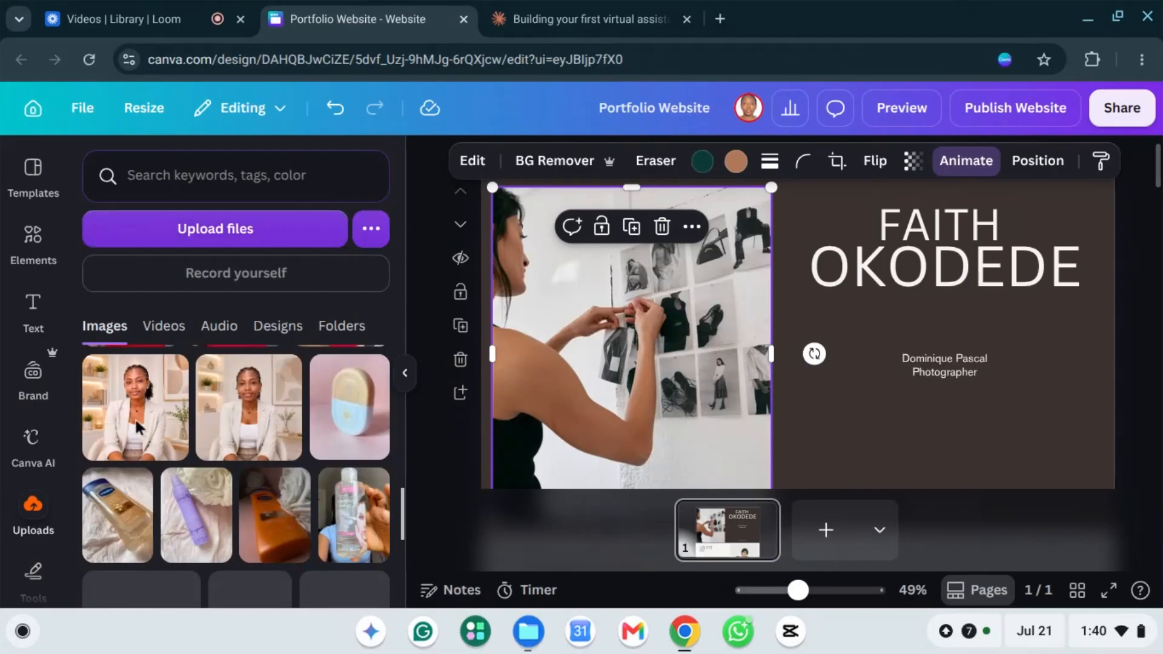
click(83, 393)
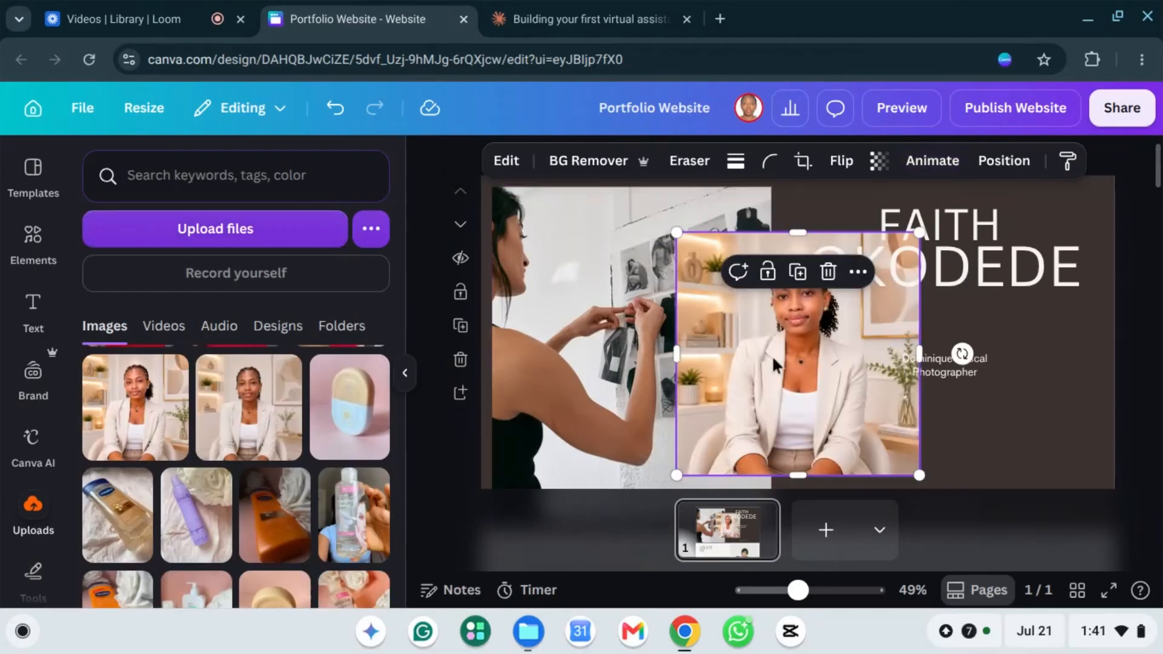
Step: Delete the old photo of the woman and move the blazer portrait to the right
drag(773, 358, 598, 349)
right_click(626, 340)
click(611, 350)
click(736, 200)
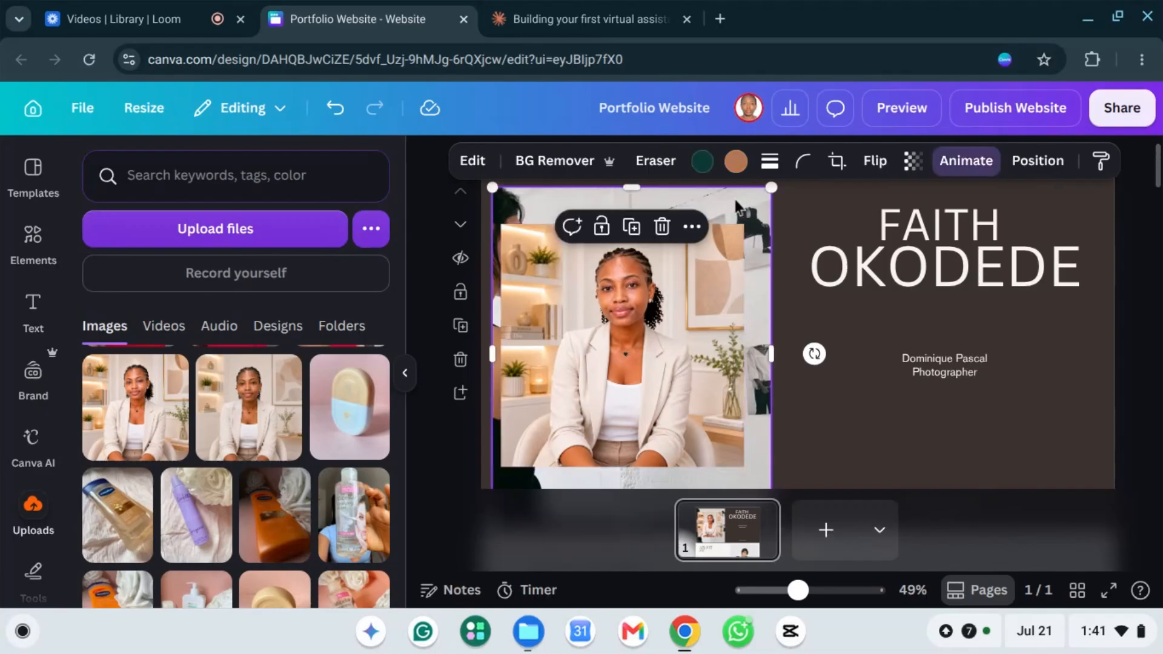
key(Delete)
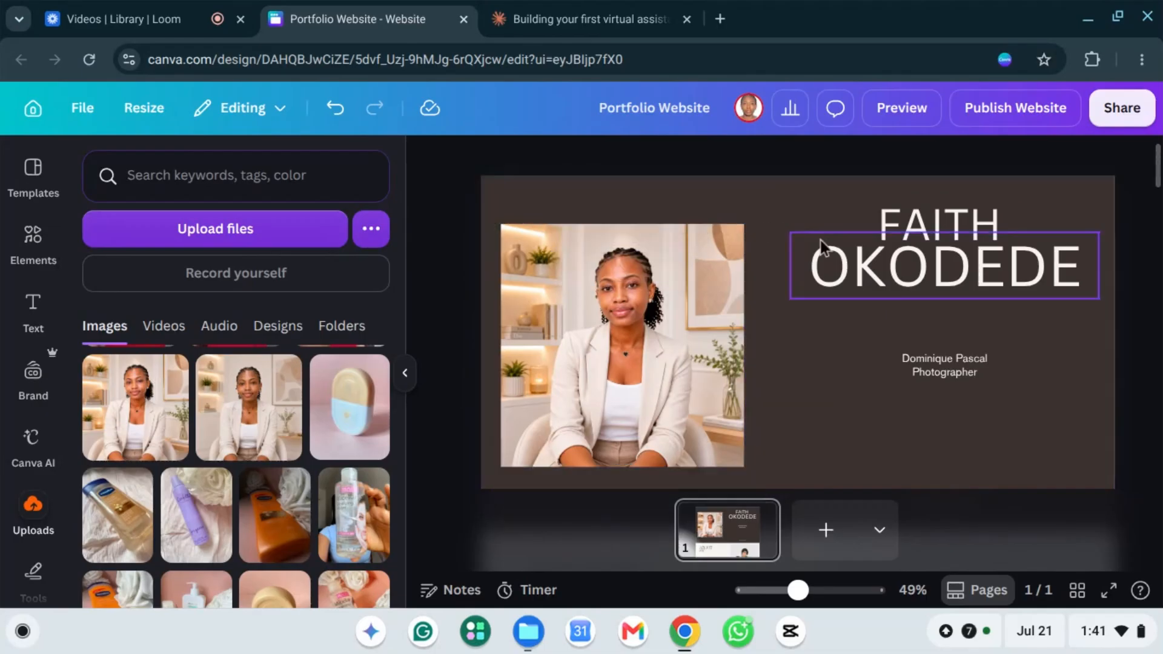
scroll(820, 240, down, 3)
scroll(805, 230, up, 1)
drag(648, 216, 916, 249)
scroll(606, 272, up, 1)
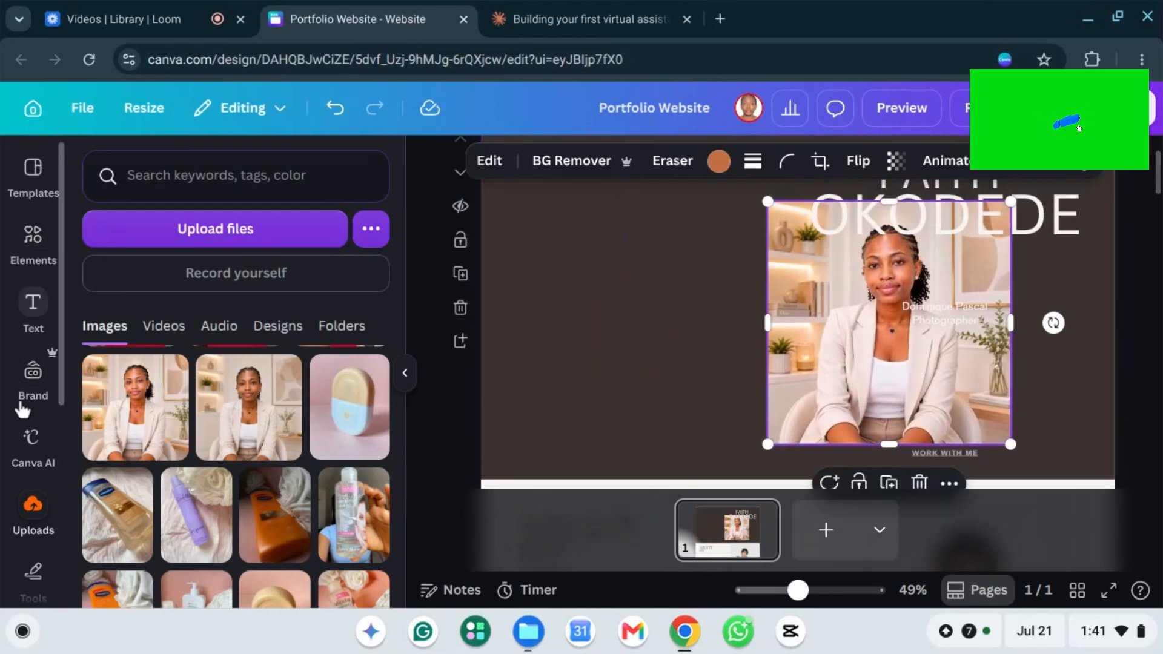
Step: Add a square frame from Elements on the left and drop the portrait into it
click(29, 244)
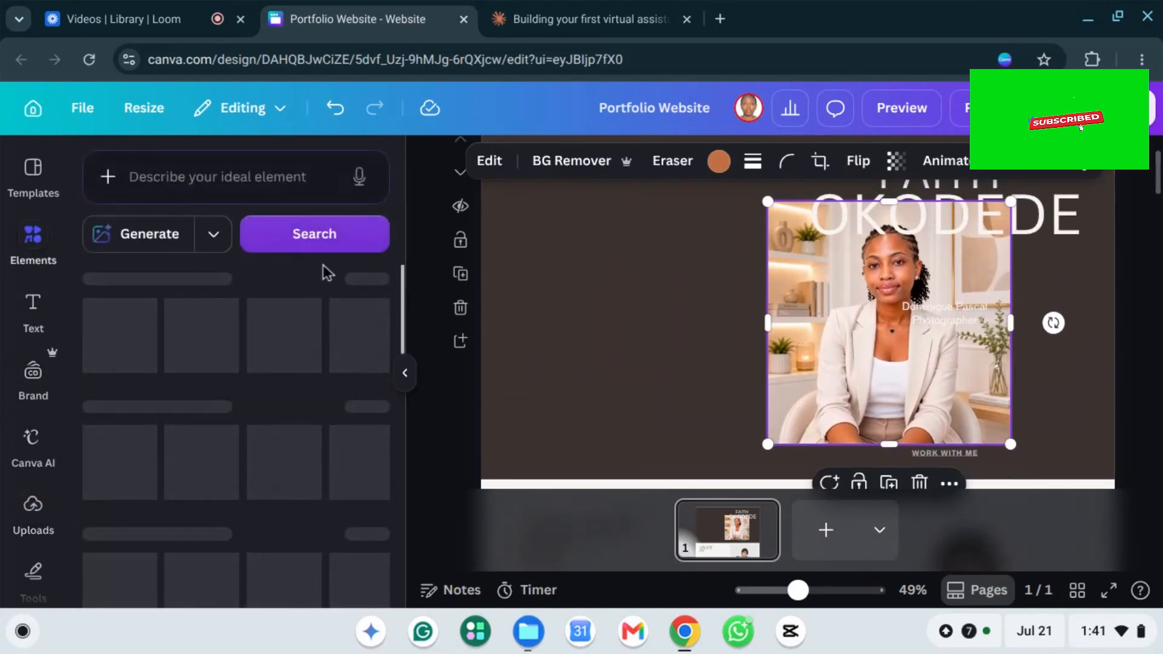
click(218, 182)
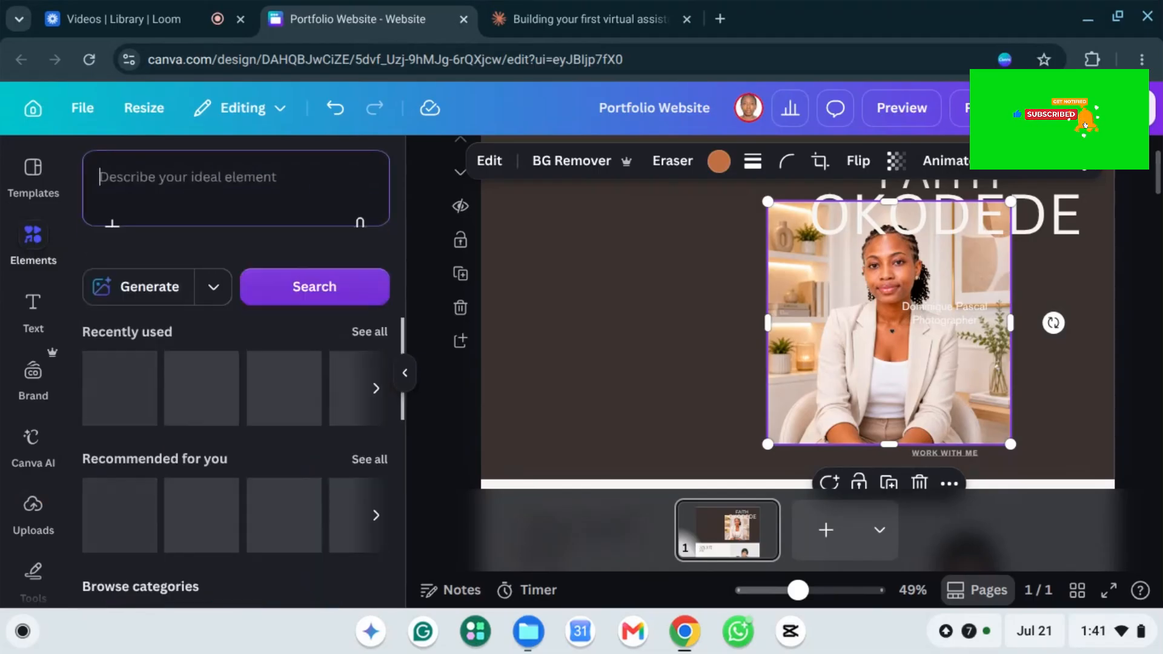
text(fr)
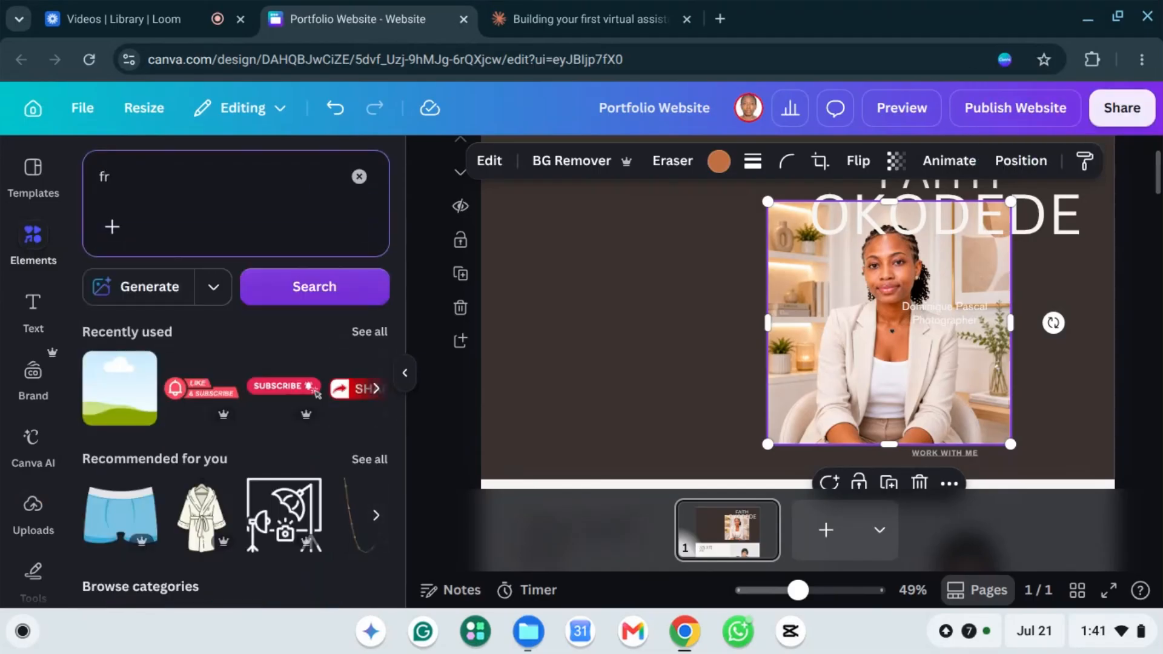
text(ame)
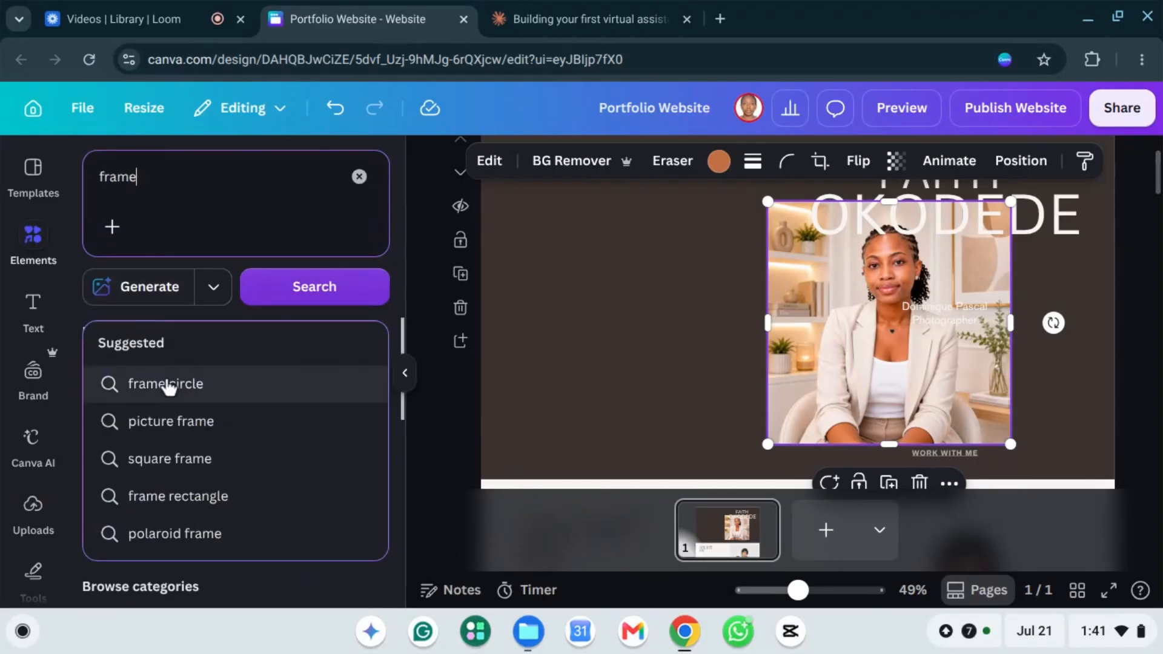
click(313, 292)
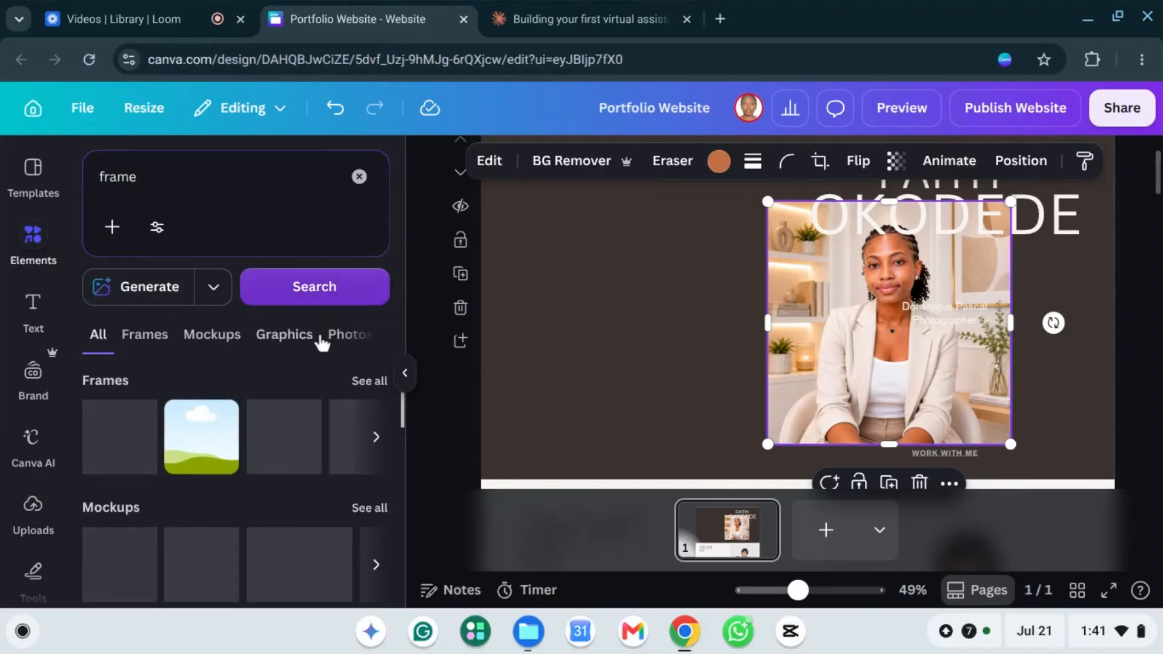
click(371, 388)
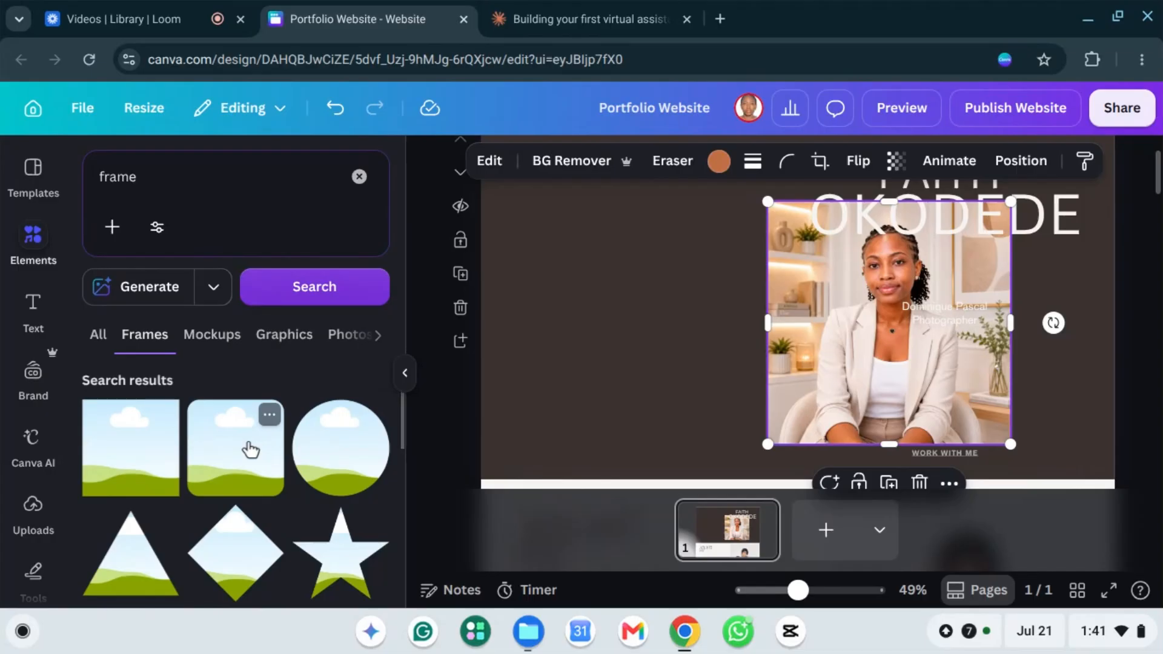
click(250, 450)
drag(786, 312, 589, 278)
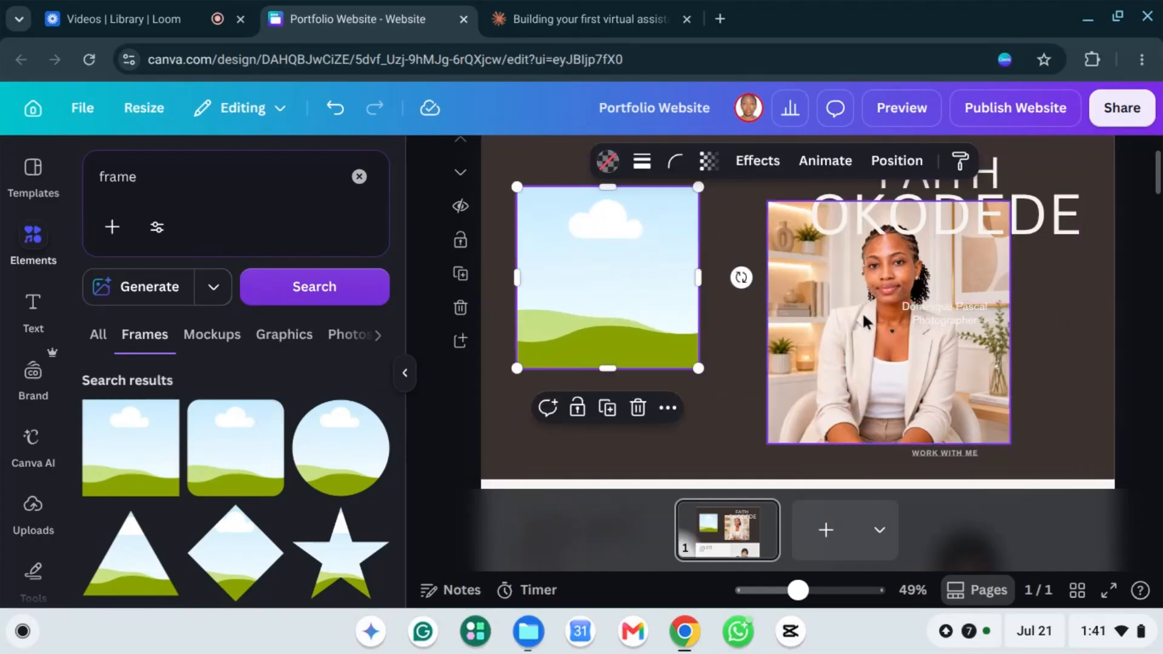
drag(862, 311, 587, 287)
Step: Resize the framed portrait to 501×501 and align it on the left
click(567, 297)
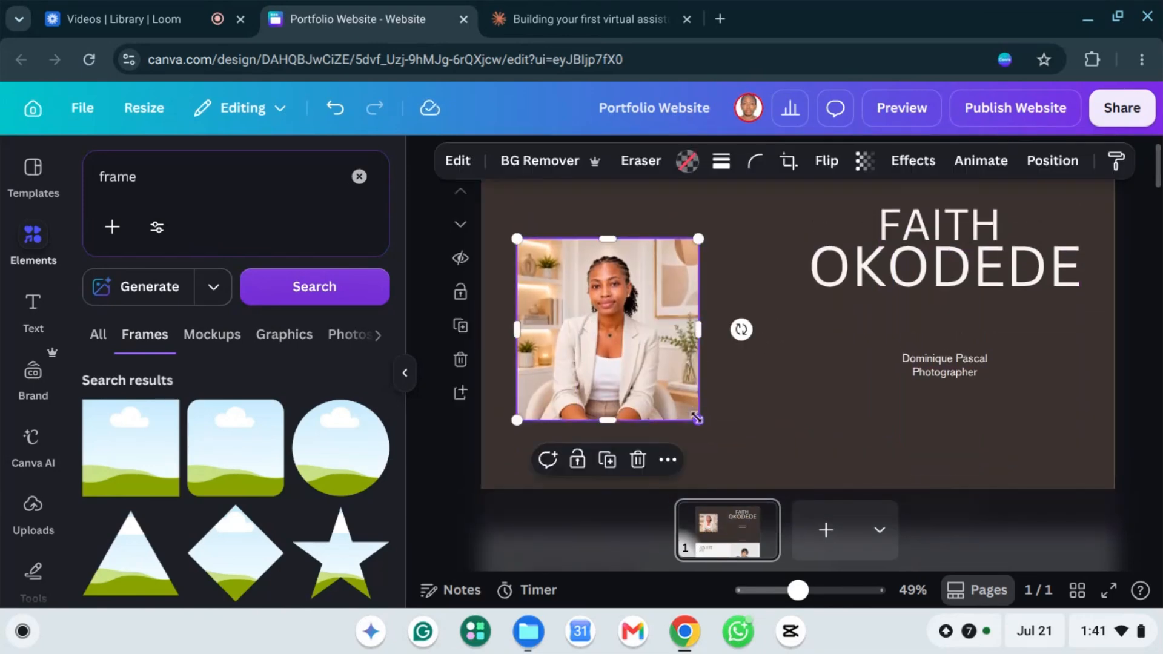
drag(703, 423, 752, 467)
scroll(766, 394, down, 1)
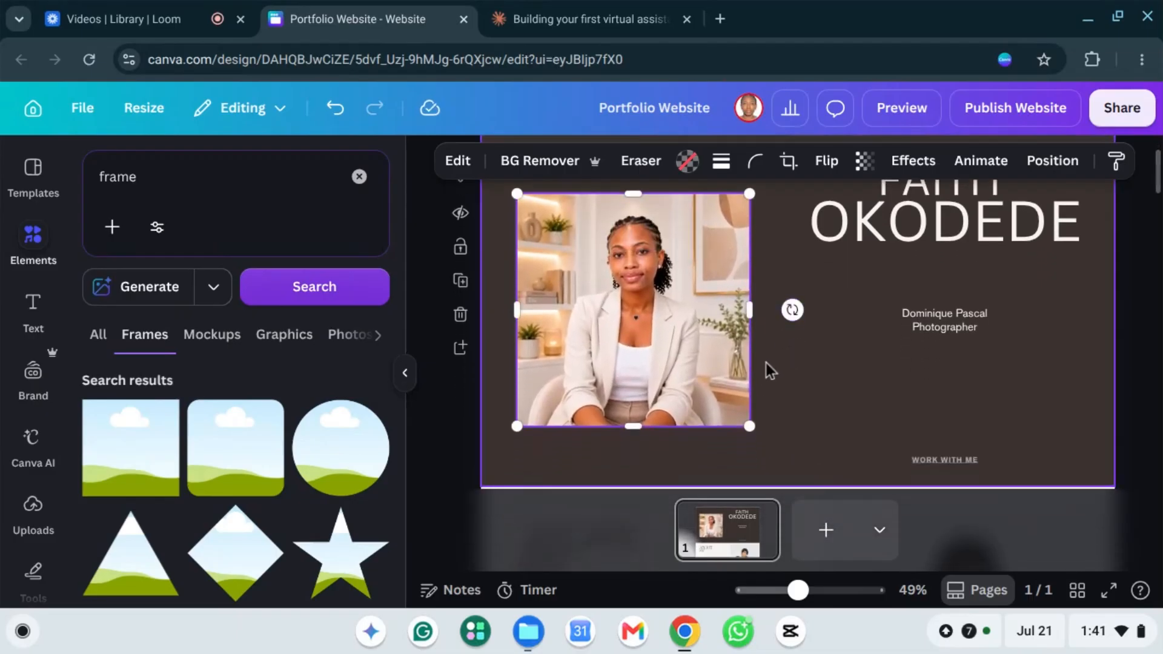
drag(751, 428, 759, 435)
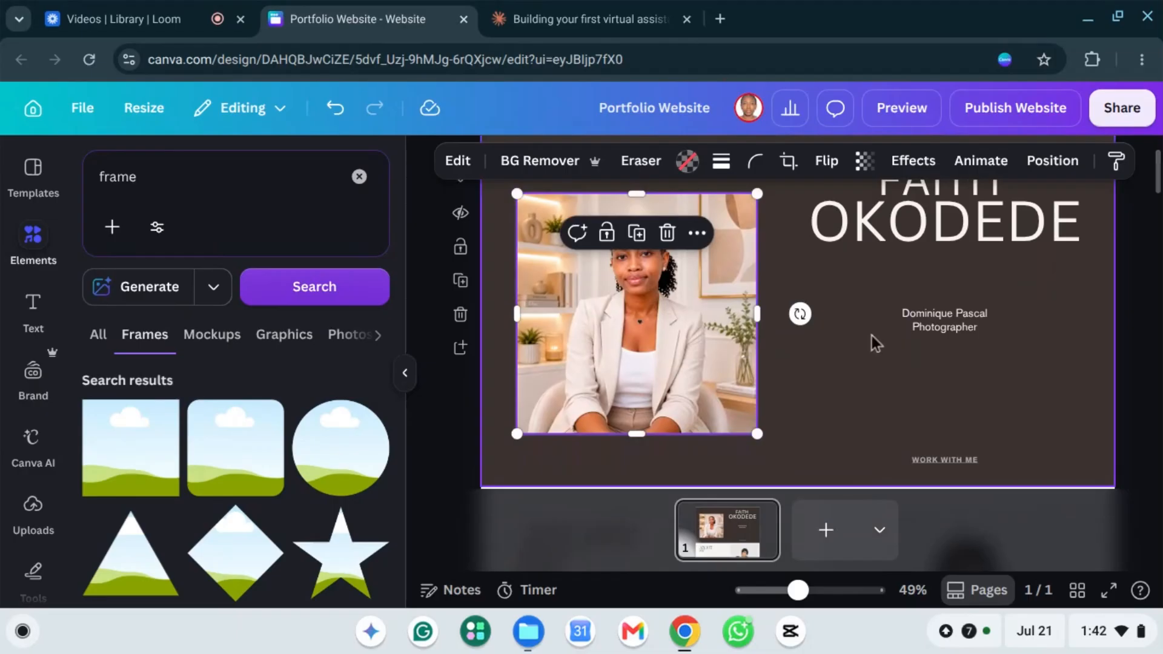
scroll(871, 335, up, 1)
scroll(872, 336, down, 1)
mouse_move(620, 296)
mouse_down()
mouse_move(618, 338)
mouse_move(624, 307)
mouse_up()
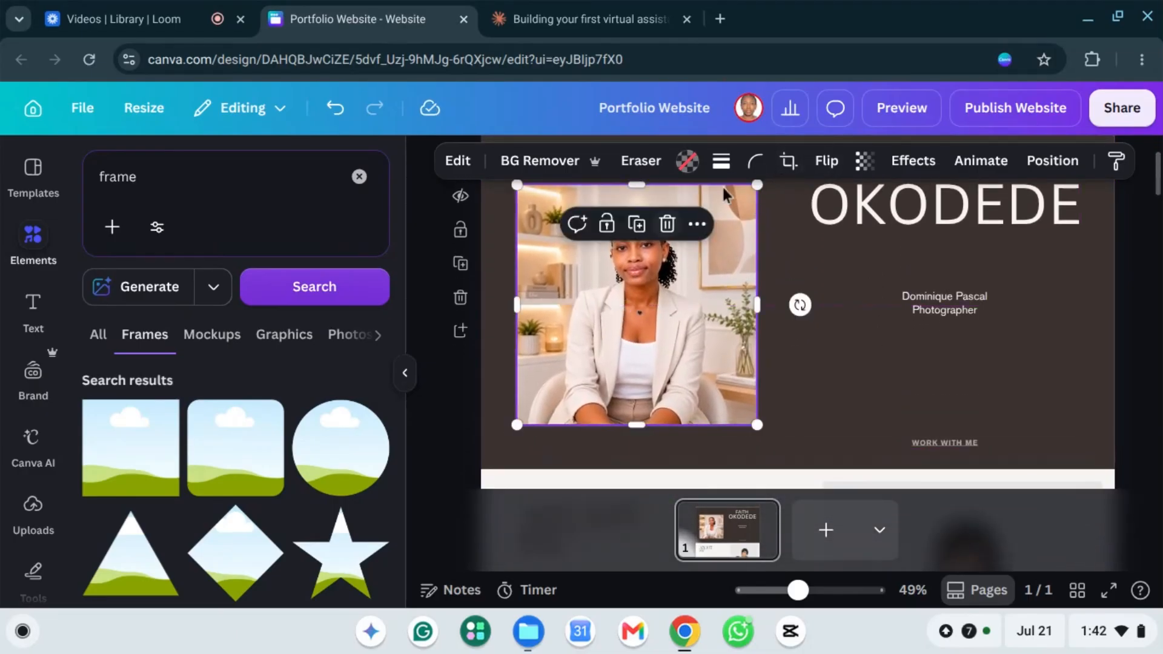
Step: Set the framed portrait's corner rounding to 46
click(755, 161)
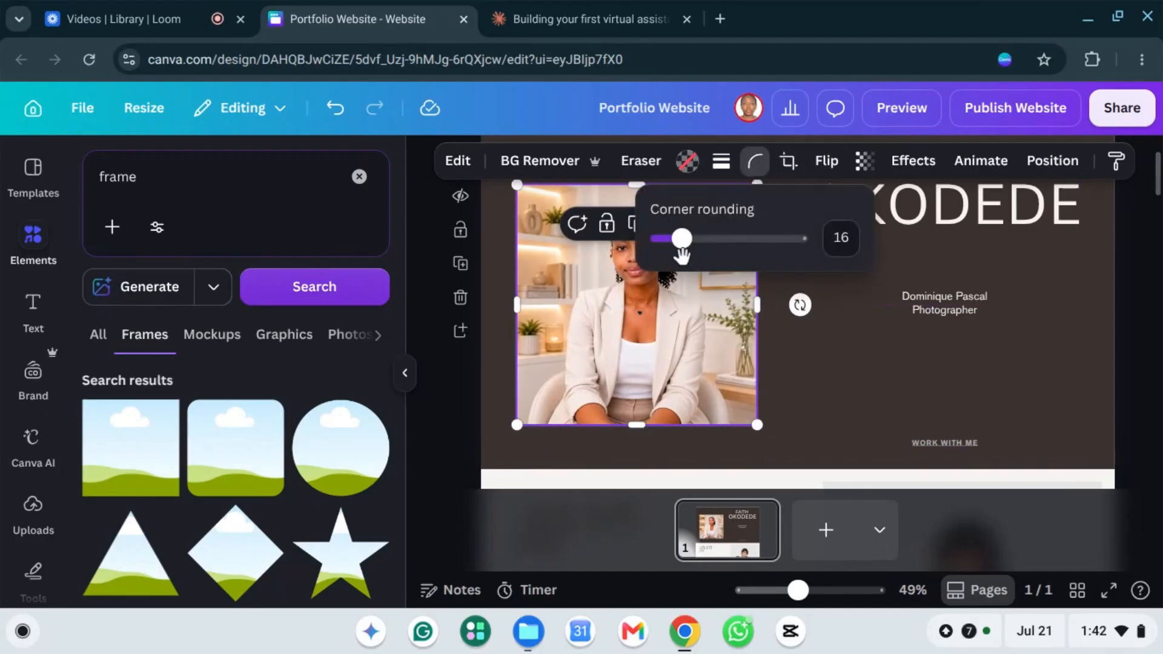
drag(681, 244, 717, 246)
drag(723, 240, 725, 240)
click(867, 326)
scroll(768, 318, up, 1)
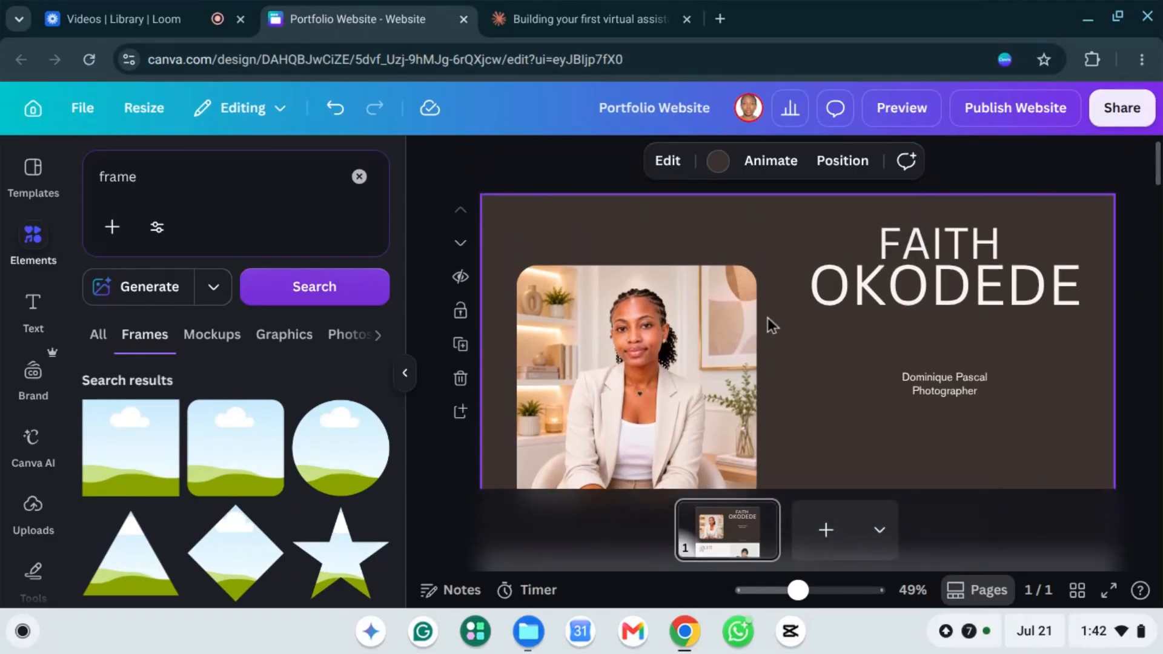
scroll(768, 318, down, 2)
scroll(776, 300, up, 1)
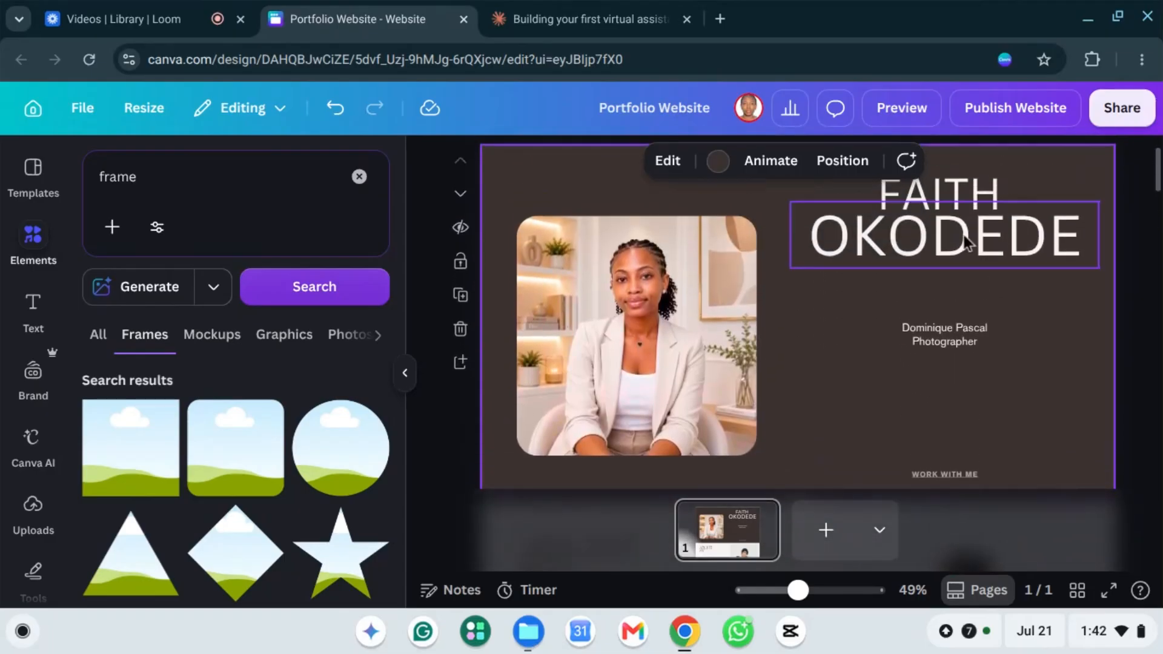
Step: Lower the first-name and surname heading lines beside the portrait, then return to the Claude copy draft
drag(967, 231, 959, 271)
drag(918, 193, 928, 230)
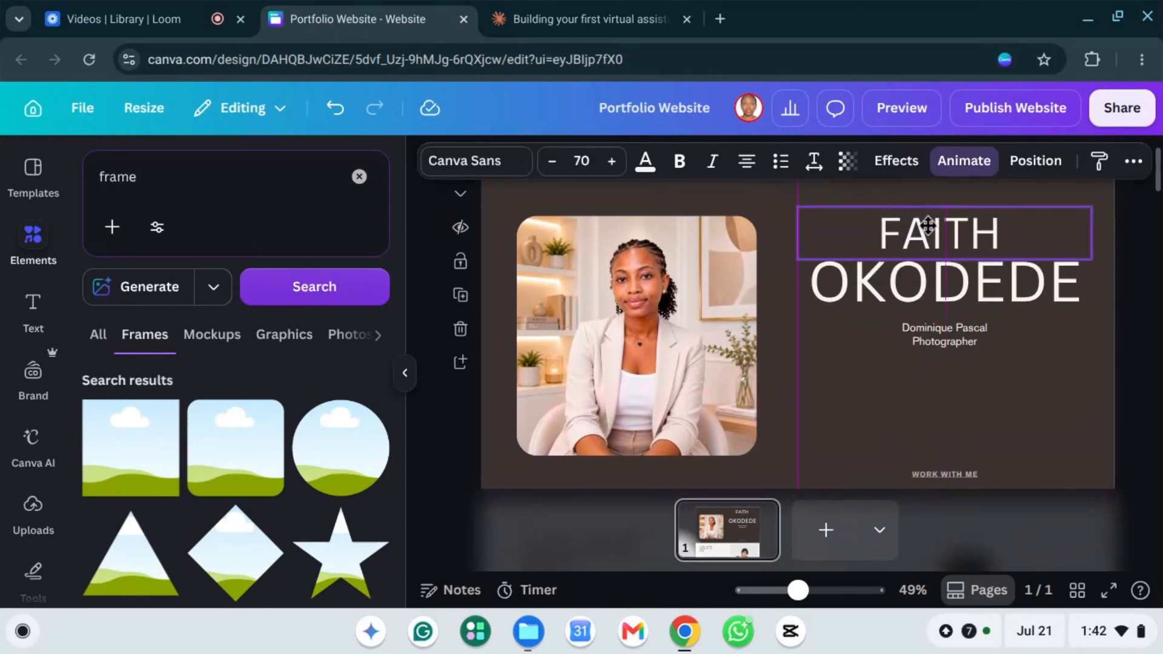
click(960, 332)
scroll(973, 294, down, 3)
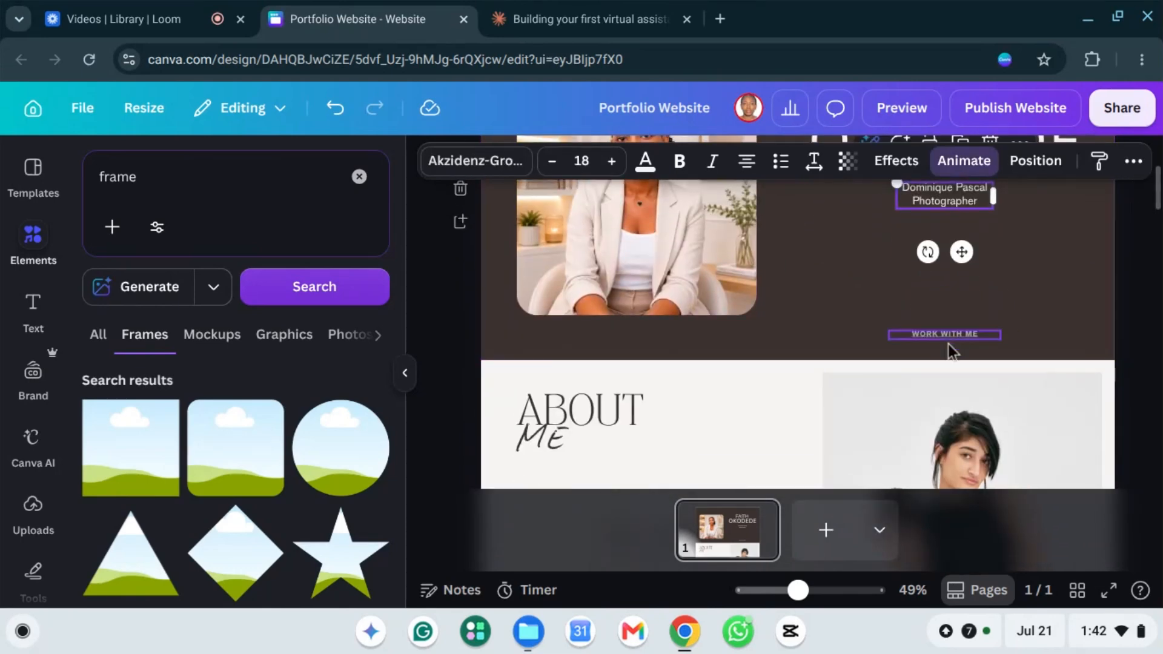
scroll(981, 237, up, 1)
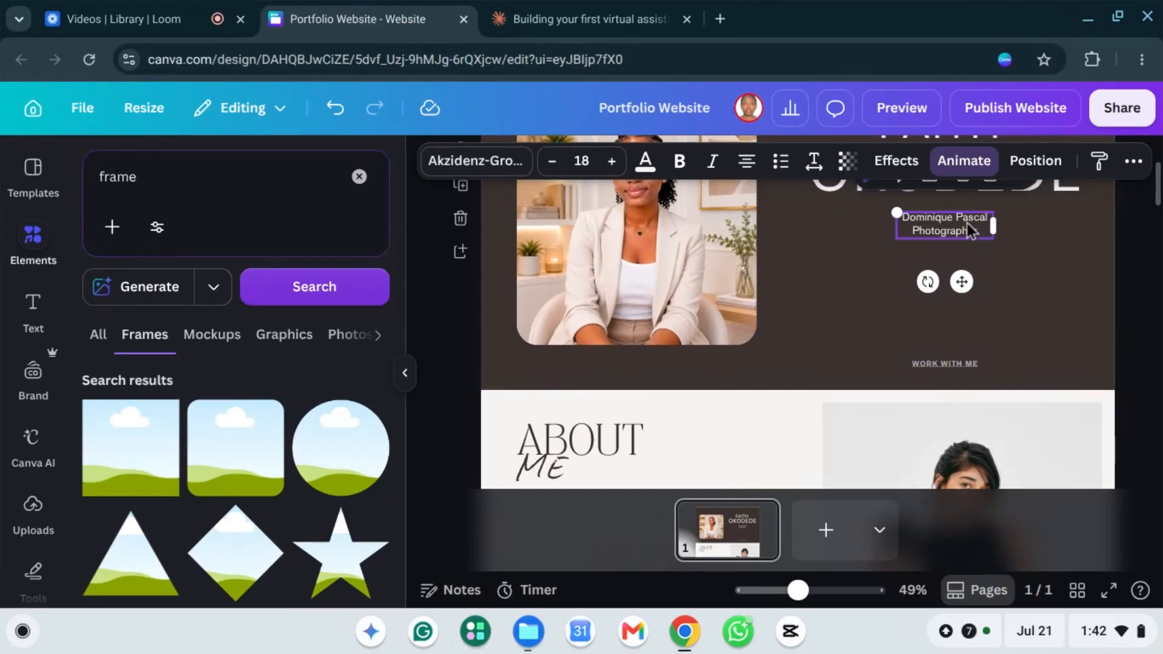
click(562, 21)
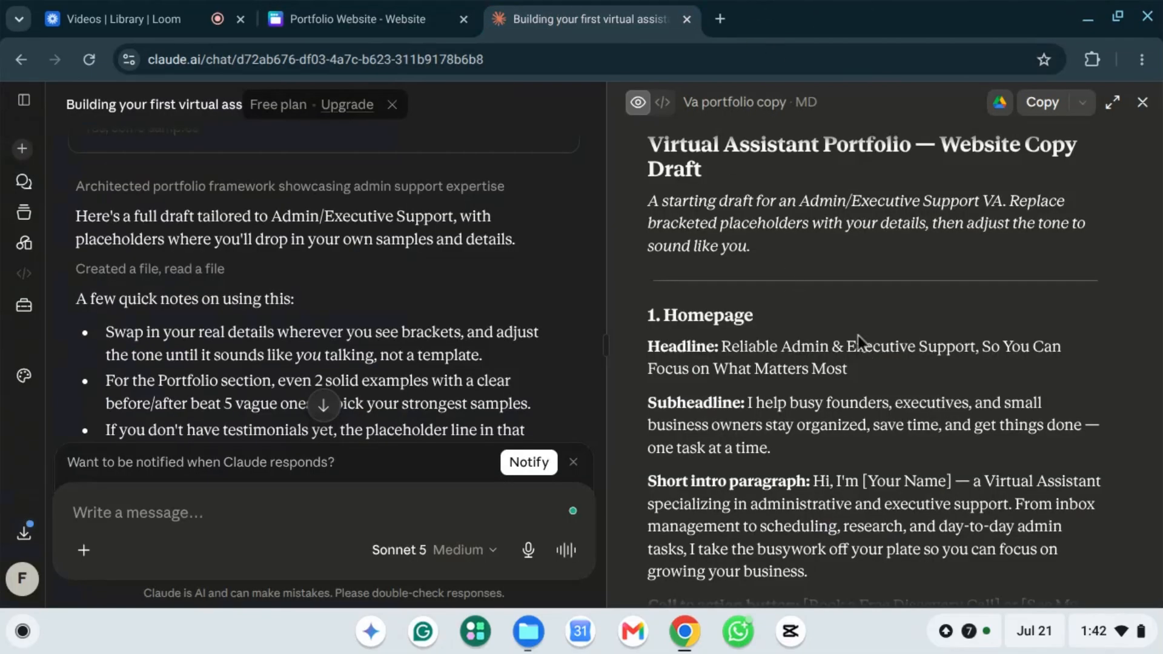
Step: Copy the homepage headline from Claude's draft and return to the Canva design
scroll(763, 346, down, 1)
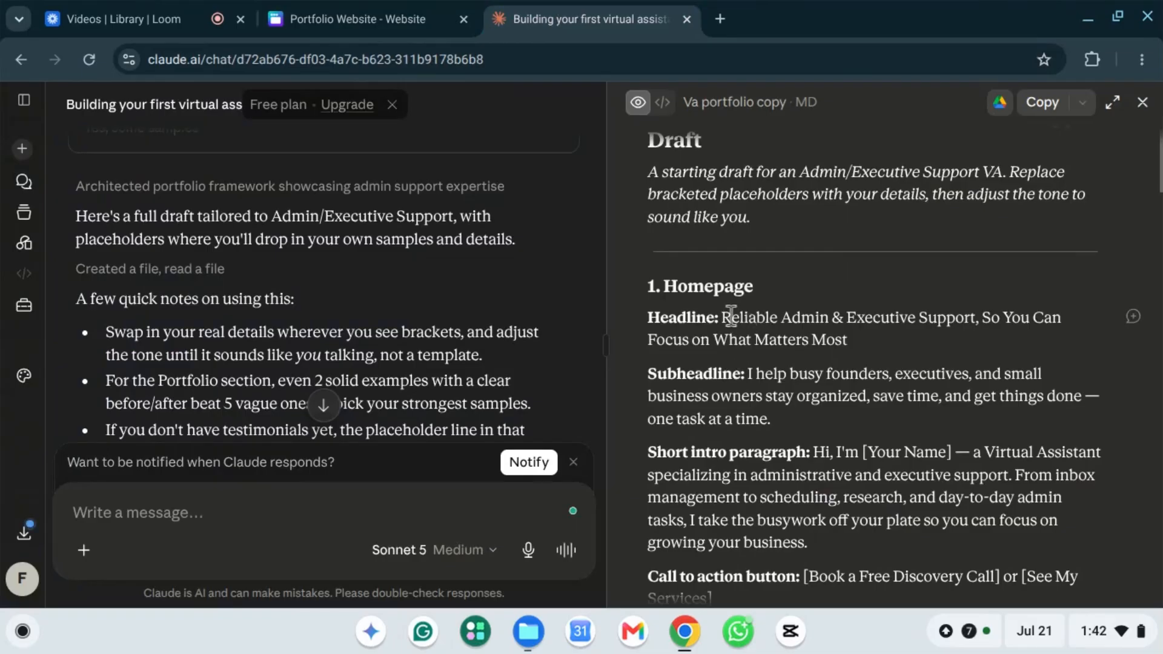
drag(723, 318, 858, 339)
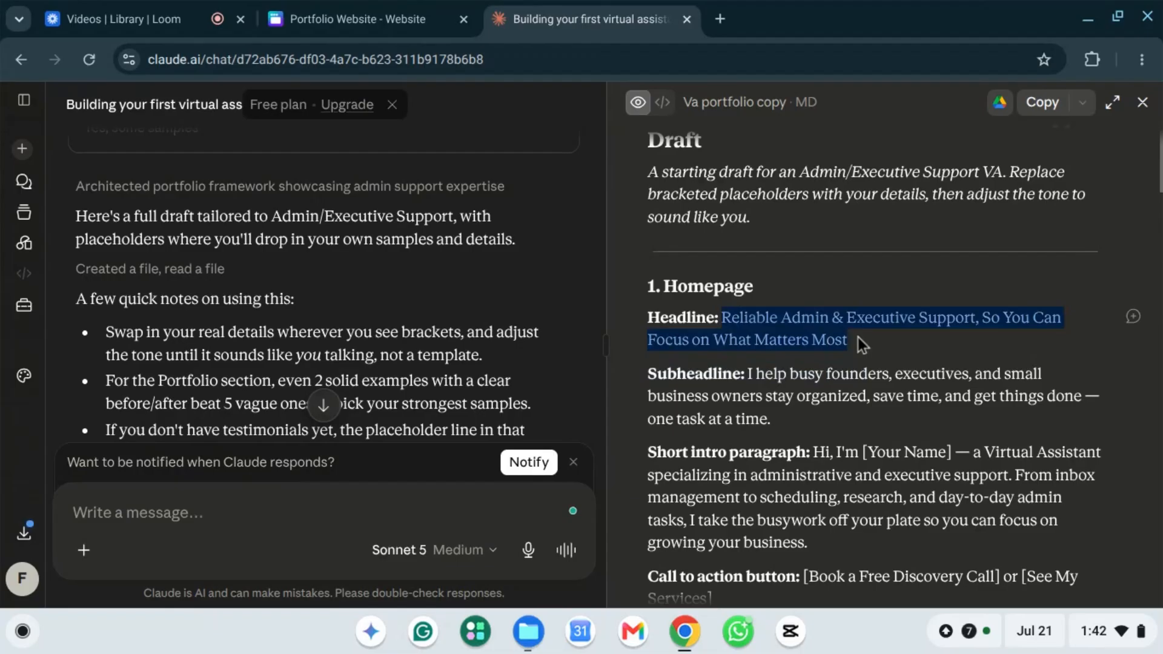
right_click(803, 332)
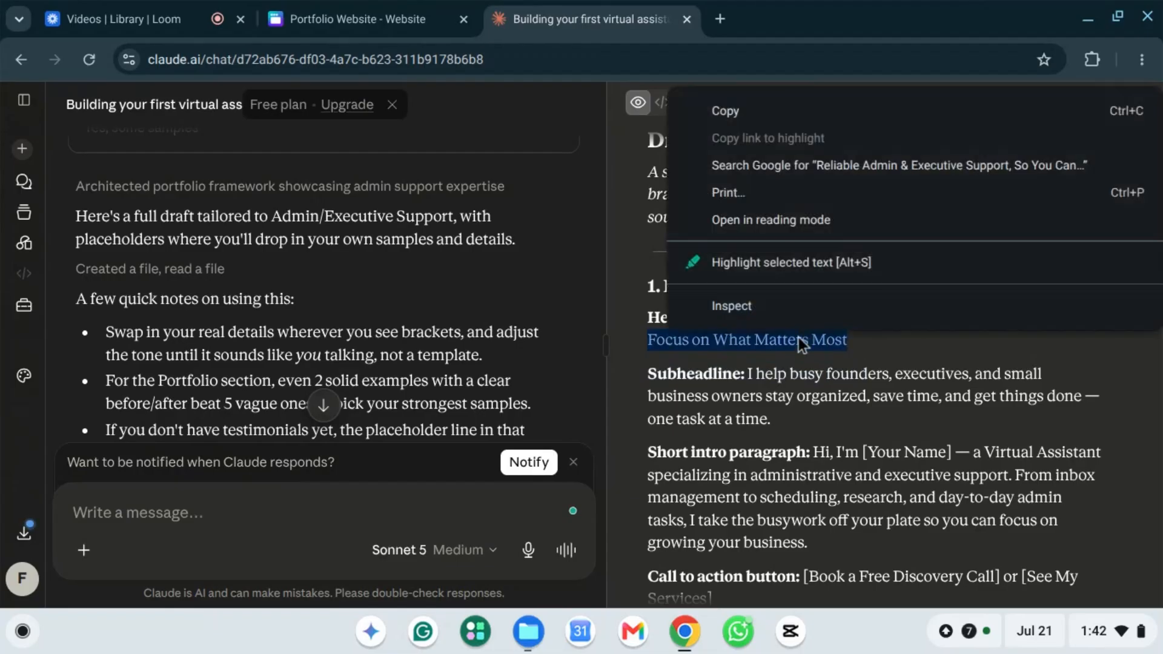
click(730, 110)
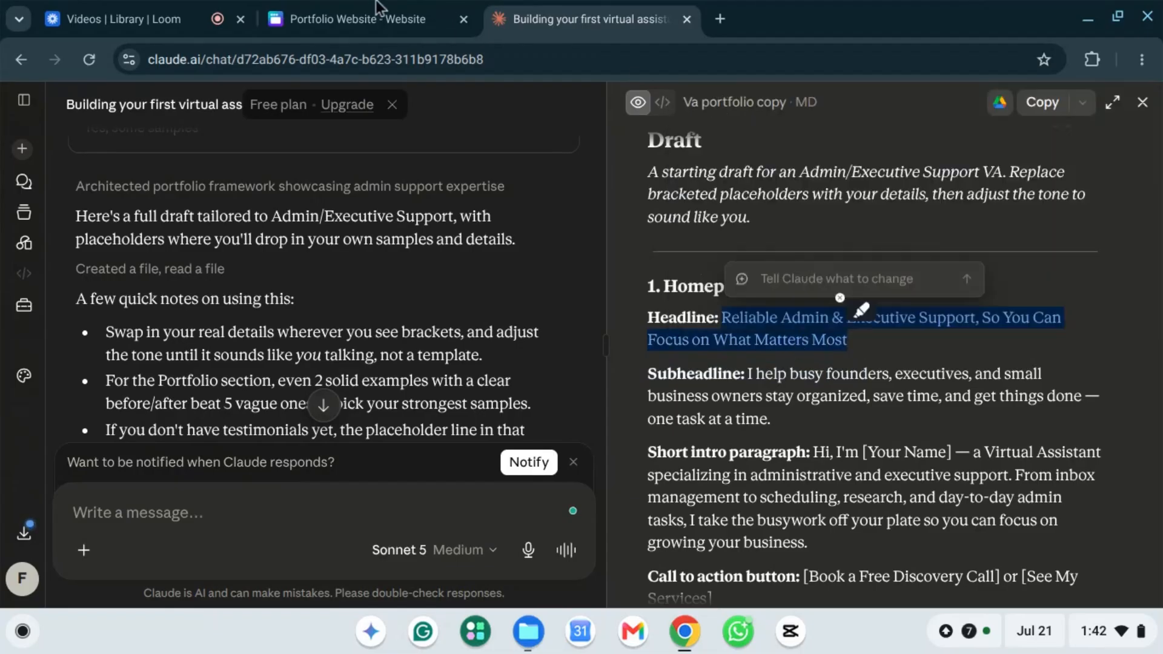
click(372, 23)
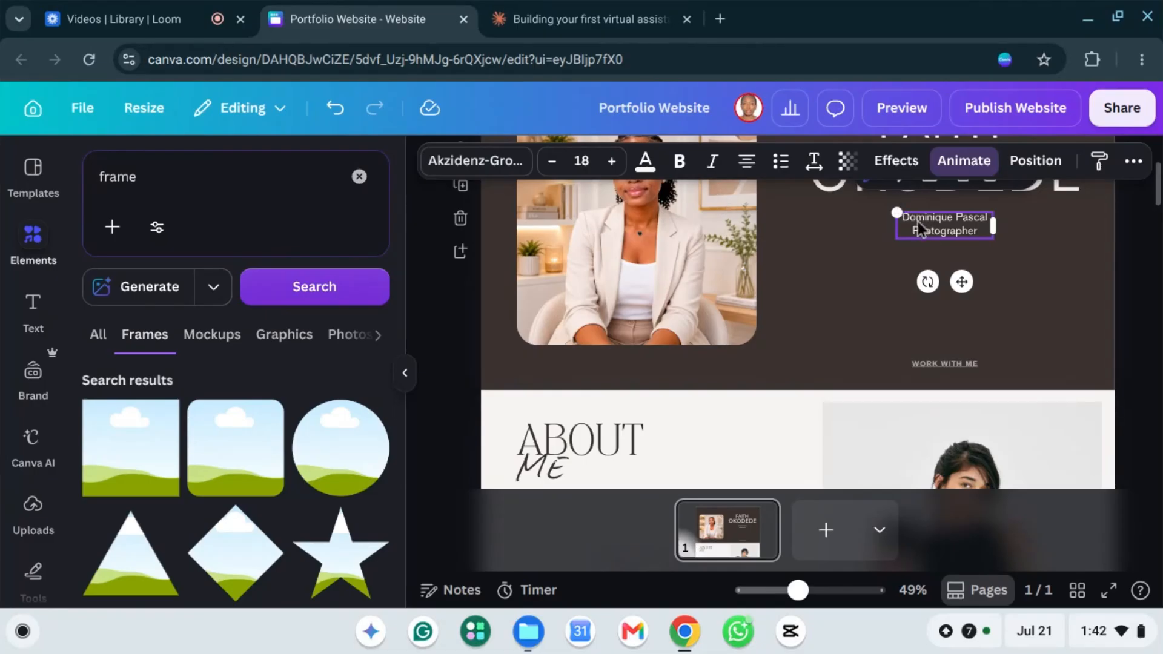
Step: Replace the hero tagline with the pasted 'Reliable Admin & Executive Support…' headline
double_click(938, 230)
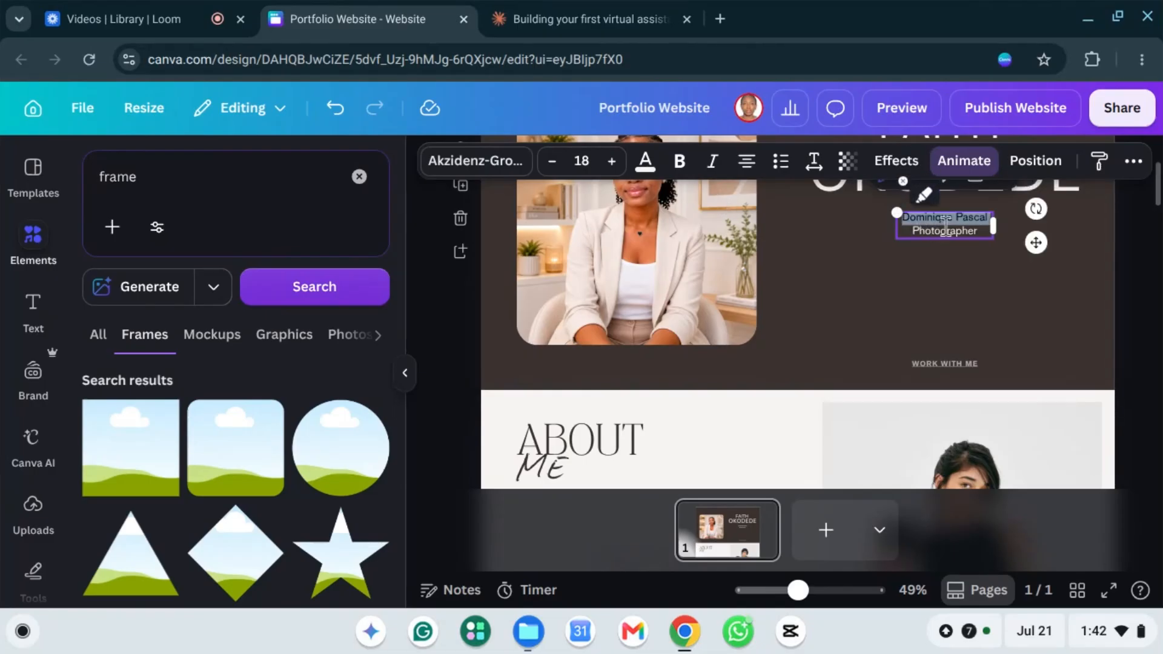
triple_click(943, 232)
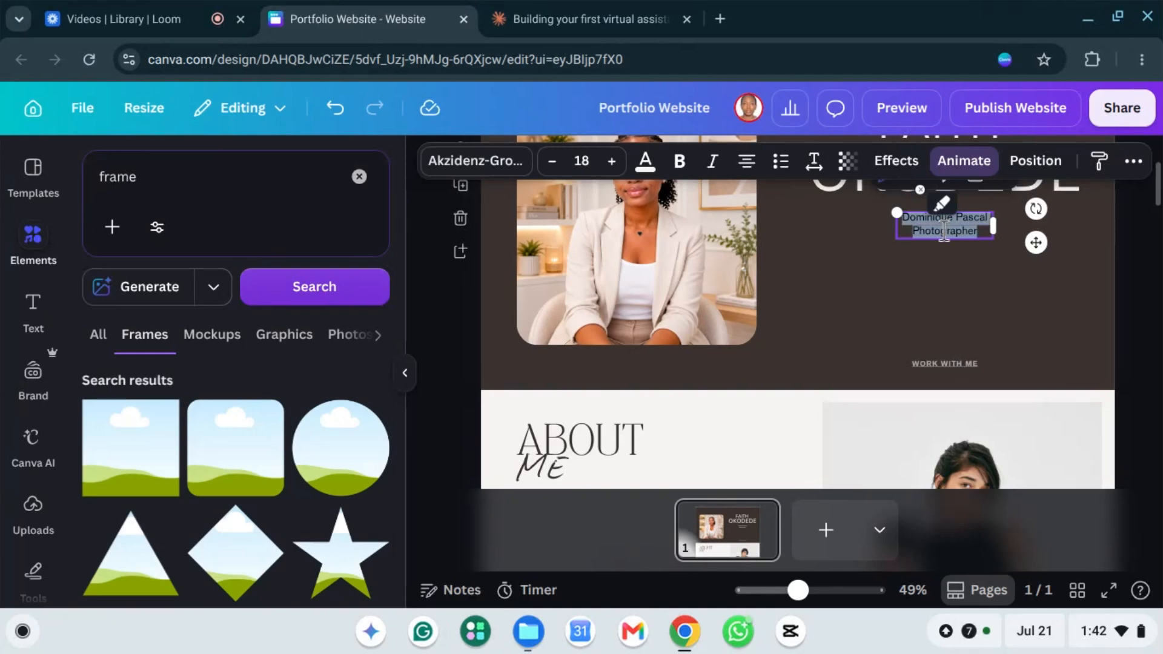
key(ctrl+v)
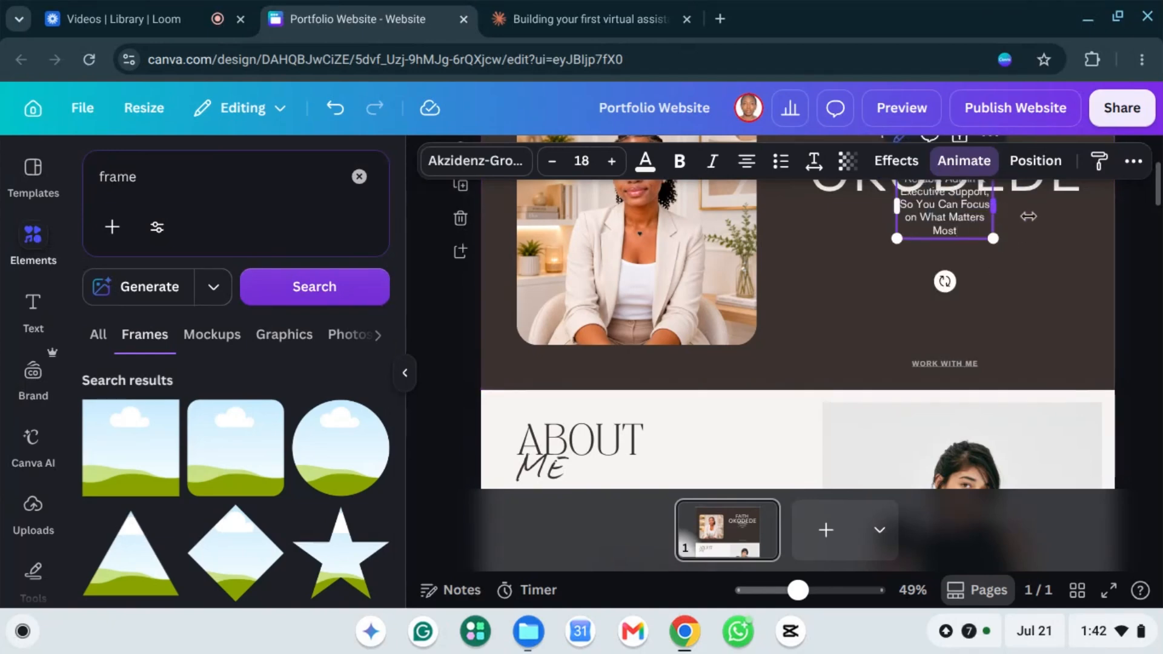
Step: Widen the tagline box and position it just under the name
mouse_move(1066, 221)
mouse_down()
mouse_move(1054, 221)
mouse_move(1066, 220)
mouse_up()
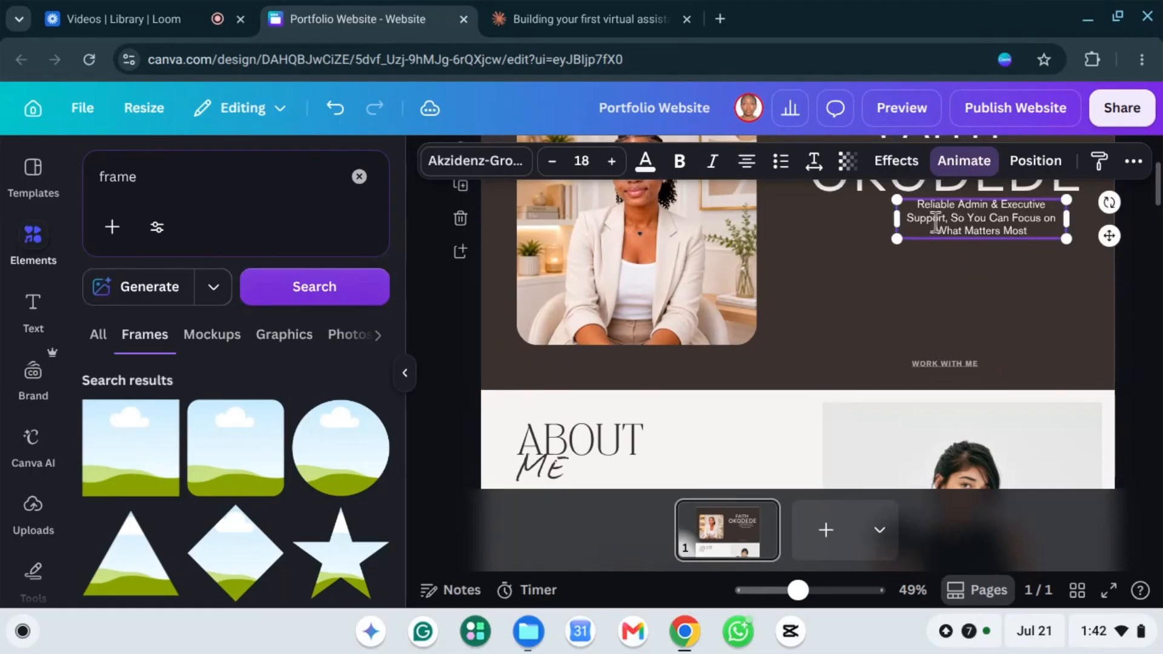
drag(938, 218, 933, 246)
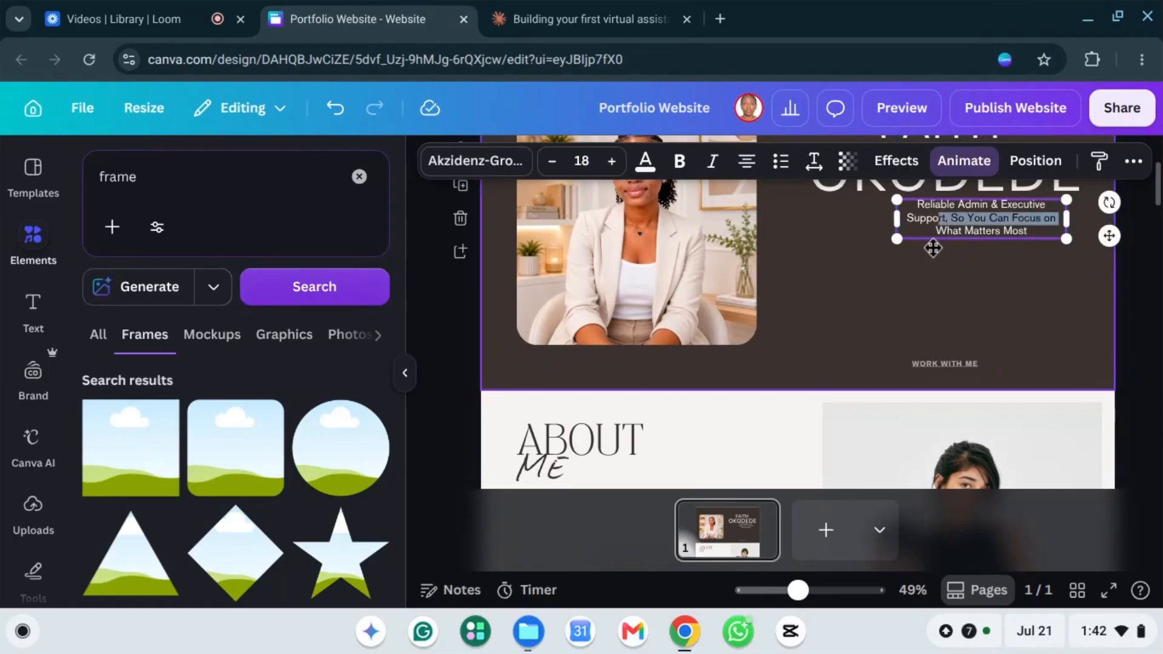
click(999, 257)
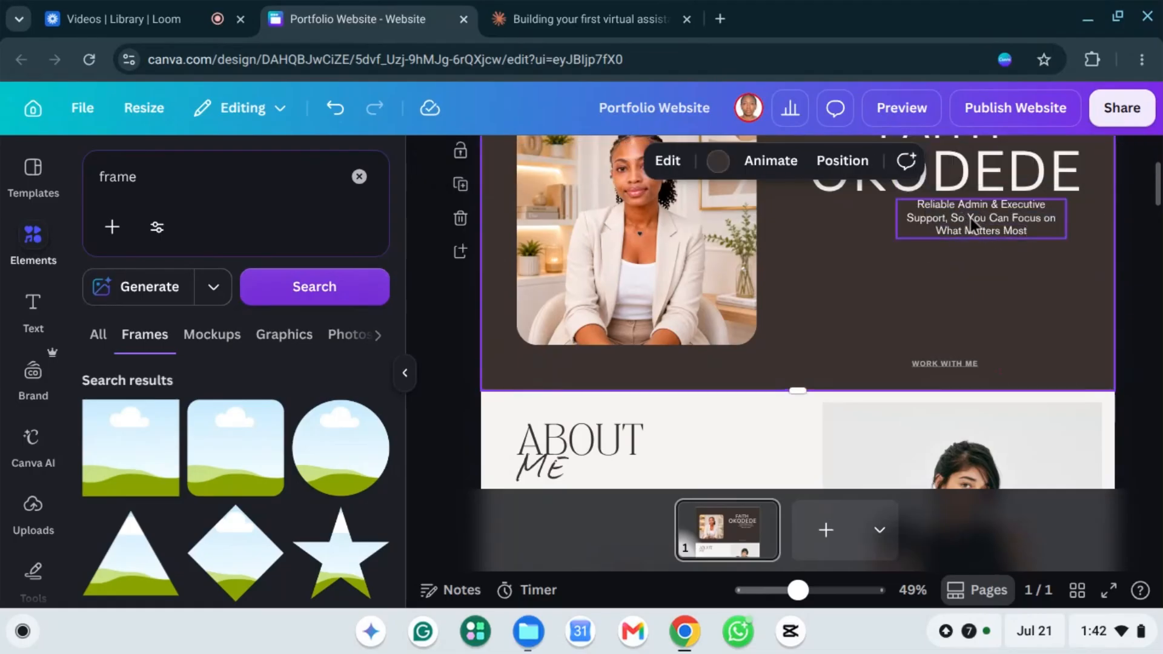
click(970, 219)
drag(951, 246, 1101, 283)
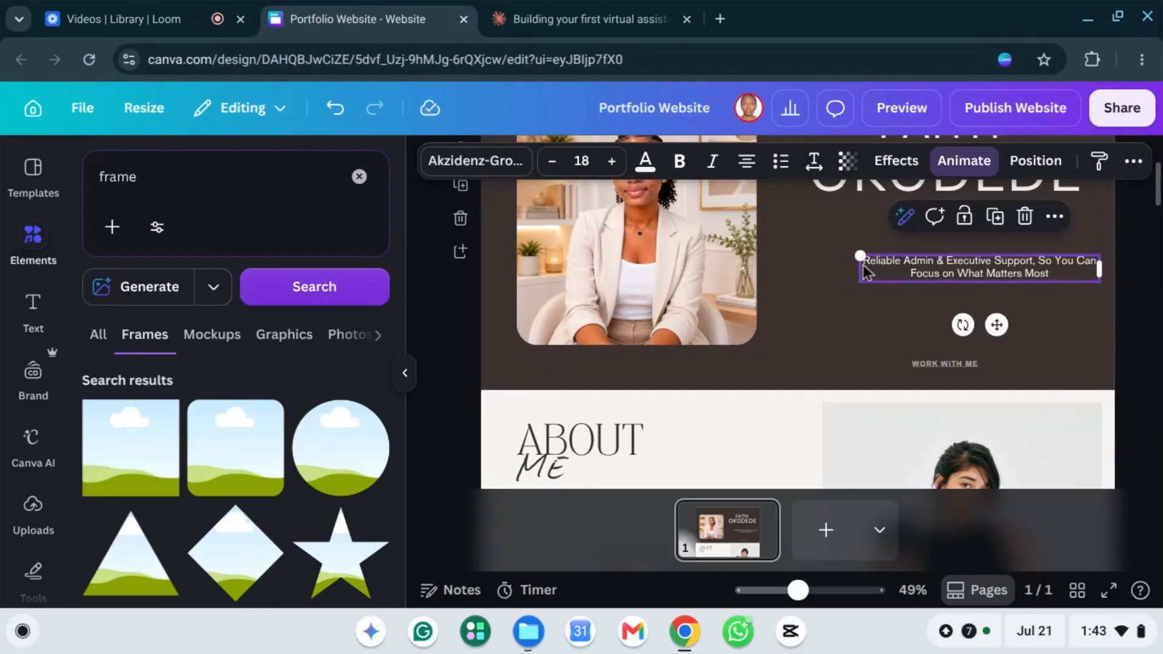
click(886, 304)
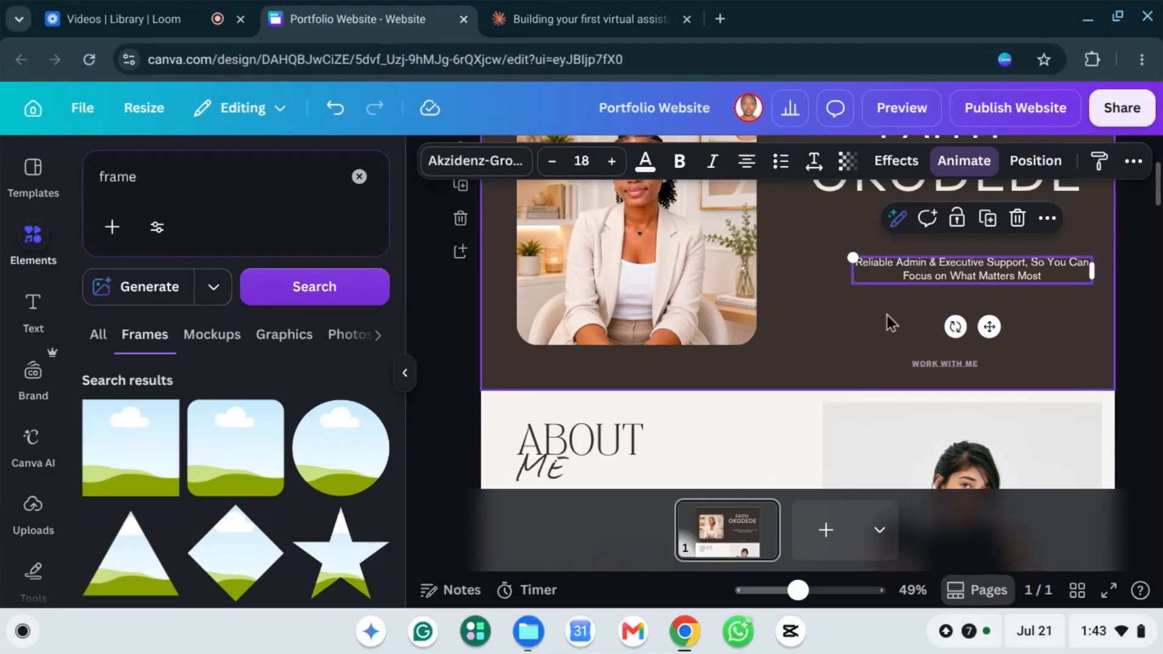
drag(918, 254, 915, 249)
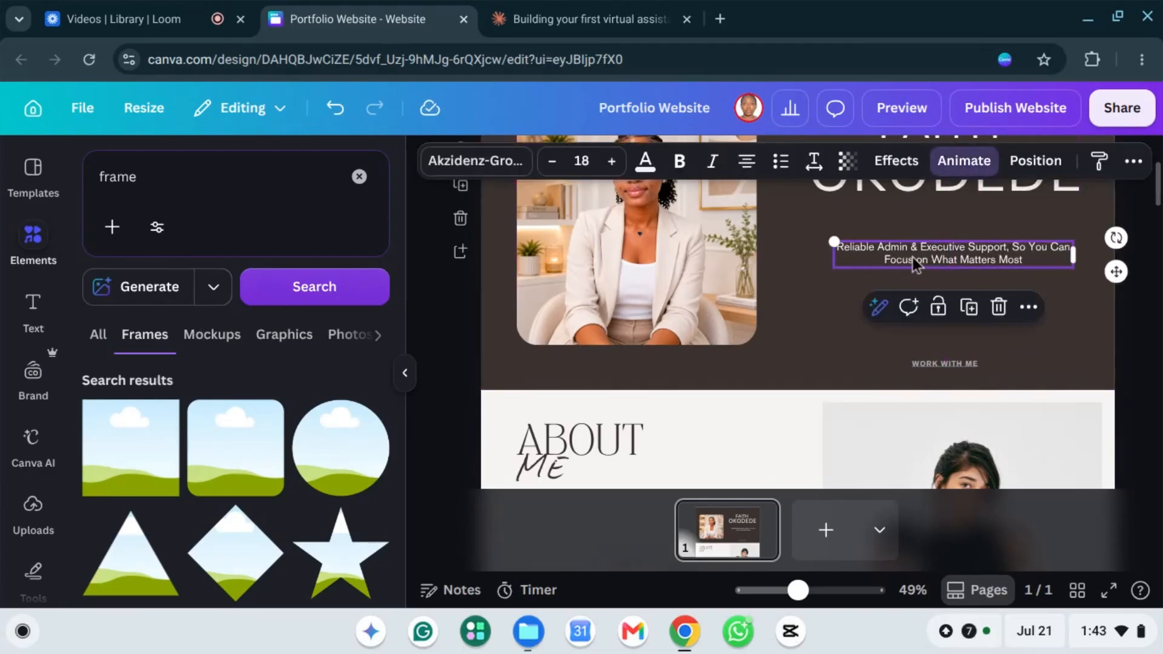
double_click(916, 259)
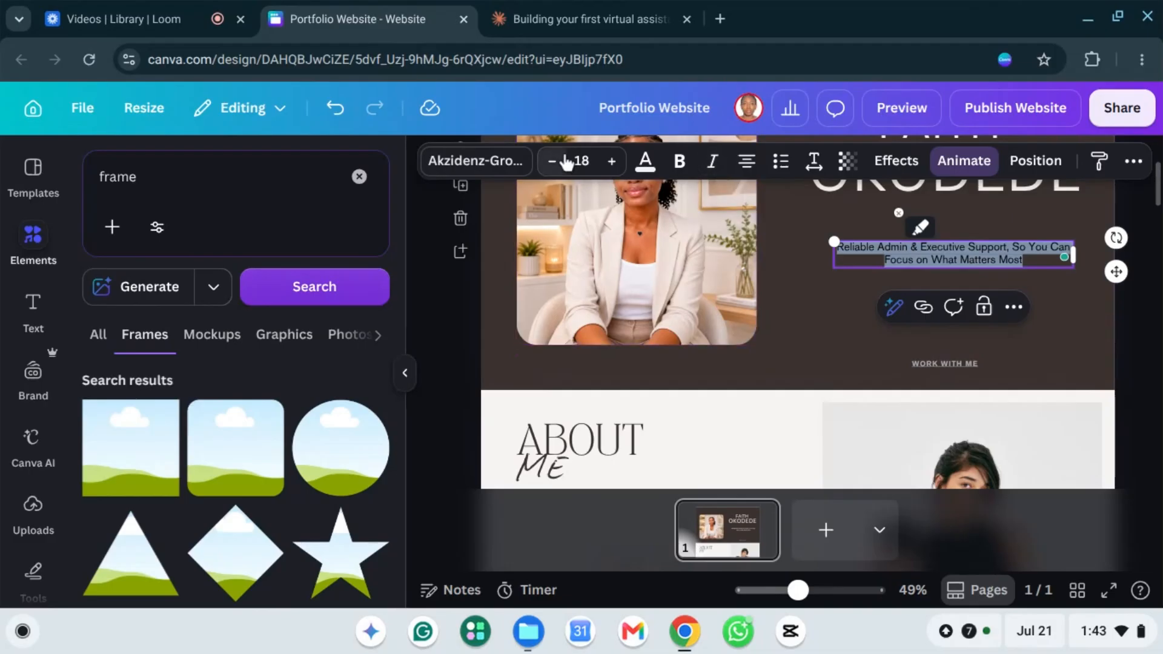
Step: Set the tagline font to Canva Sans and enlarge its text
click(466, 163)
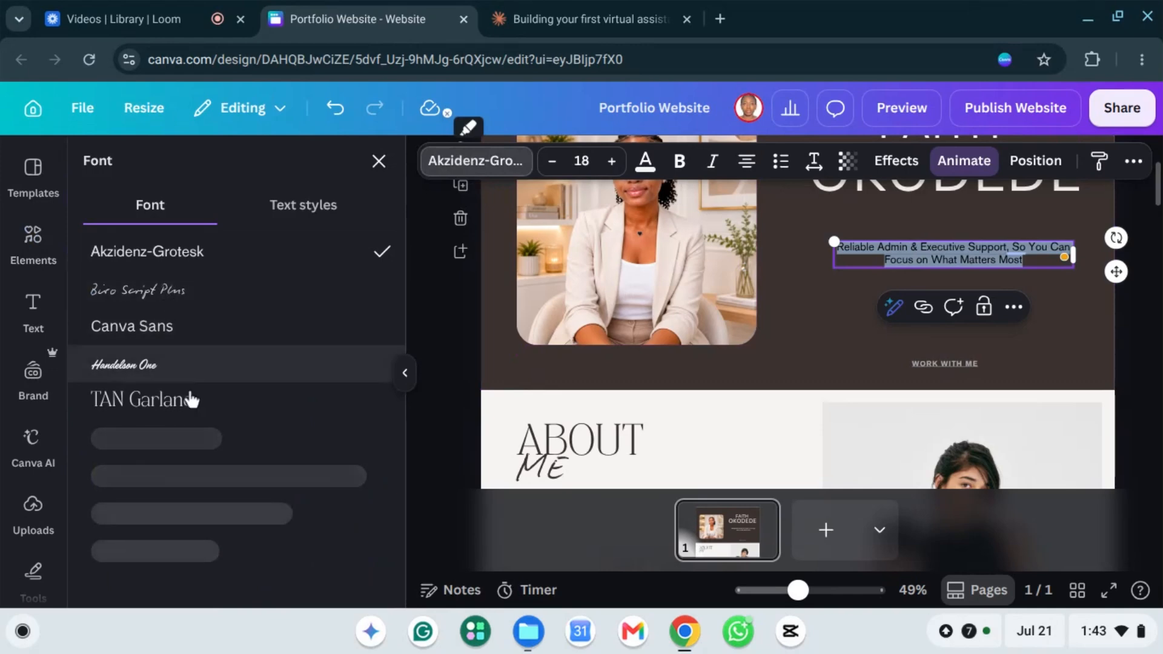
click(179, 338)
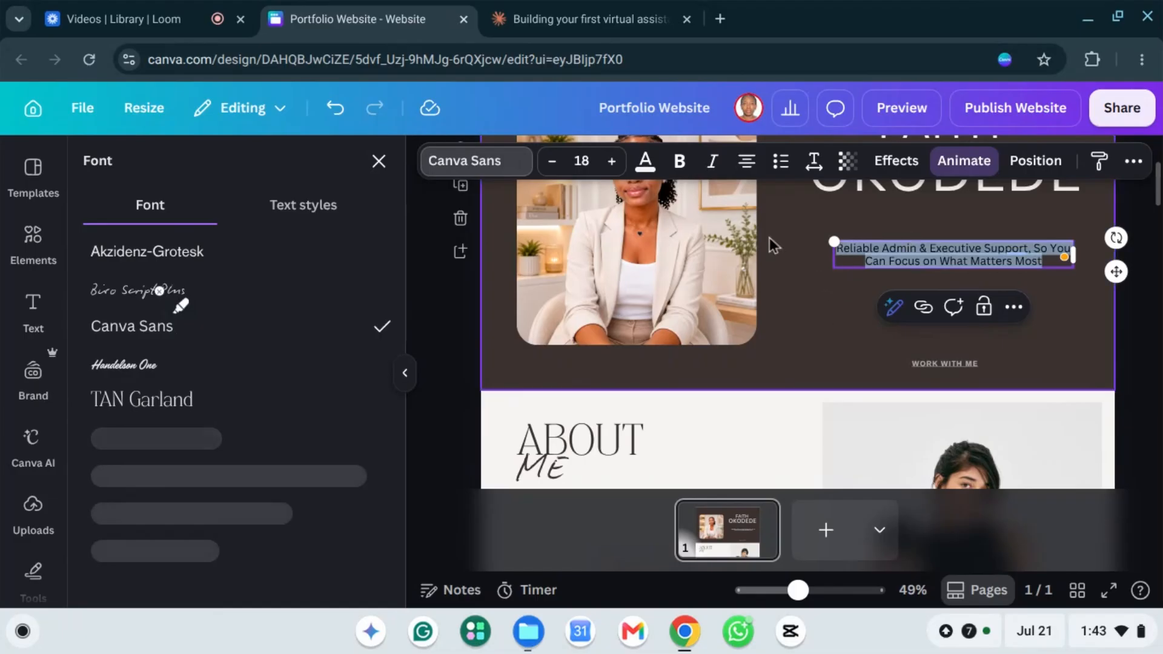
click(612, 162)
click(612, 162)
click(611, 162)
click(611, 162)
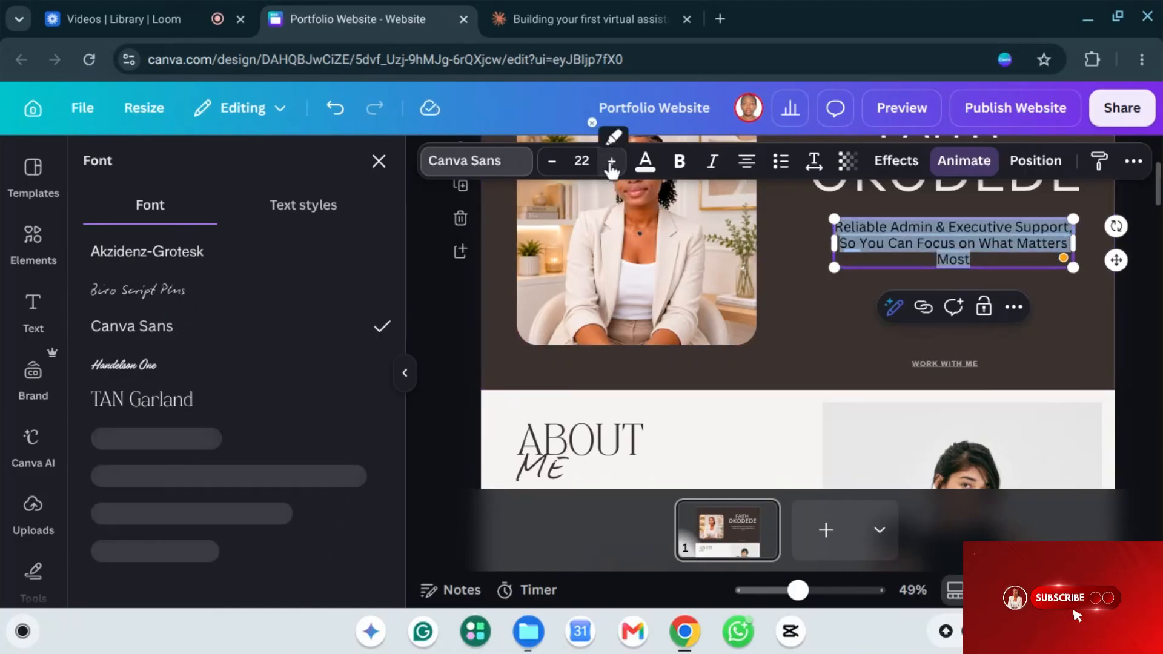
click(612, 162)
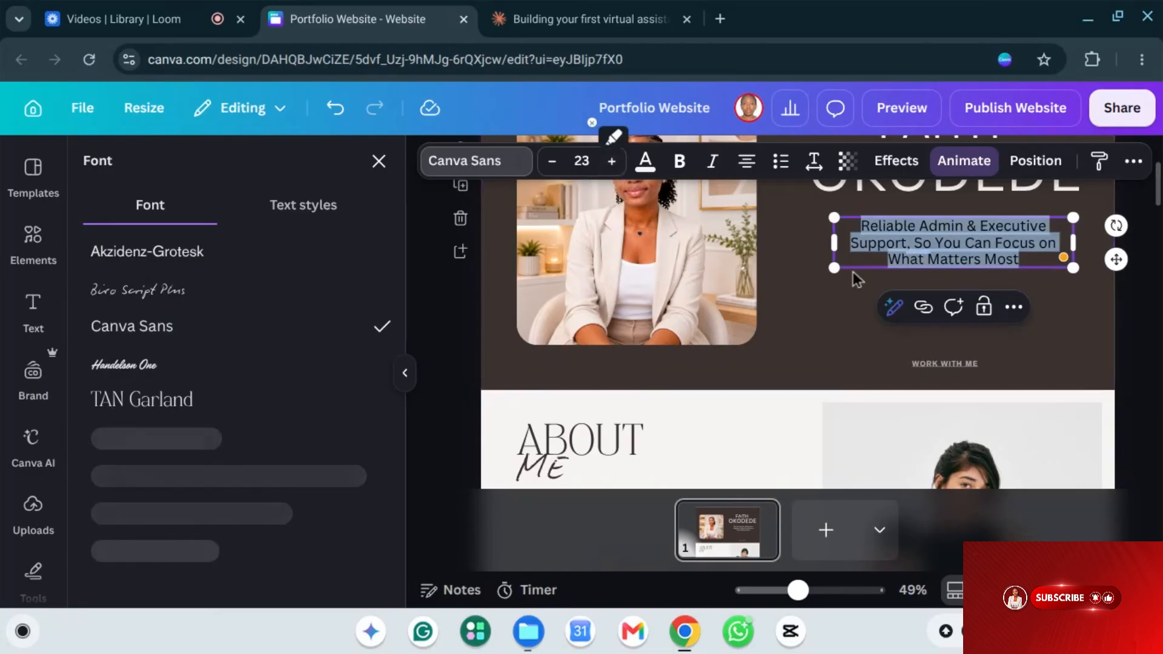
Step: Widen the tagline box leftward and settle the font size at 21 on two lines
drag(838, 246, 784, 226)
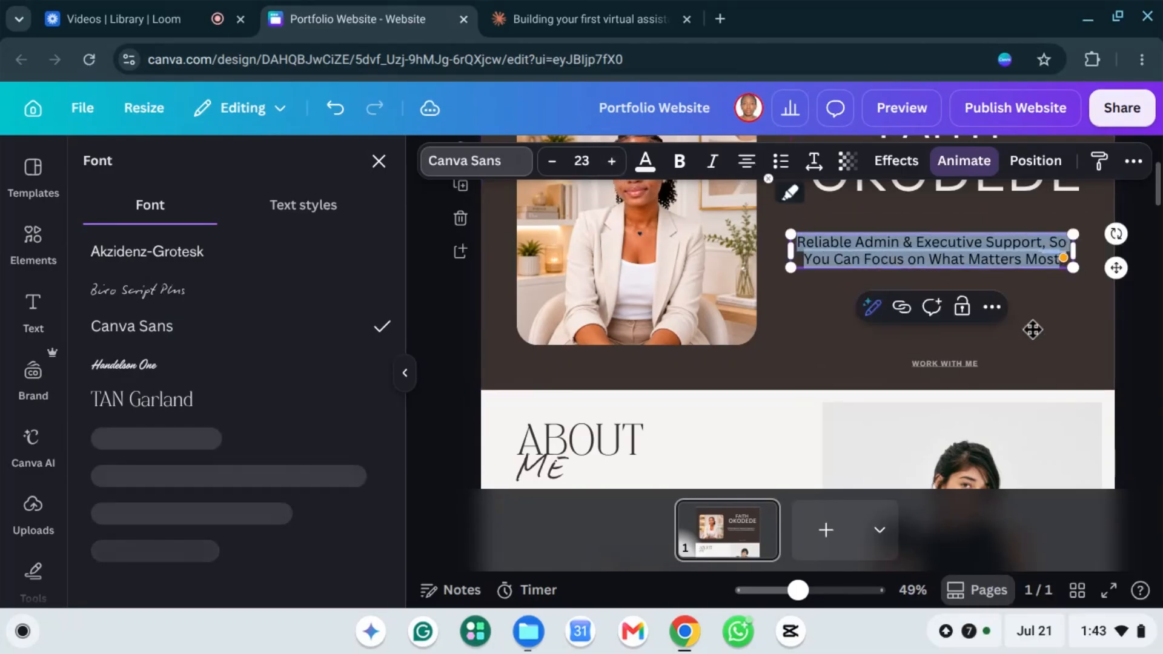
click(552, 162)
click(552, 162)
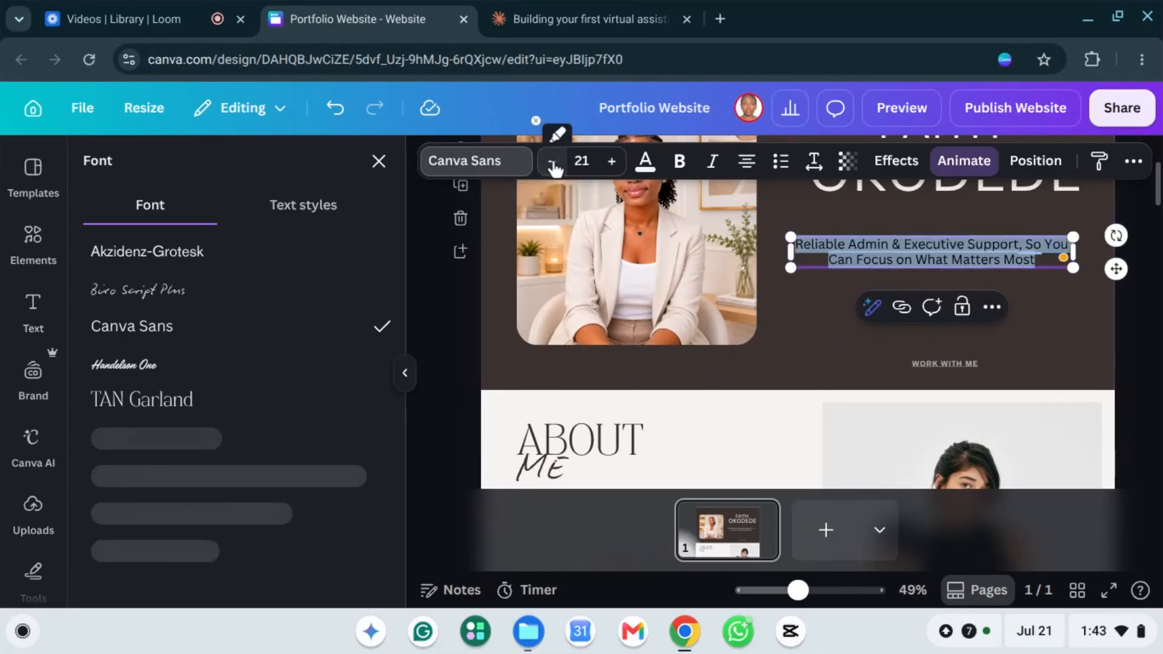
scroll(1145, 363, down, 2)
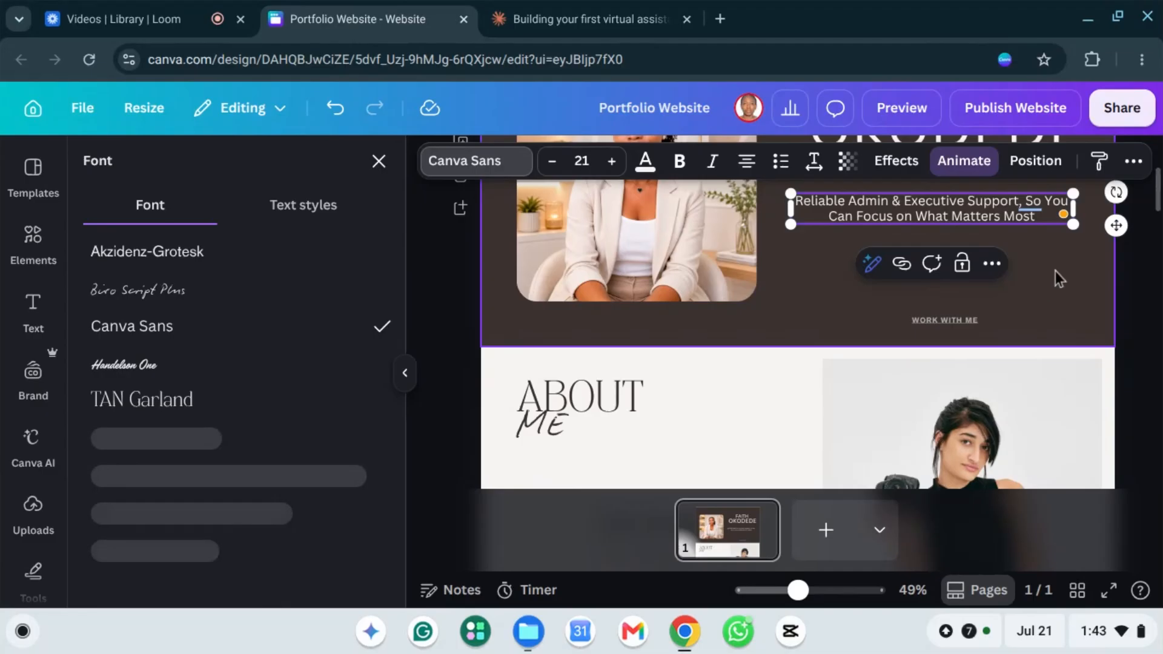
scroll(1058, 279, up, 2)
click(1108, 296)
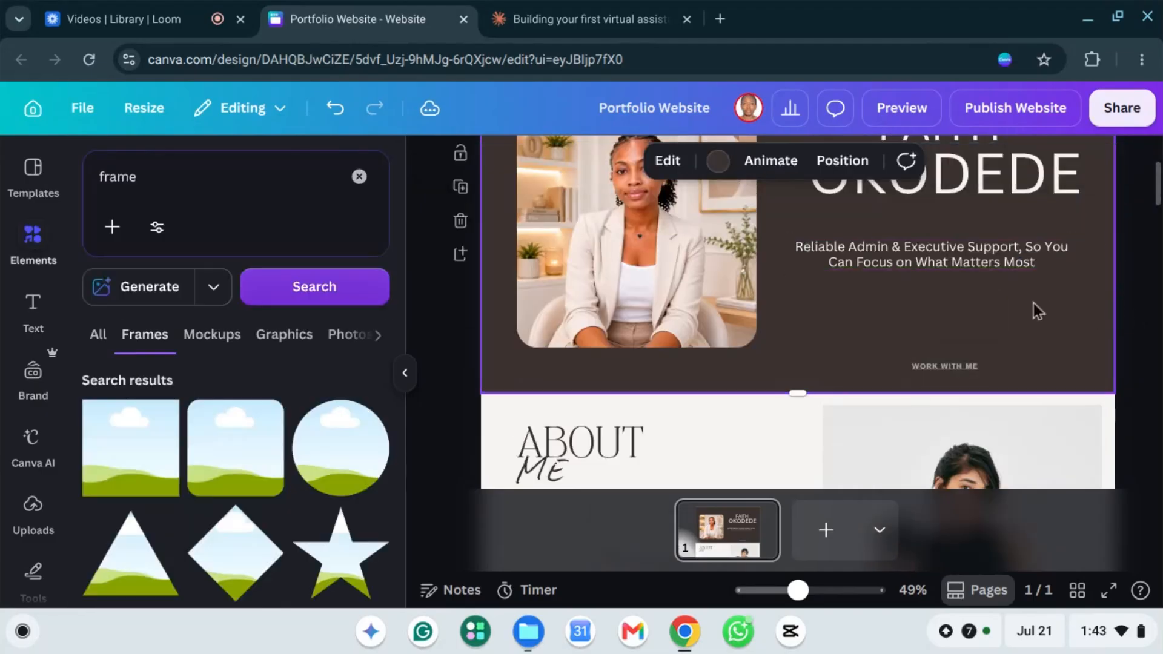
scroll(1038, 311, up, 4)
scroll(971, 279, down, 5)
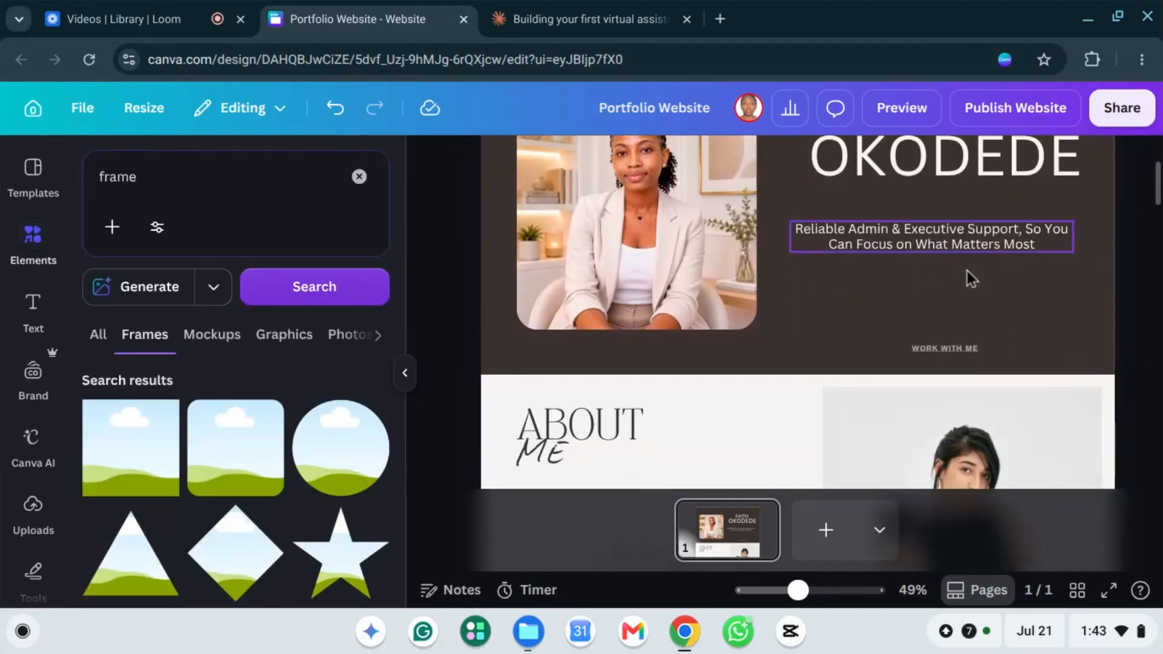
scroll(969, 291, up, 1)
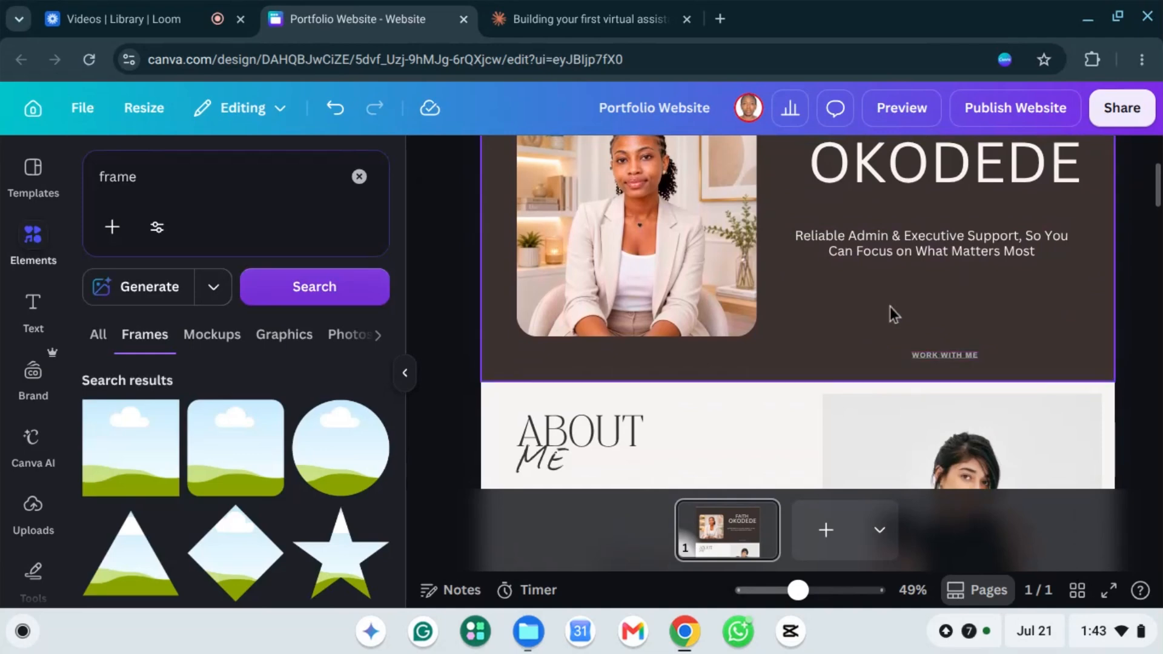
scroll(896, 285, up, 1)
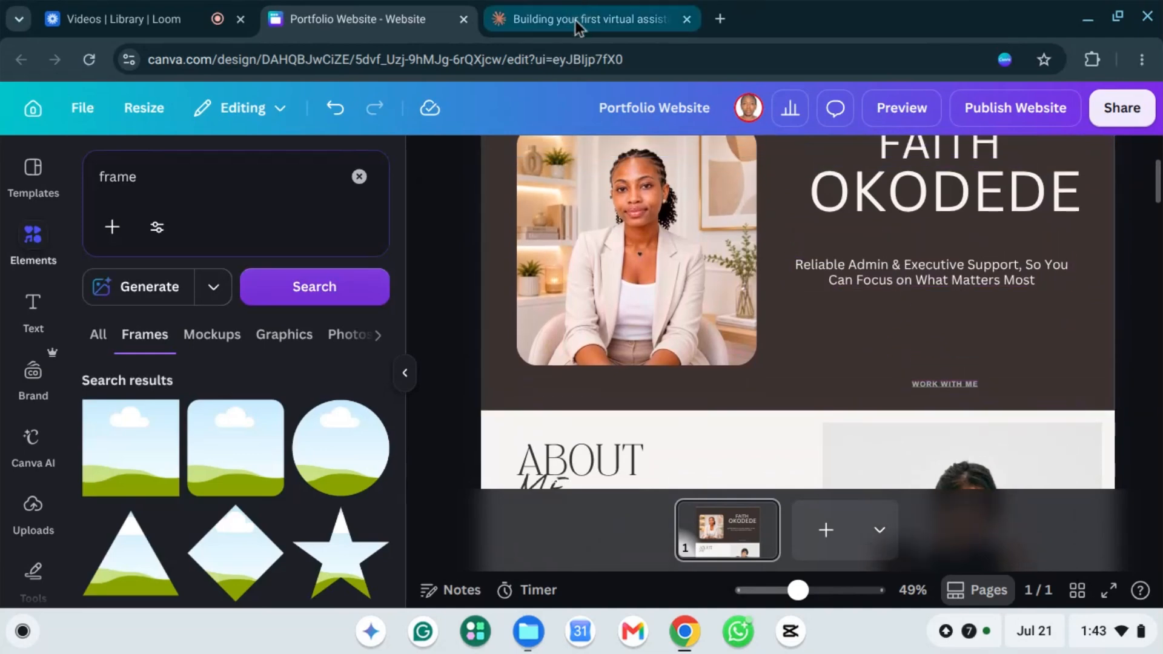
Step: Copy the short intro paragraph from Claude's homepage draft and return to Canva
click(579, 17)
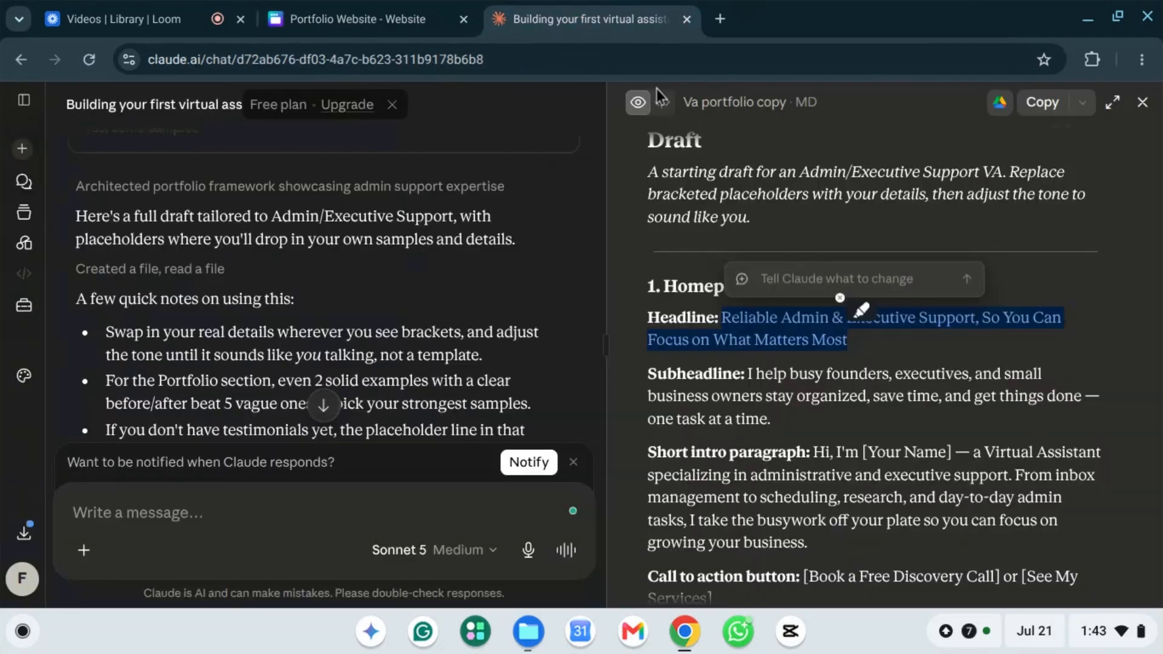
click(786, 393)
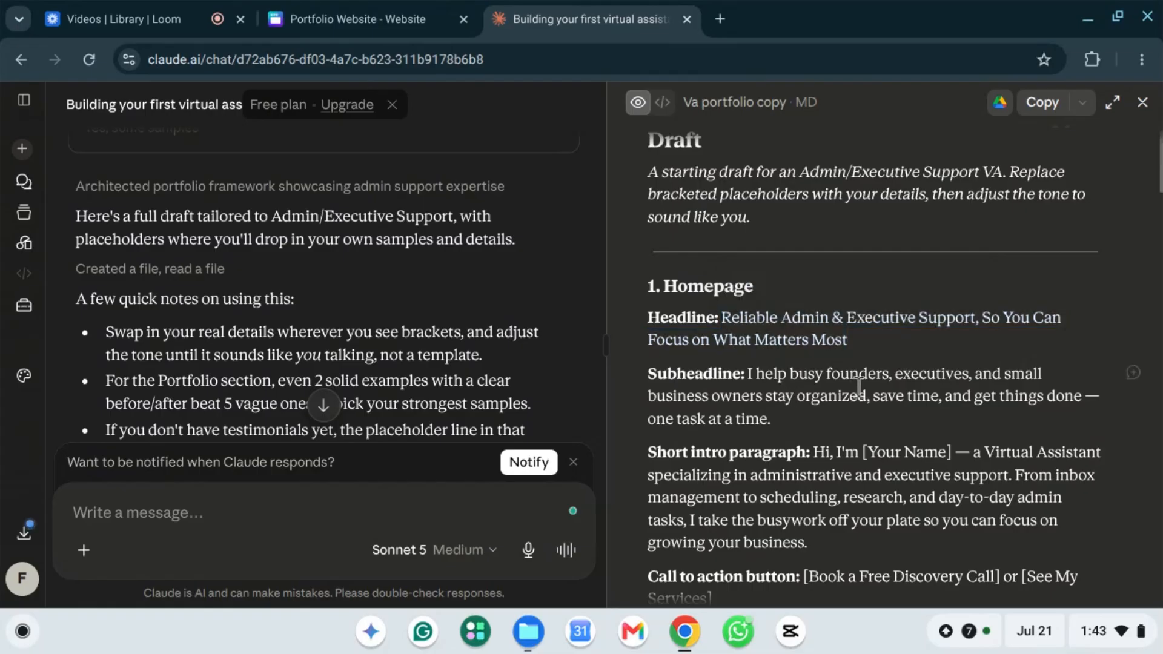
scroll(858, 386, down, 2)
scroll(861, 339, down, 2)
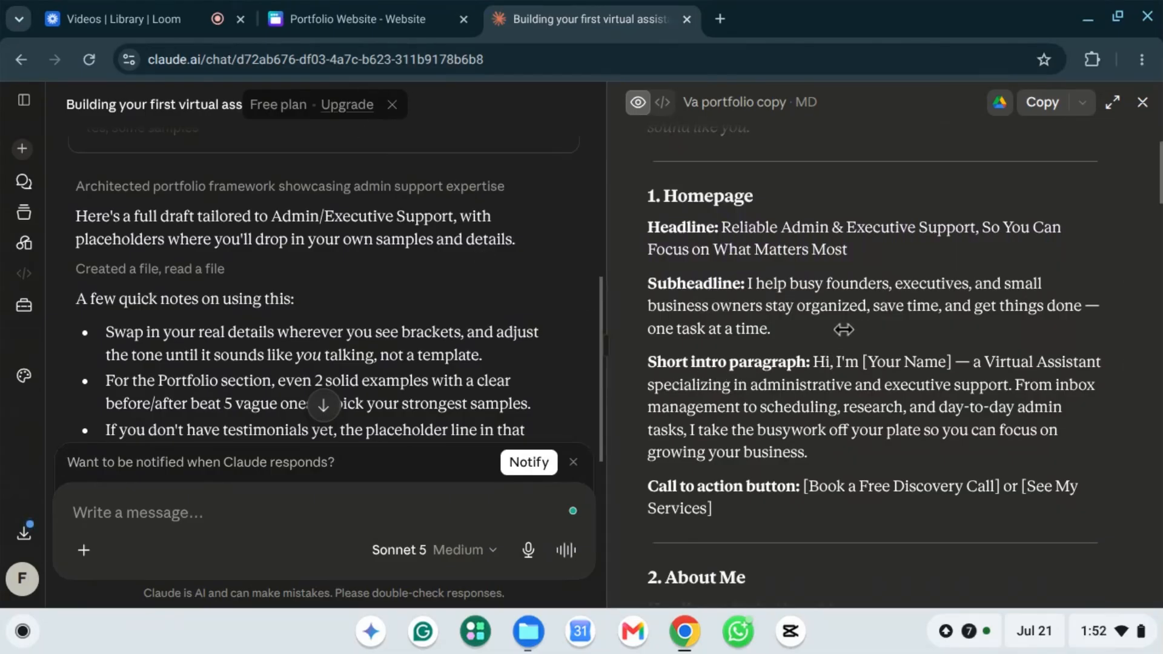
scroll(787, 351, down, 1)
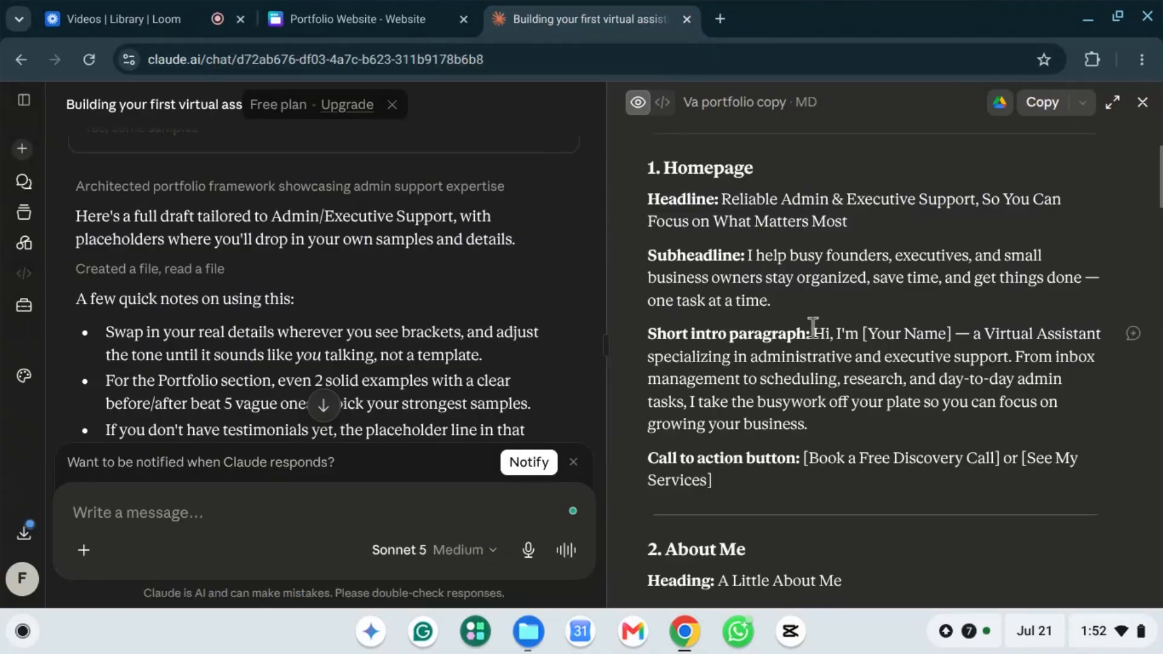
drag(813, 335, 1034, 428)
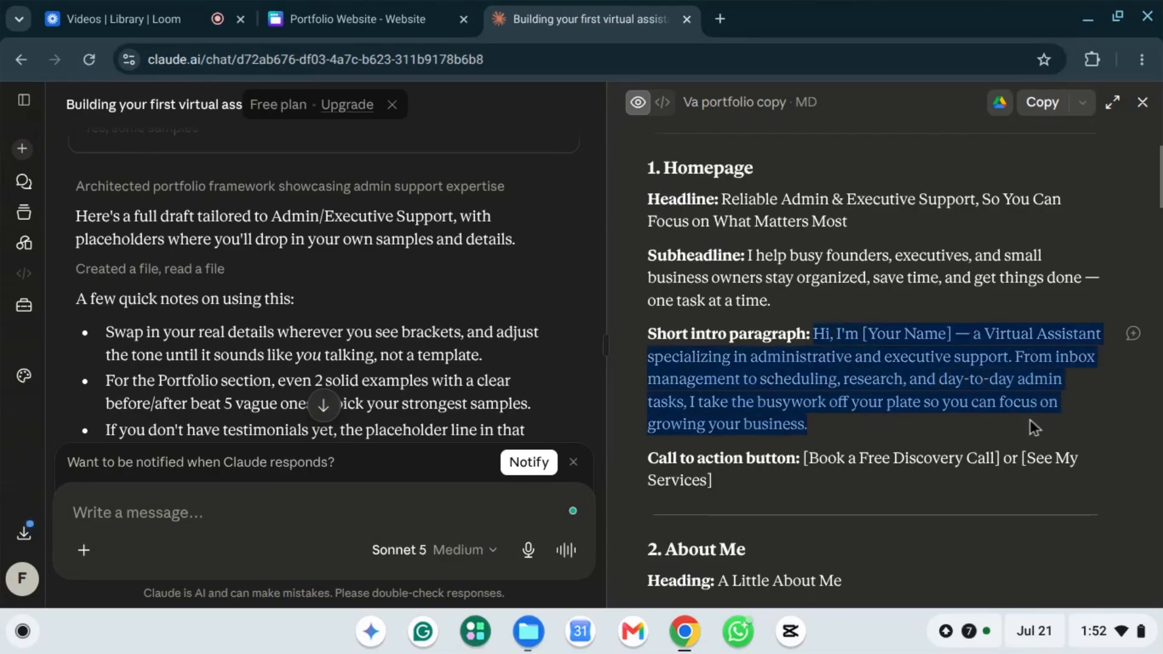
right_click(756, 394)
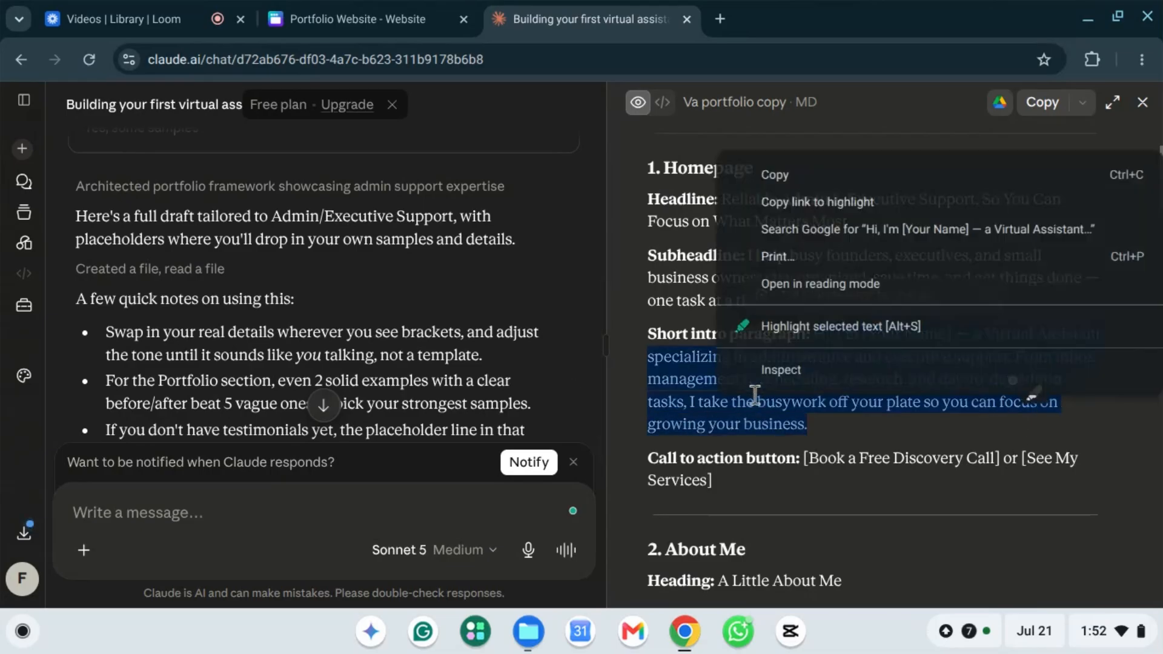
click(782, 175)
click(362, 3)
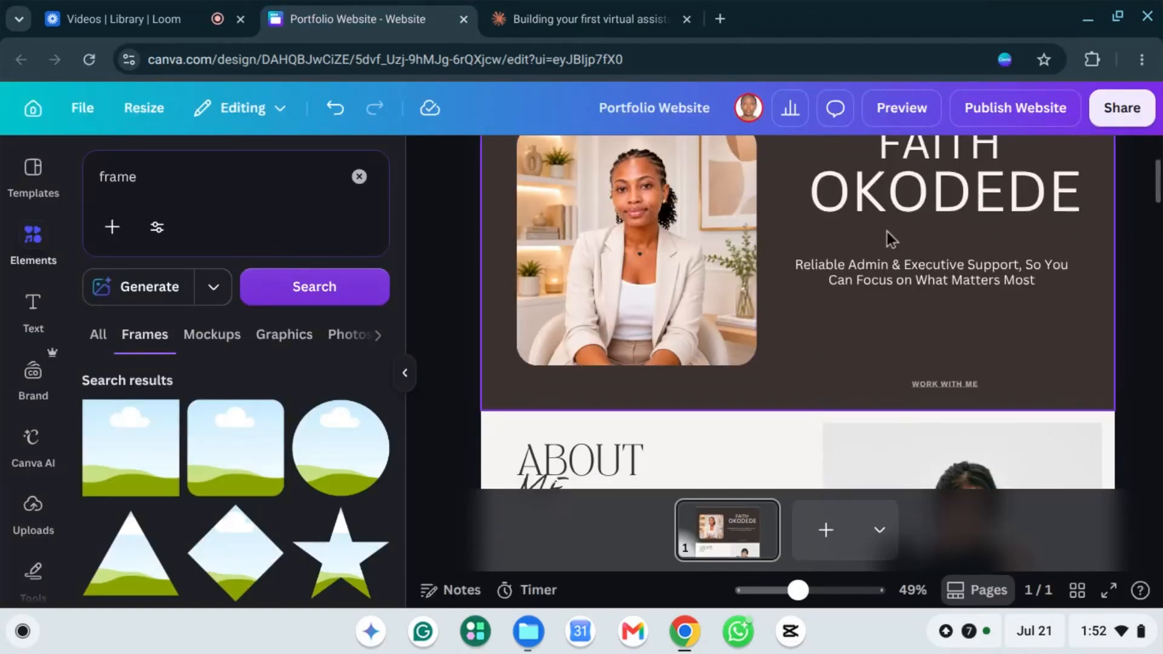
Step: Nudge the tagline up toward the name and add an 'Add a subheading' text box below it
scroll(893, 252, up, 1)
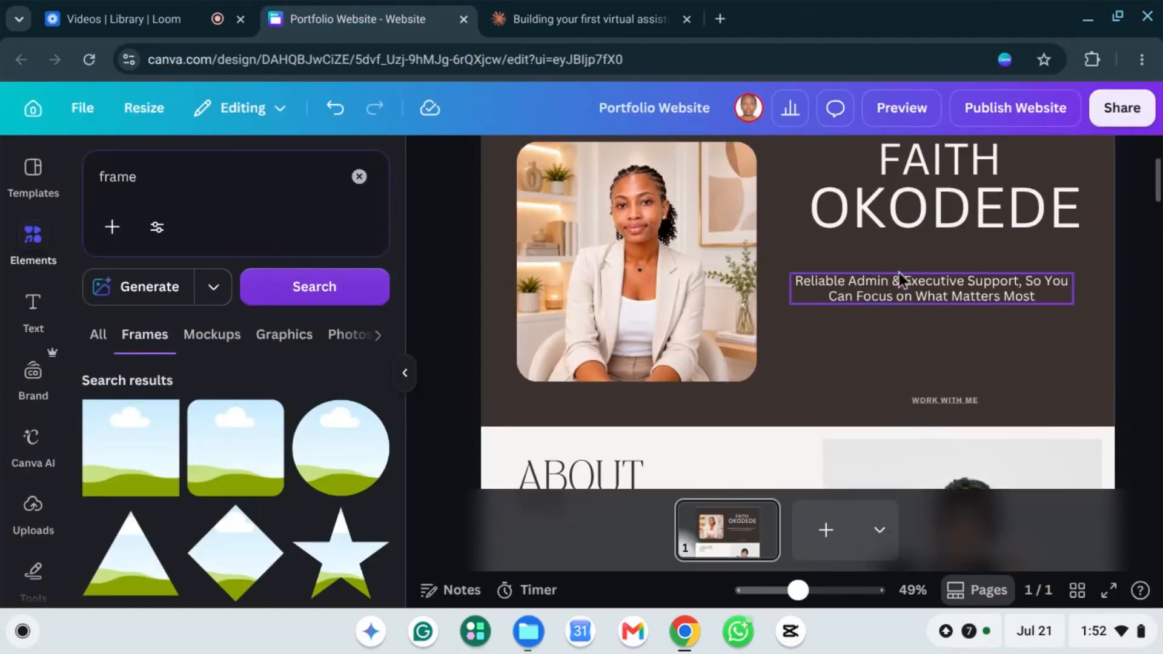
scroll(899, 273, up, 3)
drag(963, 327, 946, 301)
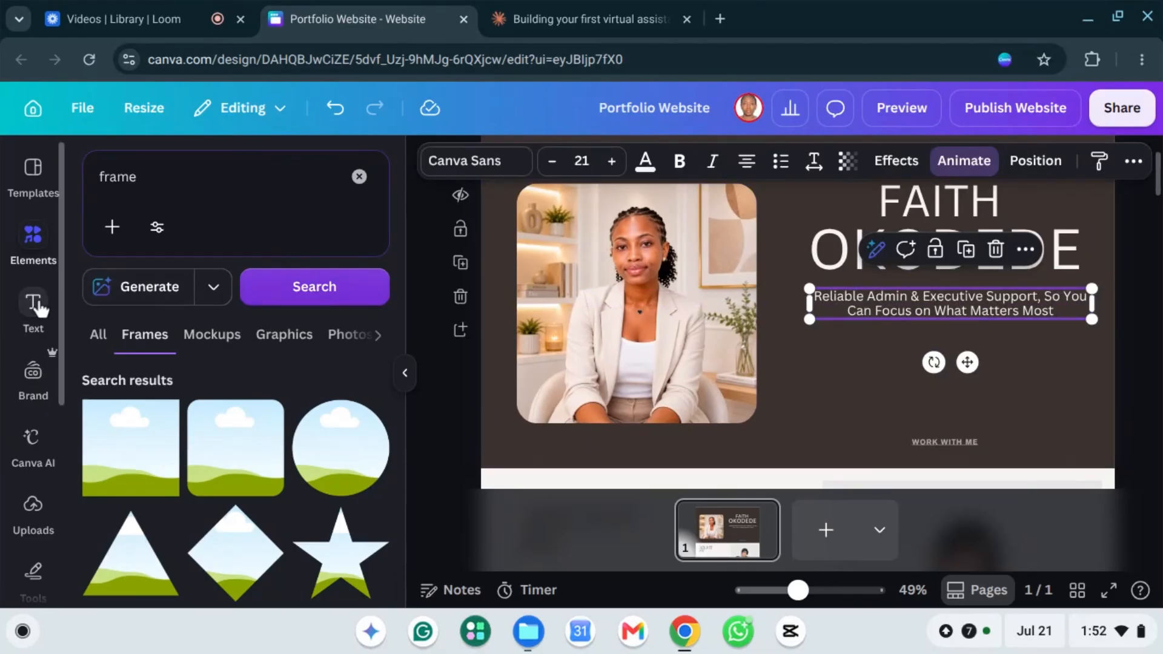
click(34, 306)
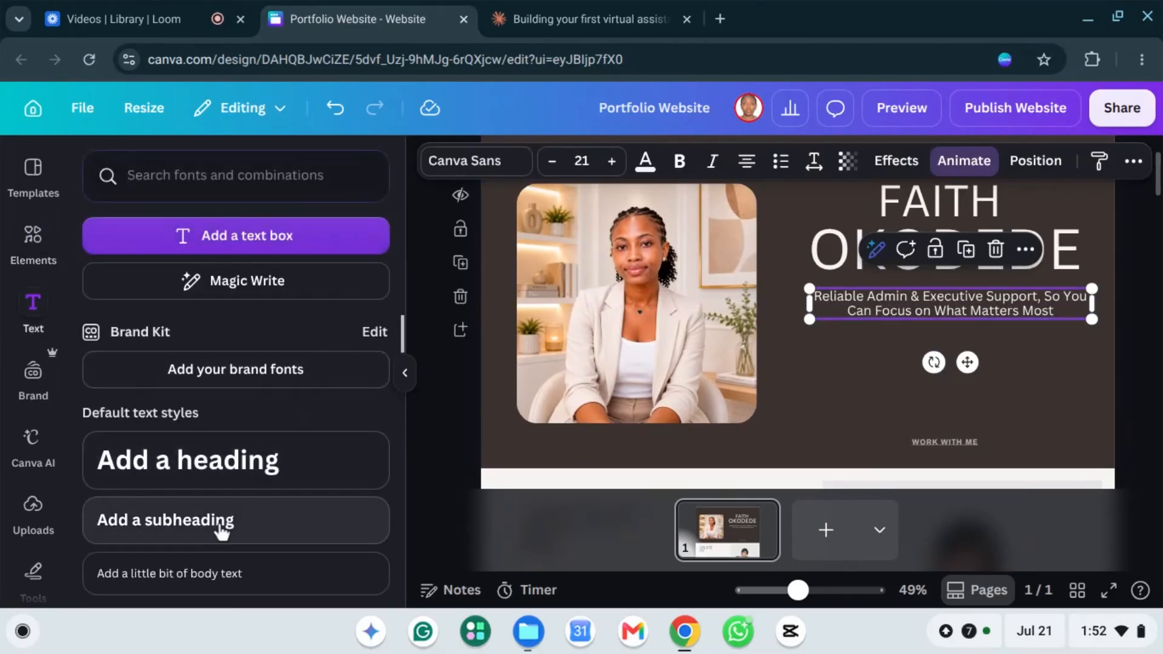
click(222, 530)
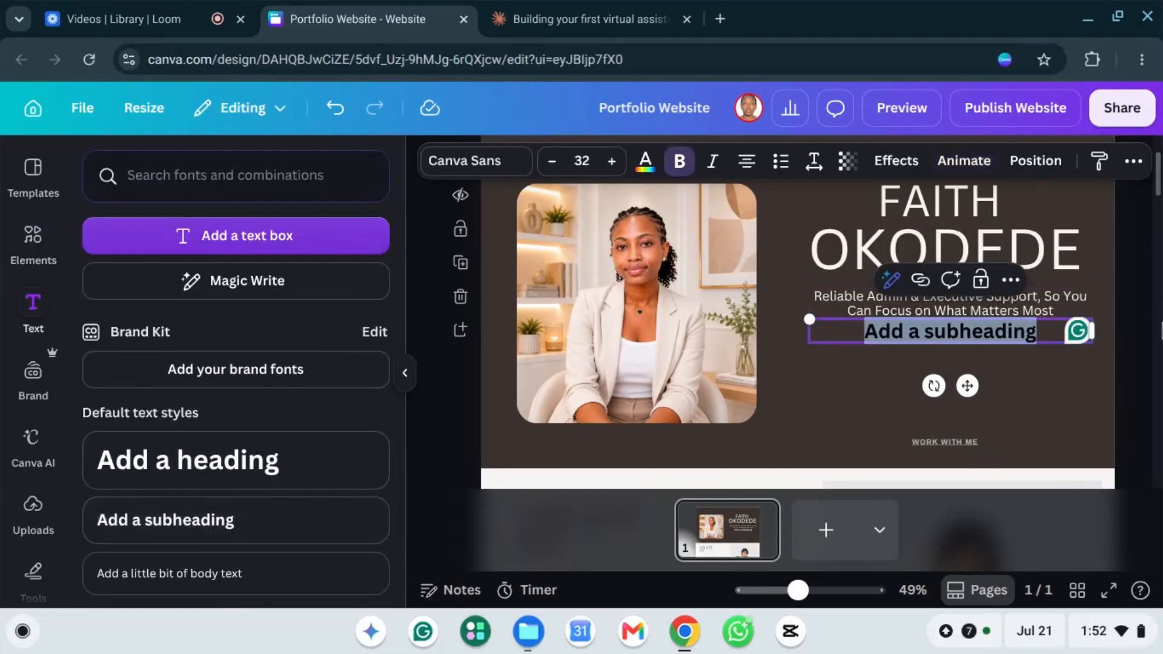
Step: Paste the Virtual Assistant intro paragraph into the new box and shrink it to size 17
key(ctrl+v)
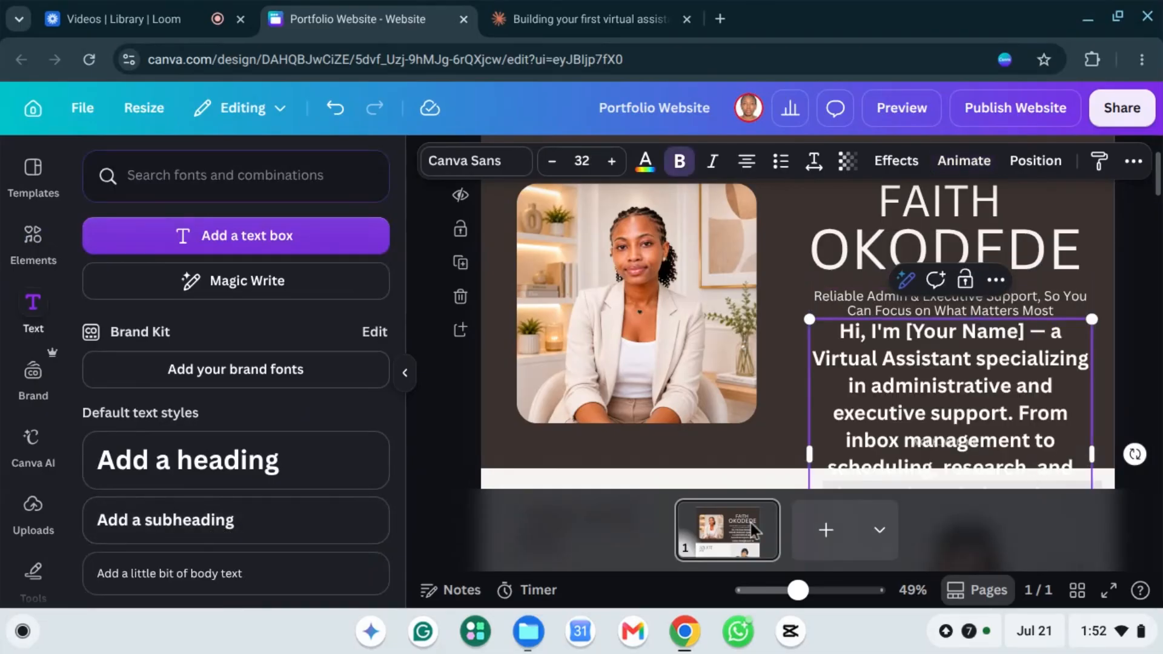
scroll(954, 391, down, 2)
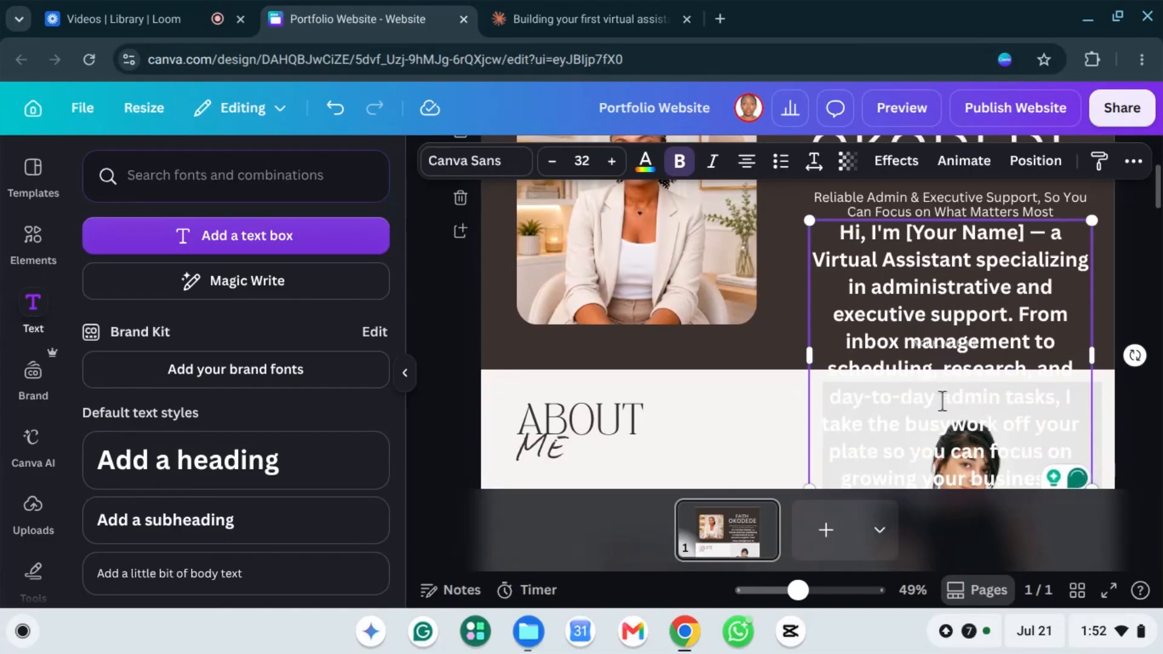
scroll(945, 394, down, 1)
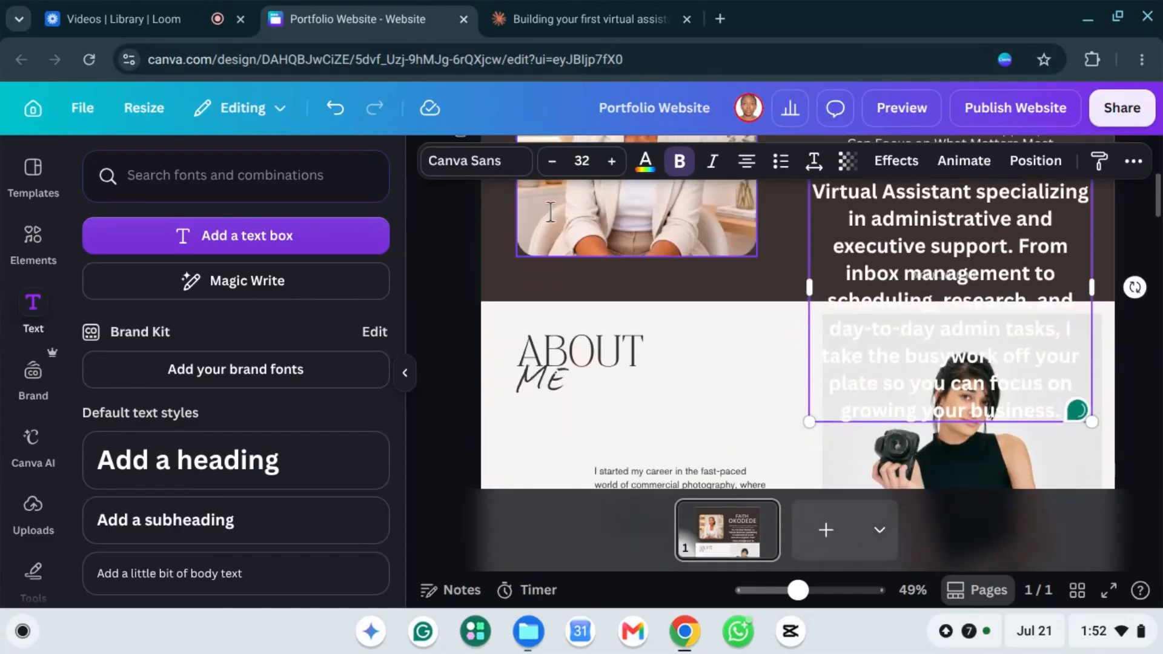
click(552, 161)
click(552, 161)
click(552, 162)
click(553, 162)
click(552, 162)
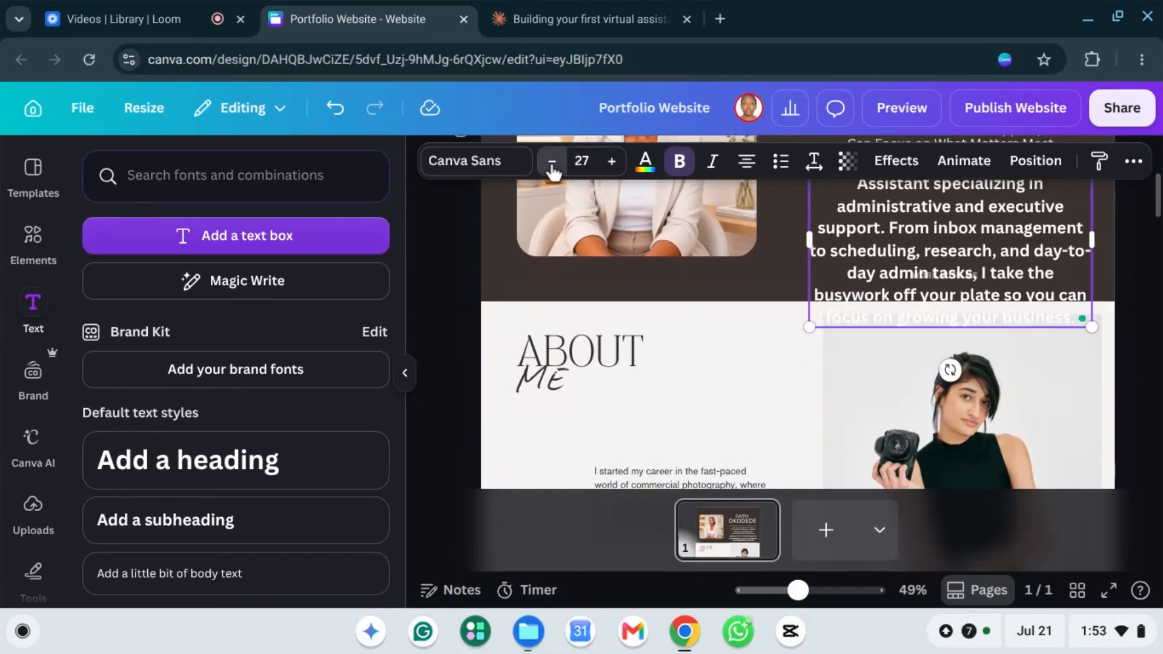
click(552, 161)
click(552, 162)
click(553, 161)
click(553, 162)
click(552, 161)
click(553, 161)
click(553, 161)
click(553, 161)
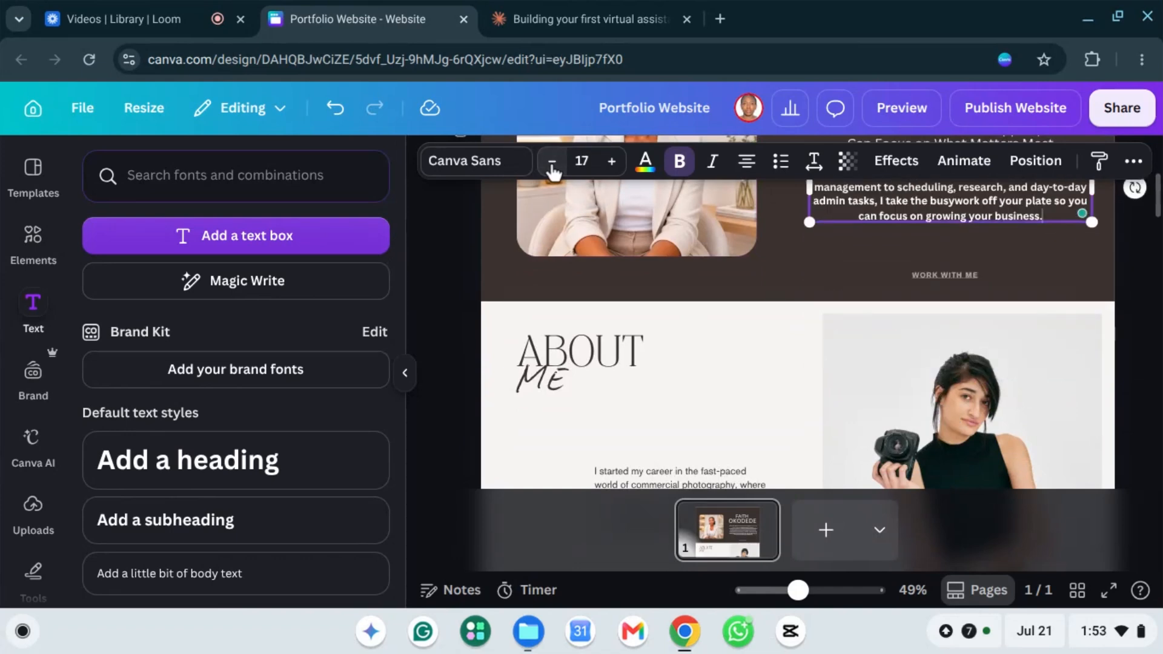
scroll(1033, 336, up, 3)
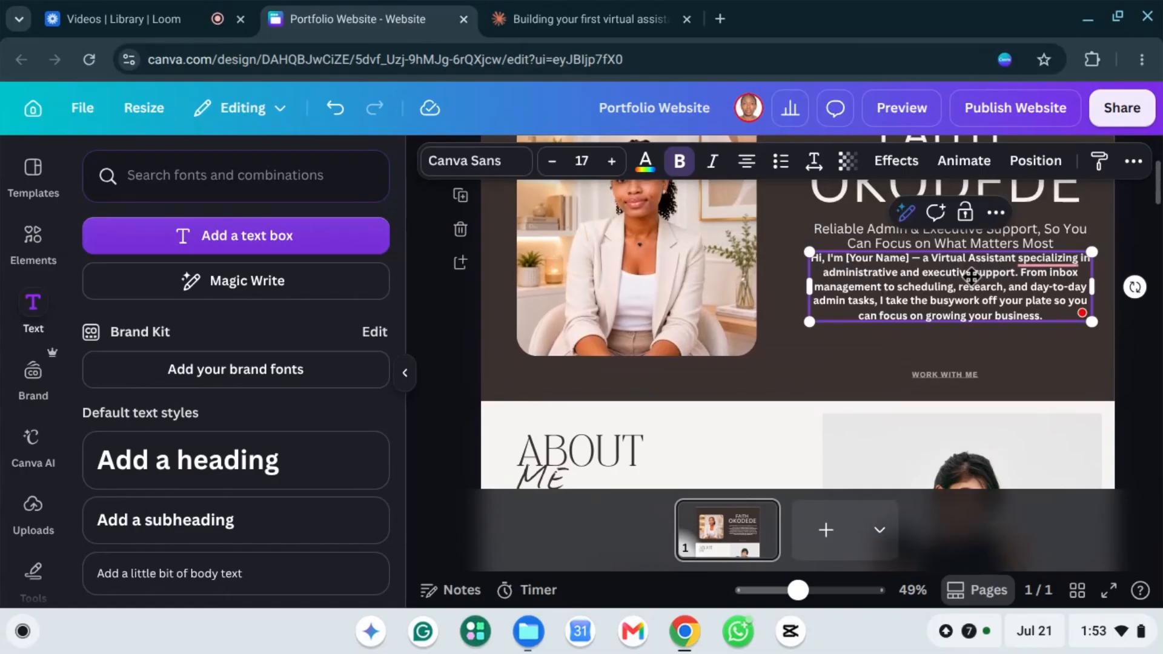
Step: Nudge the paragraph into place under the tagline and begin deleting the name placeholder
key(Escape)
mouse_move(952, 305)
mouse_down()
mouse_move(957, 316)
mouse_move(956, 298)
mouse_up()
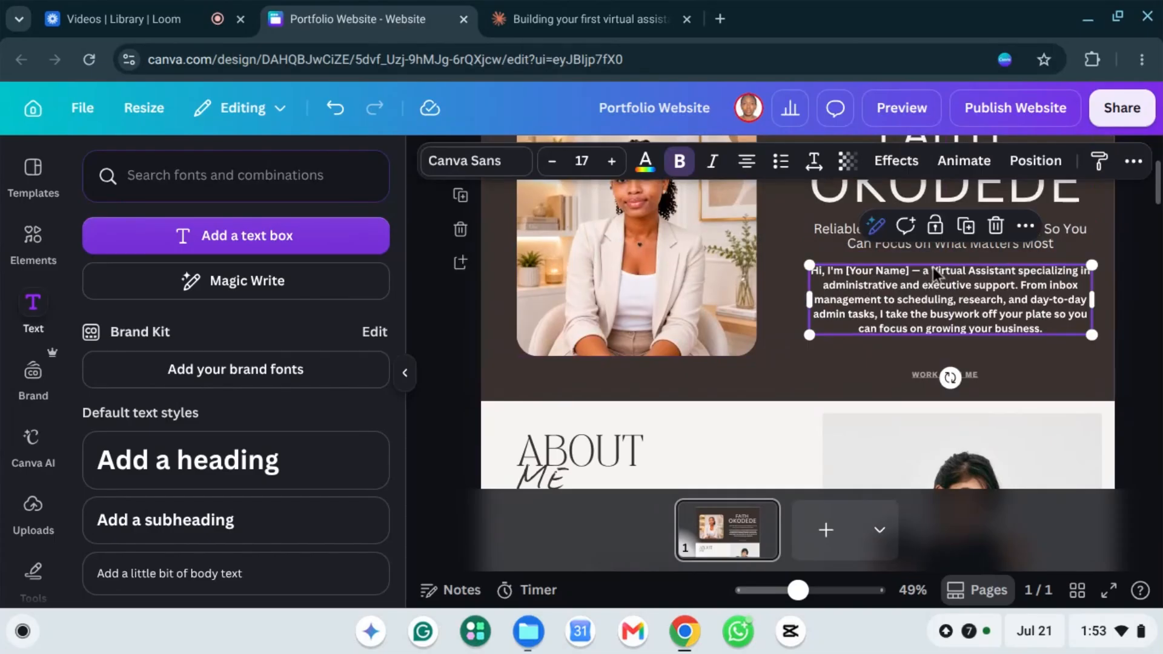
click(912, 280)
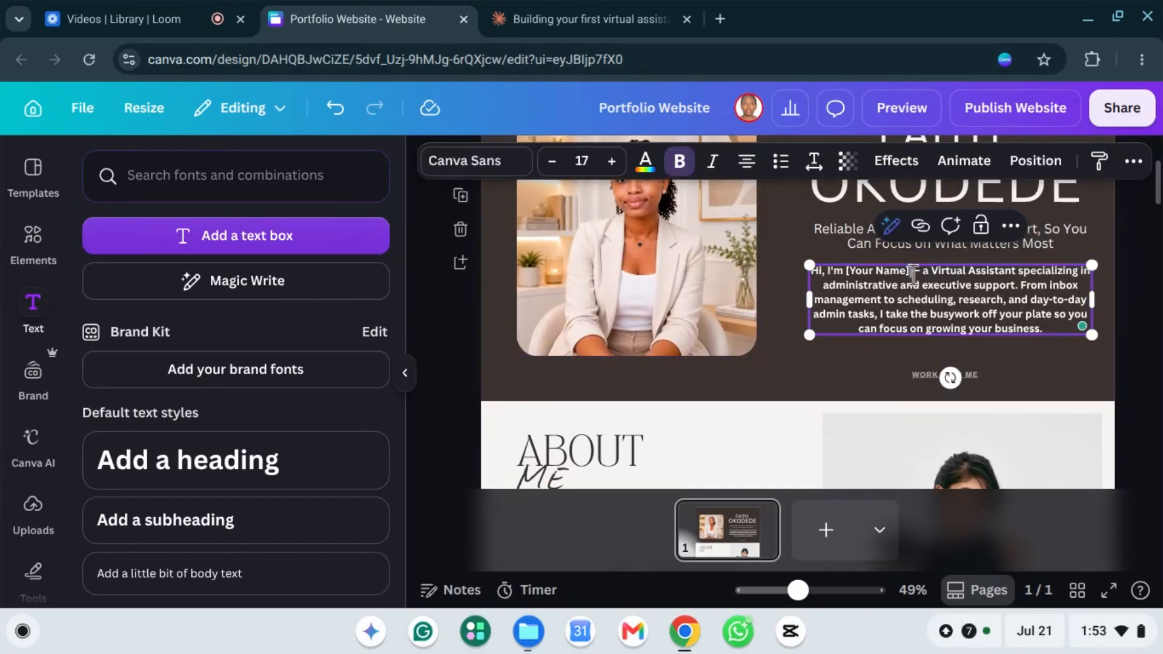
key(BackSpace)
key(BackSpace)
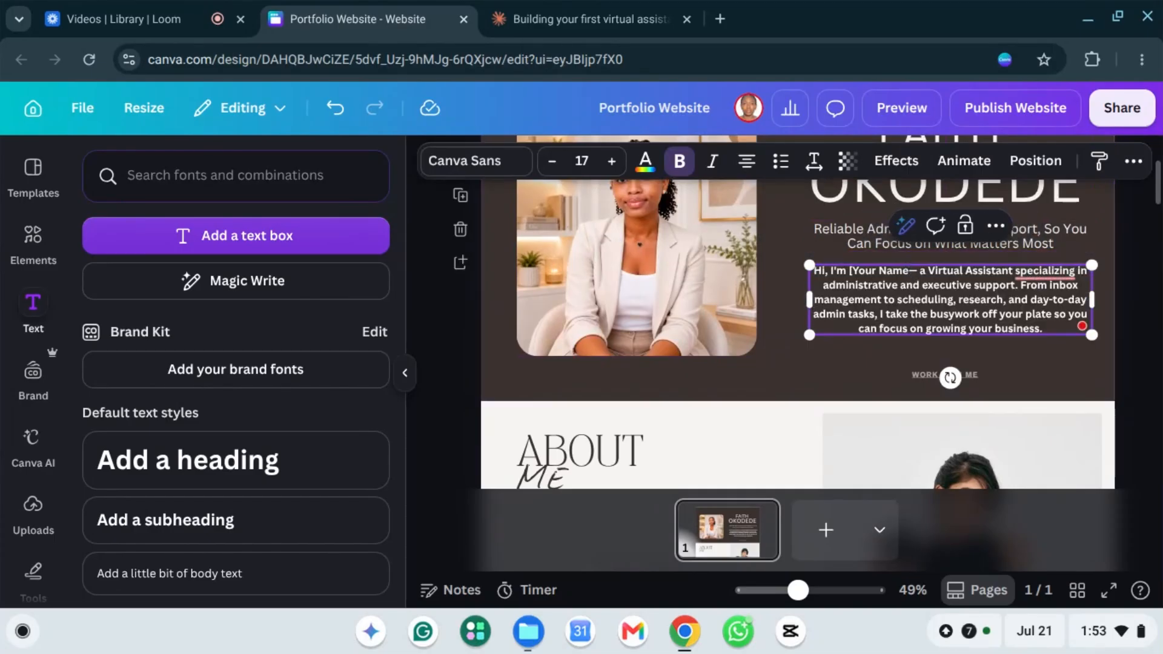
Step: Replace the [Your Name] placeholder and dash with the first name and a comma, and accept 'specialising'
key(BackSpace)
key(BackSpace)
key(BackSpace)
key(BackSpace)
key(BackSpace)
key(BackSpace)
key(BackSpace)
key(BackSpace)
key(BackSpace)
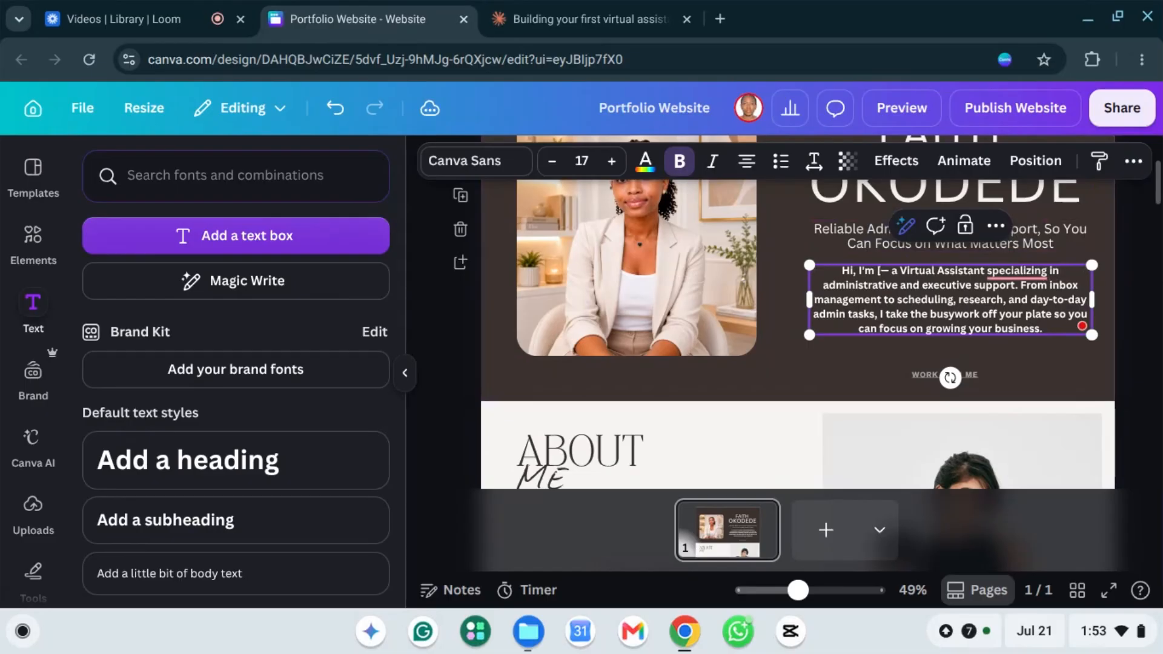
key(BackSpace)
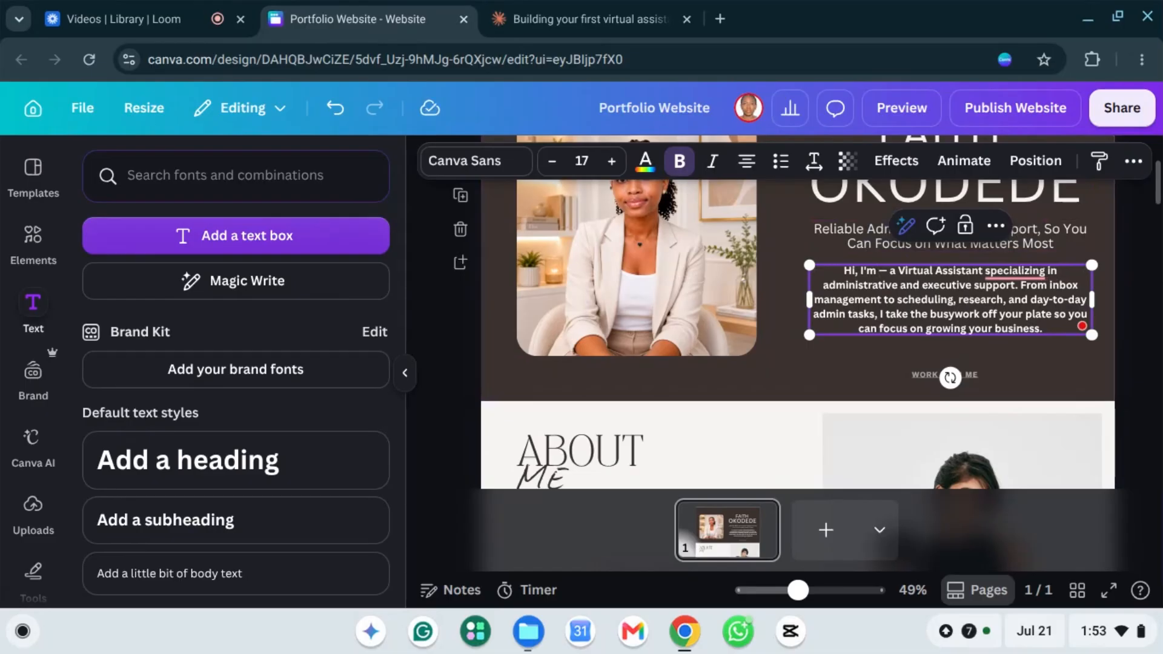
text(Fai)
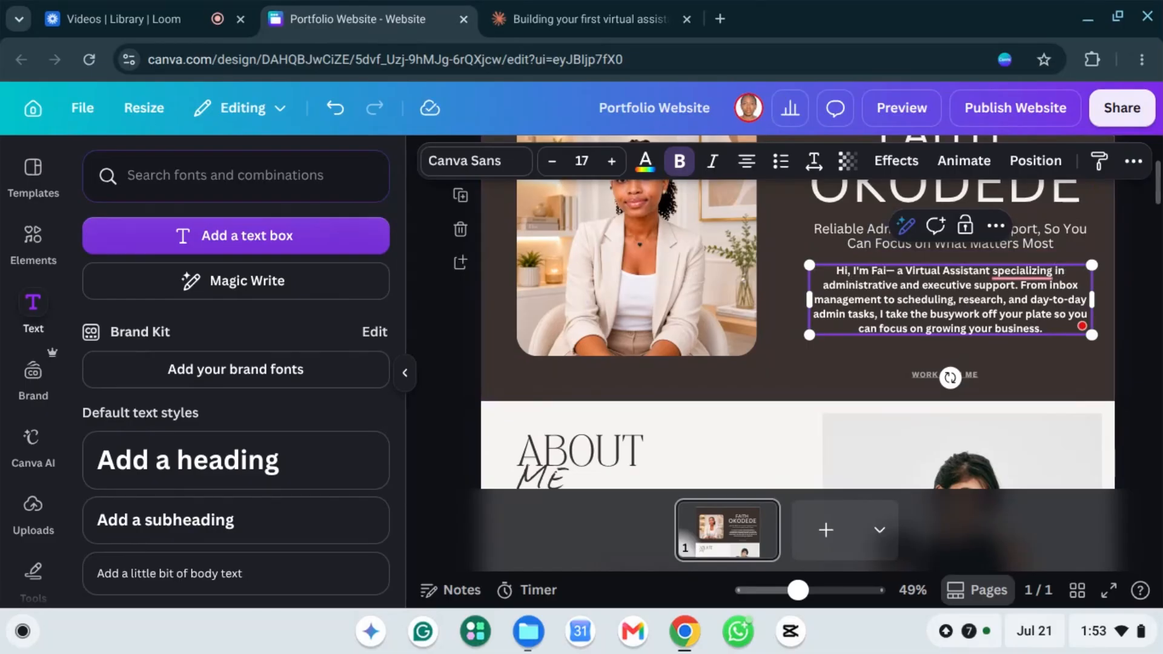
text(th)
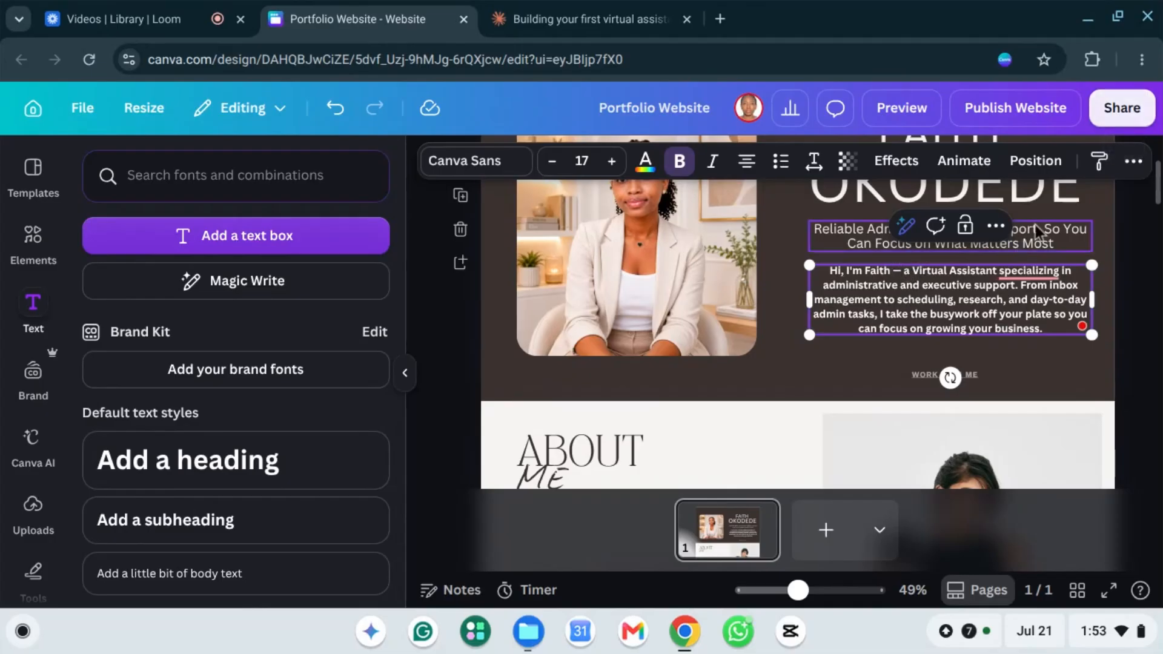
key(Delete)
key(Delete)
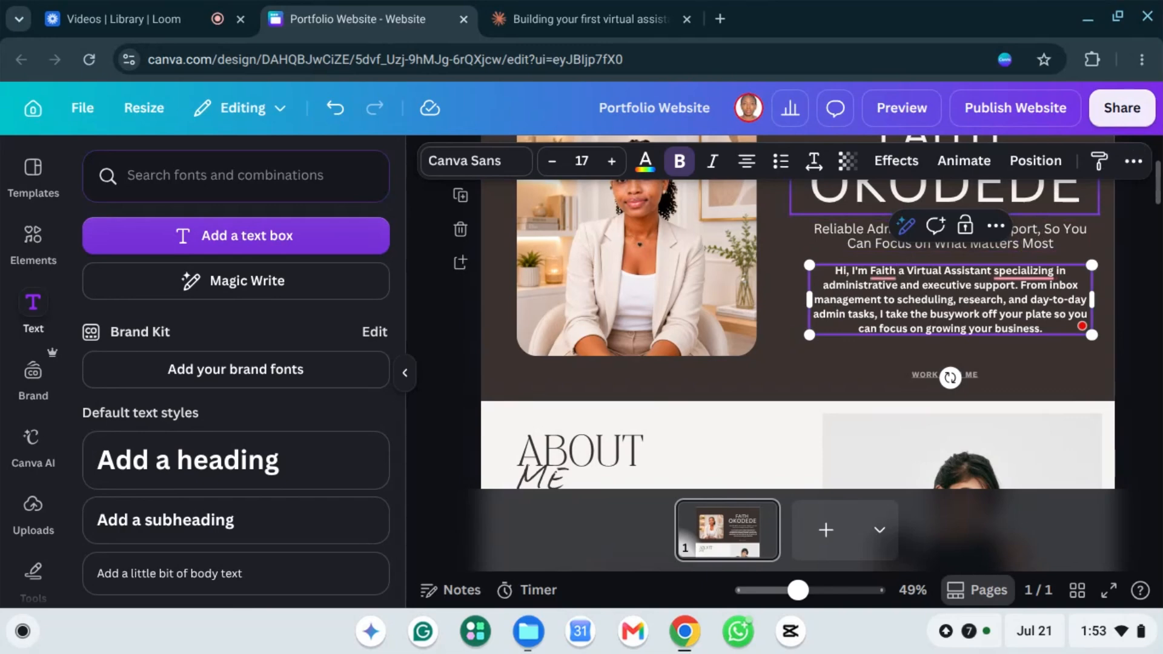
key(Delete)
text(,)
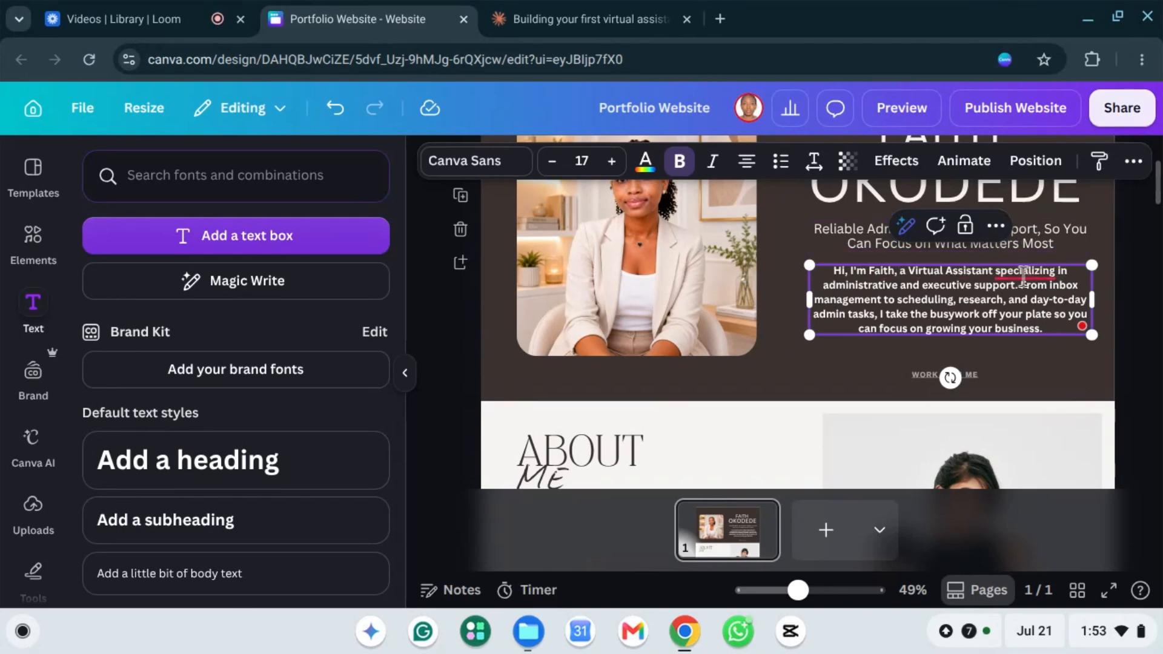
mouse_move(1030, 270)
click(1033, 322)
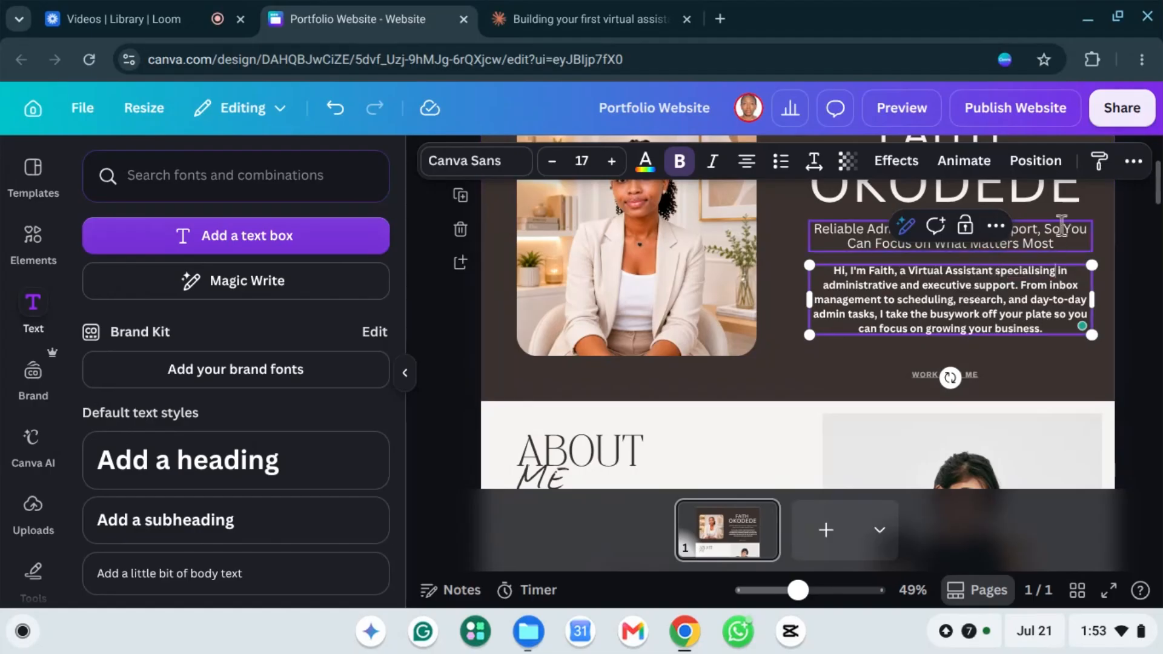
click(1045, 244)
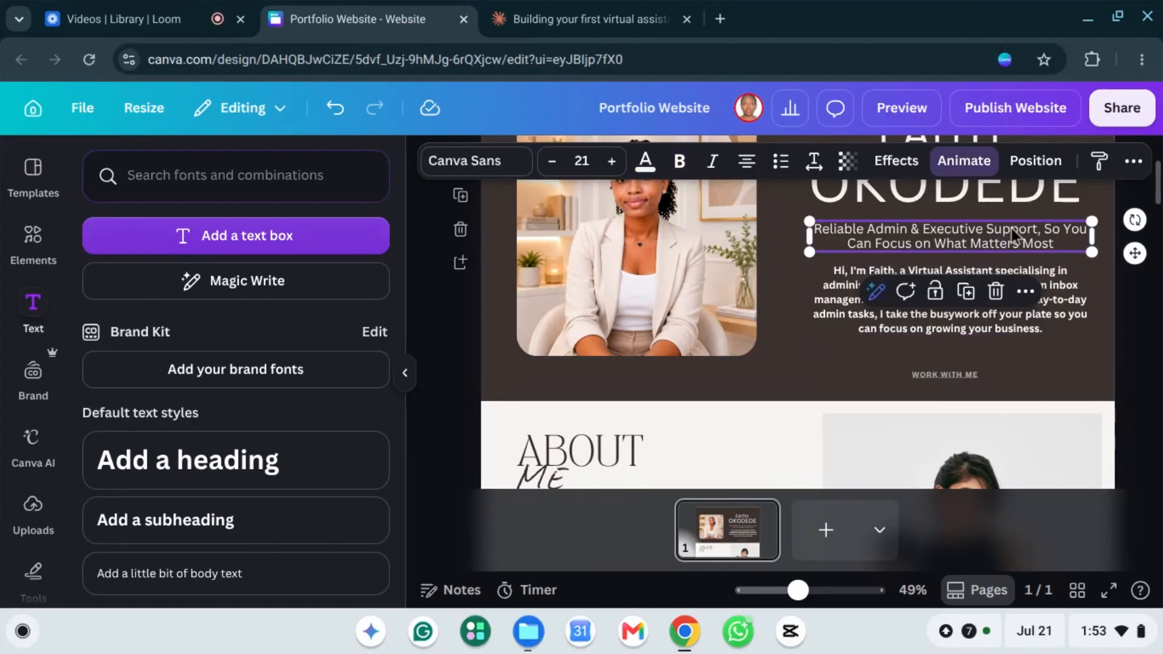
Step: Delete the tagline, move the intro paragraph up beneath the name, and enlarge it to 19
key(Delete)
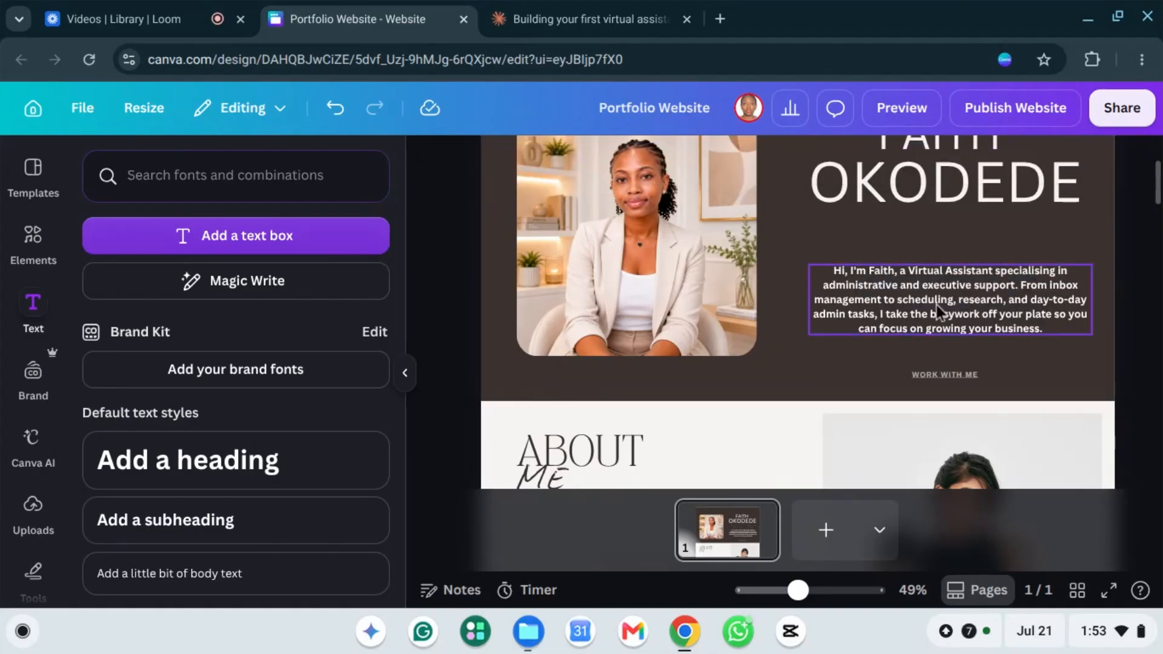
drag(932, 271, 932, 280)
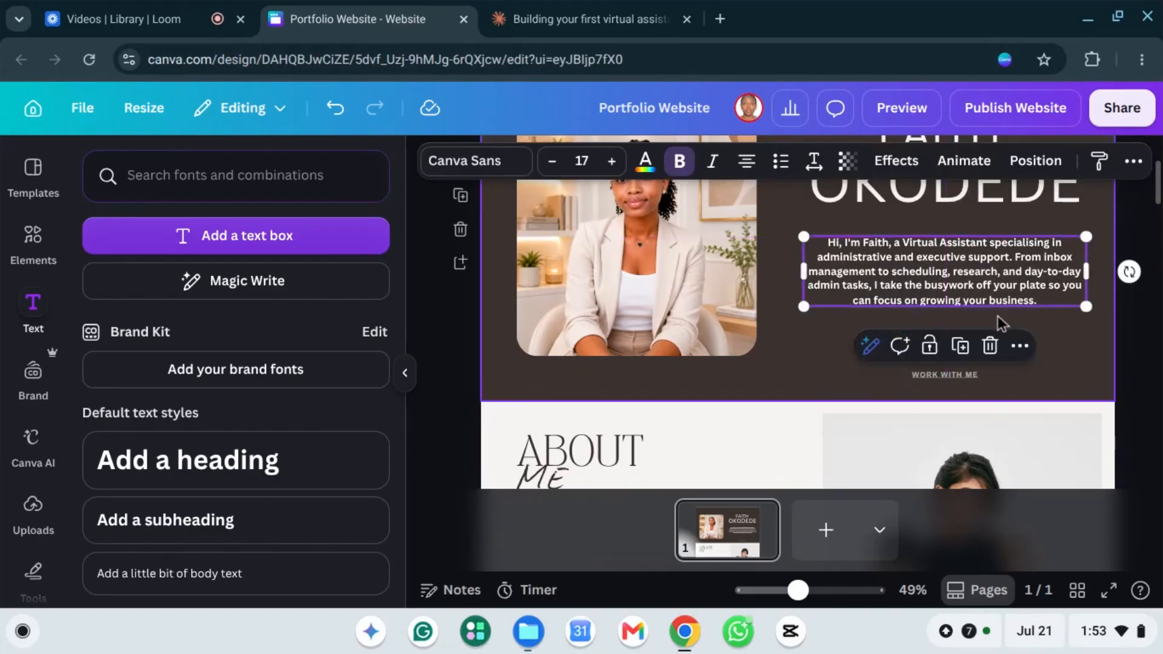
click(611, 162)
click(612, 162)
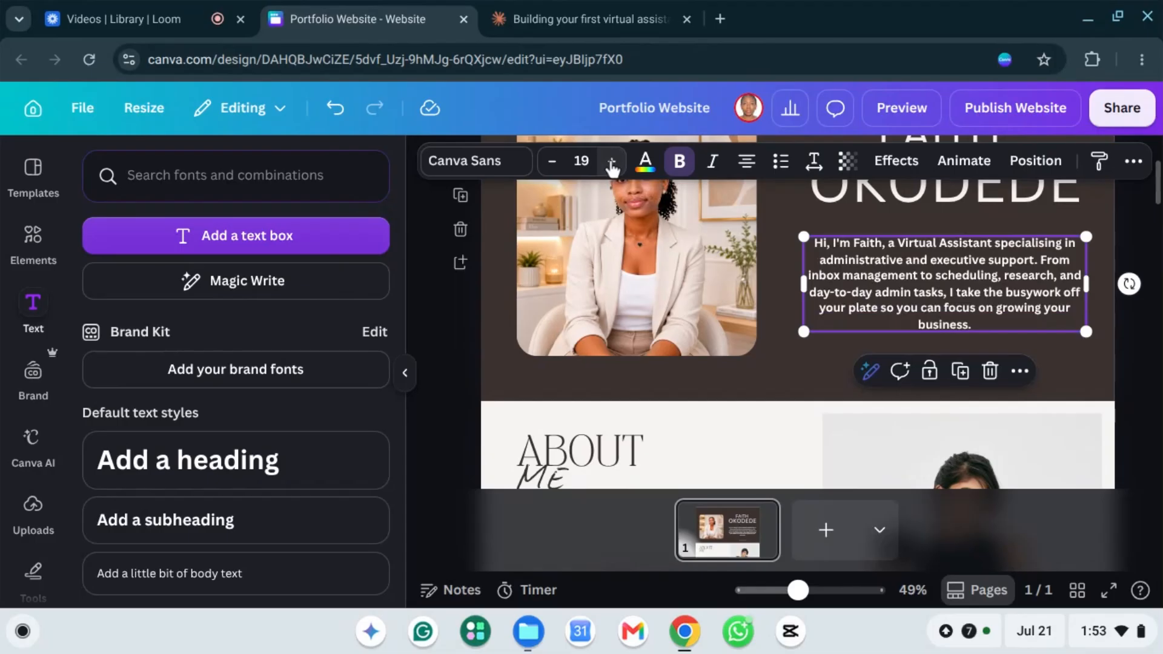
click(1149, 423)
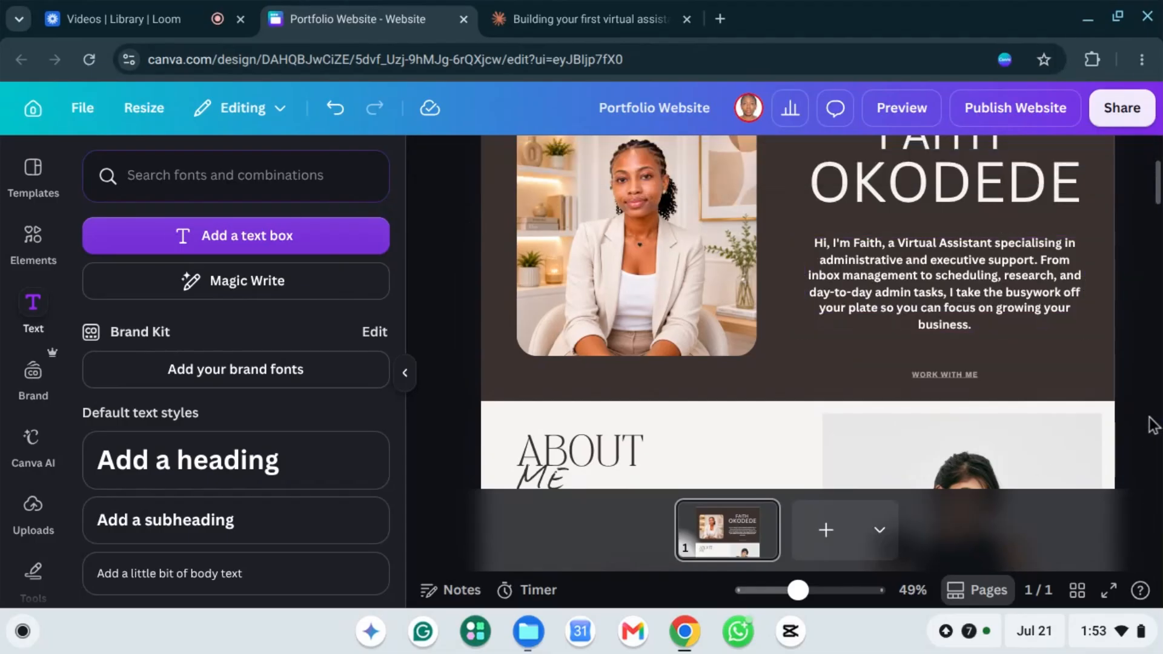
scroll(998, 303, up, 2)
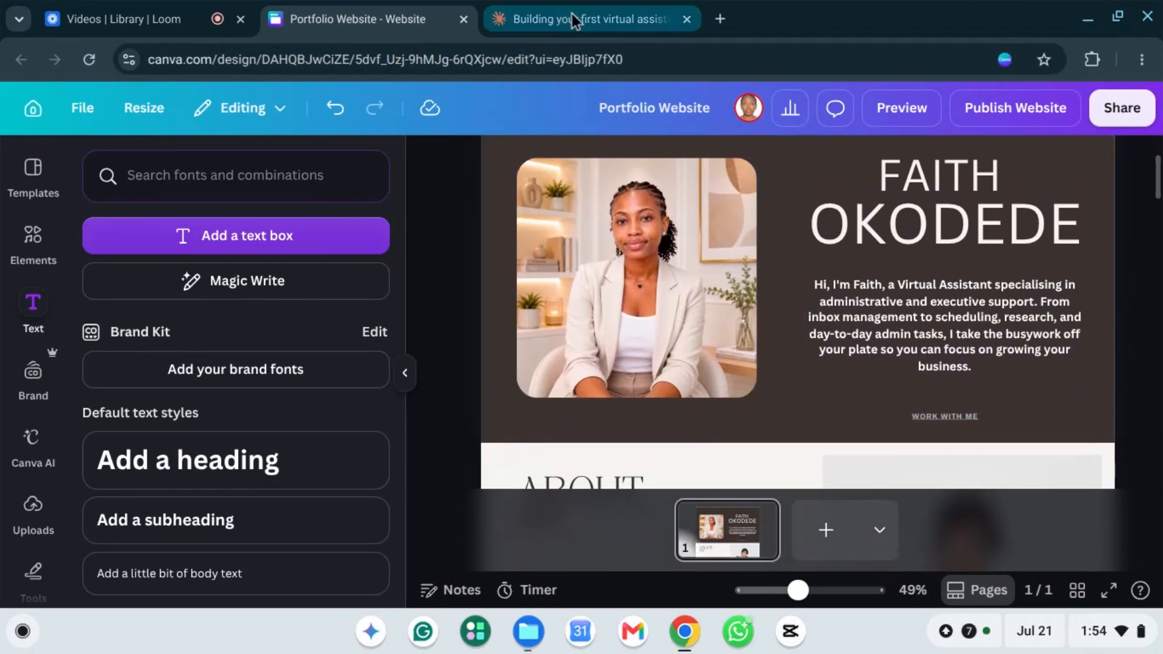
Step: Select the See My Services call-to-action in Claude's draft, then return to the Canva design
click(591, 20)
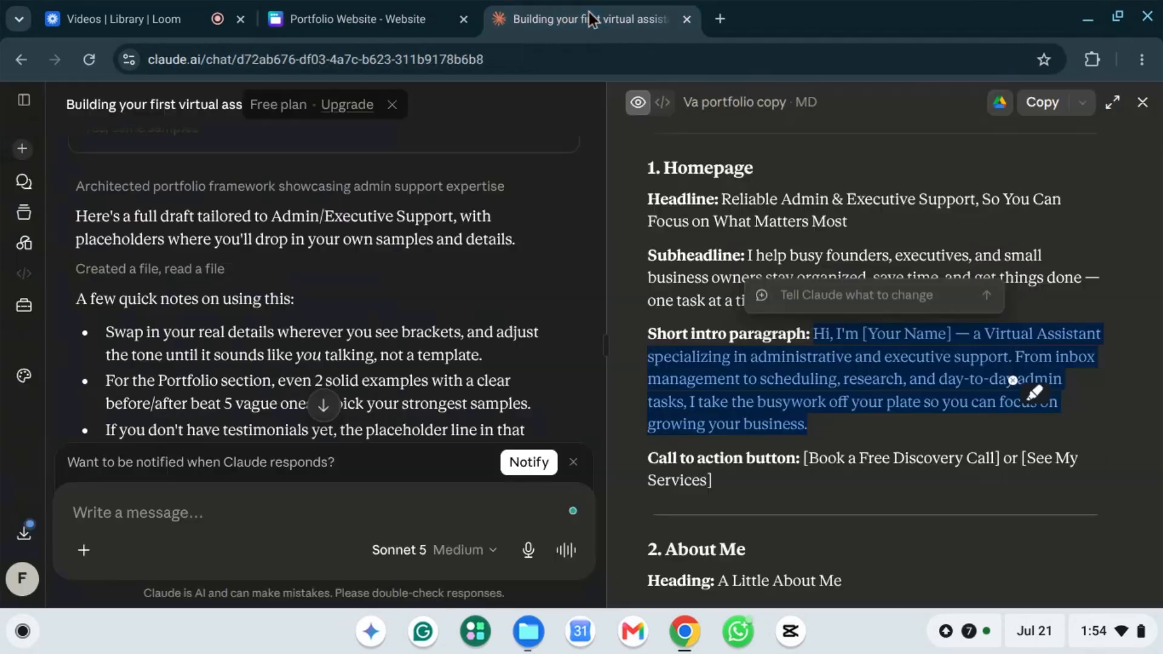
click(854, 476)
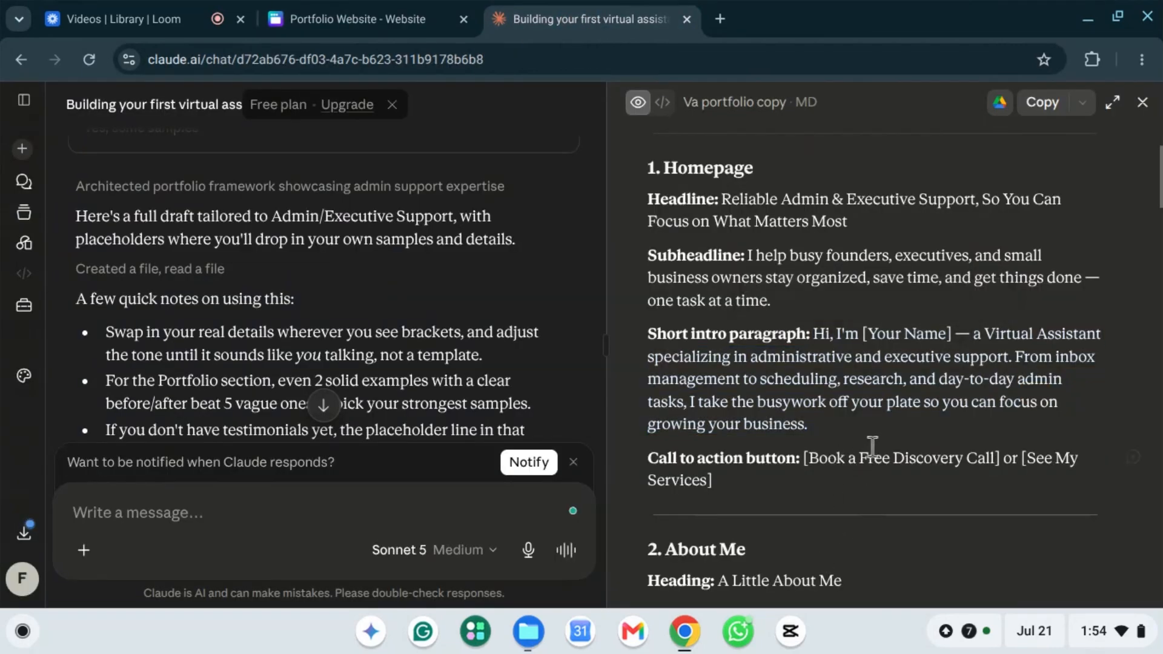
scroll(873, 447, down, 1)
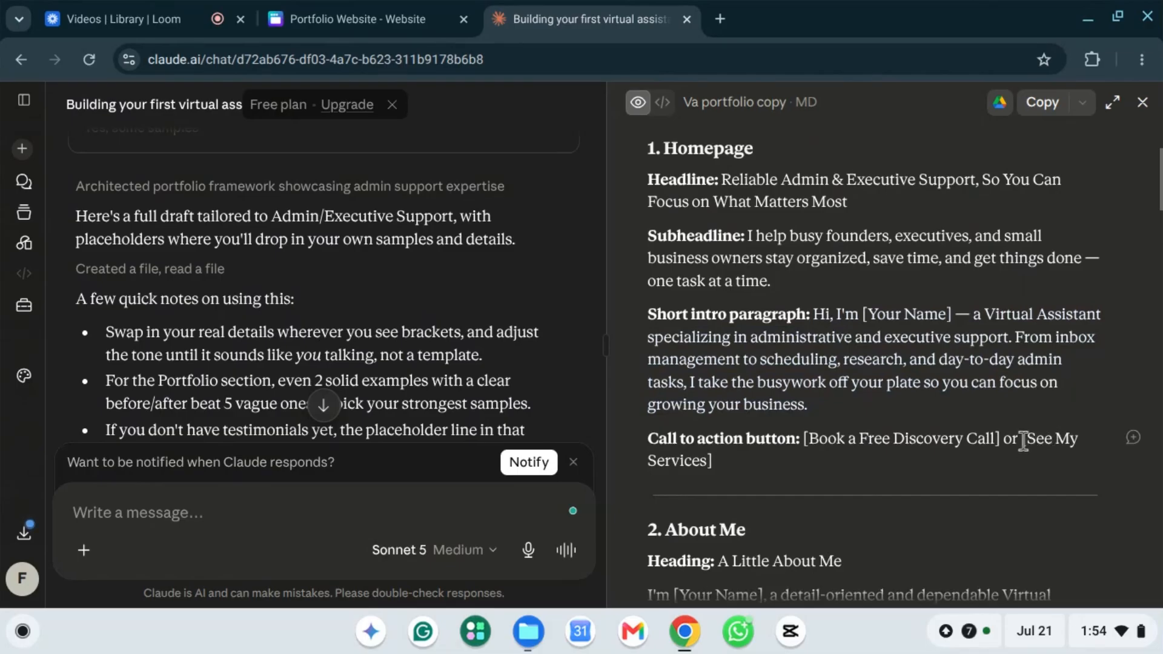
drag(1028, 446, 712, 472)
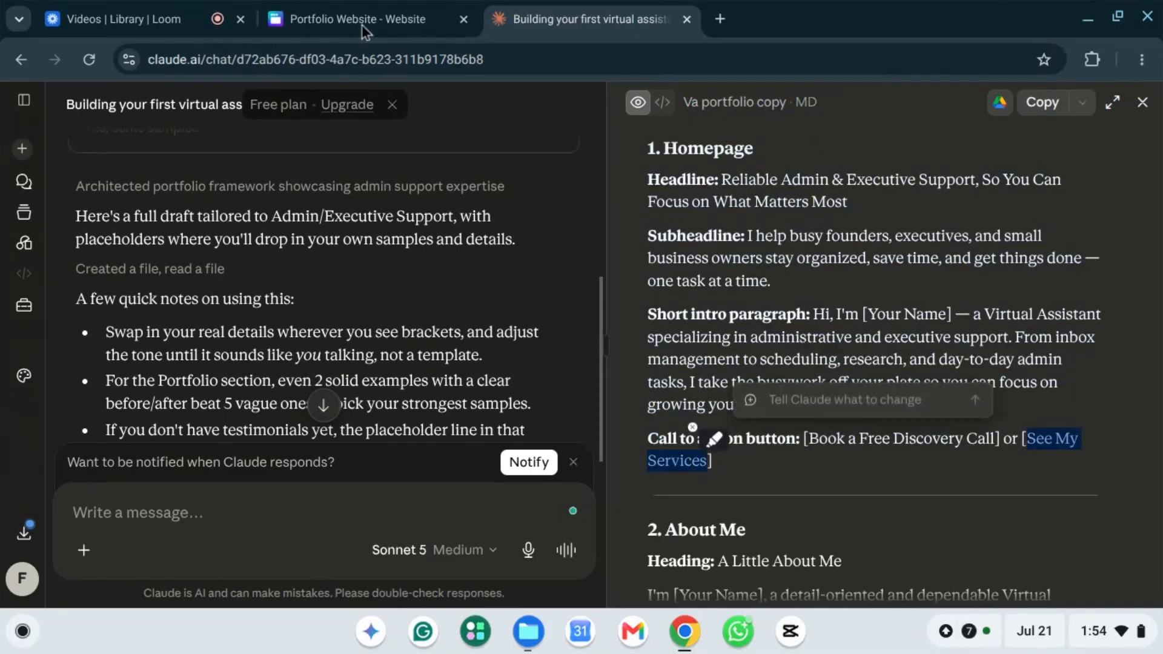
click(349, 12)
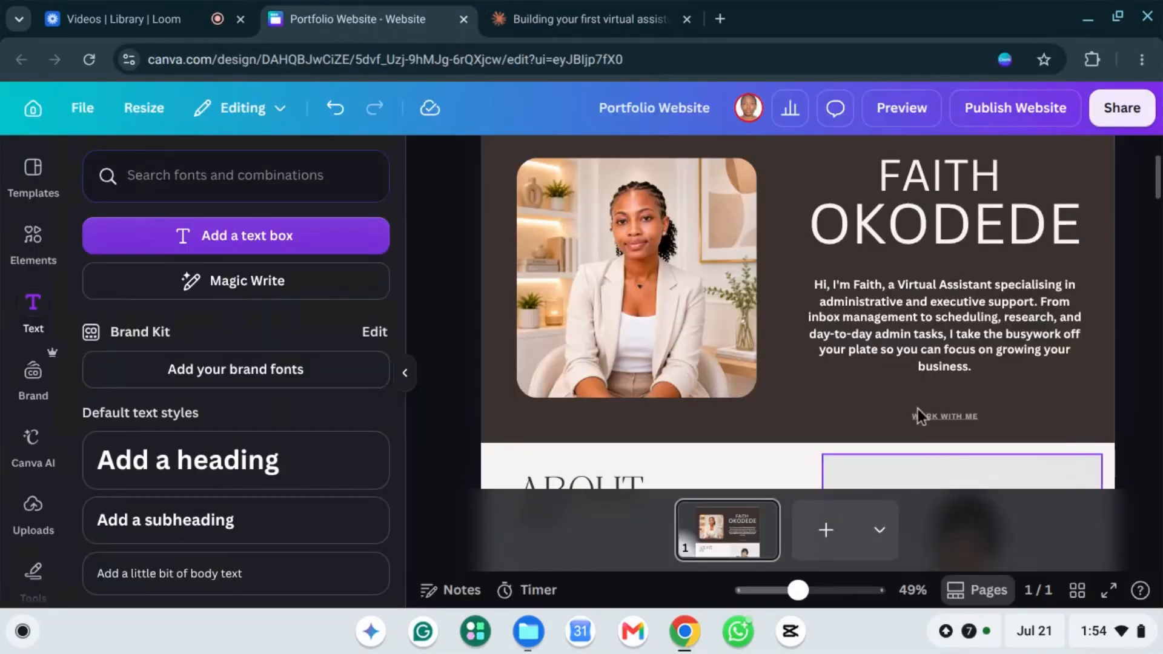
Step: Paste 'SEE MY SERVICES' over the hero button's 'WORK WITH ME' text
double_click(953, 418)
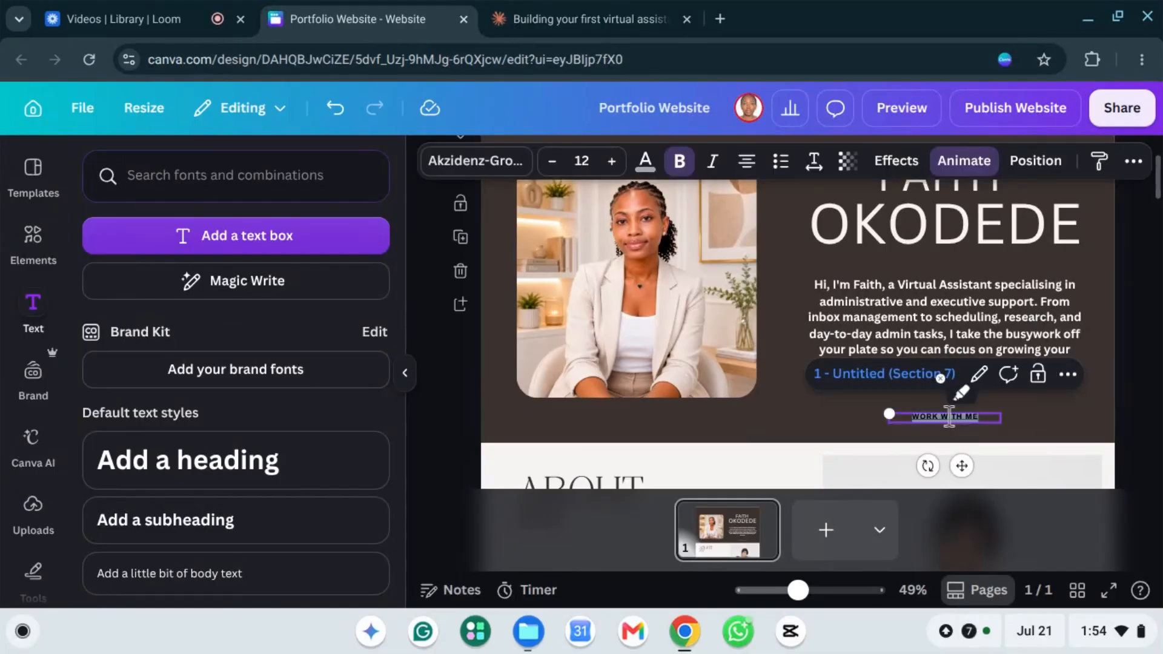
text(SEE MY SERVICES)
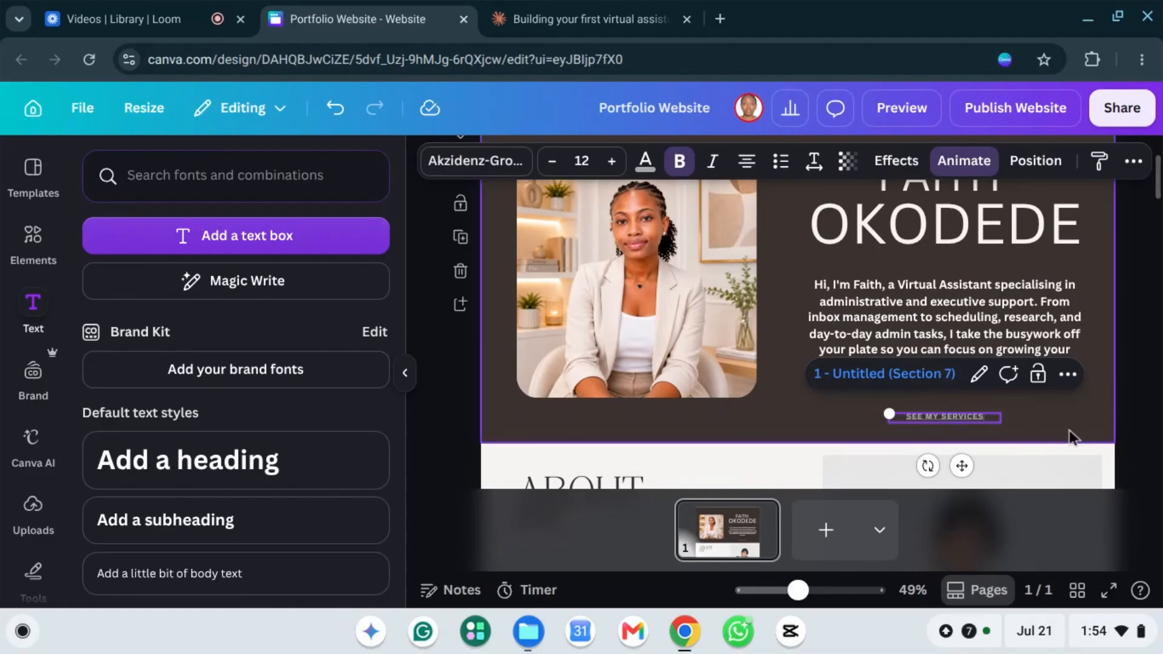
click(1056, 411)
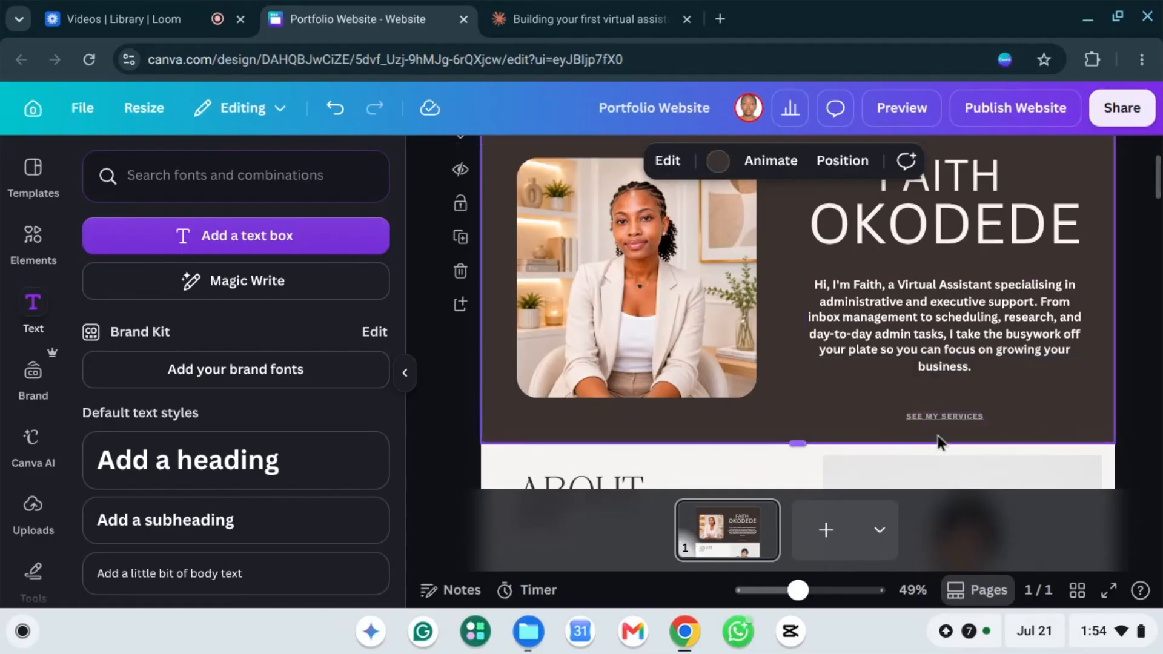
click(947, 417)
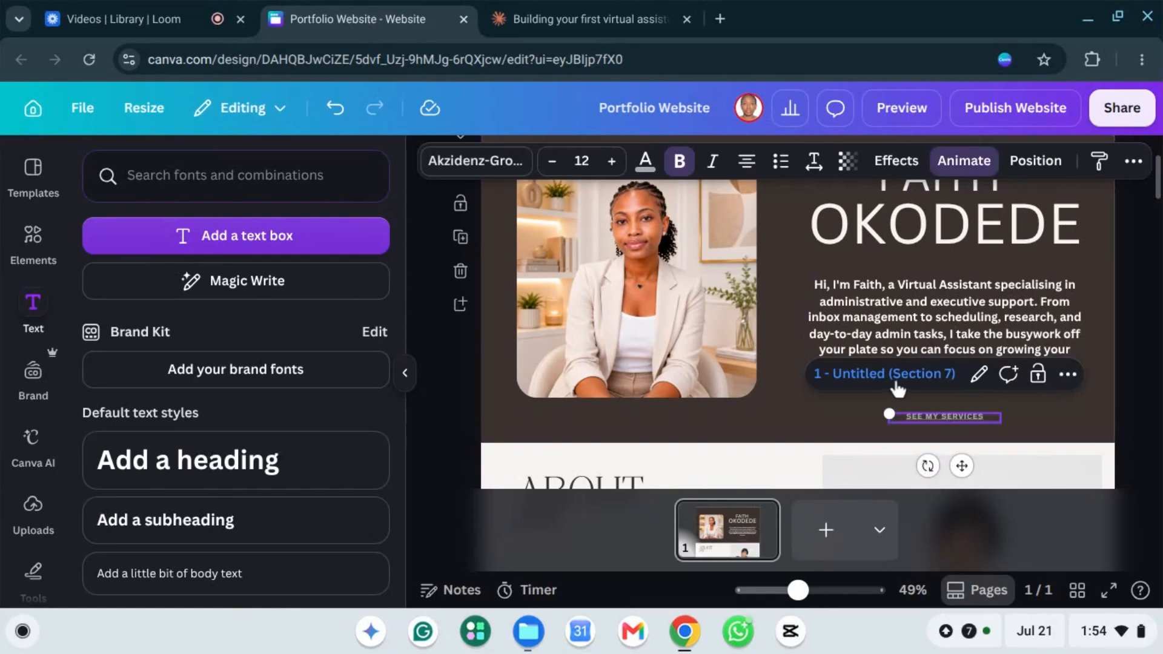
click(1058, 416)
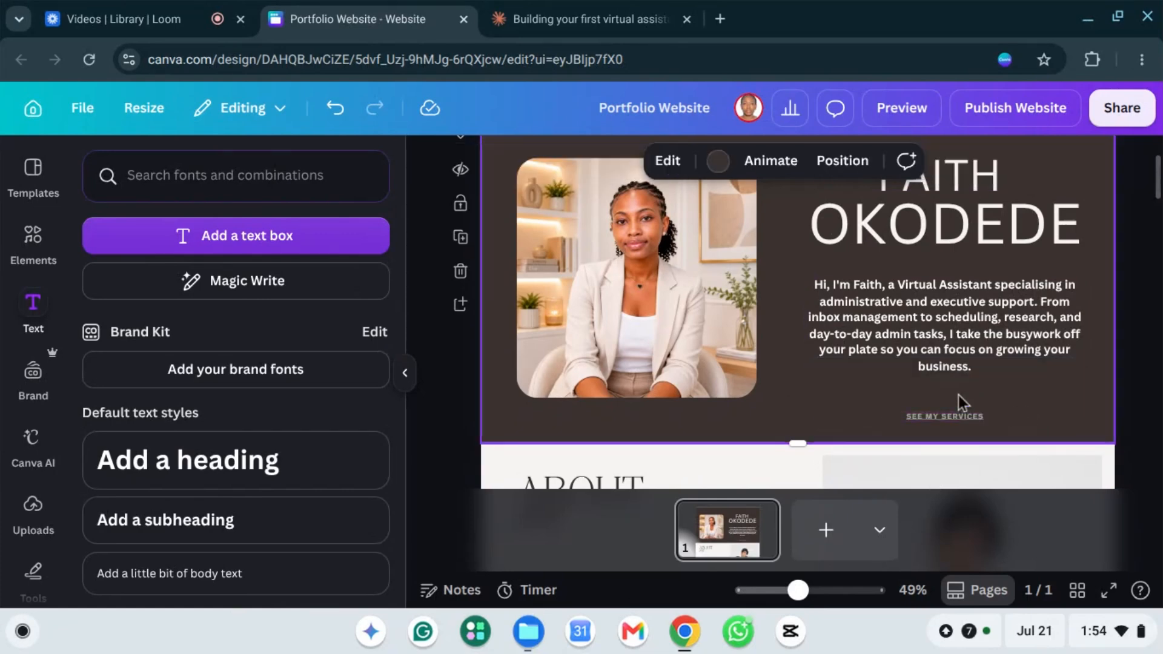
Step: Highlight the About Me placeholder paragraph, then go to the Claude portfolio chat
scroll(958, 339, up, 2)
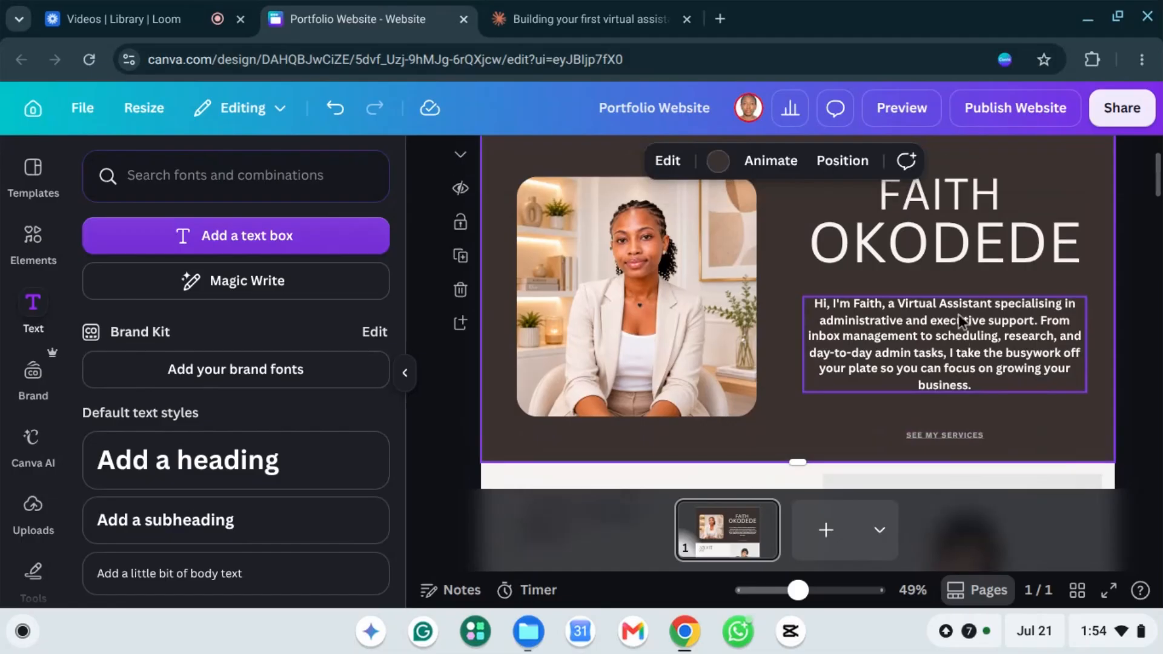
scroll(1042, 395, down, 4)
scroll(1040, 391, up, 4)
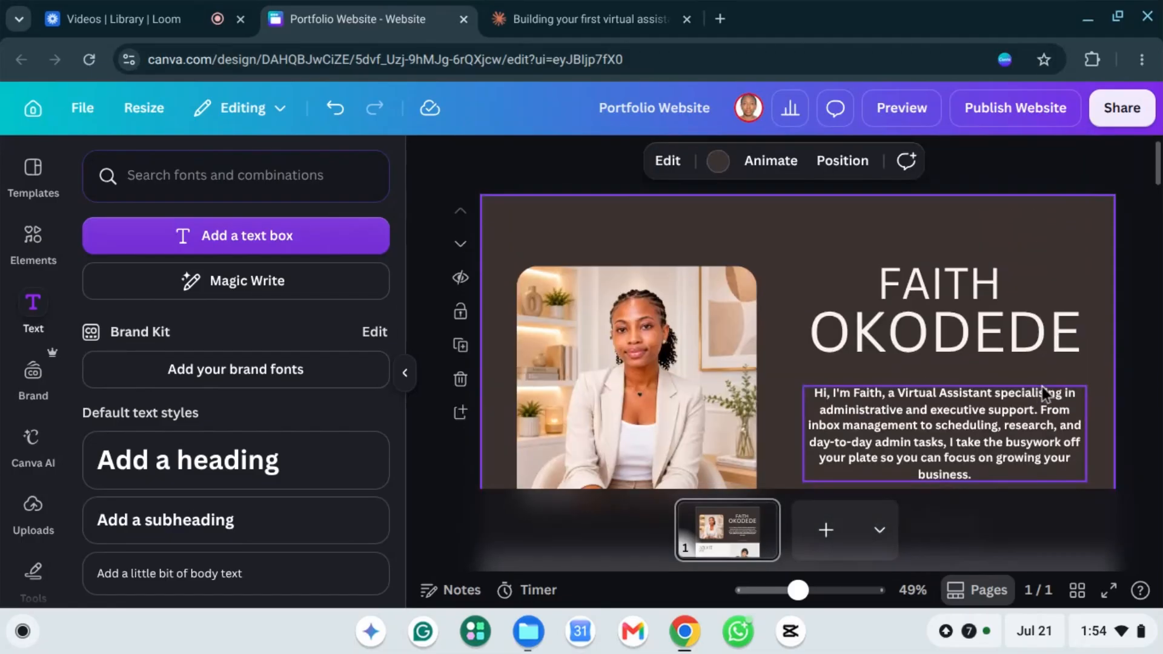
scroll(942, 285, down, 1)
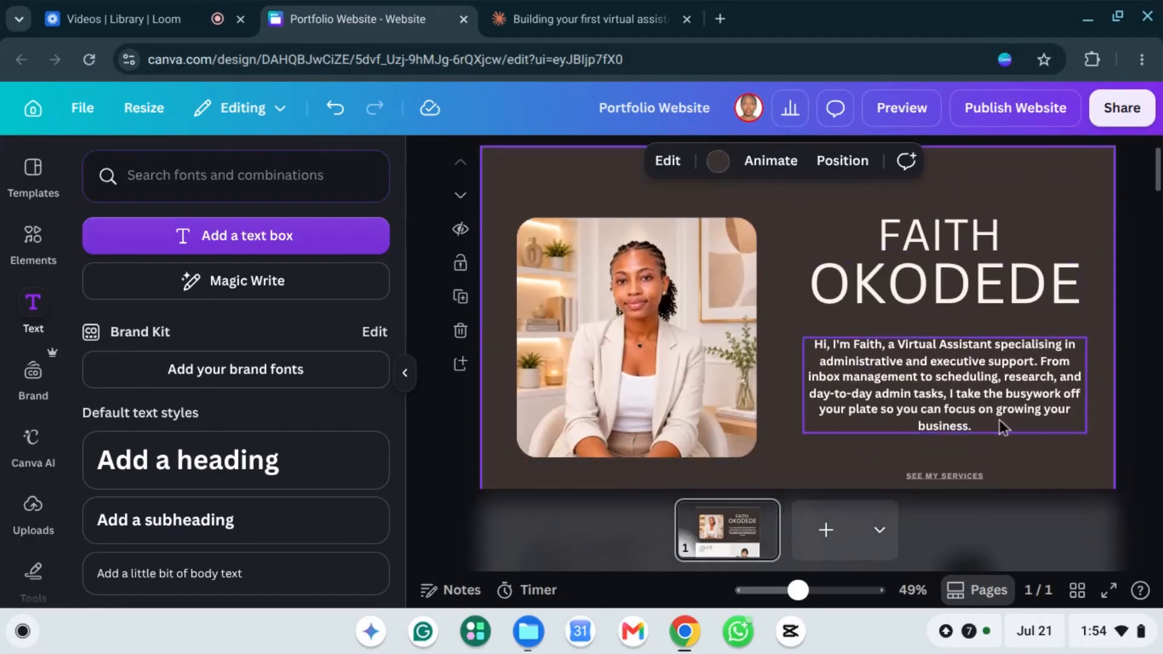
scroll(999, 420, down, 2)
scroll(942, 392, up, 1)
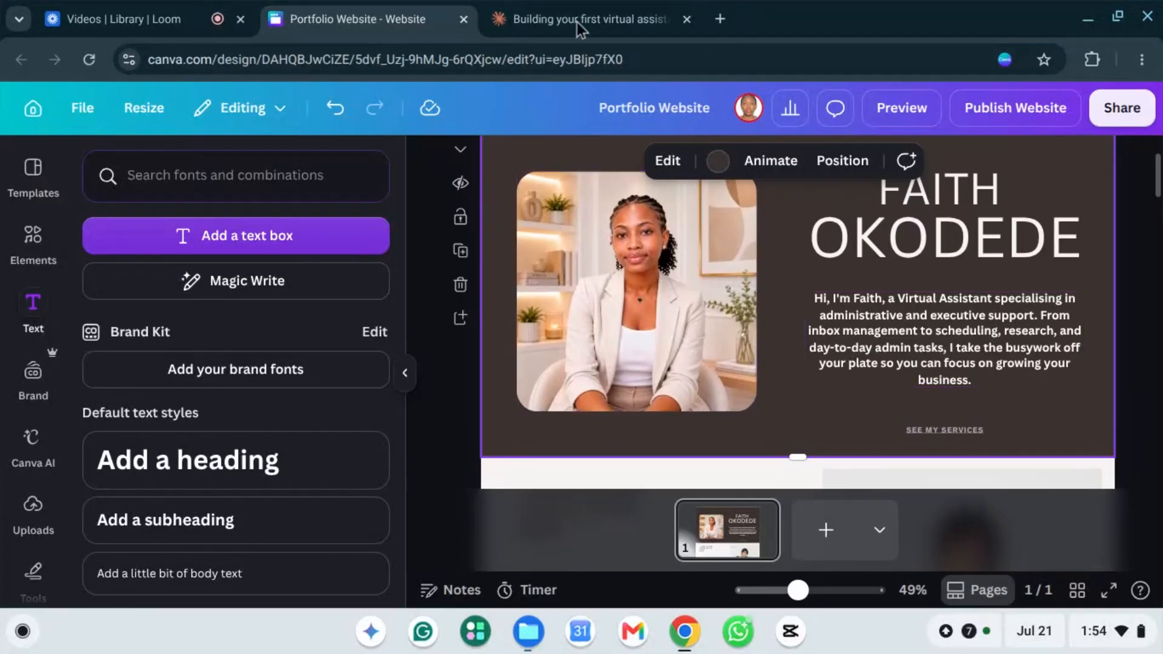
scroll(976, 293, down, 5)
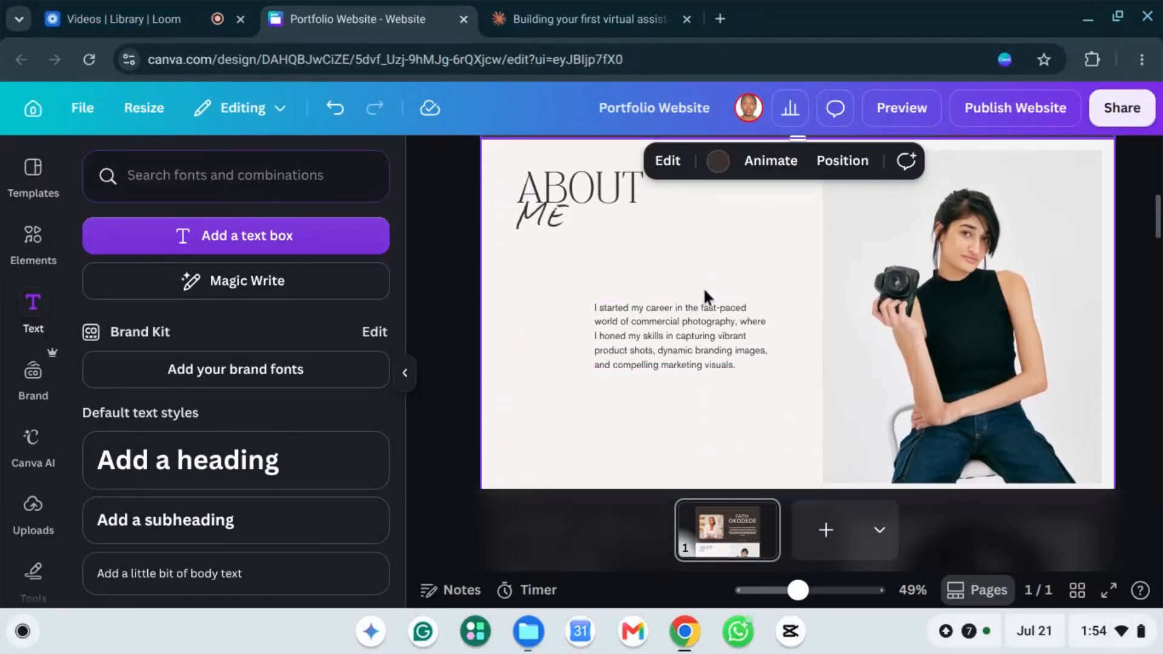
click(645, 326)
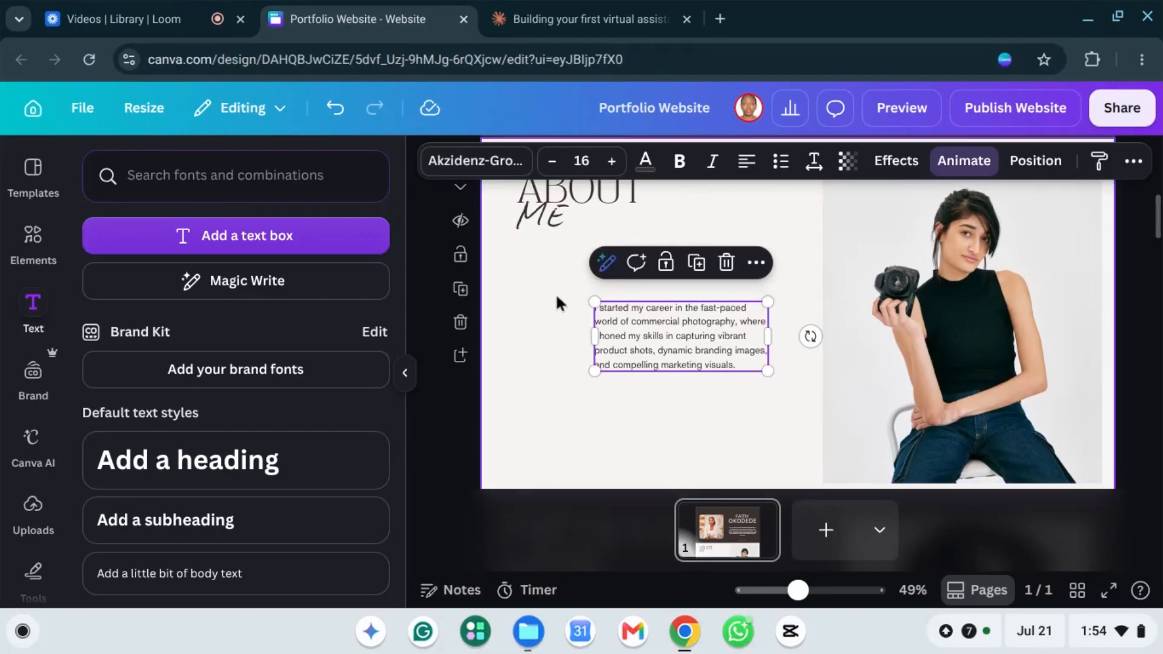
double_click(674, 321)
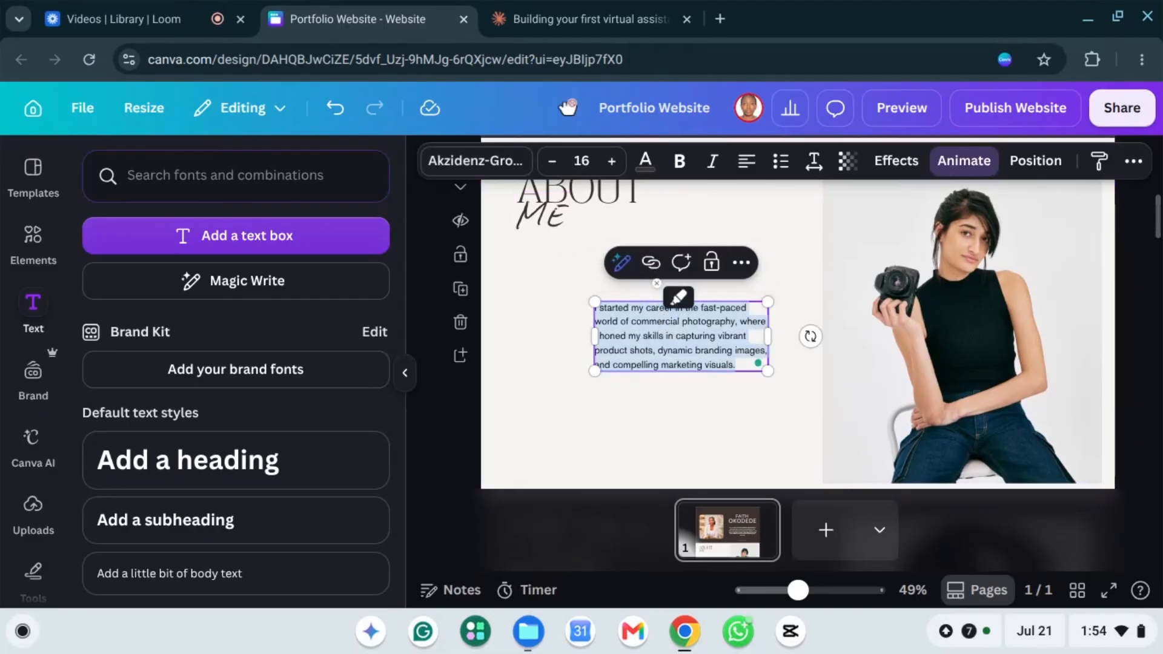
click(575, 21)
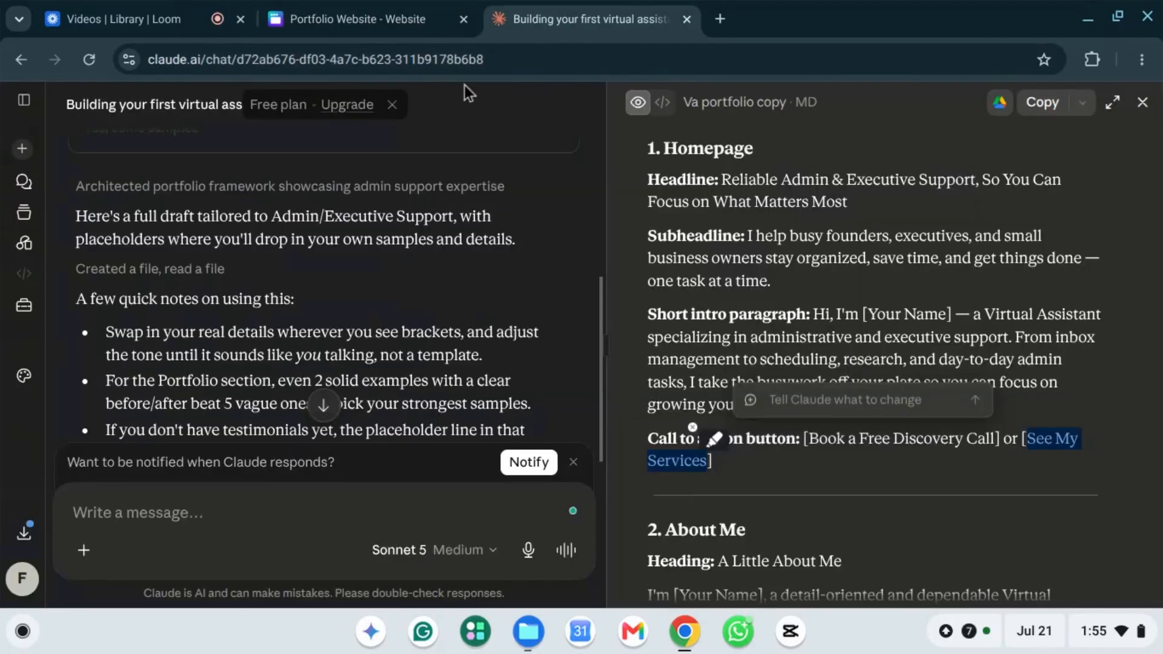
Step: Copy the three About Me paragraphs from Claude's VA portfolio draft, then return to Canva
click(819, 279)
scroll(841, 274, down, 5)
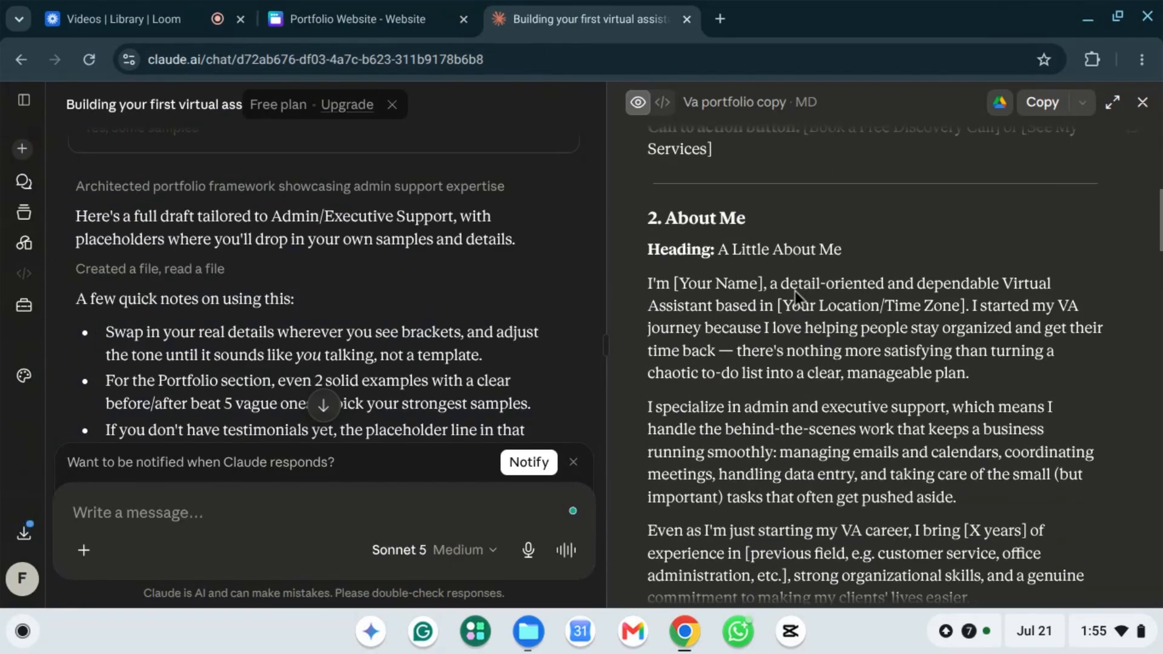
scroll(795, 290, down, 3)
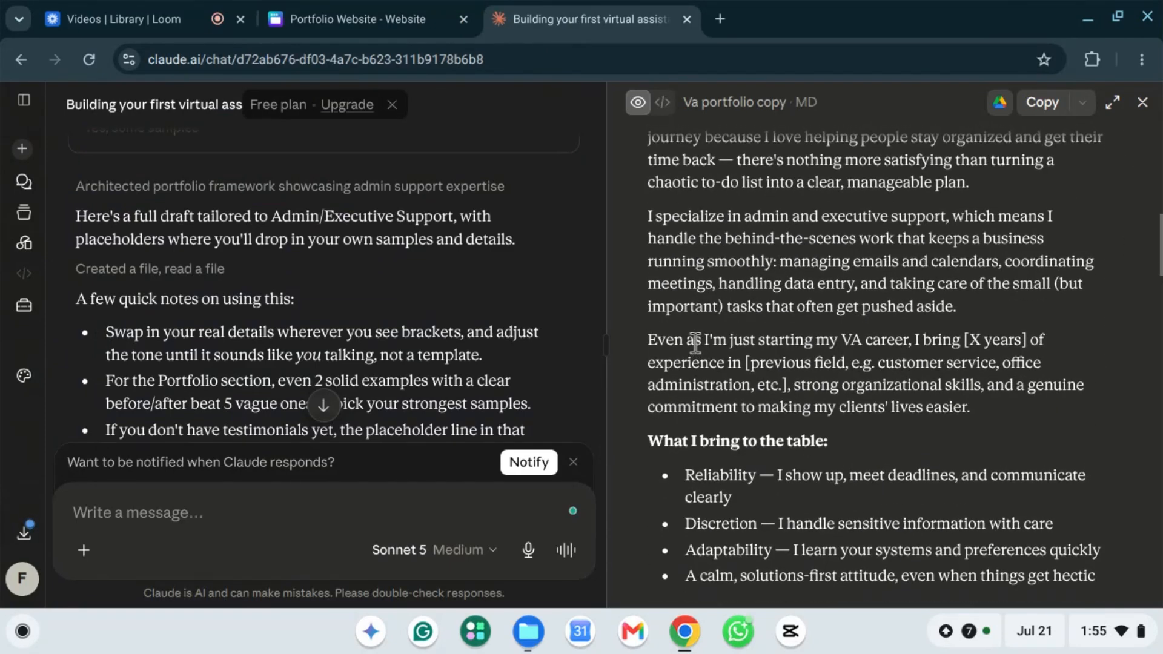
scroll(695, 342, up, 2)
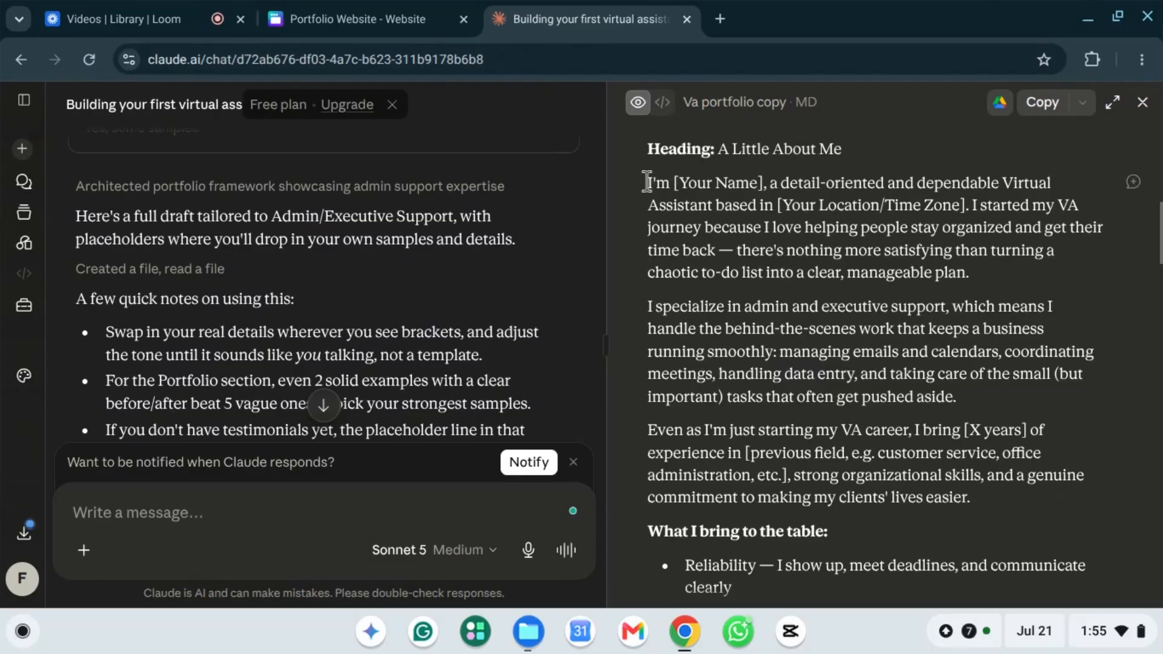
drag(652, 183, 969, 506)
right_click(815, 358)
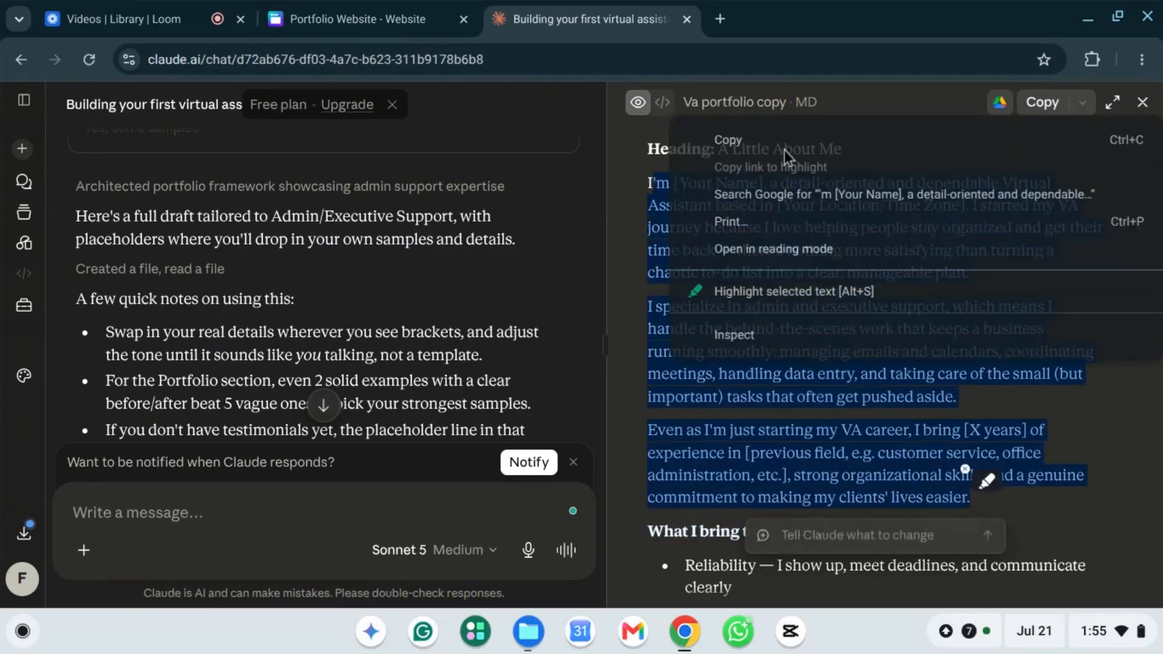
click(734, 135)
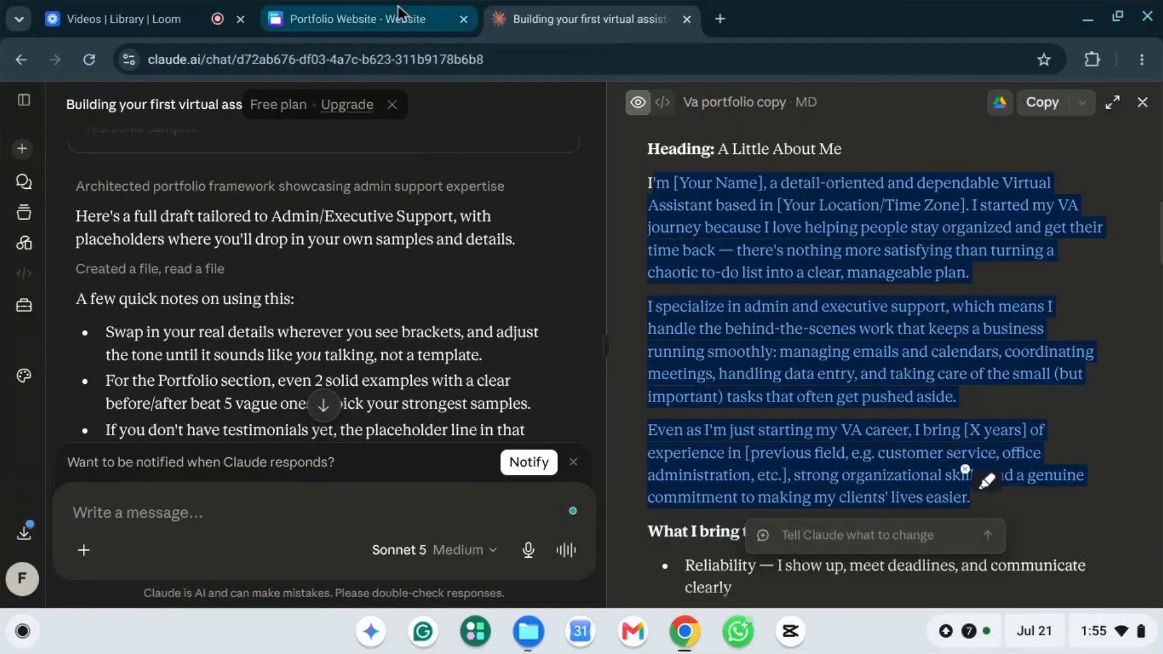
click(385, 22)
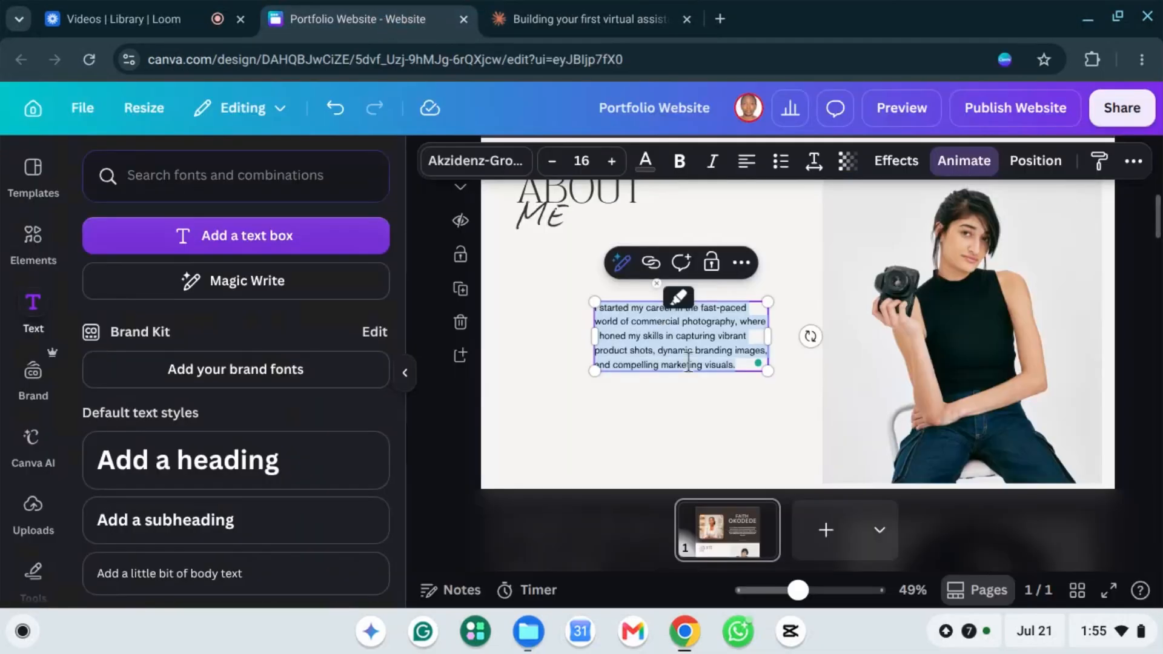
Step: Paste the VA paragraphs into the About Me box, widen it and shift it under the heading
key(ctrl+v)
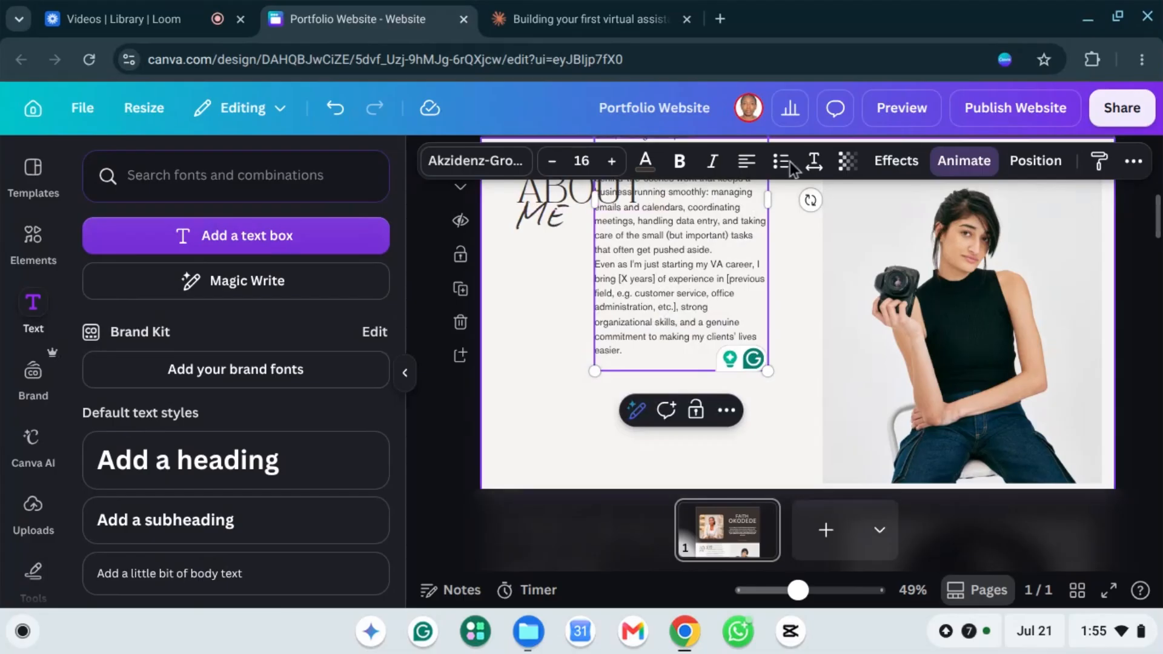
drag(783, 206, 933, 236)
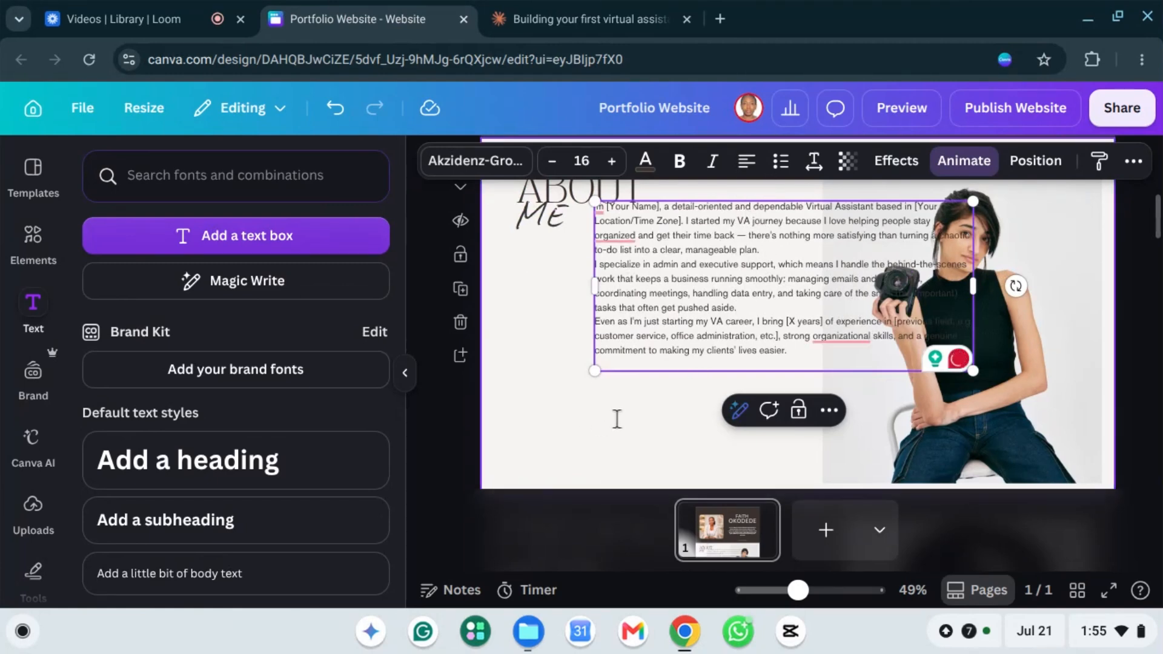
click(616, 278)
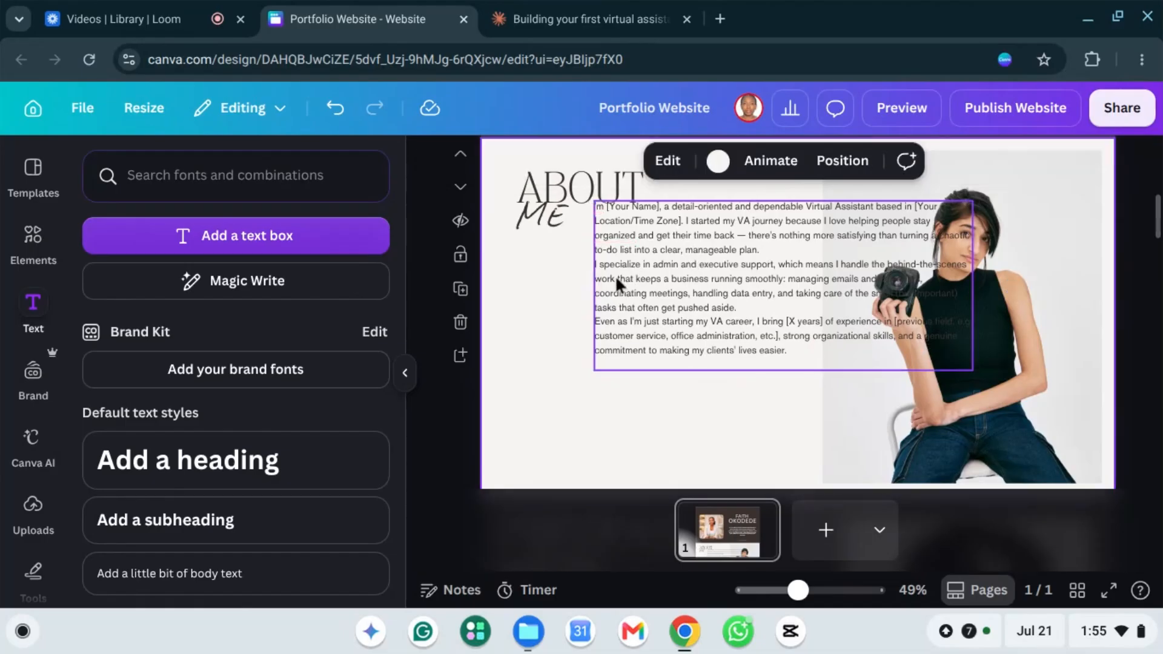
click(577, 292)
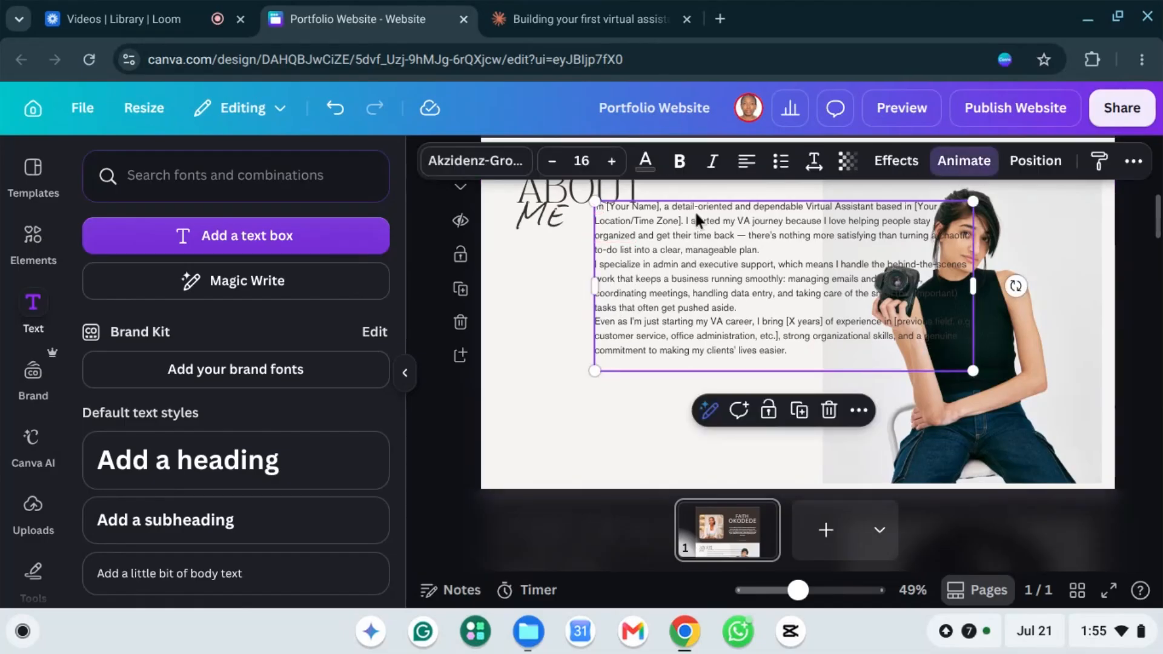
drag(738, 250, 666, 282)
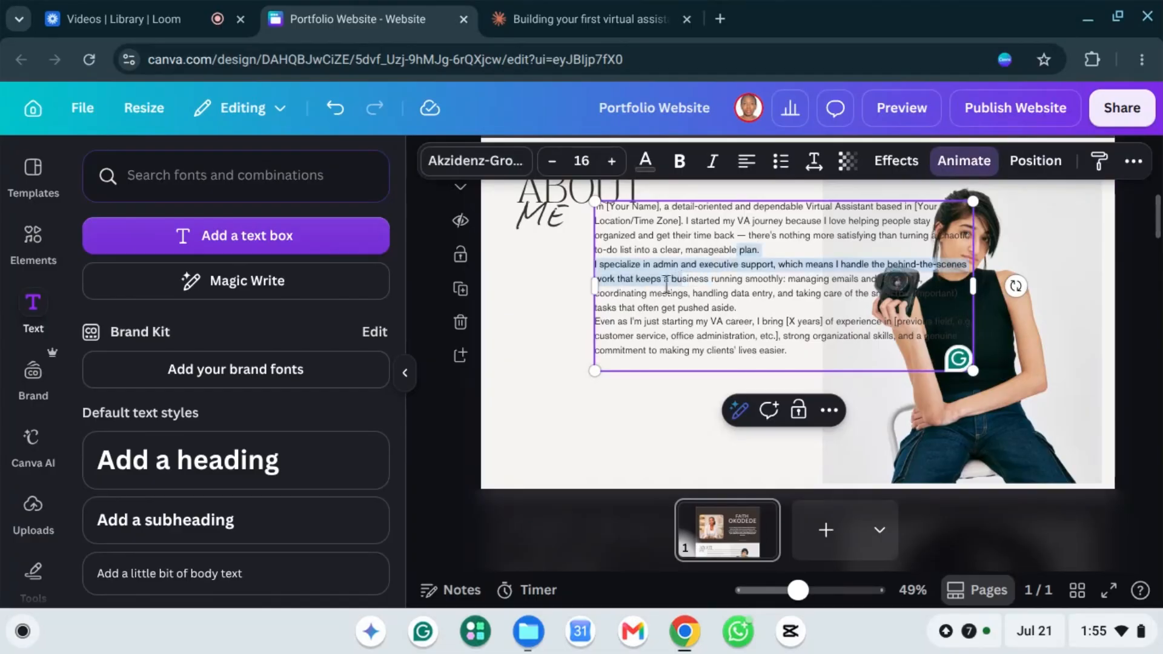
click(762, 309)
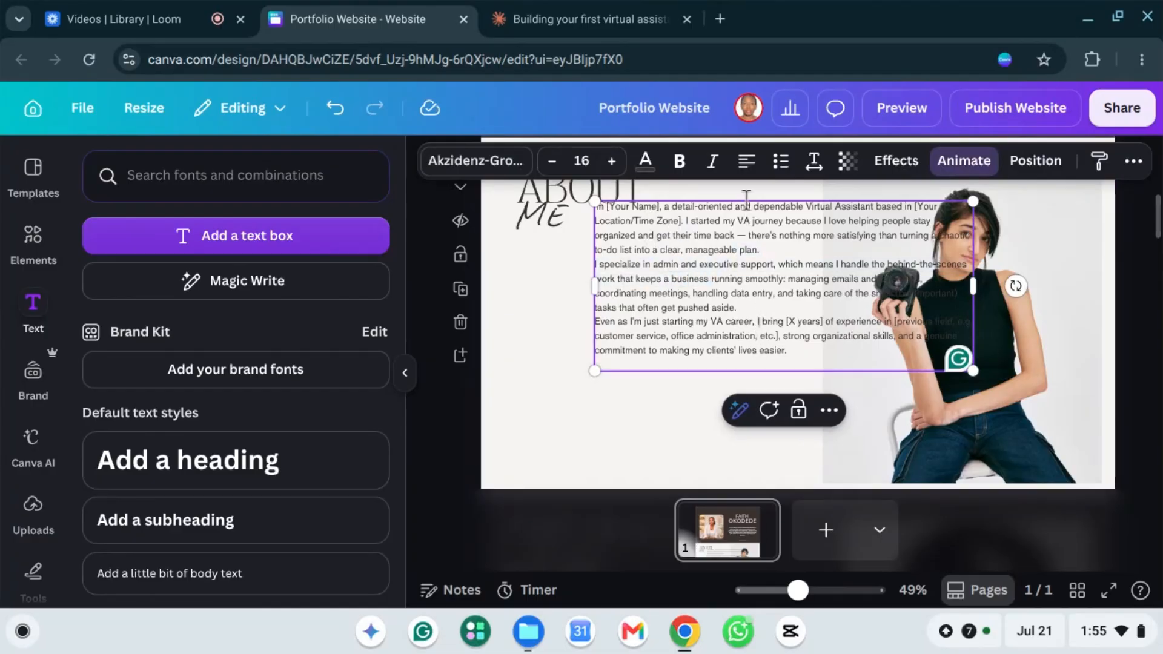
drag(746, 197, 651, 240)
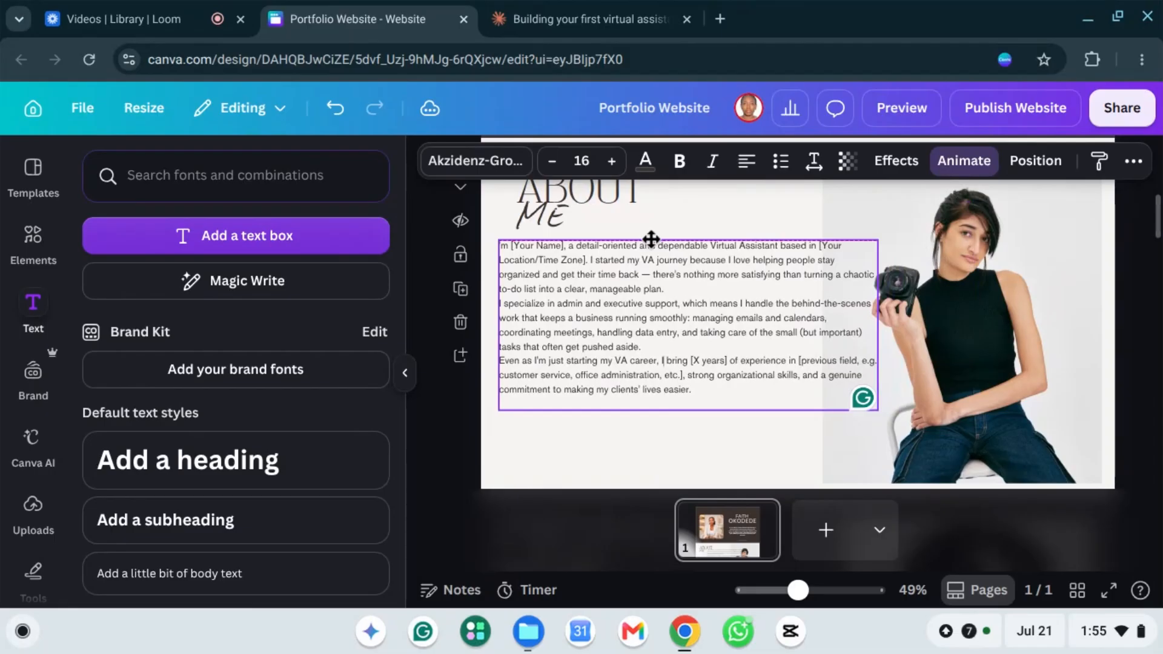
Step: Delete the photo on the right and enlarge the body text to size 18.9
click(1009, 320)
key(Delete)
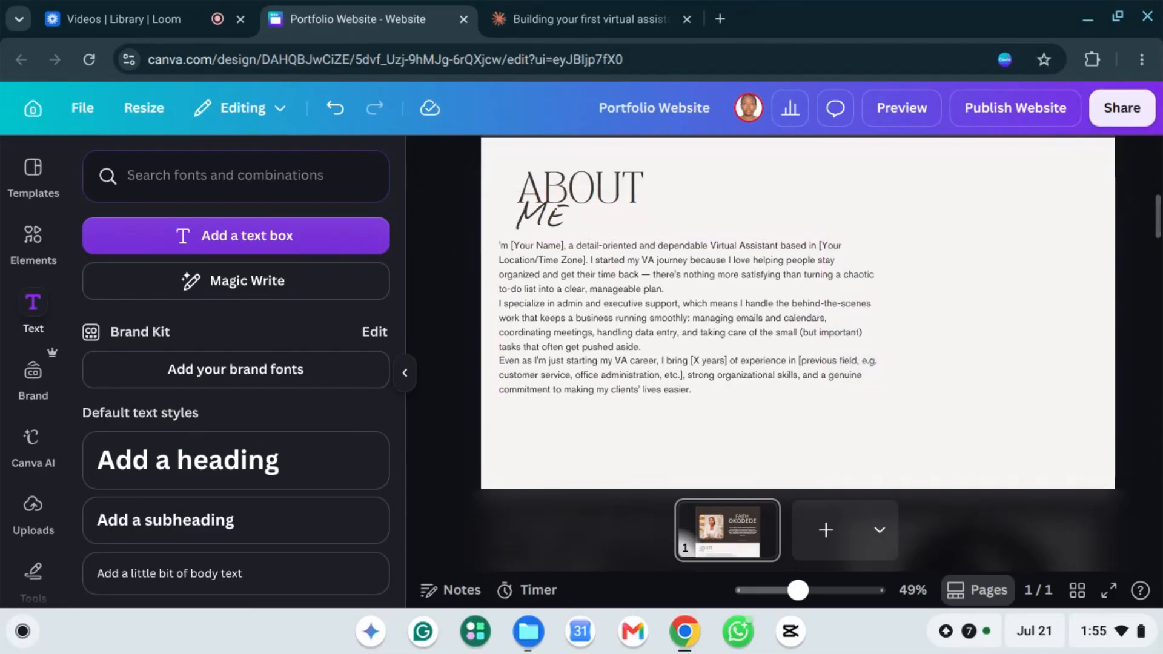
click(761, 279)
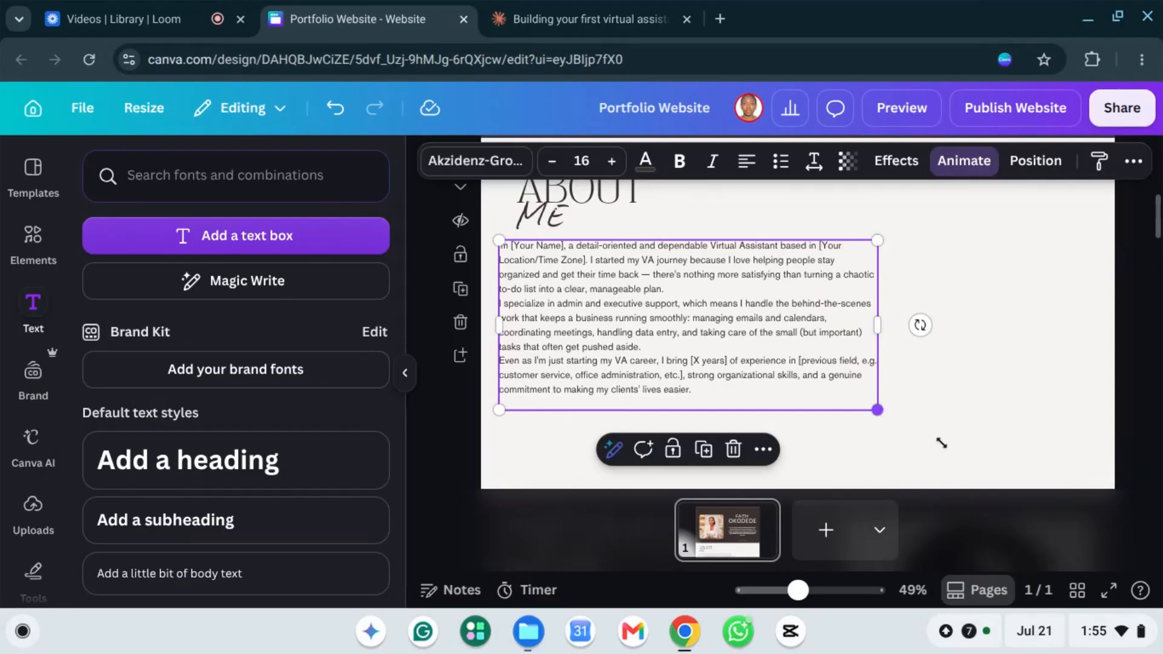
mouse_move(941, 443)
mouse_down()
mouse_move(968, 451)
mouse_move(945, 449)
mouse_up()
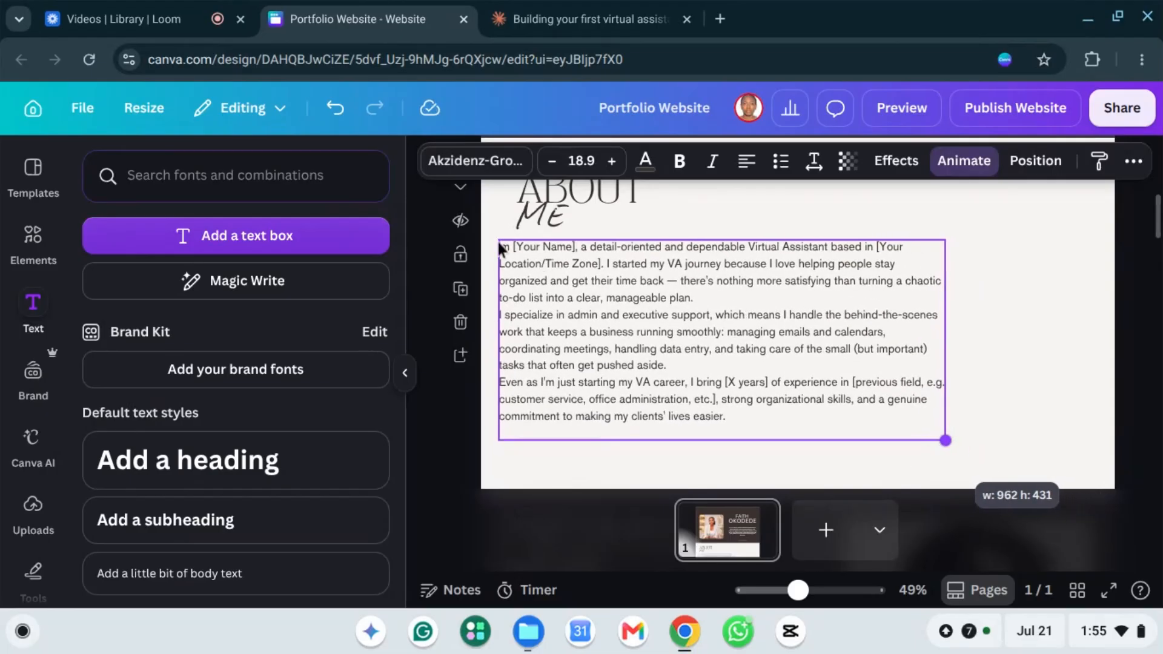
Step: Swap the opening '[Your Name]' placeholder for the owner's first name
triple_click(572, 247)
shift+click(568, 248)
click(573, 247)
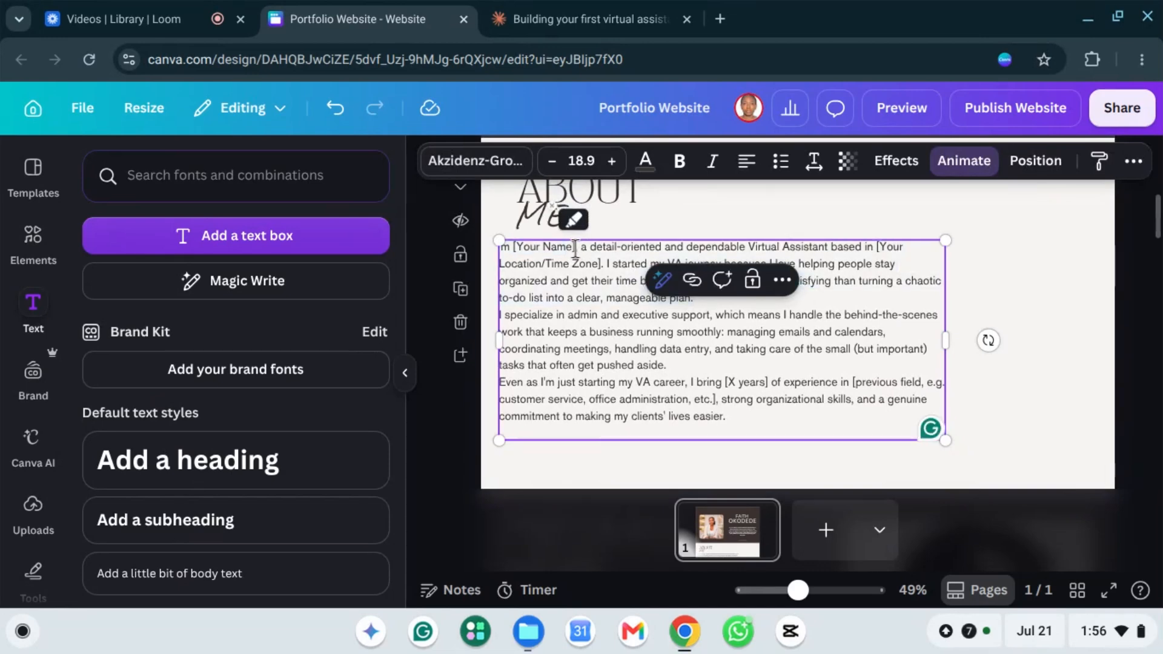
key(BackSpace)
key(BackSpace)
key(BackSpace)
key(BackSpace)
key(BackSpace)
key(BackSpace)
key(BackSpace)
key(BackSpace)
key(BackSpace)
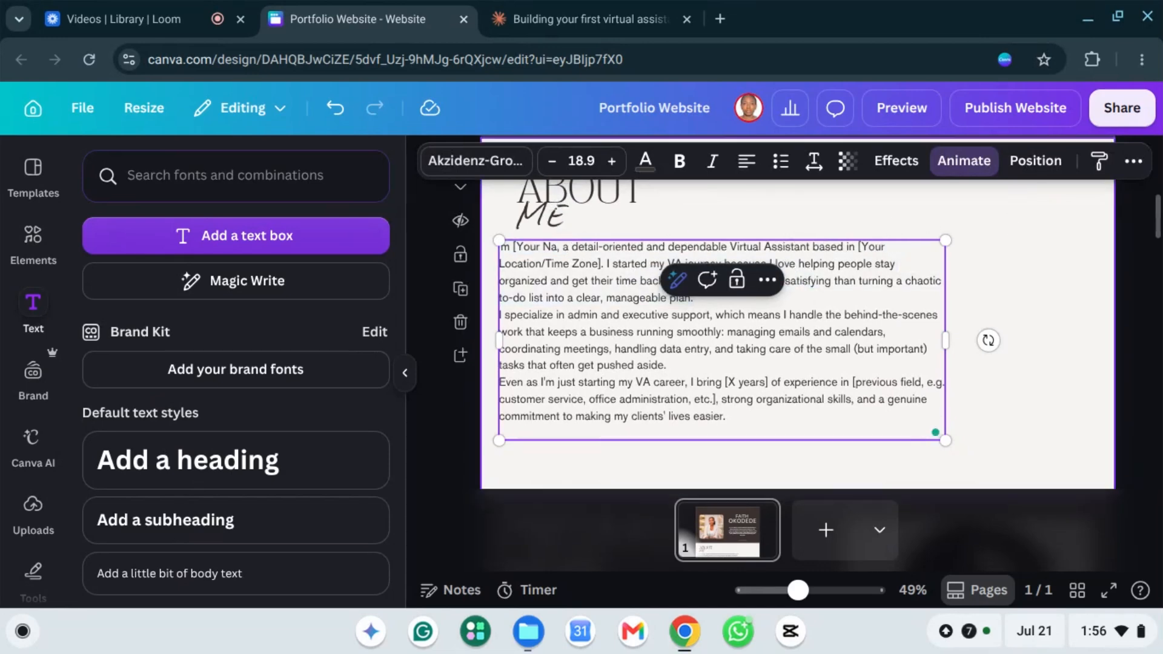
key(BackSpace)
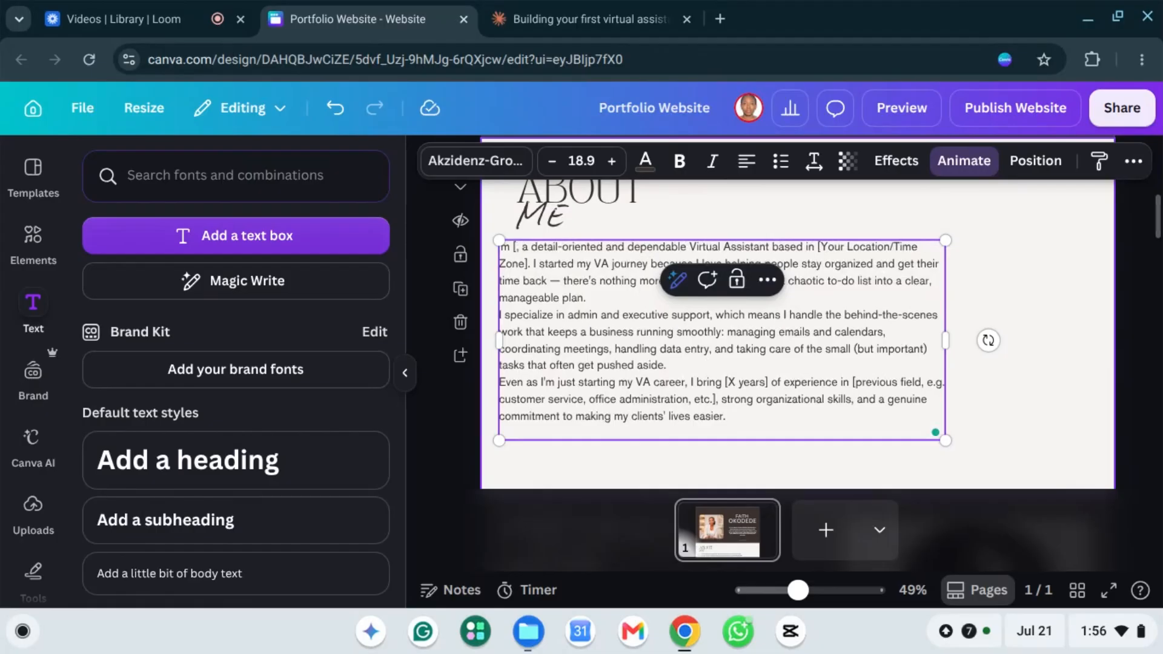
key(BackSpace)
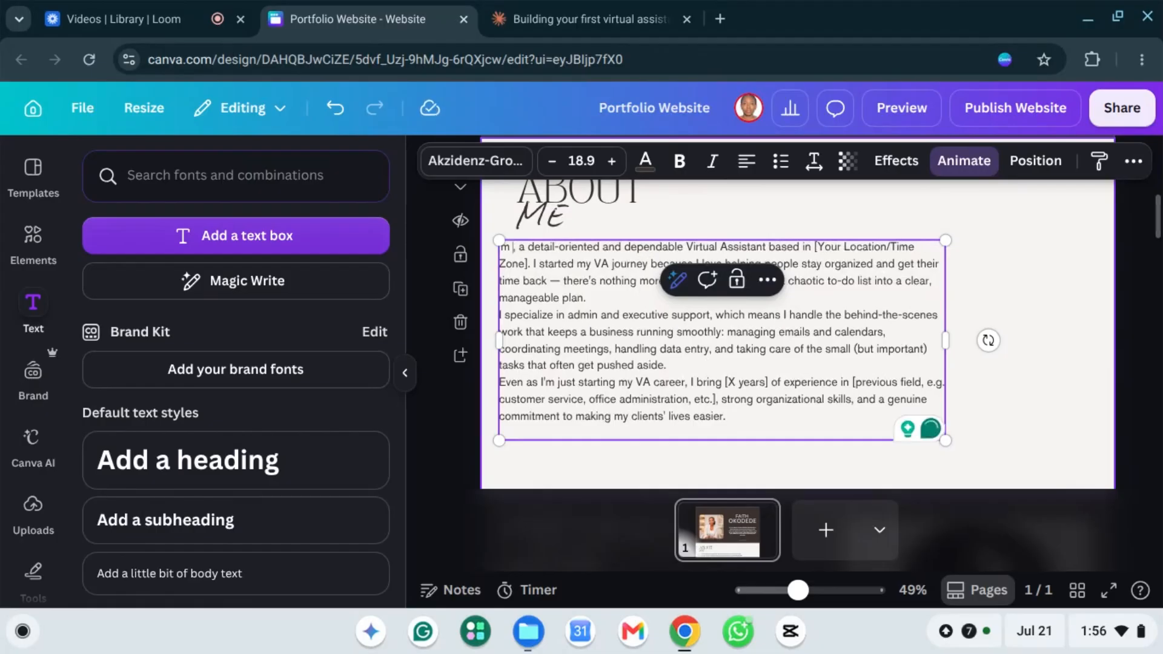
text(Faith)
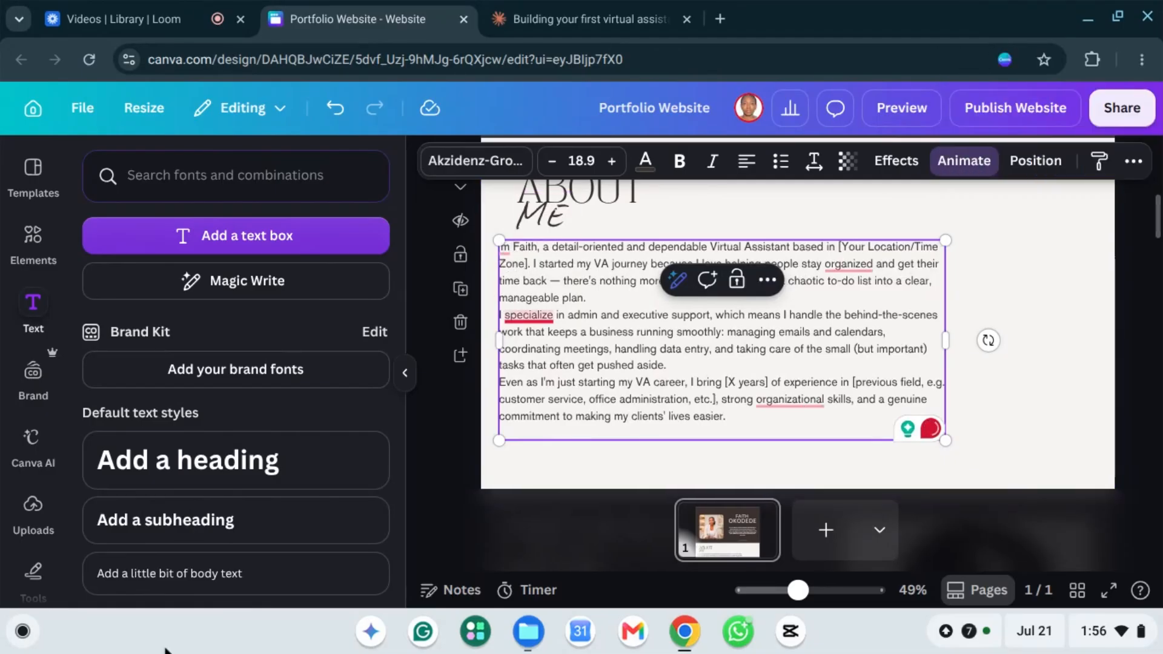
mouse_move(528, 313)
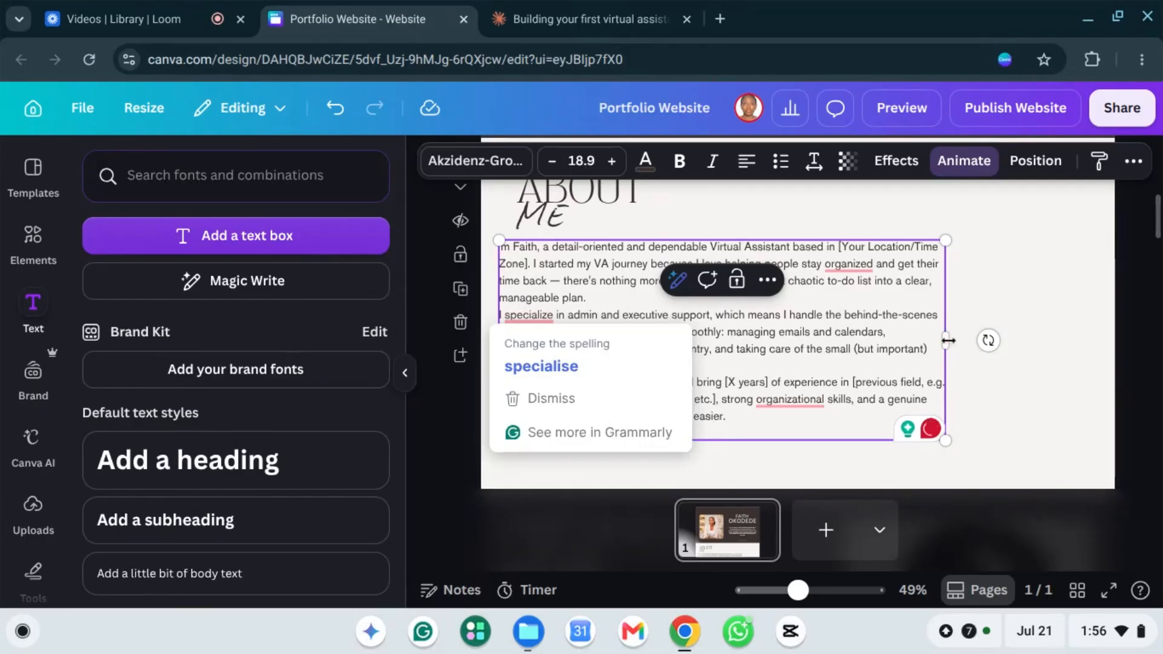
Step: Widen the paragraph box, move it up and scale its text down to 16.5
drag(1009, 341, 1096, 330)
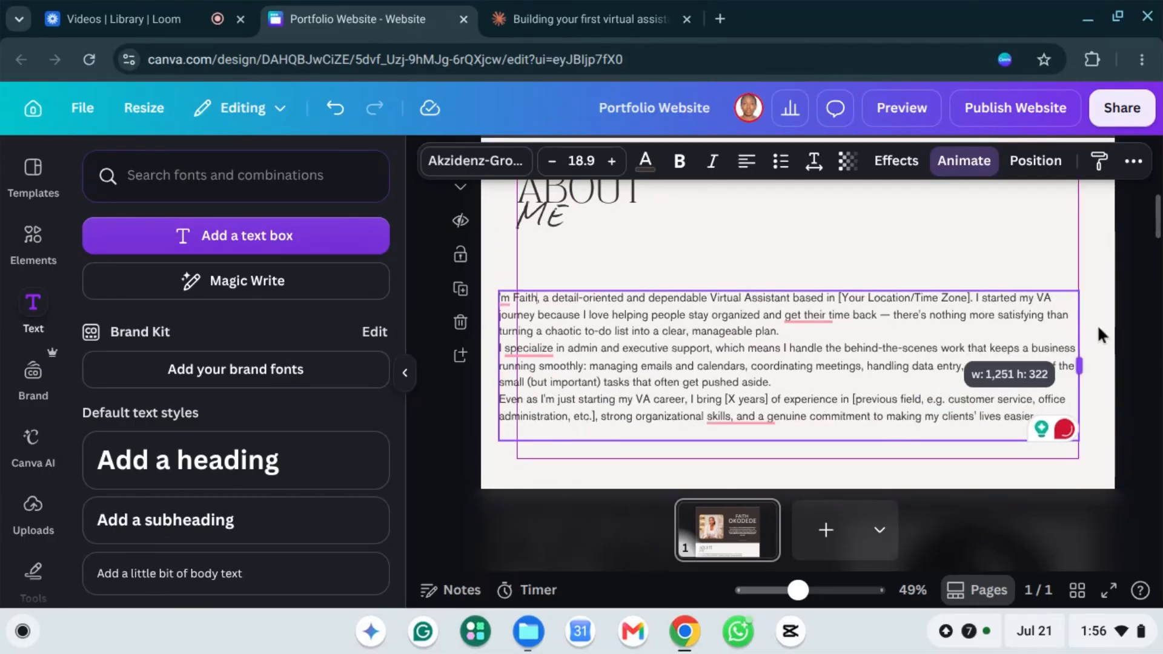
drag(782, 353, 822, 365)
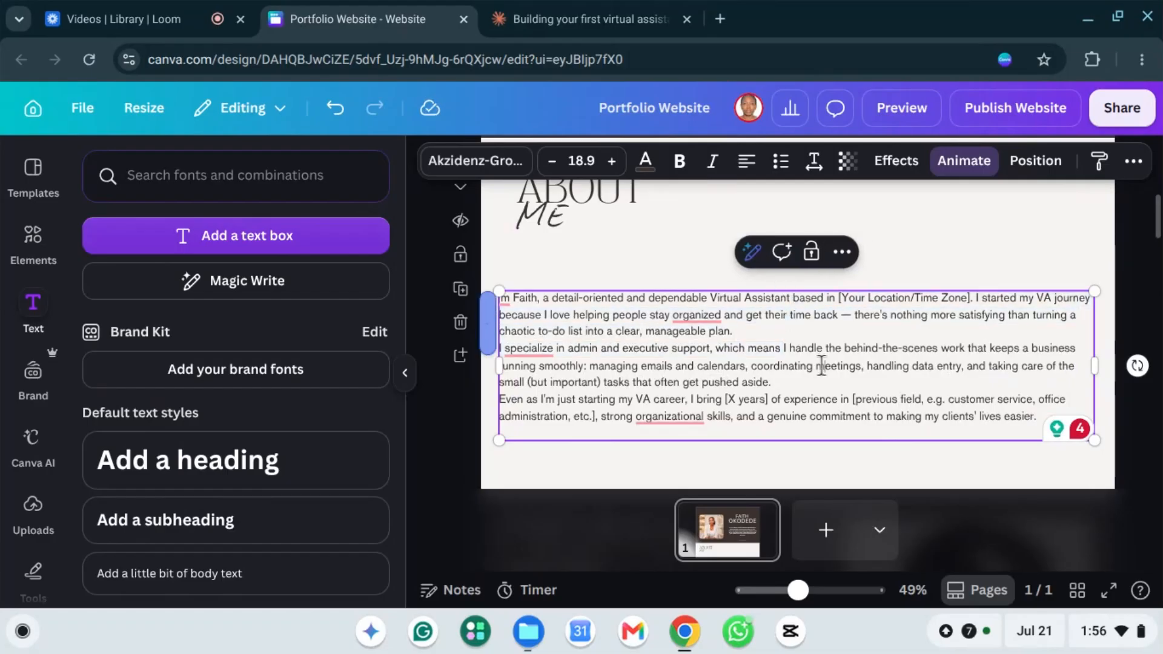
click(658, 276)
drag(746, 328, 756, 276)
drag(1032, 411, 1032, 411)
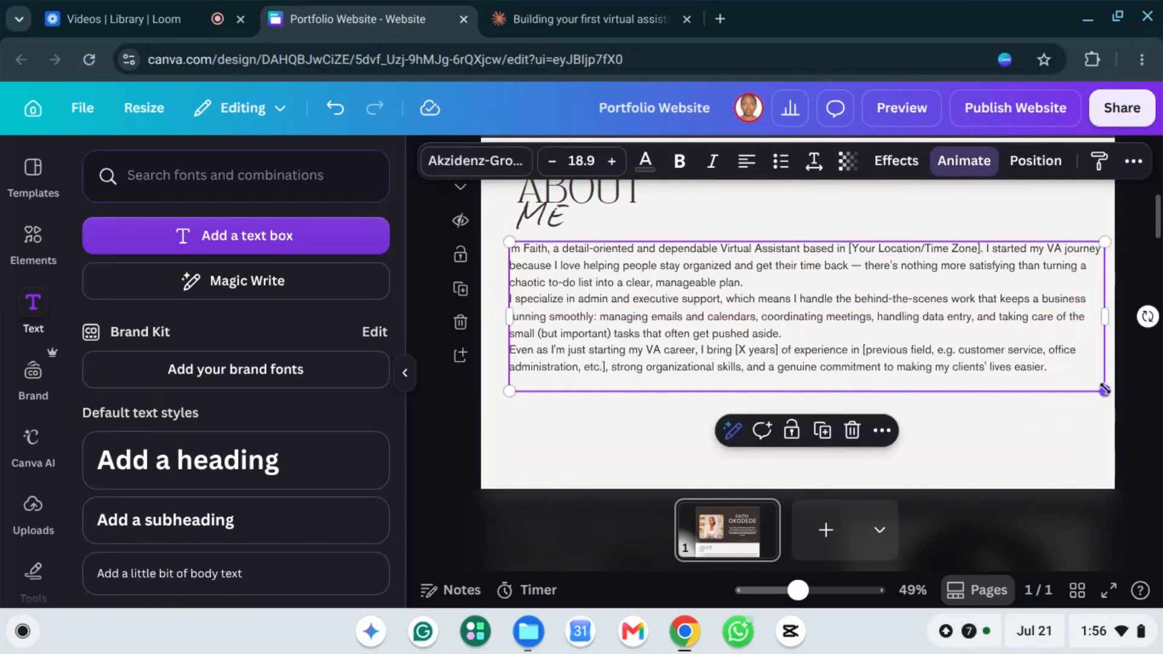
drag(1104, 388, 987, 361)
drag(730, 302, 761, 299)
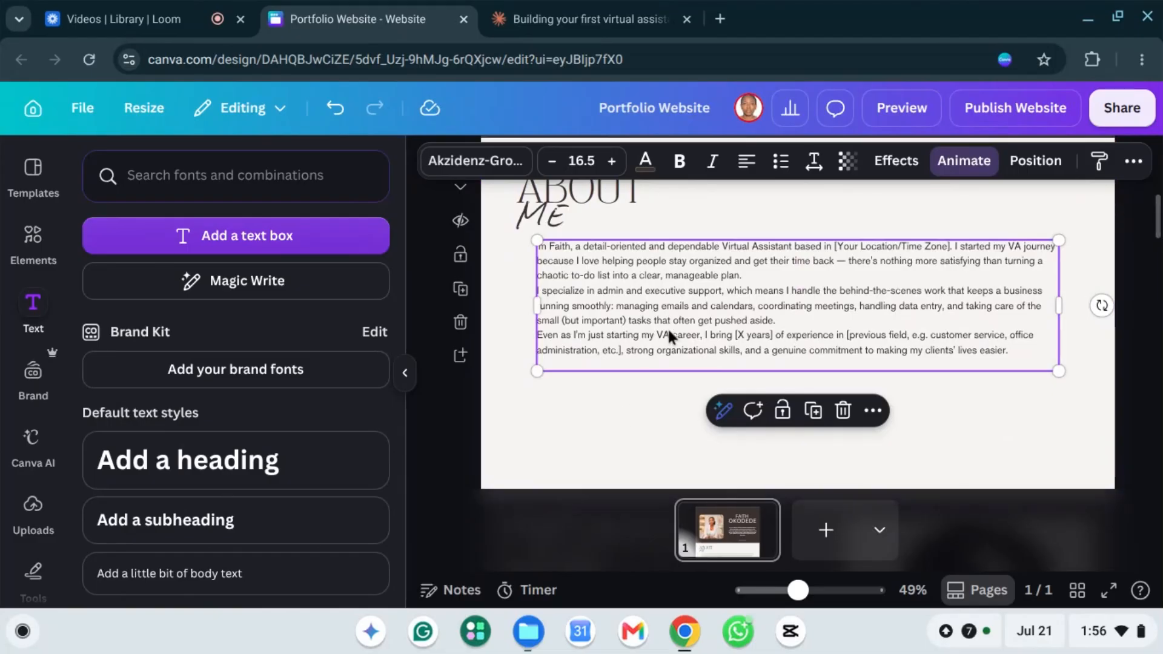
Step: Replace the dash after 'time back' with a comma
click(656, 289)
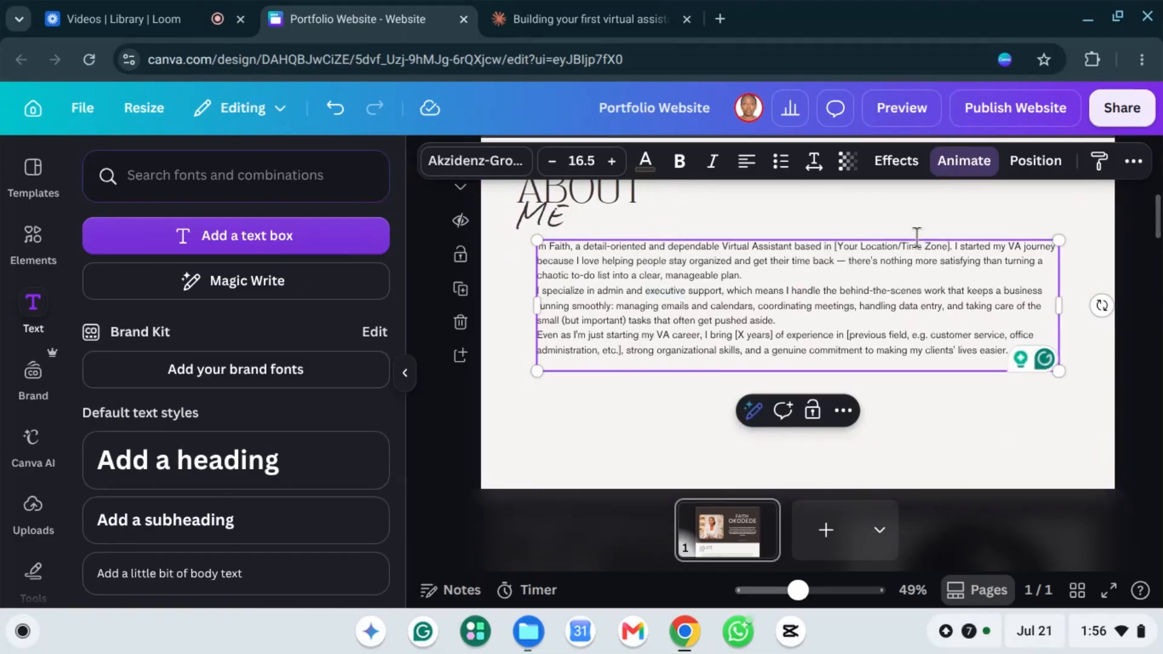
click(848, 261)
key(BackSpace)
key(BackSpace)
key(BackSpace)
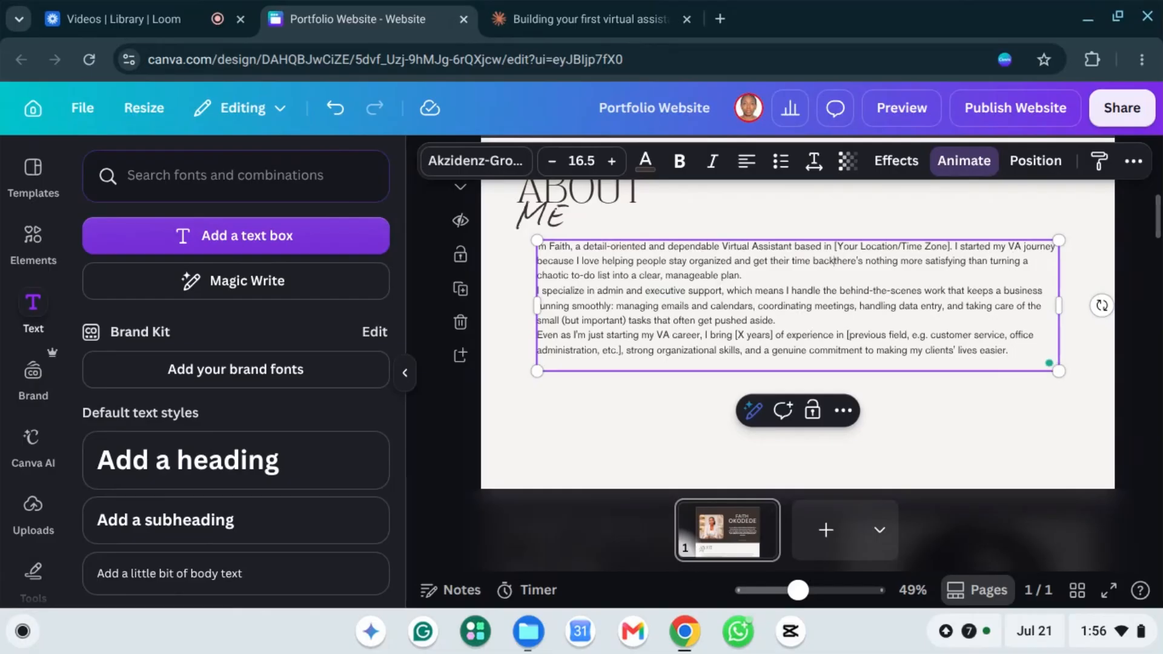
text(,)
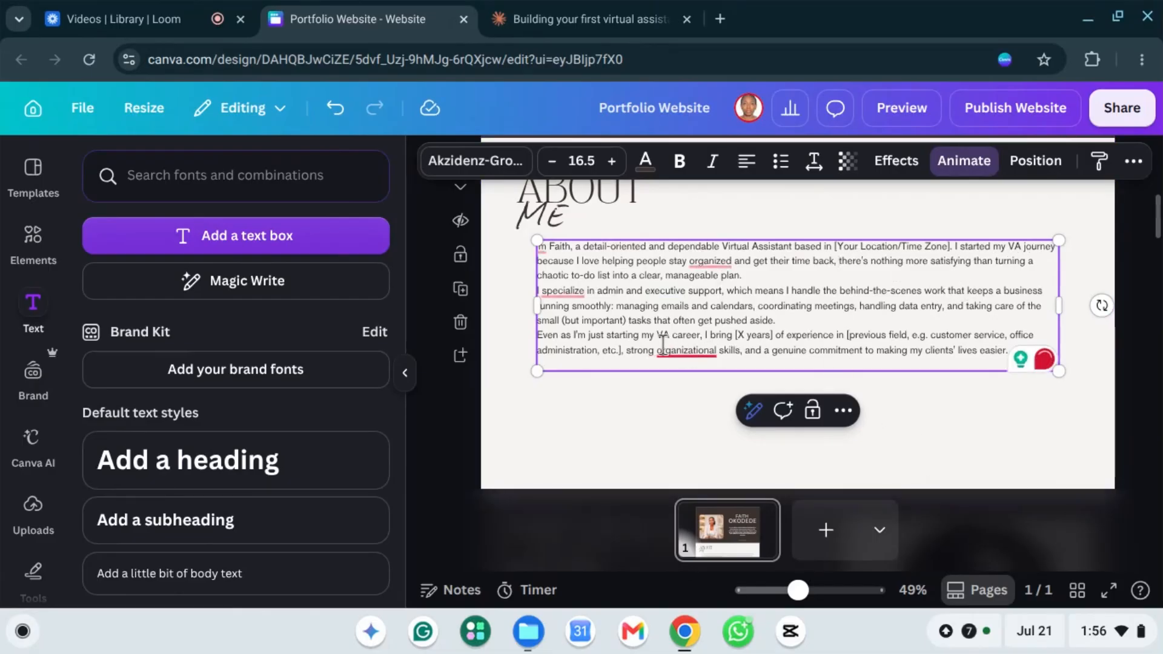
mouse_move(686, 350)
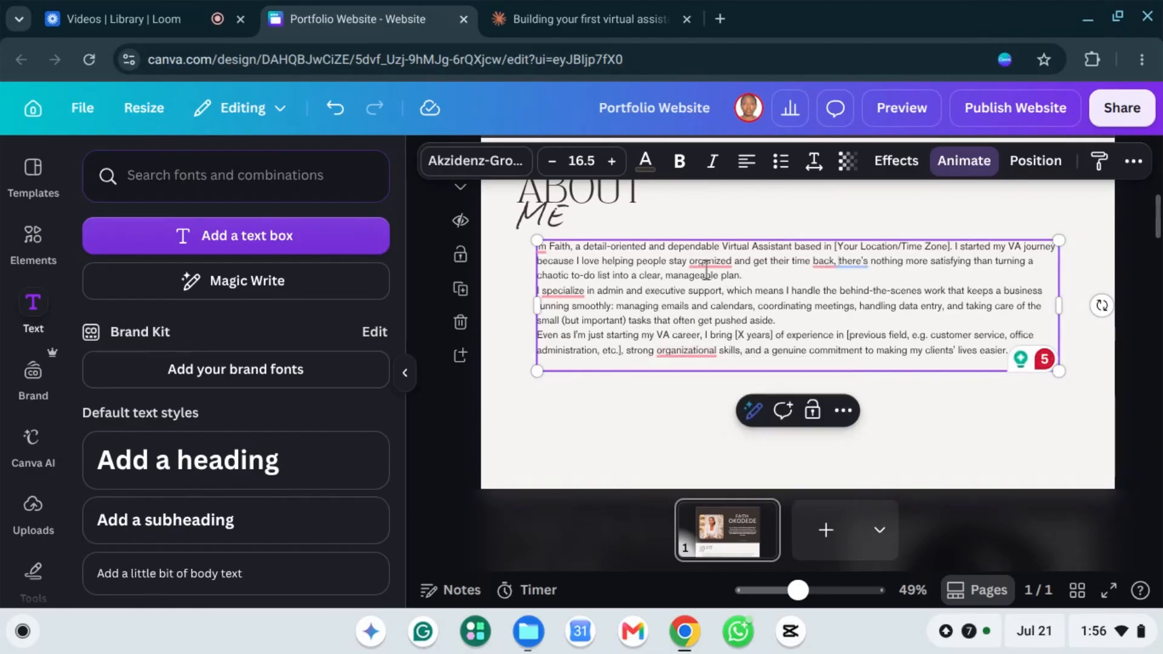
Step: Accept Grammarly's British spellings organised, specialise and organisational in the paragraph
mouse_move(707, 262)
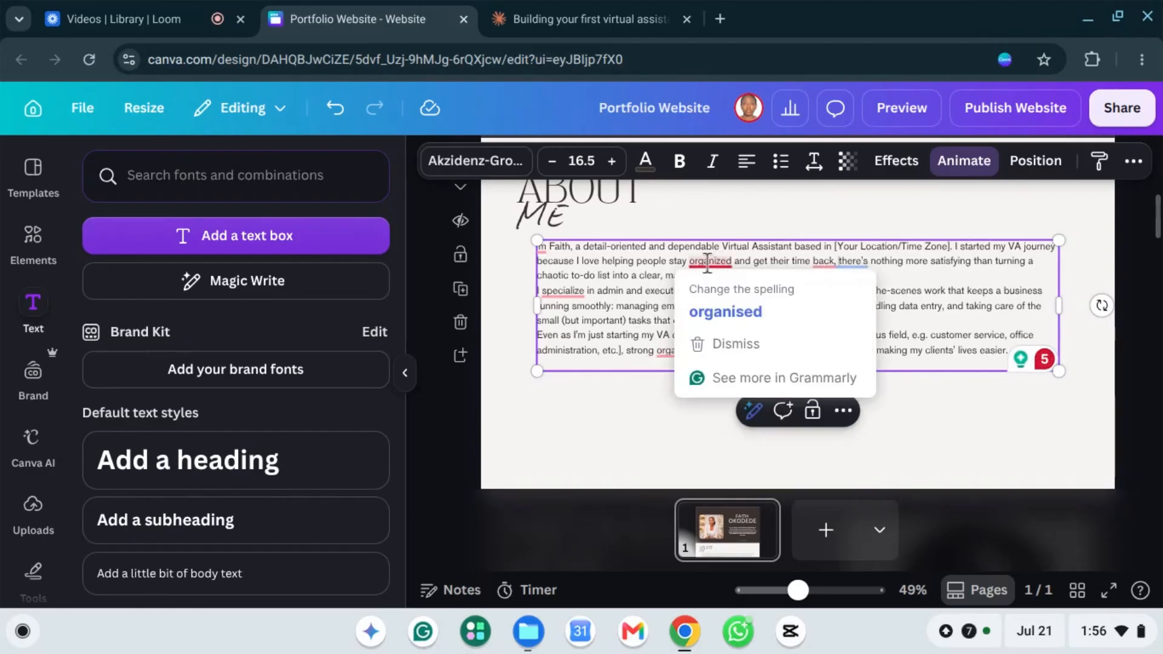
click(745, 310)
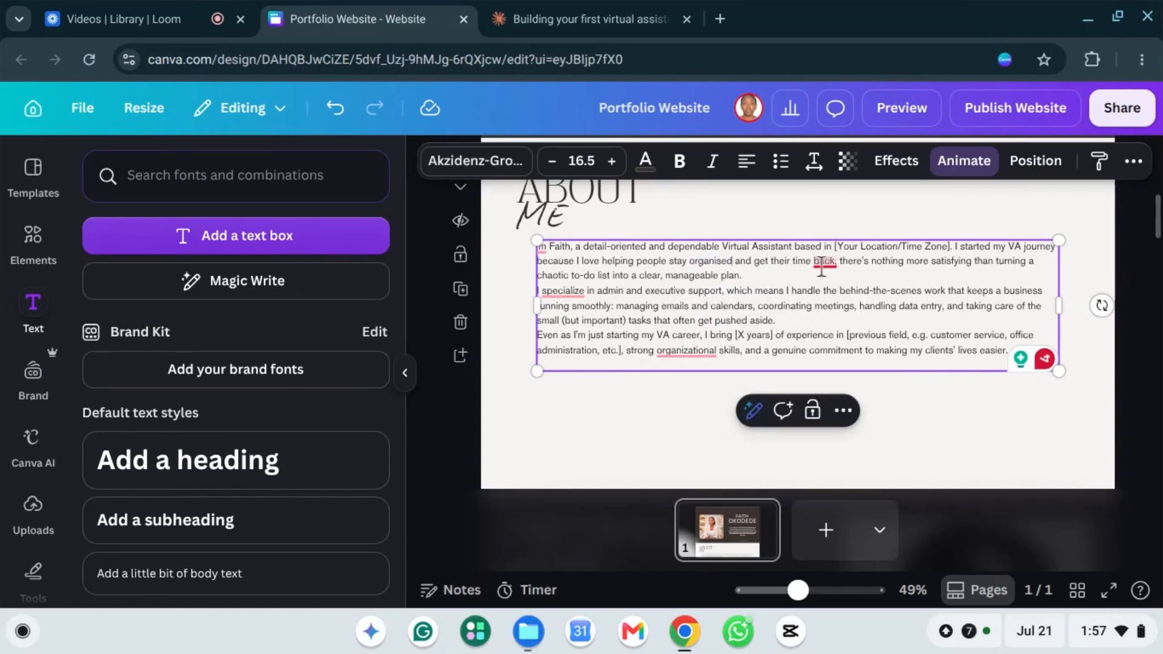
mouse_move(821, 266)
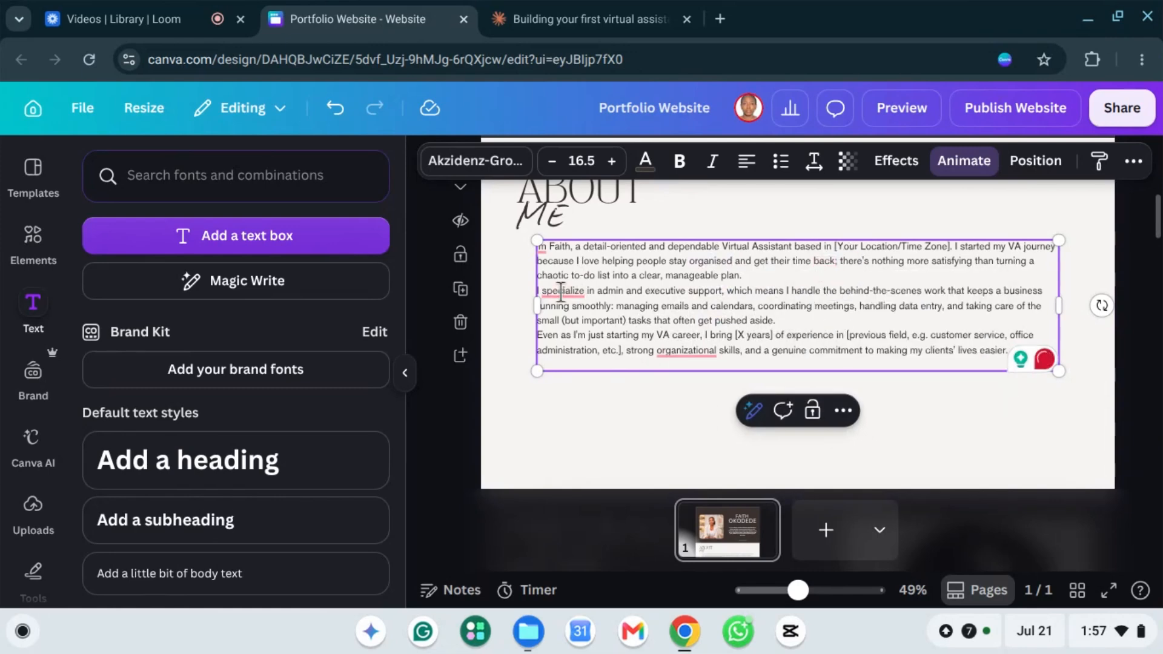
mouse_move(565, 290)
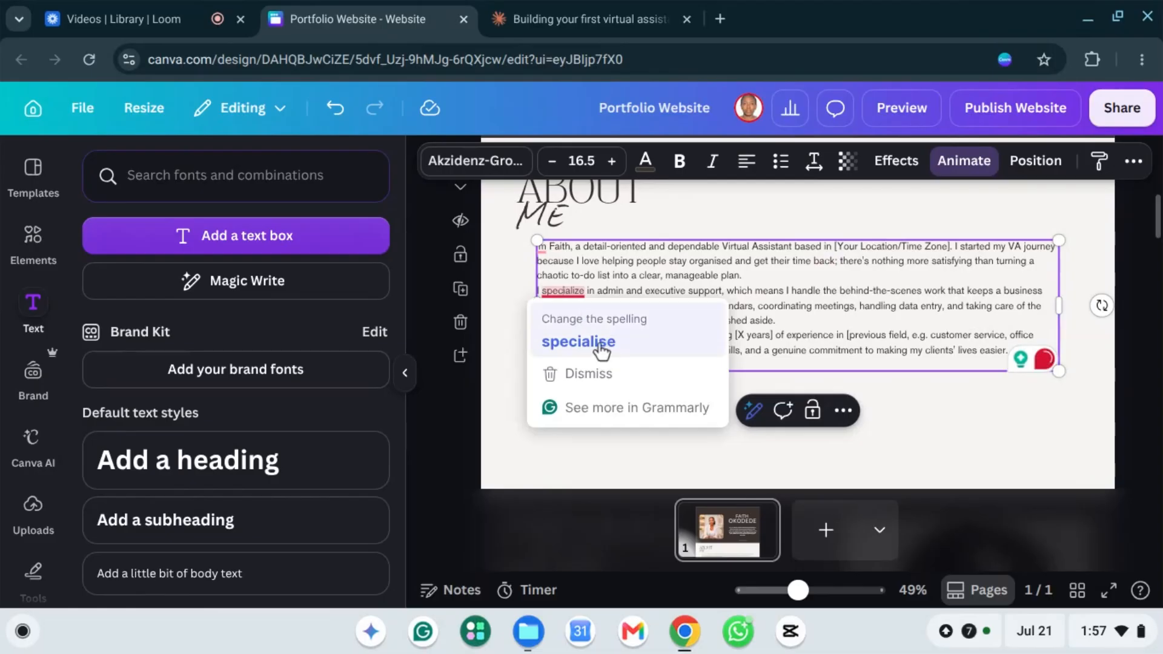
click(599, 341)
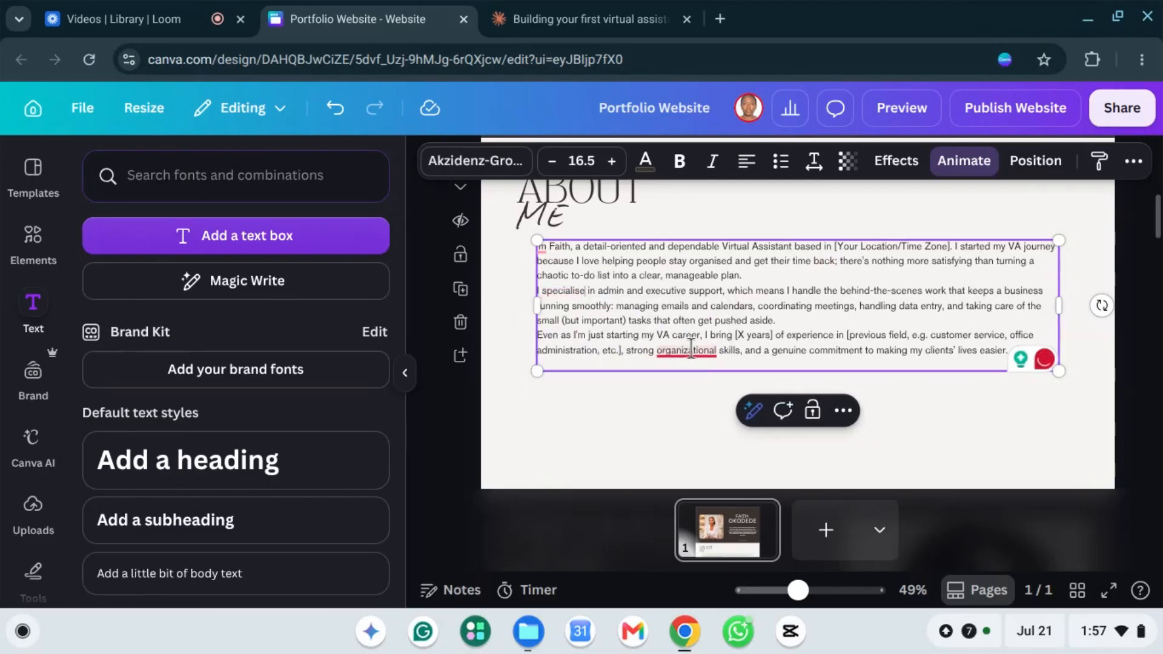
mouse_move(686, 353)
click(695, 398)
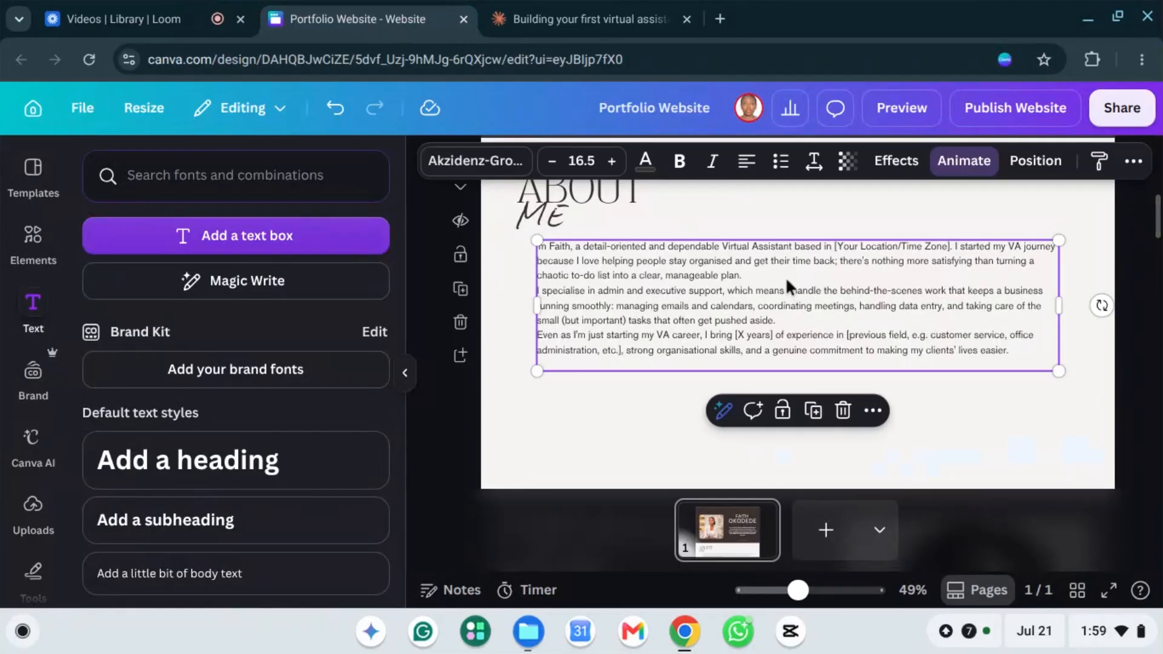
Step: Move the paragraph down and add an 'A Little About Me' subheading beside the ABOUT ME title
drag(786, 291, 785, 320)
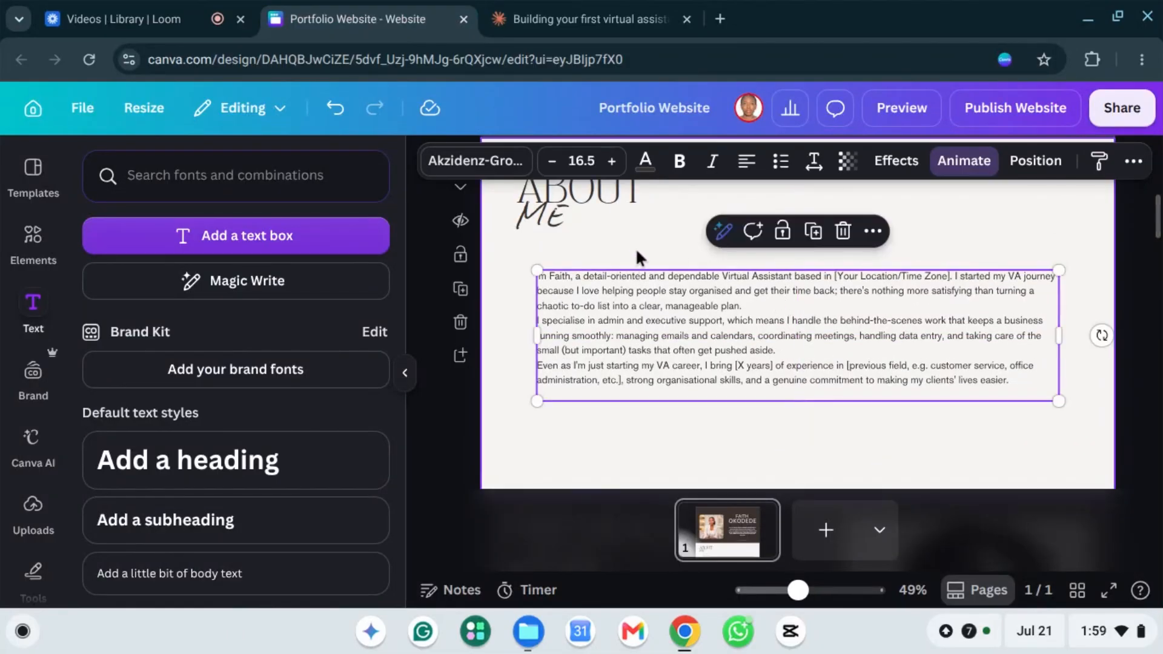
click(633, 241)
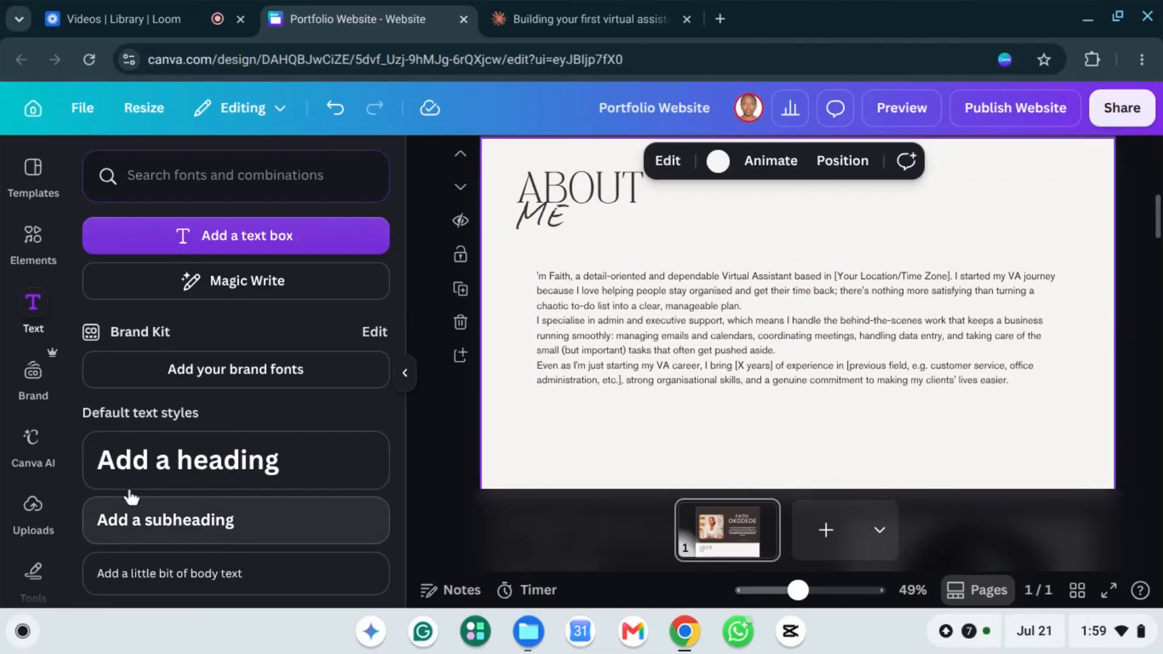
click(153, 529)
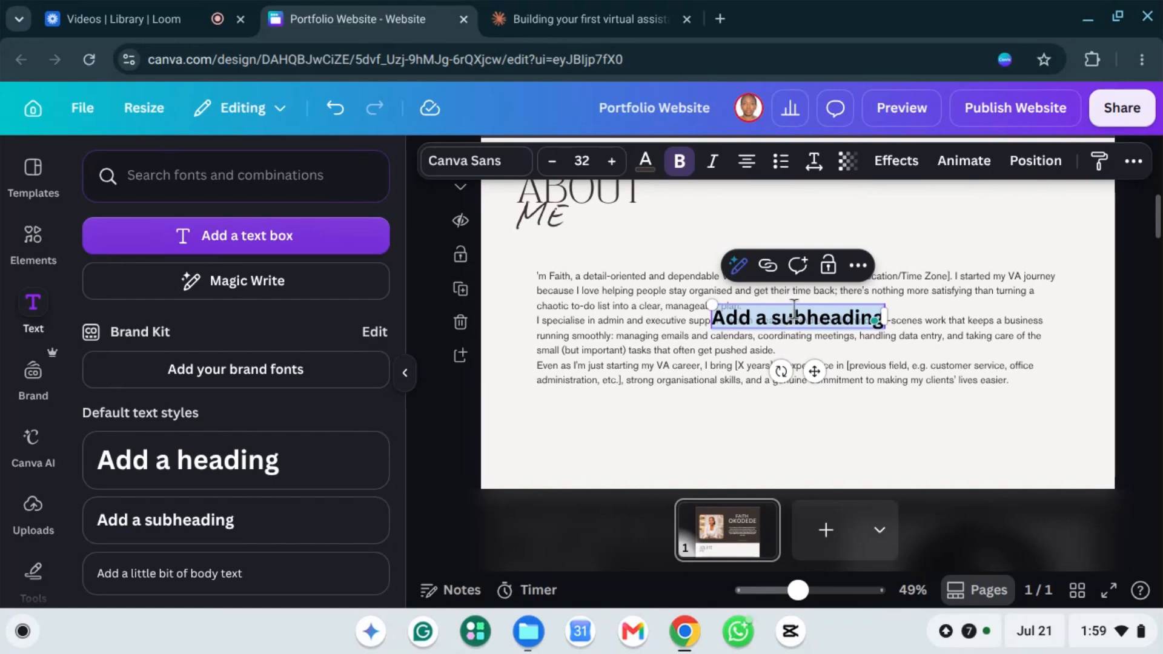
drag(789, 302, 777, 233)
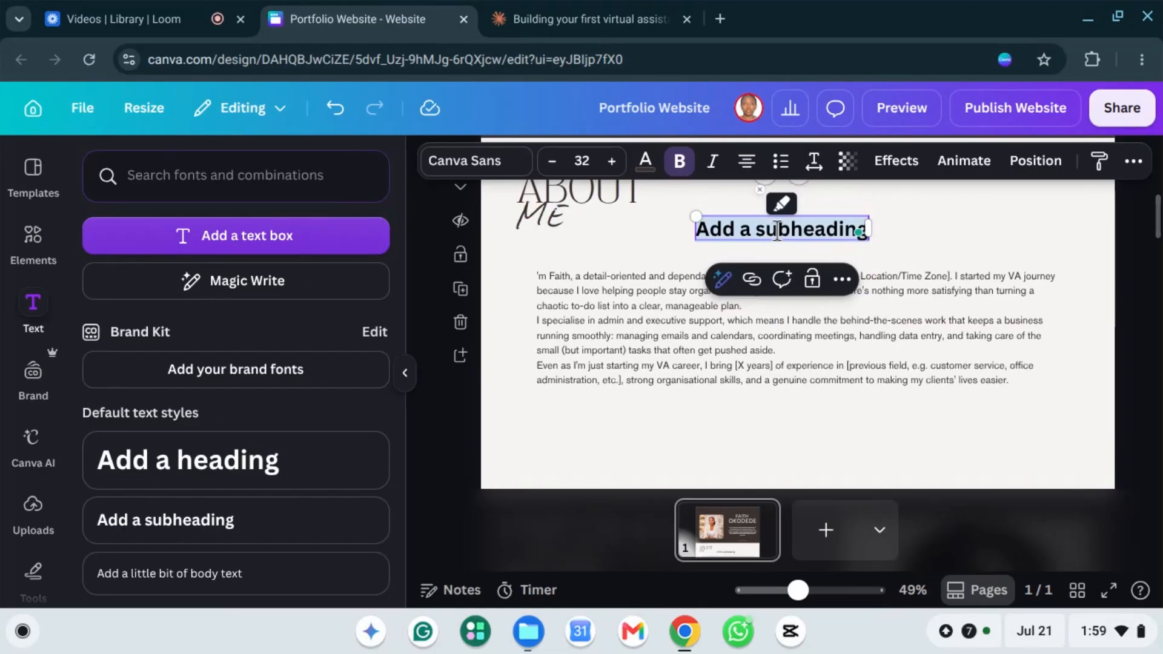
text(A Little About Me)
click(1046, 231)
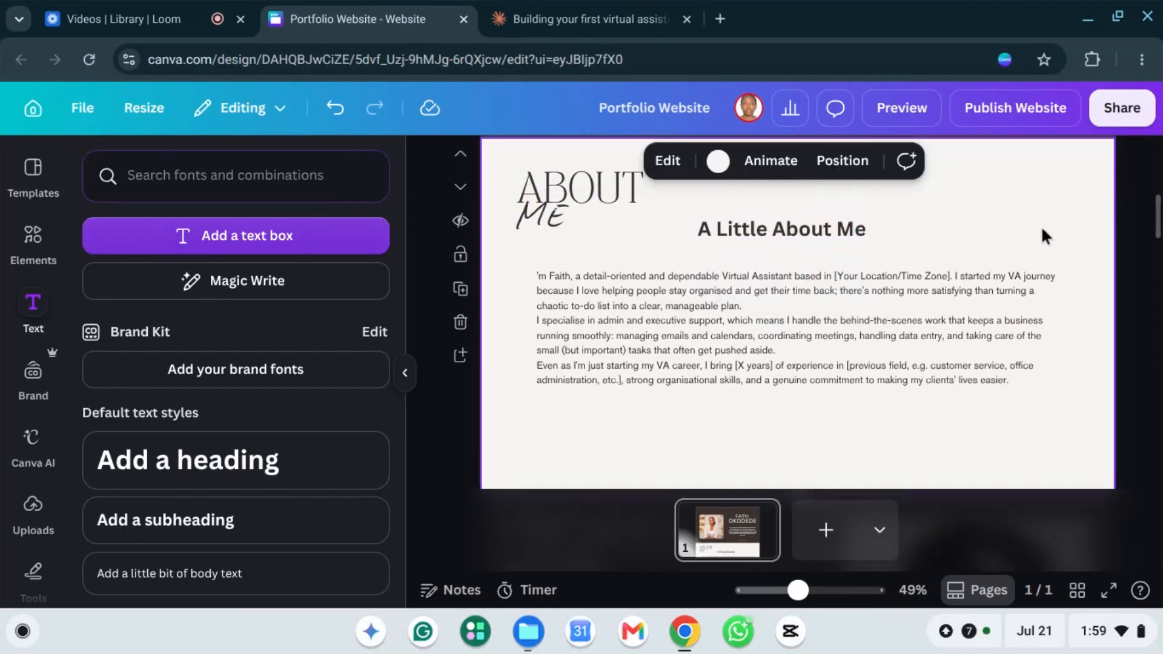
Step: Nudge the About Me paragraph slightly upward
scroll(1049, 246, up, 2)
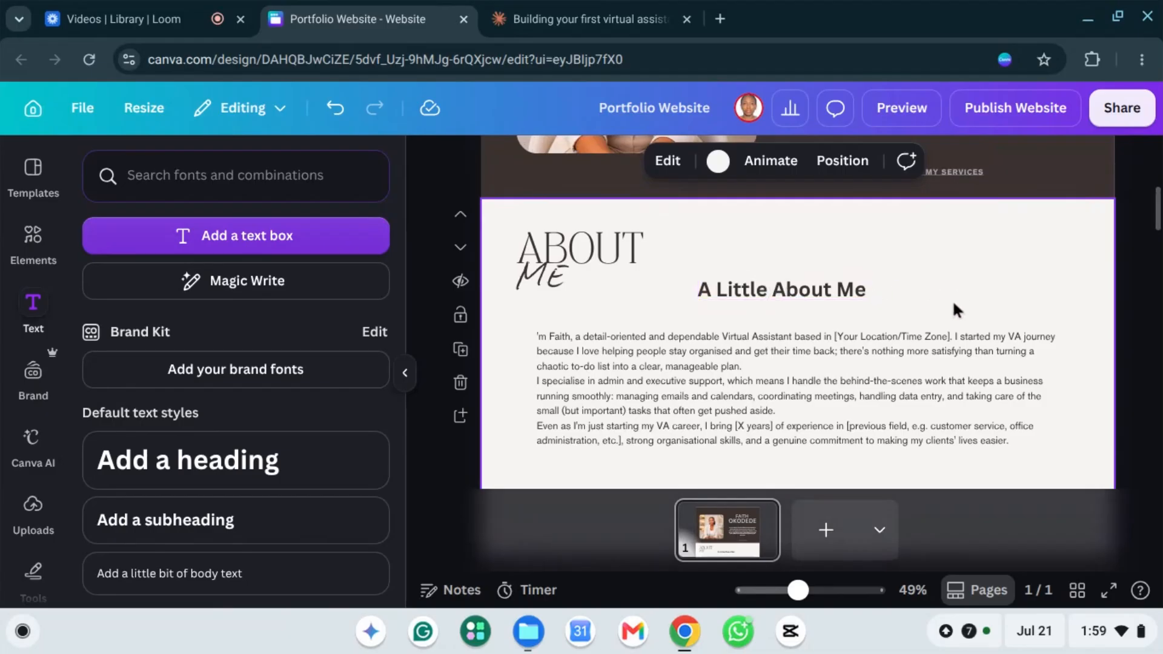
scroll(814, 285, down, 1)
scroll(814, 285, down, 4)
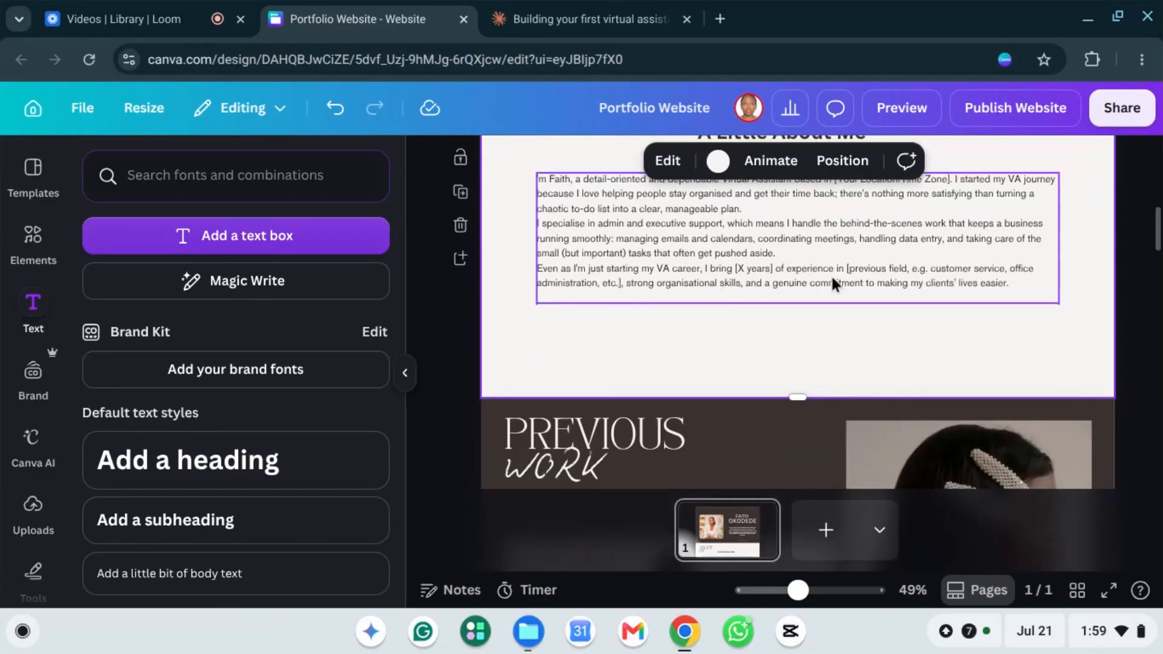
scroll(923, 321, up, 3)
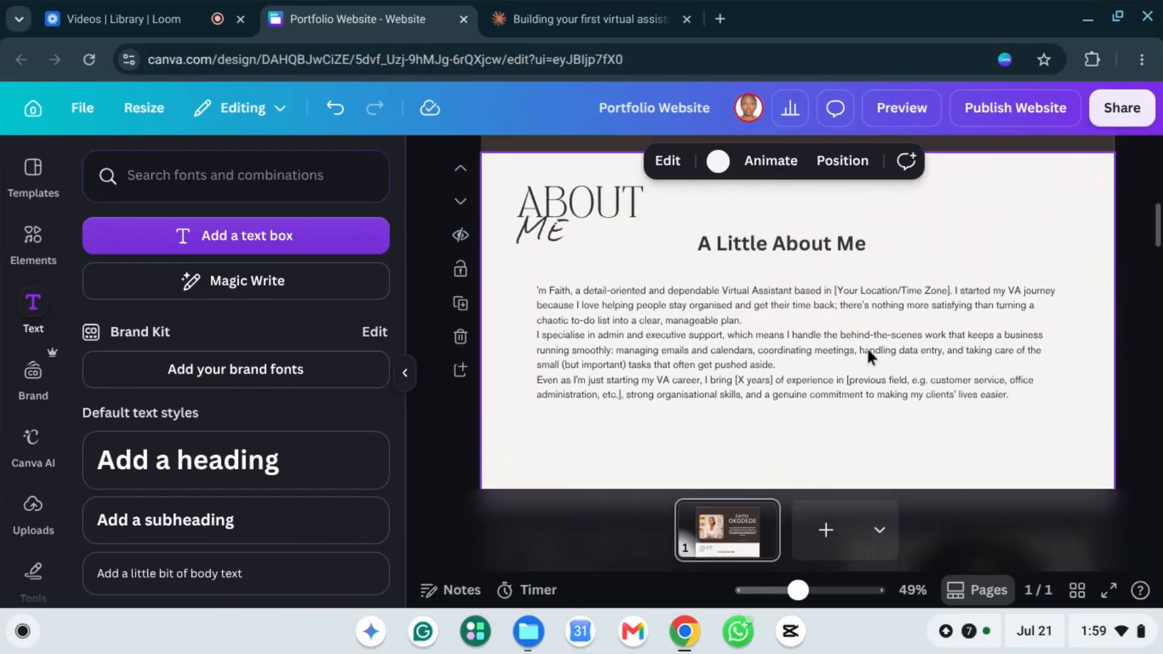
click(853, 322)
mouse_move(856, 321)
mouse_down()
mouse_move(855, 298)
mouse_move(858, 314)
mouse_up()
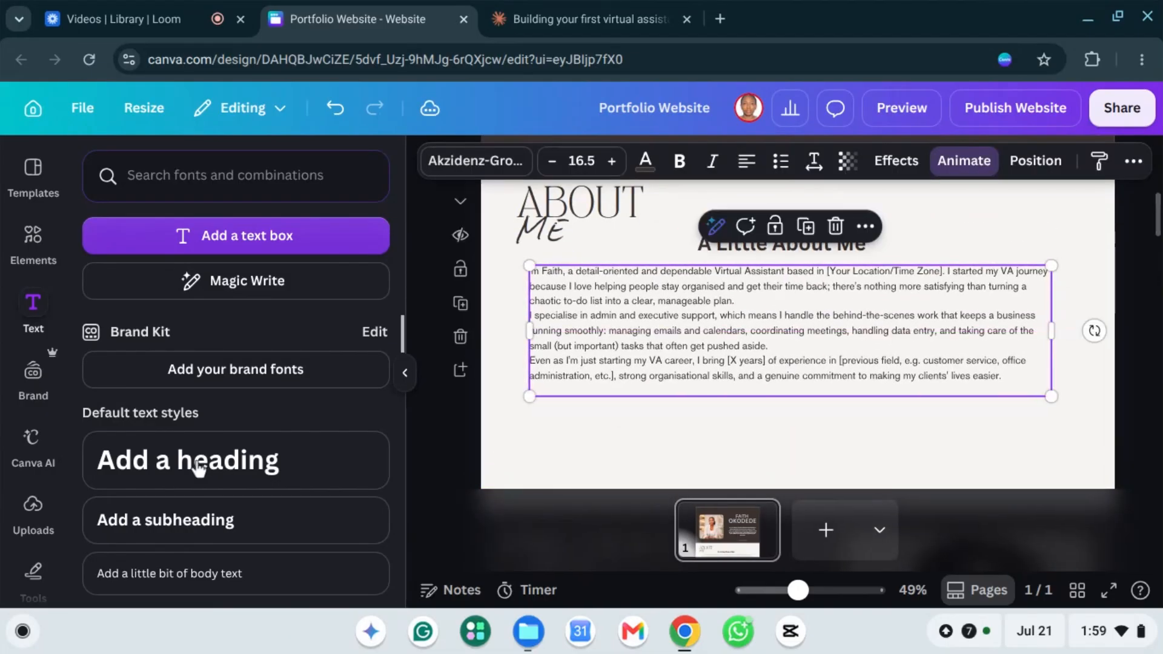
Step: Add a placeholder subheading below the paragraph, then go to the Claude chat
scroll(437, 434, down, 2)
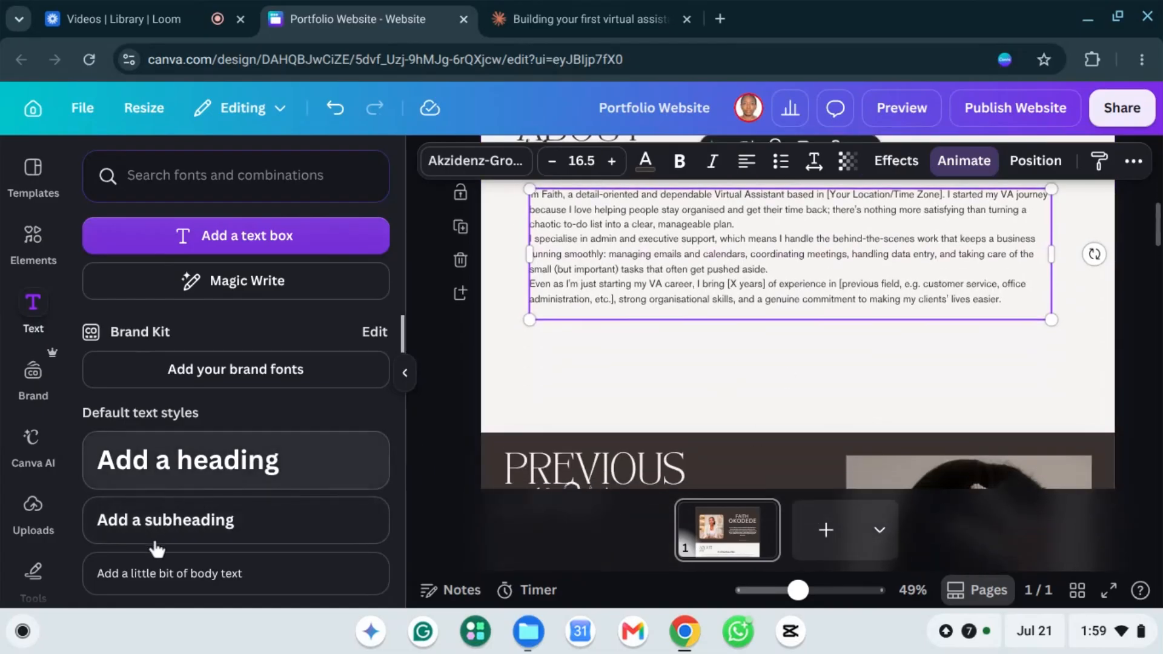
click(174, 531)
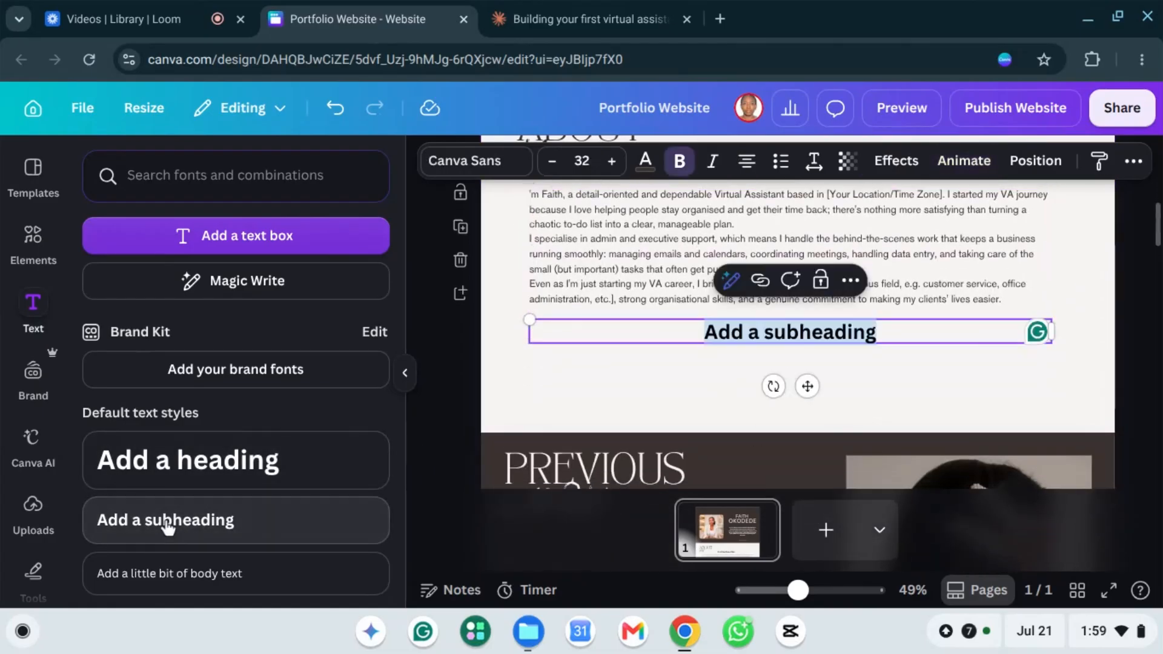
click(954, 377)
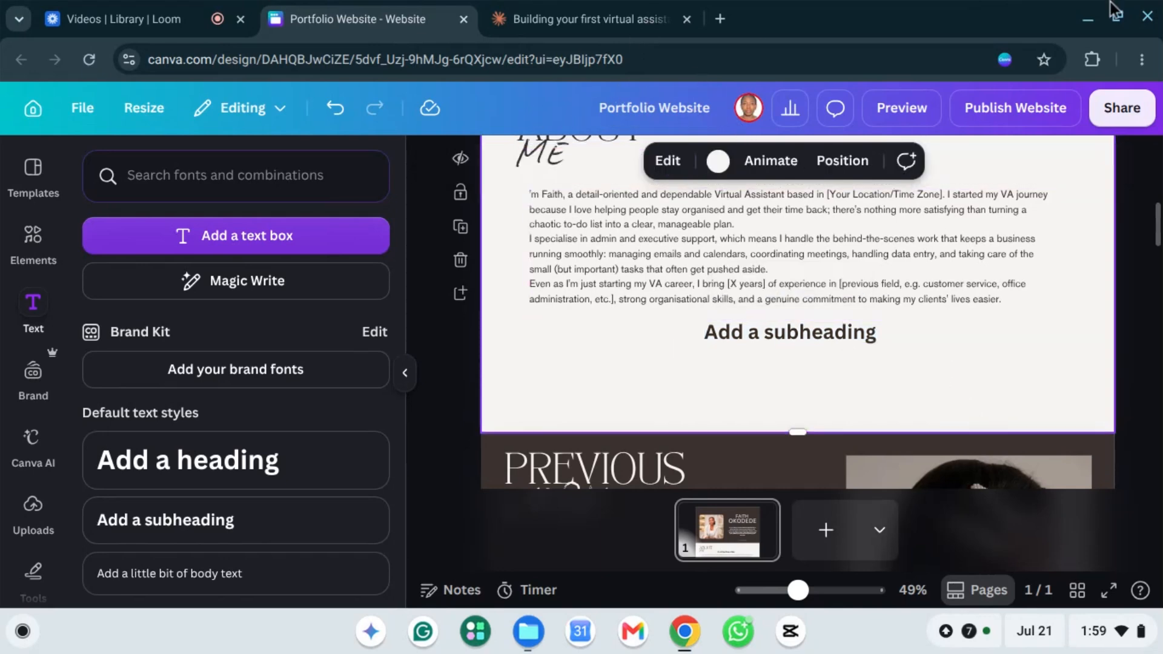
click(562, 19)
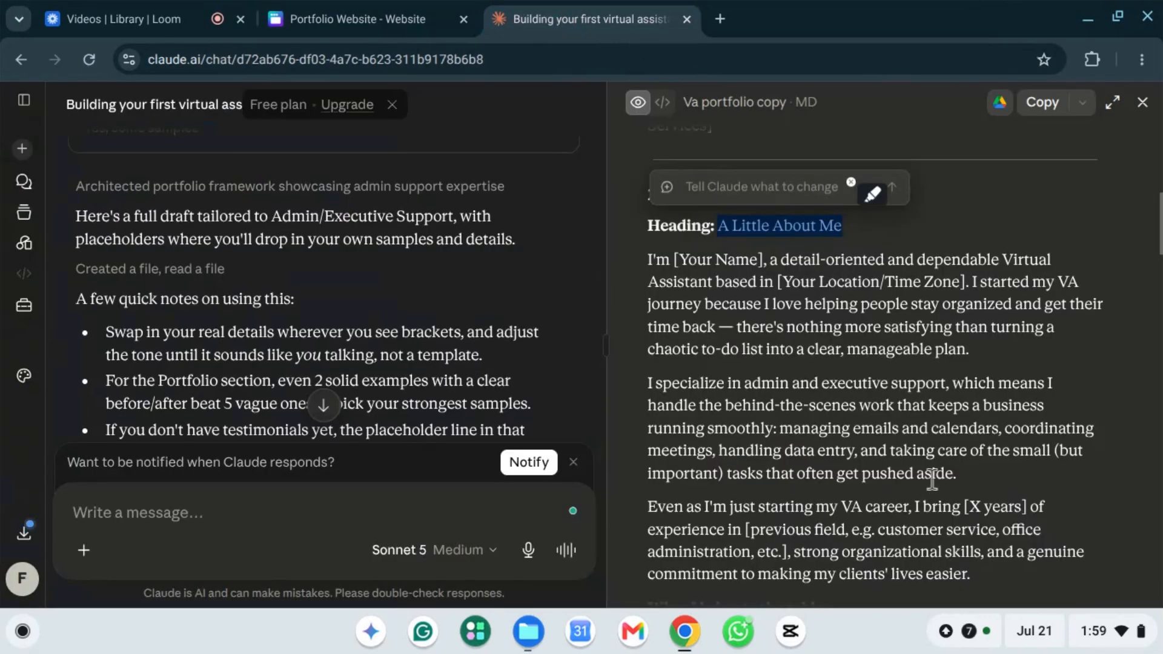
Step: Select the 'What I bring to the table:' heading above the bullet list in Claude's draft
scroll(830, 464, down, 5)
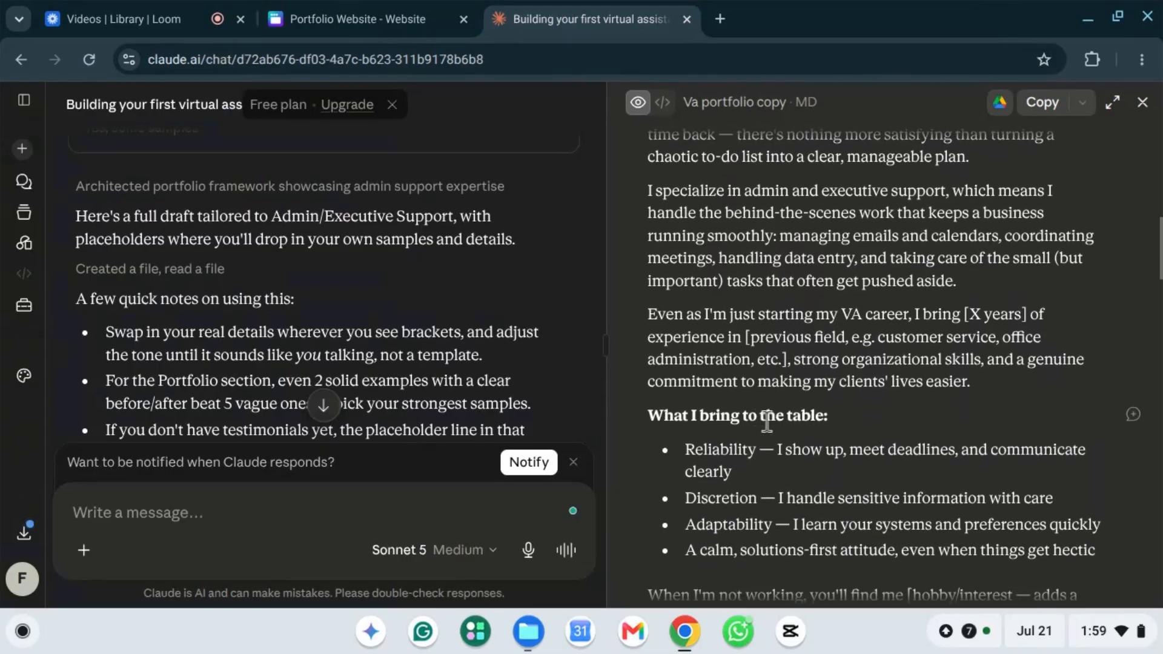
scroll(765, 422, down, 1)
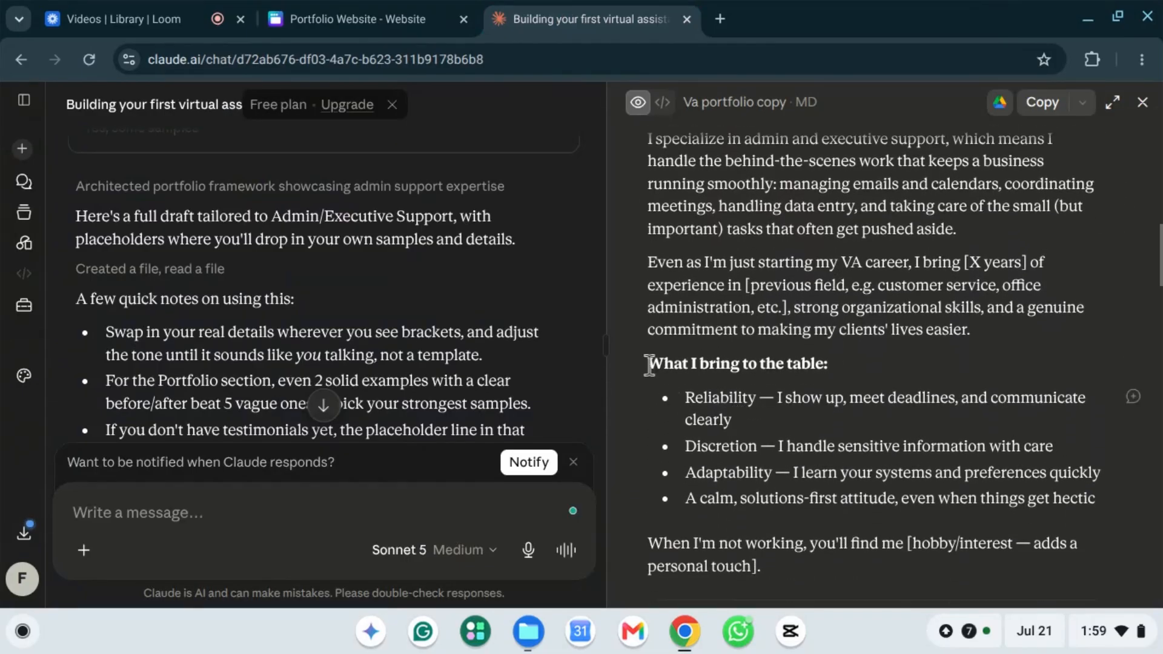
drag(648, 363, 859, 378)
key(ctrl+c)
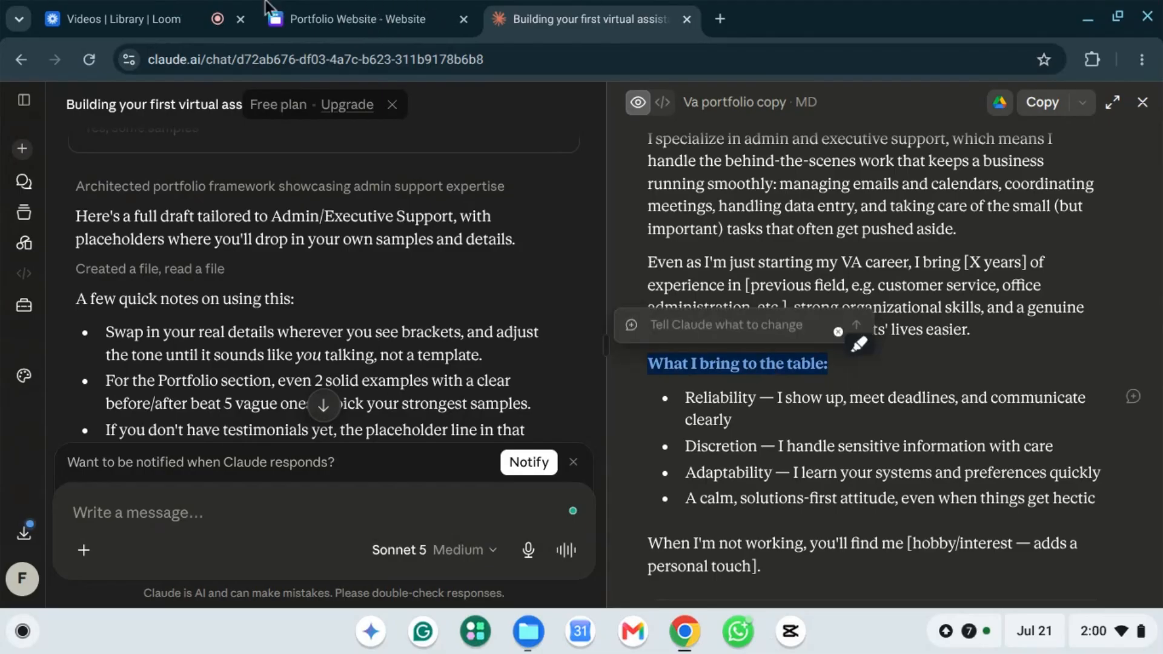
Step: Replace the 'Add a subheading' placeholder with the bold size-32 heading 'What I bring to the table:'
click(384, 18)
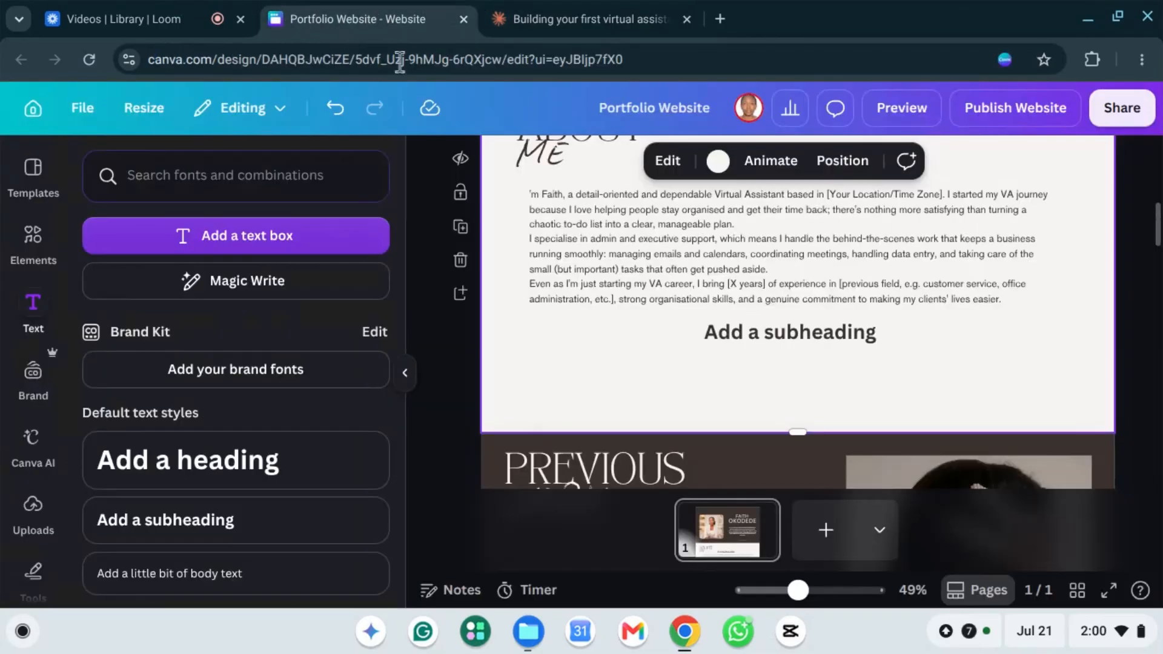
click(772, 336)
click(772, 336)
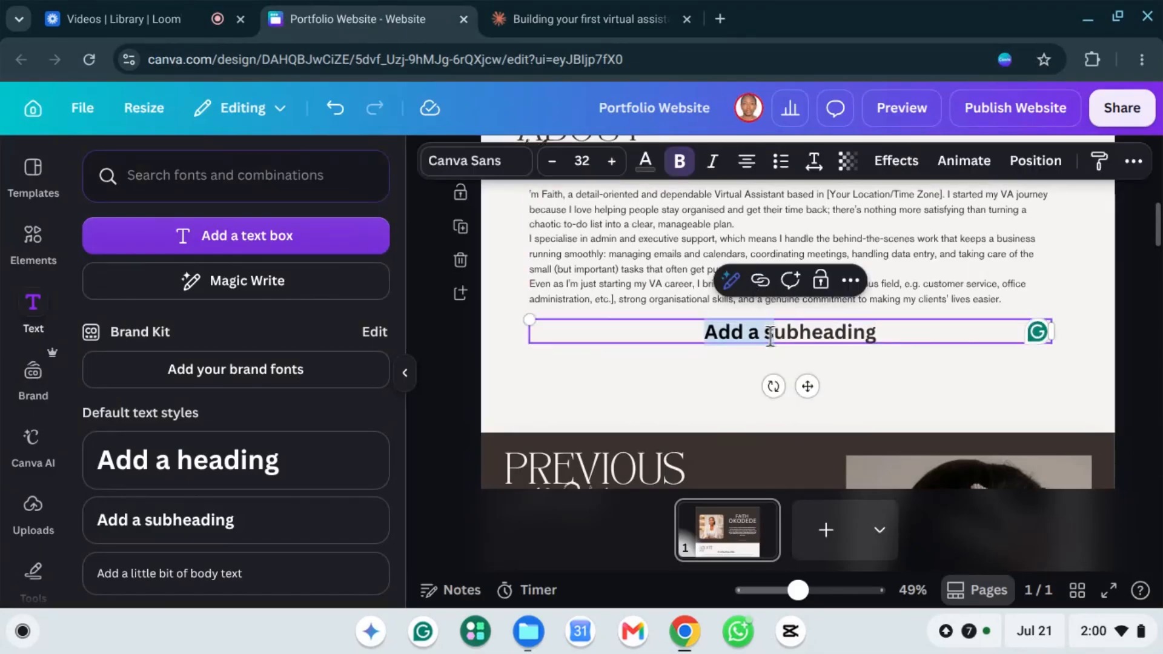
triple_click(770, 334)
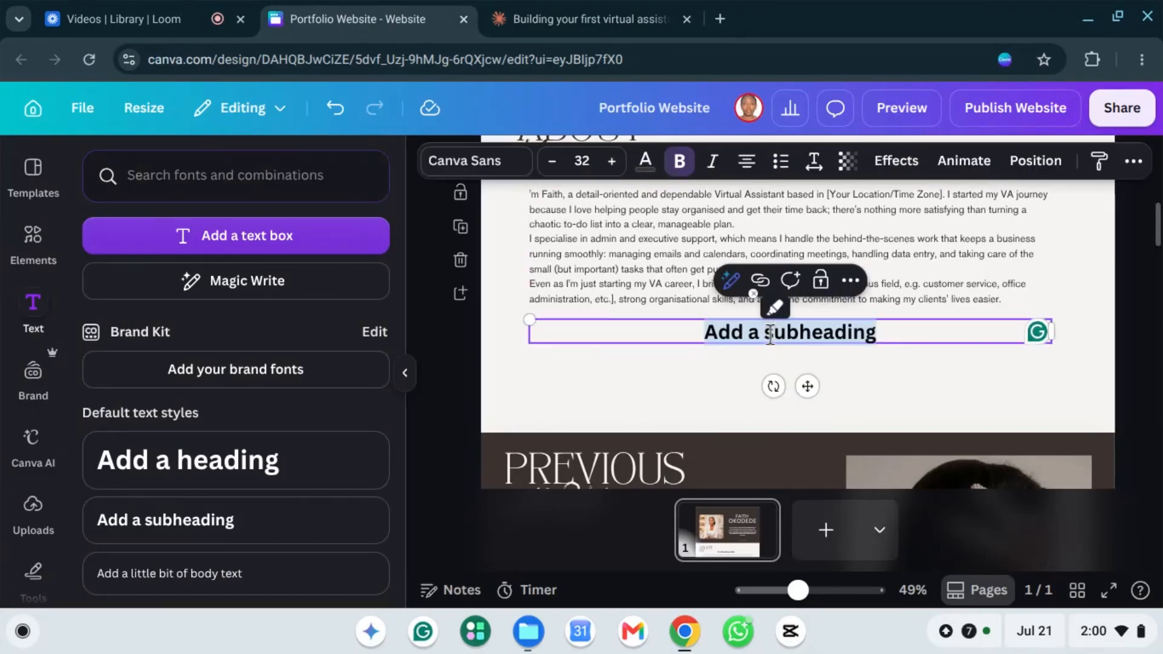
key(ctrl+v)
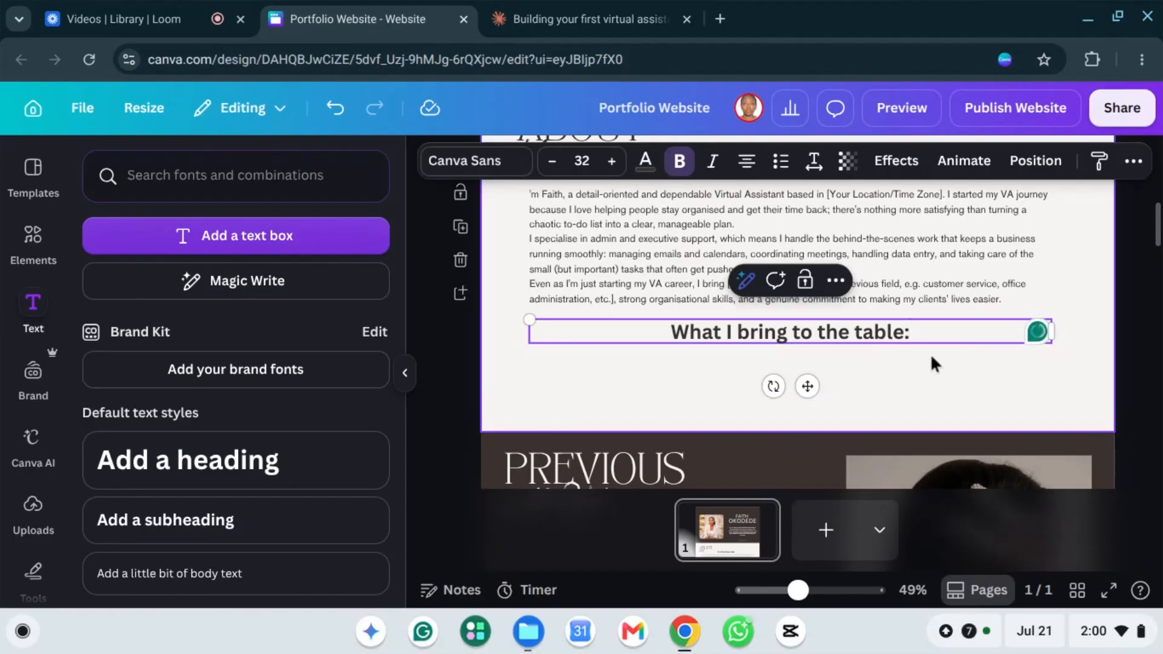
click(913, 400)
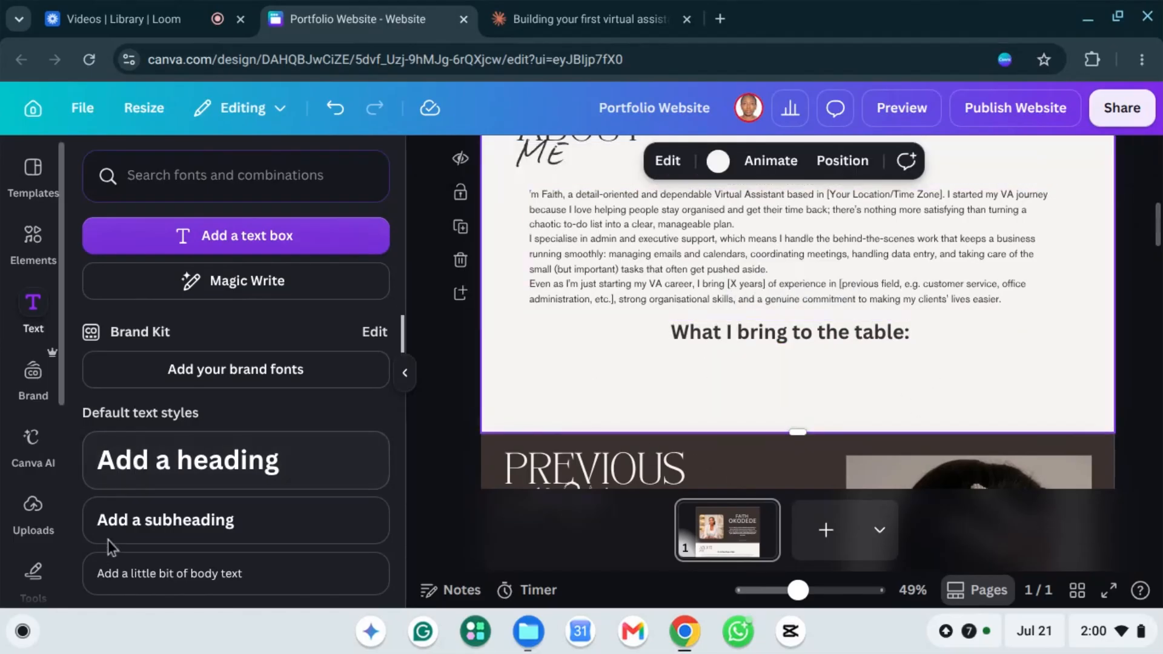
Step: Add a new subheading placeholder and place it below 'What I bring to the table:'
click(205, 514)
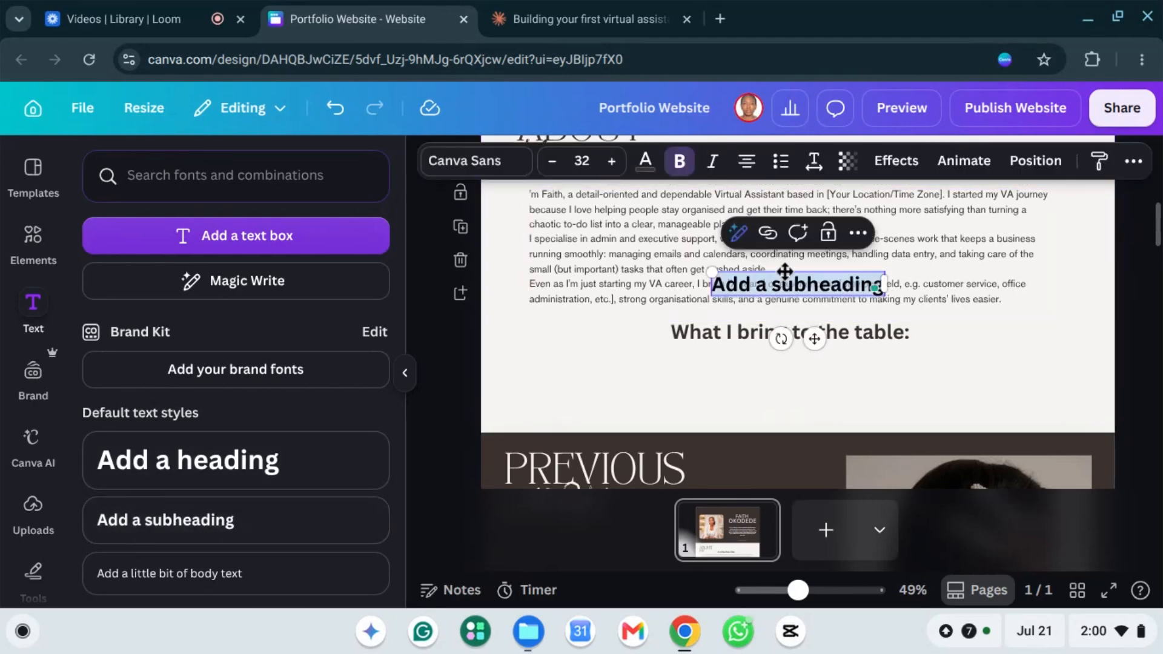
drag(784, 271, 594, 355)
click(905, 404)
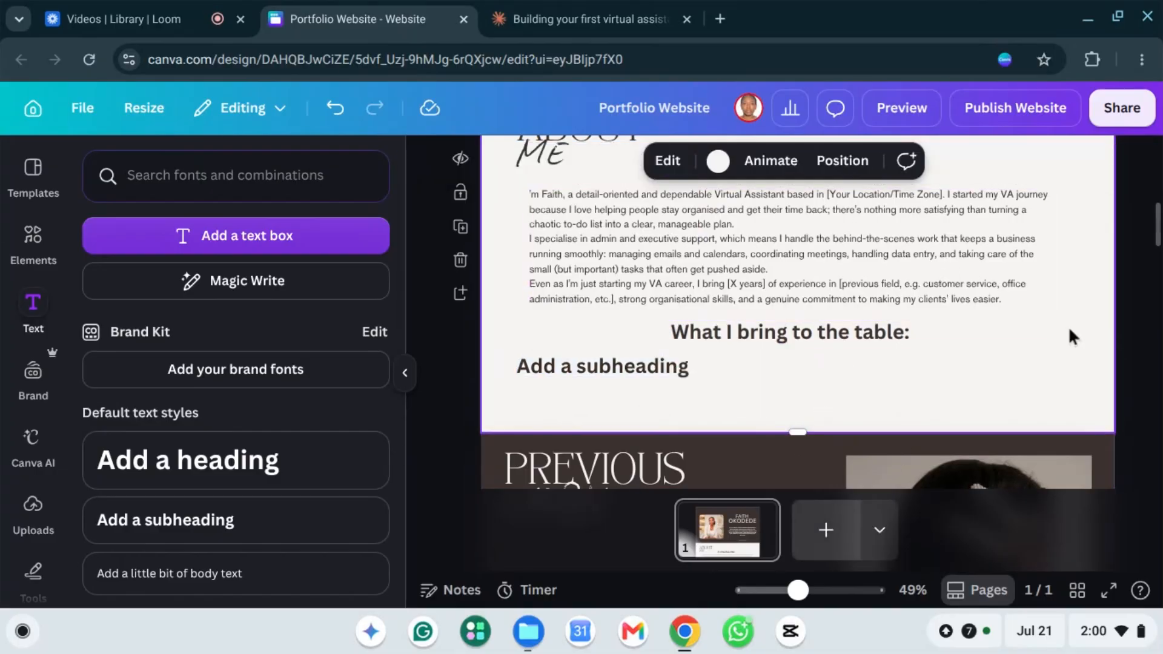
Step: Make the About Me section taller, to a height of 893
scroll(1045, 300, up, 3)
scroll(1044, 301, down, 5)
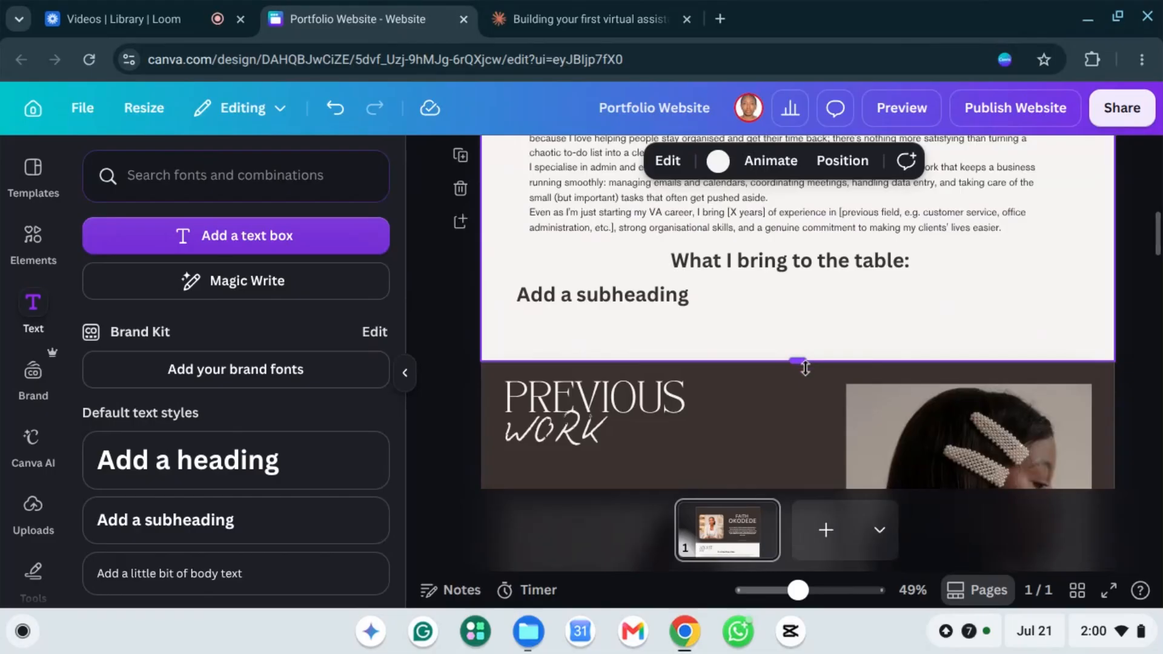
drag(805, 368, 814, 404)
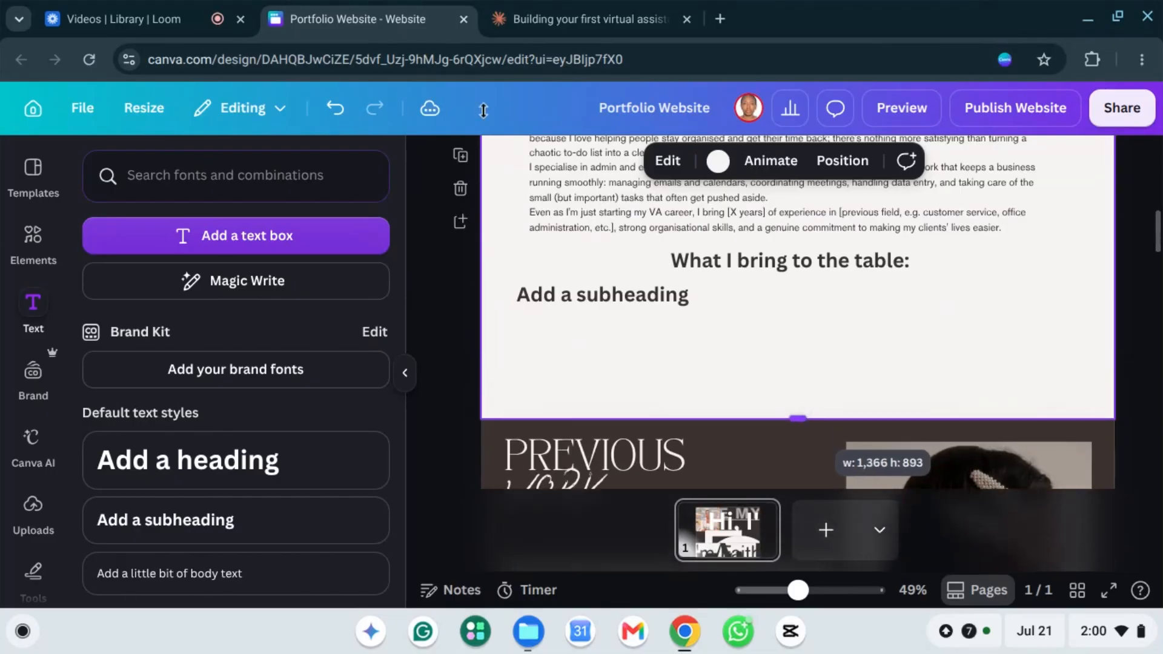
Step: Copy the four 'What I bring to the table' bullet points from Claude's draft and return to Canva
click(556, 13)
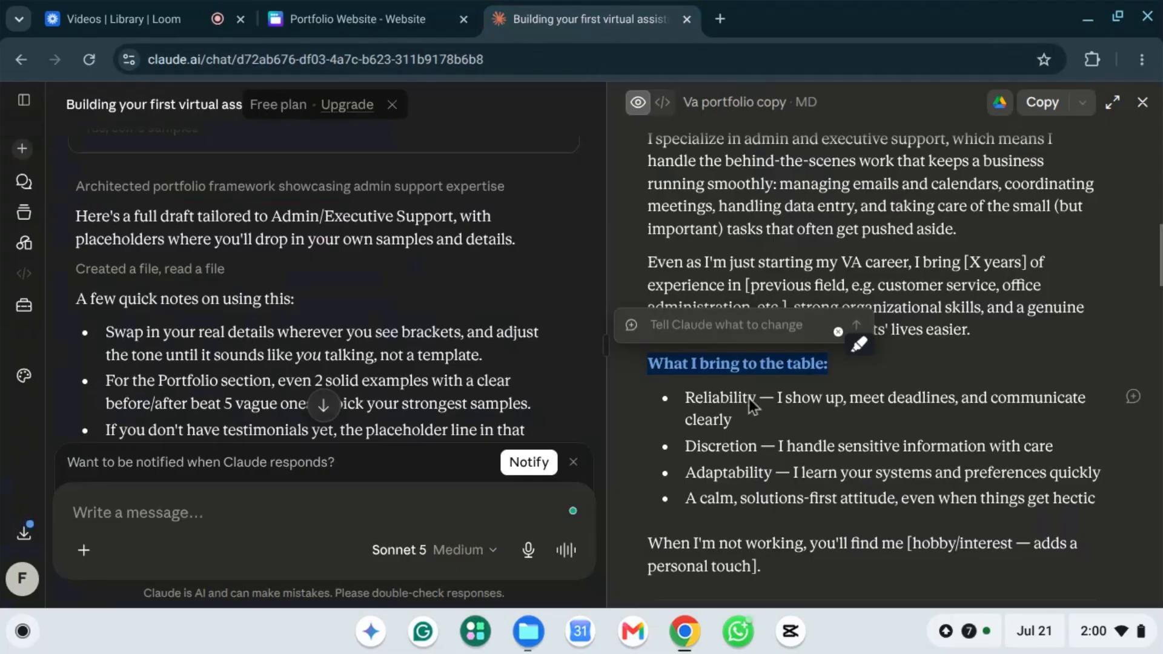
click(801, 402)
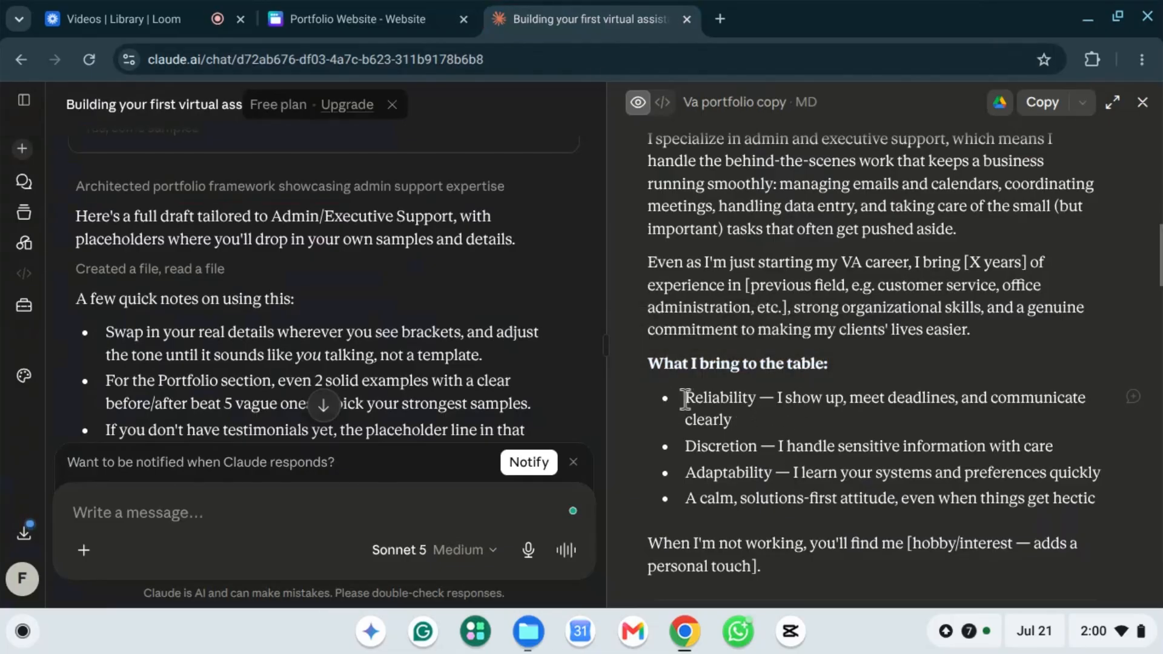
drag(685, 398, 1103, 507)
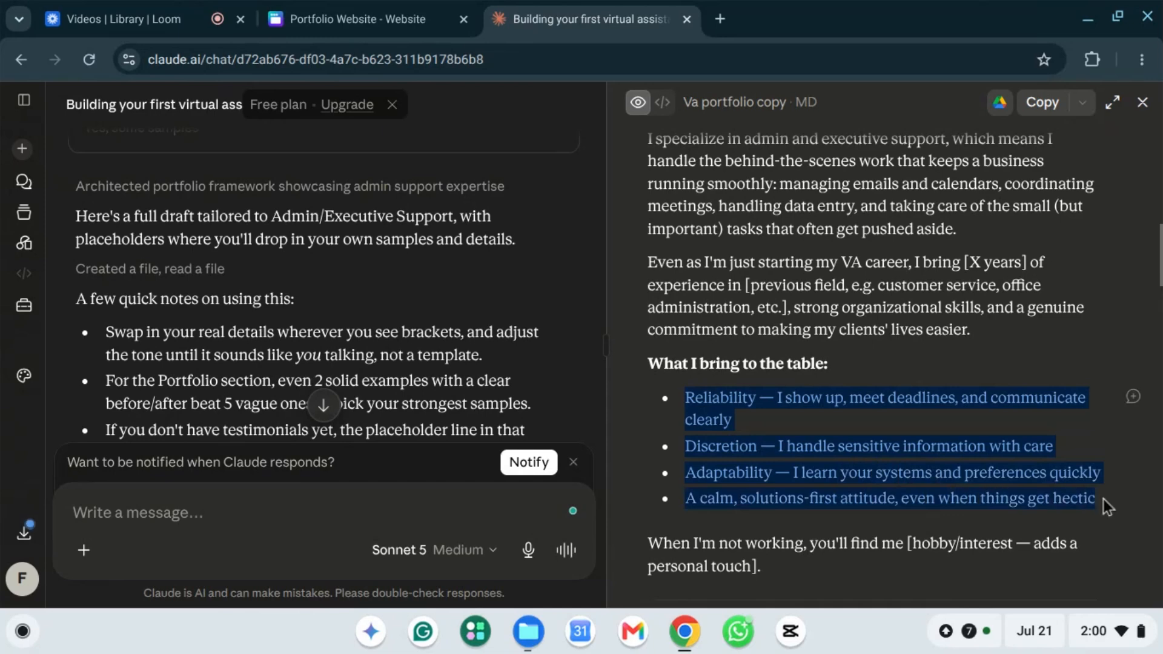
right_click(825, 490)
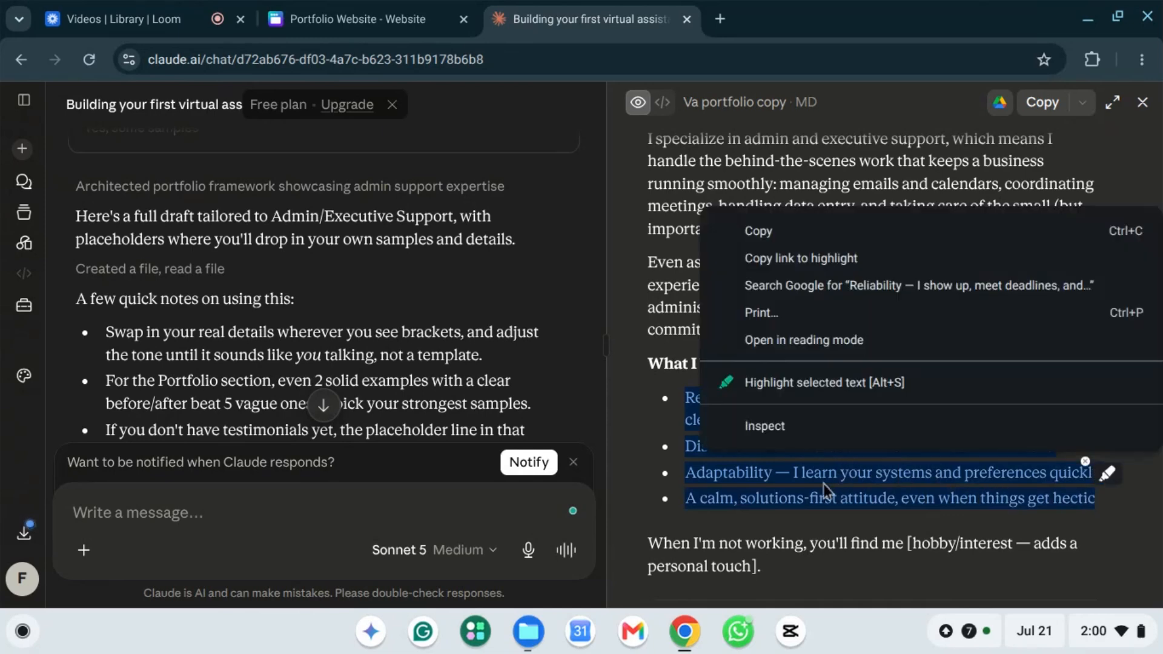
click(758, 232)
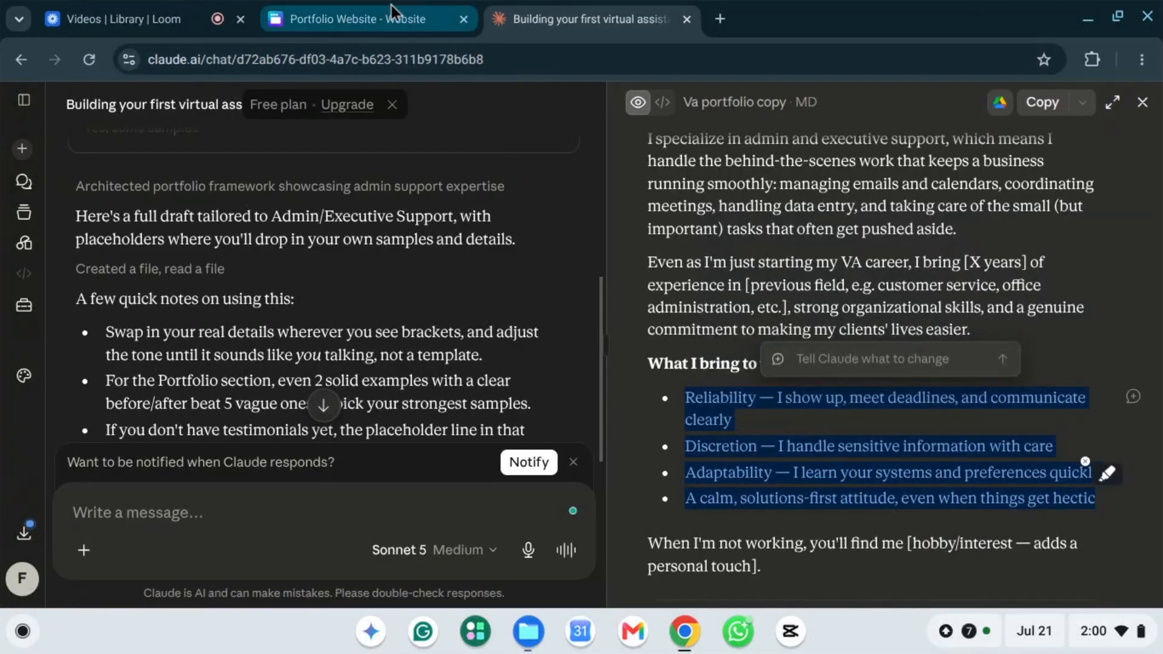
click(359, 19)
Step: Paste the bullet list over the new subheading placeholder and reduce its text size to 25
click(576, 294)
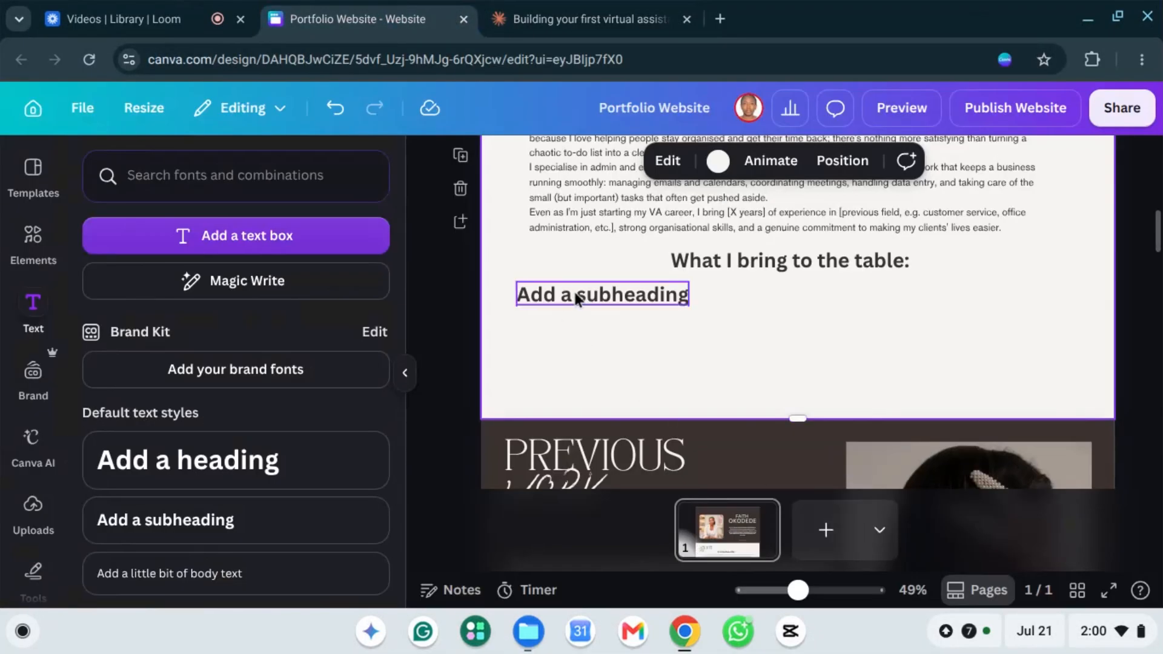
triple_click(588, 295)
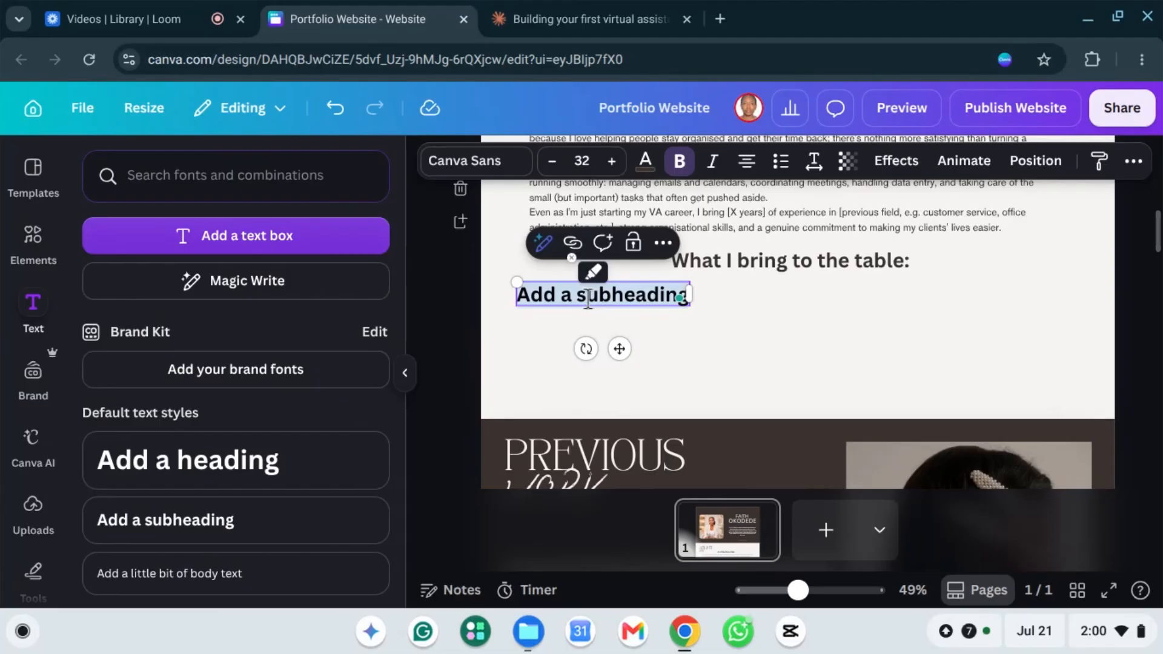
key(ctrl+v)
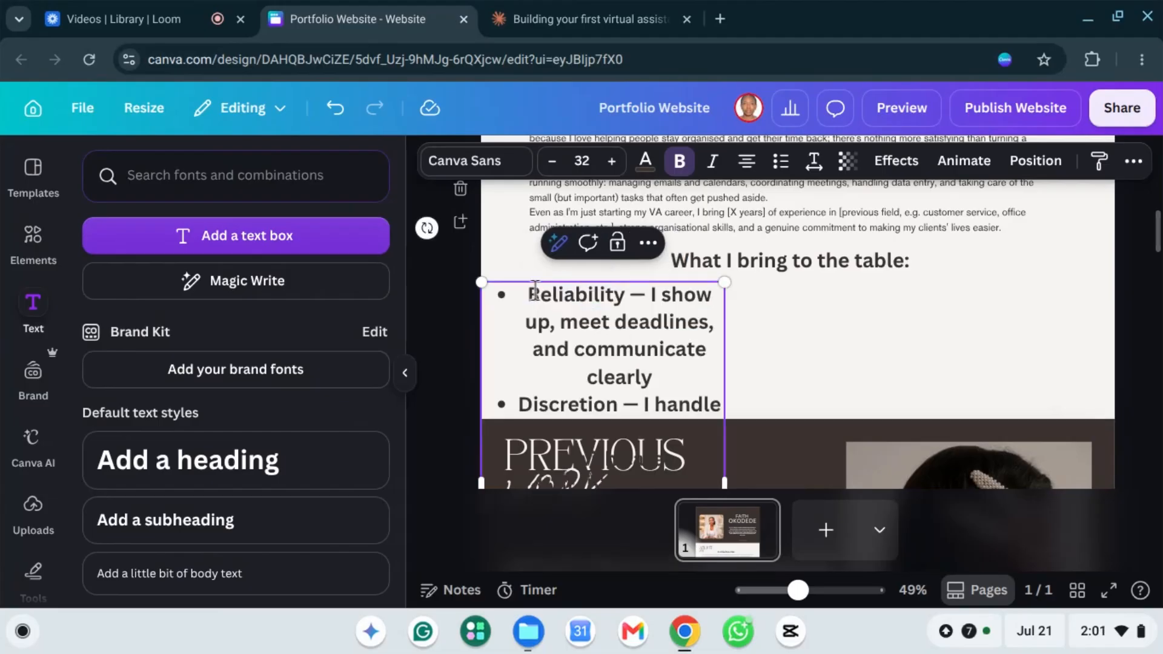
click(553, 161)
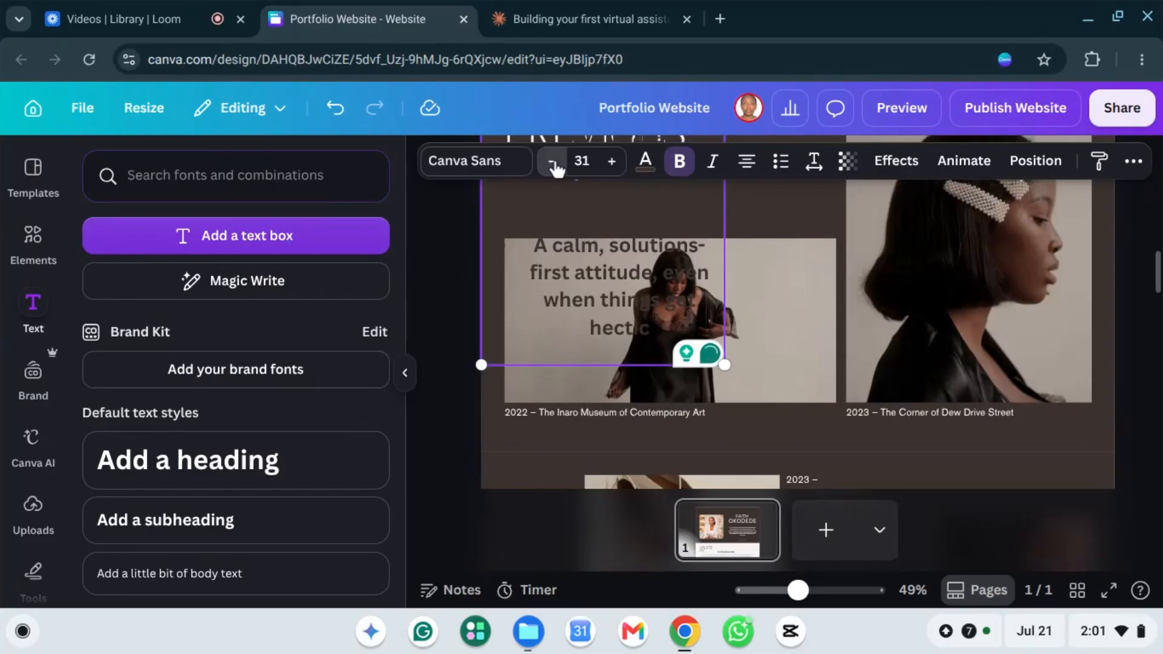
click(553, 163)
click(553, 163)
click(553, 163)
scroll(907, 296, up, 4)
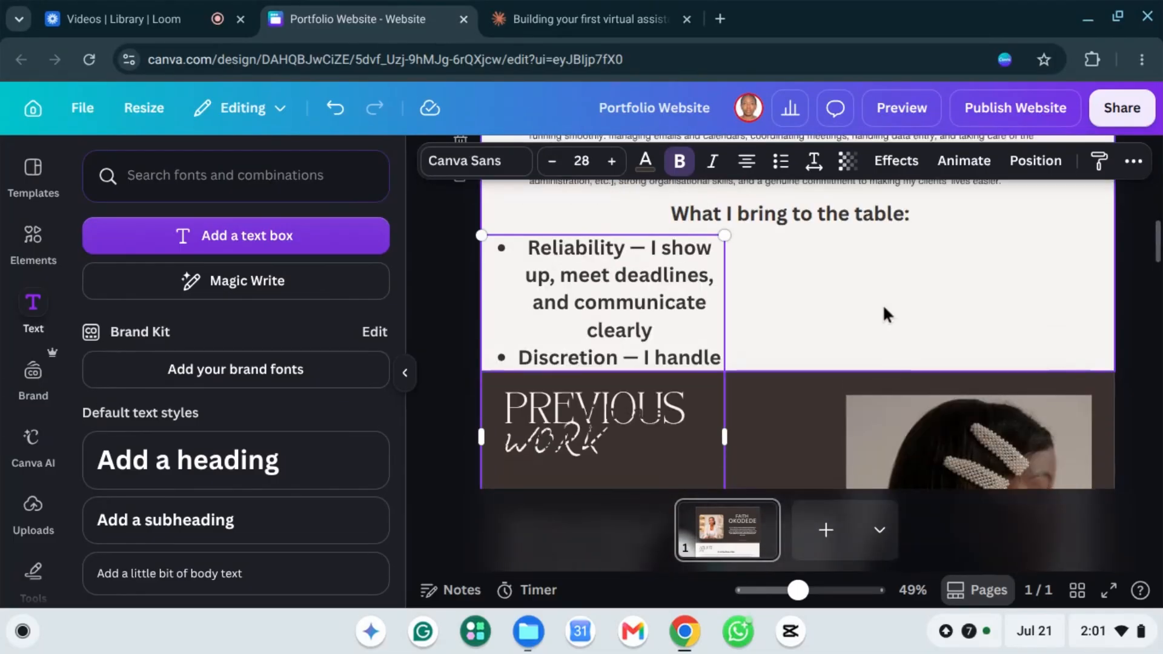
scroll(886, 313, up, 2)
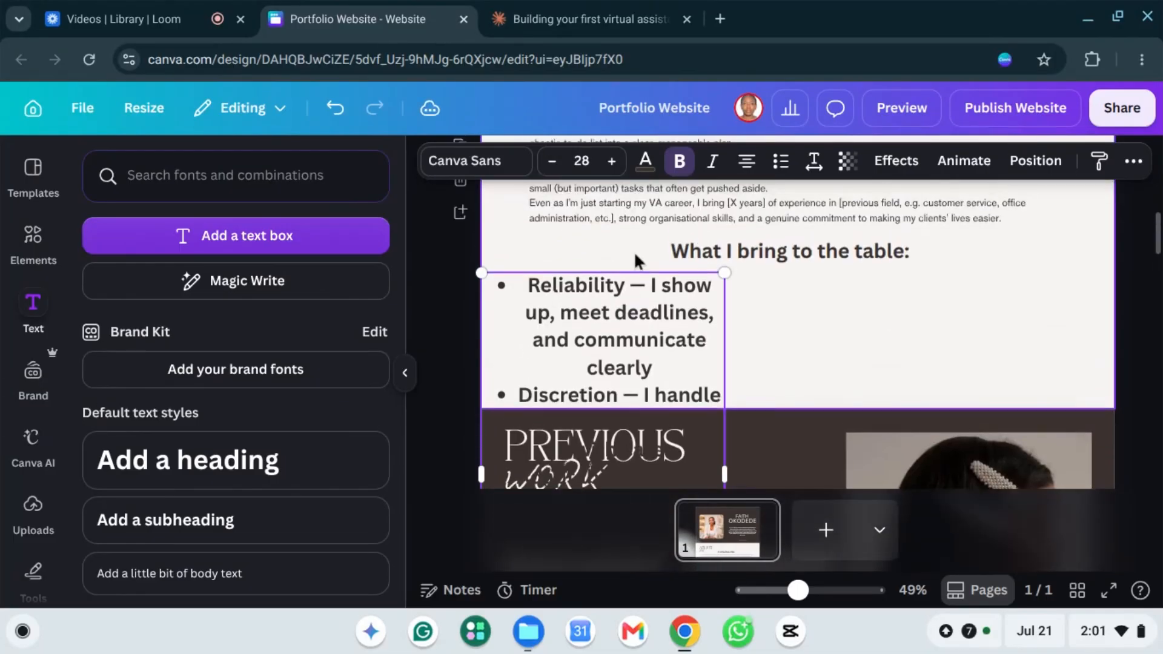
click(553, 162)
click(552, 162)
click(552, 162)
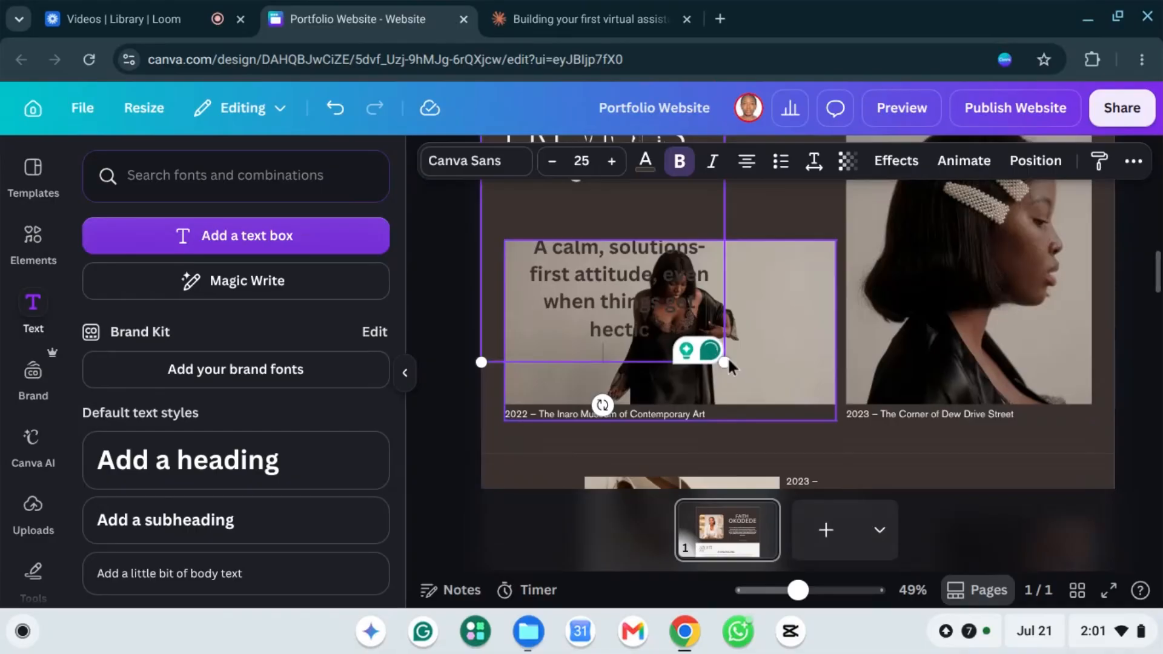
Step: Scale down the bullet list box and widen it so each point fits on one line
drag(689, 233, 664, 201)
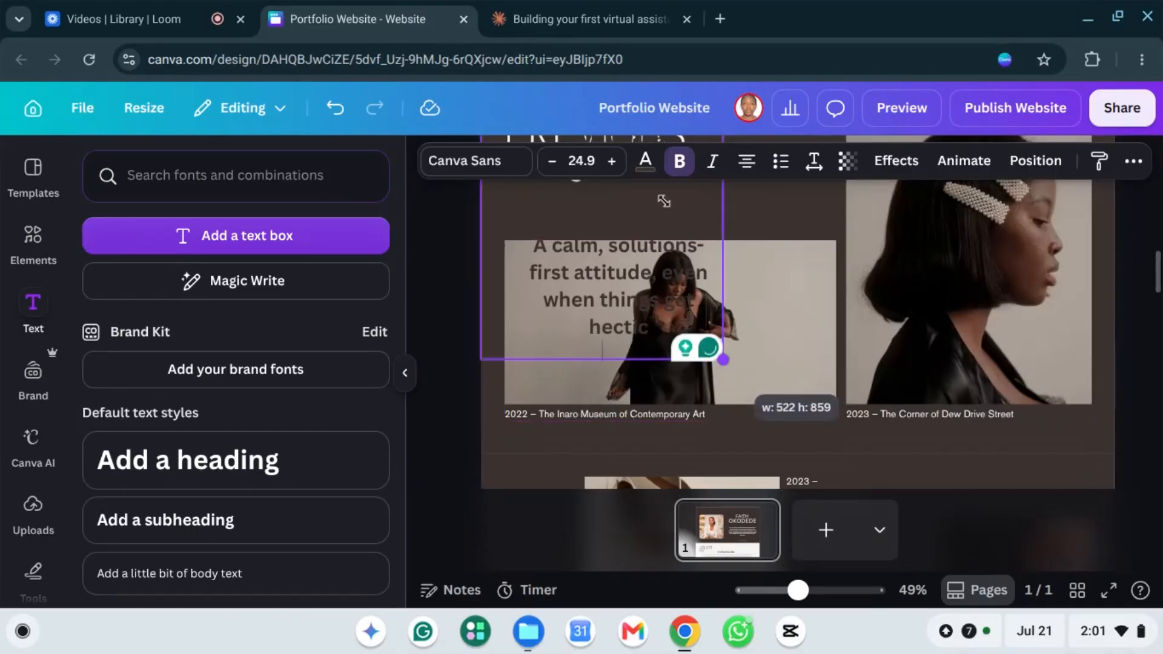
drag(723, 359, 608, 177)
scroll(845, 380, up, 5)
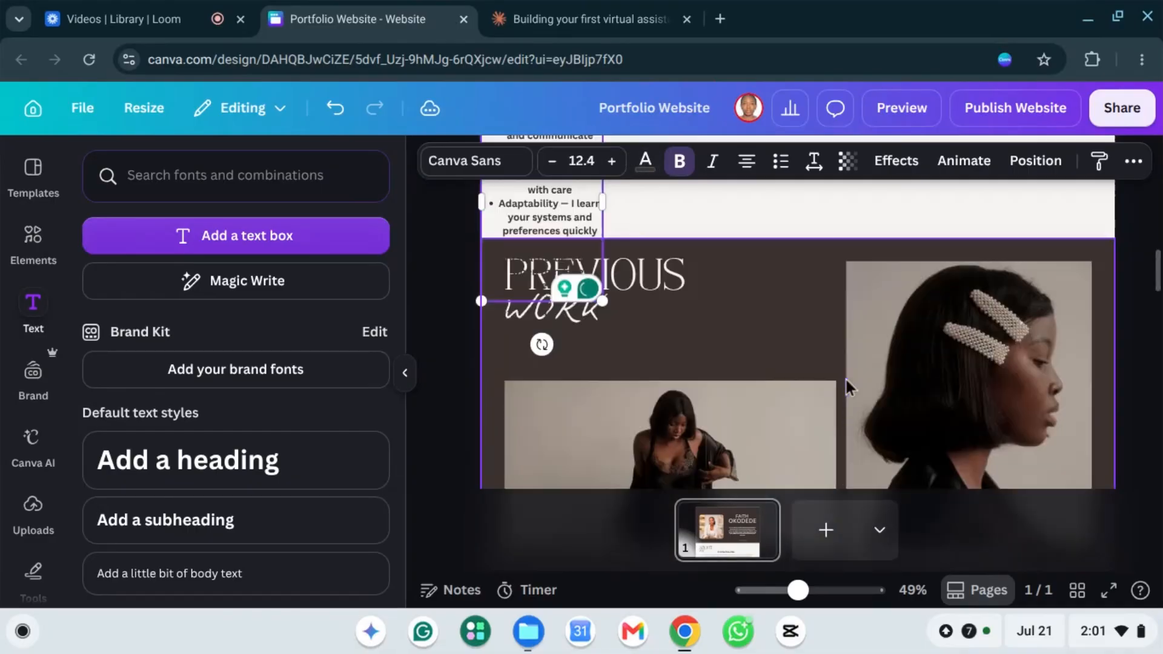
scroll(600, 448, down, 1)
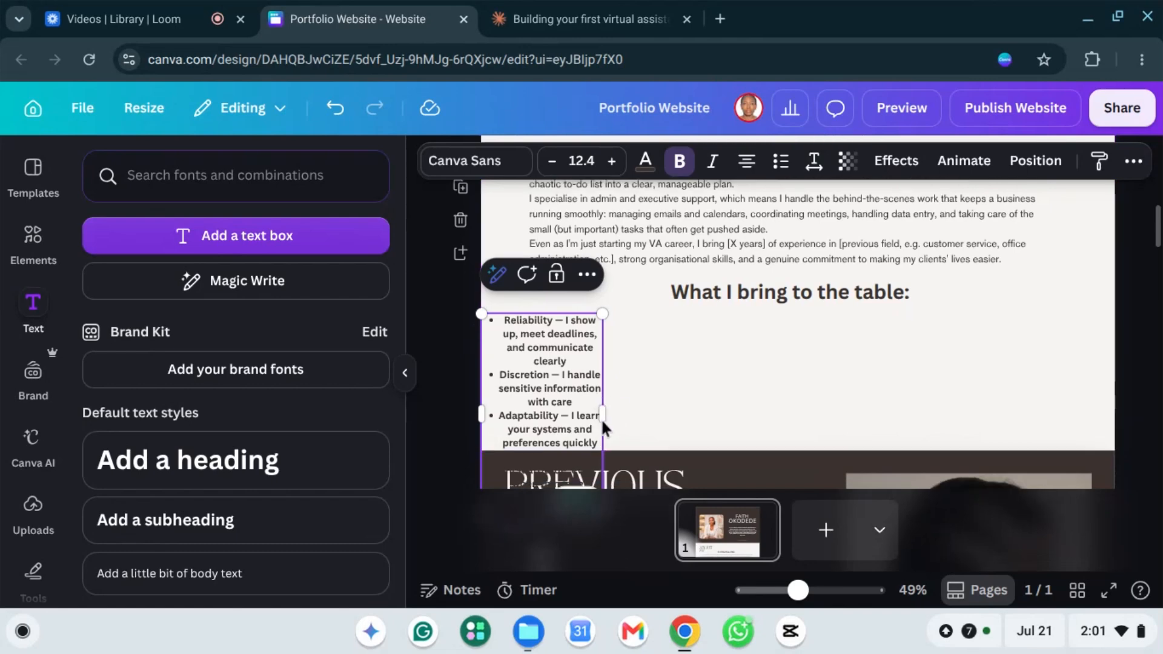
drag(597, 412, 623, 408)
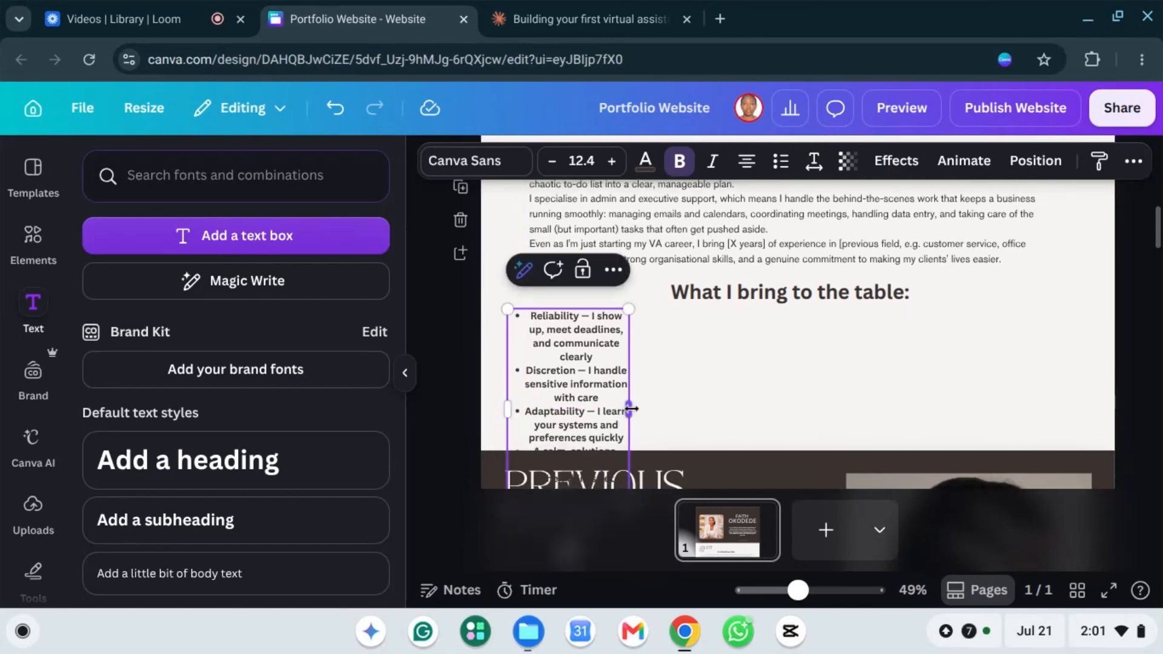
drag(766, 397, 875, 430)
Step: Centre the bullet list under the 'What I bring to the table:' heading
drag(658, 330, 658, 343)
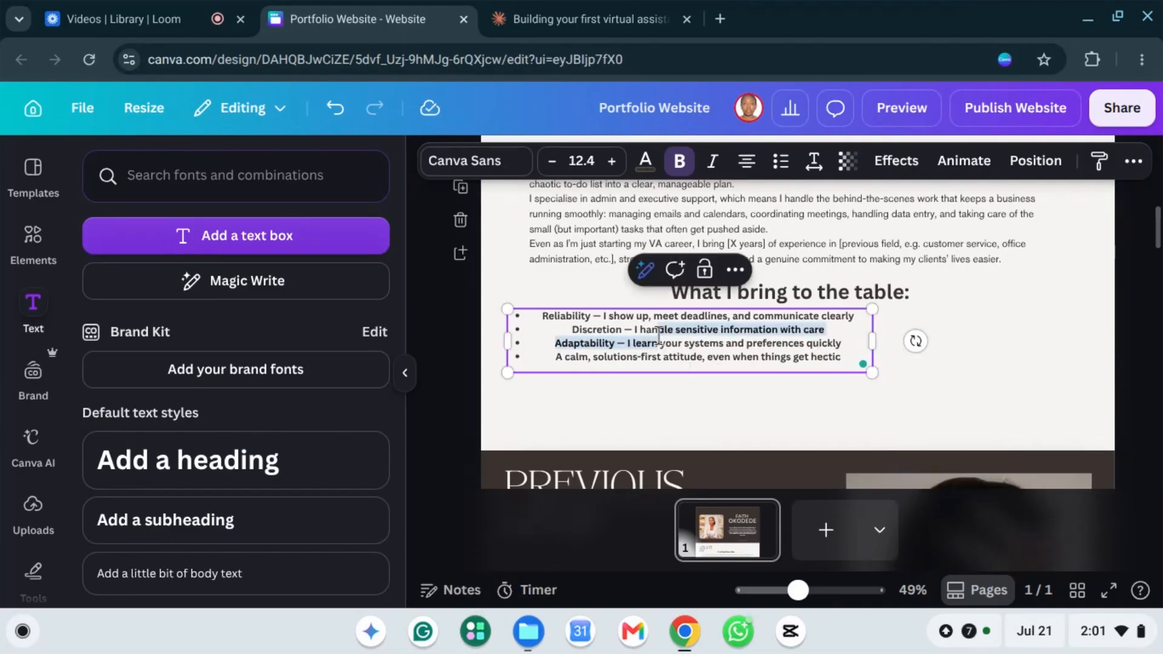
click(713, 355)
click(750, 332)
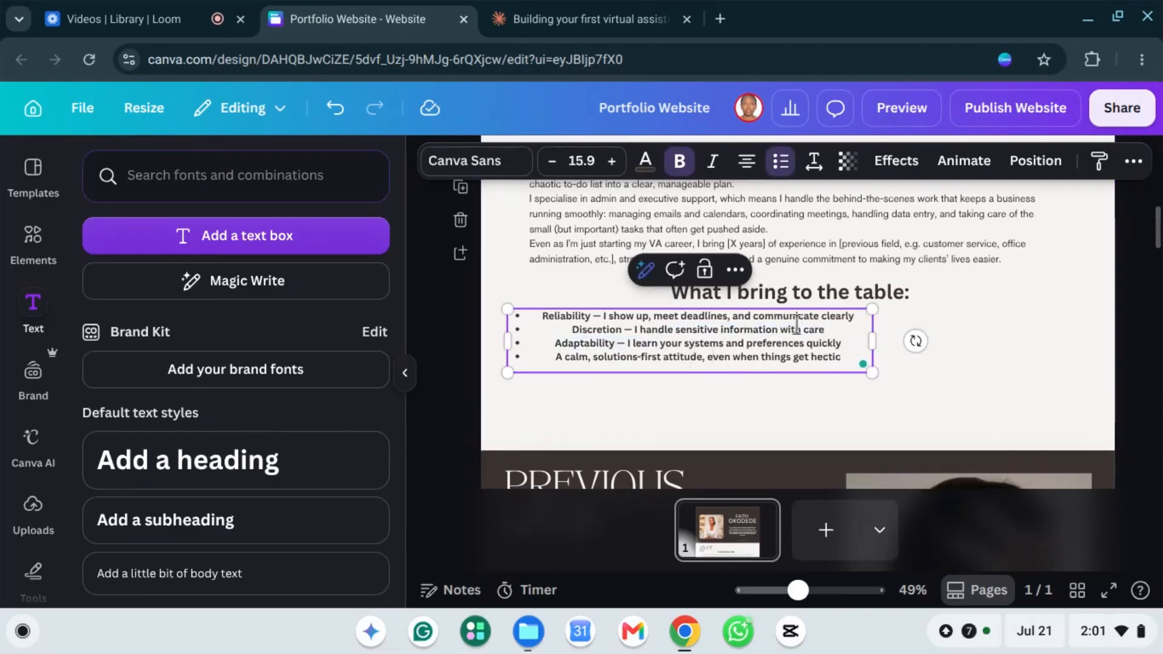
mouse_move(816, 309)
mouse_down()
mouse_move(862, 322)
mouse_move(919, 312)
mouse_move(900, 318)
mouse_up()
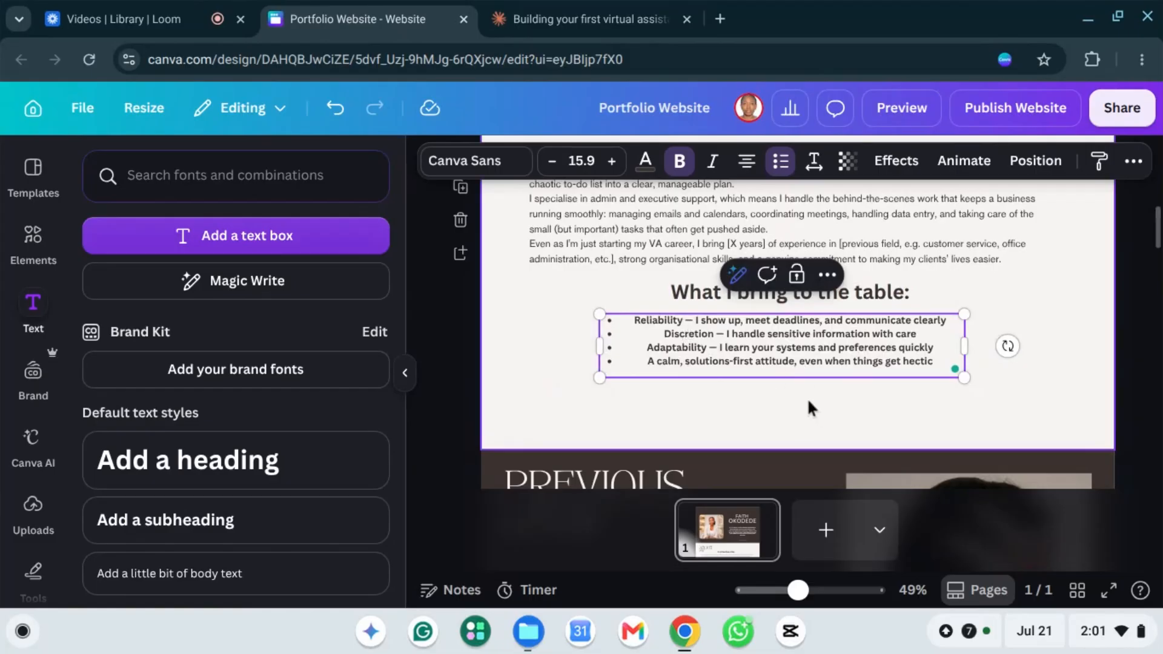
triple_click(814, 358)
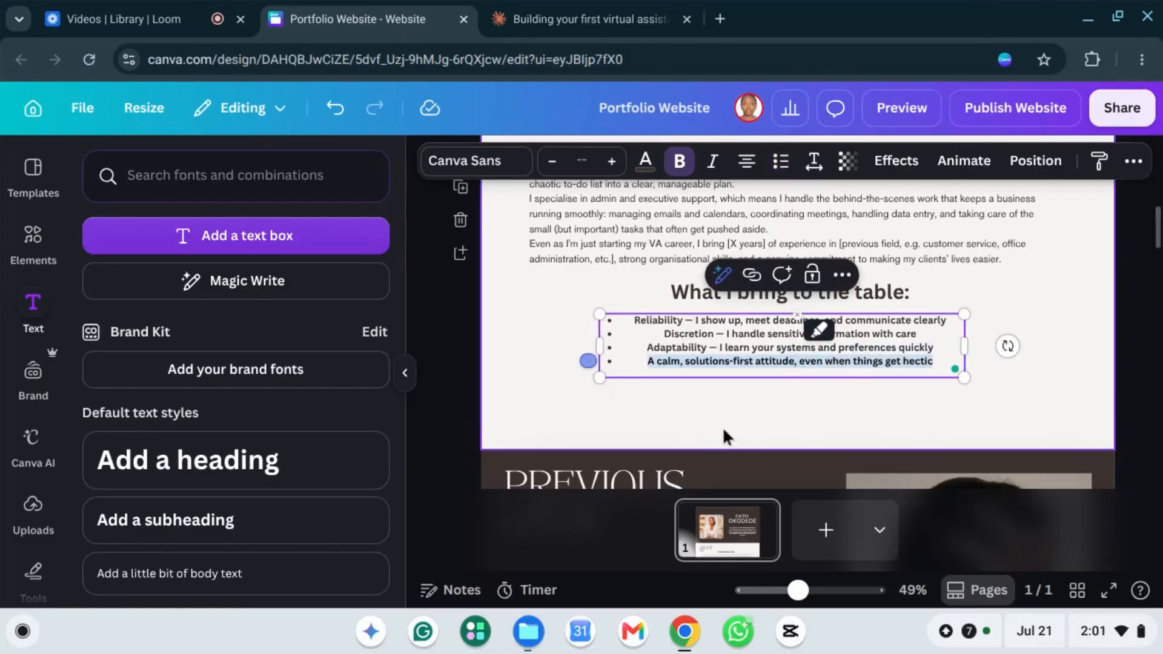
double_click(748, 333)
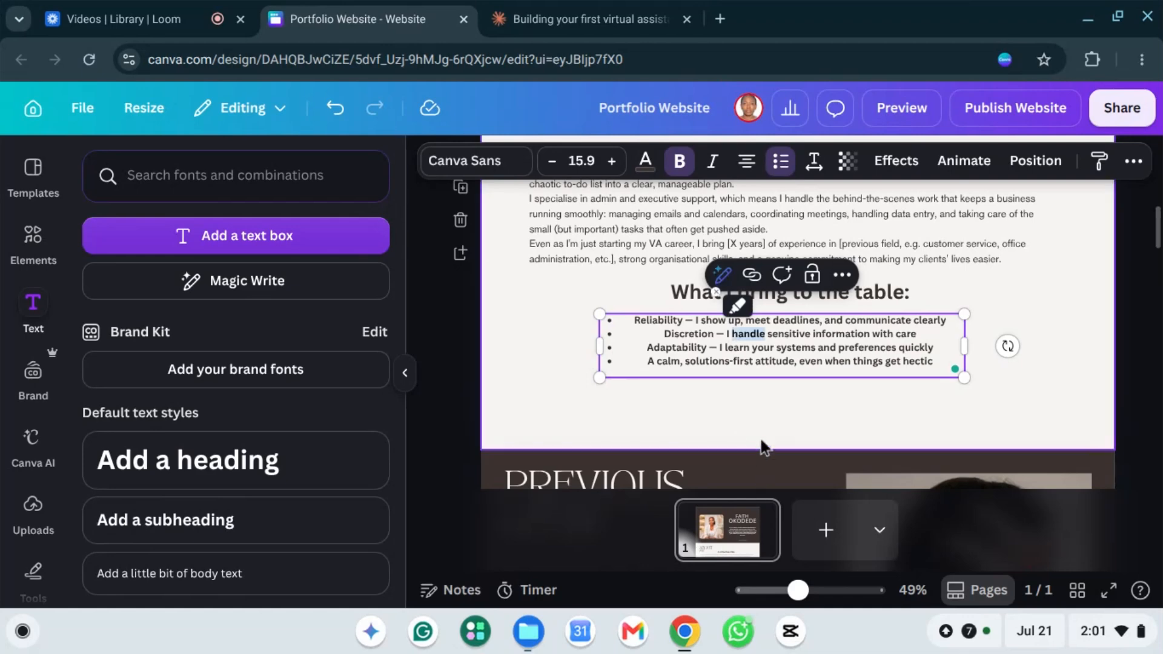
Step: Shorten the About Me section to remove the empty space below the list
click(784, 430)
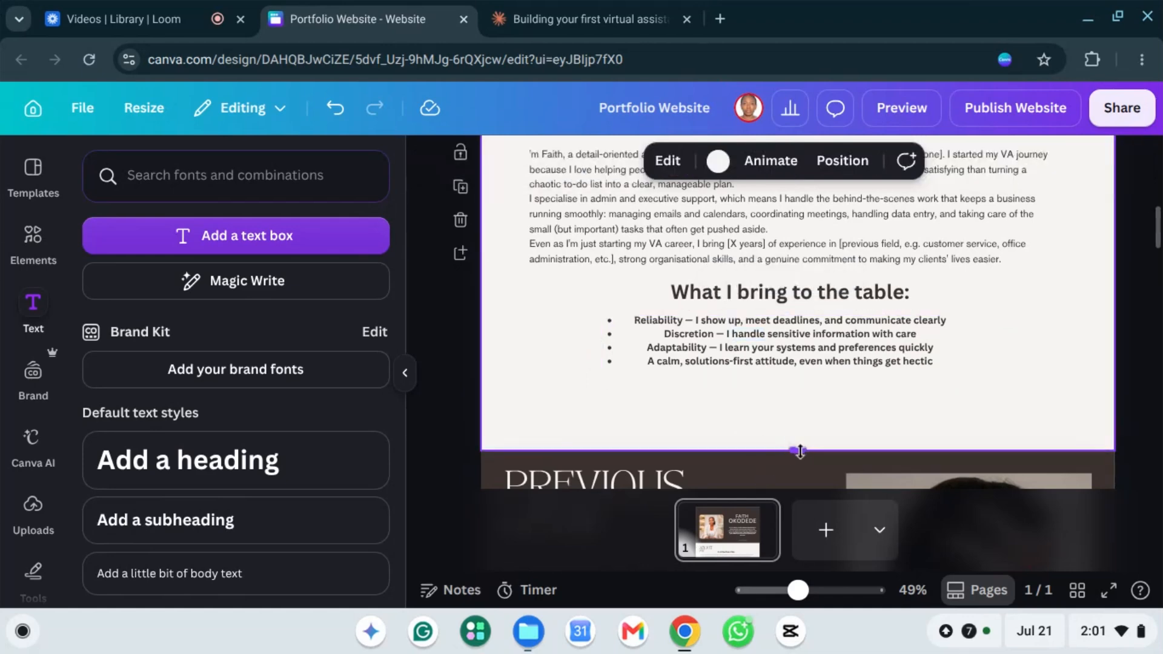
mouse_move(796, 415)
mouse_down()
mouse_move(791, 394)
mouse_move(798, 441)
mouse_move(792, 407)
mouse_up()
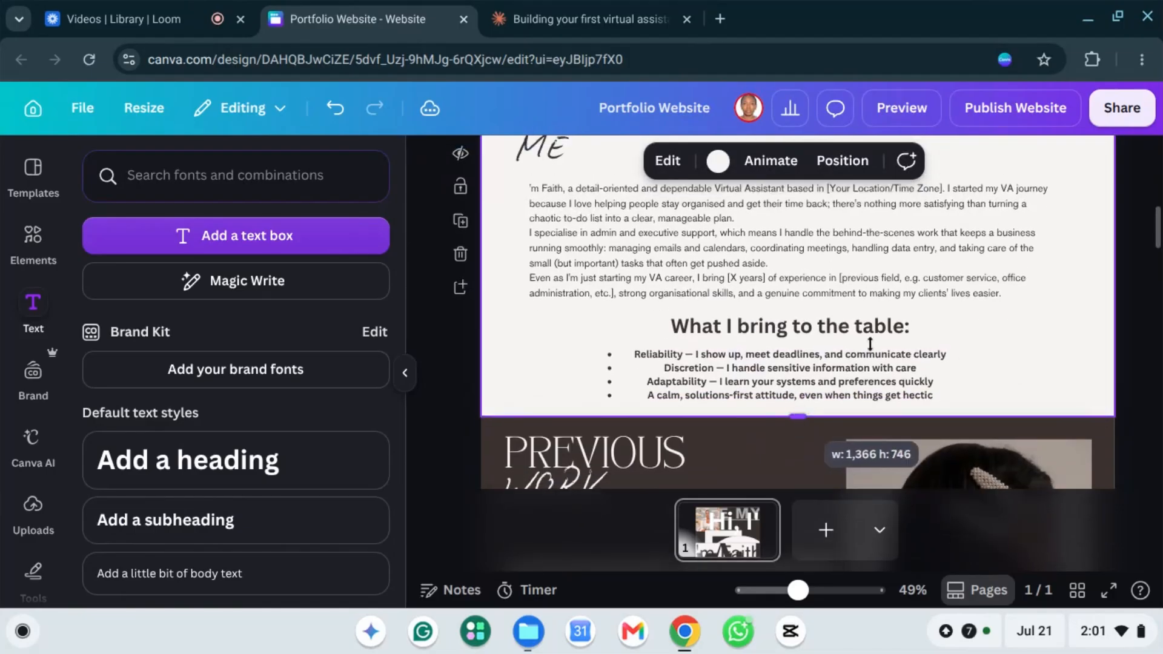
drag(1000, 340, 998, 340)
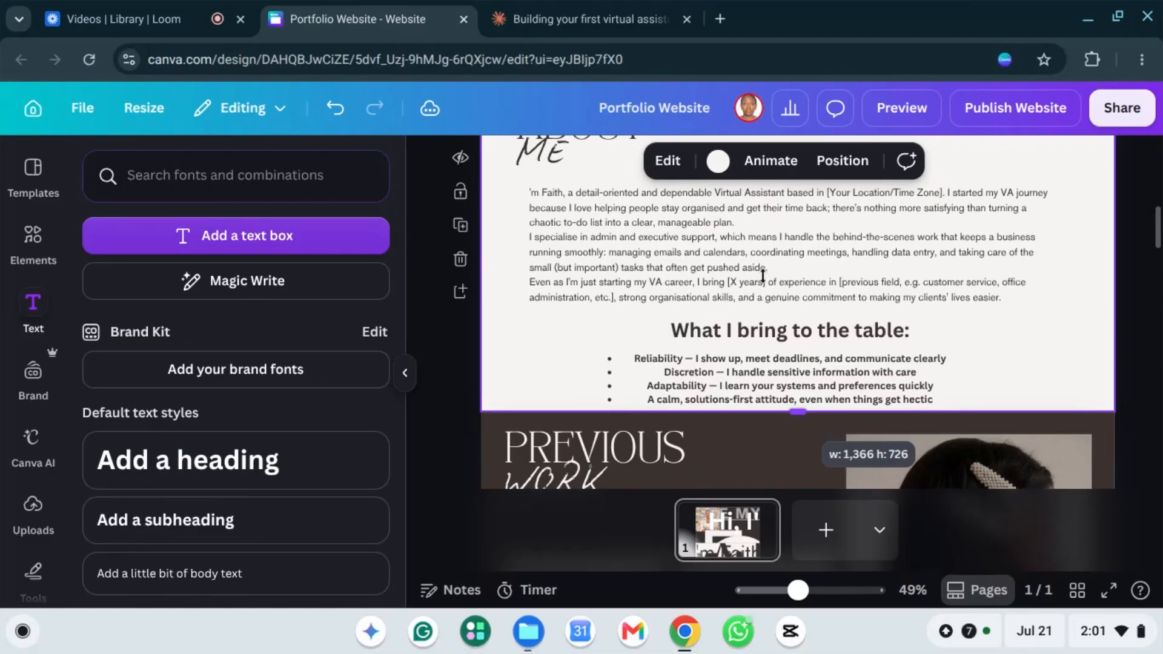
scroll(789, 278, up, 1)
scroll(806, 288, down, 1)
scroll(885, 302, up, 2)
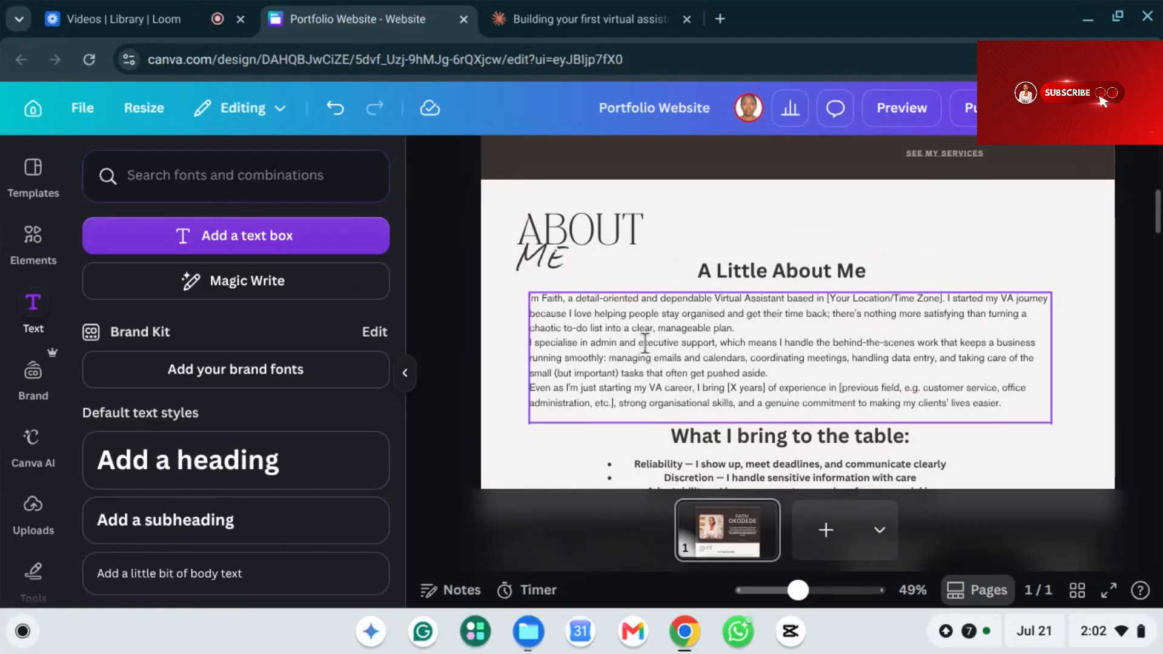
Step: Set all of the About Me body text to Canva Sans and centre-align it
click(701, 327)
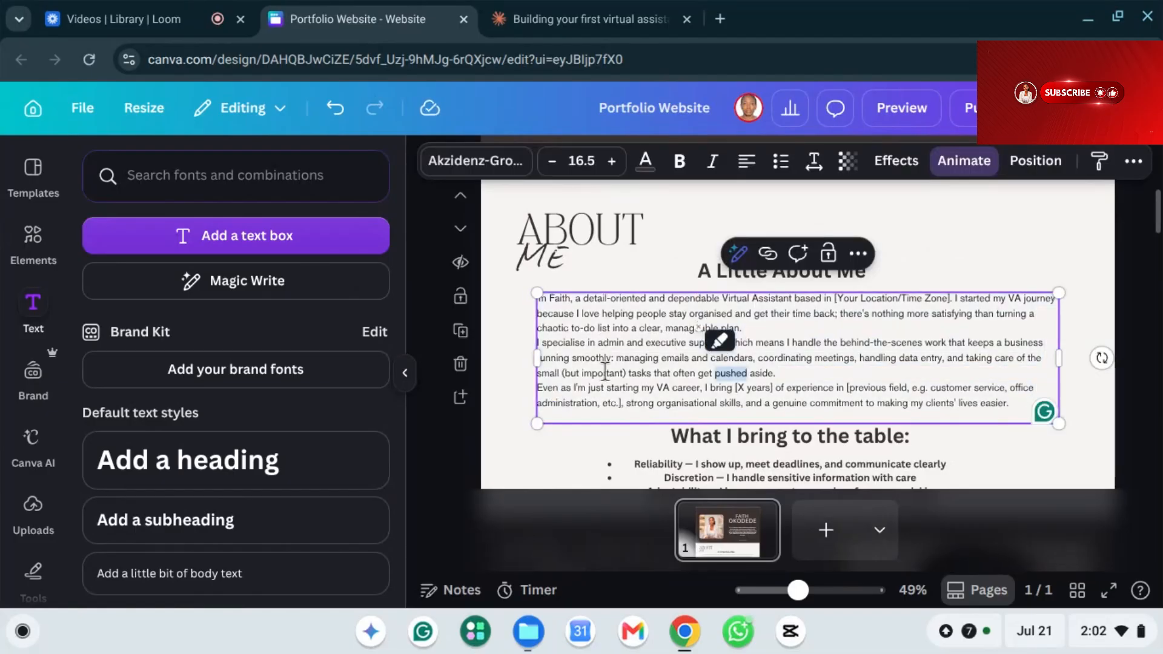
key(ctrl+a)
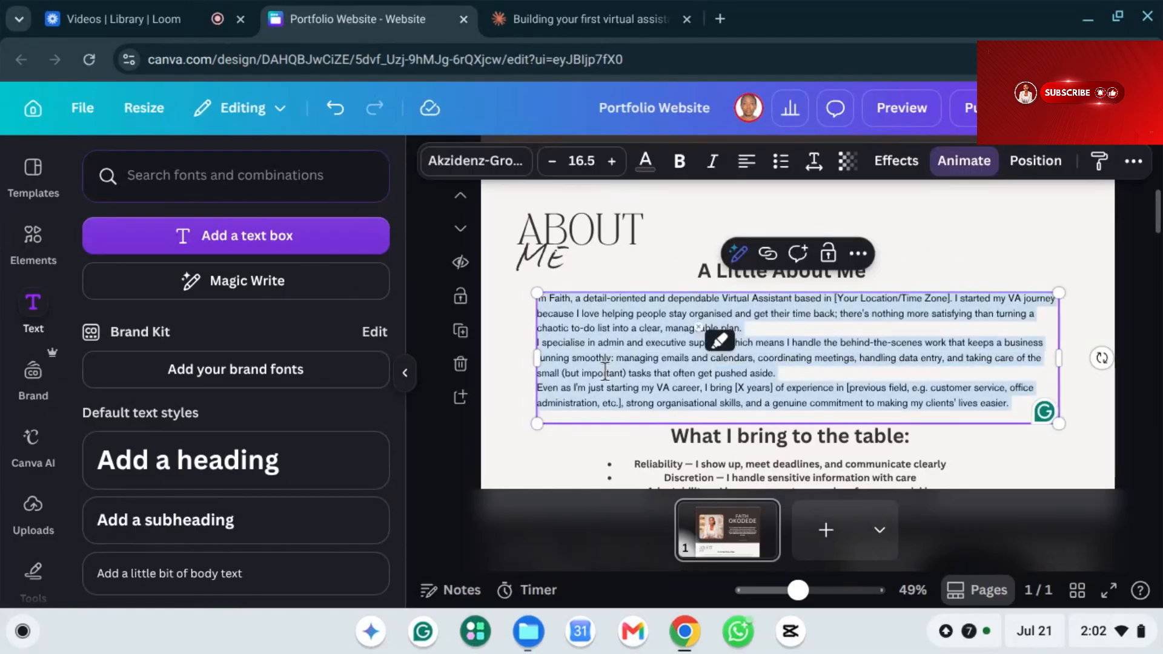
click(483, 165)
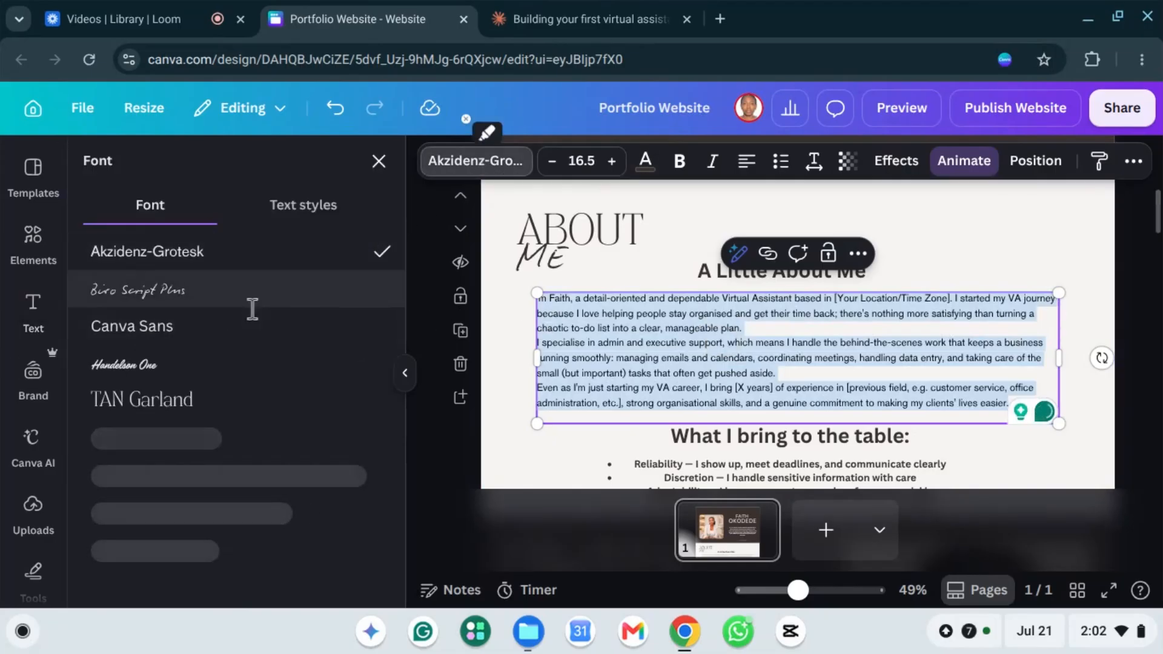
click(170, 340)
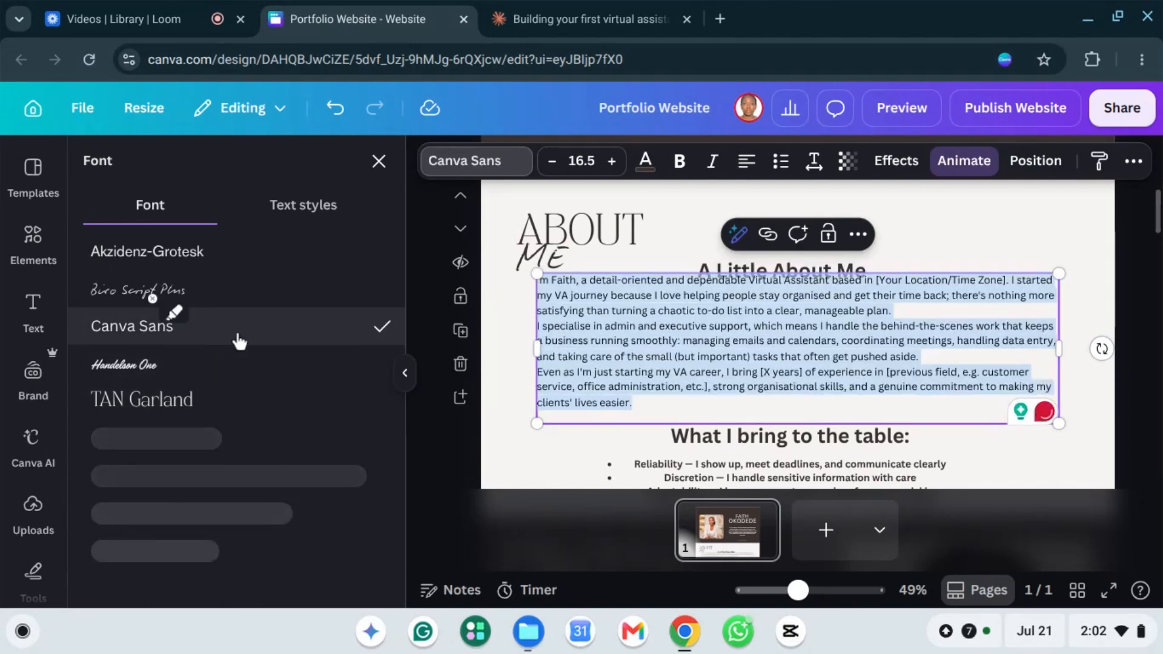
click(748, 161)
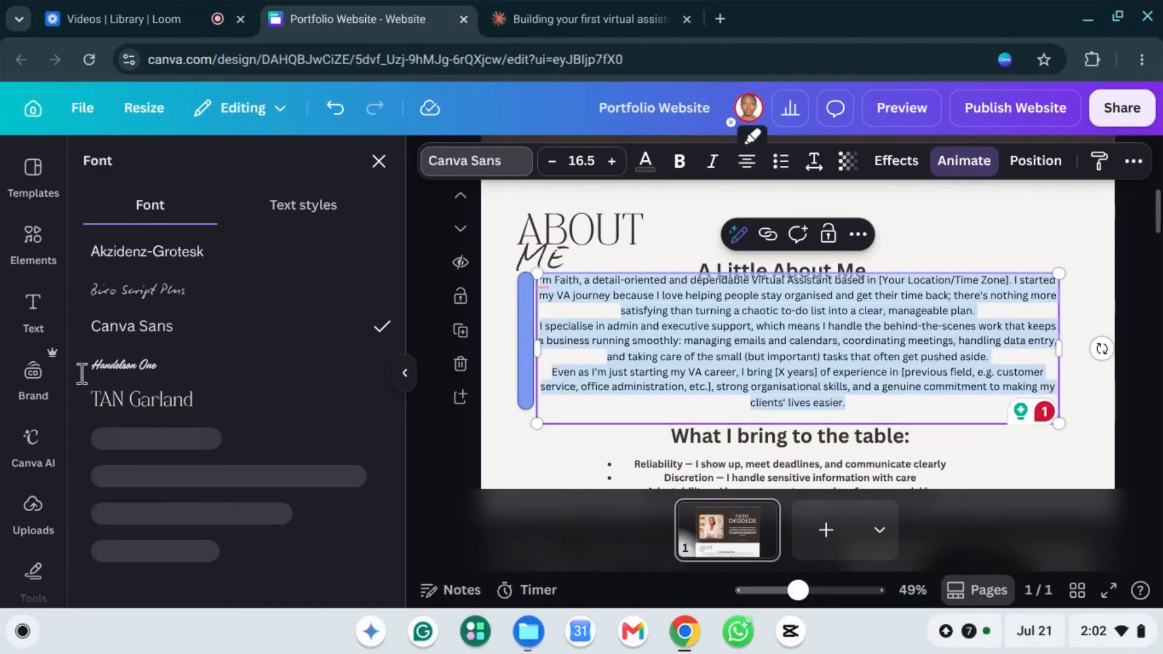
click(990, 441)
click(1045, 468)
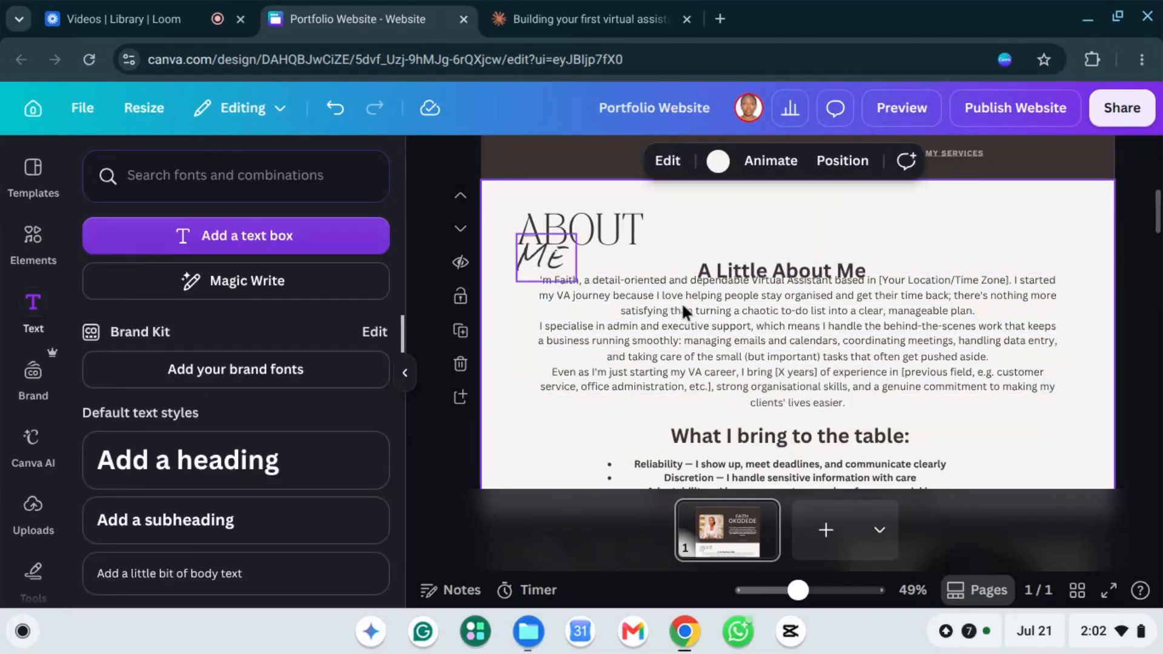
Step: Nudge the body paragraph down and delete the 'A Little About Me' heading
click(724, 333)
mouse_move(724, 332)
mouse_down()
mouse_move(735, 371)
mouse_move(725, 344)
mouse_up()
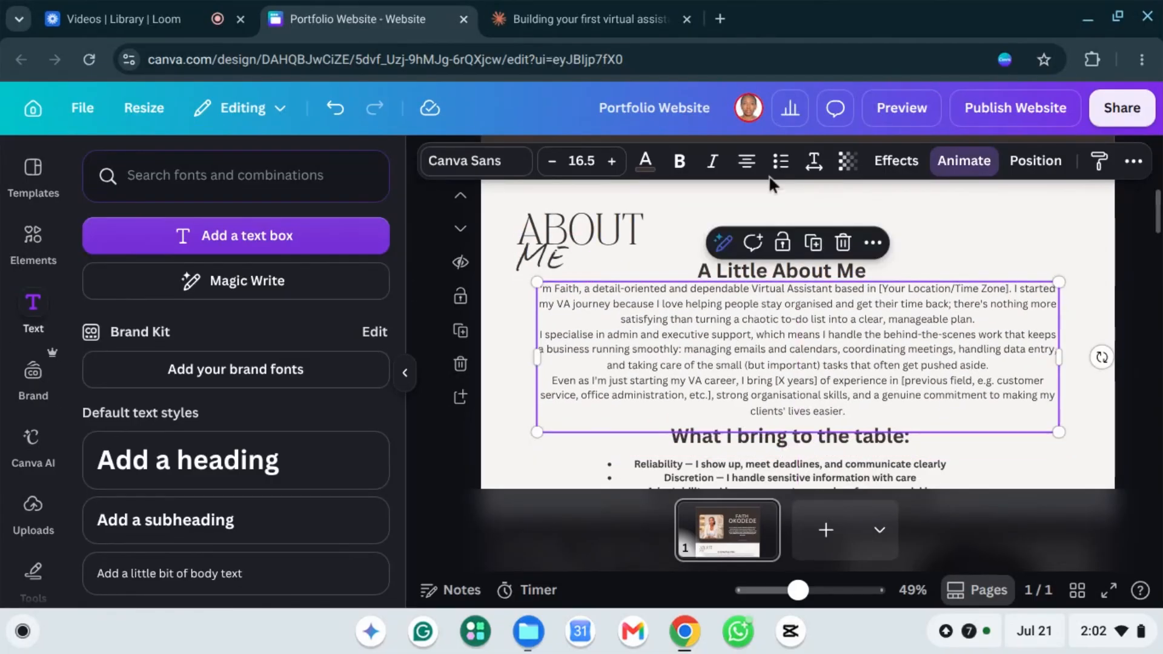
click(816, 274)
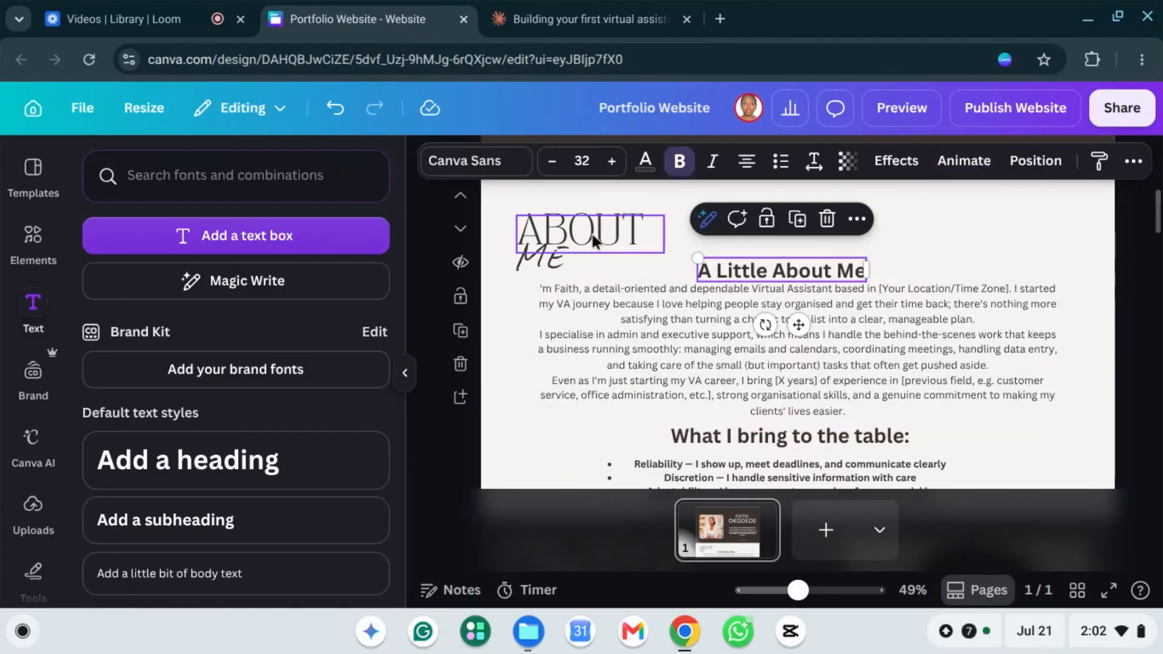
key(Delete)
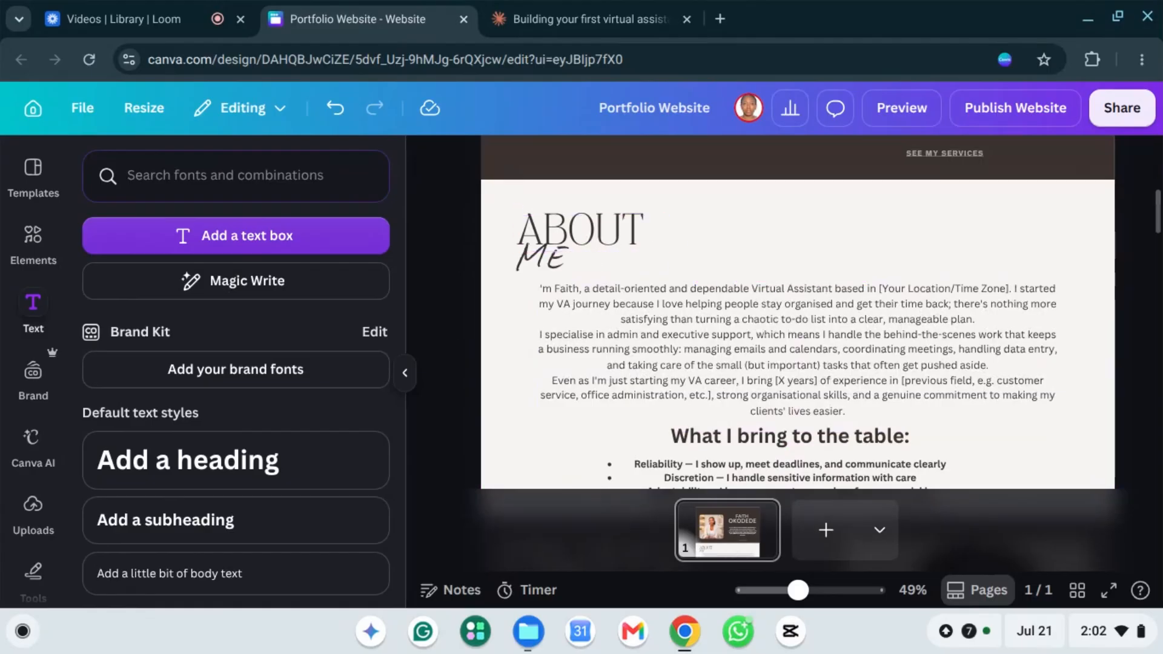
scroll(799, 325, down, 2)
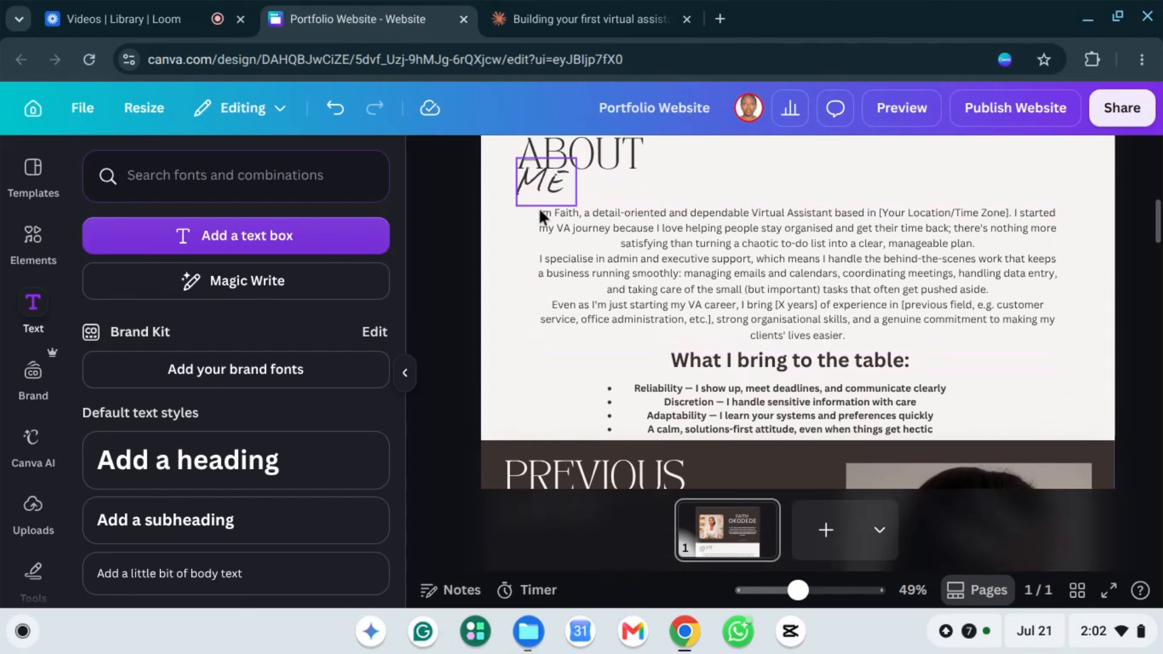
click(541, 202)
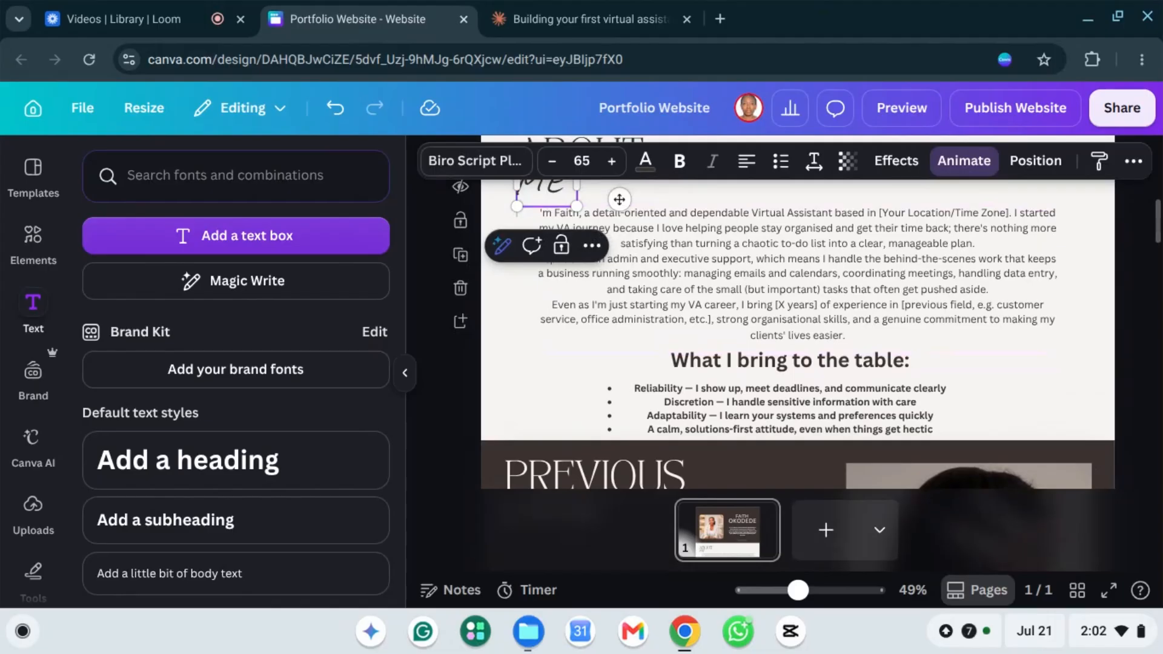
scroll(790, 387, down, 1)
click(789, 385)
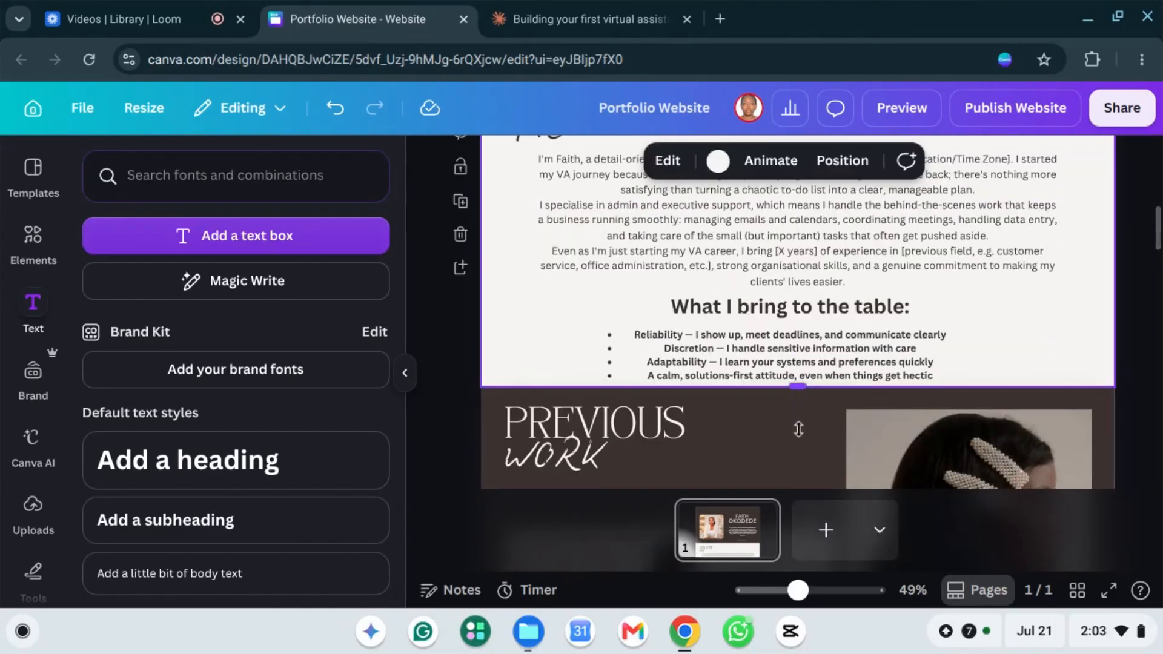
Step: Extend the About section downward to make room below the bullet list
drag(798, 429, 788, 413)
drag(821, 356, 754, 219)
click(767, 377)
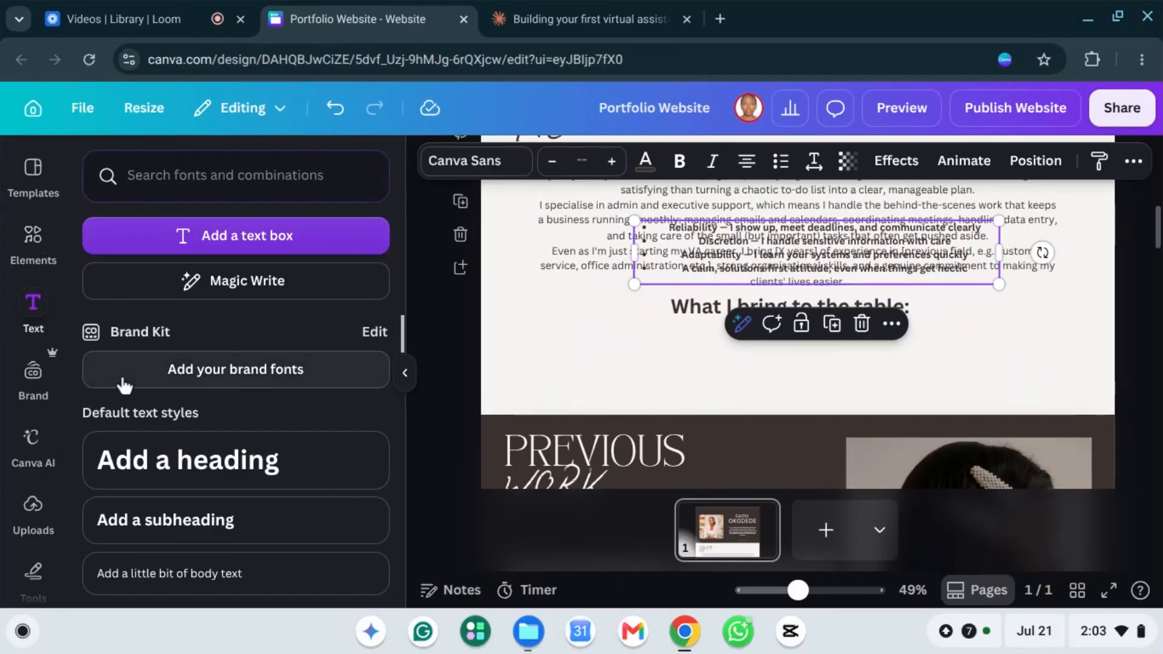
Step: Add a narrow text box under the heading holding the Reliability line, left of the list
click(229, 526)
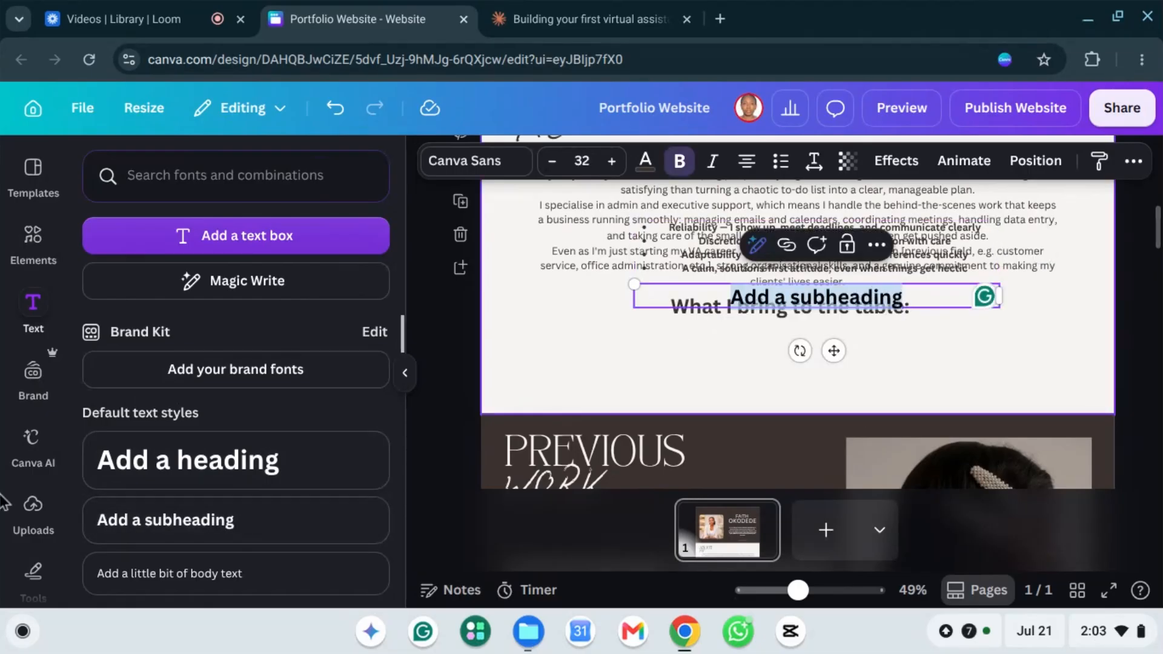
click(899, 309)
click(861, 306)
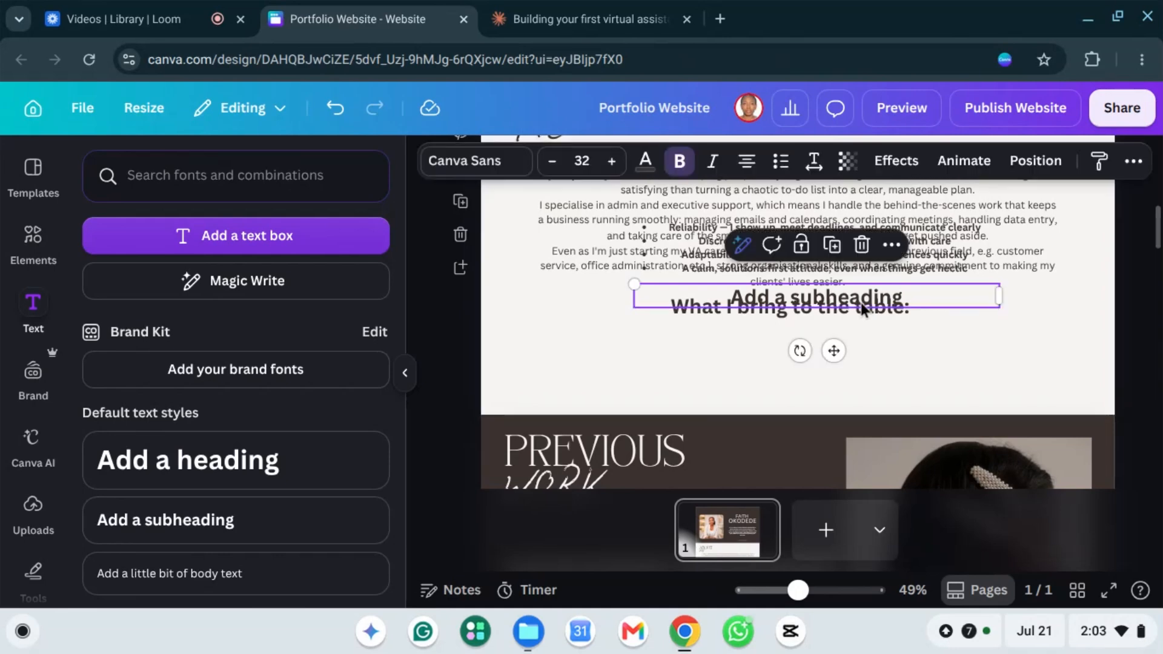
drag(860, 303, 715, 343)
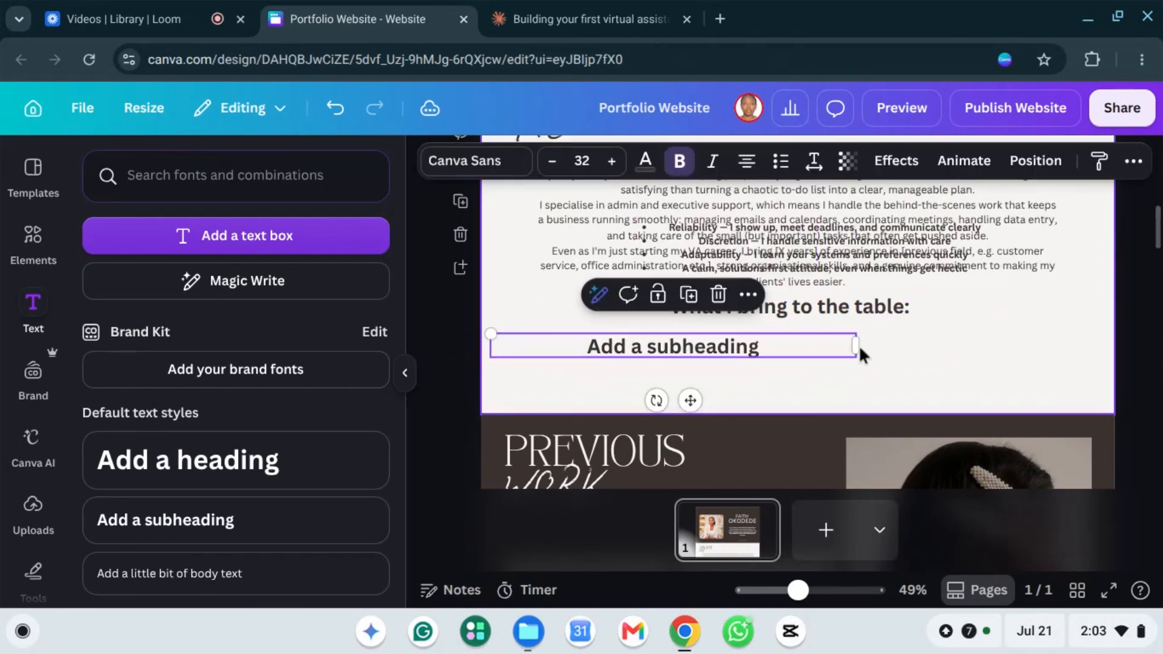
drag(830, 341, 685, 350)
drag(758, 232, 740, 360)
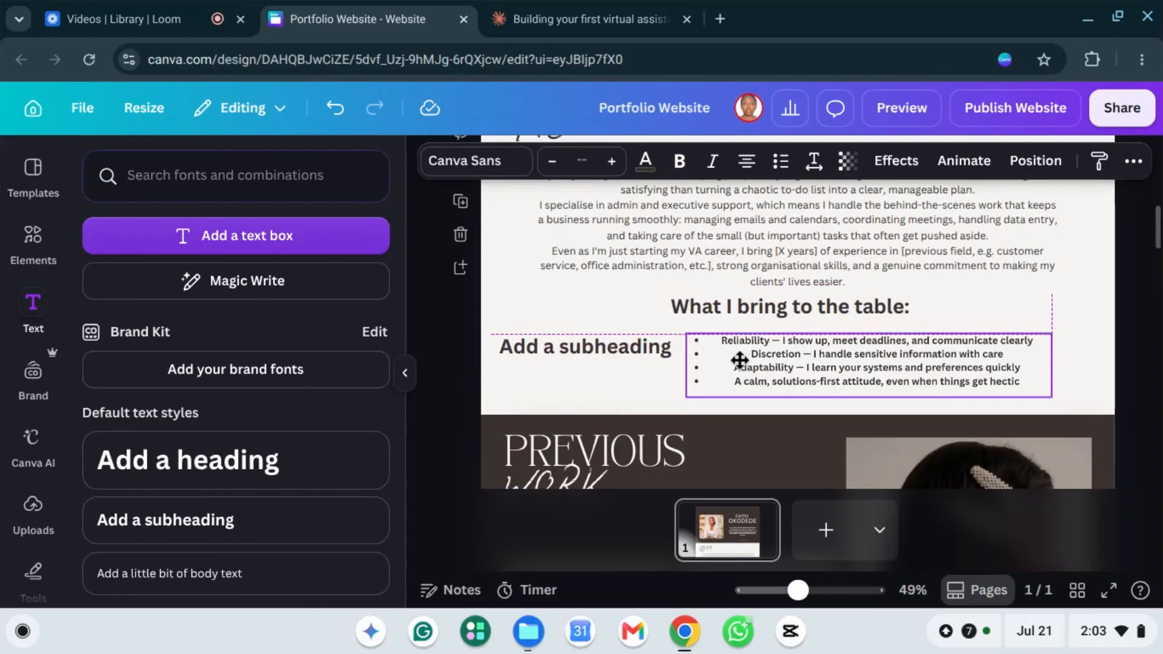
triple_click(732, 339)
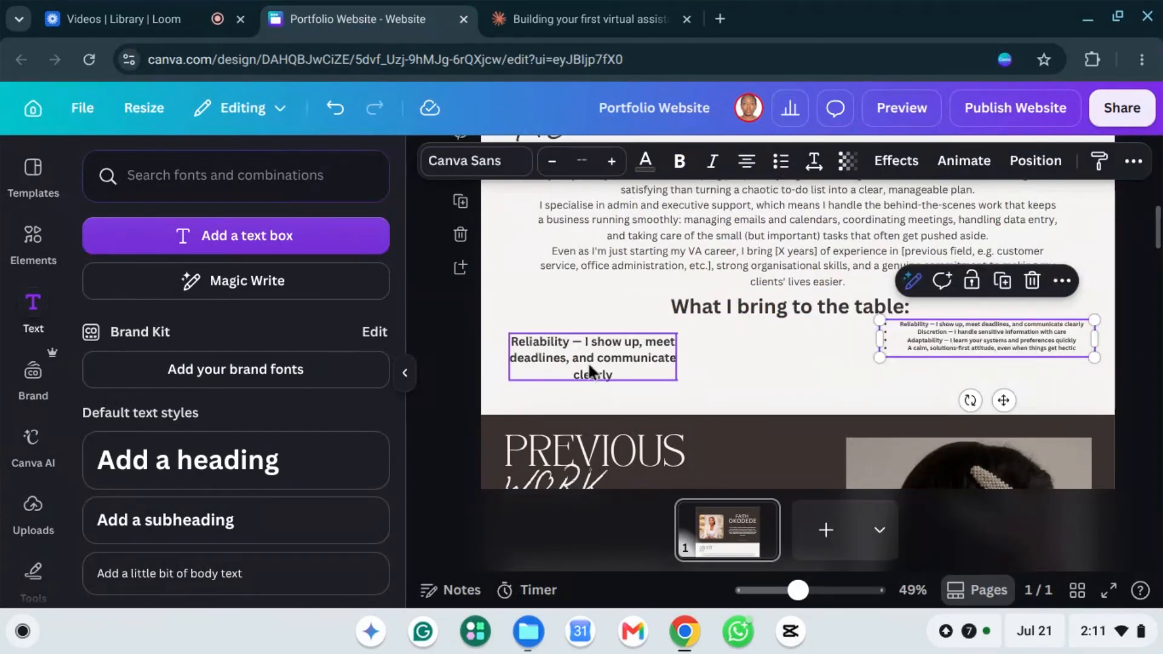
click(588, 362)
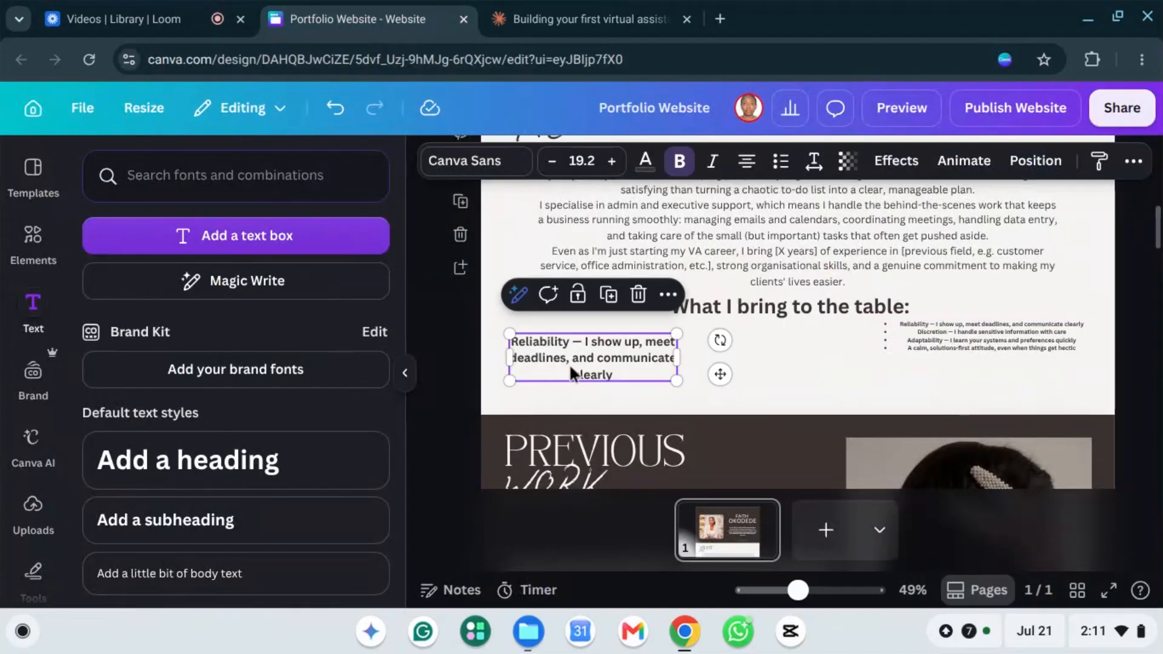
right_click(569, 364)
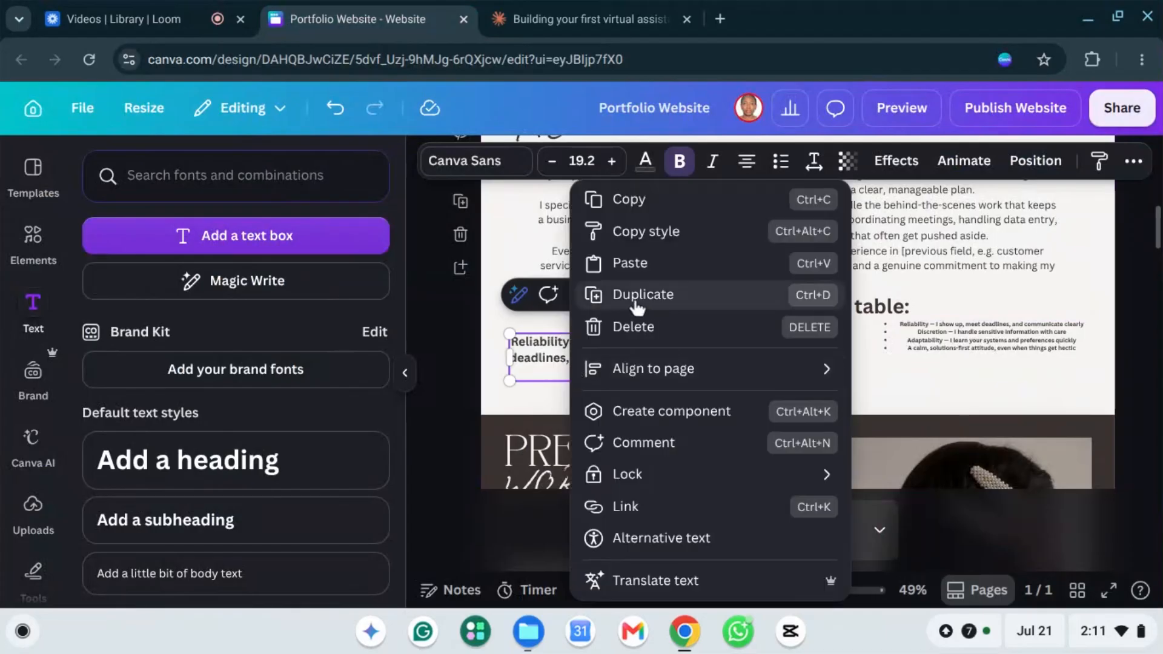
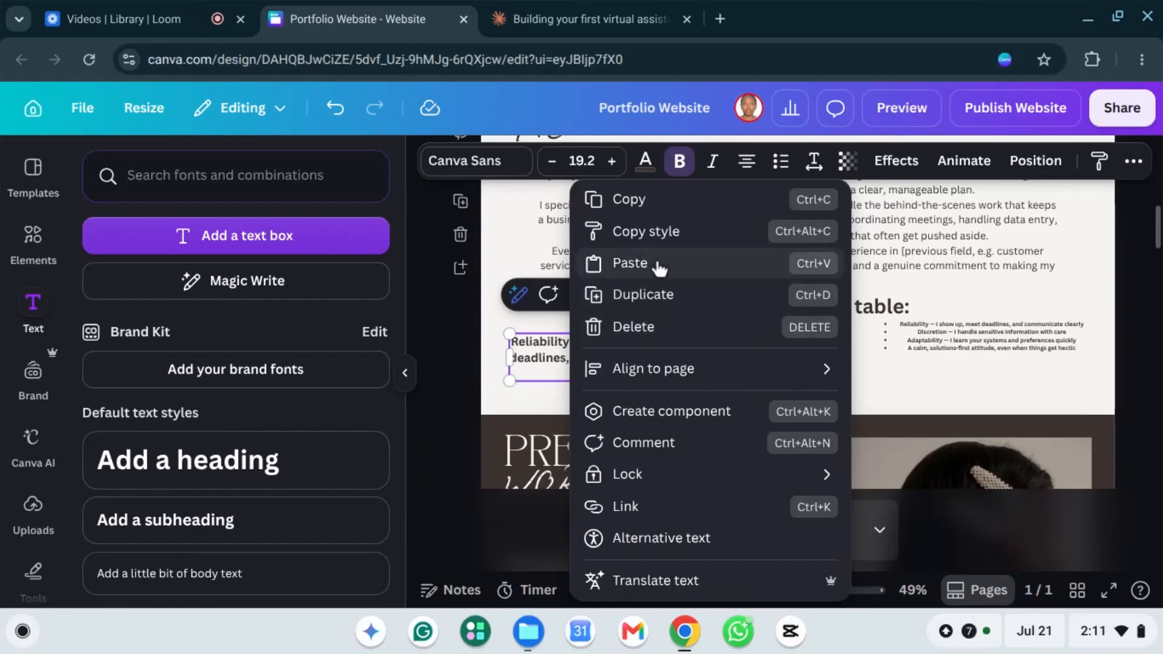
Step: Duplicate the Reliability box beside itself and paste the list's Discretion line into the copy
click(667, 297)
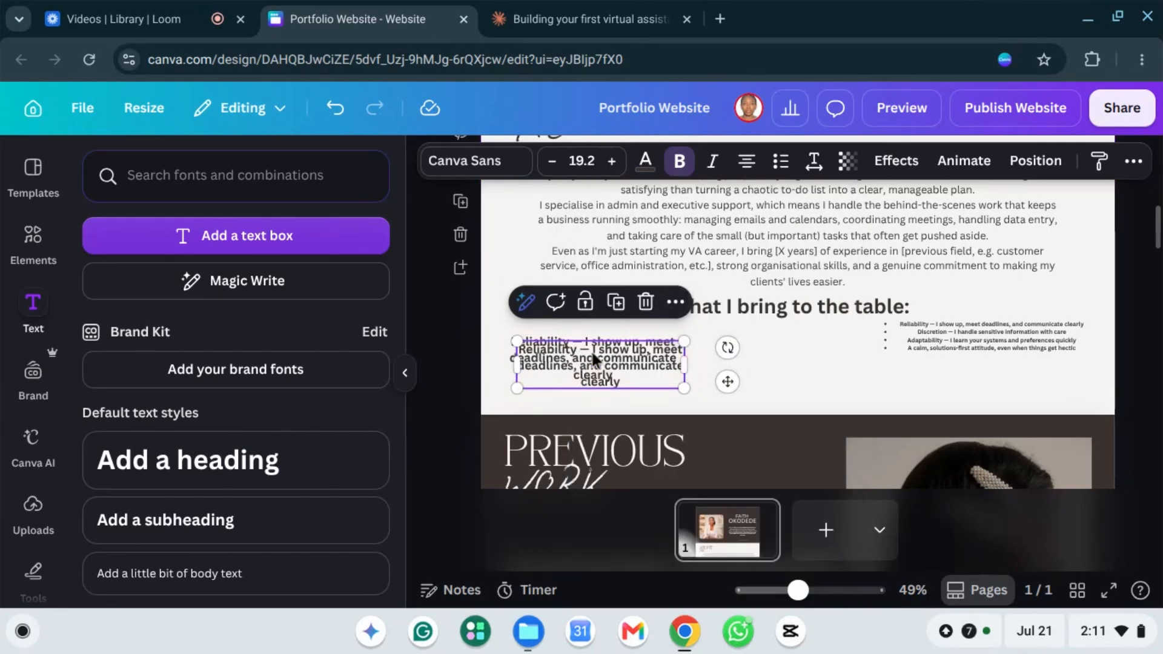
drag(582, 354, 754, 347)
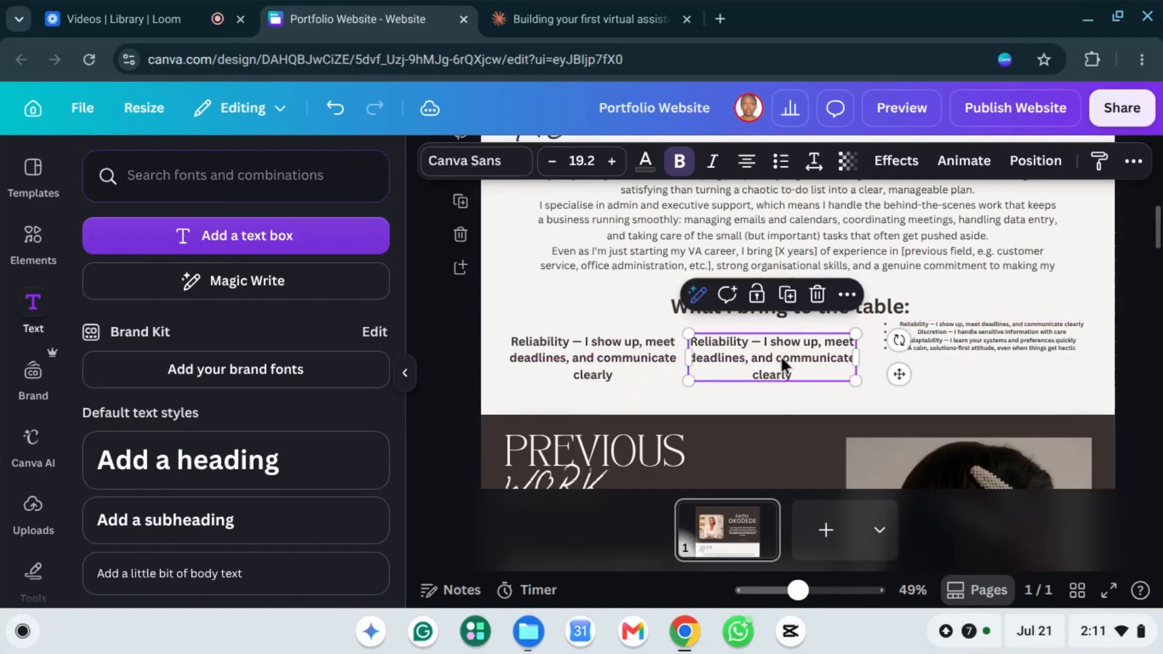
click(932, 335)
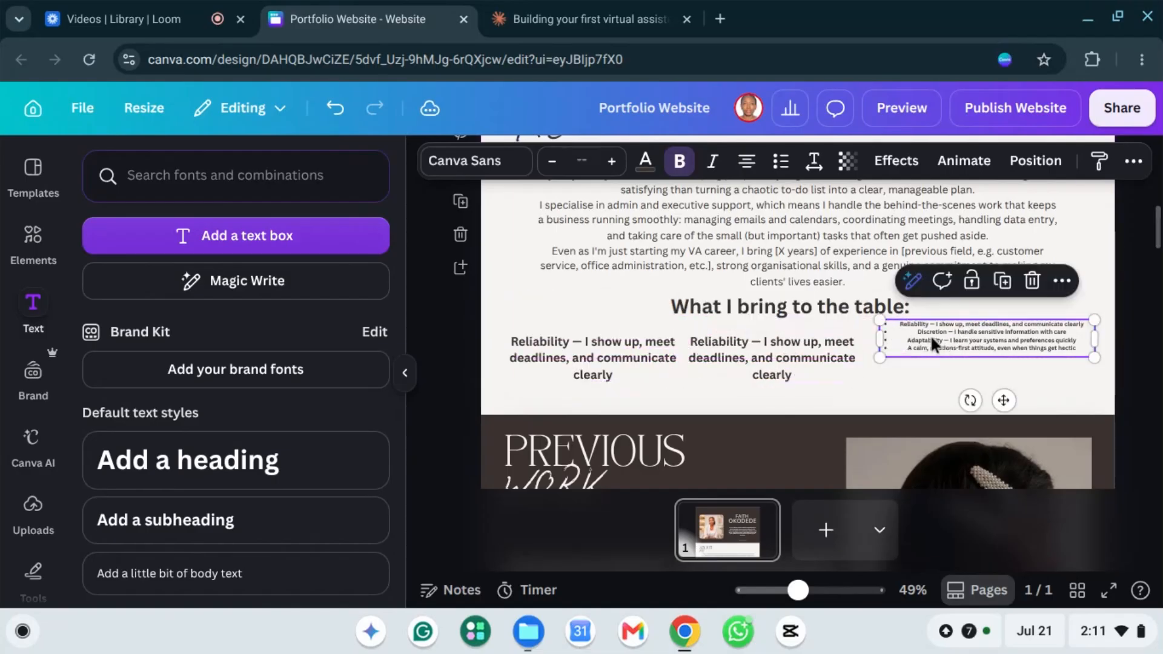
click(921, 334)
drag(918, 333, 1067, 332)
key(ctrl+c)
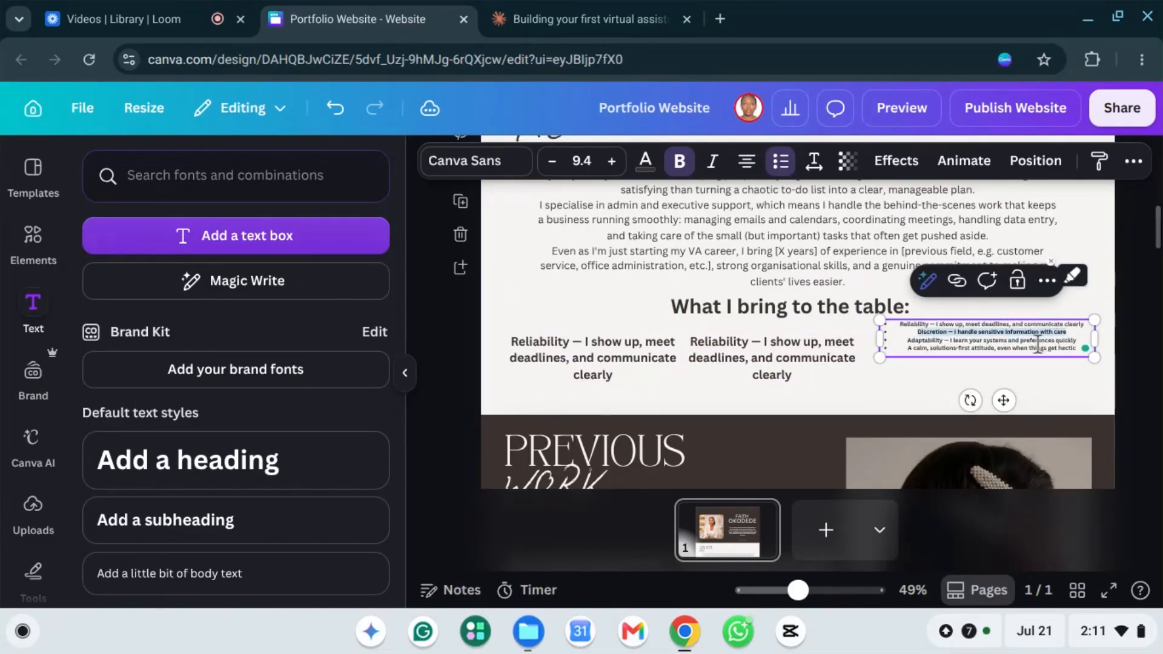
click(770, 358)
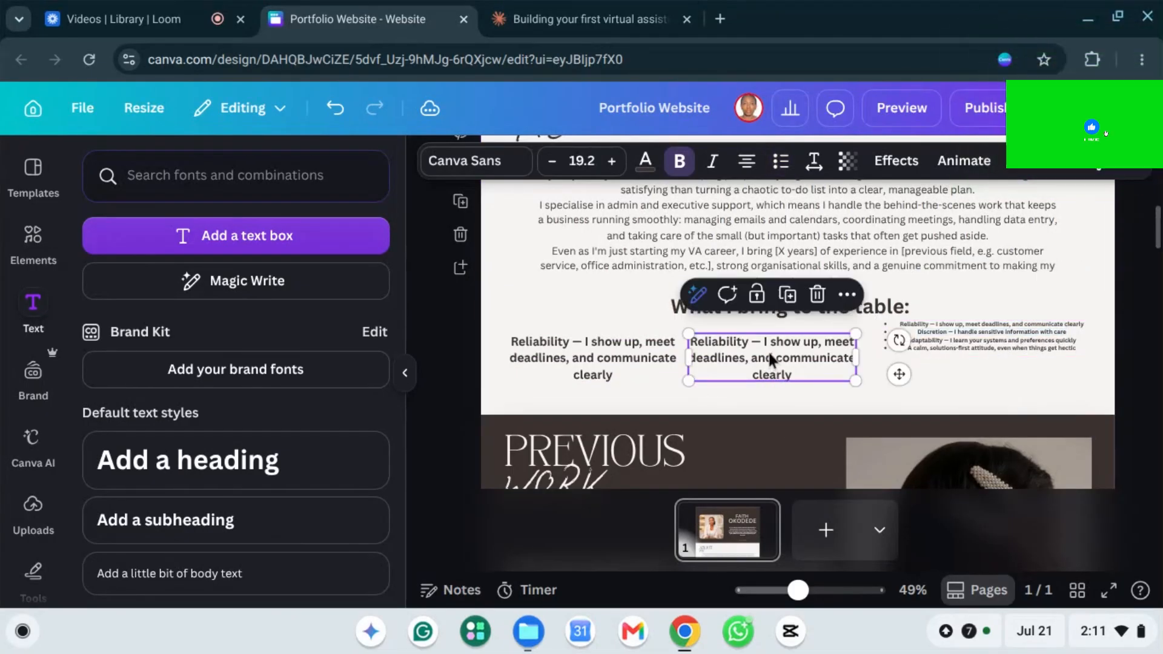
click(771, 359)
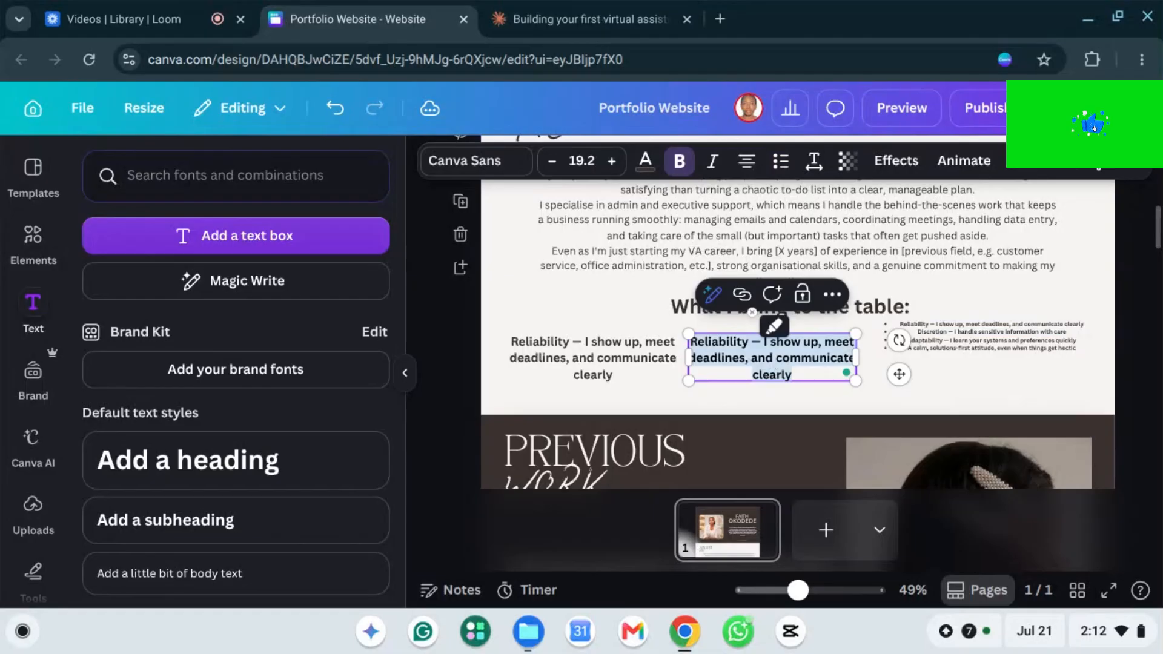
key(ctrl+v)
Step: Delete the bulleted list box and place a duplicate of the Discretion box to its right
click(937, 340)
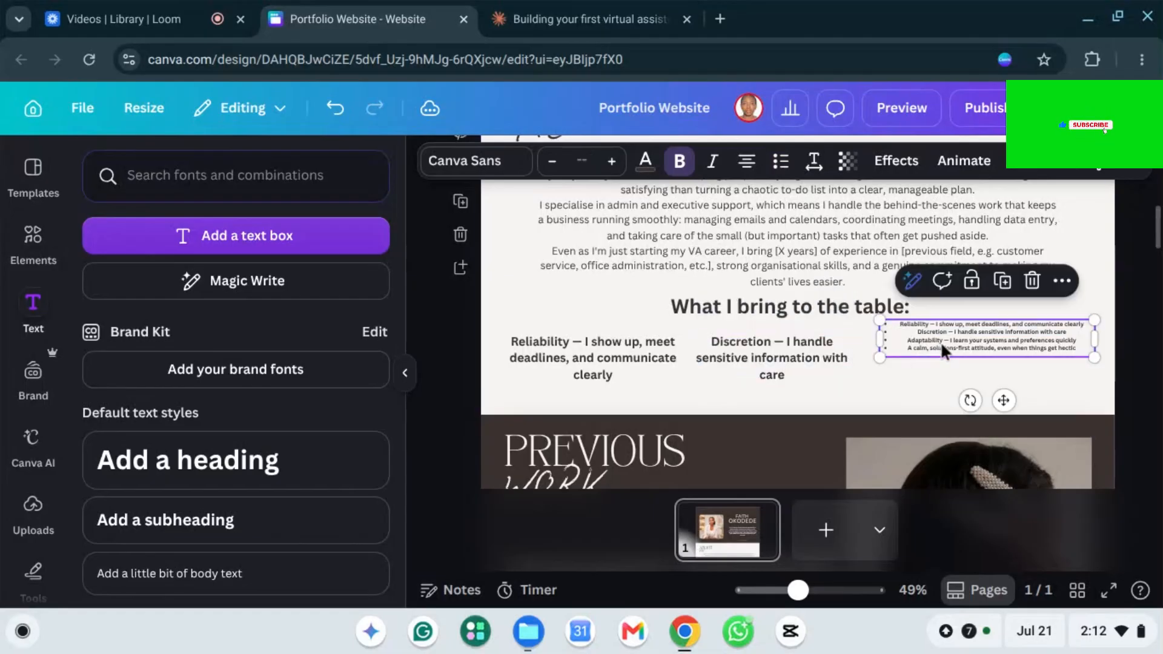
key(Delete)
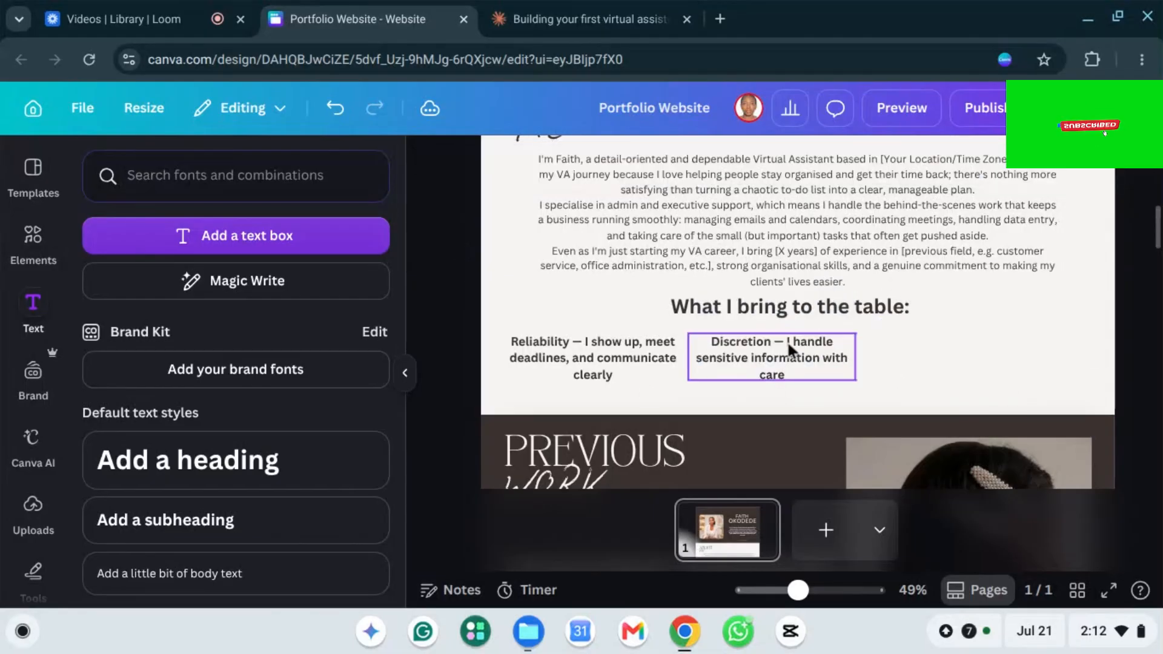
right_click(774, 349)
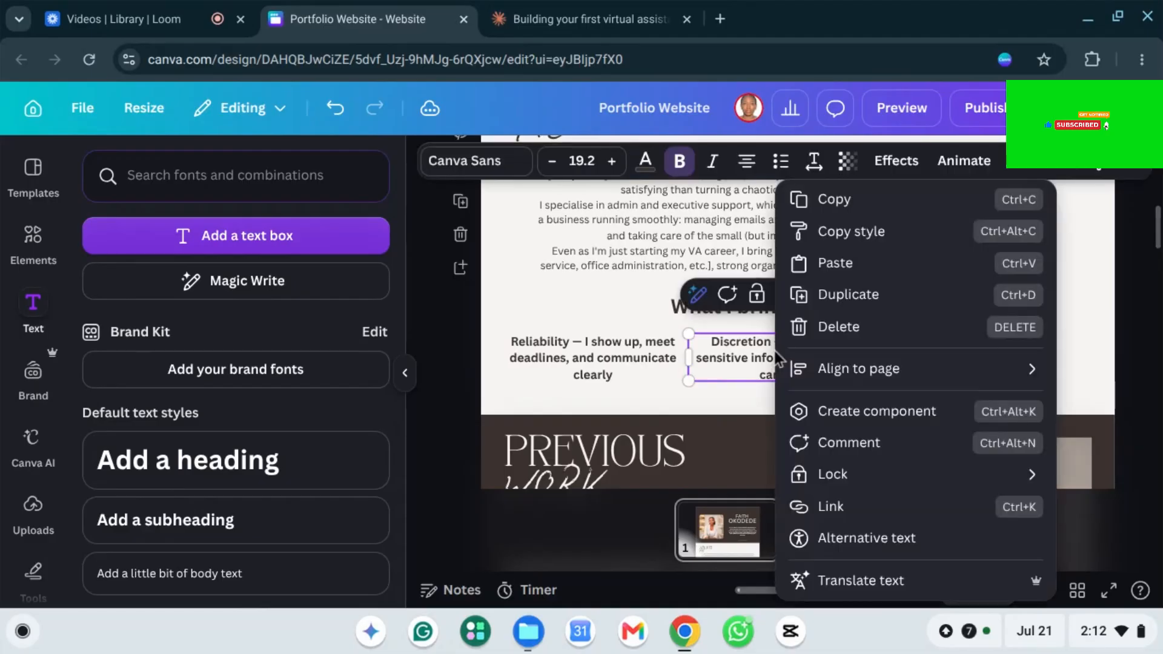
click(847, 307)
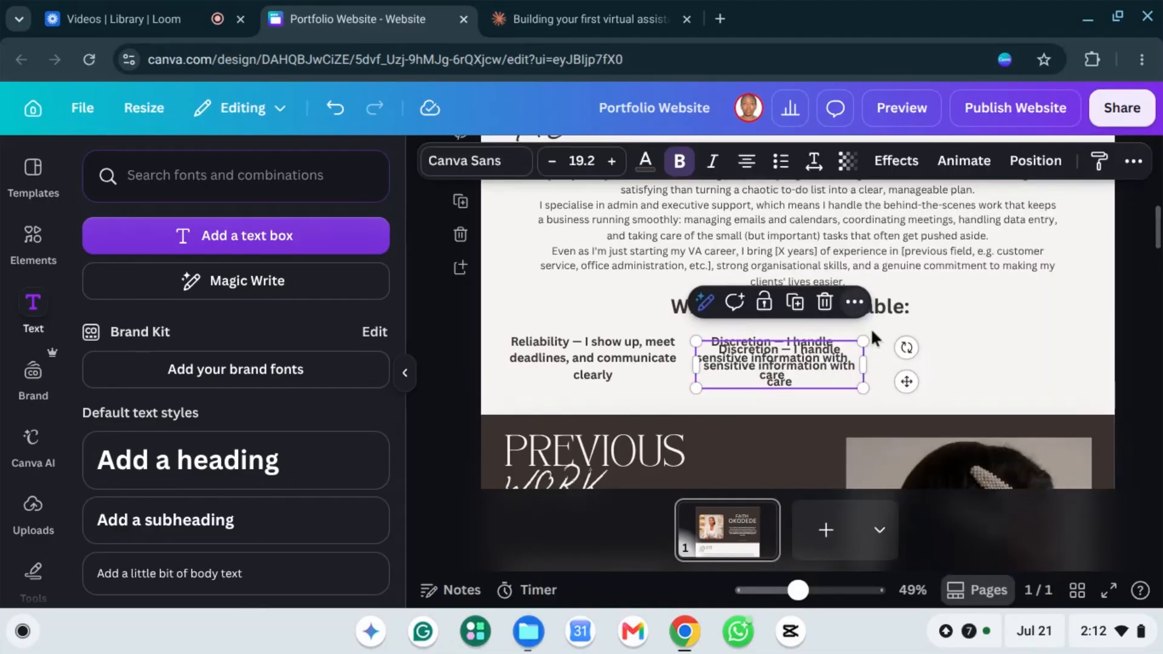
drag(867, 363, 976, 351)
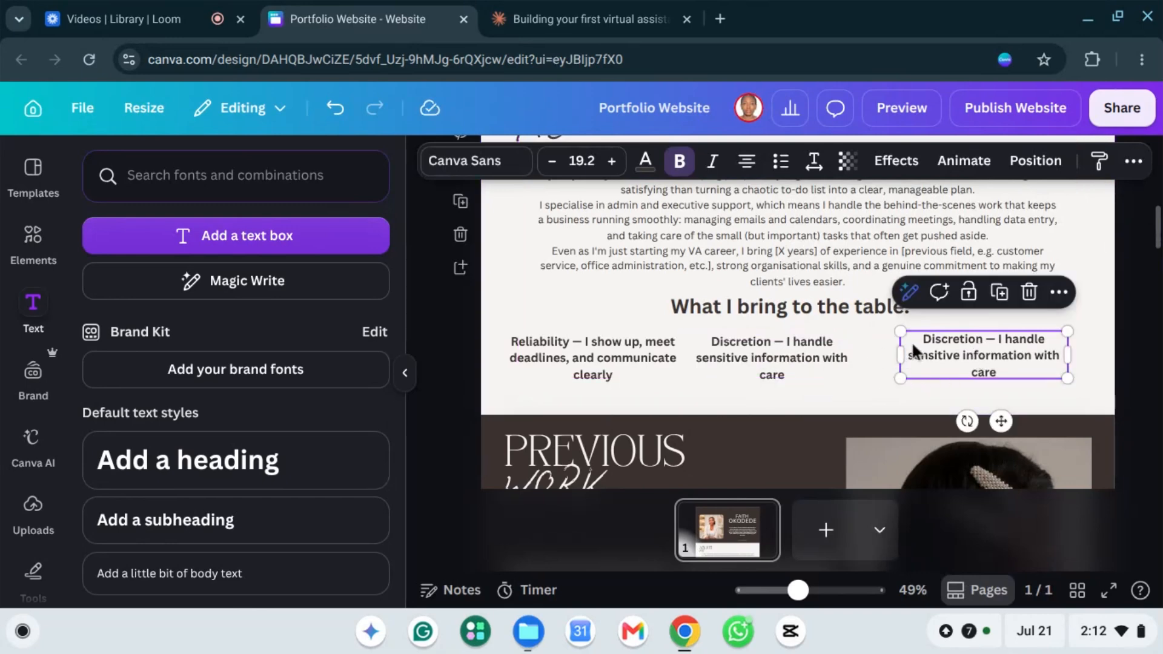
Step: Scroll down to the Previous Work section showing the 2022 and 2023 captioned photos
scroll(821, 285, up, 4)
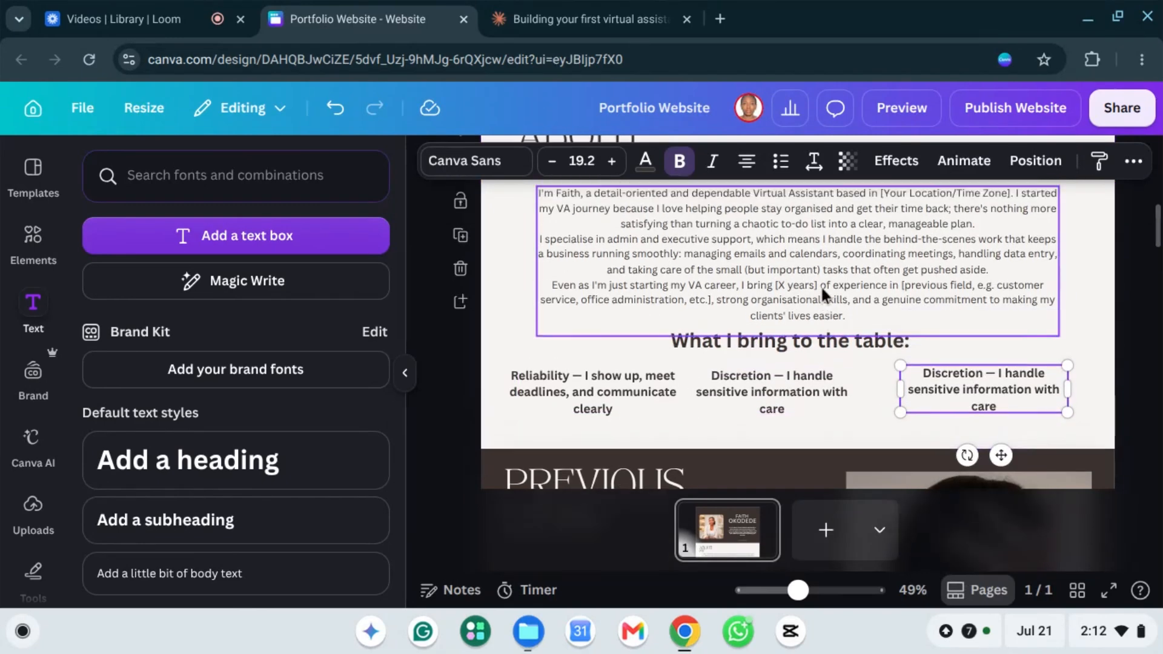
scroll(832, 315, down, 7)
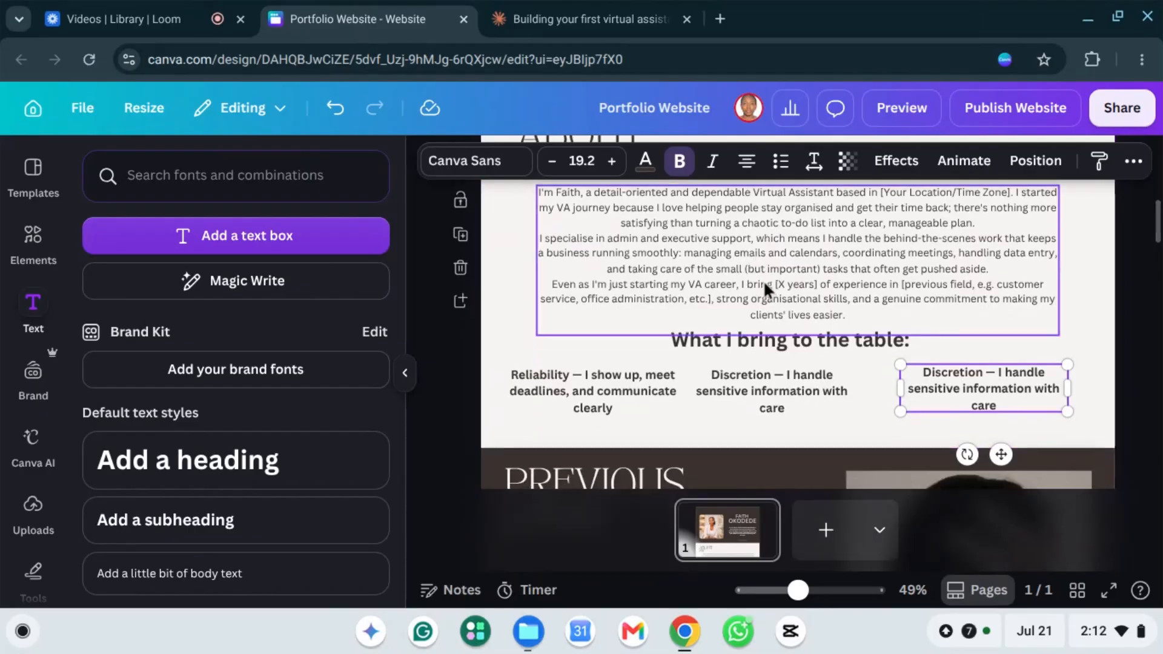
scroll(710, 220, up, 4)
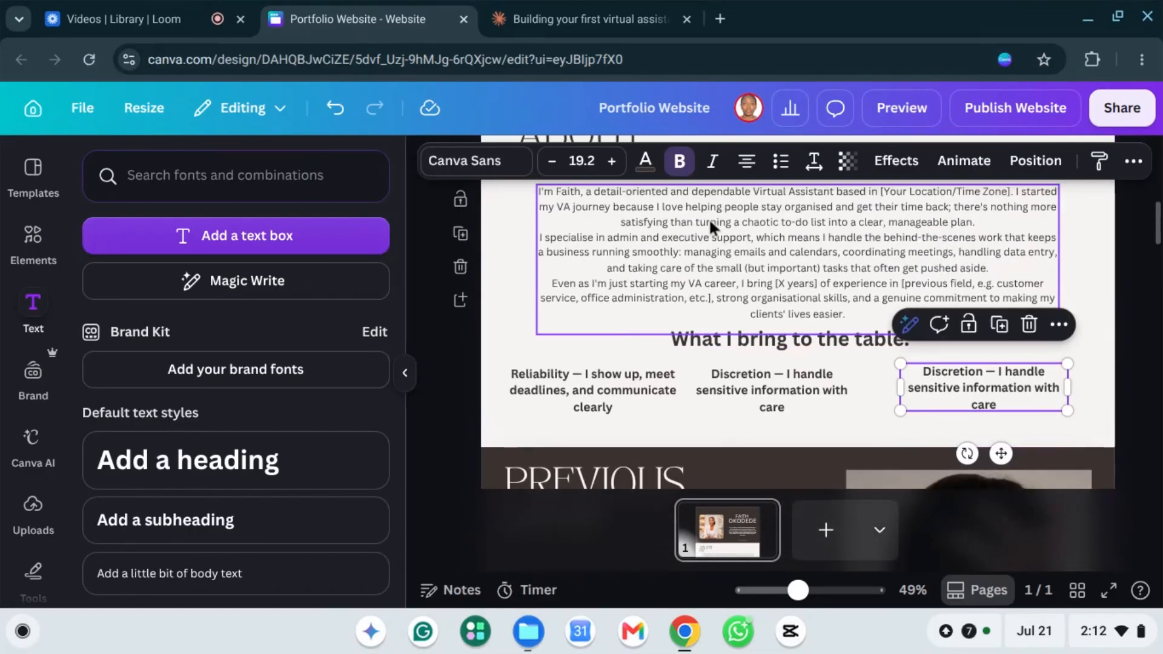
scroll(704, 225, down, 3)
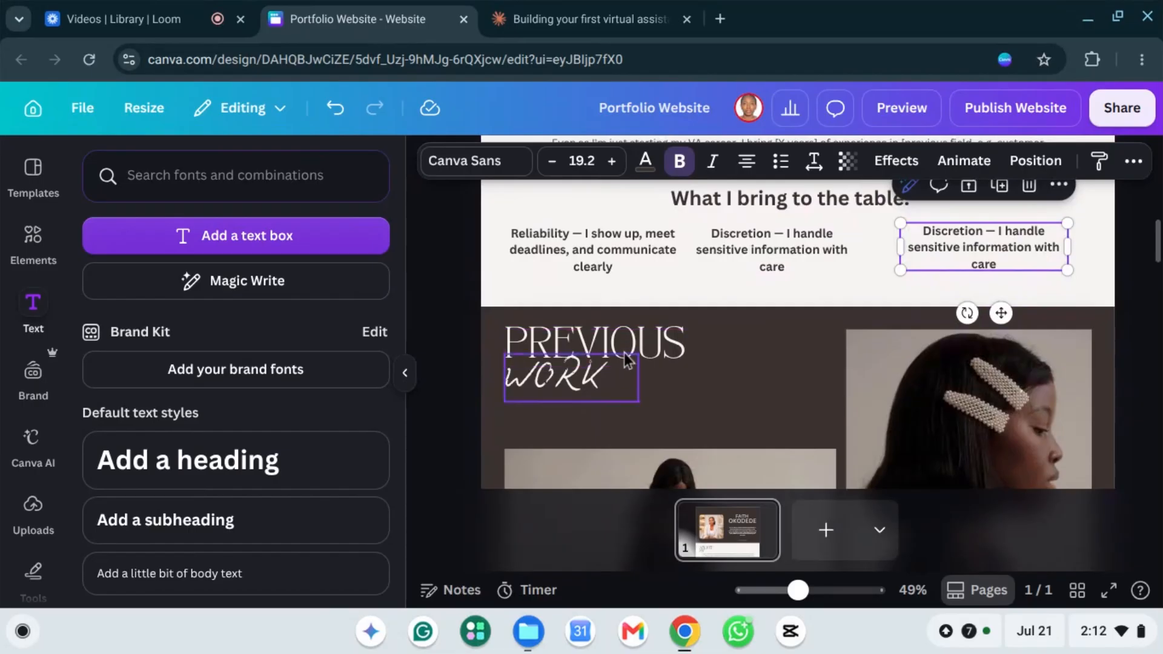
scroll(624, 353, down, 2)
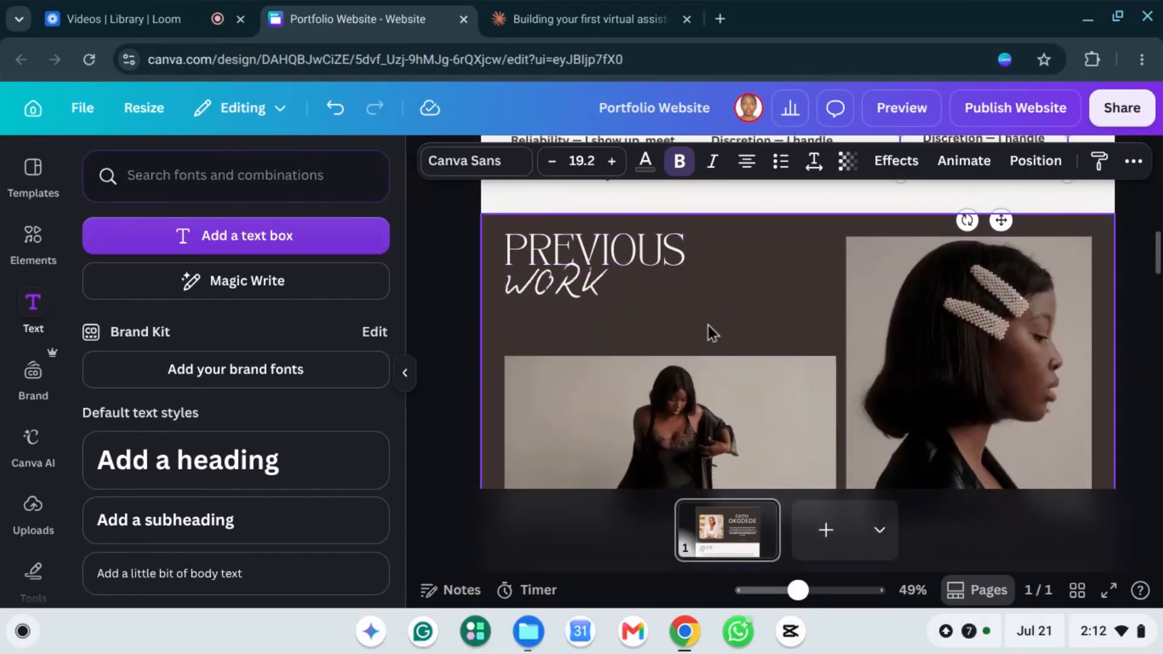
scroll(709, 327, down, 1)
scroll(711, 328, down, 2)
scroll(742, 296, up, 2)
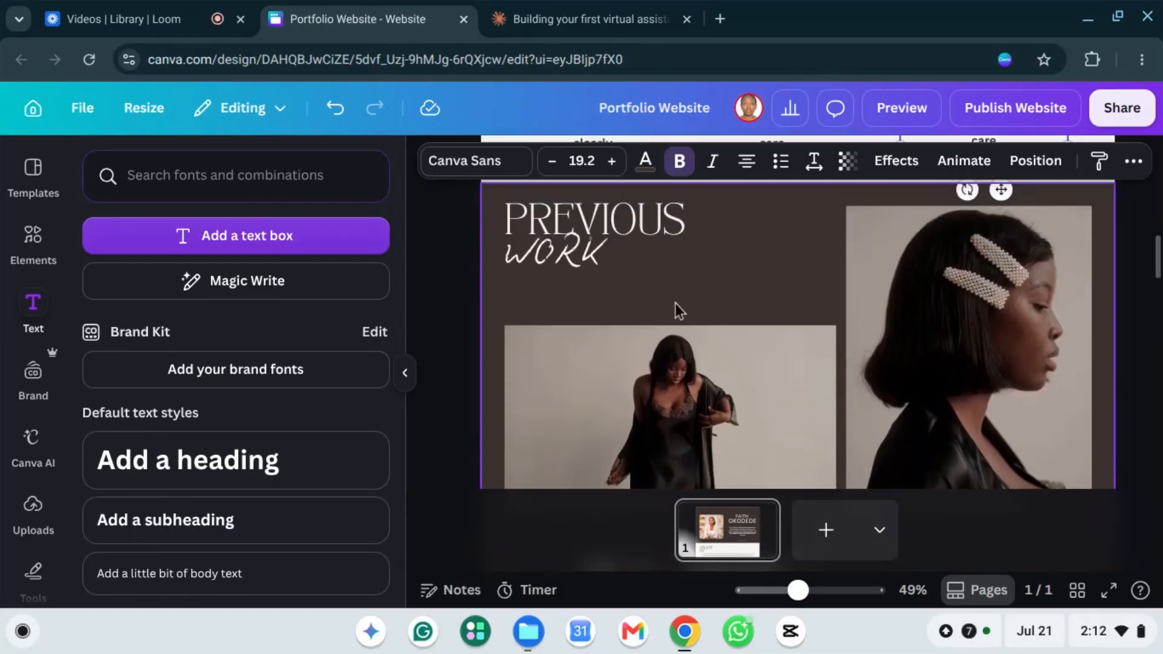
scroll(675, 303, down, 1)
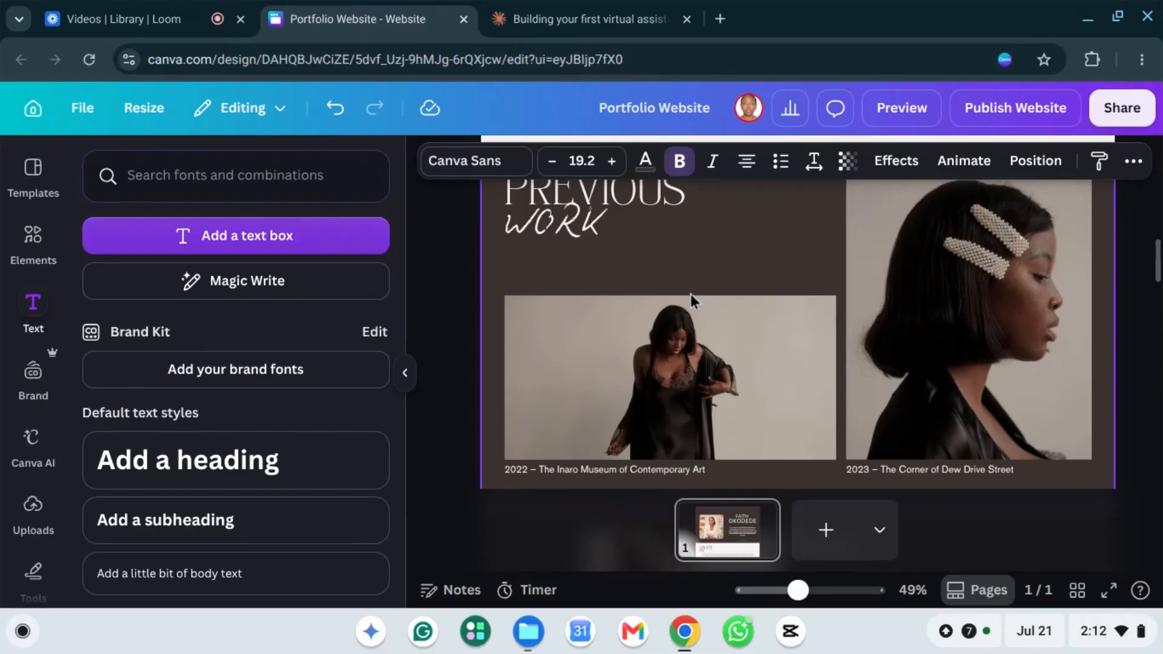
scroll(691, 294, up, 1)
click(553, 266)
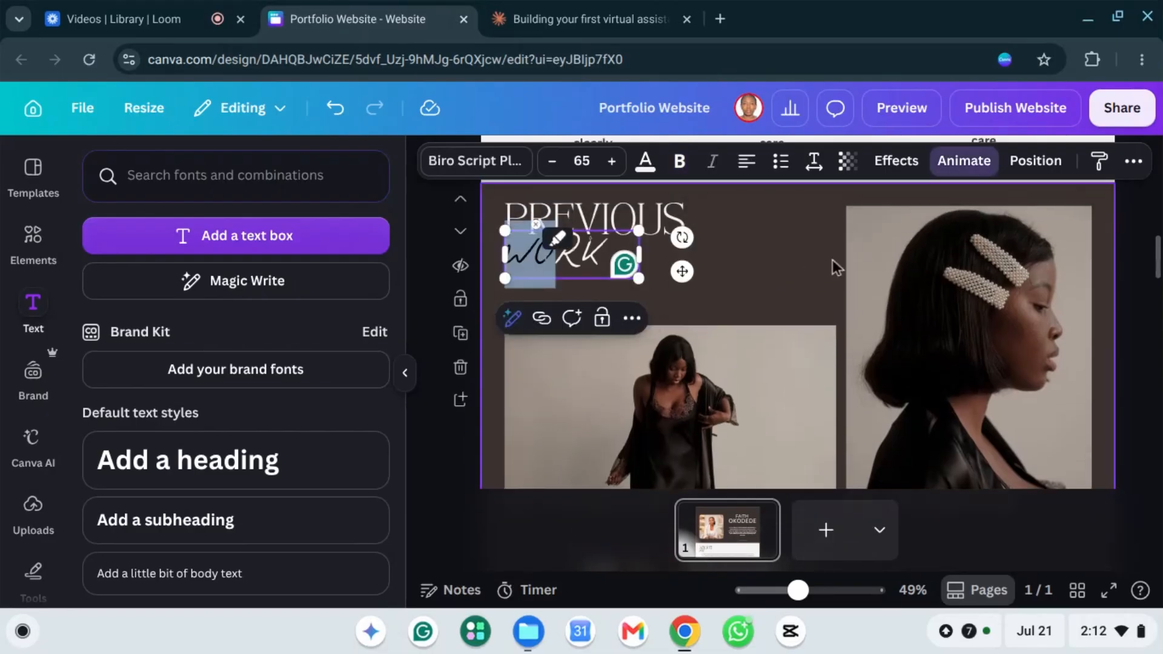
click(776, 278)
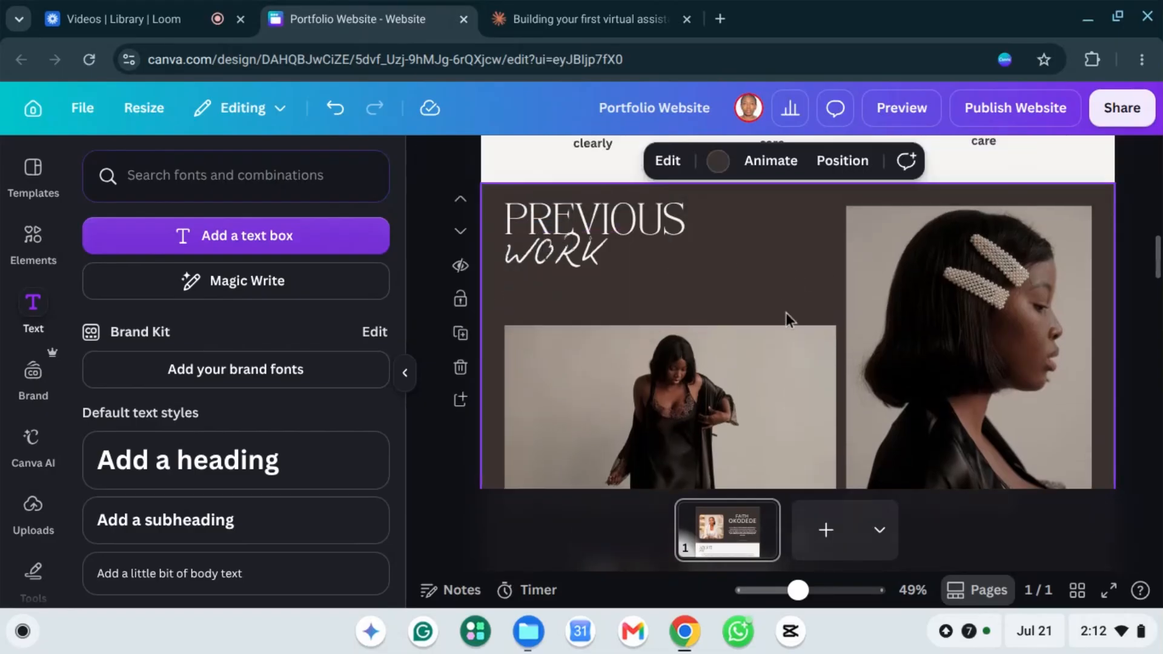
scroll(787, 316, down, 1)
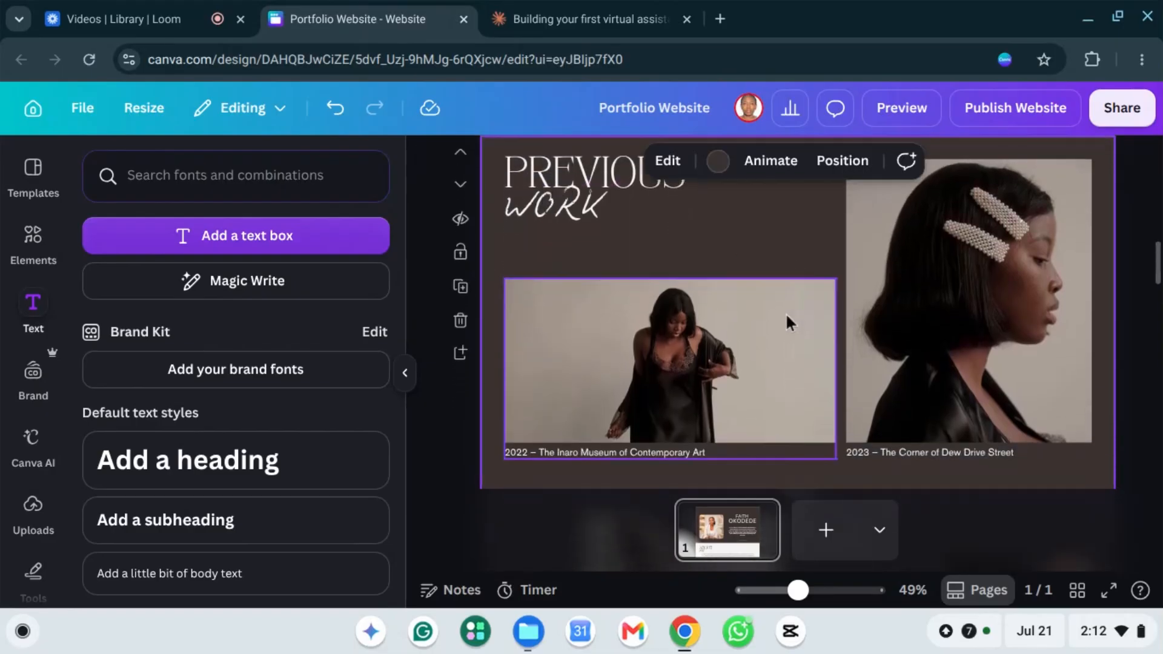
Step: Delete the 2022 and 2023 photo-and-caption groups from the Previous Work section
click(703, 384)
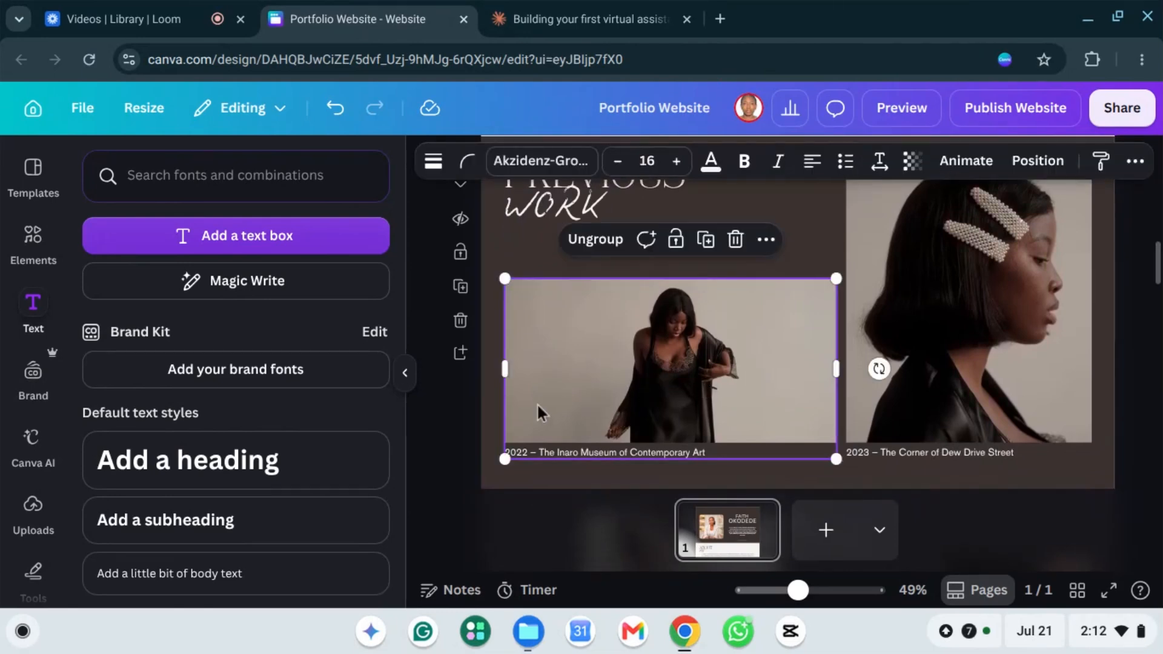
key(Delete)
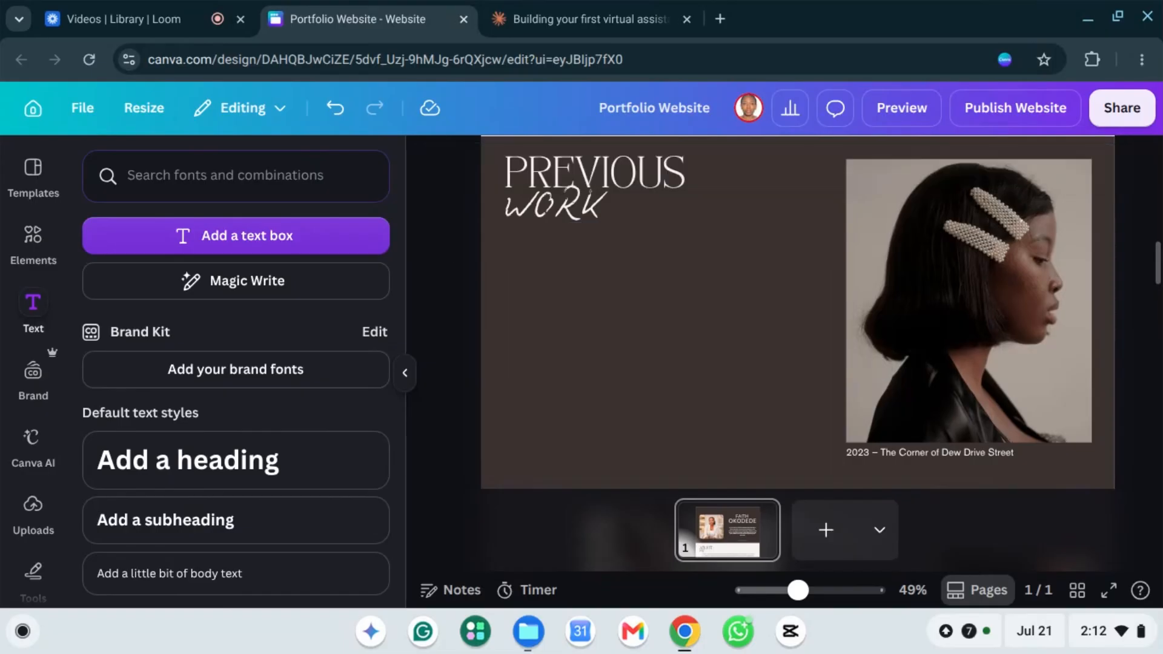
click(1018, 308)
key(Delete)
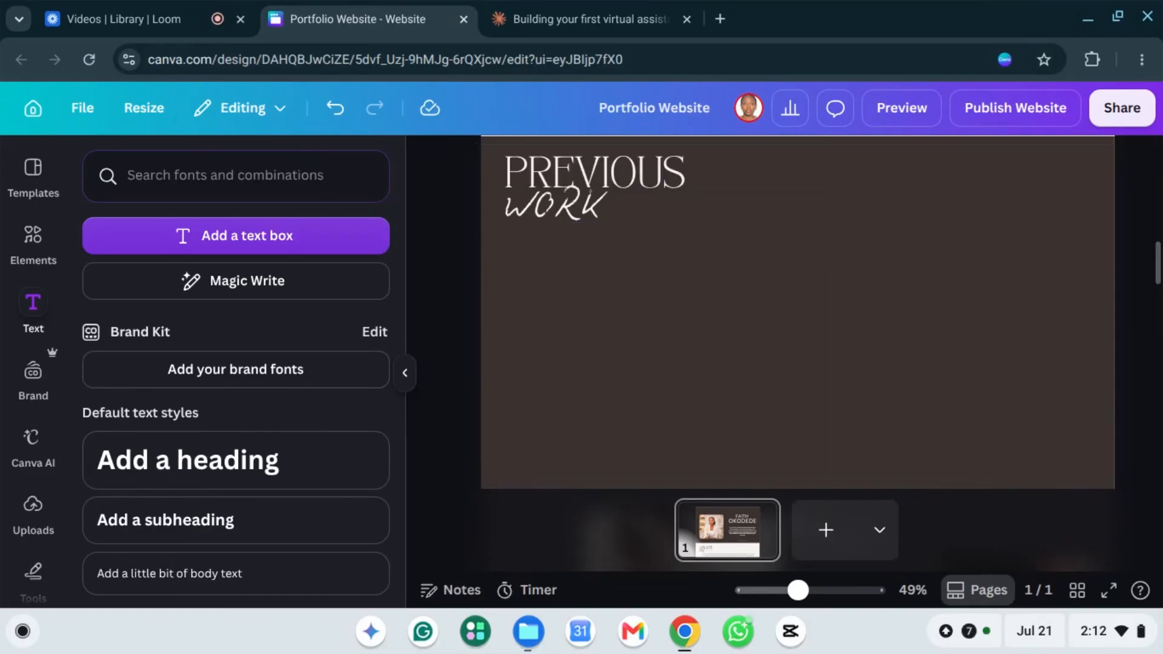
scroll(718, 355, up, 1)
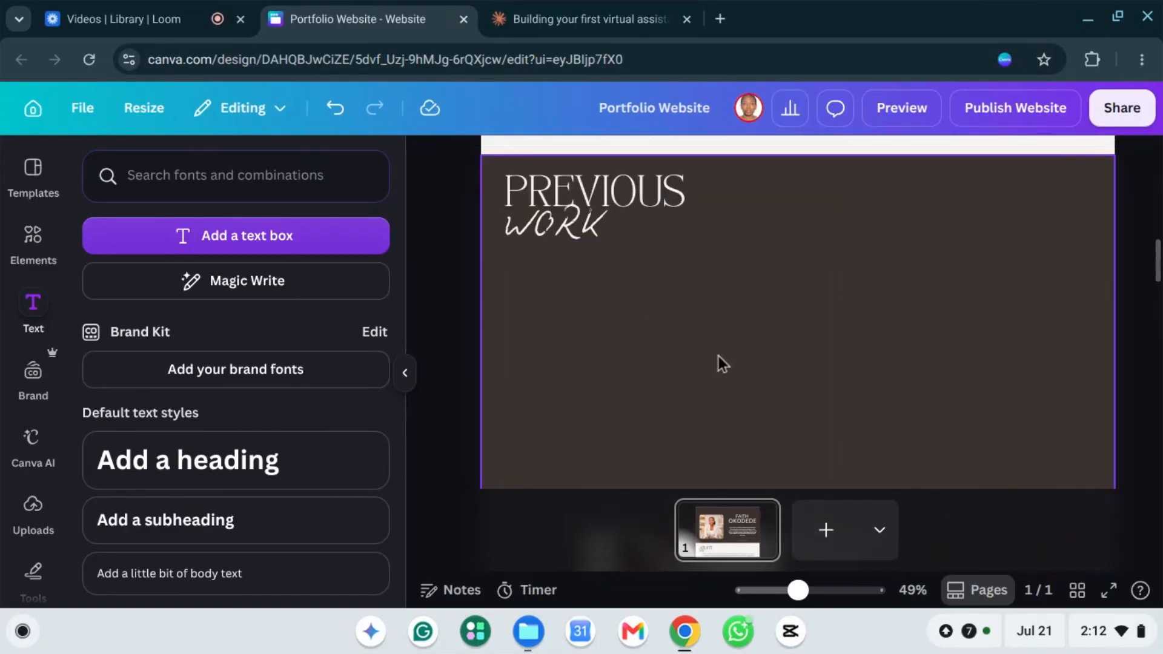
scroll(696, 360, down, 2)
scroll(665, 344, up, 1)
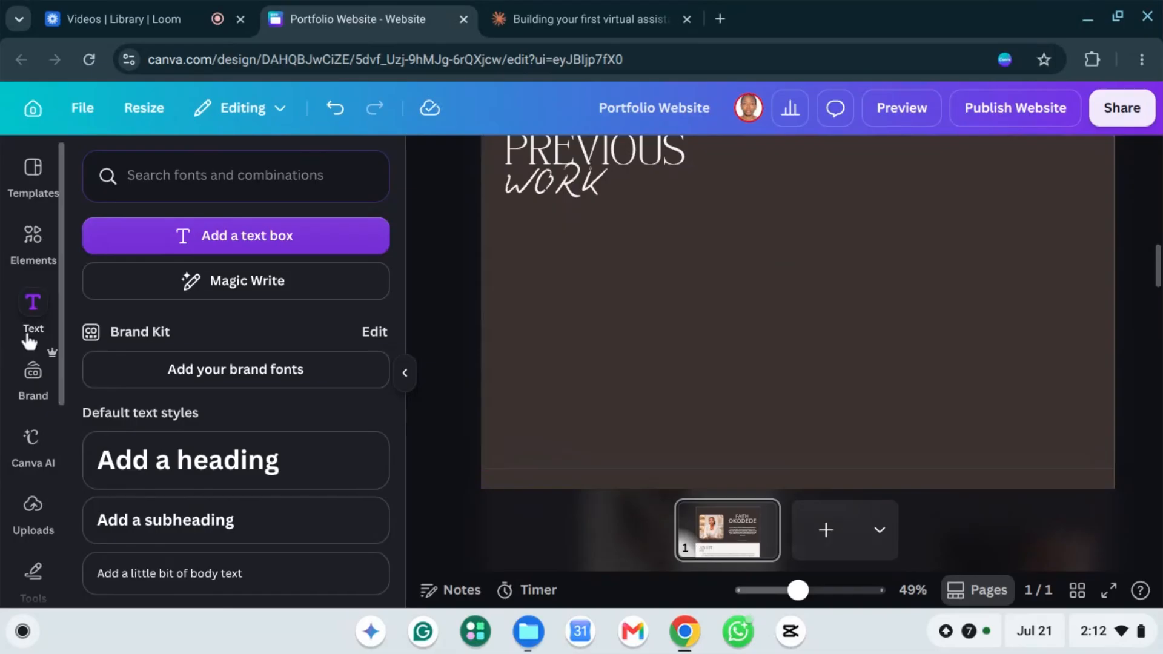
Step: Add two landscape frames from Elements > Frames, placing them left and right under the heading
click(31, 239)
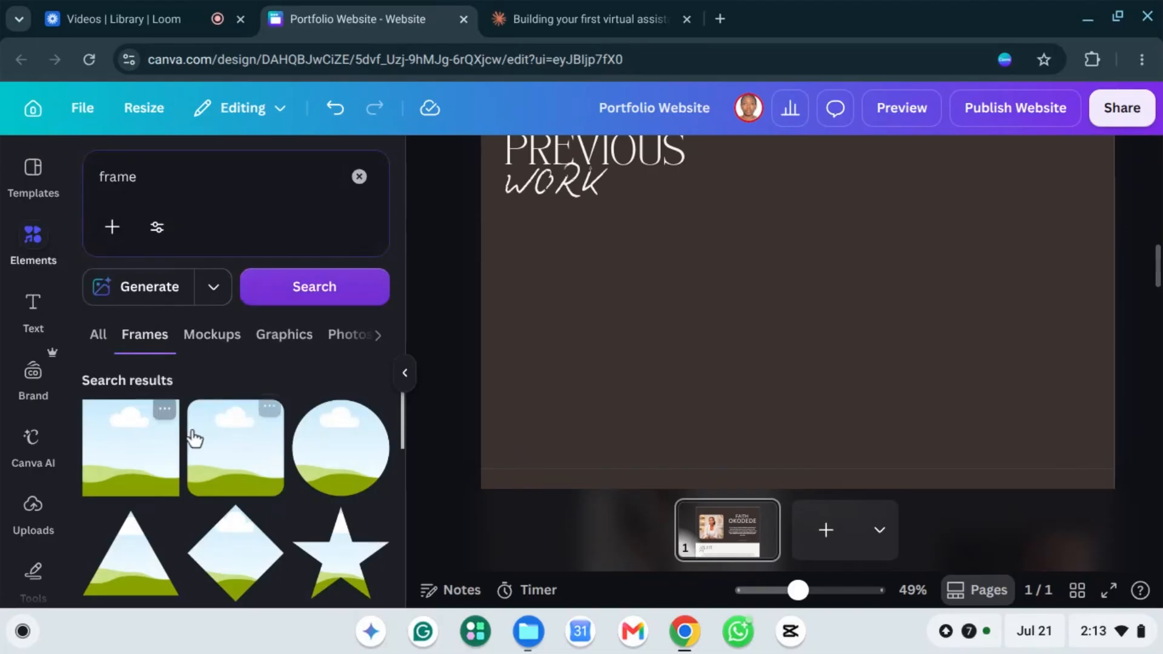
click(229, 454)
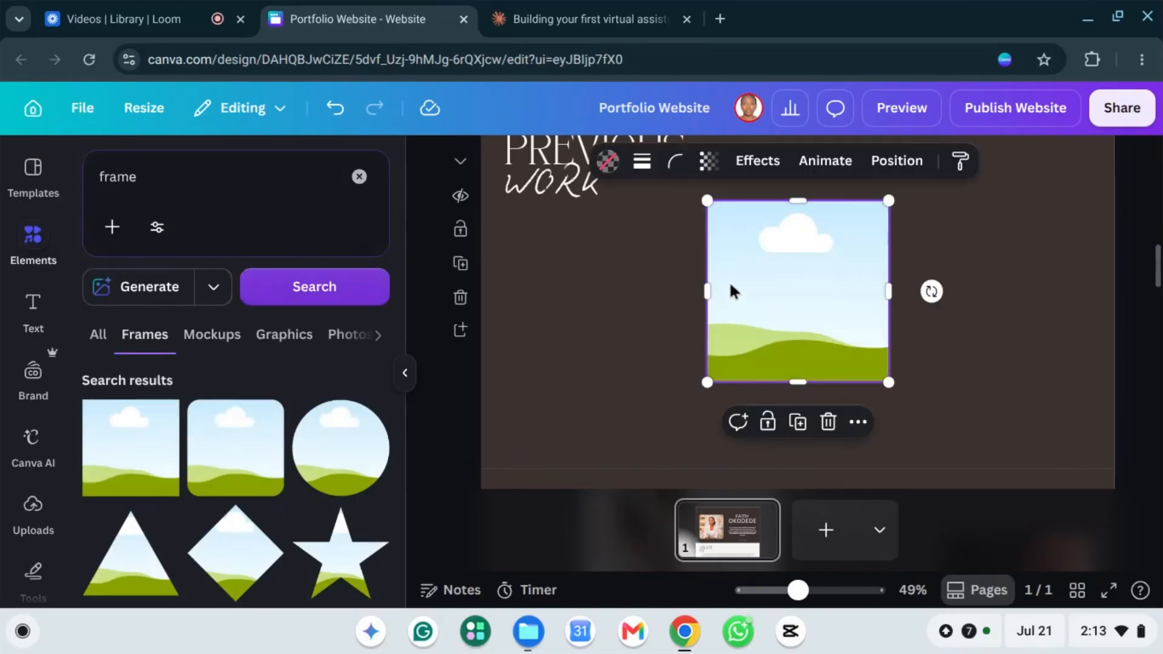
drag(774, 287, 565, 301)
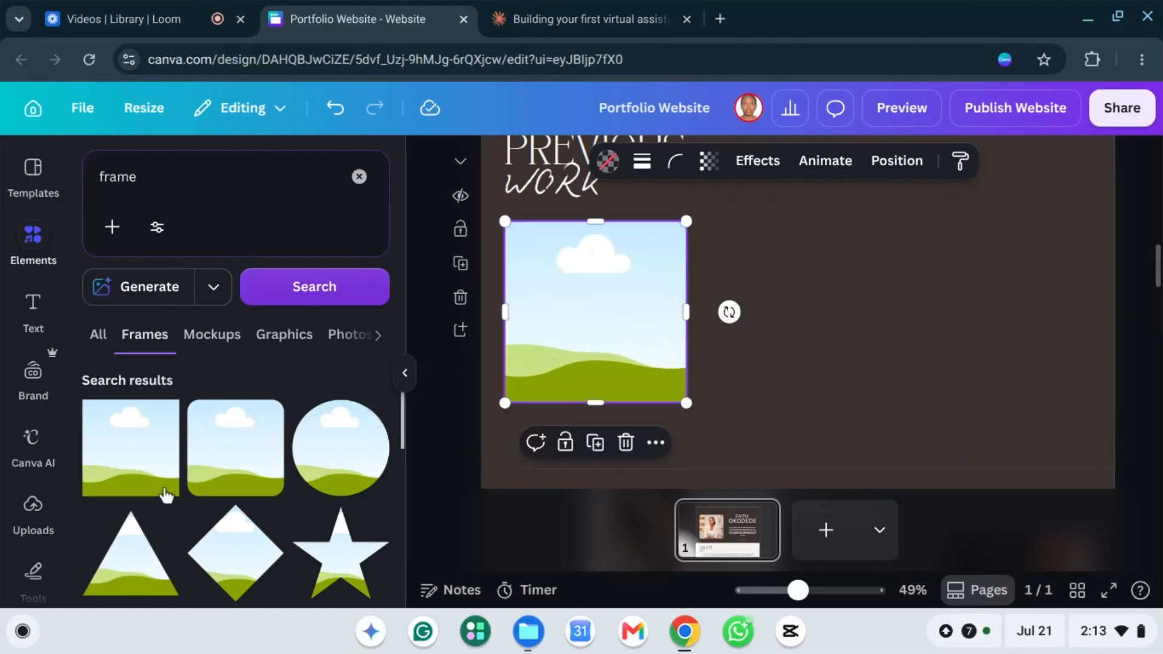
click(209, 472)
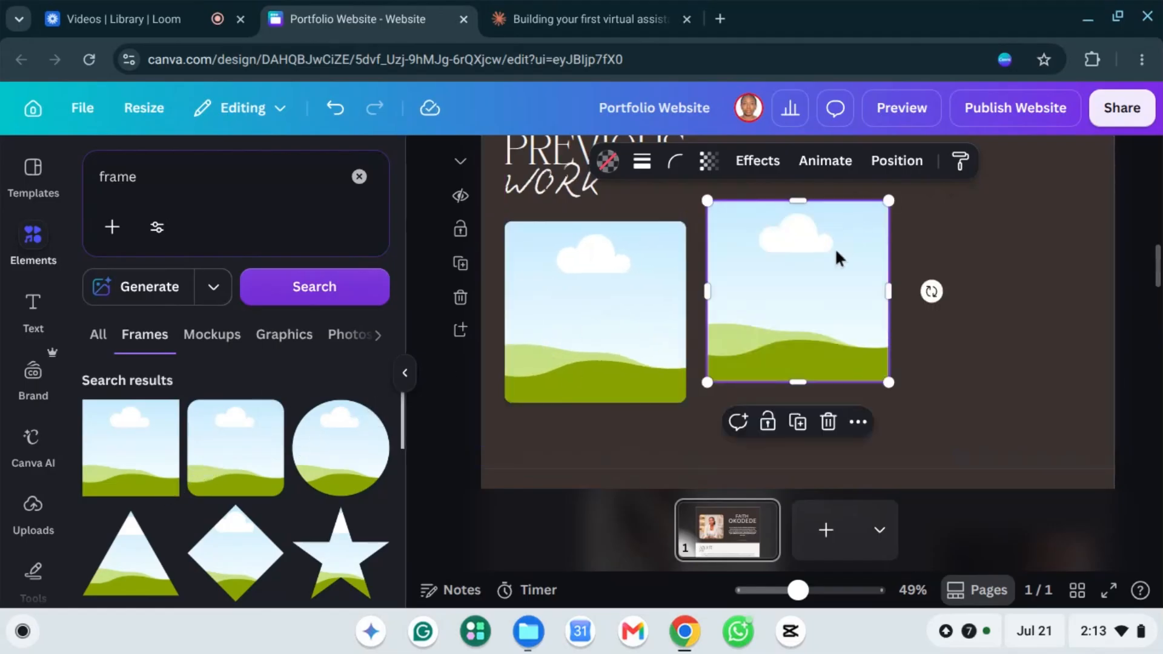
drag(798, 285, 970, 299)
Step: Widen the left landscape frame and adjust the right one to match
click(636, 293)
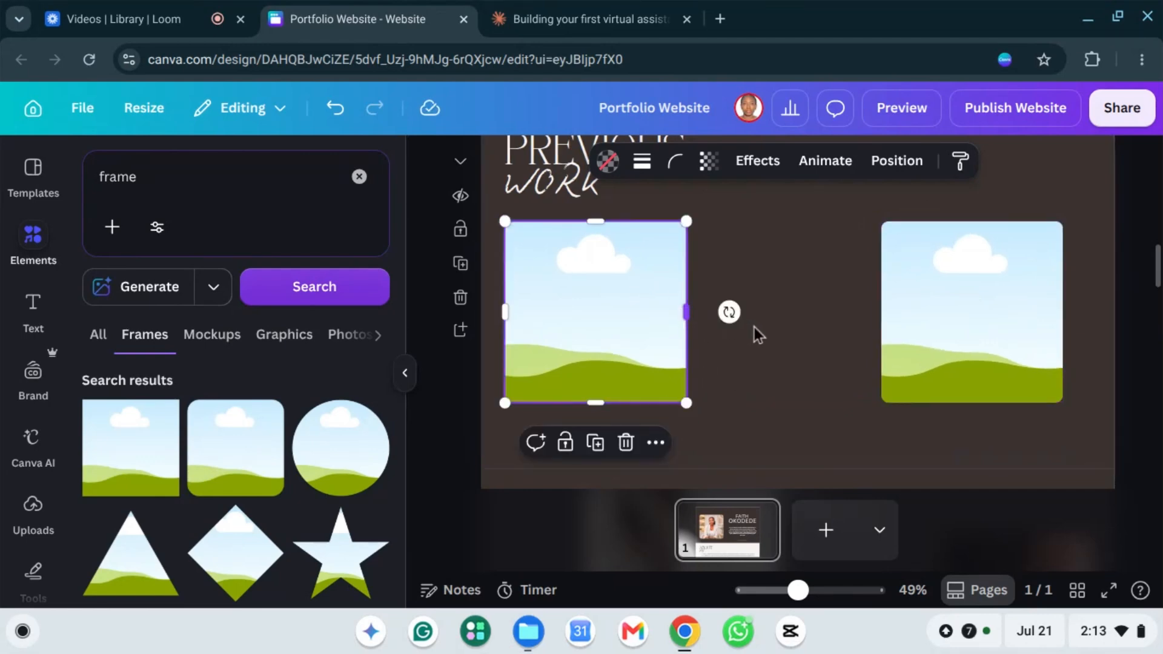
drag(755, 333, 821, 315)
click(933, 321)
click(723, 440)
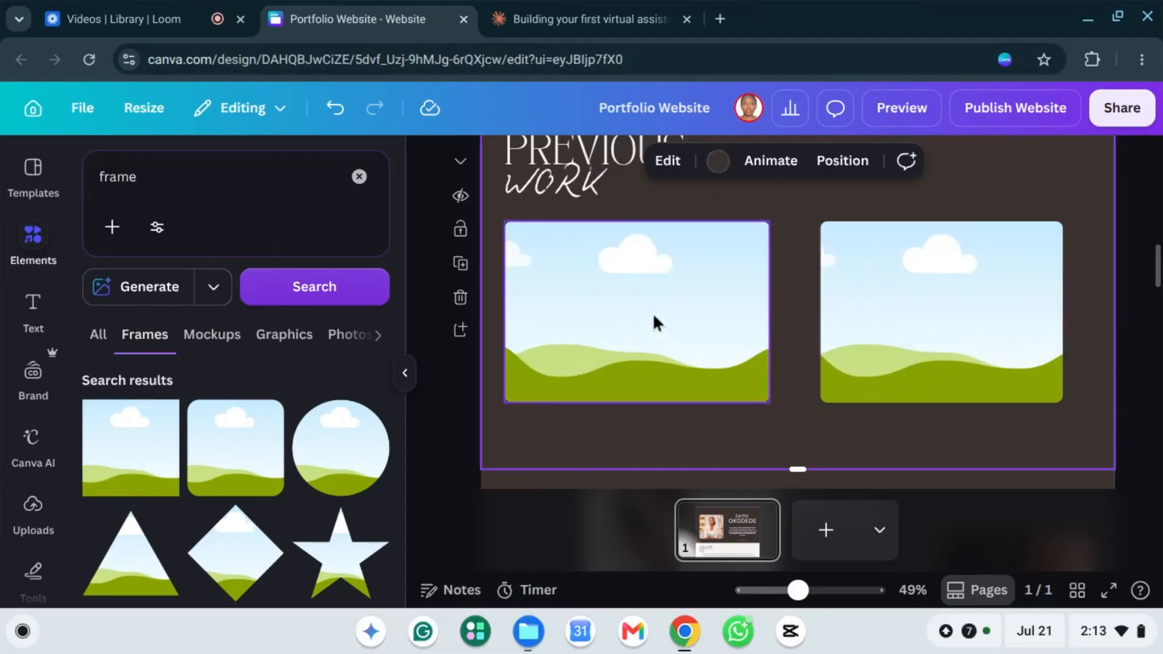
click(646, 305)
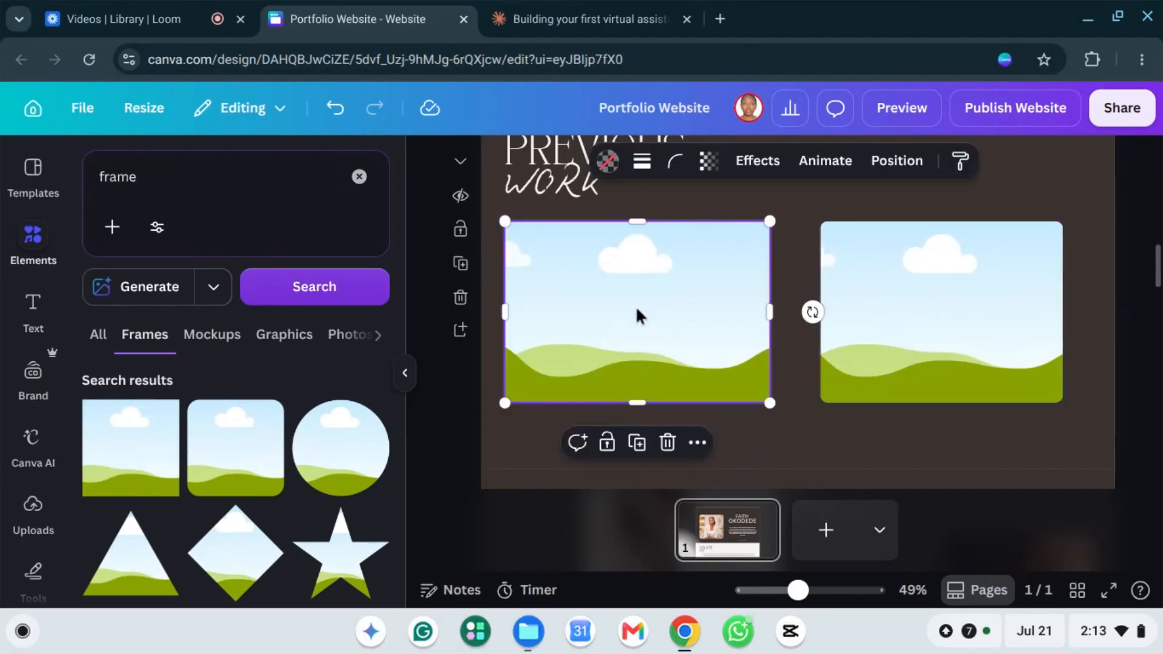
Step: Drop the uploaded Gmail screenshot into the left frame and widen it to 612 × 392
click(35, 512)
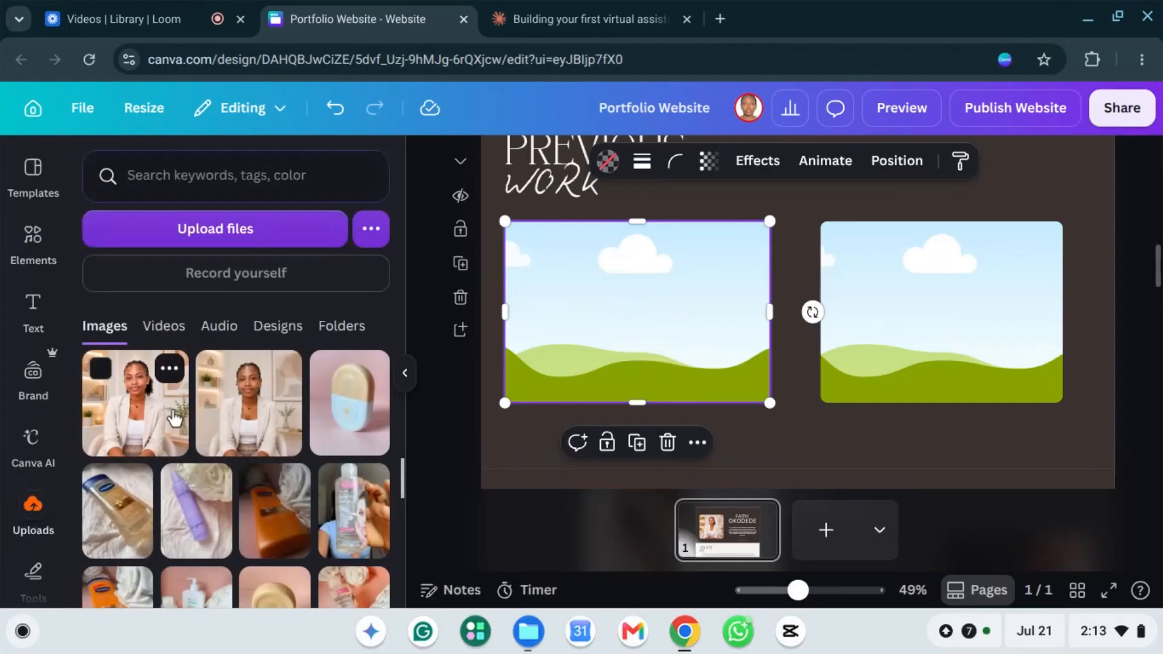
scroll(194, 470, down, 10)
scroll(267, 449, down, 5)
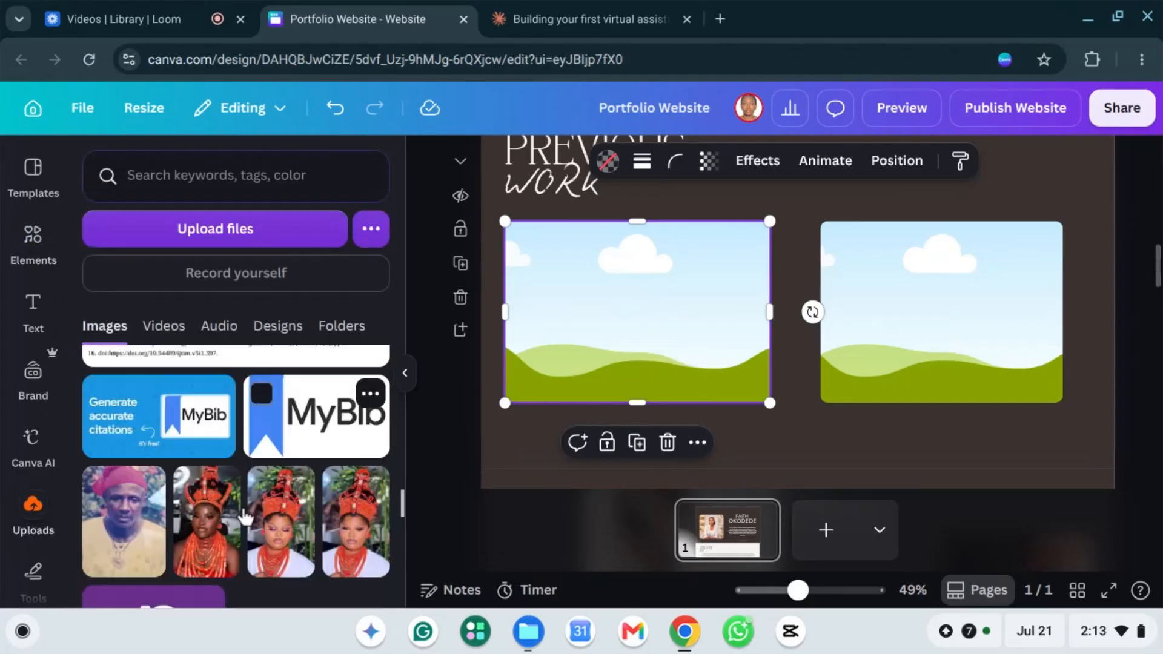
scroll(244, 480, up, 3)
scroll(244, 481, down, 5)
scroll(243, 482, down, 3)
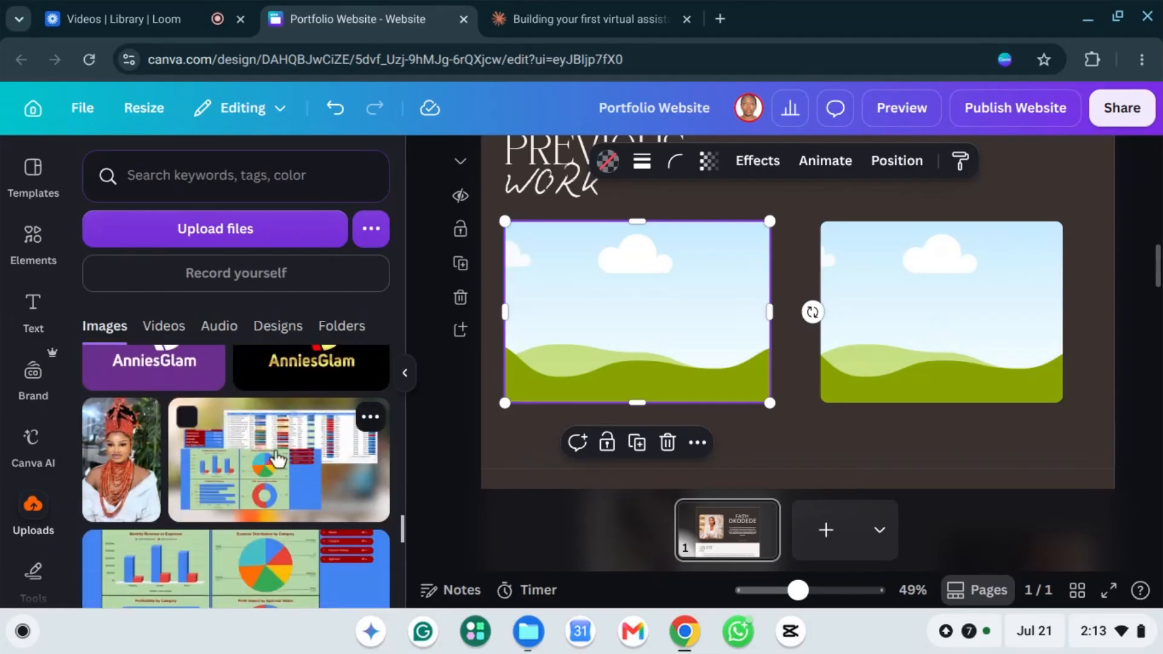
scroll(273, 463, down, 3)
scroll(259, 461, down, 3)
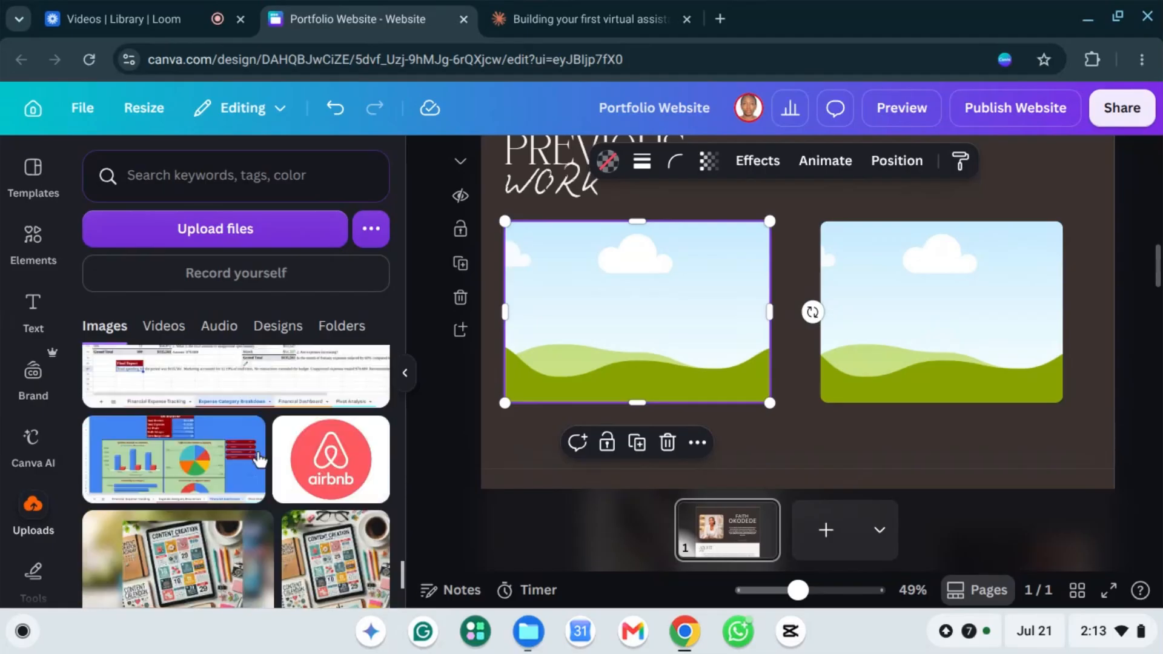
scroll(259, 460, down, 3)
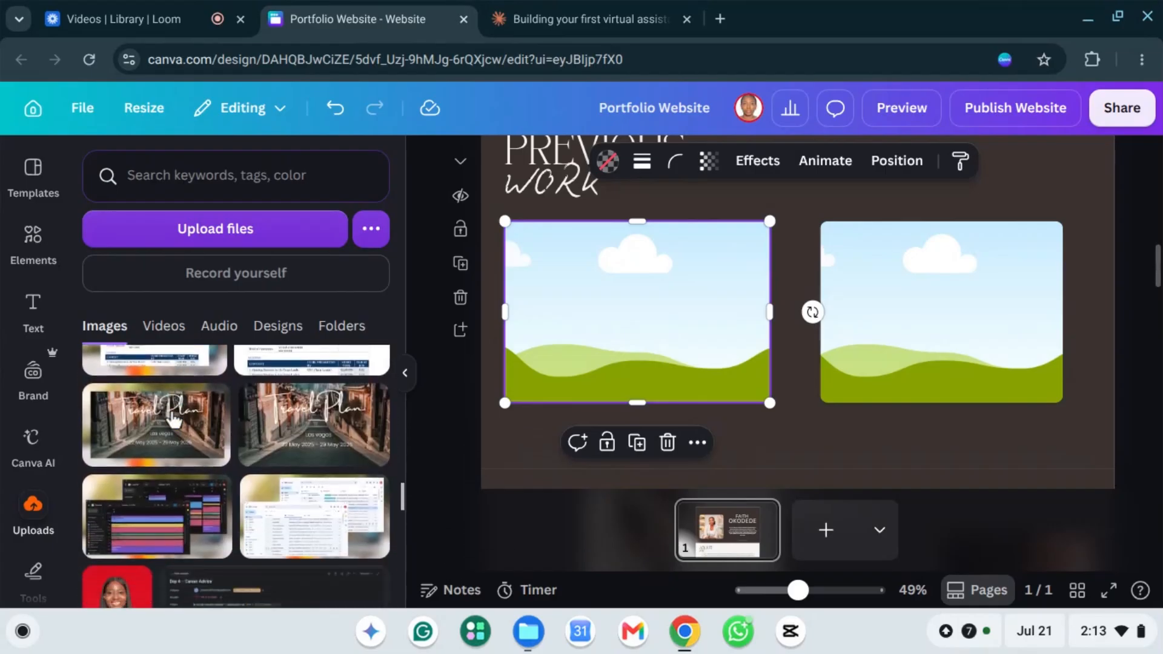
click(295, 513)
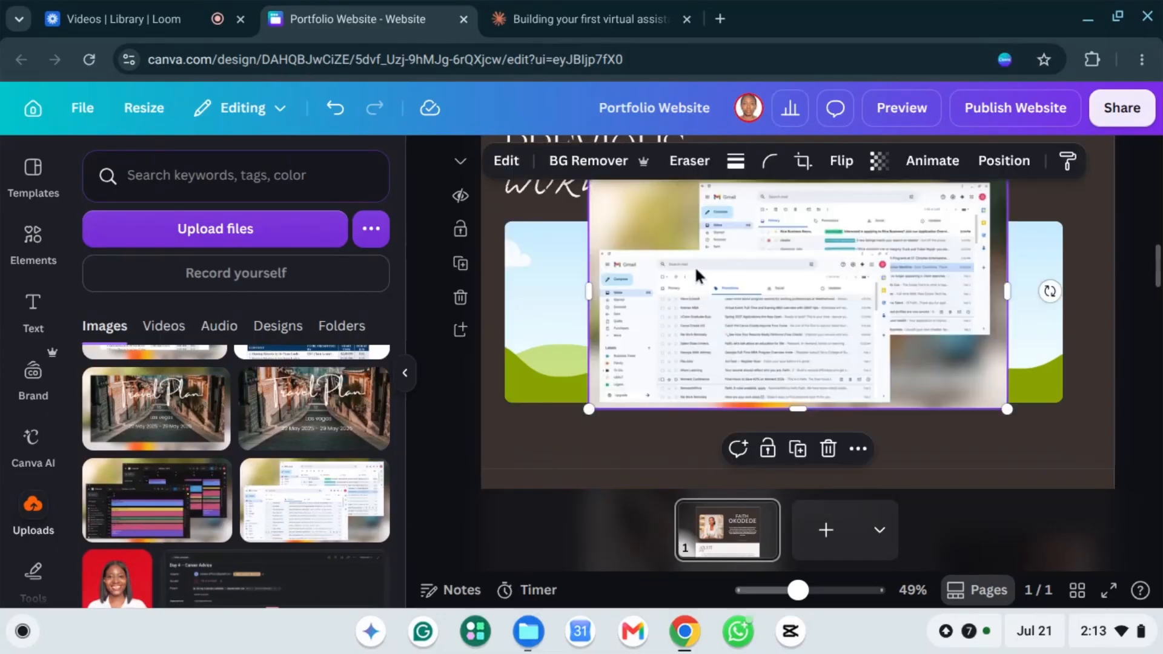
drag(722, 290, 581, 317)
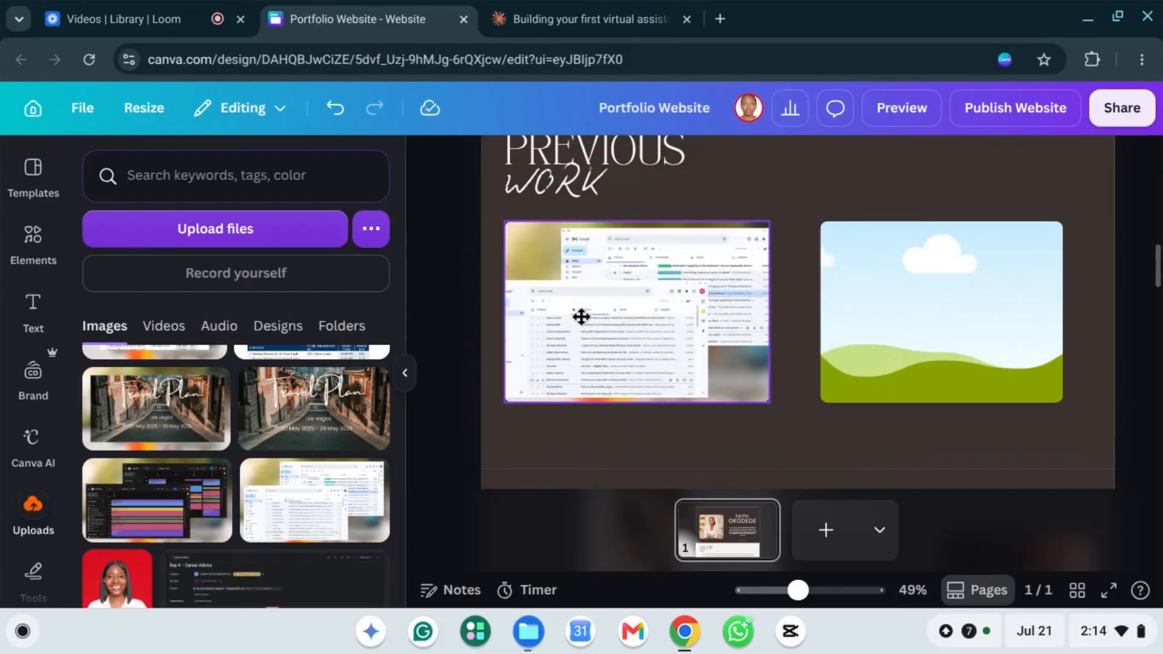
click(661, 344)
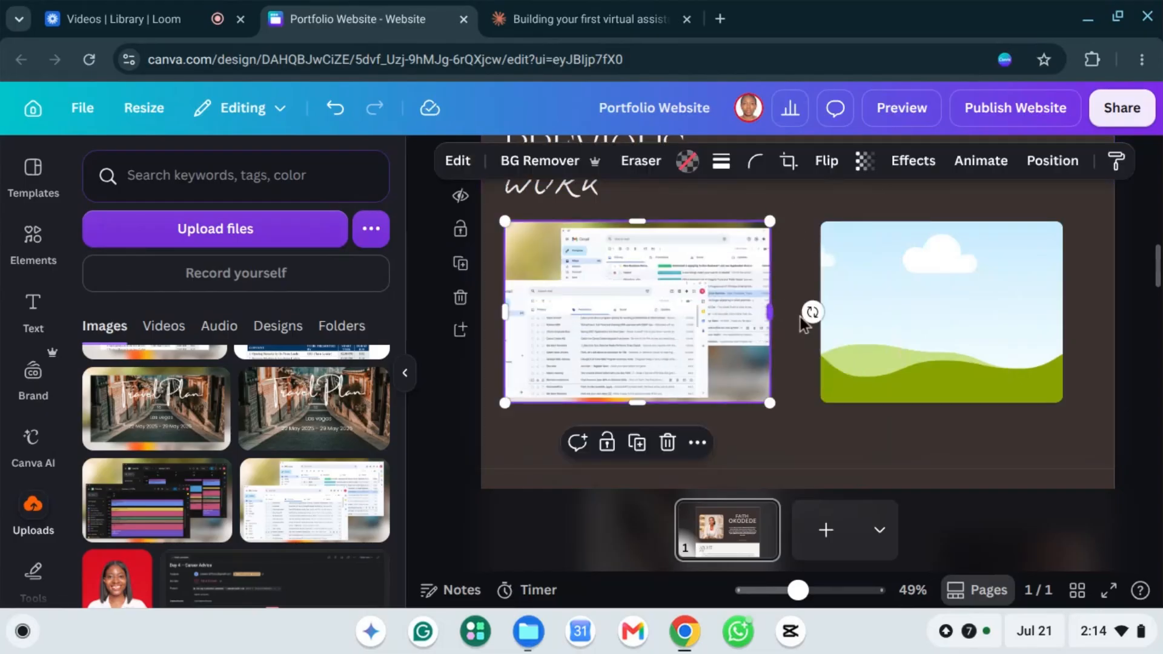
drag(770, 313, 790, 314)
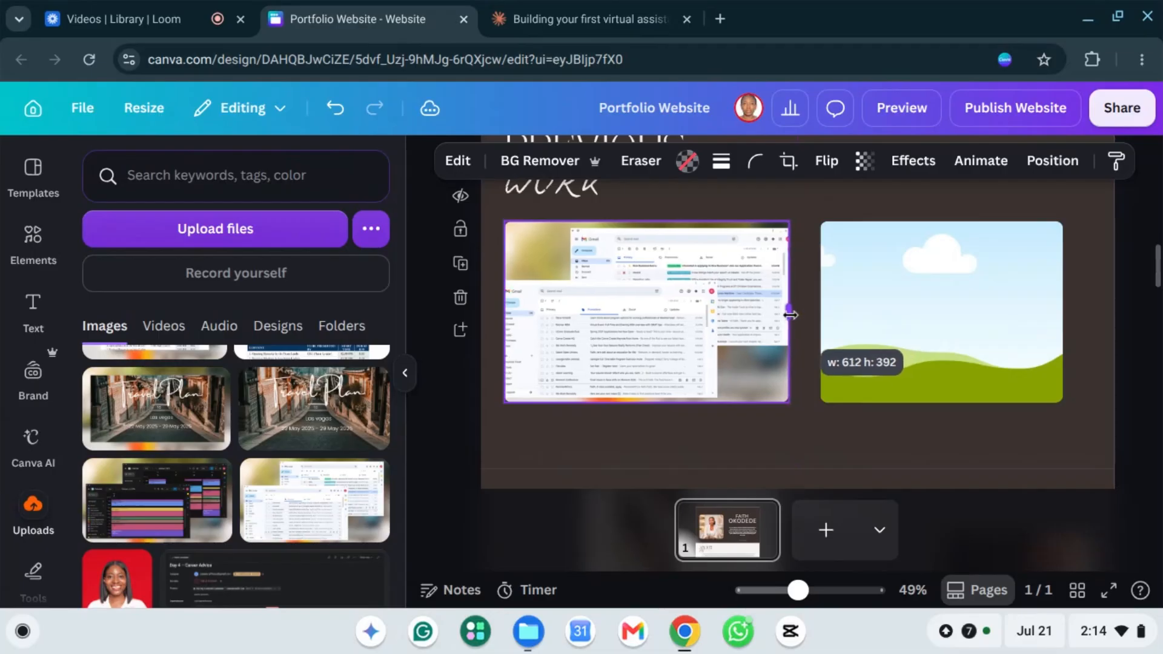
Step: Open Pinterest in a new tab and search for 'email photo'
click(718, 17)
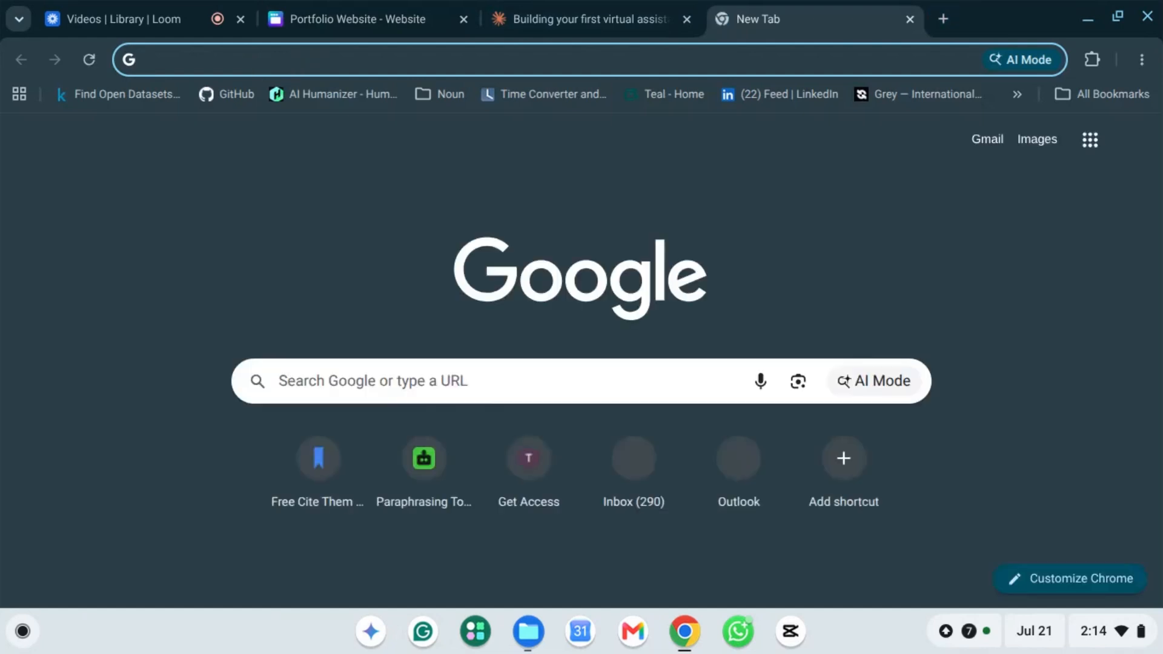
text(pinterest.com)
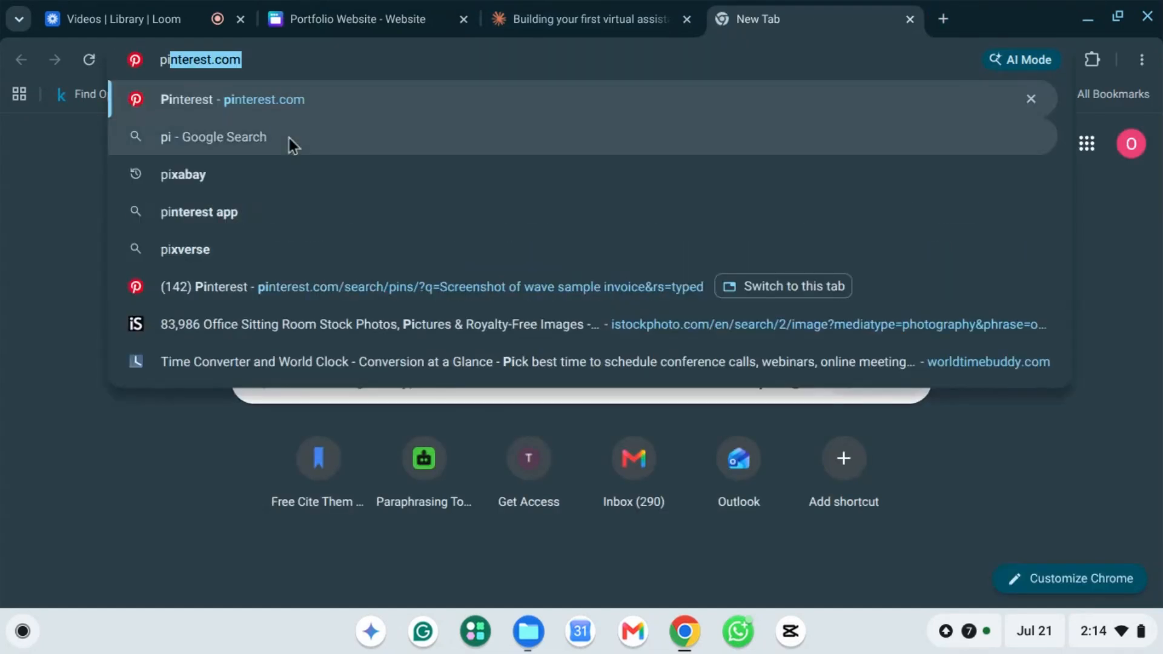
click(326, 103)
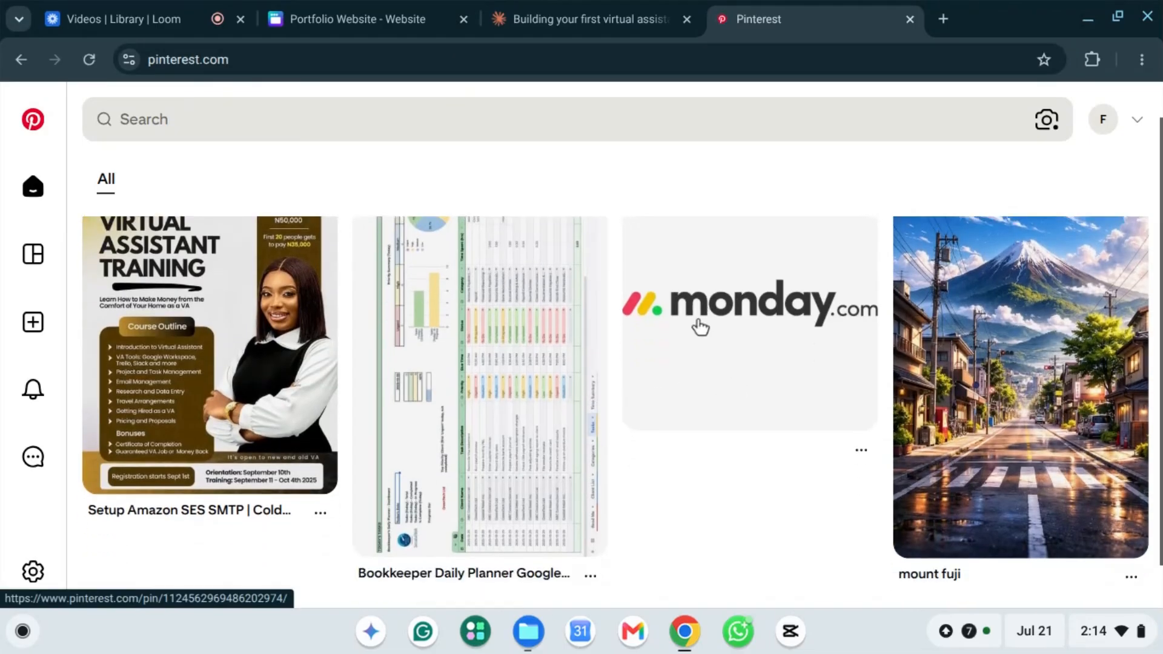
scroll(691, 341, down, 2)
scroll(694, 349, up, 2)
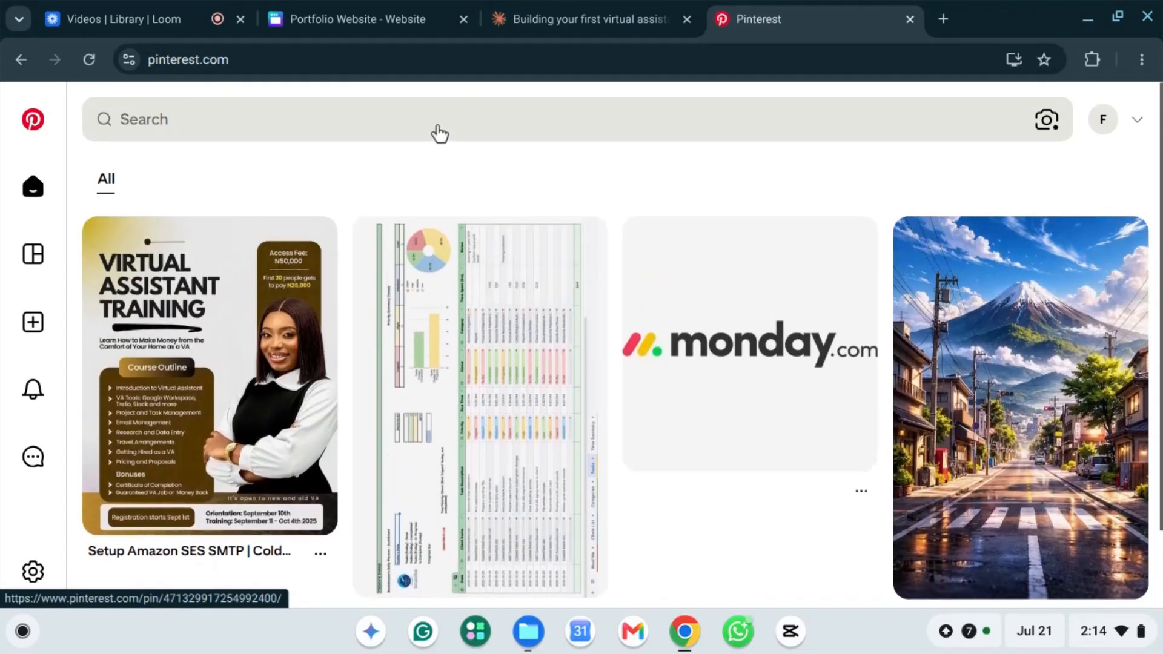
click(371, 132)
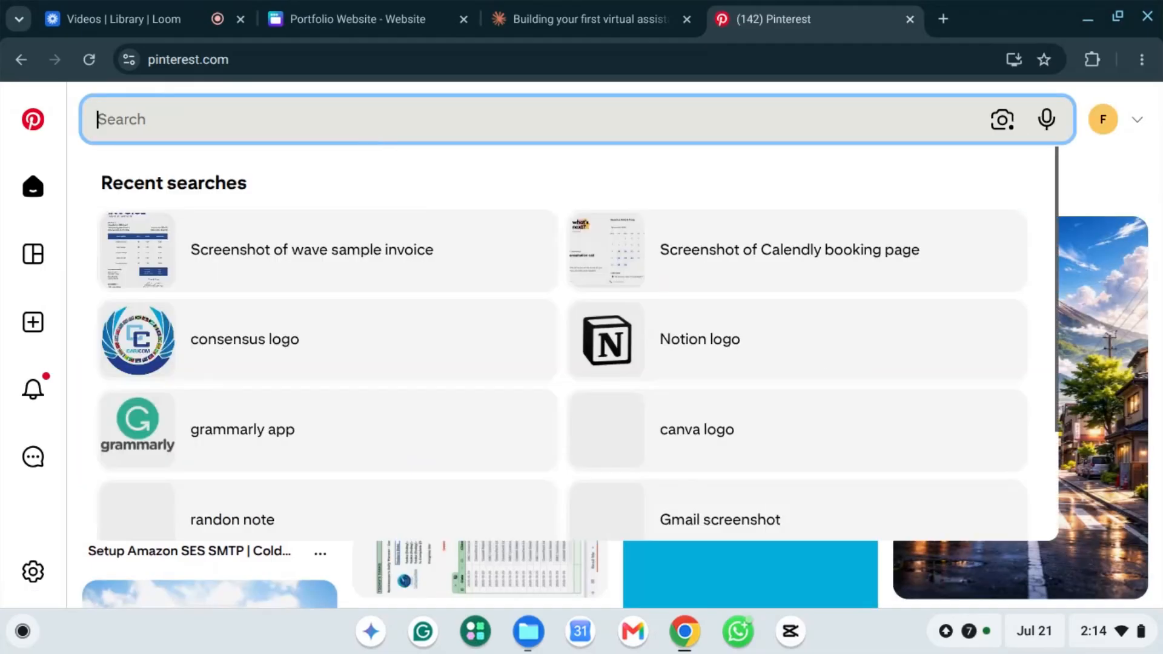
text(email p)
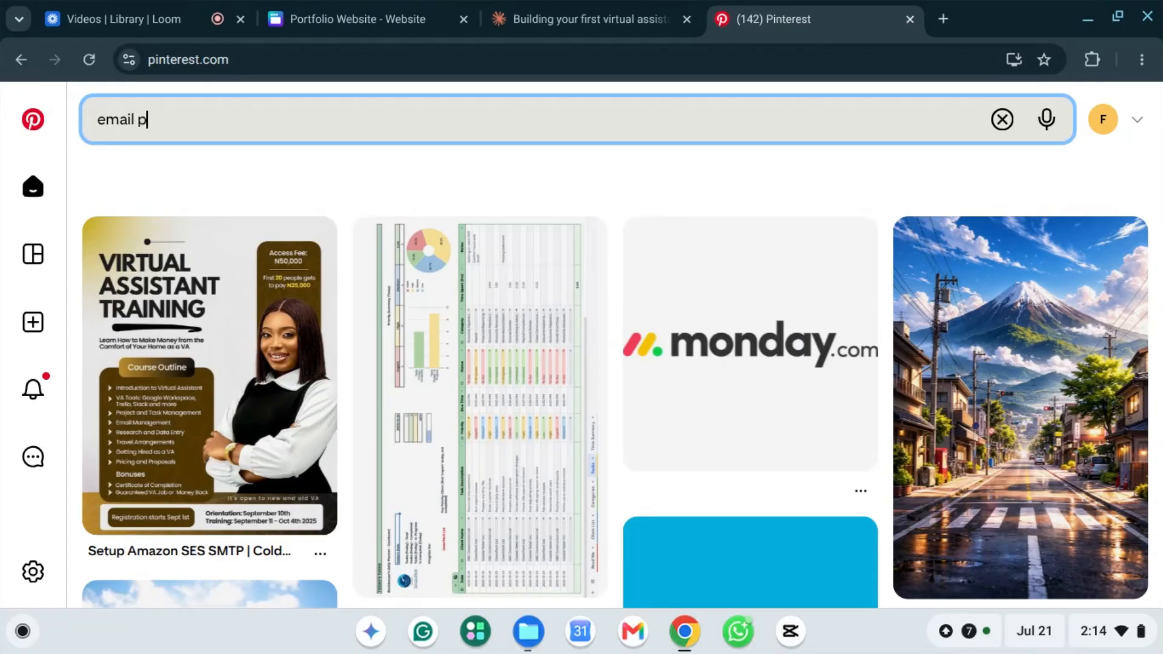
text(ho)
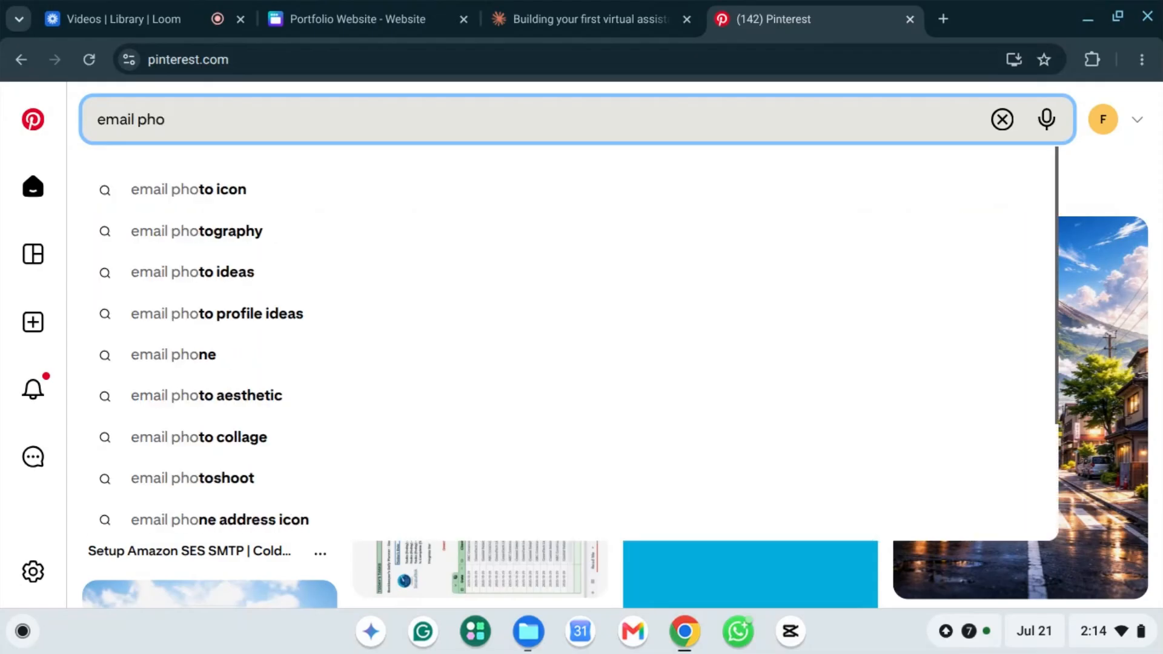
text(to)
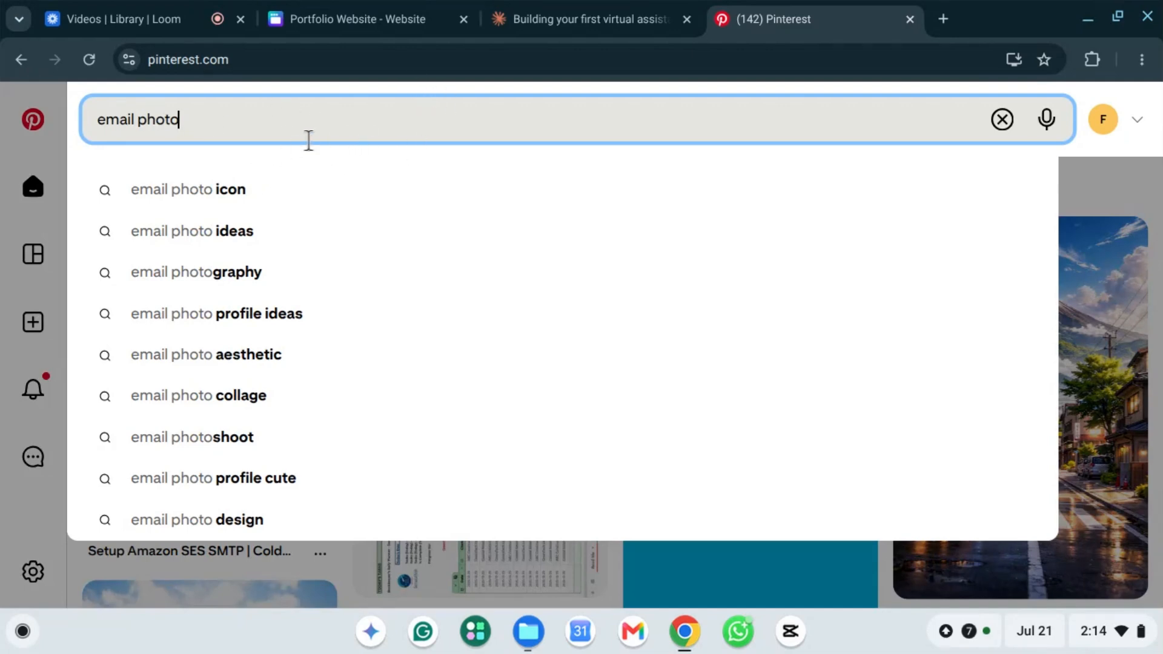
key(Return)
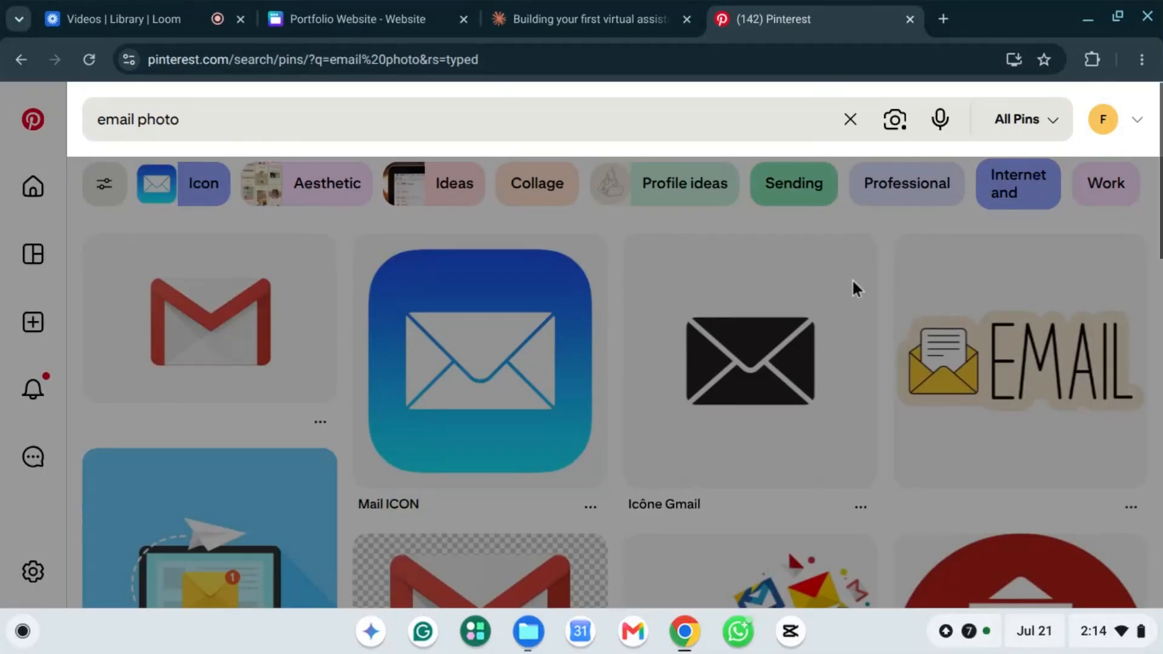
Step: Open The Verge pin on Gmail email templates, then return to the Portfolio Website design
scroll(839, 339, down, 4)
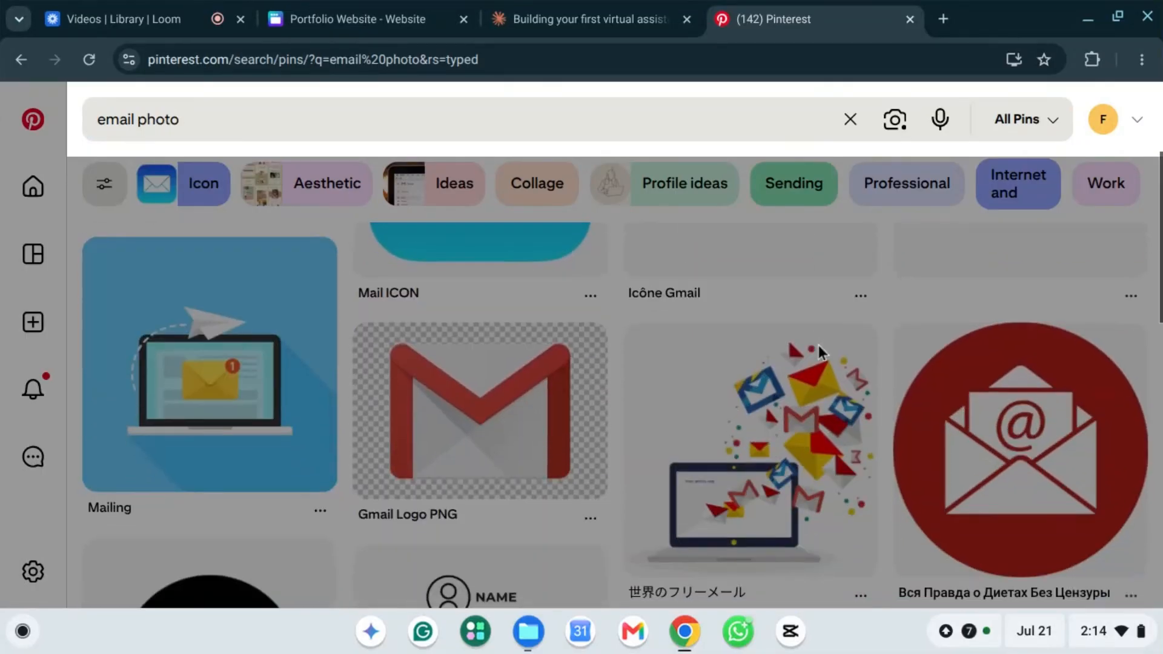
scroll(816, 345, down, 6)
scroll(668, 370, up, 3)
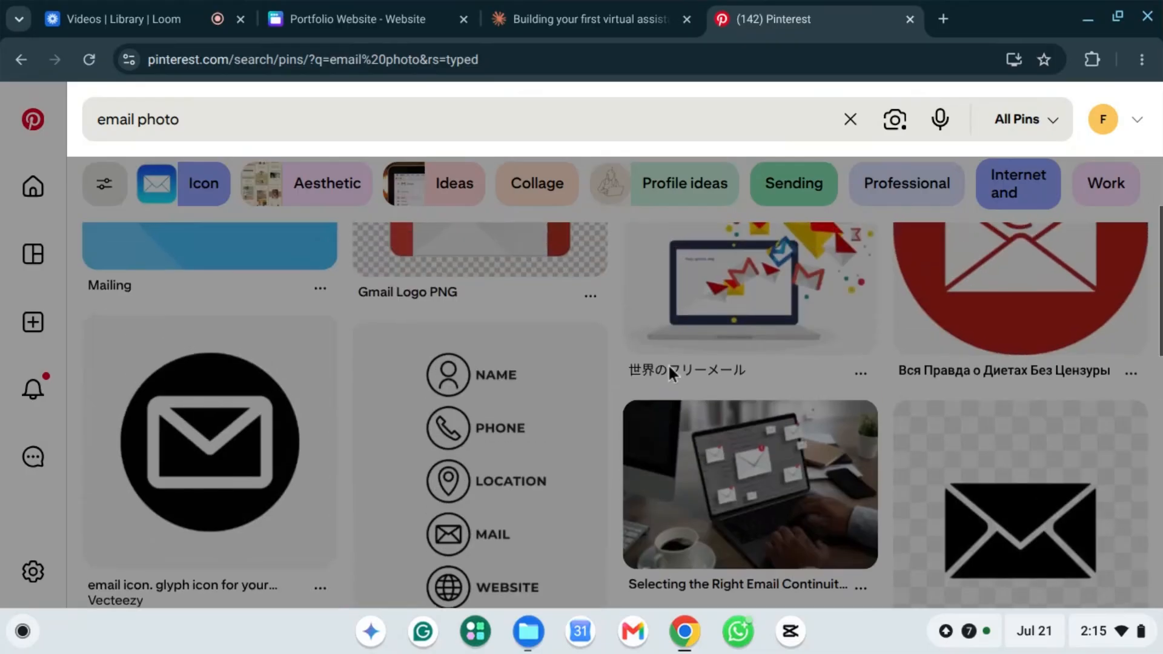
scroll(693, 378, down, 3)
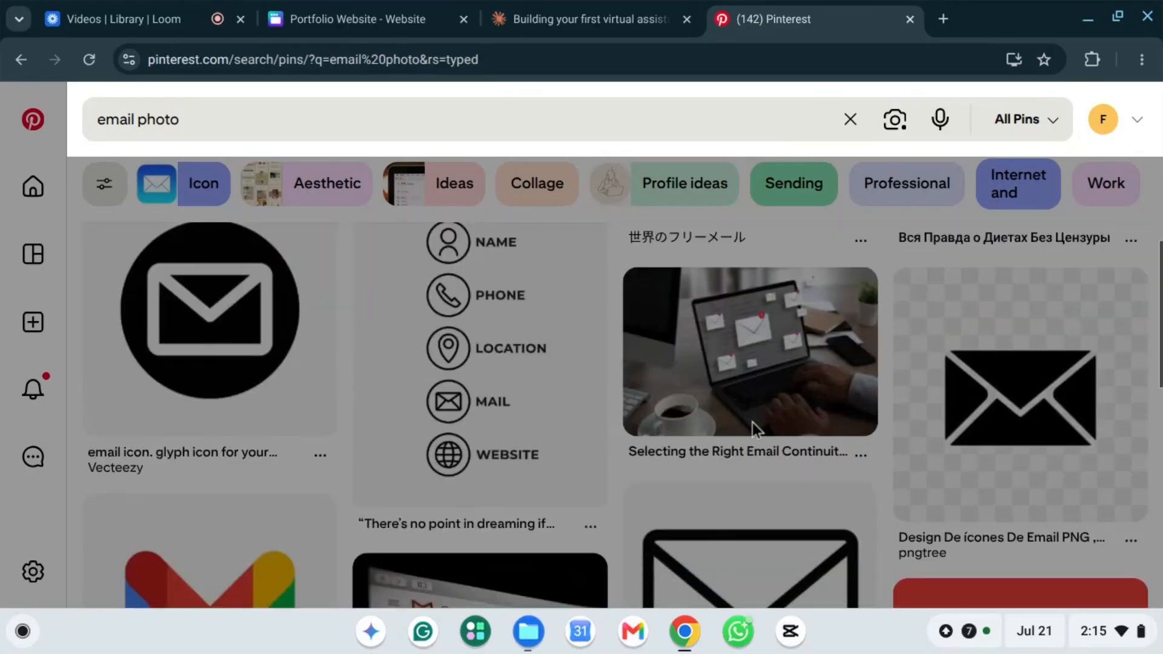
scroll(751, 424, down, 3)
scroll(589, 388, up, 3)
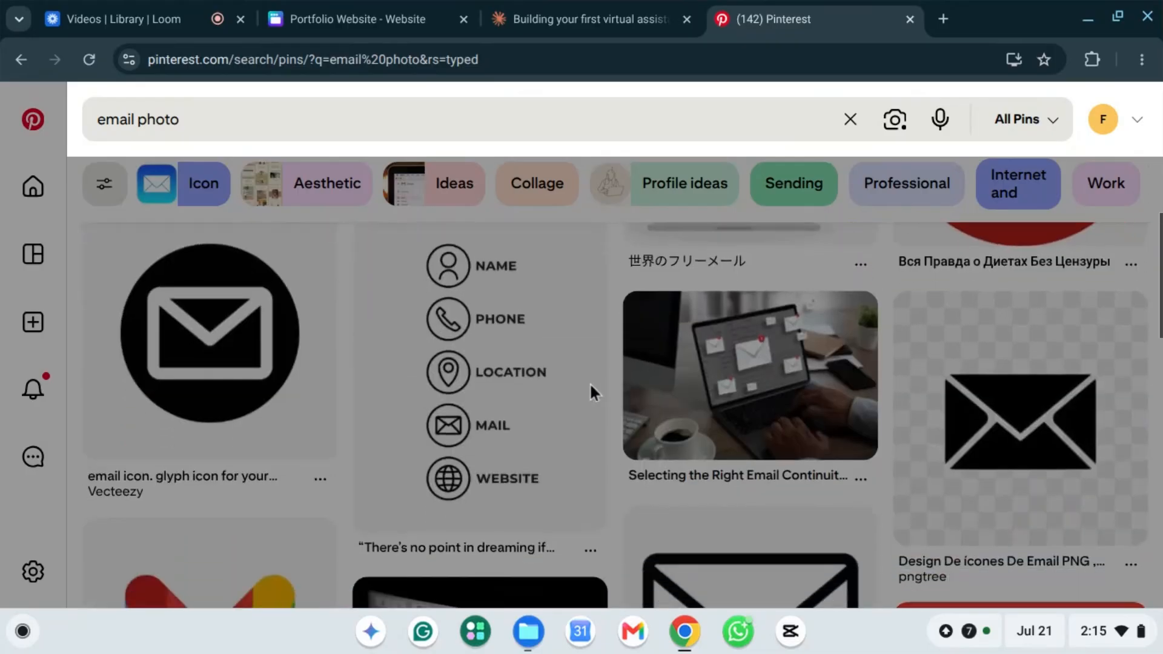
scroll(596, 395, down, 7)
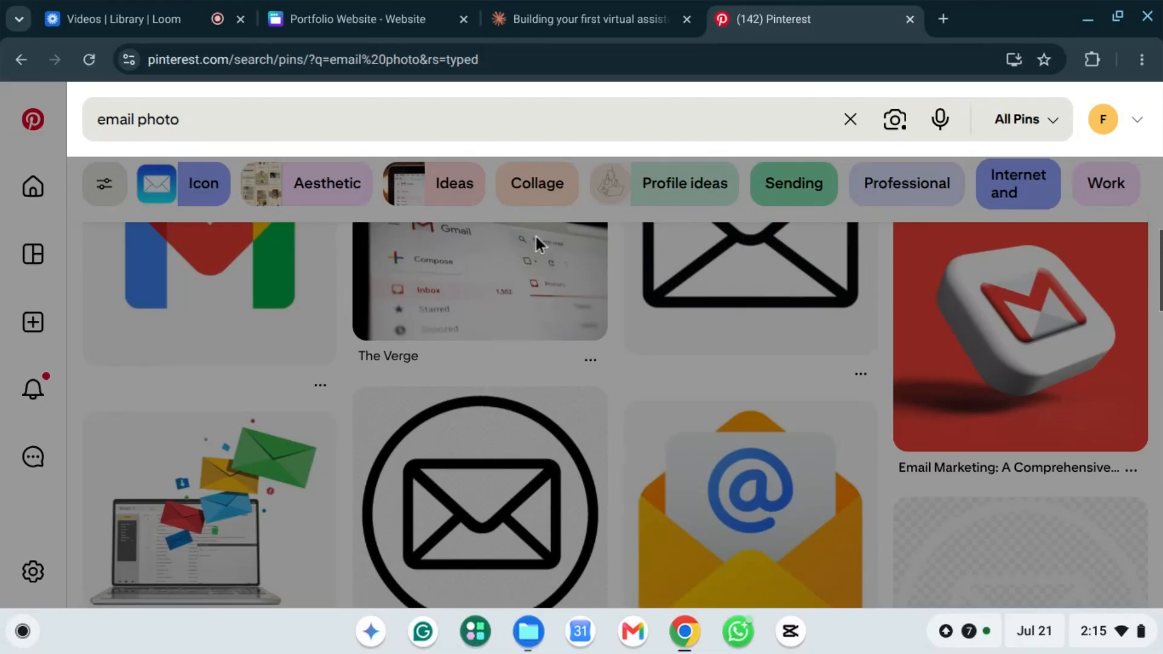
scroll(536, 234, up, 1)
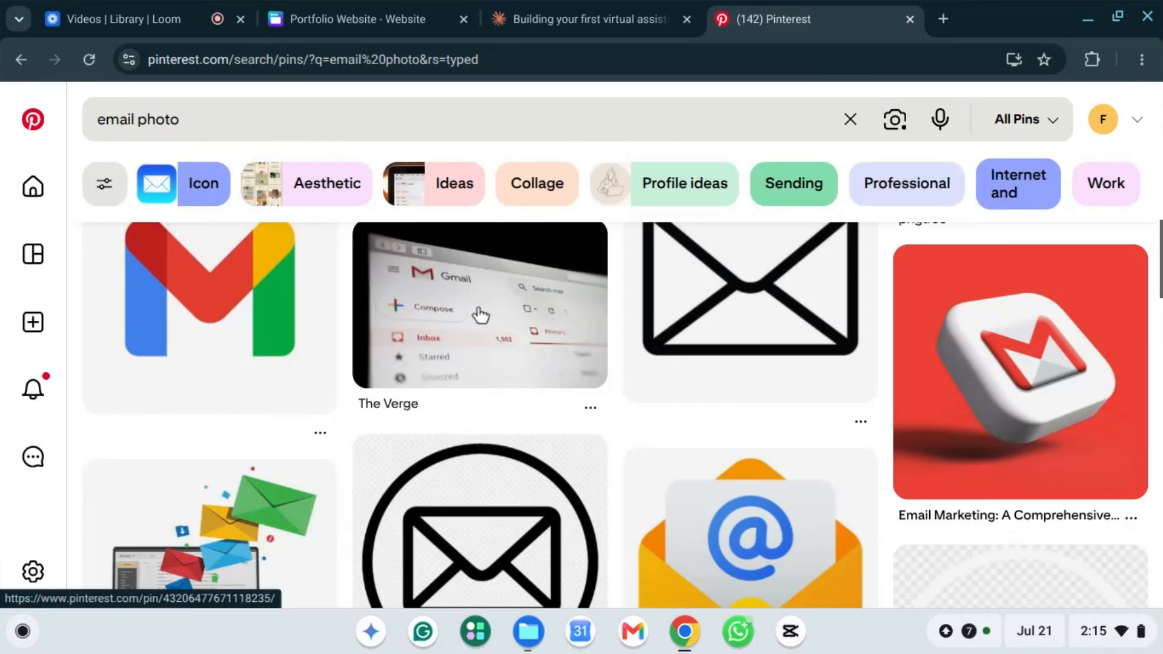
click(471, 321)
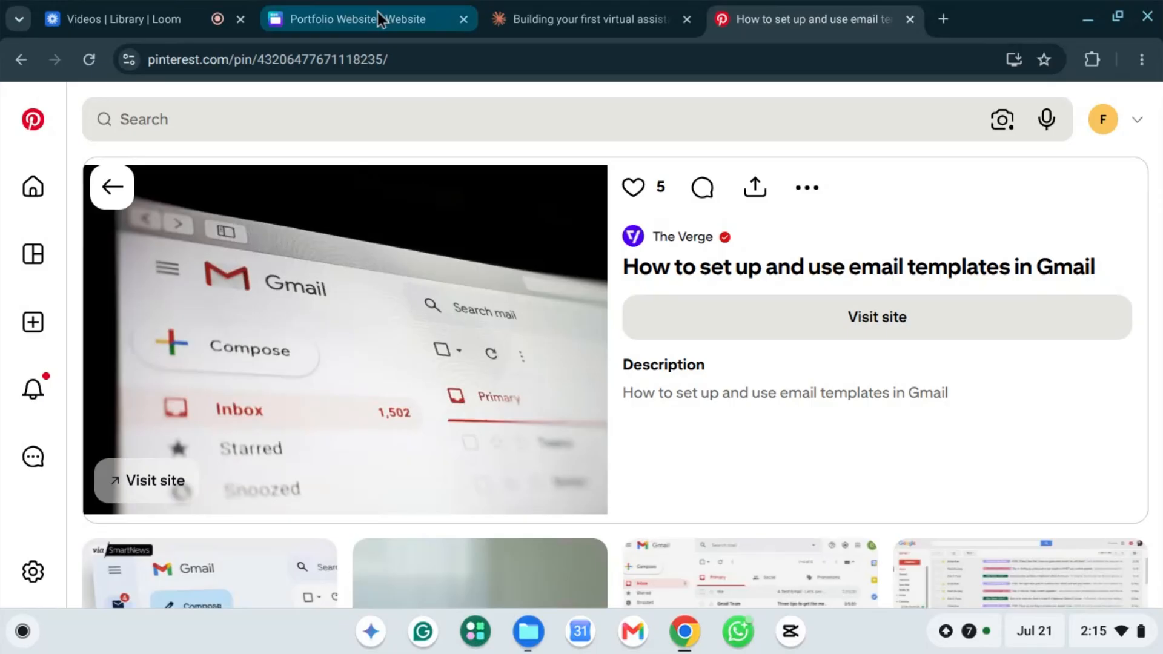
click(360, 14)
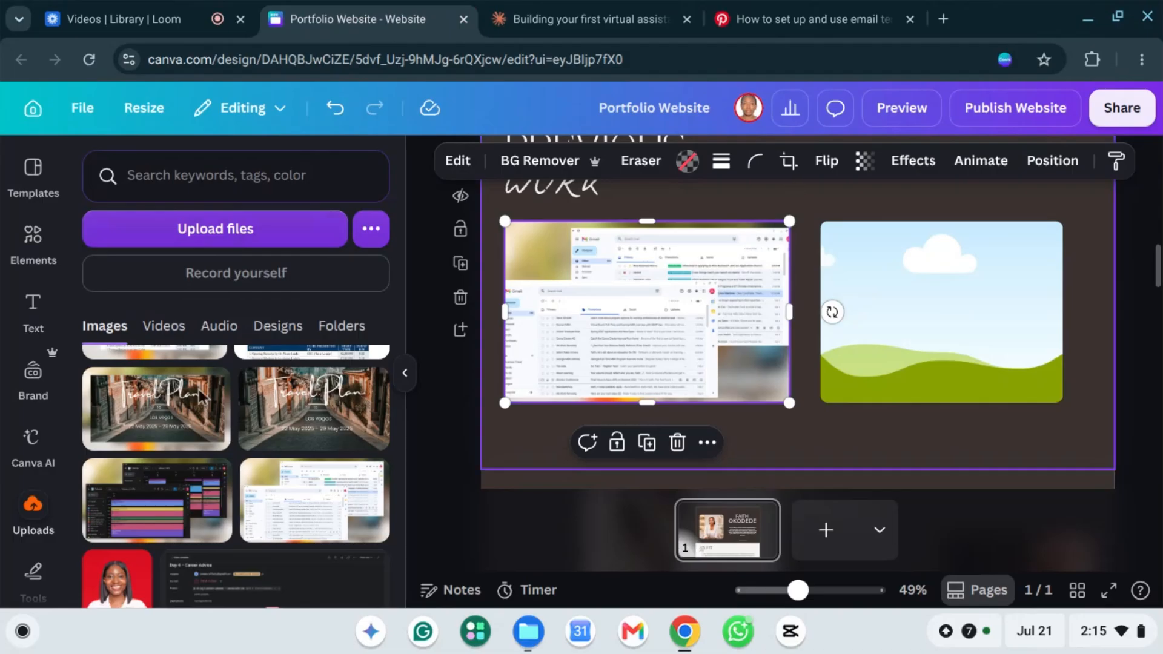
Step: Place the calendar screenshot in the right frame, widened to about 614 × 392 and aligned
scroll(312, 441, down, 3)
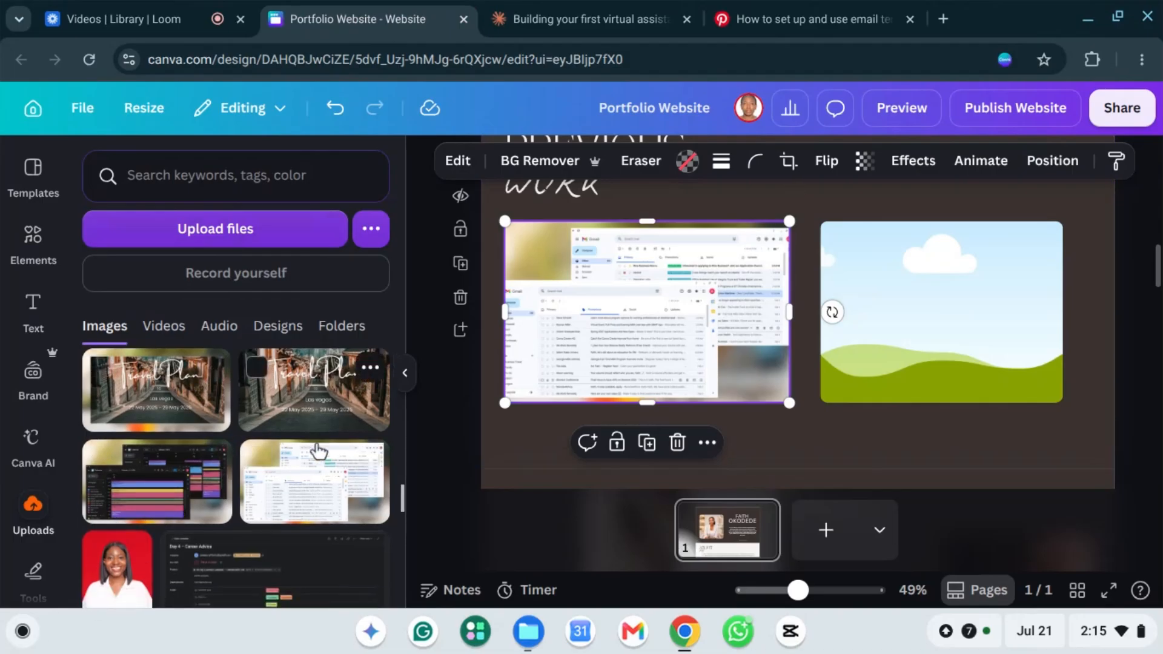
scroll(315, 455, up, 5)
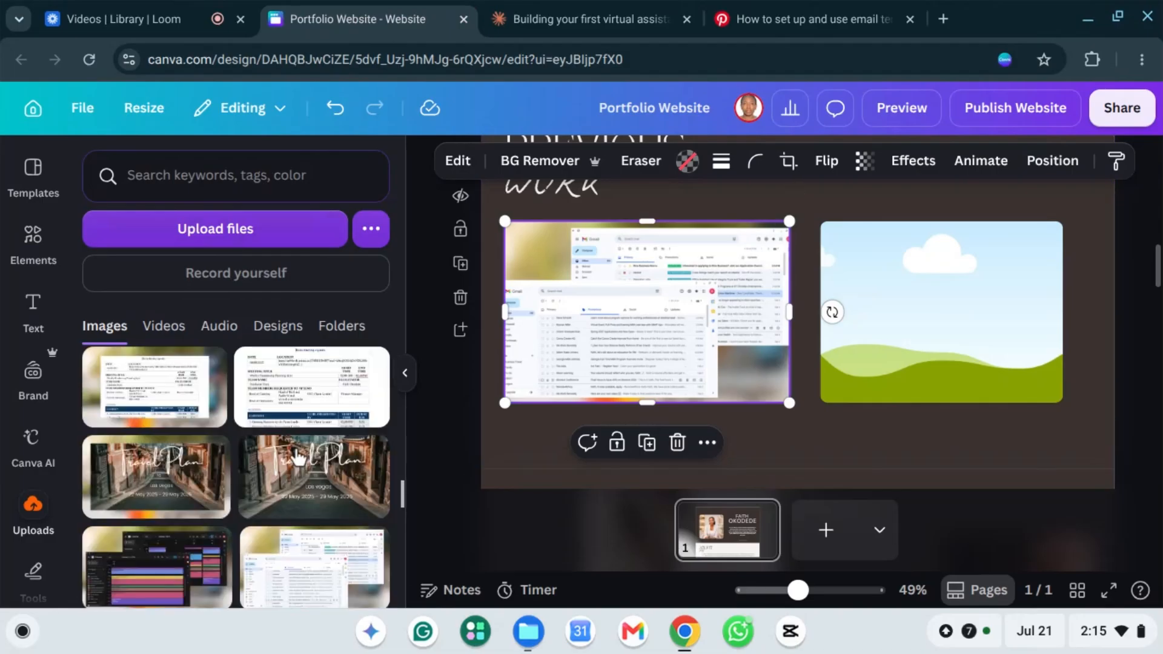
scroll(237, 457, down, 1)
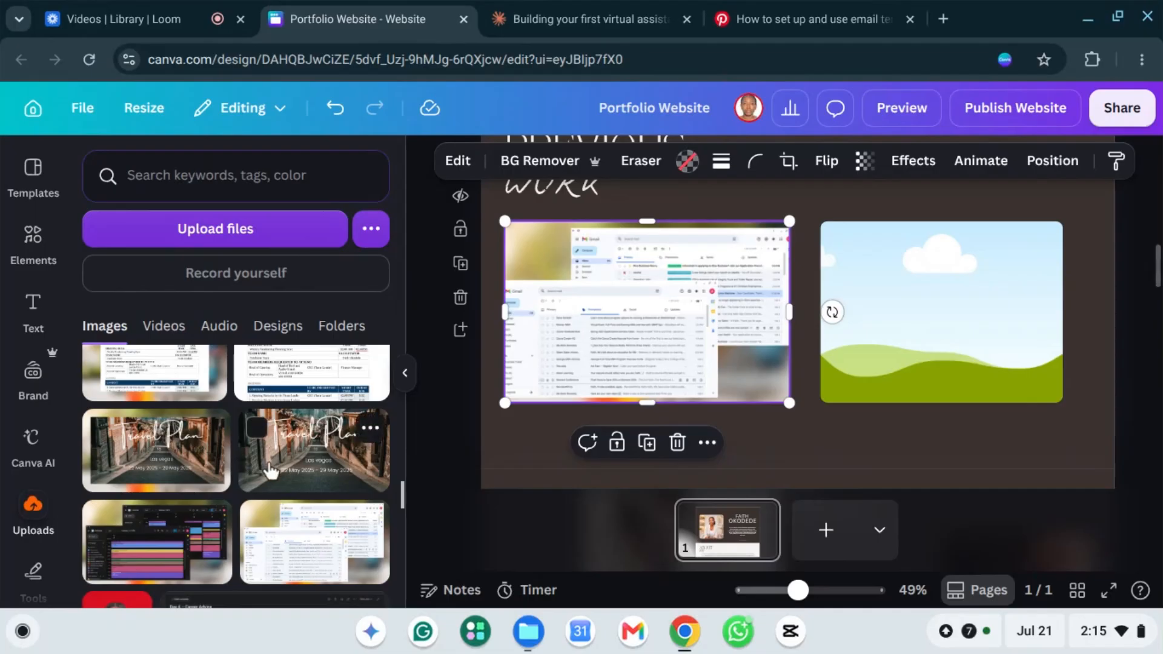
click(155, 559)
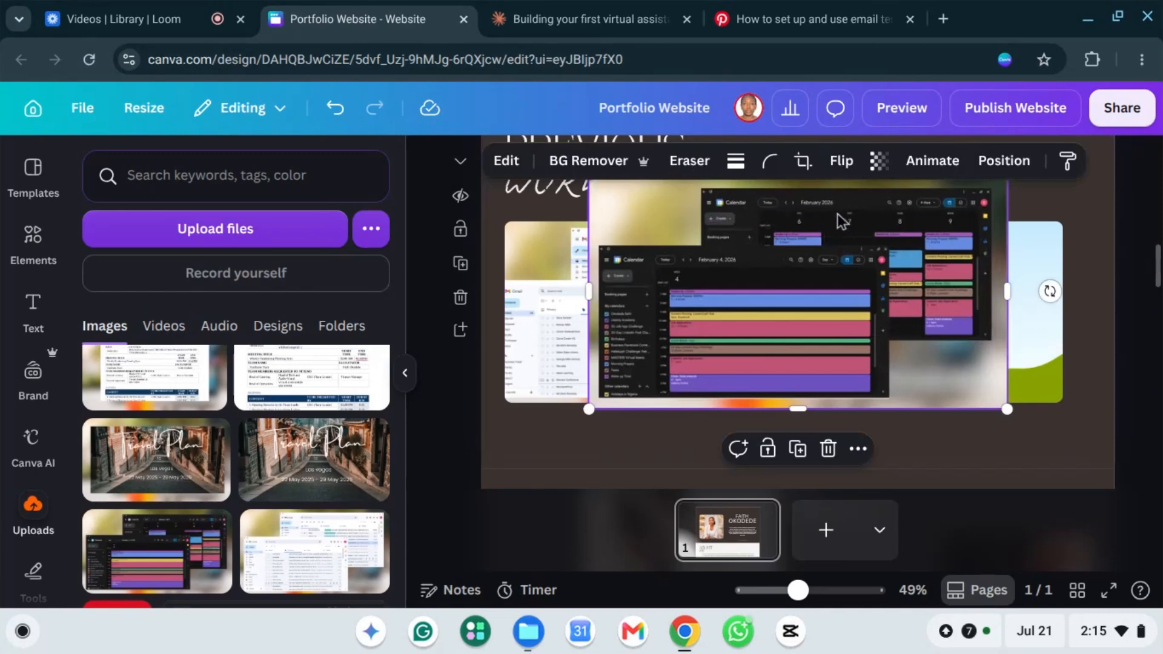
mouse_move(1020, 301)
mouse_down()
mouse_move(1044, 311)
mouse_move(1018, 289)
mouse_up()
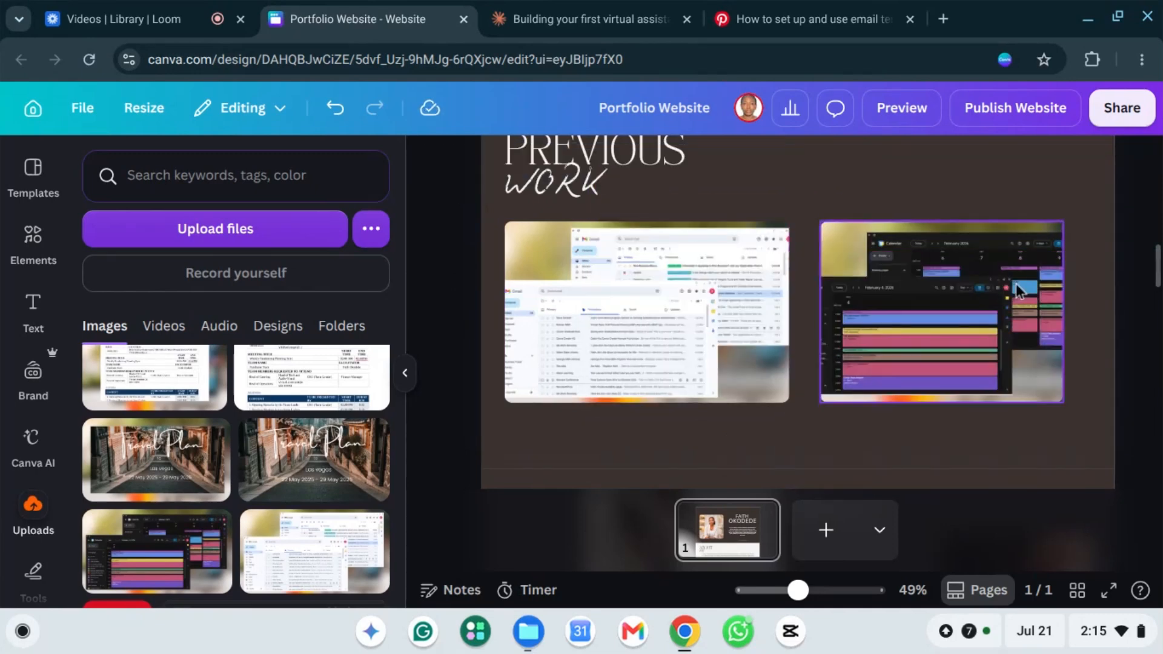
click(1057, 327)
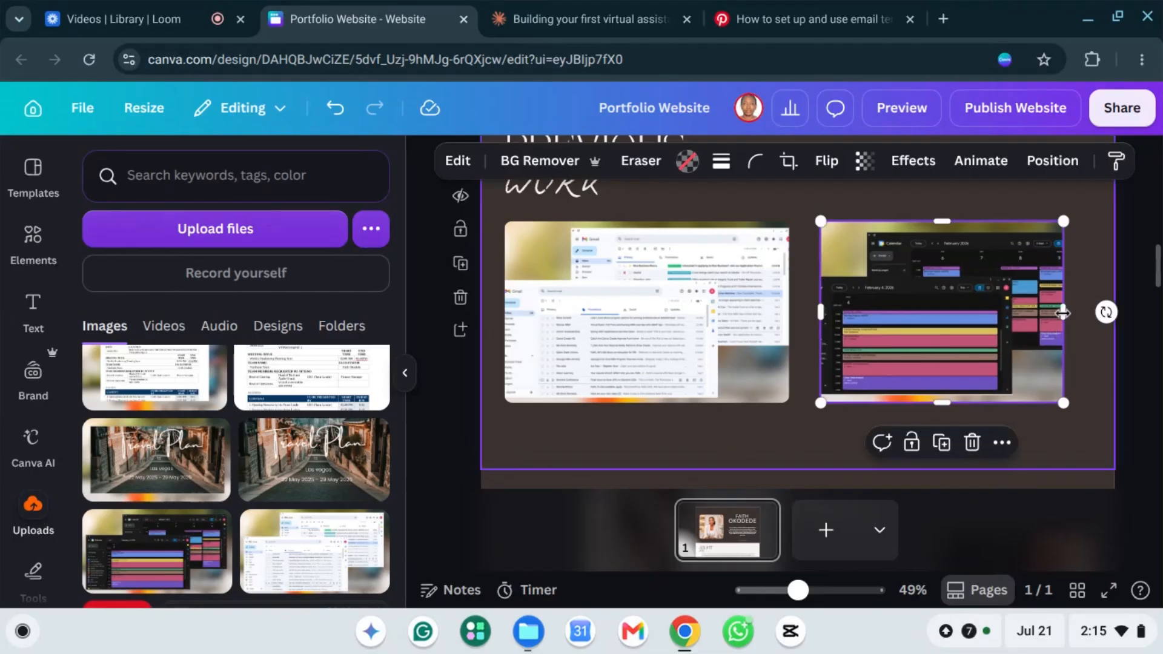
mouse_move(1104, 330)
mouse_down()
mouse_move(1118, 327)
mouse_move(1088, 326)
mouse_move(1105, 330)
mouse_up()
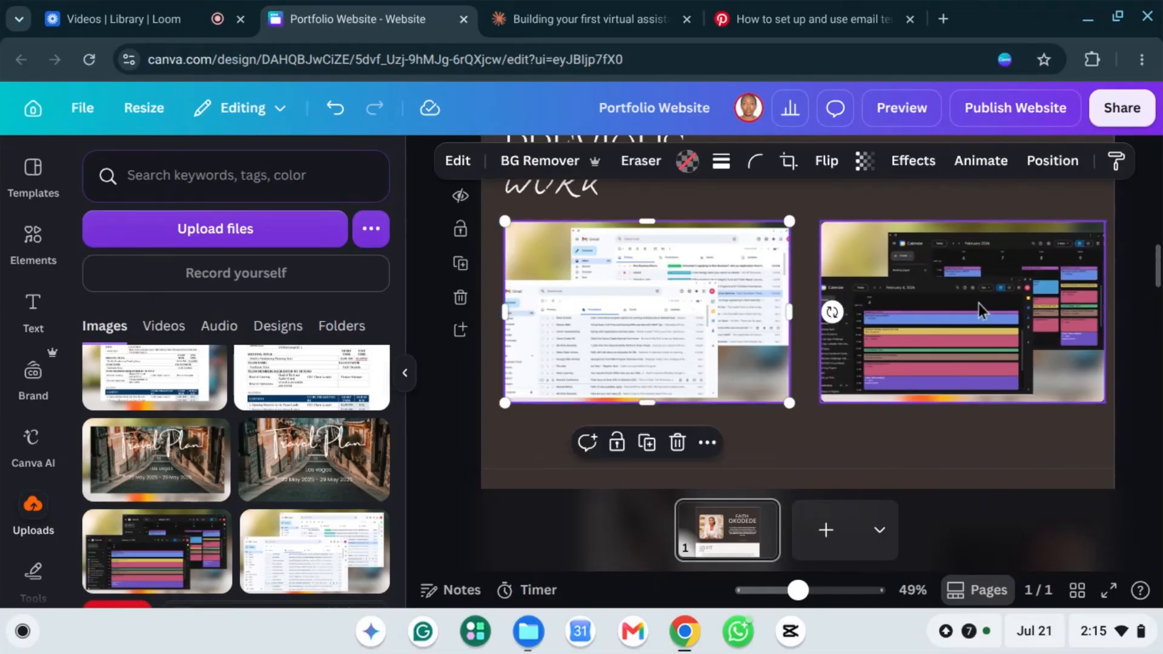
mouse_move(979, 307)
mouse_down()
mouse_move(968, 303)
mouse_move(994, 313)
mouse_up()
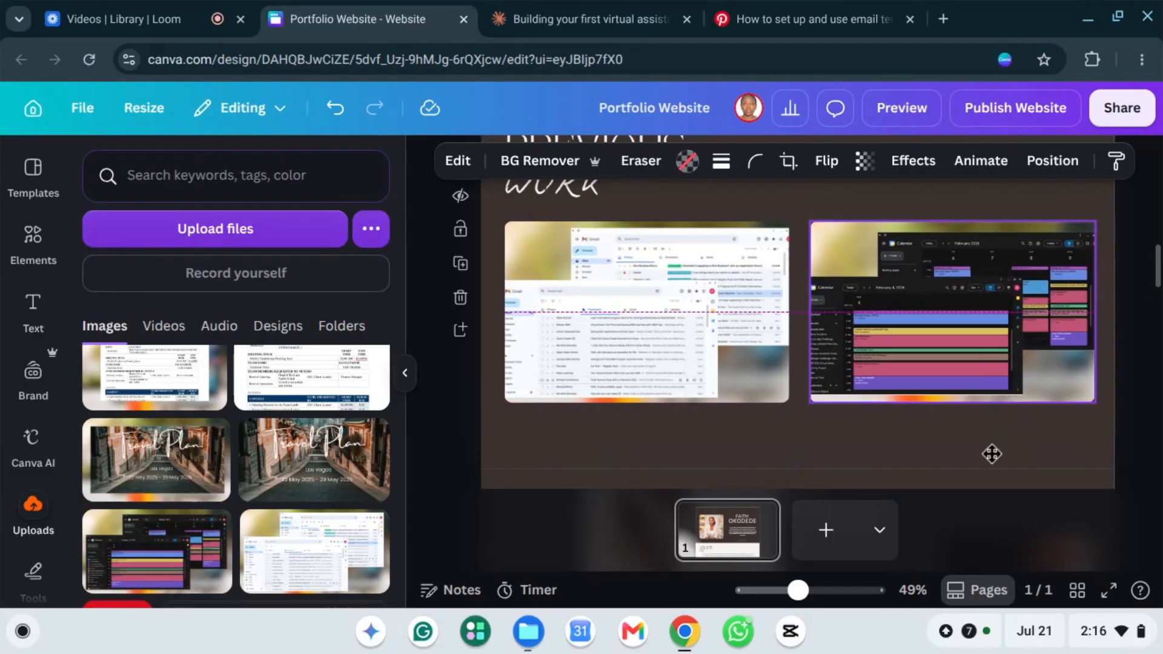
click(800, 266)
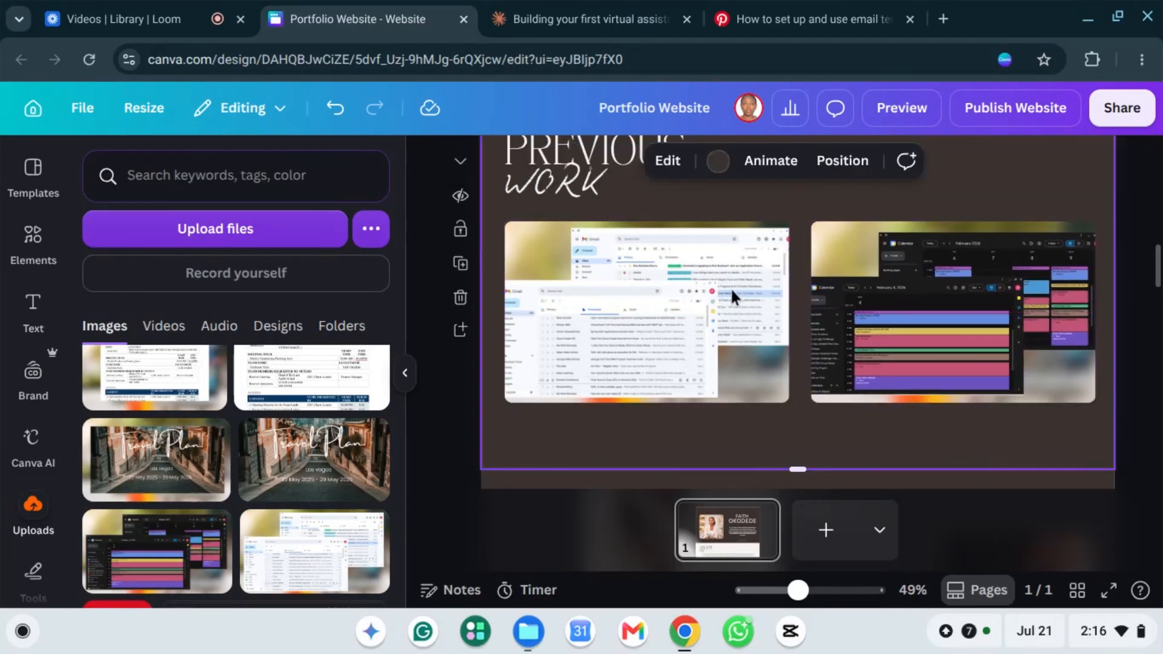
scroll(740, 281, up, 2)
scroll(807, 278, down, 3)
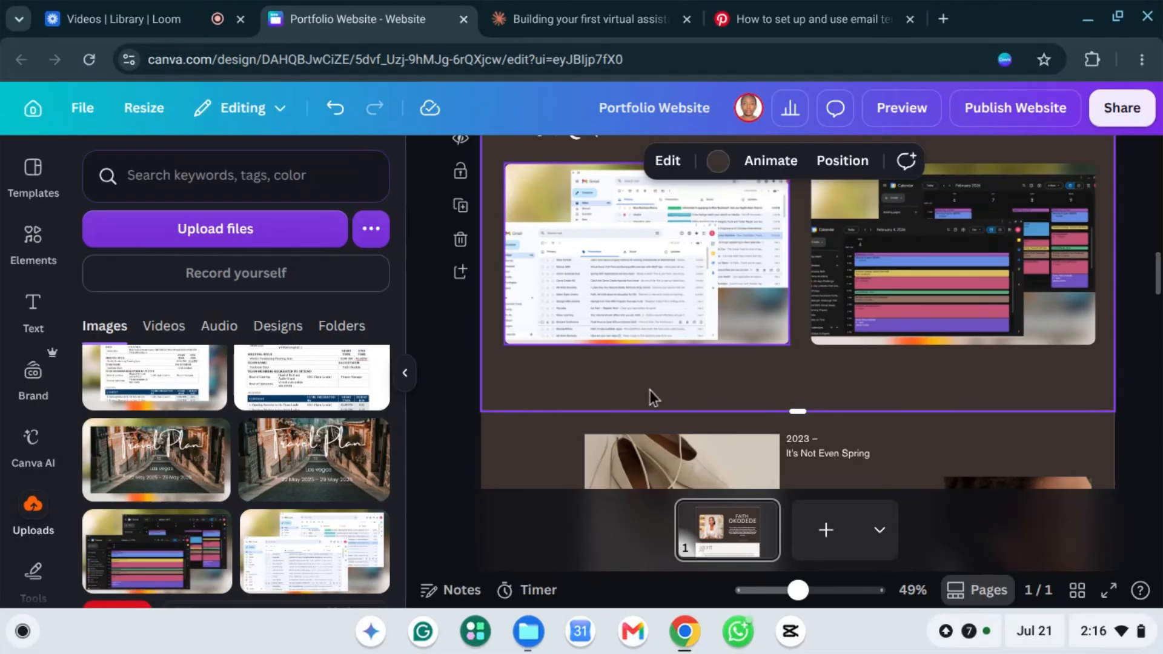
Step: Add a subheading under the Gmail screenshot reading 'Email Management'
click(664, 256)
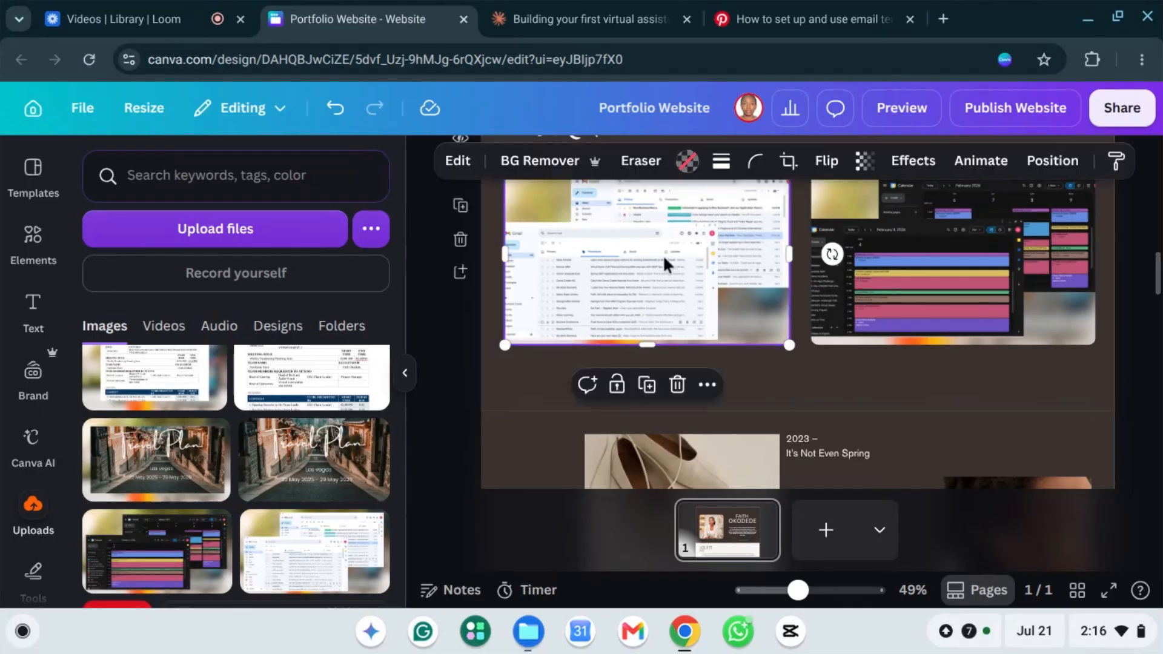
click(33, 306)
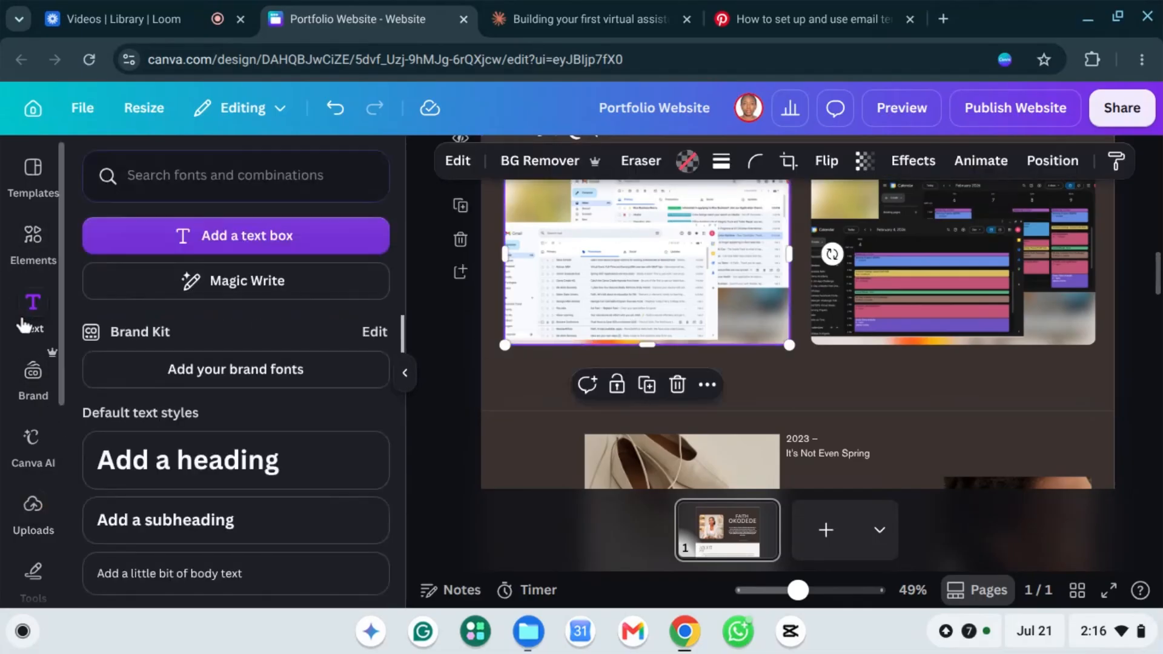
click(220, 520)
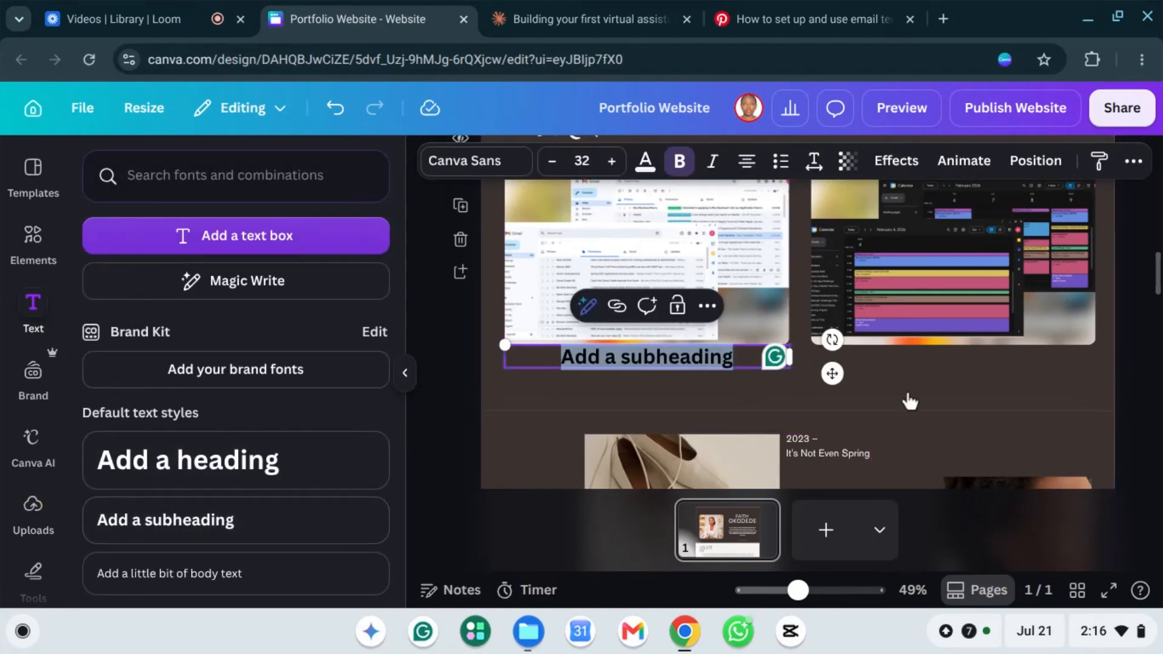
click(939, 407)
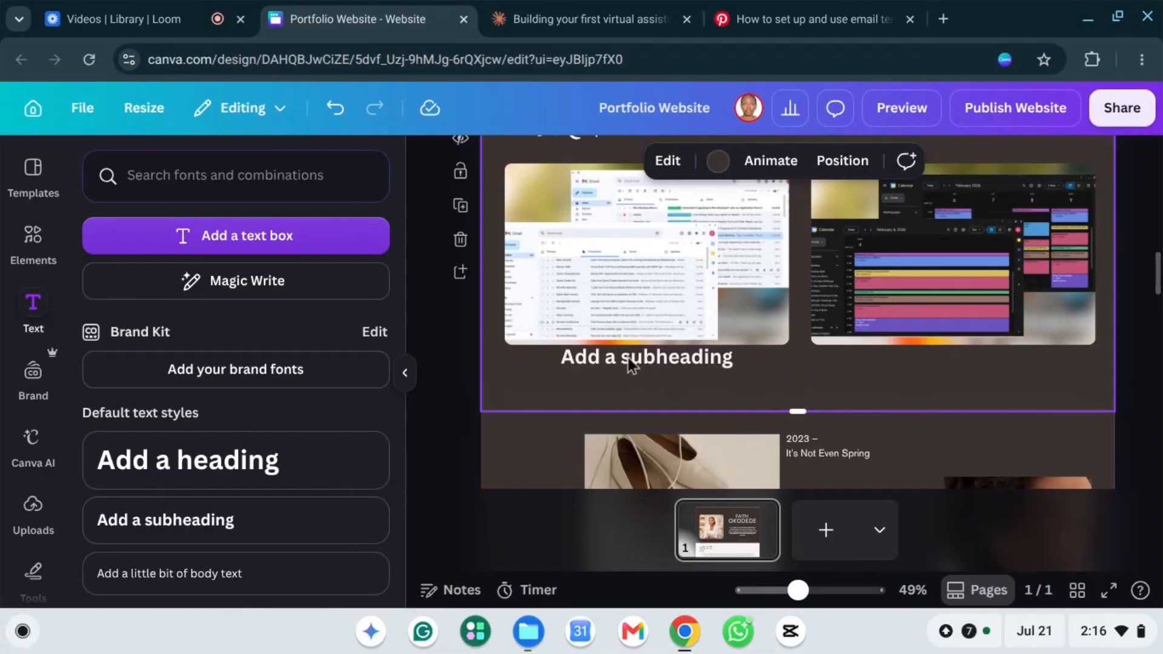
mouse_move(606, 361)
mouse_down()
mouse_move(626, 351)
mouse_move(623, 371)
mouse_up()
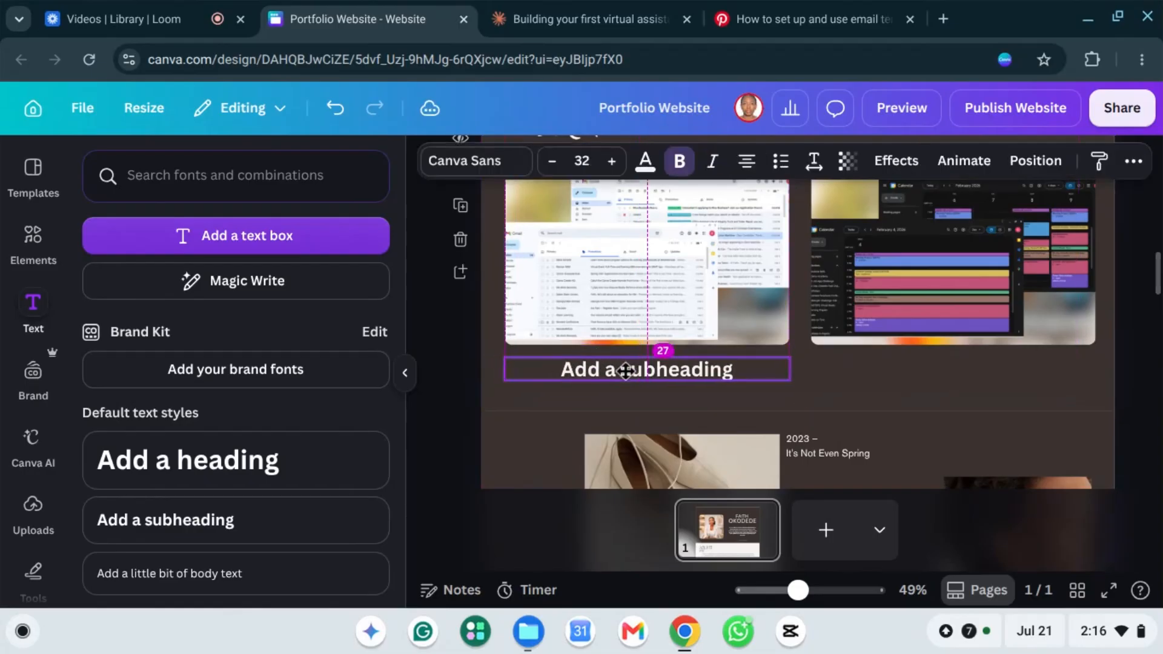
double_click(610, 373)
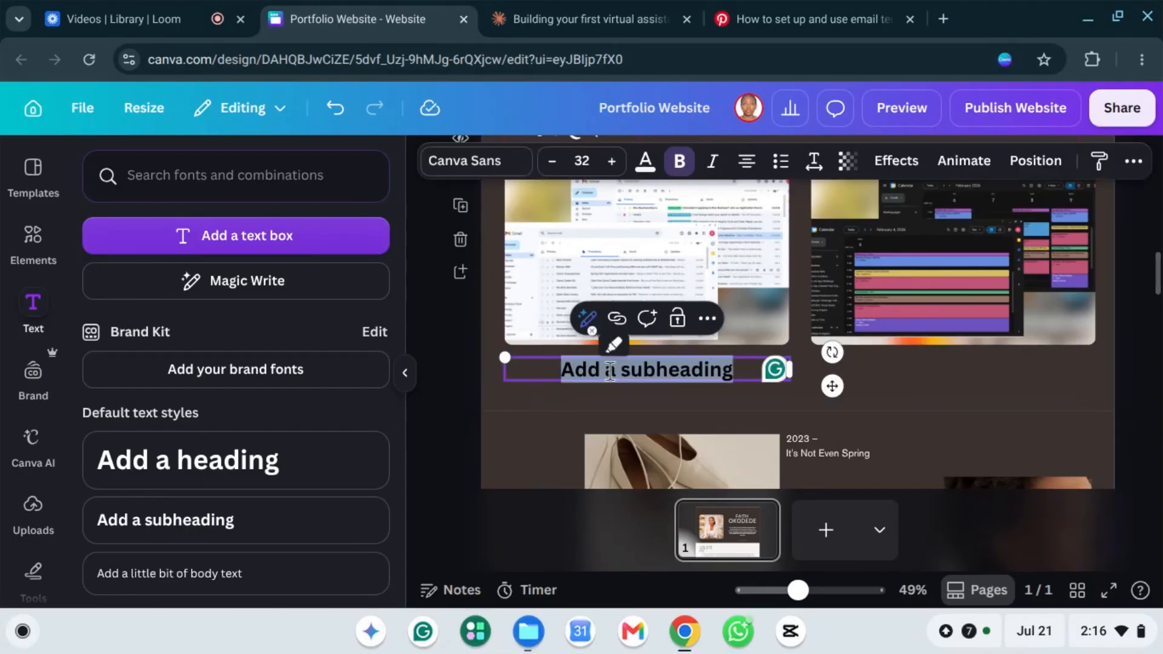
text(Email Management)
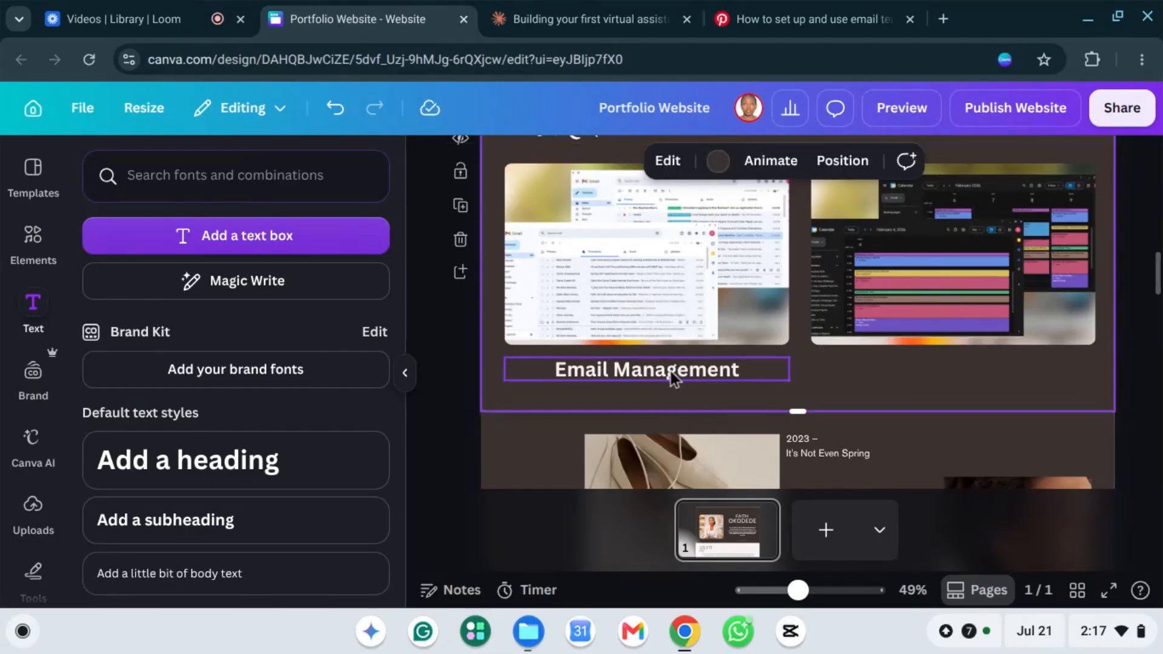
click(656, 371)
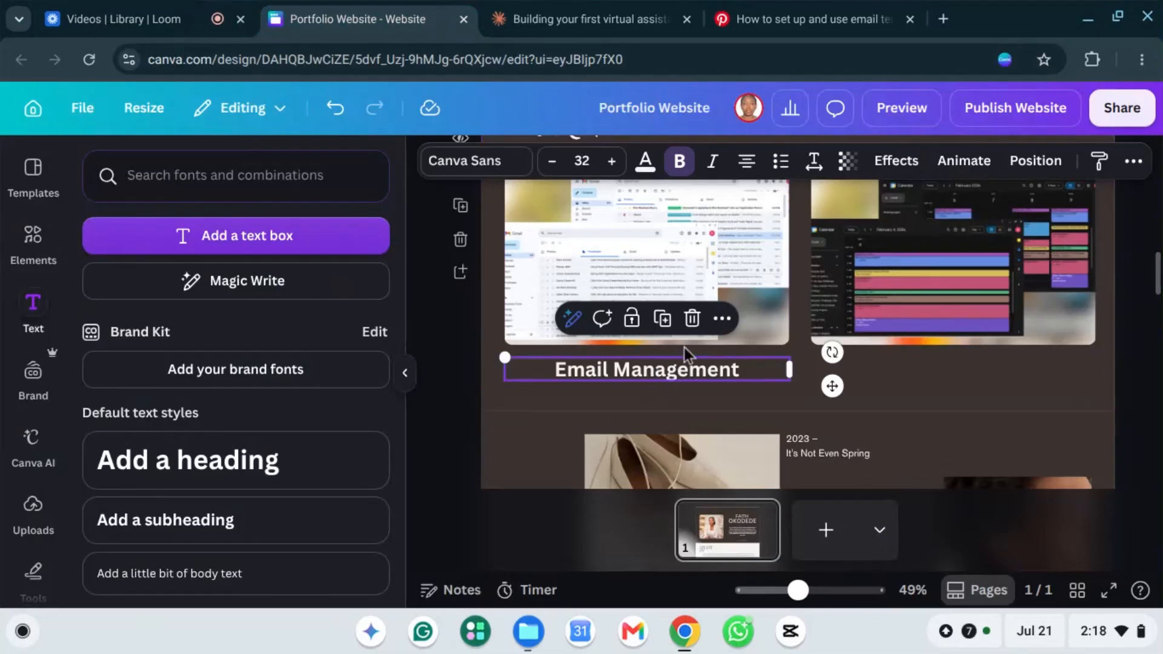
Step: Duplicate the Email Management caption under the calendar screenshot and retype it 'Calendar Management'
click(722, 319)
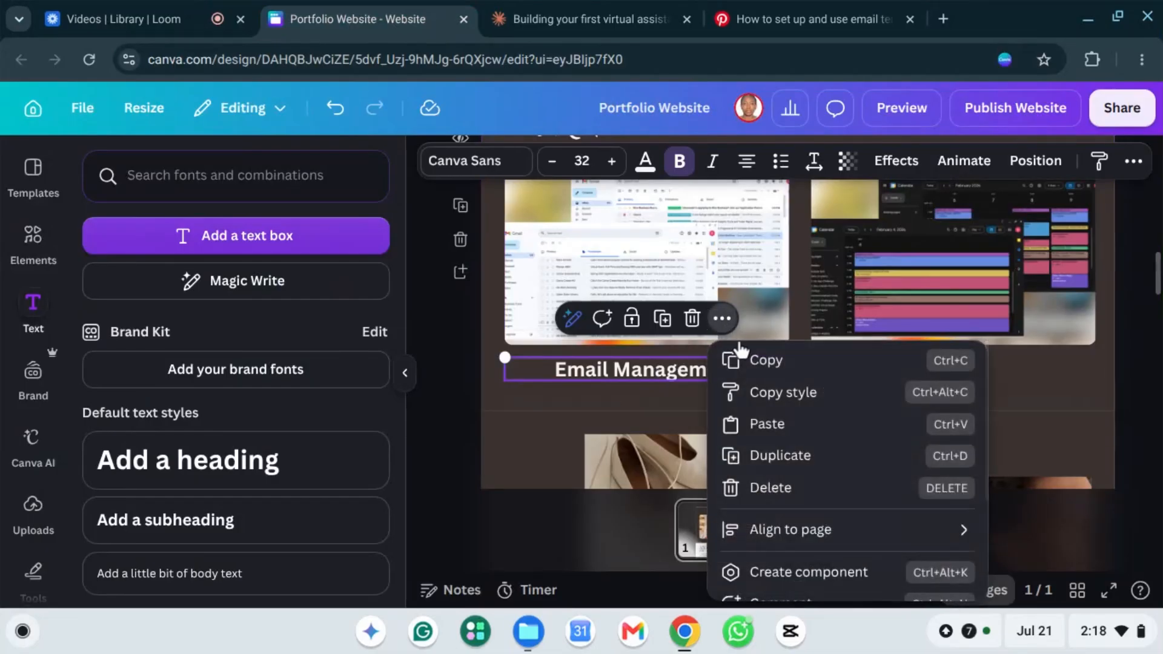
click(782, 462)
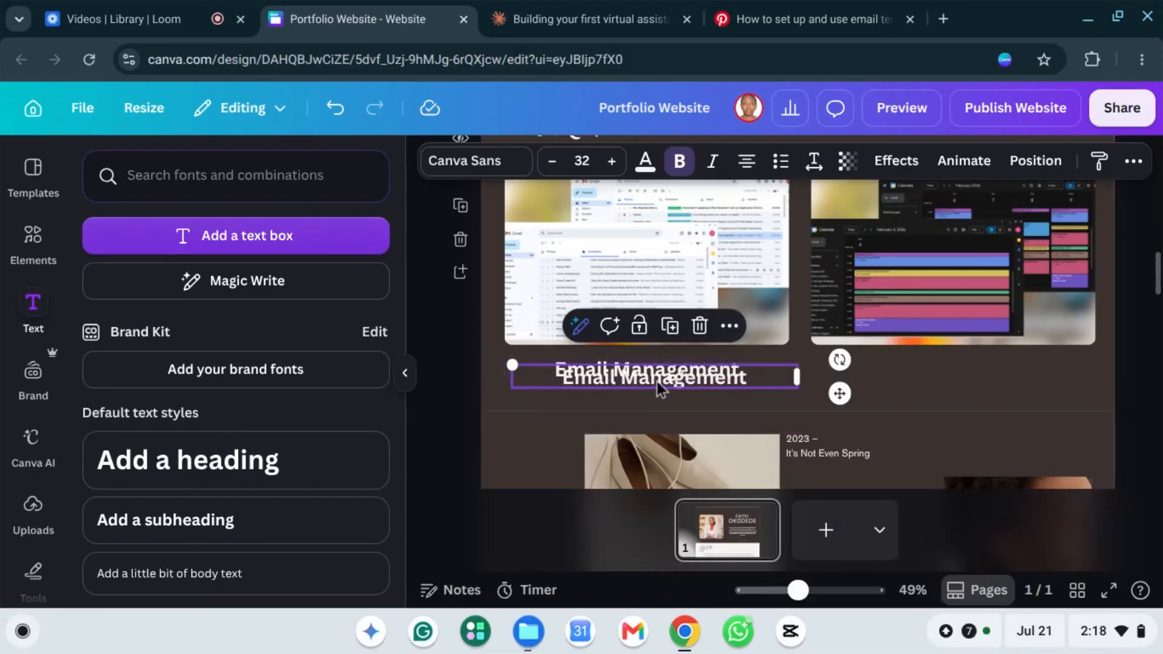
drag(780, 380, 951, 372)
mouse_move(947, 370)
mouse_down()
mouse_move(939, 379)
mouse_move(914, 368)
mouse_move(925, 371)
mouse_up()
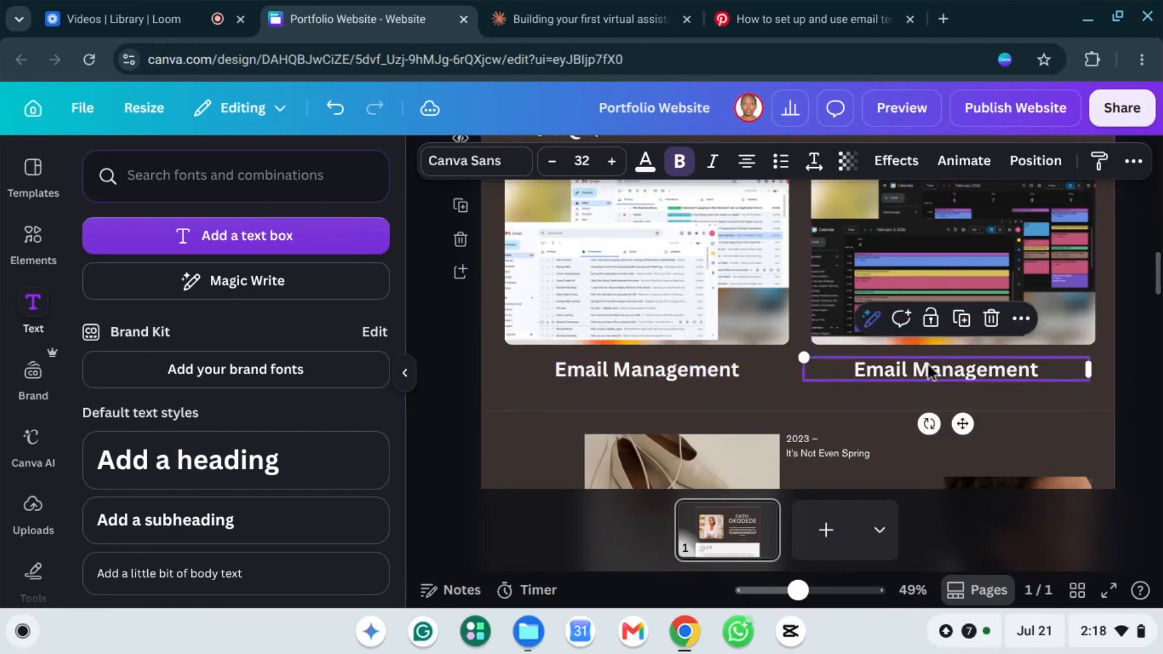
double_click(883, 370)
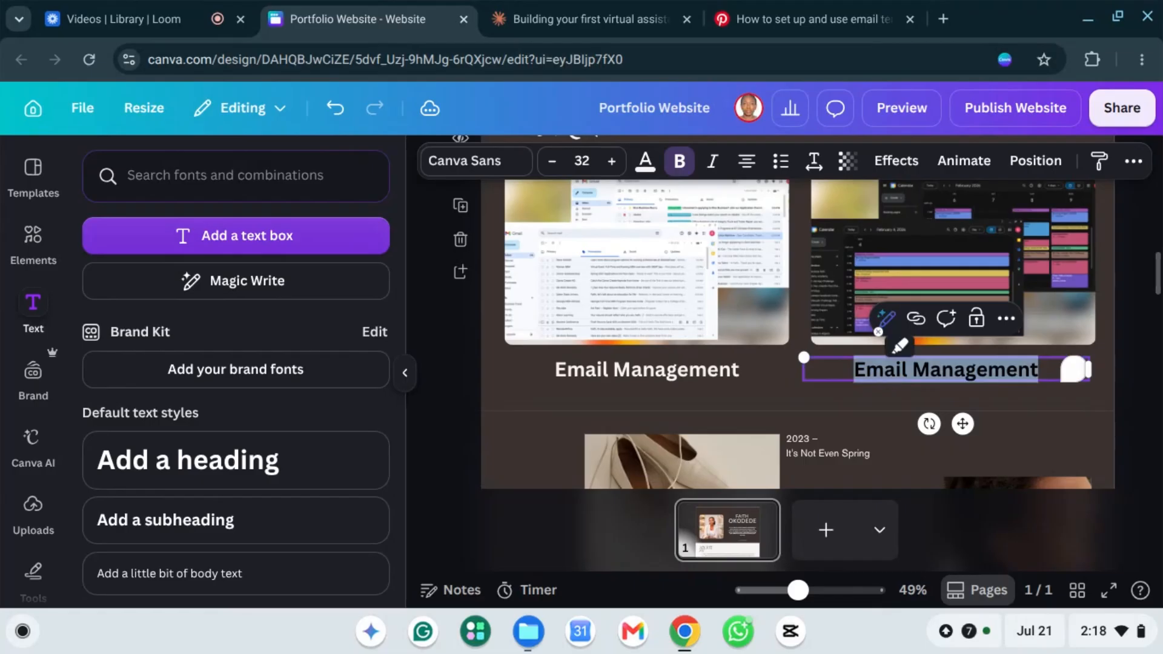
text(C)
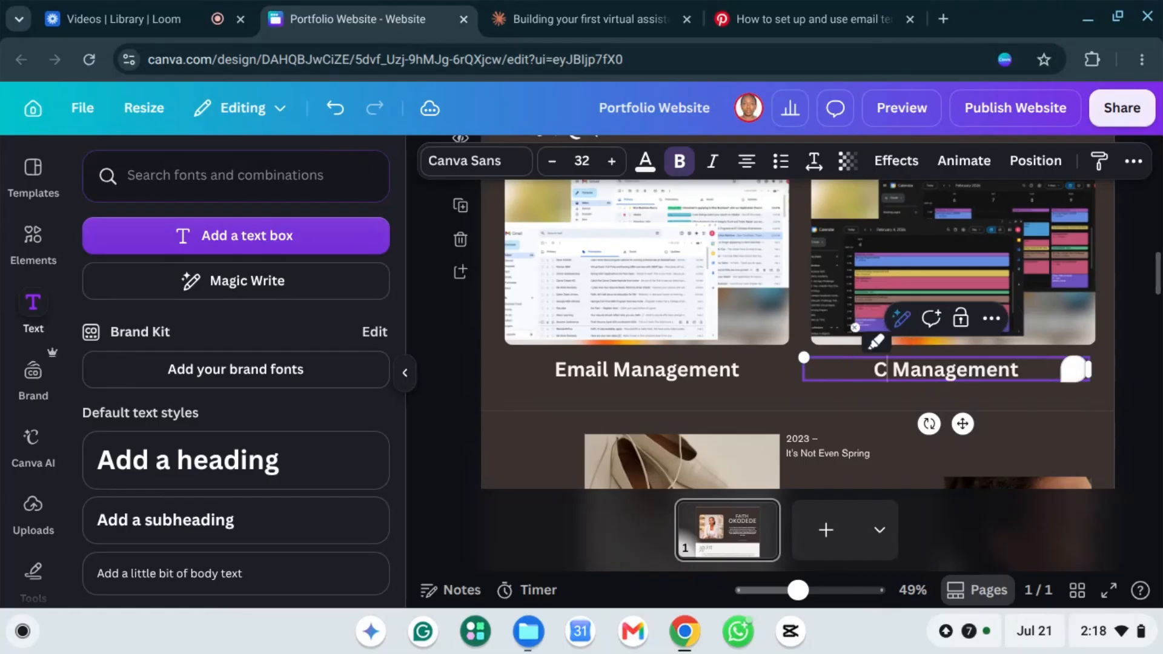
text(alendar)
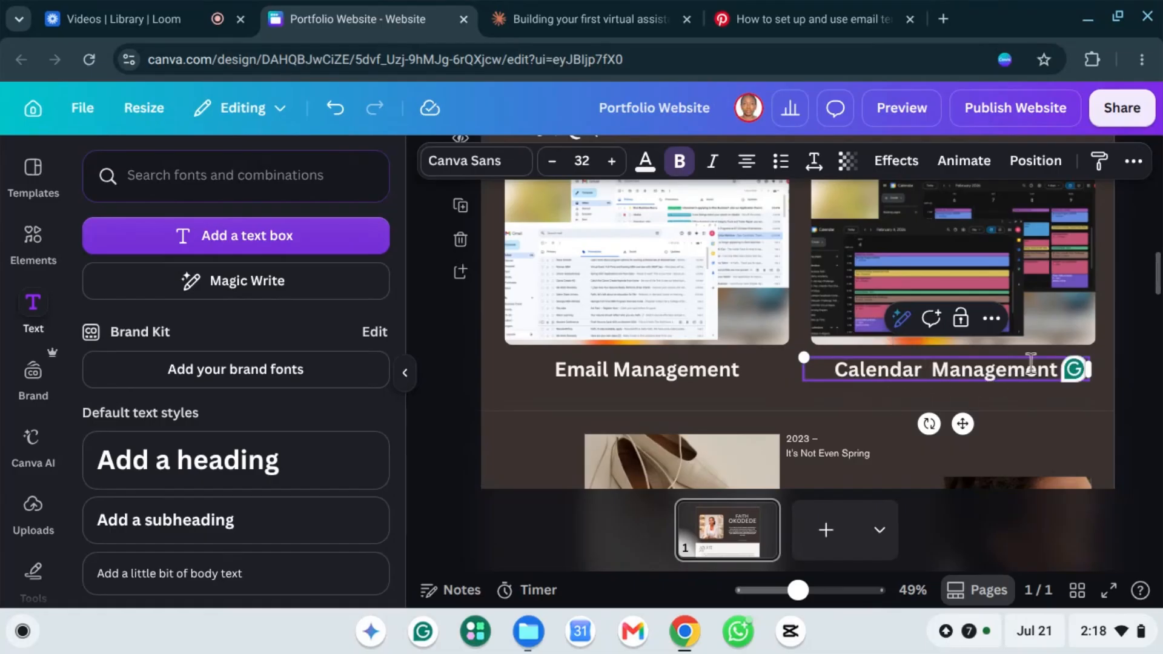
key(Right)
key(BackSpace)
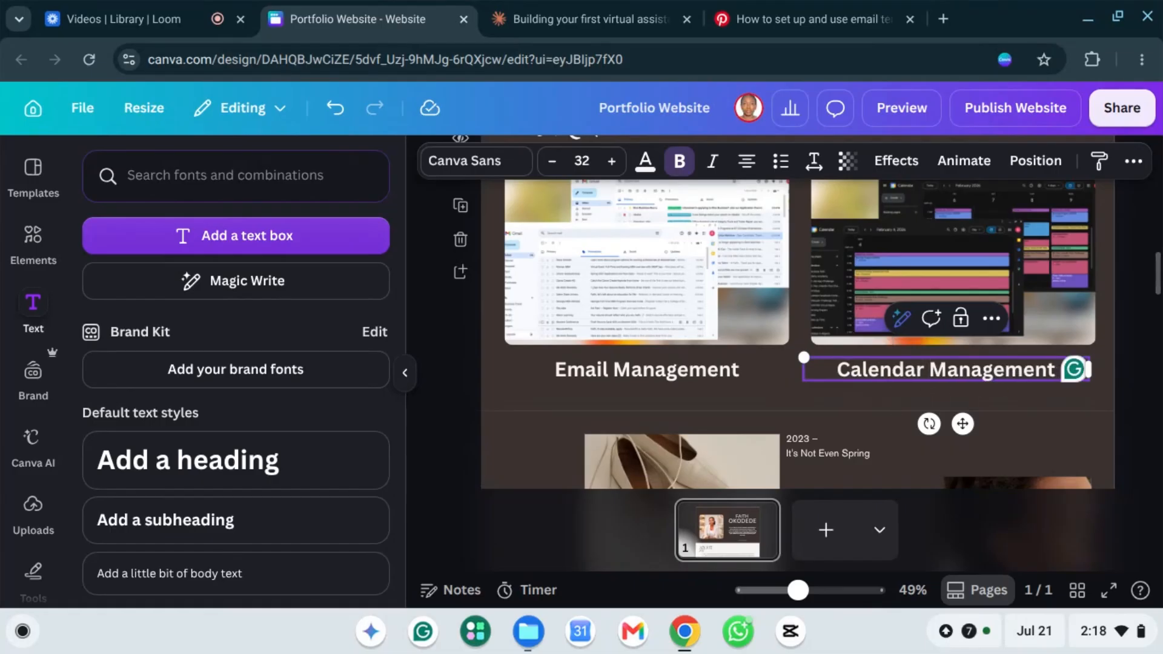
click(801, 326)
scroll(812, 325, up, 2)
scroll(739, 343, down, 2)
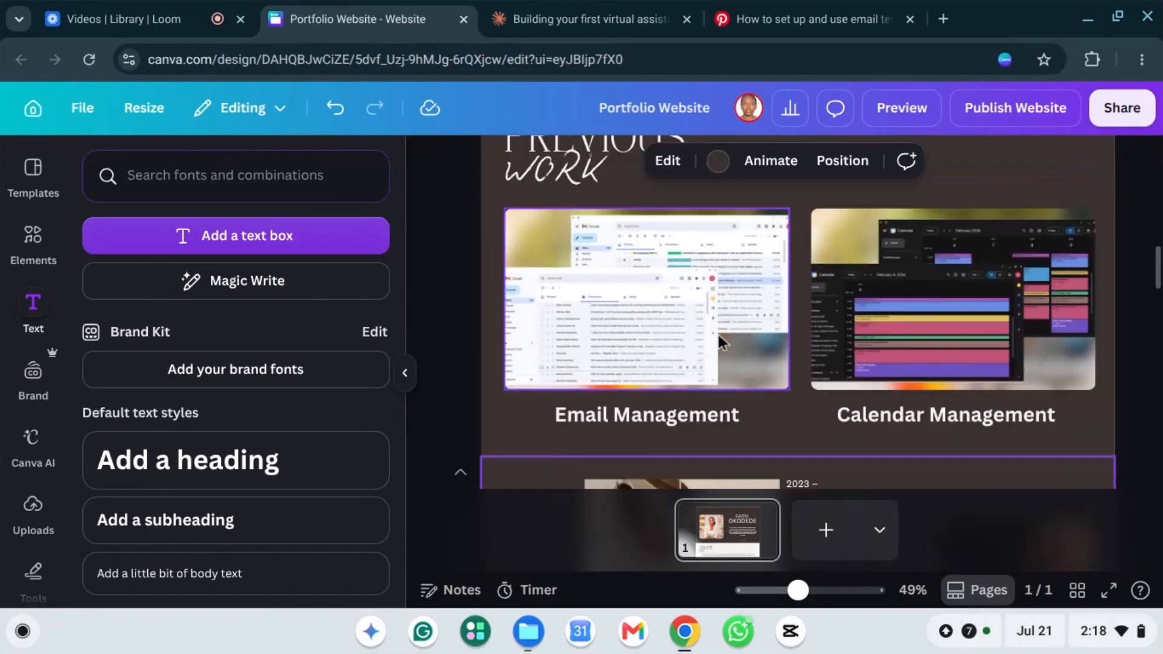
scroll(695, 301, up, 1)
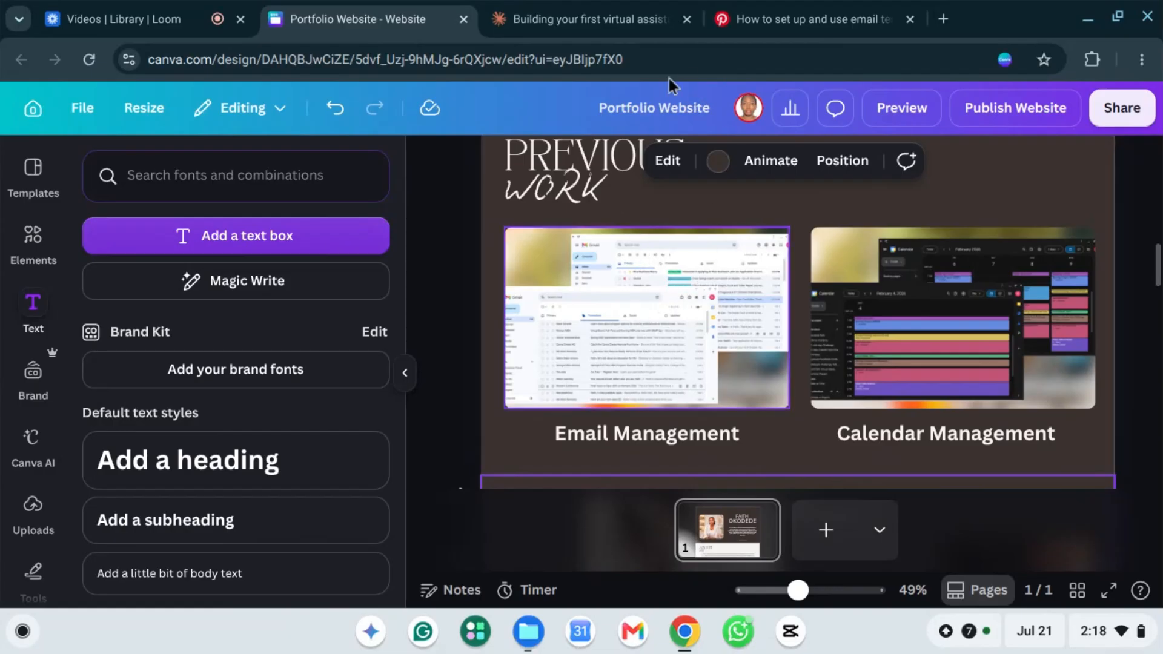
Step: Open Google Drive's home page in a new Chrome tab via a 'google drive' search
click(943, 20)
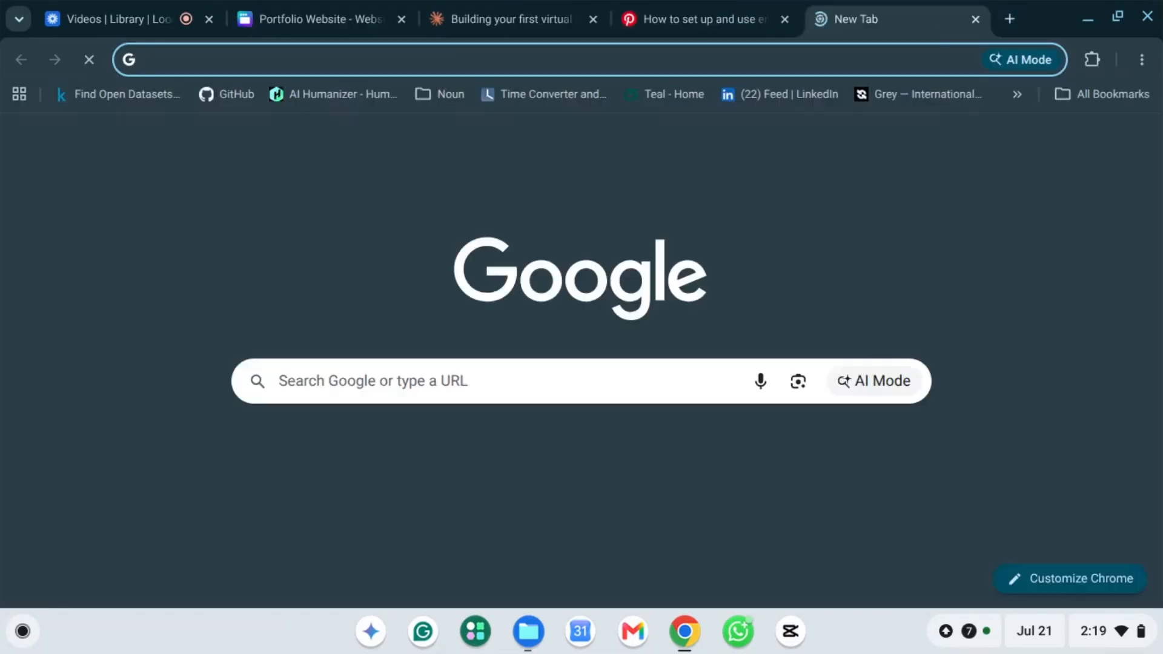
text(goo)
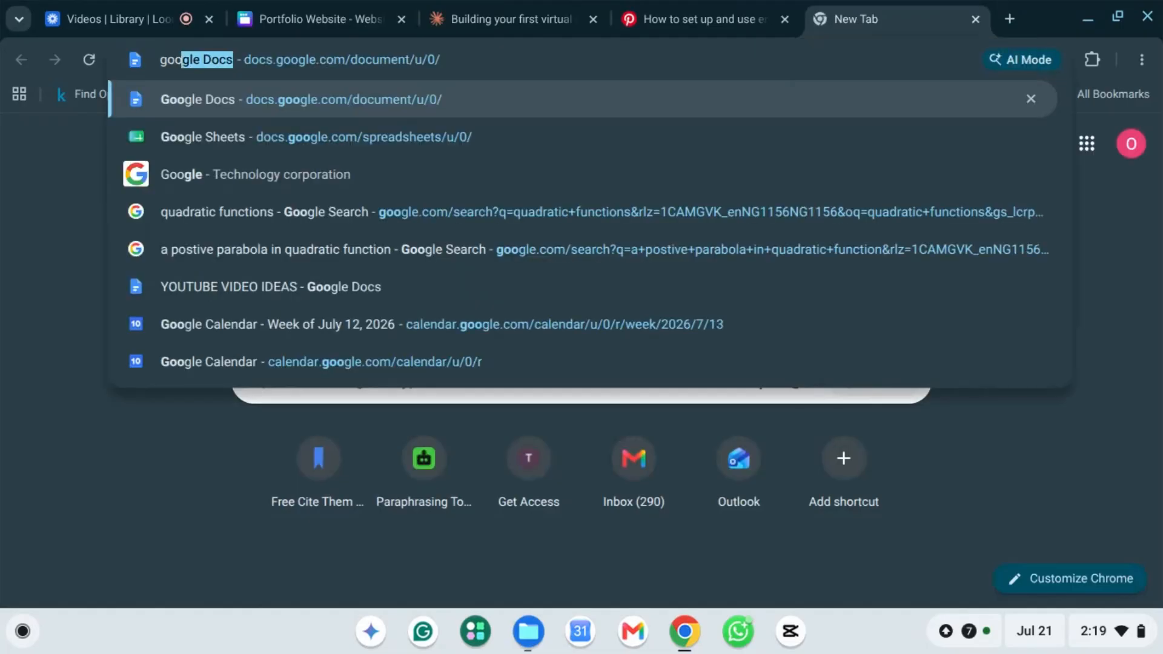
text(gle drive)
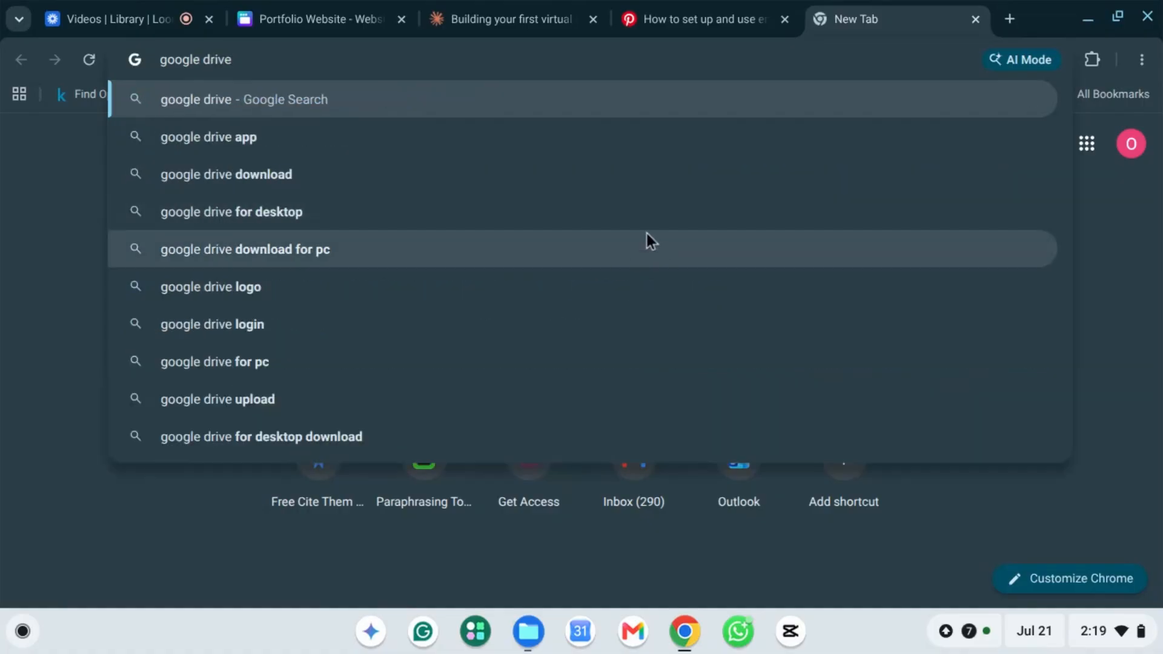
click(413, 108)
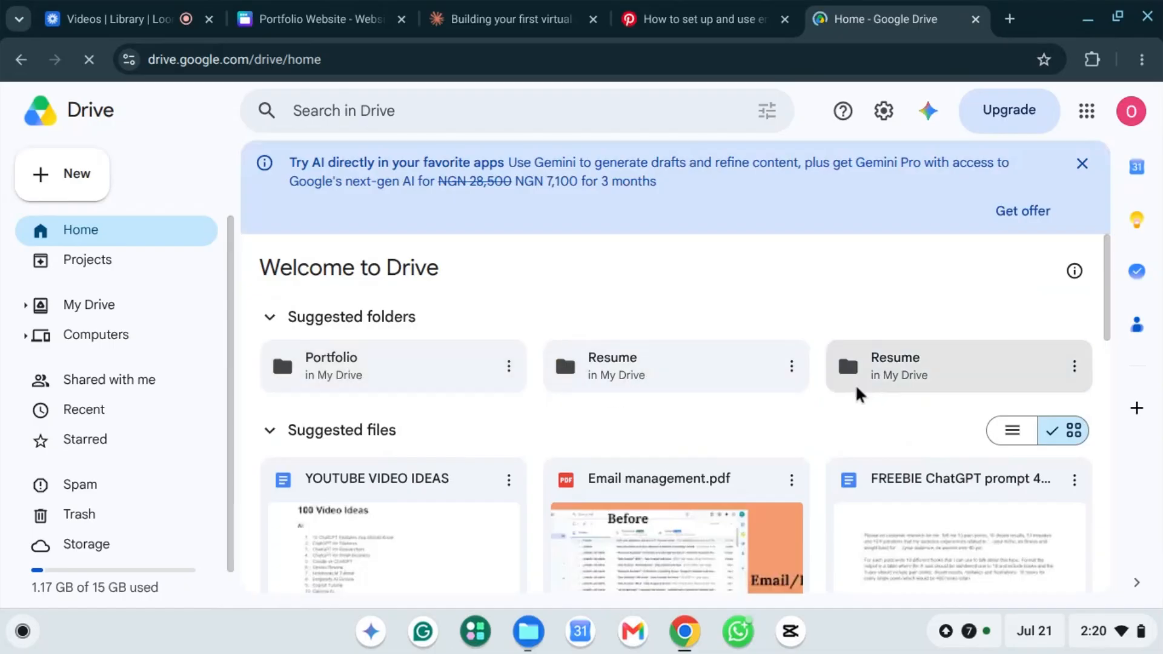
Step: Open the Portfolio folder in Google Drive and select the Email management.pdf file
double_click(374, 360)
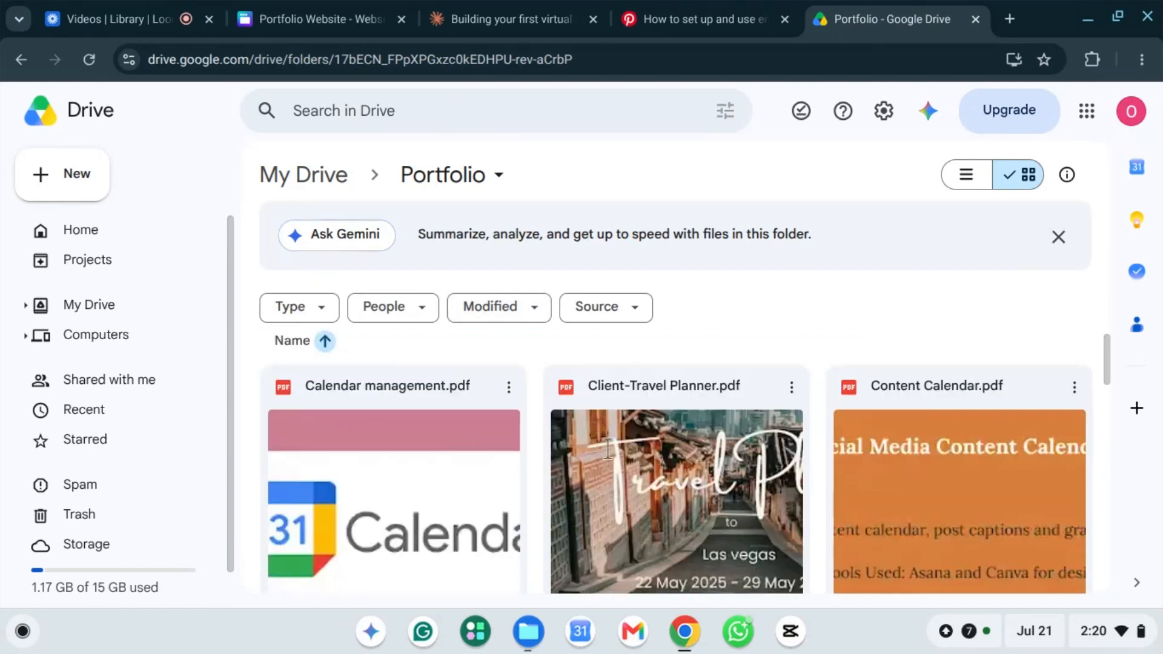
scroll(485, 435, down, 5)
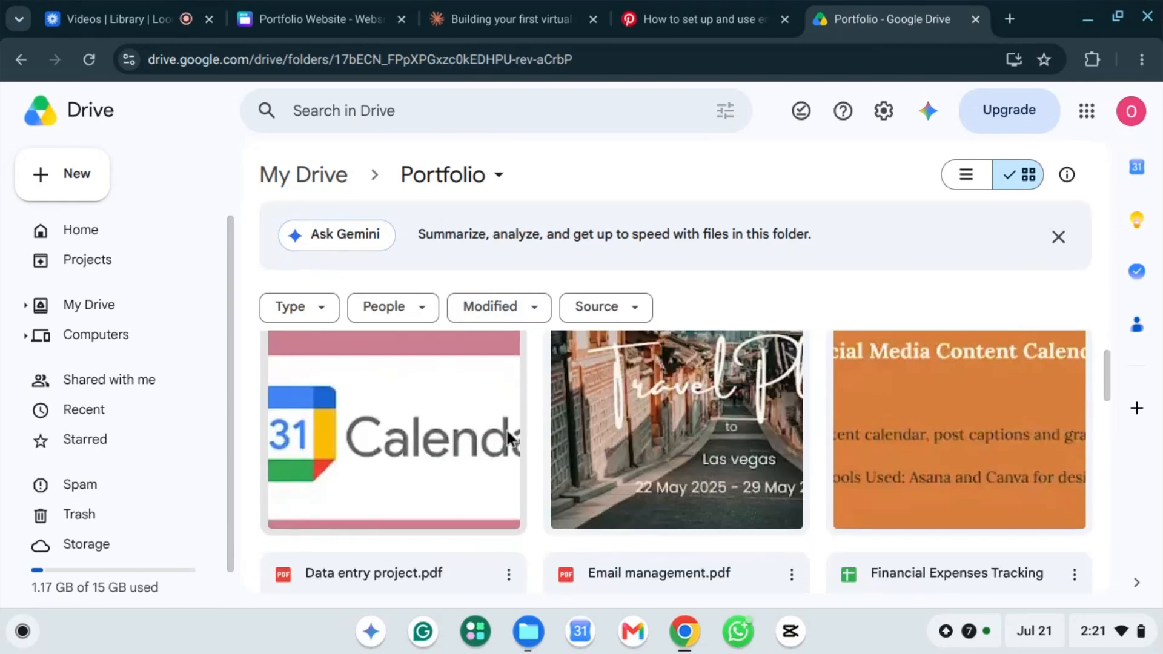
scroll(654, 431, down, 7)
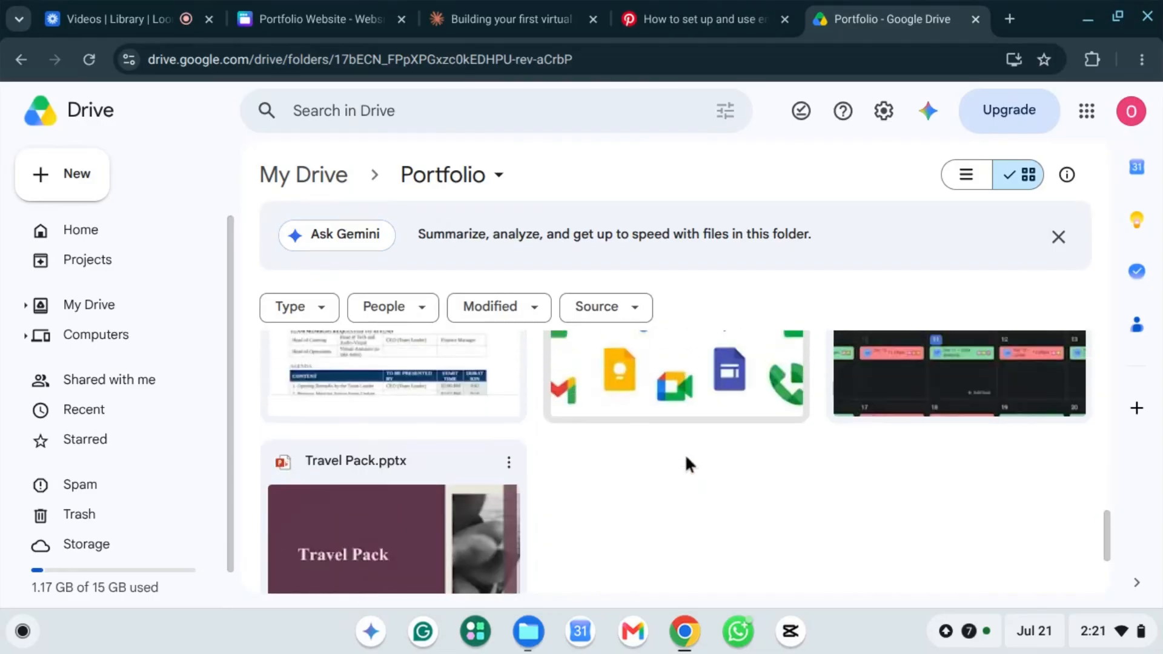
scroll(682, 451, up, 5)
scroll(673, 442, up, 6)
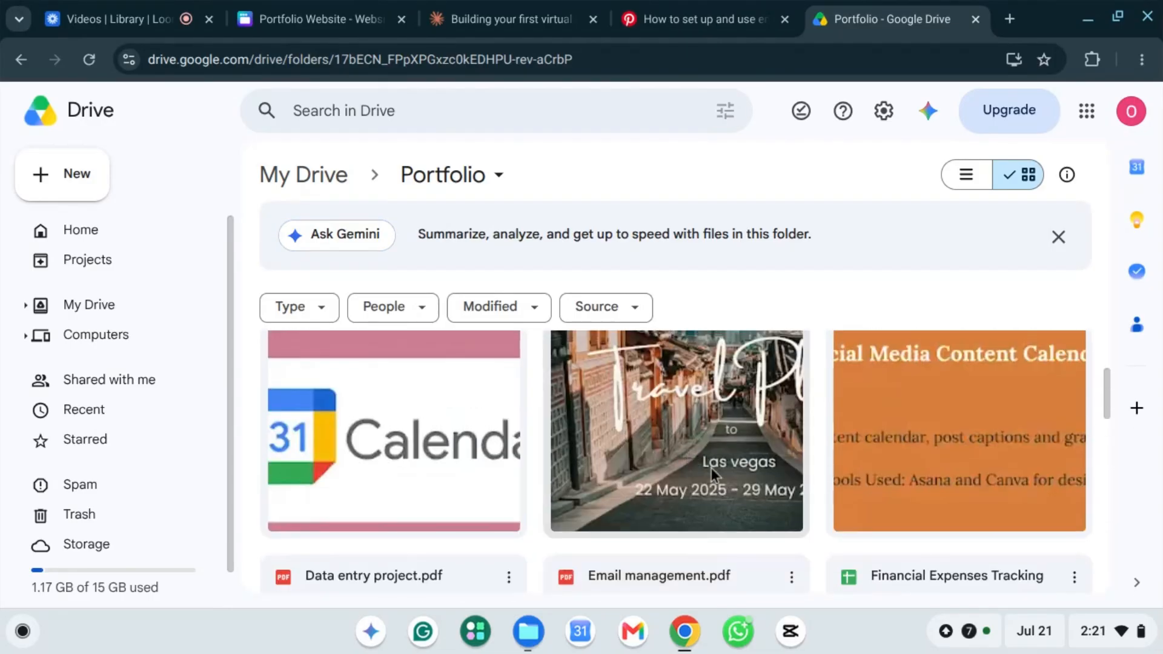
scroll(704, 483, down, 3)
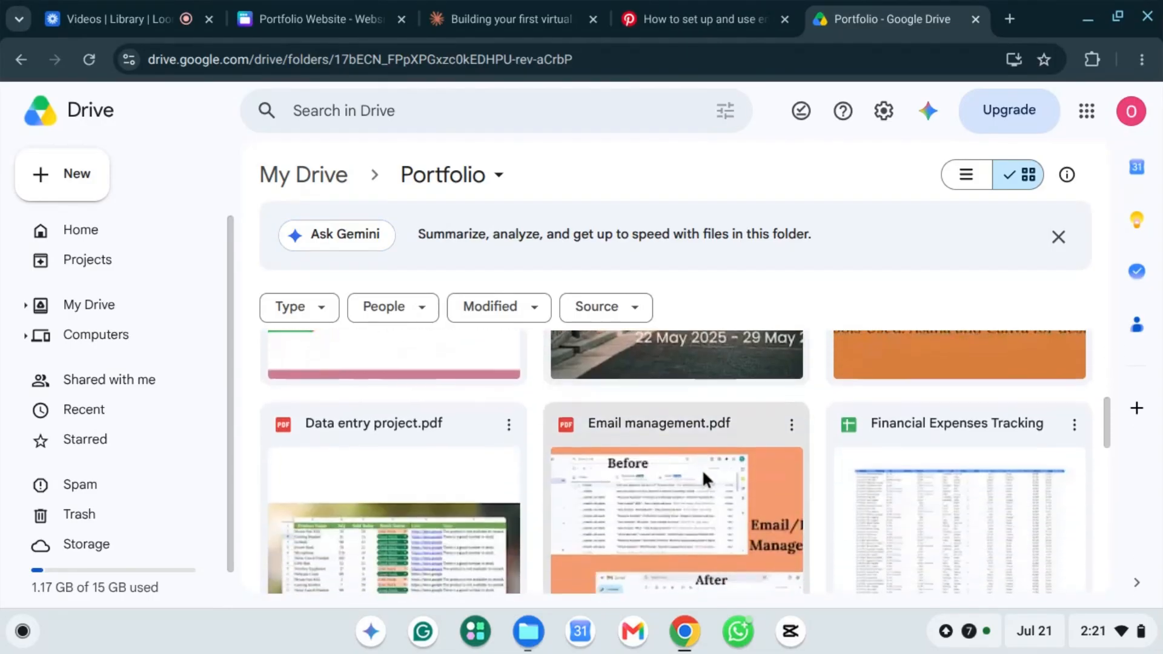
scroll(789, 424, down, 1)
click(787, 424)
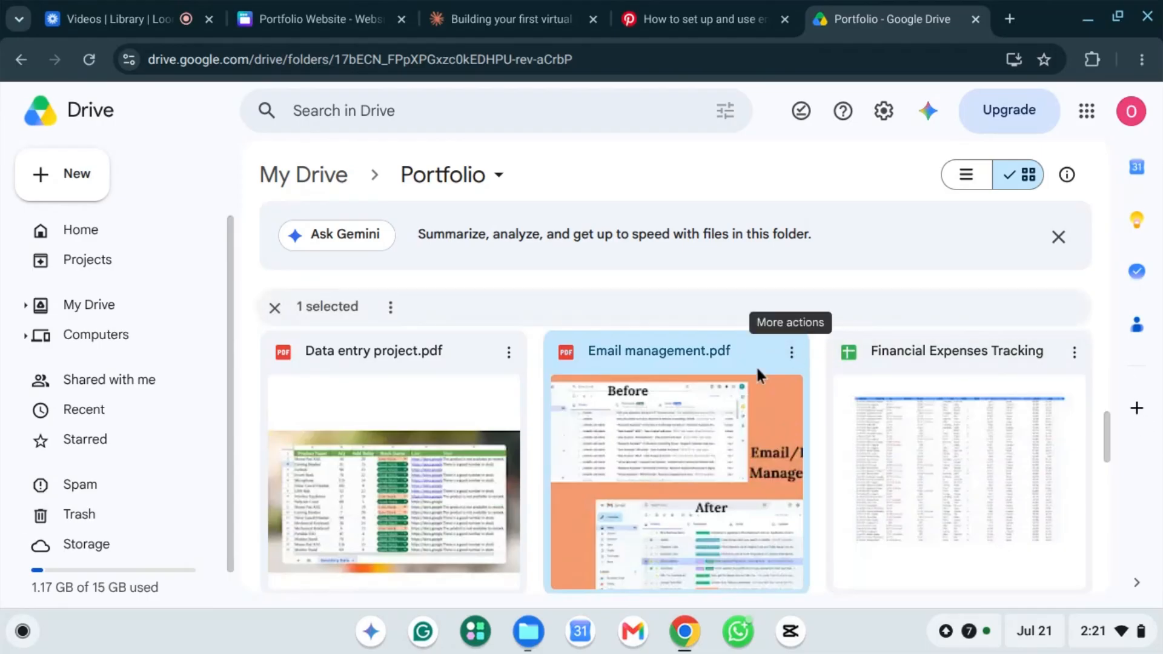
Step: Share Email management.pdf as Anyone with the link / Viewer and copy its link
click(791, 357)
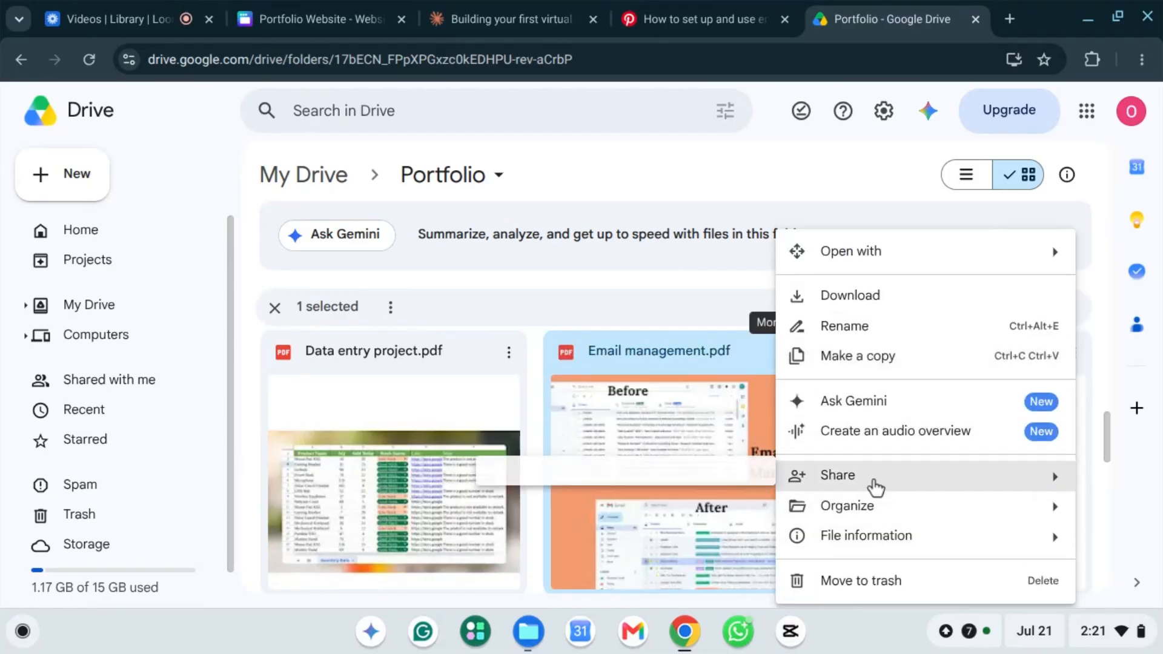
mouse_move(873, 485)
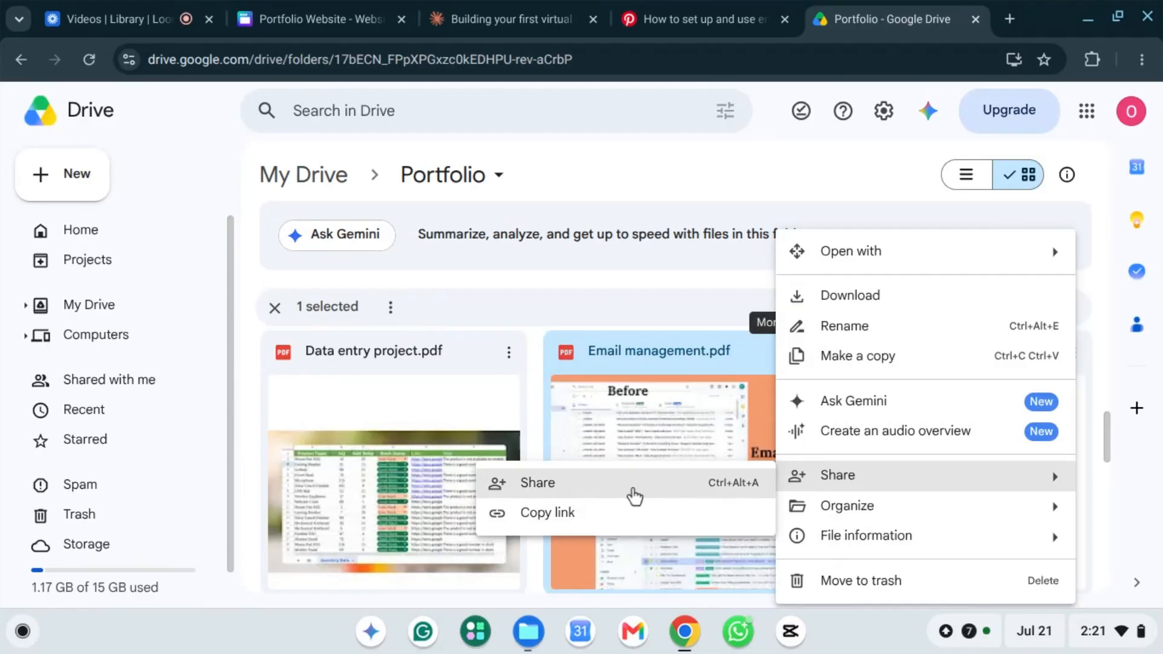
click(700, 478)
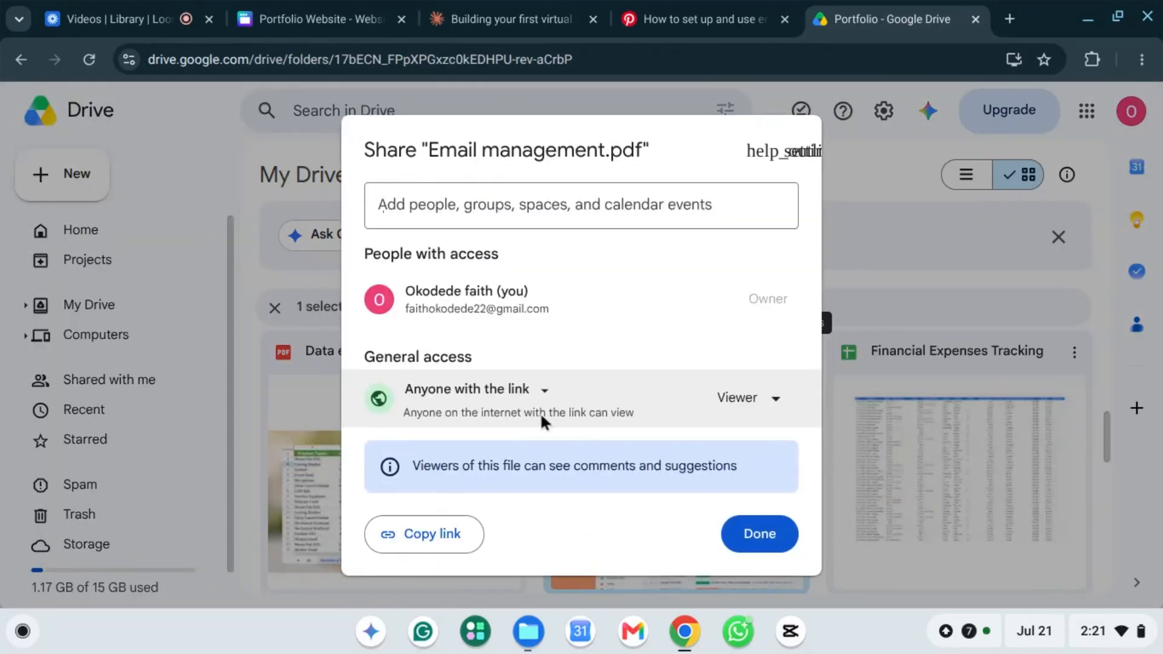
click(766, 415)
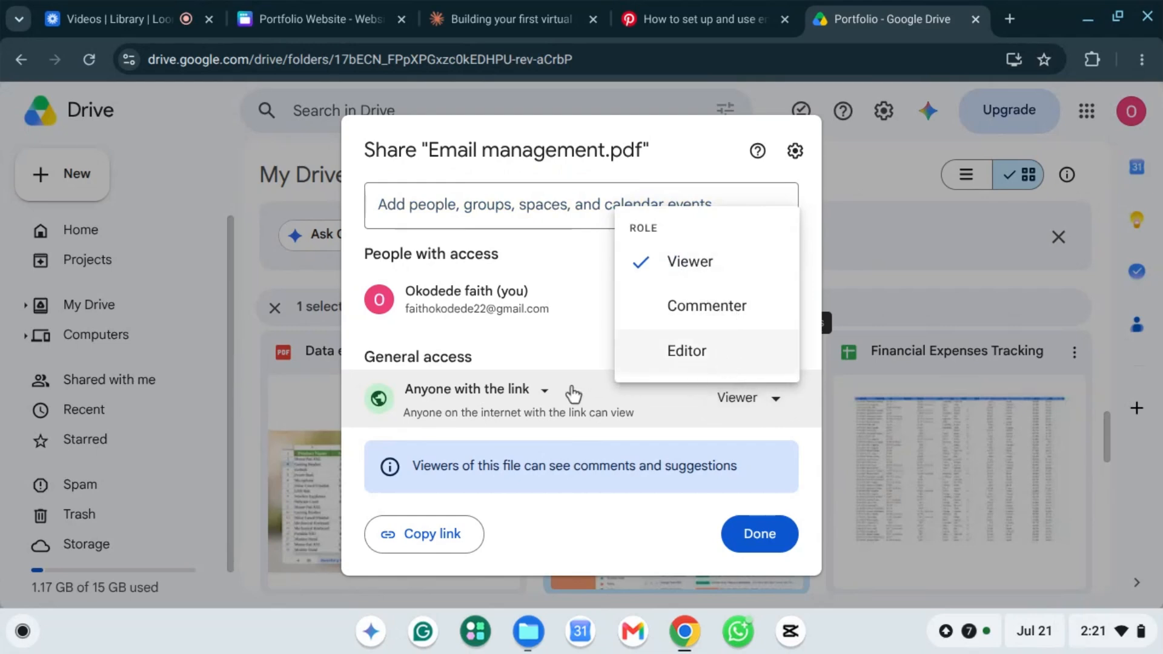
click(561, 344)
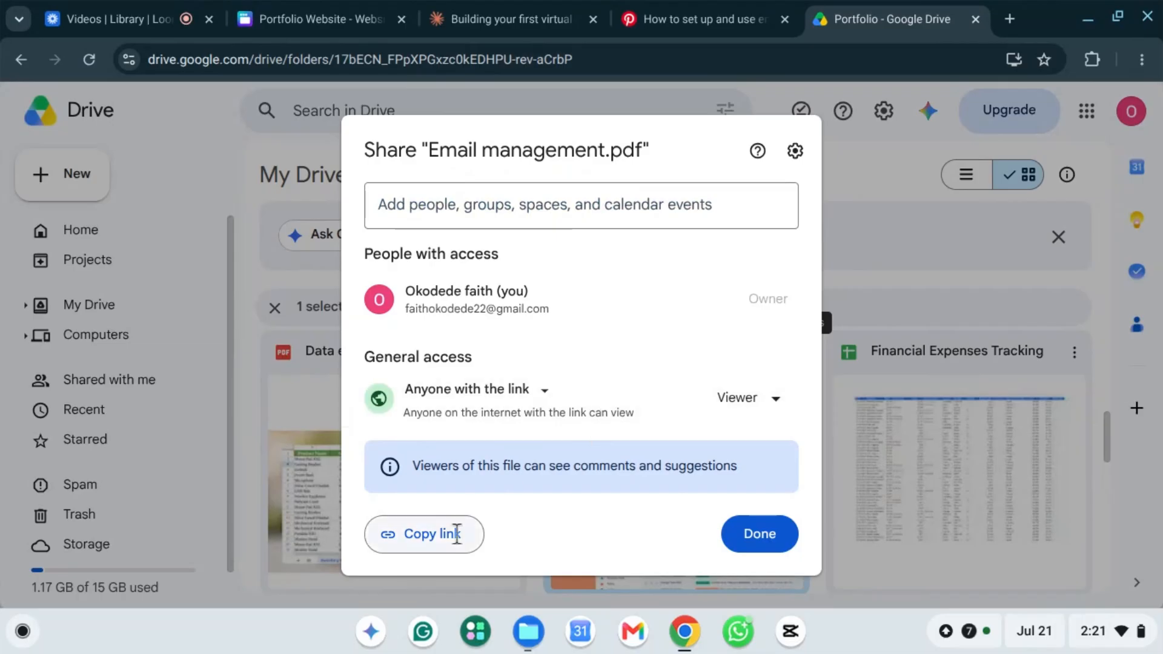
click(423, 536)
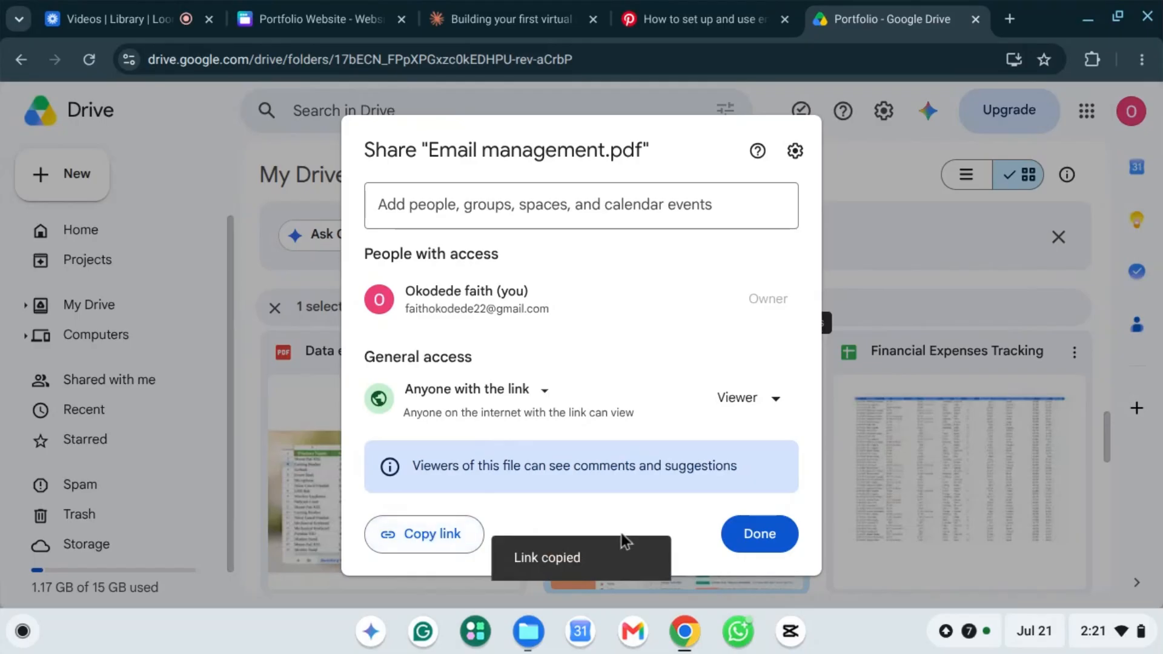
click(770, 533)
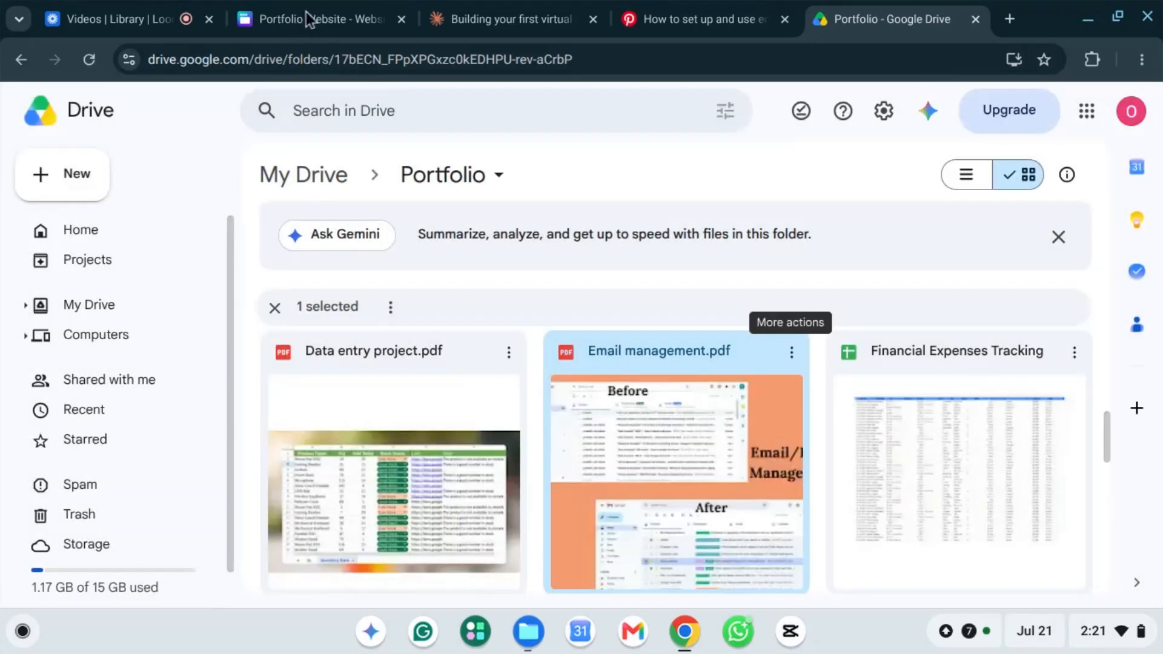
Step: Link the Email Management screenshot in the Portfolio Website design to the copied Drive URL
click(246, 25)
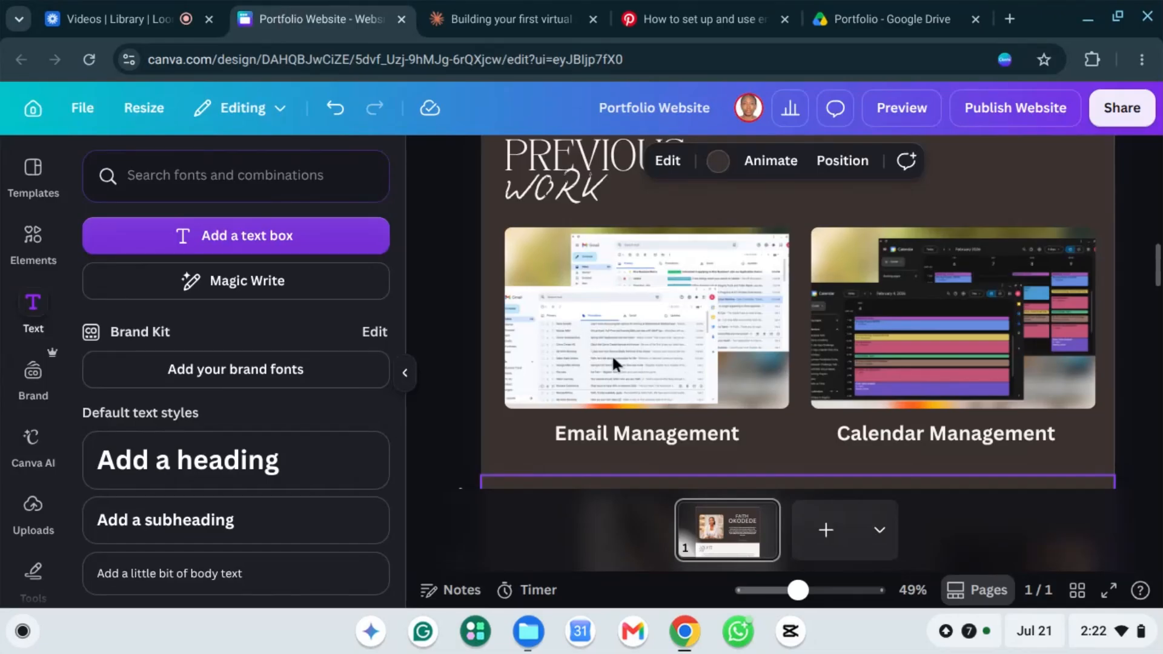
click(674, 324)
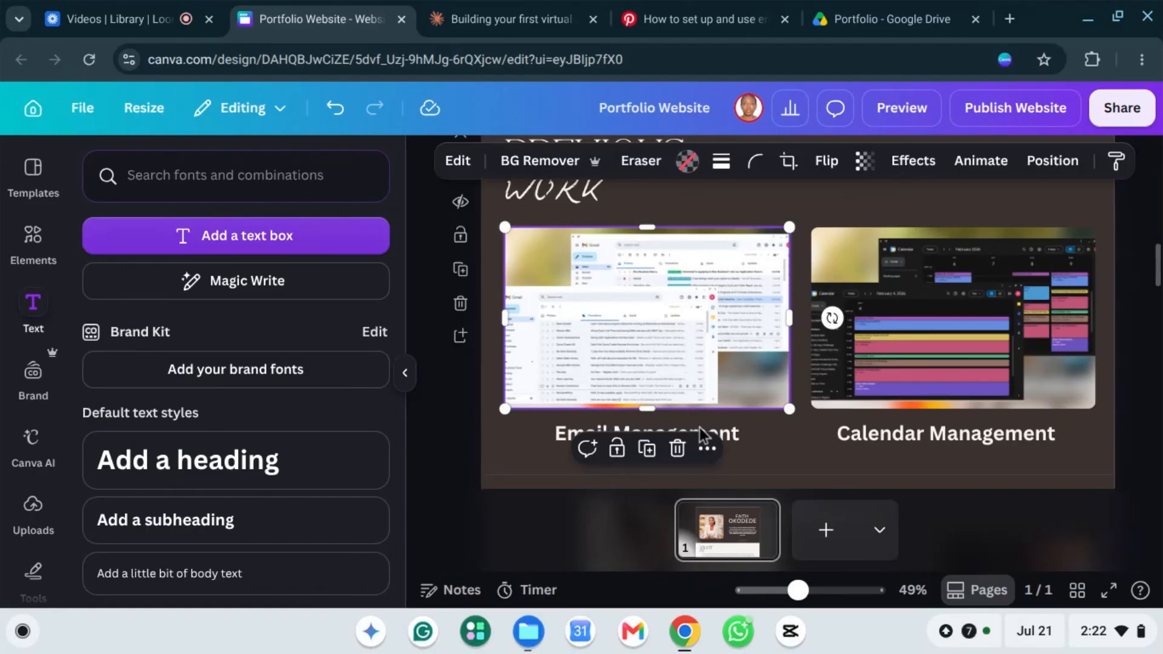
click(713, 463)
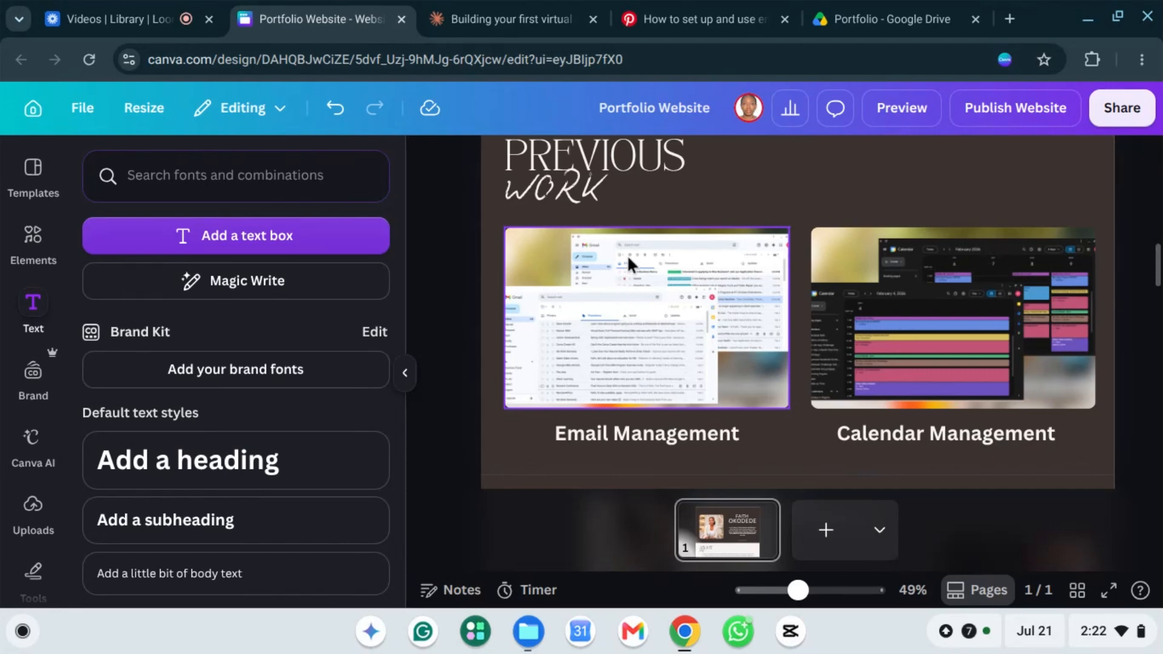
right_click(630, 296)
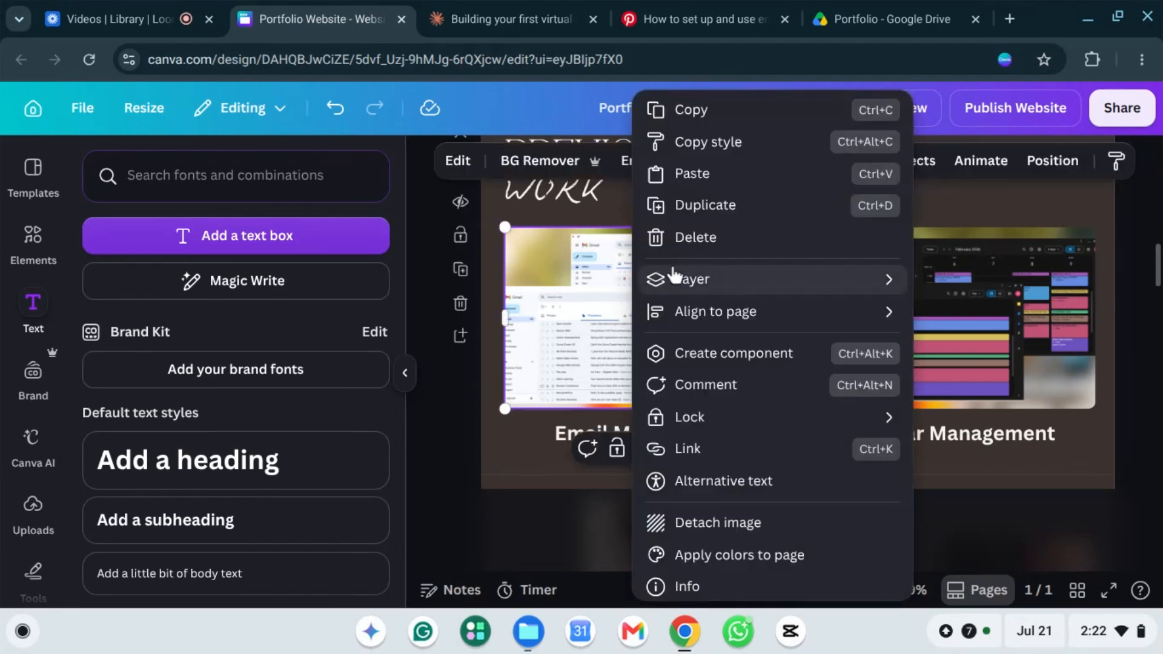
click(690, 449)
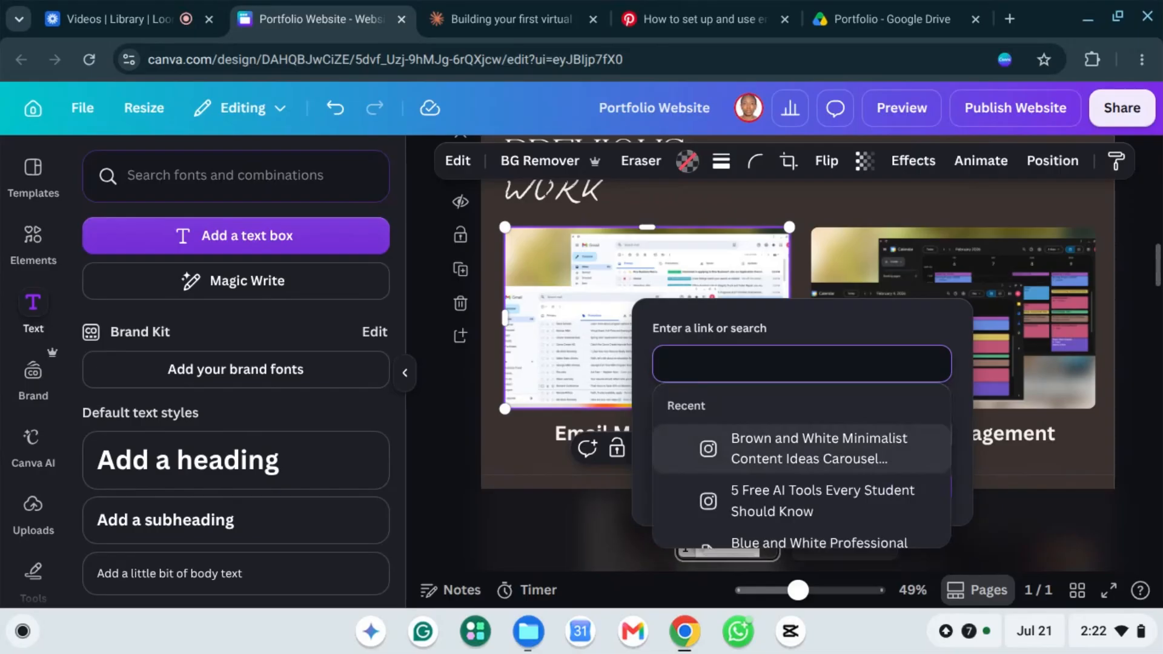
key(ctrl+v)
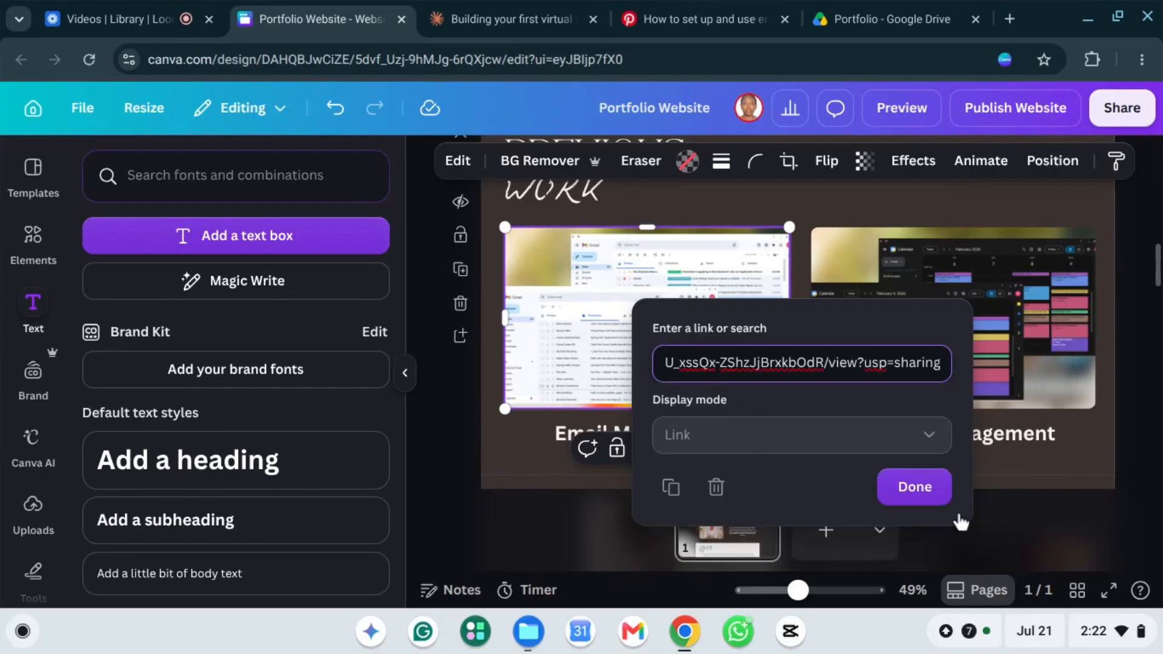
click(914, 488)
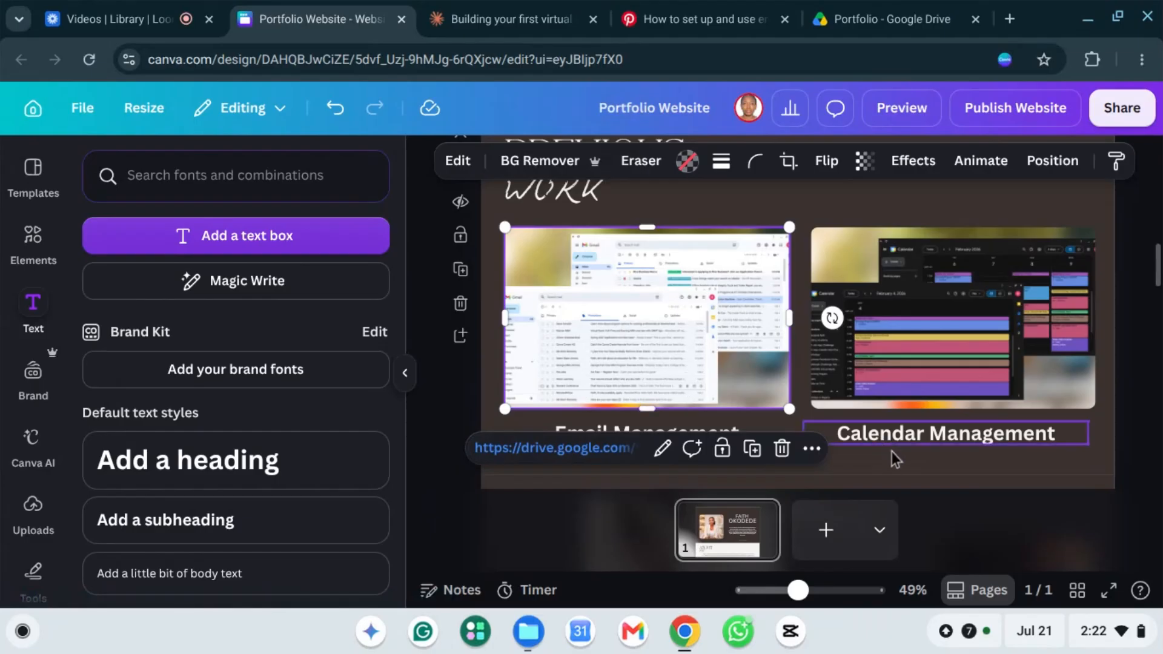
click(1142, 438)
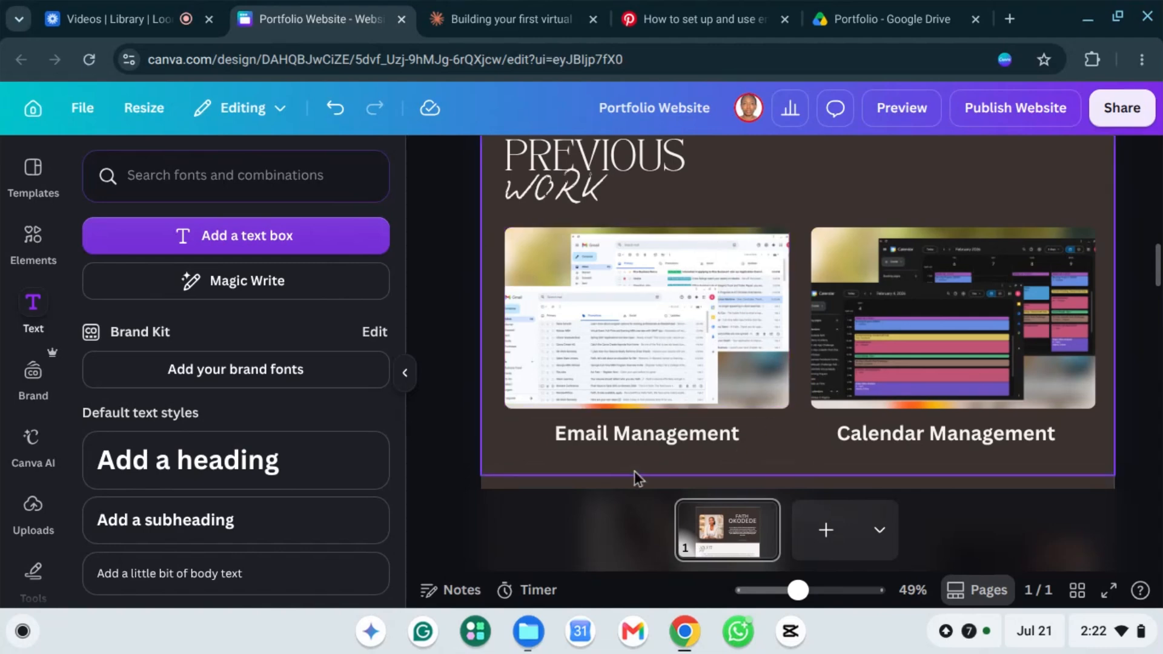
Step: Select all page elements, then go into the Email Management caption to edit its text
click(638, 435)
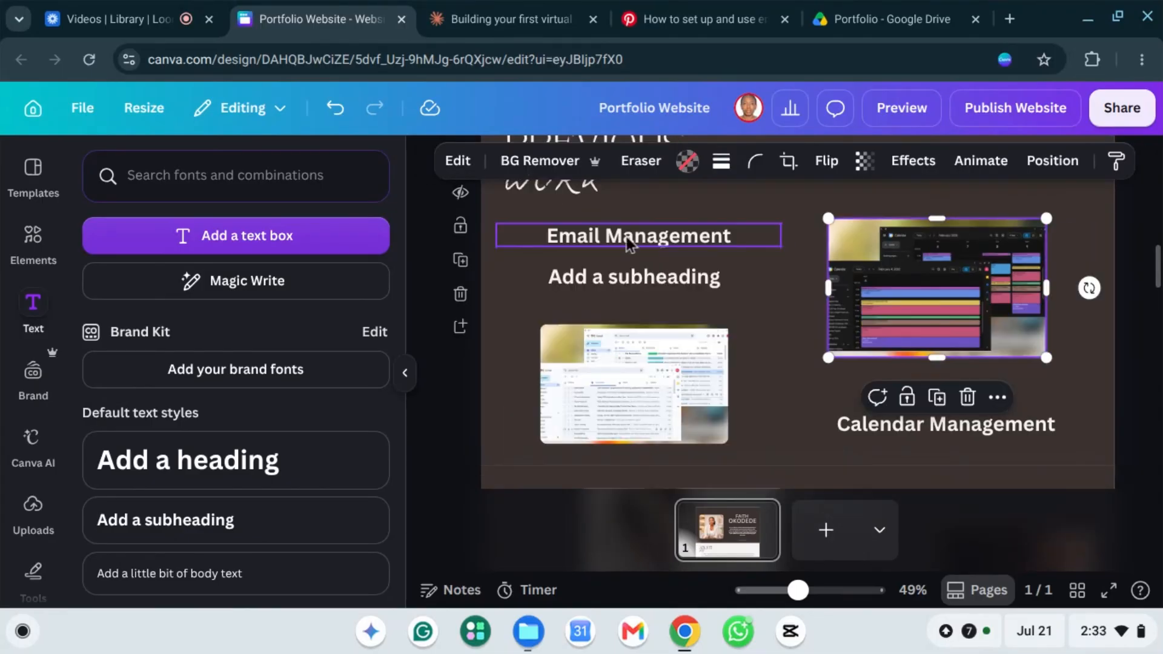
key(ctrl+a)
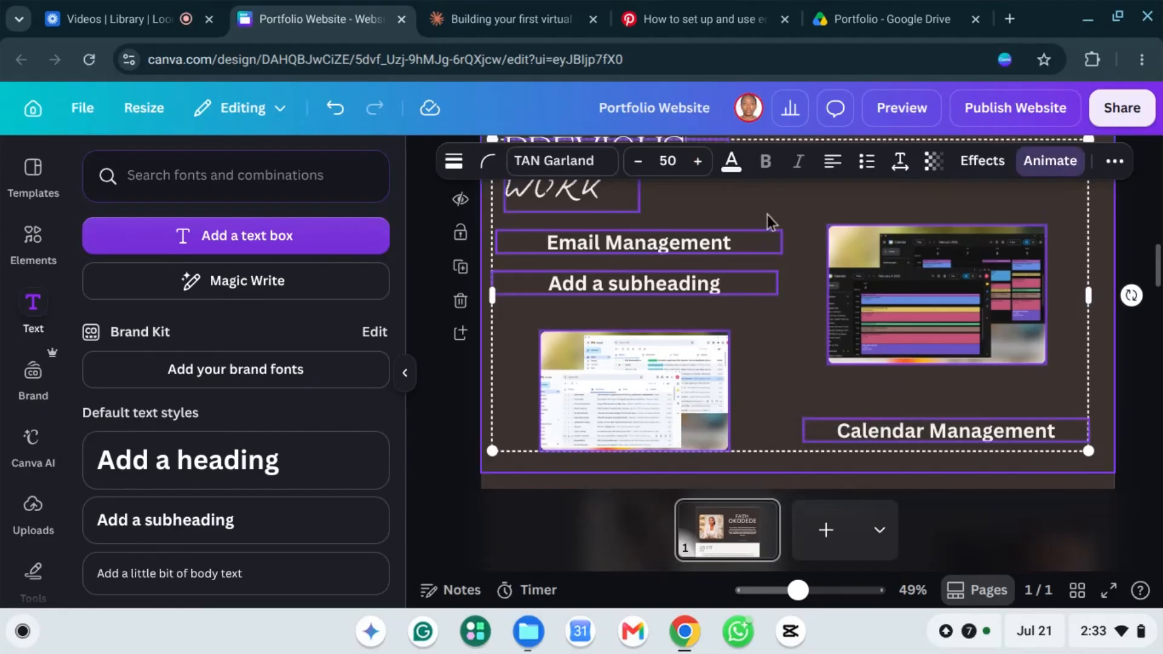
click(765, 214)
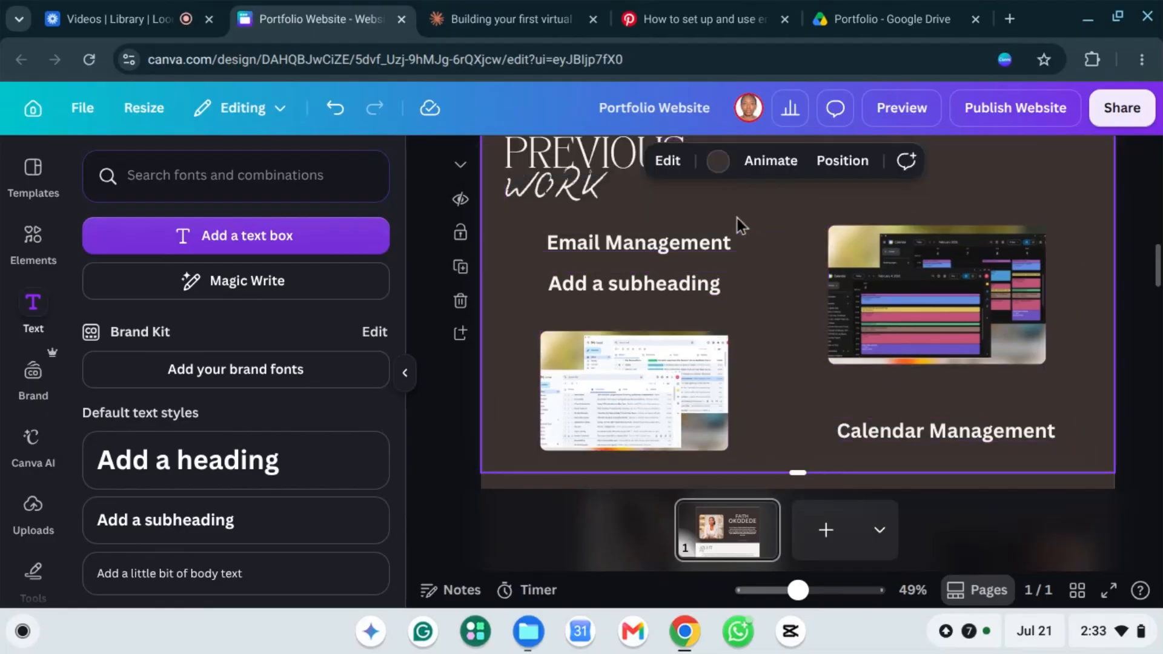
click(592, 241)
click(592, 241)
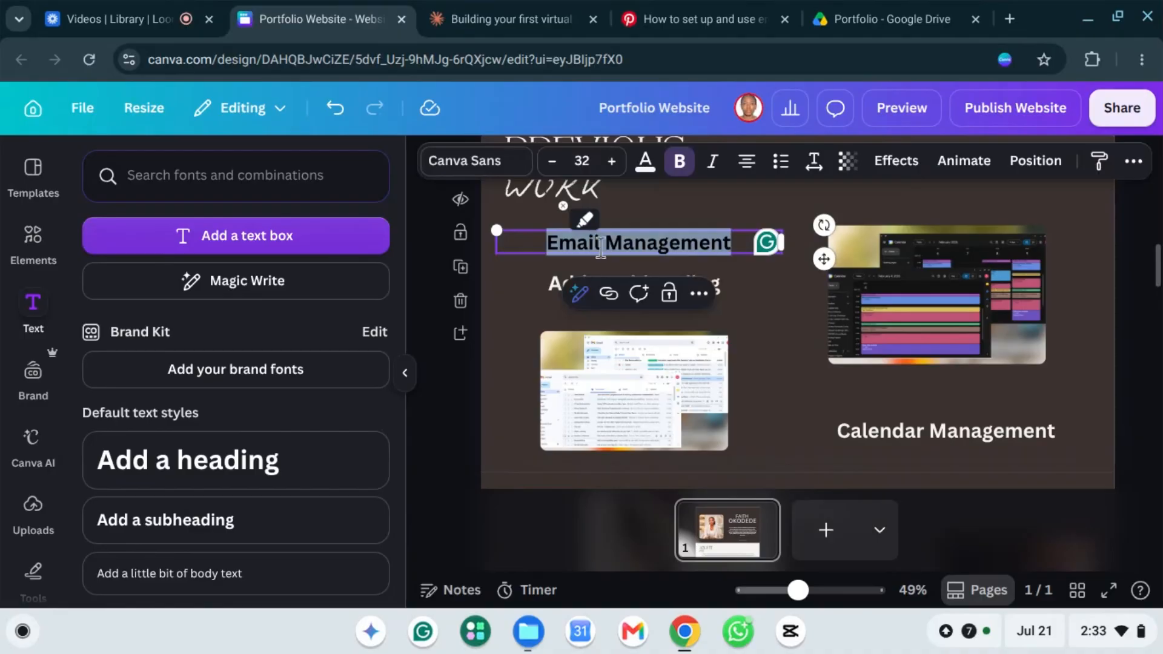
Step: Finish editing the Email Management caption and reselect its text box
right_click(669, 241)
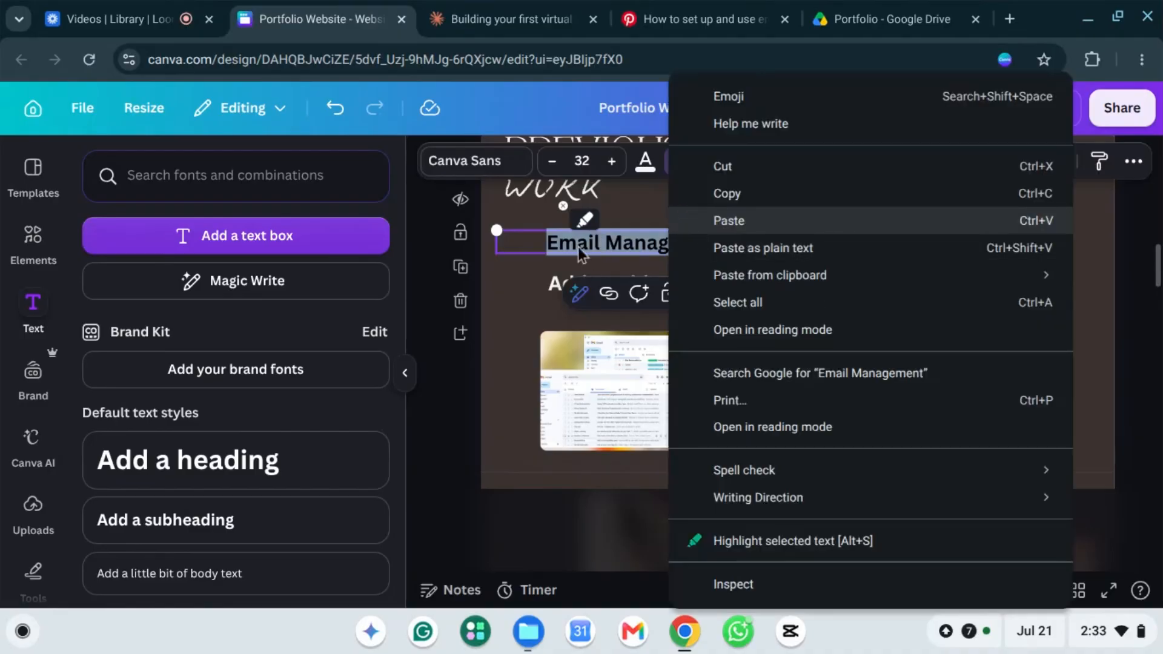
click(638, 263)
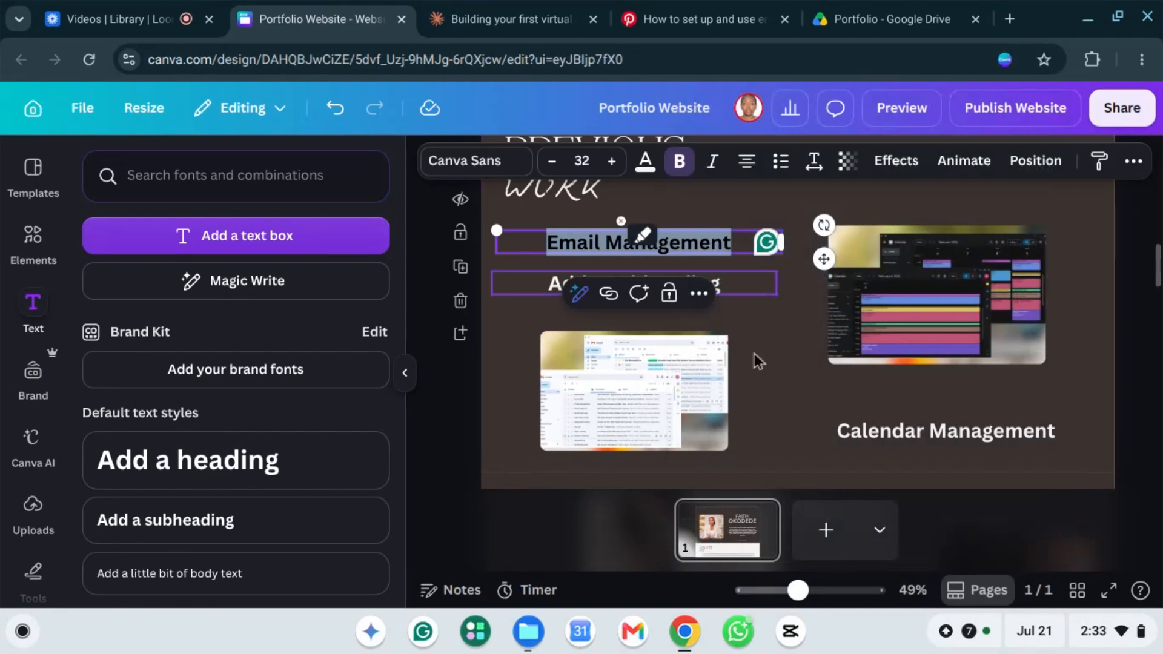
click(754, 351)
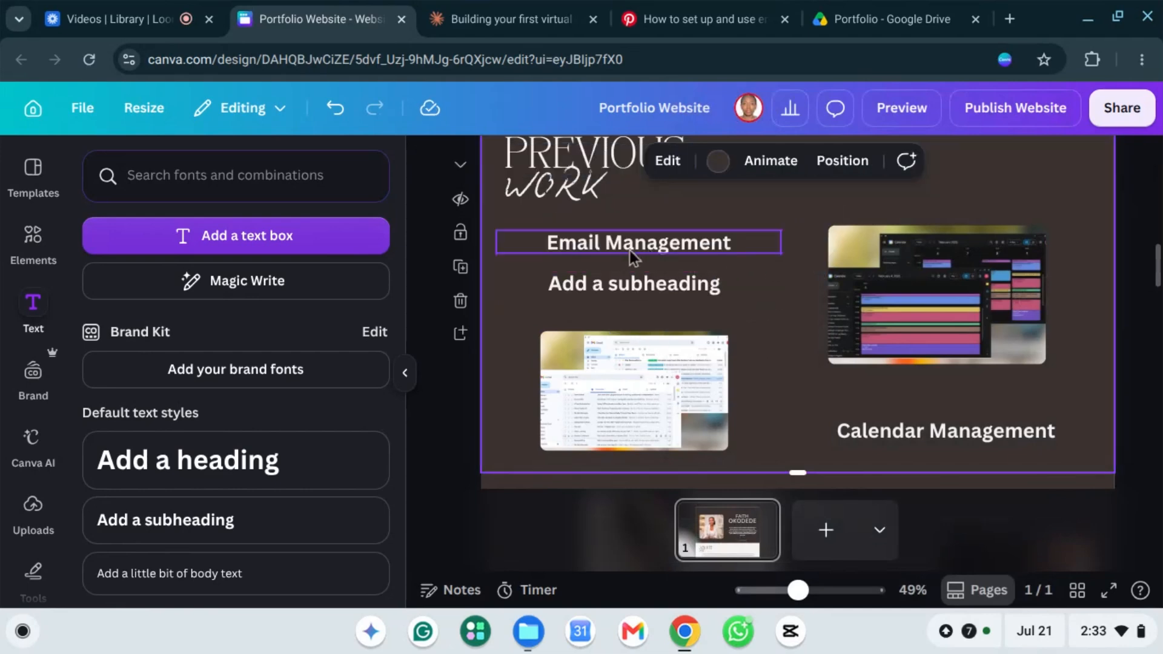
click(597, 245)
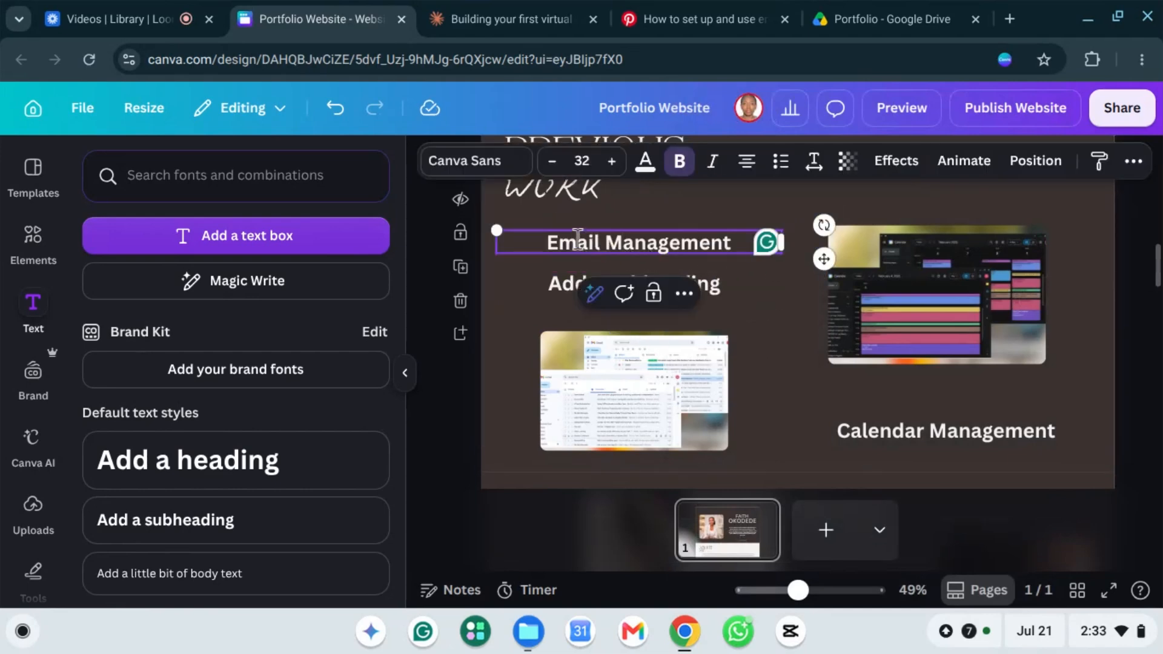
Step: Link the Email Management caption to the pasted Google Drive share URL
click(684, 295)
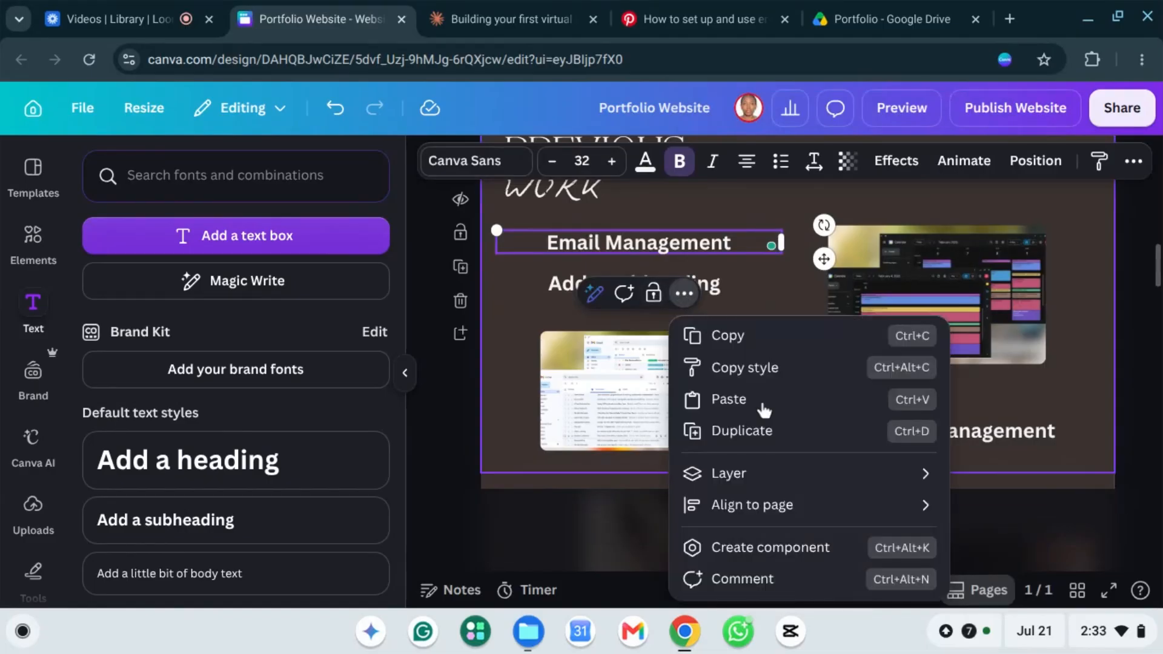
scroll(778, 491, down, 3)
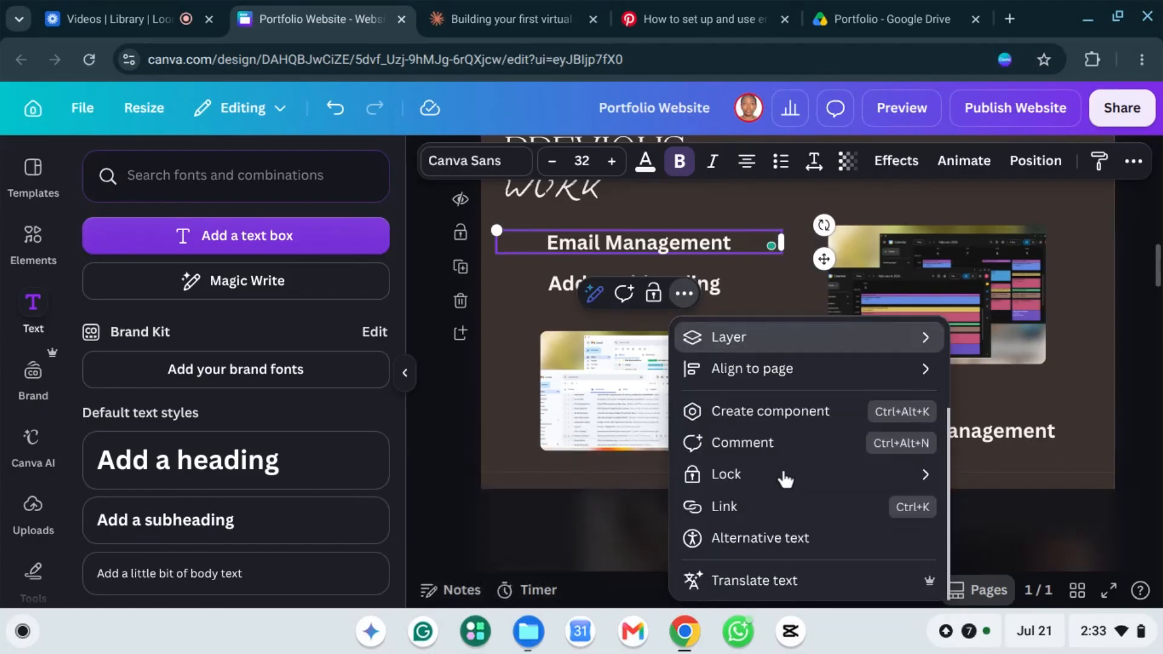
click(744, 520)
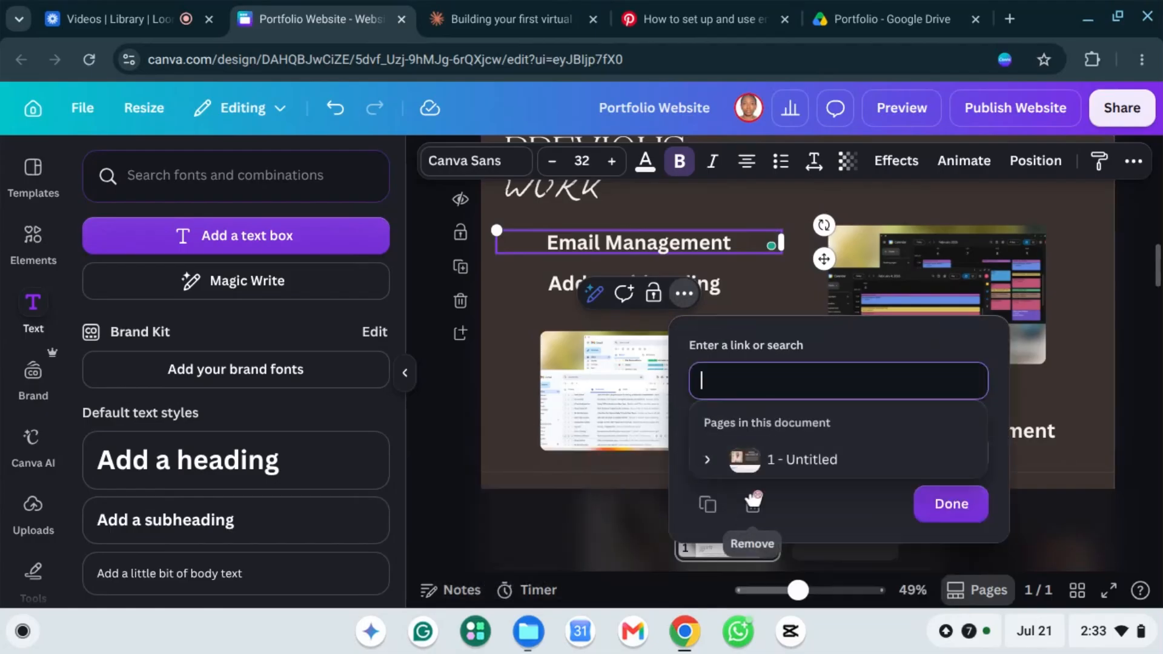
scroll(801, 417, down, 2)
scroll(803, 431, up, 3)
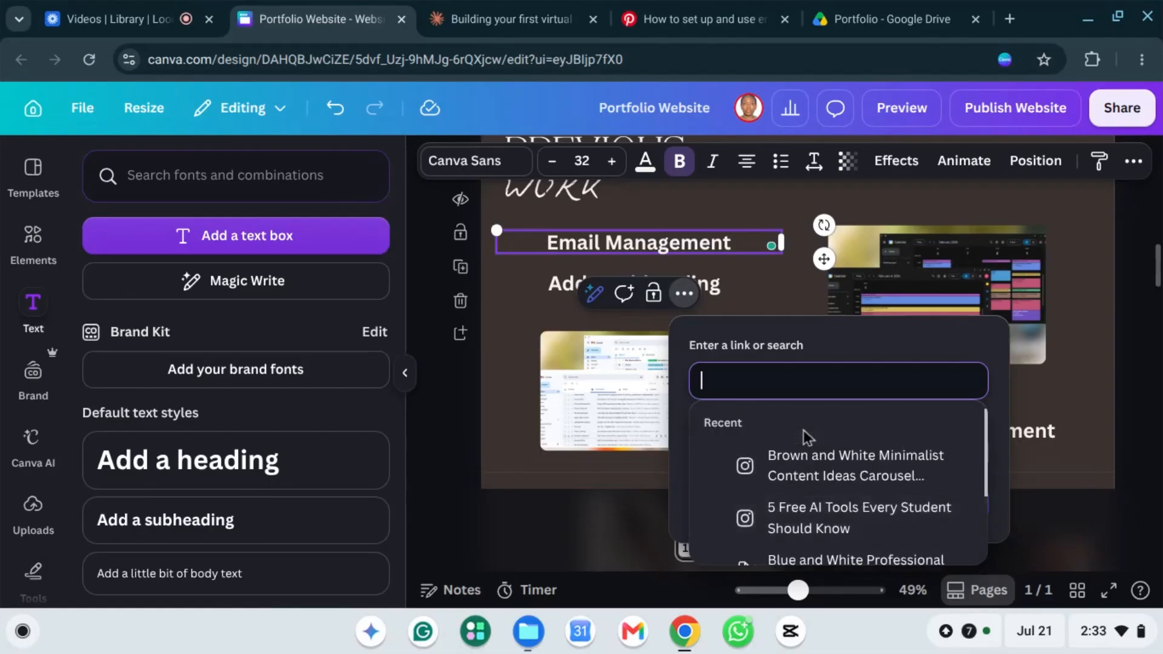
key(ctrl+v)
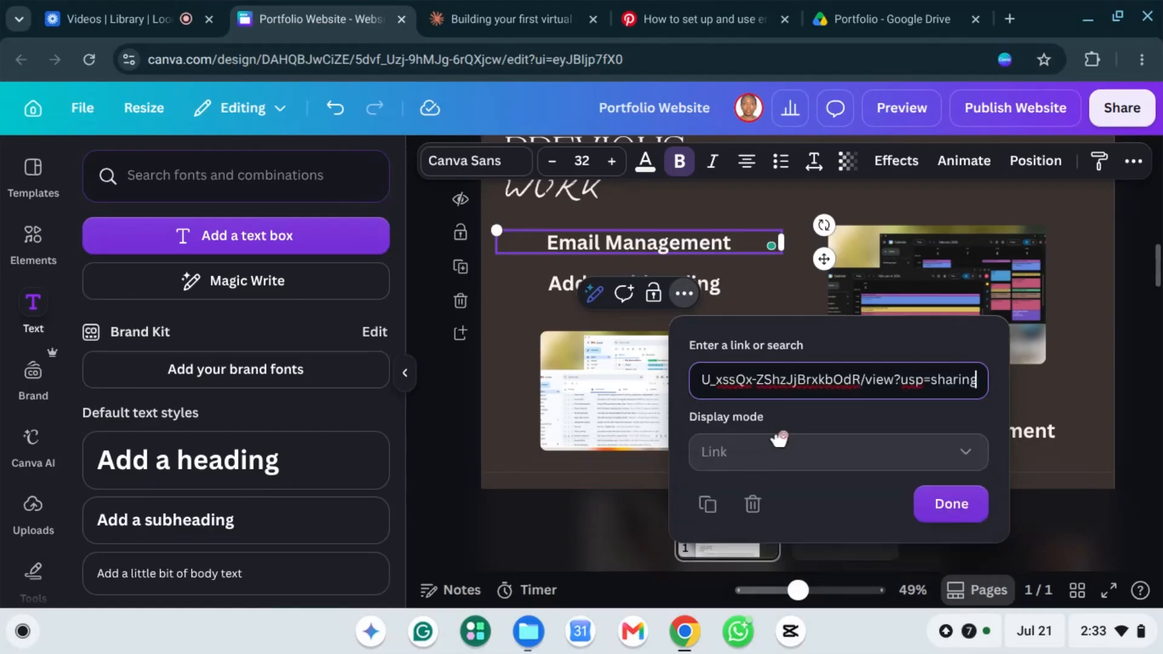
click(955, 510)
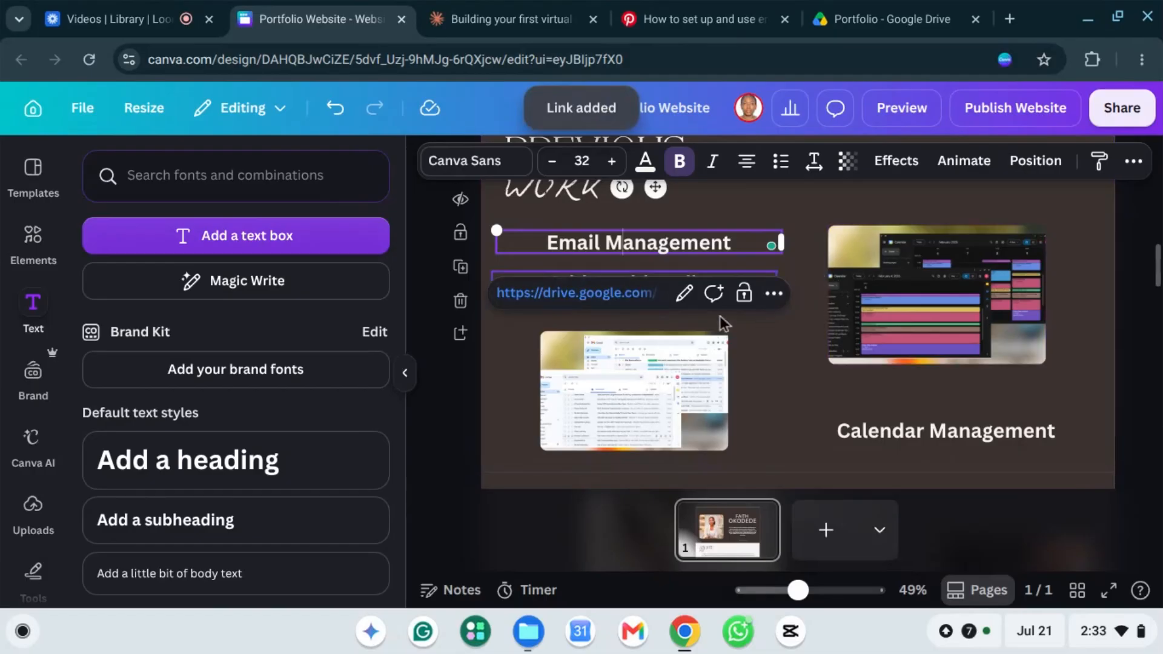
click(795, 249)
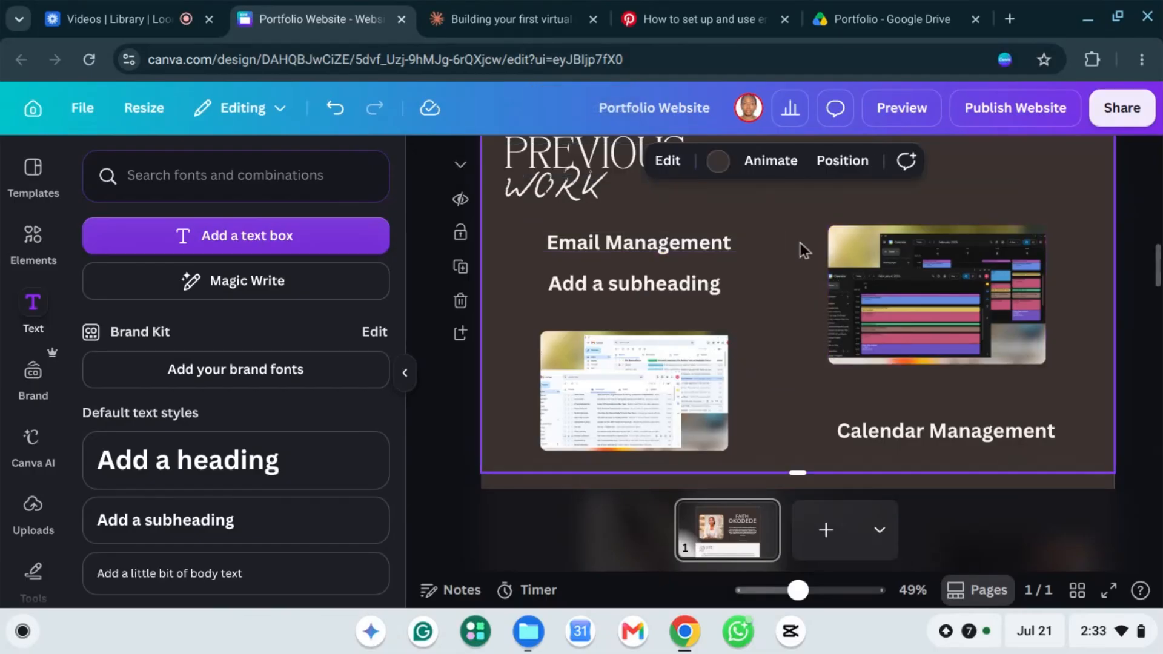
click(587, 245)
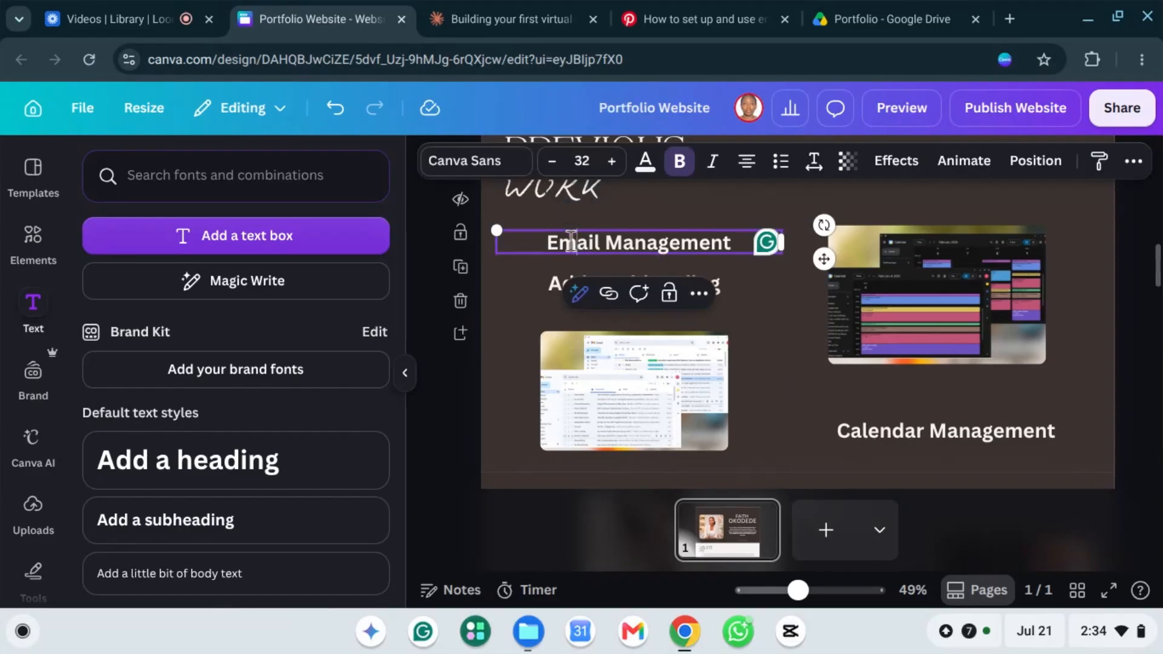
Step: Toggle underline on and off for the Email Management caption, leaving it un-underlined
double_click(572, 243)
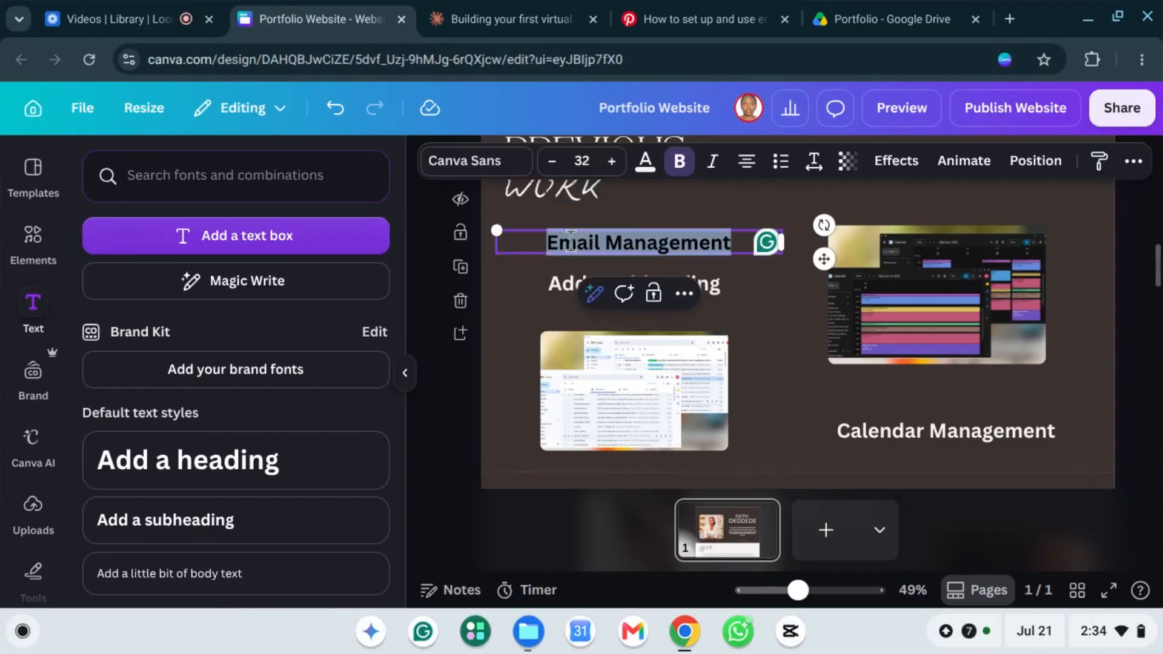
click(1132, 162)
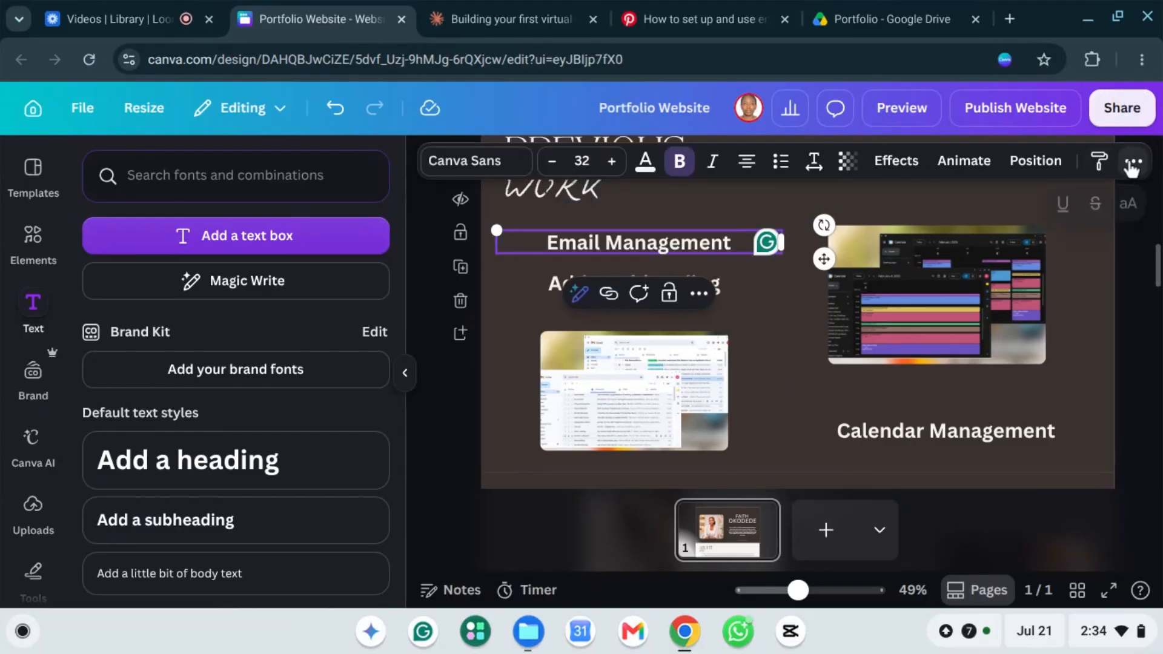
click(1062, 209)
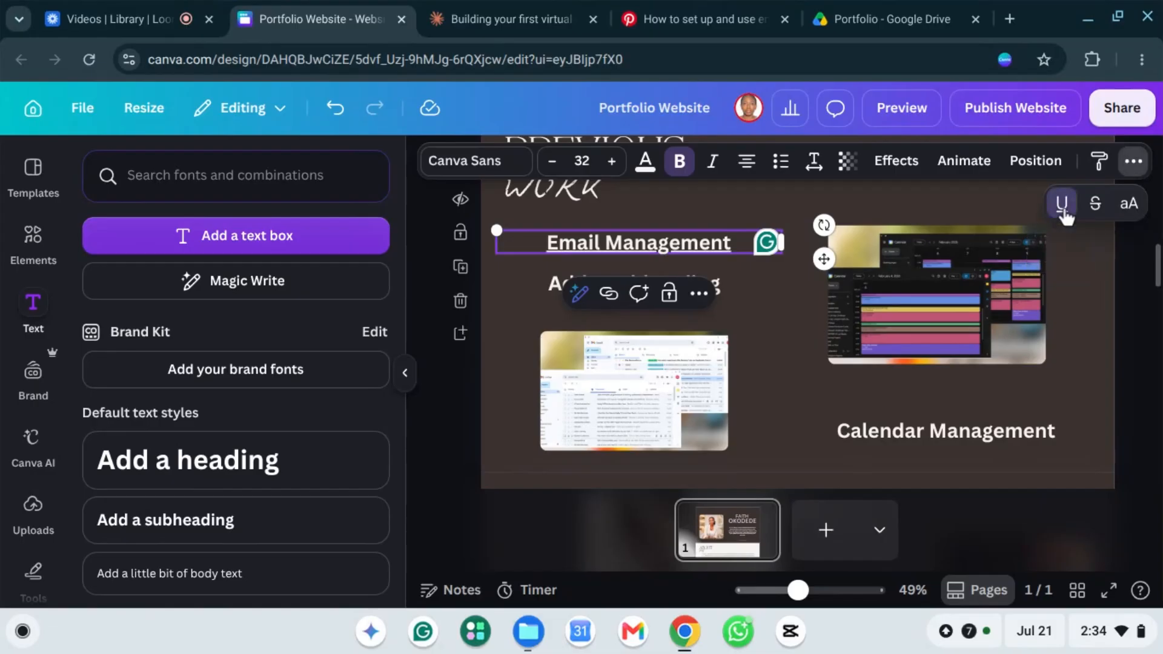
click(1062, 211)
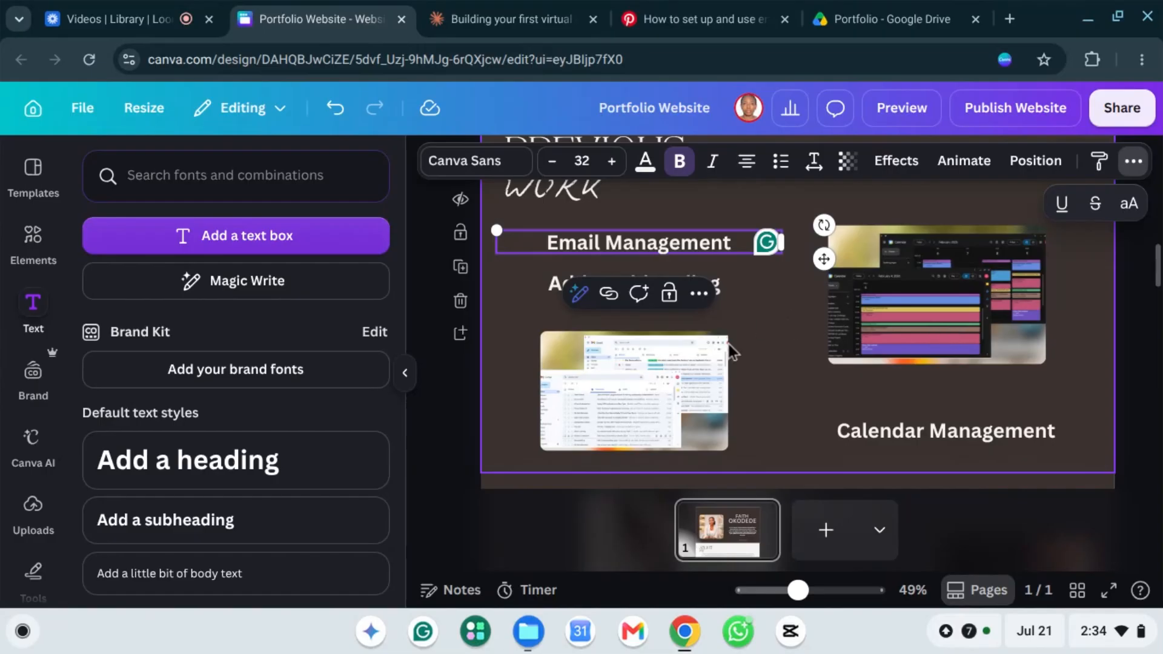
click(782, 368)
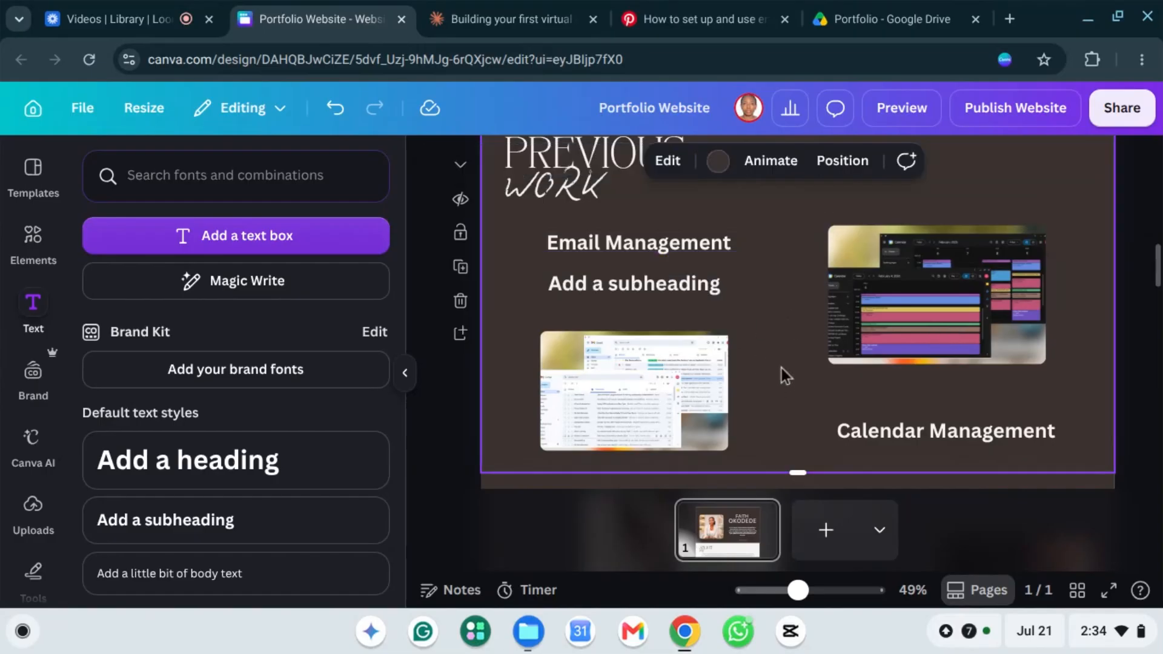
Step: Enlarge the Gmail screenshot up and left, then nudge it down and right
click(657, 370)
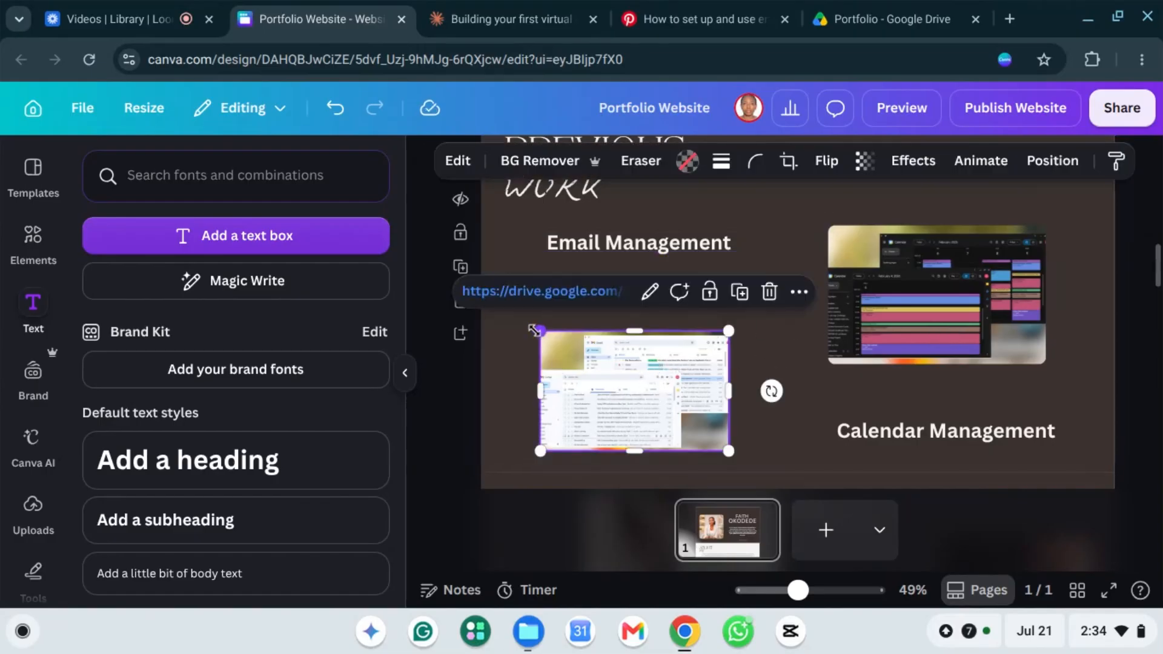
drag(535, 330, 517, 316)
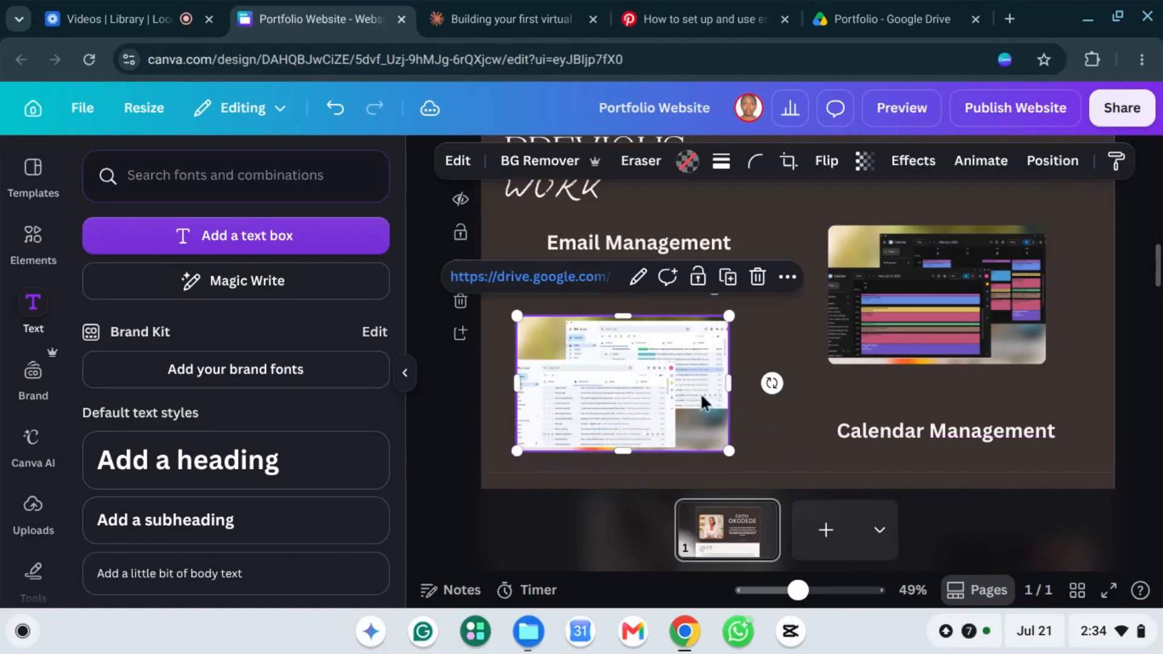
mouse_move(667, 388)
mouse_down()
mouse_move(701, 397)
mouse_move(678, 396)
mouse_up()
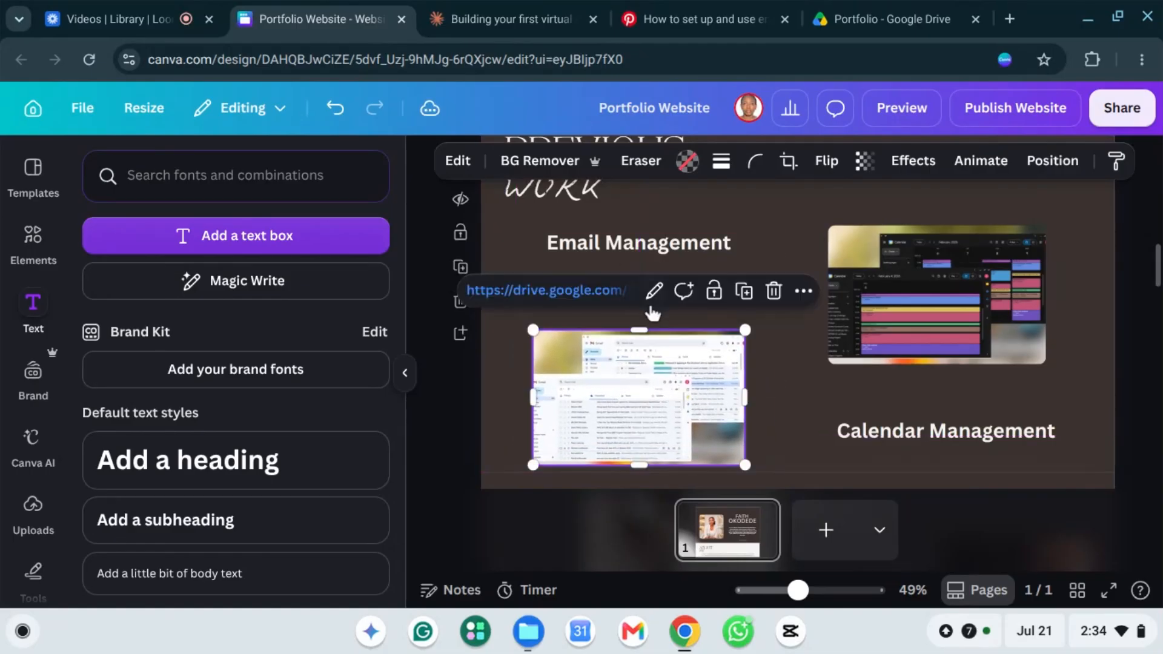
click(752, 249)
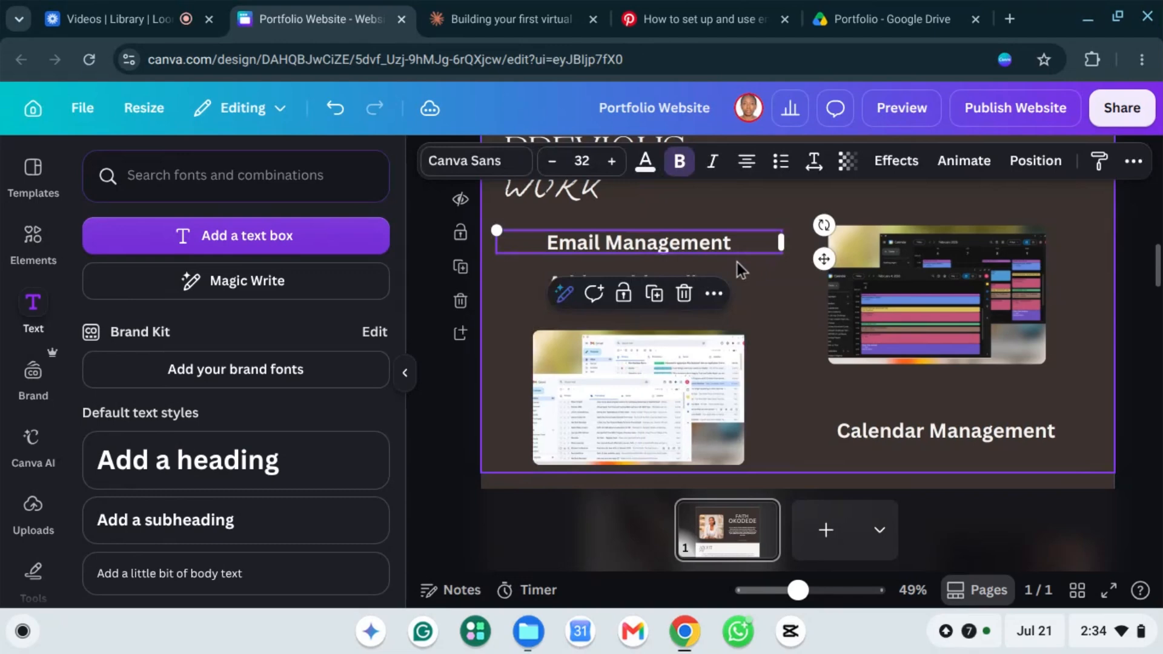
Step: Replace the subheading placeholder with 'As a result of this project it lead to 35% increase in calendar management'
click(762, 287)
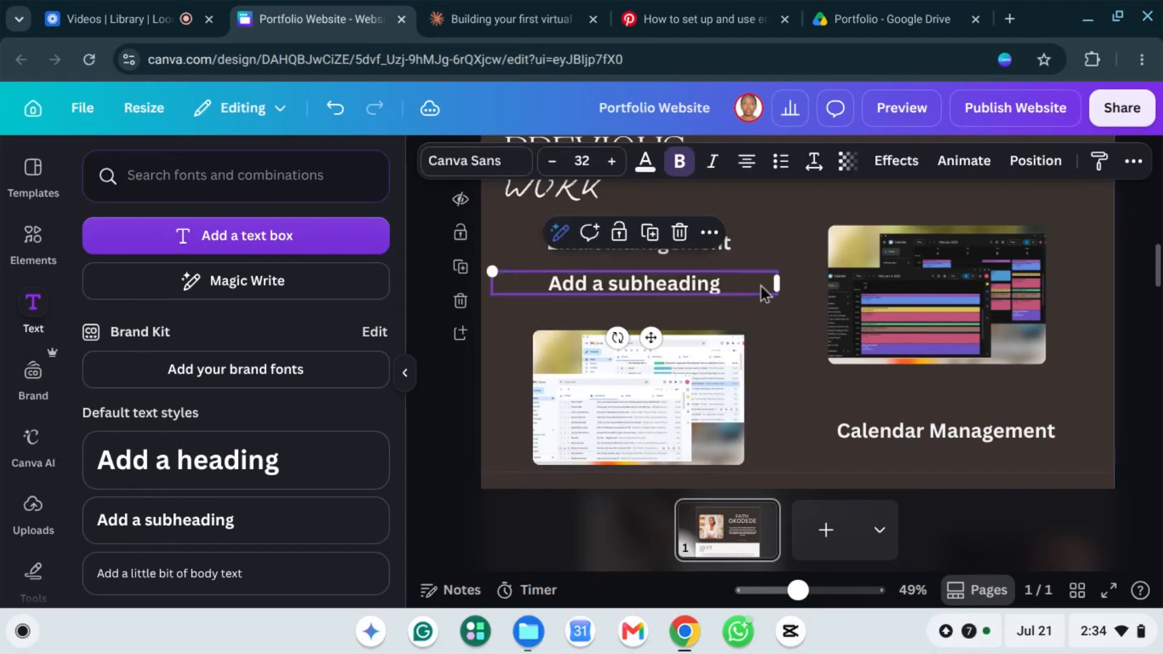
click(624, 285)
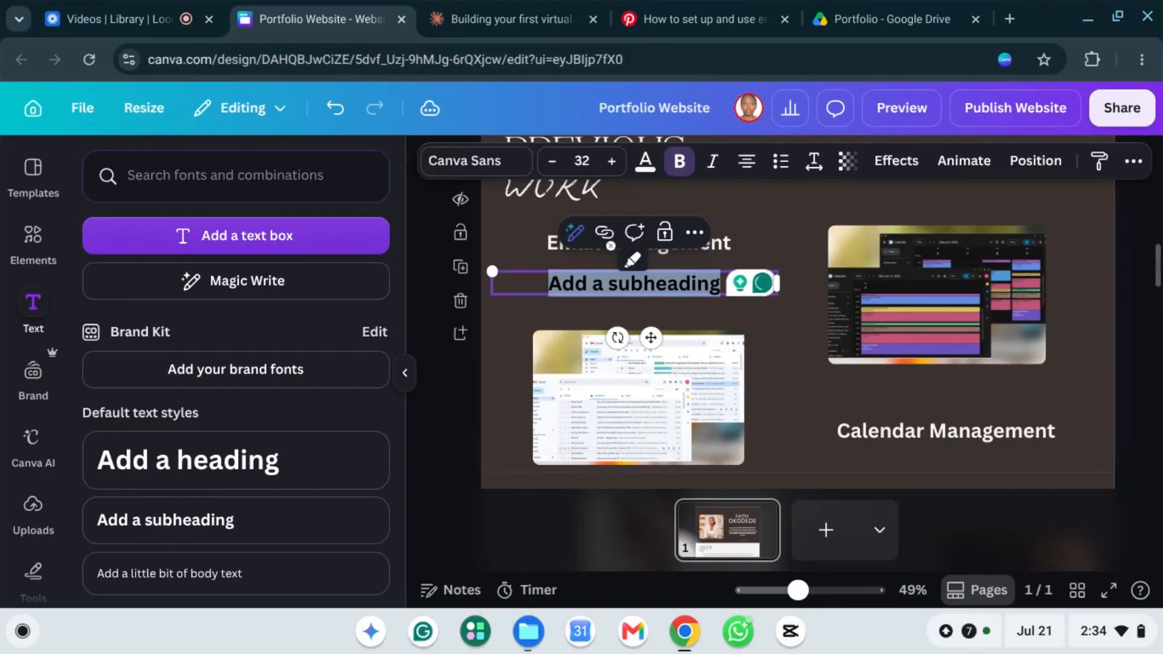
text(As a )
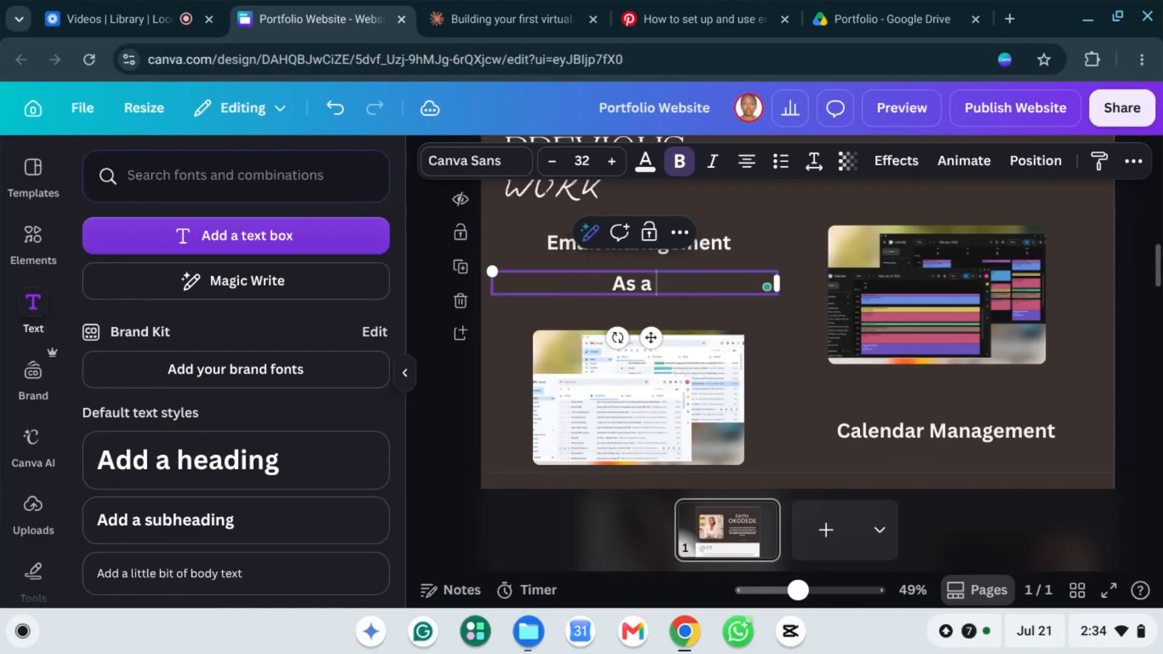
text(resu)
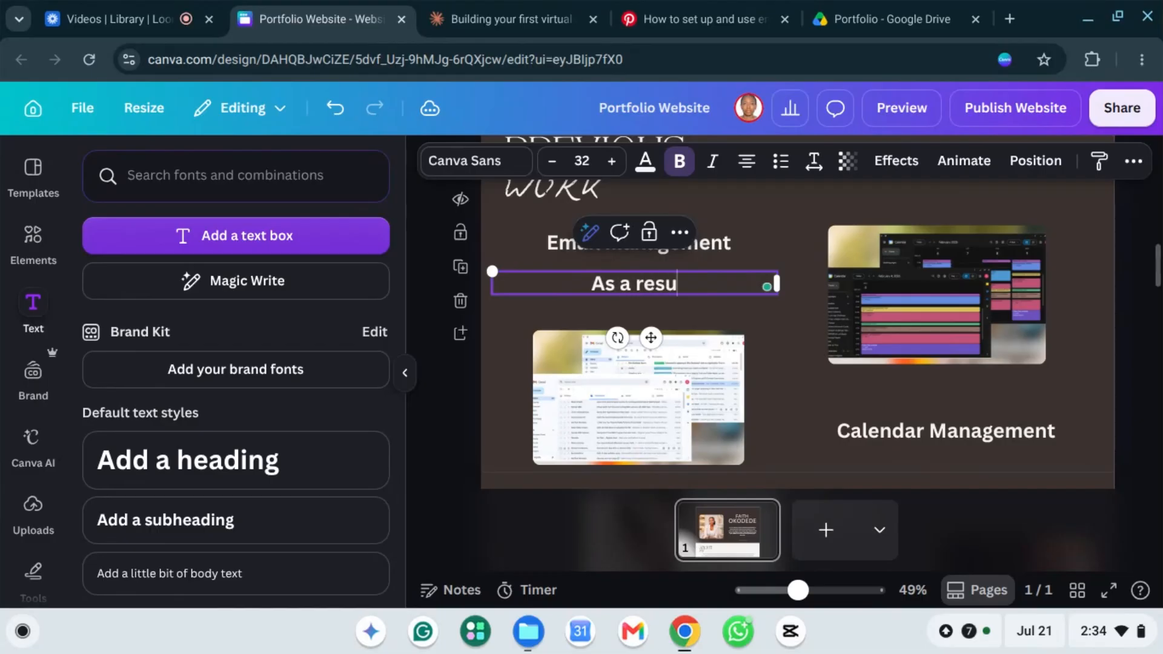
text(lt of this )
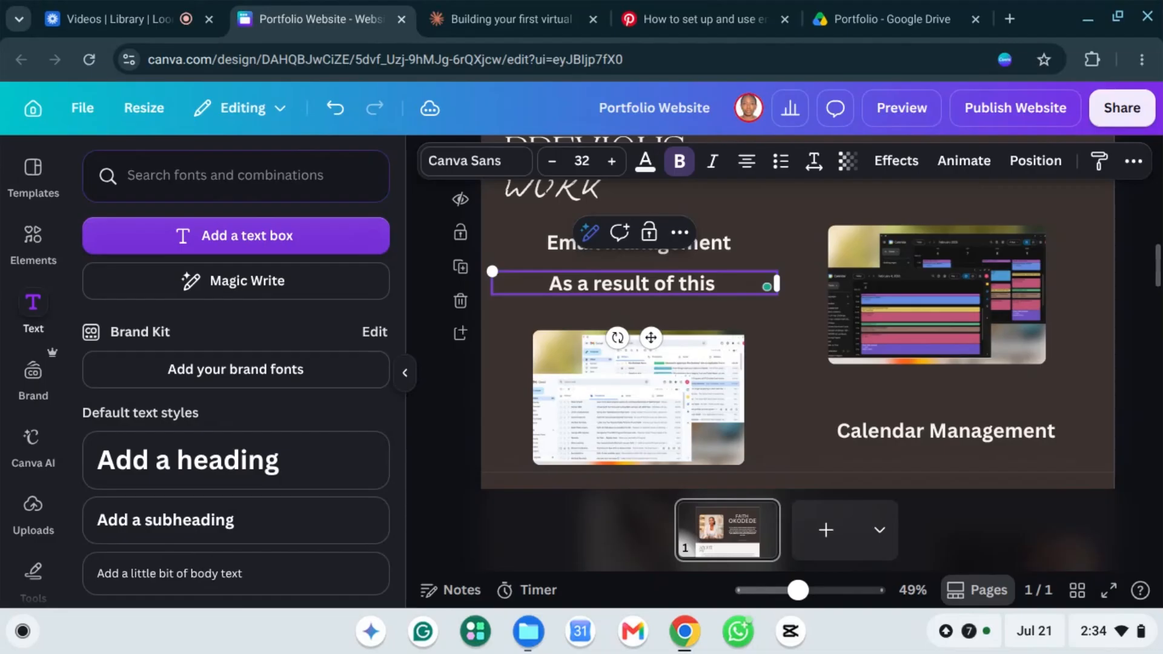
text(pro)
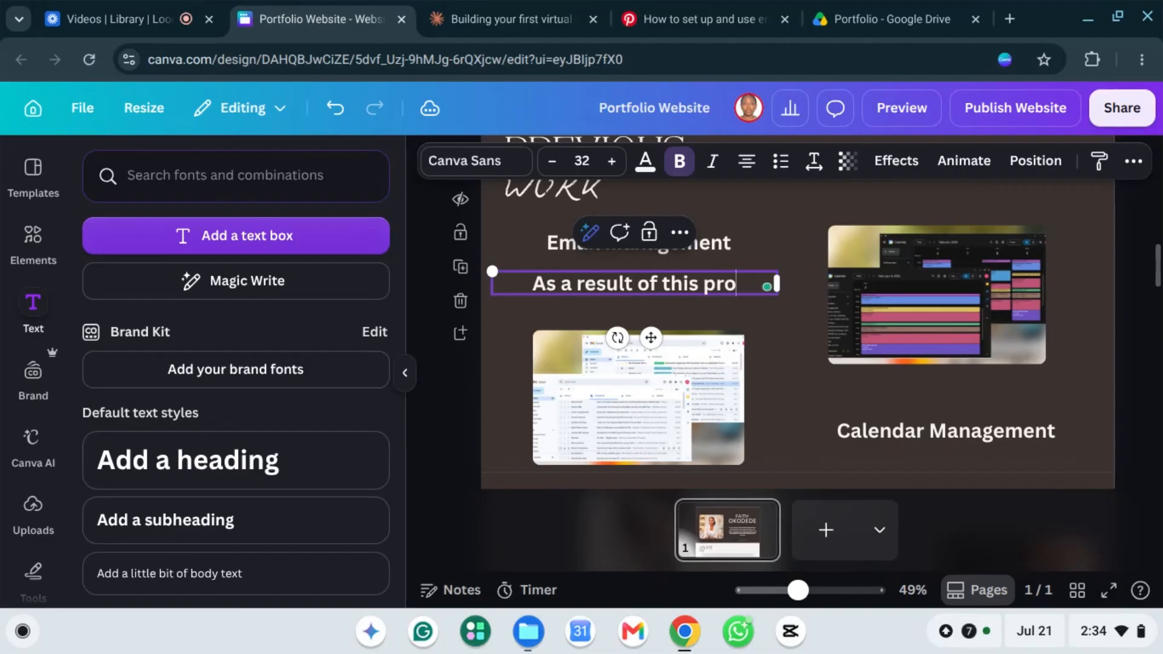
text(ject)
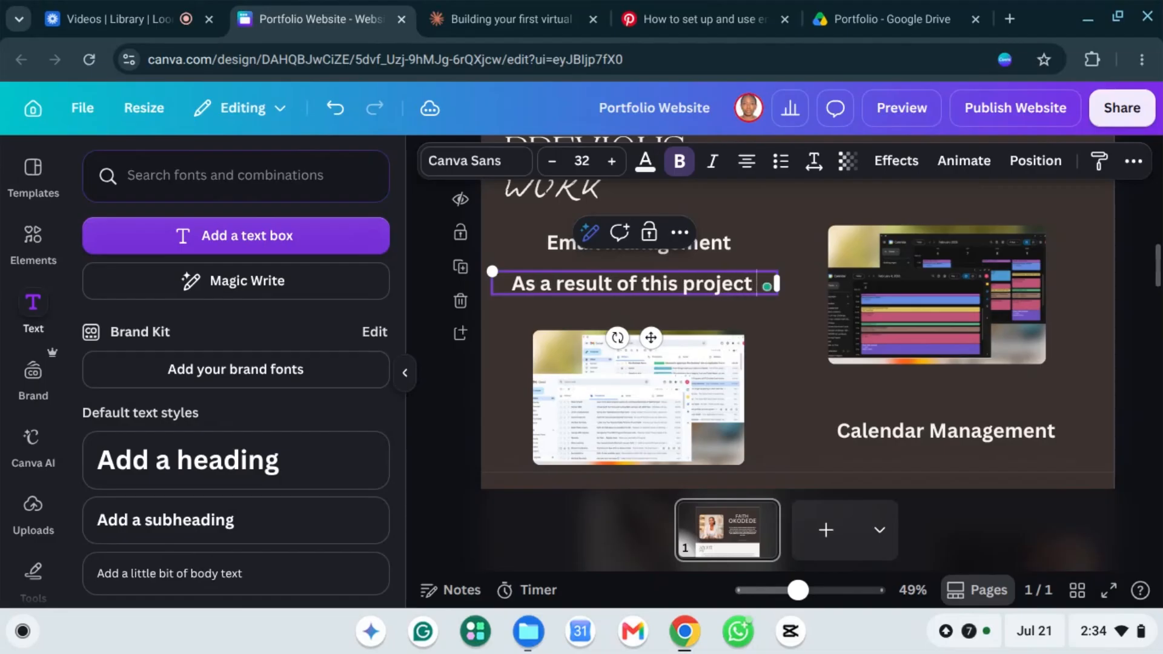
text( it lead)
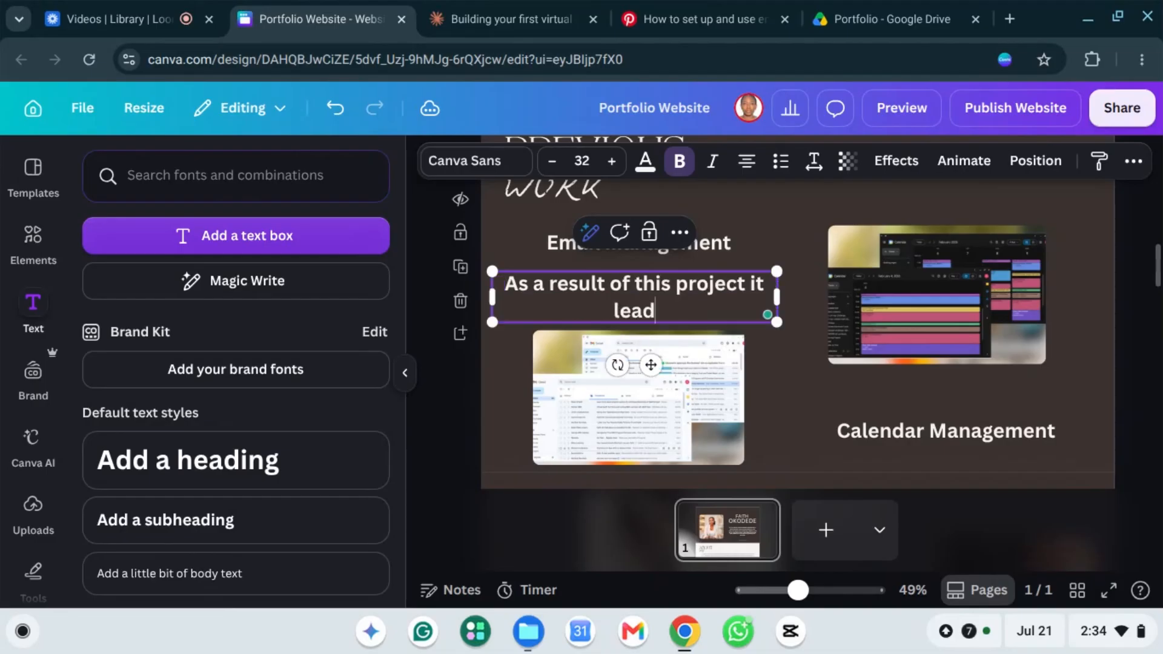
text( to the in)
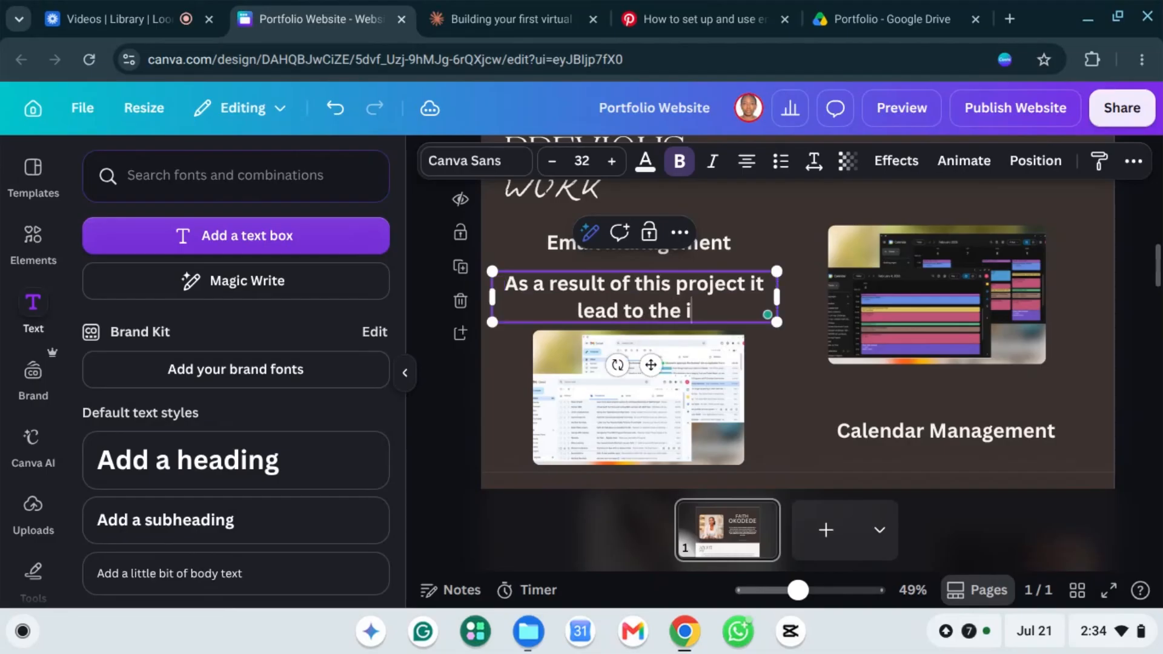
key(BackSpace)
key(BackSpace)
key(BackSpace)
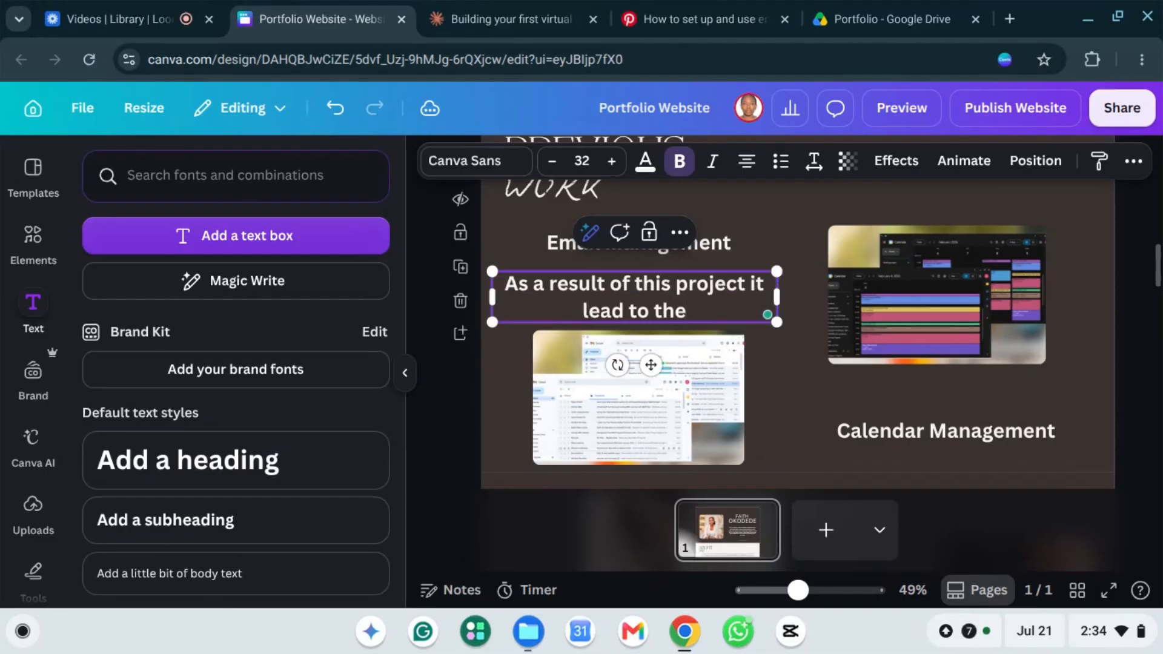
key(BackSpace)
key(BackSpace)
key(BackSpace)
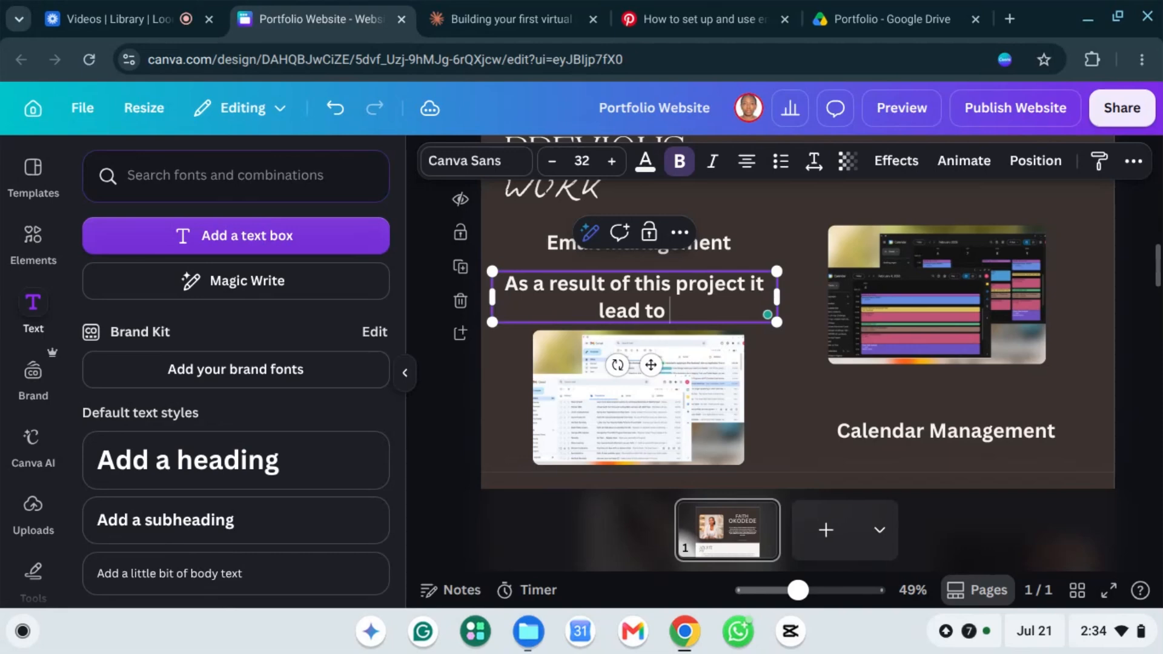
text(35)
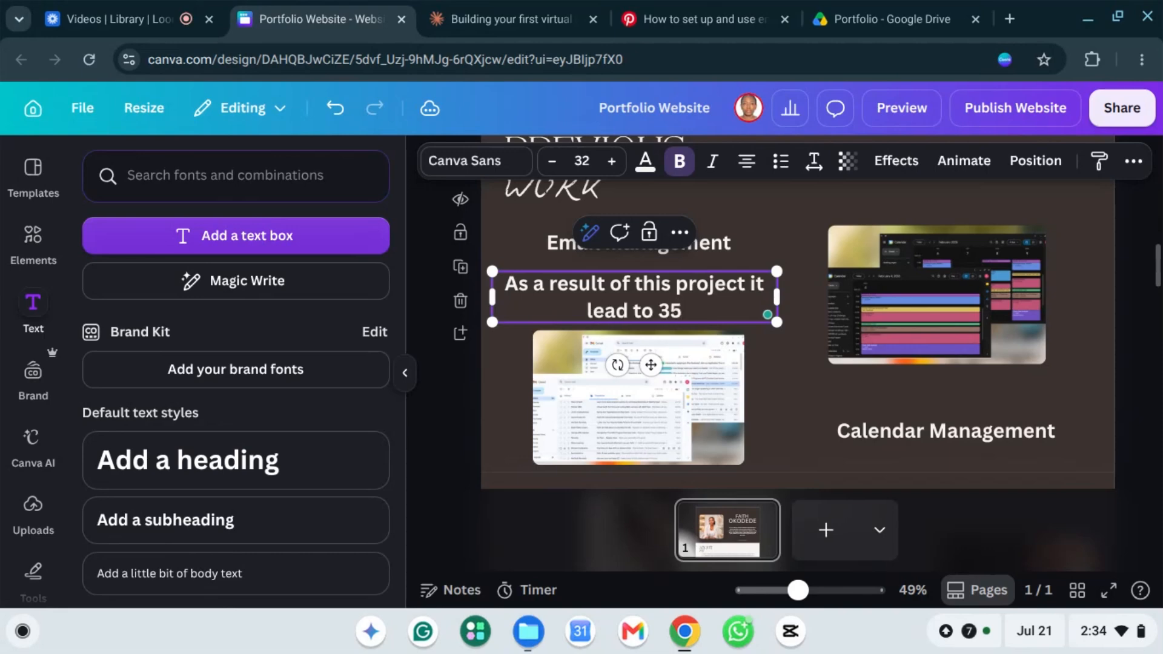
text(%)
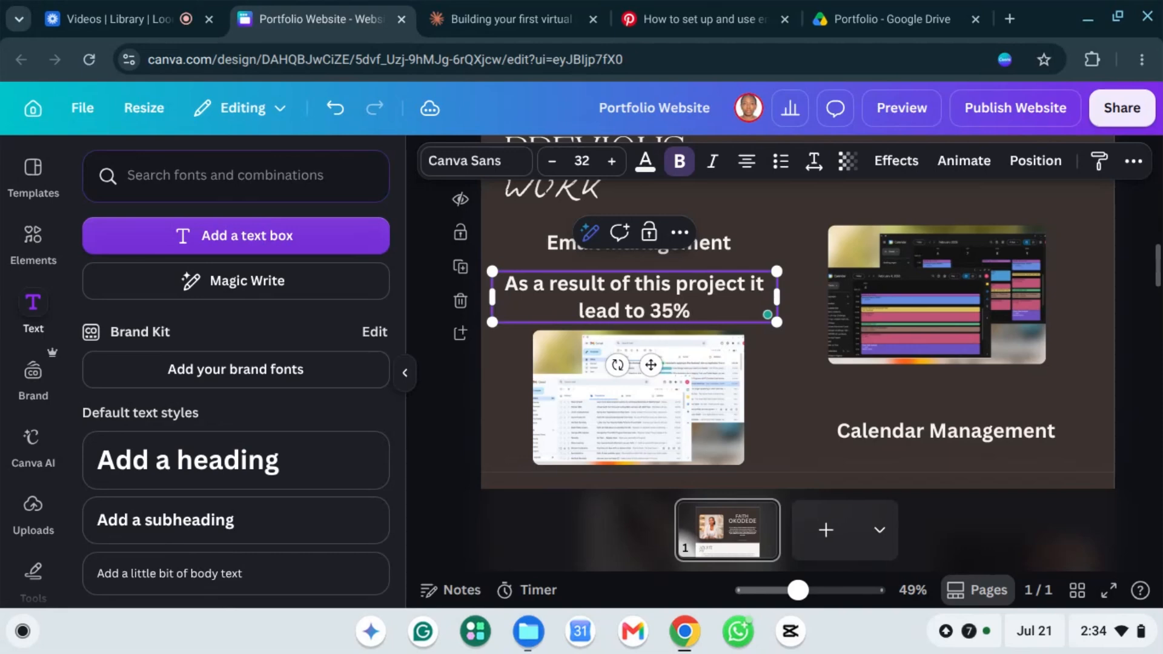
text( incr)
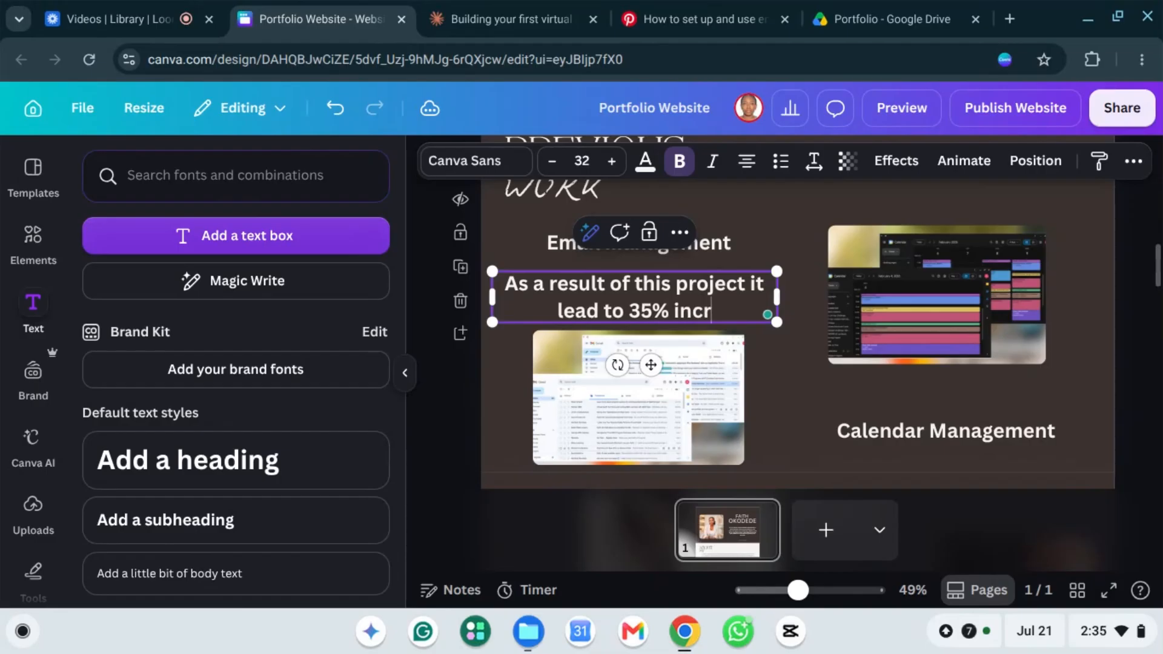
text(ease in)
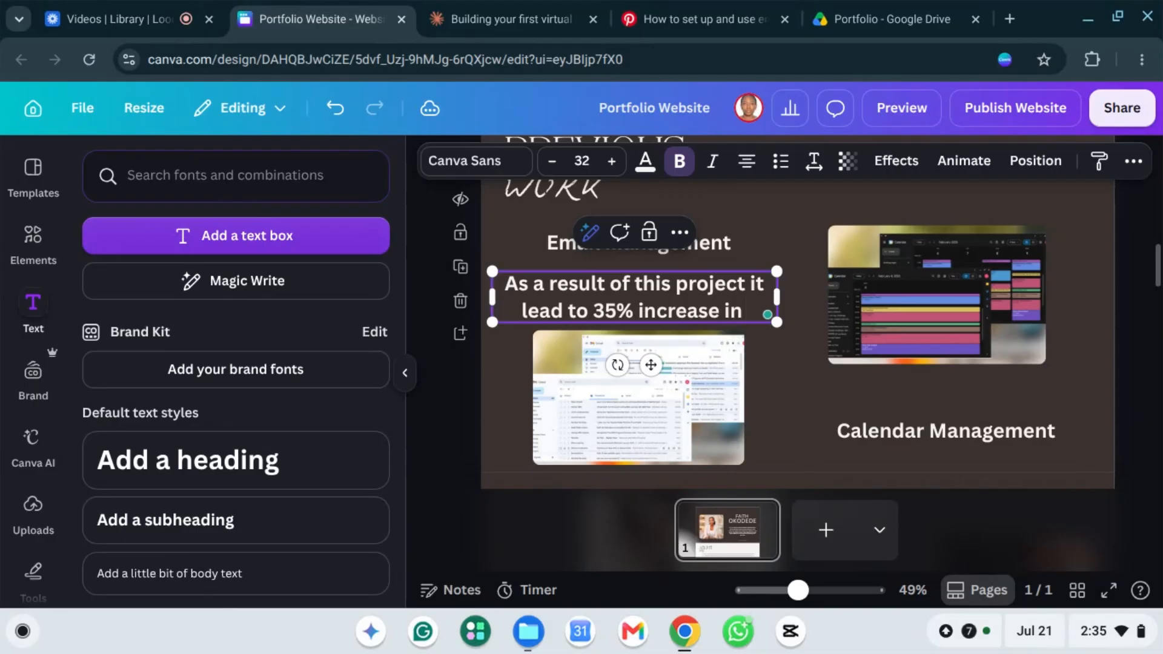
text( calend)
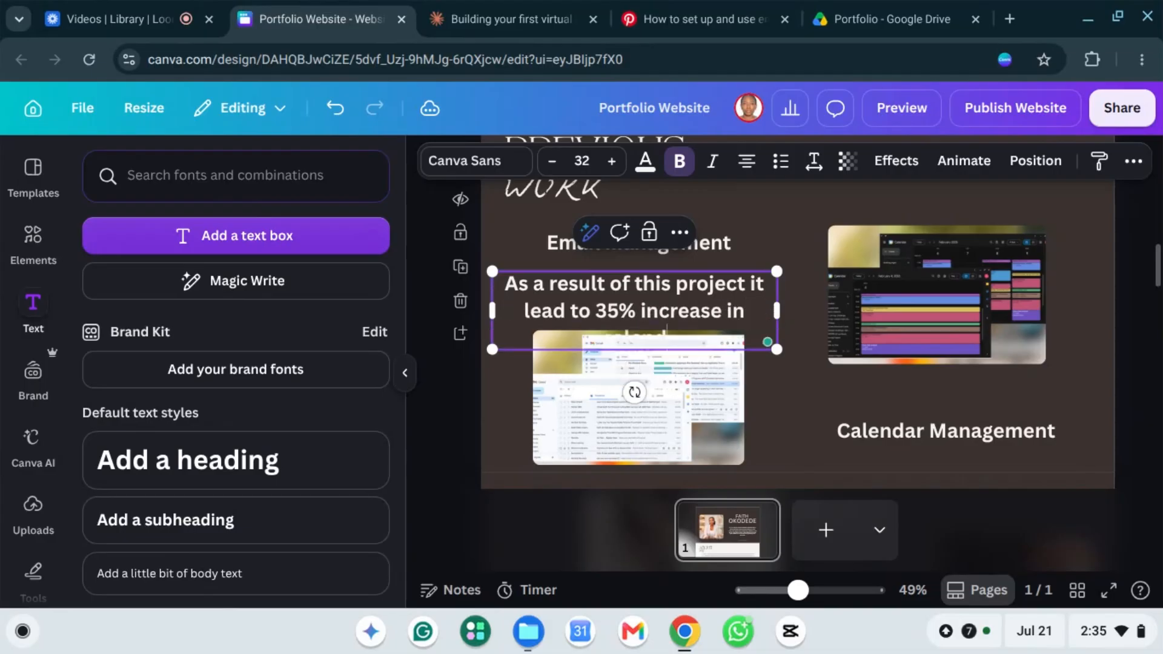
text(ar management)
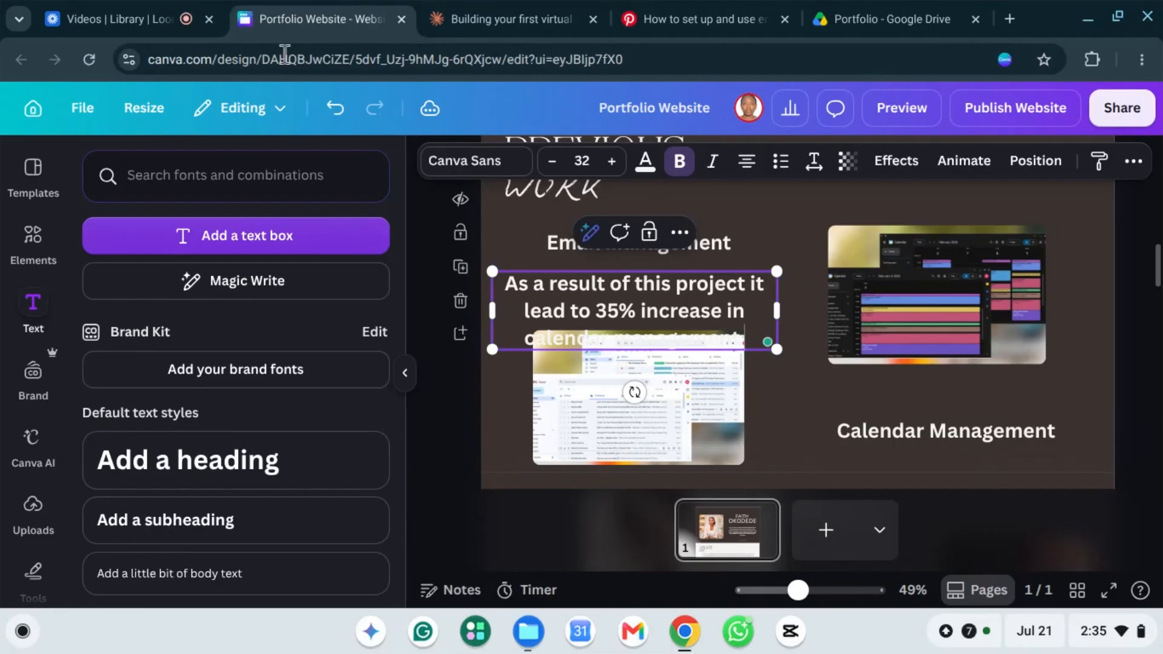
triple_click(529, 301)
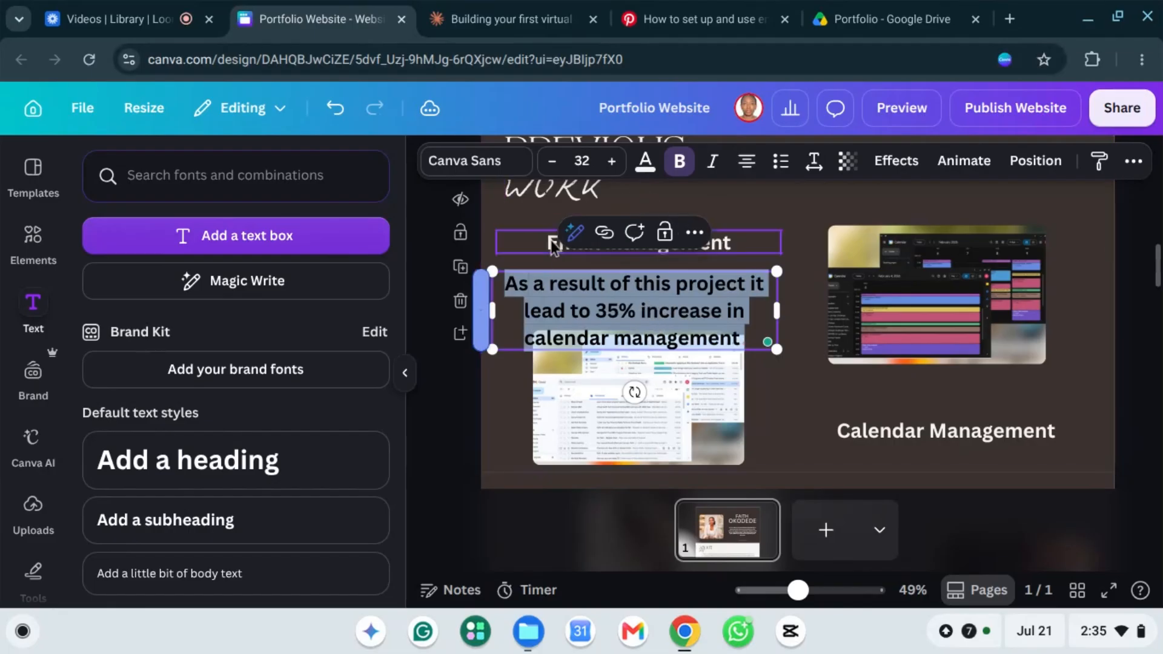
Step: Set the description's font to Akzidenz-Grotesk and reduce its size to 27
click(496, 161)
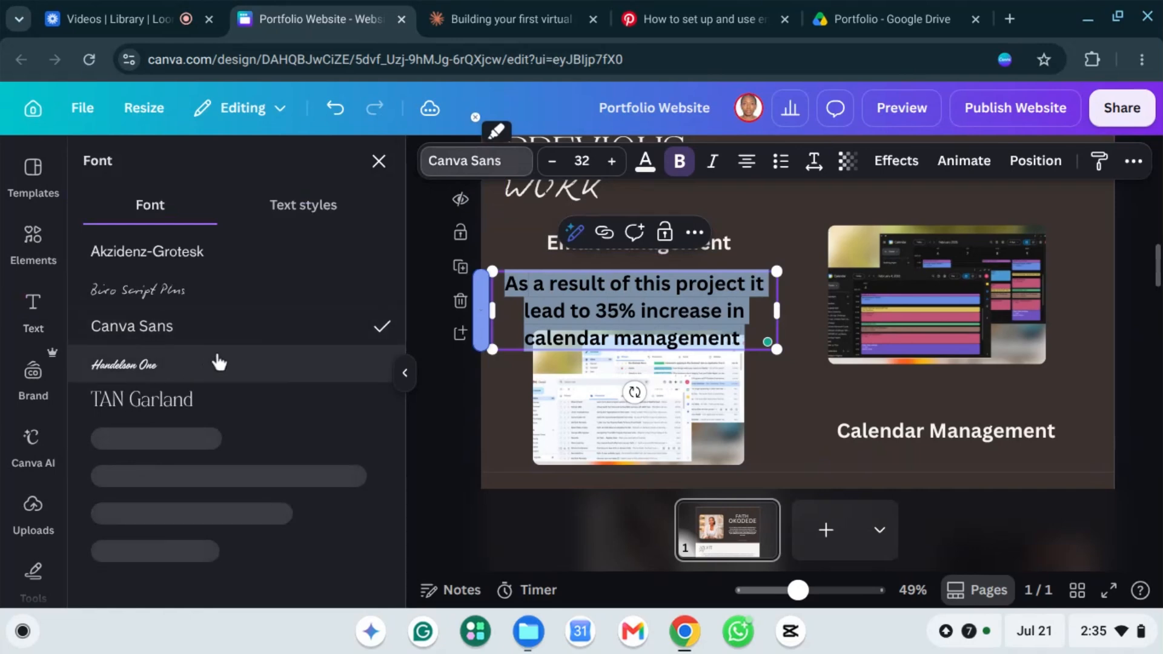
click(169, 406)
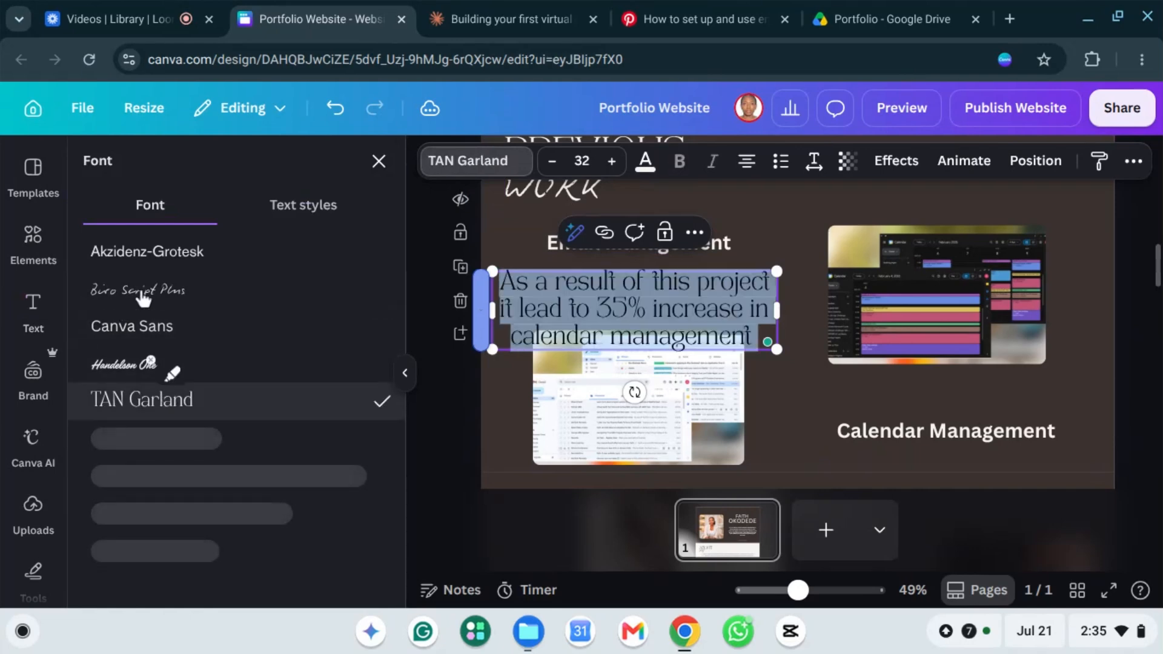
click(290, 253)
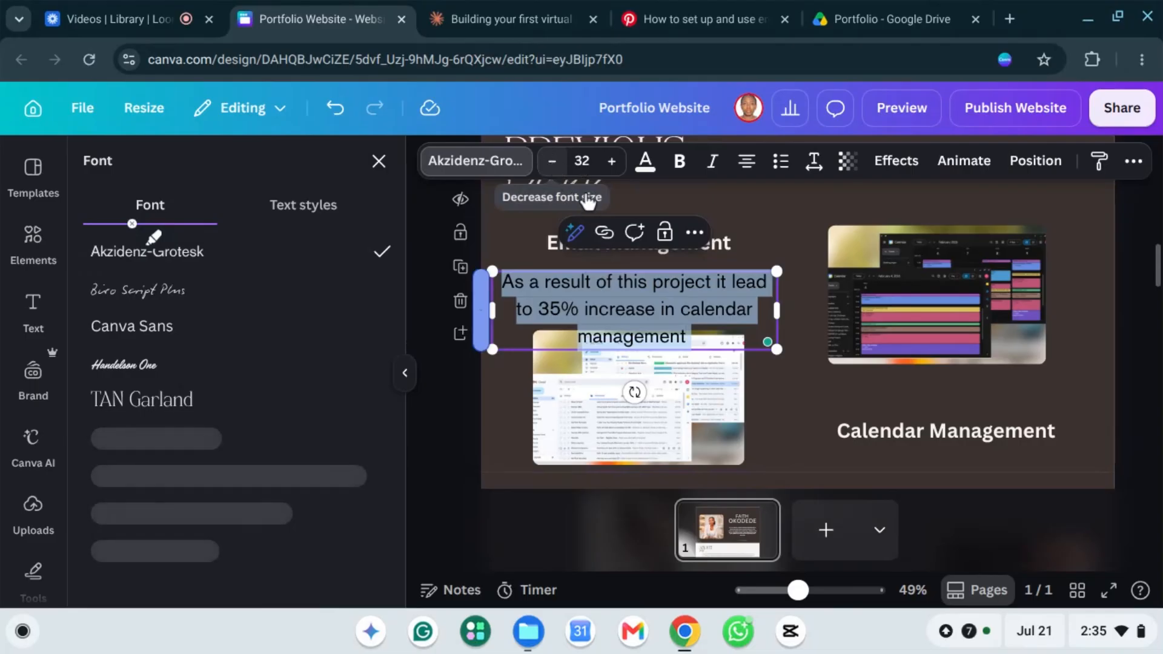
click(552, 161)
click(553, 161)
click(552, 162)
click(553, 161)
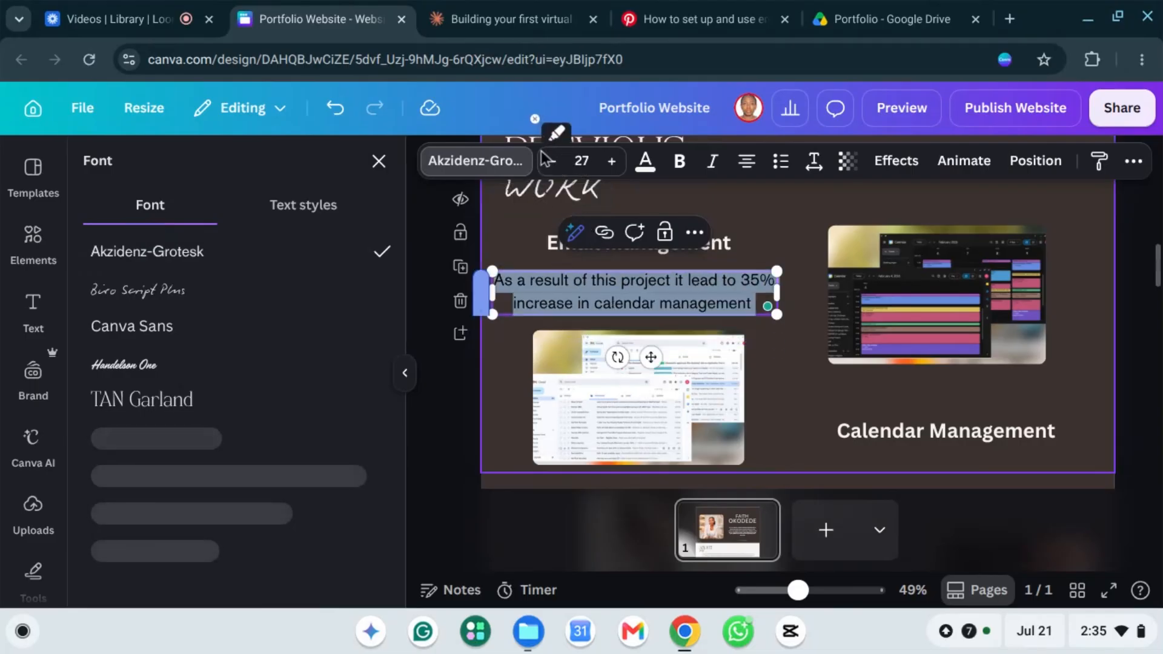
click(552, 161)
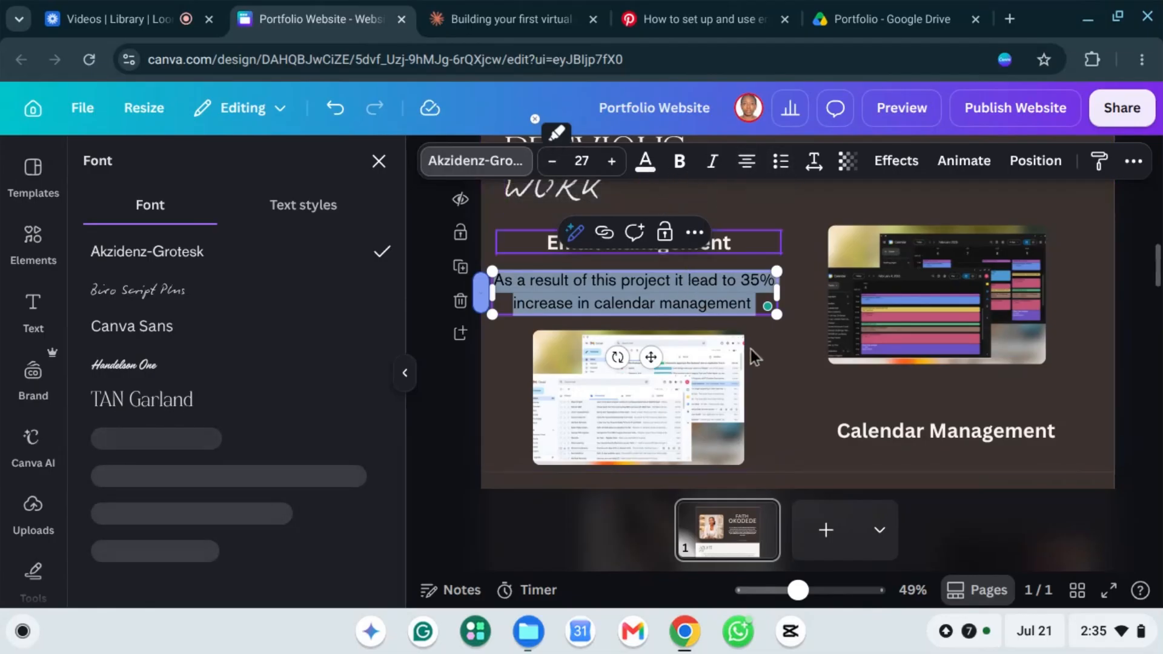
click(803, 419)
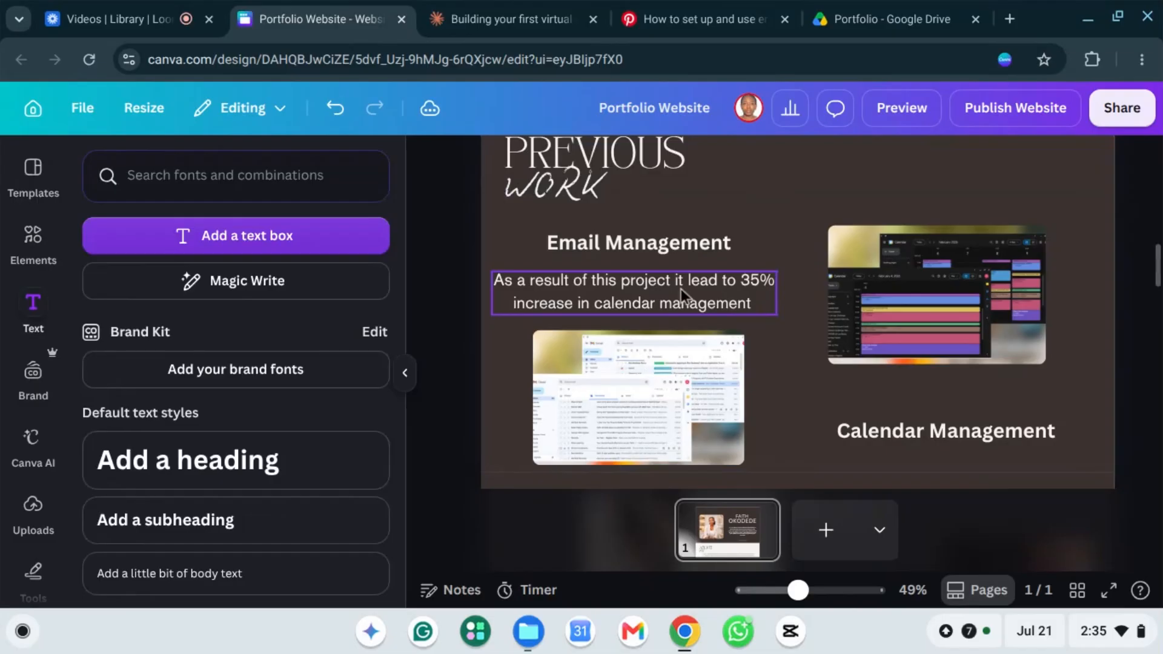
Step: Duplicate the Email Management description and drag the copy under the calendar screenshot
click(681, 289)
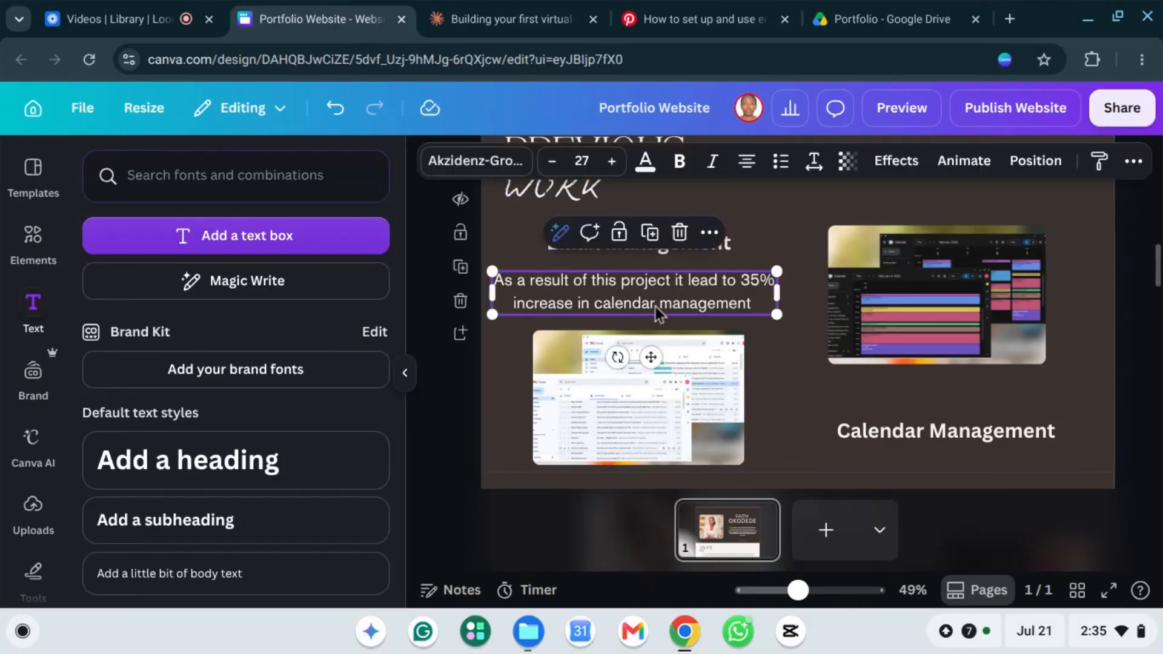
click(709, 232)
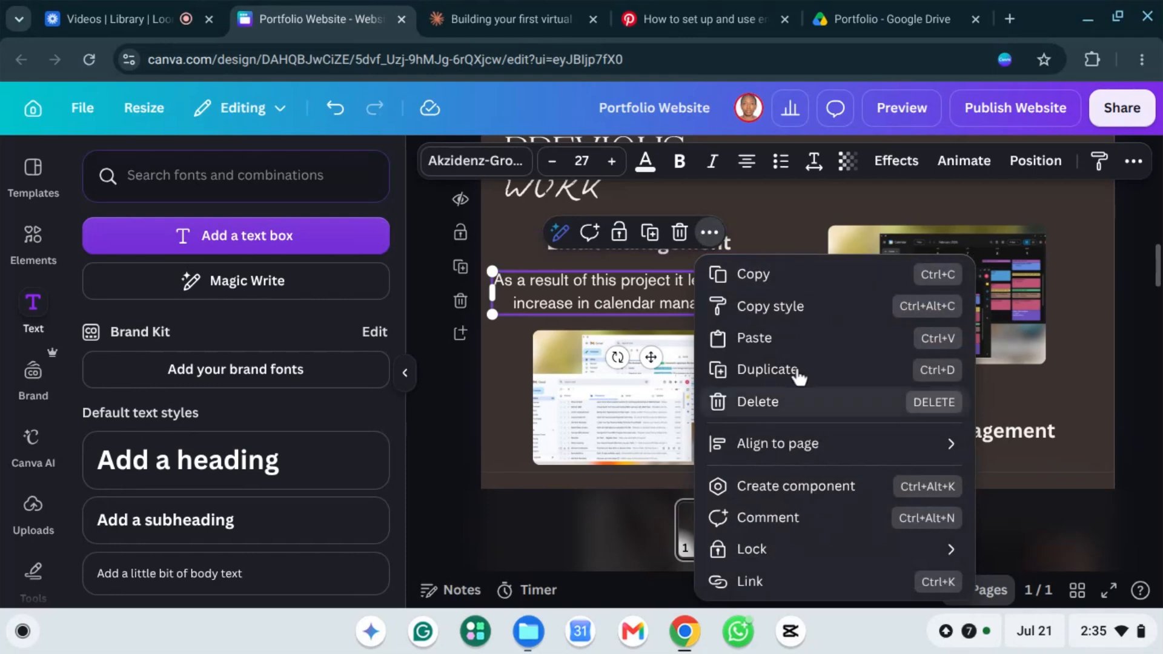
click(765, 370)
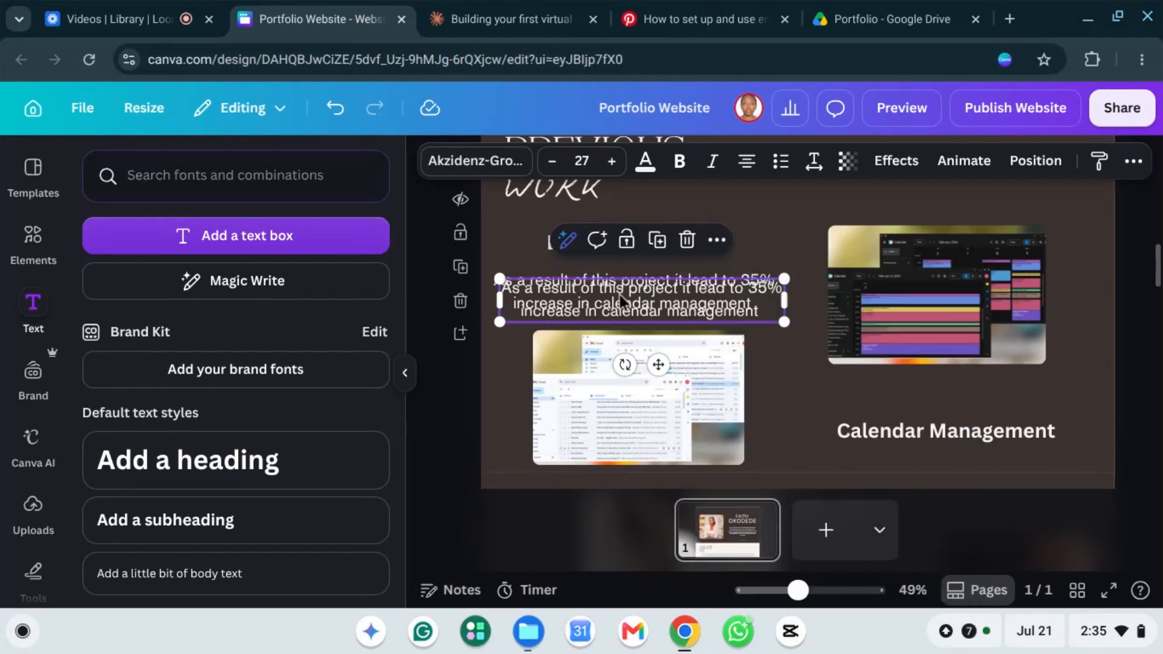
drag(622, 301, 926, 469)
Step: Position the Calendar Management heading above the copied description, directly beneath it
click(947, 432)
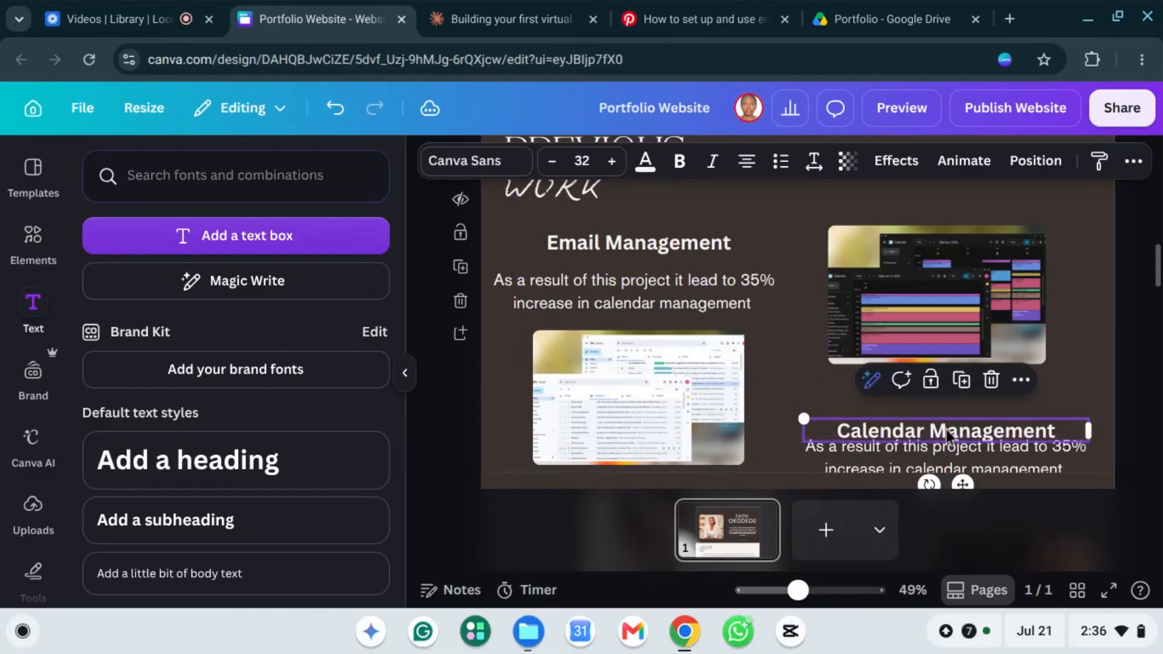
drag(947, 432, 943, 389)
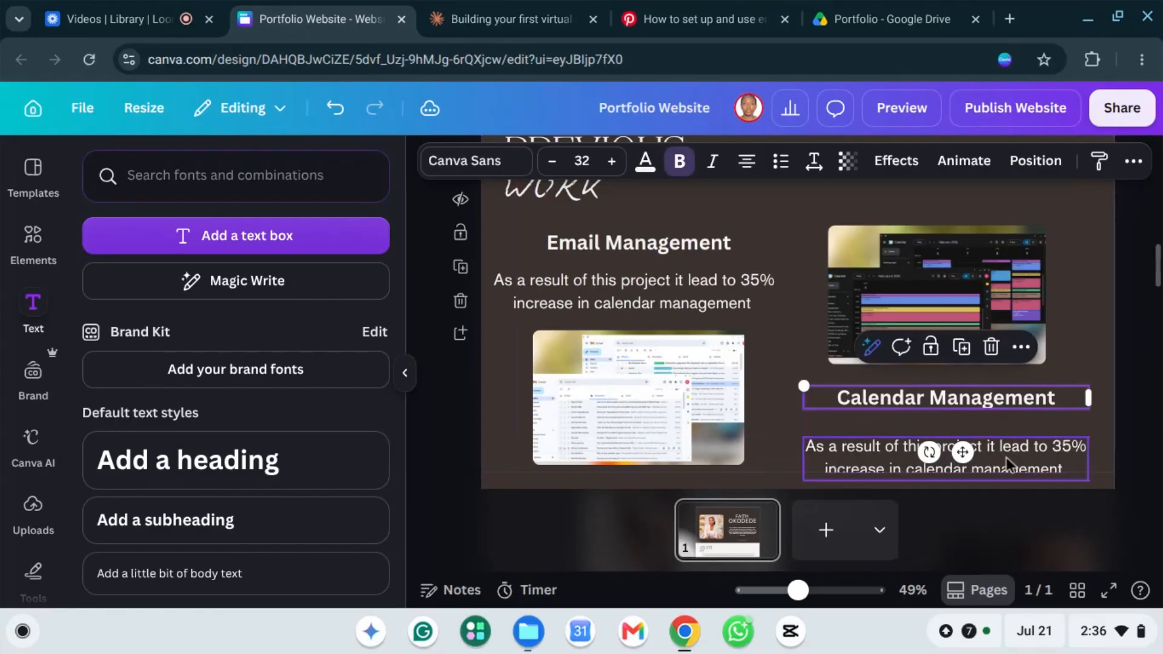
click(1006, 457)
drag(1005, 457, 1009, 436)
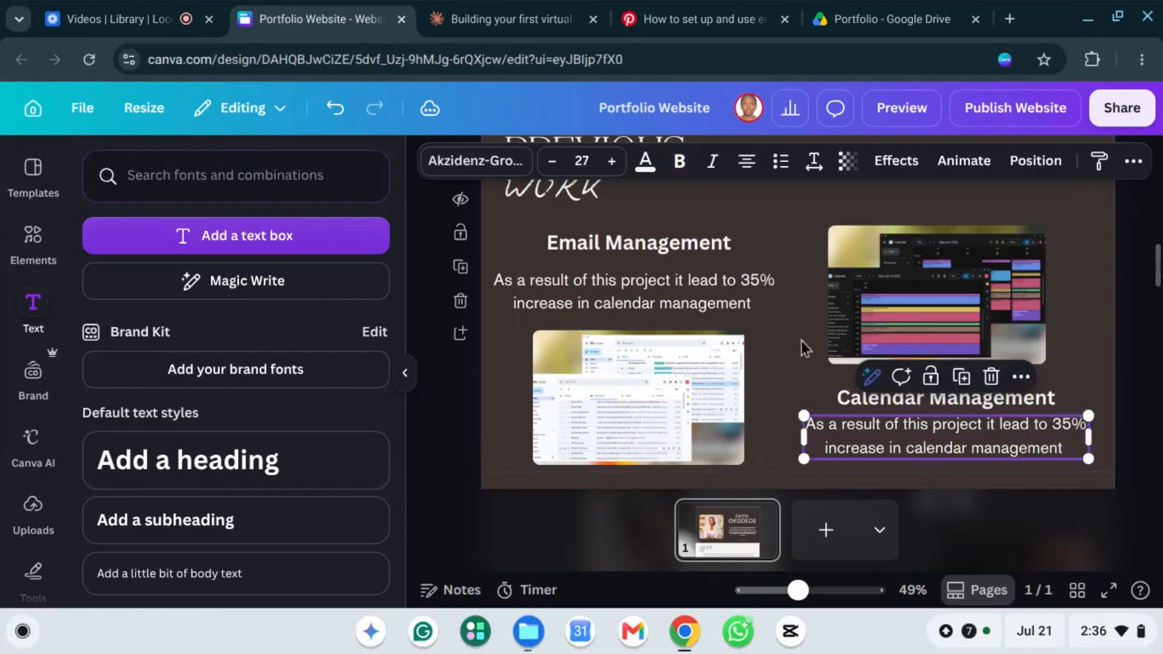
scroll(953, 430, up, 3)
scroll(990, 278, down, 3)
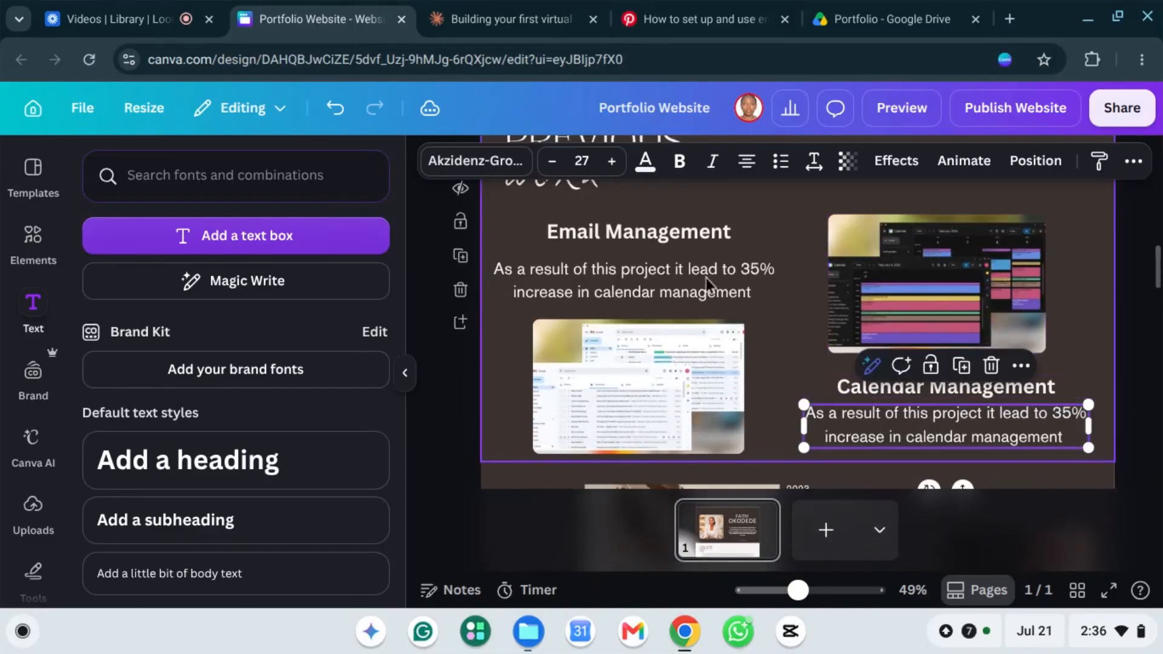
scroll(760, 290, down, 1)
scroll(758, 285, up, 3)
scroll(777, 263, down, 4)
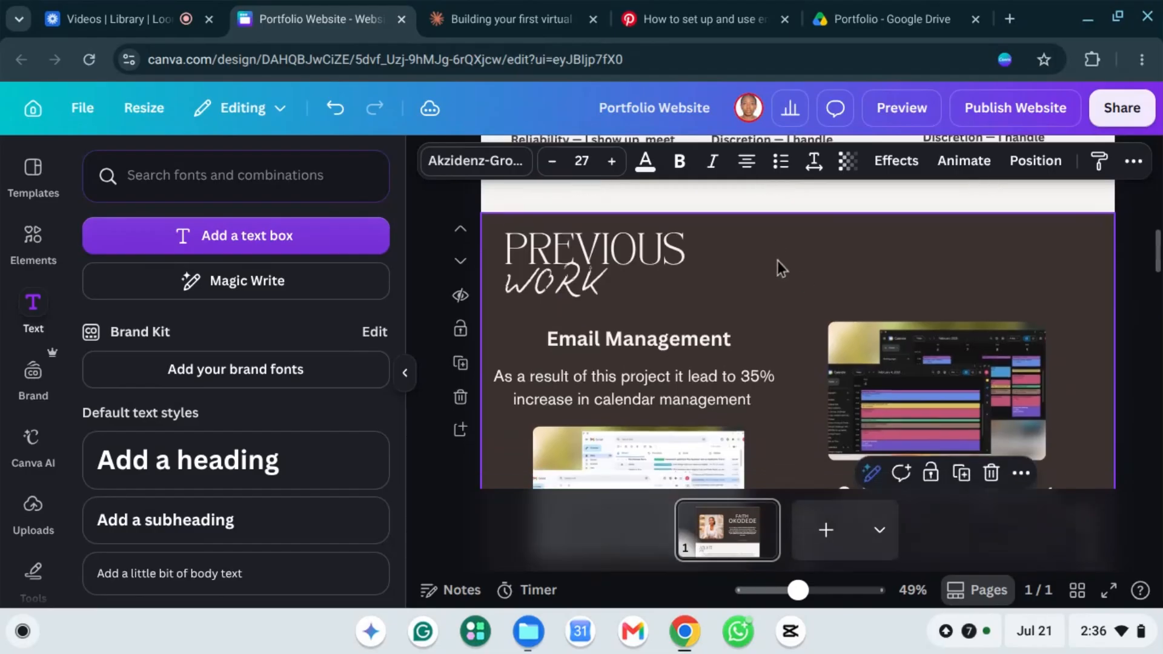
scroll(771, 284, down, 12)
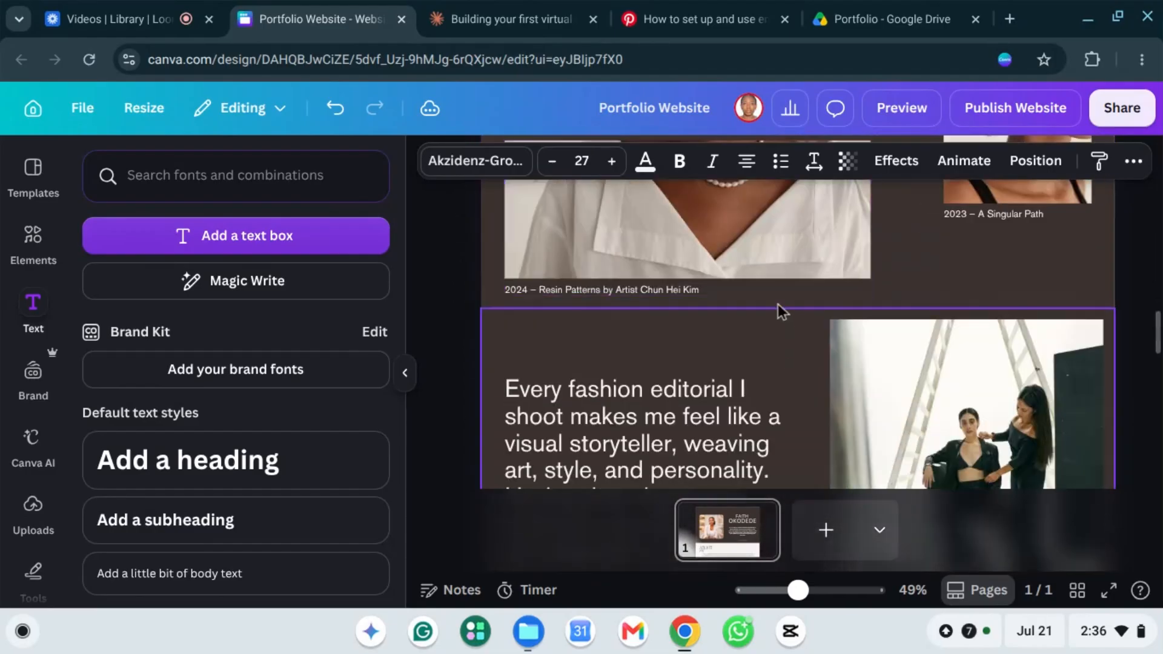
scroll(778, 306, up, 4)
scroll(773, 315, up, 8)
scroll(773, 315, down, 1)
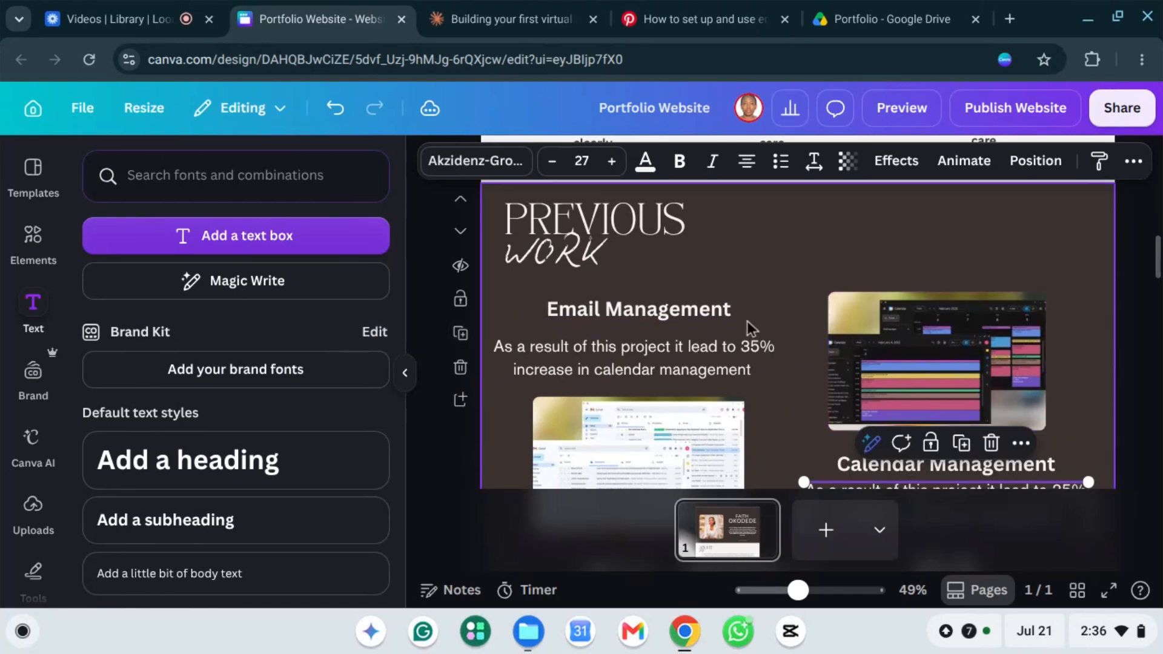
Step: Duplicate the whole Previous Work section
click(461, 335)
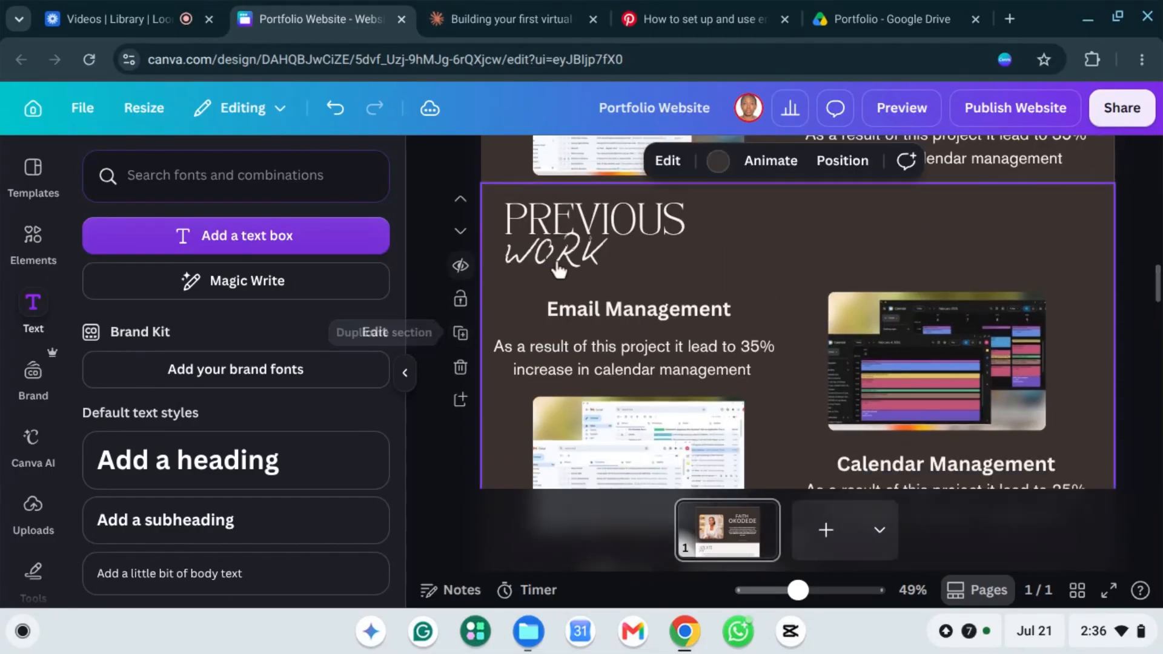
scroll(799, 315, up, 2)
scroll(795, 290, down, 10)
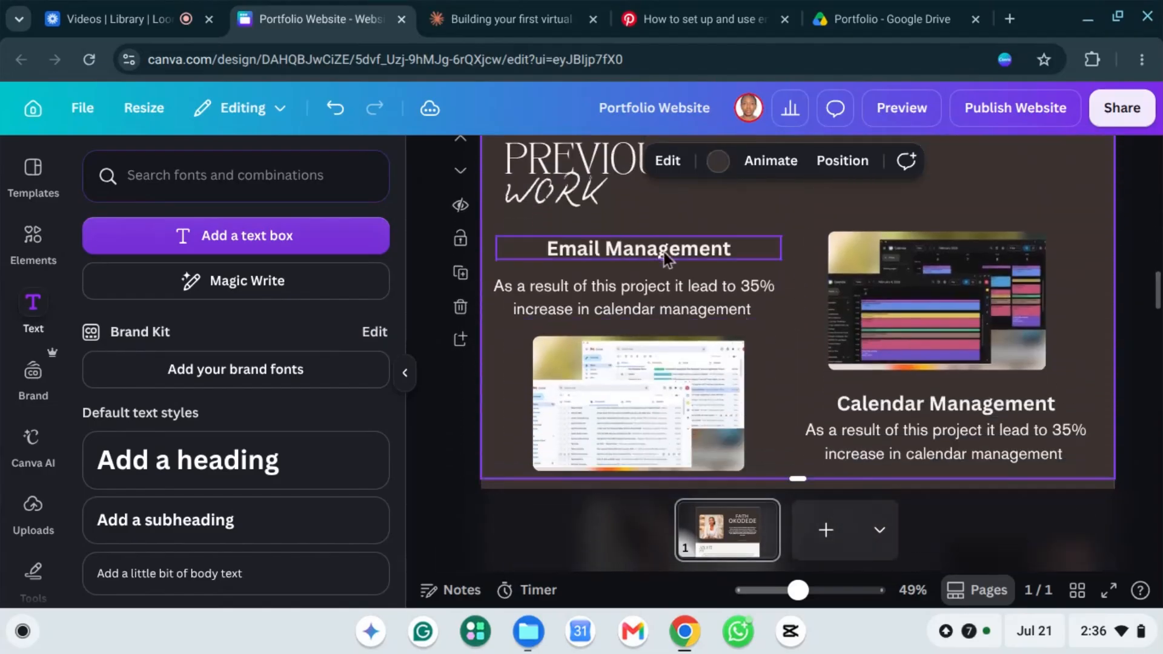
Step: Change the Email Management heading text to 'Meeting Agenda/Planning'
click(597, 257)
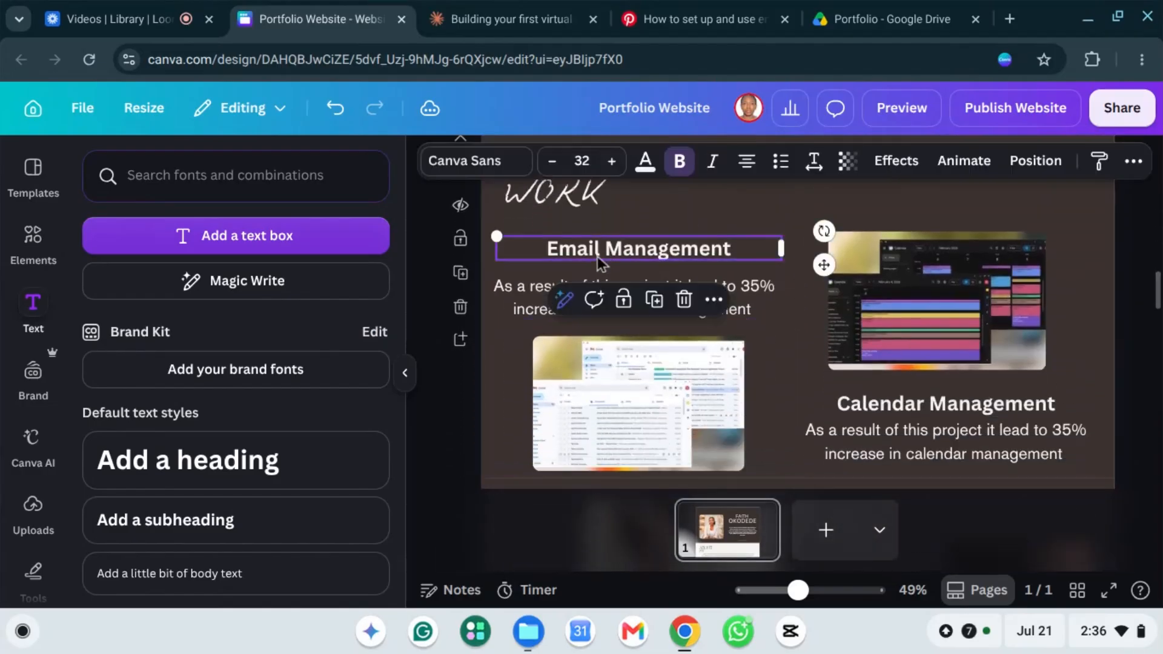
click(597, 257)
click(601, 252)
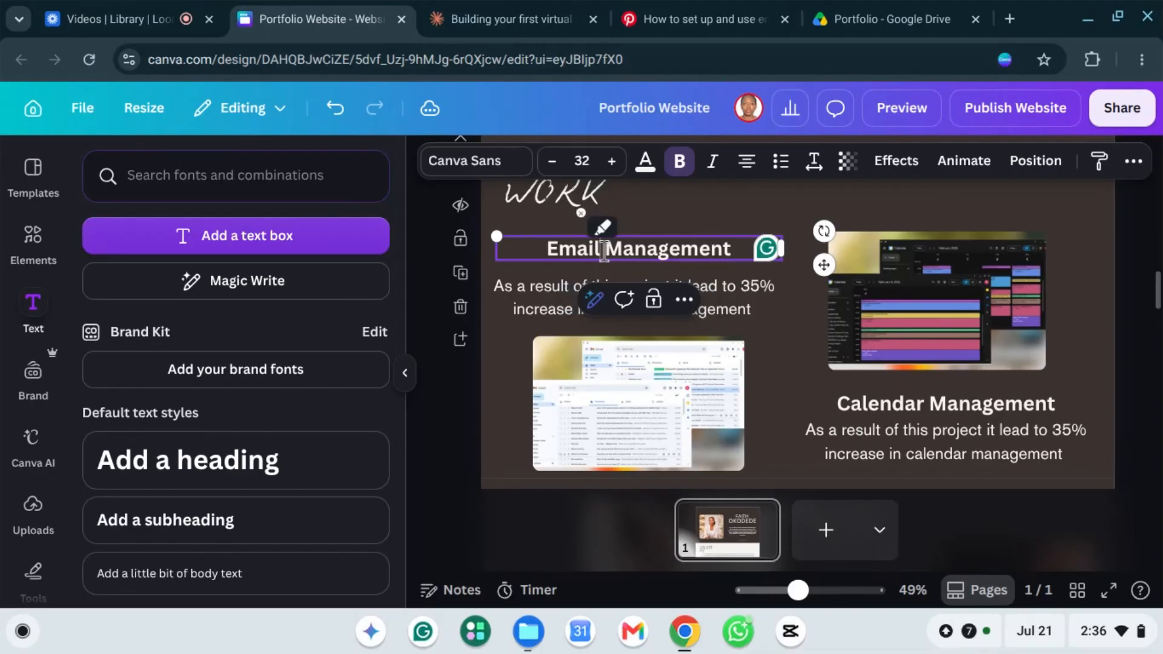
key(BackSpace)
key(BackSpace)
key(BackSpace)
key(BackSpace)
key(BackSpace)
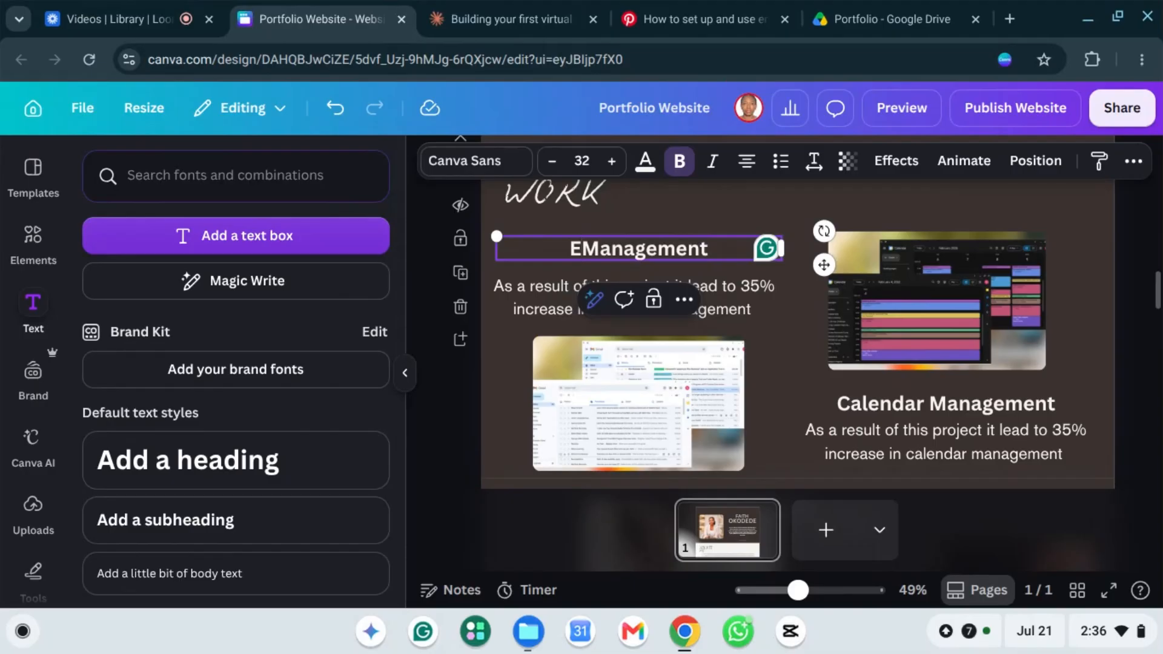
key(BackSpace)
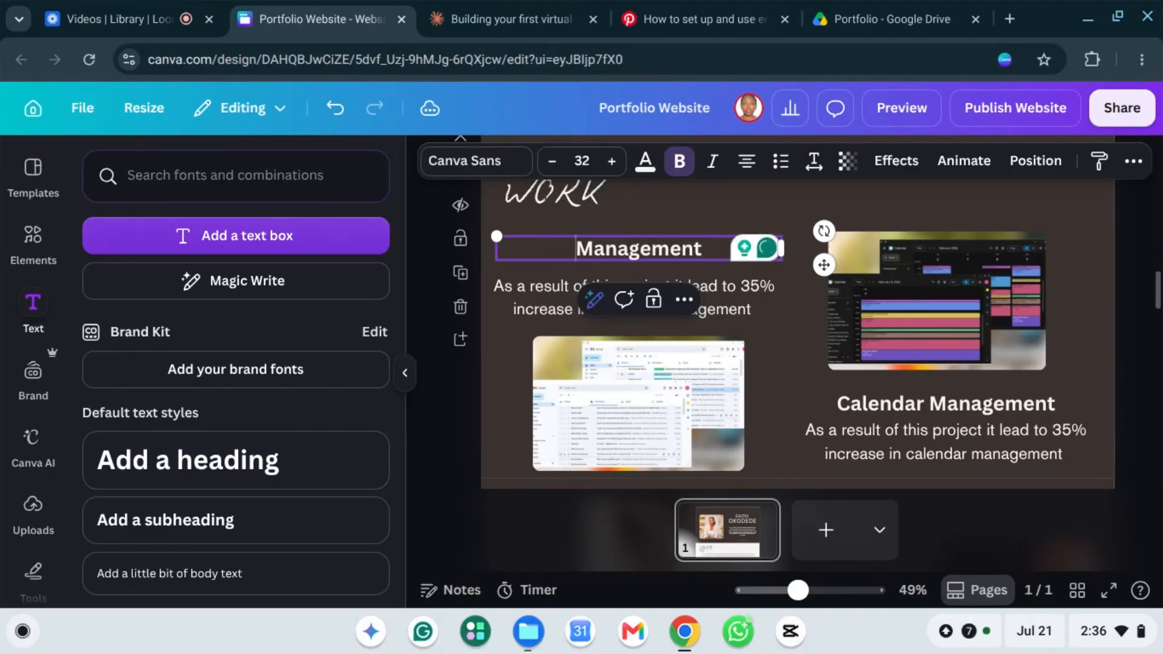
text(ME)
key(BackSpace)
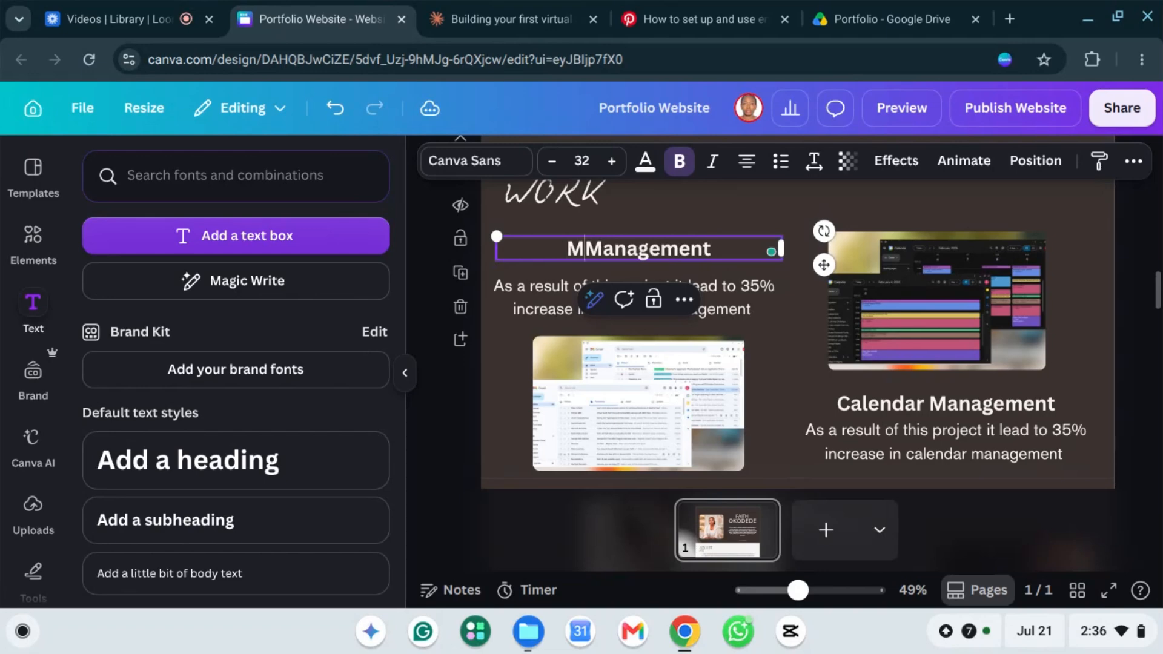
text(eeting )
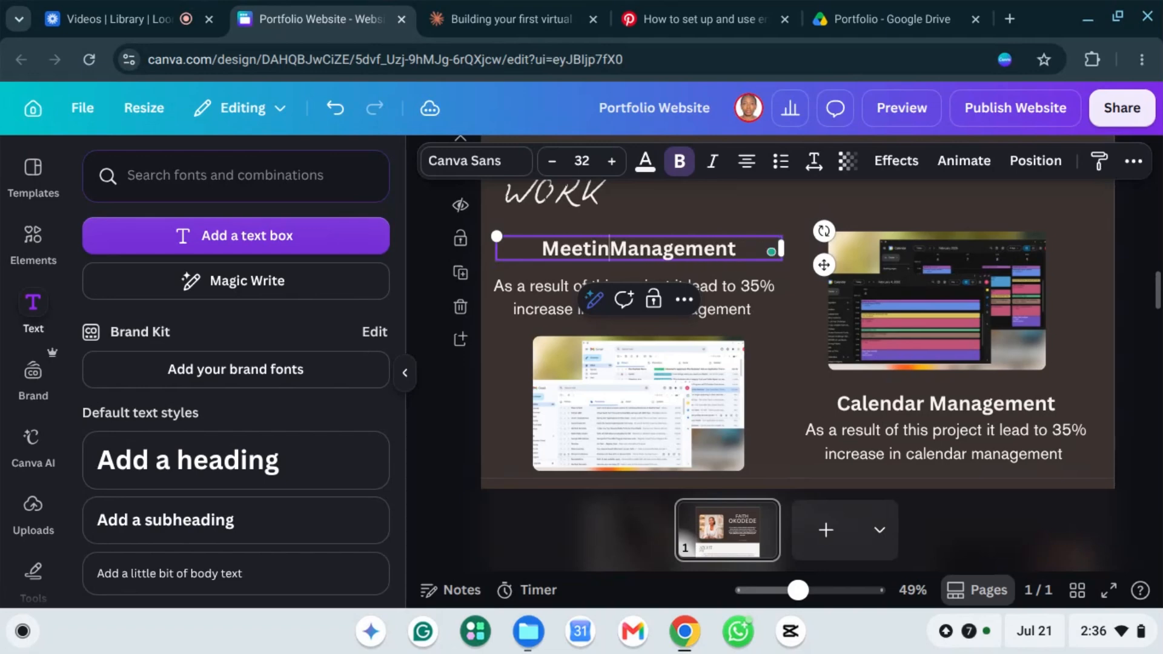
text(Agen)
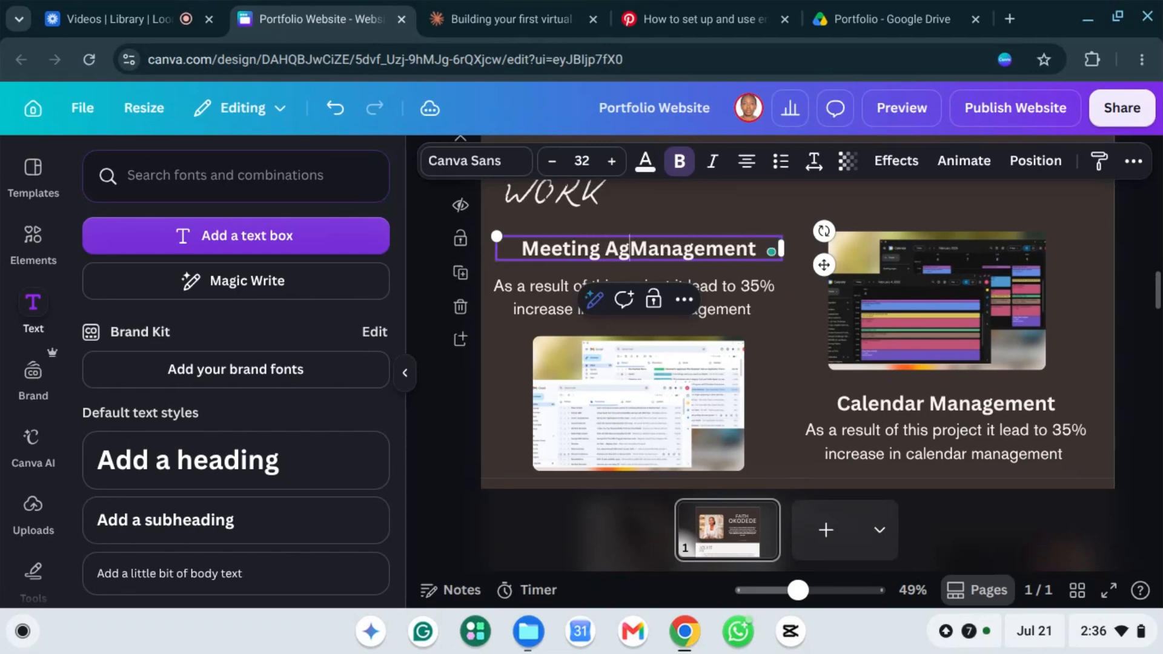
text(da)
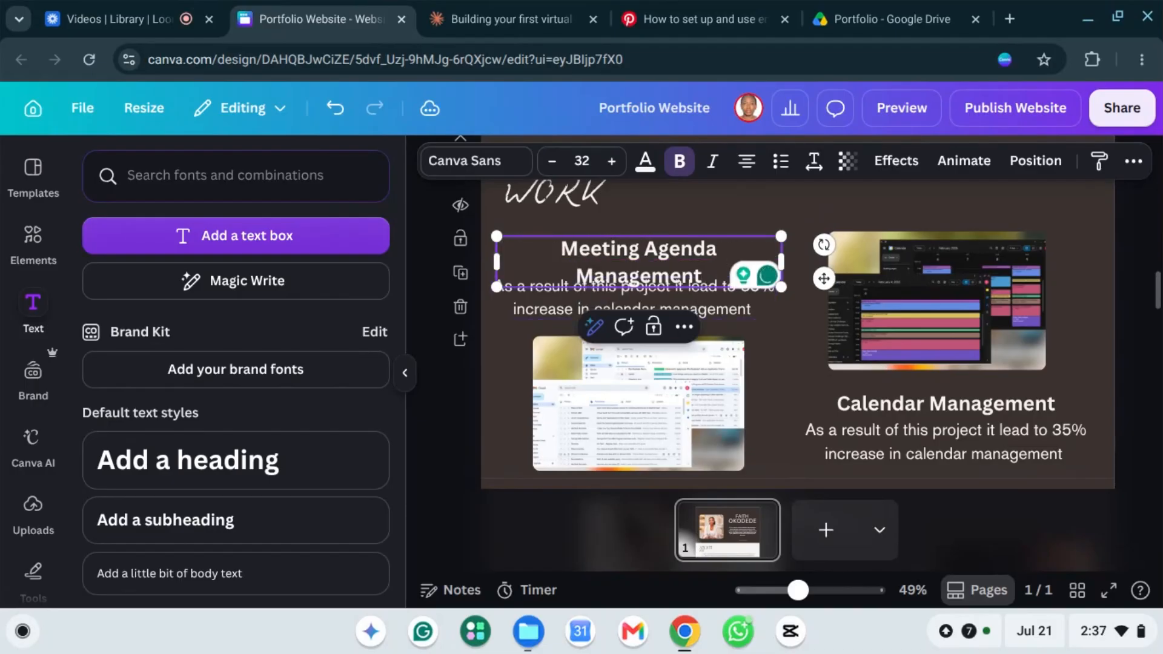
key(BackSpace)
key(BackSpace)
key(BackSpace)
key(BackSpace)
key(BackSpace)
key(BackSpace)
key(BackSpace)
key(BackSpace)
key(BackSpace)
key(BackSpace)
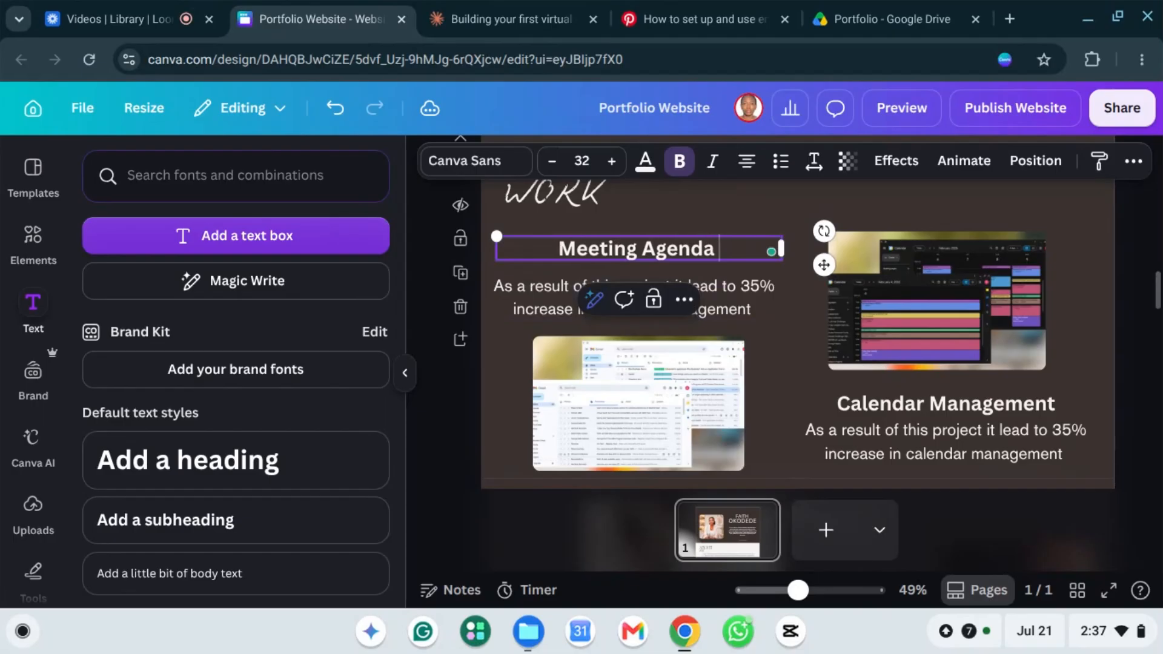
key(BackSpace)
text(/Planning)
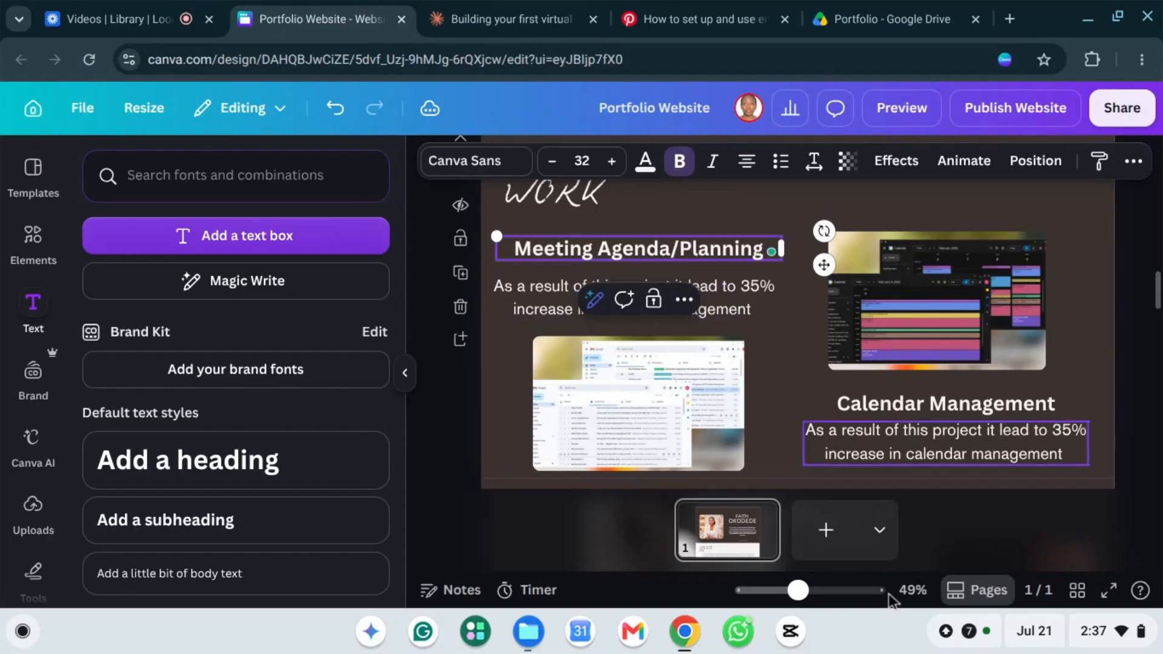
Step: Replace the right card's 'Calendar Management' heading text with 'Data Entry'
click(931, 417)
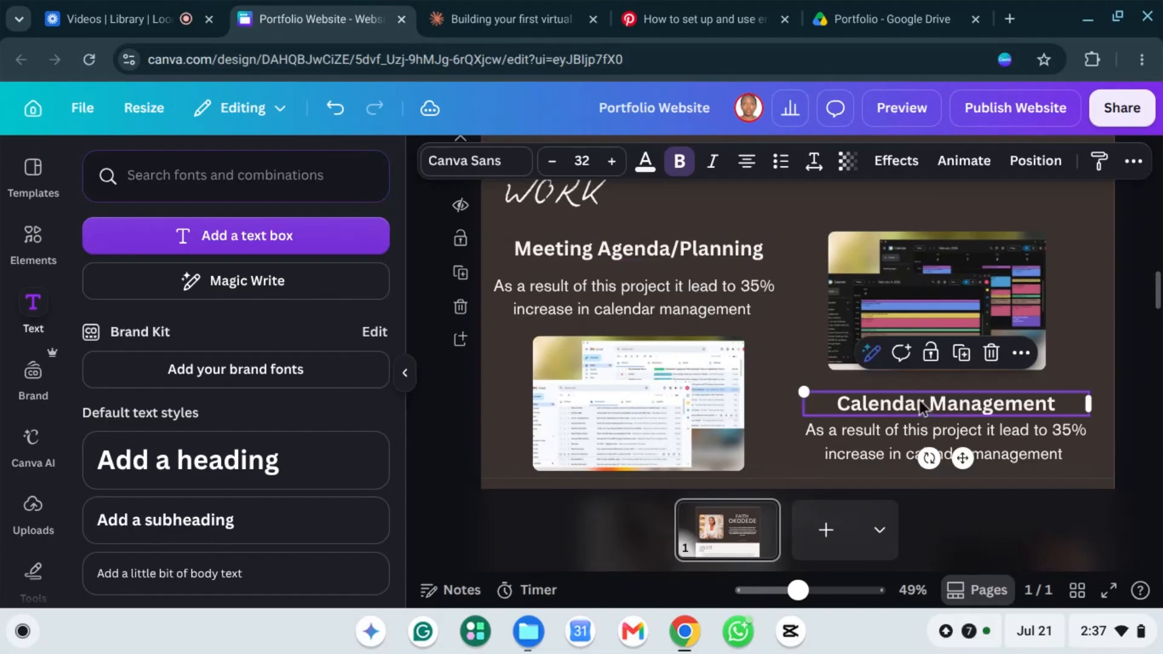
double_click(905, 409)
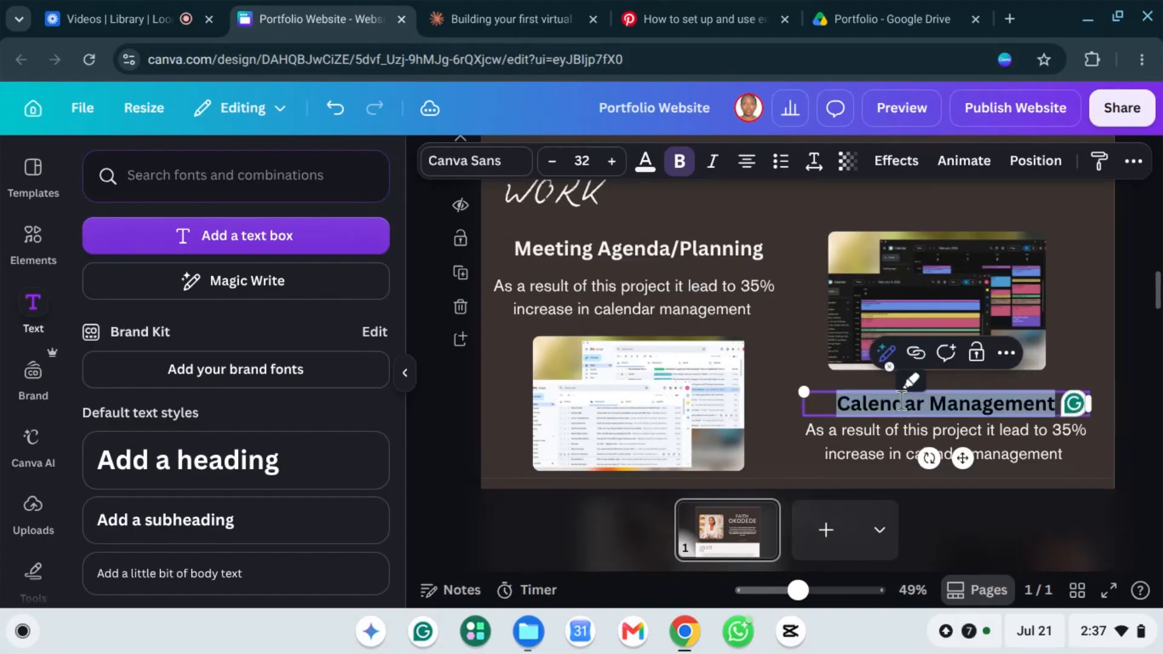
key(BackSpace)
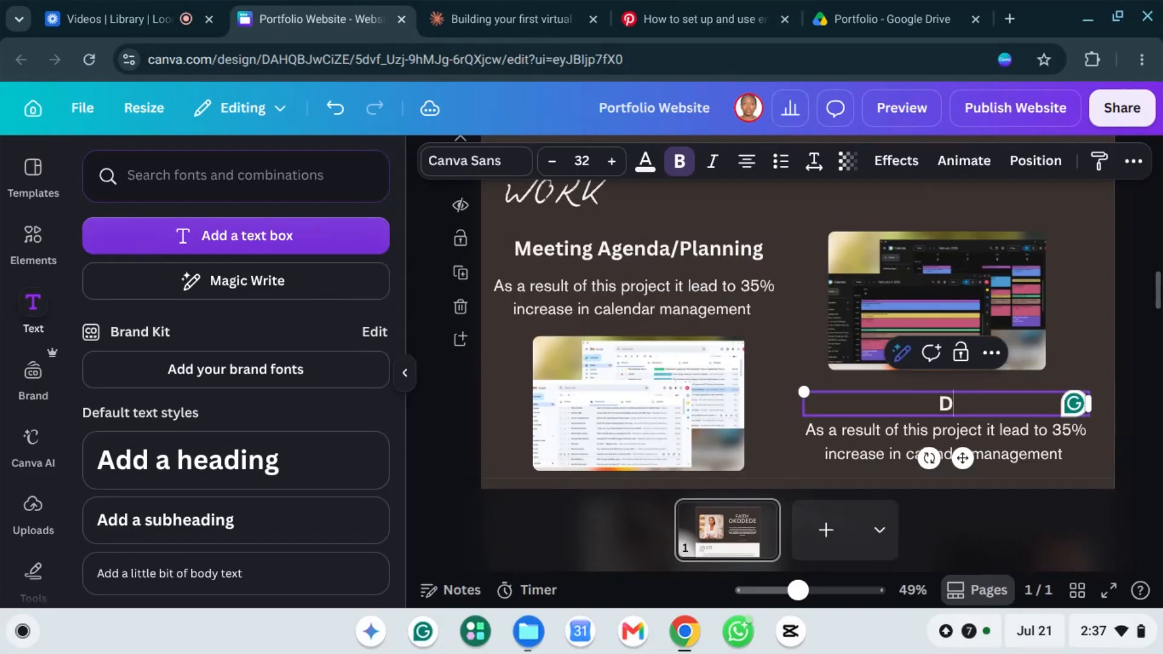
text(Data Entry)
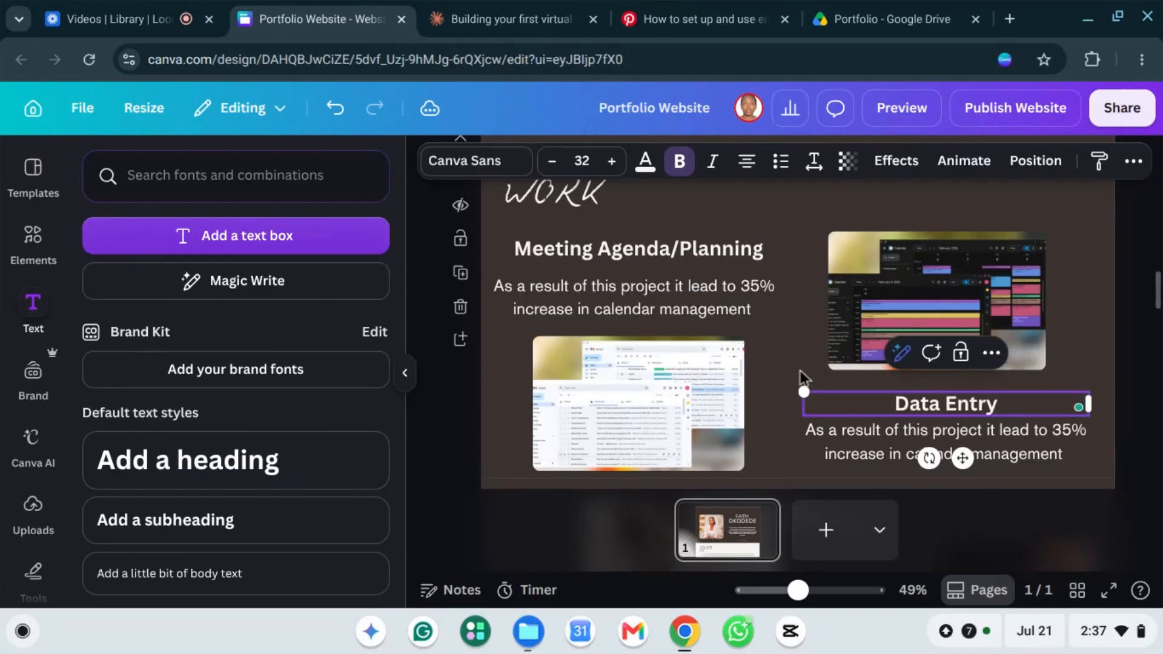
Step: Bring up the previously uploaded images in the Uploads panel
click(1130, 382)
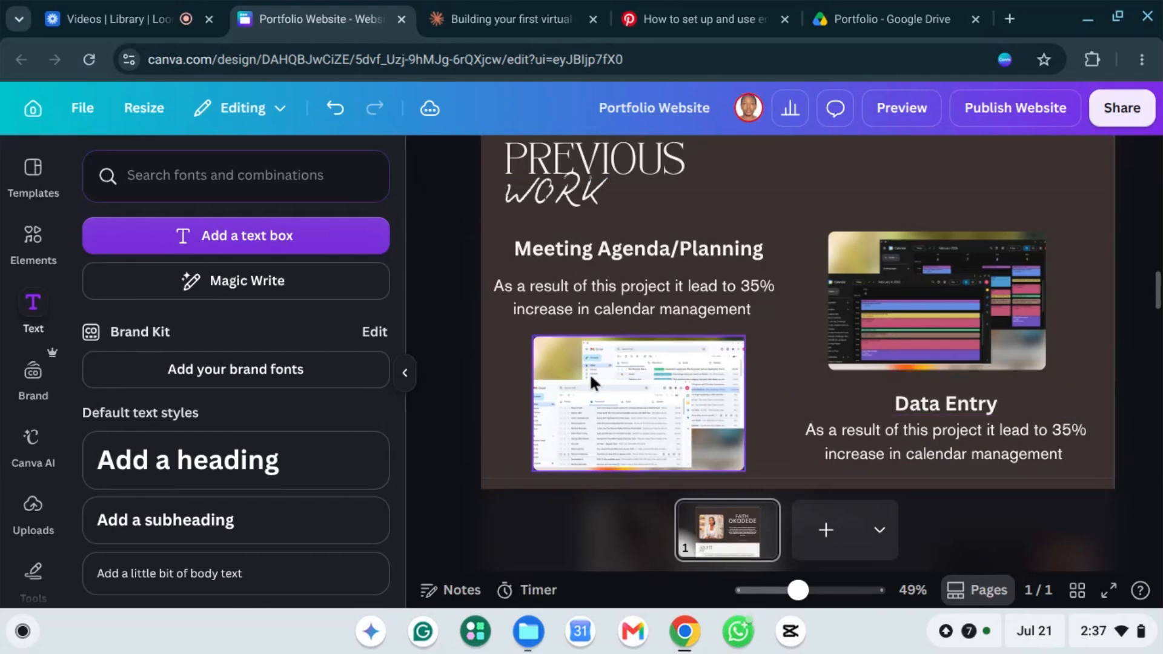
click(606, 382)
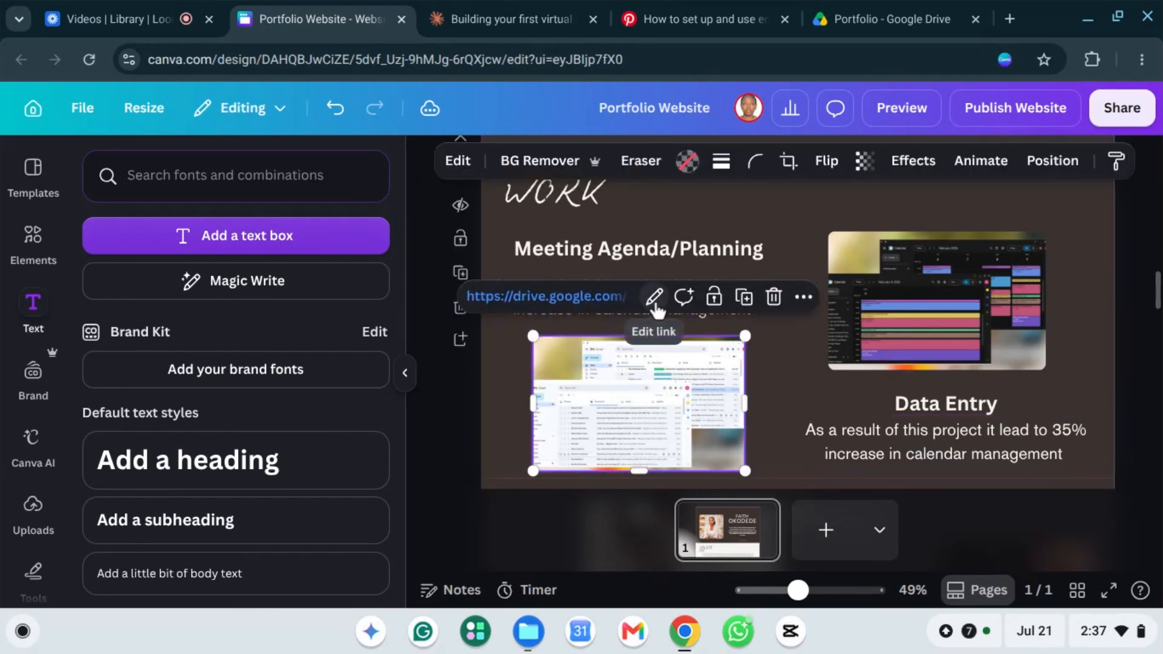
click(34, 511)
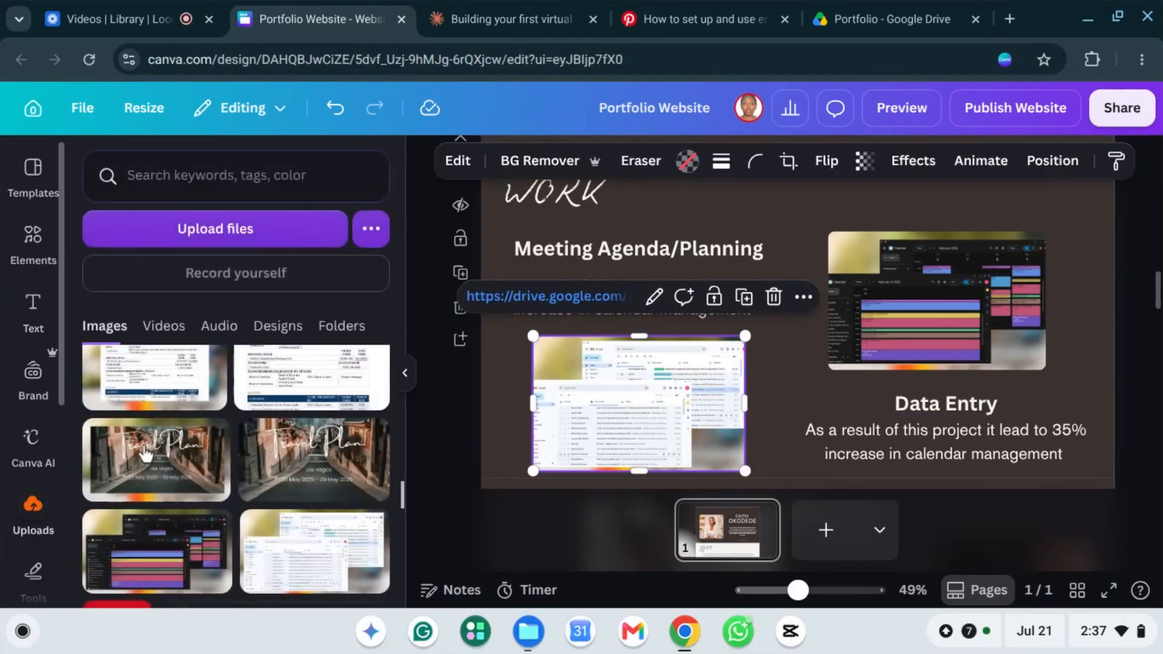
scroll(206, 511, up, 2)
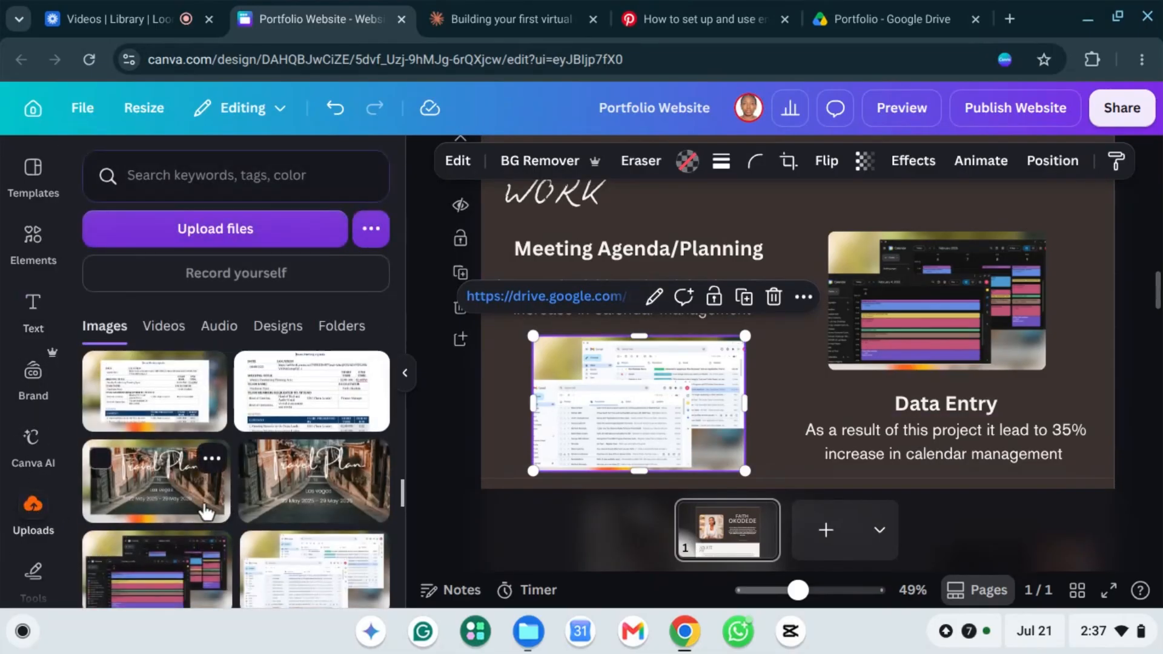
scroll(206, 512, up, 10)
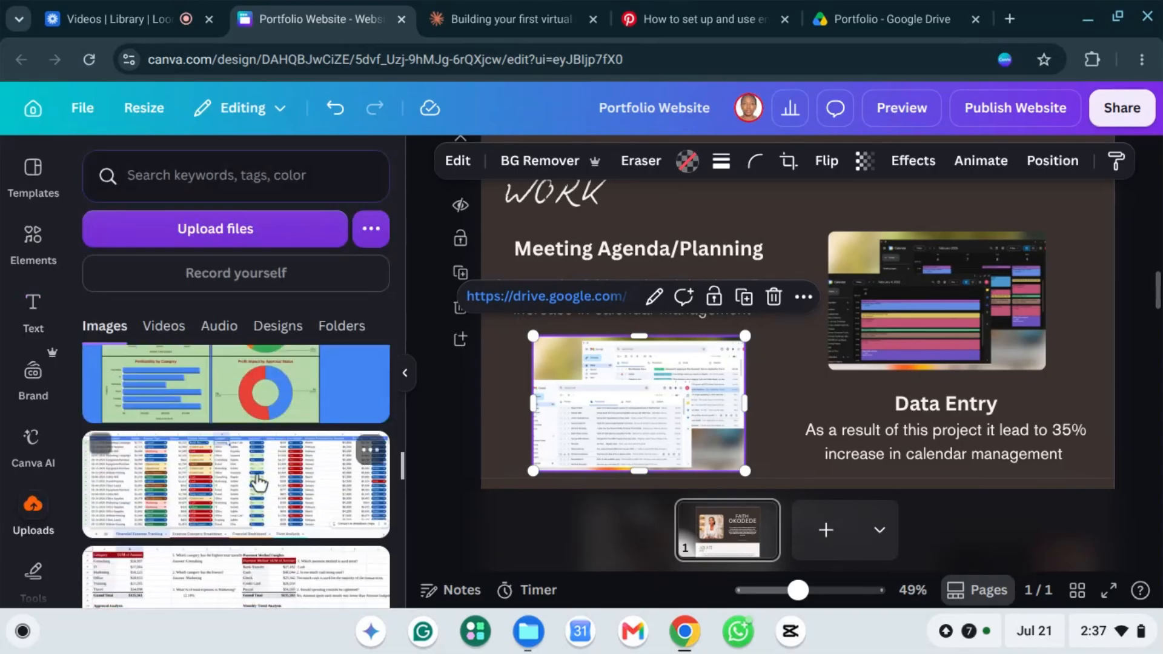
scroll(257, 483, up, 10)
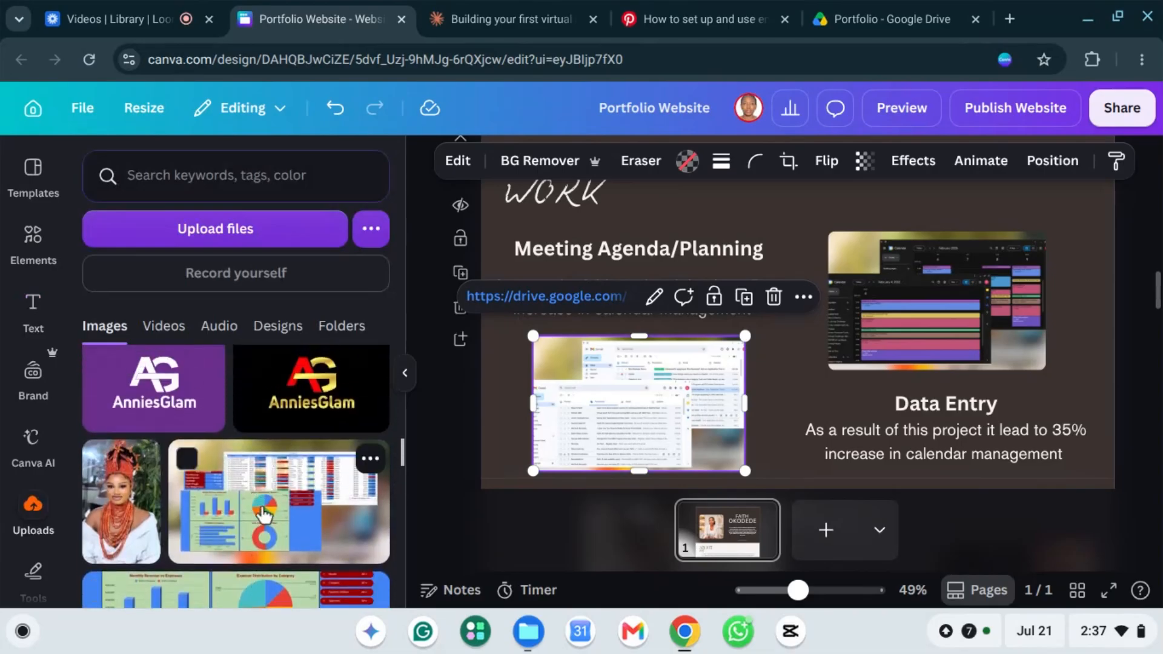
Step: Insert the spreadsheet dashboard image and move it into the right column over Data Entry
click(264, 518)
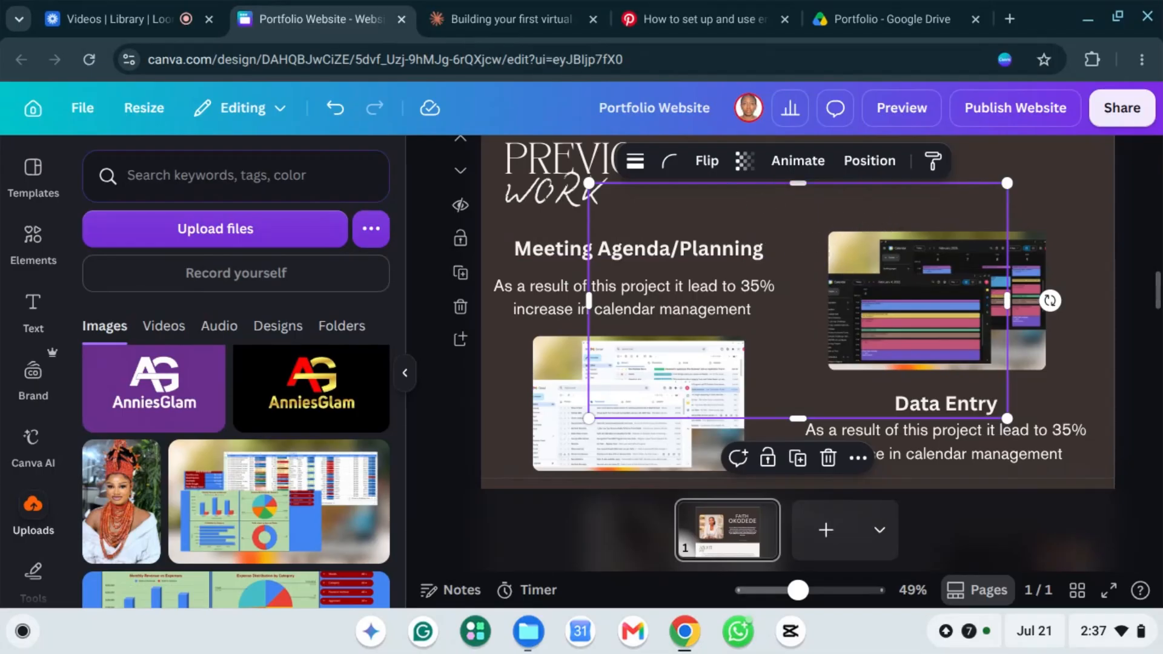
key(Delete)
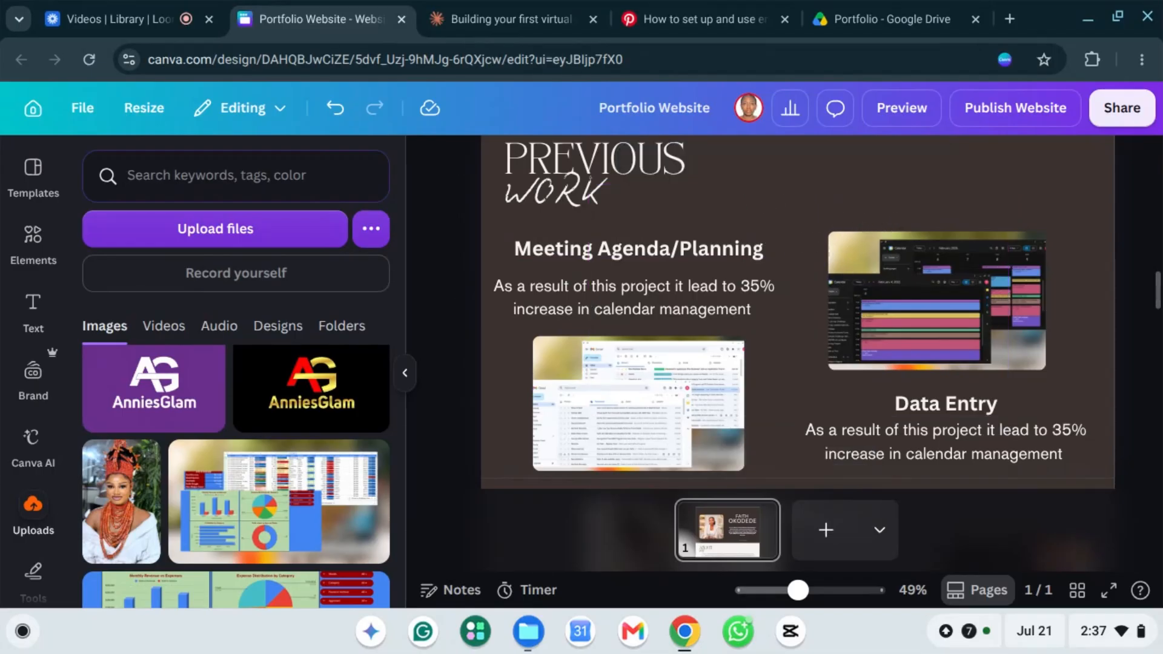
click(262, 515)
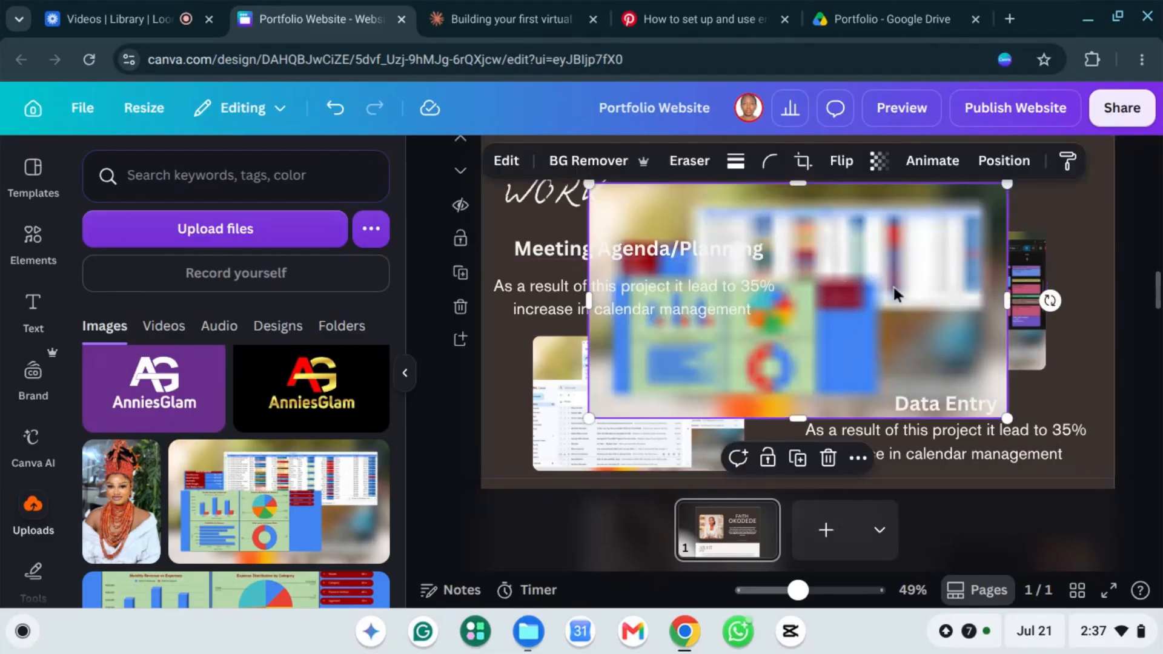
drag(806, 371, 937, 386)
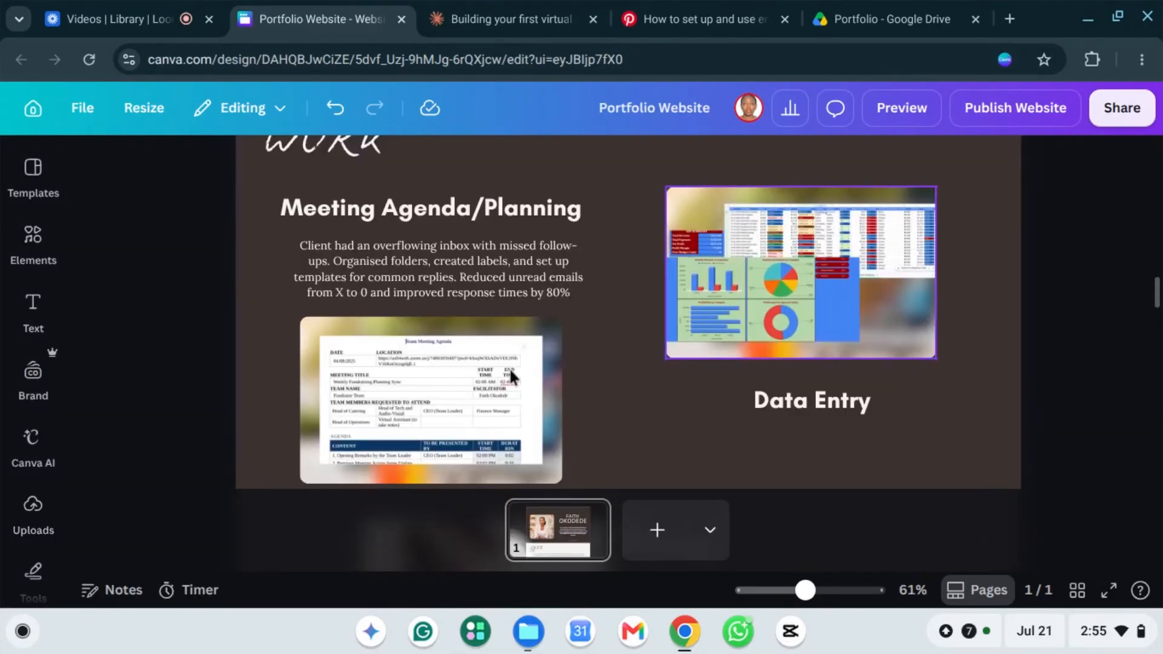
scroll(503, 367, down, 3)
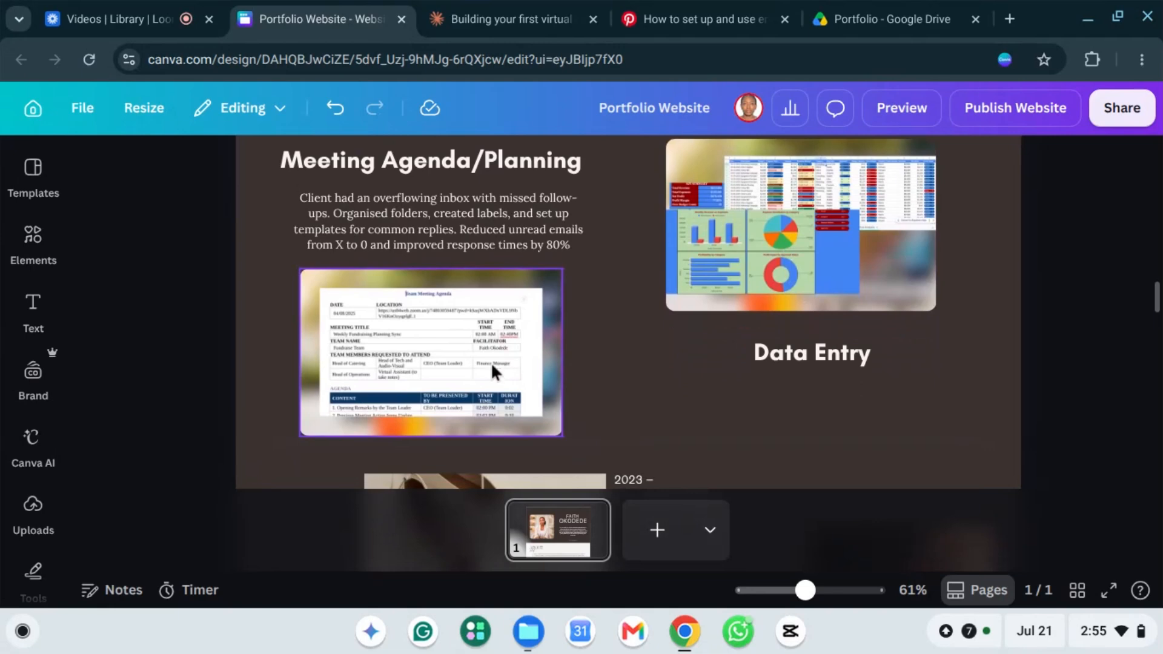
scroll(451, 354, up, 1)
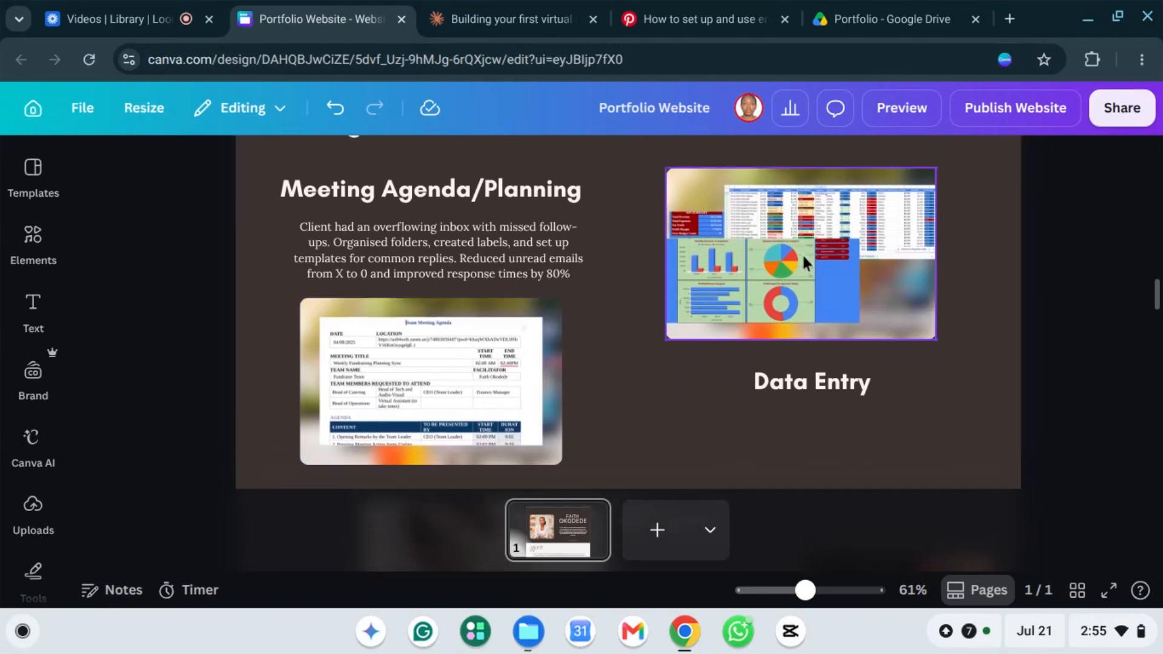
scroll(792, 267, up, 1)
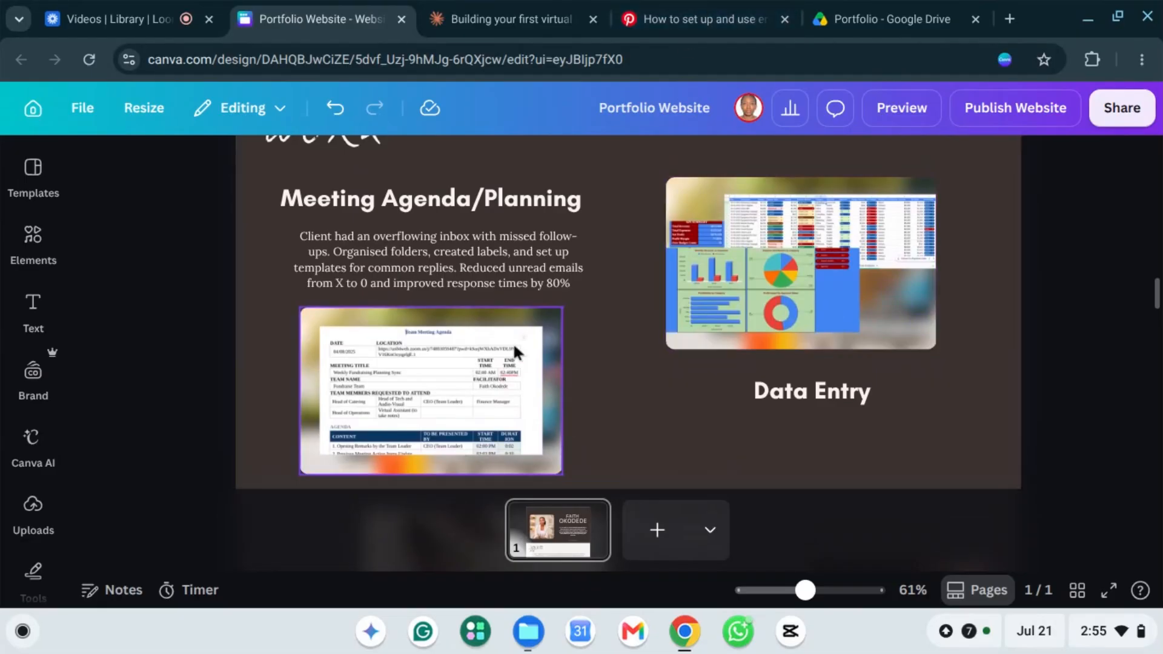
scroll(514, 344, down, 2)
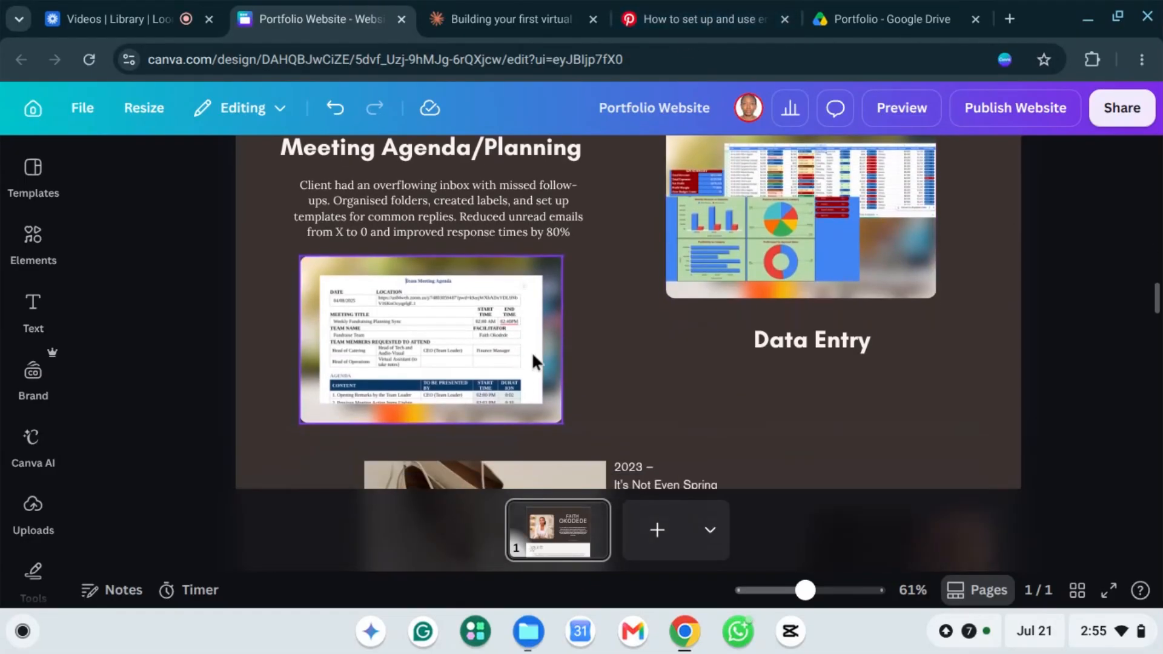
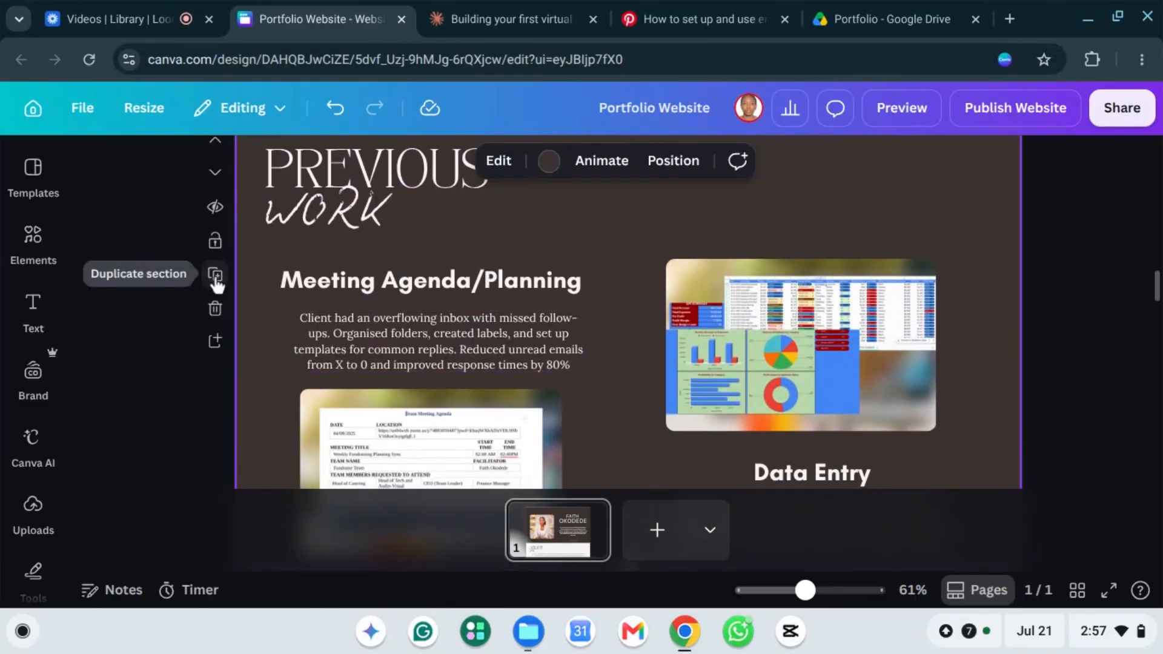
Step: Duplicate the Previous Work section and rename the copy's Meeting Agenda/Planning heading to 'Travel Planning'
click(215, 277)
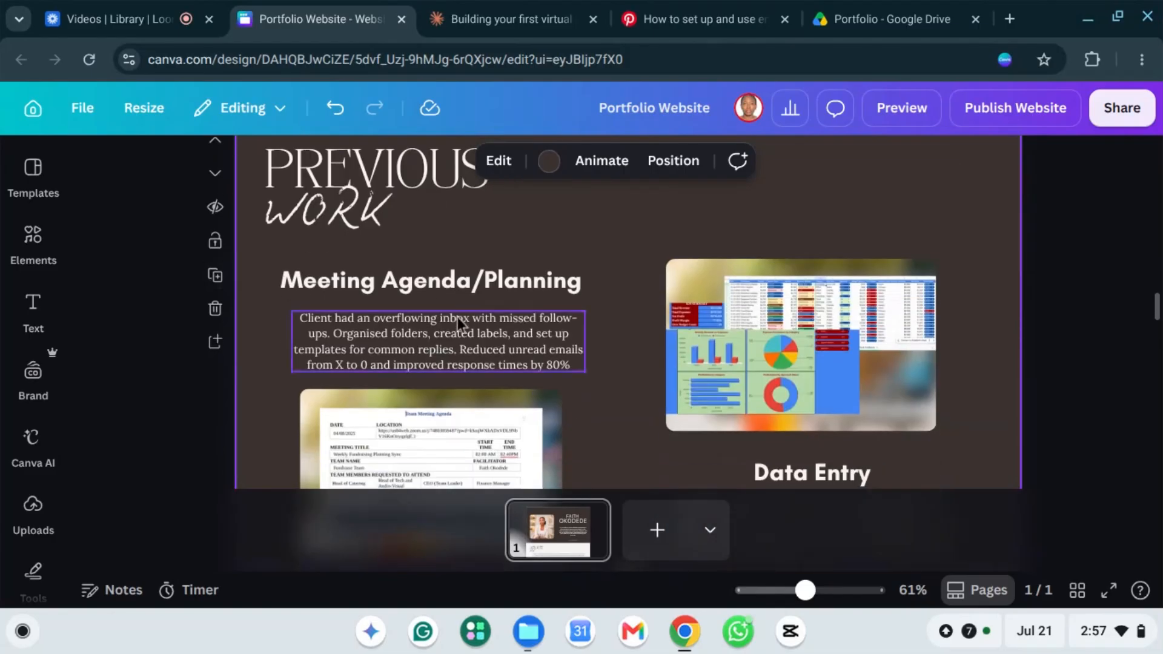
double_click(405, 231)
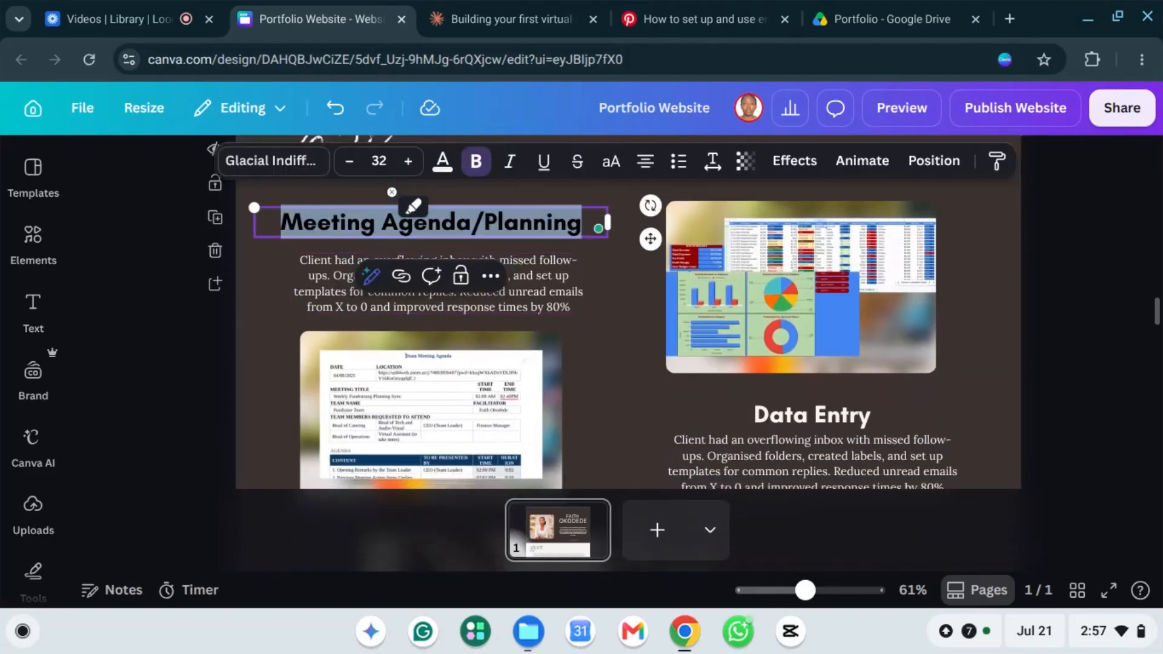
text(TR)
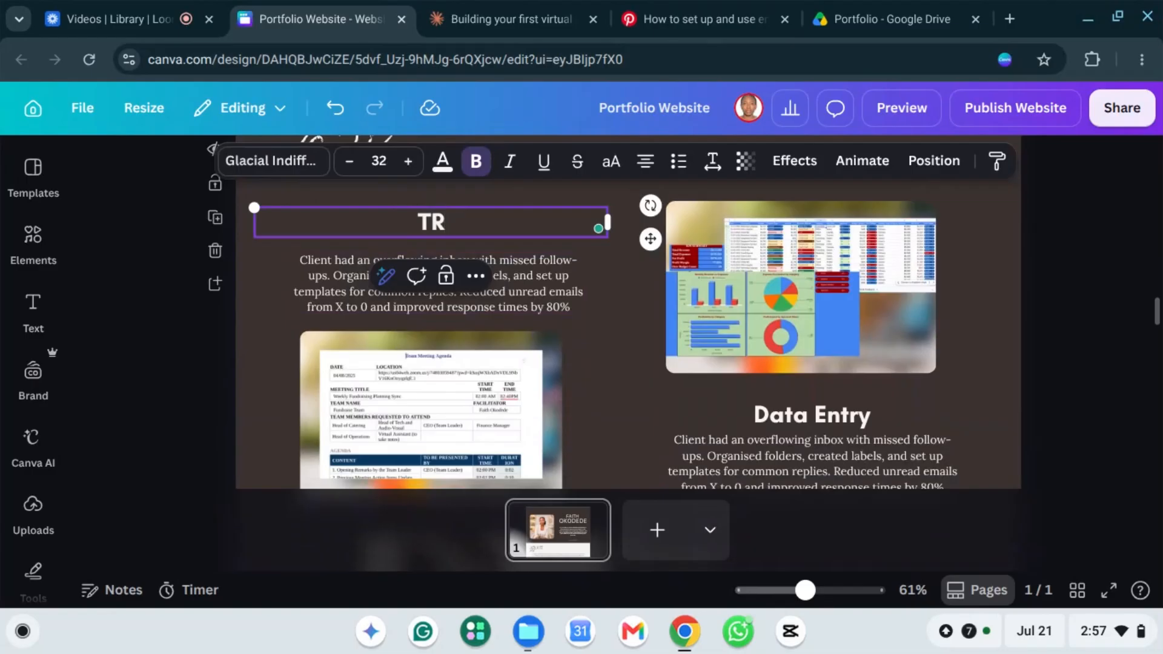
key(BackSpace)
text(ravel Pl)
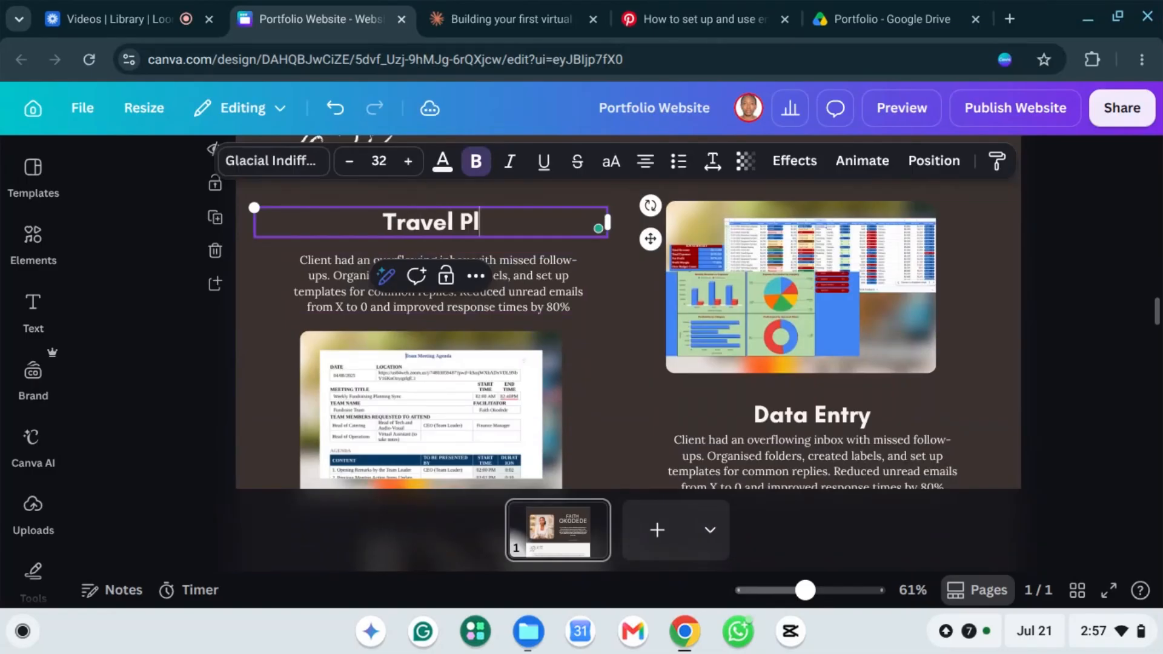
text(anning)
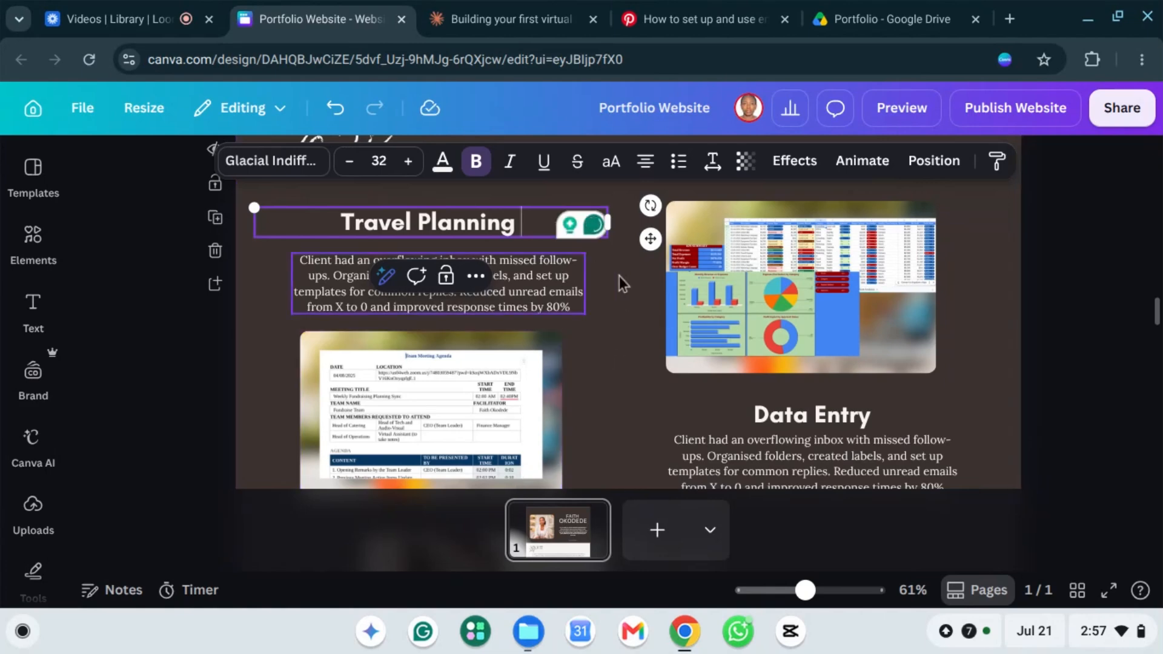
scroll(615, 320, down, 1)
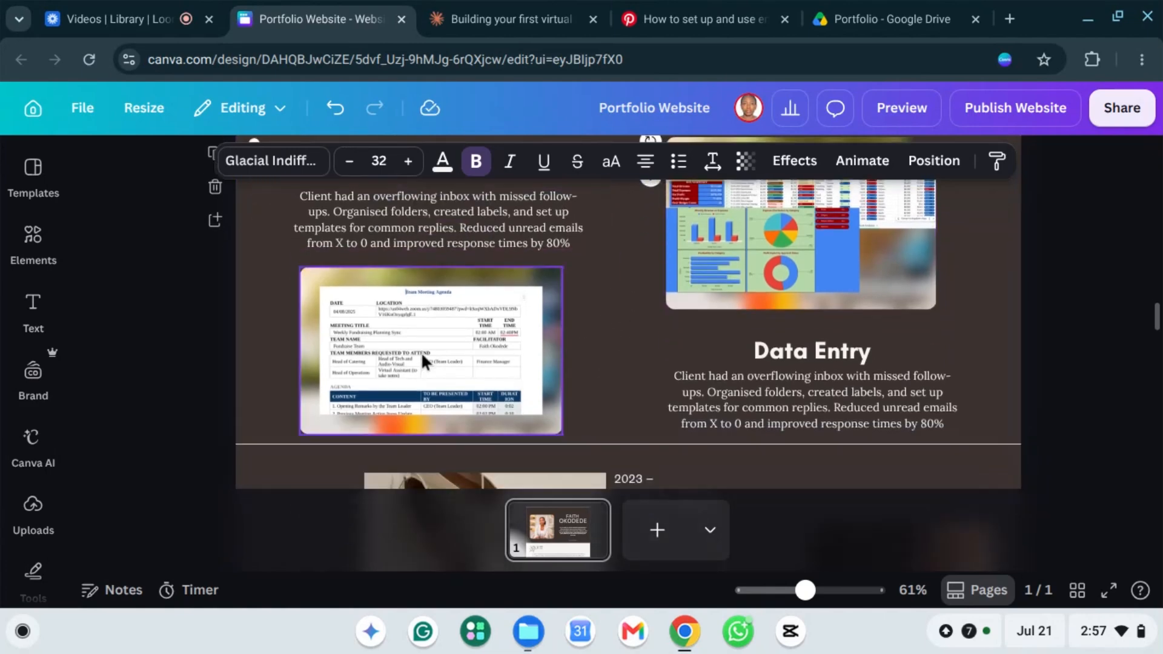
Step: Replace the meeting agenda picture under Travel Planning with the uploaded Travel Plan Las Vegas image
click(35, 507)
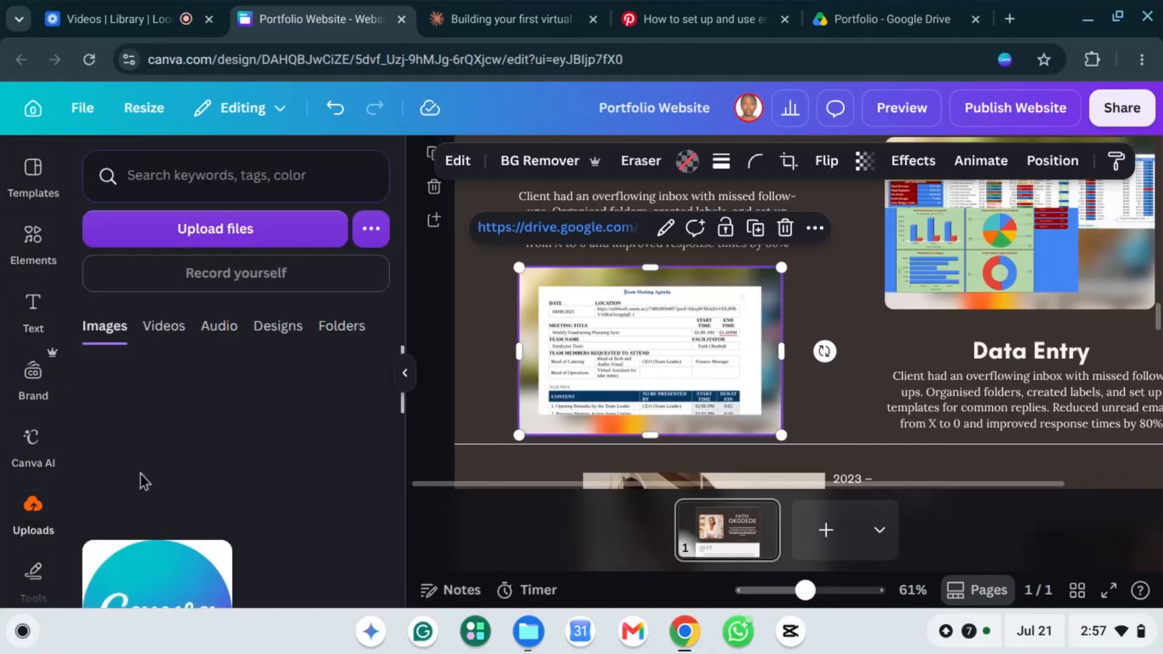
scroll(180, 427, down, 5)
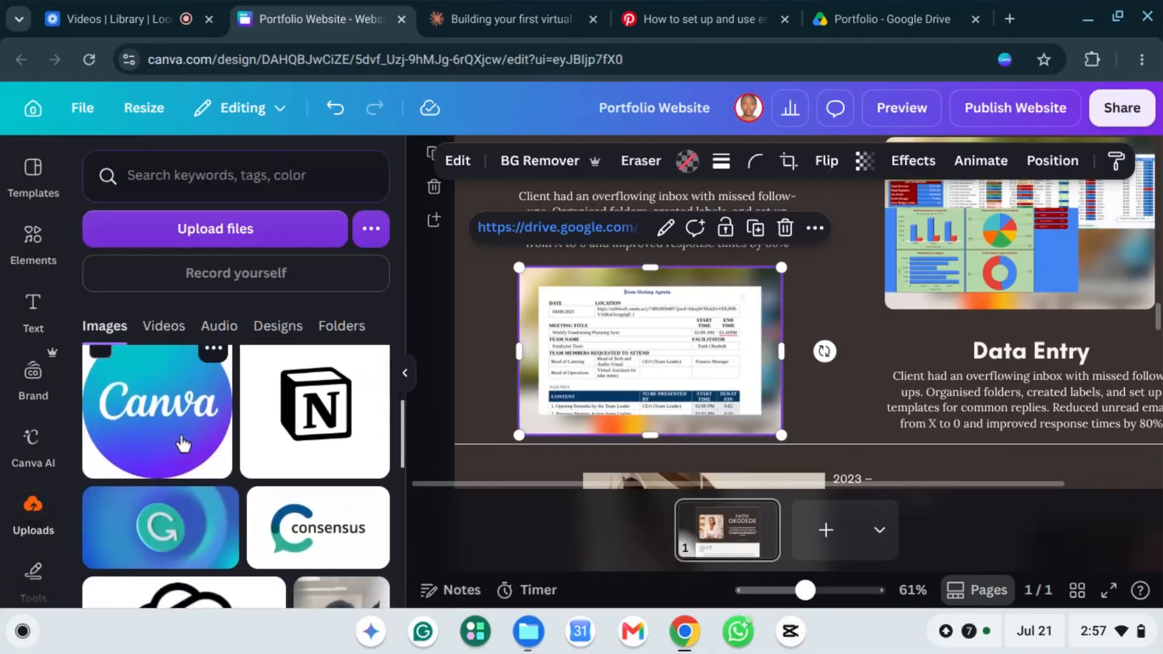
scroll(176, 449, down, 1)
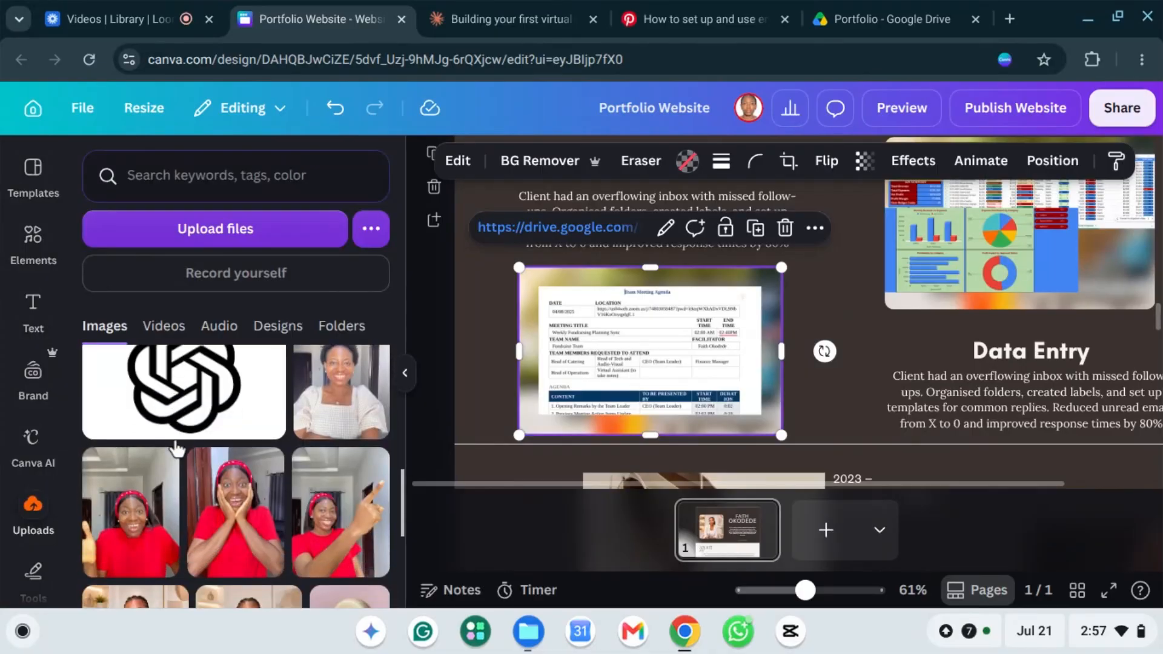
scroll(177, 446, down, 10)
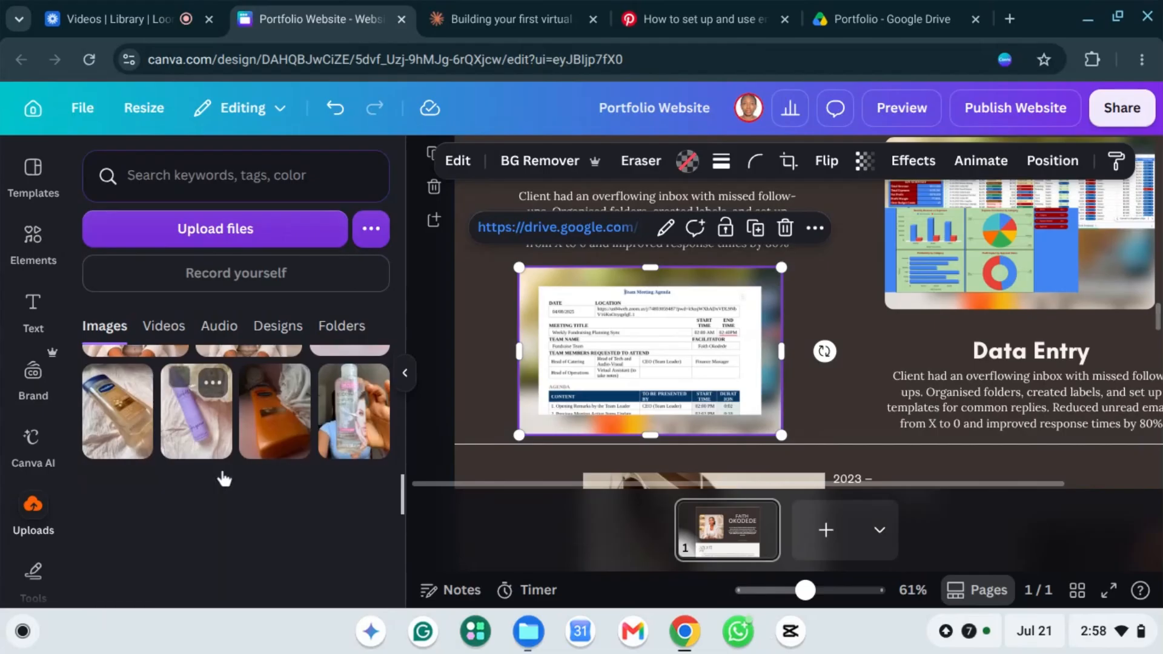
scroll(297, 432, down, 1)
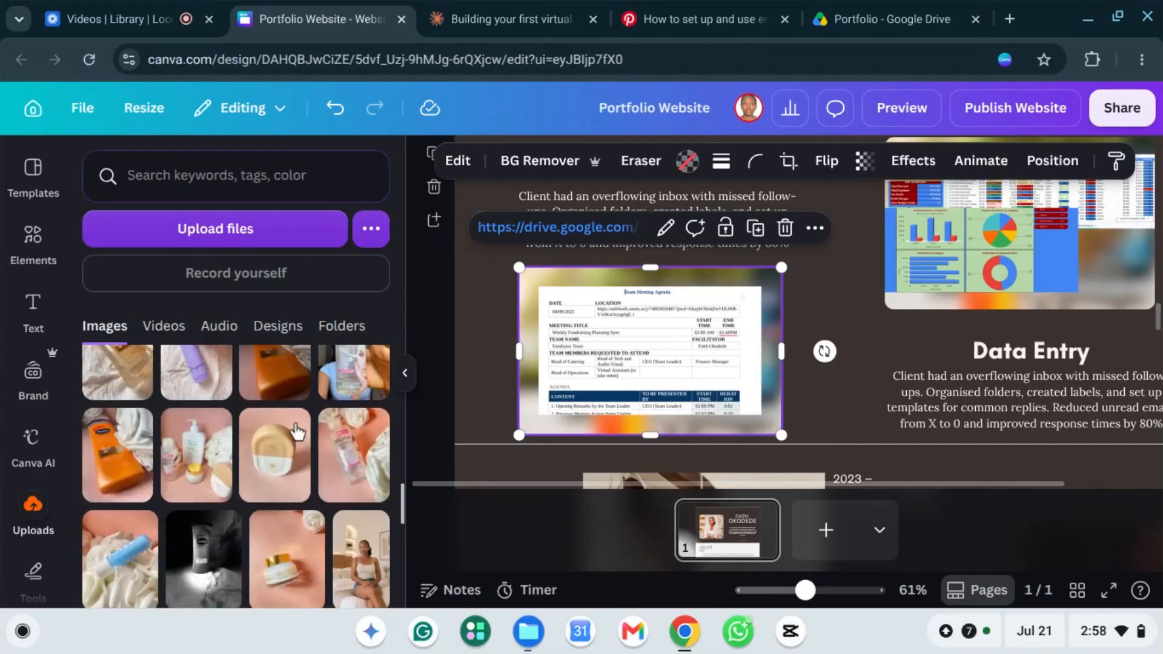
scroll(296, 432, down, 6)
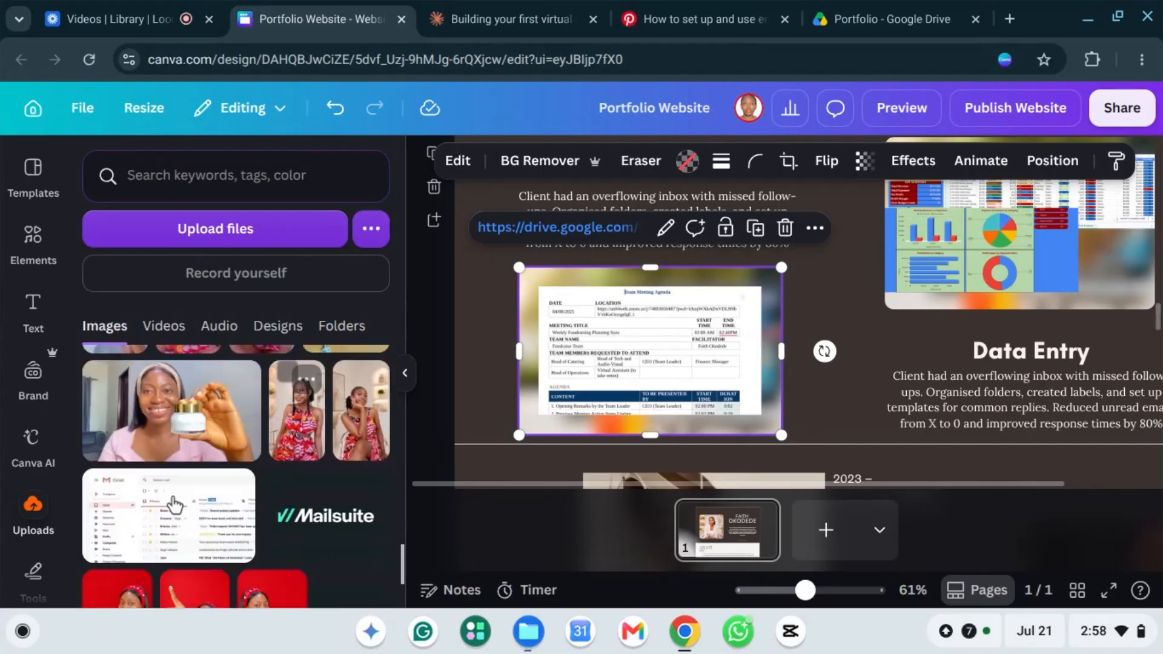
scroll(175, 504, down, 3)
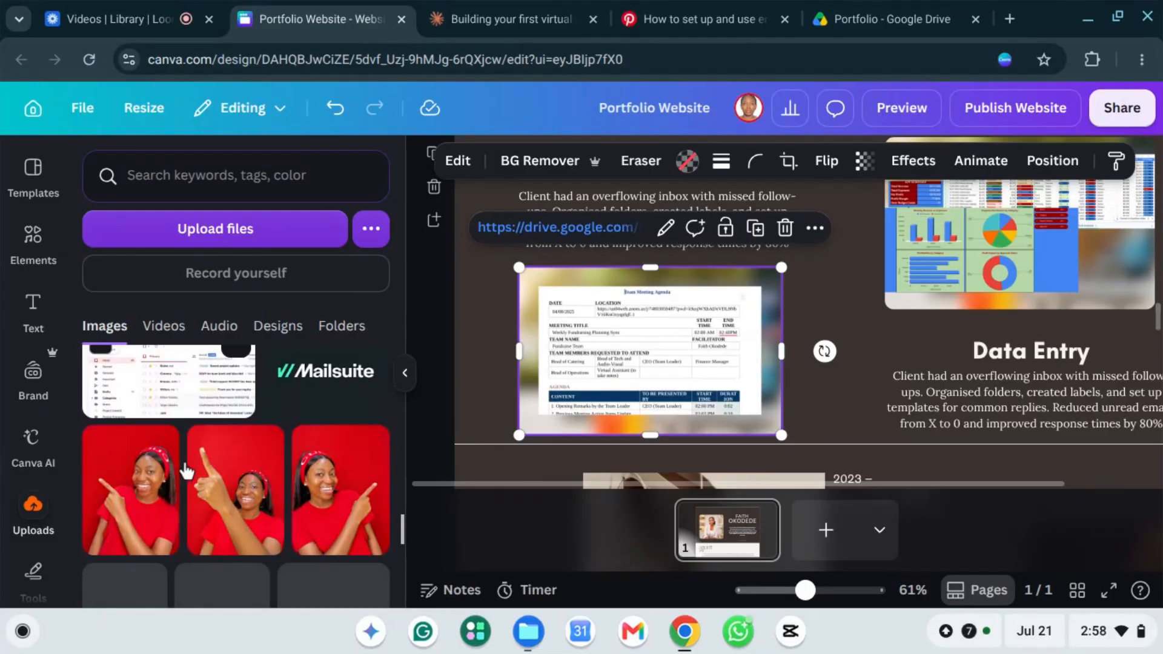
scroll(187, 471, down, 5)
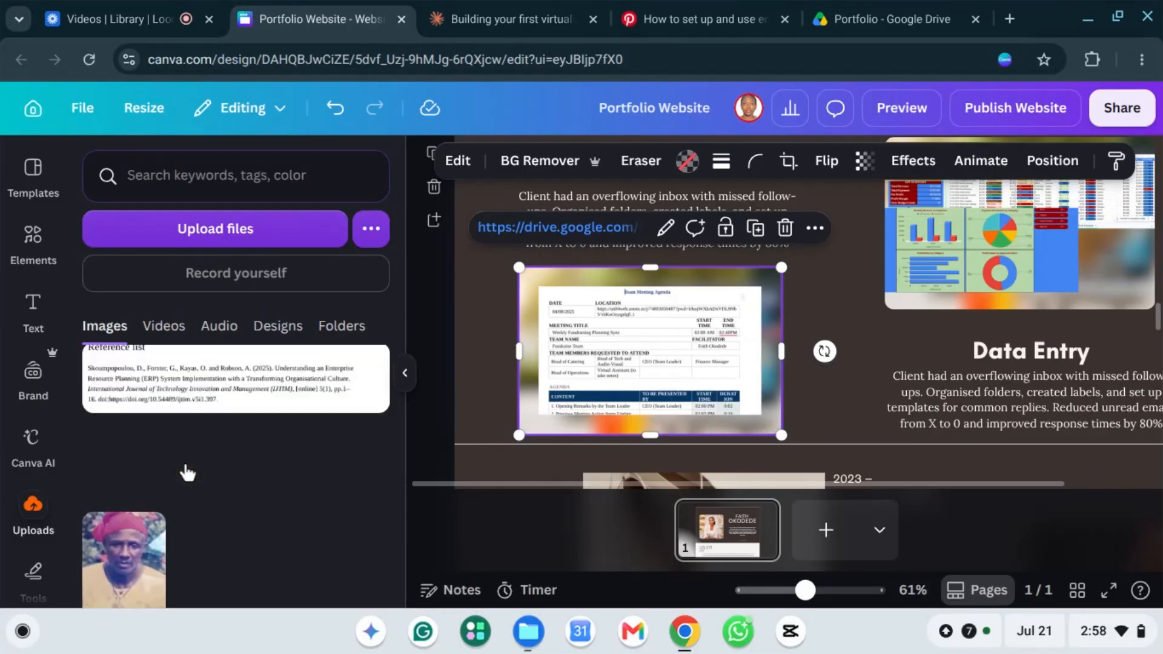
scroll(200, 466, down, 3)
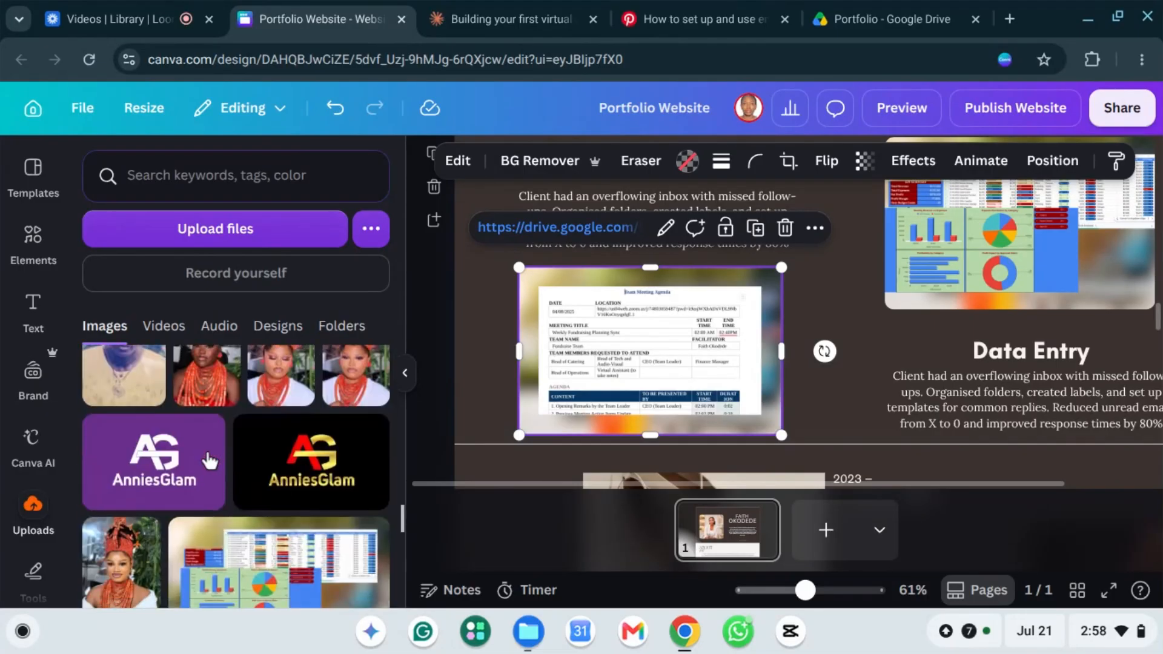
scroll(209, 461, down, 5)
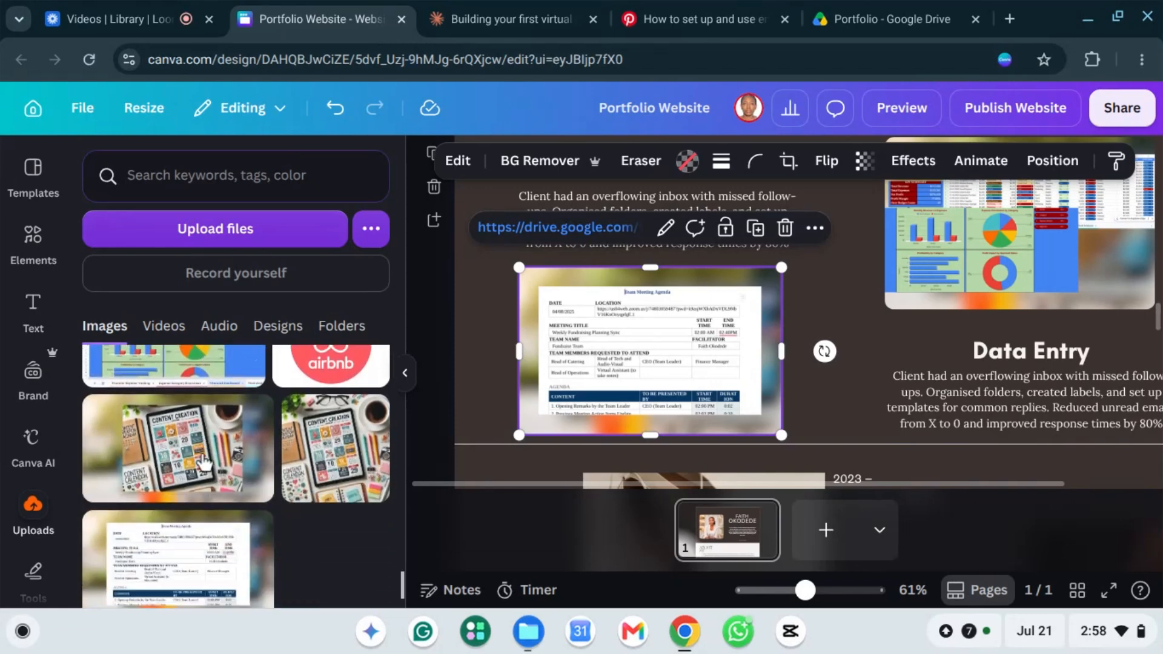
scroll(203, 463, down, 3)
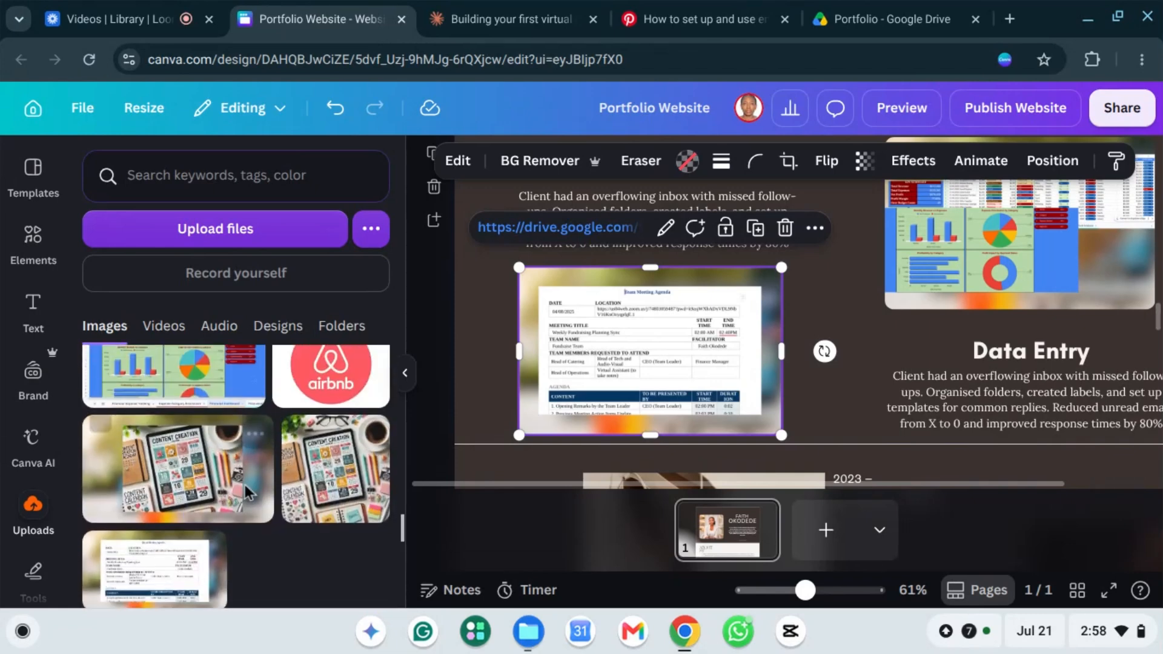
scroll(244, 487, down, 6)
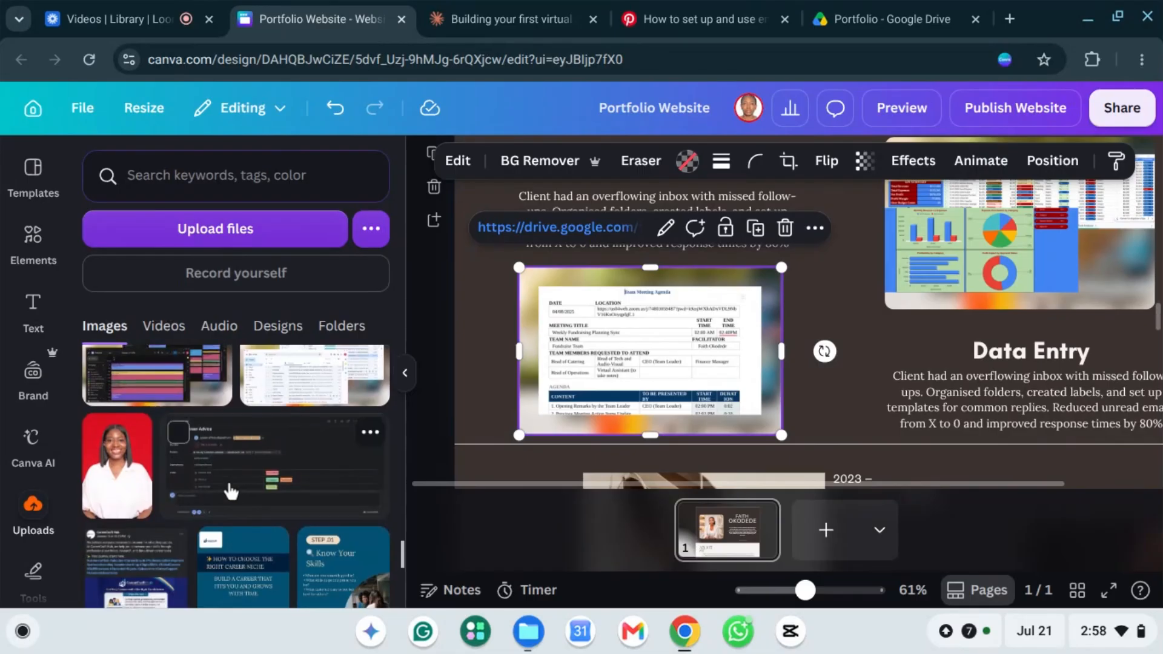
scroll(232, 488, down, 5)
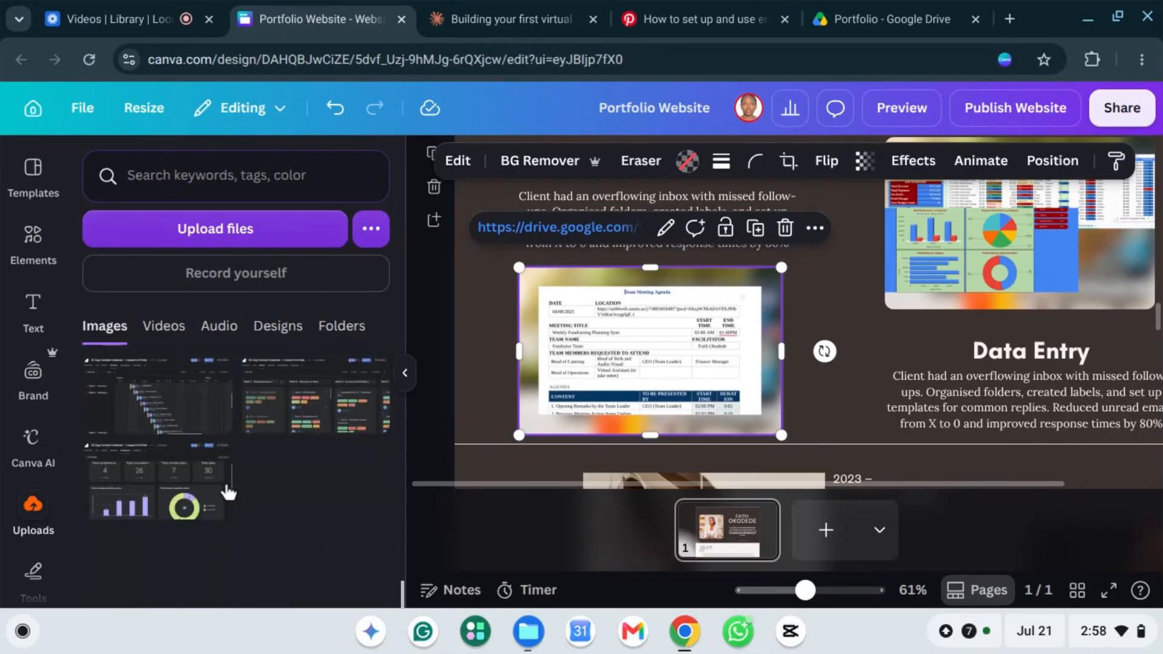
scroll(228, 492, down, 3)
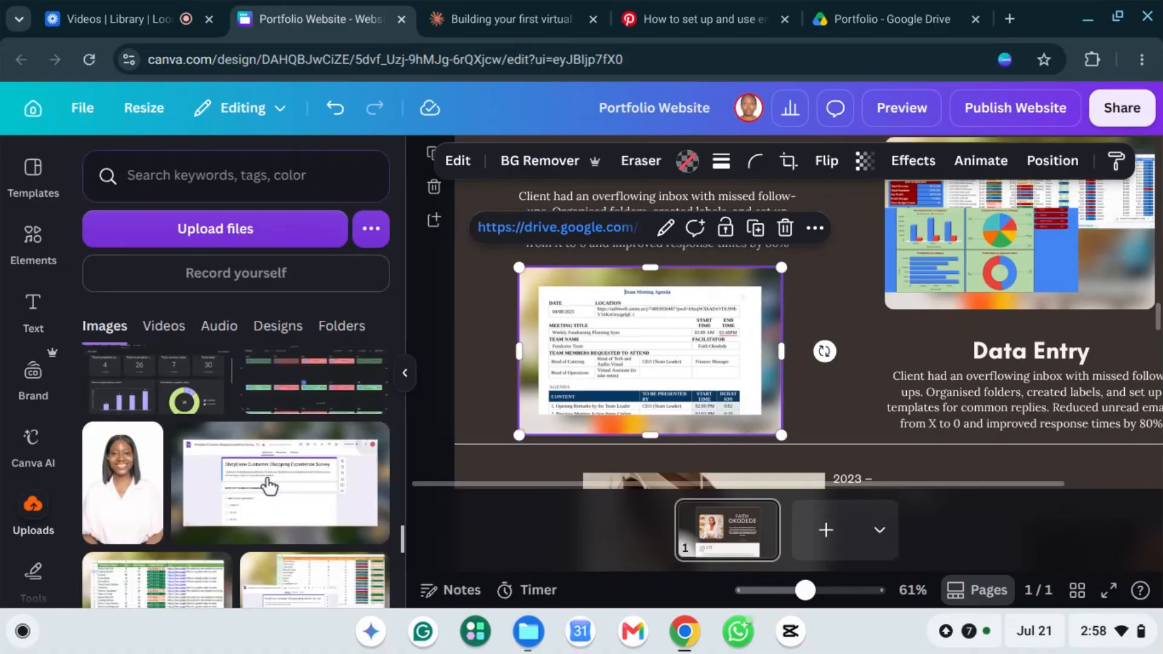
scroll(266, 476, down, 3)
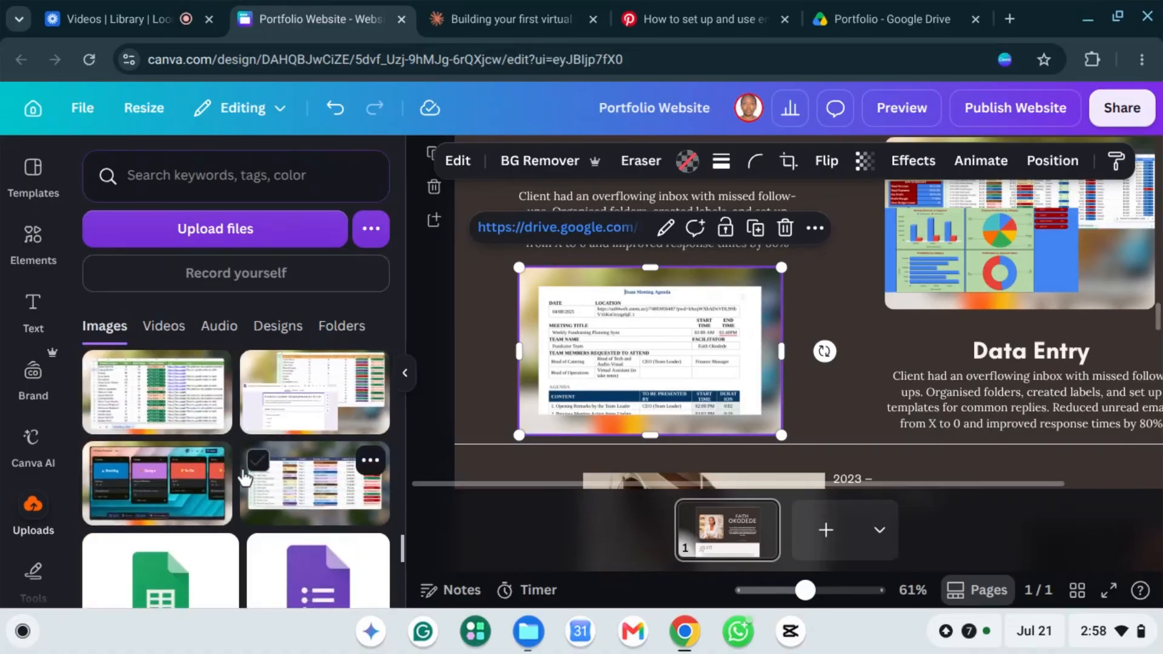
scroll(173, 443, down, 5)
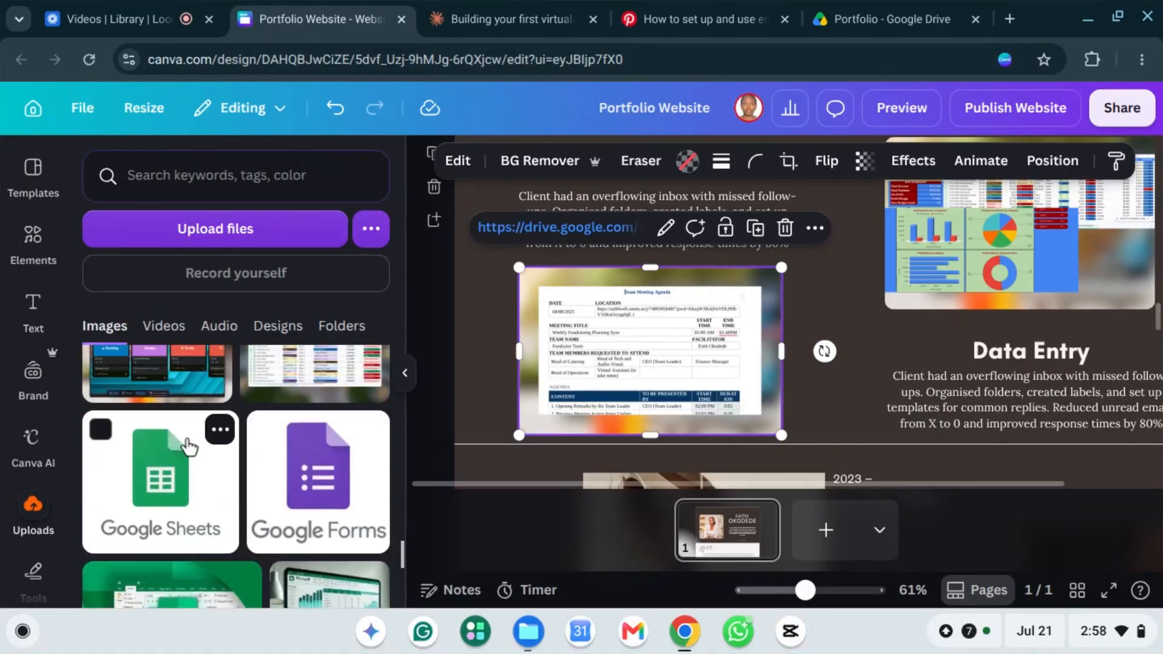
scroll(191, 445, up, 10)
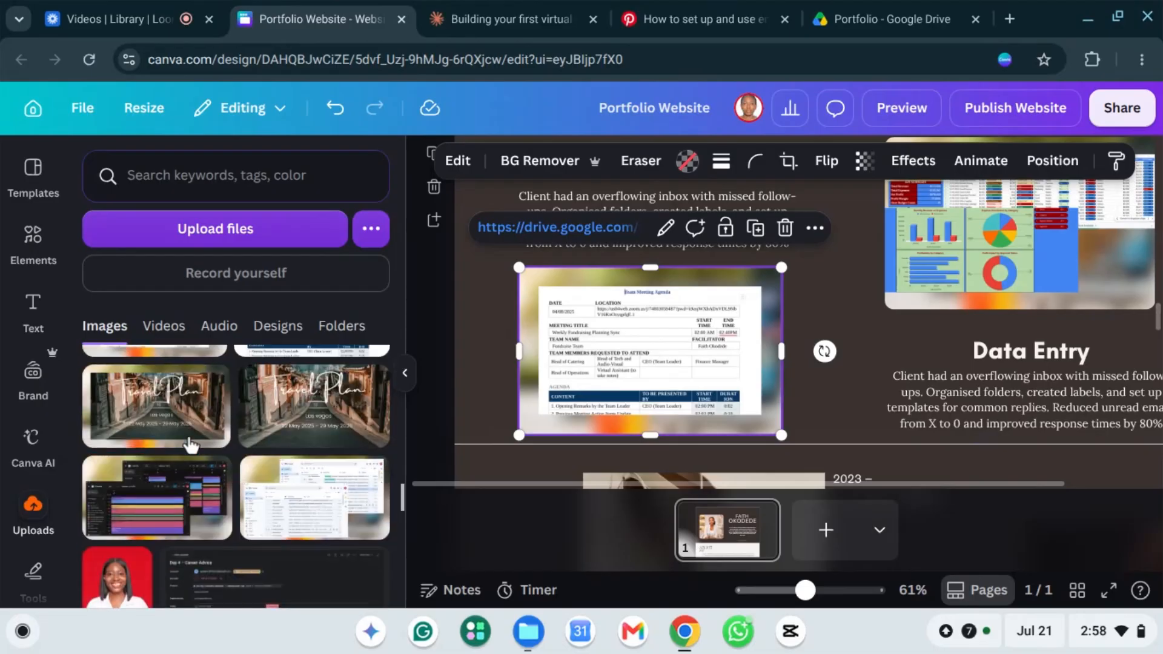
scroll(191, 445, down, 1)
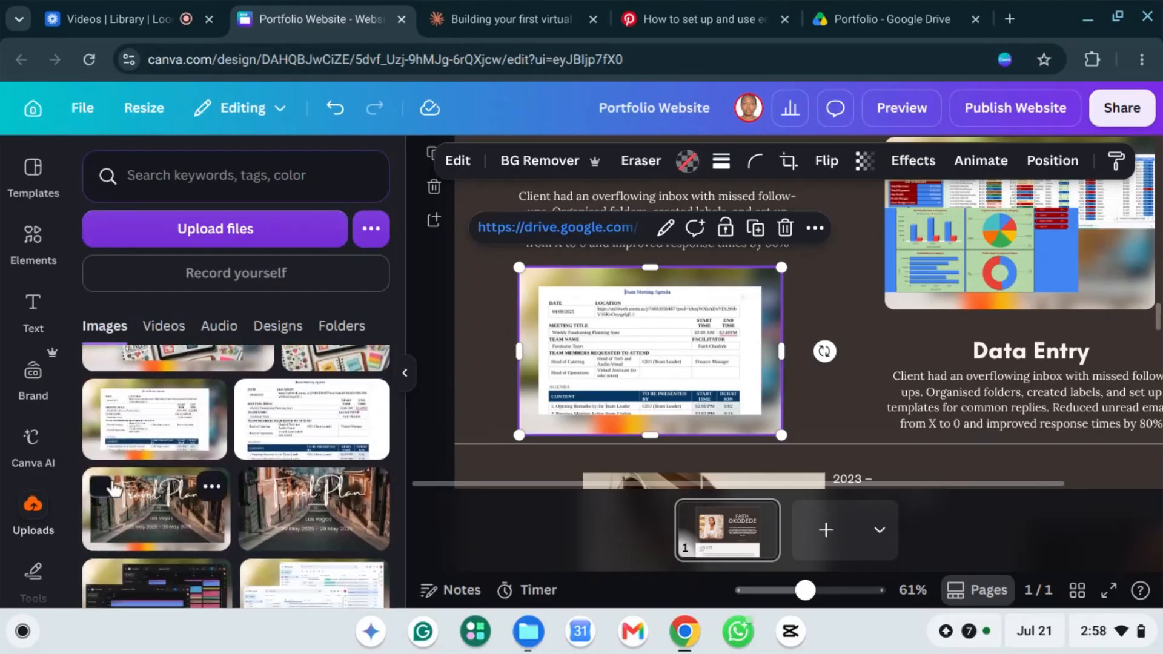
click(158, 515)
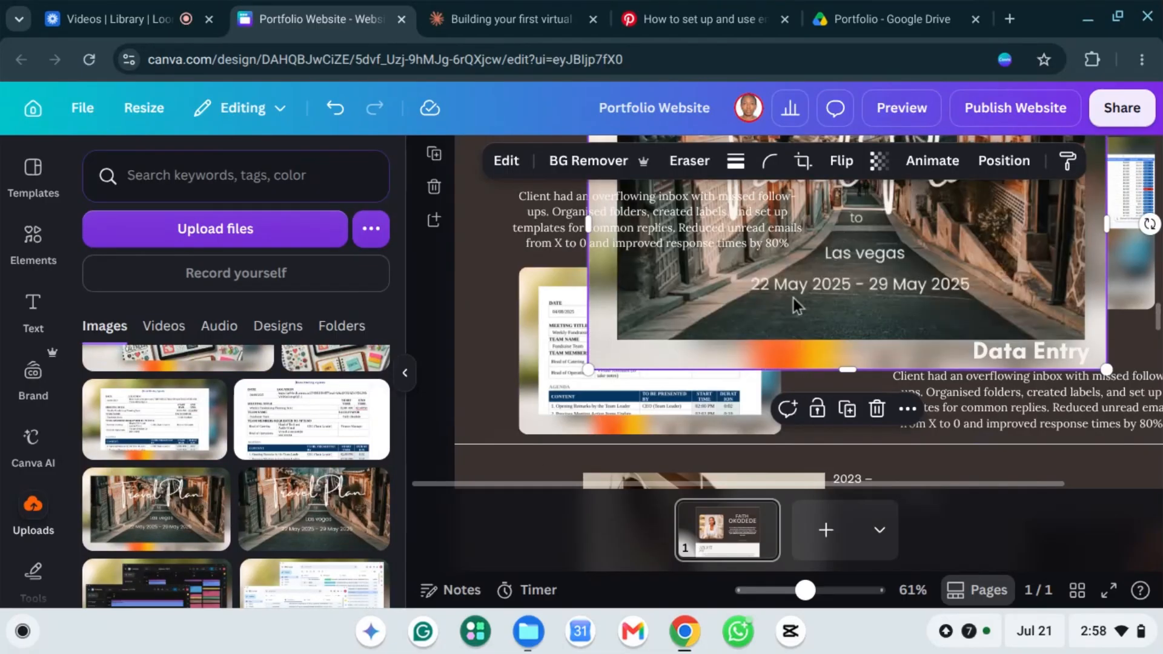
drag(691, 335, 602, 388)
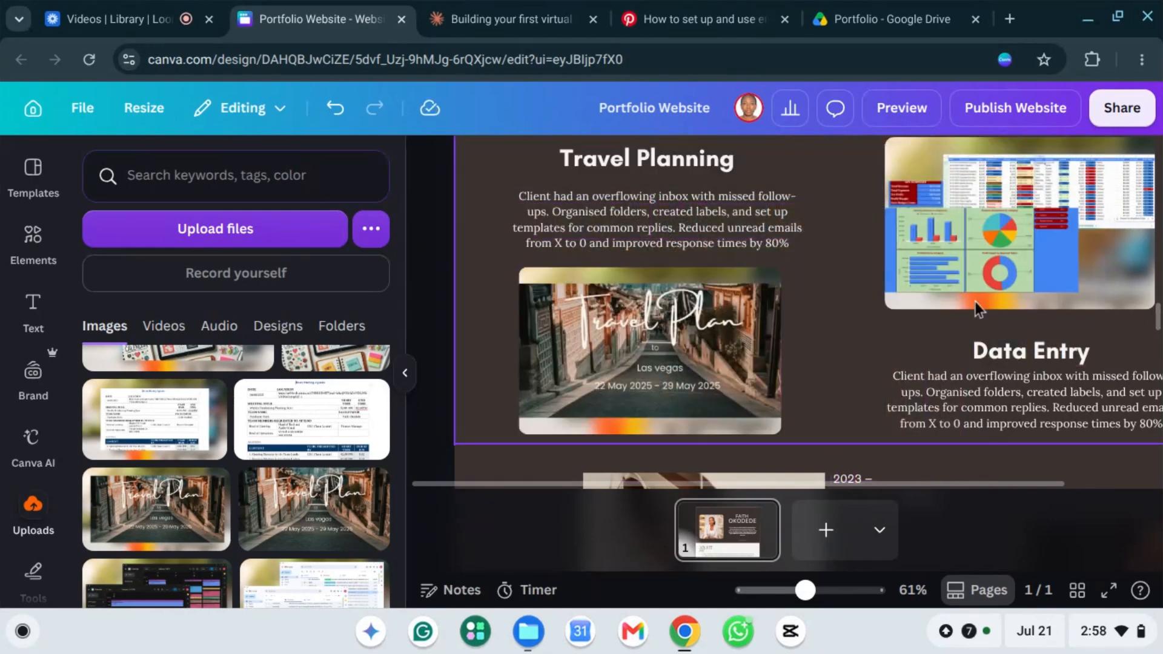
scroll(844, 303, down, 2)
scroll(844, 296, up, 3)
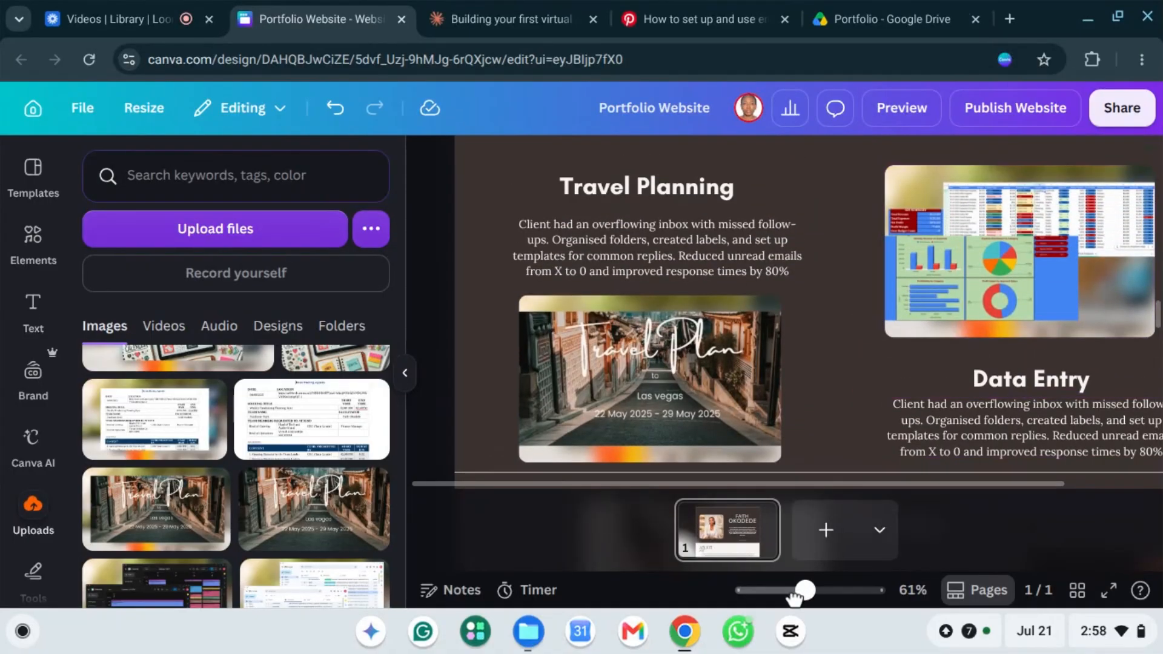
mouse_move(794, 596)
mouse_down()
mouse_move(782, 600)
mouse_move(805, 600)
mouse_move(795, 599)
mouse_up()
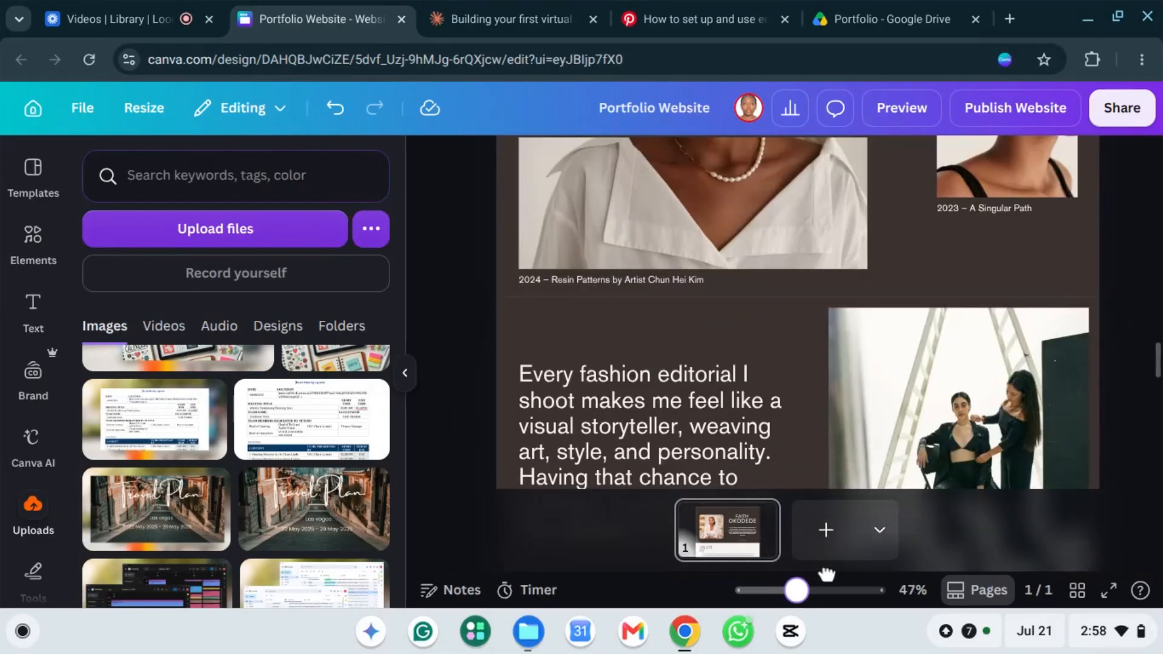
scroll(907, 327, up, 10)
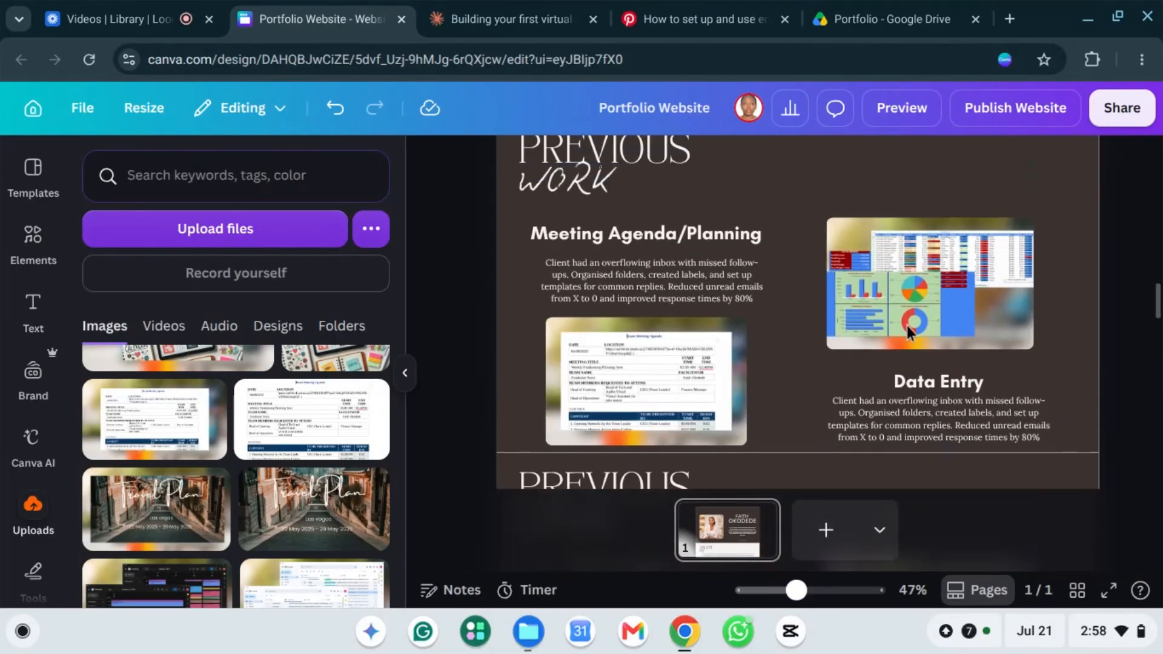
scroll(907, 325, up, 3)
scroll(906, 325, down, 4)
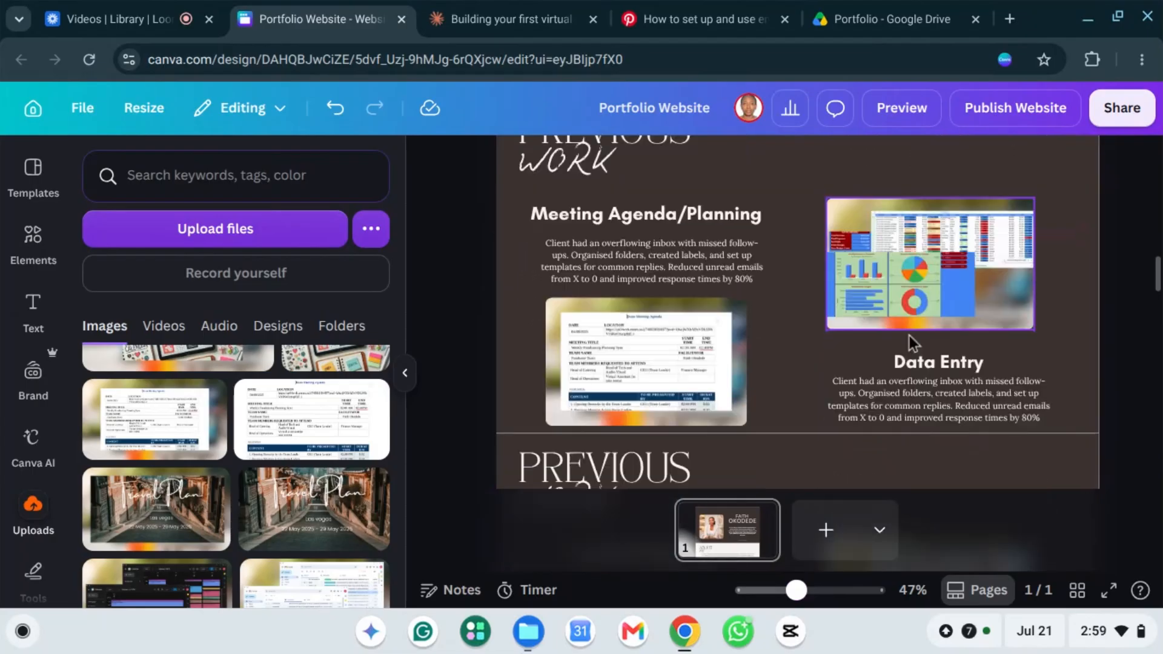
scroll(943, 357, down, 4)
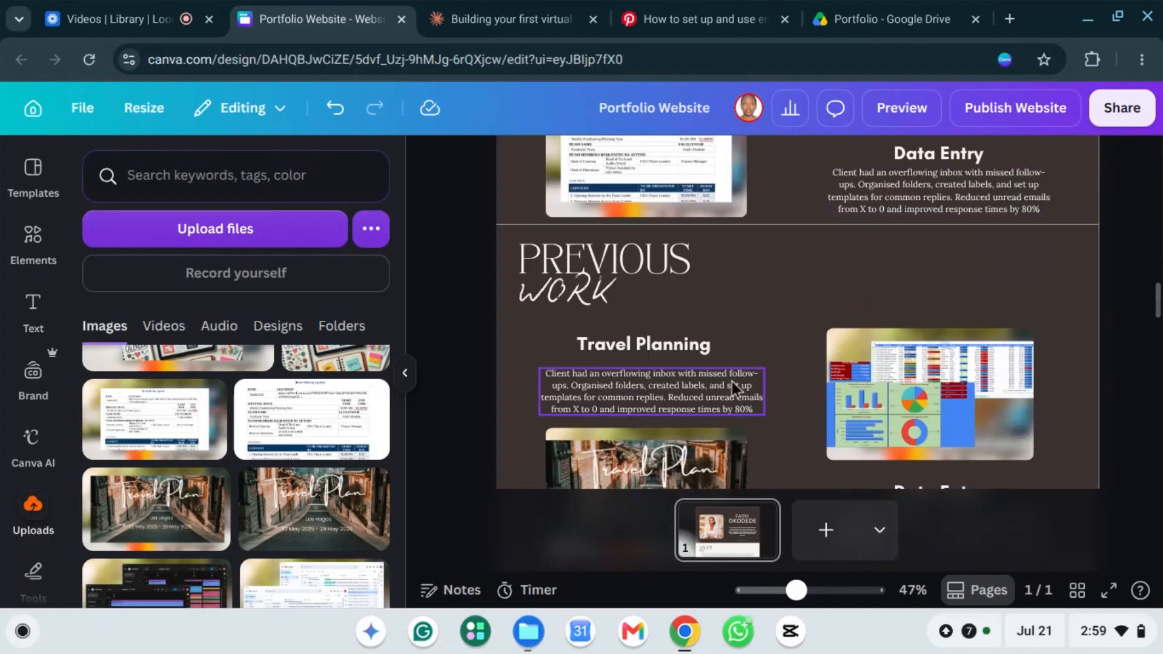
scroll(271, 436, up, 2)
scroll(271, 436, up, 1)
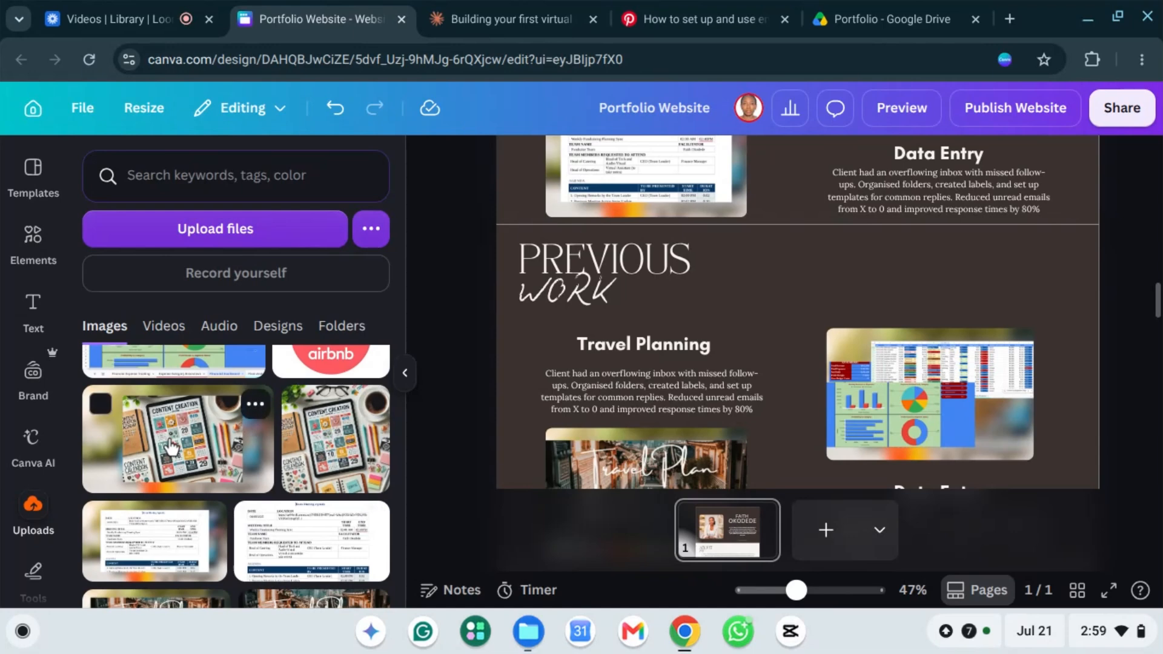
Step: Place the uploaded content-creation image into the right-hand project image frame
click(172, 448)
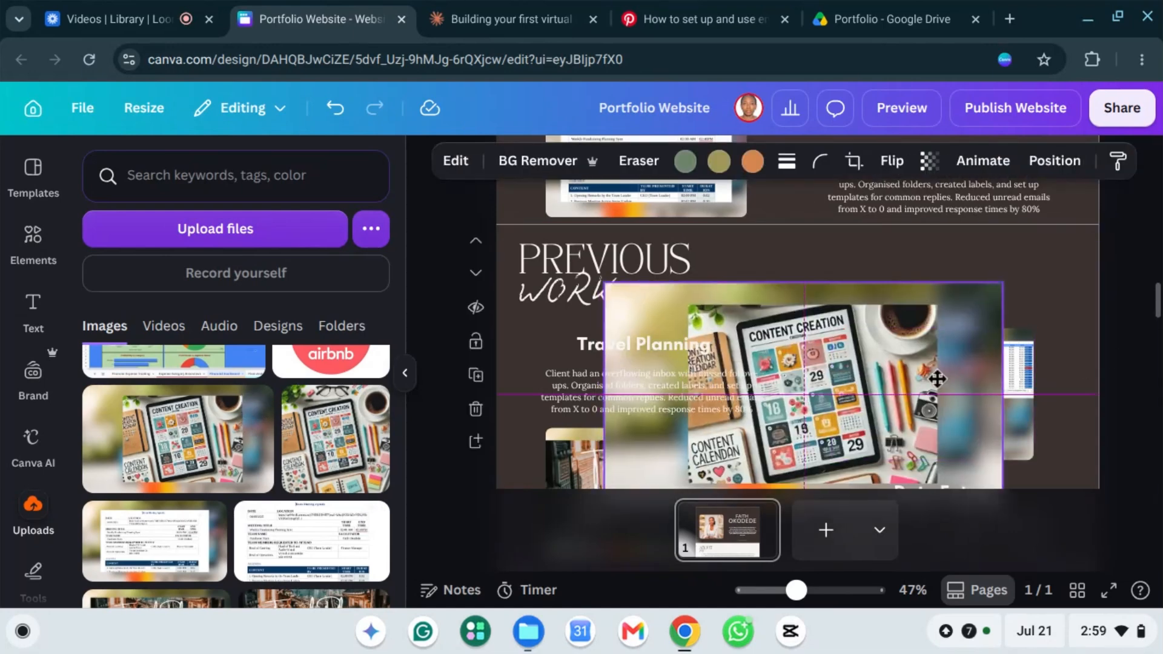
mouse_move(938, 378)
mouse_down()
mouse_move(1005, 380)
mouse_move(928, 387)
mouse_up()
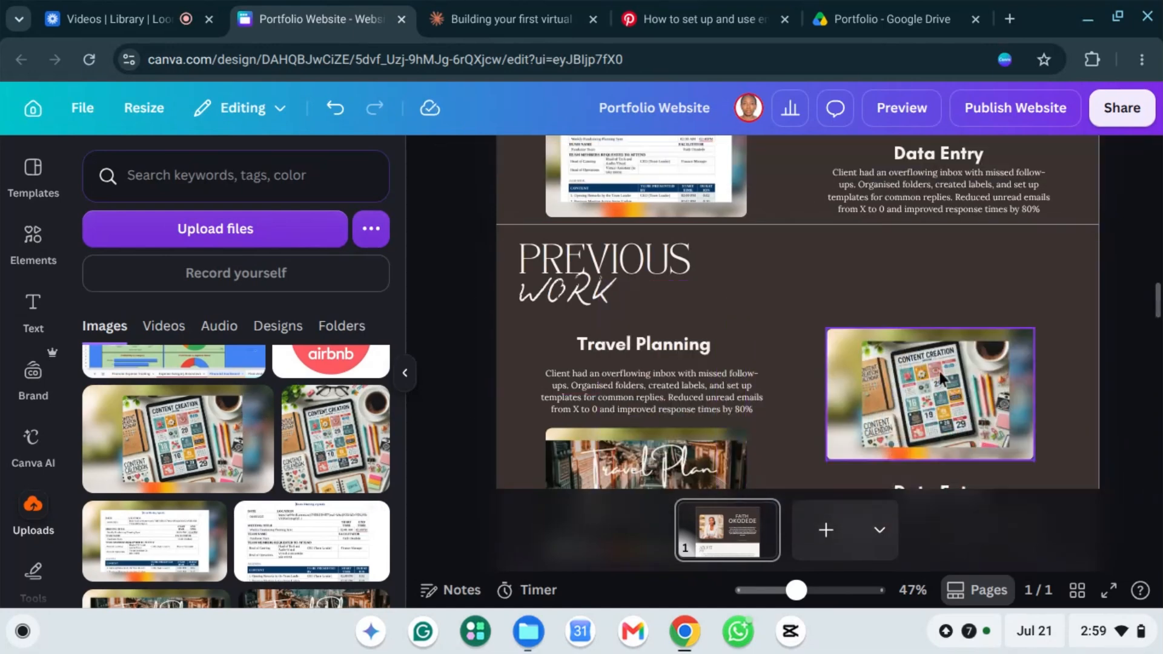
scroll(455, 413, down, 1)
scroll(881, 390, down, 3)
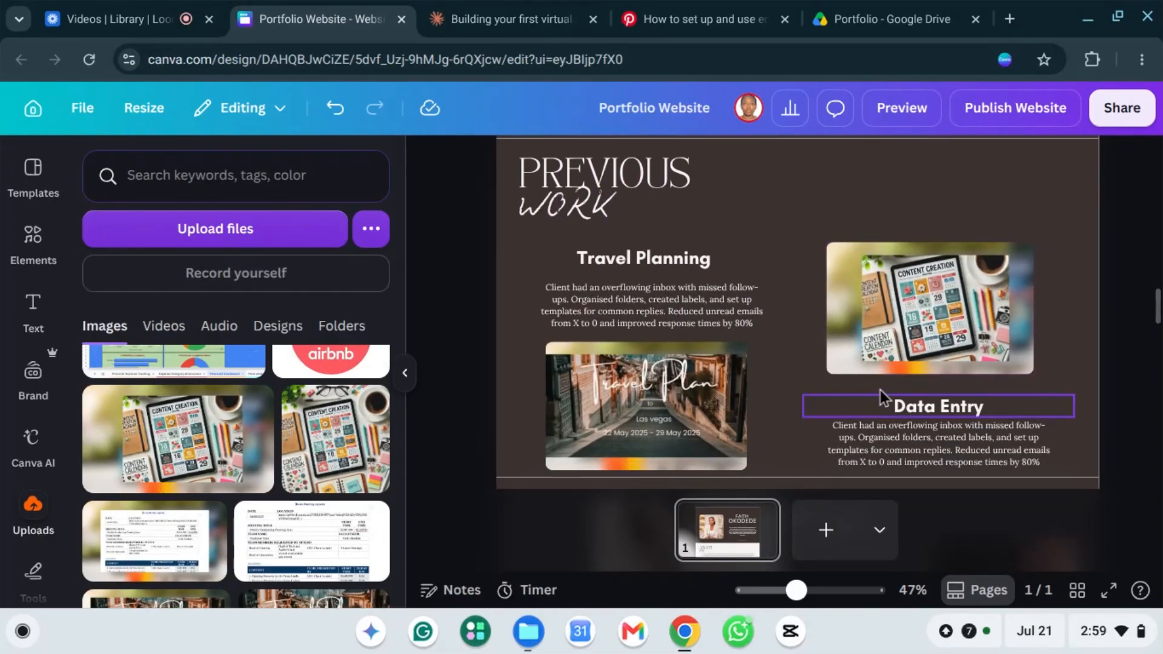
scroll(880, 390, down, 1)
scroll(945, 394, up, 2)
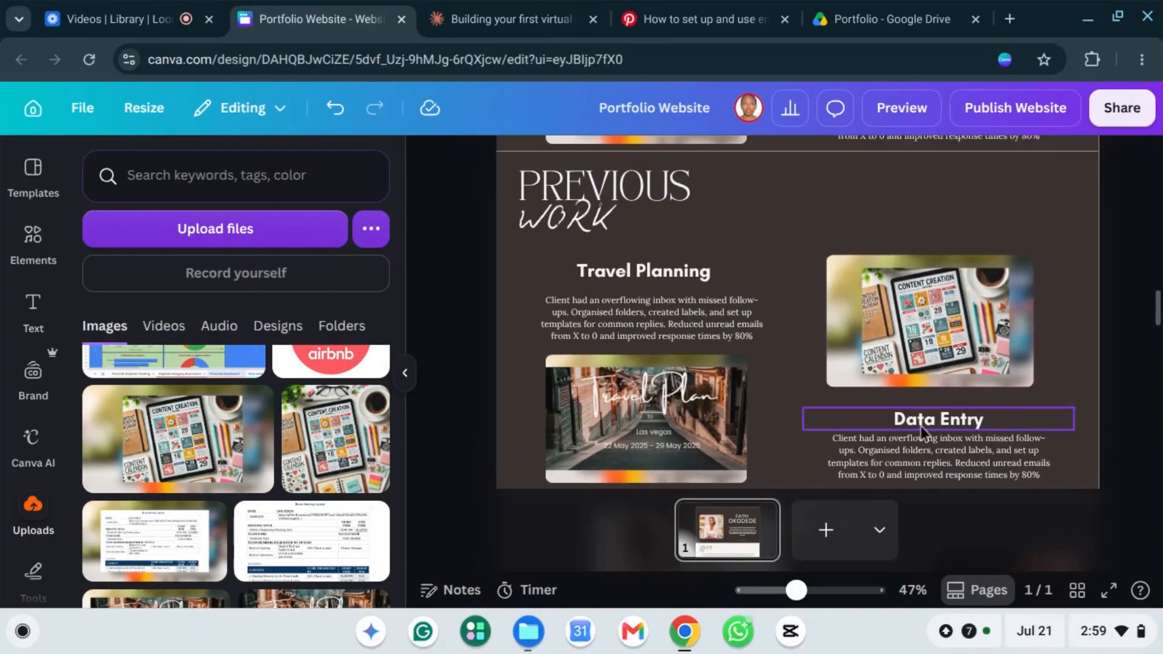
Step: Rename the Data Entry heading to 'Content Calendar'
double_click(940, 419)
click(943, 422)
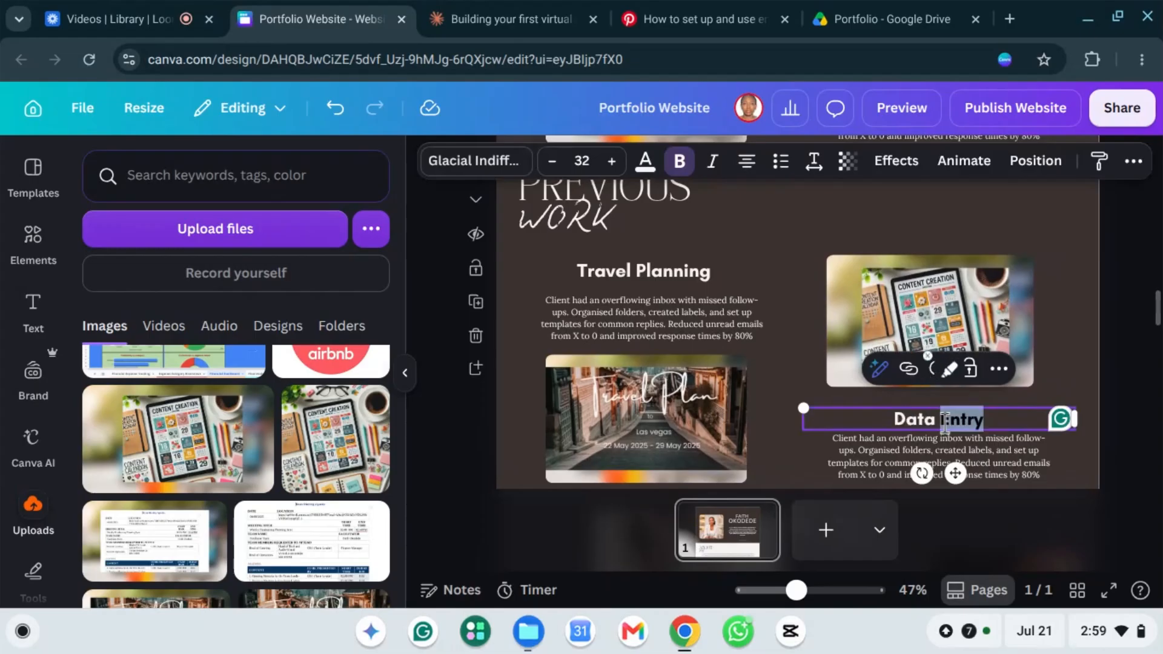
text(A)
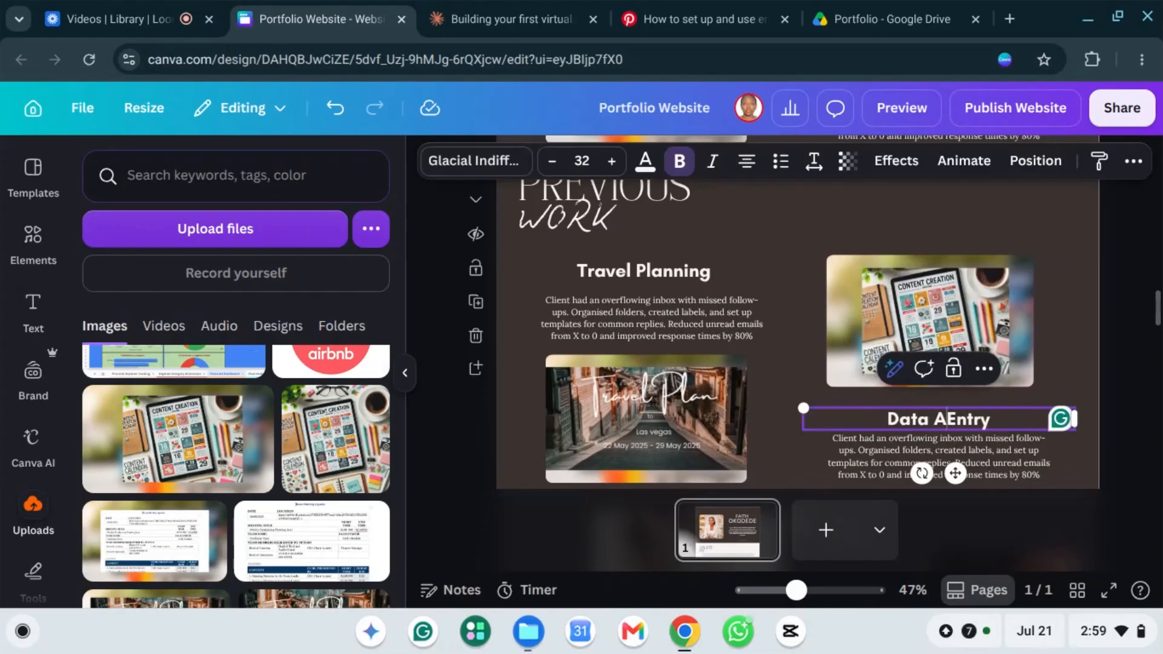
key(ctrl+a)
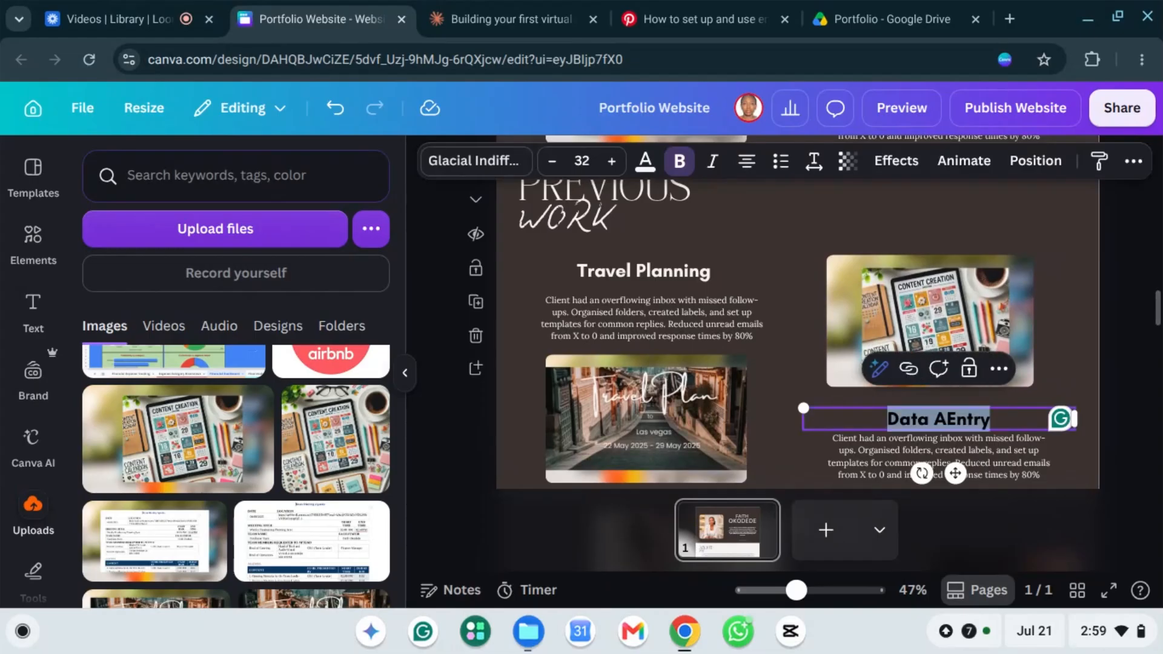
text(ont)
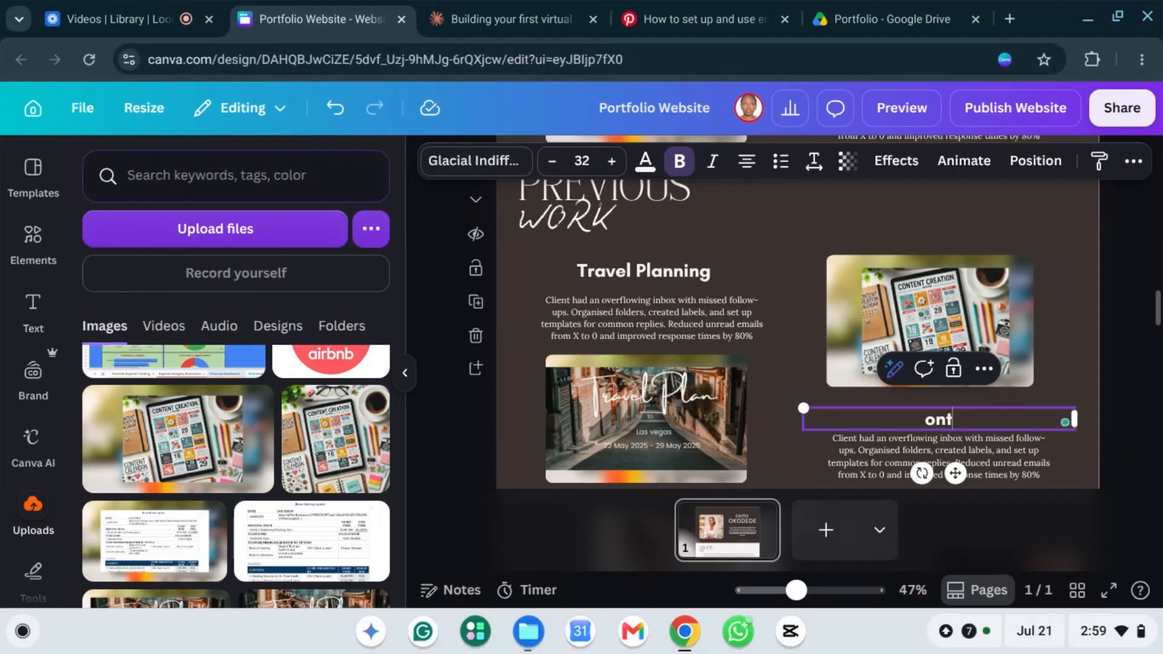
text(ent C)
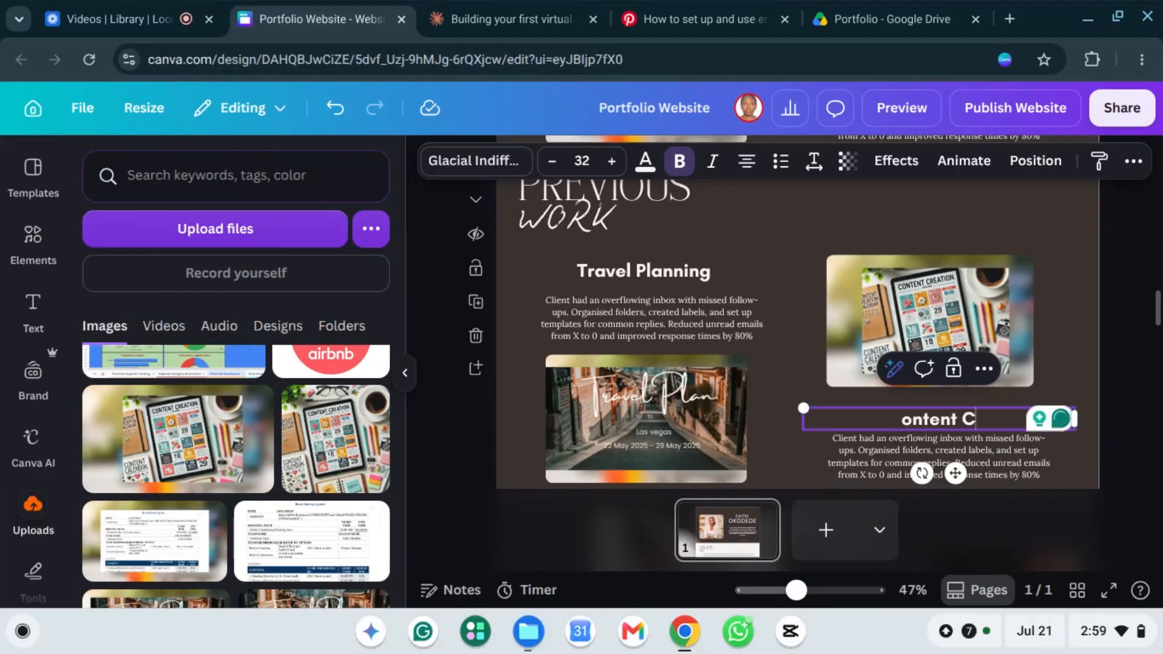
text(alendar)
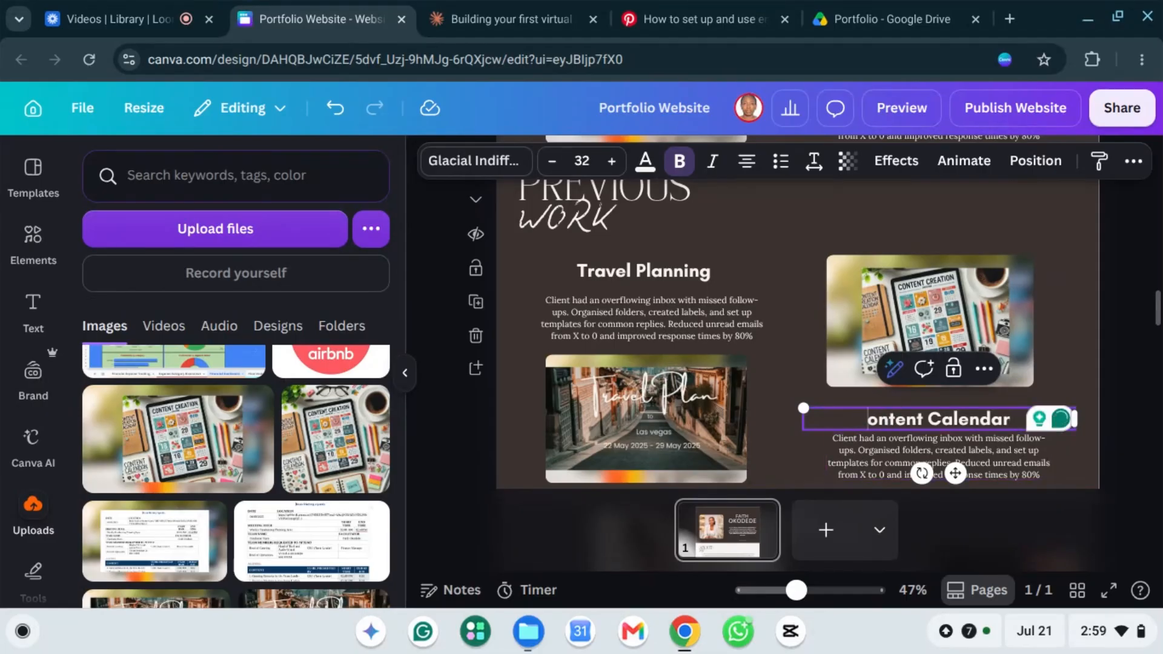
key(Home)
text(C)
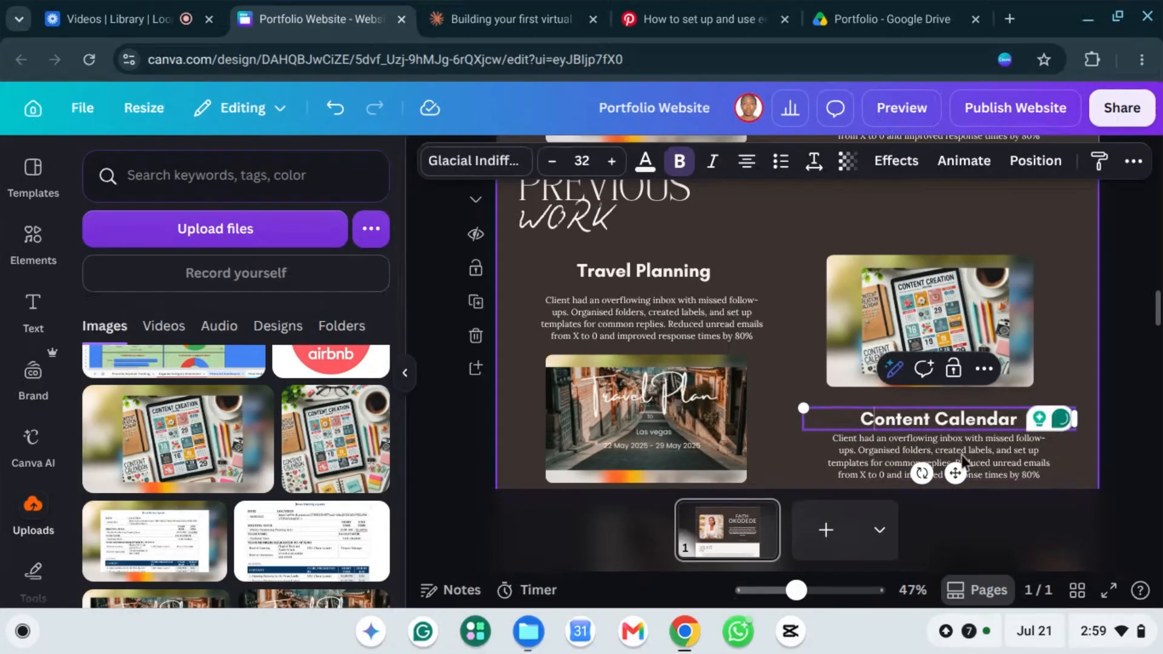
Step: Check the Drive link on the Travel Plan image, then switch to the Portfolio Google Drive folder
click(1137, 449)
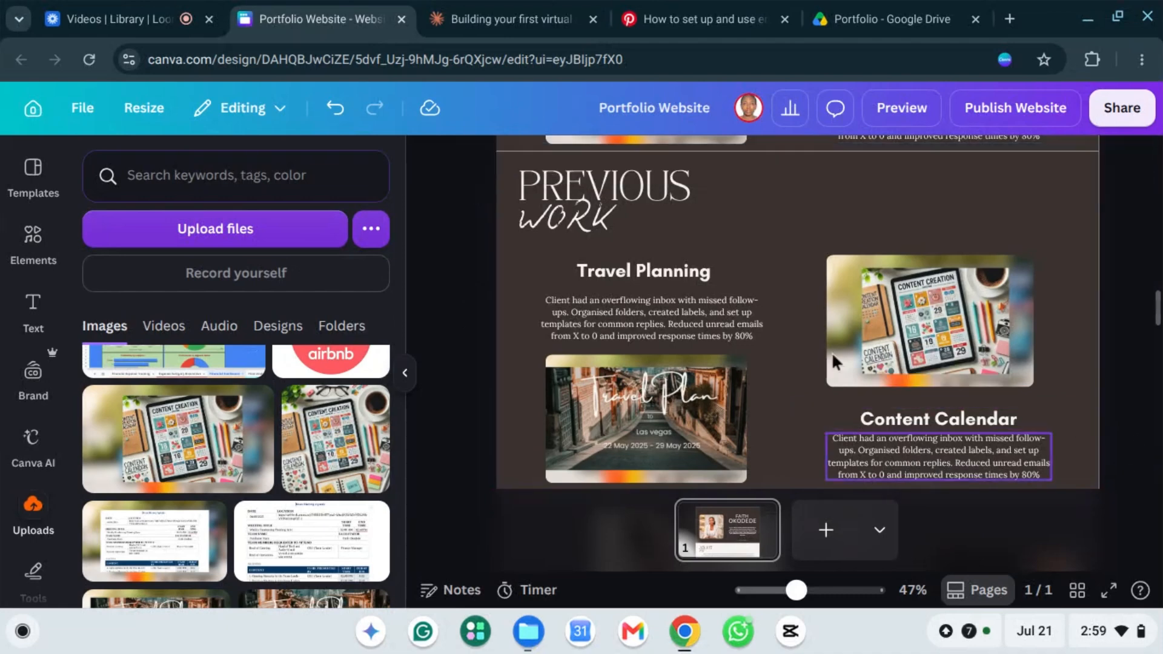
click(655, 314)
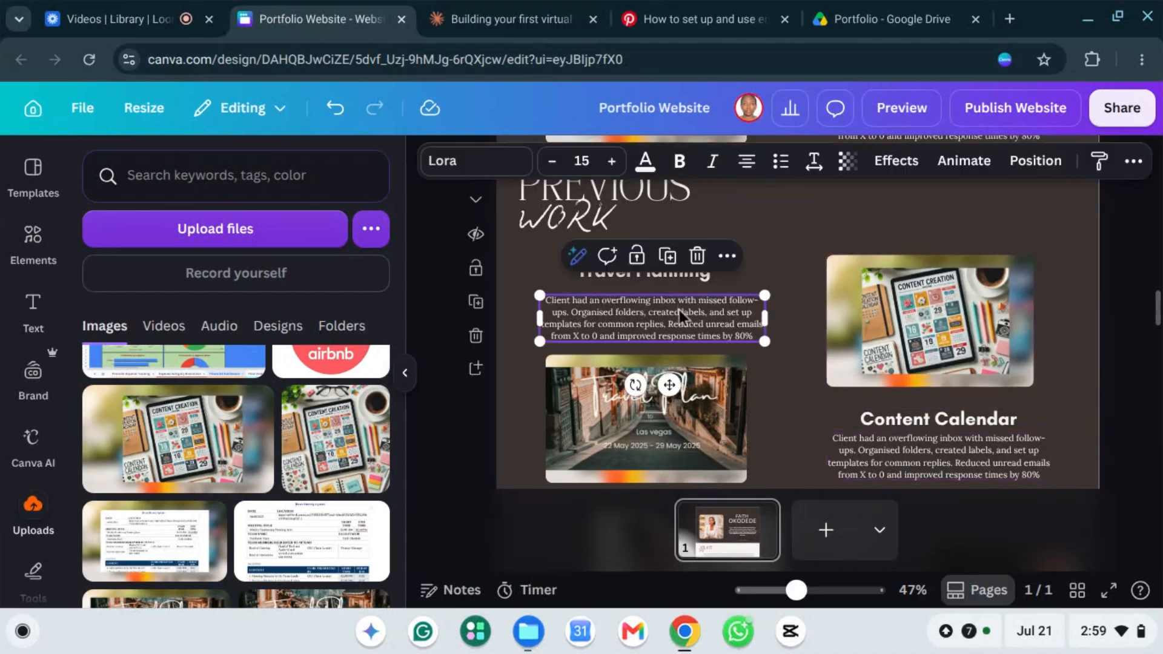
scroll(678, 310, down, 3)
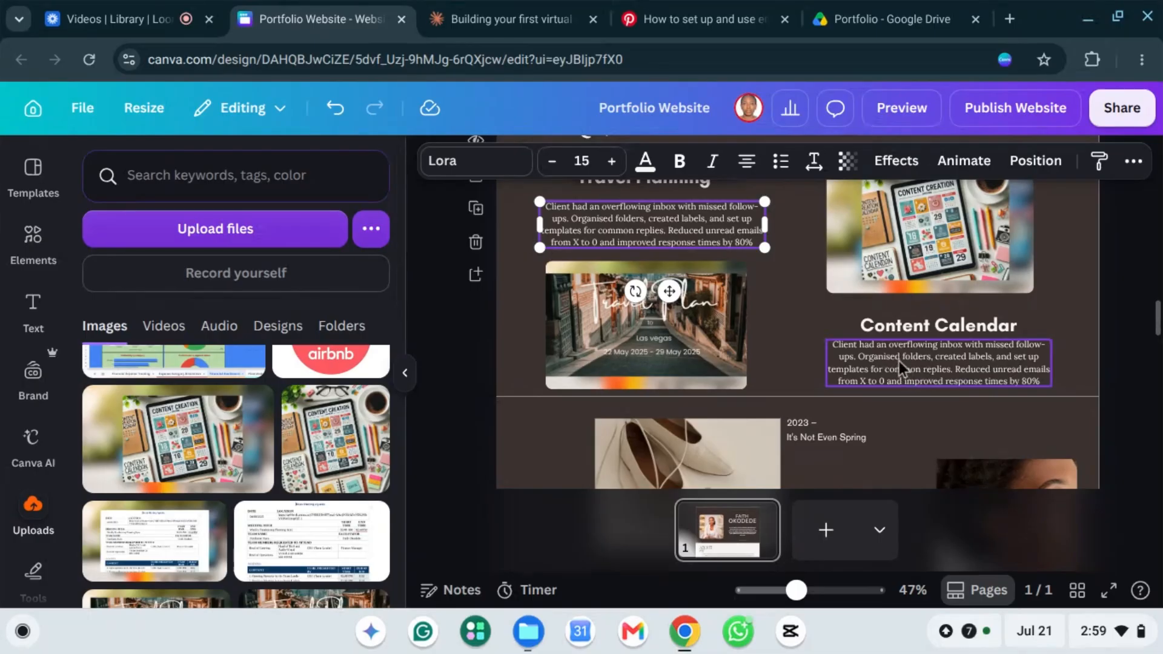
scroll(900, 361, up, 3)
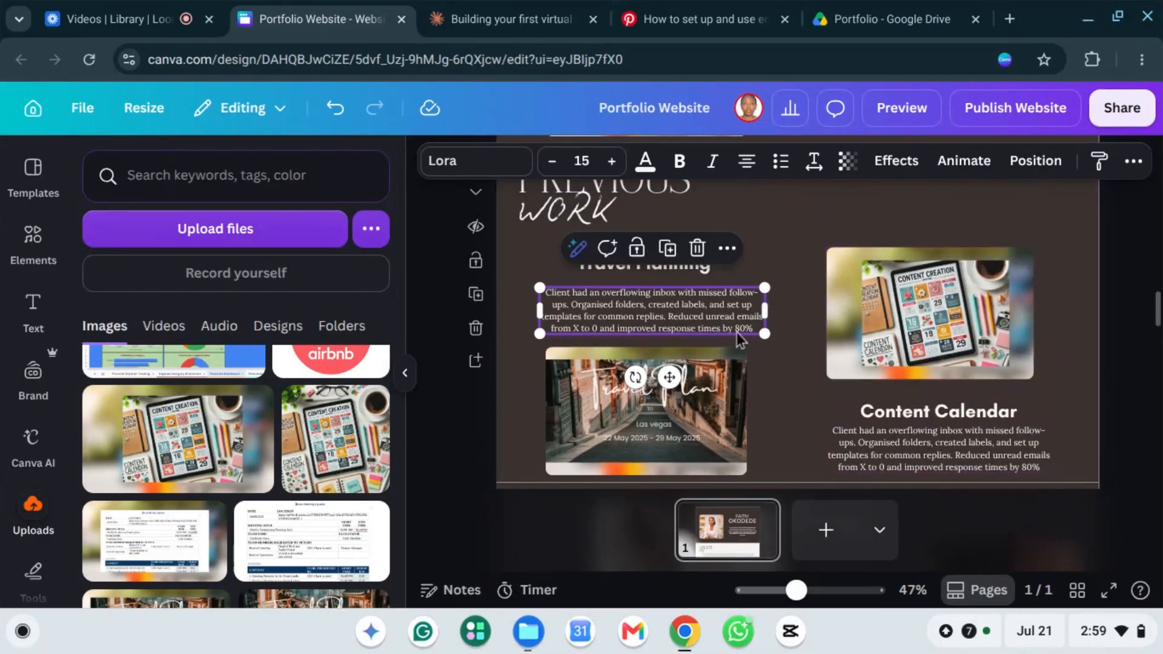
scroll(738, 338, down, 3)
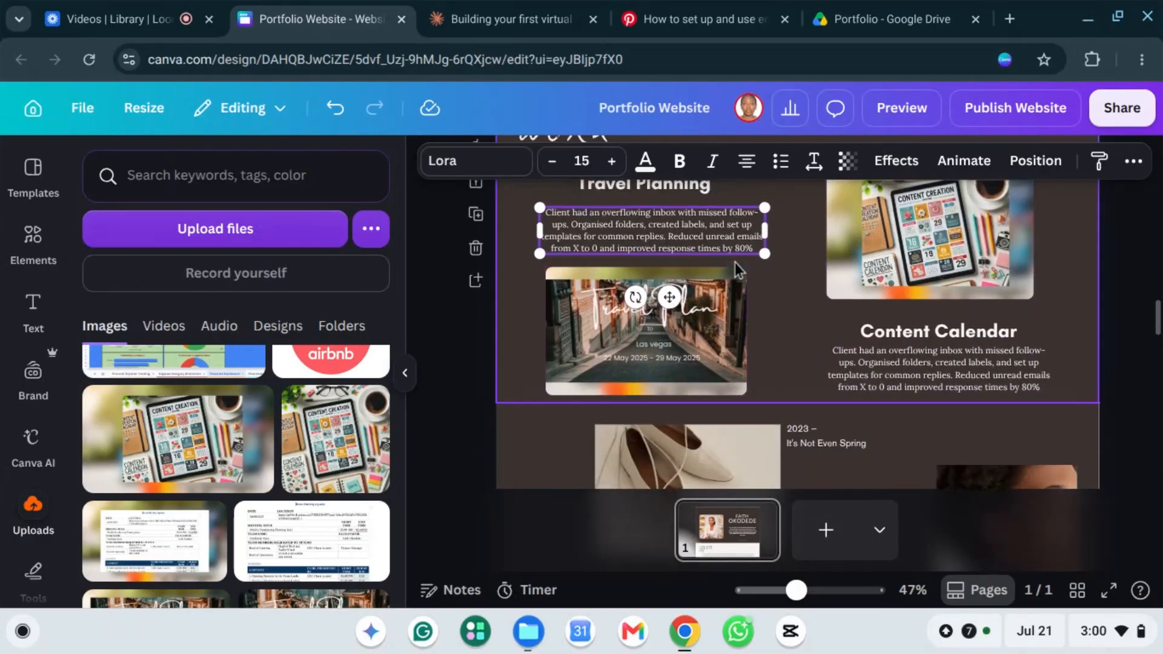
scroll(685, 241, up, 4)
scroll(652, 266, down, 3)
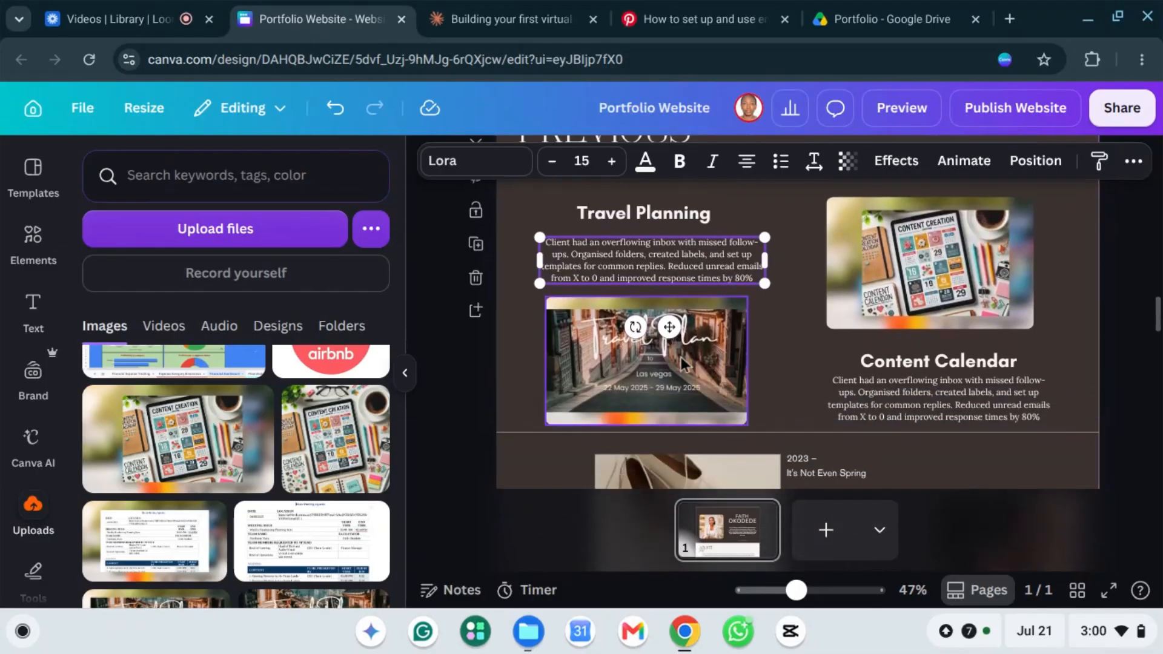
click(688, 372)
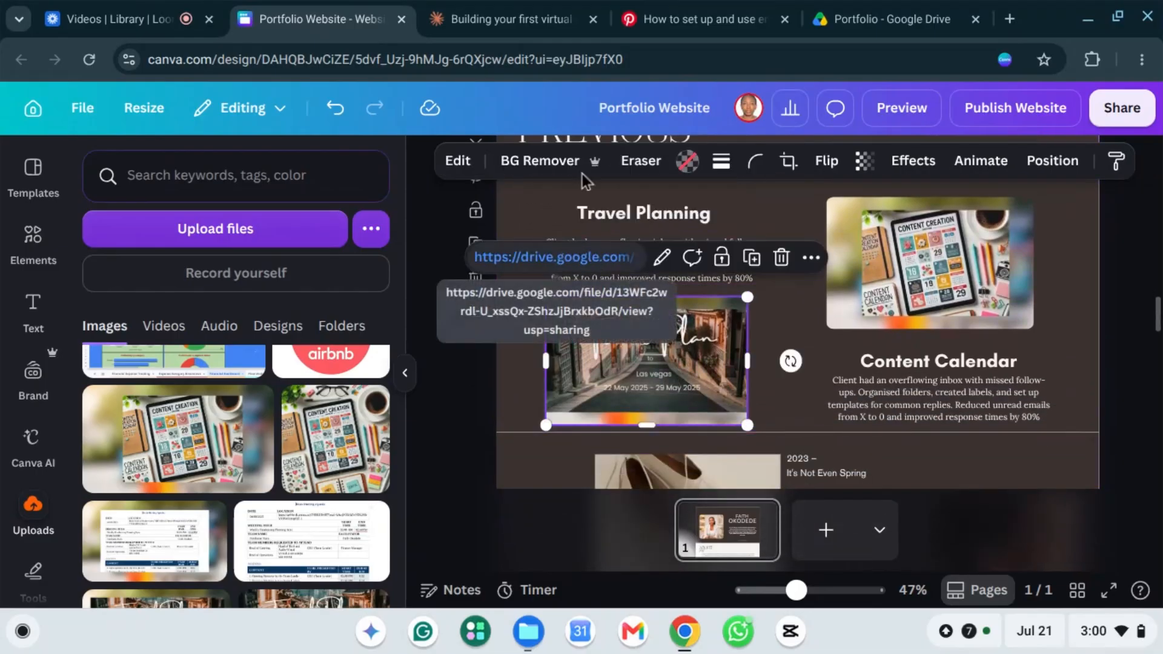
mouse_move(852, 22)
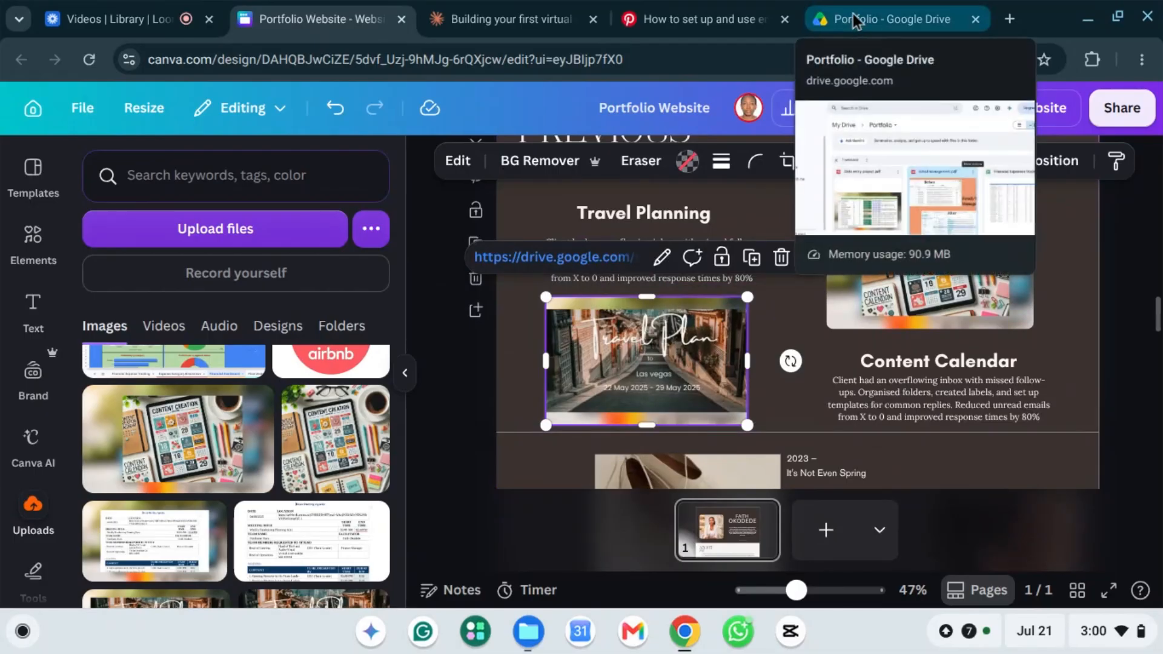
click(855, 20)
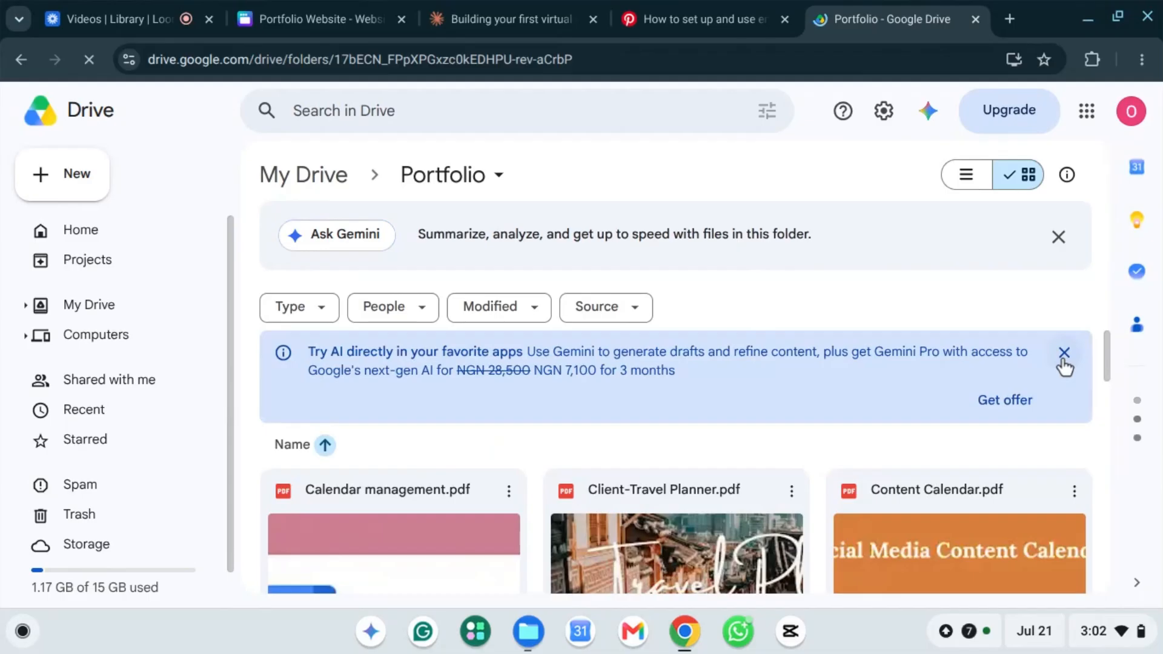
Step: Dismiss the Gemini banner and copy the share link for Client-Travel Planner.pdf
click(1064, 356)
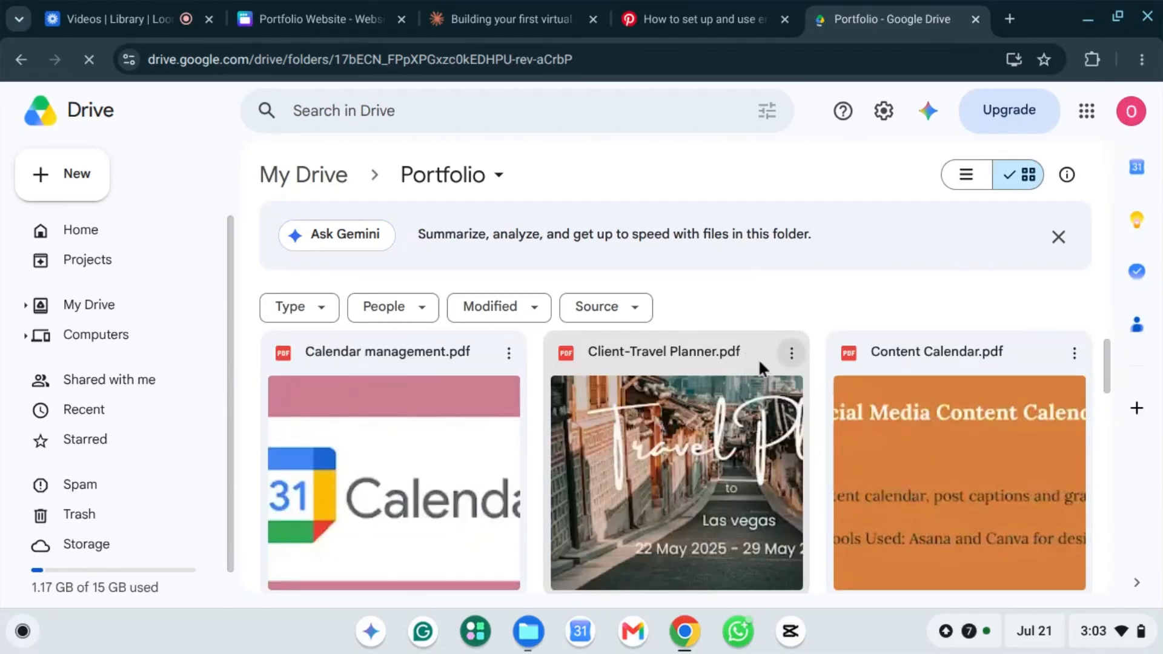
click(761, 360)
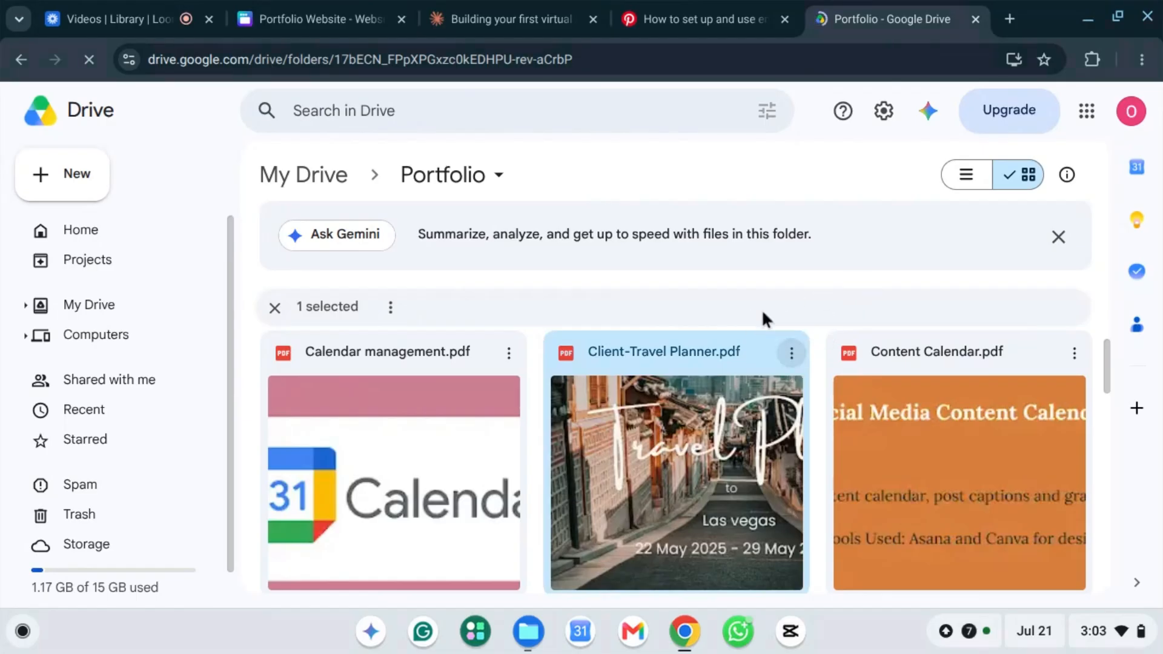
click(796, 360)
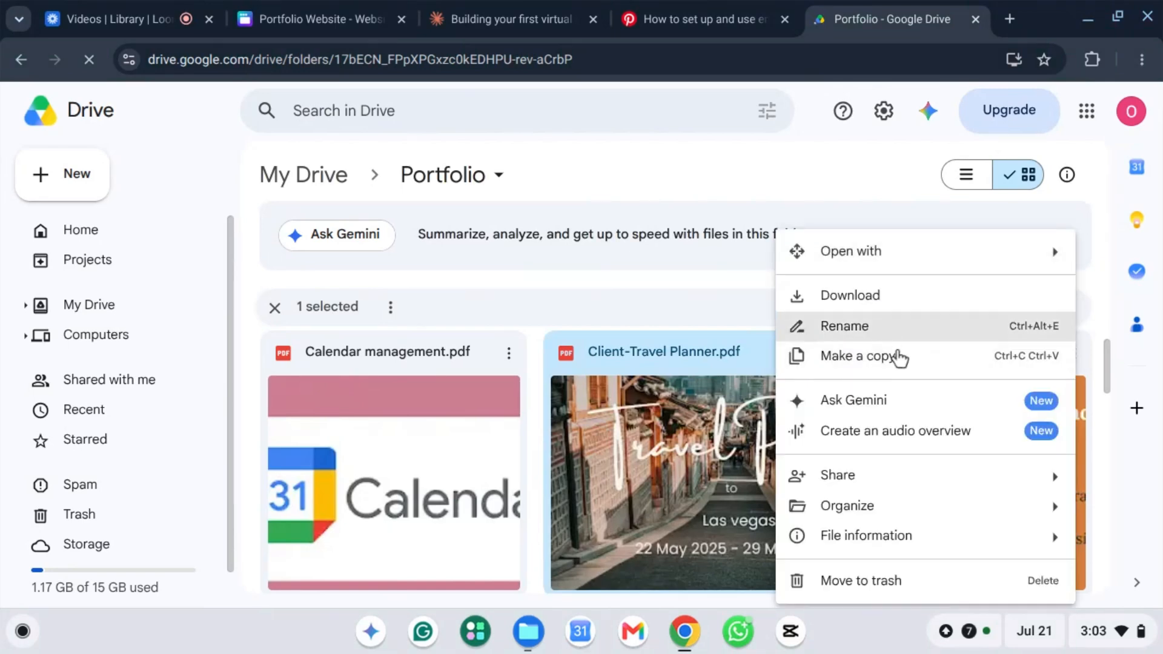
mouse_move(1057, 478)
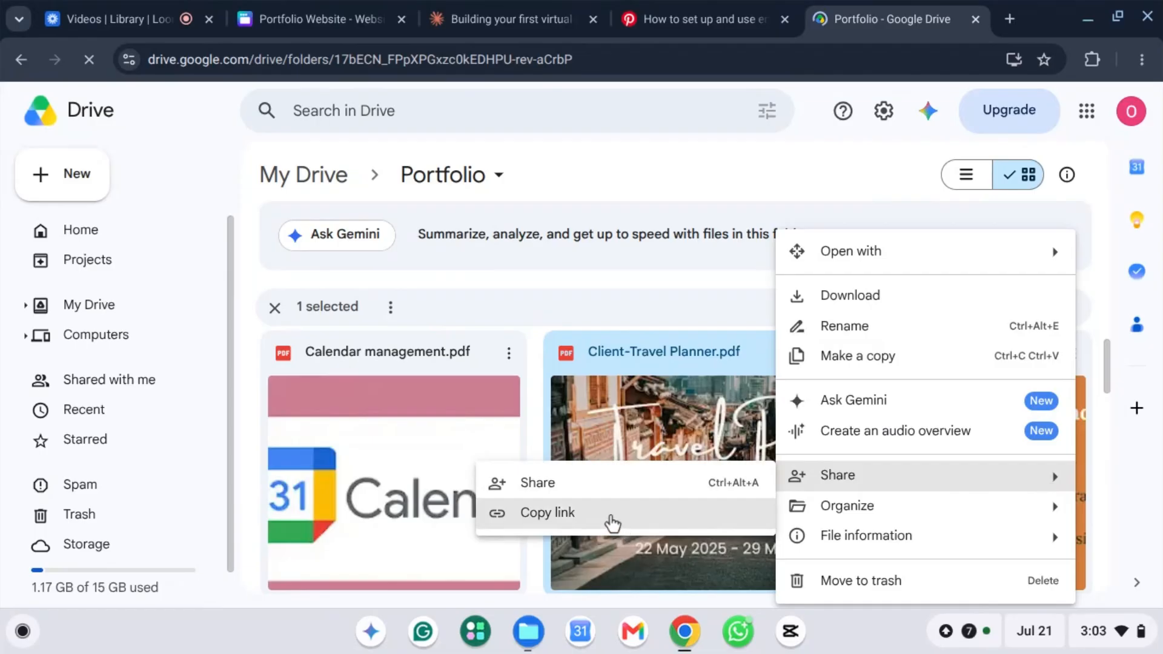
click(612, 522)
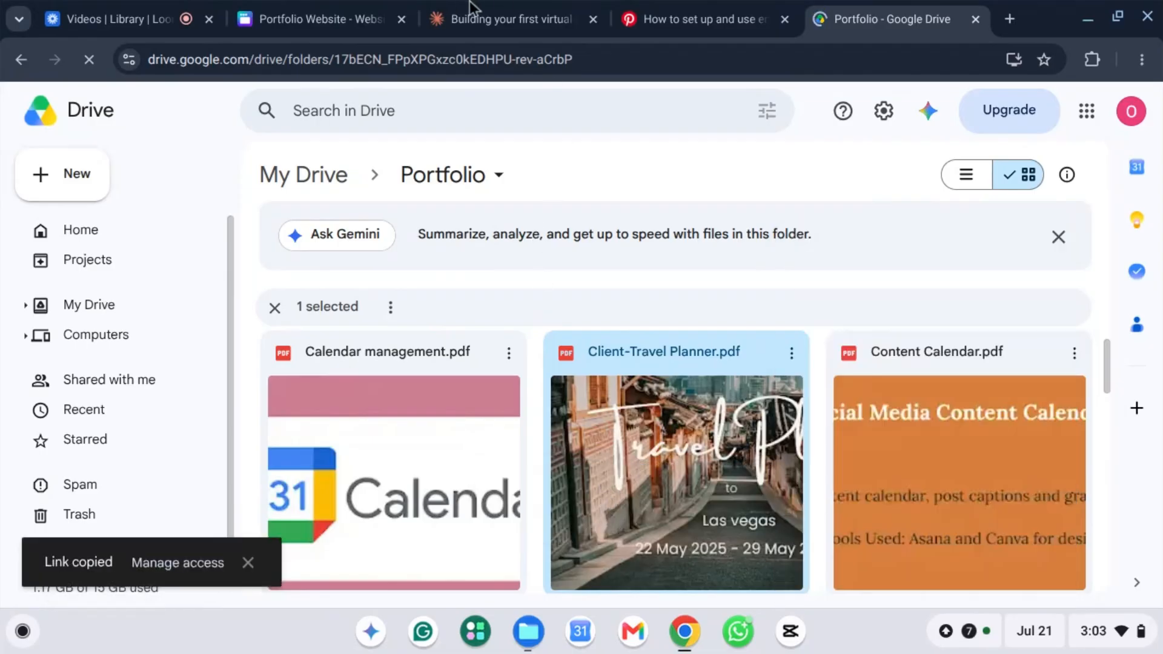
Step: Replace the Travel Plan image's old link with the copied Client-Travel Planner.pdf Drive link
click(297, 19)
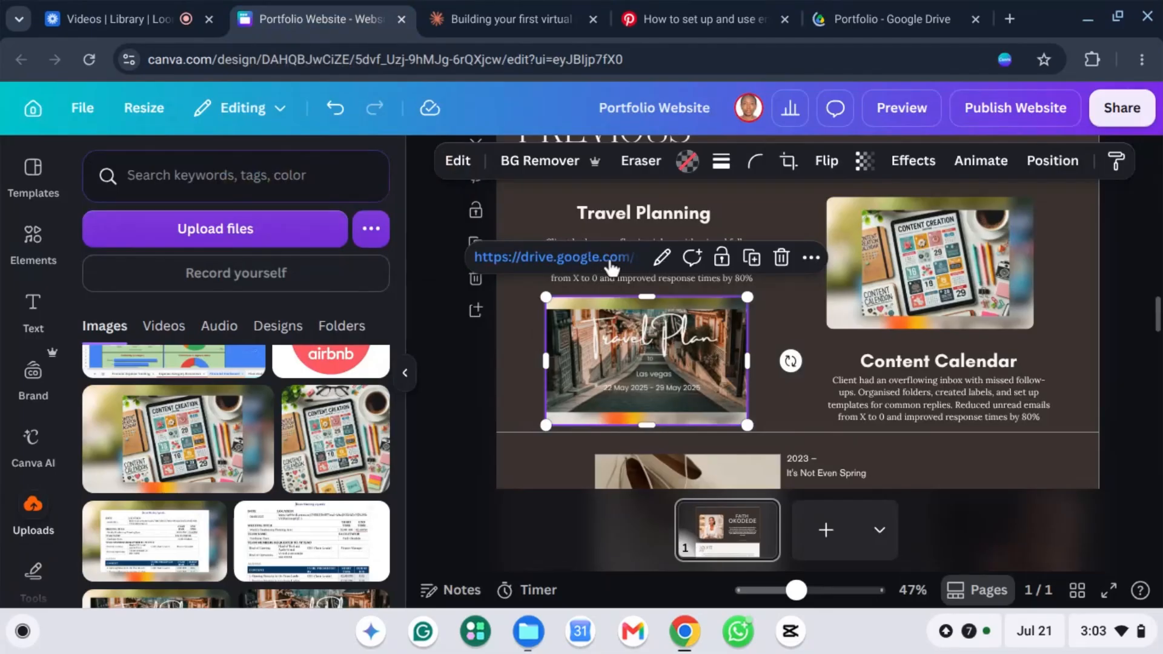
click(811, 259)
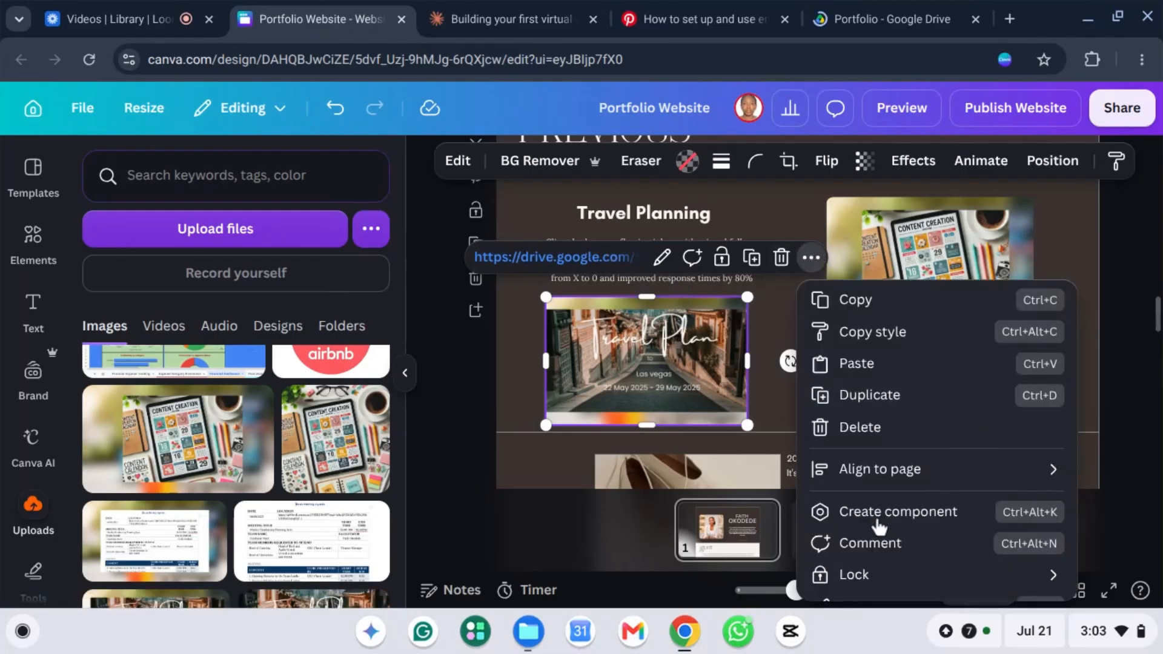
scroll(903, 503, down, 2)
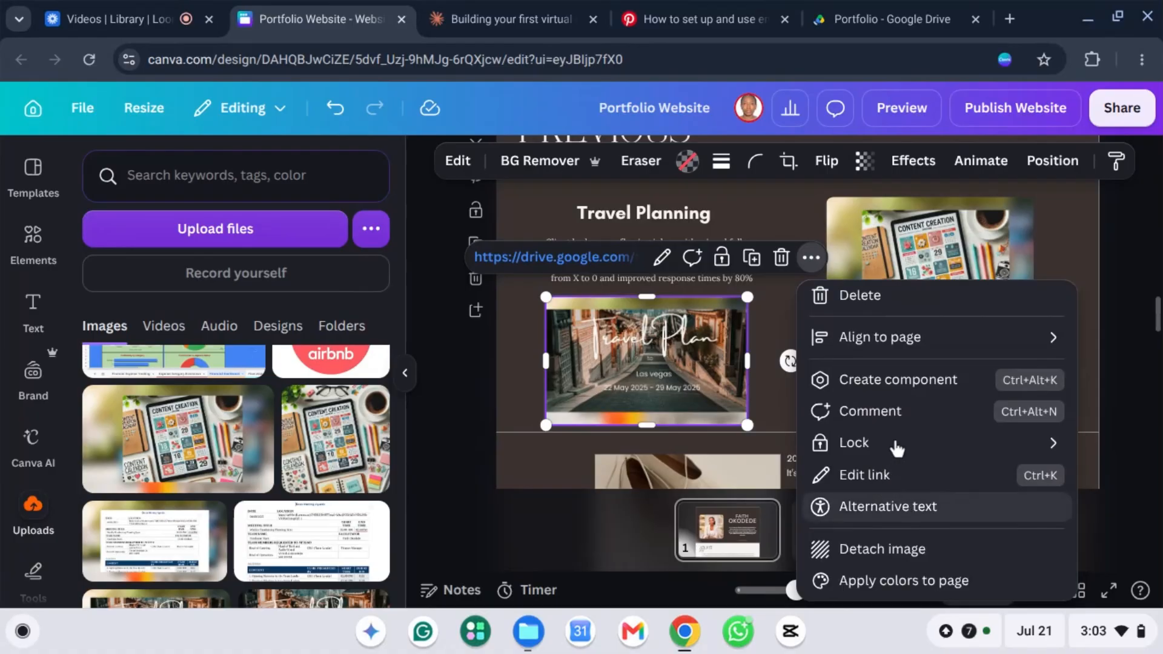
click(892, 480)
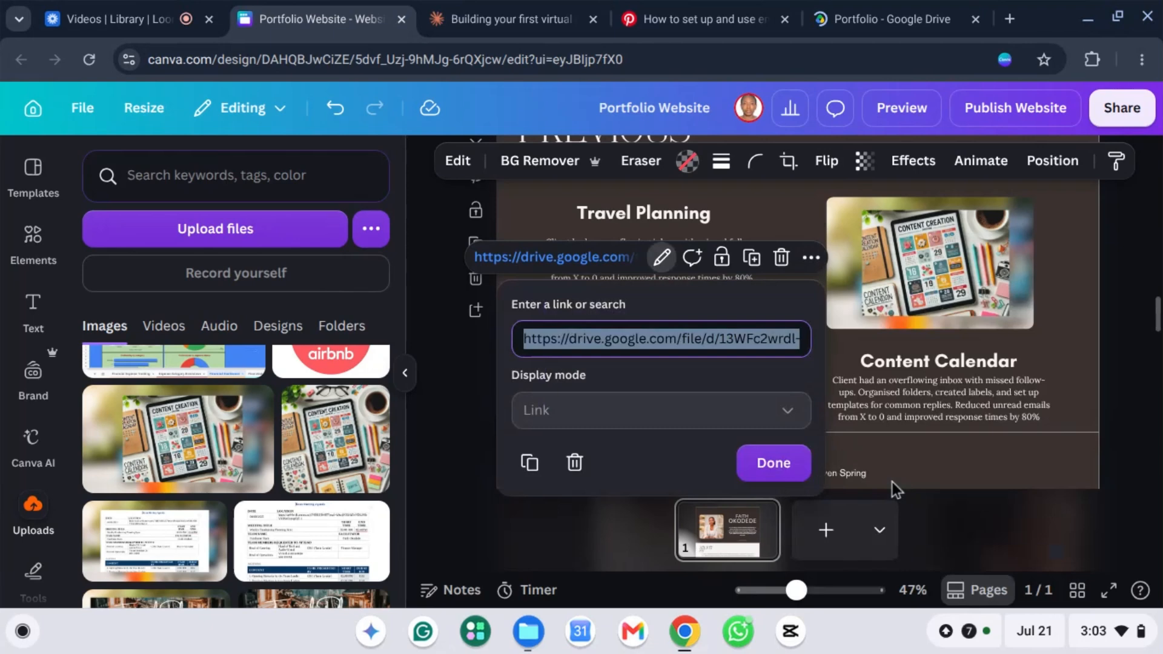
key(BackSpace)
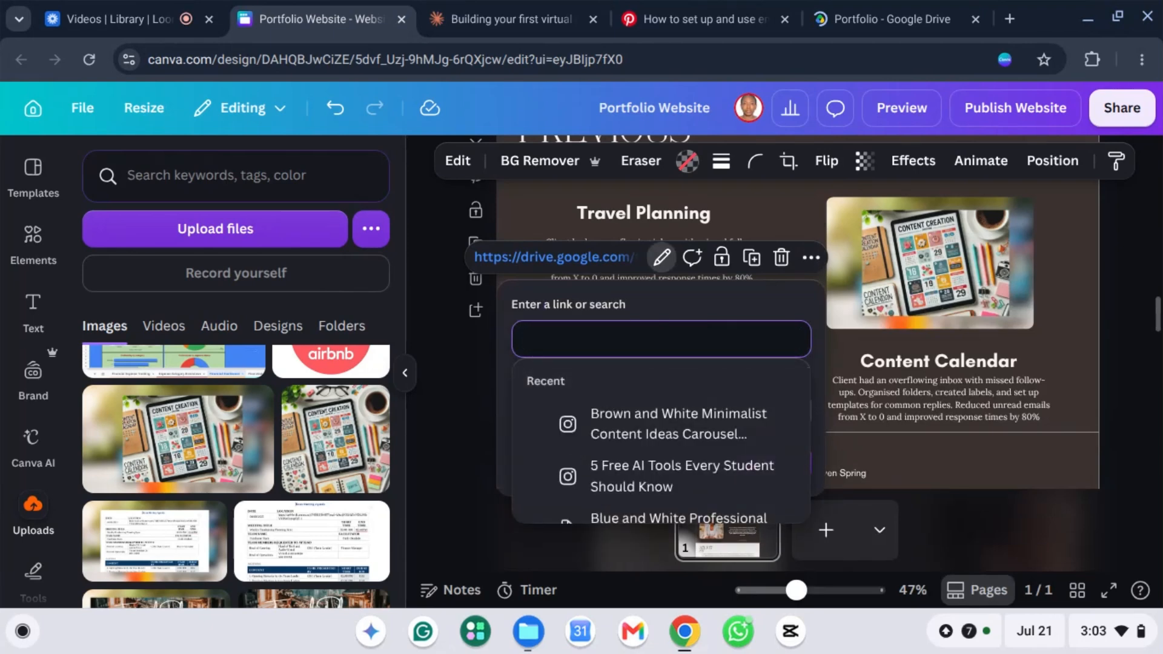
key(ctrl+v)
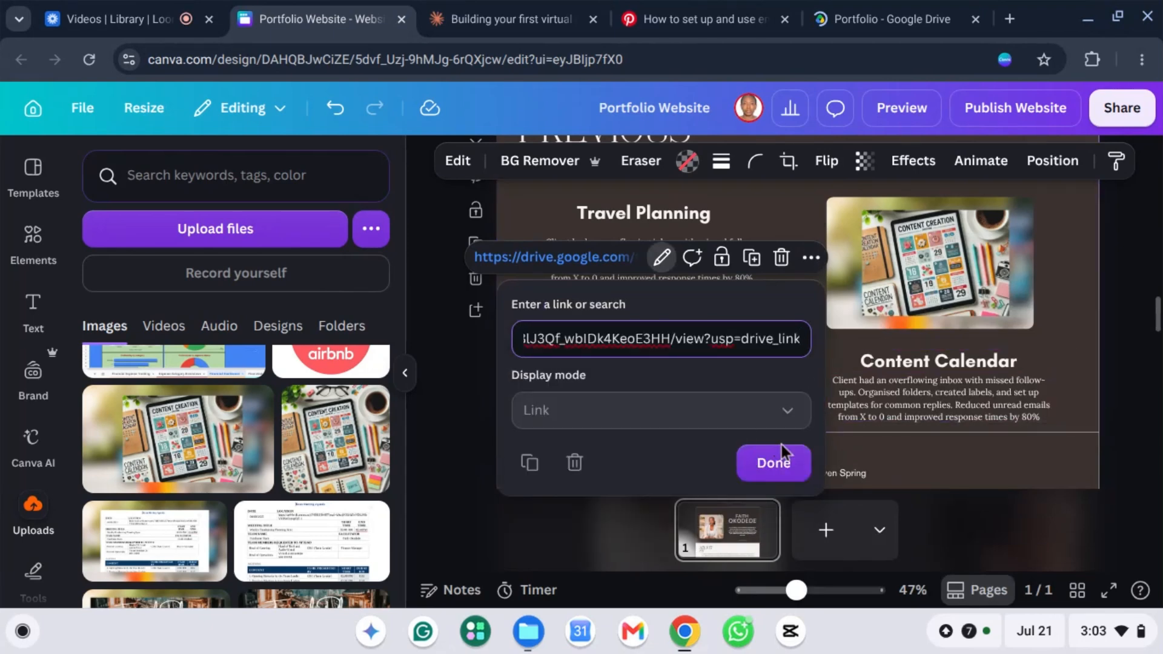
click(780, 459)
click(755, 370)
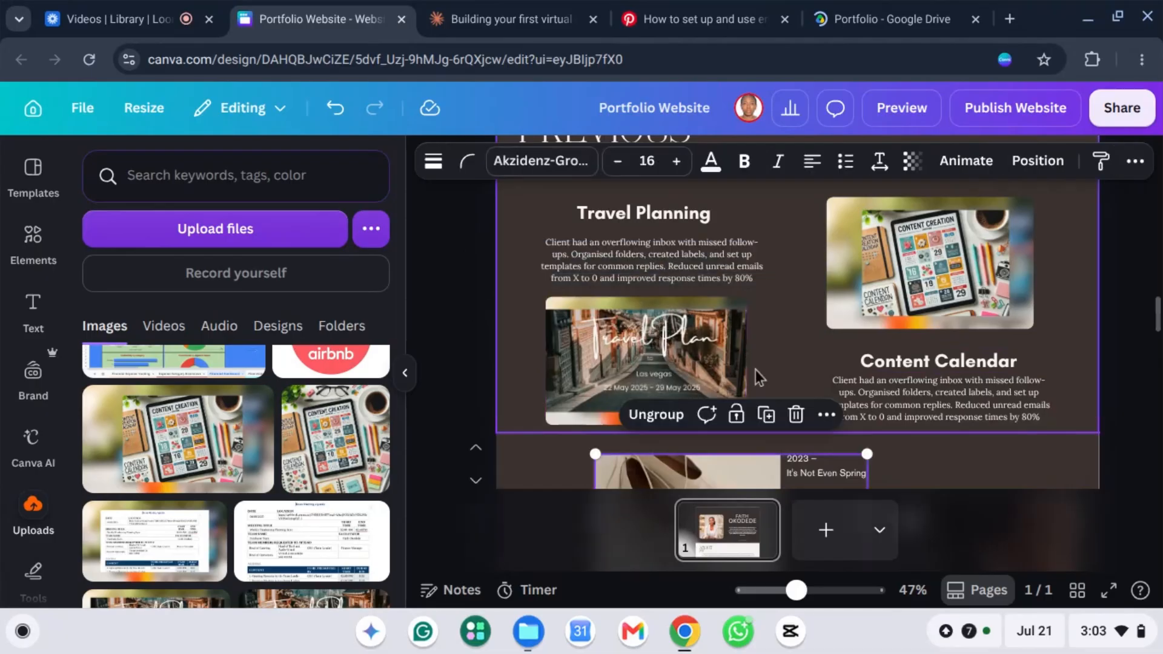
scroll(772, 312, up, 1)
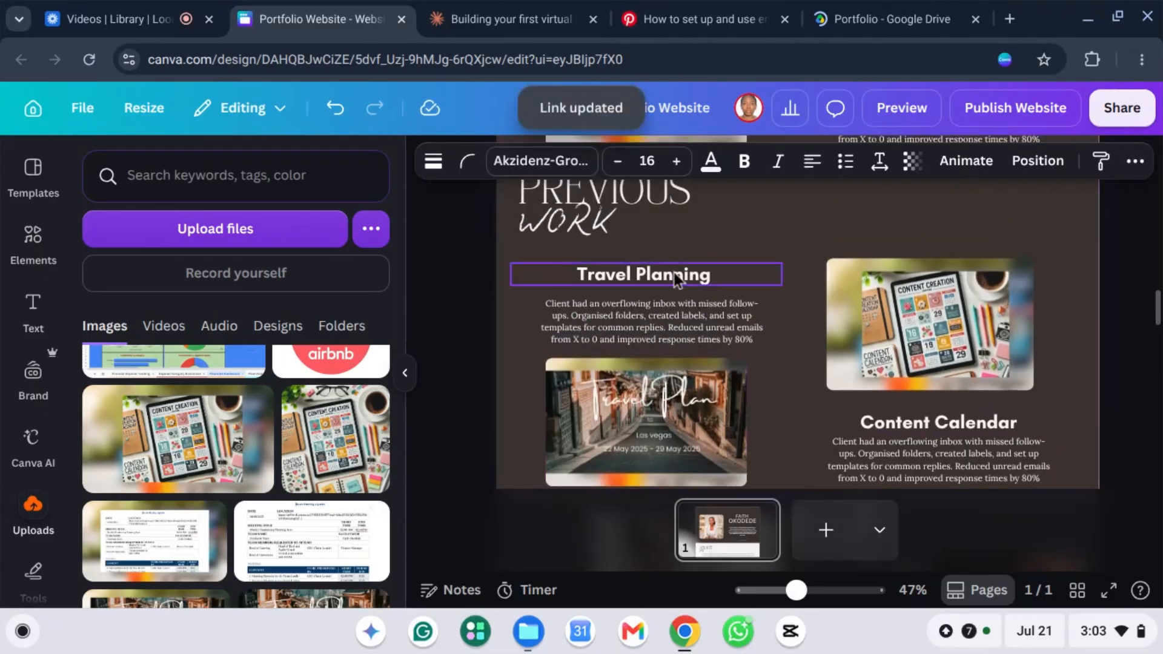
Step: Link the Travel Planning heading text to the copied Client-Travel Planner.pdf Drive URL
click(668, 275)
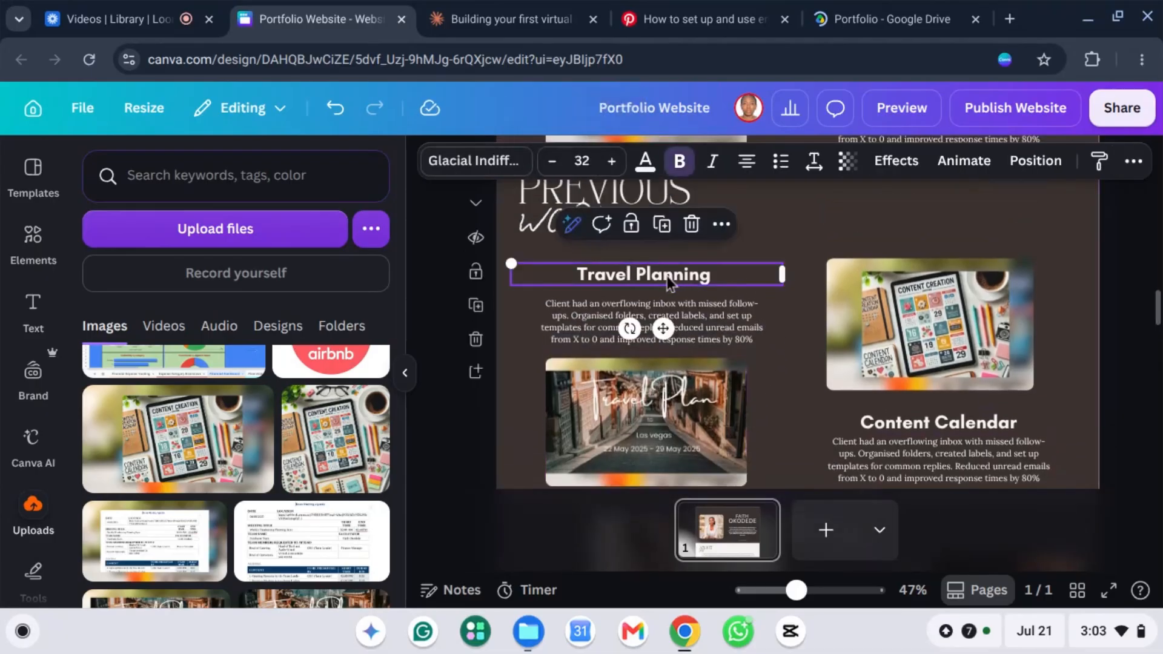
double_click(669, 280)
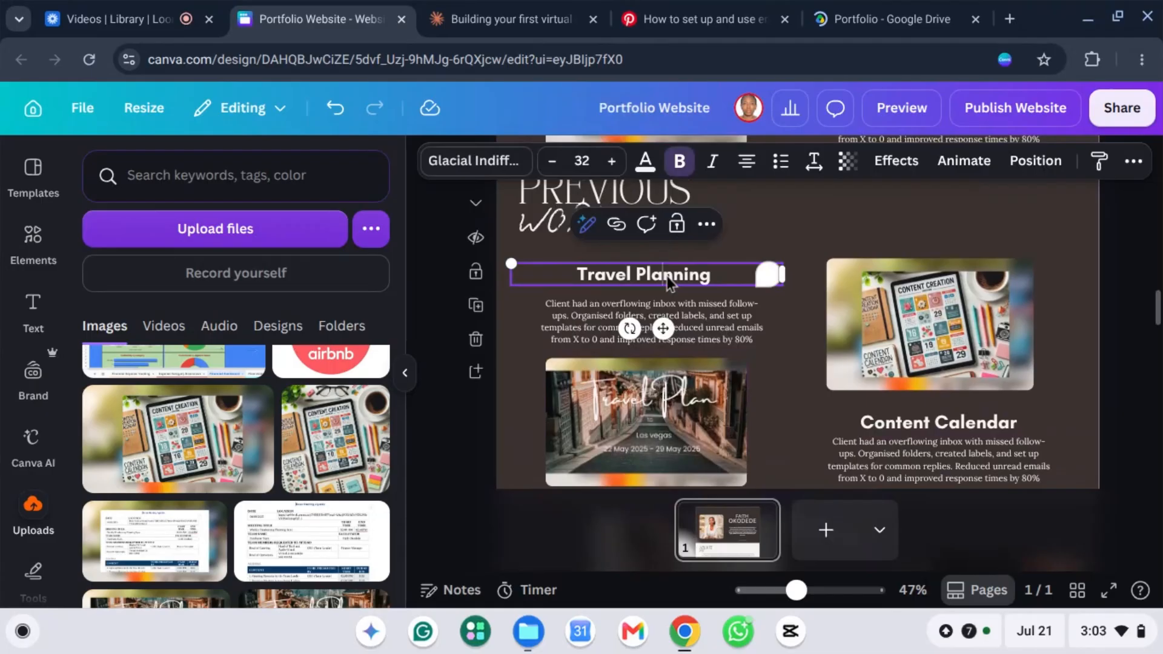
click(706, 226)
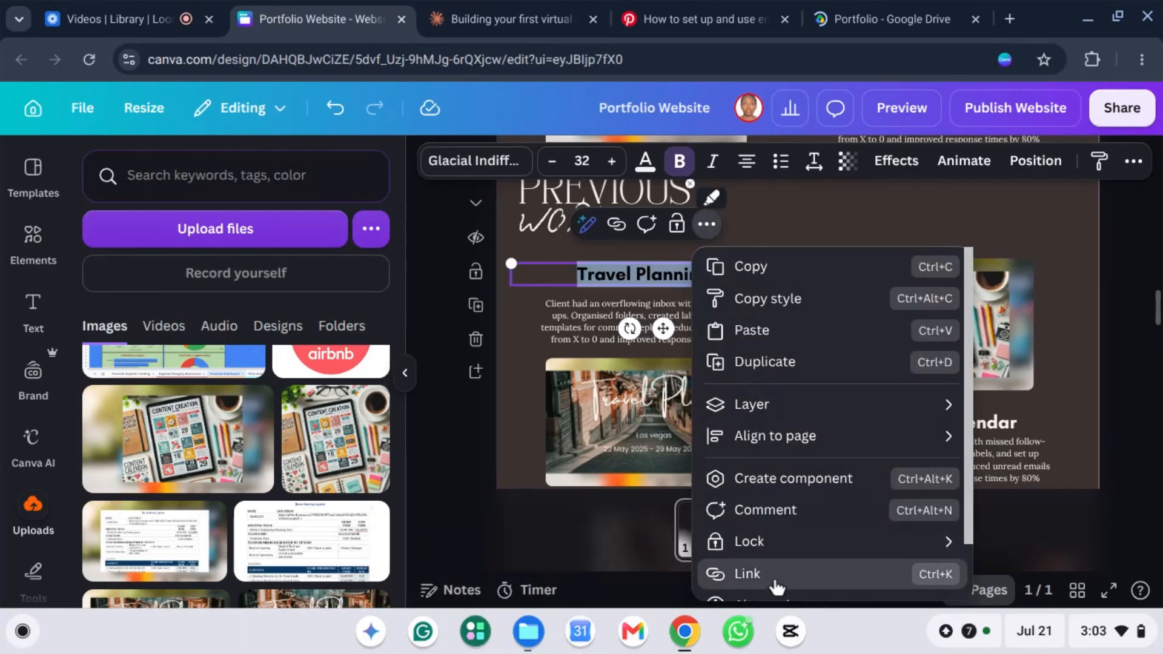
click(746, 574)
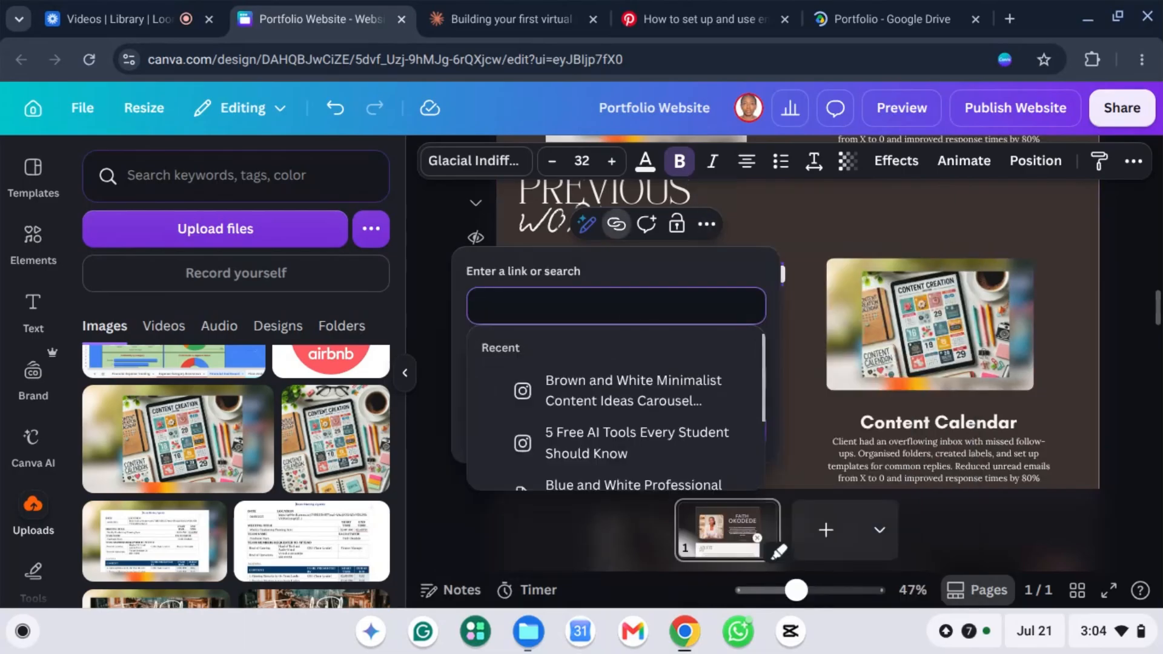
key(ctrl+v)
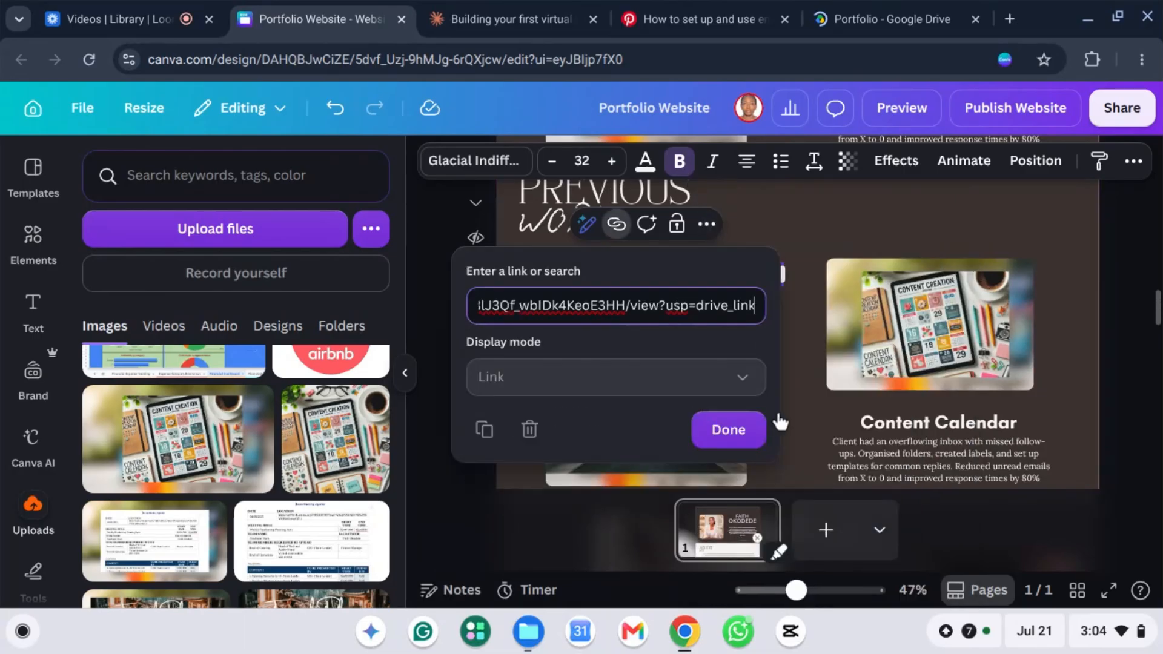
click(733, 433)
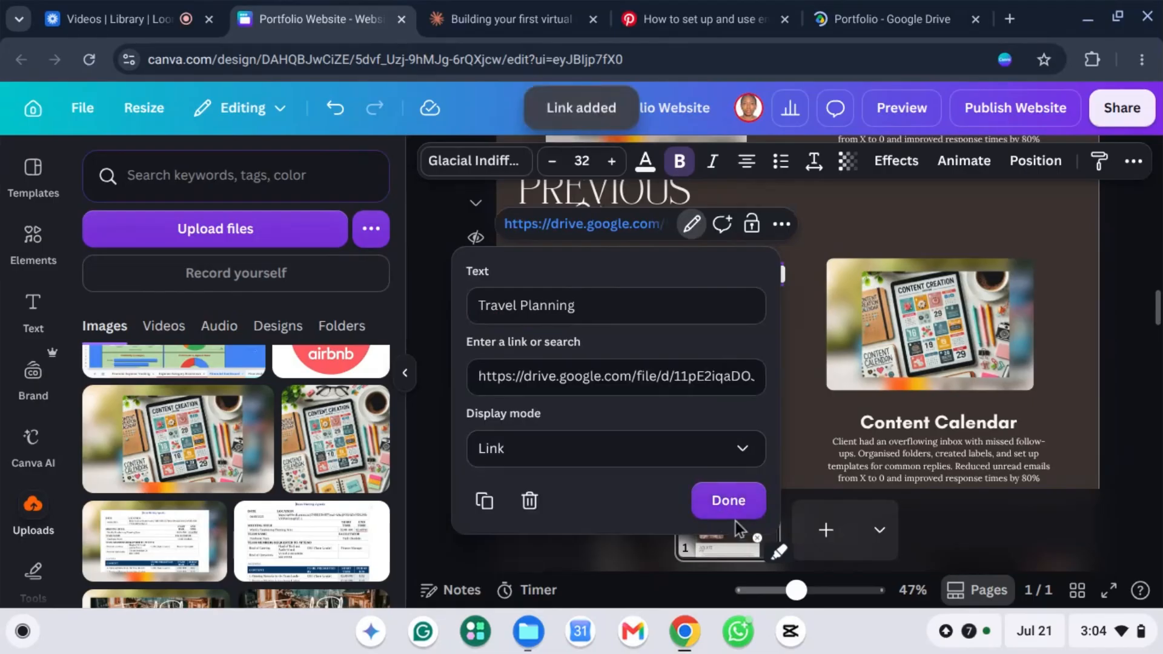
click(726, 504)
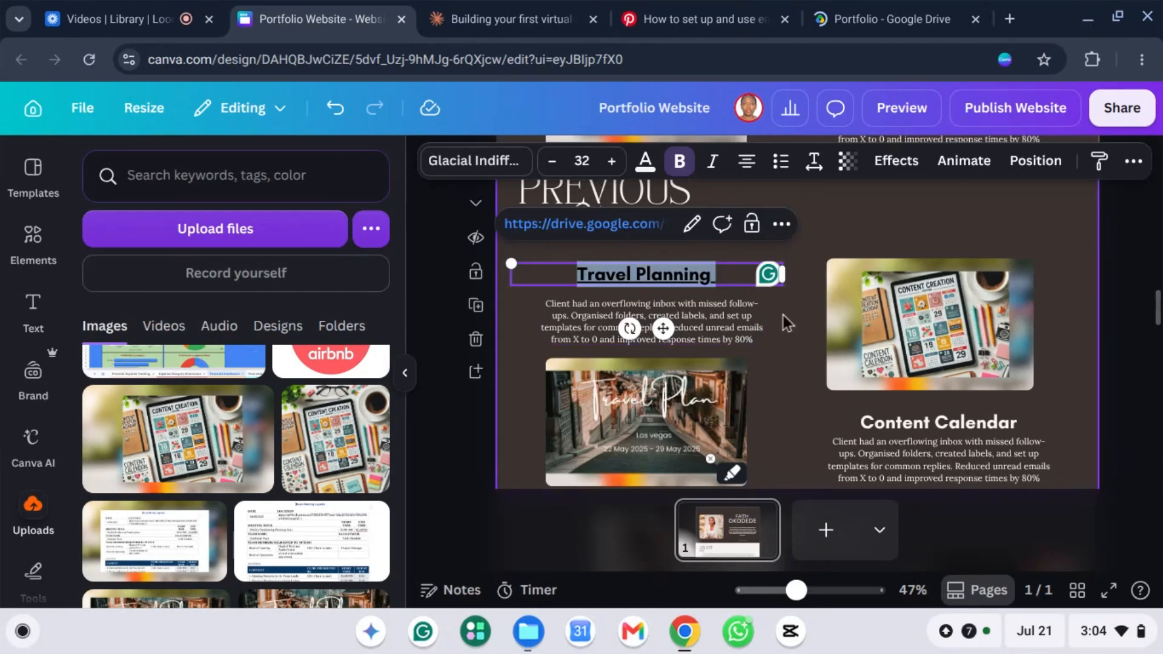
Step: Turn off the underline on the linked Travel Planning heading so it matches the other headings
click(799, 321)
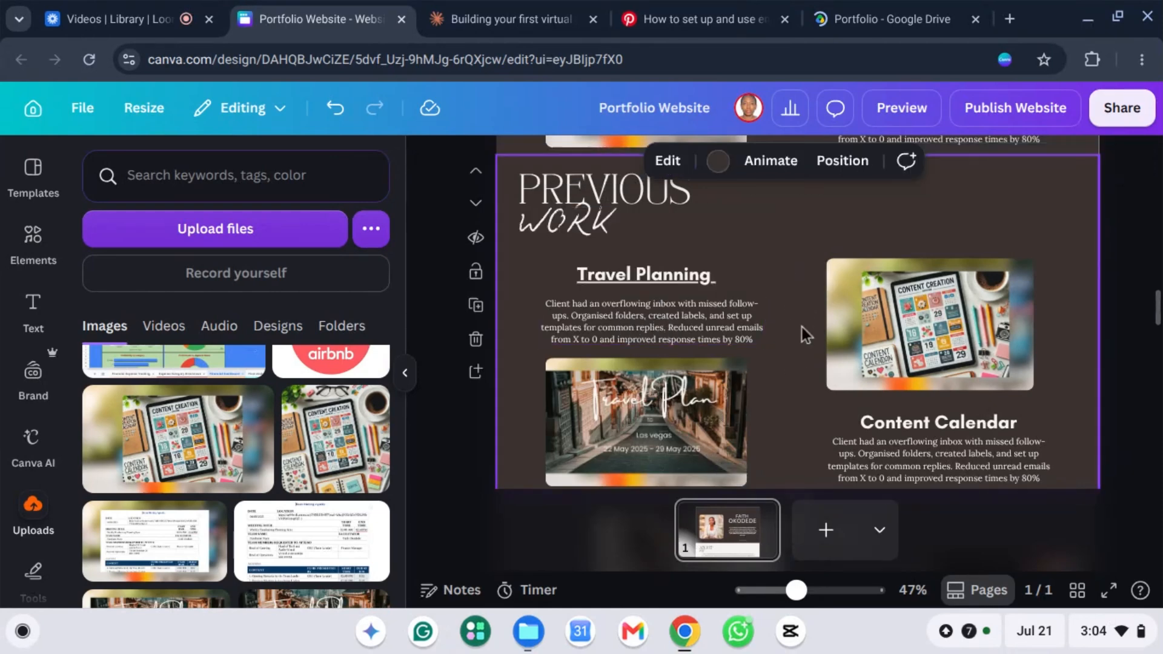
click(634, 278)
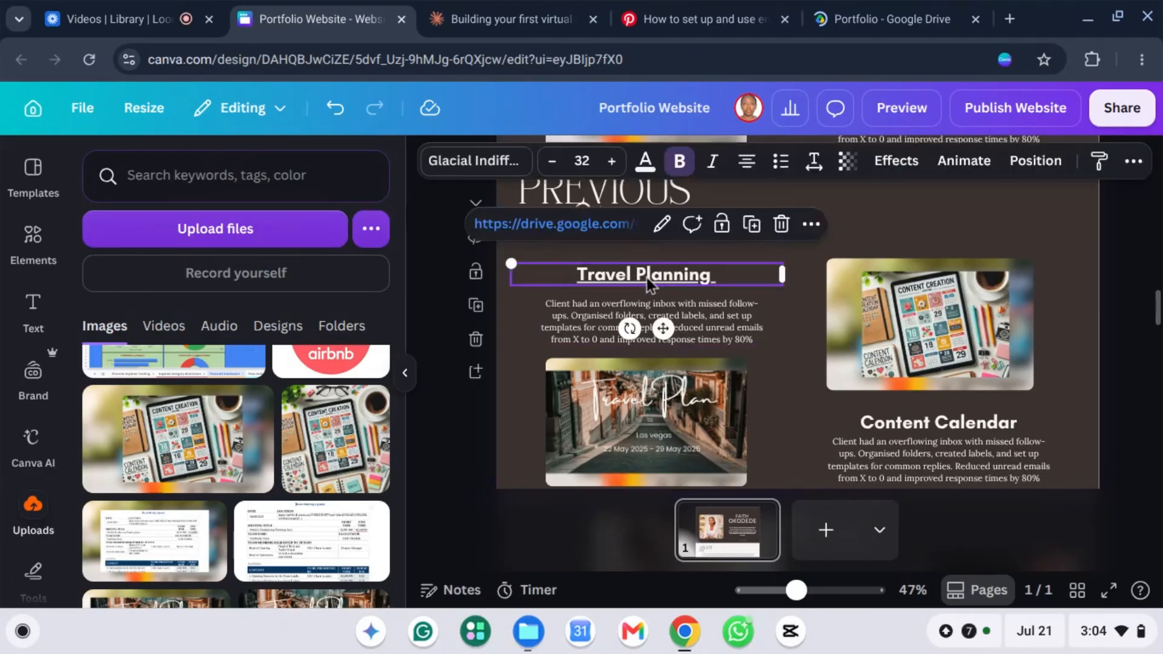
click(1135, 162)
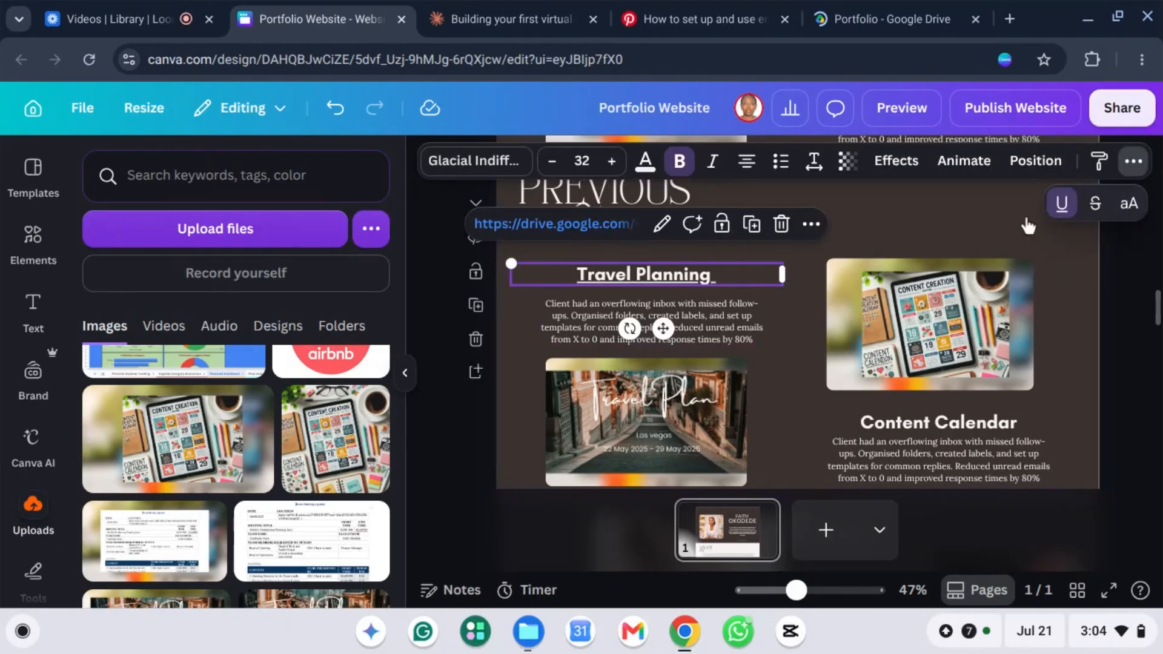
click(1061, 206)
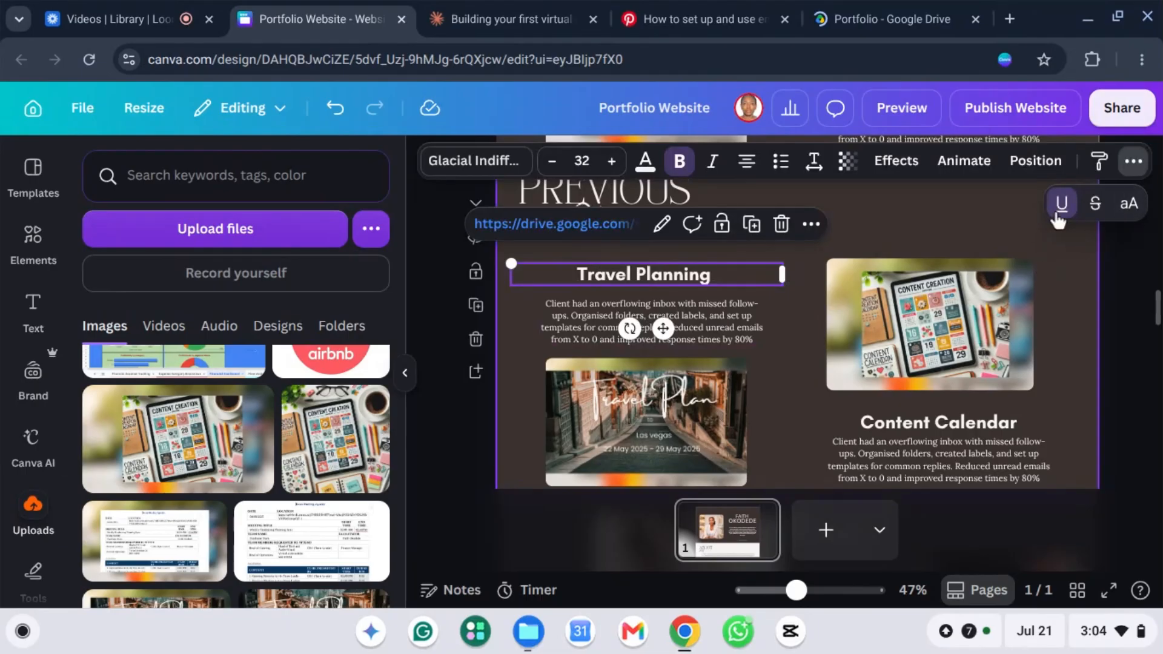
click(1063, 258)
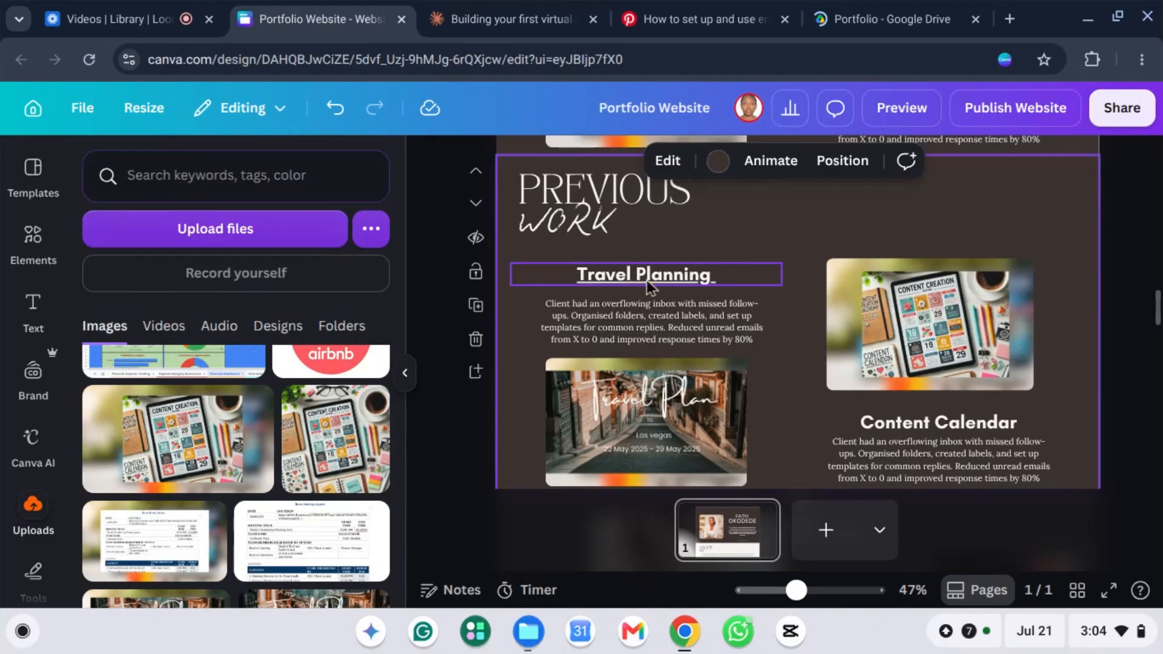
double_click(622, 280)
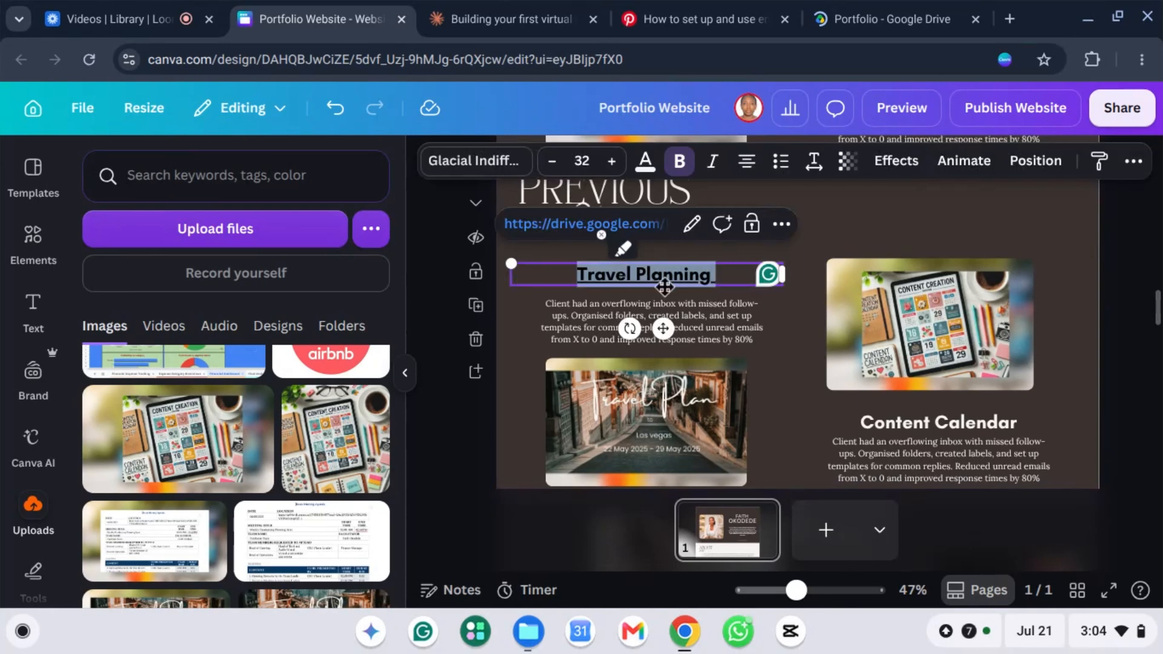
click(1133, 160)
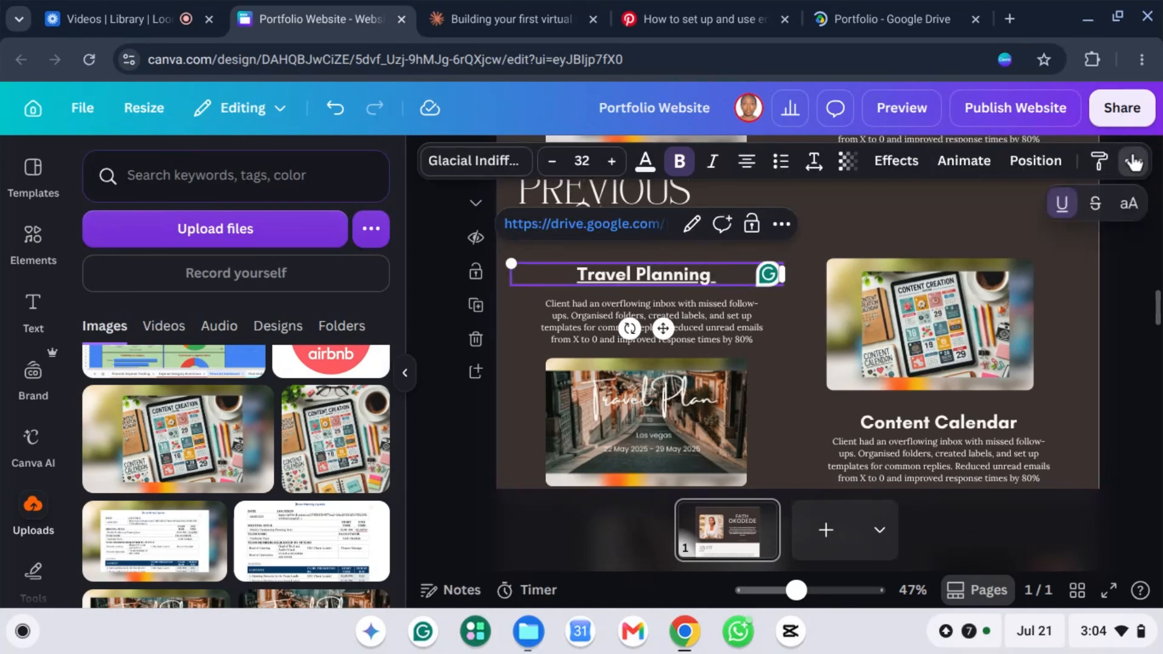
click(1061, 205)
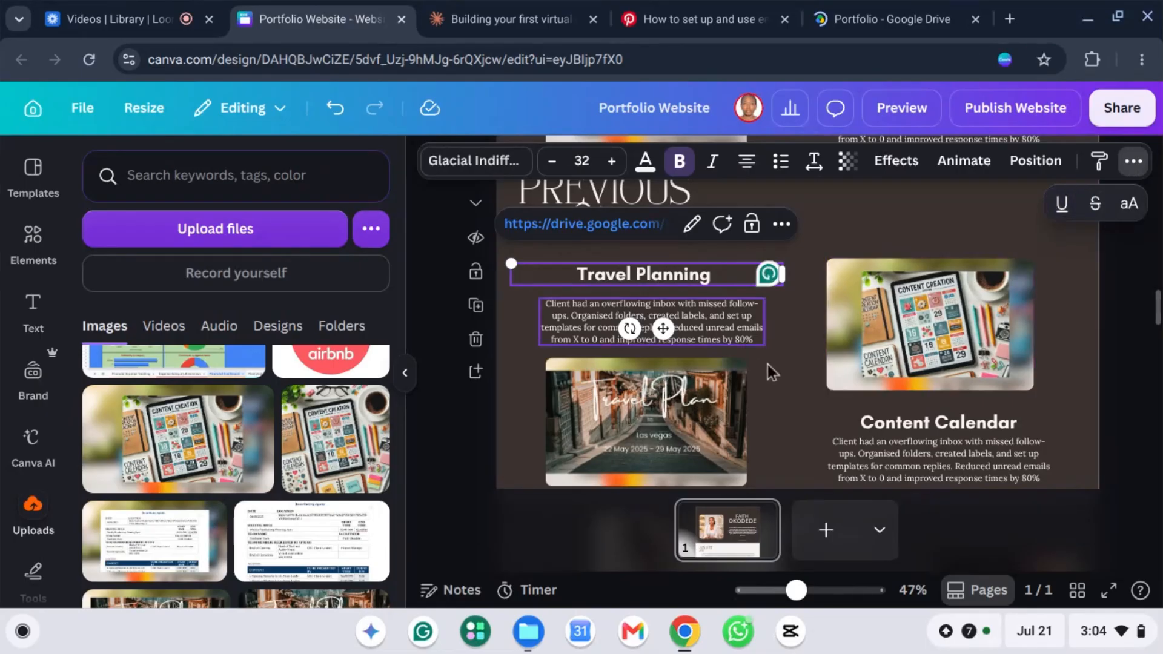
click(790, 380)
Step: Delete the template's shoes, portrait and necklace photo-and-caption groups below Content Calendar
scroll(804, 278, up, 10)
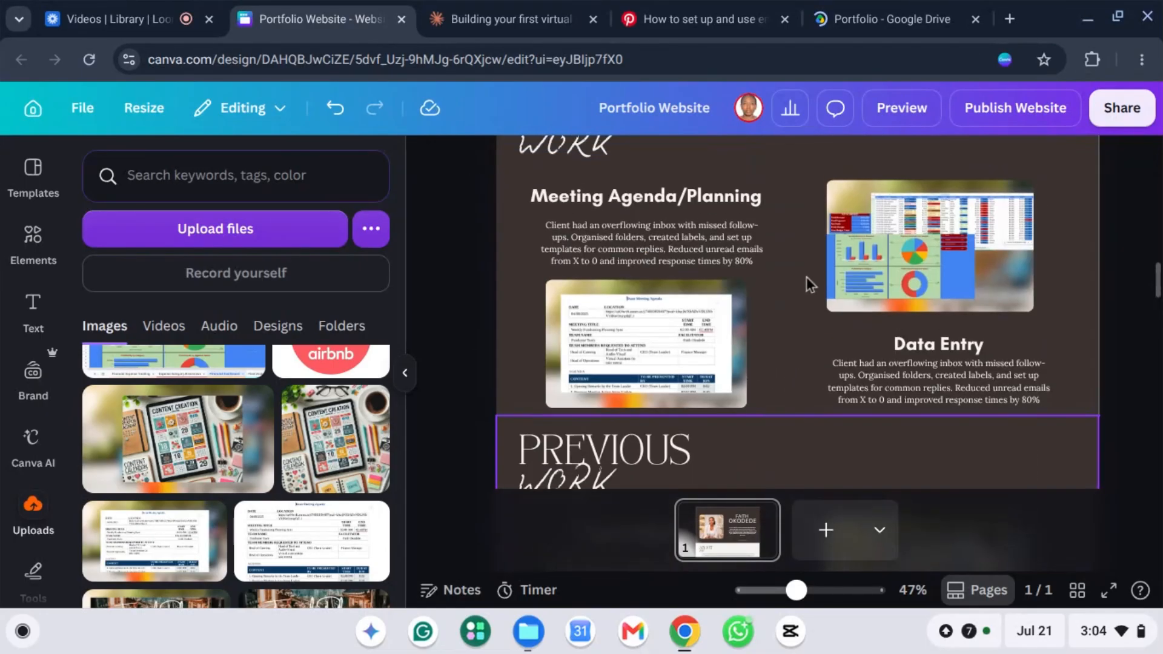
scroll(813, 272, down, 10)
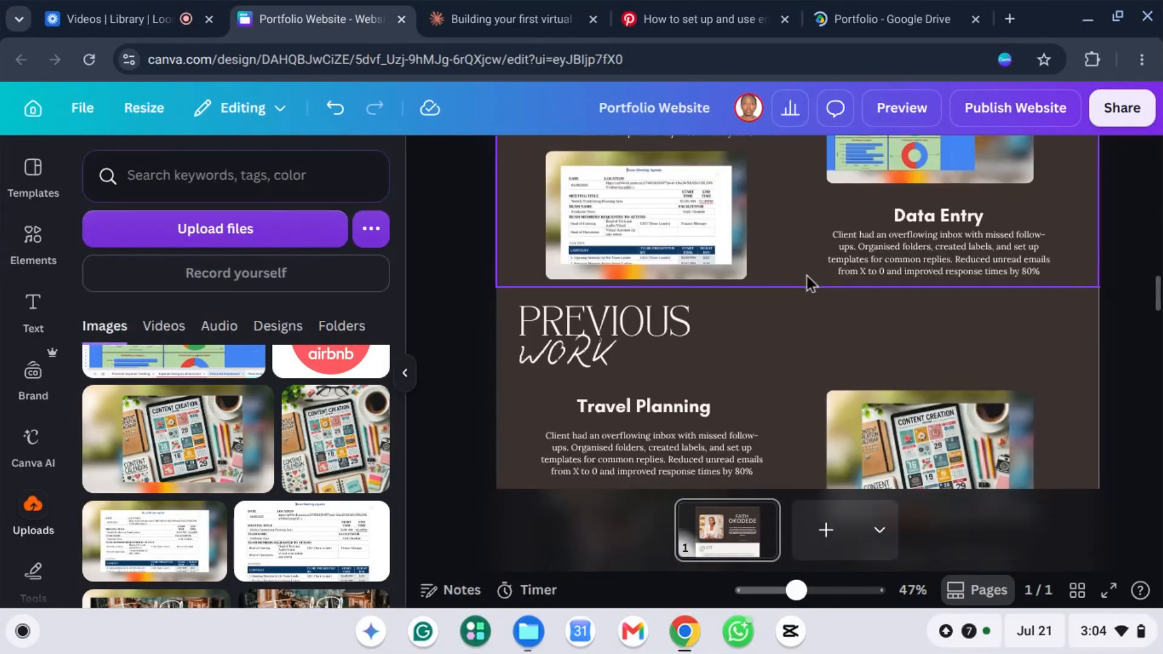
scroll(809, 272, up, 2)
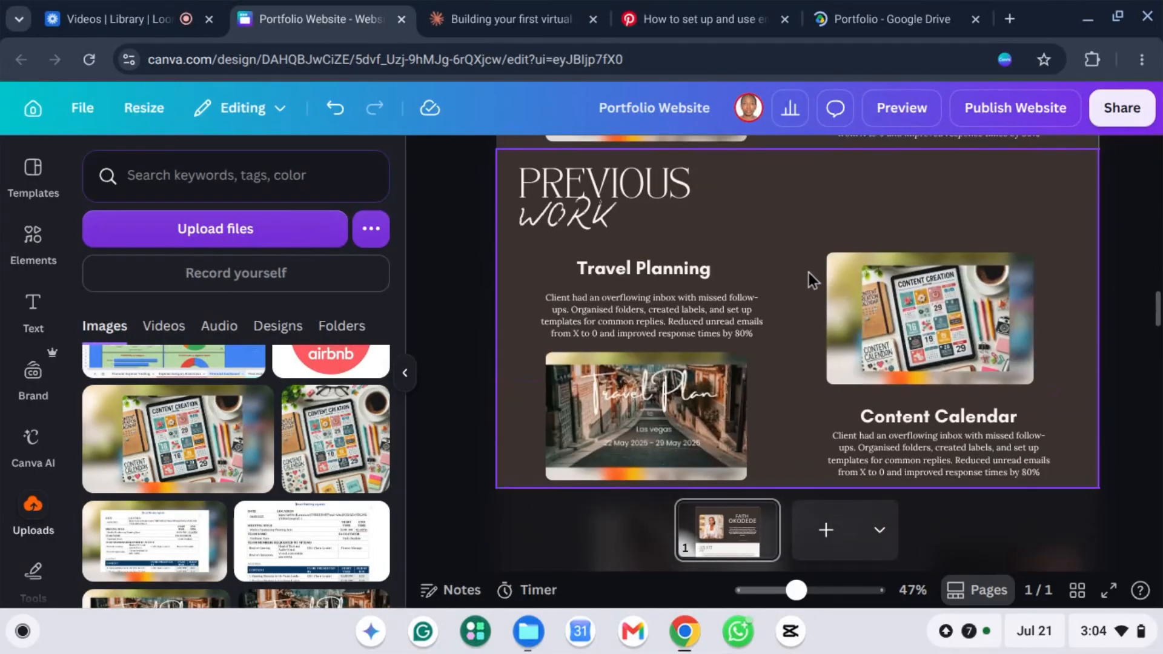
scroll(829, 272, down, 4)
scroll(828, 272, down, 1)
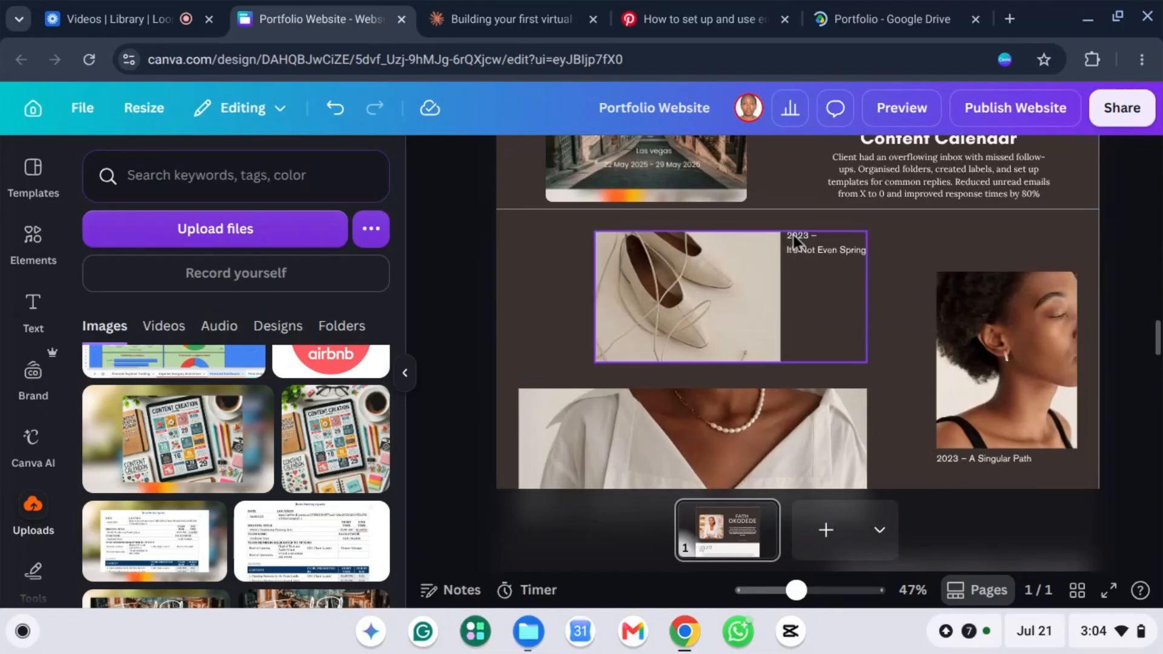
scroll(848, 297, down, 2)
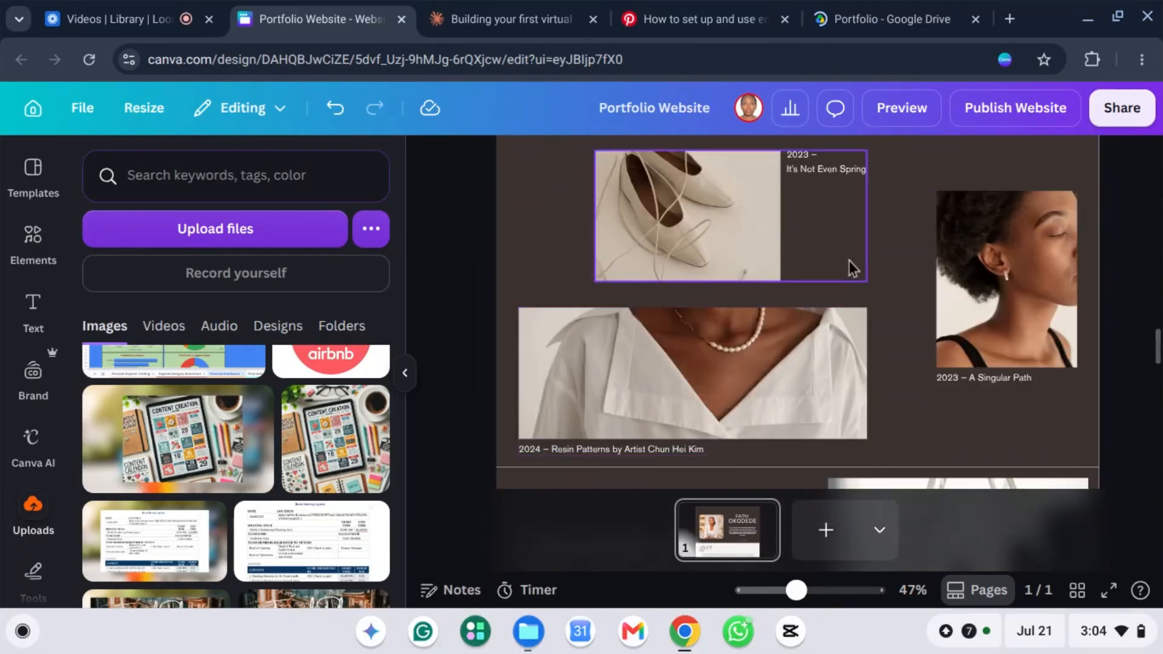
scroll(848, 263, up, 3)
scroll(844, 327, down, 1)
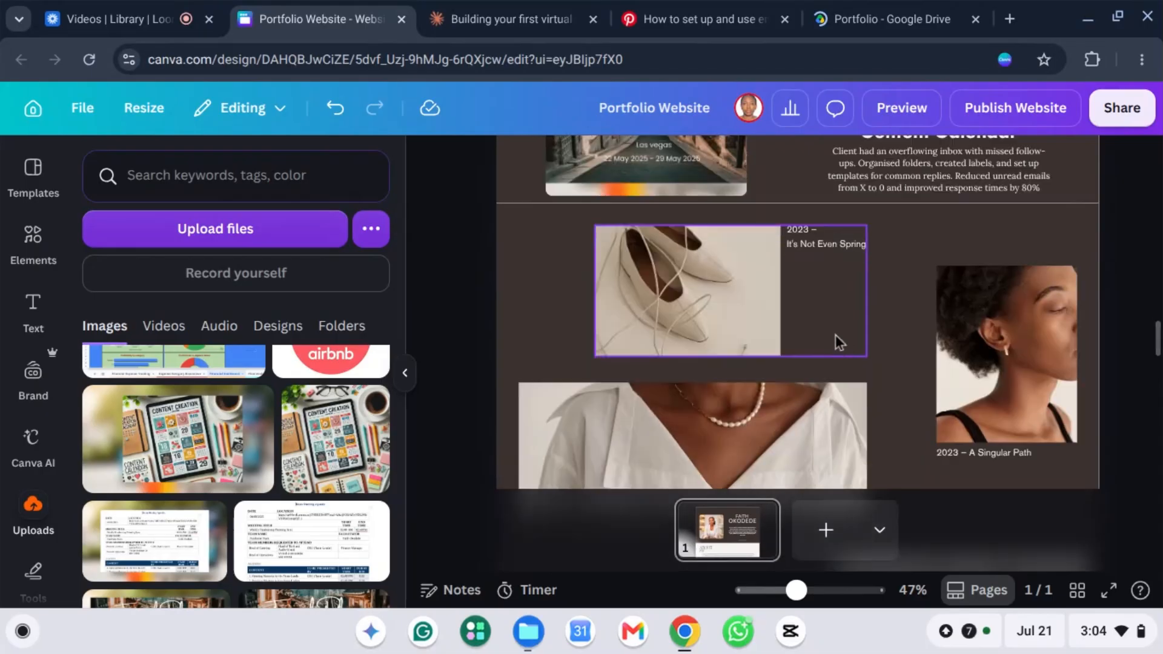
click(829, 297)
key(Delete)
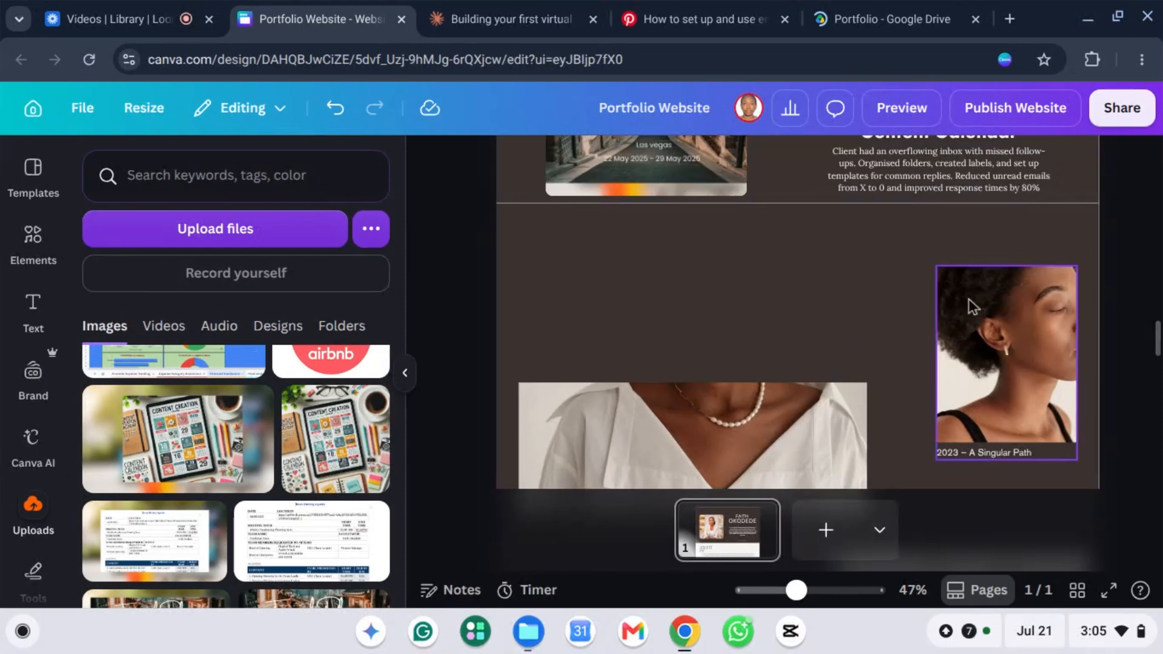
click(938, 323)
key(Delete)
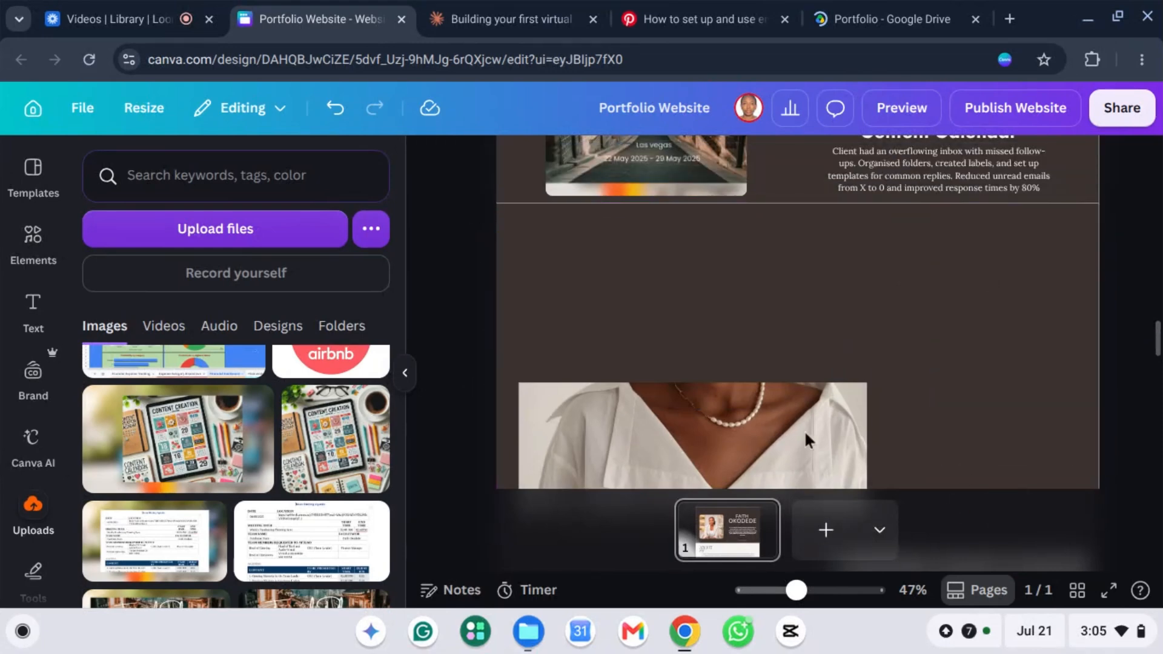
scroll(787, 372, down, 2)
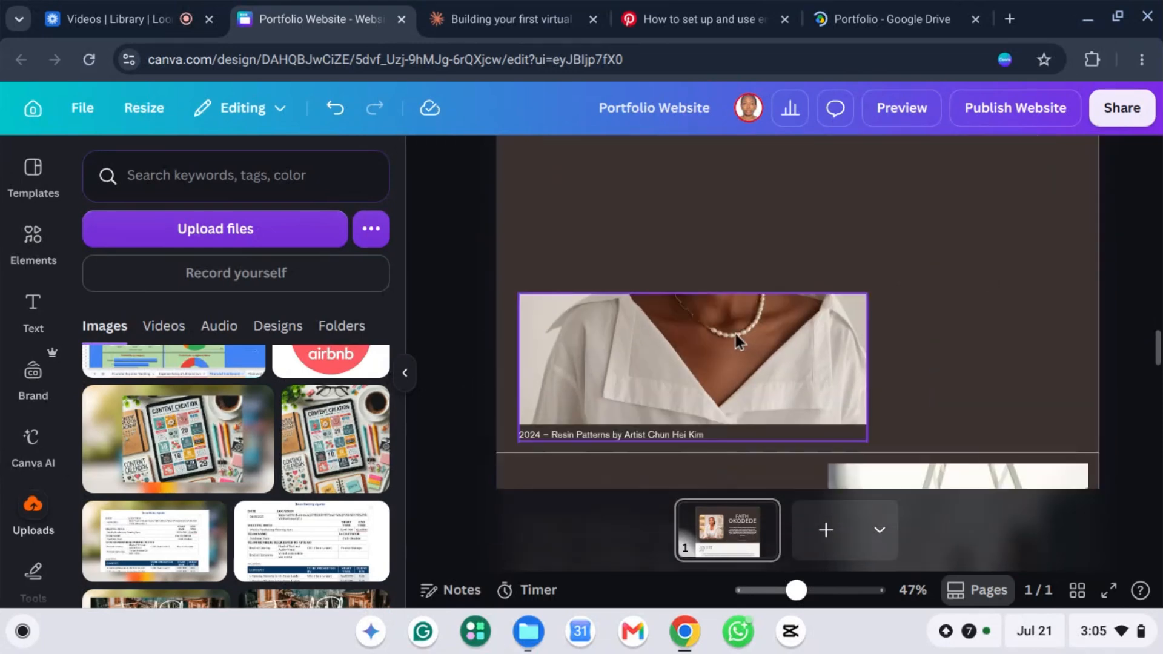
click(735, 337)
key(Delete)
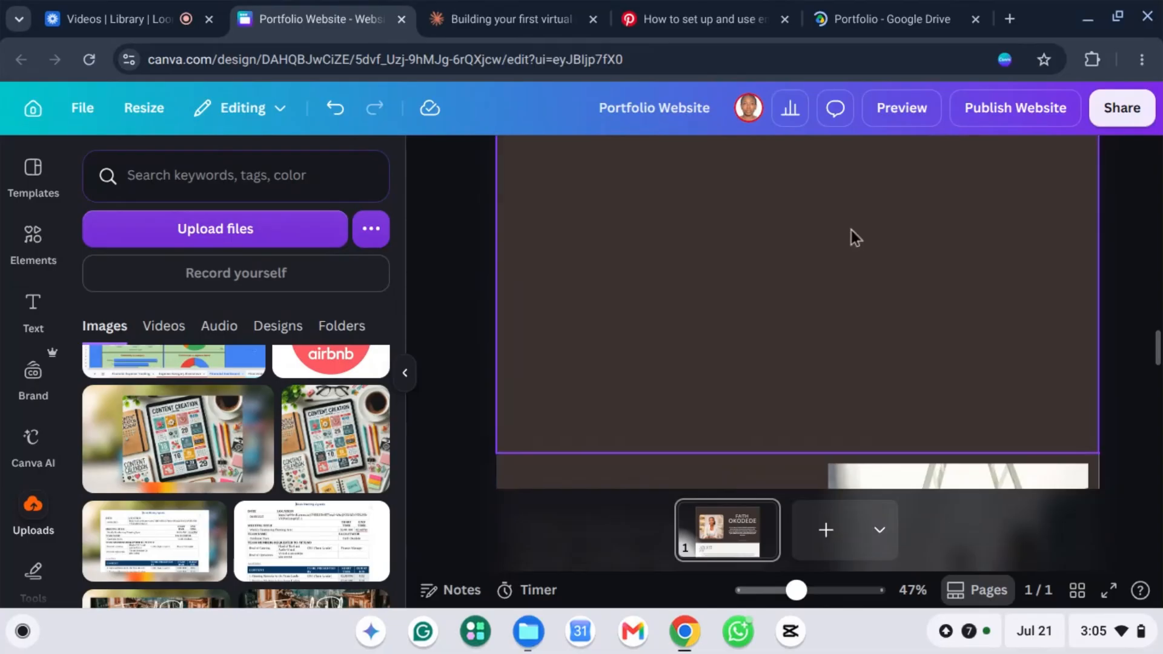
scroll(842, 261, up, 1)
scroll(835, 286, up, 2)
scroll(805, 315, down, 1)
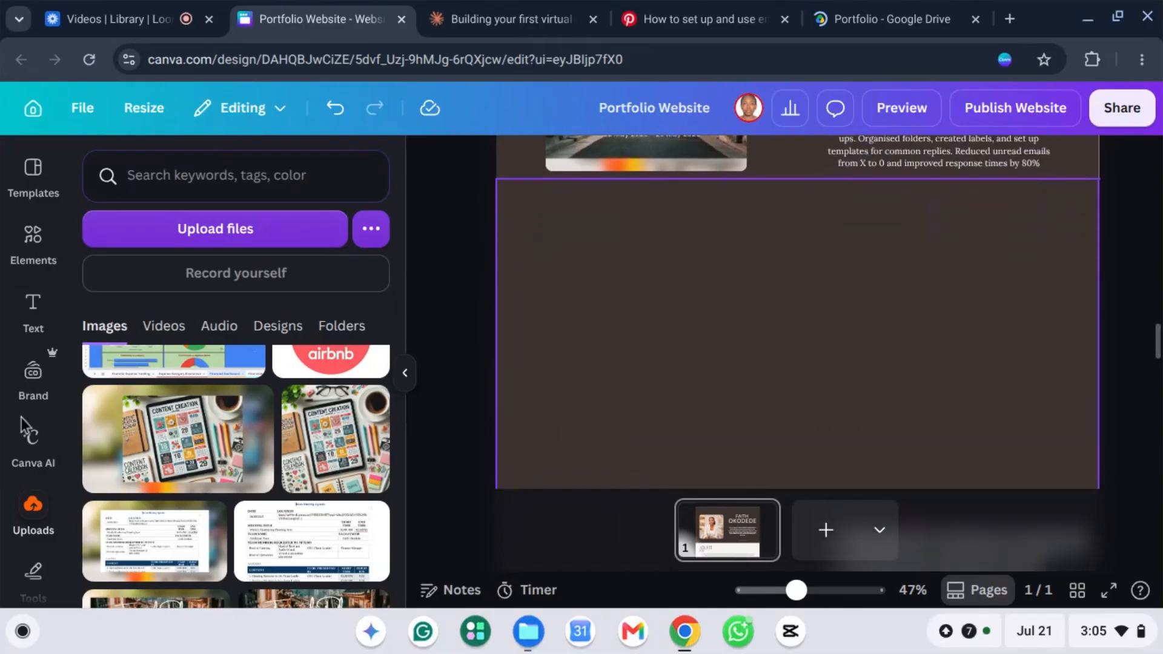
Step: Add a new heading reading 'Testimonials' to the emptied section
click(26, 307)
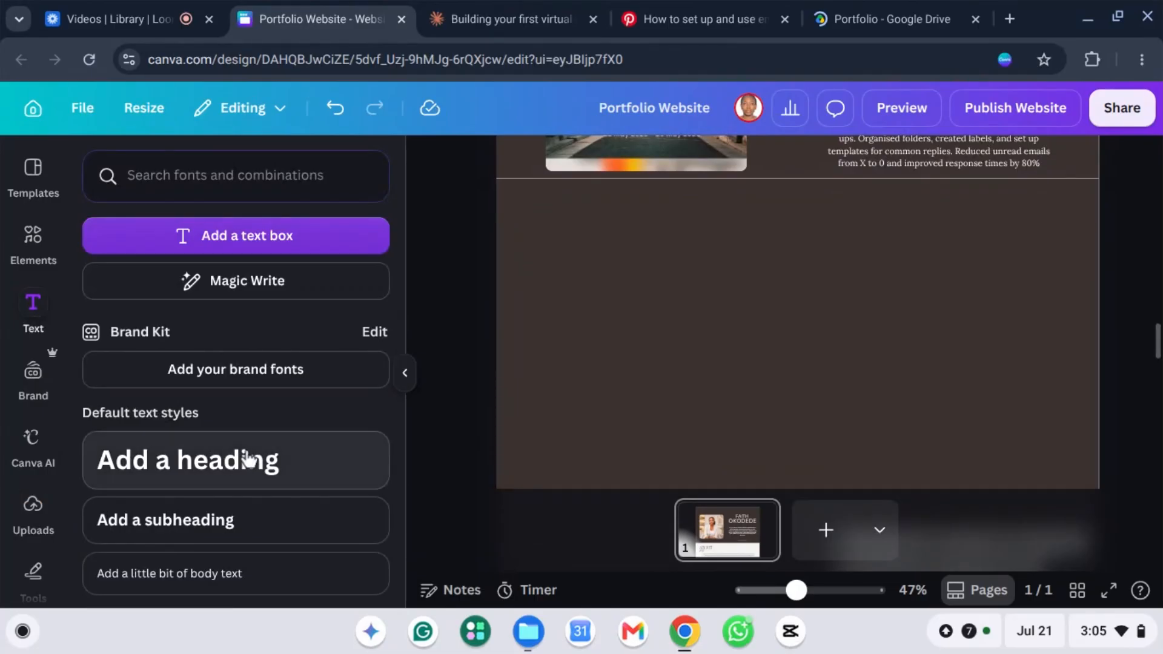
click(275, 520)
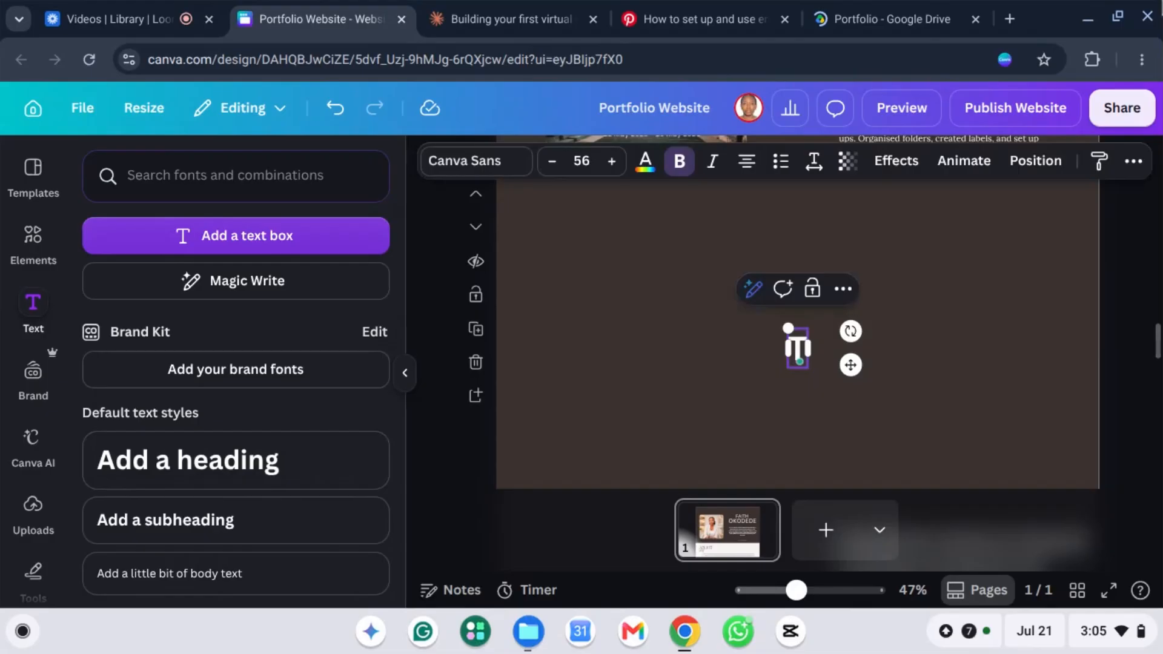
text(Testimo)
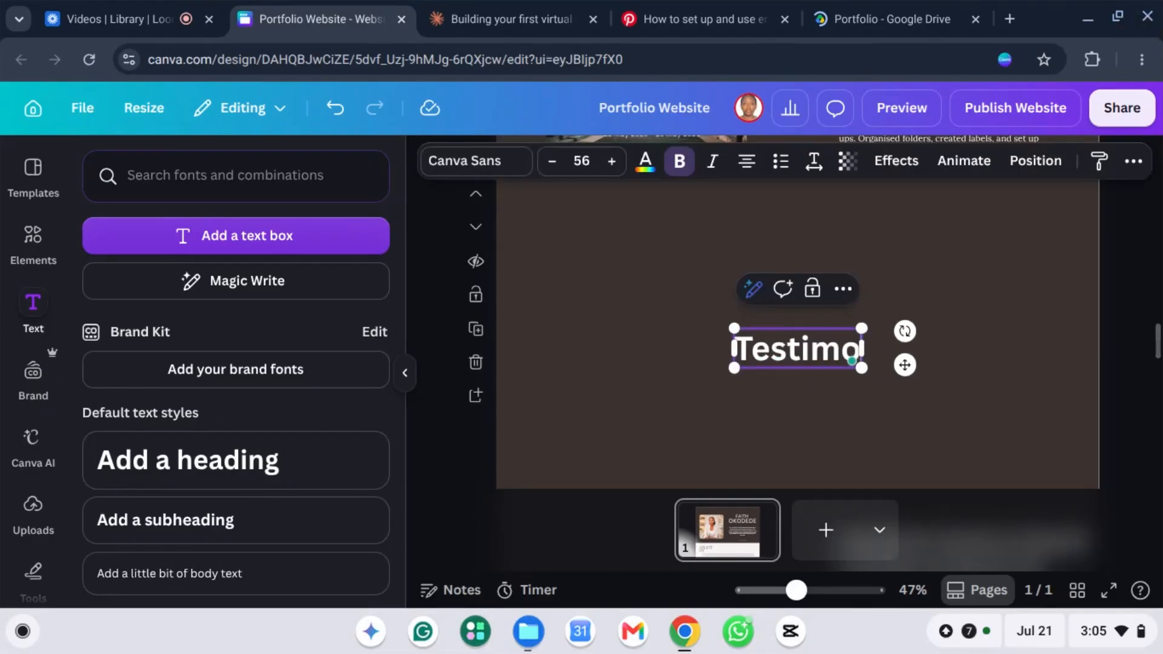
text(n)
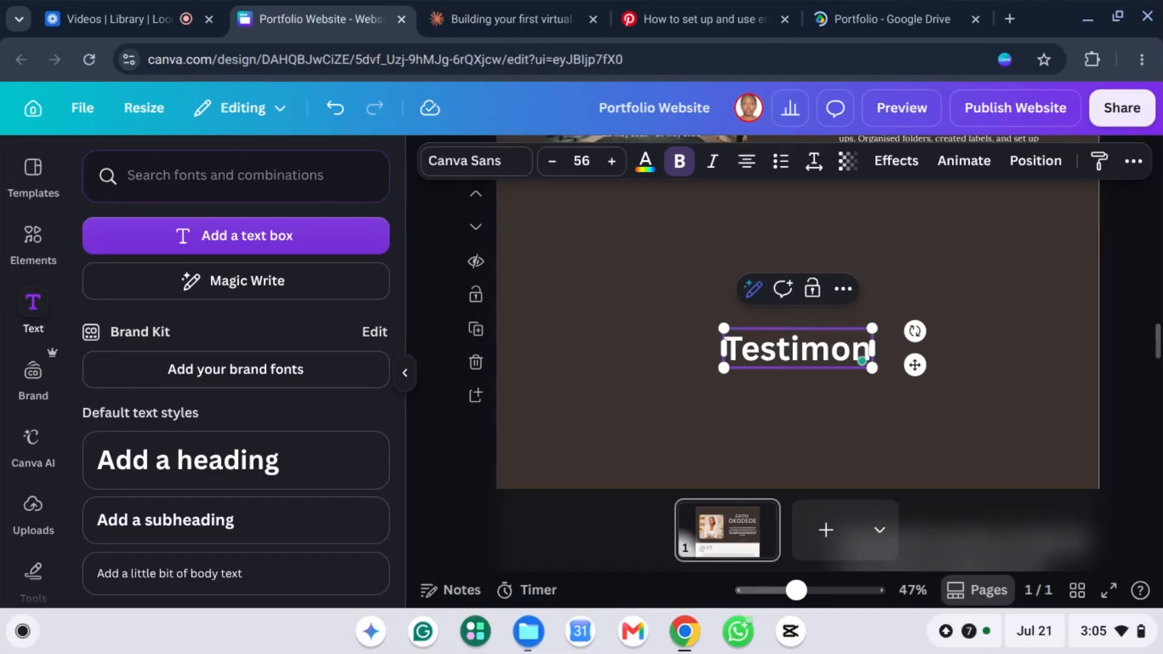
text(i)
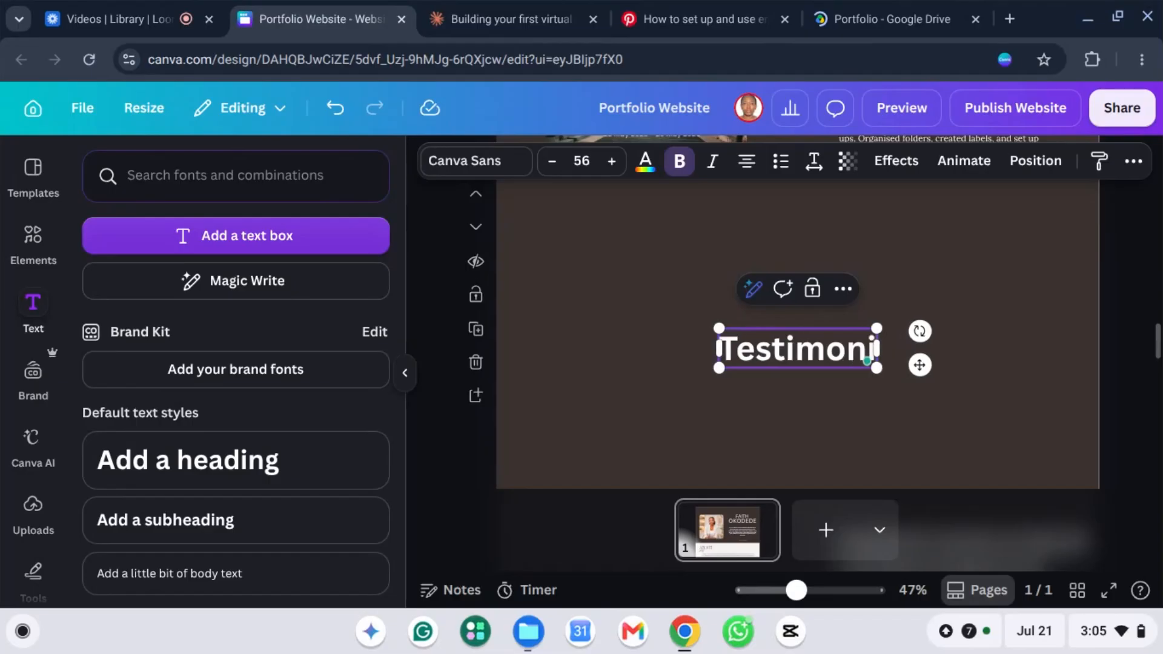
text(als)
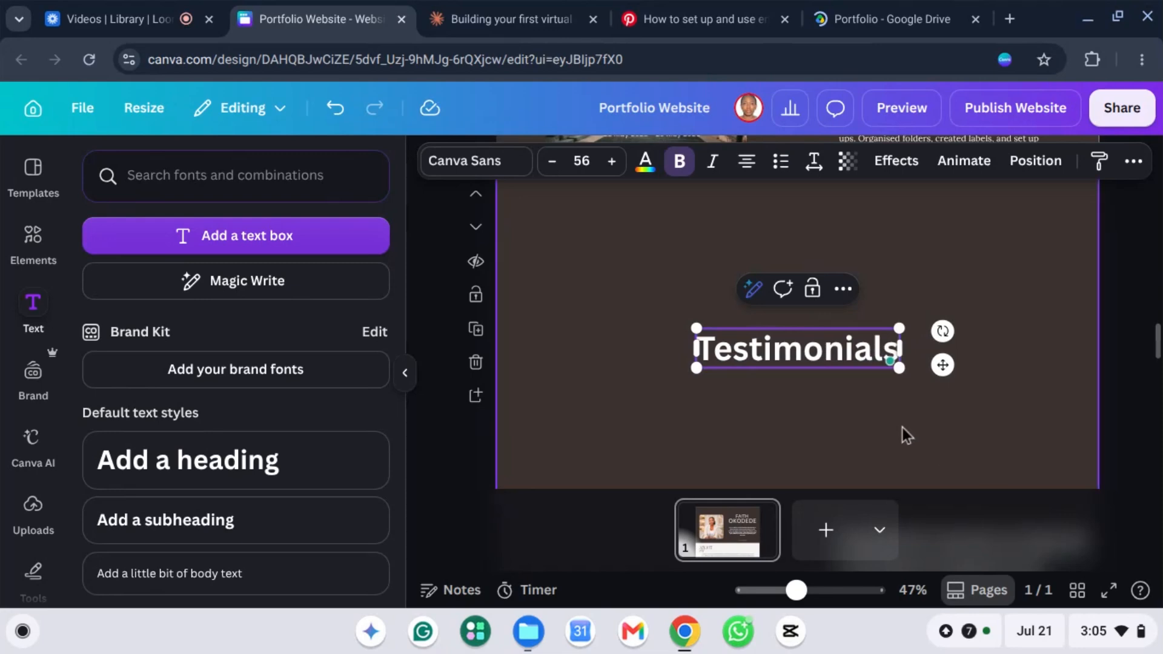
Step: Move the Testimonials heading up to the top of the brown section
click(761, 325)
drag(784, 355, 772, 233)
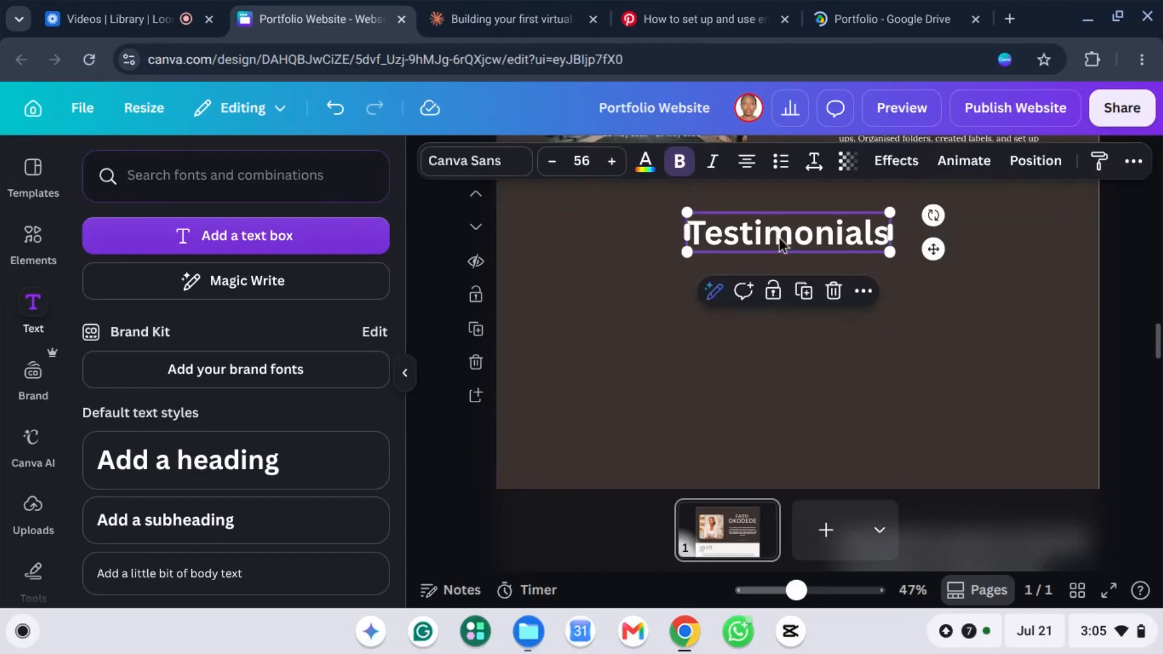
click(813, 375)
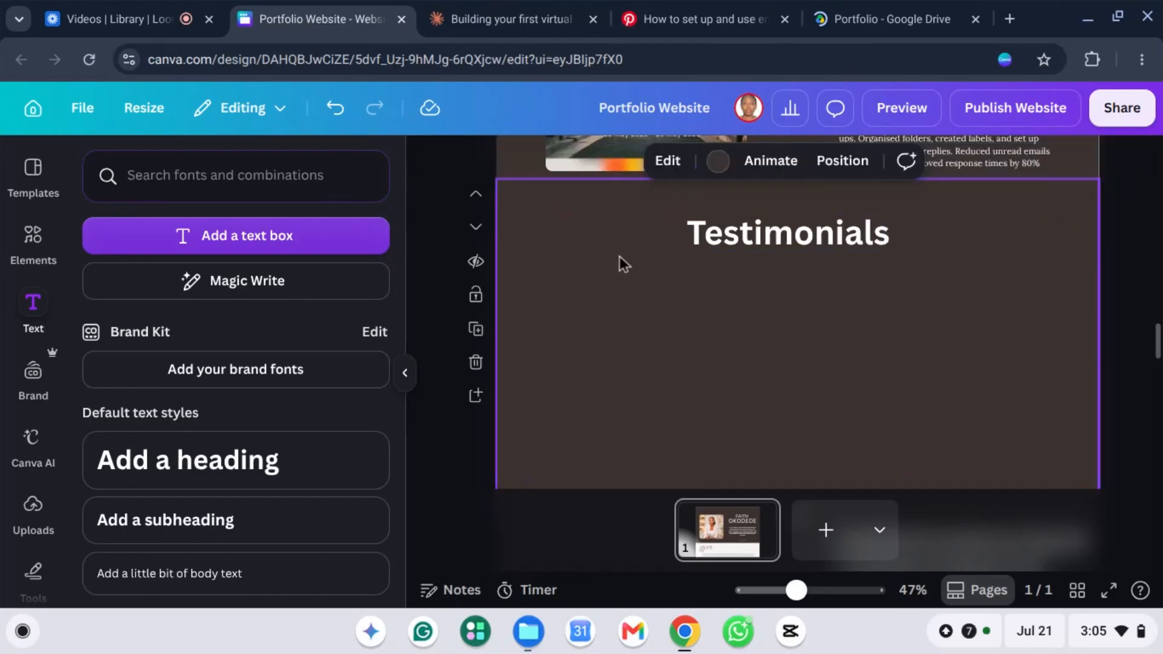
click(921, 224)
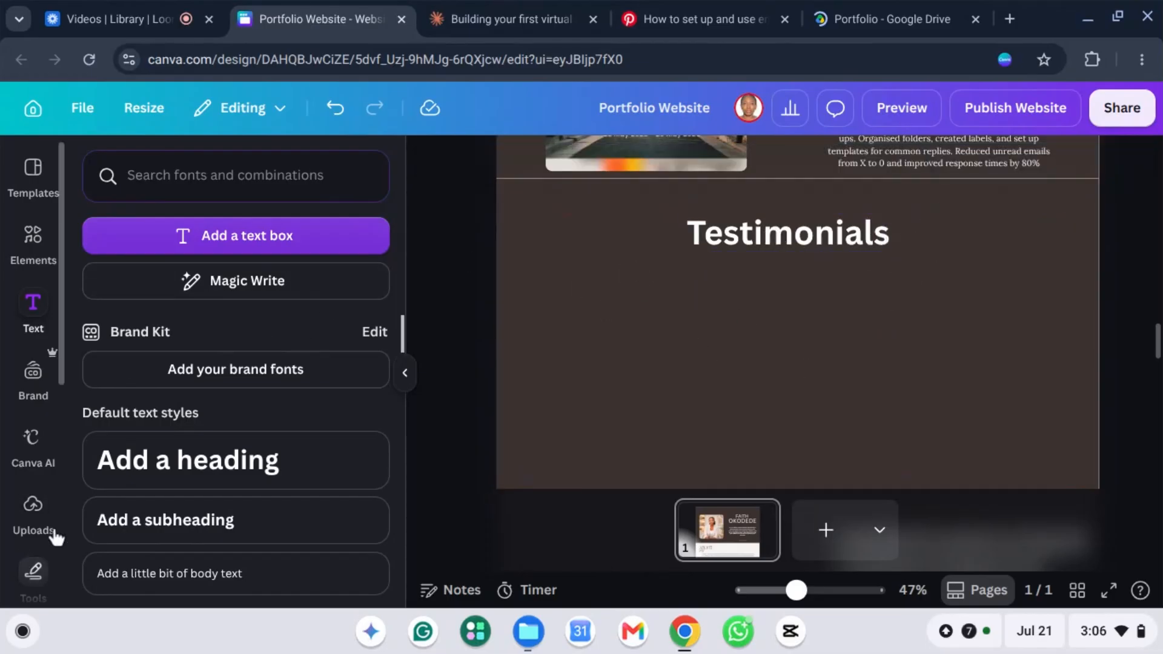
Step: Add a subheading text box and move it left, just under the Testimonials heading
click(200, 528)
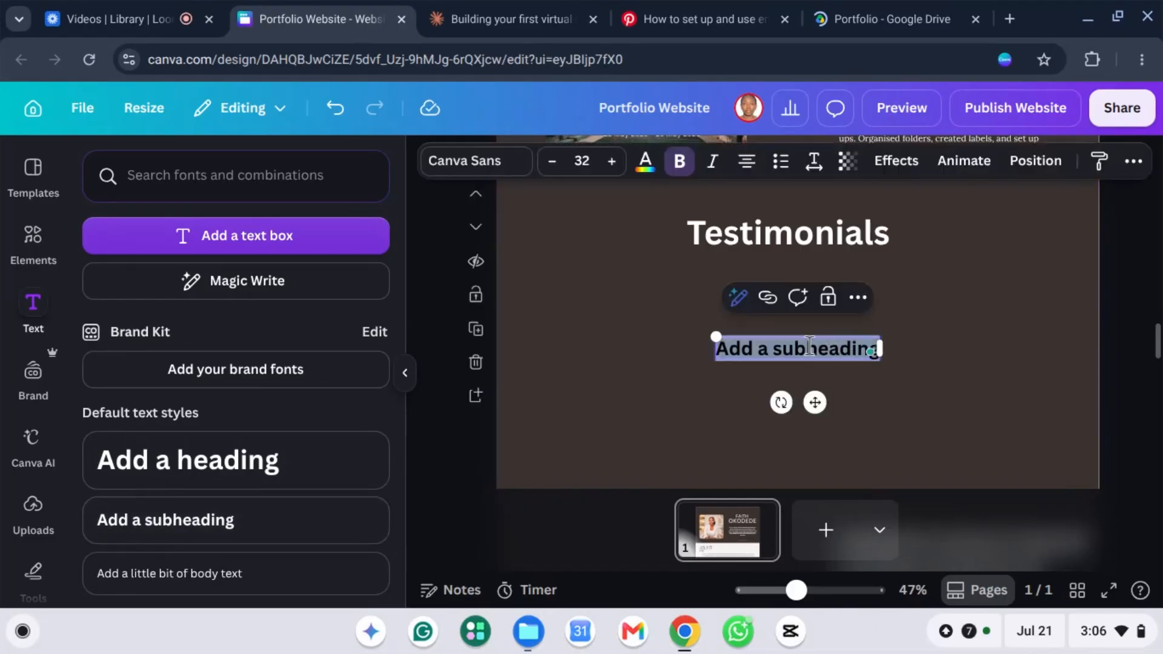
drag(787, 337, 614, 273)
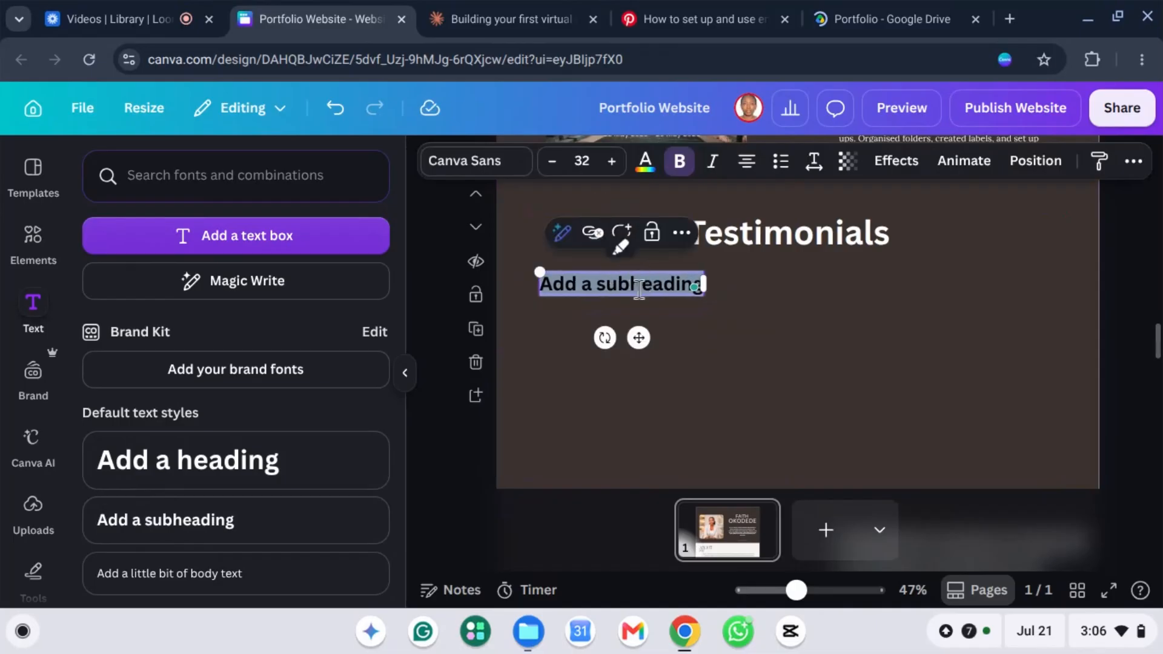
right_click(638, 288)
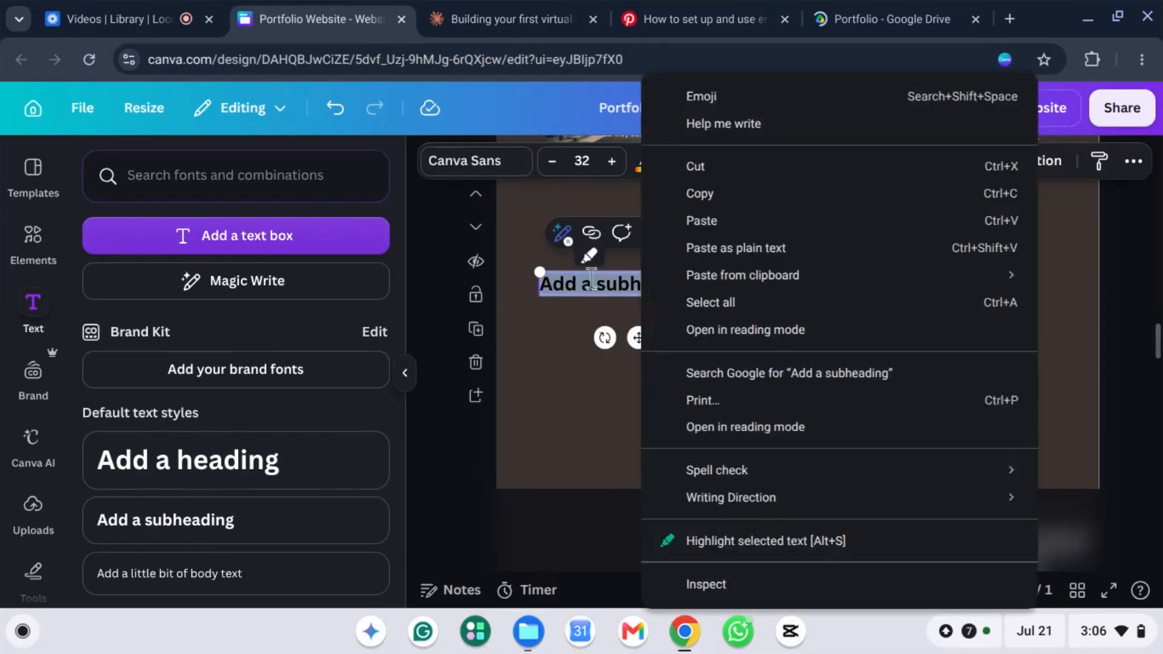
key(Escape)
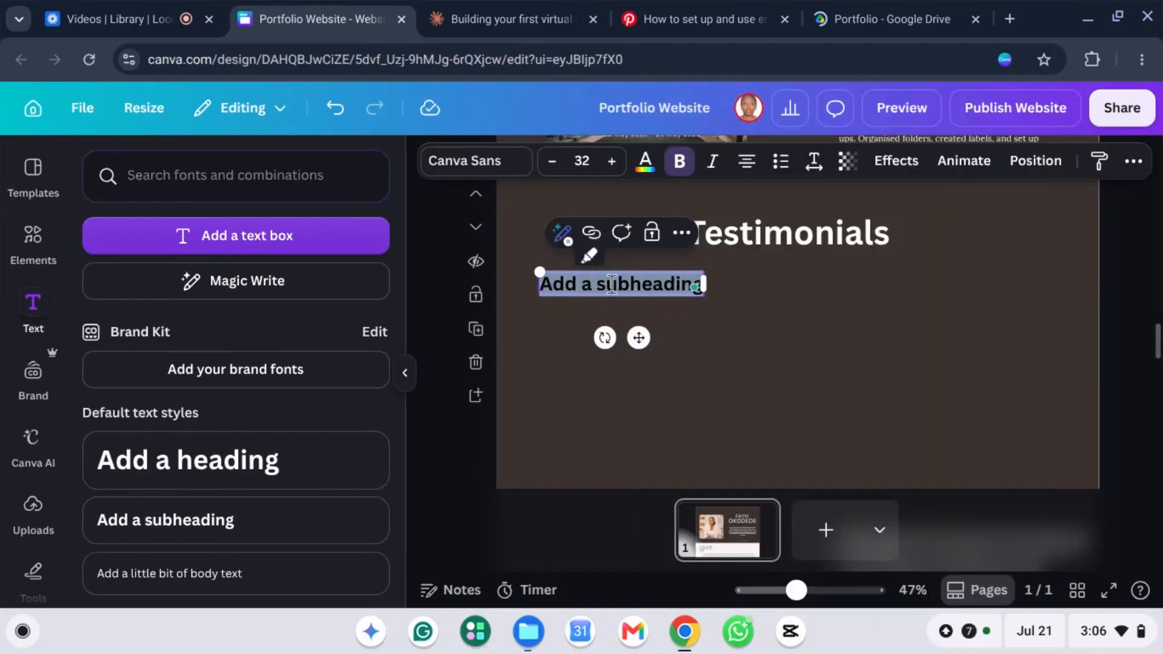
Step: Duplicate the subheading and place the copy to its right on the same line
click(681, 235)
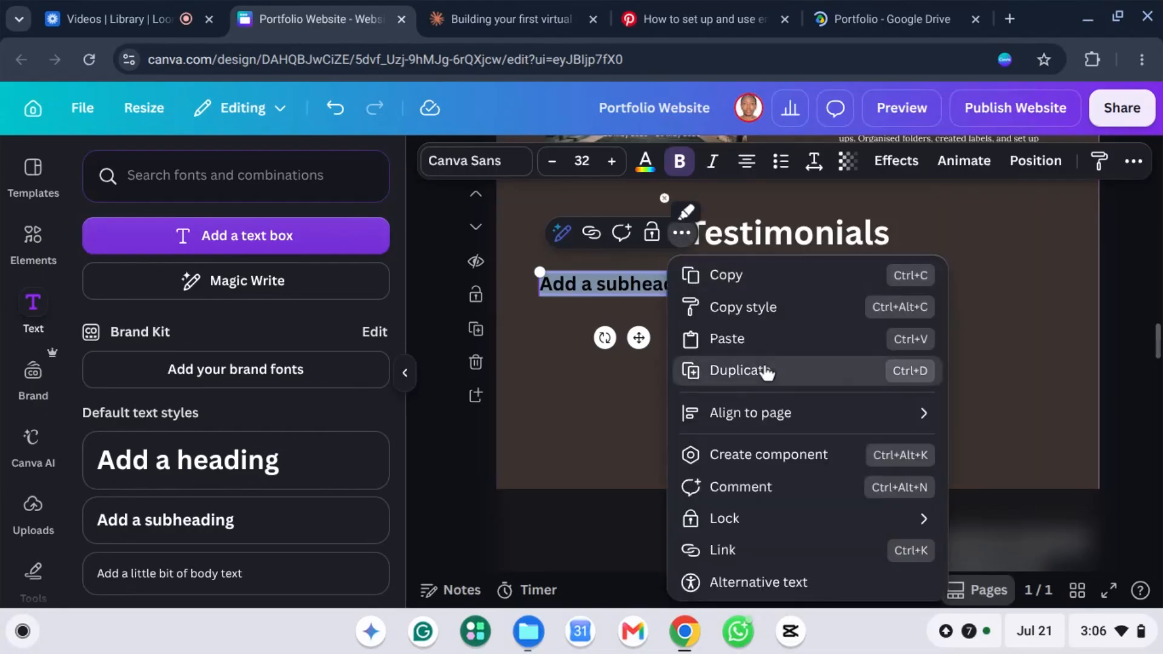
click(767, 372)
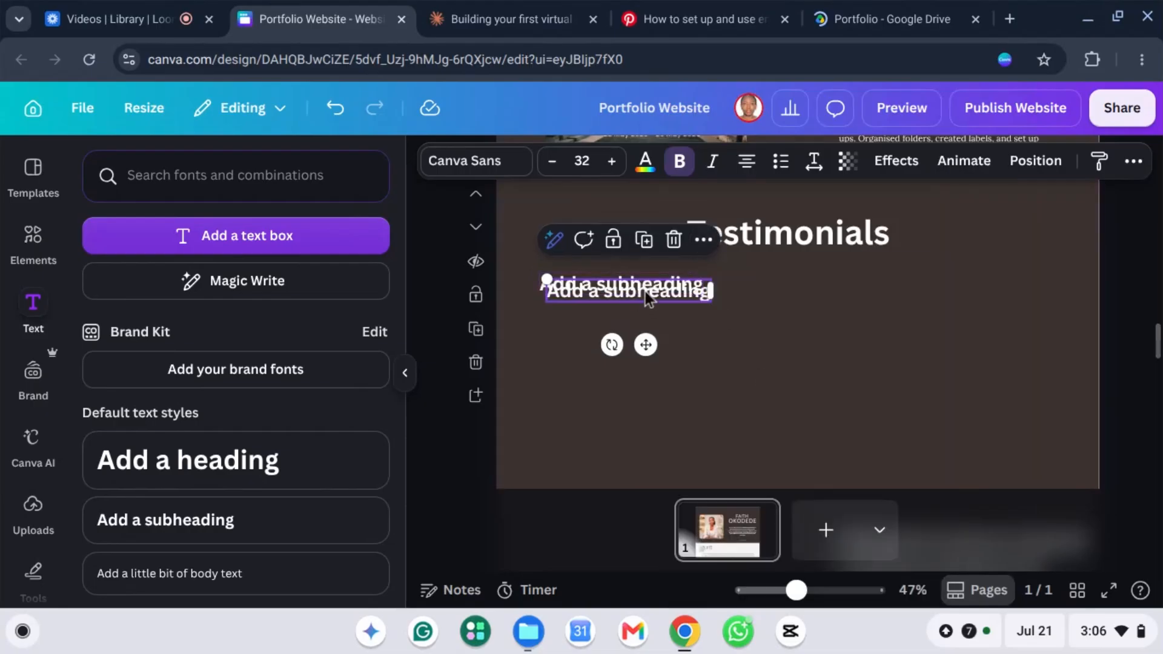
drag(646, 292, 965, 288)
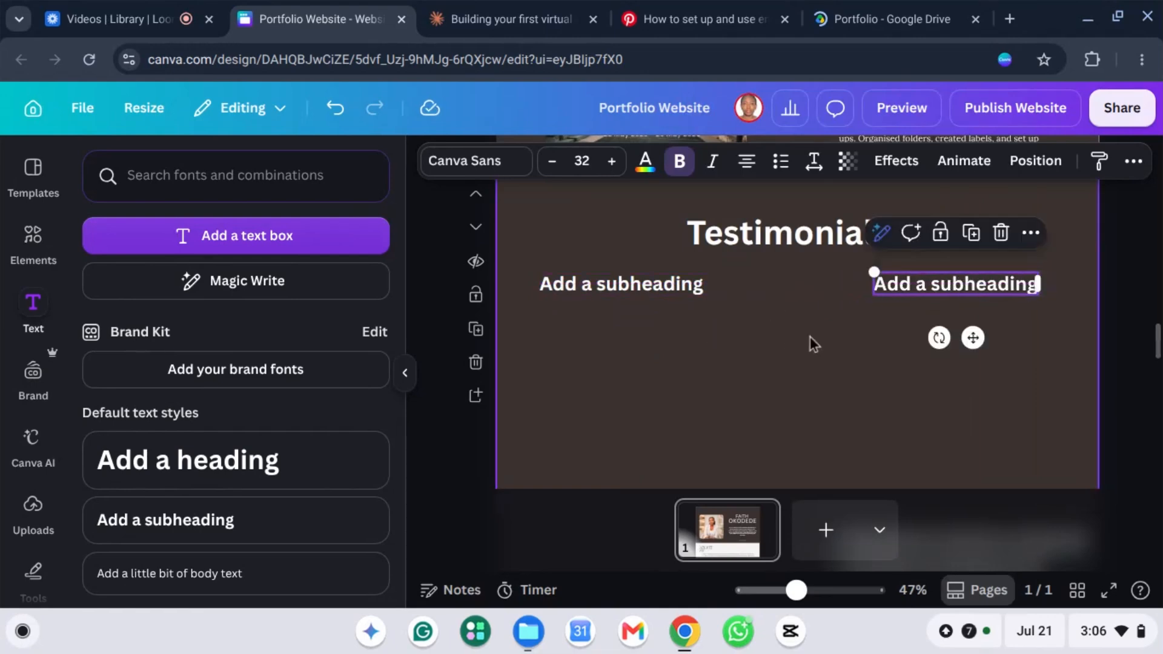
click(633, 288)
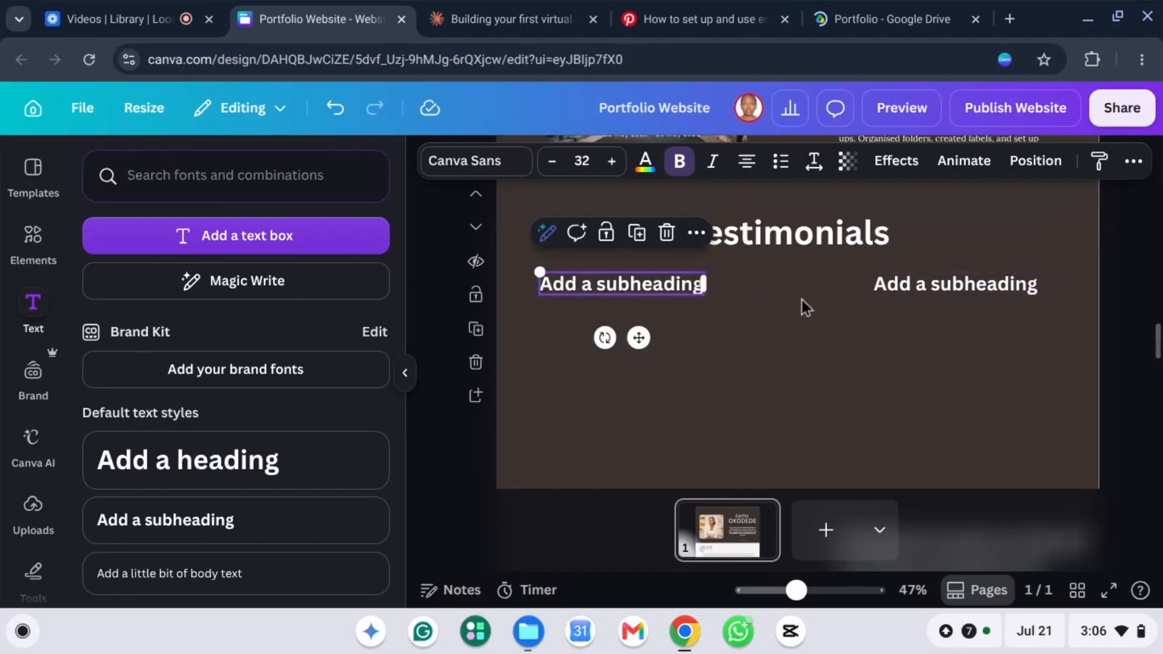
key(Return)
click(779, 356)
click(773, 348)
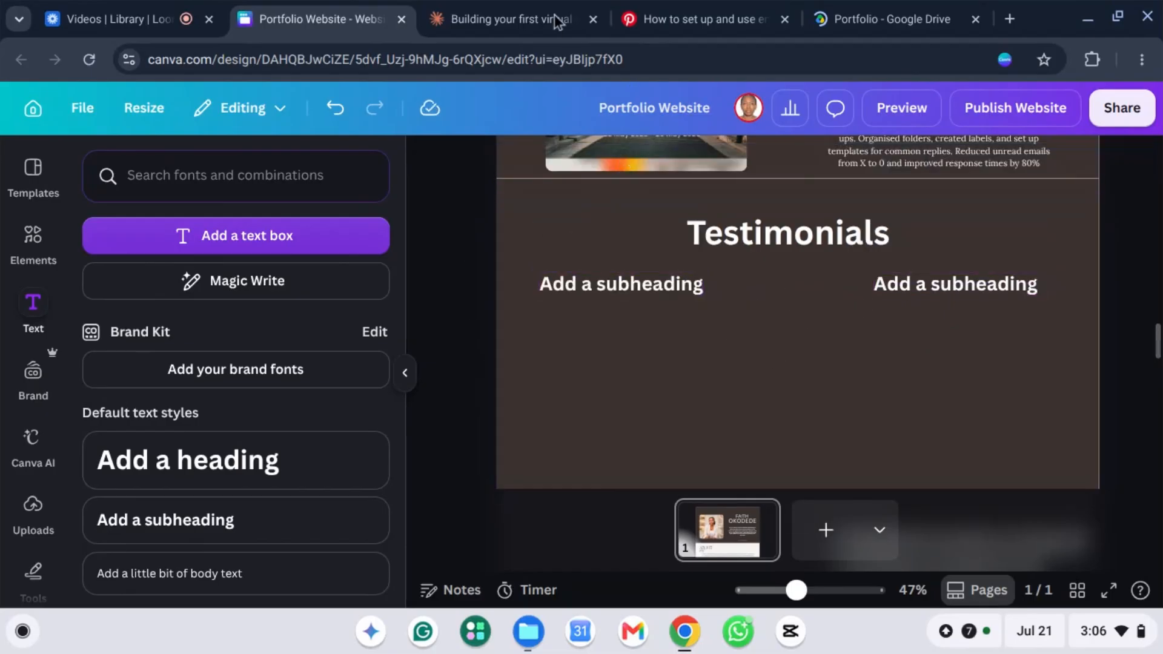
click(512, 20)
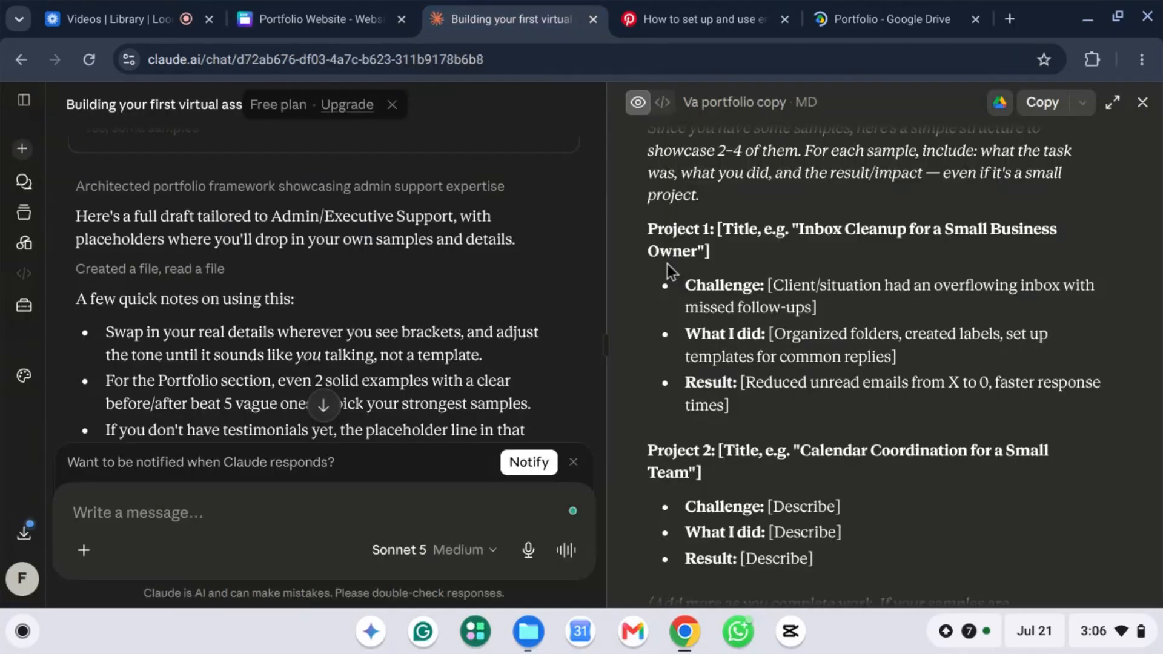
scroll(841, 275, down, 5)
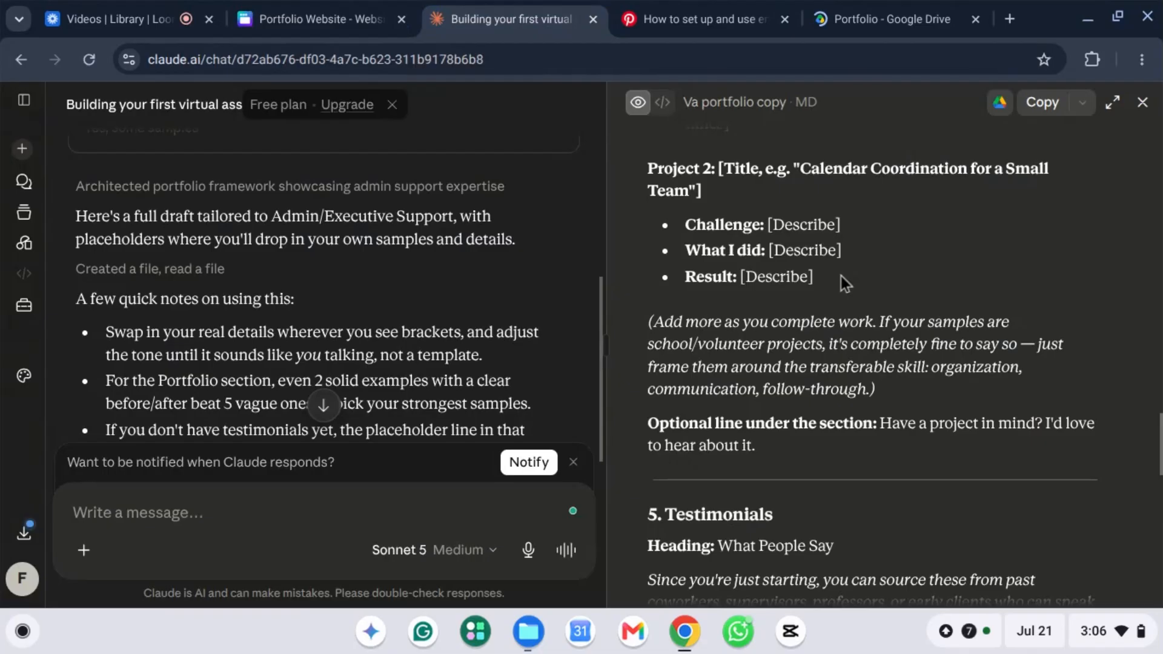
scroll(841, 275, down, 5)
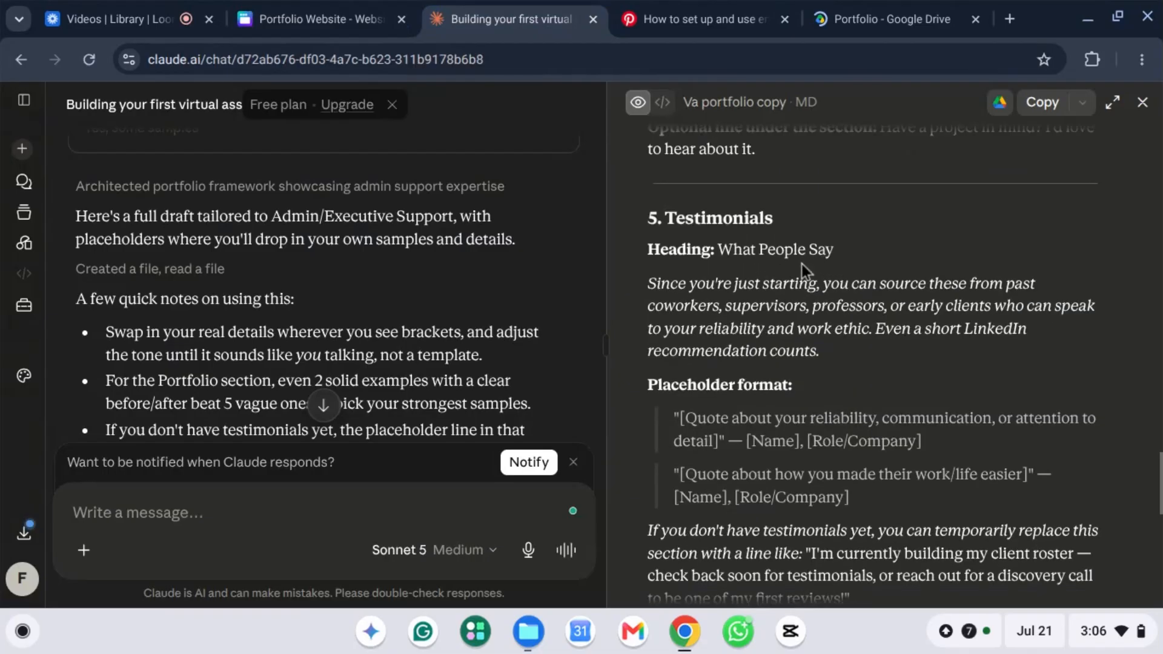
scroll(801, 263, down, 1)
drag(718, 206, 866, 211)
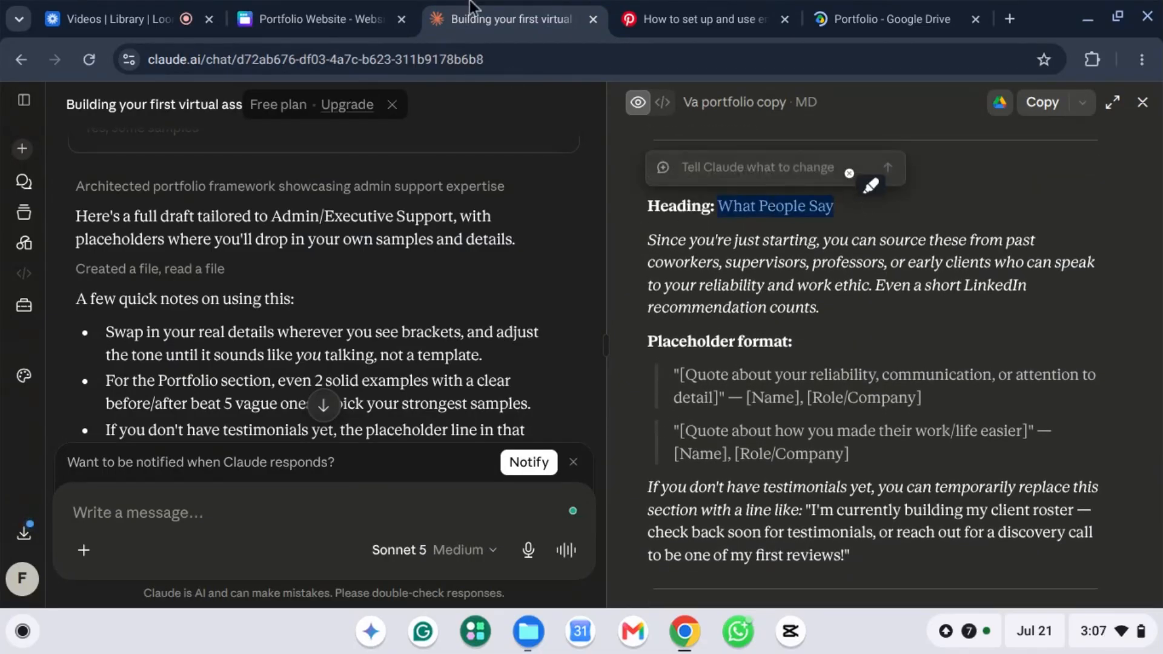
click(278, 10)
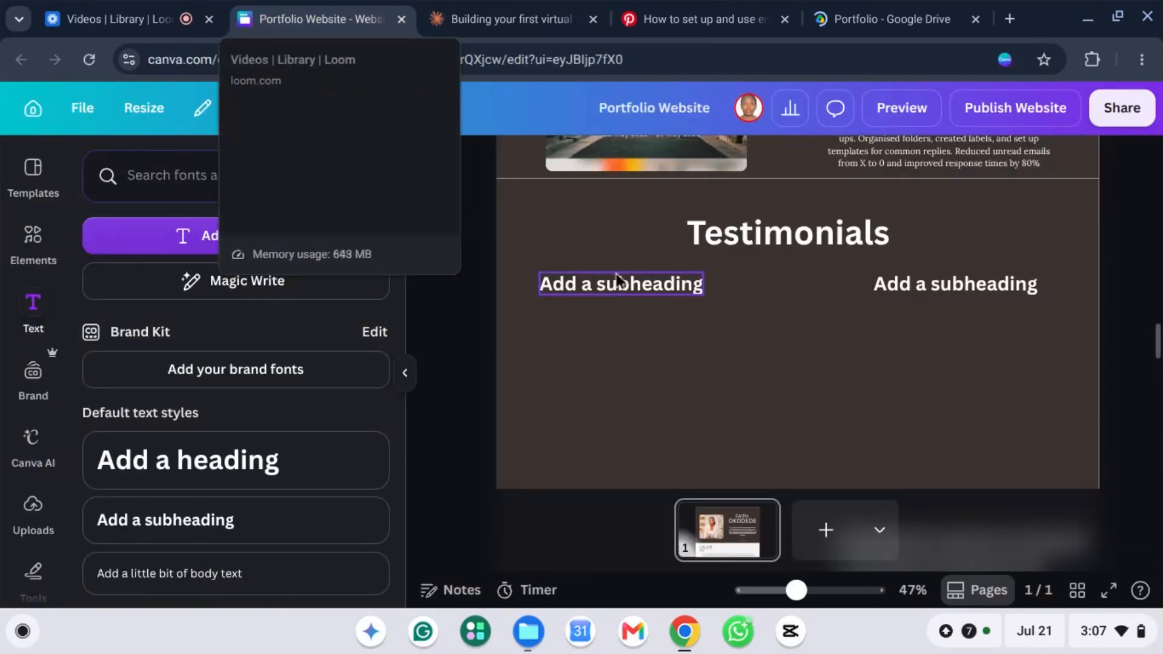
Step: Replace the left subheading's placeholder with the reviewer's name followed by ', CEO'
click(620, 288)
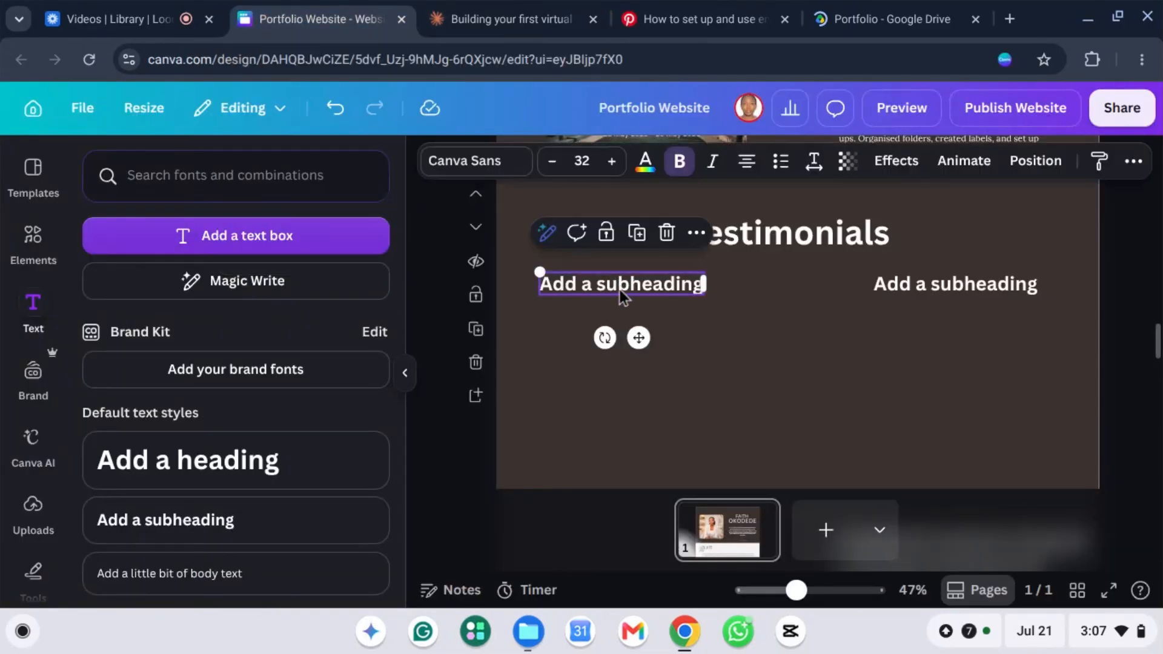
double_click(619, 289)
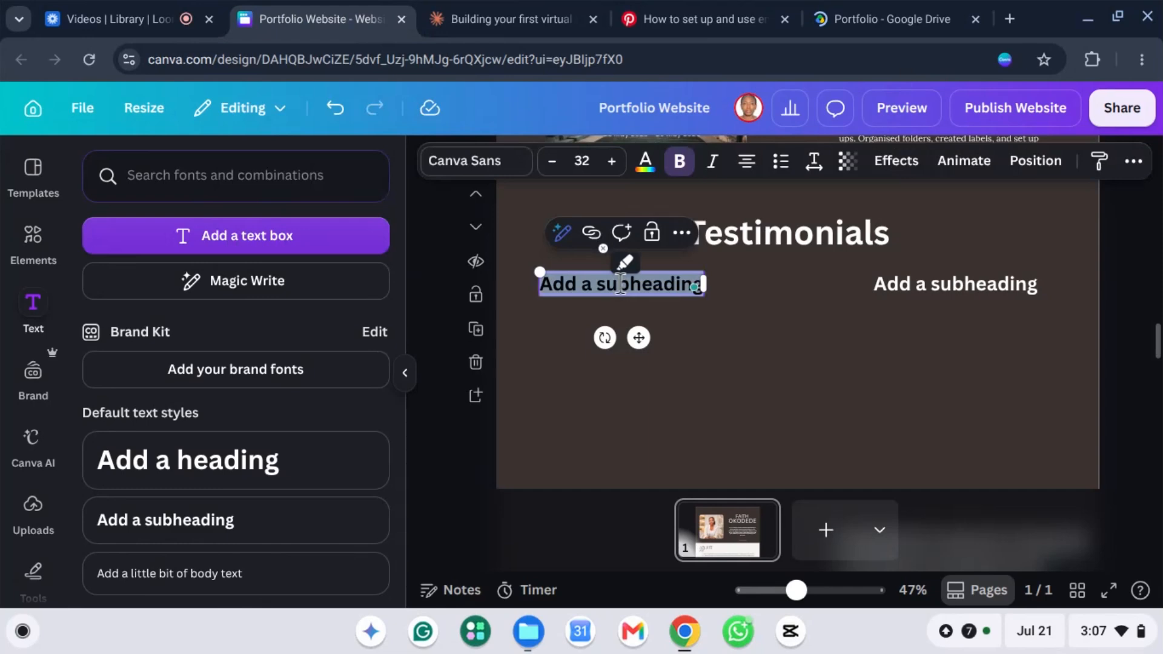
key(BackSpace)
text(M)
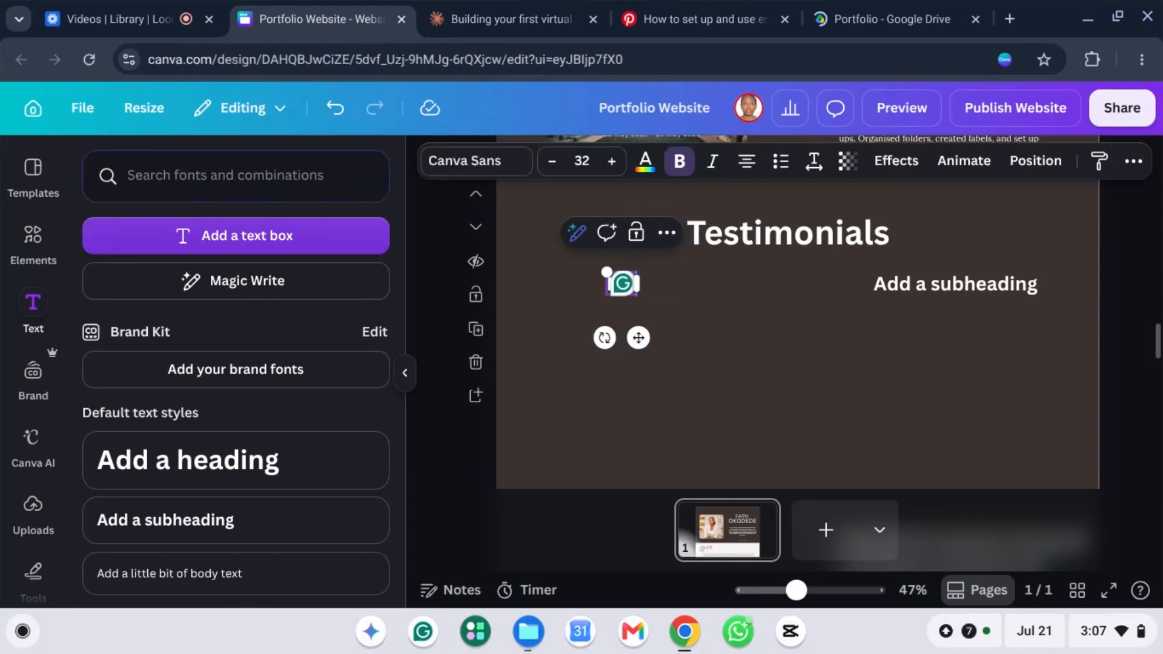
text(r Jon)
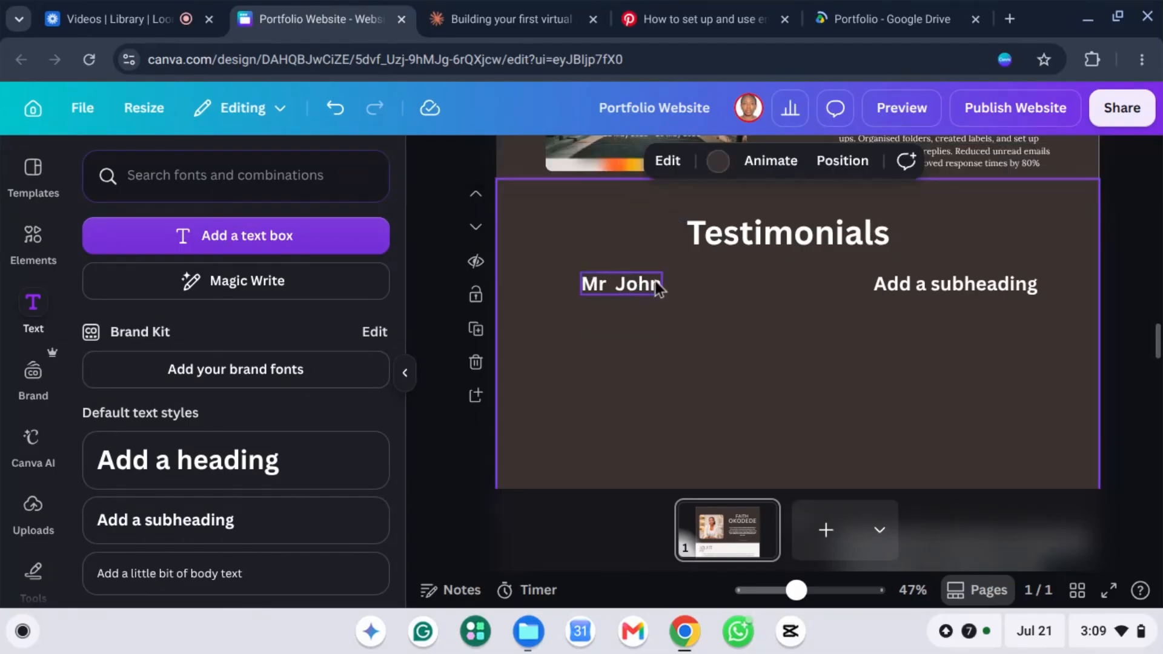
double_click(656, 285)
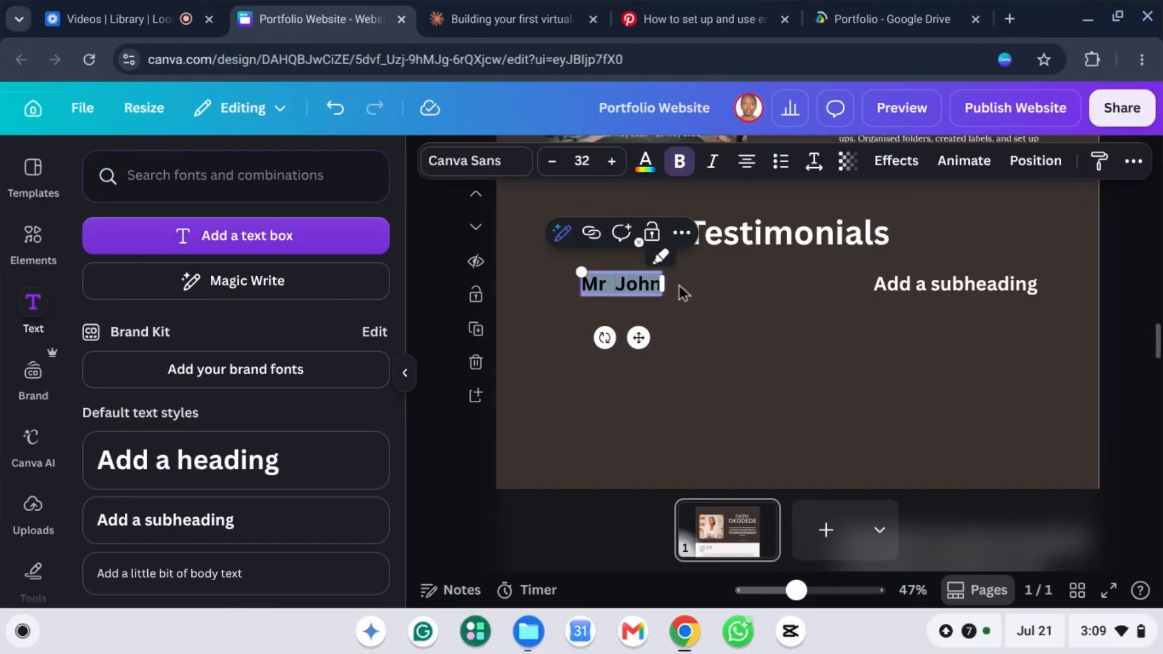
click(647, 284)
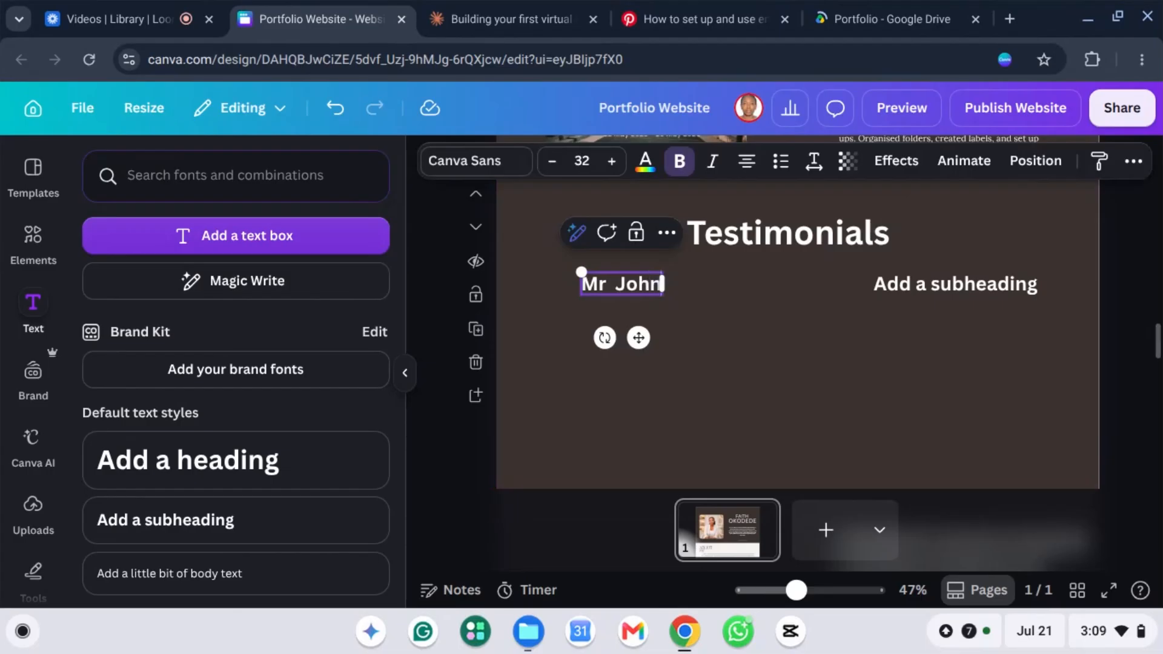
text(, CEO)
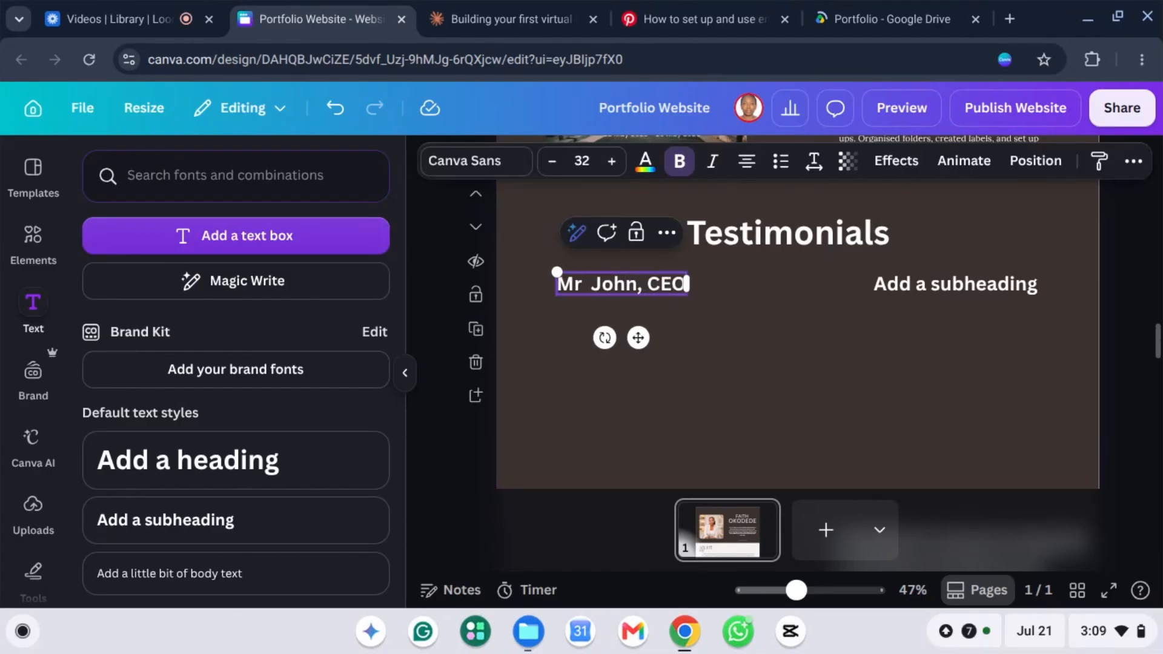
click(700, 343)
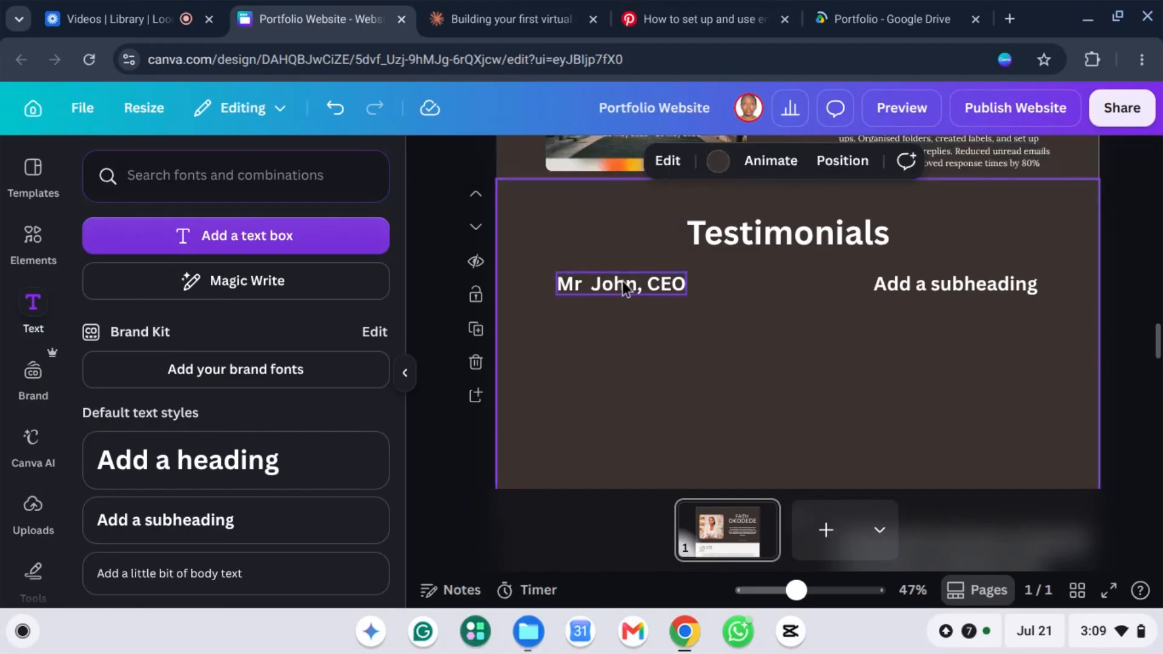
Step: Add a body text box with the testimonial about being lost with expenses, and shrink it
click(219, 530)
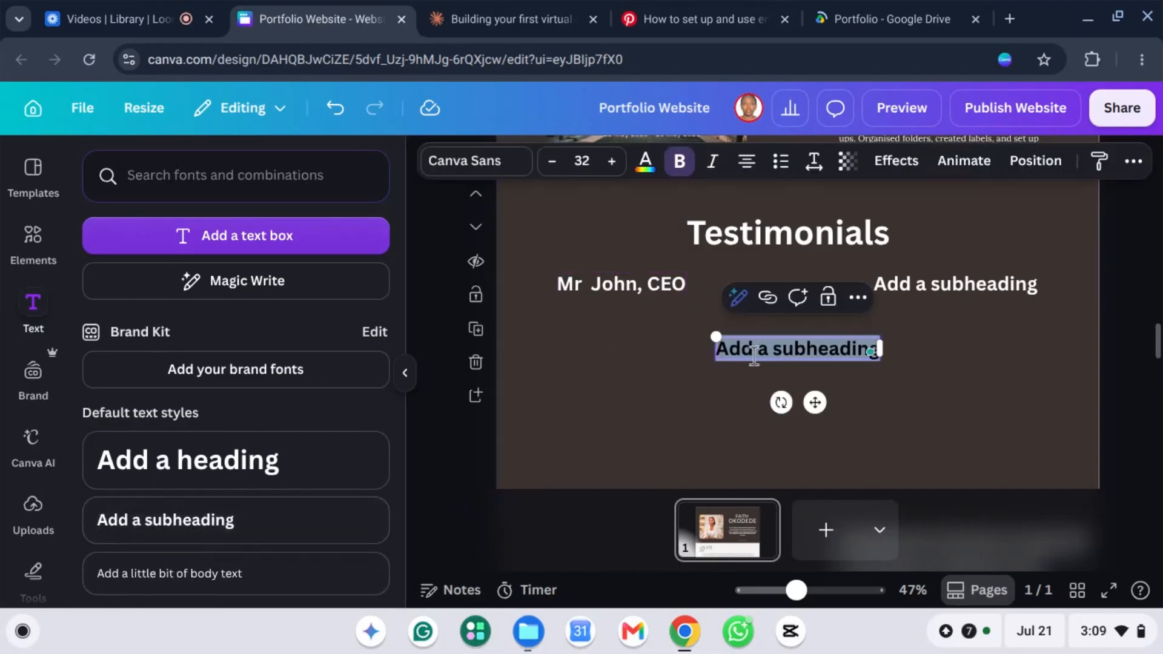
key(BackSpace)
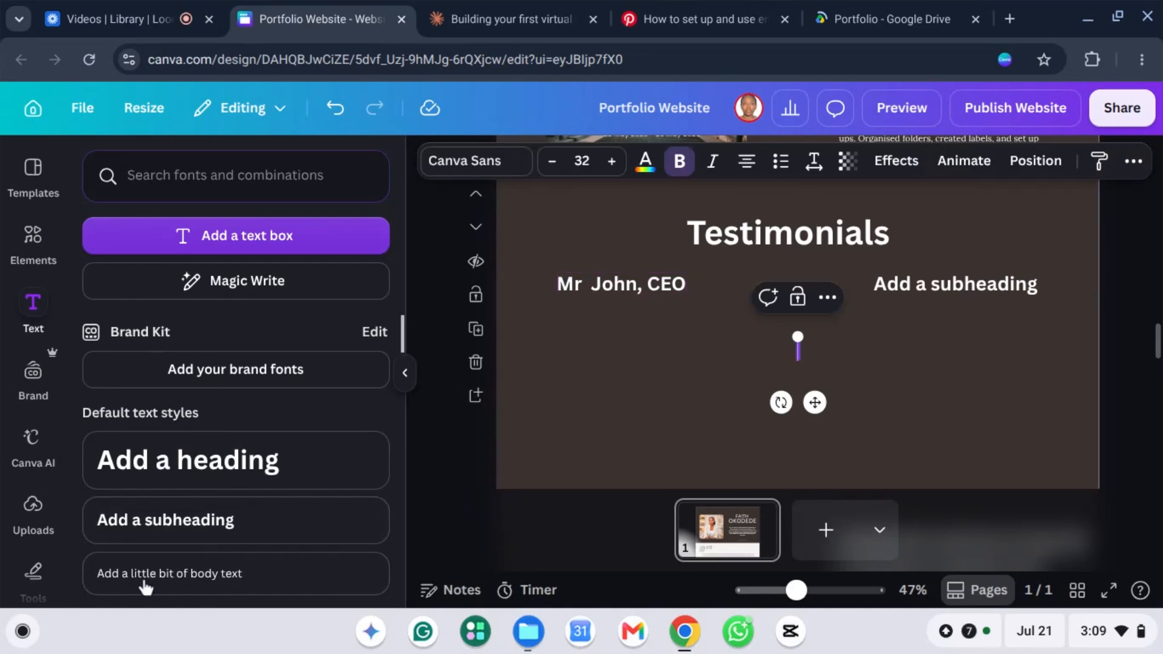
click(164, 578)
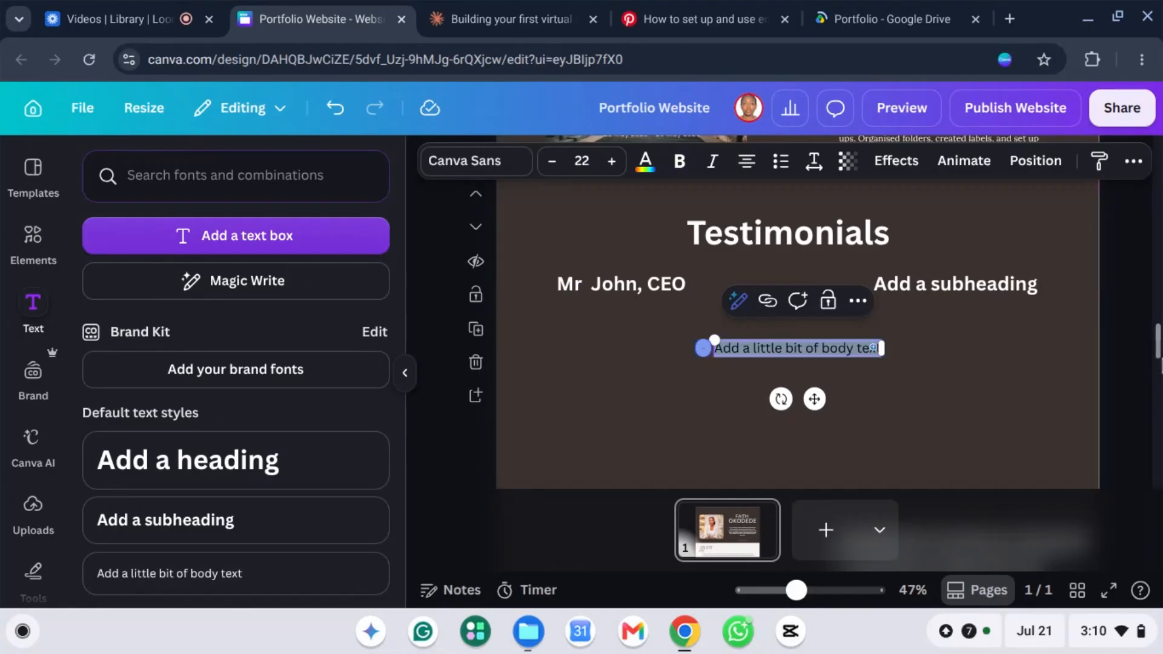
text(I was)
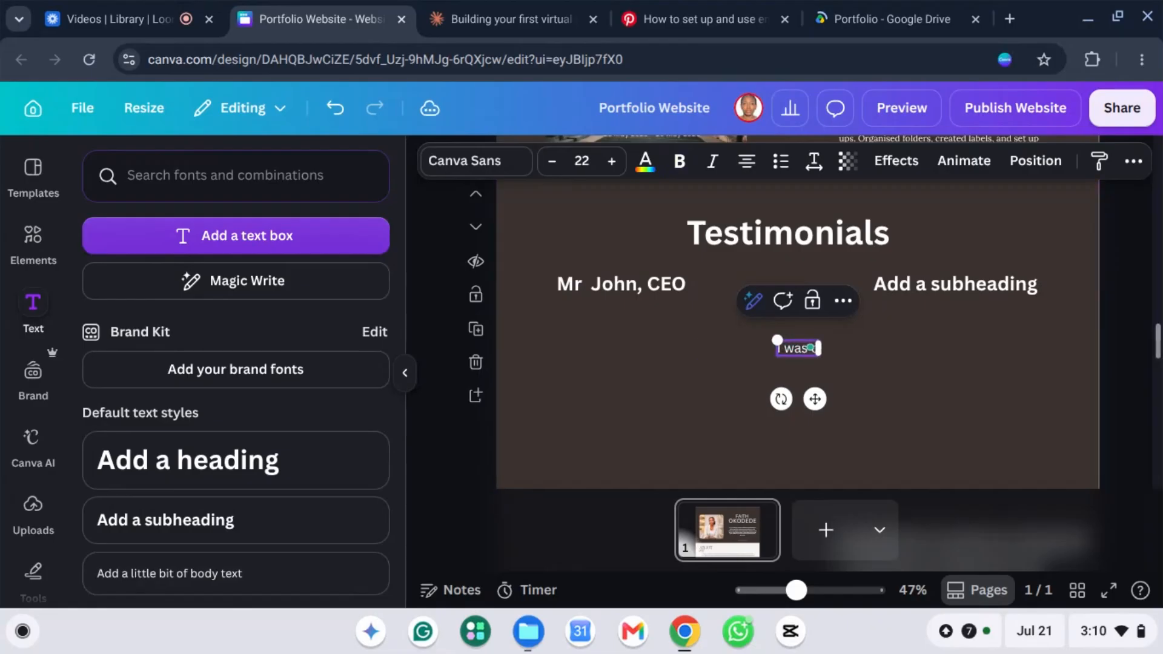
text( comple)
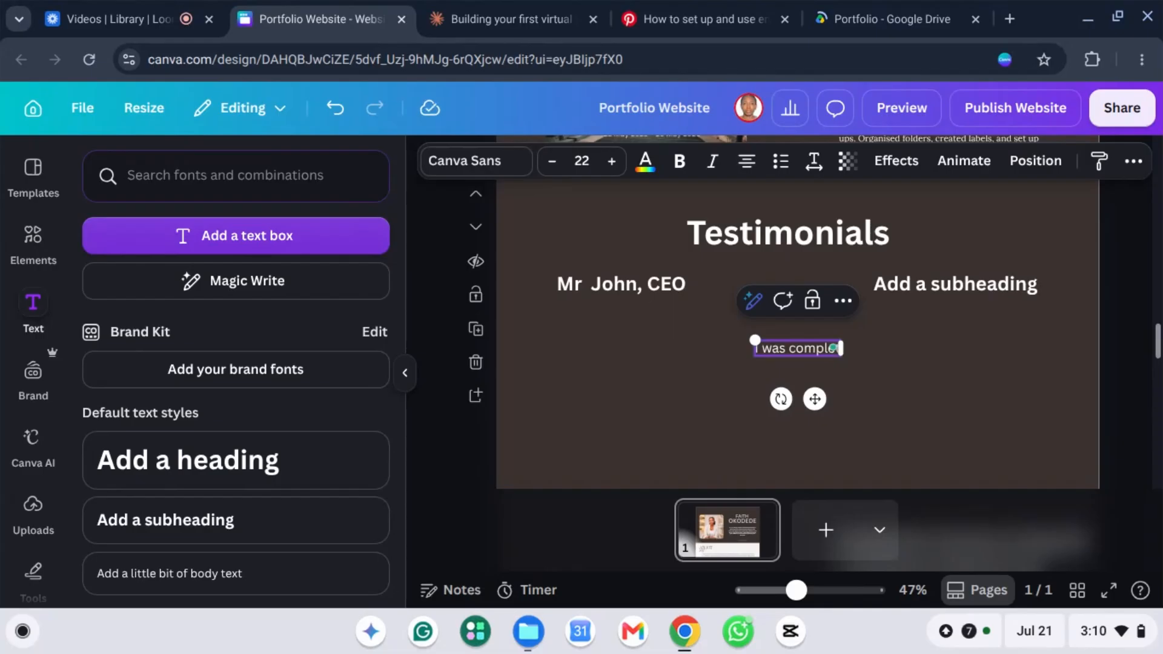
text(tete)
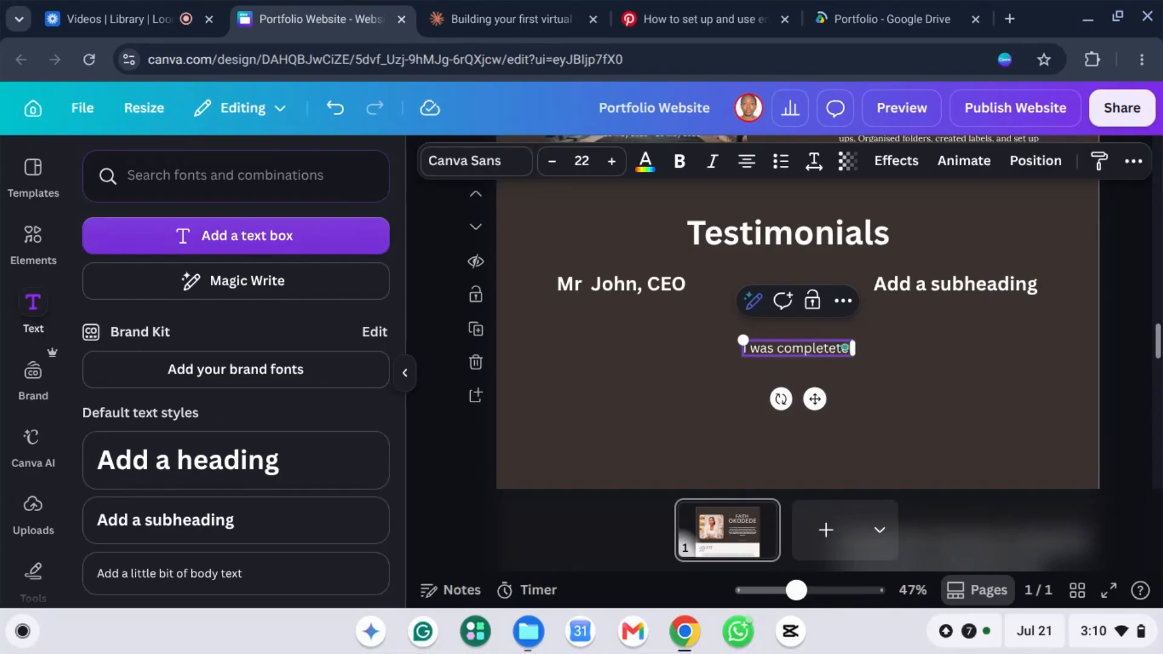
text(ly lost w)
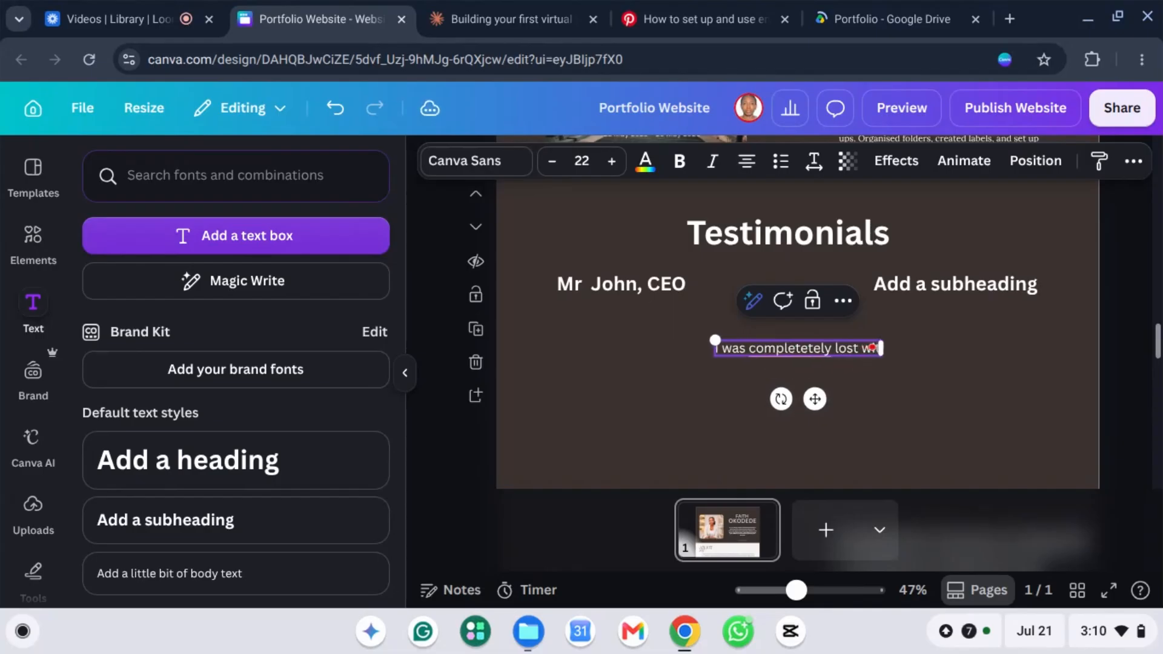
text(ith my expense)
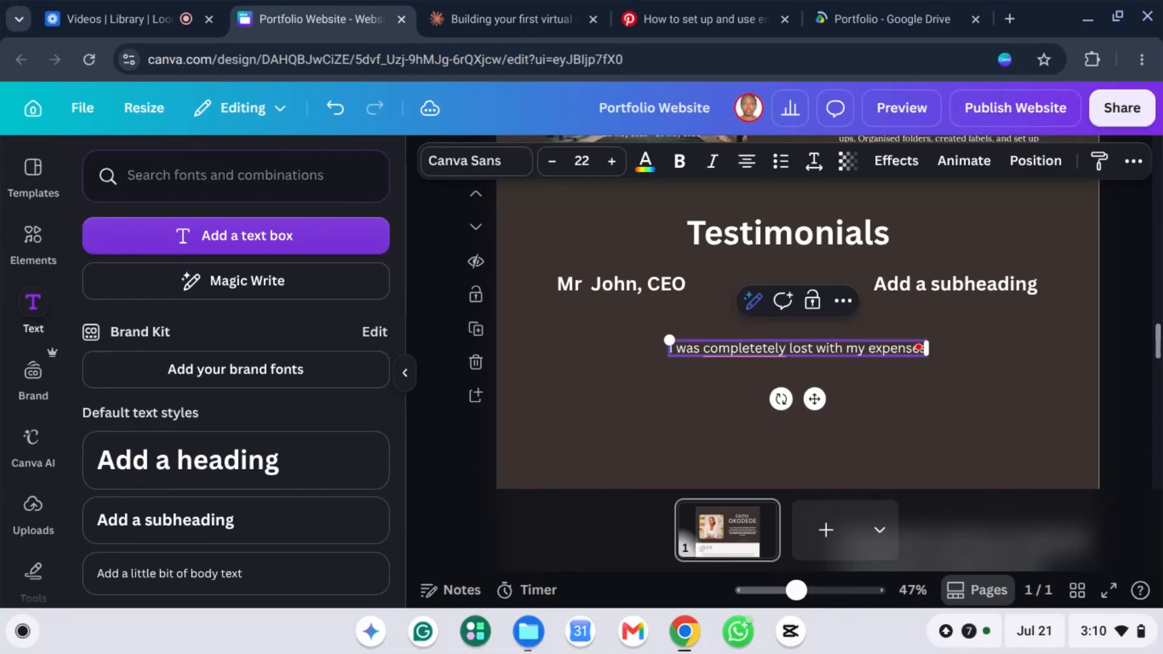
text(s unt)
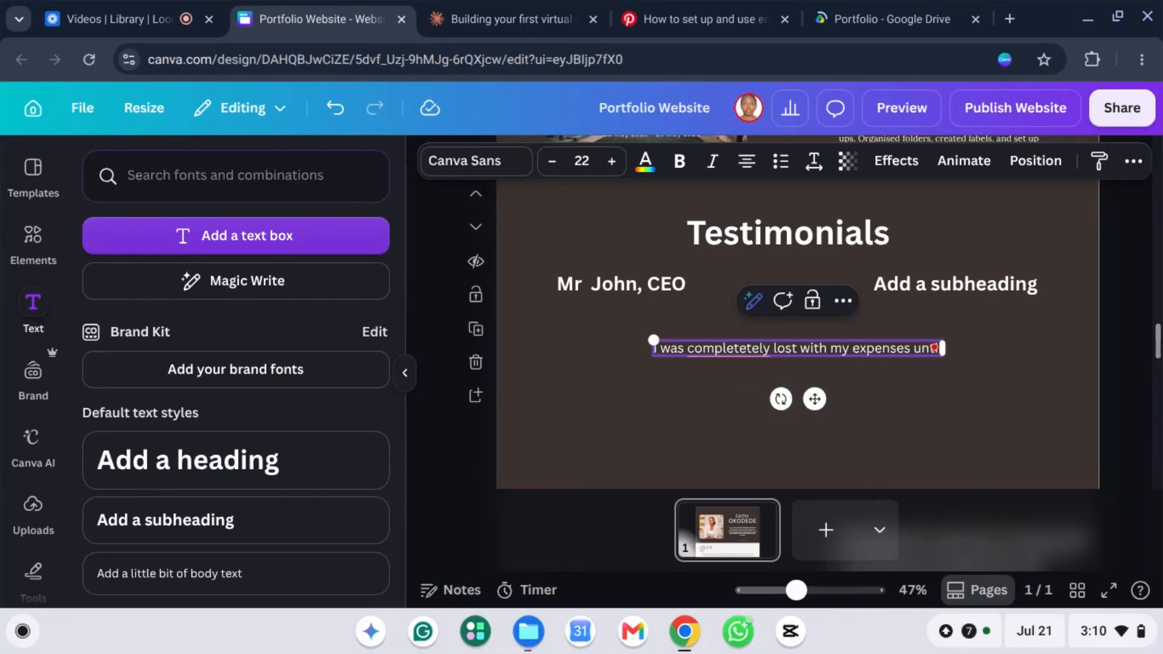
text(il i satarted)
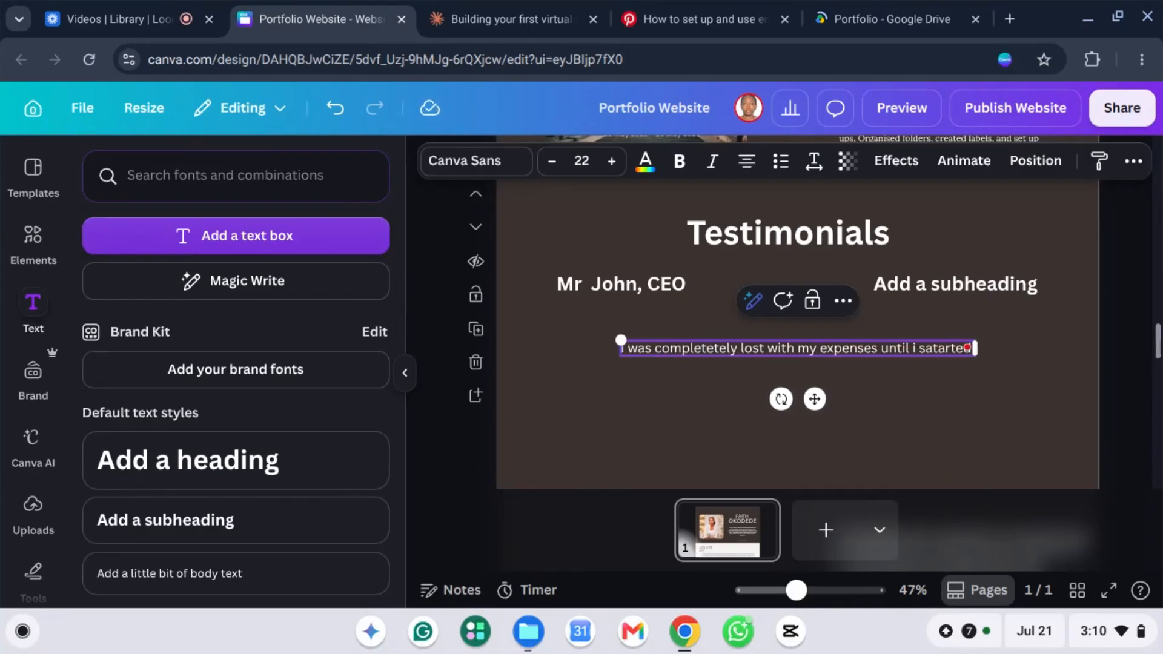
text( working with)
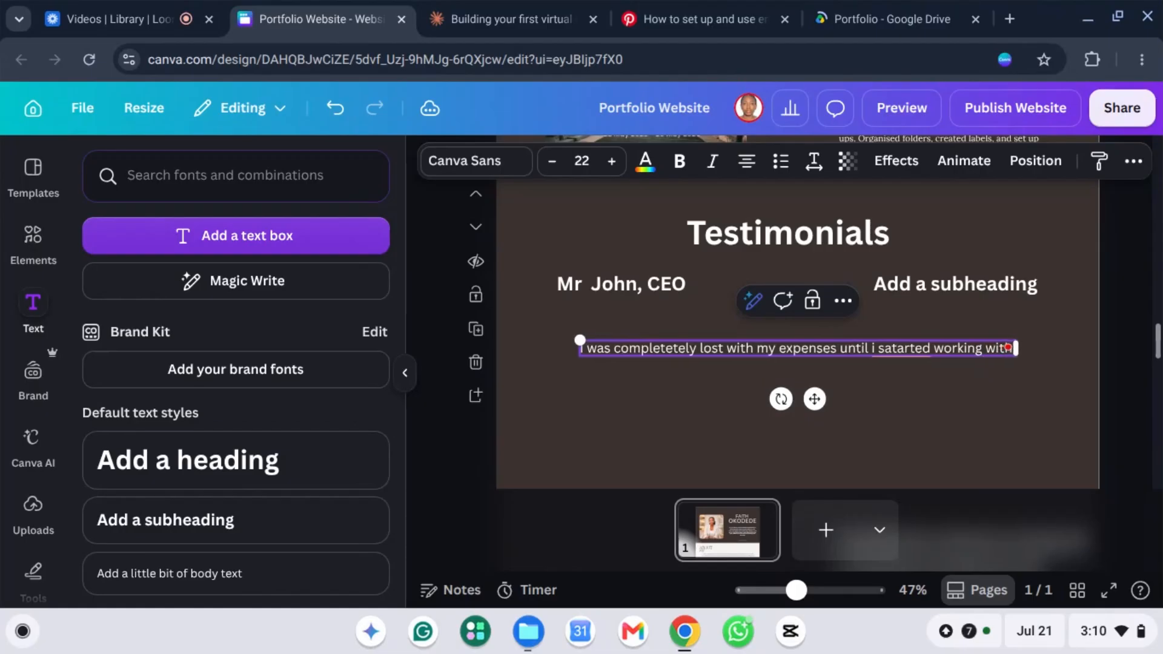
text( faith. she)
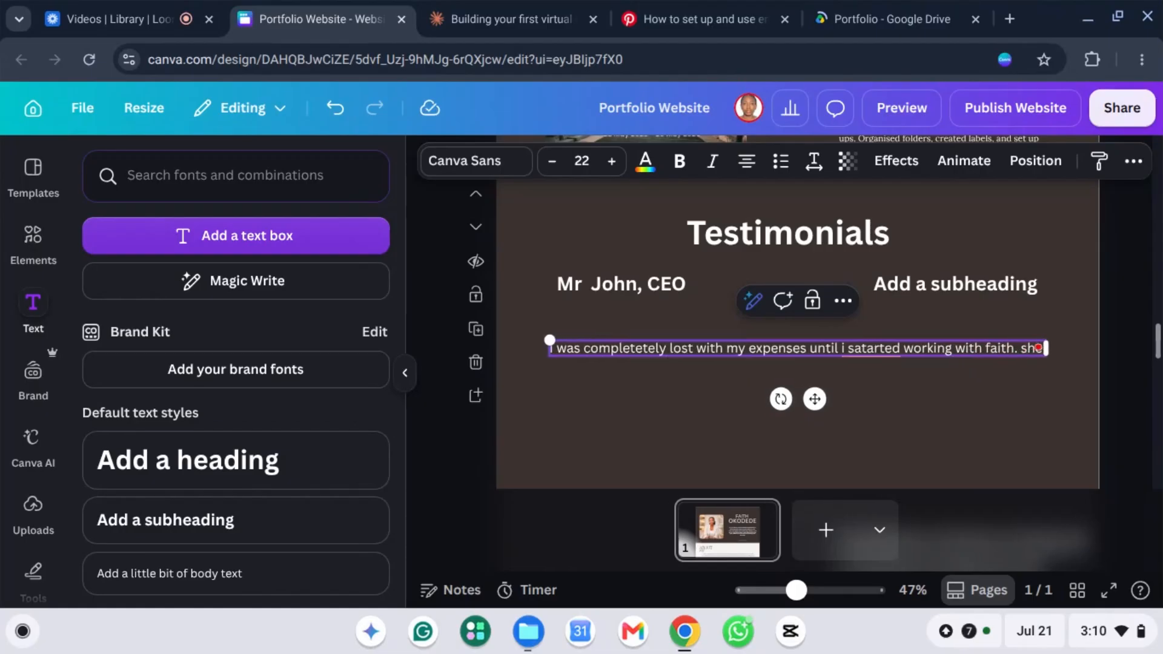
text( made)
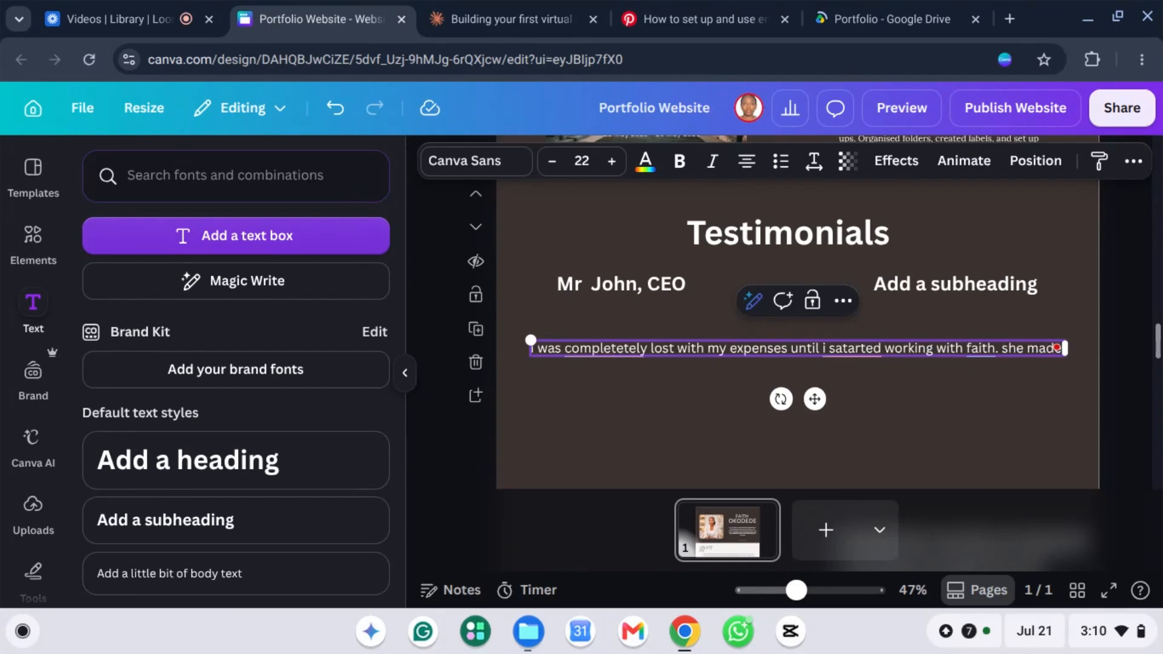
text( tracking)
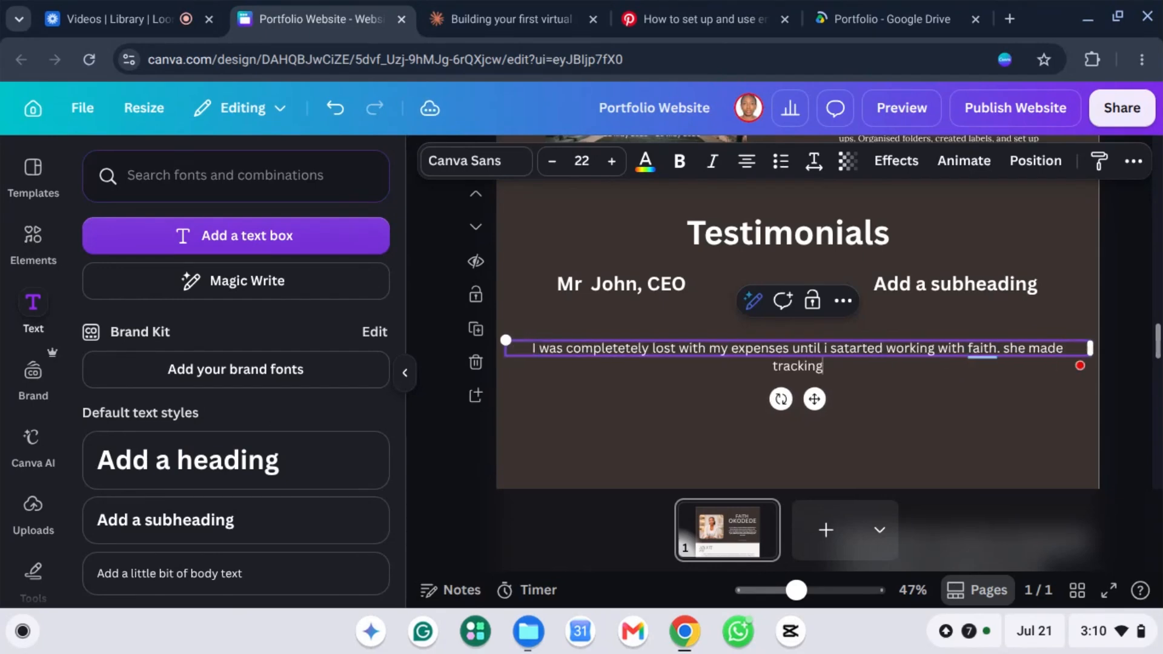
text( everything s)
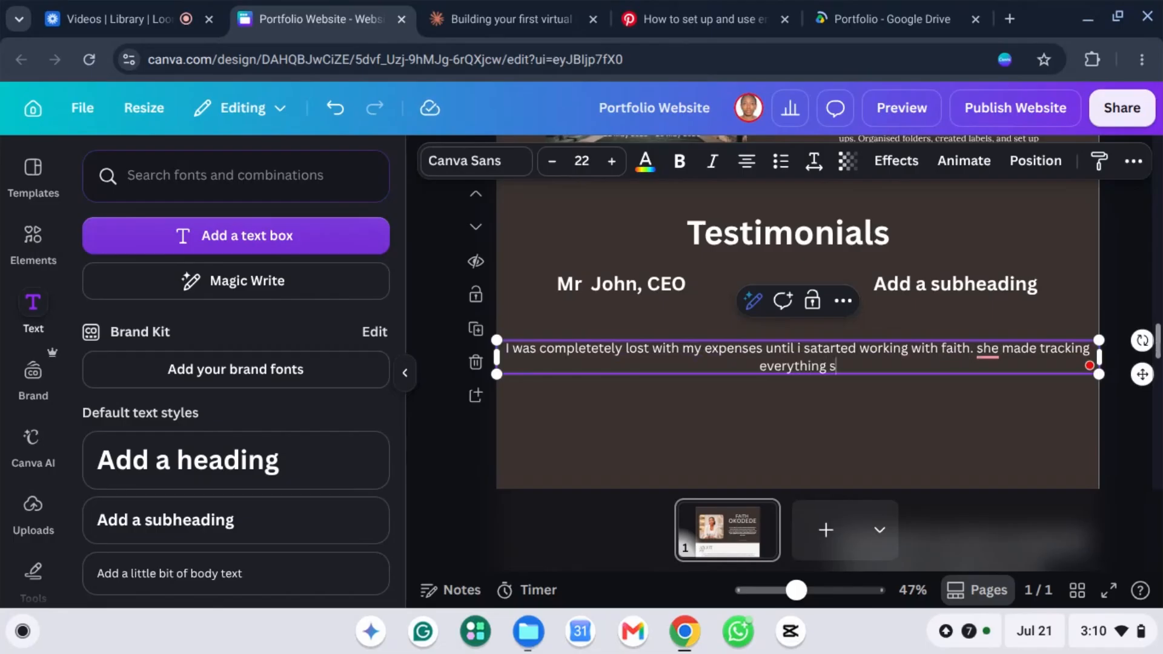
text(o simple )
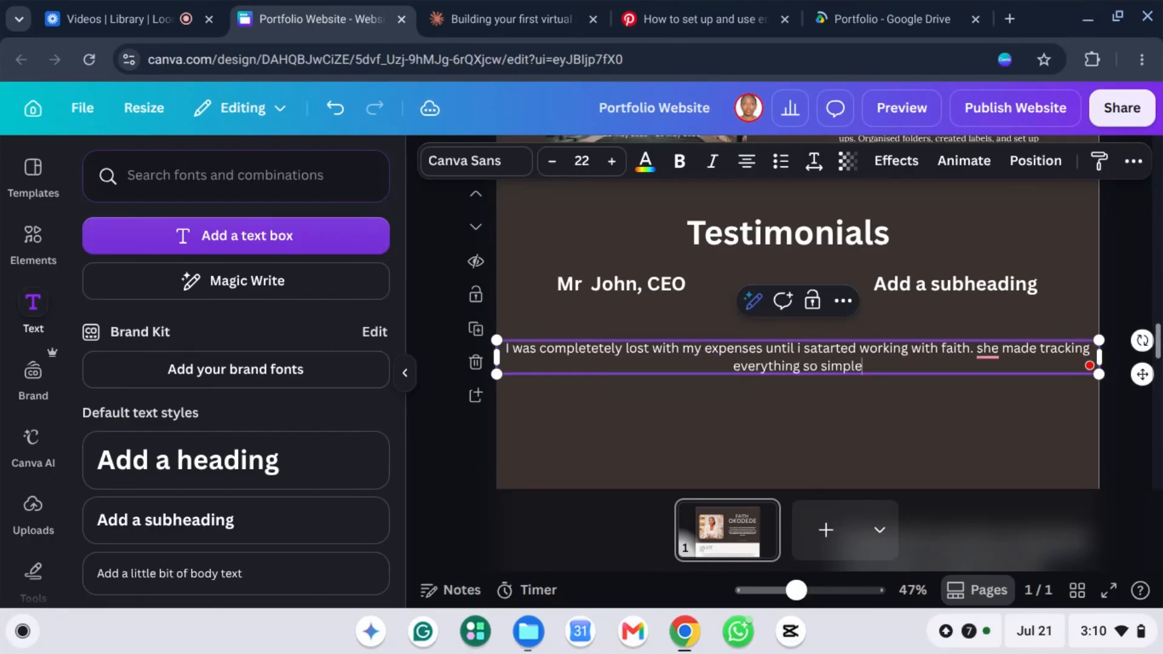
text(a)
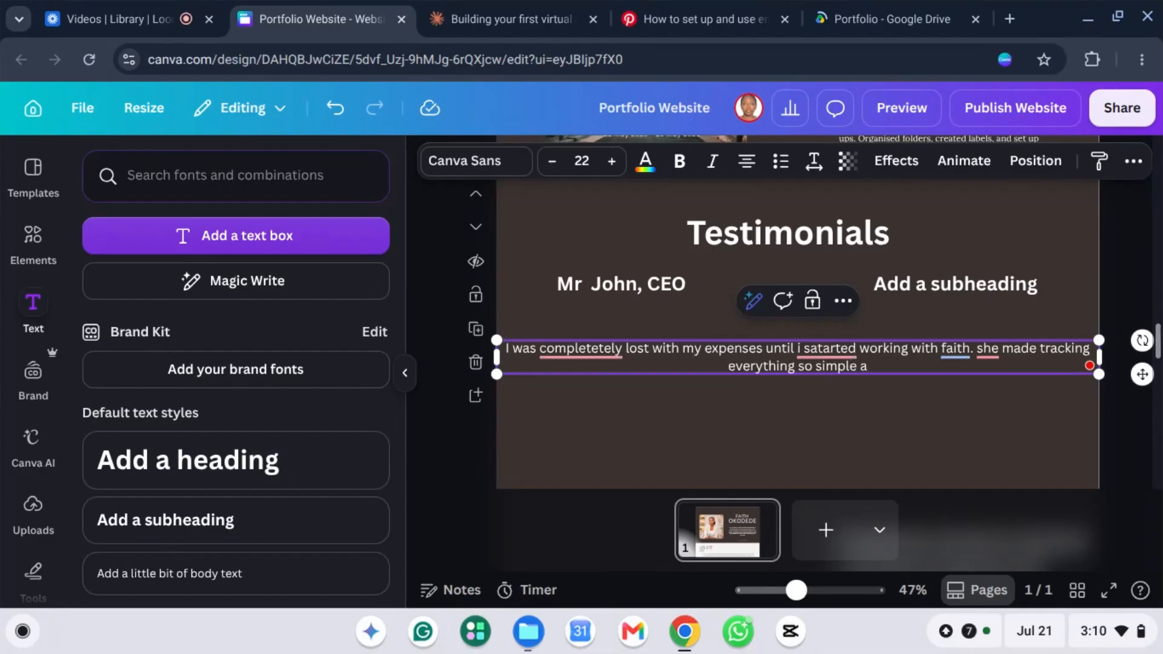
text(re clea)
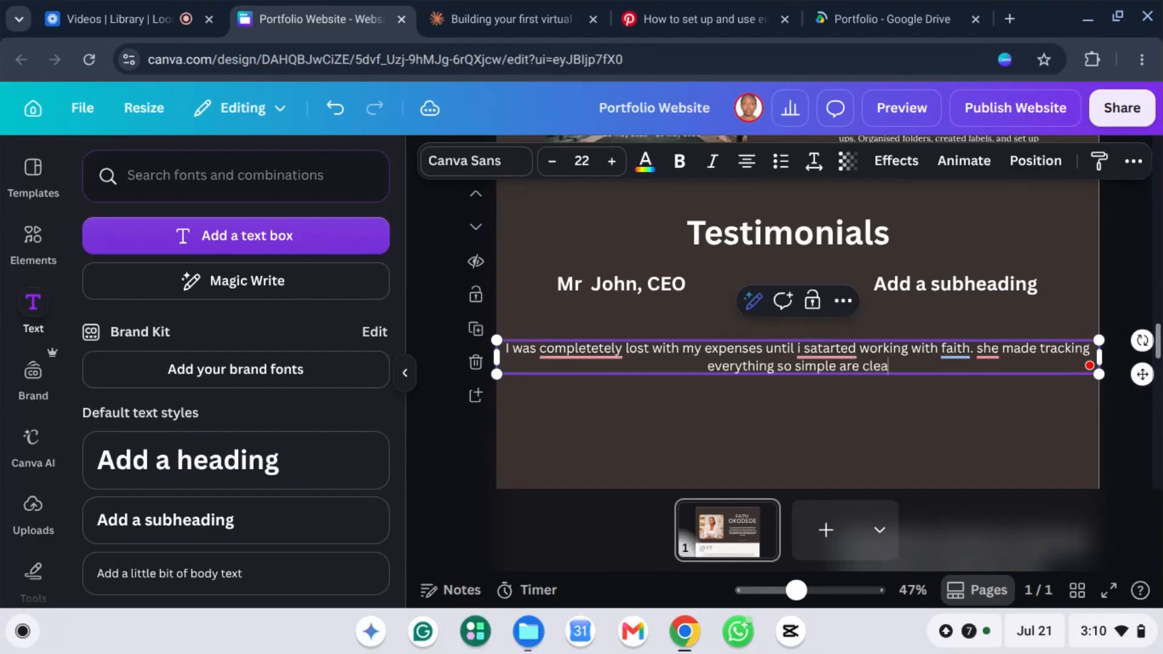
text(r)
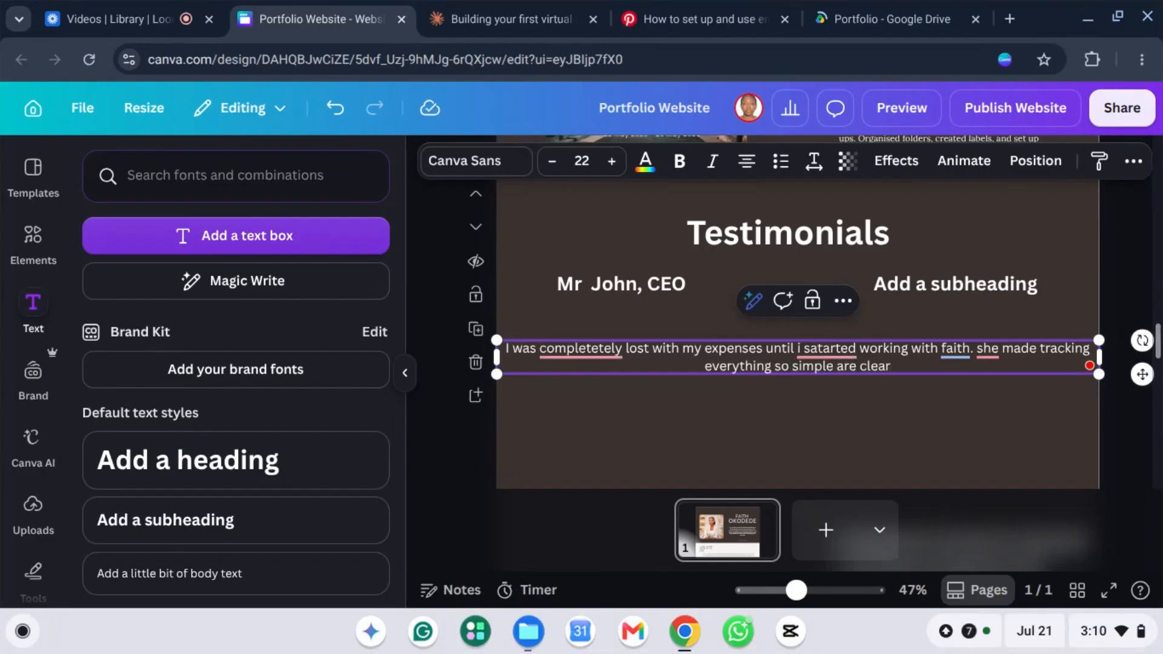
text(.)
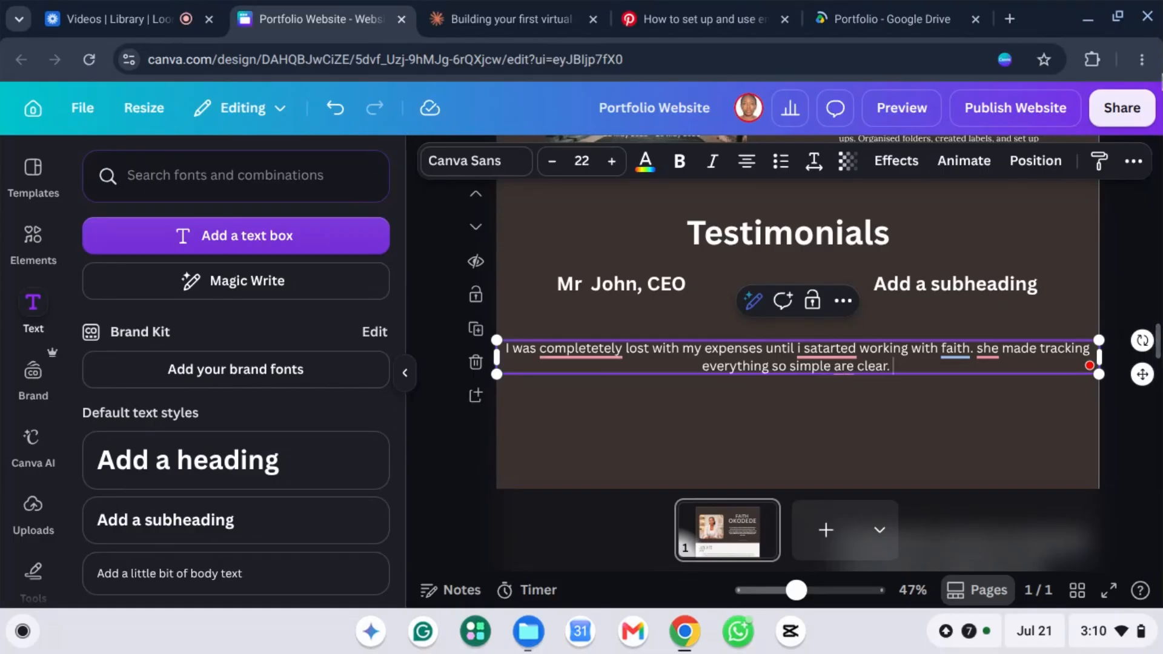
drag(1098, 374, 819, 395)
text(it has  been a massive help and now i can finally rel)
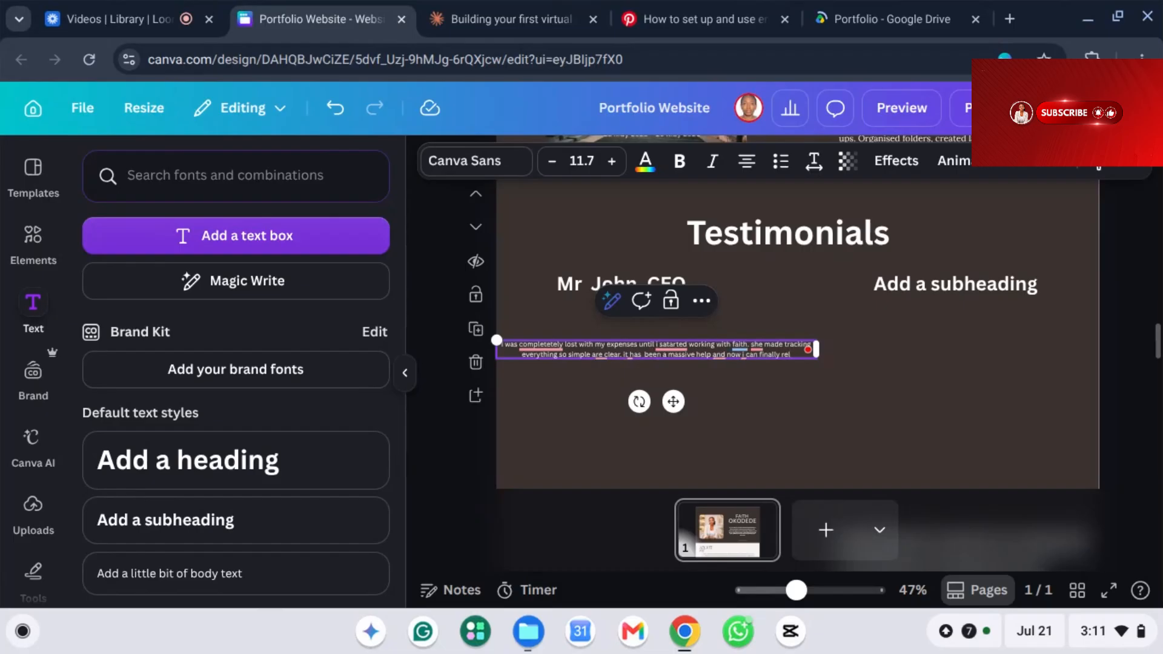
text(ext)
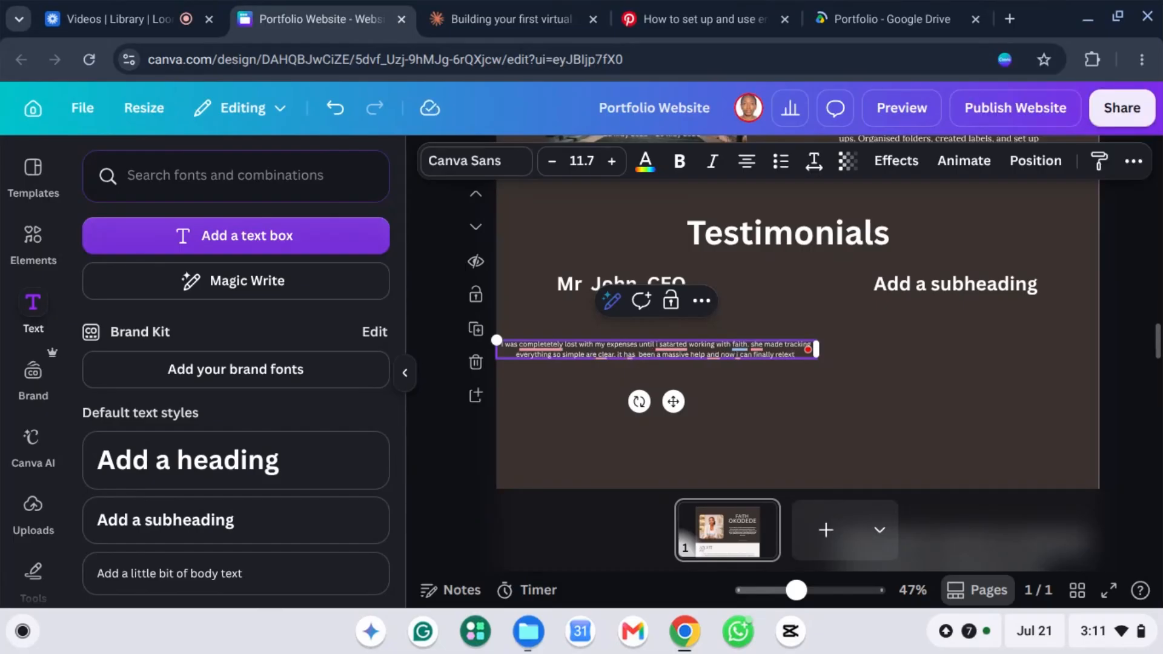
Step: Finish the quote about organized finances and correct 'finces' and 'satarted' to 'finances' and 'I started'
text(knowing my finces are orgainized)
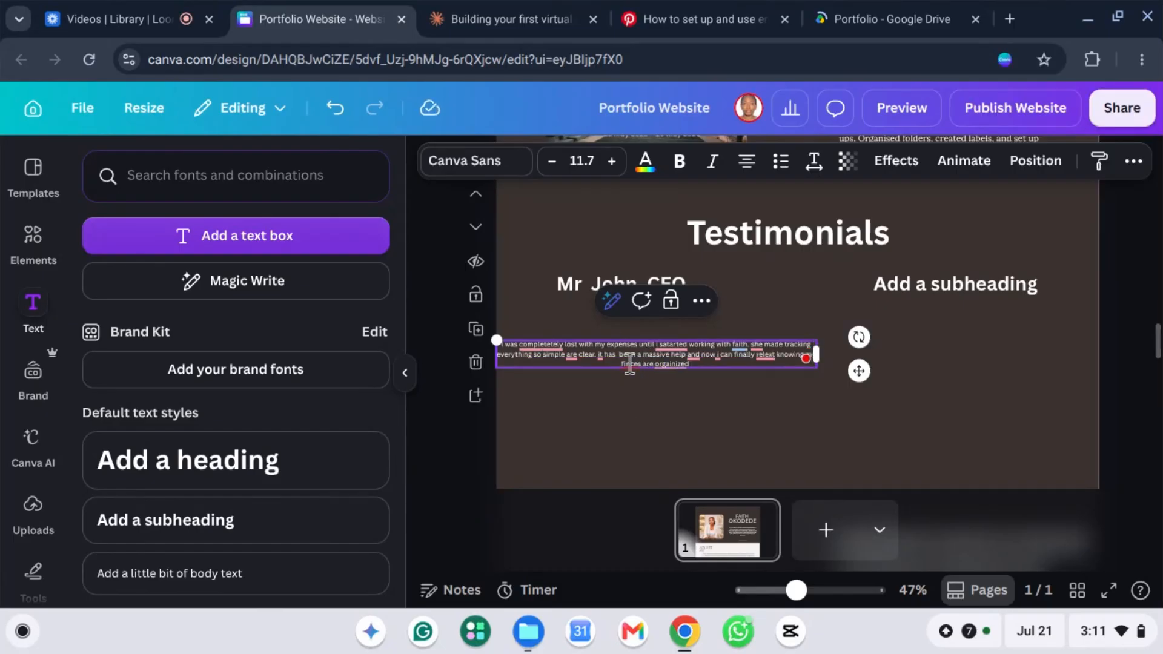
mouse_move(630, 365)
click(653, 412)
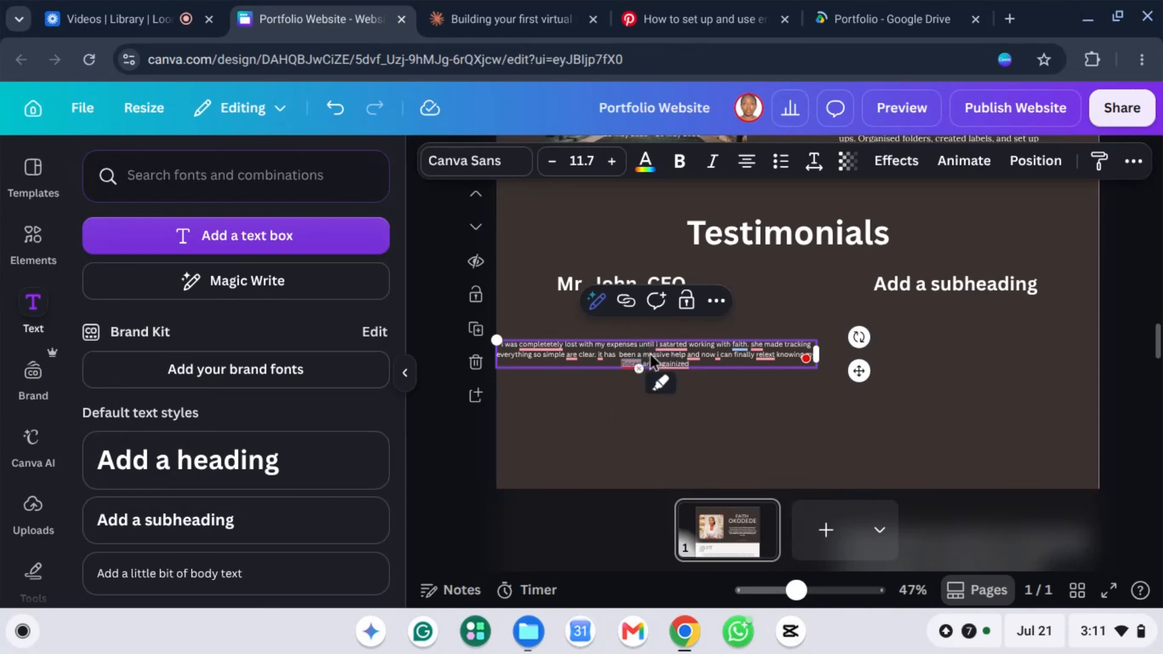
mouse_move(675, 351)
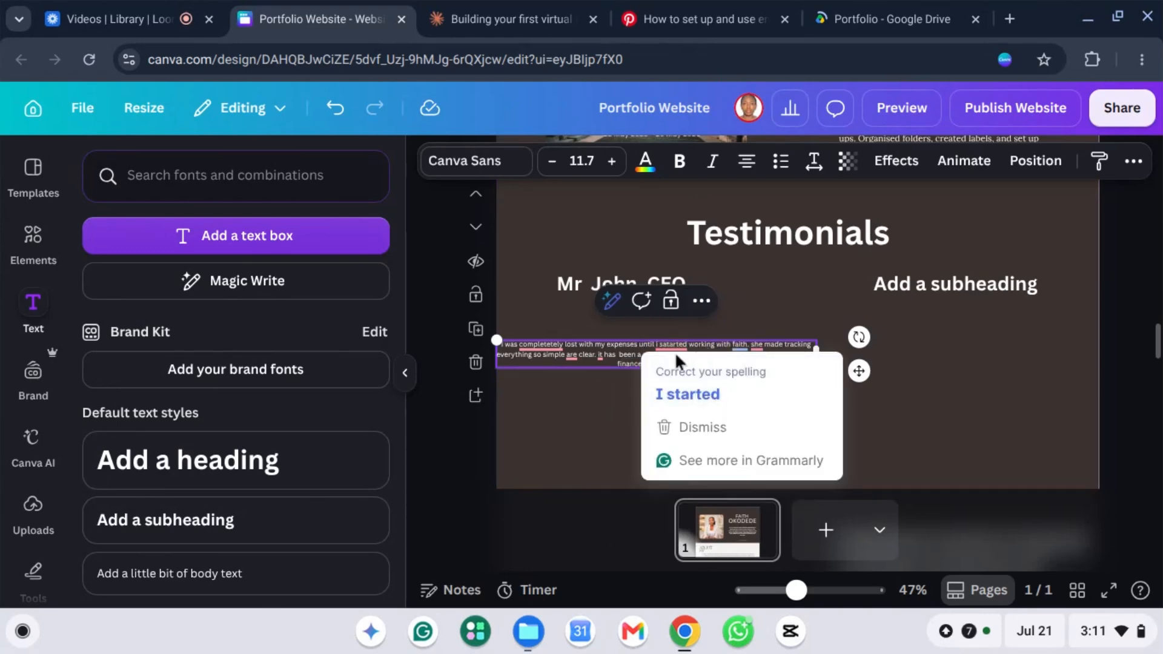
click(689, 390)
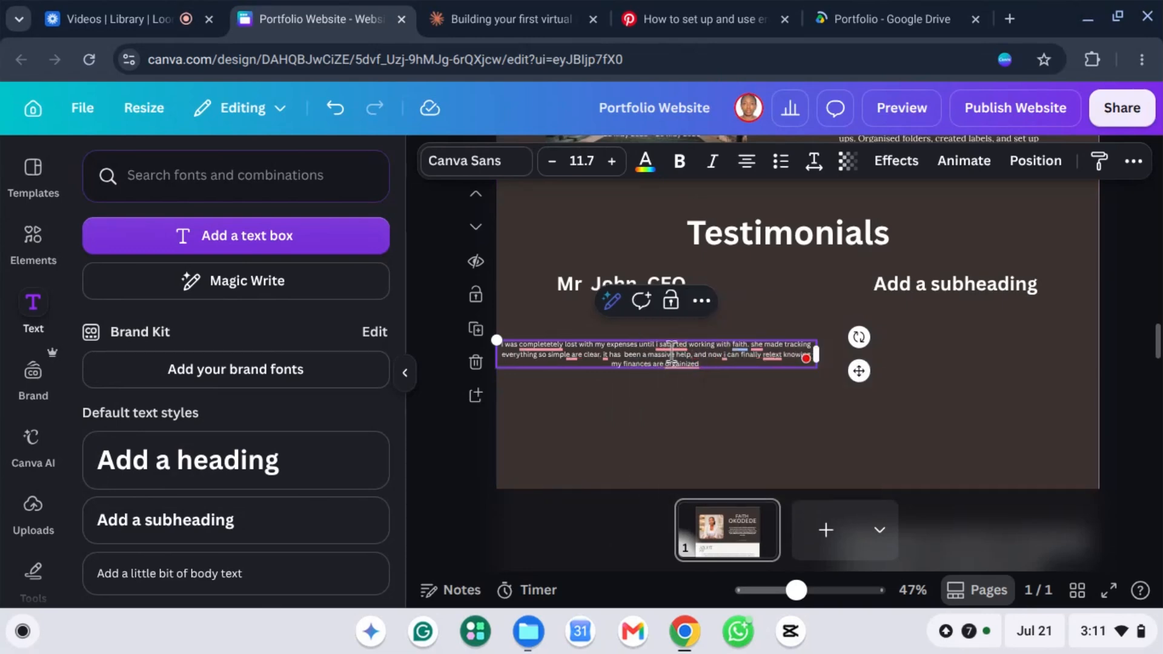
mouse_move(667, 345)
click(671, 394)
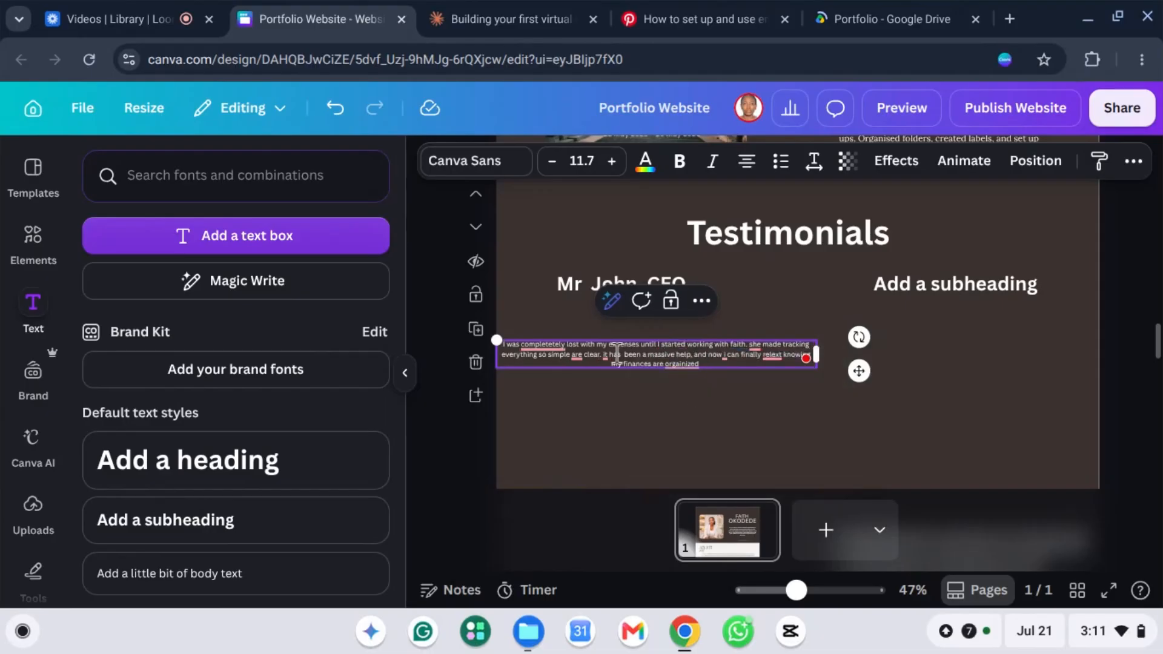
Step: Shrink the bold testimonial to size 21.5 and position the reviewer's name and CEO line beneath it
triple_click(618, 354)
drag(655, 345, 669, 346)
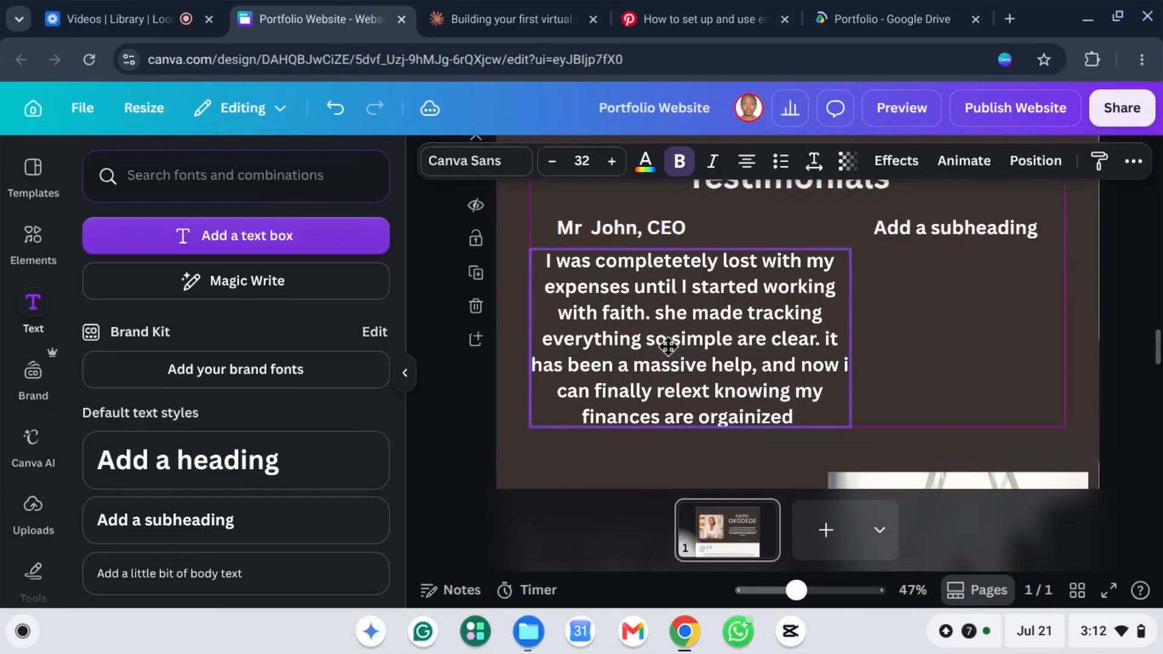
click(634, 230)
drag(703, 285, 934, 434)
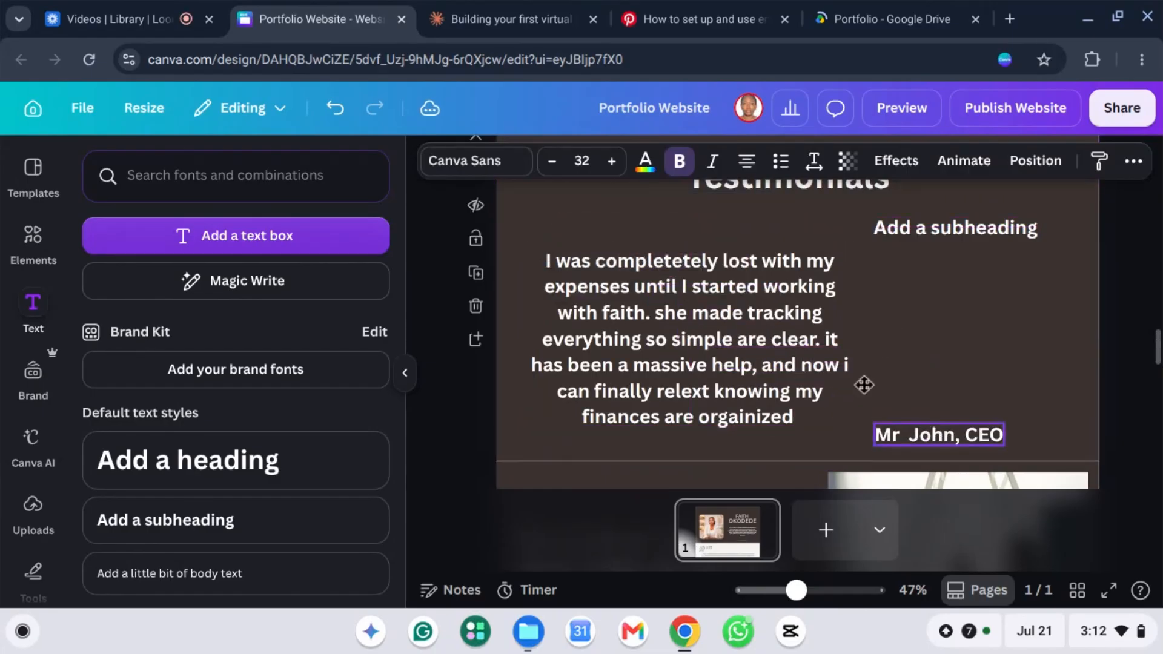
click(669, 340)
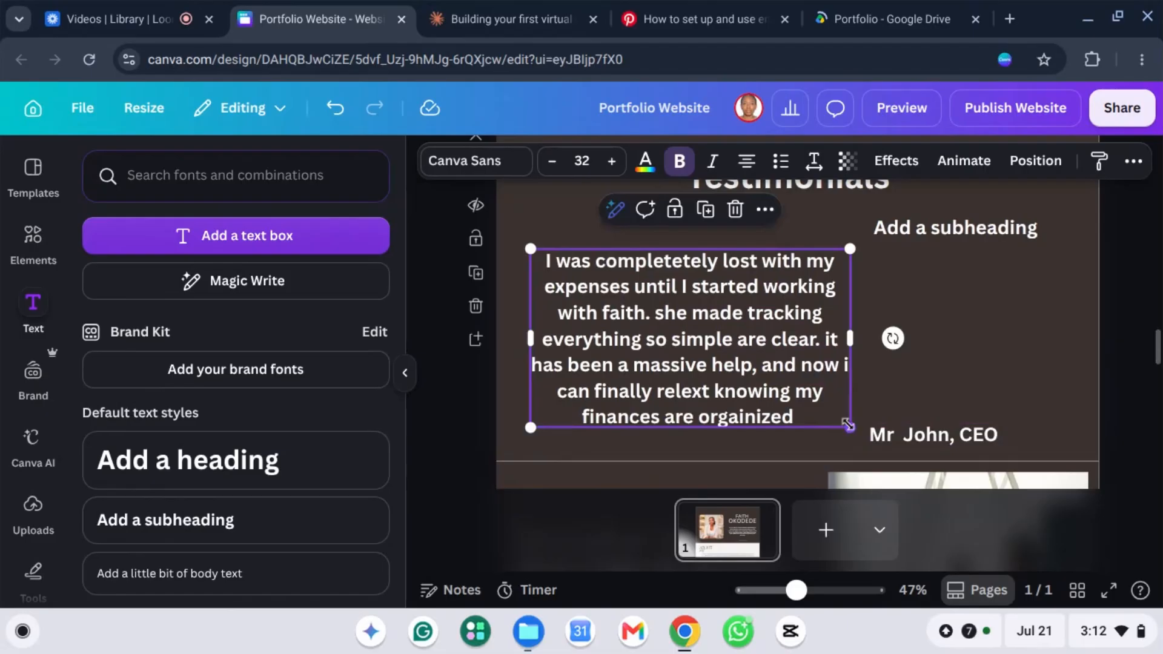
drag(804, 380, 748, 368)
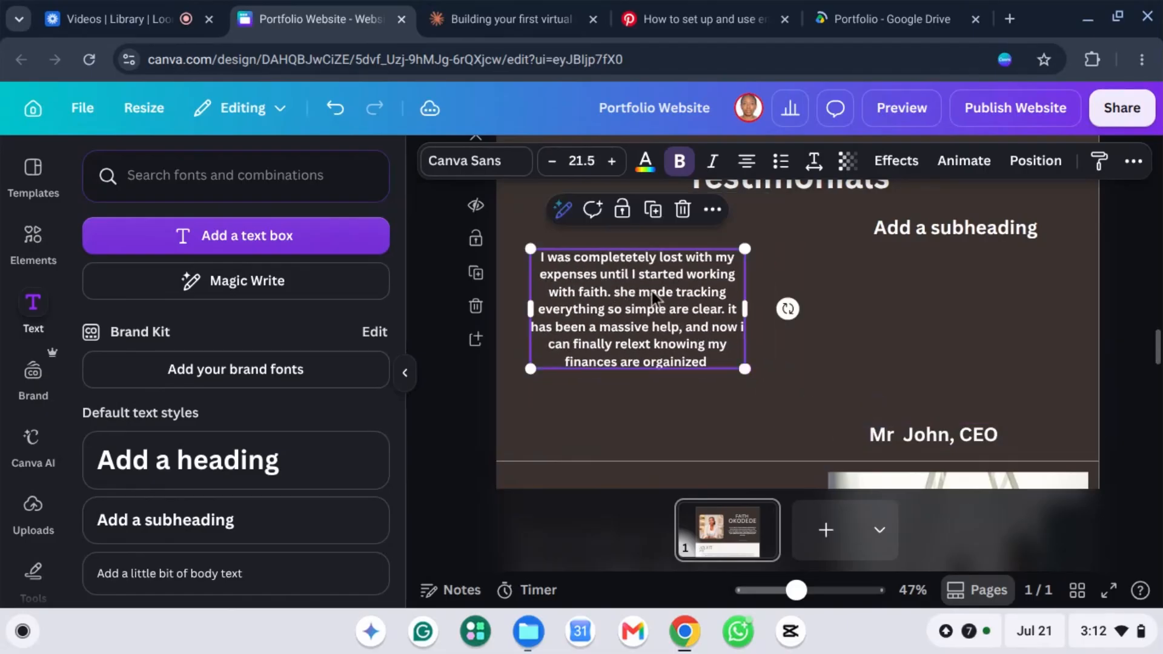
drag(609, 291, 644, 267)
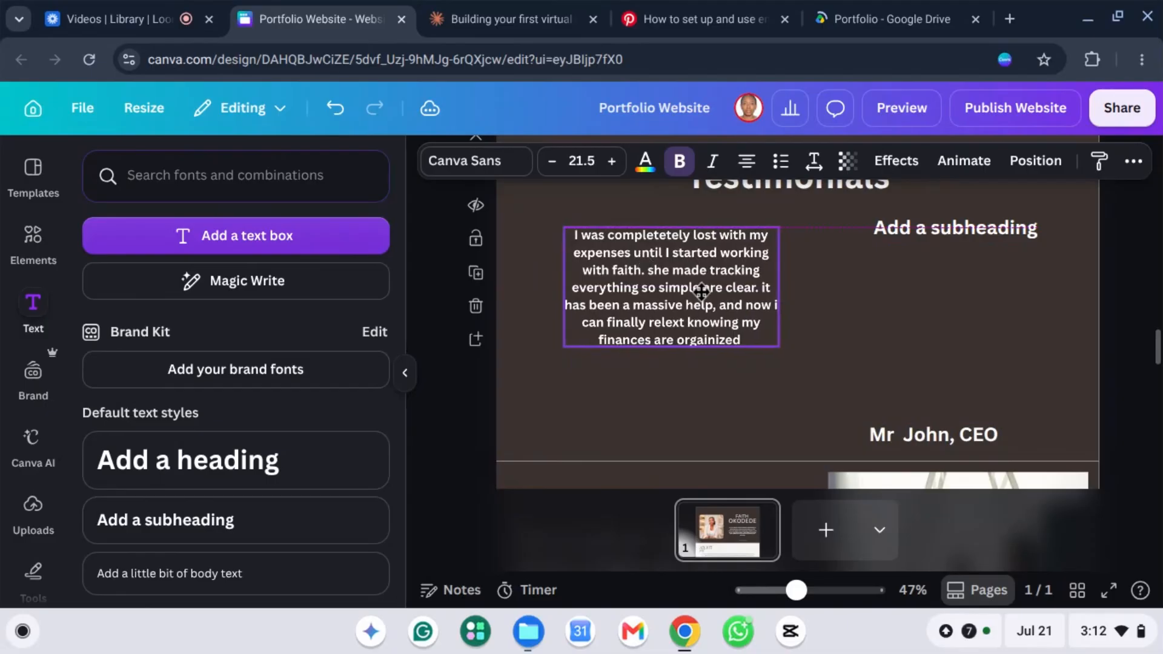
drag(919, 435, 643, 368)
click(962, 374)
scroll(848, 352, up, 1)
click(698, 304)
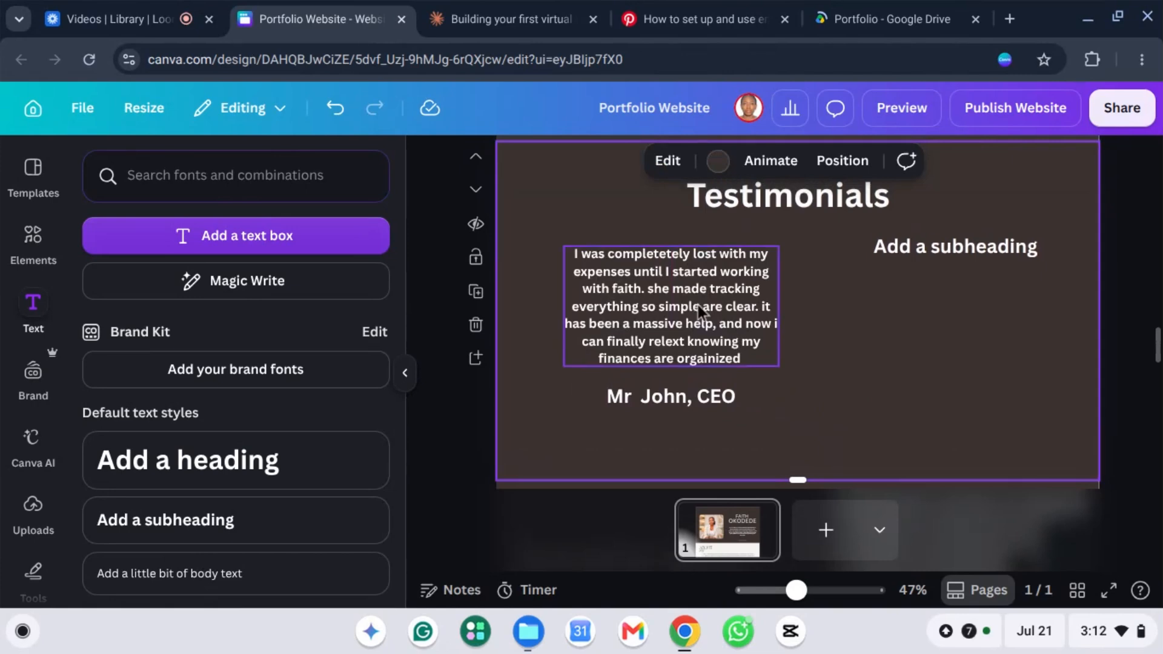
Step: Duplicate the testimonial into the right column, deleting the leftover Add a subheading placeholder
right_click(700, 303)
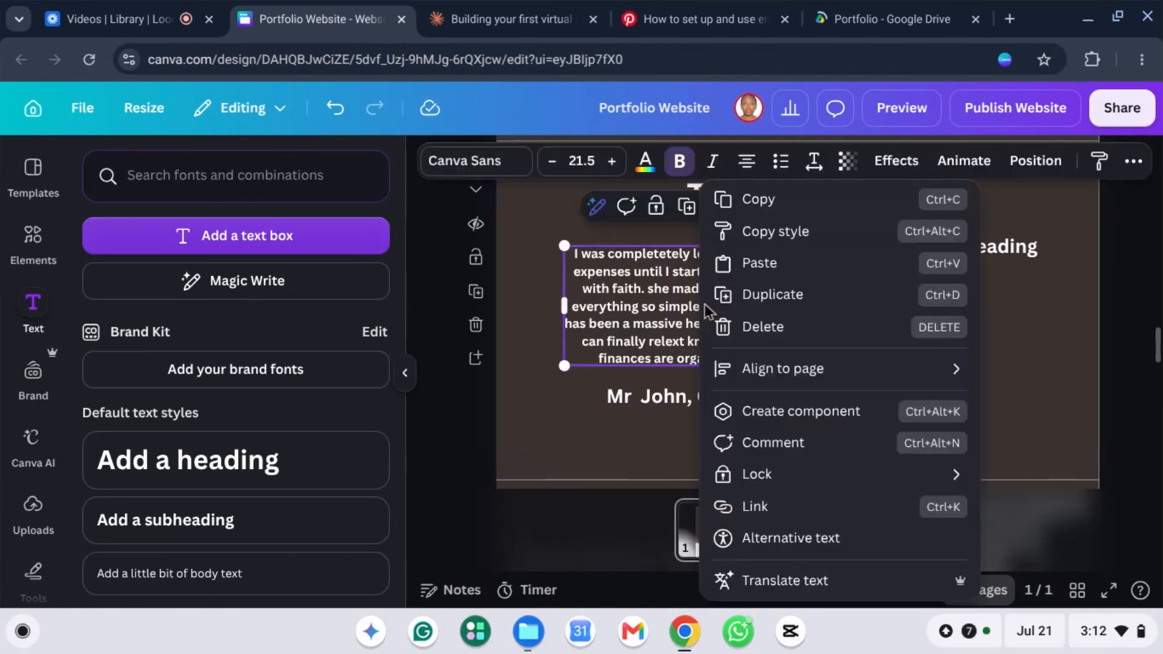
click(787, 295)
click(963, 244)
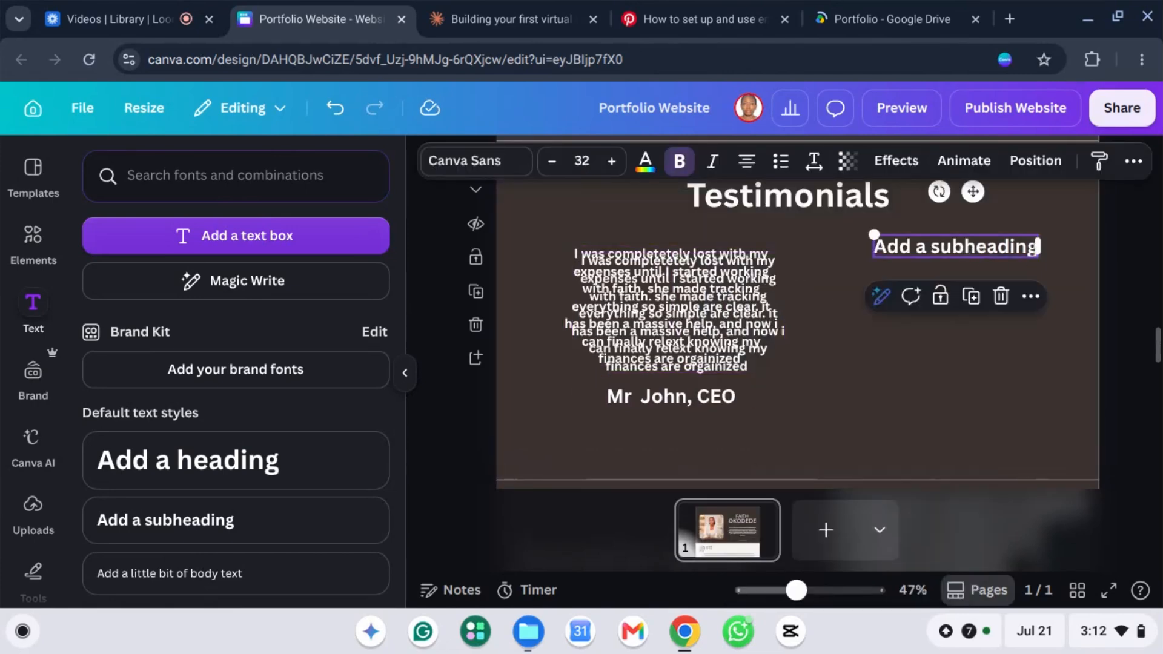
key(Delete)
drag(673, 311, 906, 301)
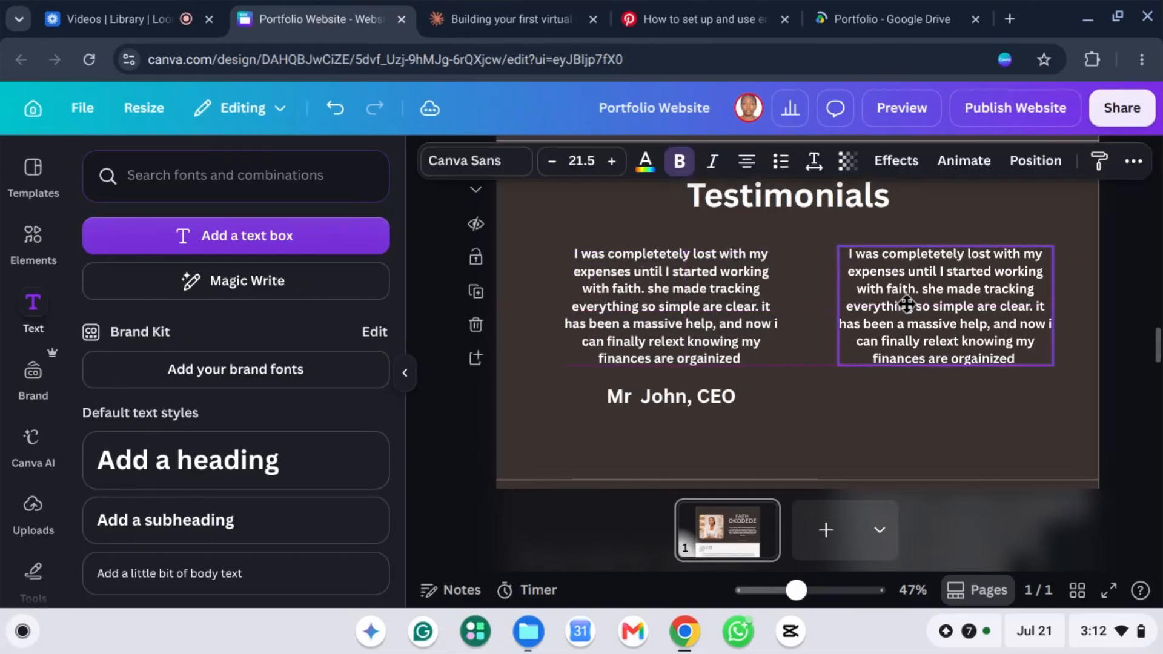
Step: Copy the name line under the right testimonial, rename it to a second reviewer with ', CEO', and align it
click(641, 404)
right_click(653, 397)
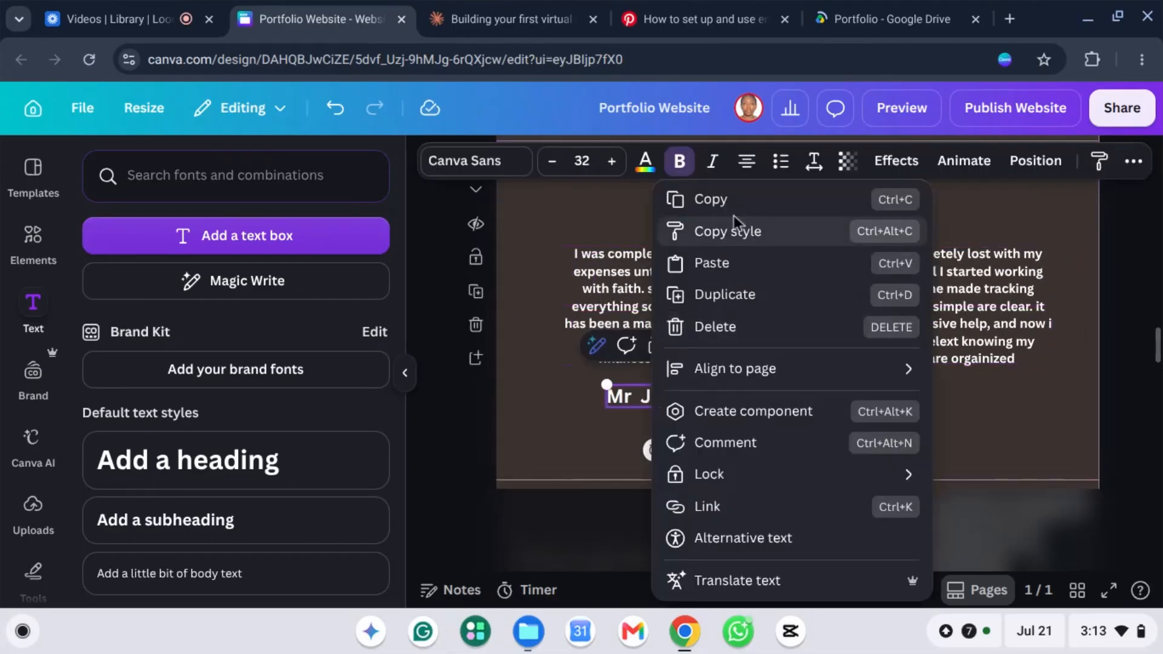
click(733, 289)
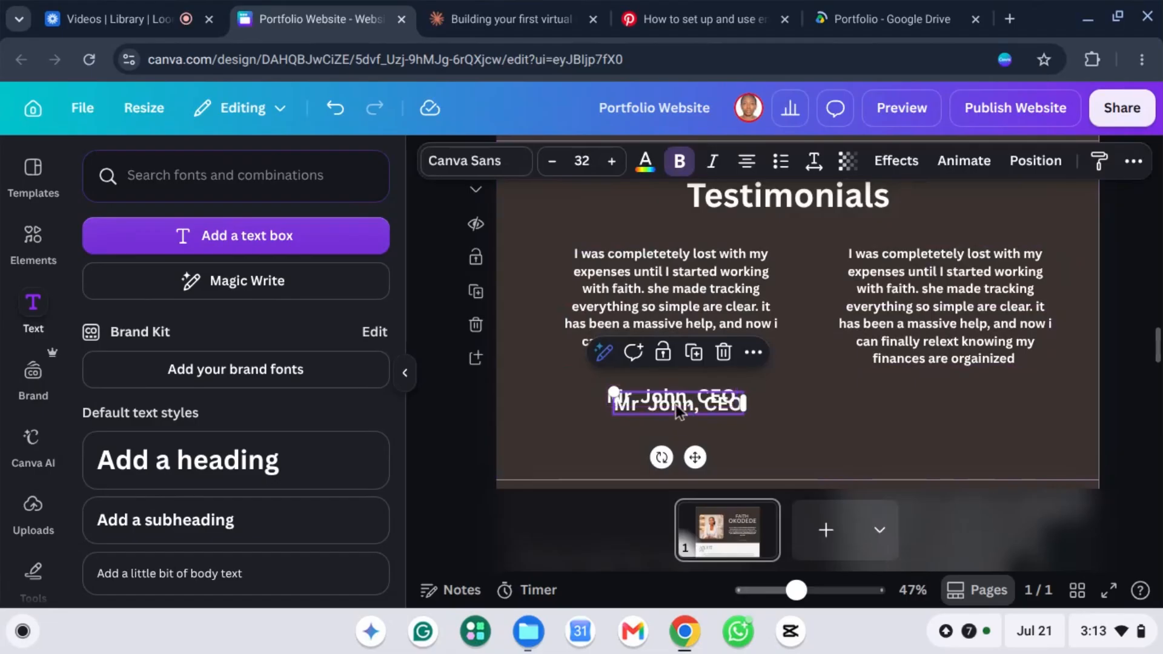
drag(675, 405, 962, 402)
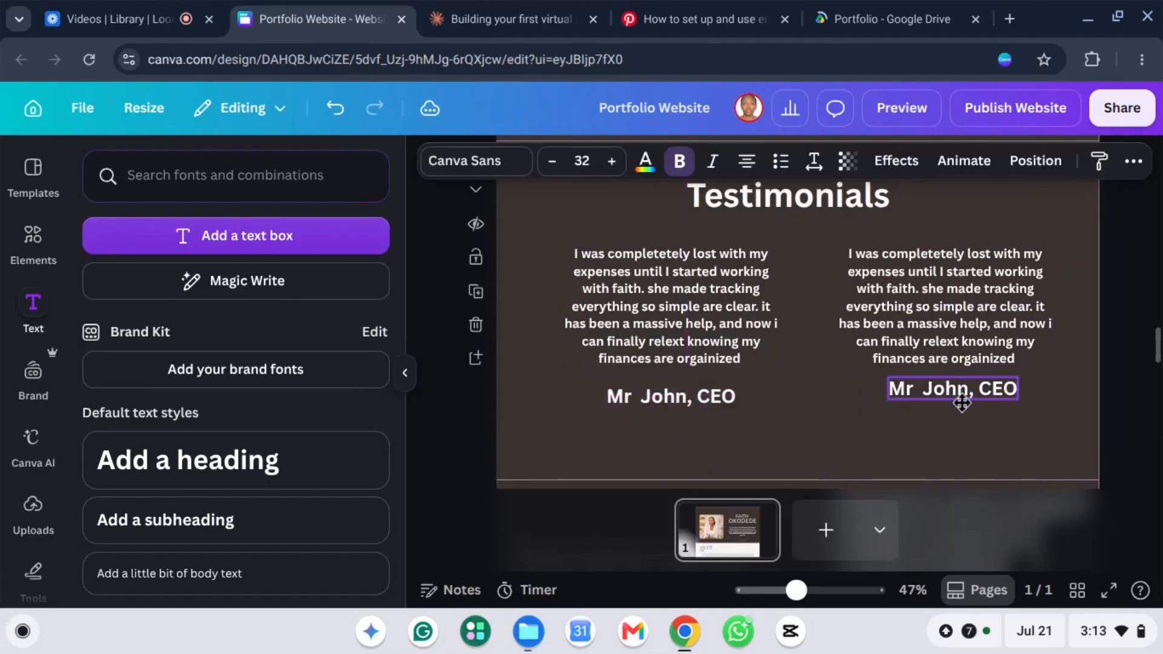
double_click(944, 388)
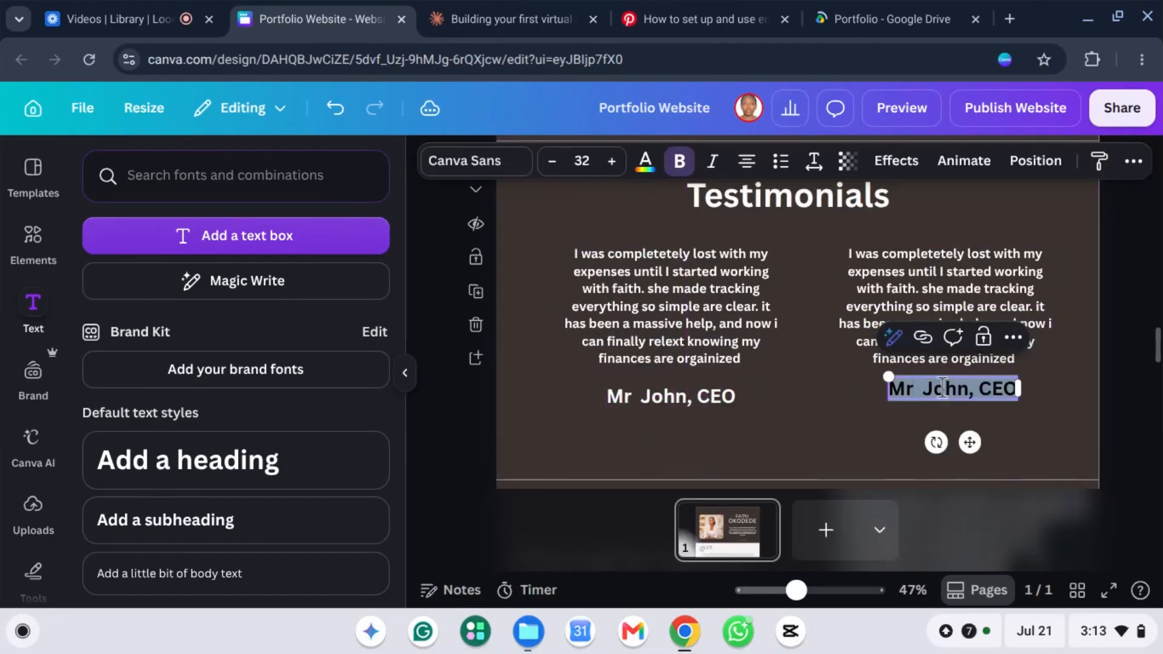
click(945, 389)
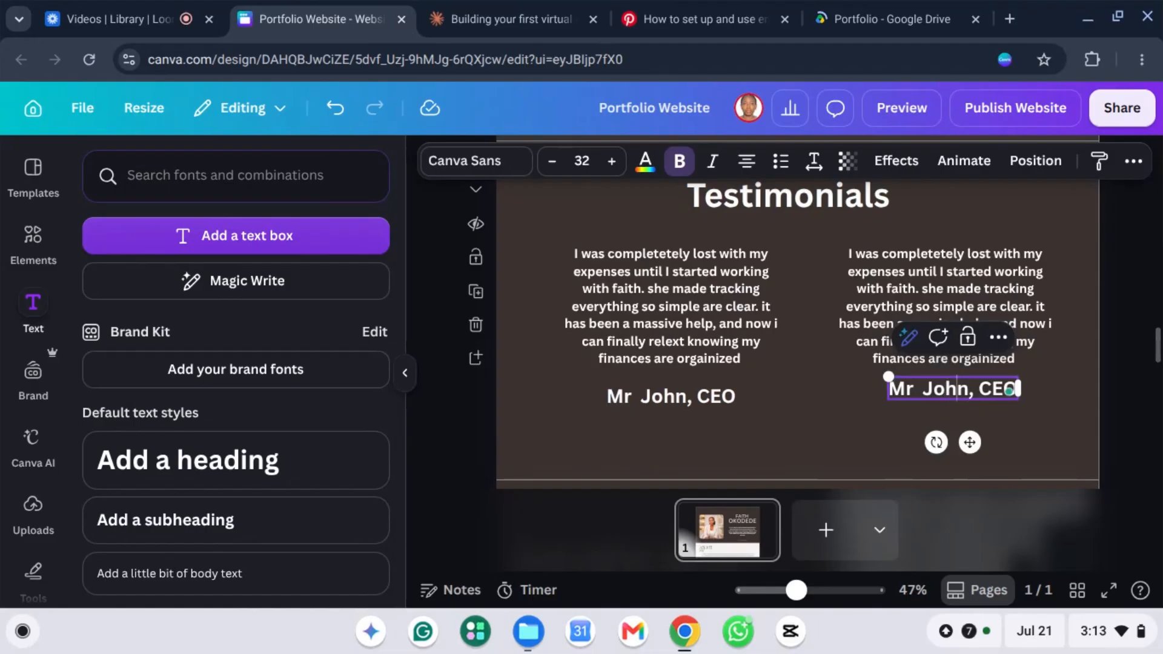
key(BackSpace)
key(BackSpace)
key(BackSpace)
key(BackSpace)
key(BackSpace)
key(BackSpace)
key(BackSpace)
key(BackSpace)
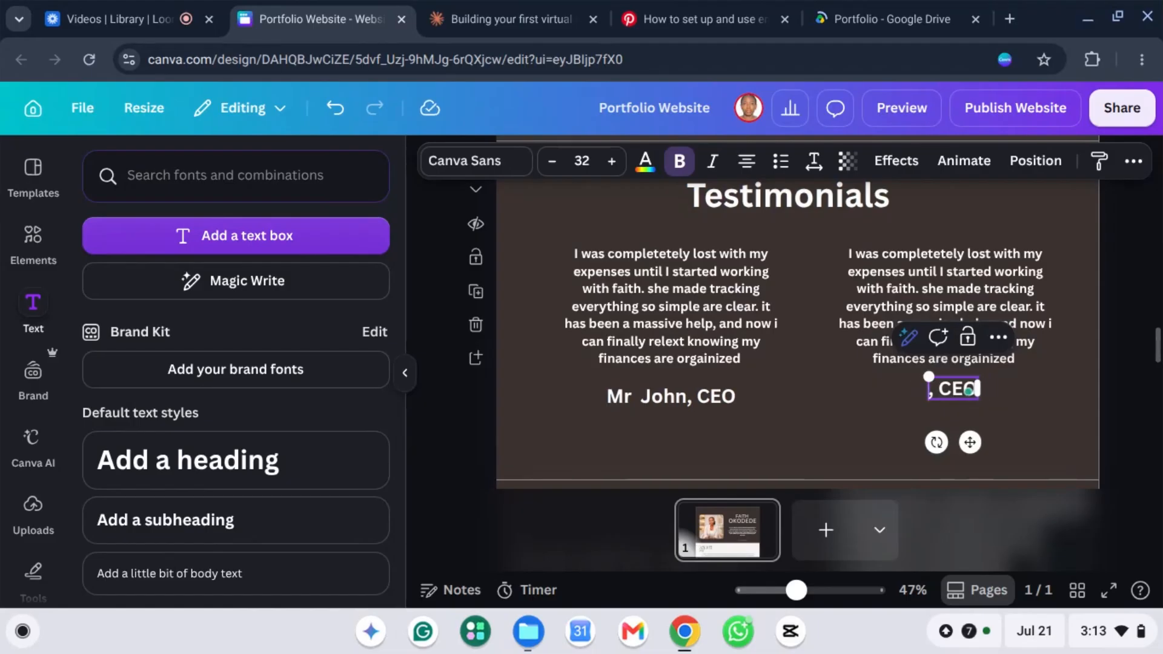
text(Clare)
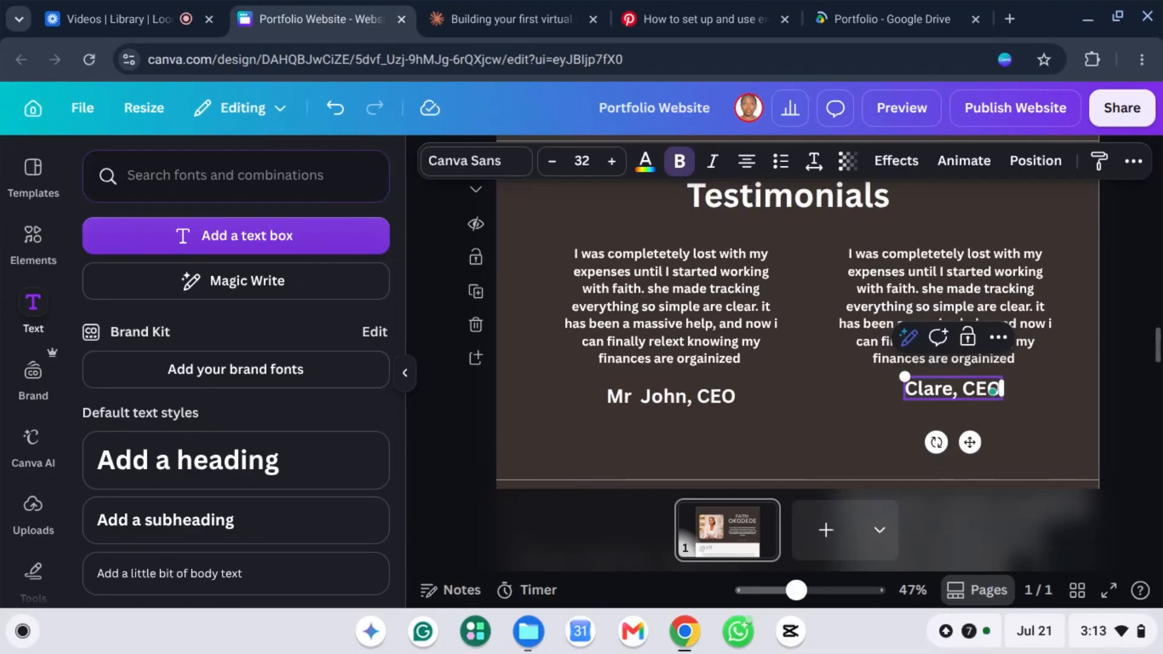
click(819, 409)
drag(933, 388, 934, 396)
Step: Remove bold from both testimonial paragraphs and set them in the Lora font
click(774, 362)
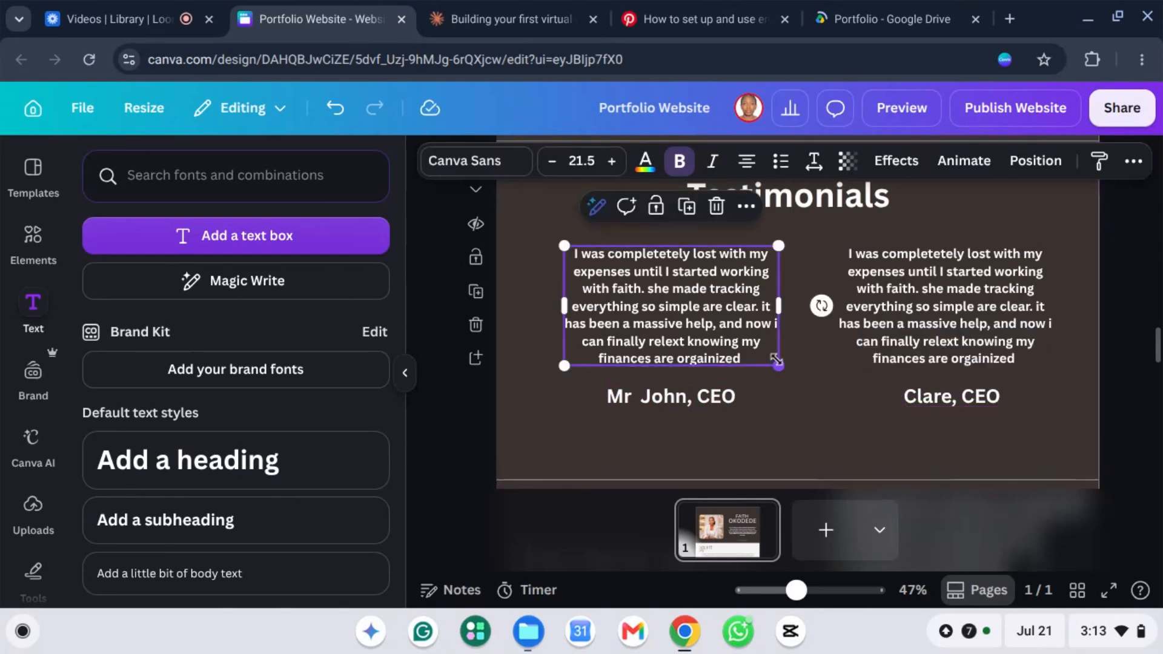
scroll(856, 419, up, 1)
scroll(853, 401, up, 3)
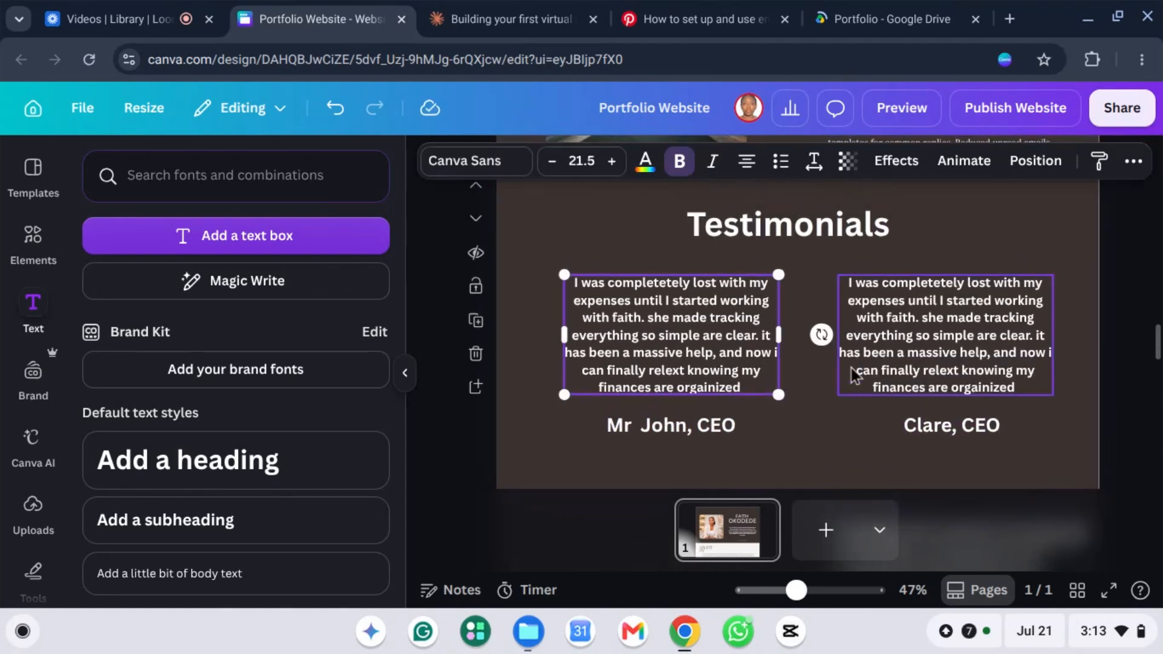
scroll(957, 300, down, 3)
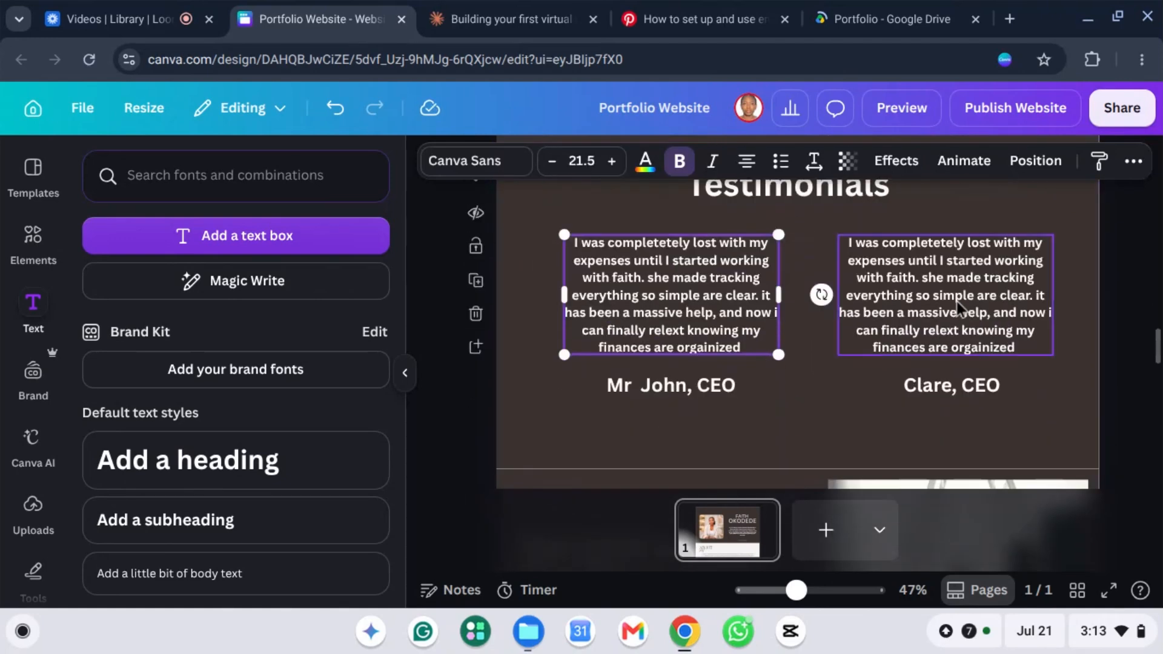
click(1059, 407)
click(619, 269)
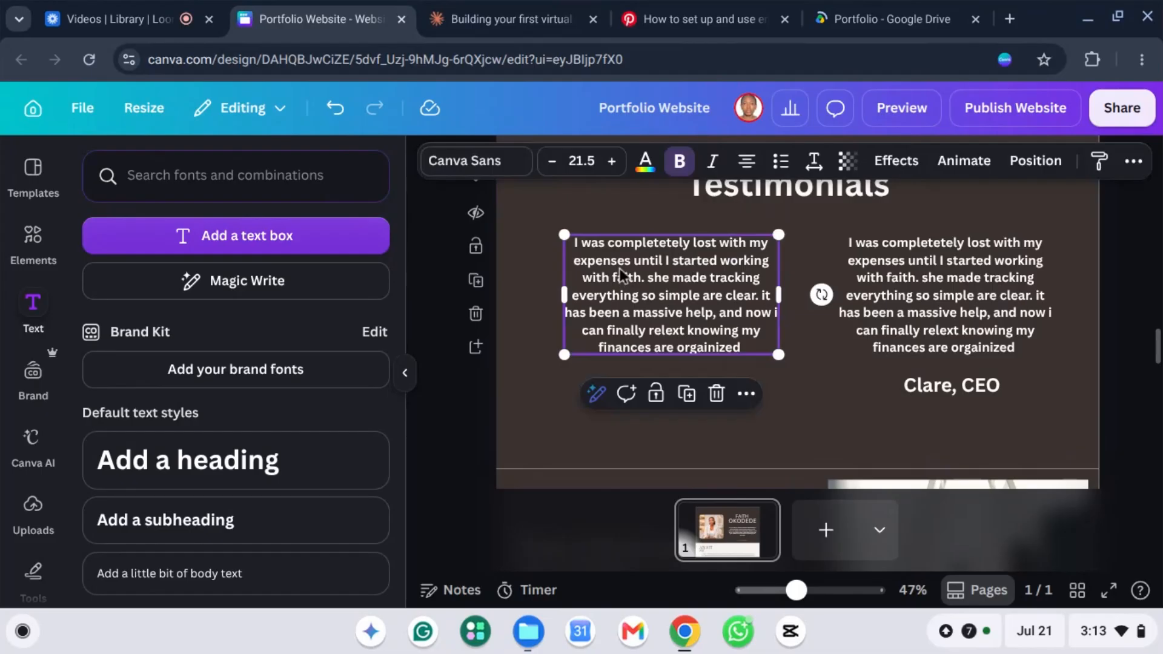
click(679, 161)
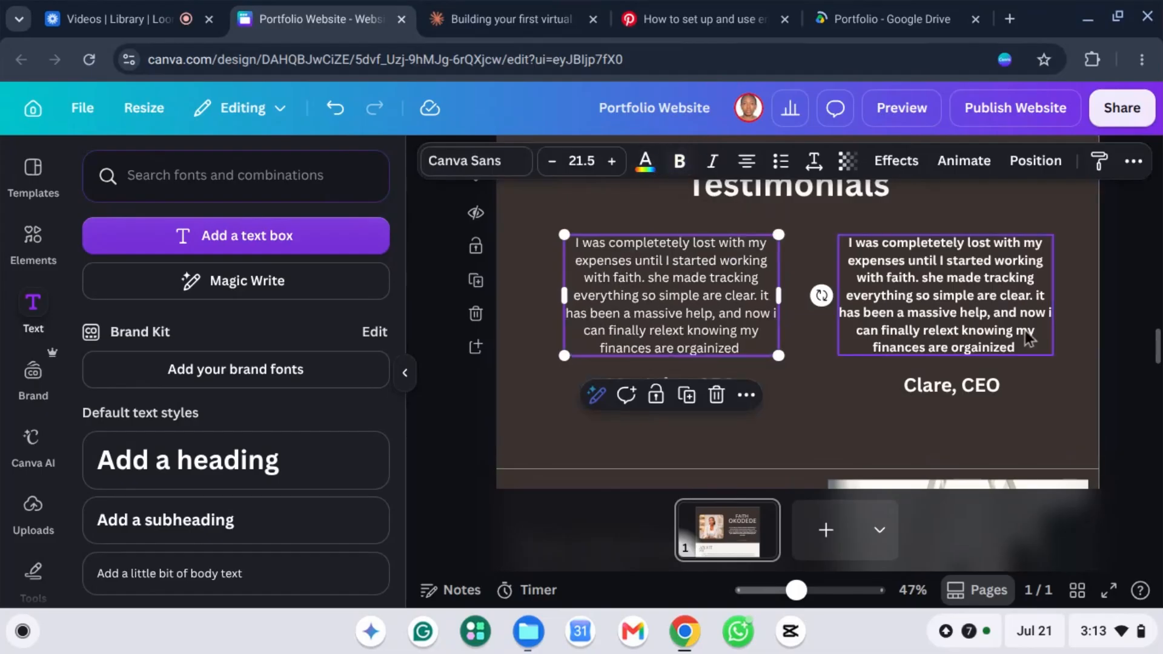
click(954, 288)
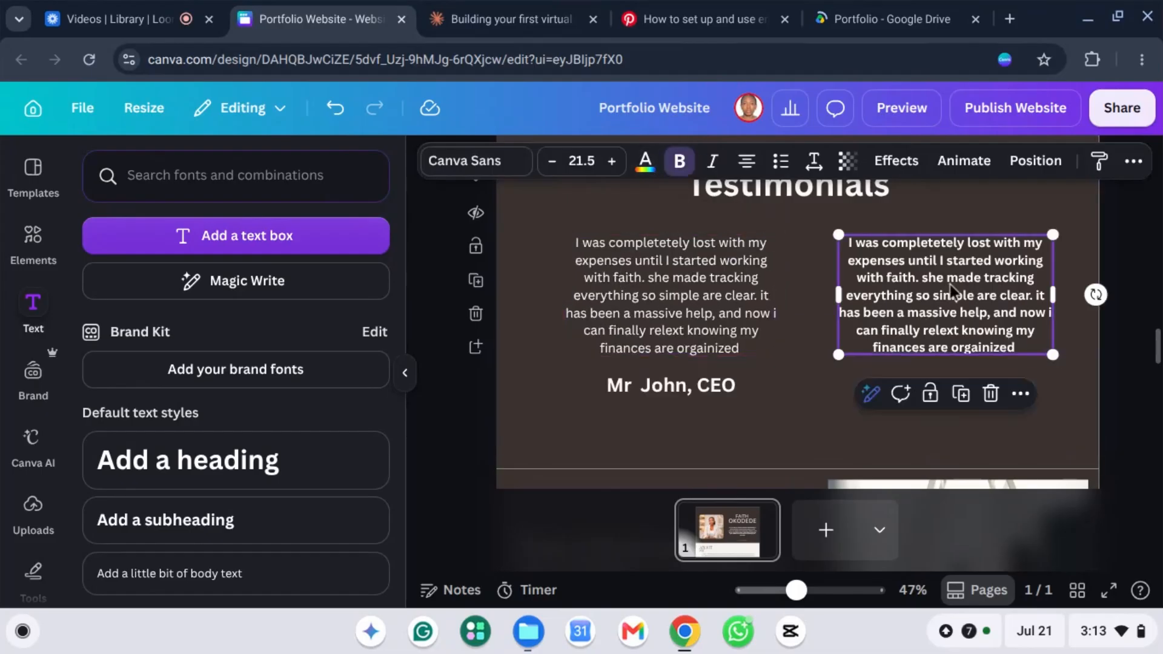
click(679, 161)
click(585, 278)
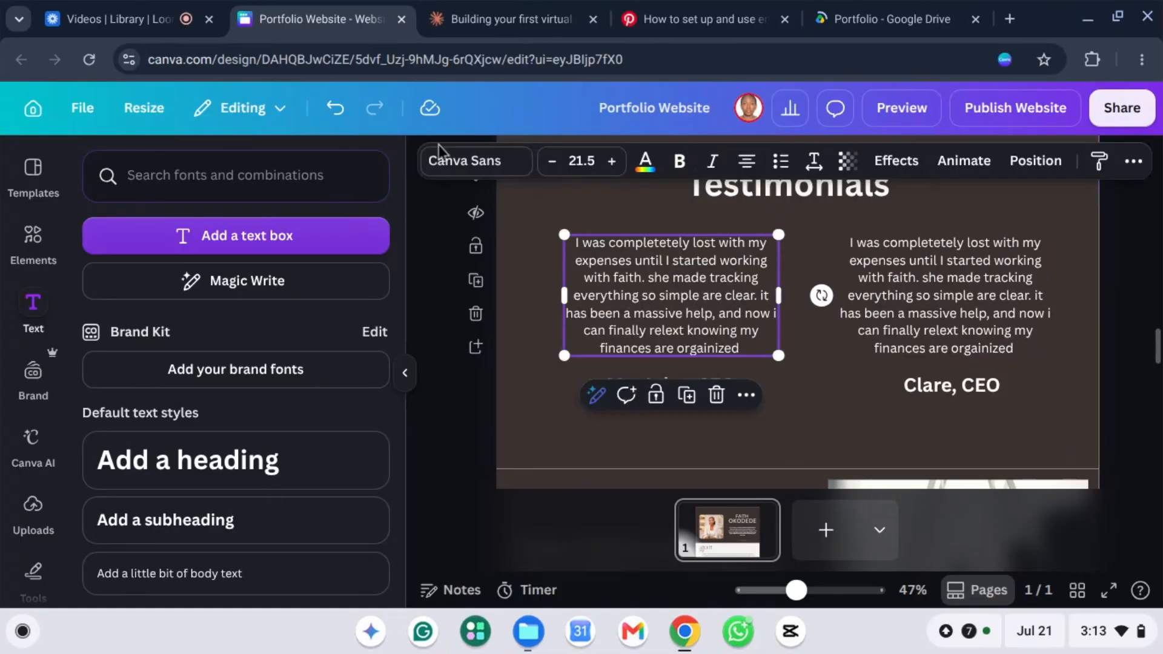
click(490, 162)
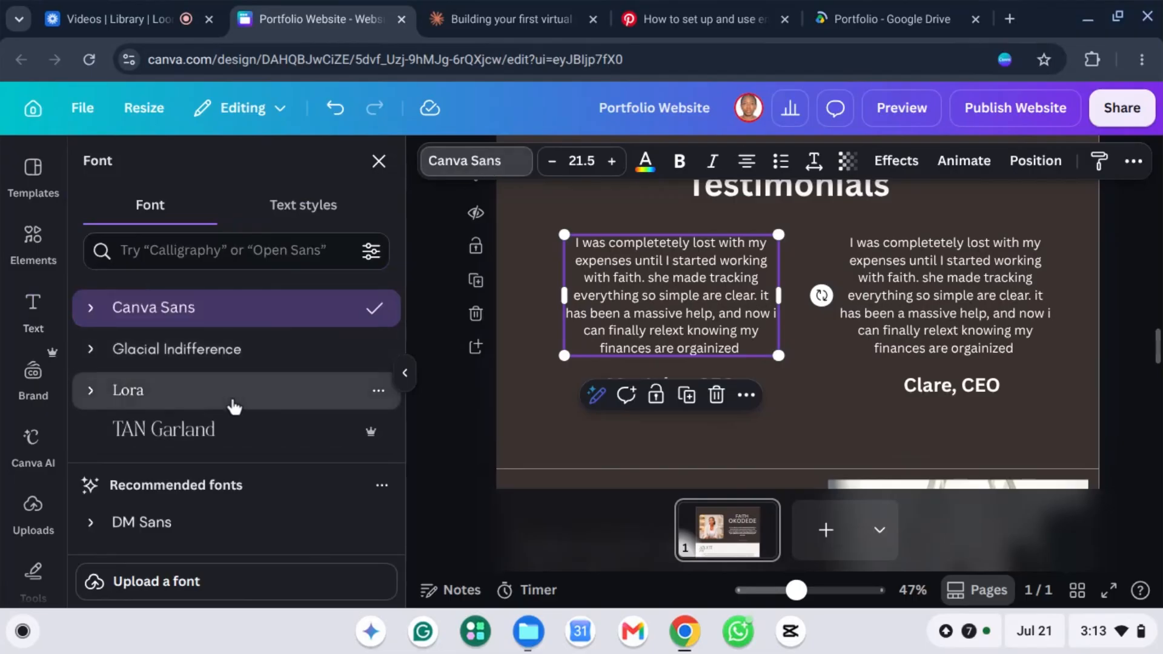
click(233, 401)
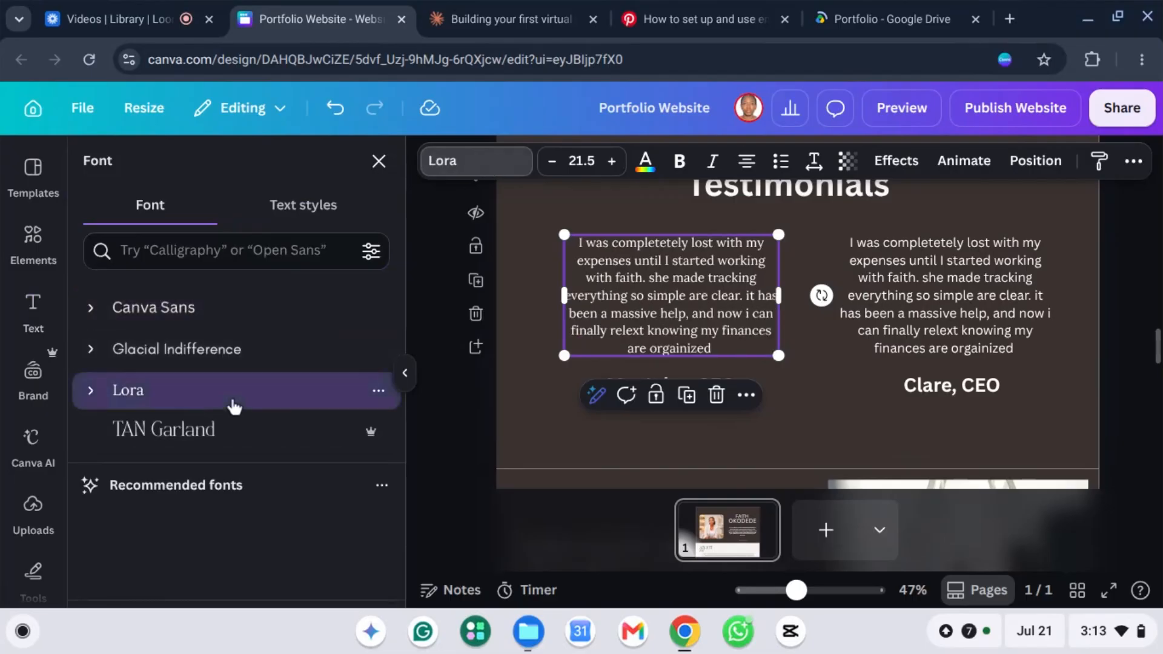
click(873, 297)
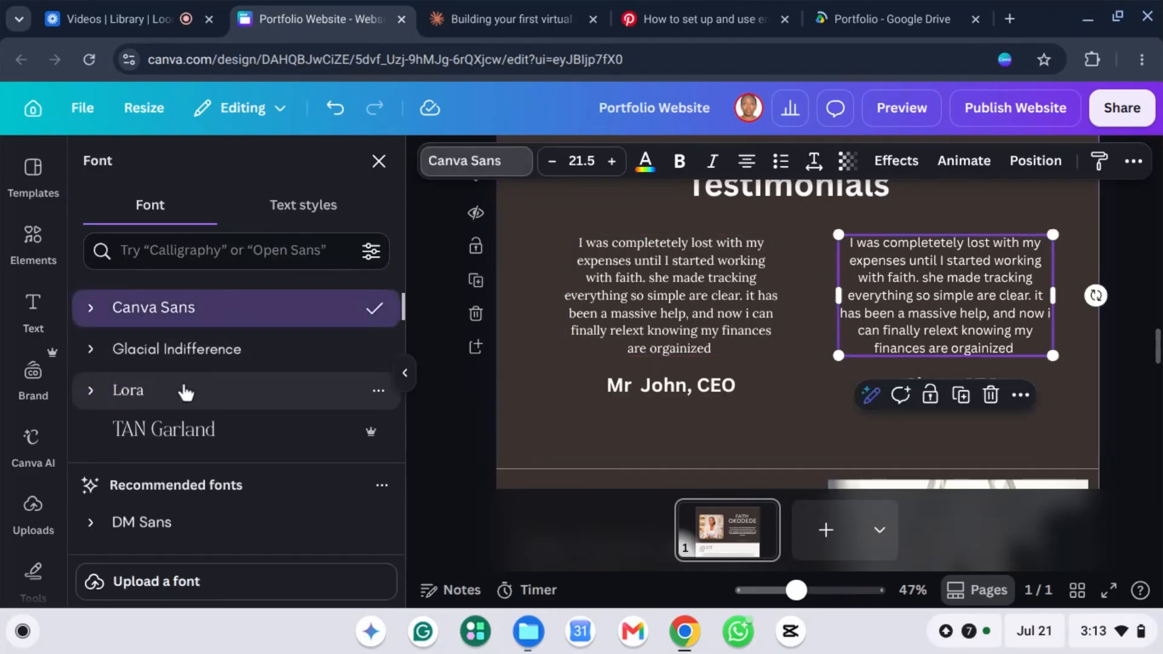
click(185, 393)
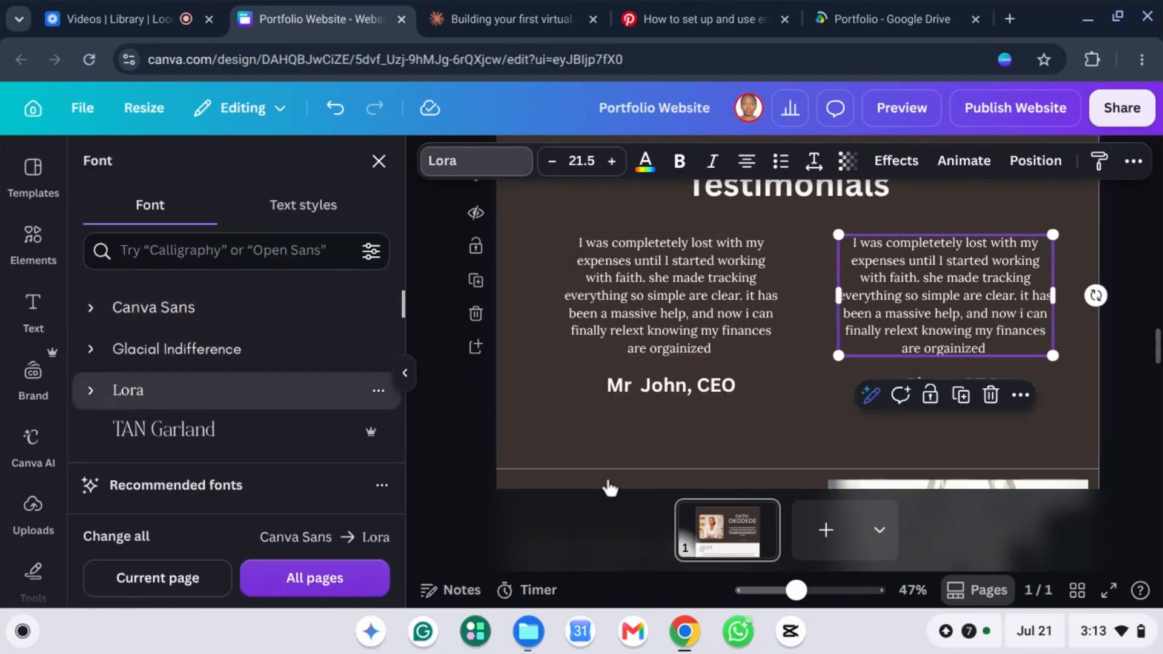
Step: Set both reviewer name-and-CEO lines in the Glacial Indifference font
click(679, 390)
click(681, 391)
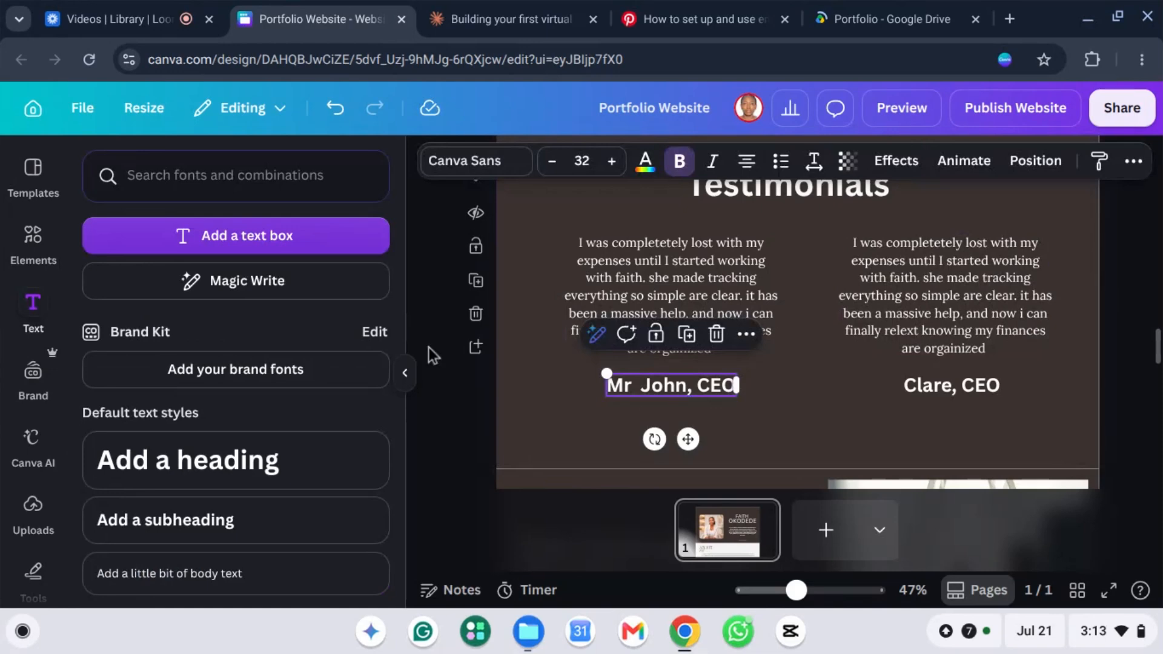
click(488, 162)
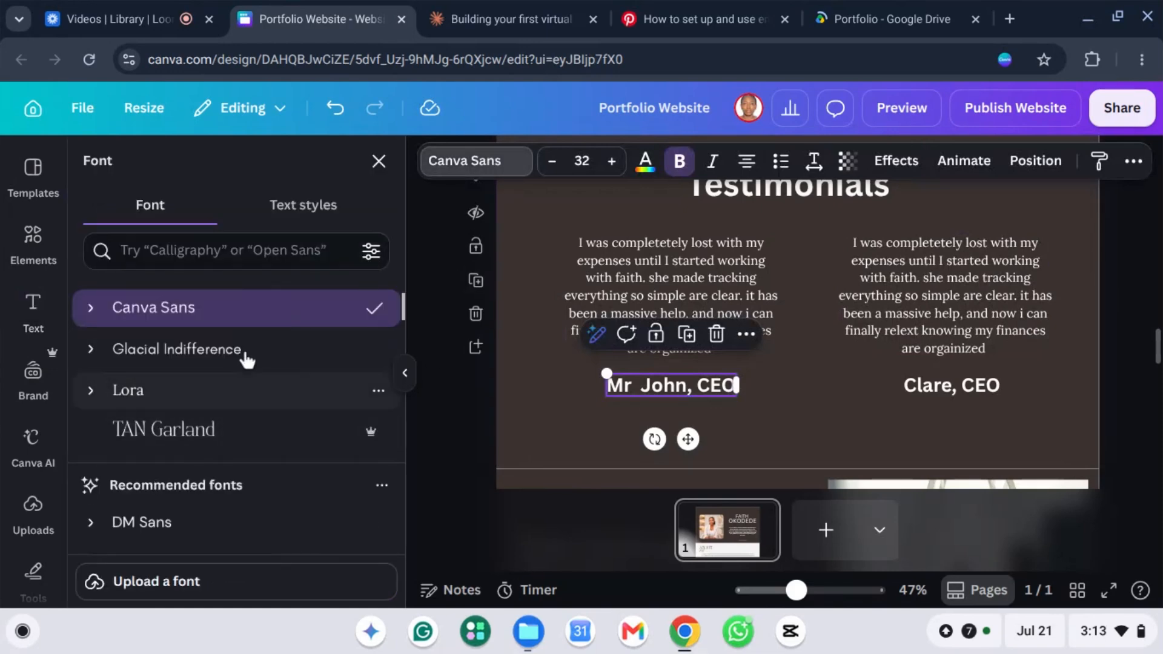
click(245, 356)
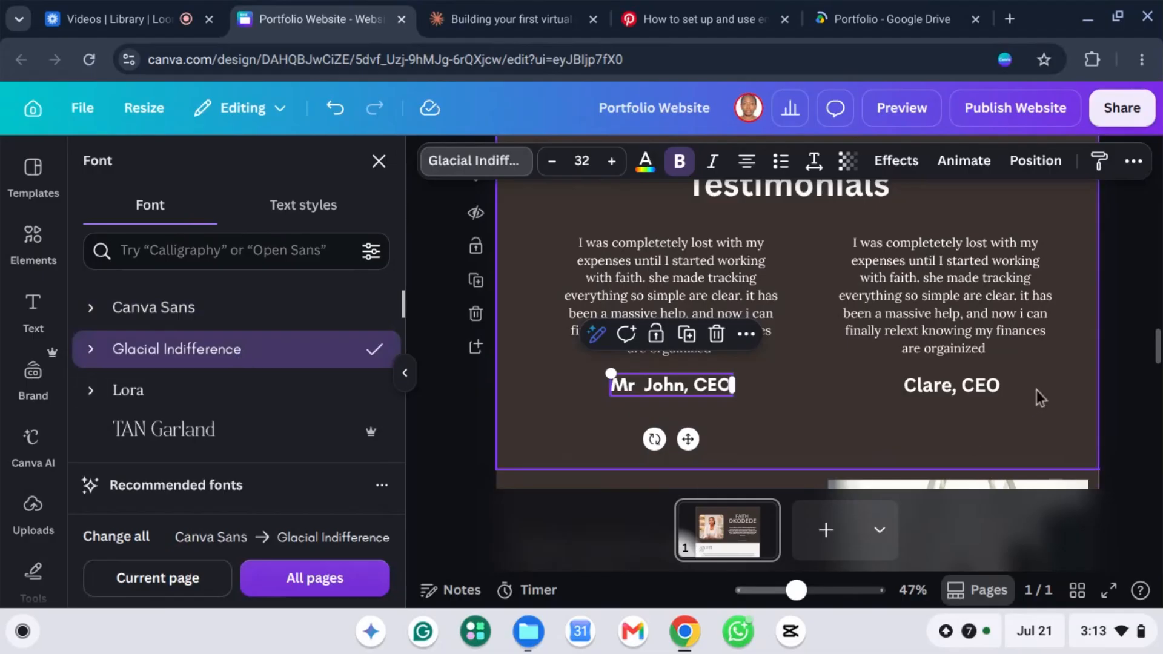
click(923, 387)
click(947, 391)
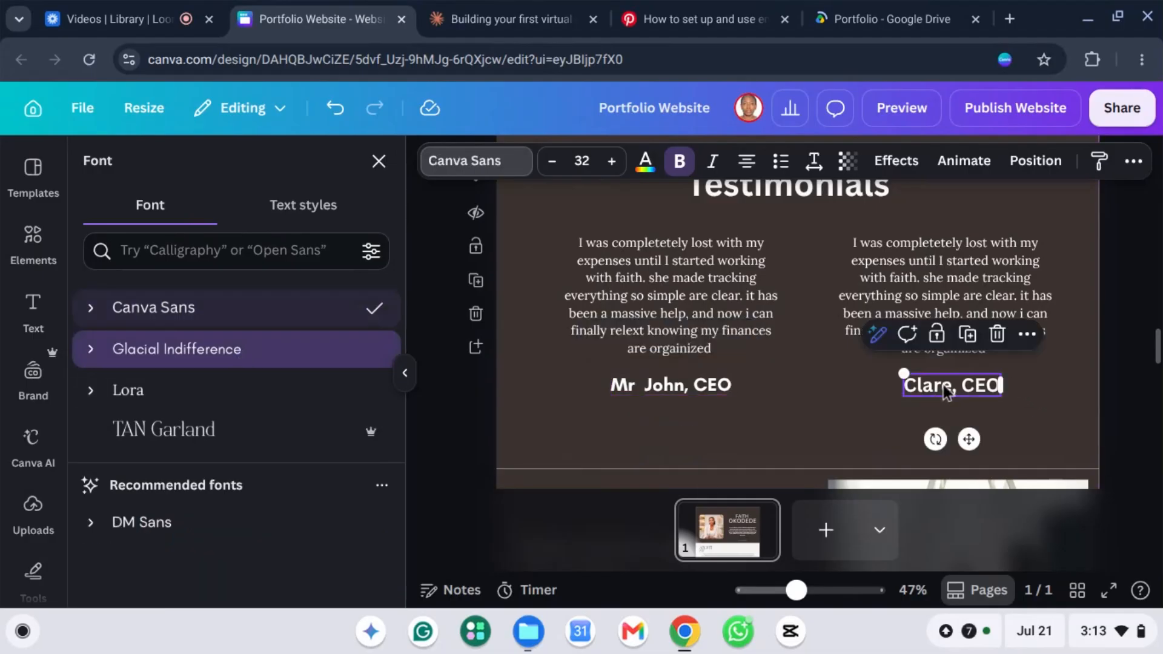
click(221, 359)
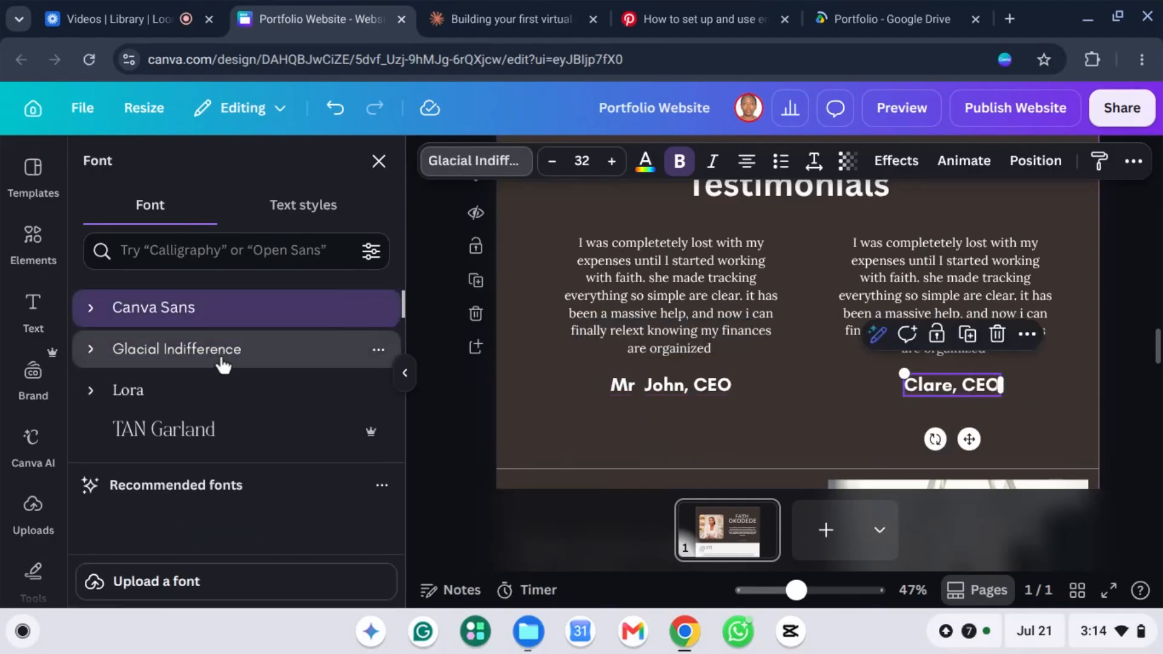
click(819, 435)
Step: Select the Experience and Education section and delete it with the trash icon
scroll(1121, 318, up, 2)
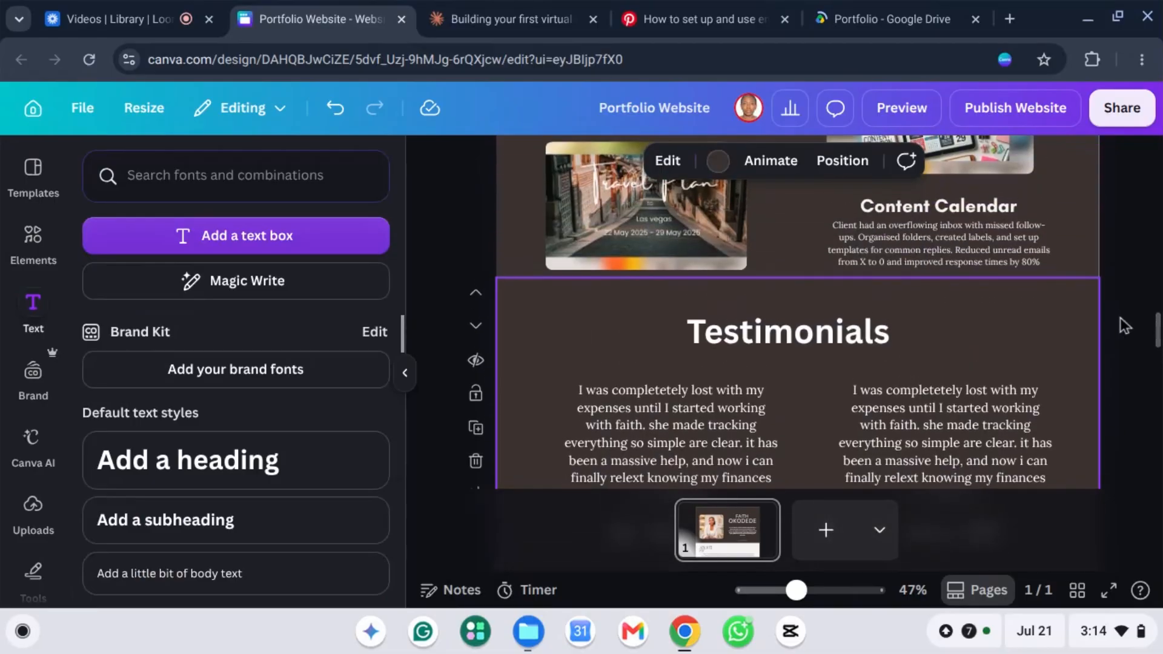
scroll(1110, 312, down, 2)
scroll(1093, 297, down, 5)
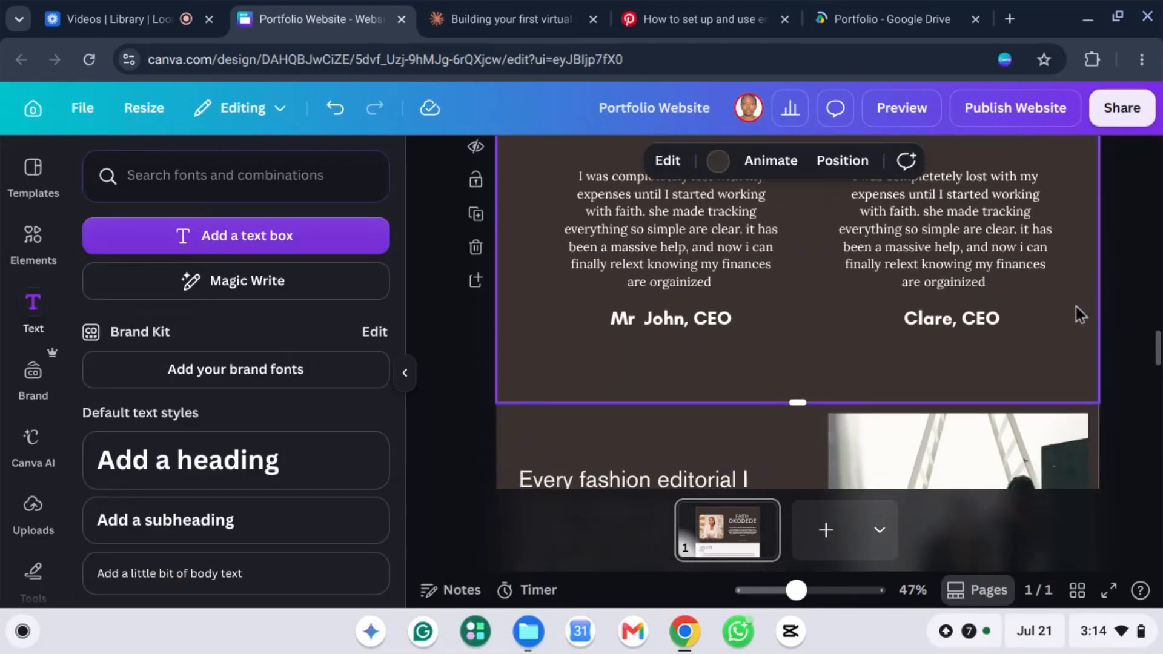
scroll(787, 297, up, 1)
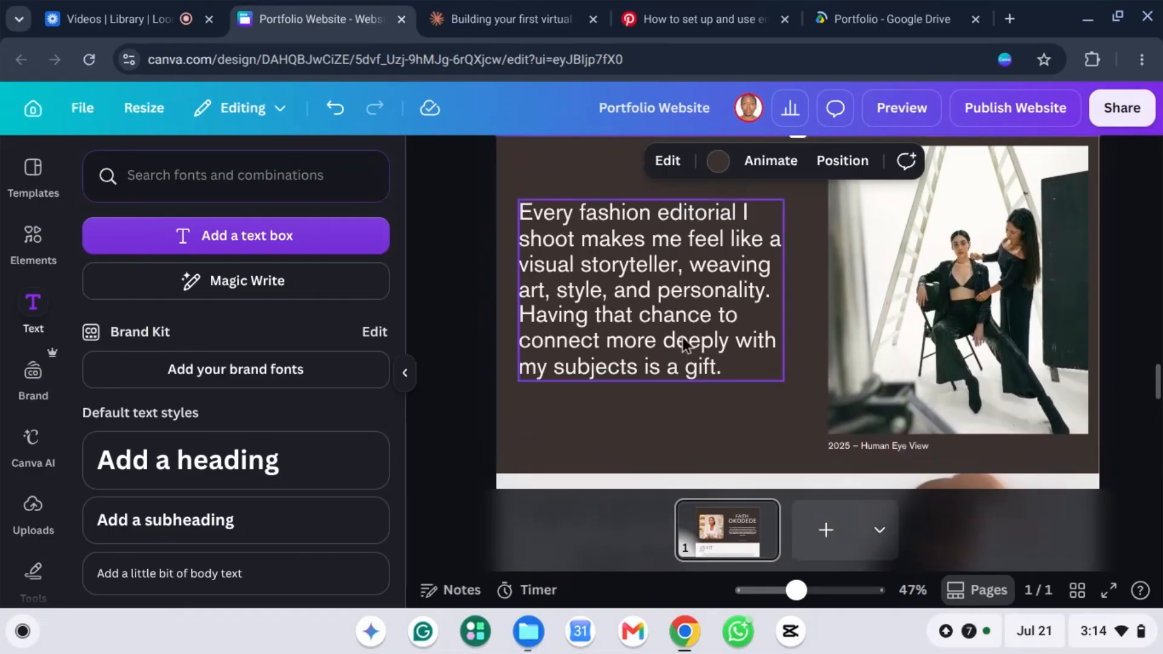
scroll(728, 357, down, 1)
scroll(728, 358, down, 10)
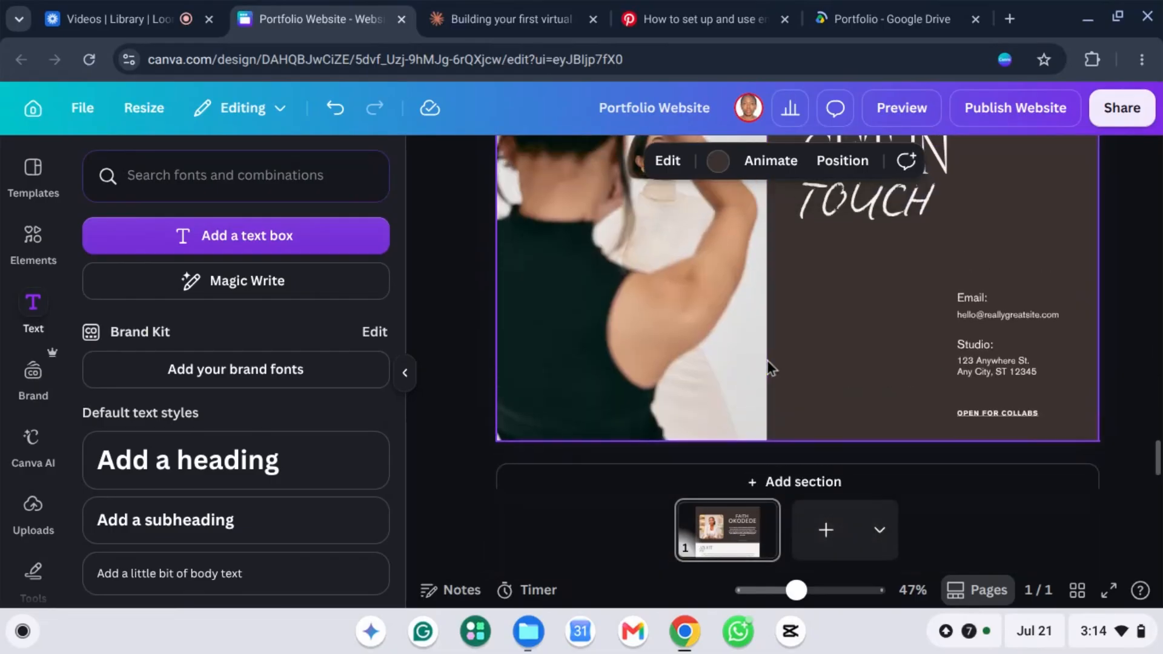
scroll(769, 366, up, 8)
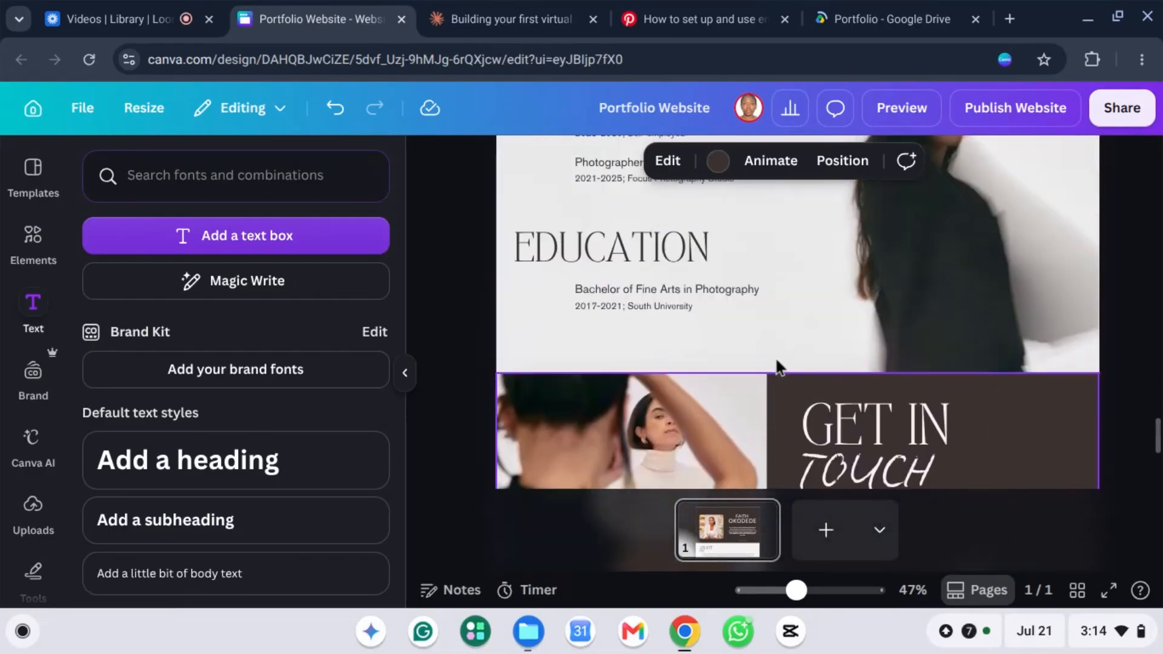
scroll(787, 330, down, 3)
click(649, 273)
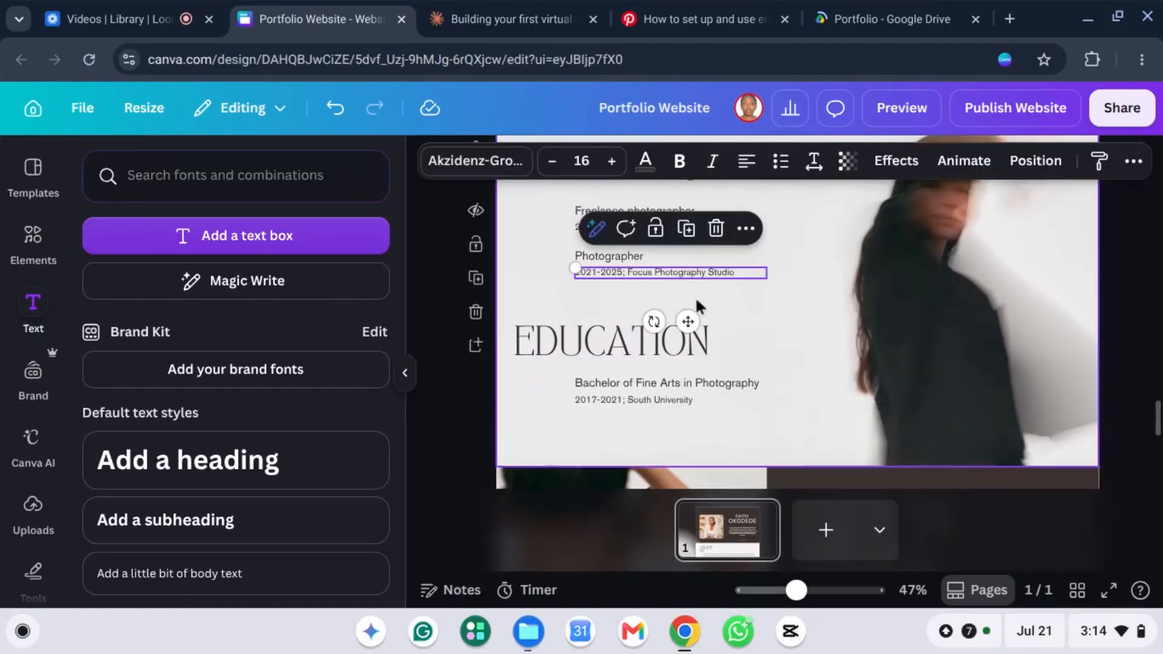
click(740, 315)
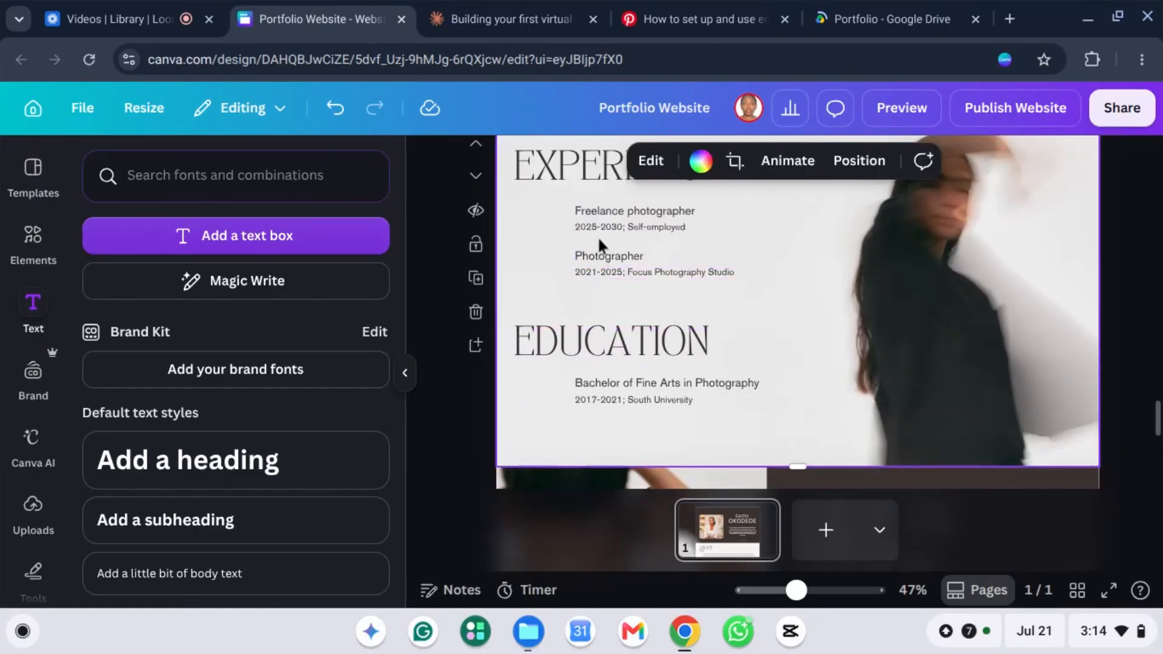
scroll(816, 309, up, 1)
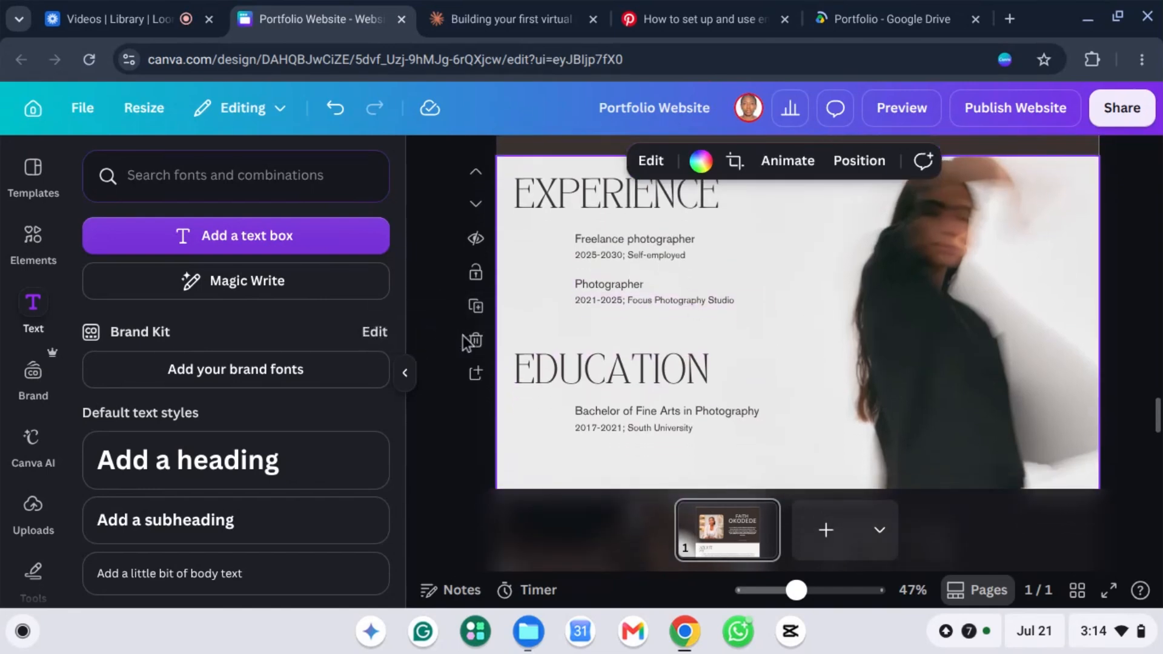
click(476, 341)
Step: Select the TOUCH and GET IN lines of the Get In Touch heading
scroll(848, 279, down, 1)
scroll(848, 276, up, 1)
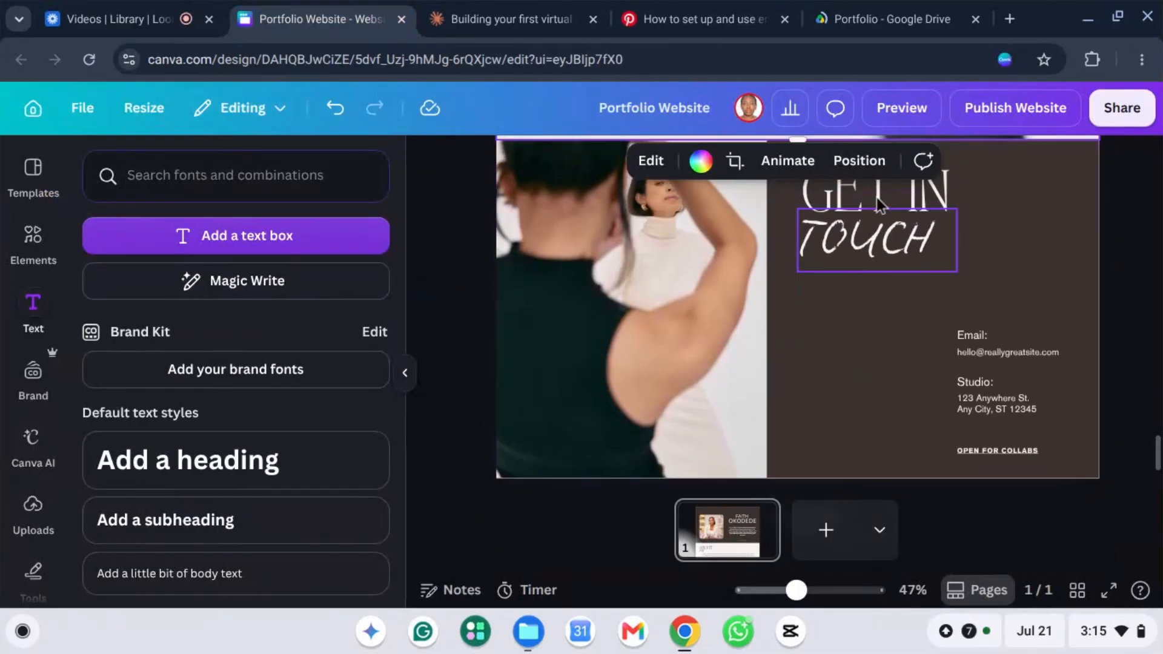
click(914, 225)
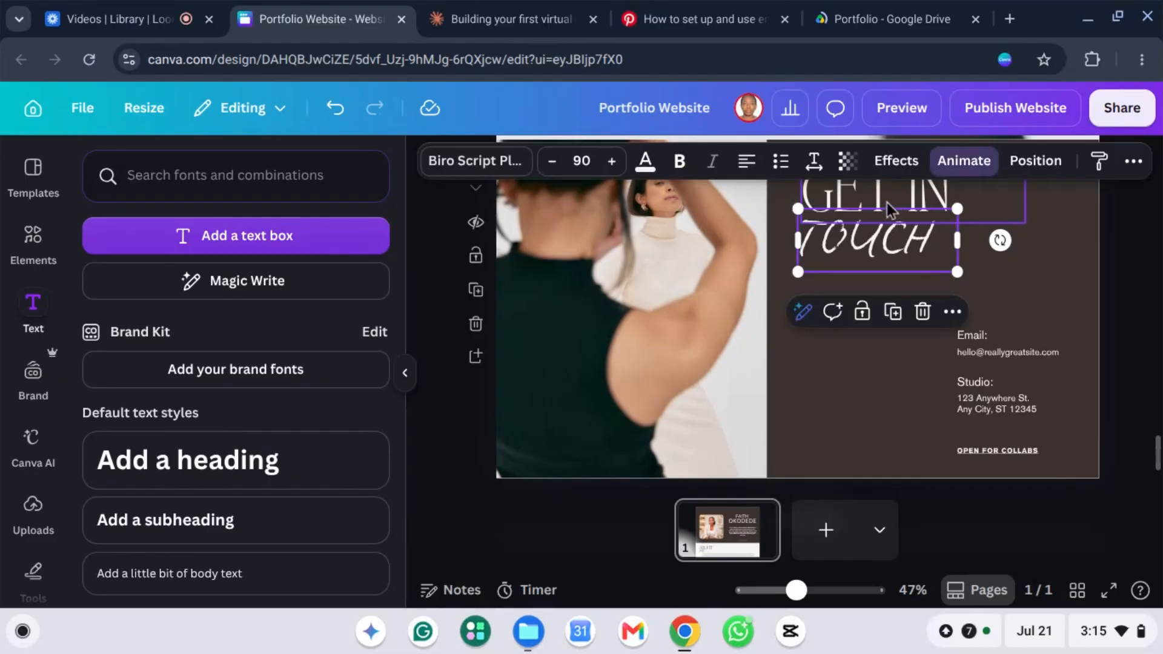
click(890, 210)
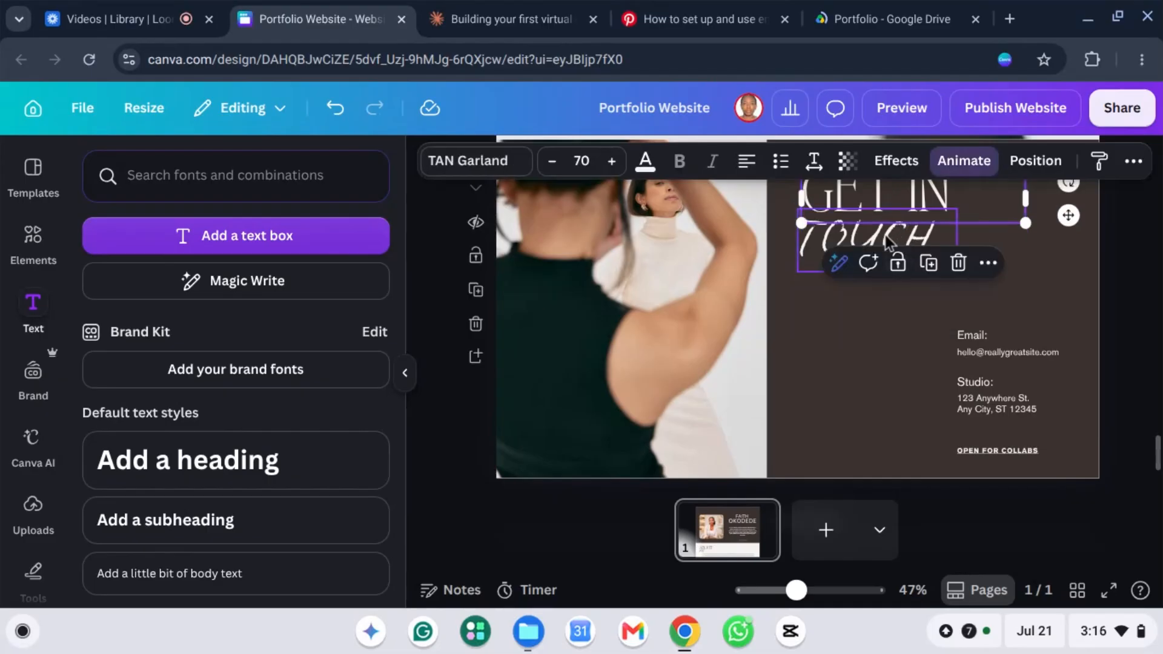
Step: Retype the GET IN heading line as LET
click(888, 242)
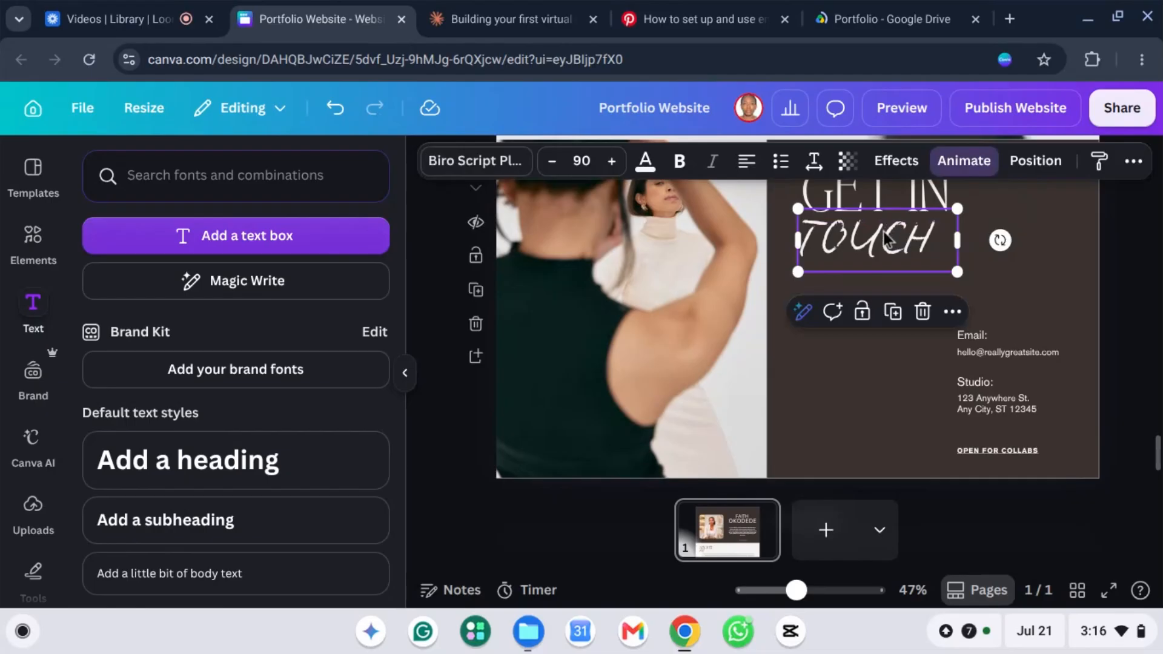
click(866, 192)
double_click(863, 190)
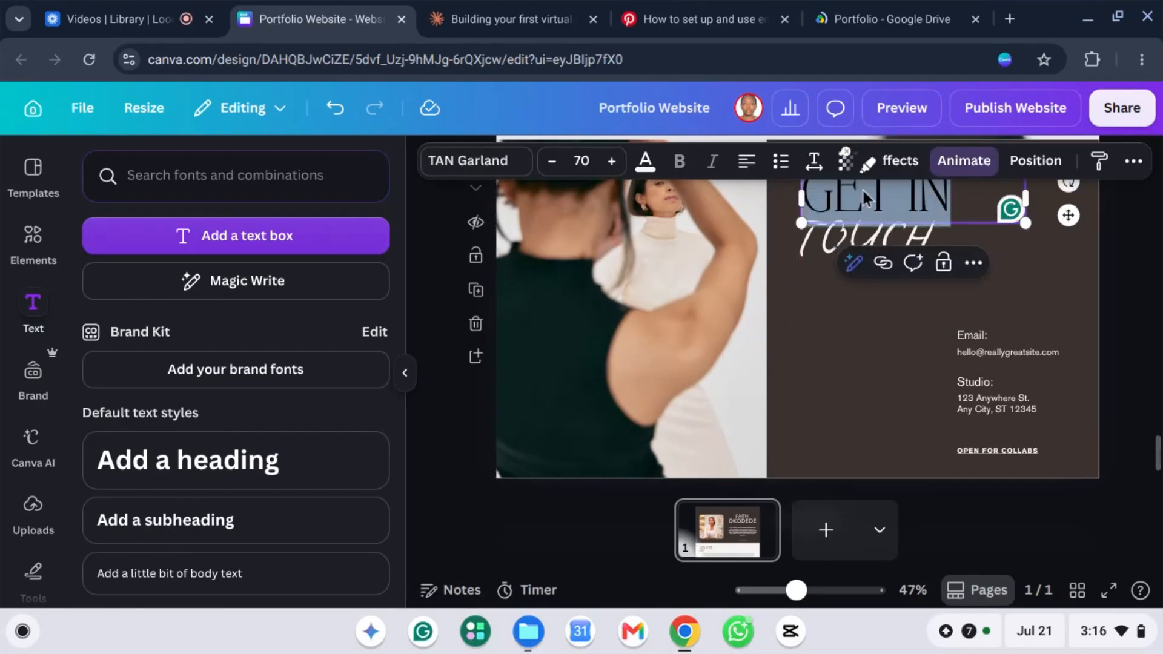
text(LET)
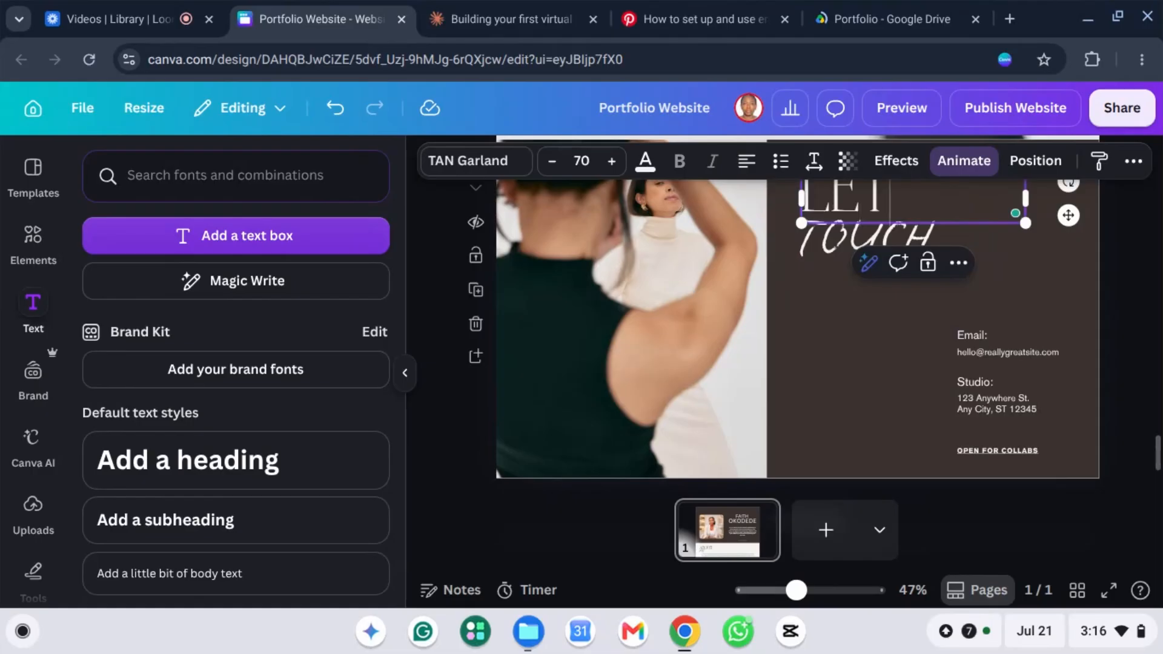
click(836, 250)
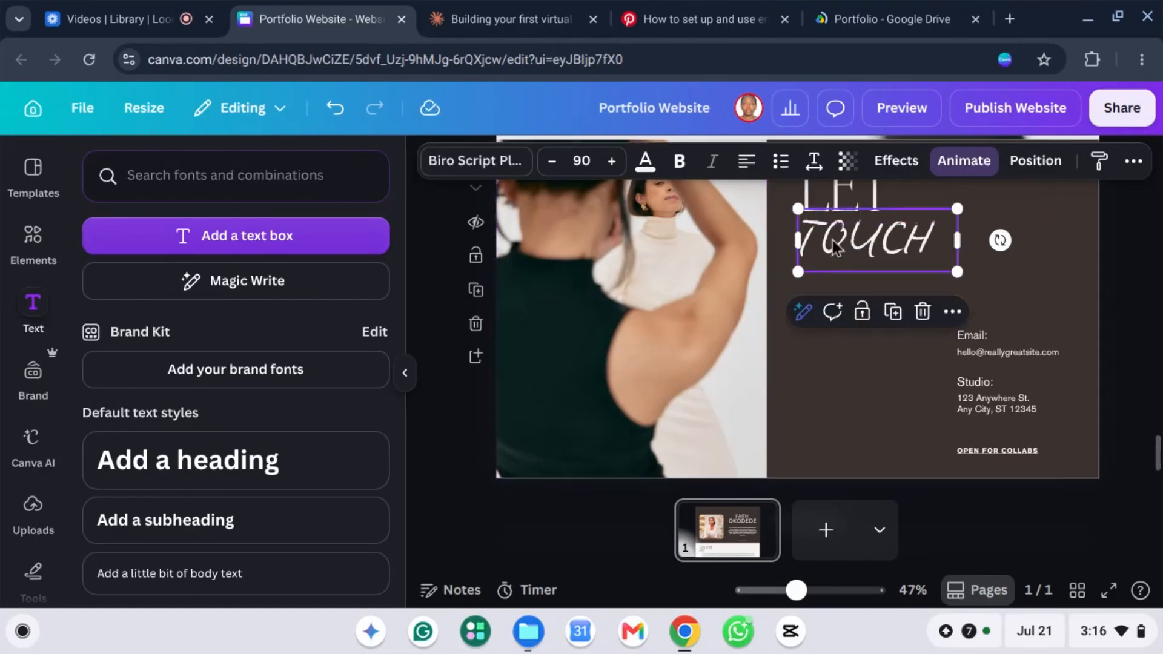
key(Tab)
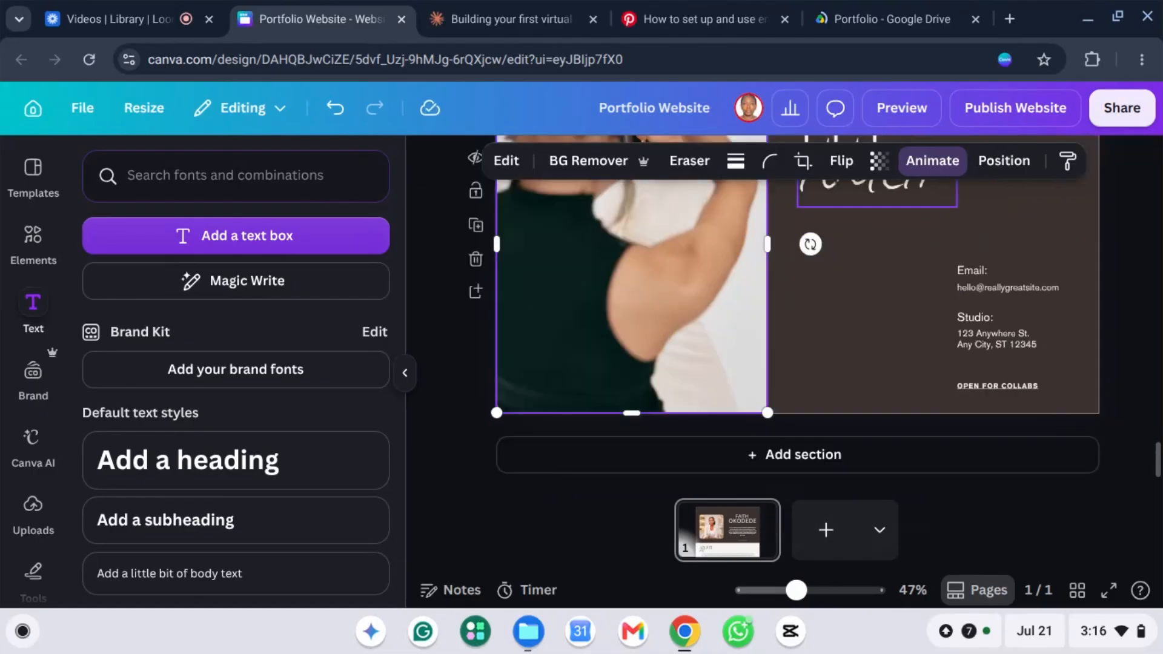
Step: Change the script line from TOUCH to TOGETHER, widening its box so it fits one line
scroll(859, 297, up, 3)
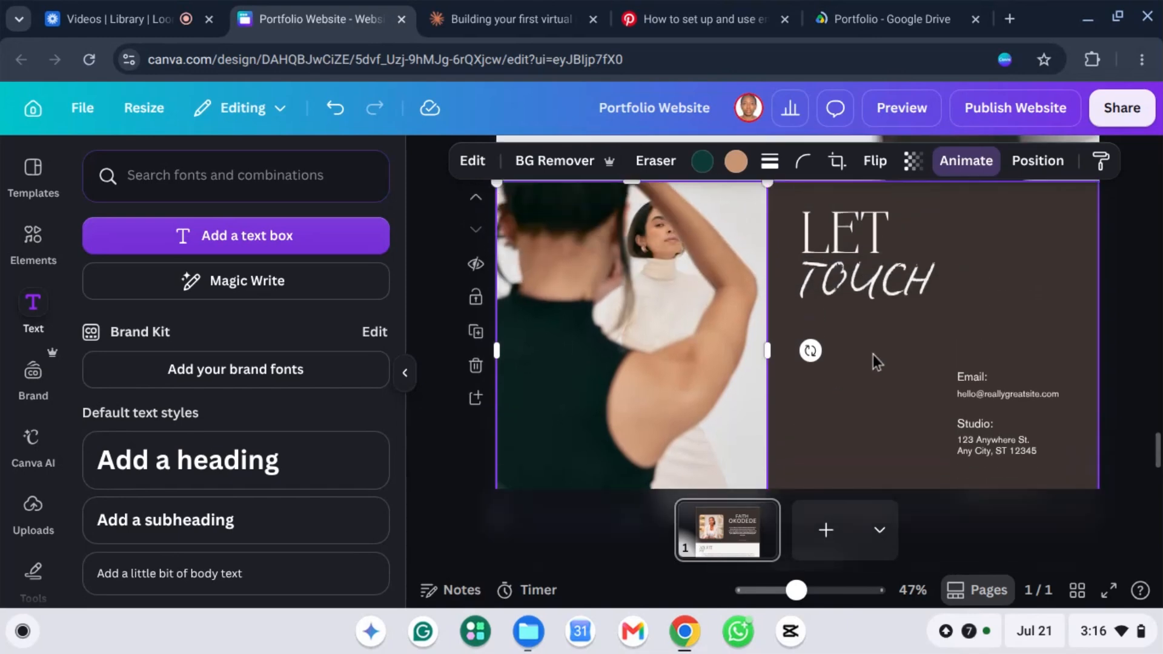
click(859, 297)
double_click(857, 295)
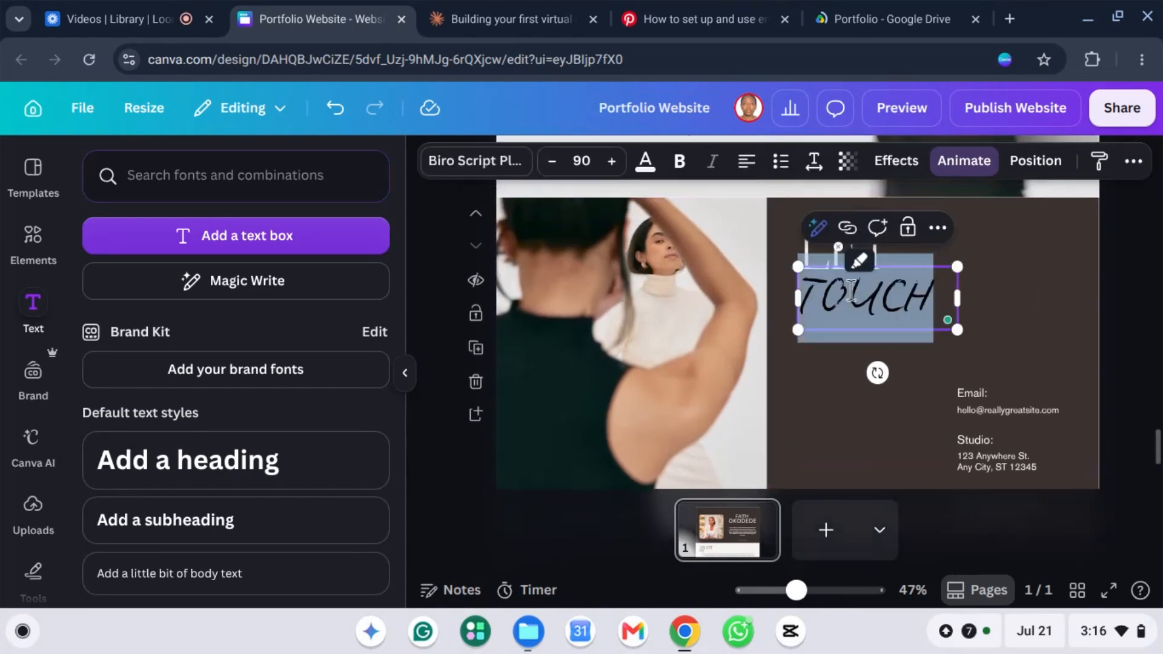
text(WORK)
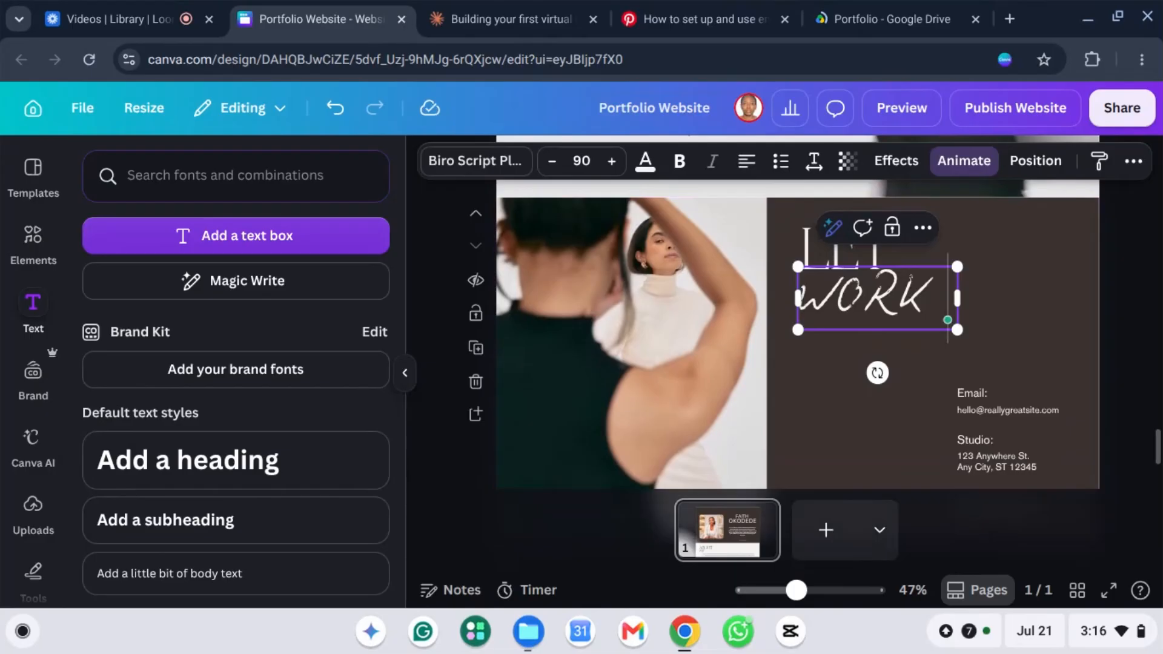
text( TOGRT)
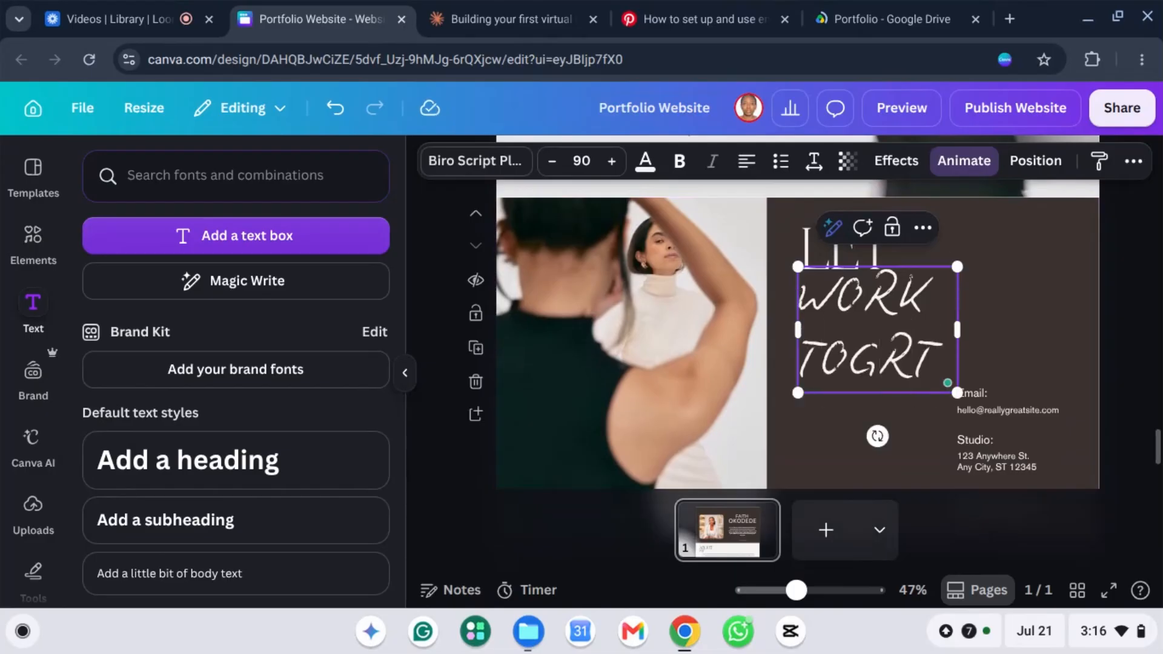
key(BackSpace)
key(BackSpace)
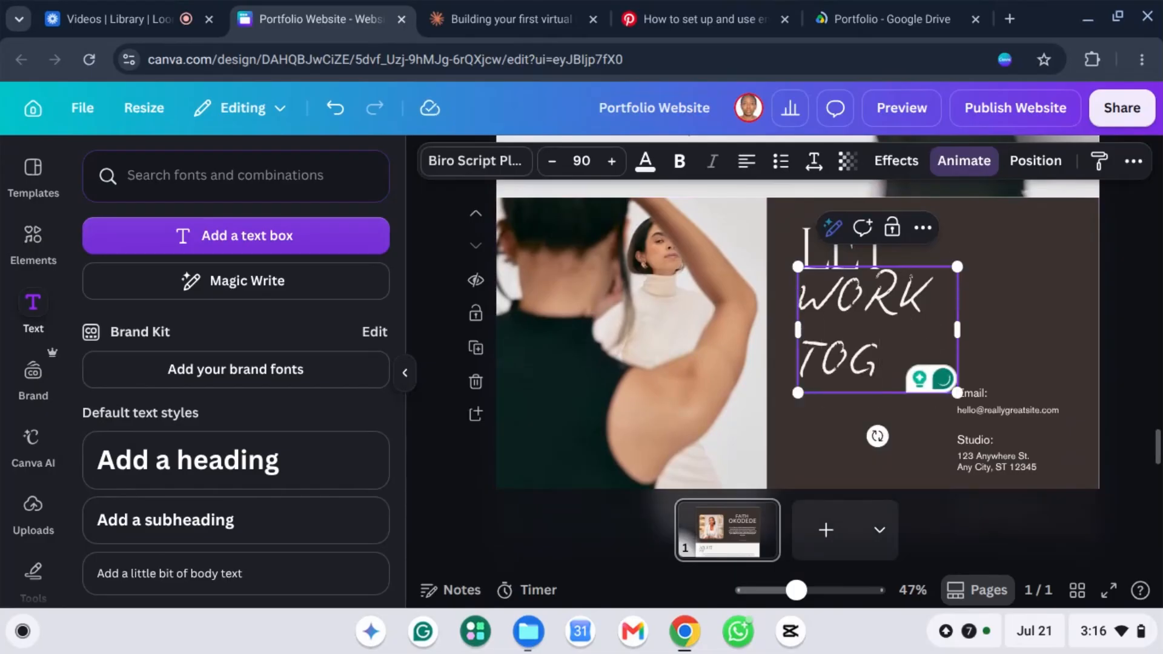
text(ETHER)
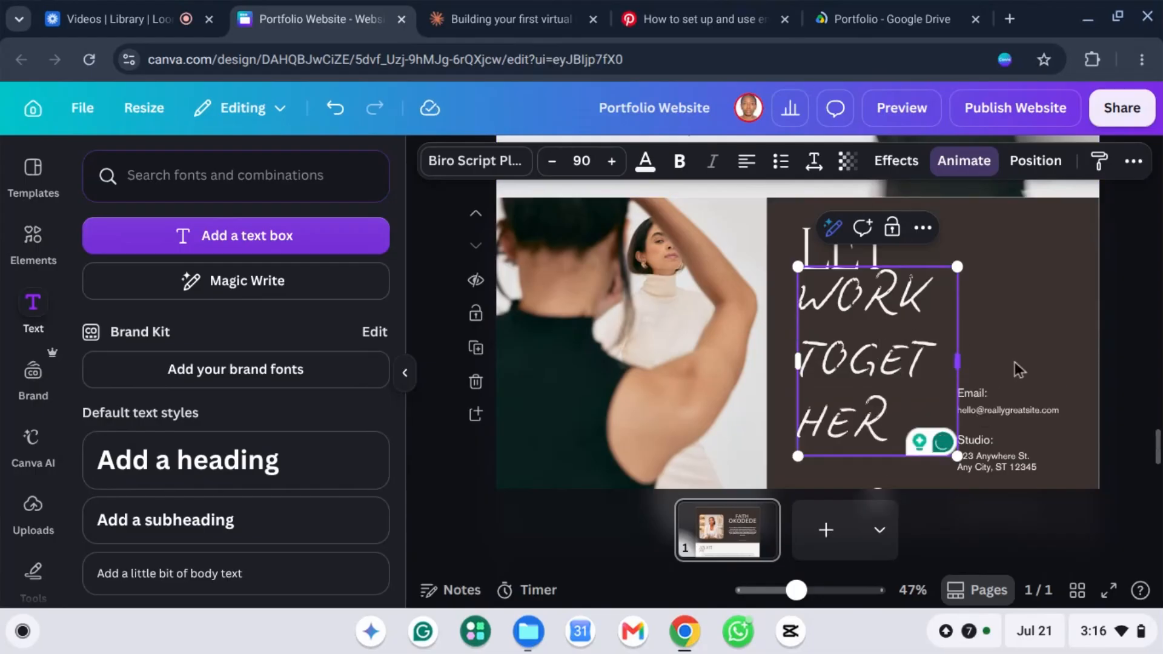
drag(957, 362, 1025, 358)
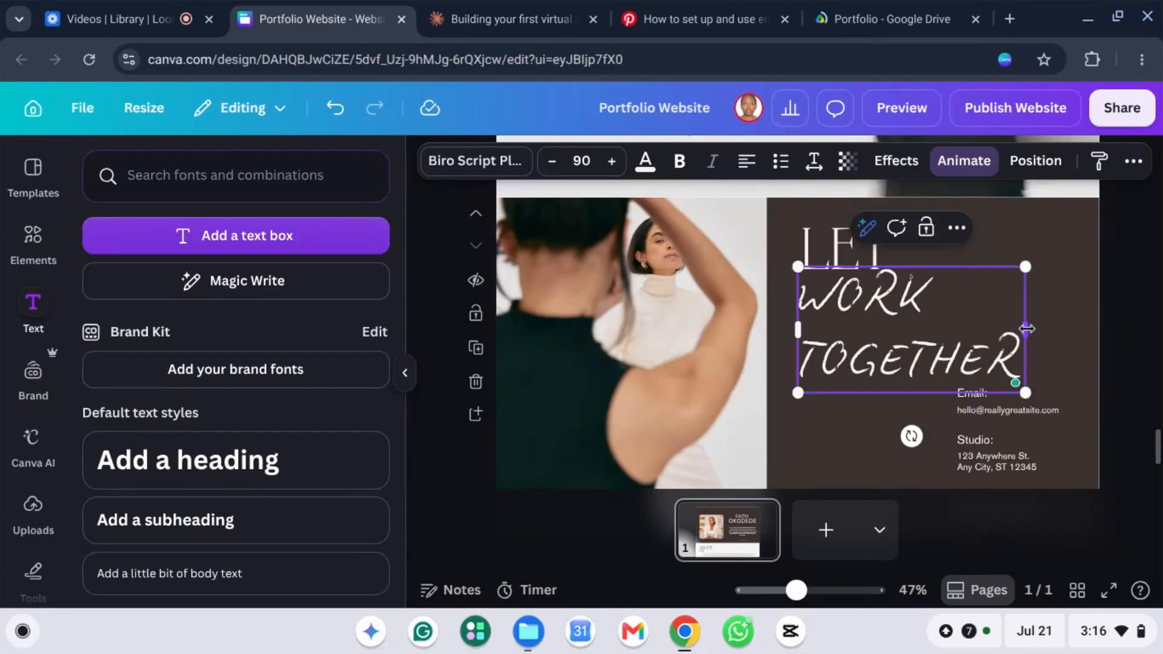
mouse_move(1026, 329)
mouse_down()
mouse_move(1090, 332)
mouse_move(1046, 329)
mouse_up()
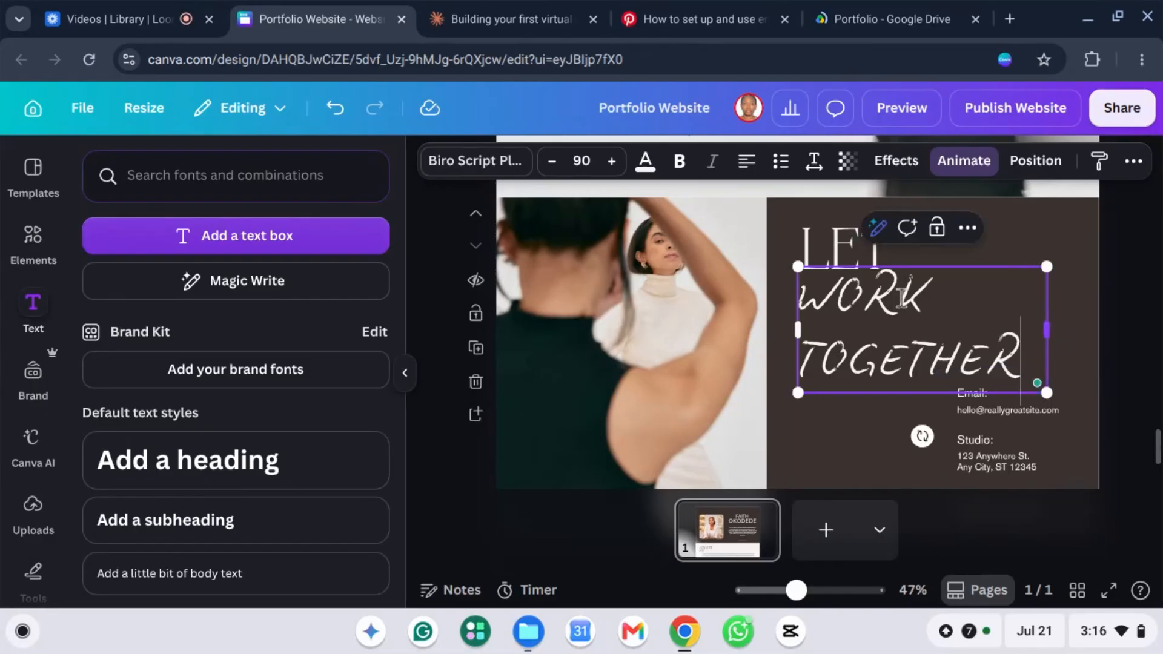
triple_click(850, 304)
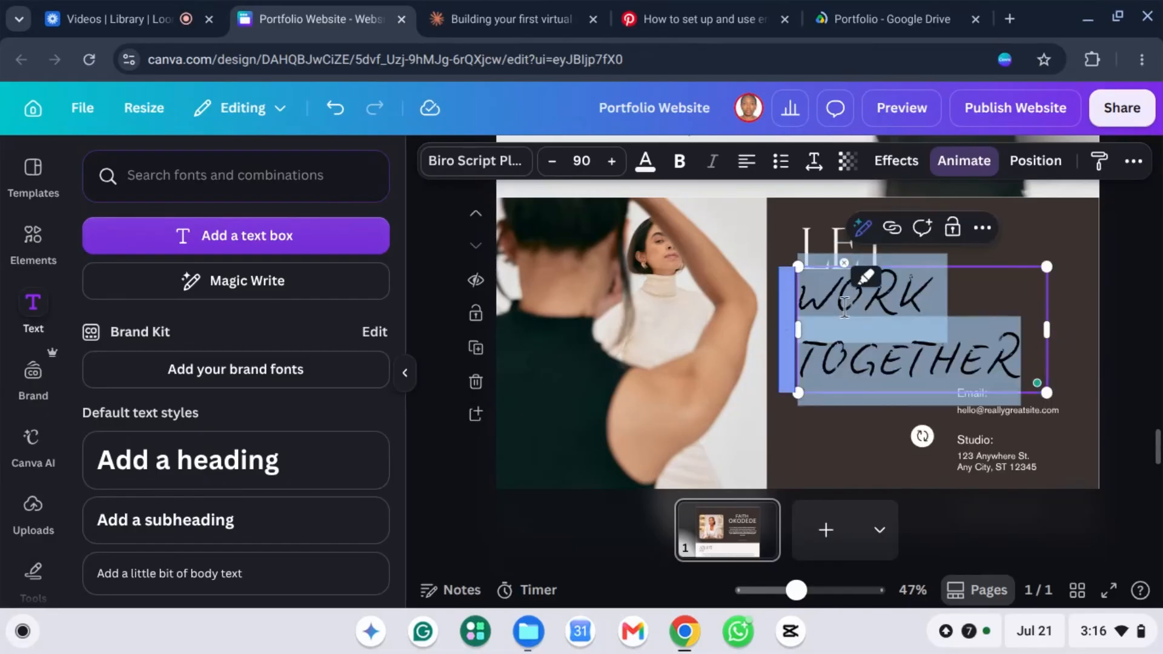
click(844, 305)
drag(806, 296, 931, 303)
key(BackSpace)
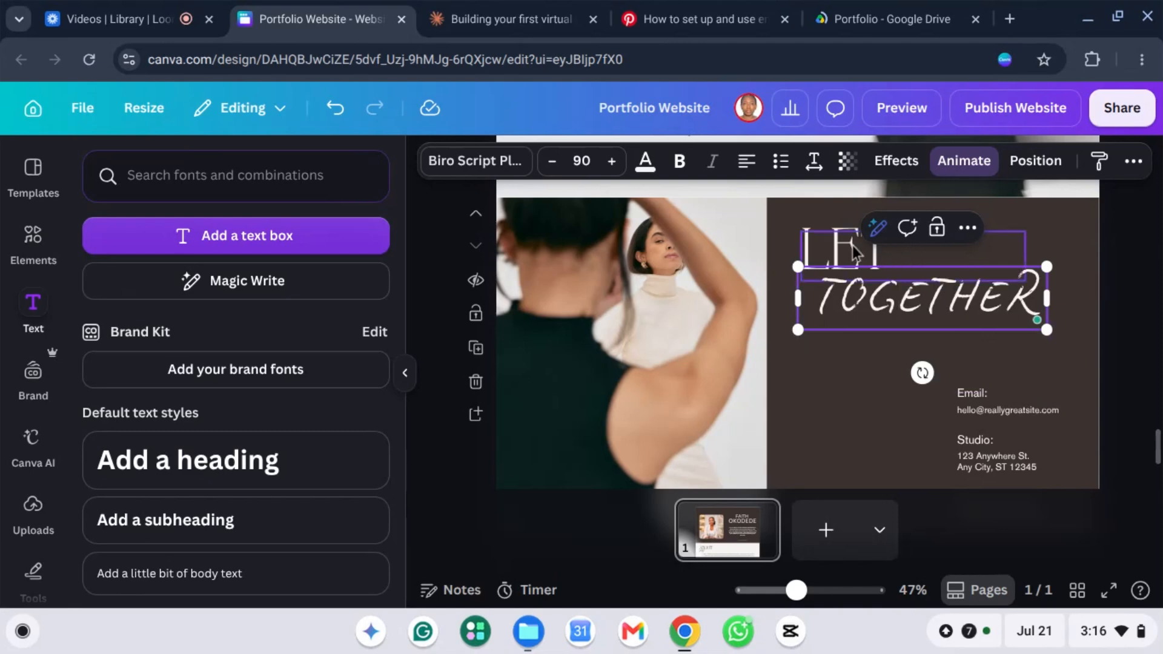
Step: Make the first line read LET WORK on one line at font size 60
click(900, 251)
text(WORK)
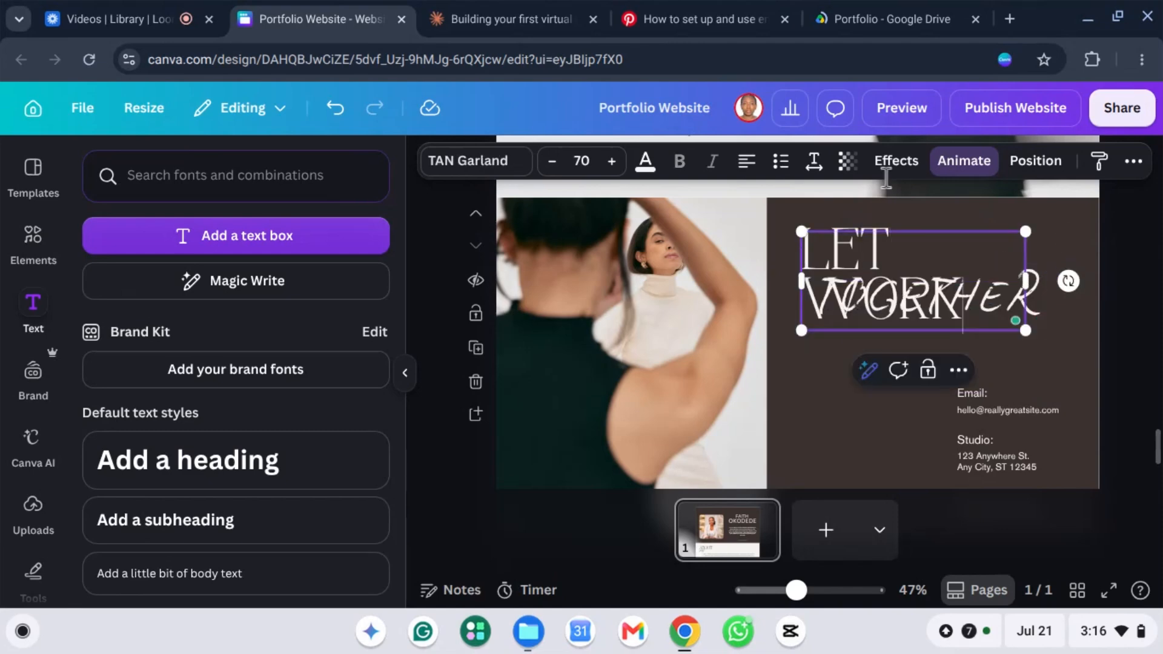
drag(1126, 280, 1090, 276)
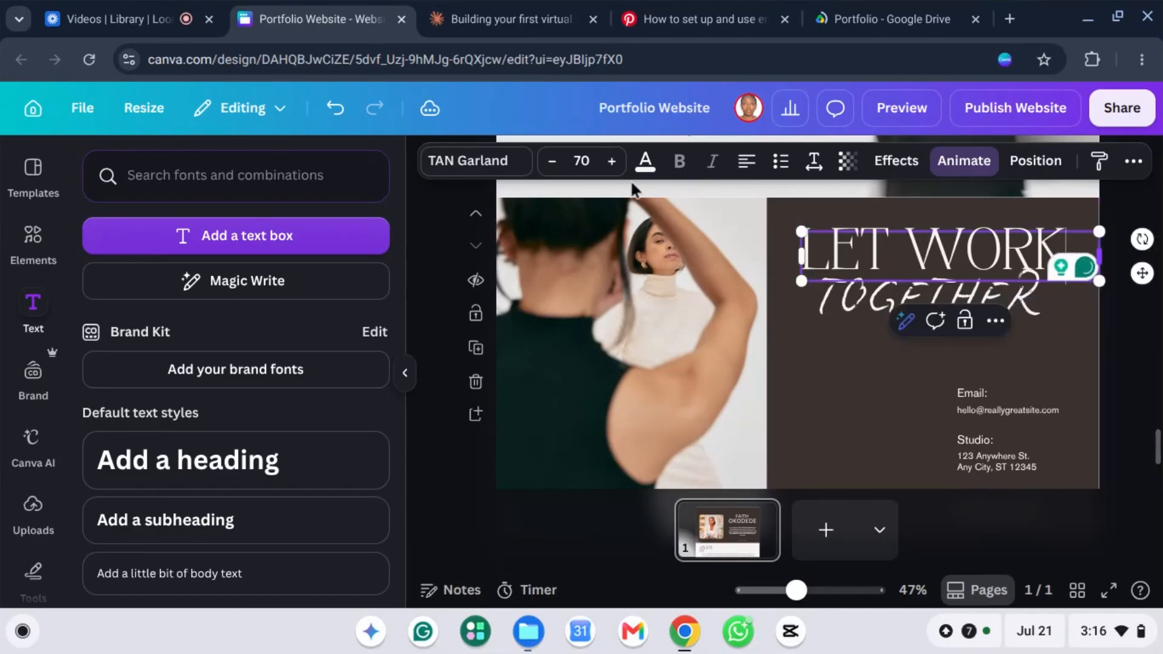
click(551, 161)
click(551, 161)
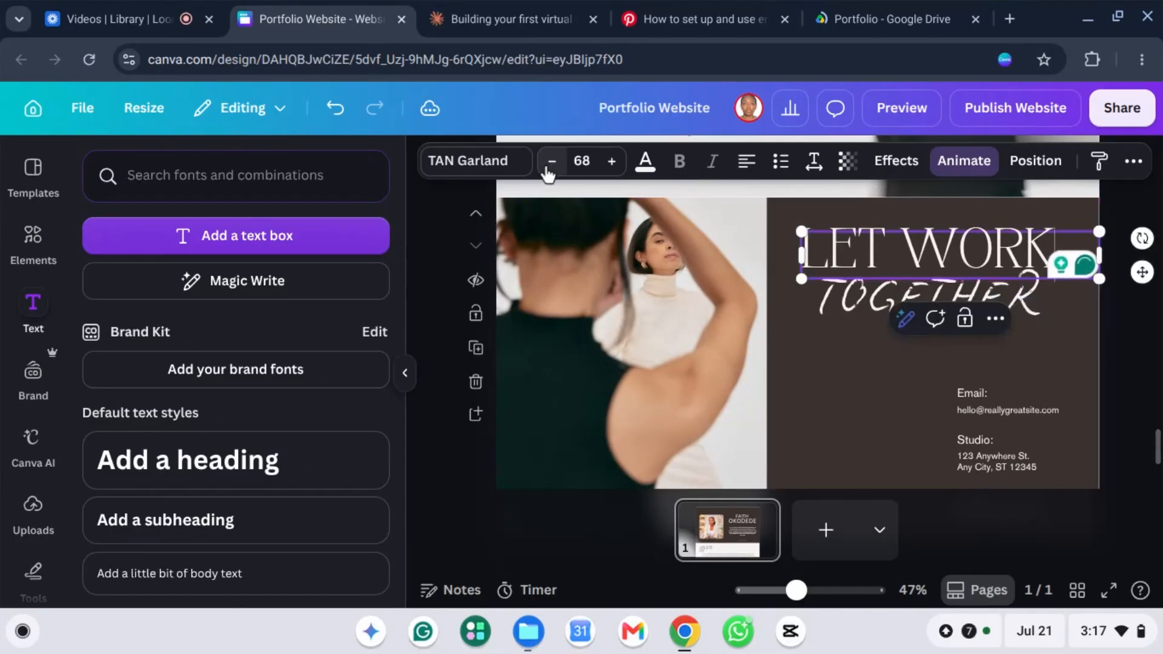
click(550, 161)
click(551, 161)
click(551, 162)
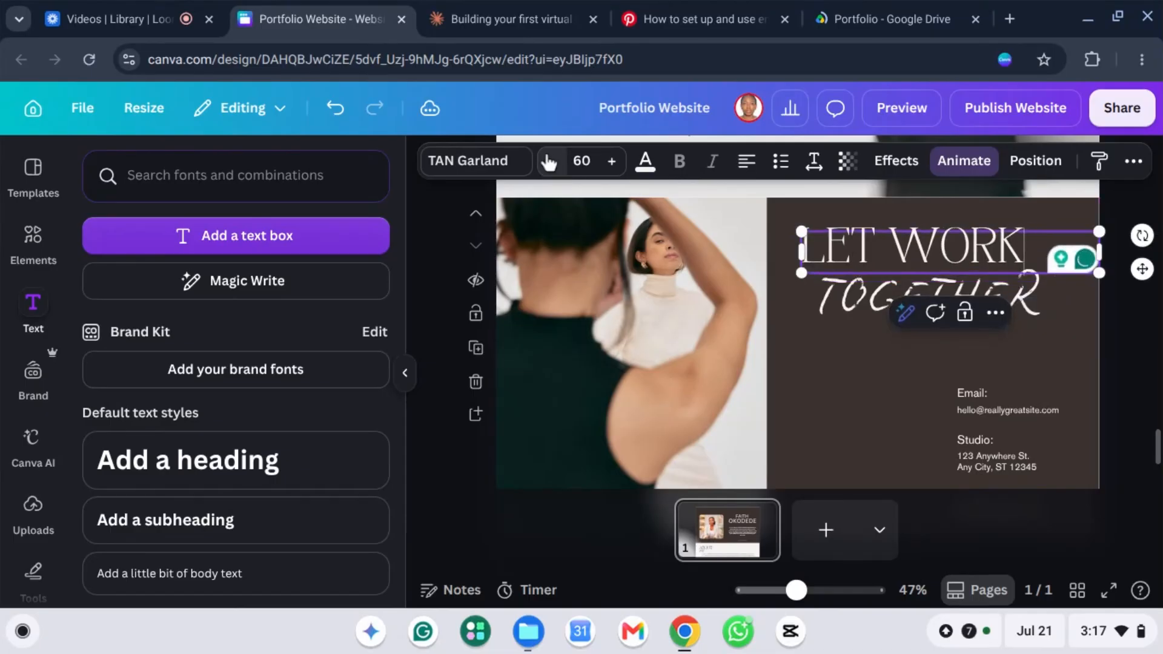
click(867, 366)
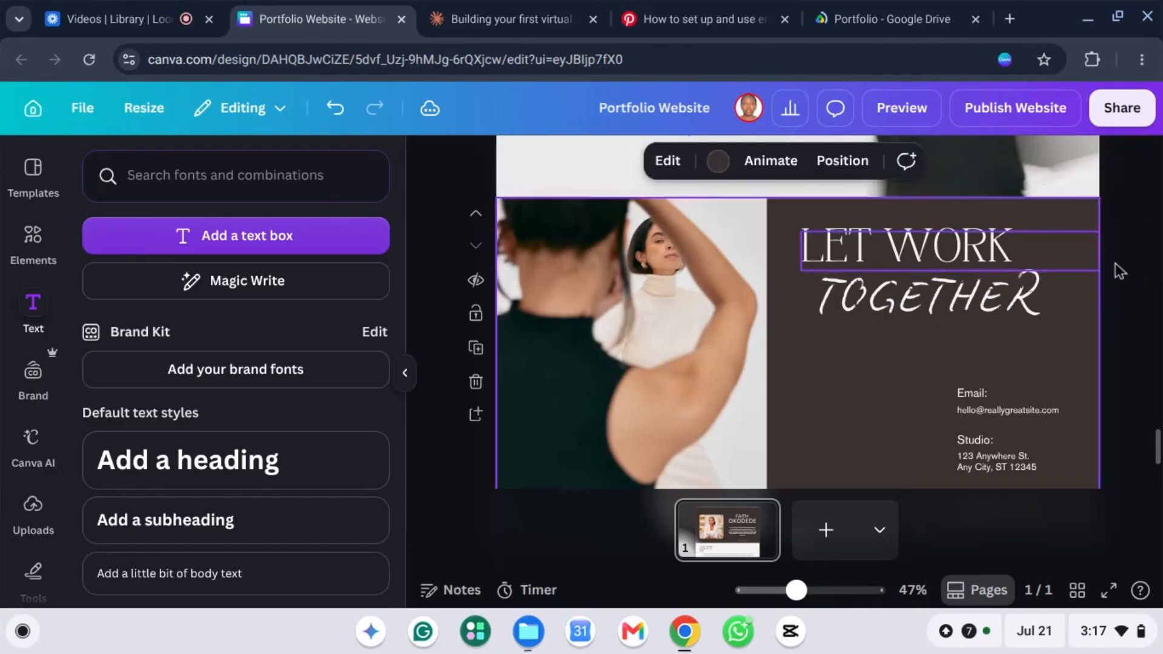
Step: Reduce TOGETHER to font size 69 and narrow its box to fit
click(983, 307)
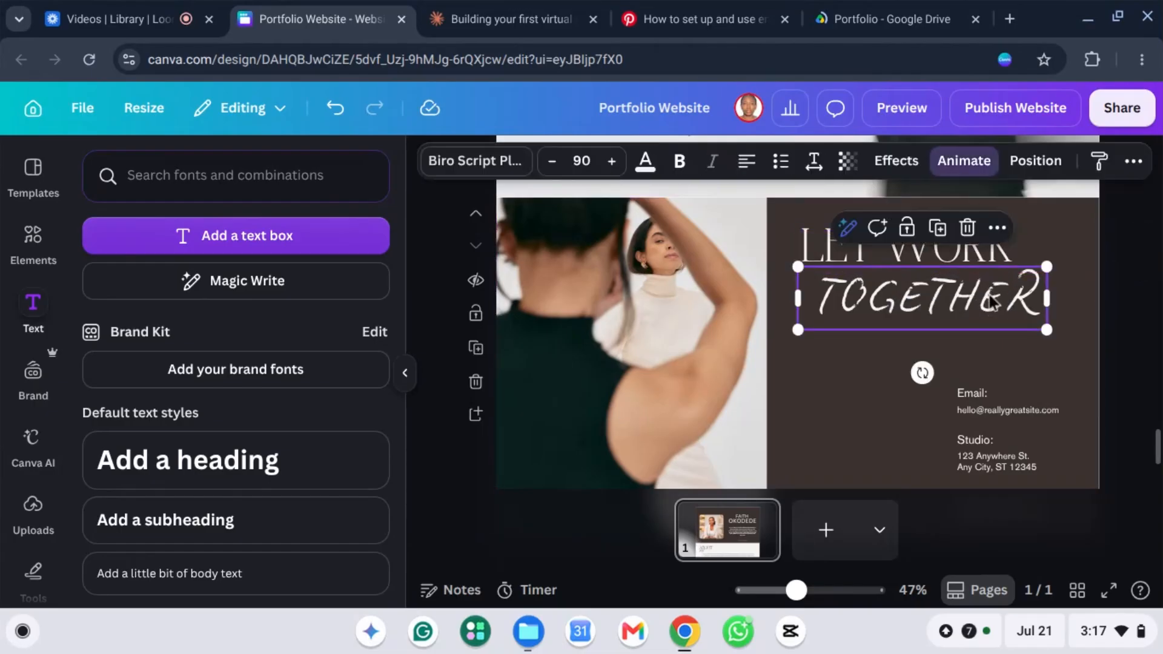
click(551, 162)
click(550, 162)
click(549, 163)
click(549, 162)
click(550, 163)
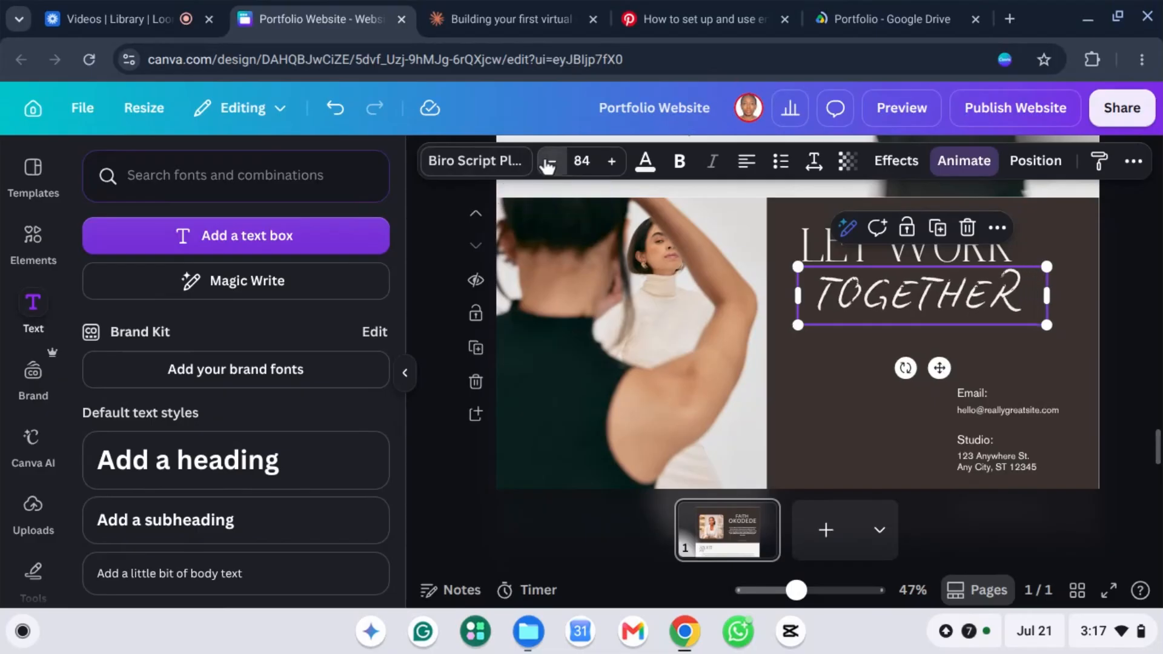
click(548, 163)
click(548, 164)
click(548, 164)
click(548, 164)
click(549, 163)
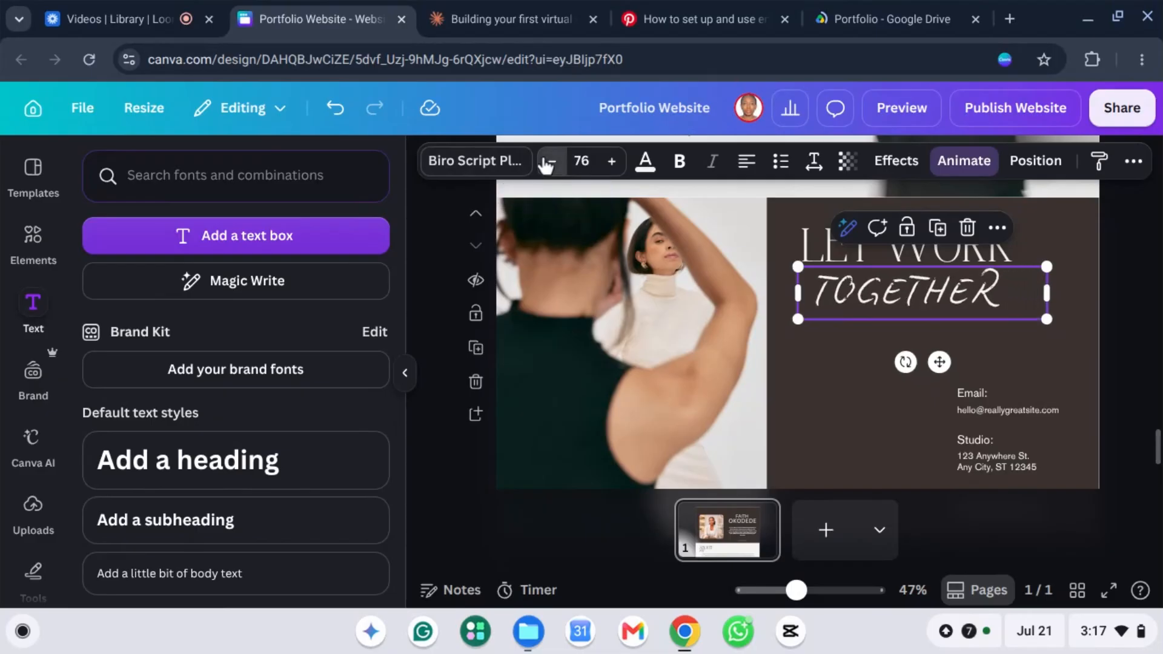
click(547, 164)
click(547, 164)
click(547, 163)
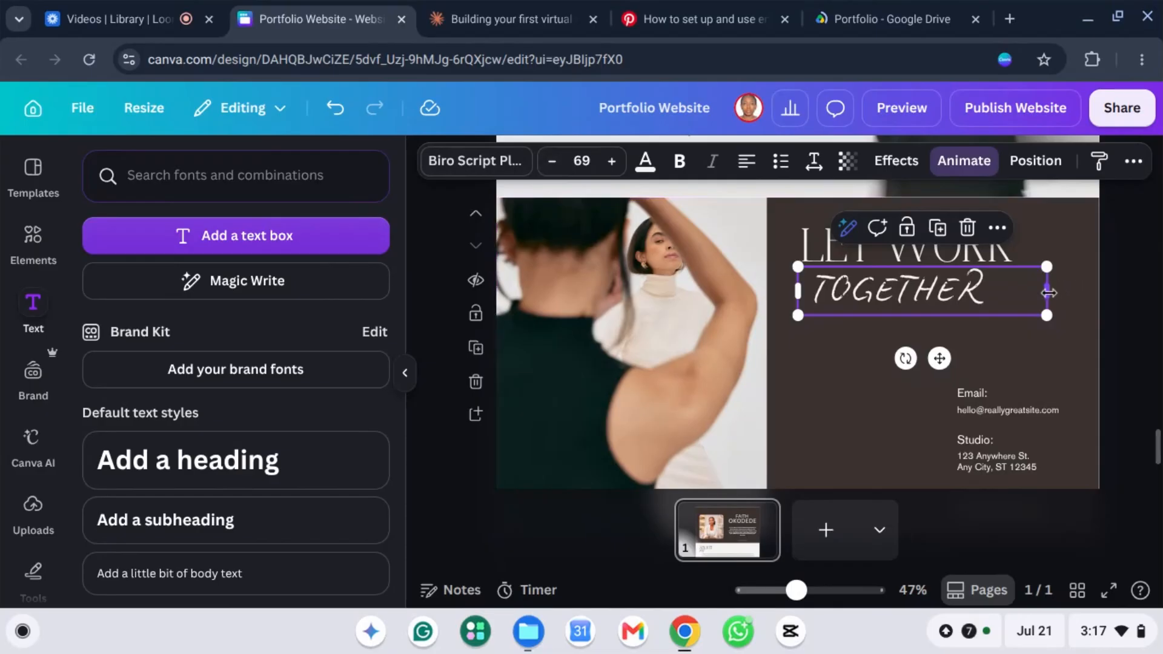
drag(1047, 291, 1005, 297)
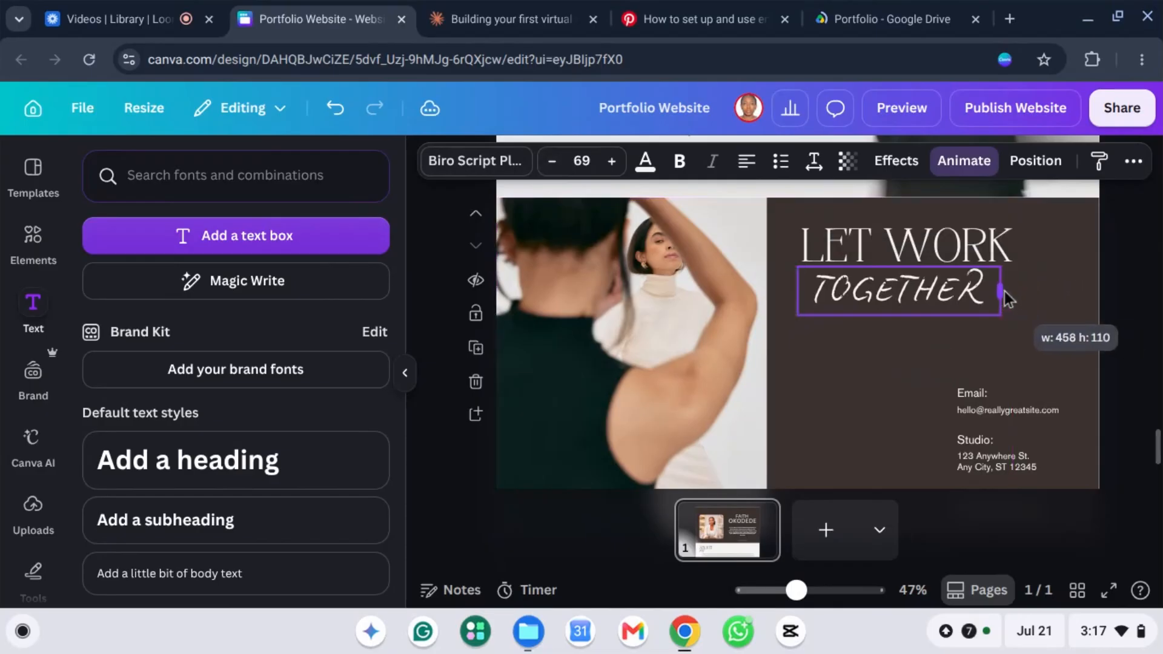
right_click(1009, 252)
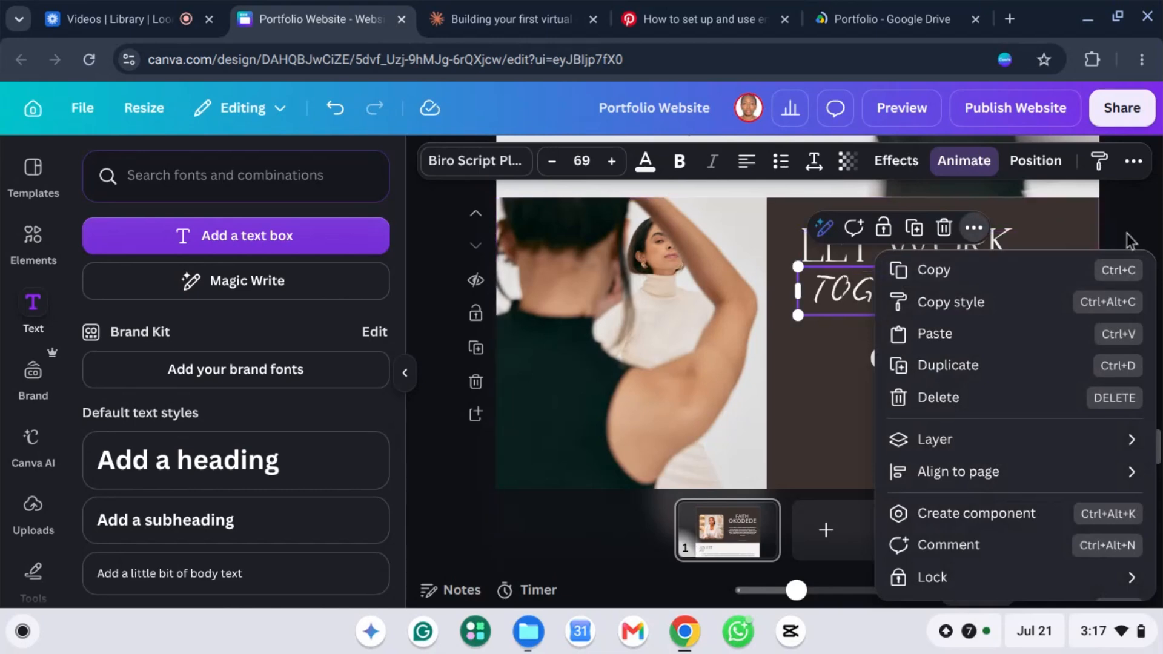
click(1111, 250)
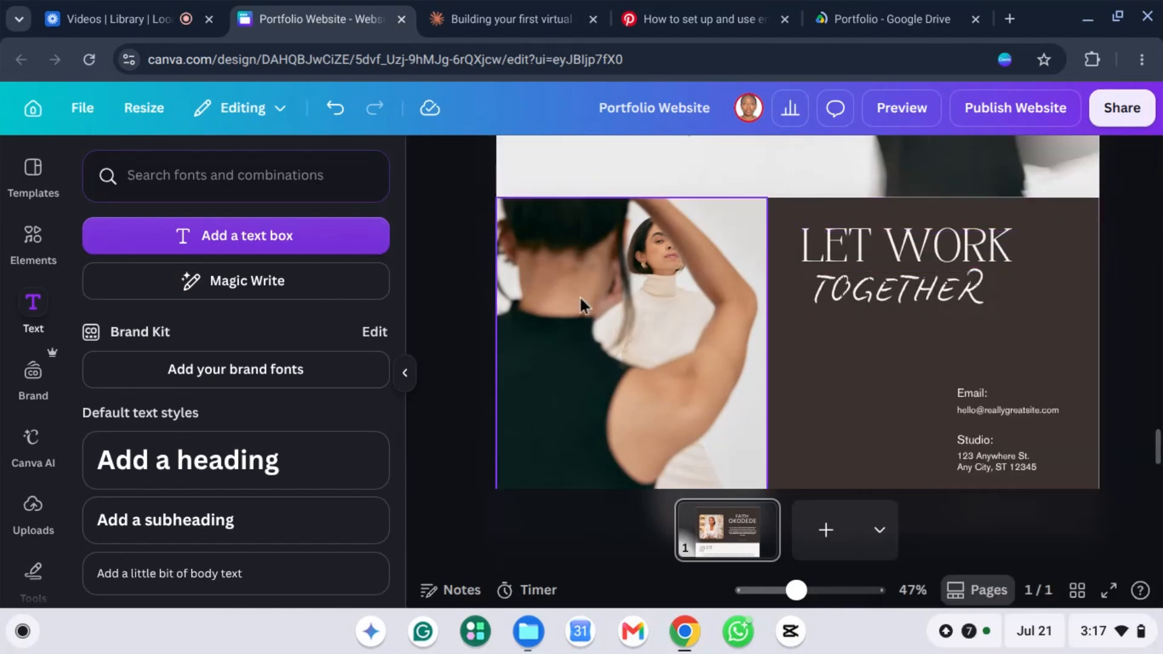
Step: Delete the left photo from the contact section and bring up the Elements library
scroll(584, 296, down, 2)
scroll(606, 283, up, 1)
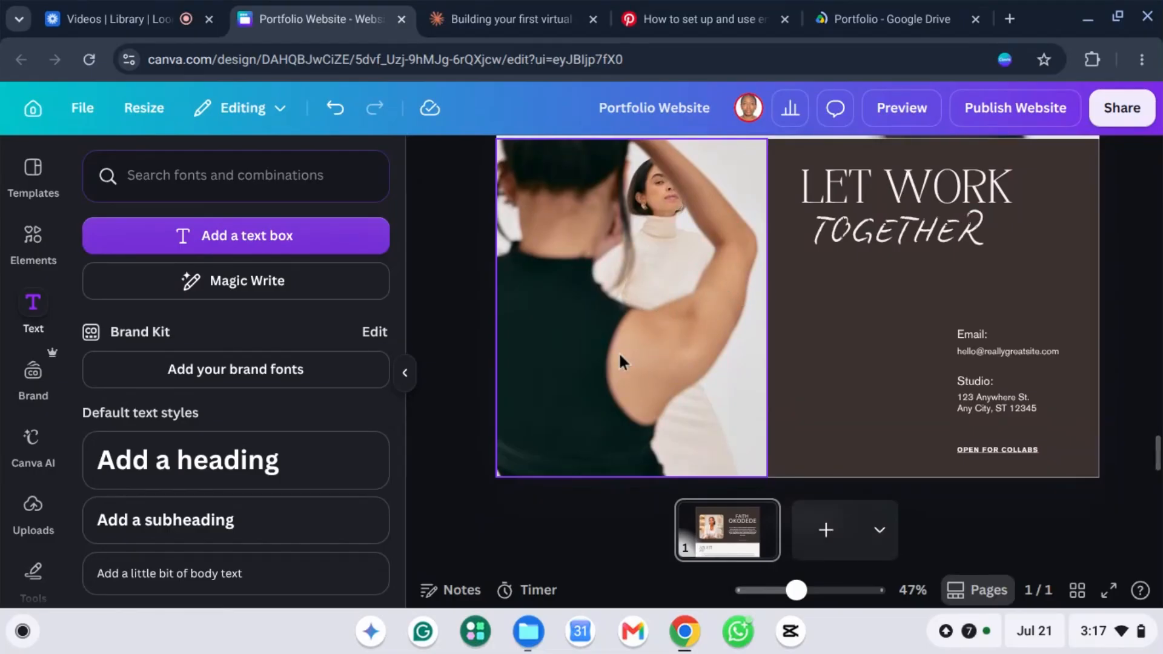
scroll(606, 237, up, 2)
scroll(624, 252, down, 2)
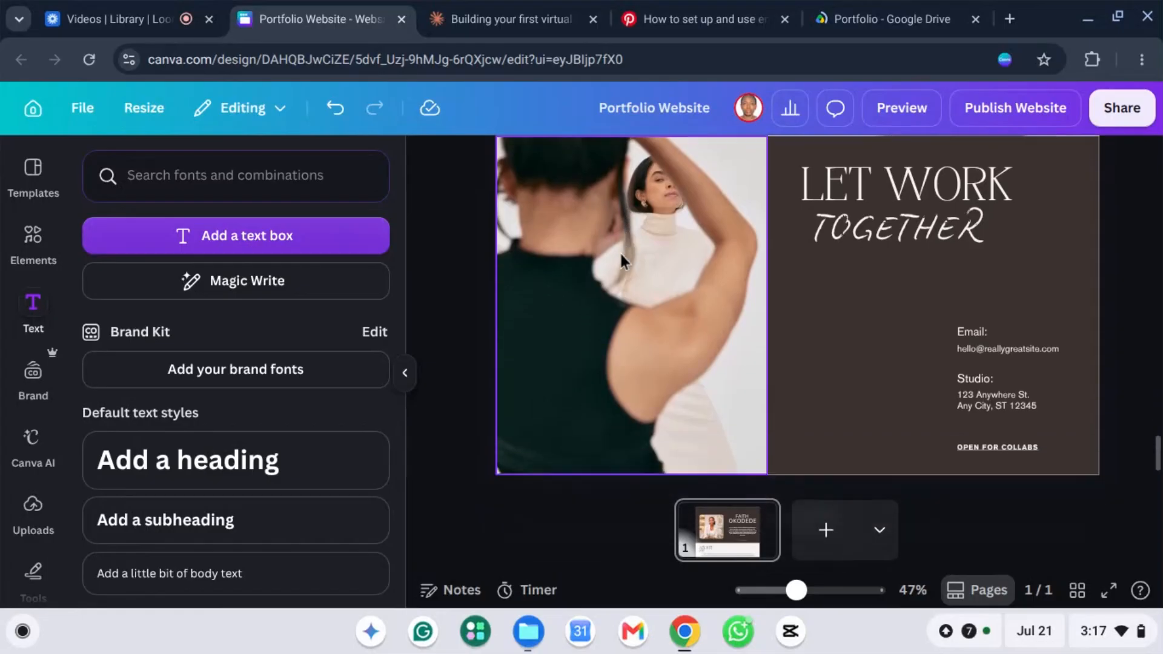
click(619, 283)
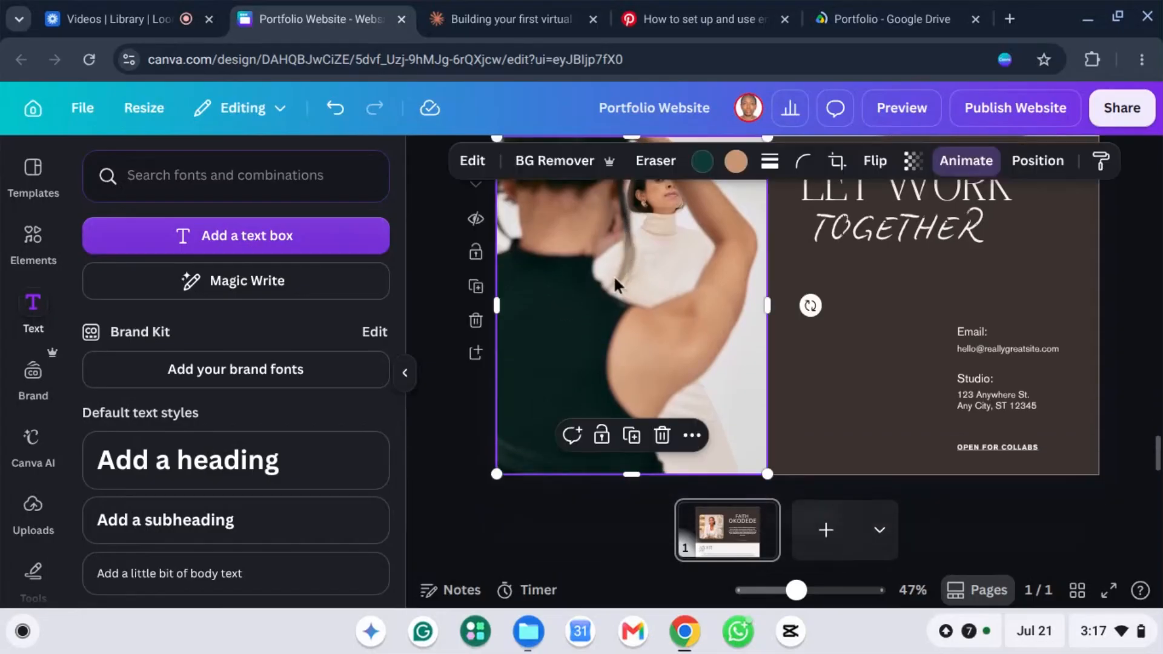
click(662, 436)
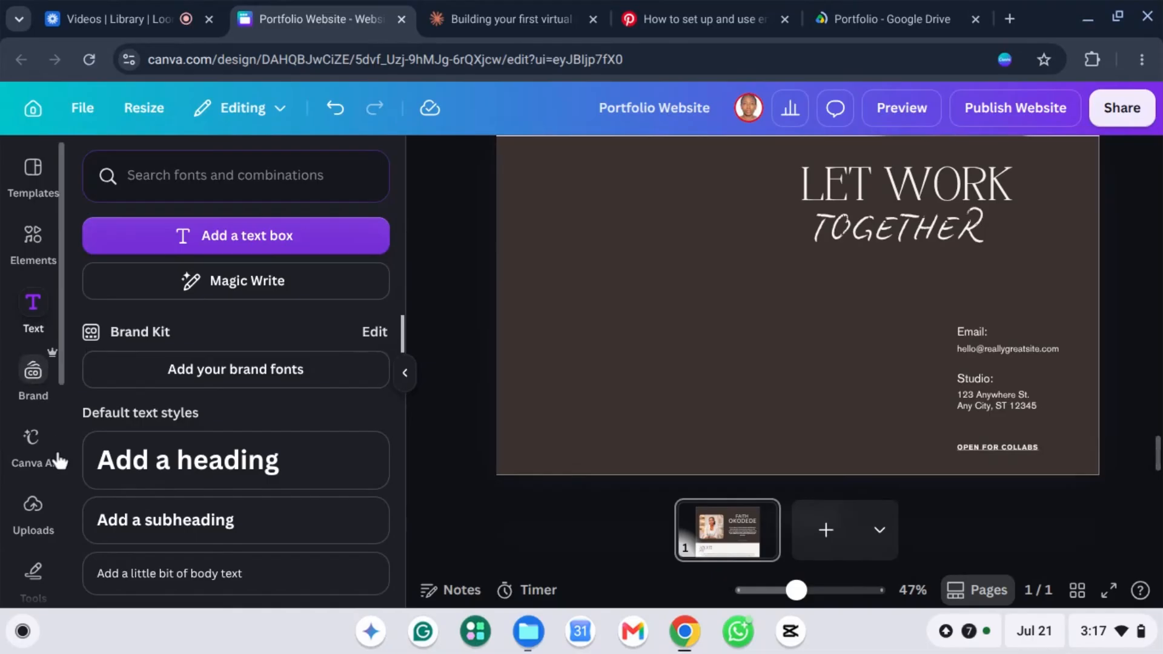
click(23, 532)
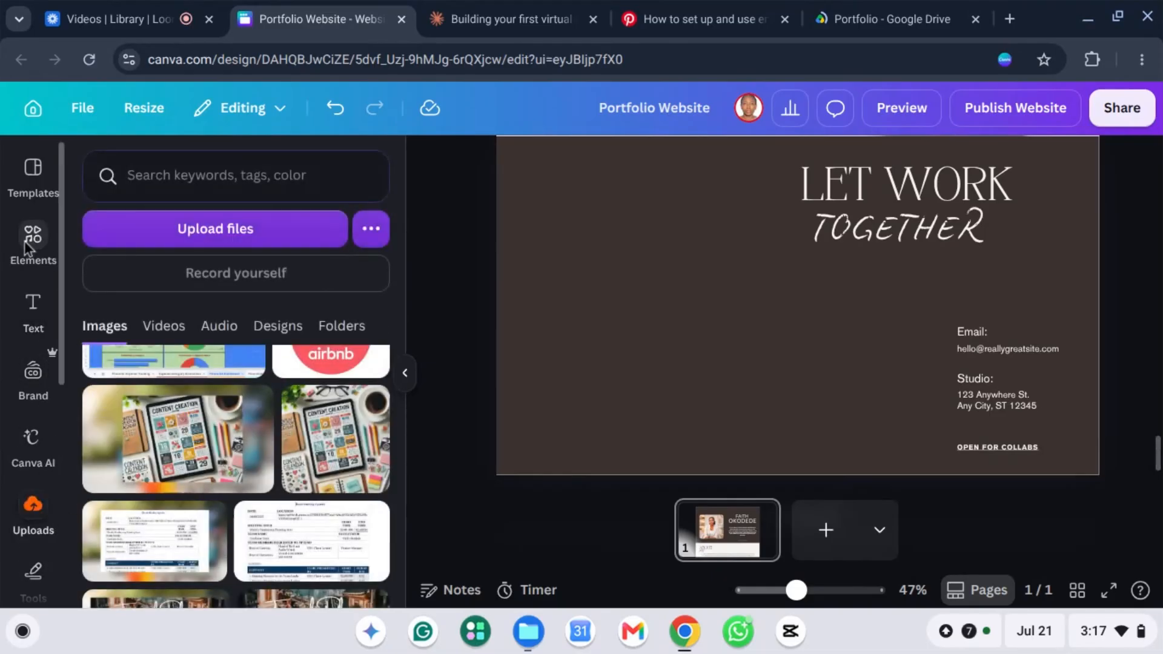
click(27, 245)
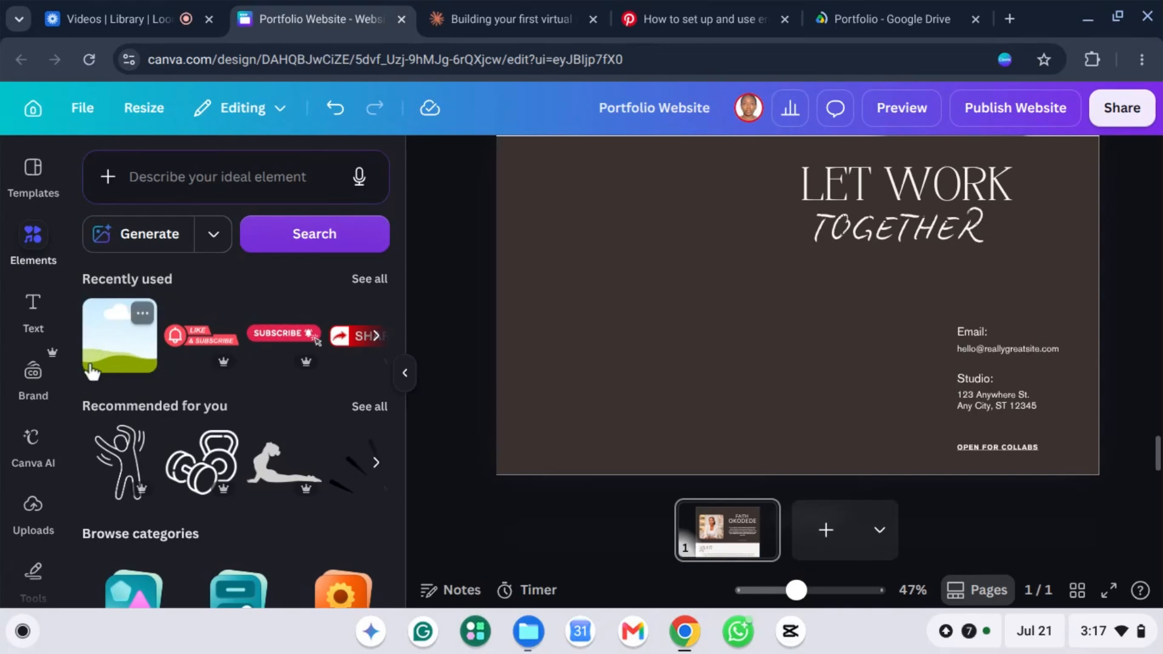
Step: Add the recently used landscape frame and move it to the left side of the page
click(120, 348)
drag(761, 301, 566, 262)
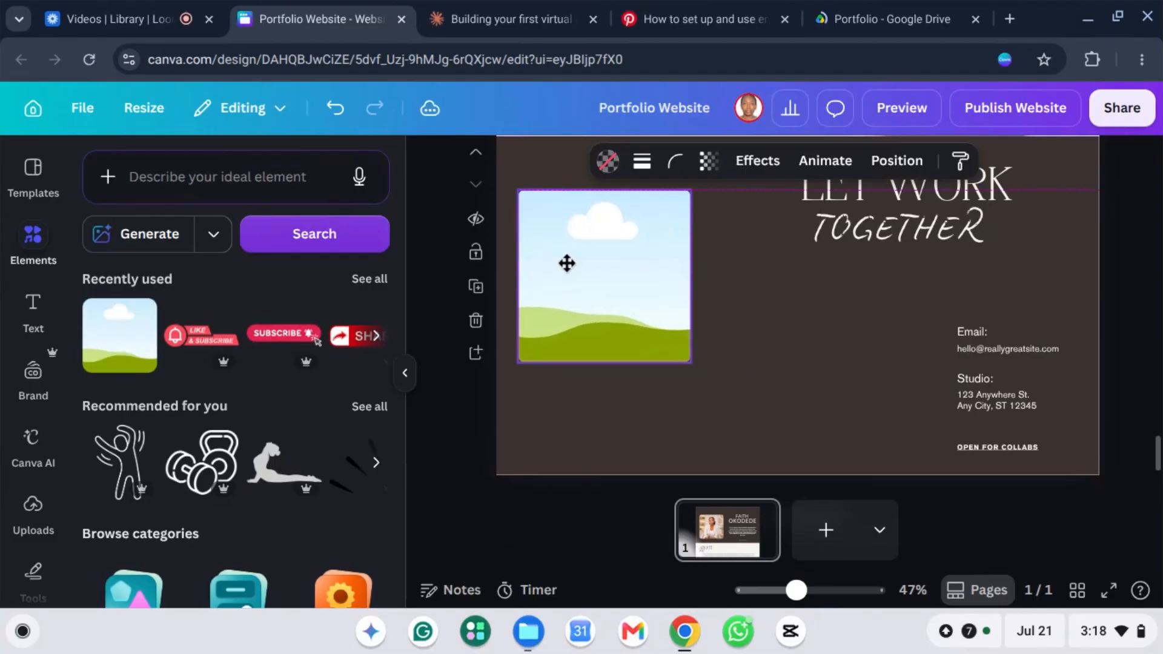
click(371, 279)
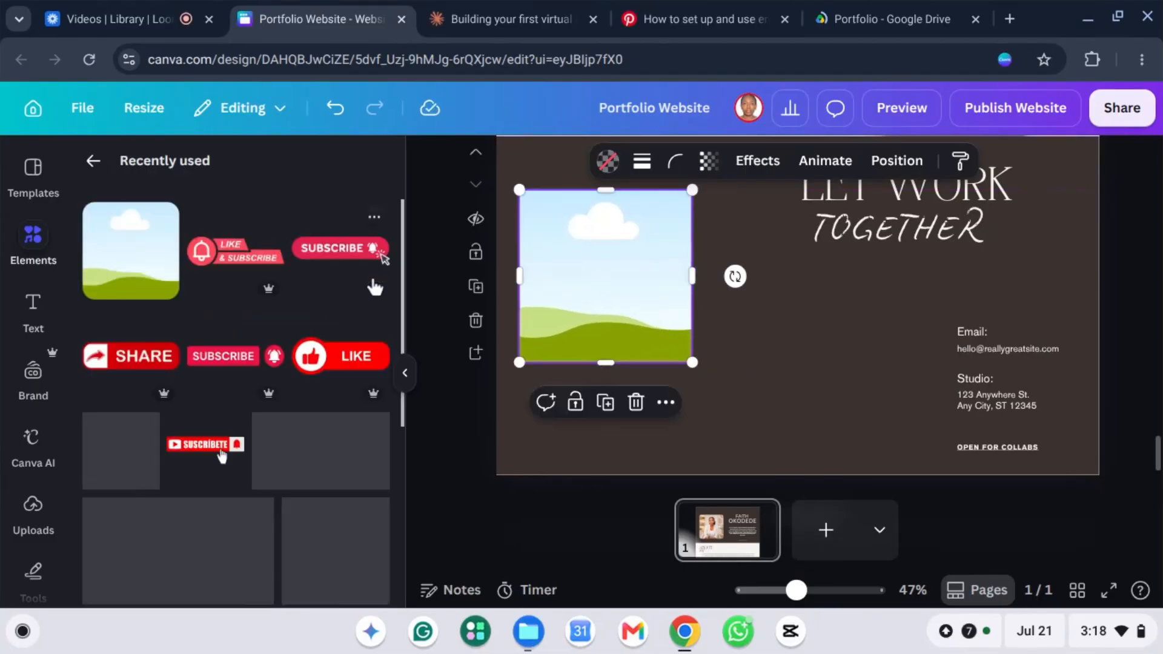
click(90, 161)
Step: Search Elements for 'frame' and narrow the results to Frames
click(192, 177)
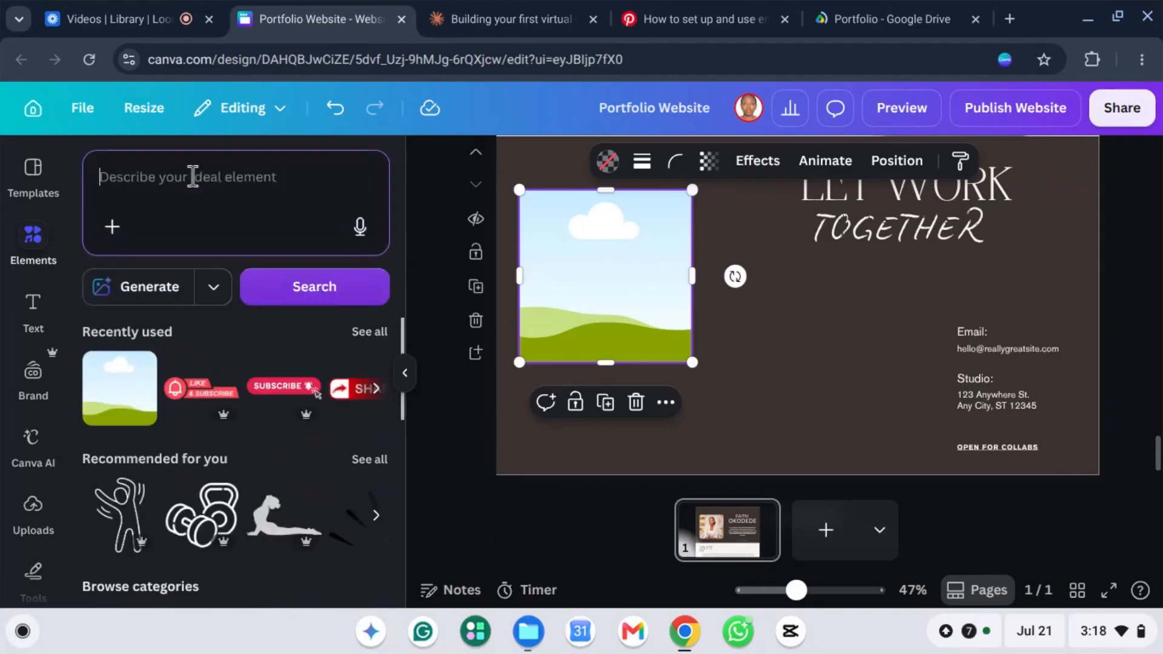
text(frame)
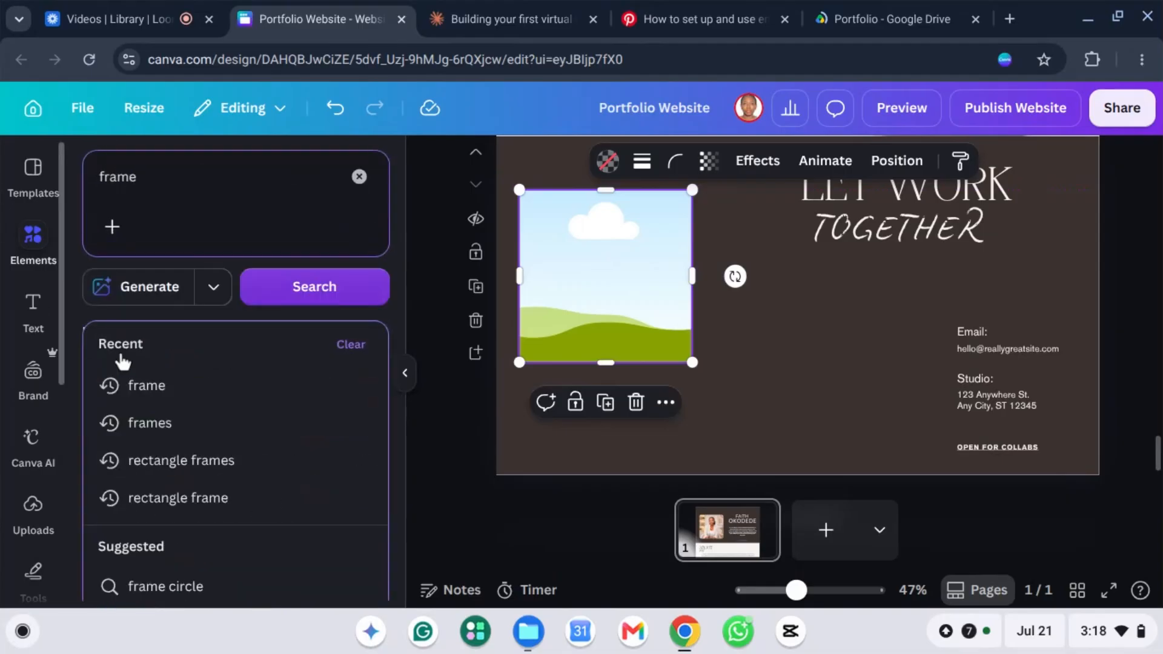
click(179, 384)
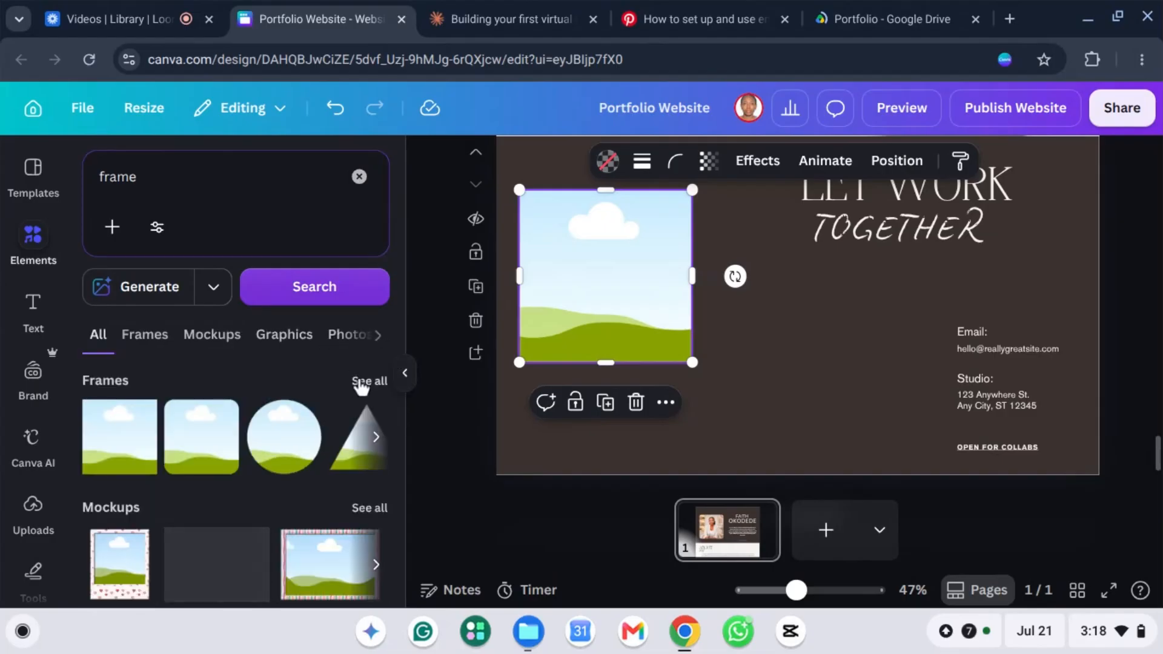
click(365, 382)
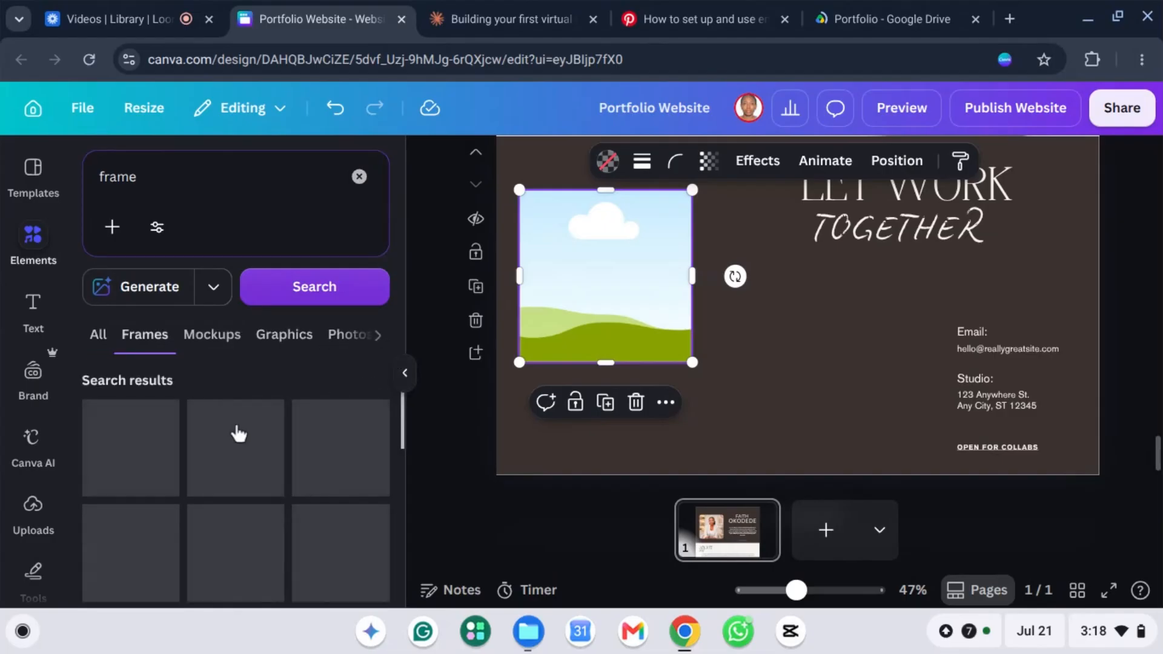
scroll(303, 445, down, 2)
scroll(304, 449, down, 5)
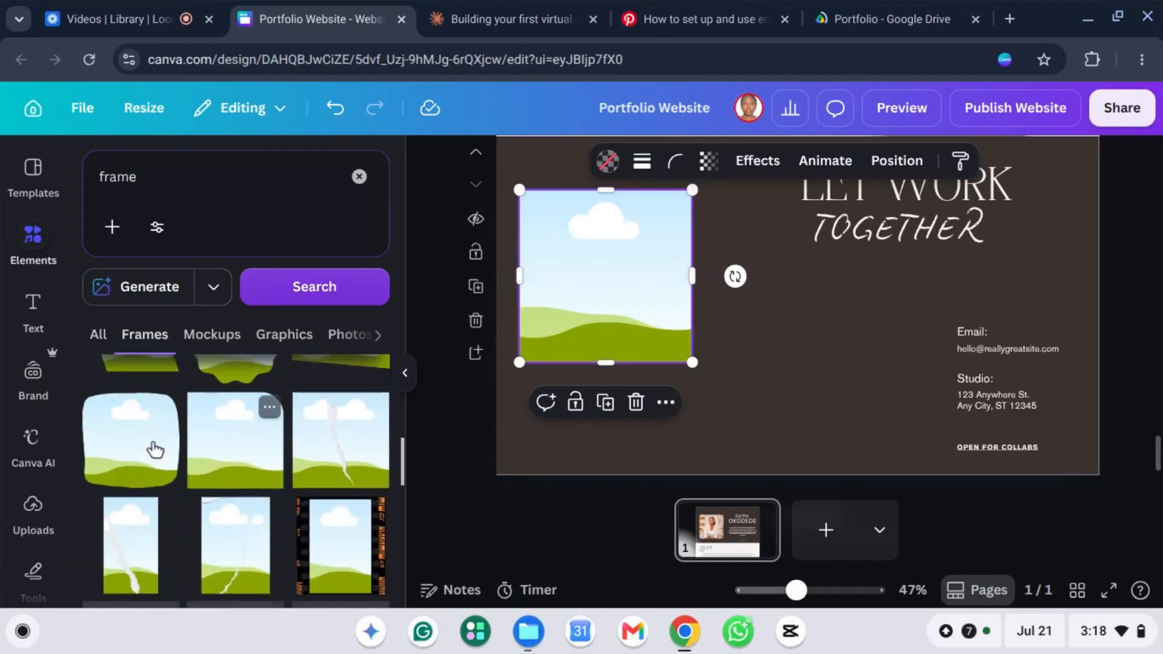
scroll(215, 447, down, 1)
scroll(226, 425, up, 1)
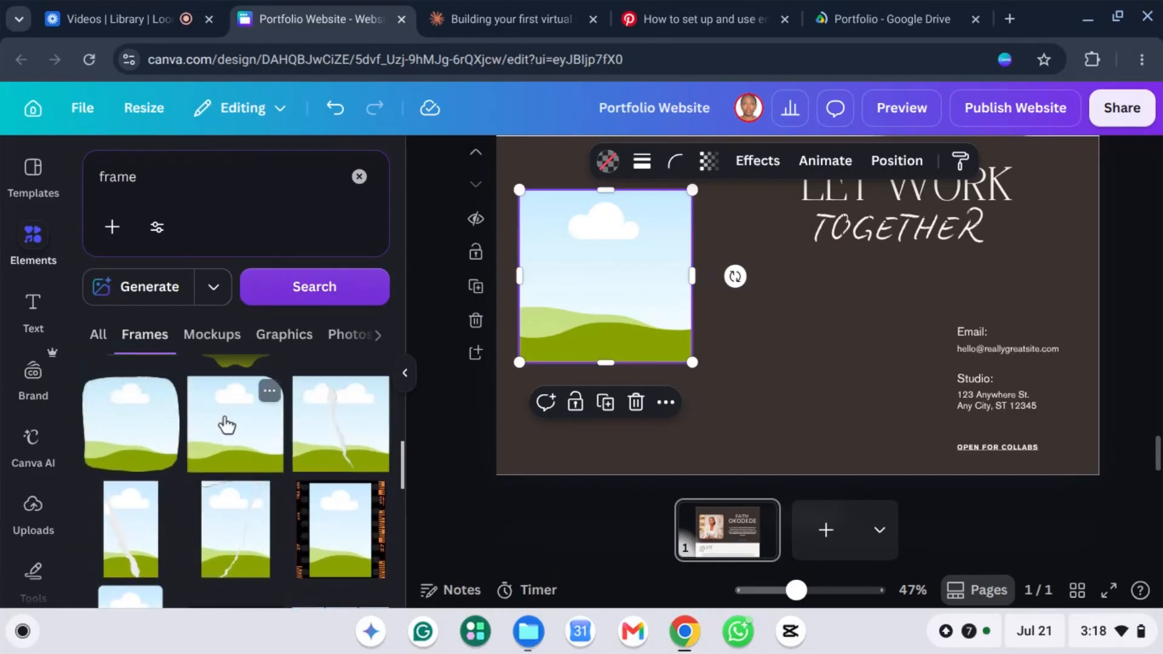
Step: Replace the square frame with a single rounded-corner frame at the upper left, then show Uploads
click(227, 425)
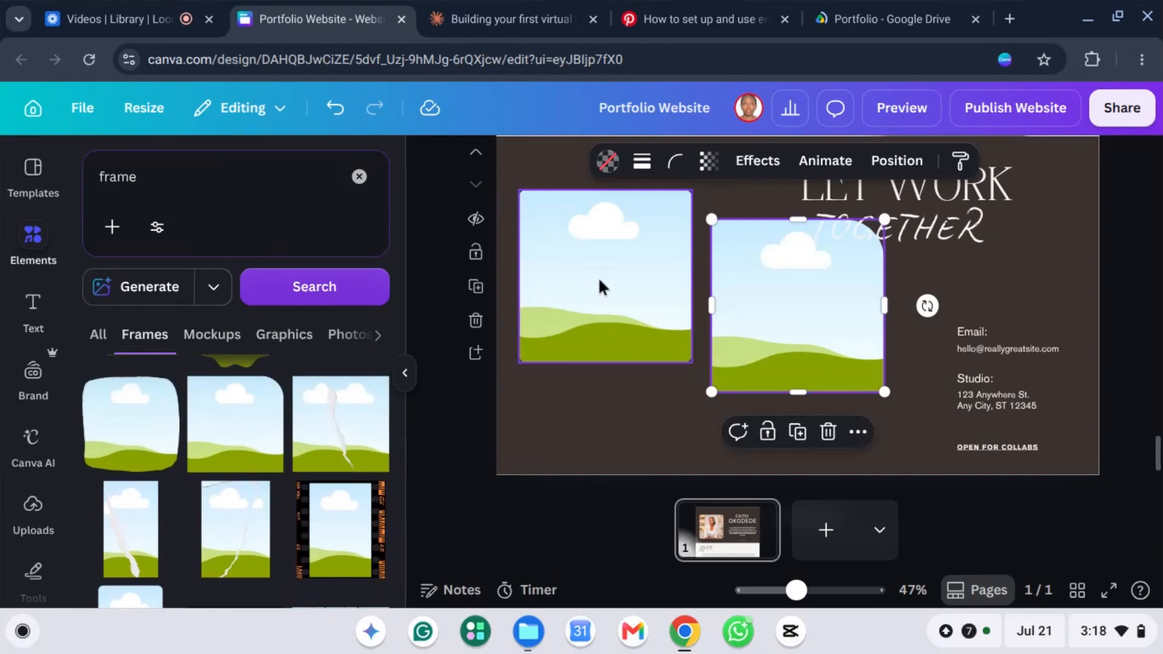
key(Delete)
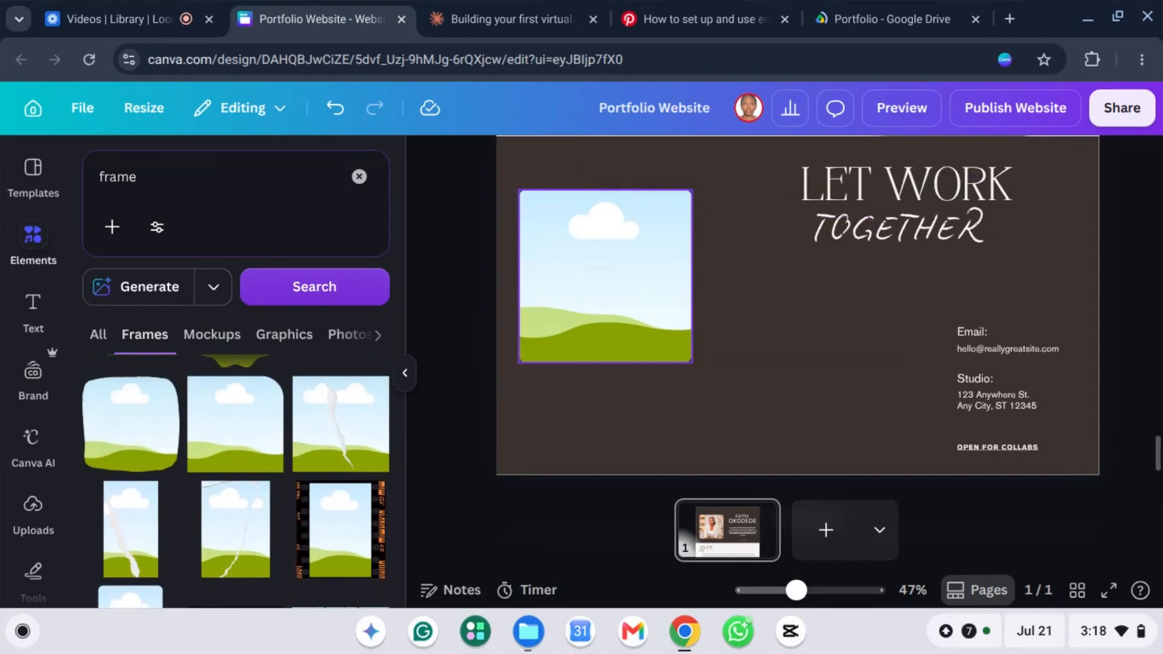
click(612, 295)
key(Delete)
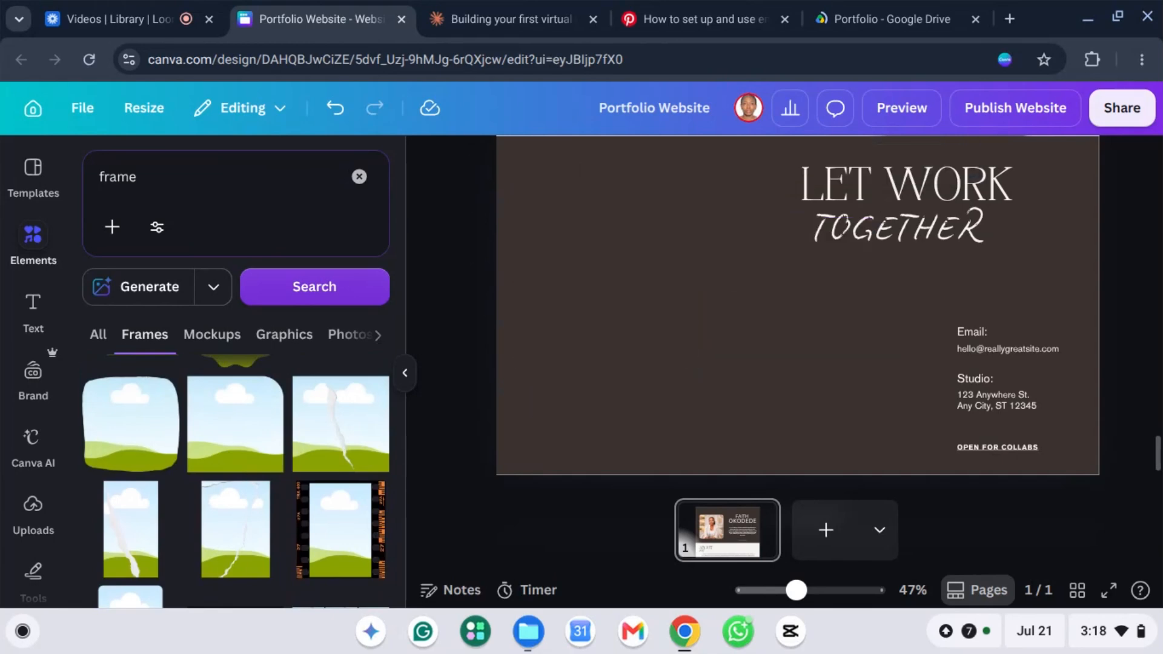
click(226, 441)
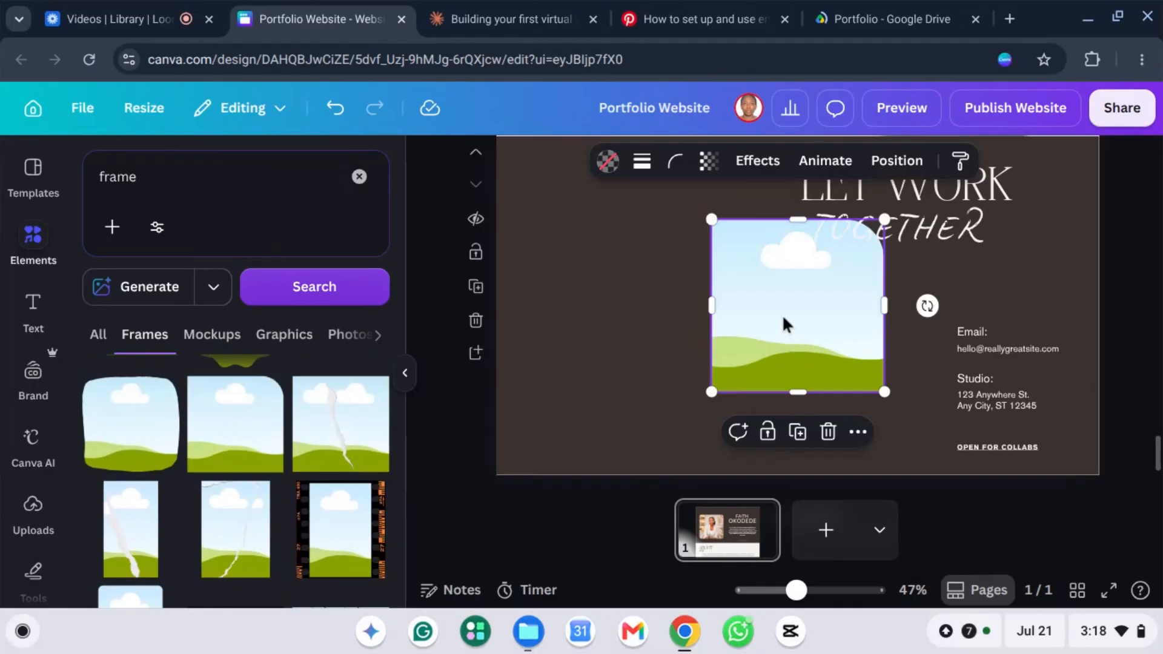
drag(605, 289, 589, 271)
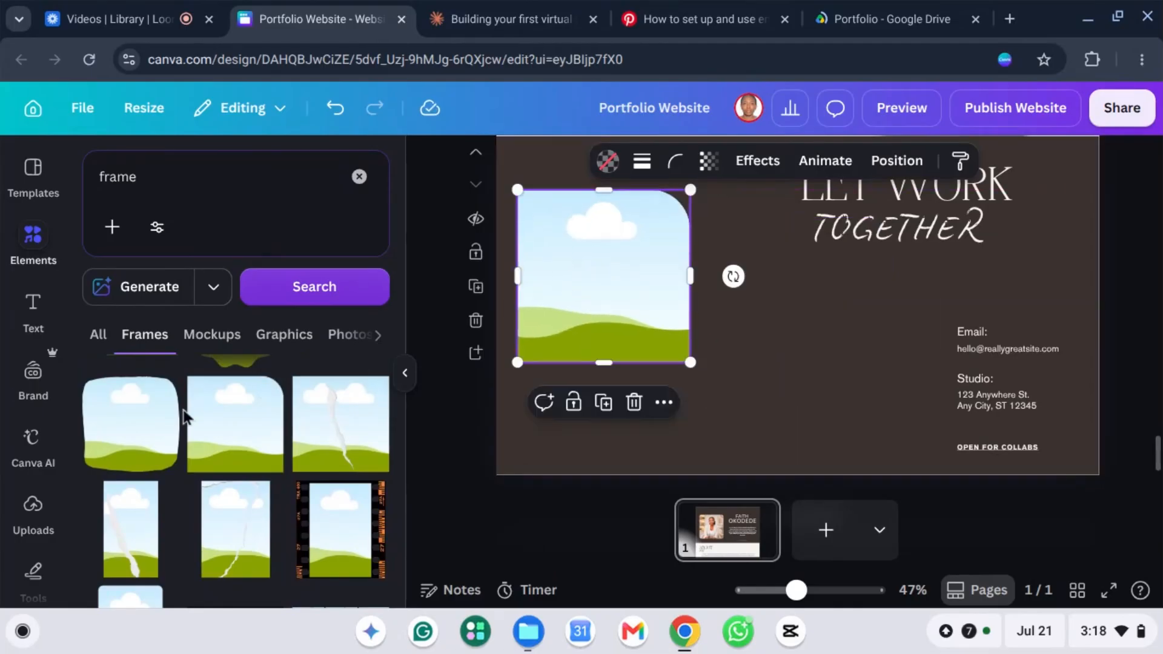
click(31, 518)
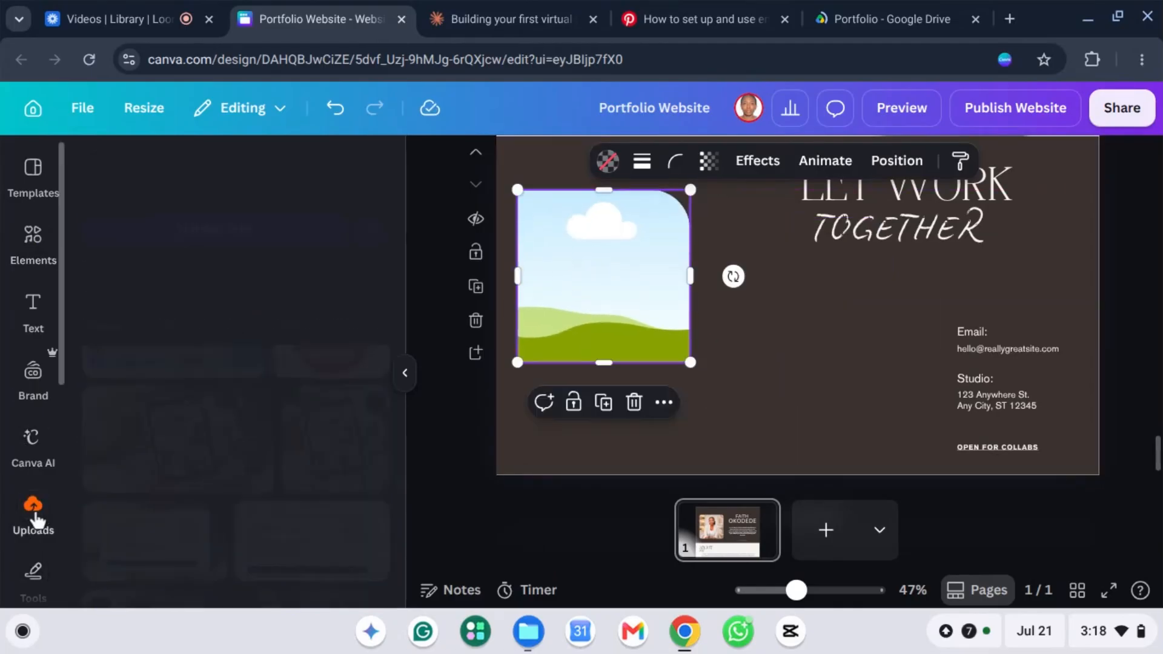
Step: Drop the uploaded photo of the woman in a blazer into the rounded frame
scroll(317, 472, up, 3)
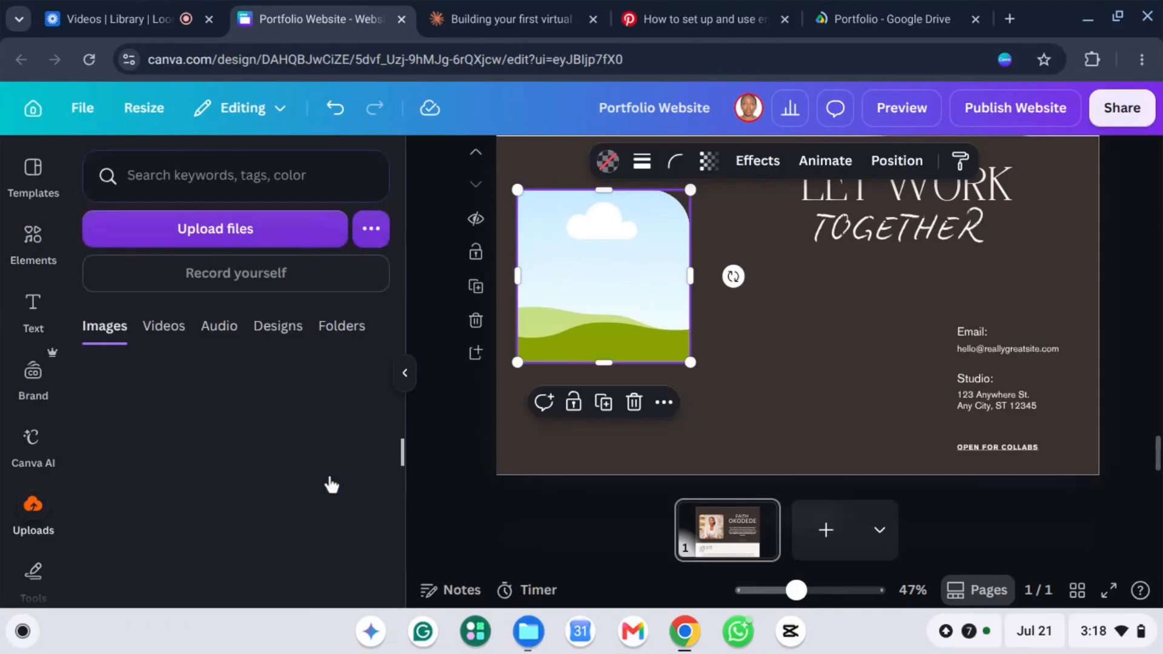
scroll(155, 488, up, 4)
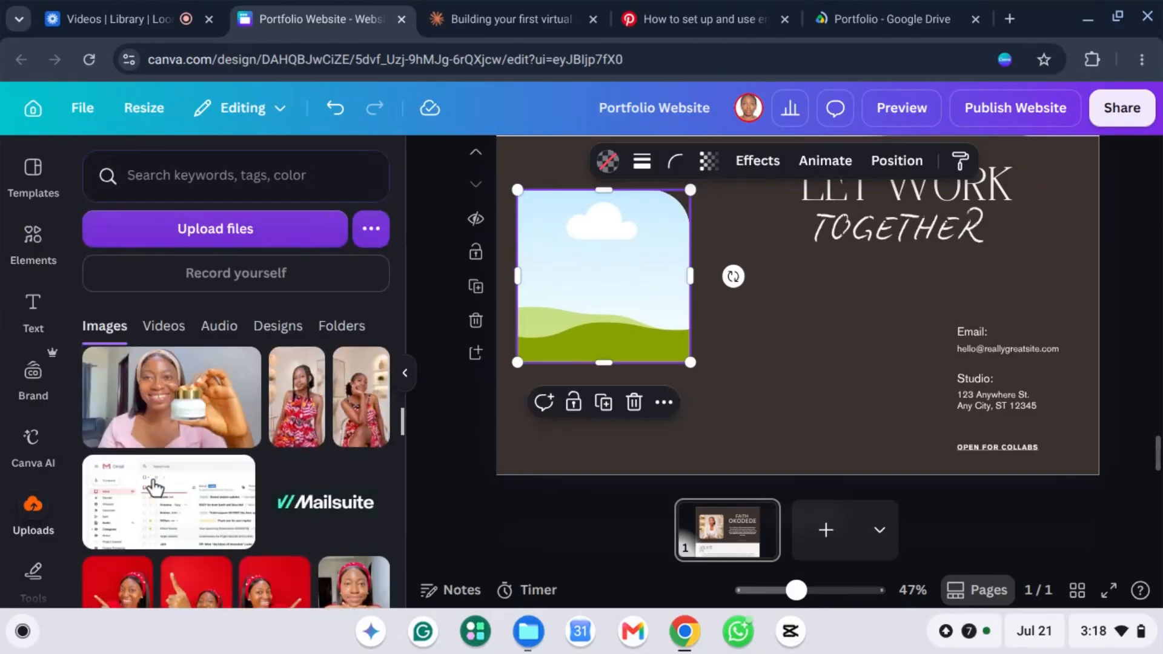
scroll(182, 436, up, 3)
scroll(195, 422, up, 5)
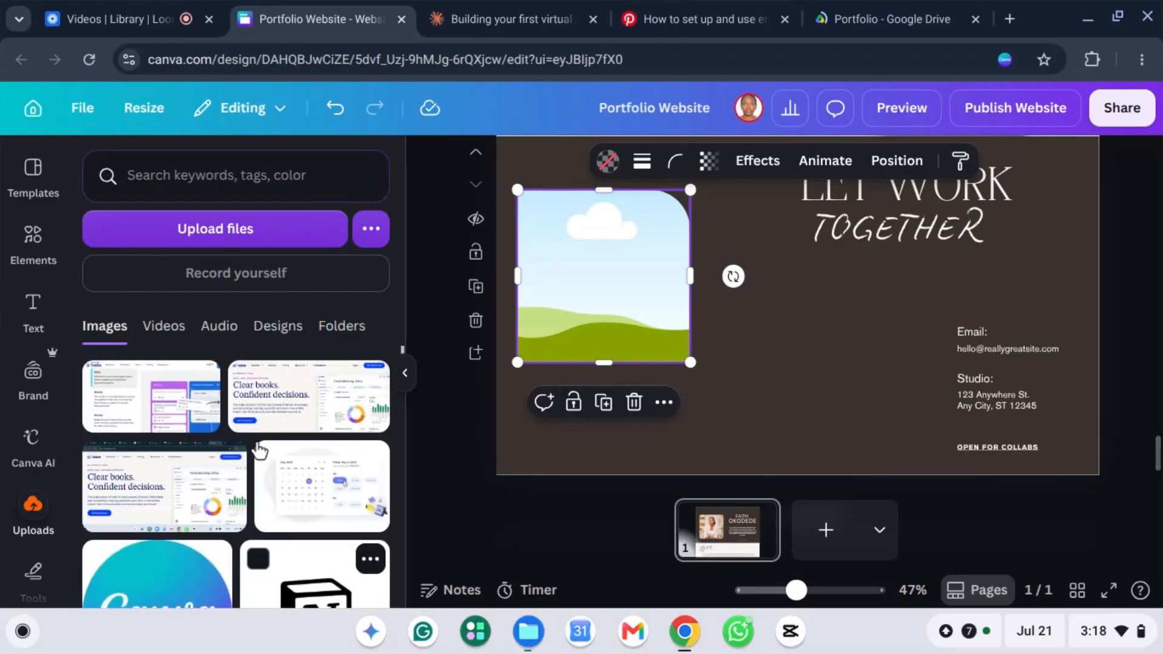
scroll(254, 454, down, 5)
scroll(245, 460, down, 4)
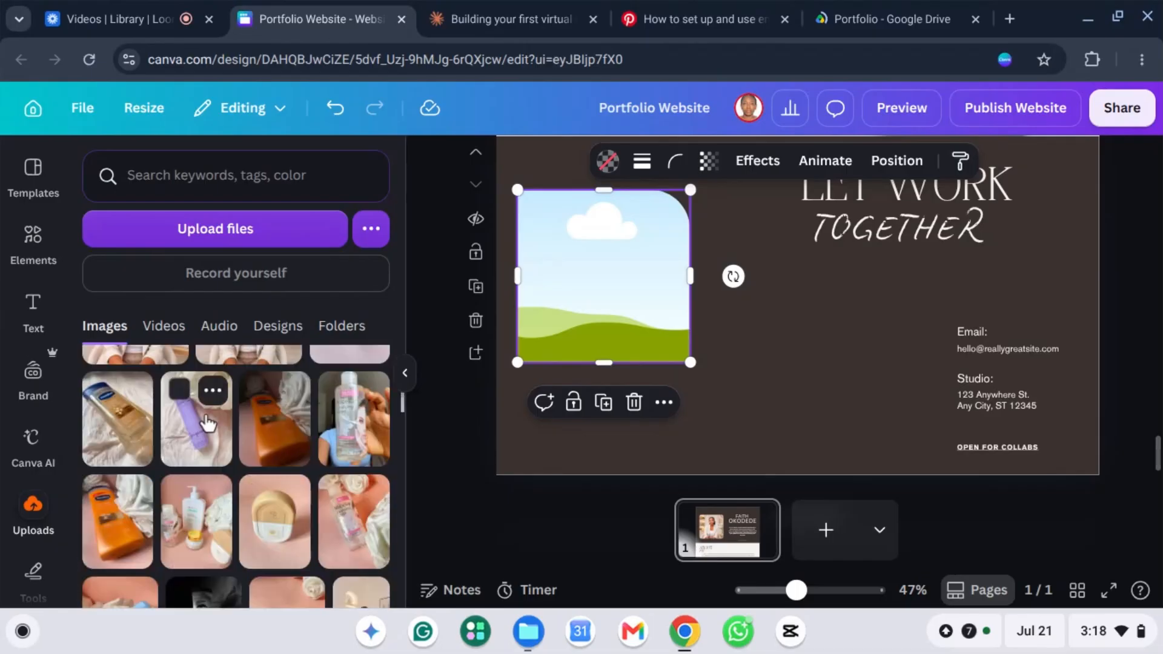
scroll(182, 466, up, 3)
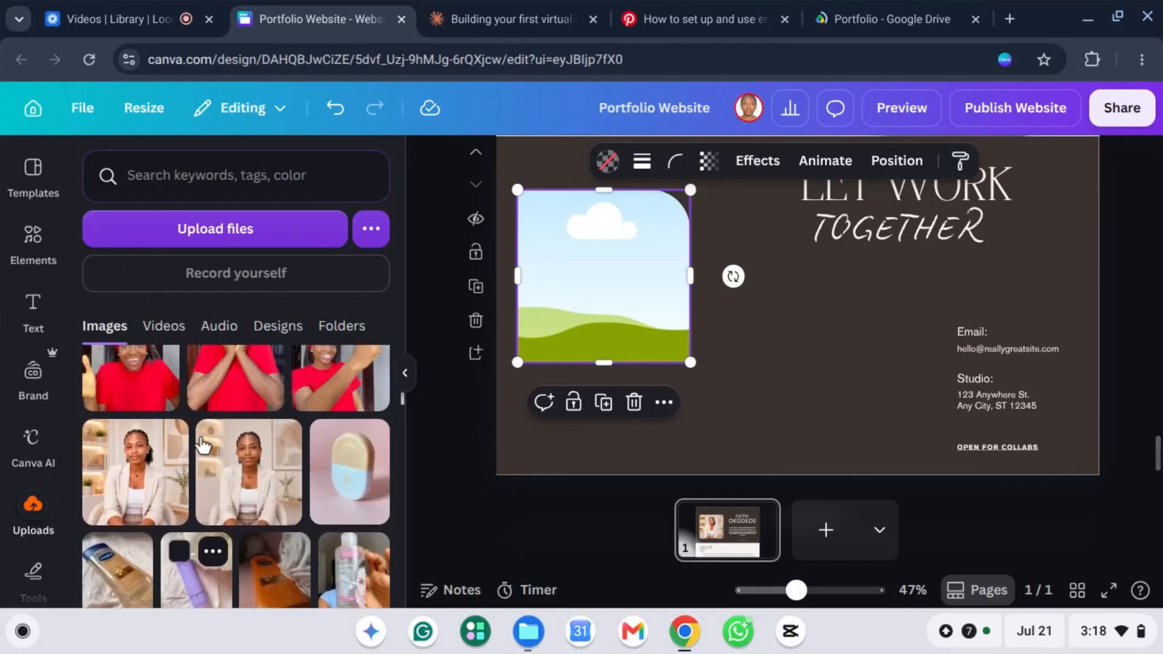
click(134, 466)
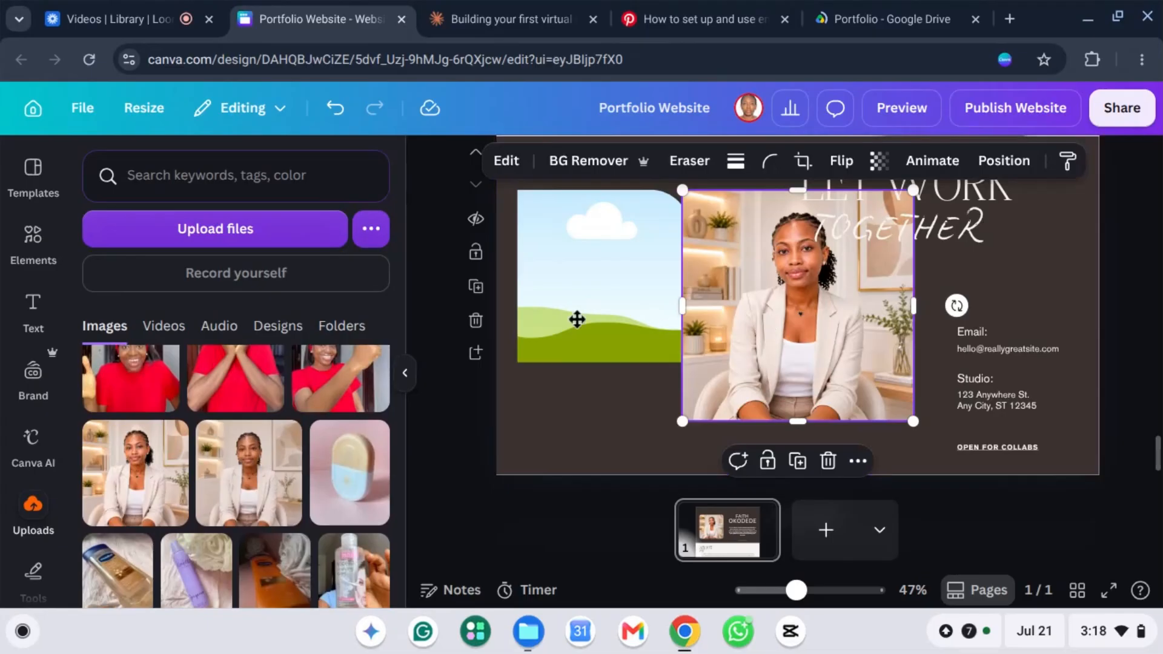
mouse_move(577, 319)
mouse_down()
mouse_move(550, 302)
mouse_move(556, 325)
mouse_up()
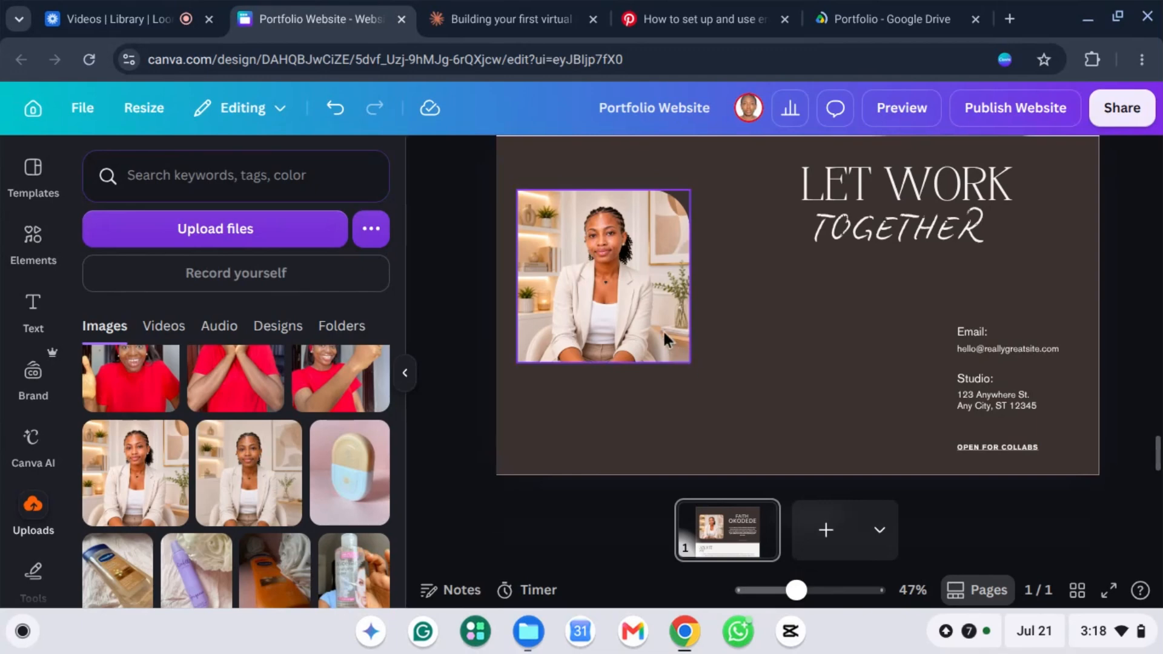
Step: Enlarge the framed photo by its corner to about 494 by 494
click(608, 277)
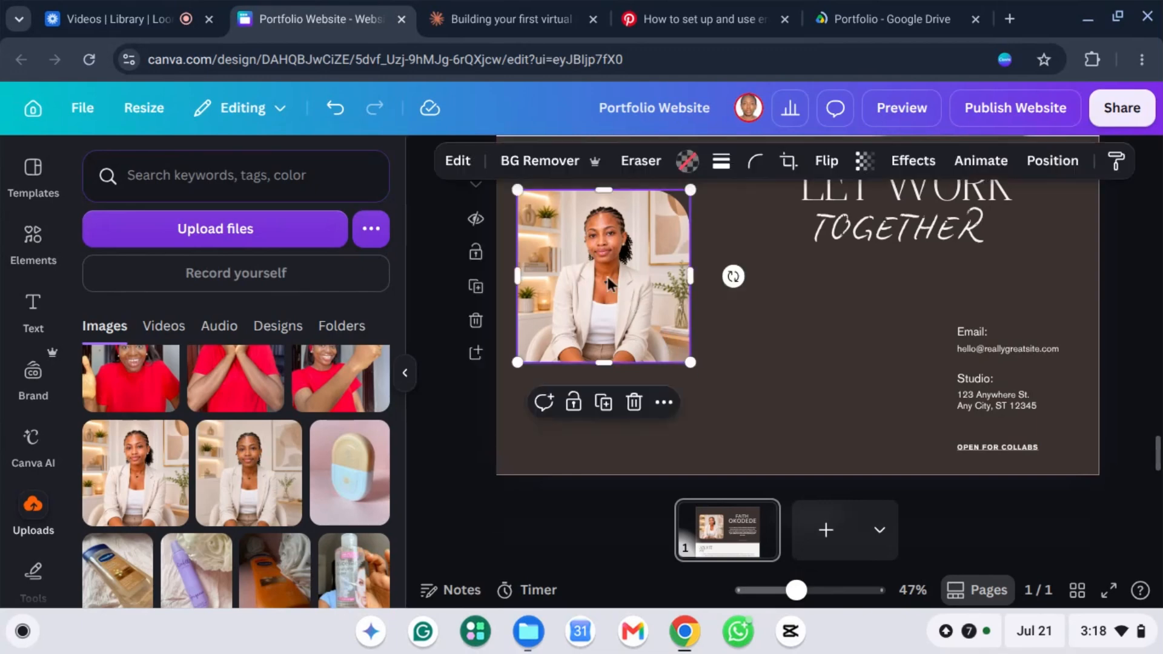
click(663, 333)
drag(691, 364, 735, 405)
Step: Nudge the framed photo slightly lower on the page
click(801, 355)
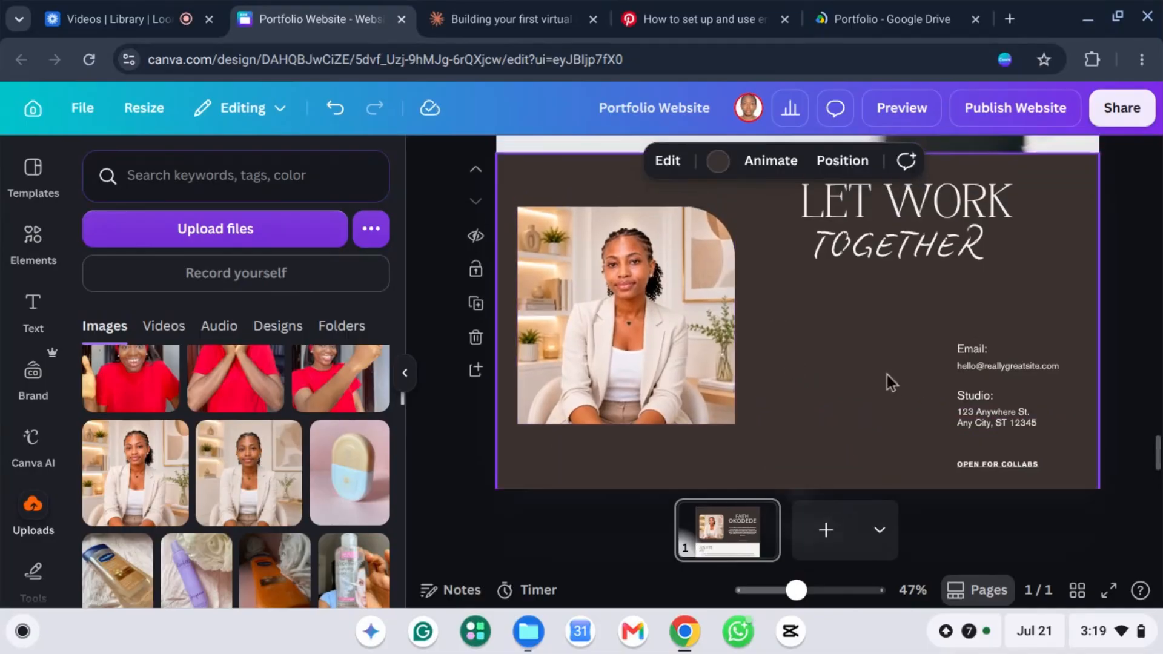
scroll(885, 375, up, 2)
scroll(848, 357, down, 3)
drag(615, 227, 613, 262)
Step: Line up the 'Email:' label and the email address side by side under the heading
scroll(983, 307, up, 2)
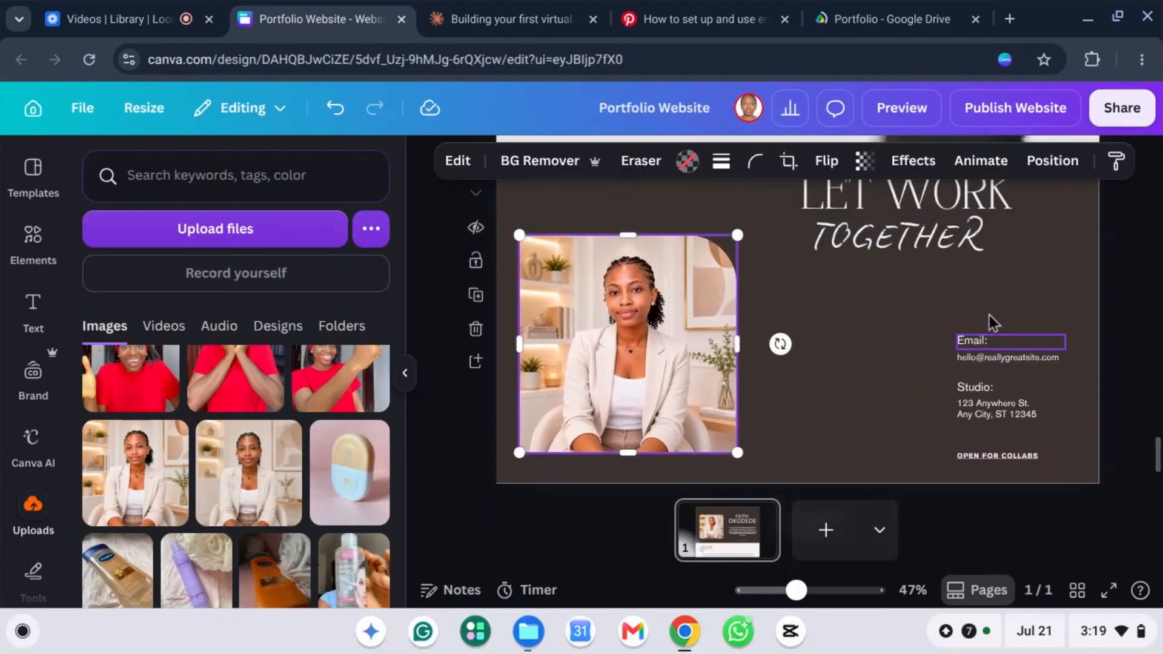
drag(976, 361, 831, 317)
drag(1008, 376, 904, 317)
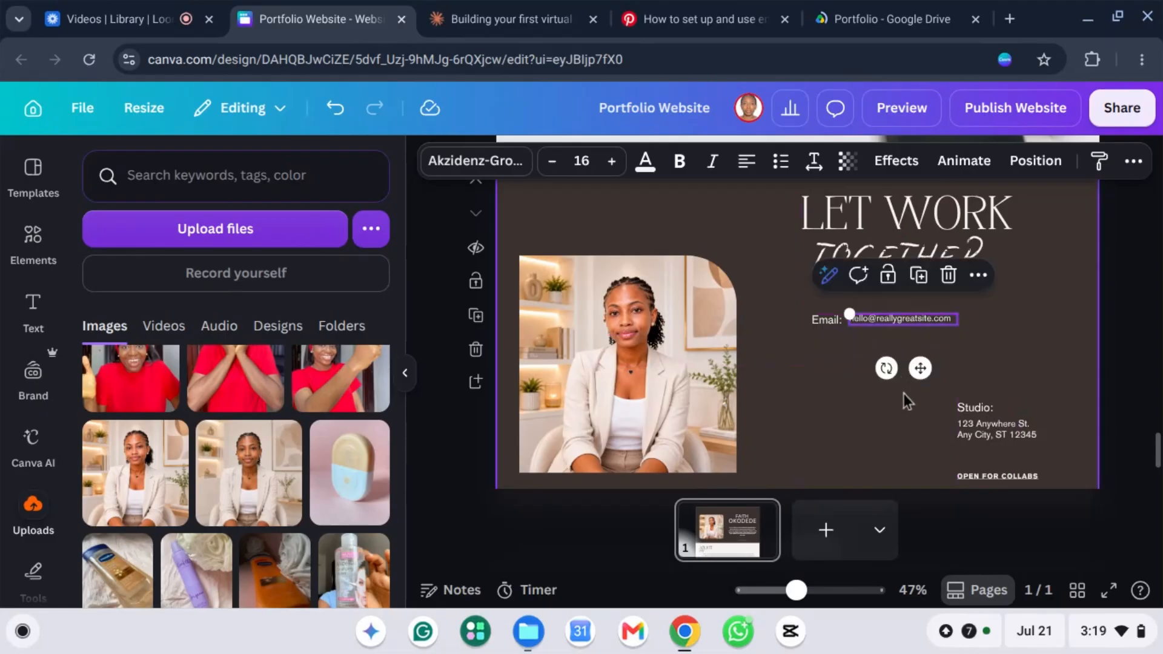
click(1023, 360)
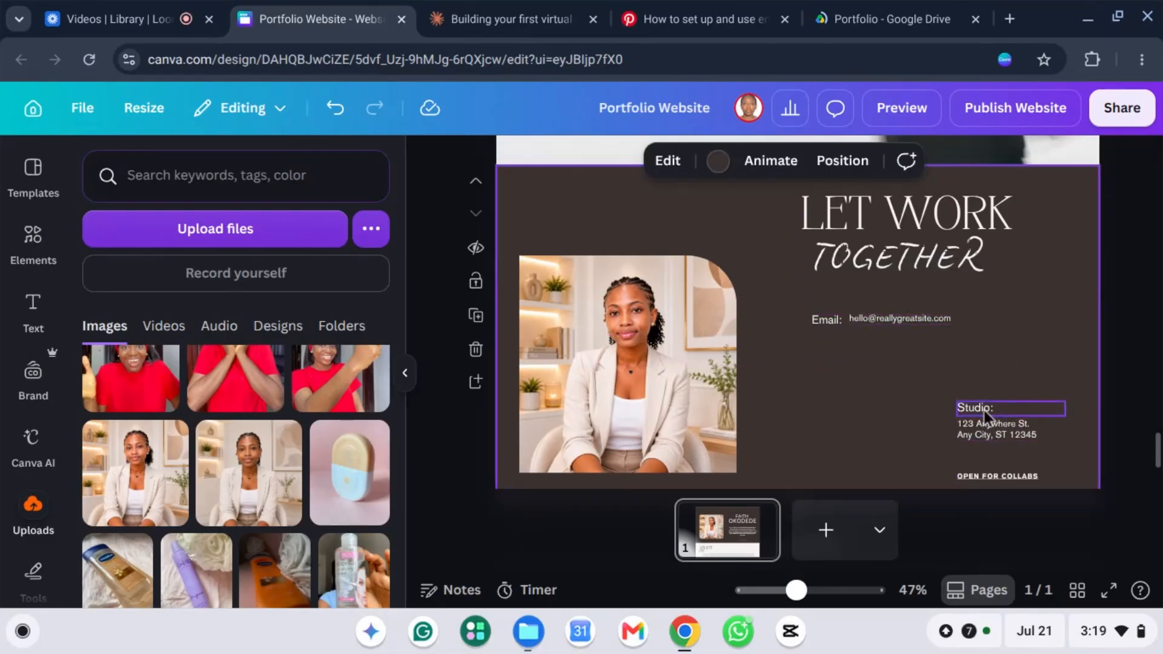
scroll(976, 388, down, 1)
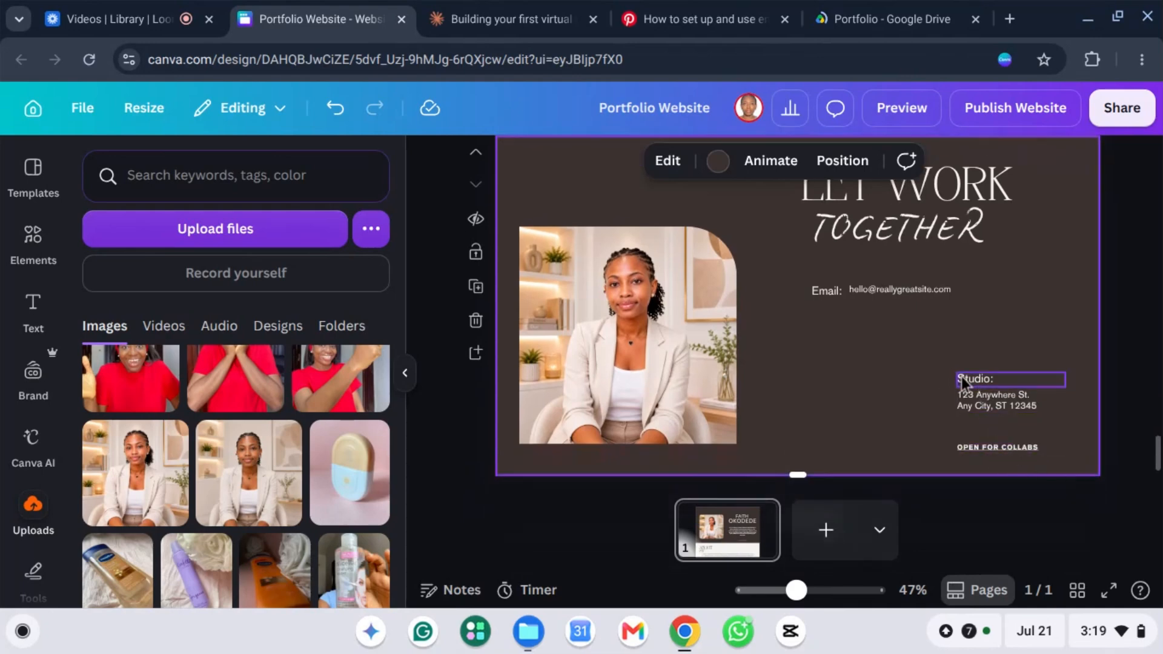
Step: Move the Studio label under the email and rewrite it as 'Port Harcourt, Rivers, Nigeria'
drag(962, 381, 819, 316)
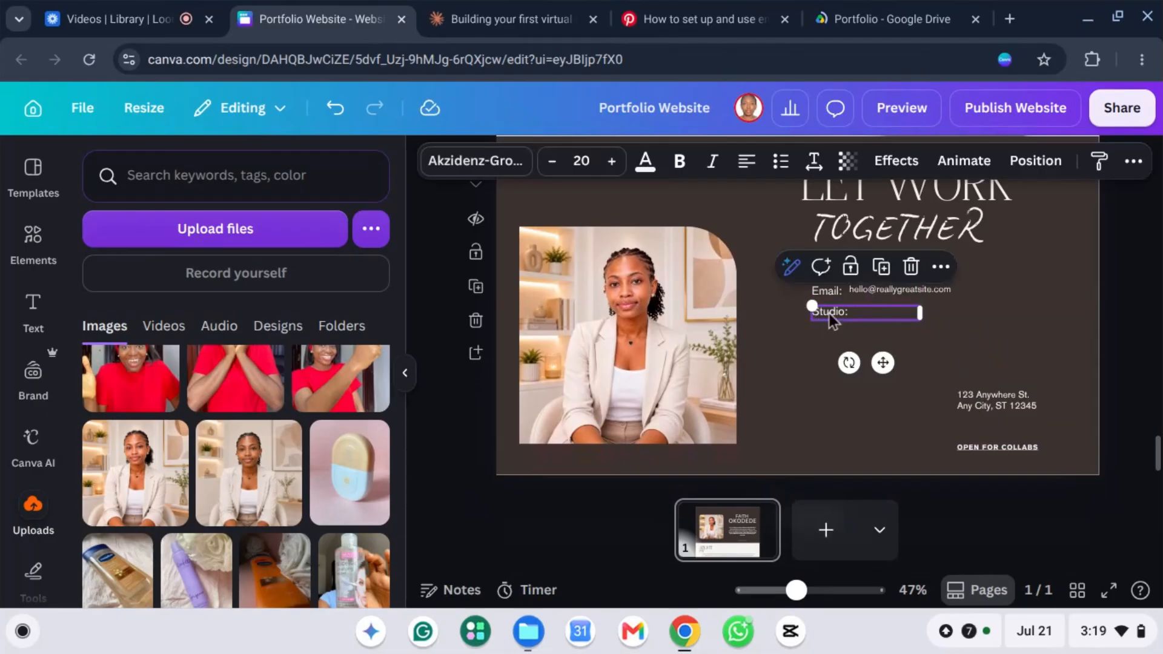
double_click(831, 315)
key(BackSpace)
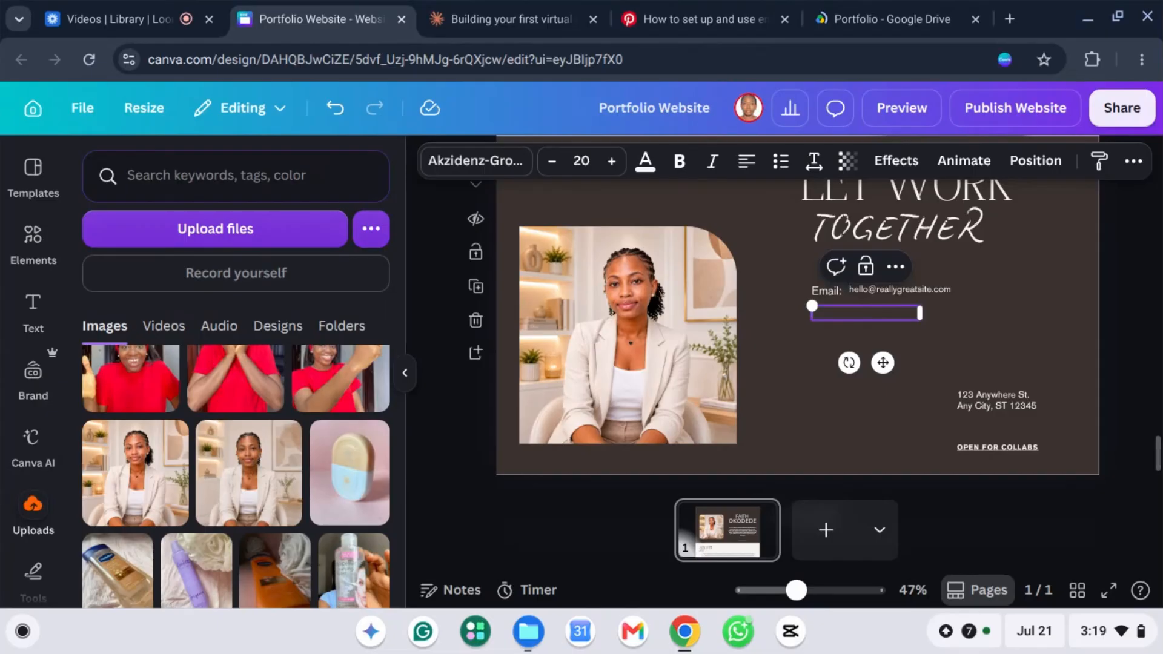
text(Po)
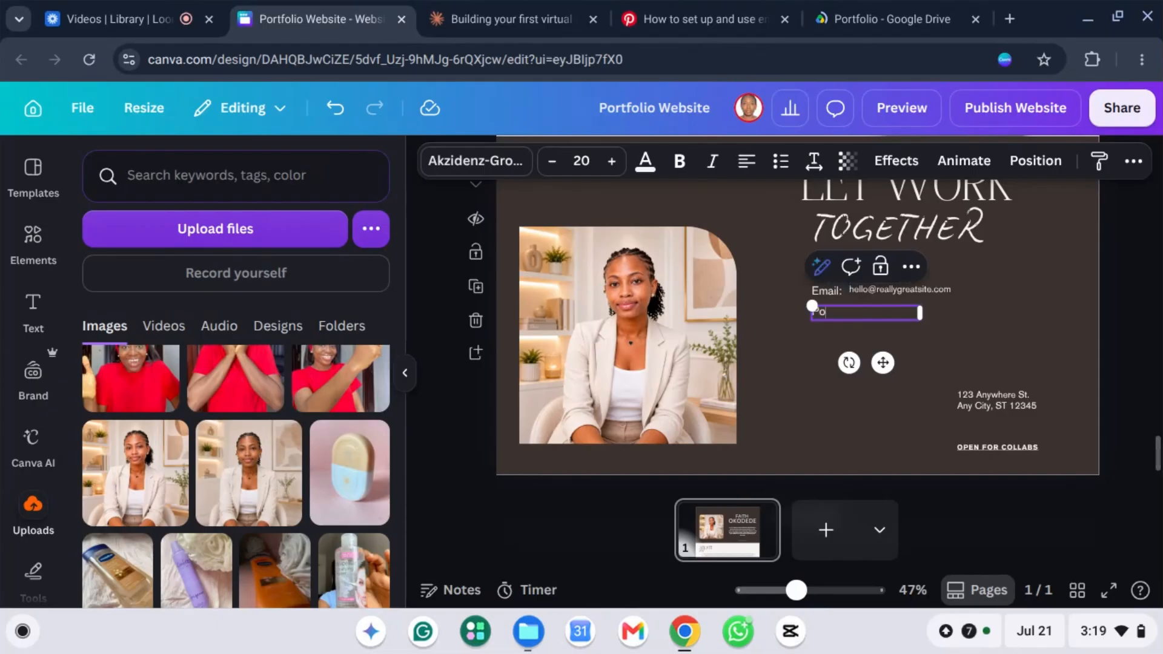
text(rt Harcourt, Niger)
text(ia)
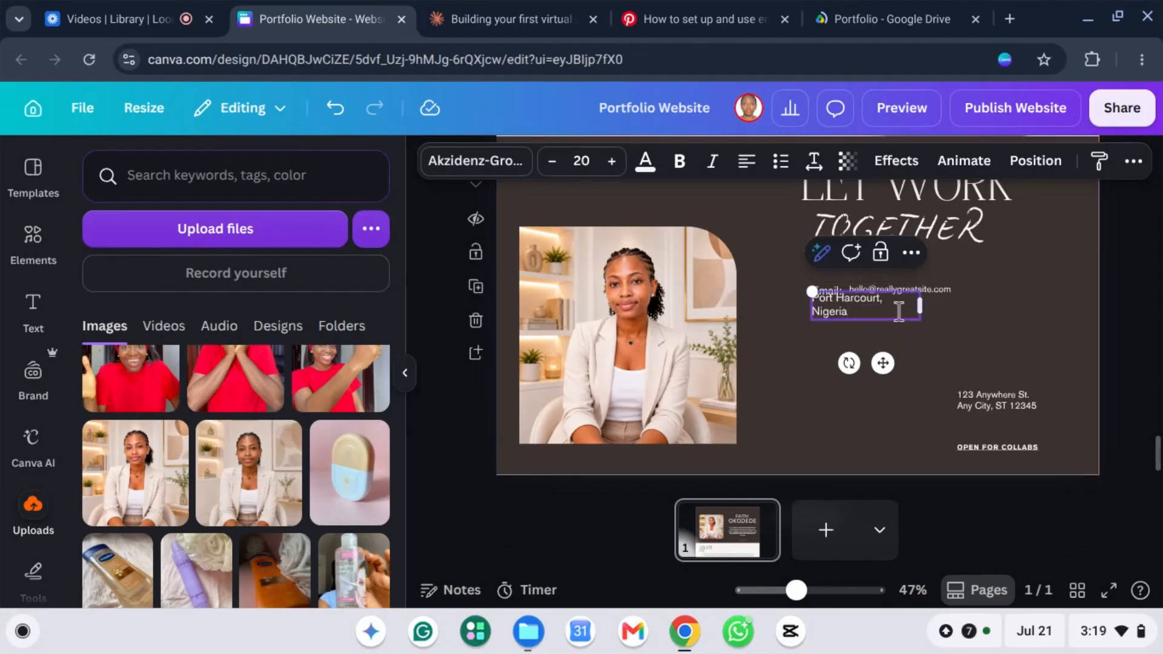
drag(935, 312, 970, 311)
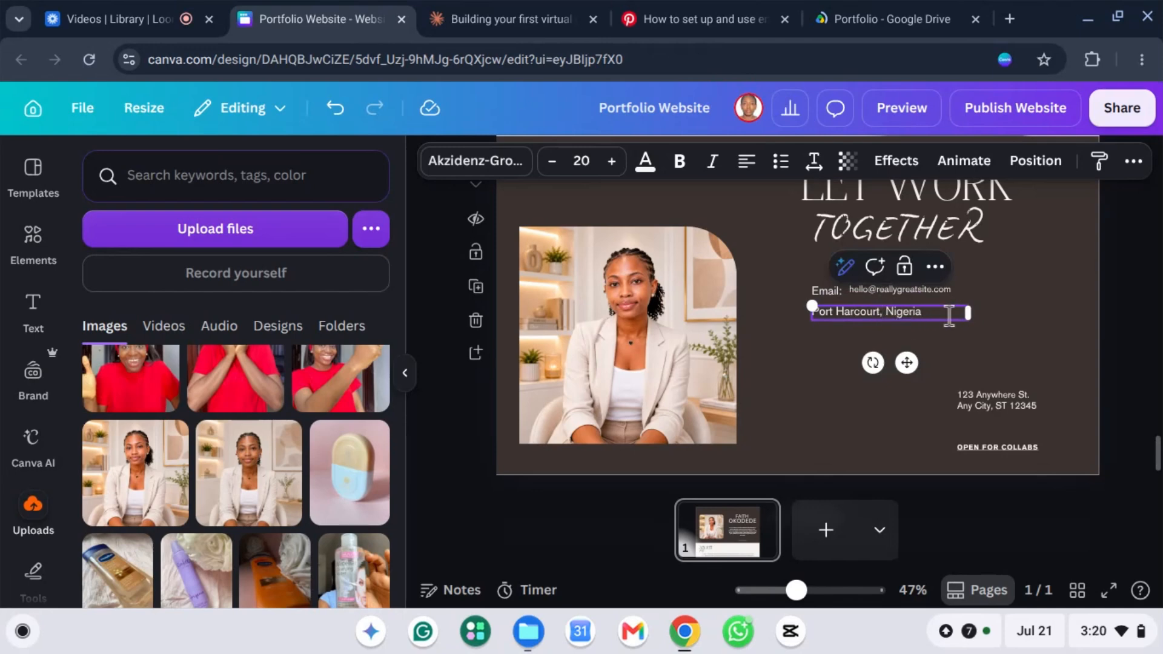
text(Rivers,)
Step: Delete the '123 Anywhere St.' placeholder and align the location under the email address
click(1024, 397)
key(Delete)
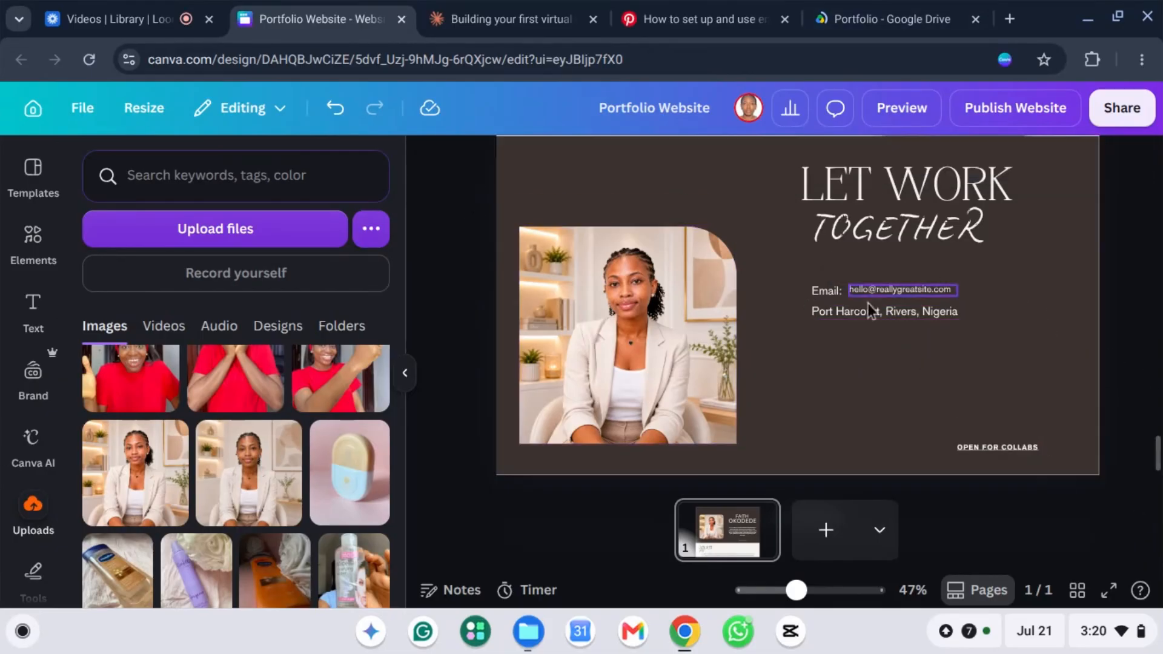
drag(854, 312, 892, 310)
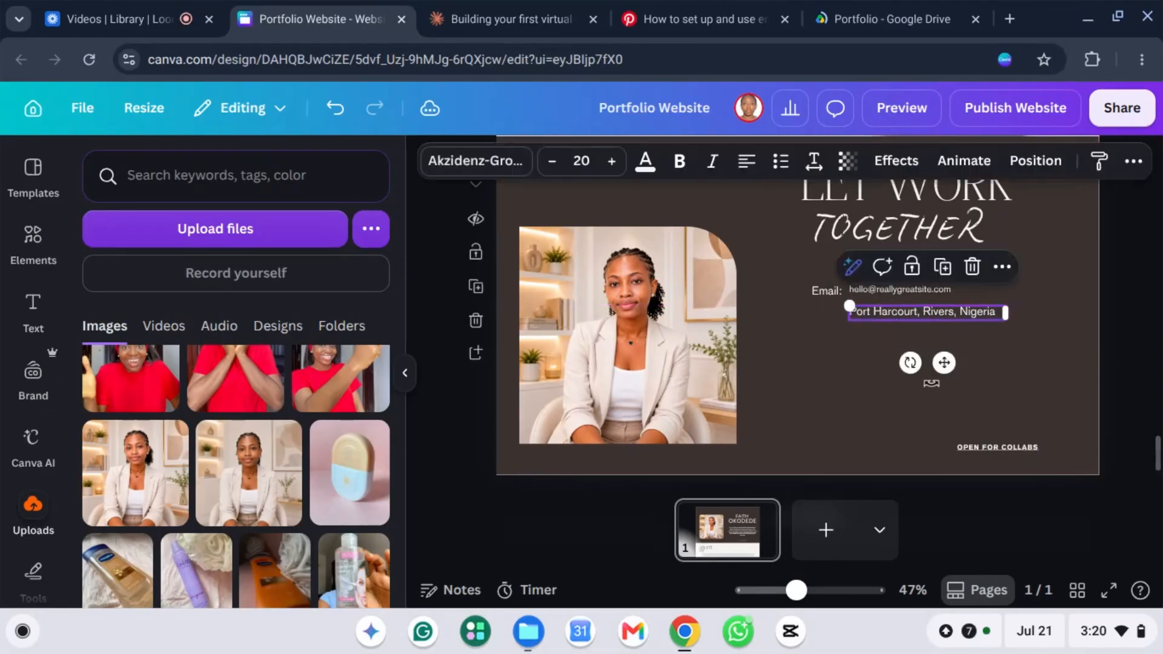
Step: Duplicate the location line below itself and replace its text with the phone number
click(1028, 380)
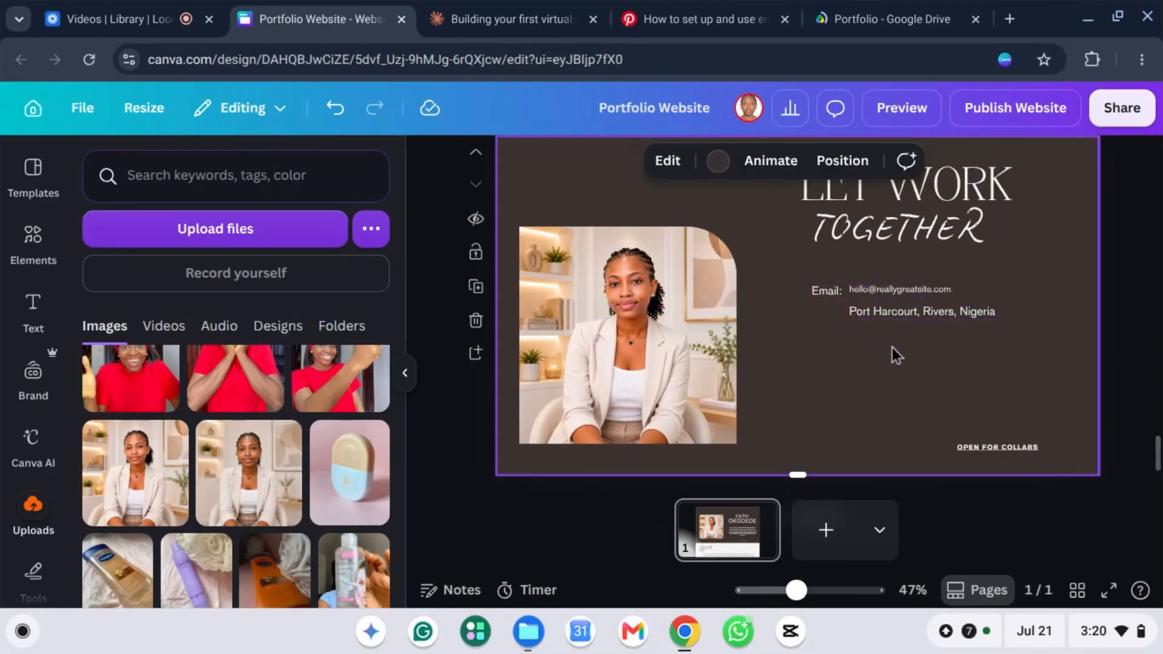
right_click(897, 315)
click(715, 265)
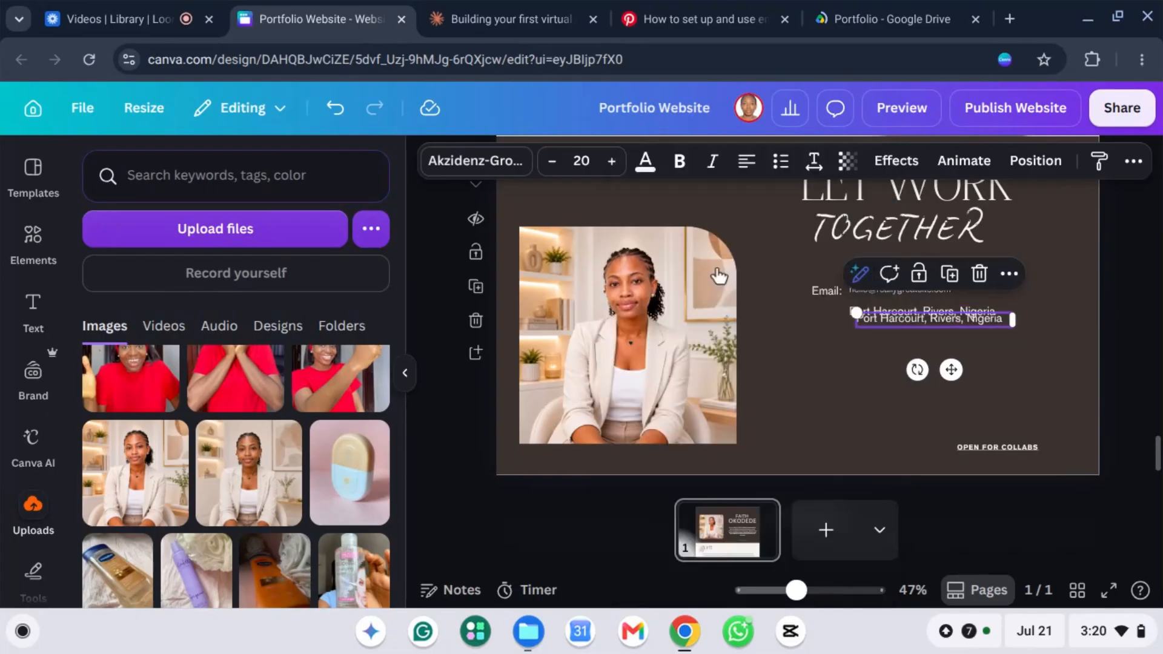
drag(888, 322, 872, 338)
double_click(872, 337)
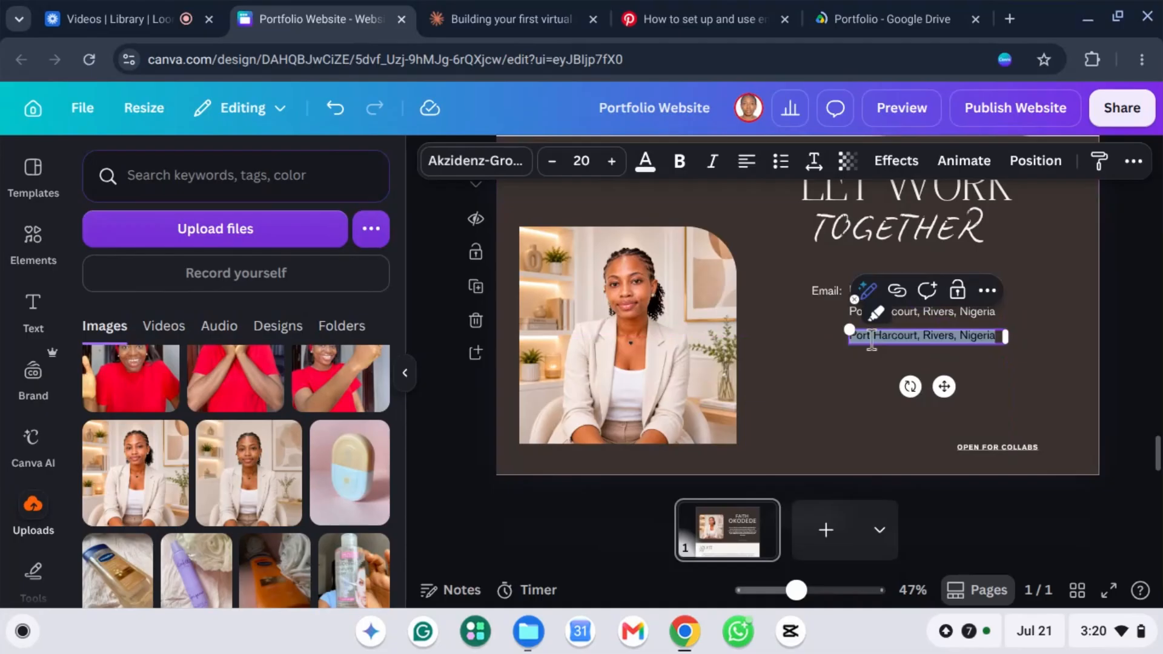
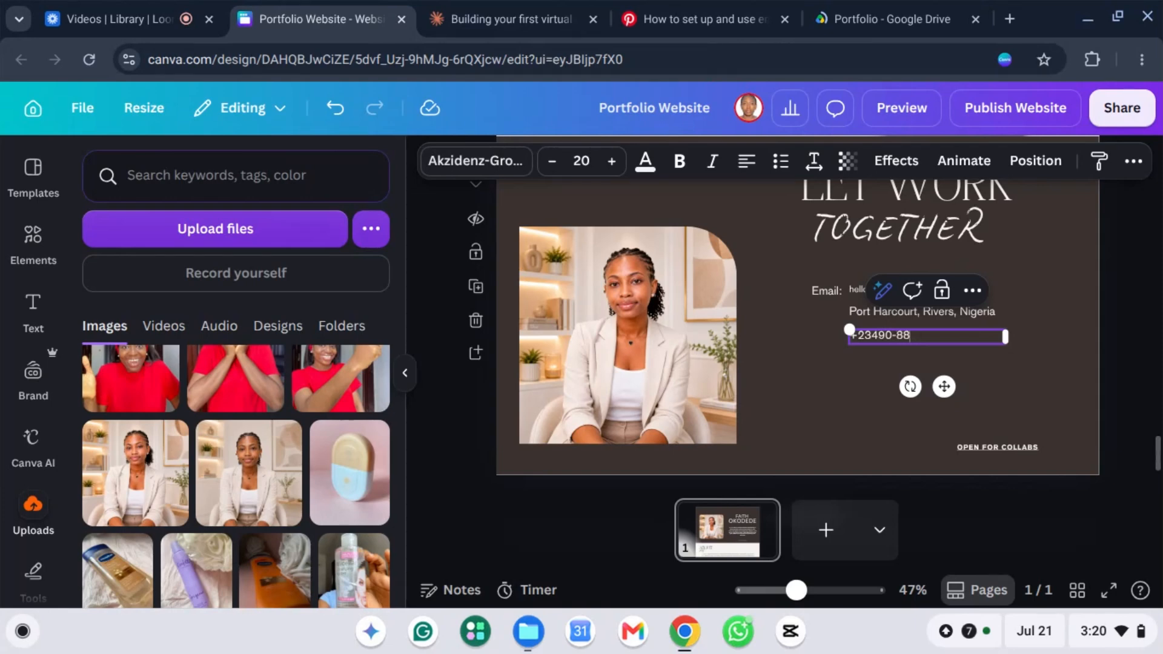
click(1016, 370)
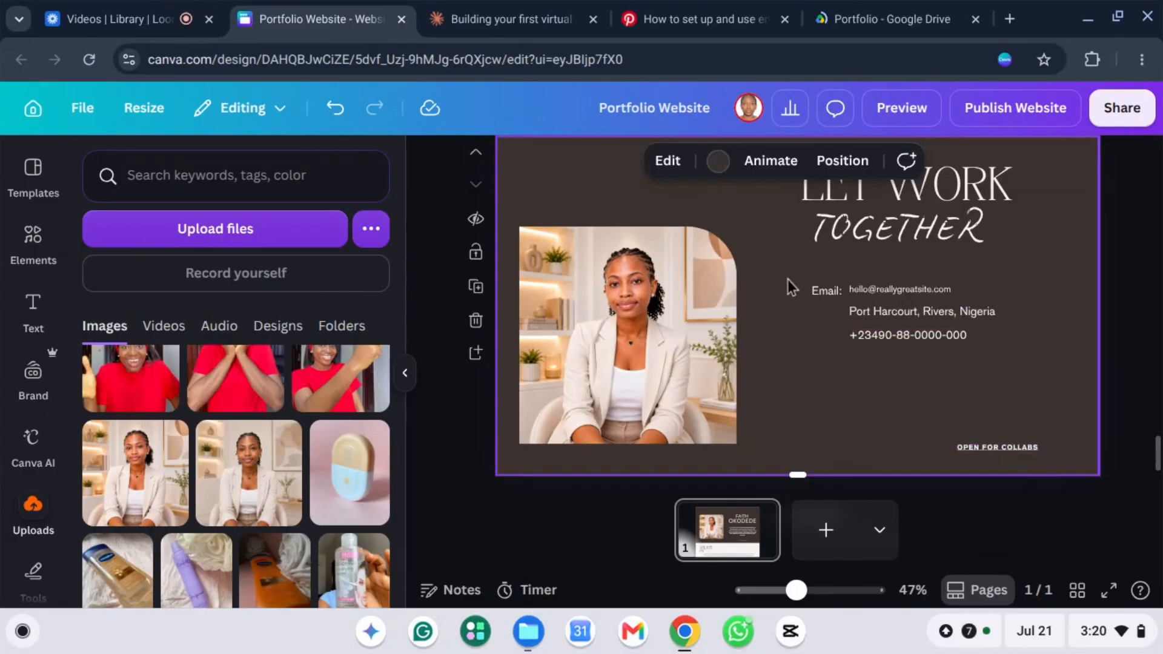
Step: Change the Elements search from the LinkedIn query to 'facebook logo icon'
click(34, 237)
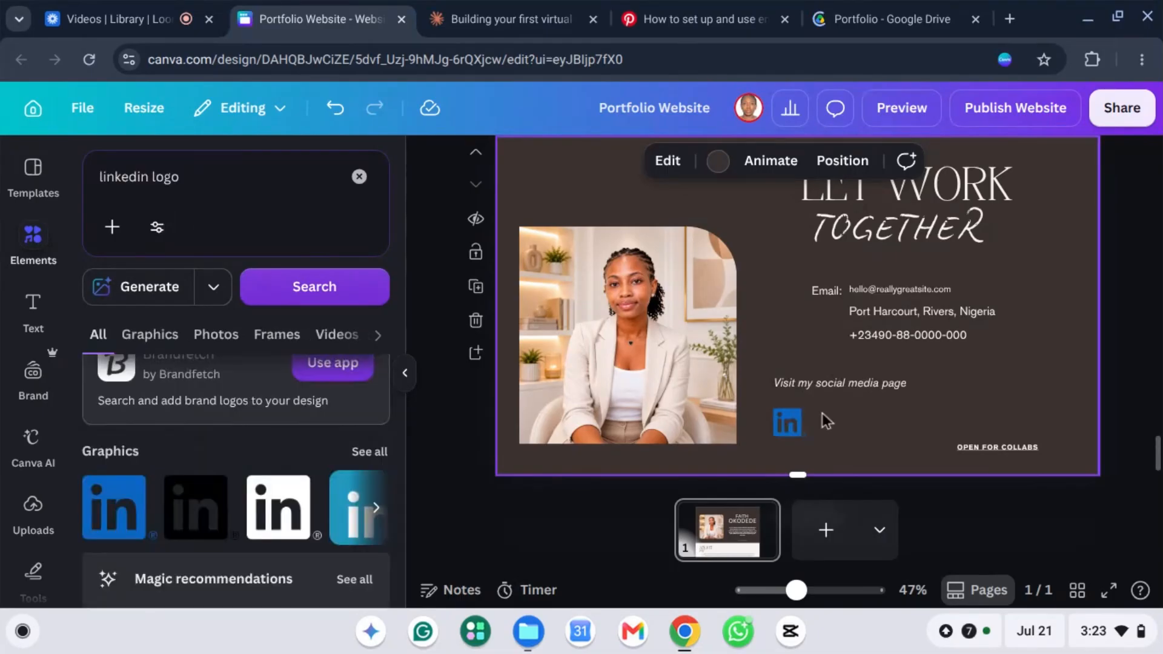
click(780, 428)
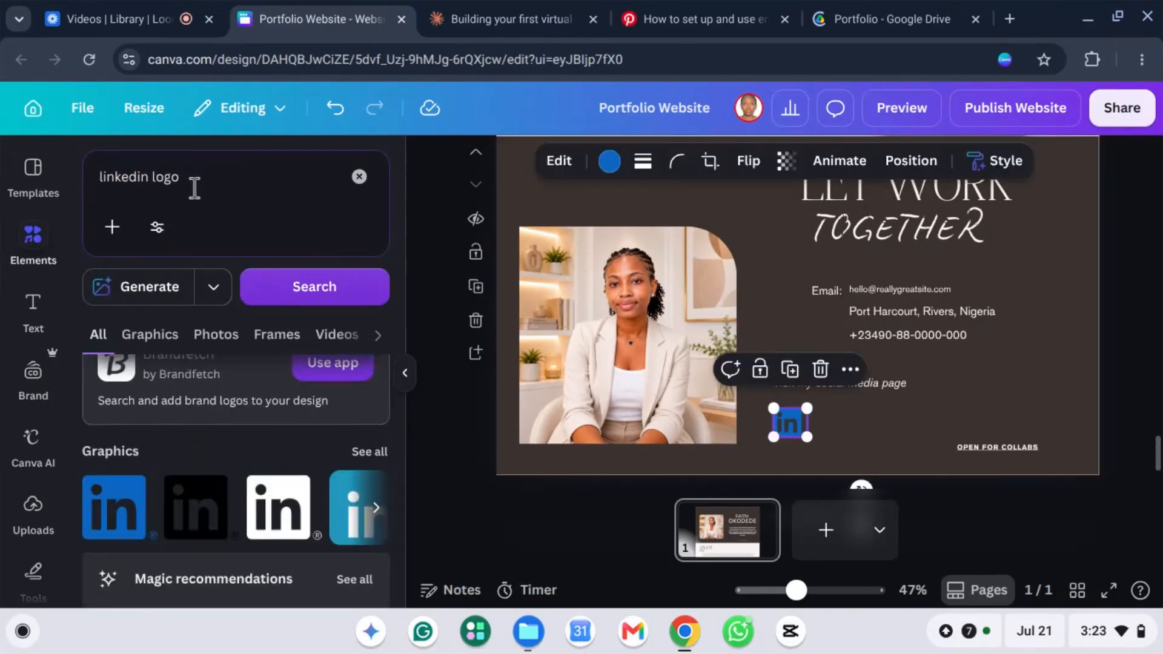
click(151, 179)
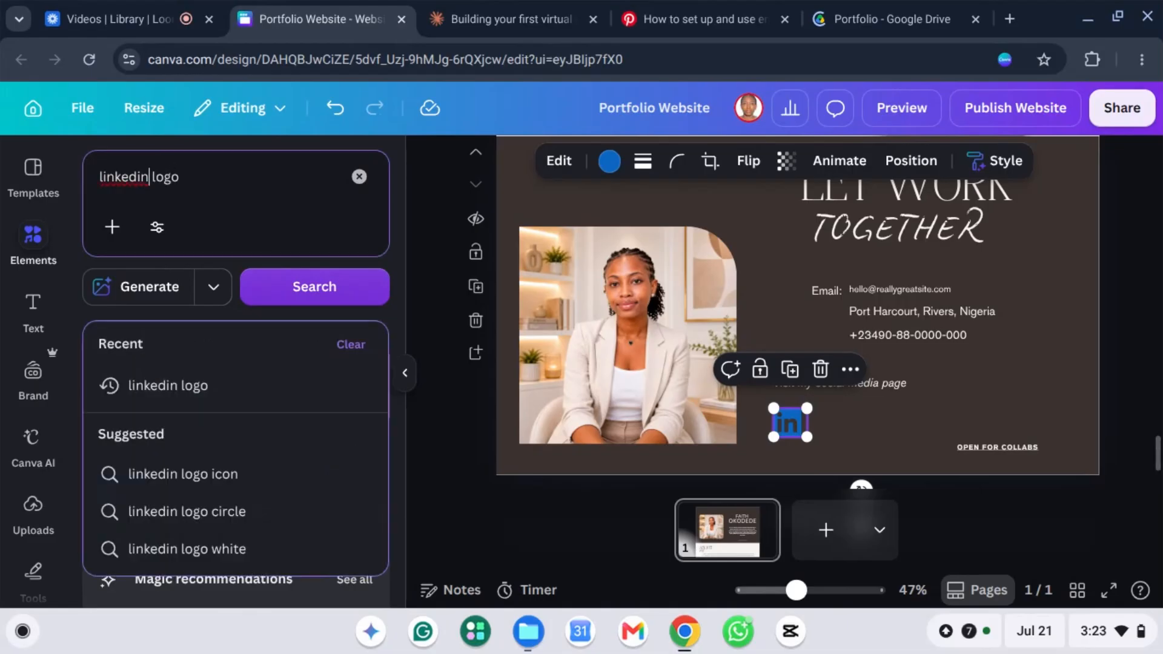
key(BackSpace)
key(BackSpace)
key(BackSpace)
key(BackSpace)
key(BackSpace)
key(BackSpace)
key(BackSpace)
key(BackSpace)
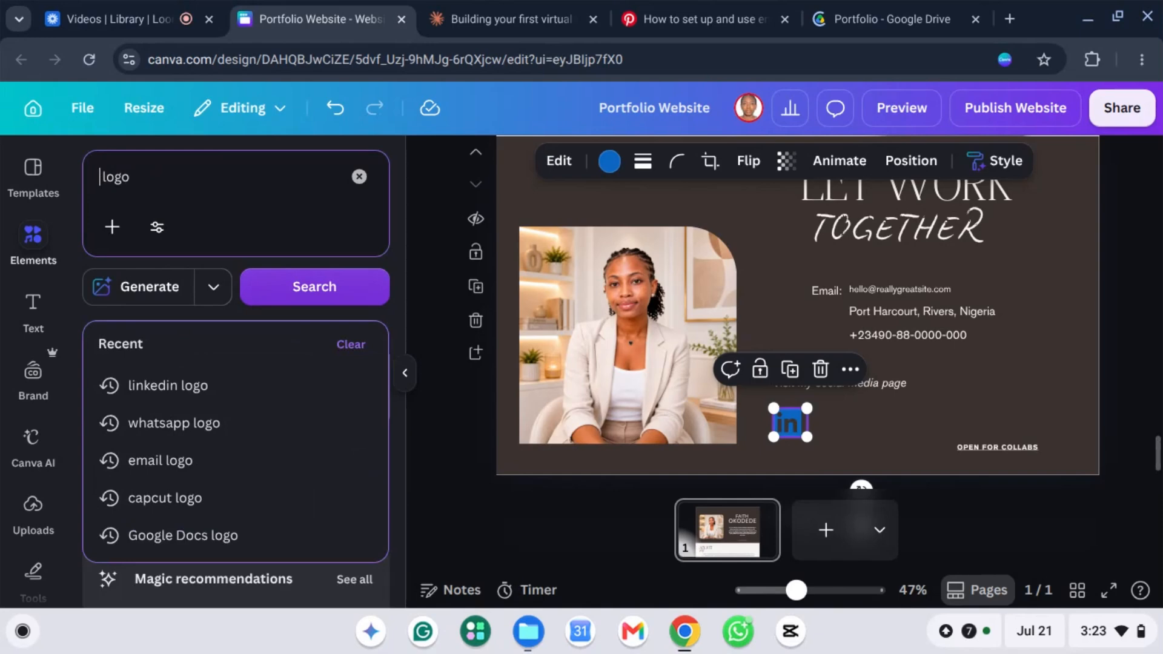
text(face )
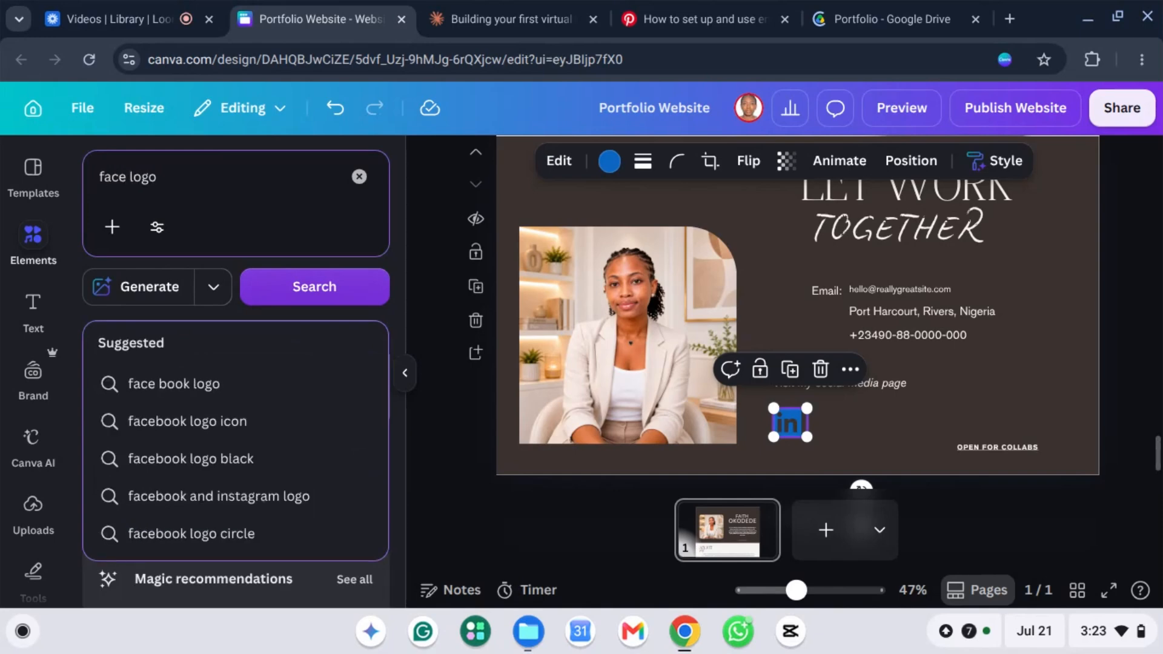
text(book)
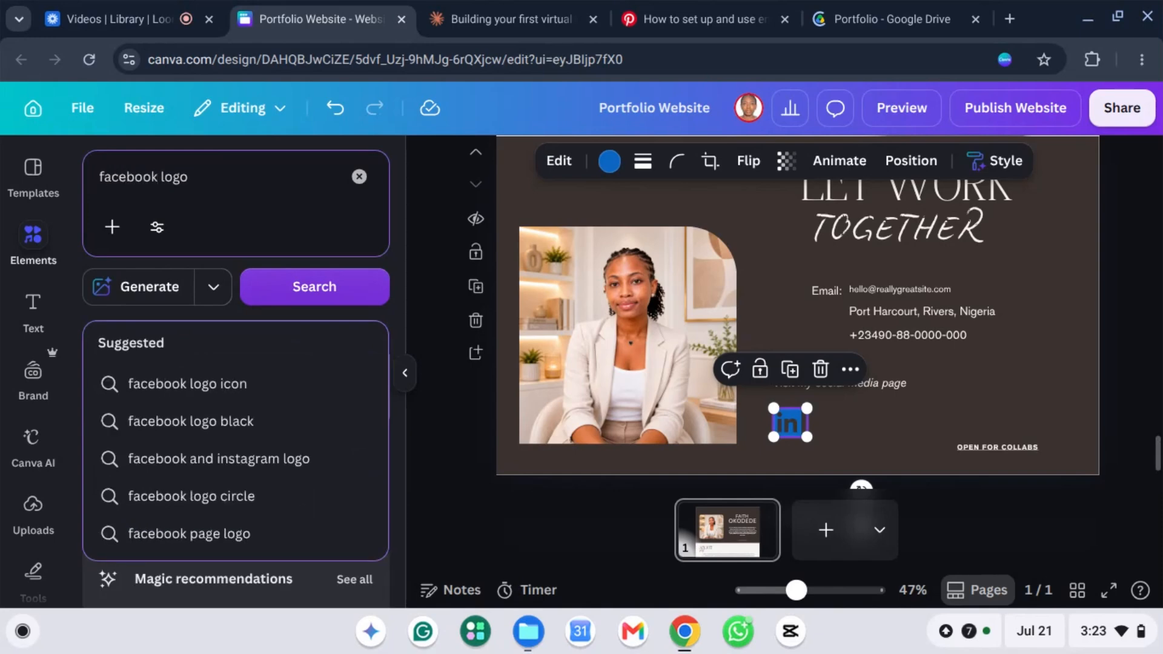
click(206, 387)
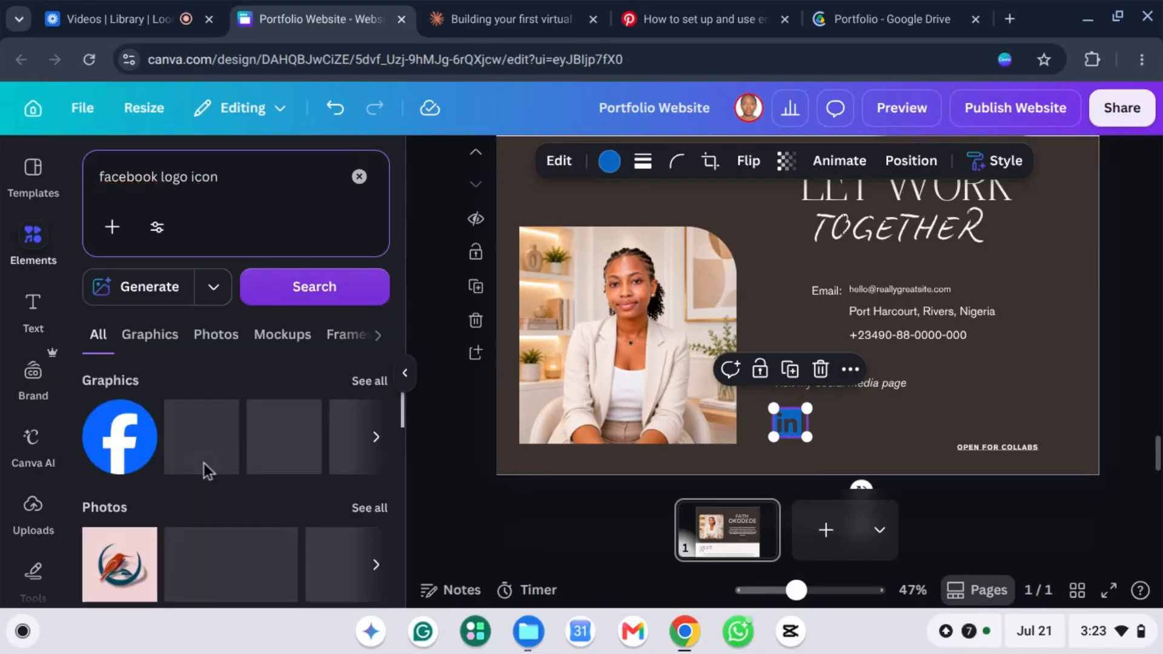
Step: Add Facebook and Instagram logos, shrink them to icon size, and place them beside LinkedIn
click(114, 446)
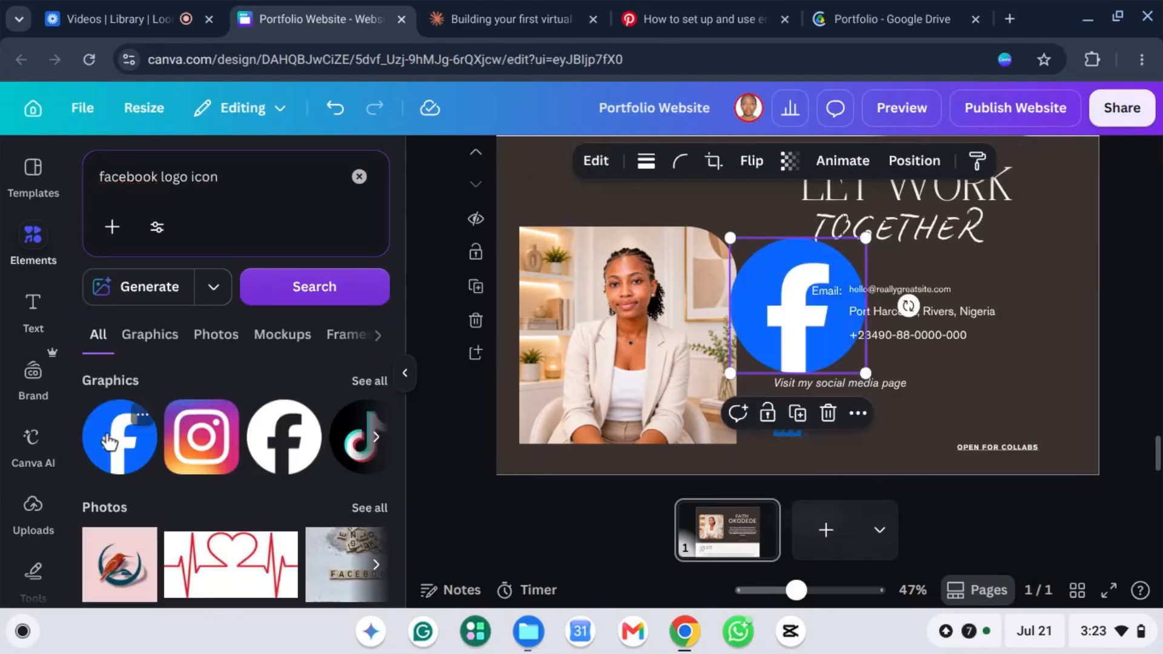
drag(866, 373, 829, 422)
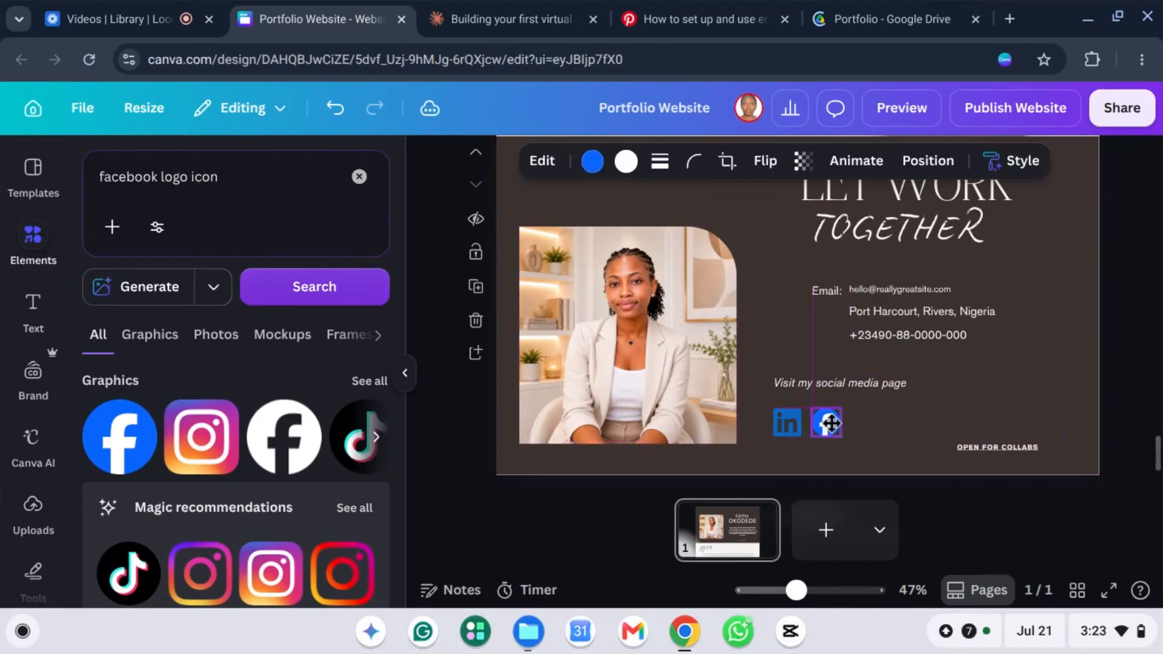
click(200, 441)
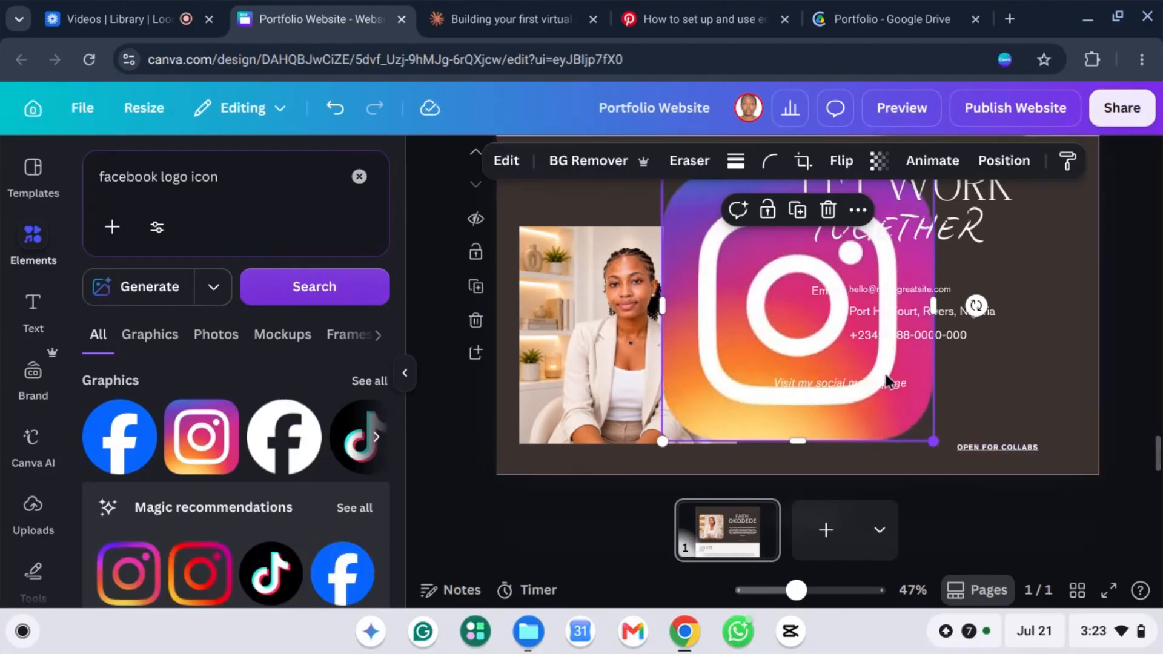
drag(938, 443, 737, 235)
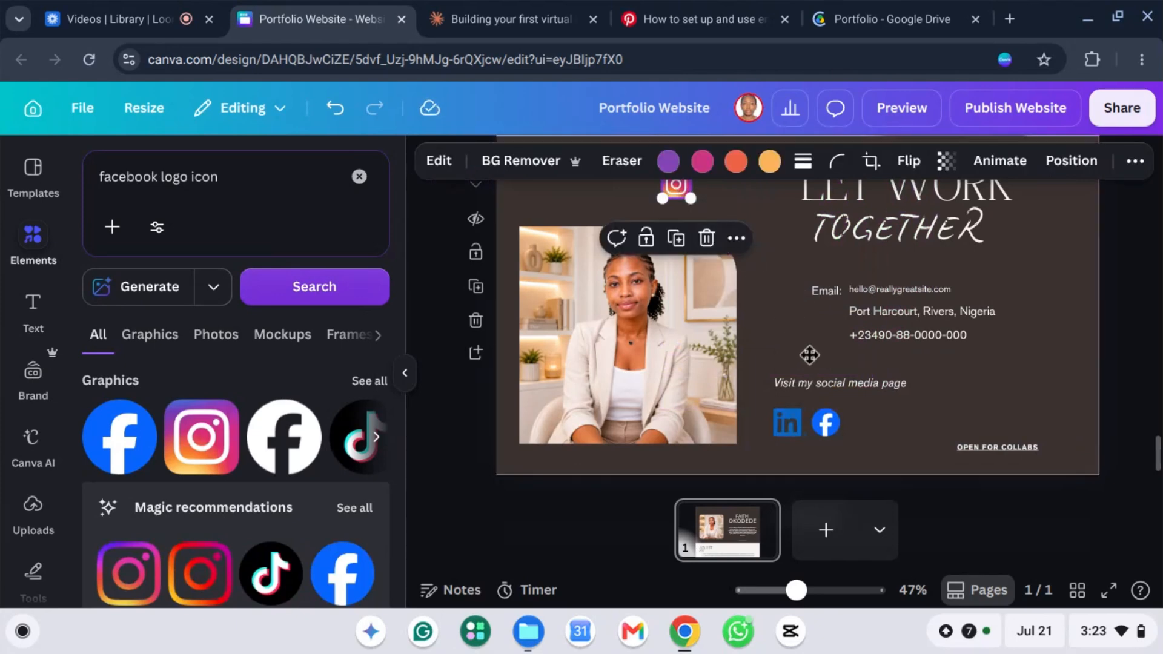
drag(675, 185, 867, 426)
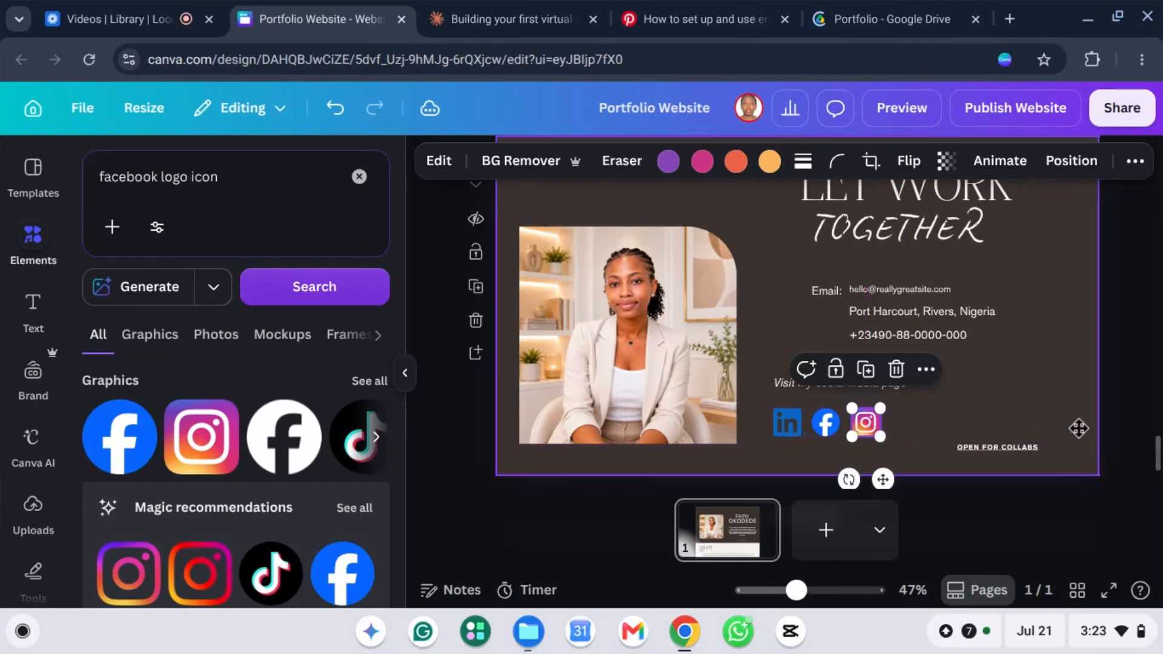
click(1026, 435)
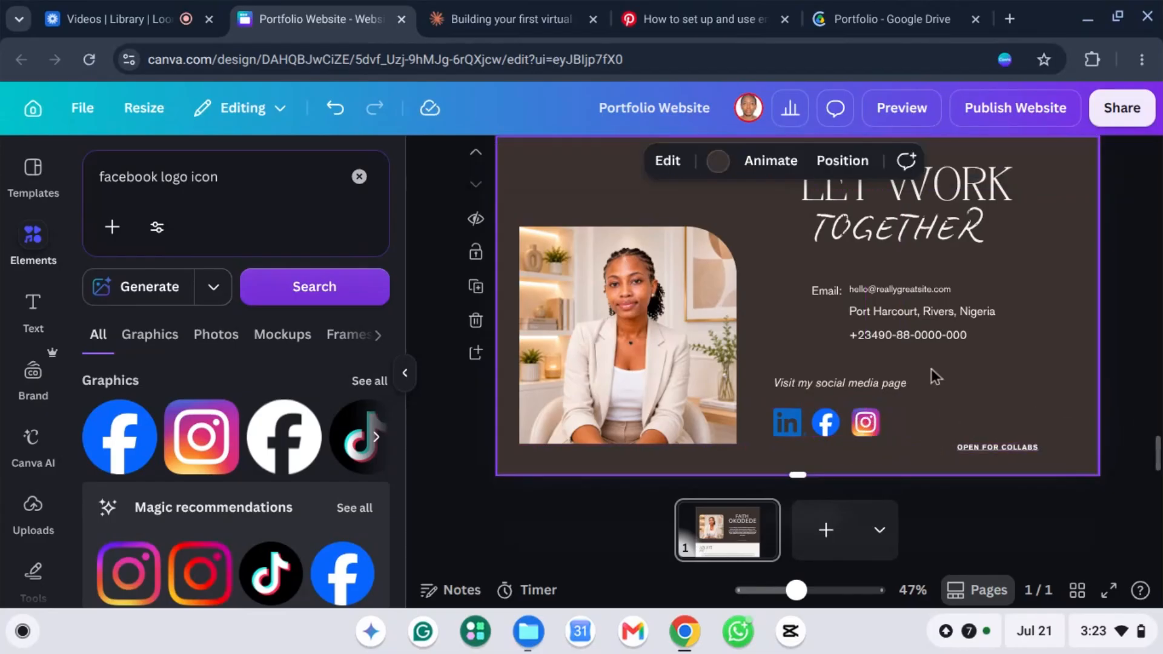
scroll(878, 369, up, 1)
scroll(848, 340, down, 3)
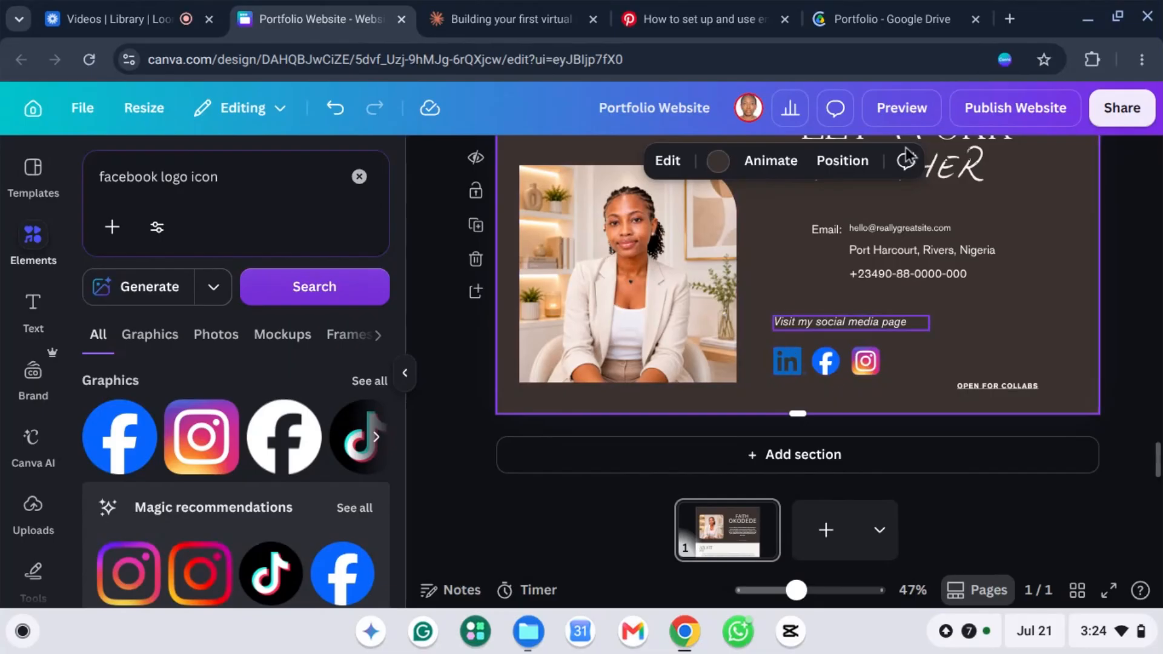
Step: In a new tab, go to the LinkedIn profile via 'lin' and highlight the public profile URL
click(1011, 22)
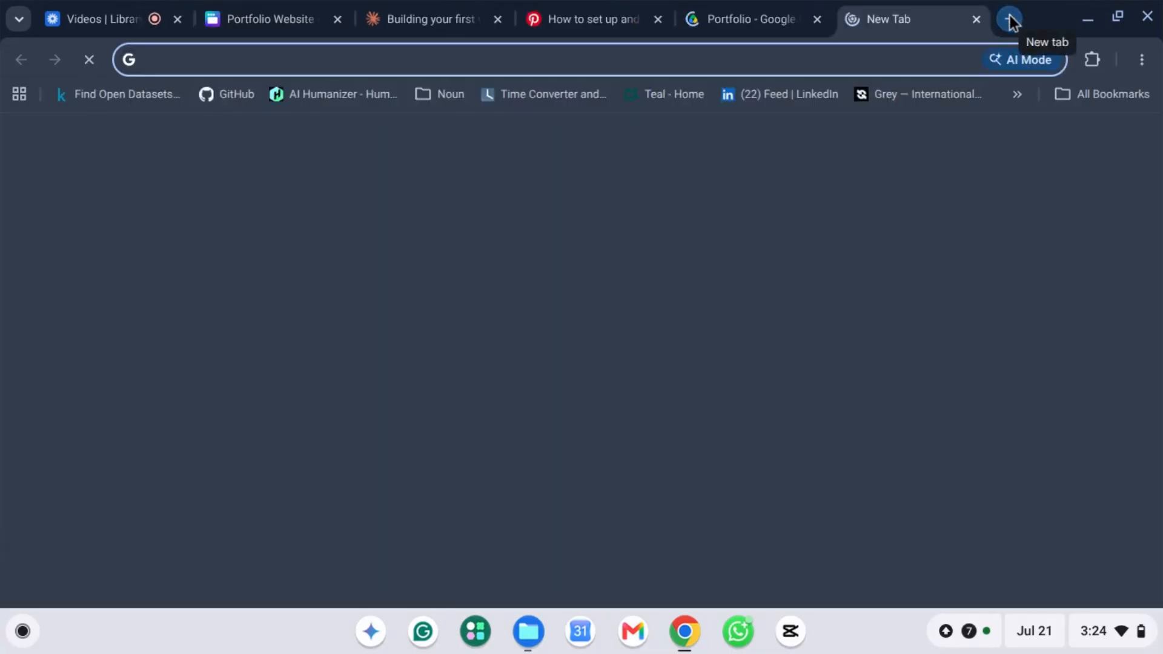
text(linkedin.com/feed/)
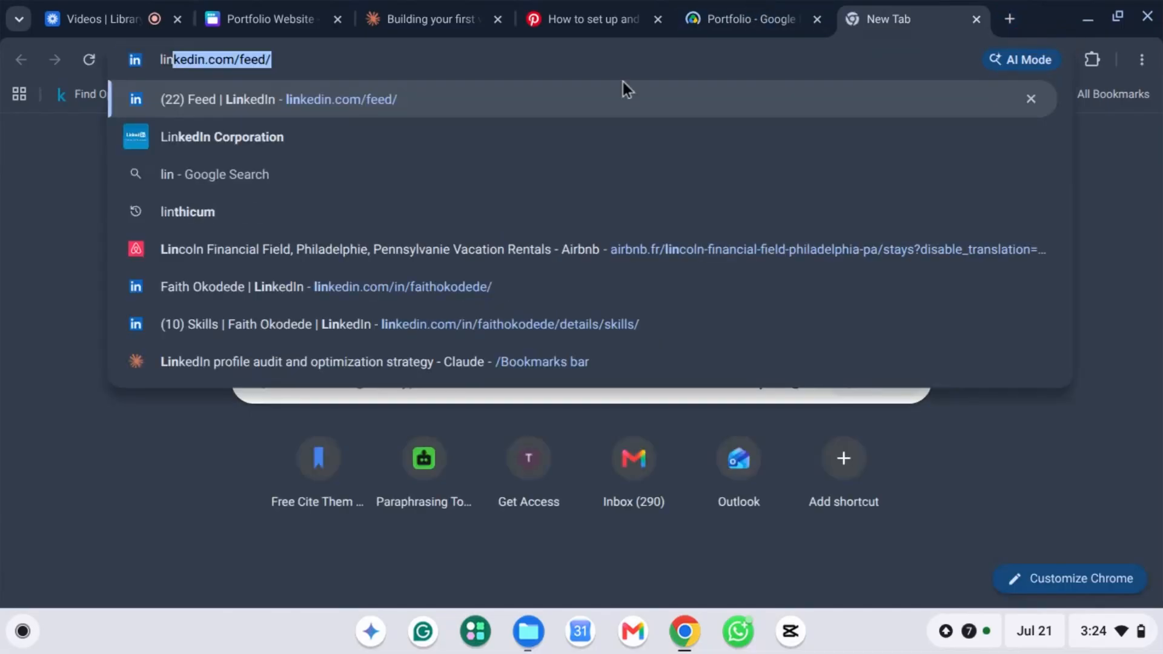
click(290, 289)
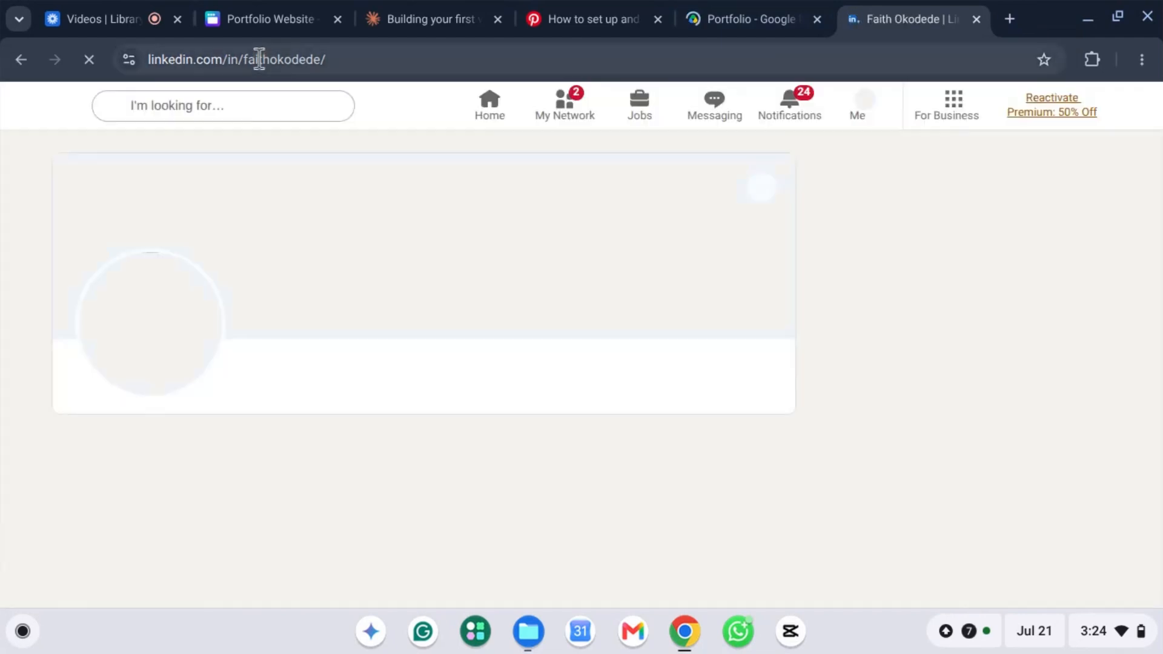
click(257, 58)
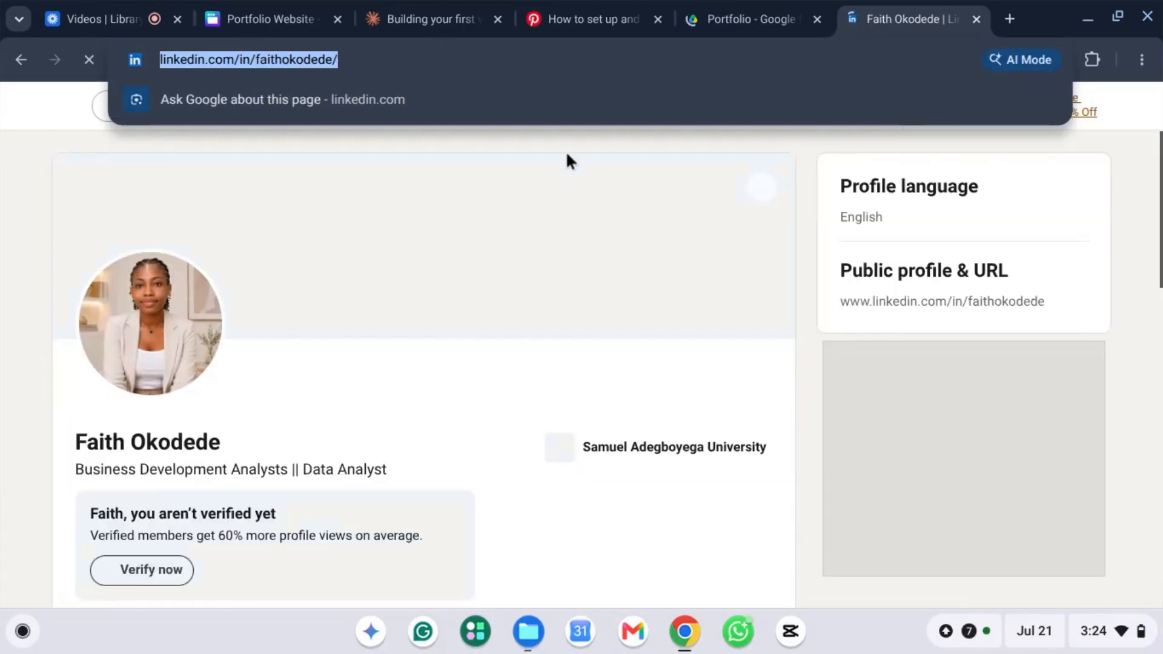
click(878, 301)
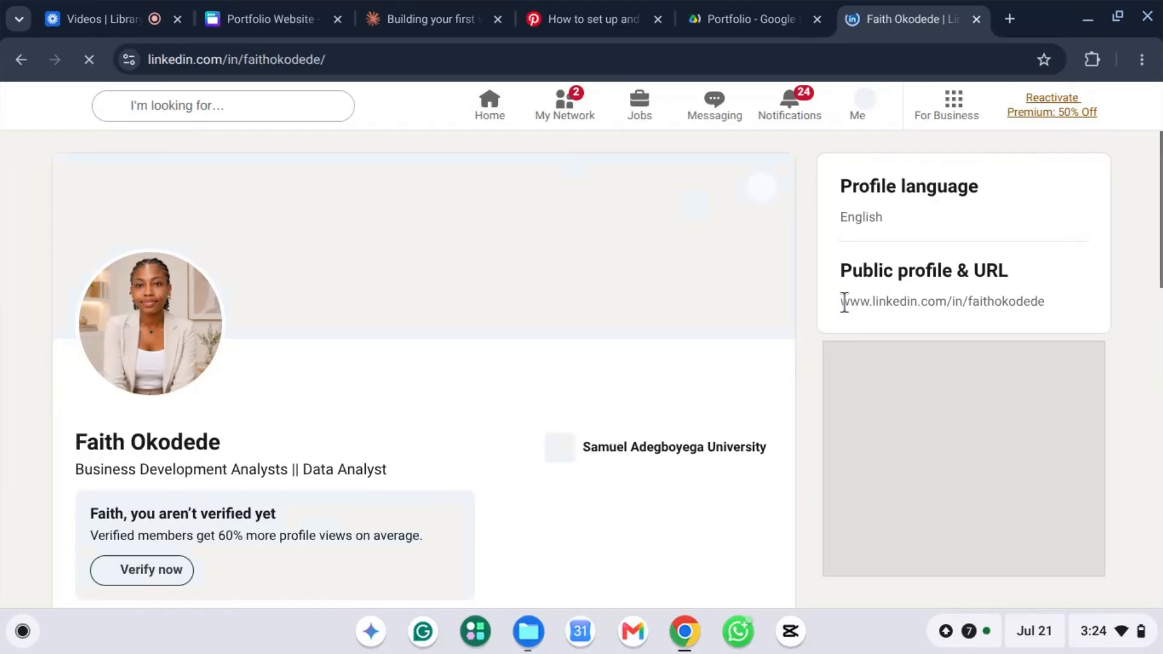
mouse_move(842, 302)
mouse_down()
mouse_move(1038, 303)
mouse_move(857, 315)
mouse_move(842, 303)
mouse_up()
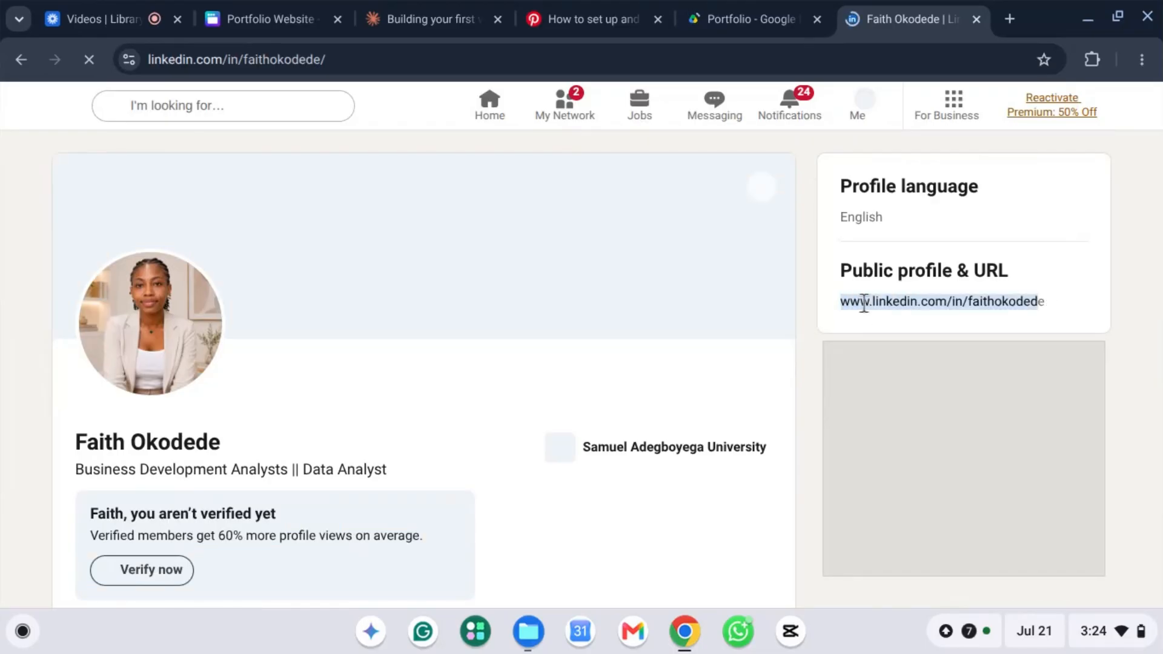
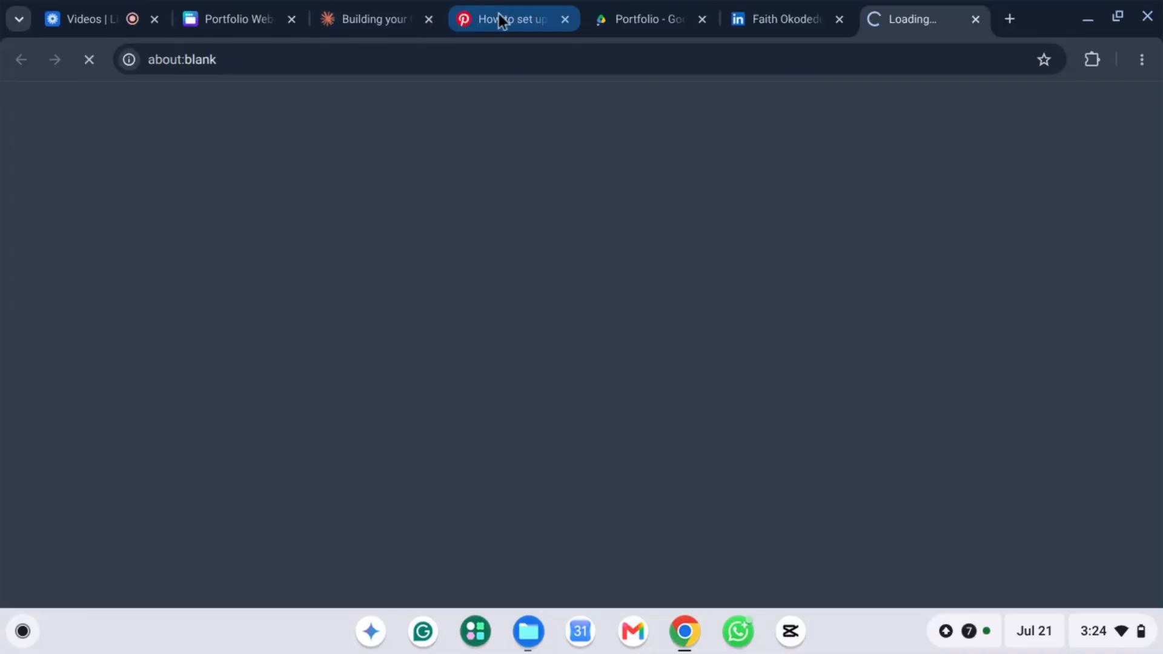
Step: Switch back to the Portfolio Website tab in Chrome
click(233, 19)
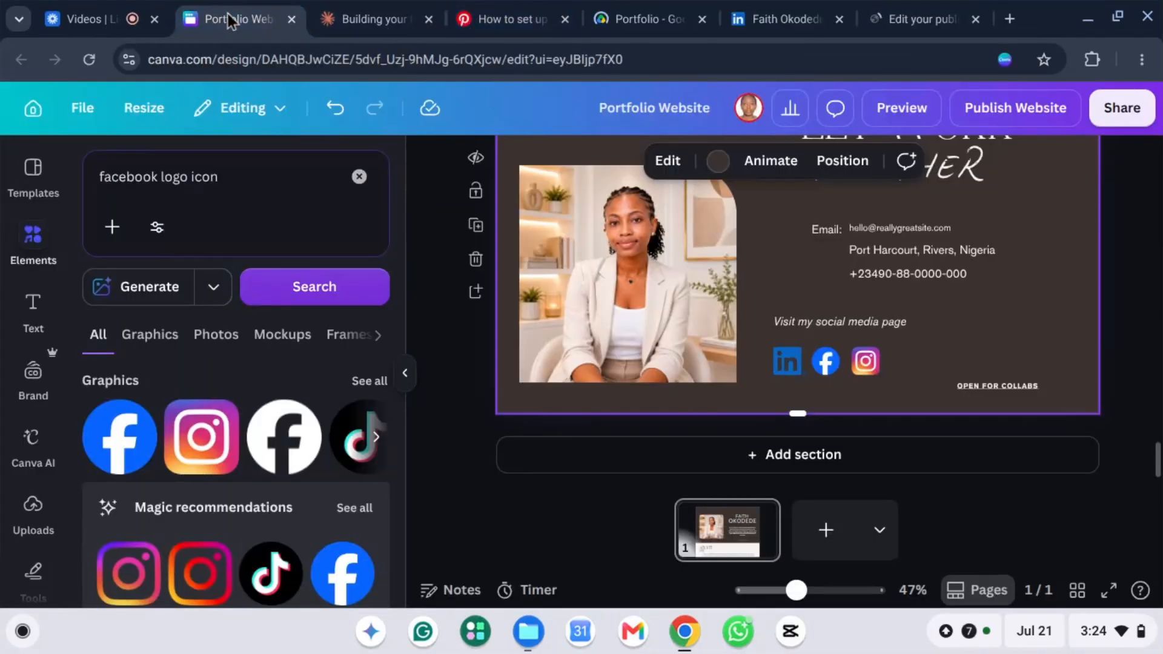
Step: Attach the copied LinkedIn profile URL as a link on the LinkedIn icon
click(786, 365)
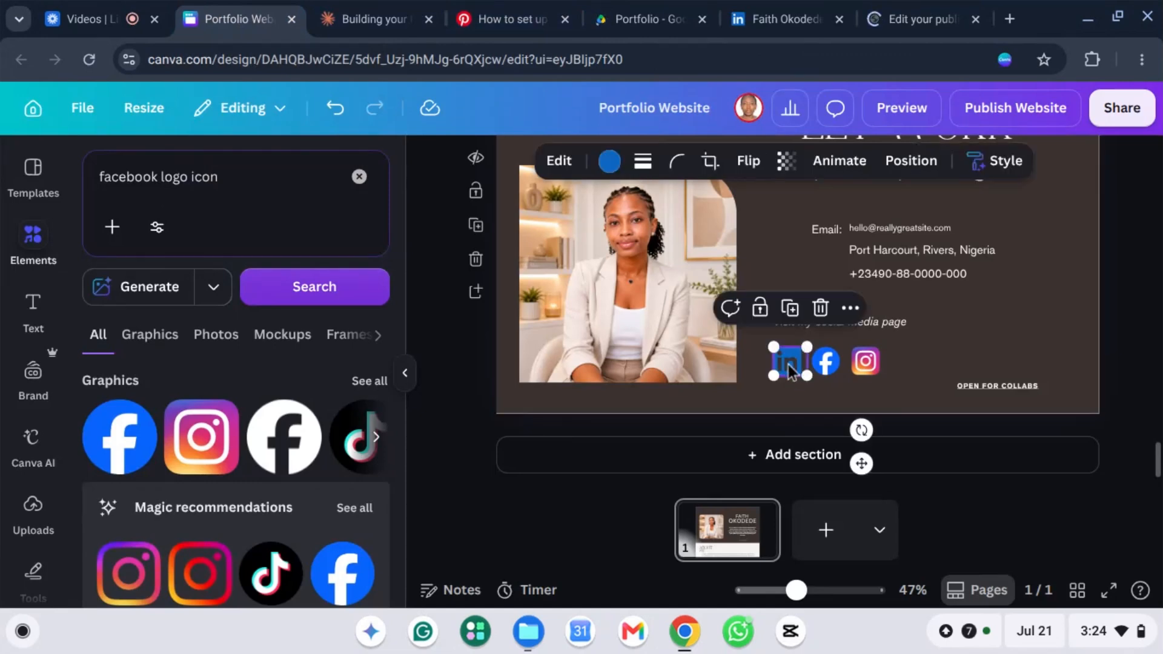
click(850, 309)
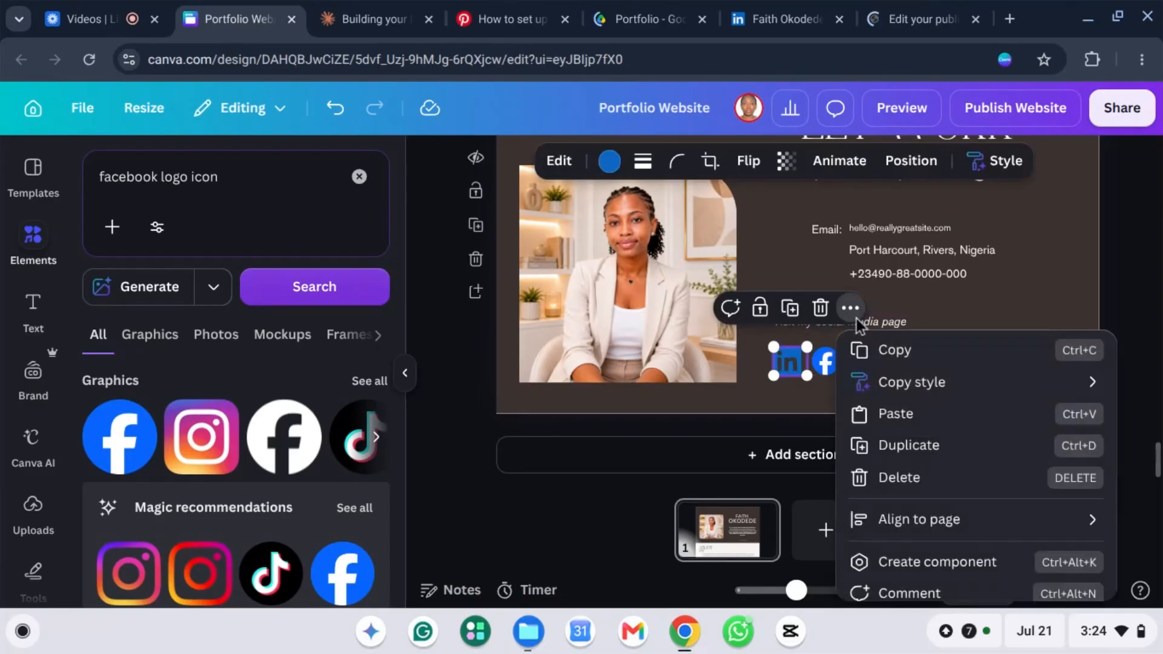
scroll(937, 495, down, 3)
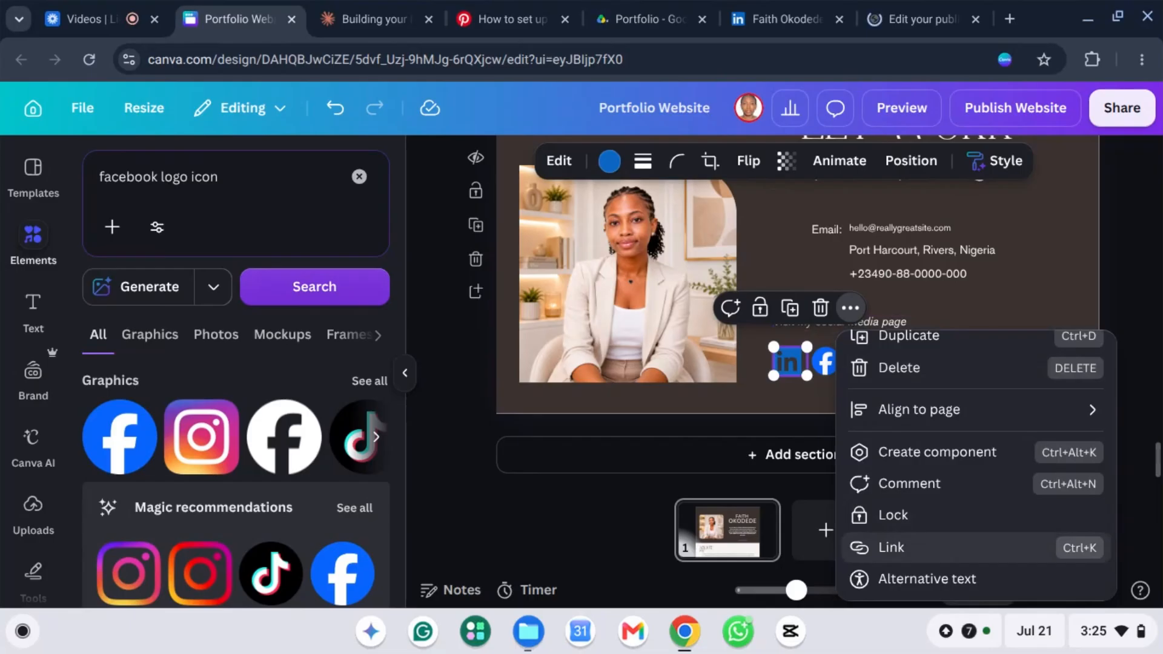
click(892, 548)
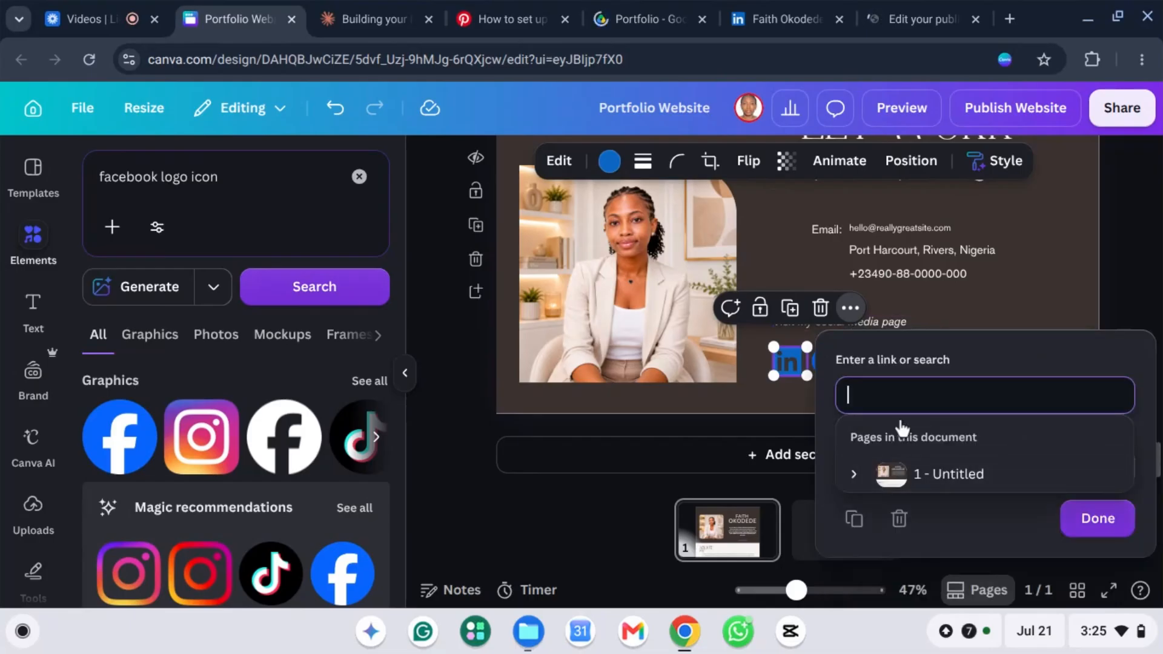
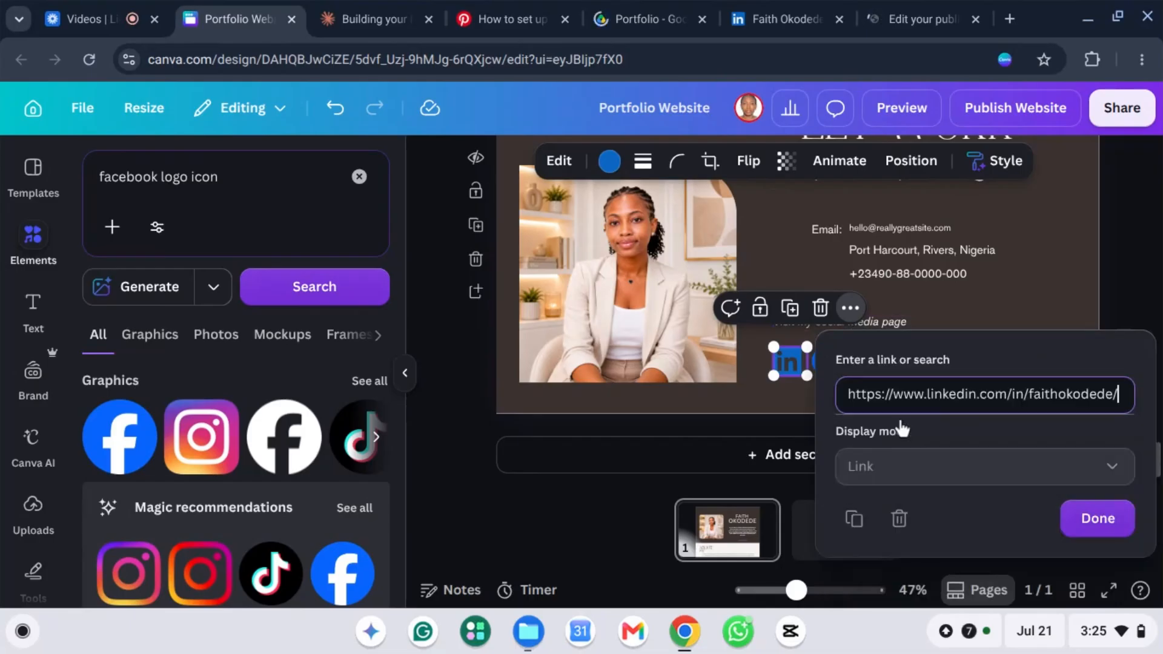
click(1097, 521)
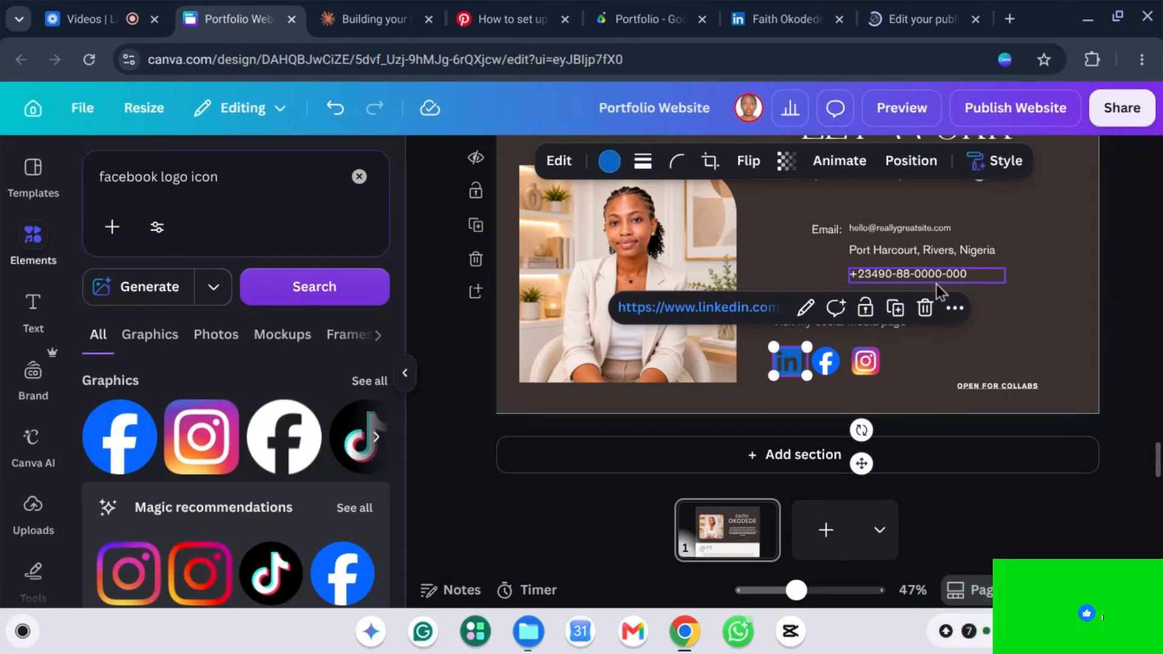
click(961, 401)
scroll(976, 321, up, 1)
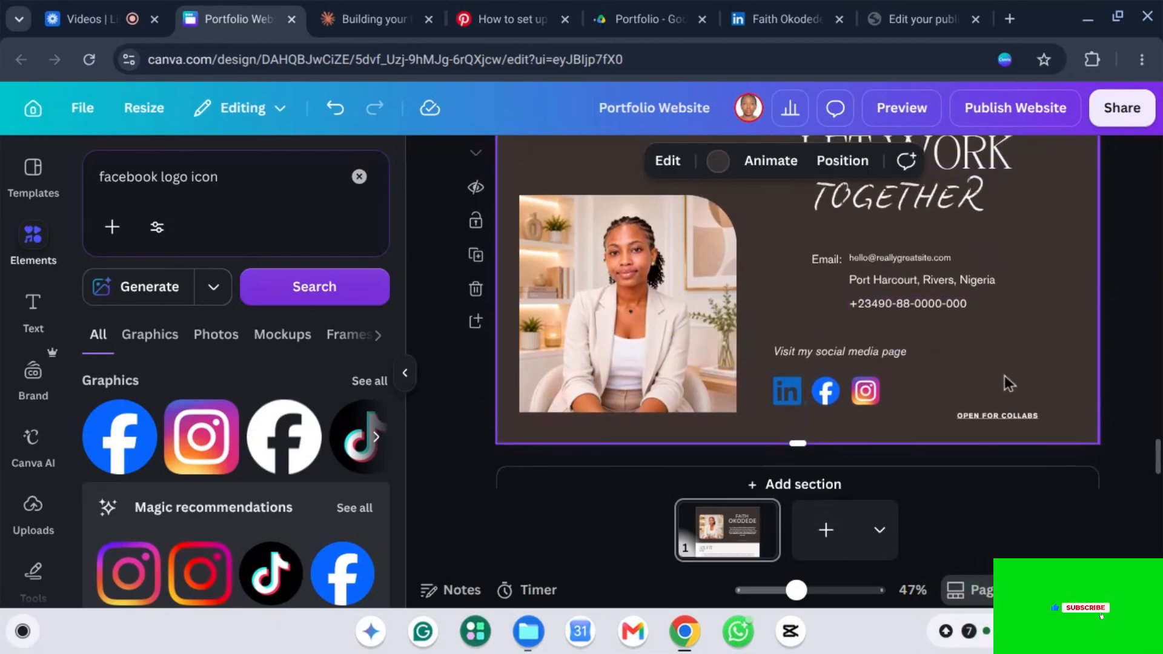
Step: Edit the collabs label to read OPEN FOR WORK, with WORK in bold
click(993, 416)
click(992, 417)
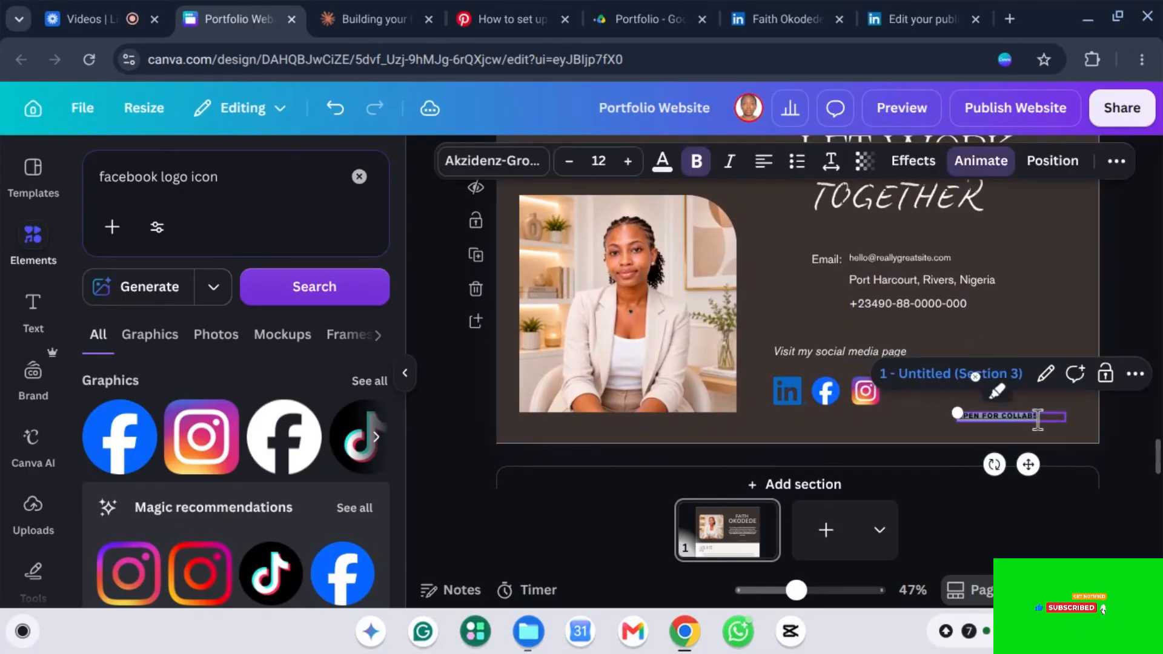
click(1044, 418)
key(BackSpace)
key(BackSpace)
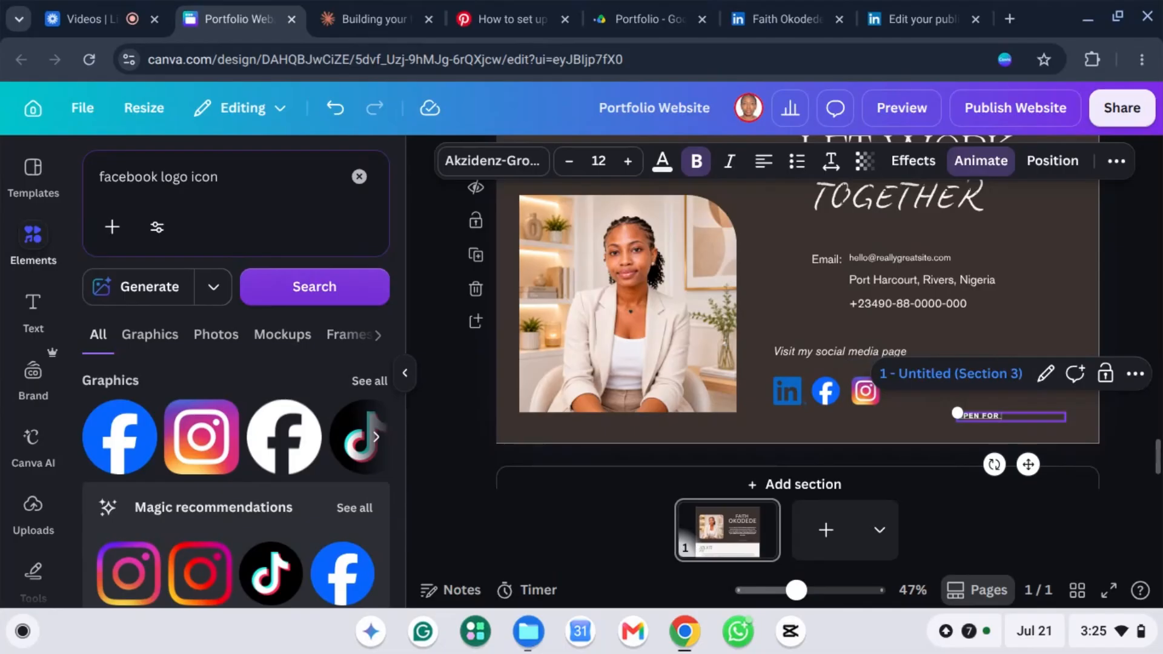
text(WORK)
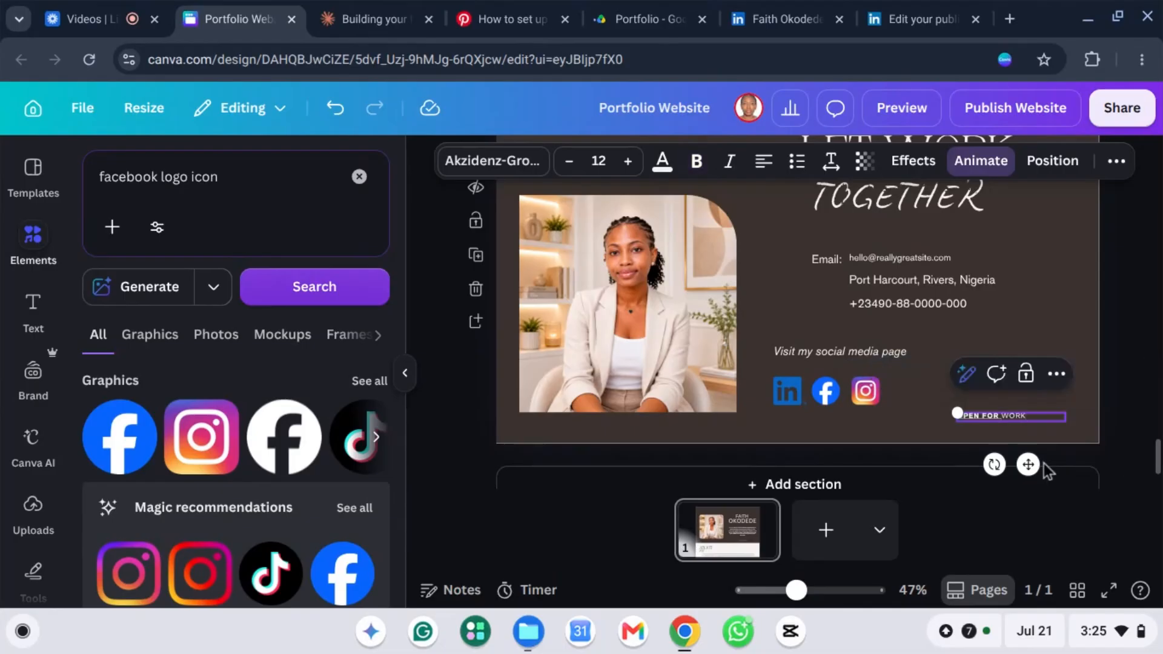
double_click(1013, 416)
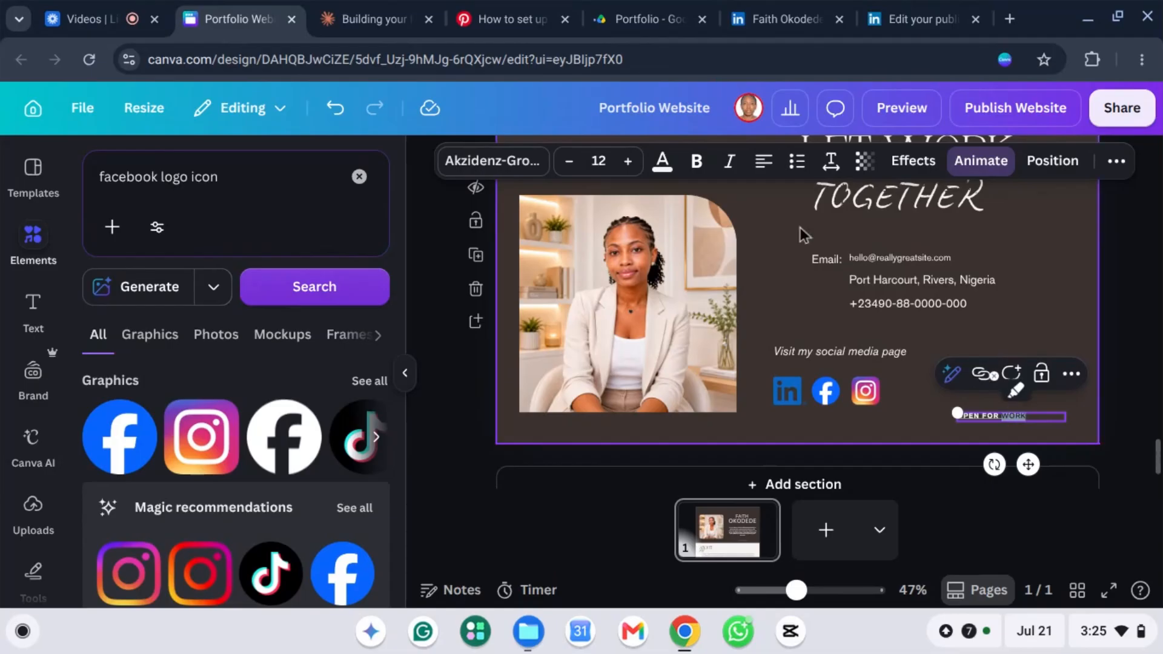
click(698, 163)
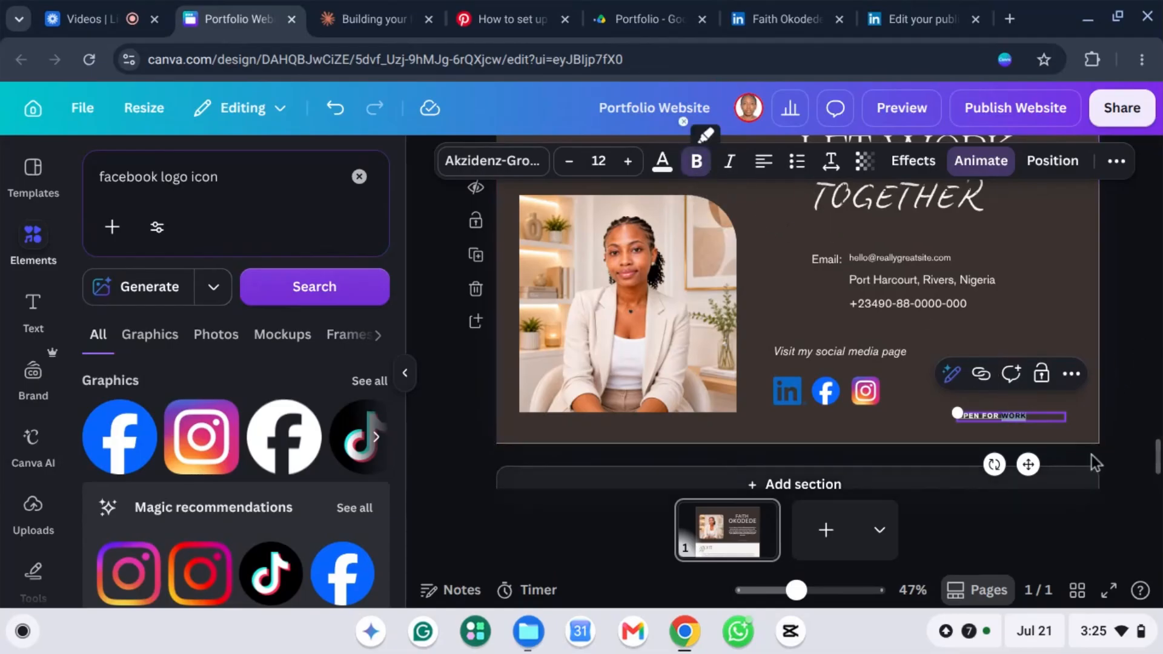
click(1000, 280)
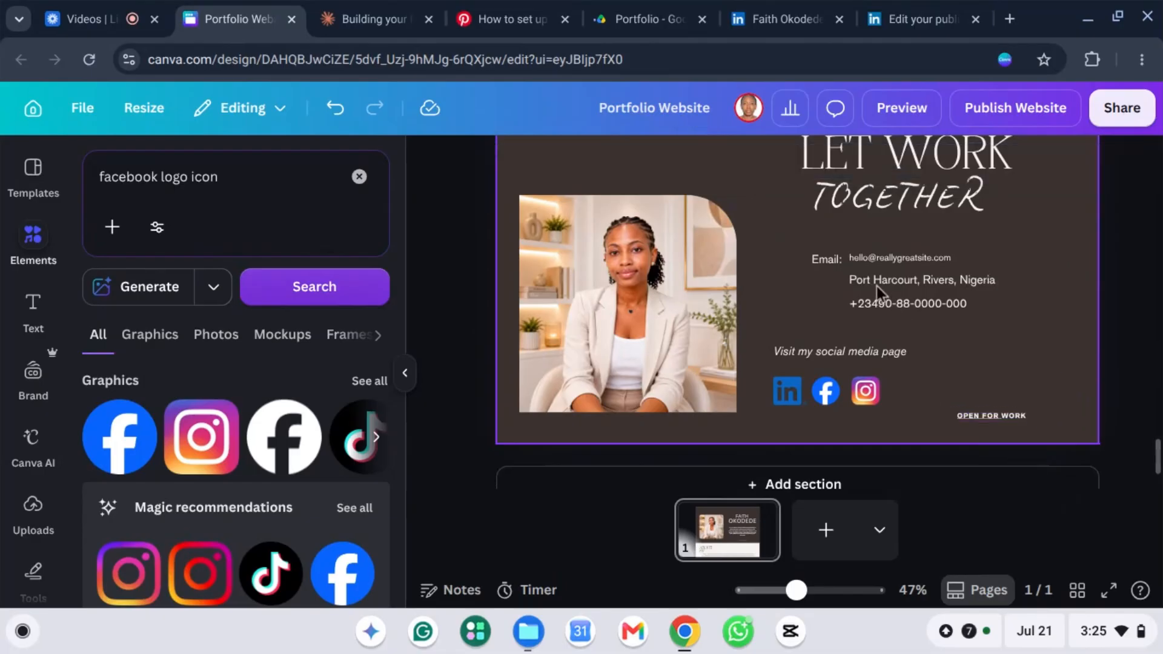
scroll(887, 281, up, 1)
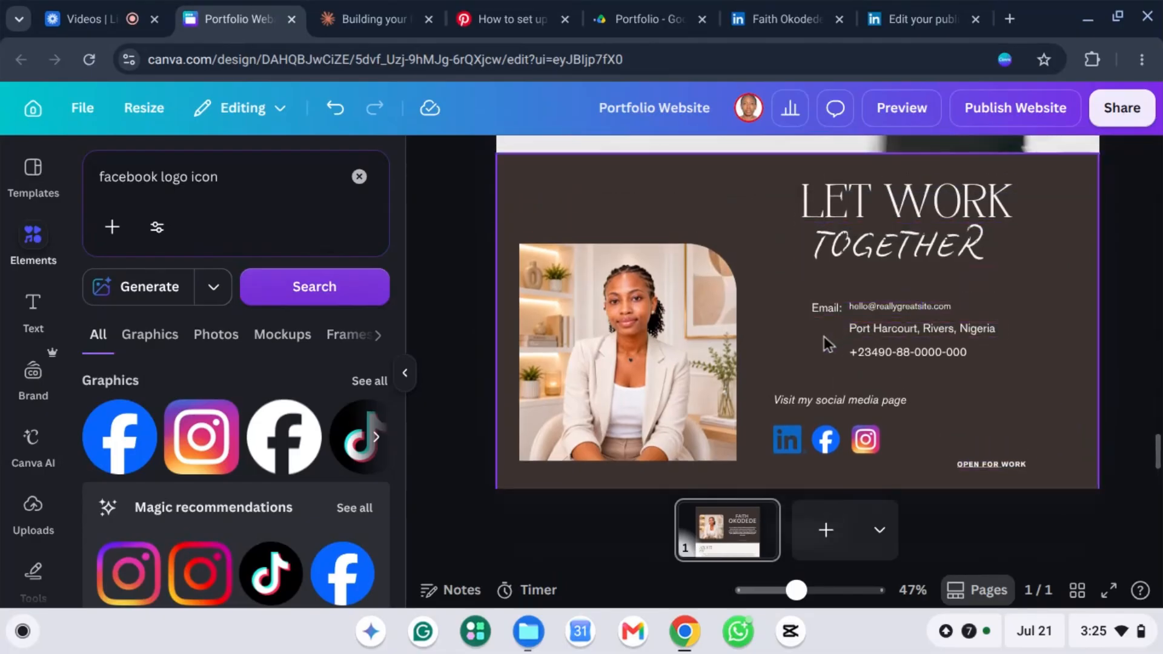
Step: Search Elements for 'email logo' and browse the envelope graphics
double_click(832, 307)
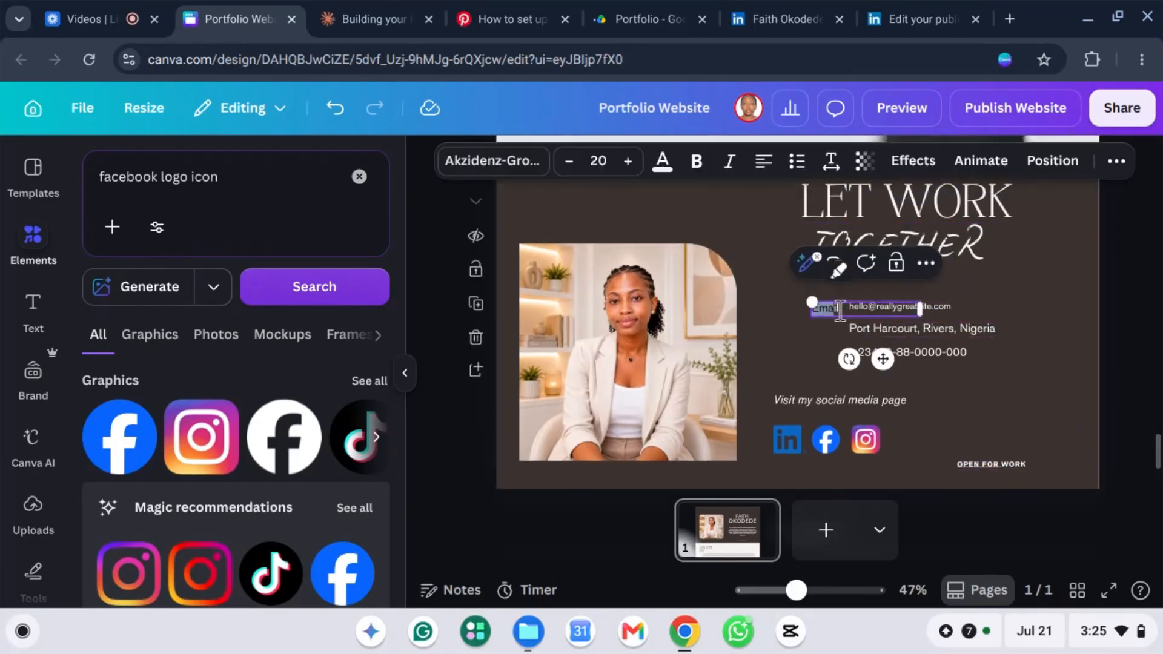
click(224, 184)
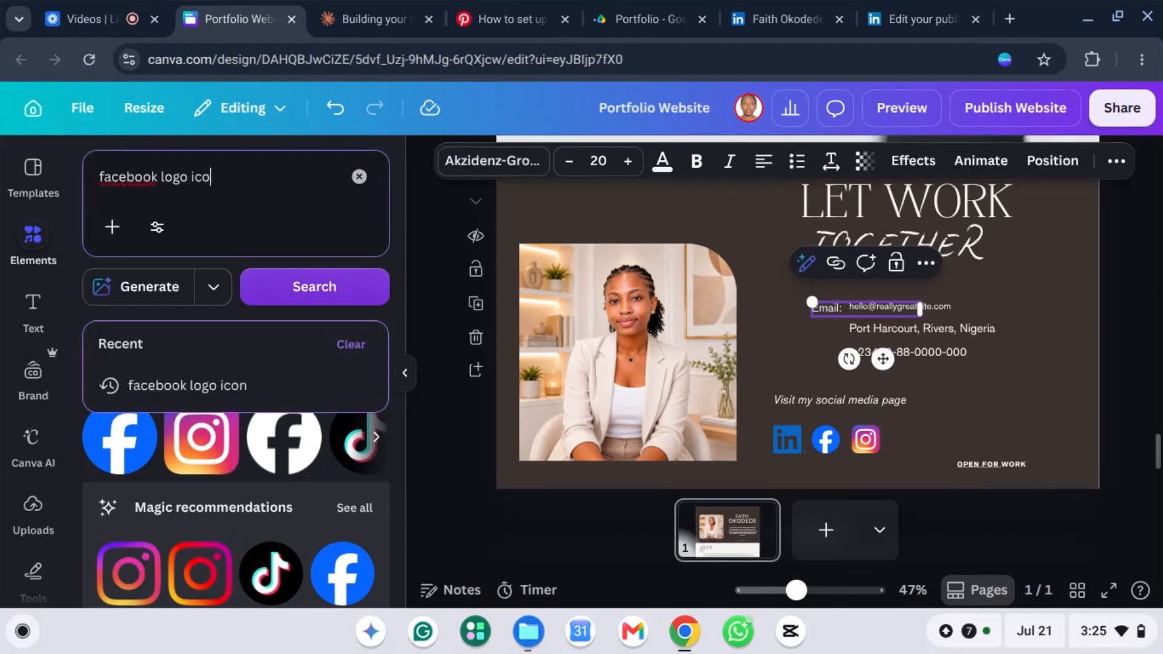
key(BackSpace)
key(BackSpace)
key(BackSpace)
key(BackSpace)
key(BackSpace)
key(BackSpace)
key(BackSpace)
key(BackSpace)
key(BackSpace)
key(BackSpace)
key(BackSpace)
key(BackSpace)
key(BackSpace)
key(BackSpace)
key(BackSpace)
key(BackSpace)
key(BackSpace)
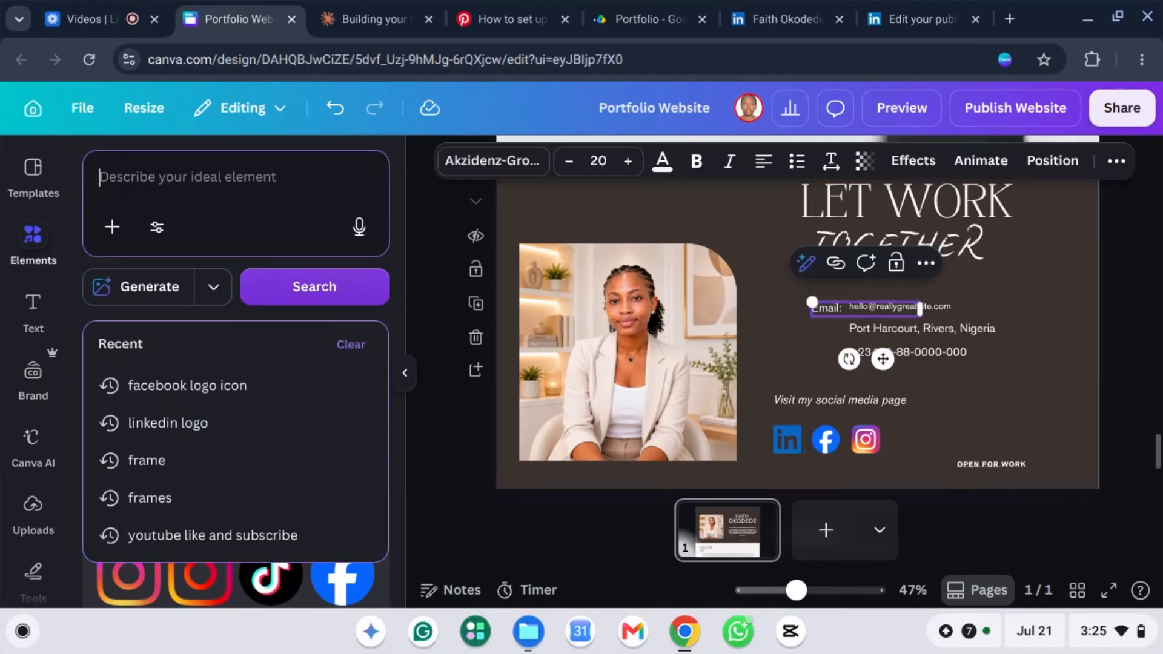
text(email)
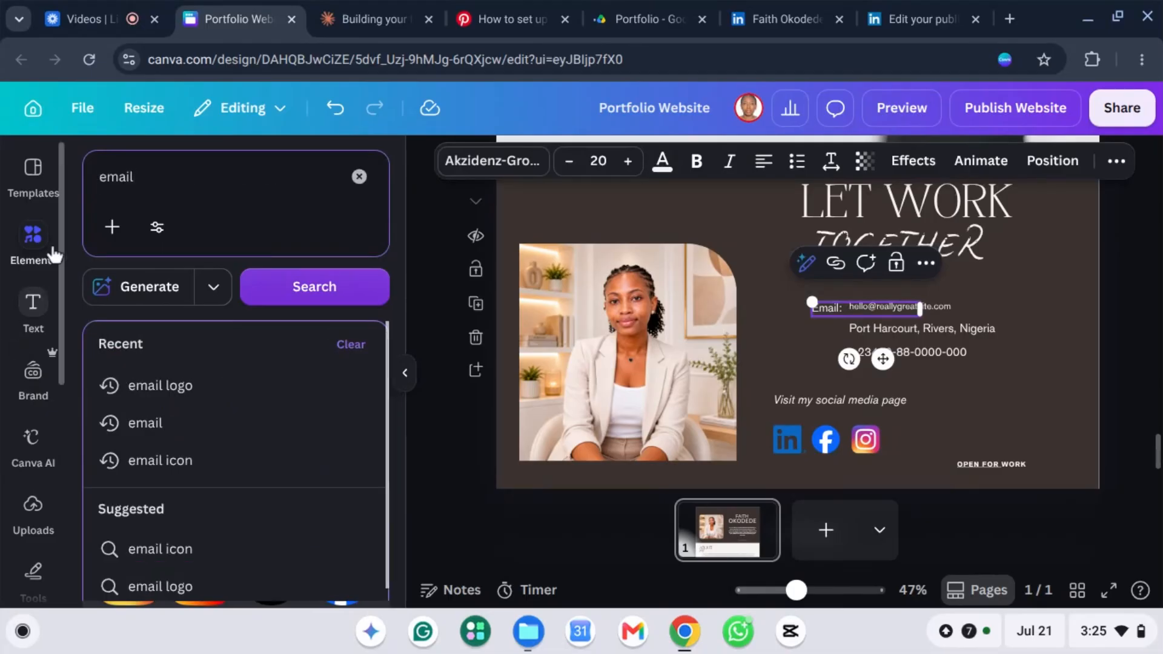
click(172, 394)
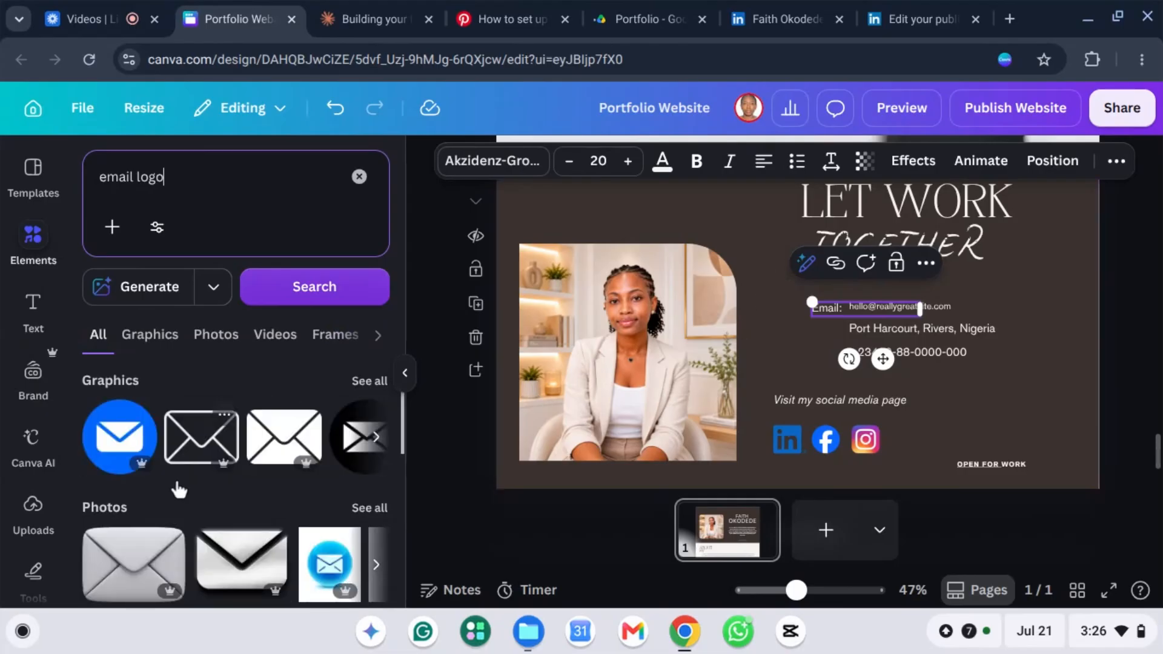
scroll(242, 471, down, 2)
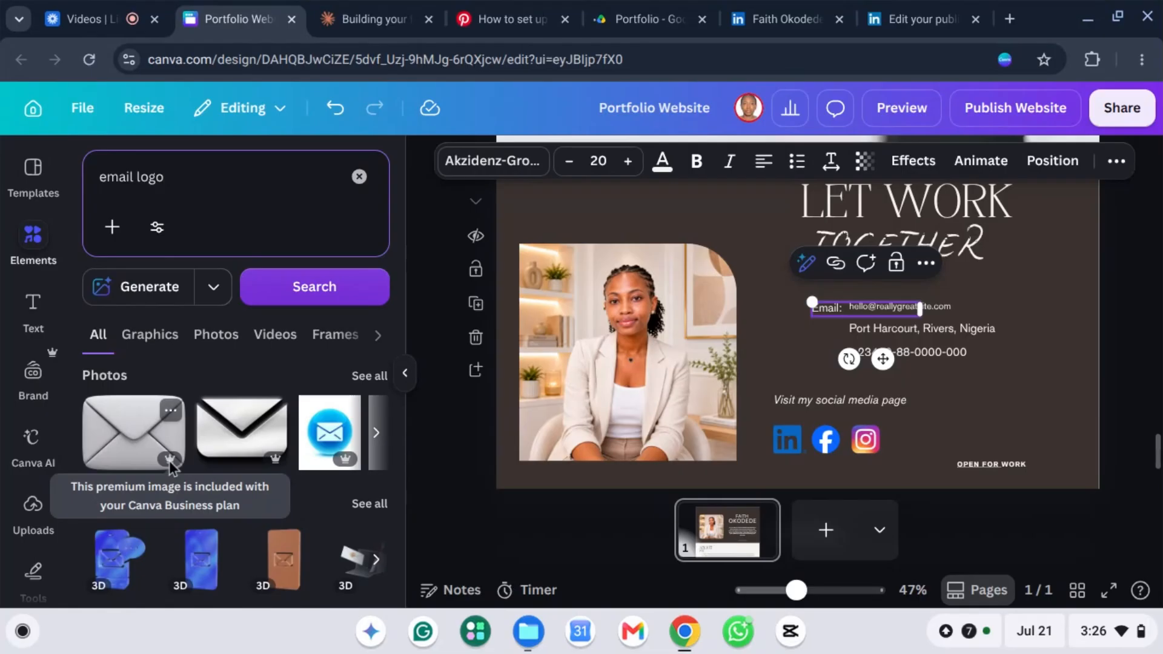
scroll(293, 466, down, 4)
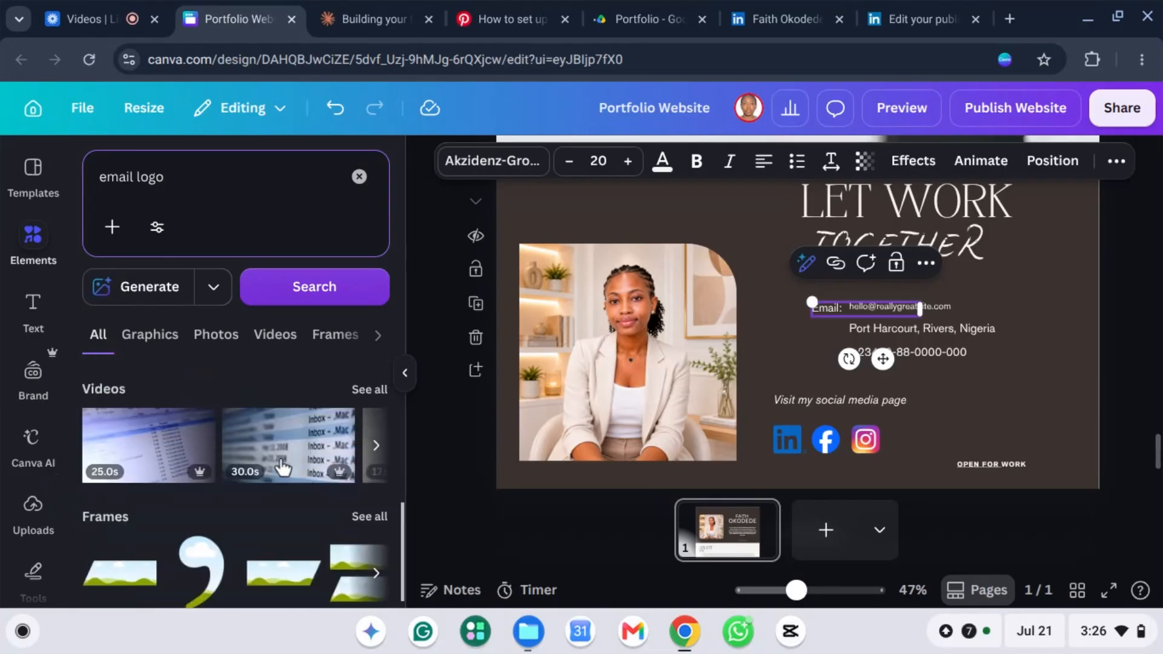
scroll(267, 445, up, 5)
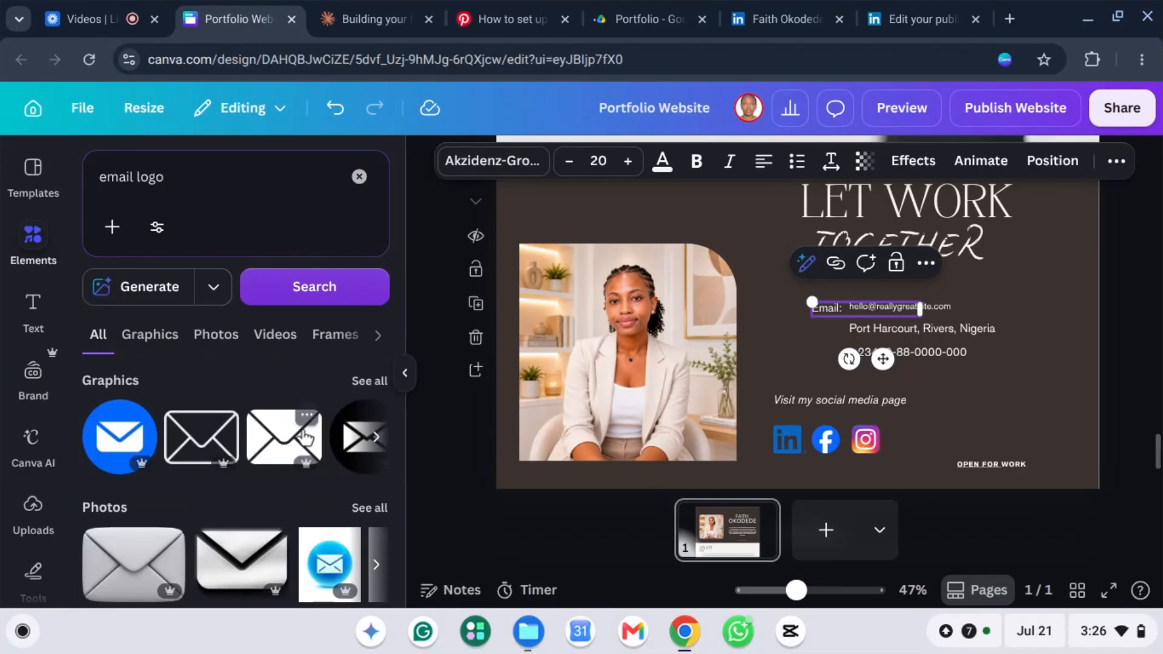
Step: Replace a trial black envelope with a shrunken red envelope placed left of Email:
click(265, 445)
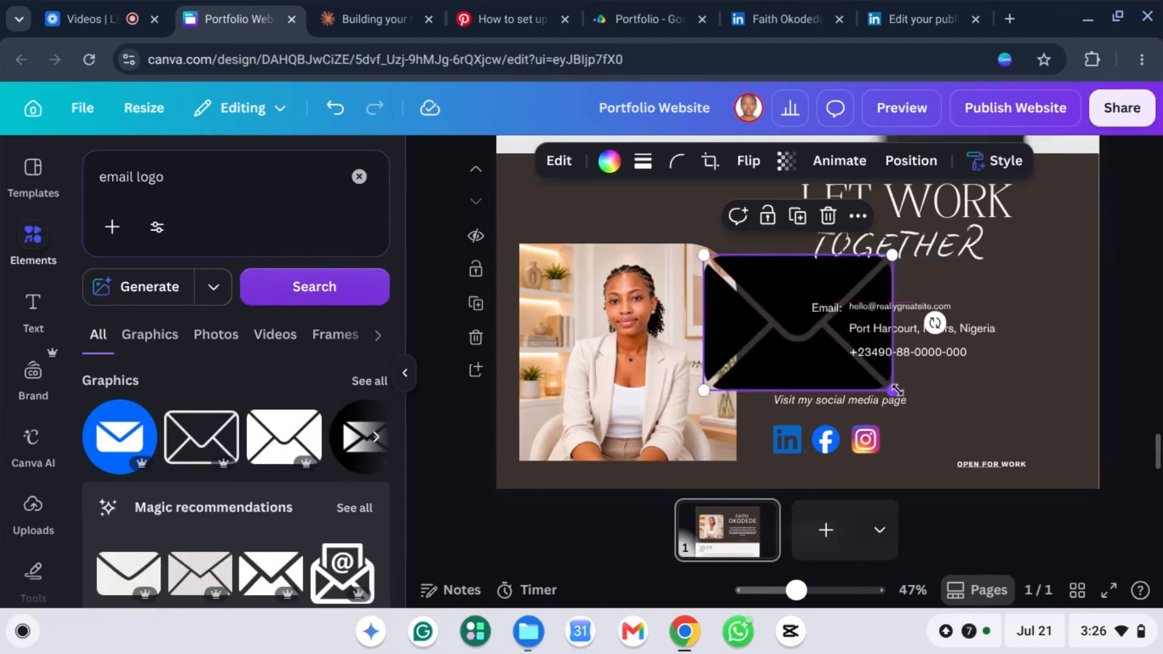
drag(893, 390, 771, 337)
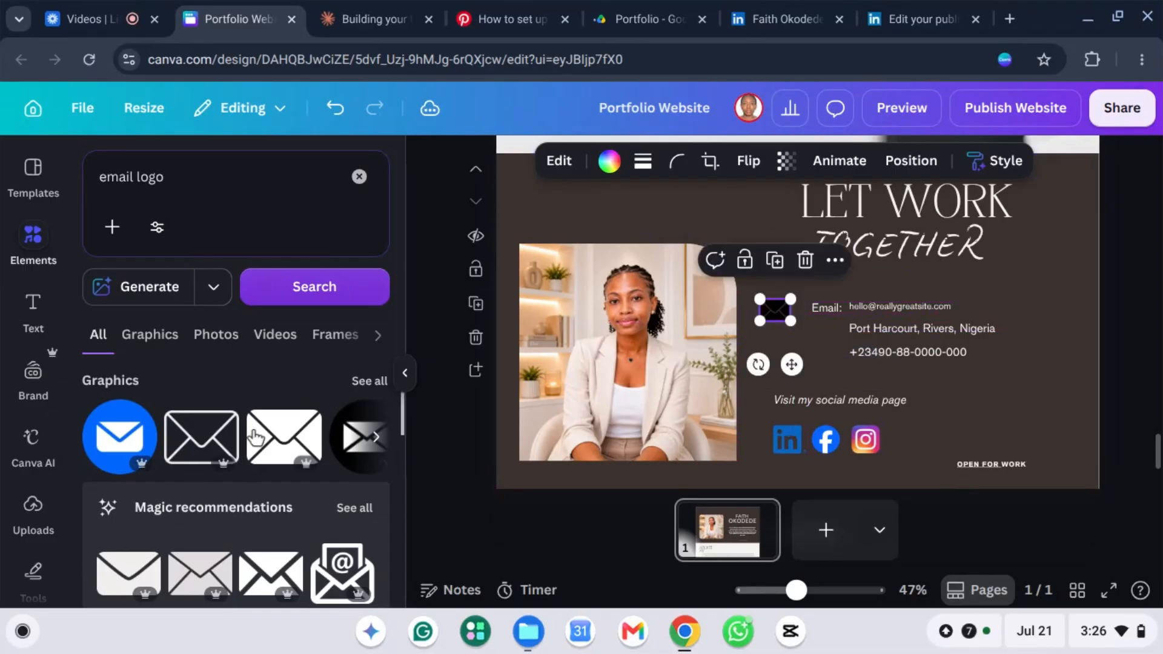
click(370, 382)
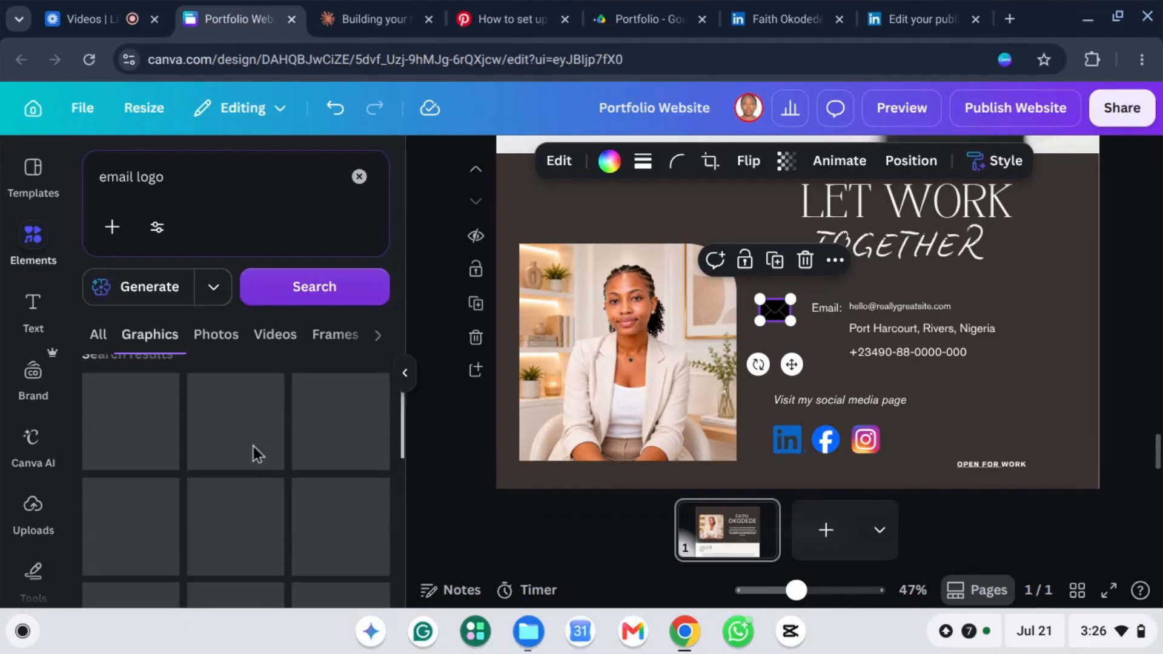
scroll(269, 454, down, 10)
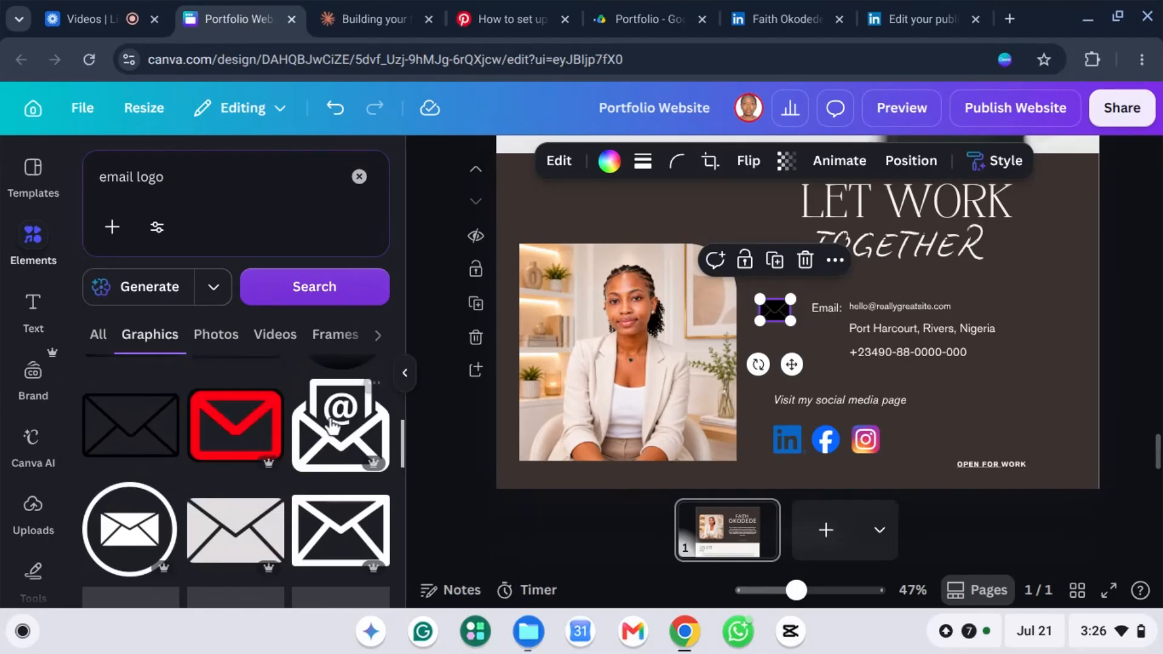
scroll(343, 427, up, 1)
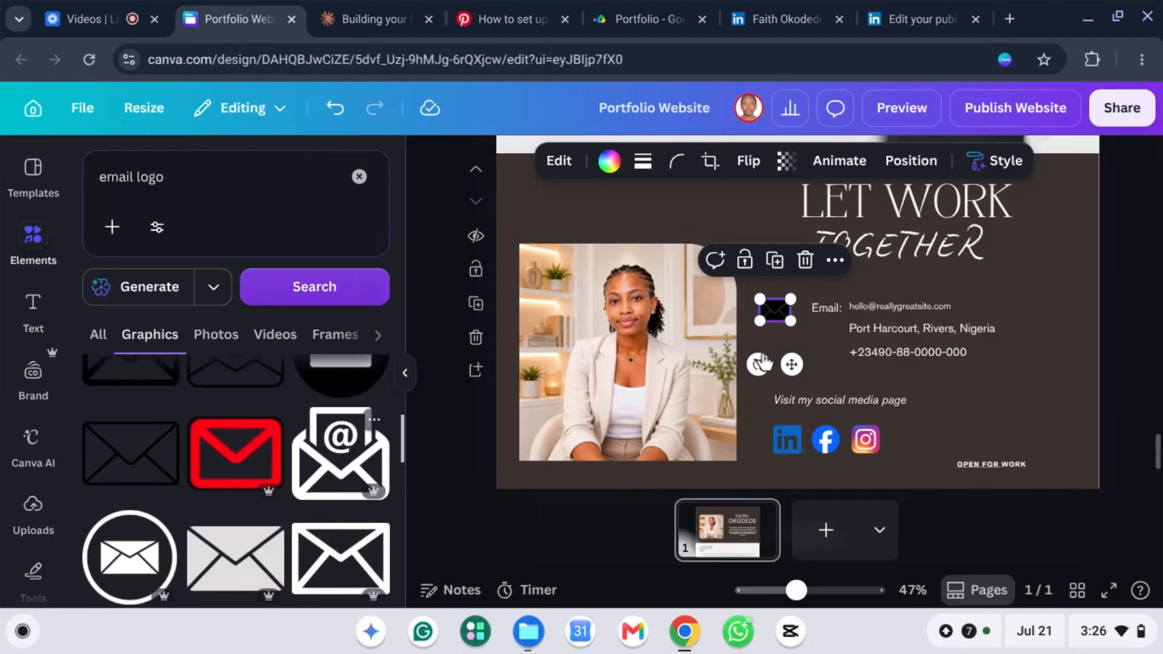
click(805, 260)
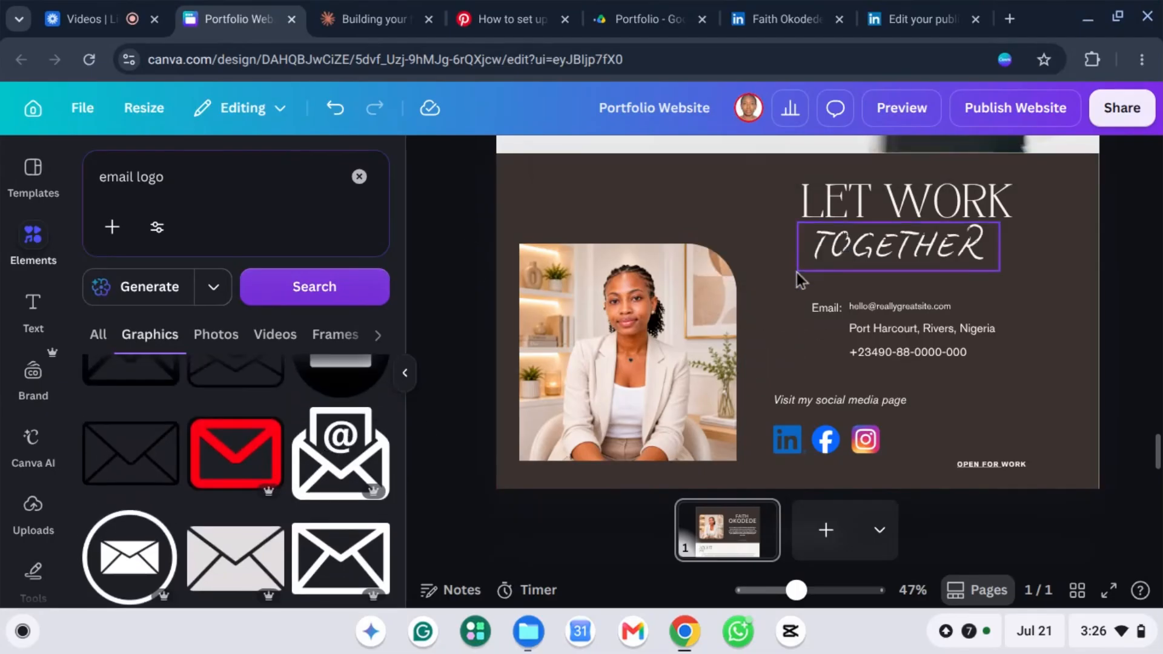
click(246, 448)
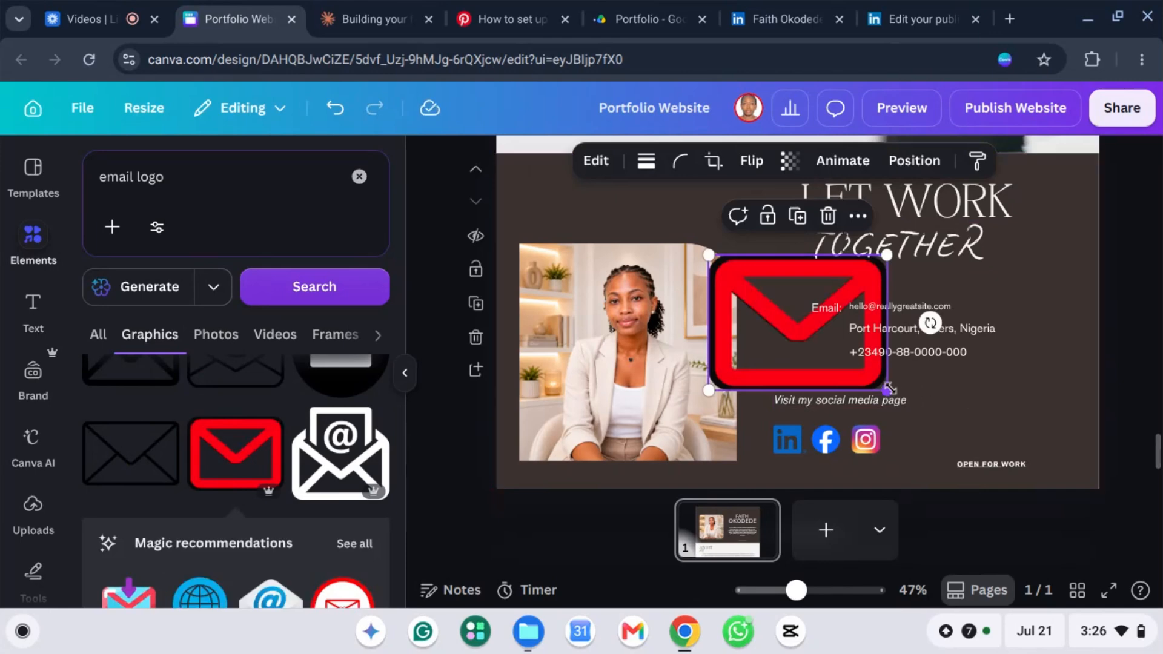
drag(841, 330, 761, 294)
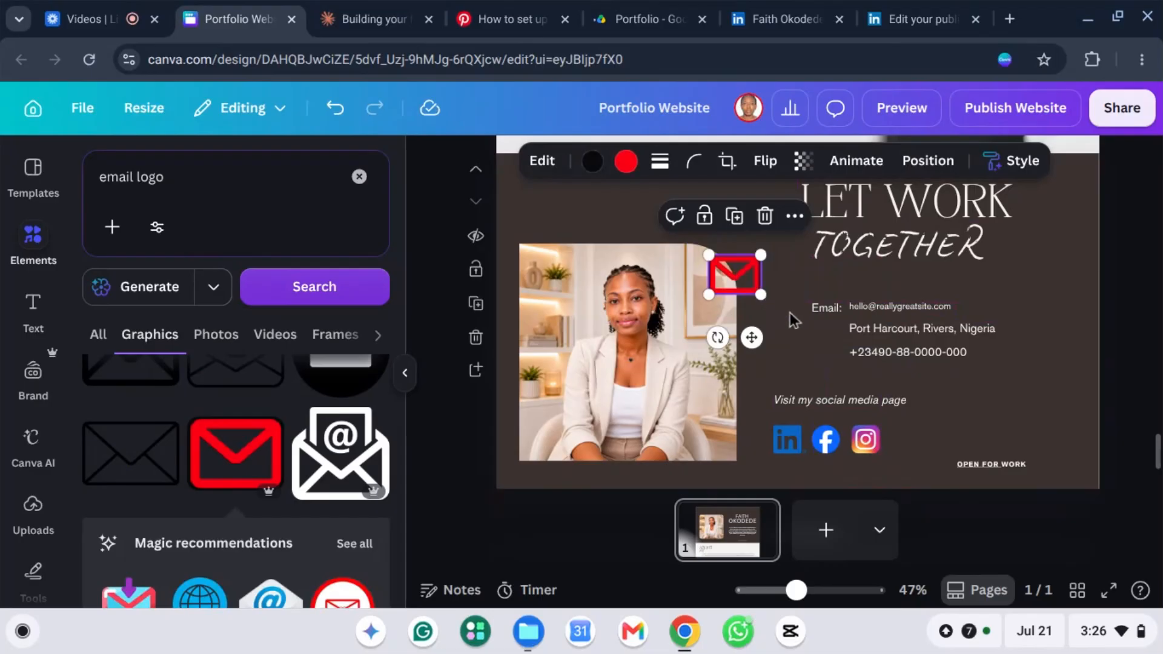
drag(712, 264, 790, 310)
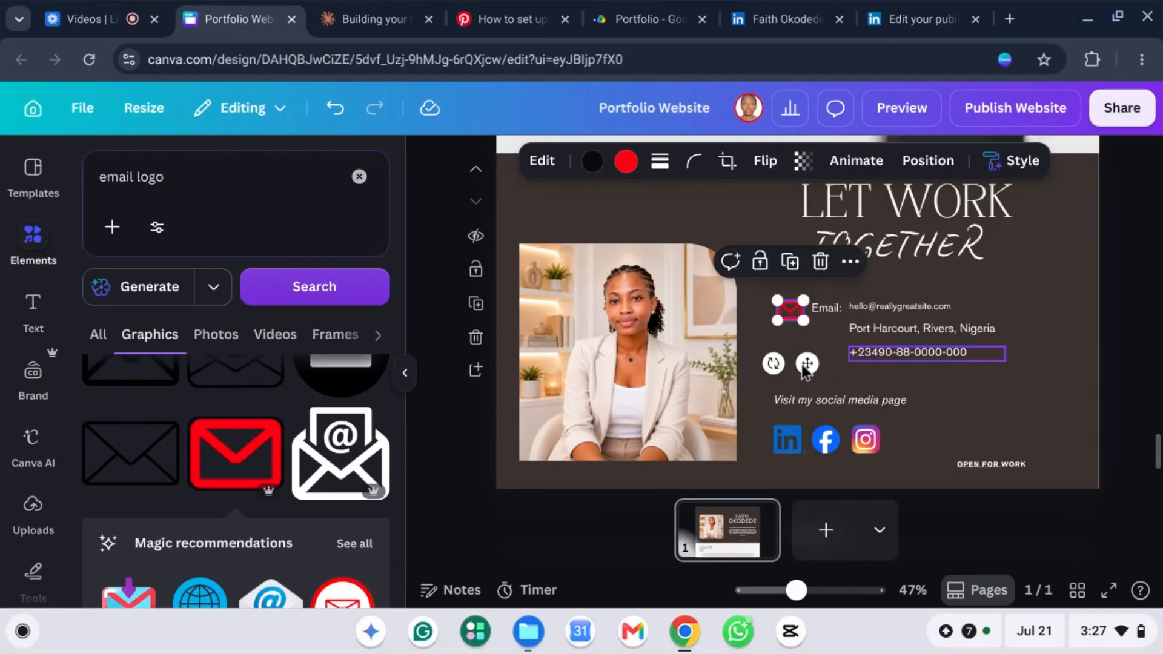
Step: Change the element search to 'address logo'
click(177, 177)
key(BackSpace)
key(BackSpace)
key(BackSpace)
key(BackSpace)
key(BackSpace)
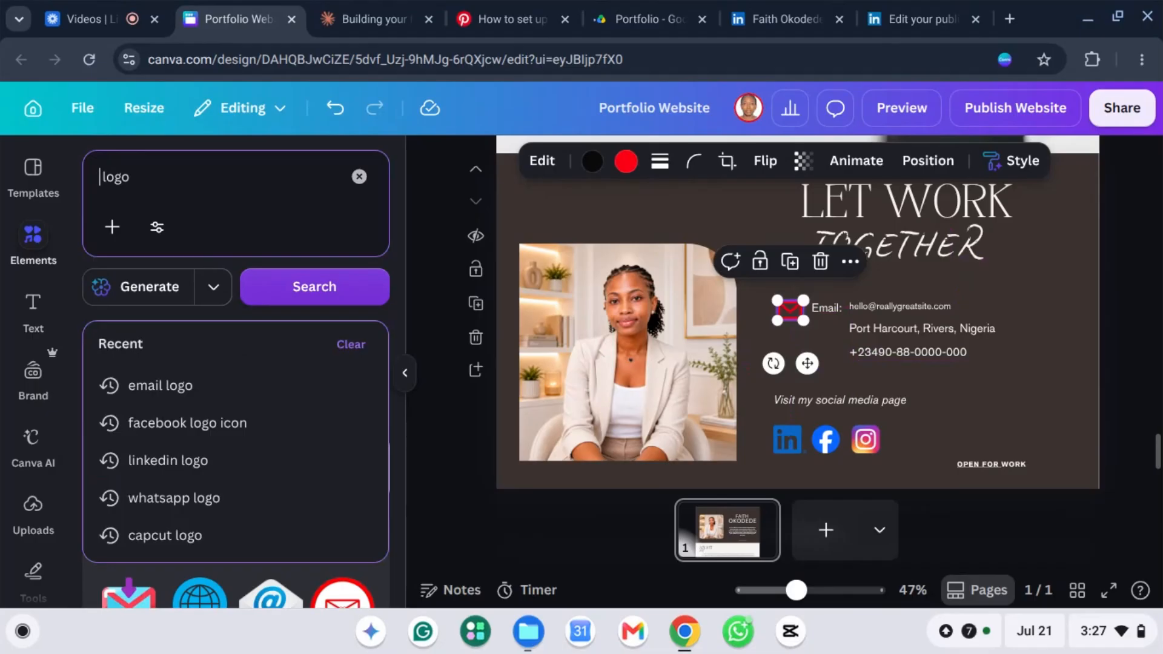
text(addr)
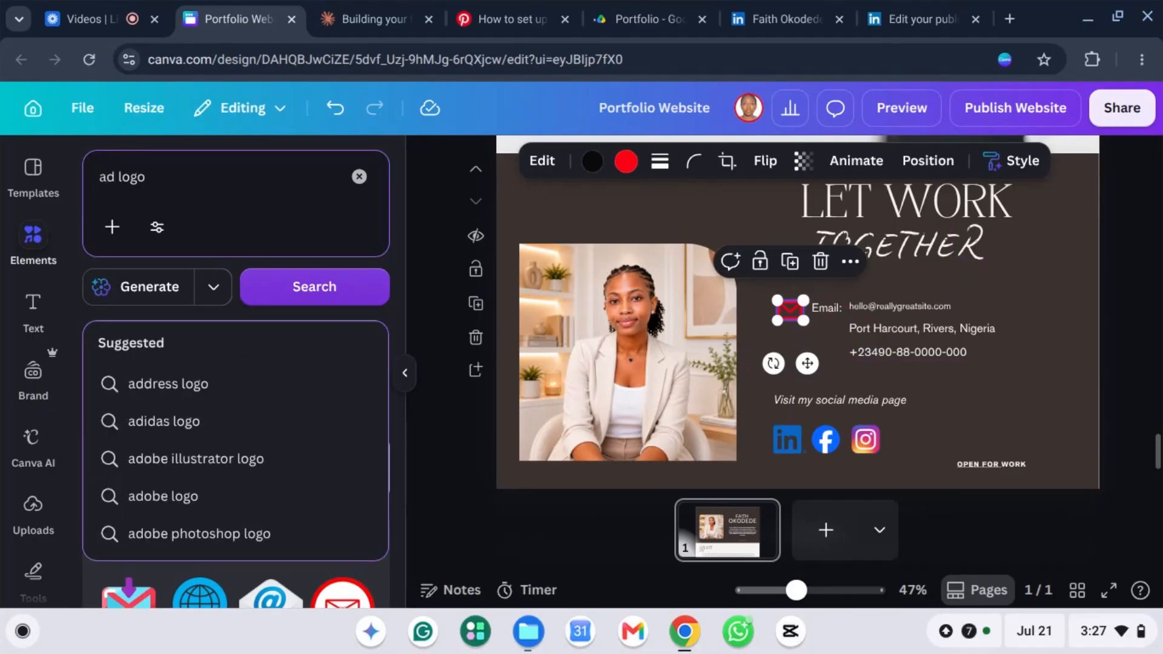
text(ess)
key(Return)
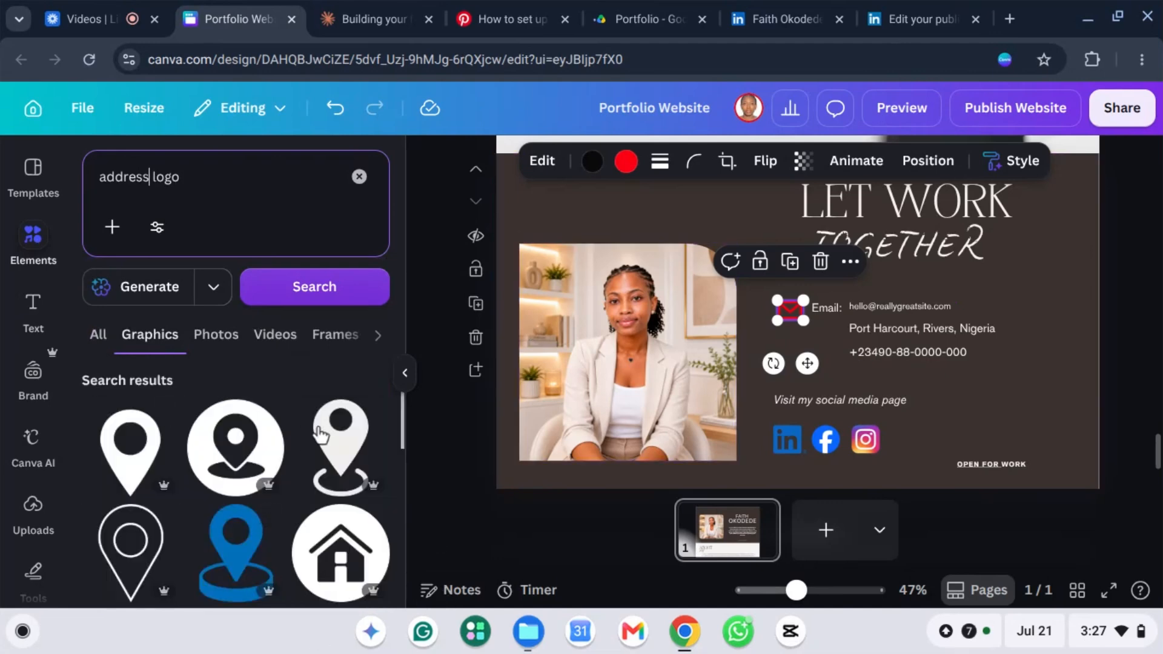
Step: Add the blue location pin, shrink it and place it below the envelope icon
click(239, 549)
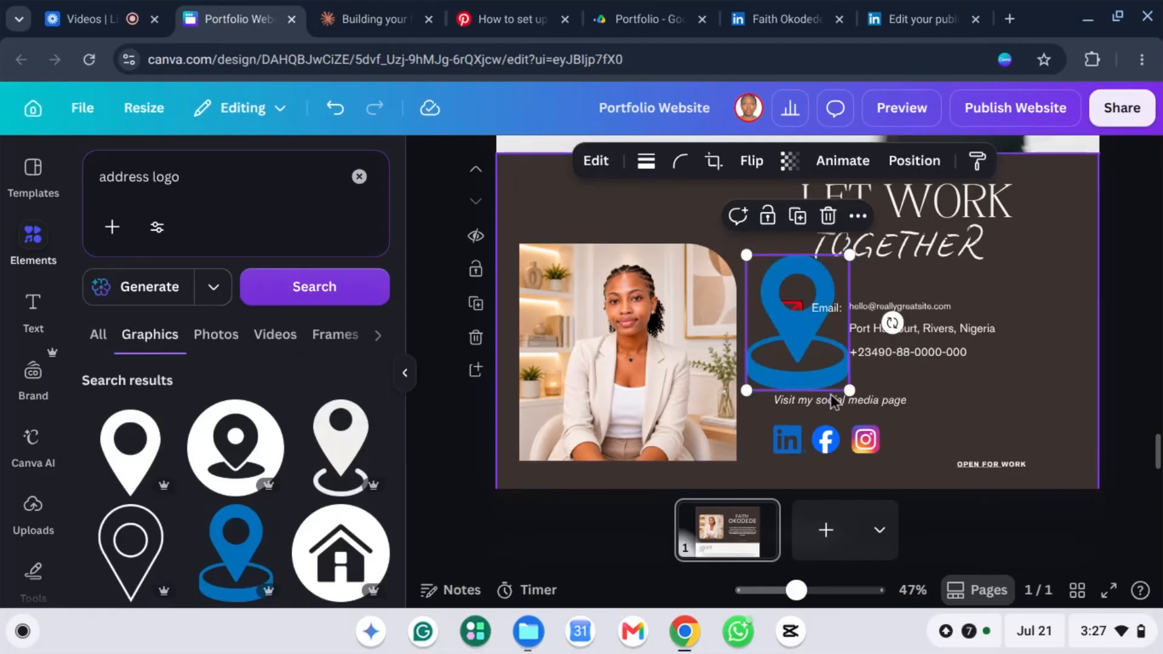
drag(804, 328, 756, 271)
drag(780, 322, 791, 340)
click(843, 380)
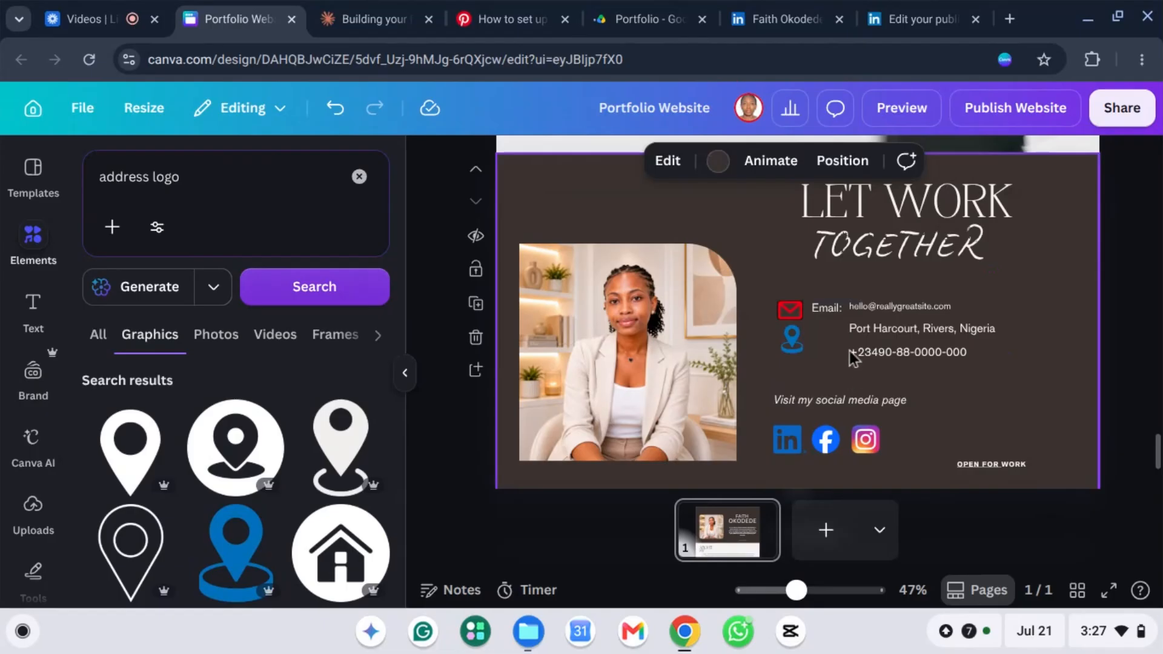
click(791, 339)
drag(798, 349, 798, 347)
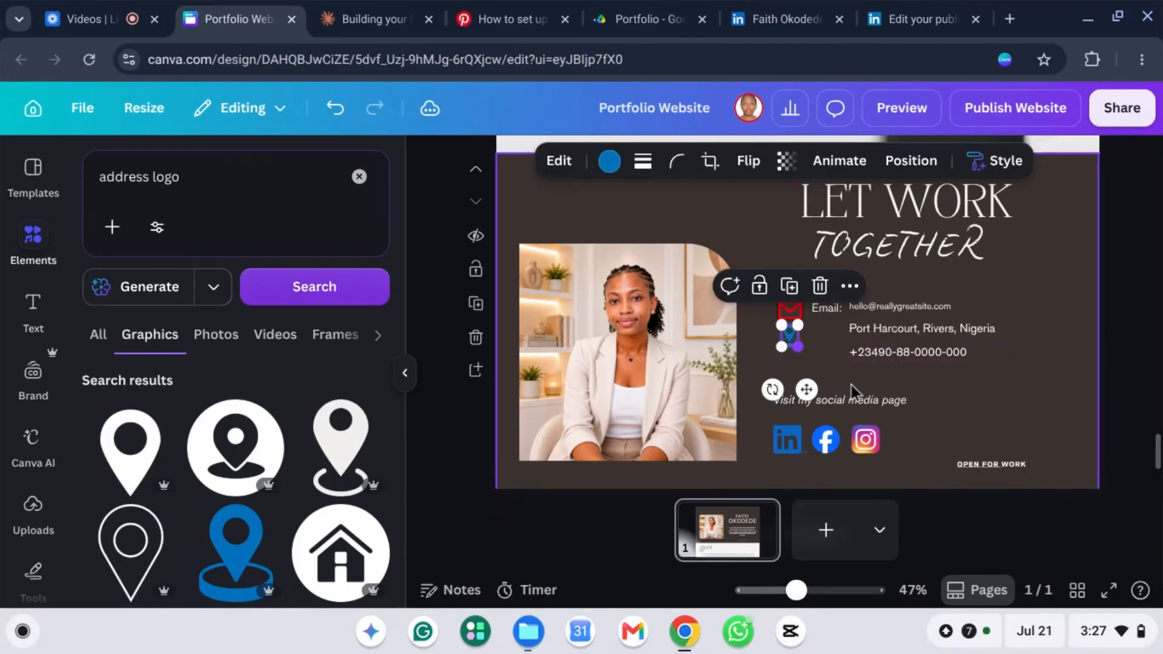
click(907, 390)
click(193, 183)
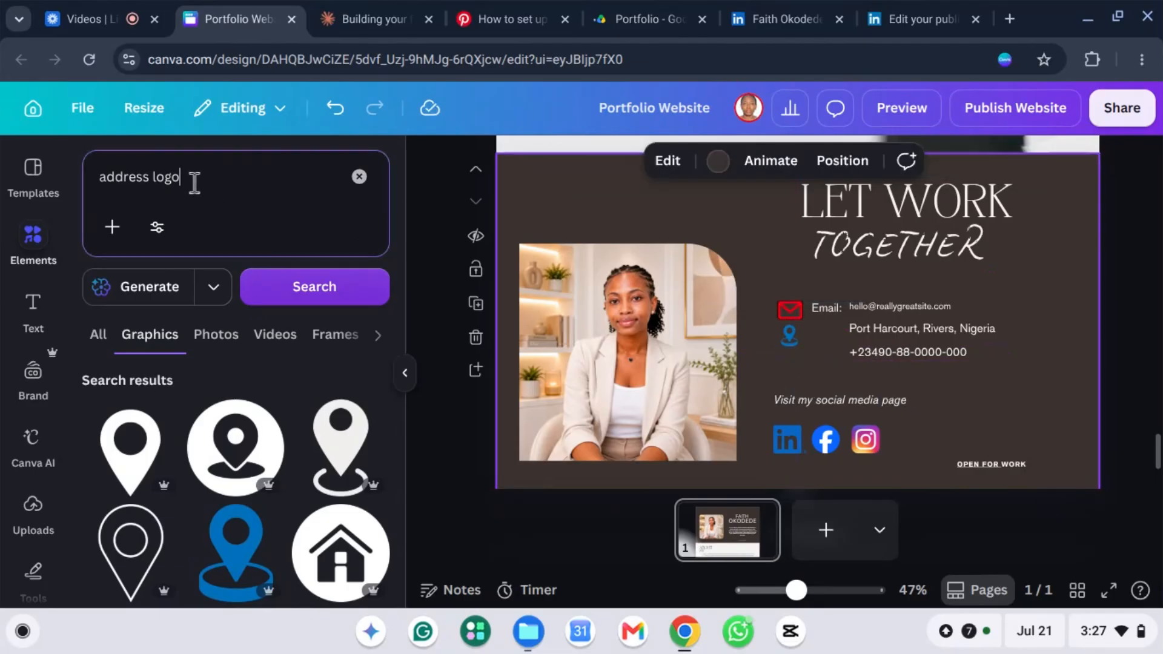
Step: Replace 'address' with 'phone' and search for 'phone call logo' graphics
click(151, 175)
key(BackSpace)
key(BackSpace)
key(BackSpace)
key(BackSpace)
key(BackSpace)
key(BackSpace)
key(BackSpace)
key(BackSpace)
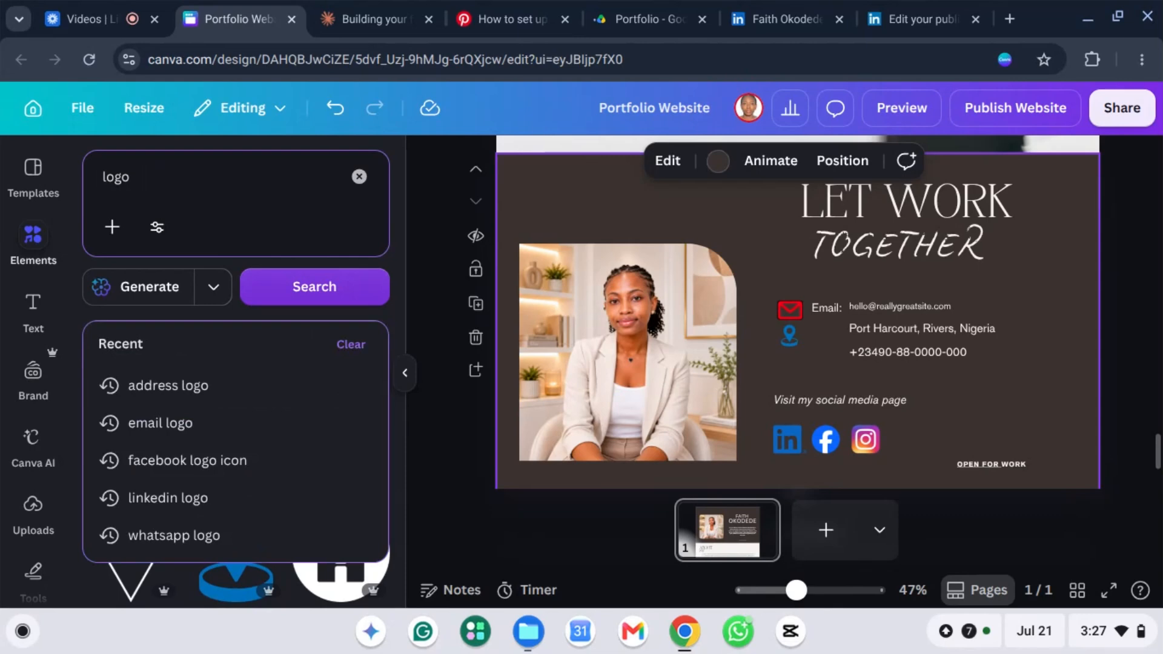
text(phone)
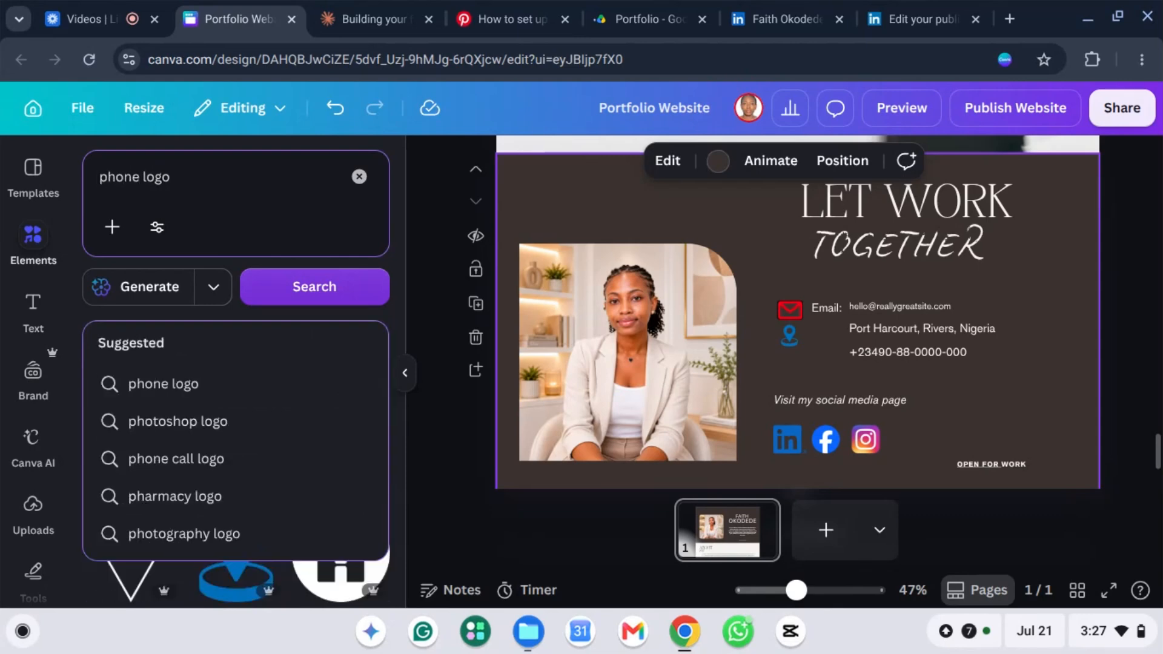
click(188, 382)
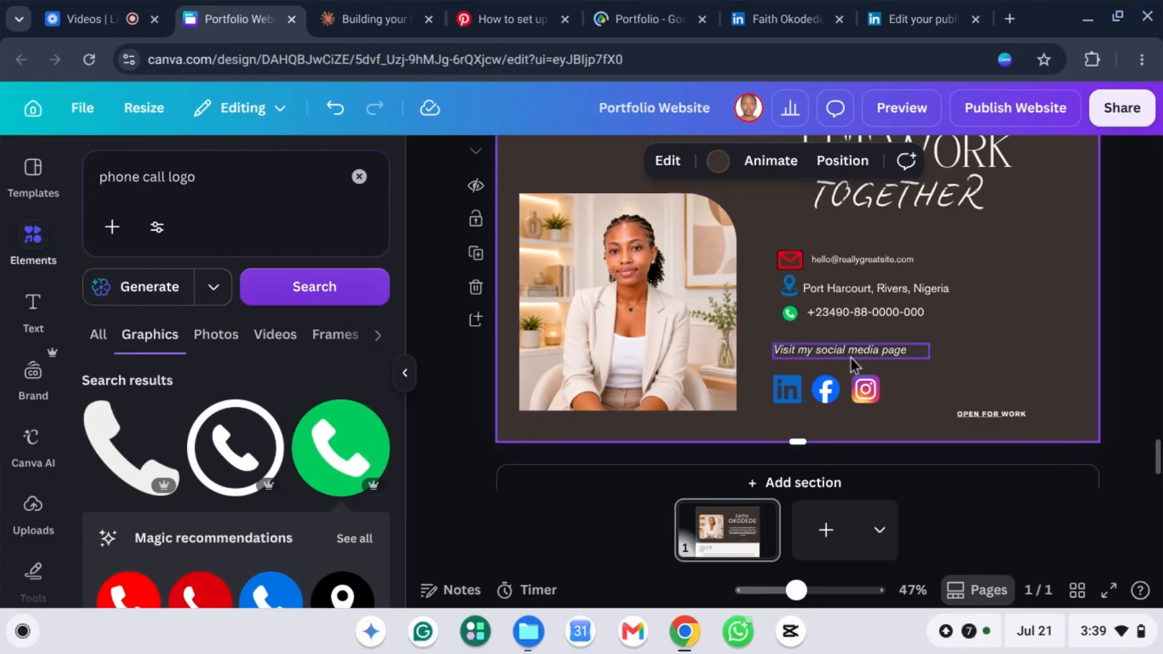
Step: Scroll the canvas to bring the Experience section into view
scroll(961, 337, up, 2)
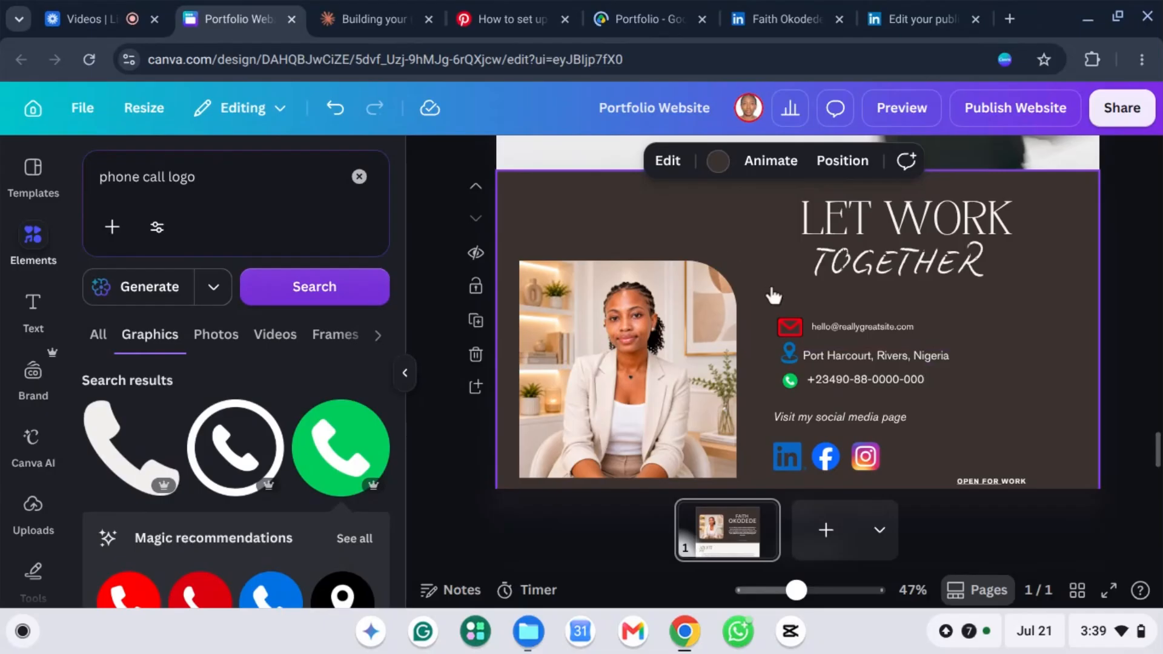
scroll(783, 336, up, 10)
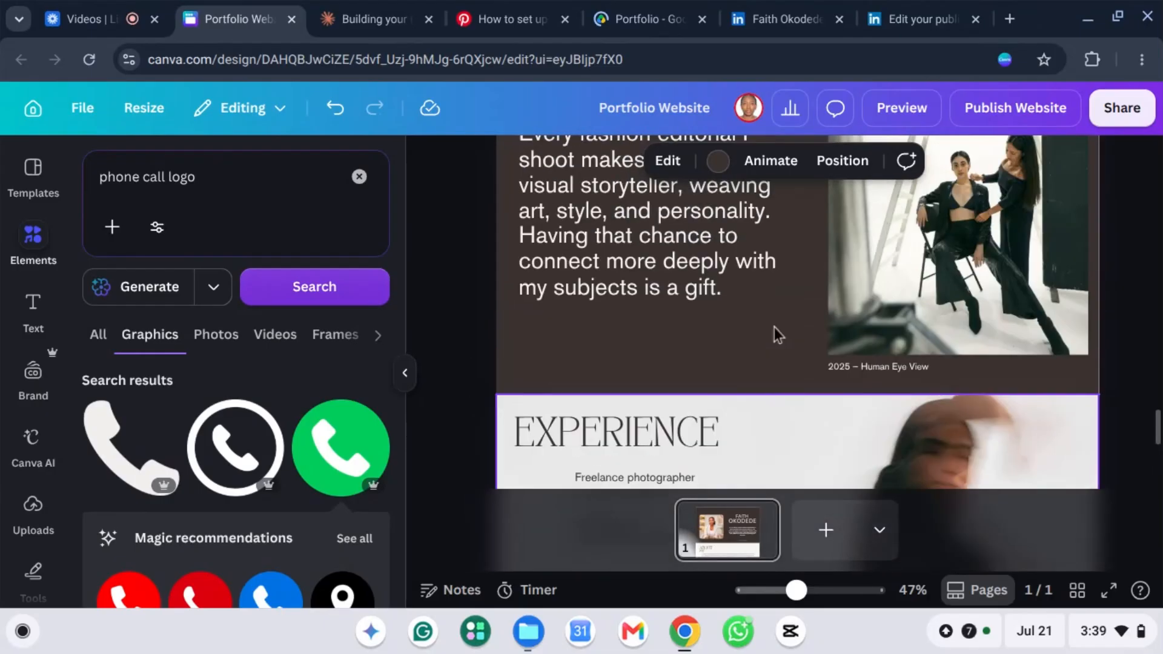
scroll(782, 315, up, 4)
scroll(765, 321, down, 6)
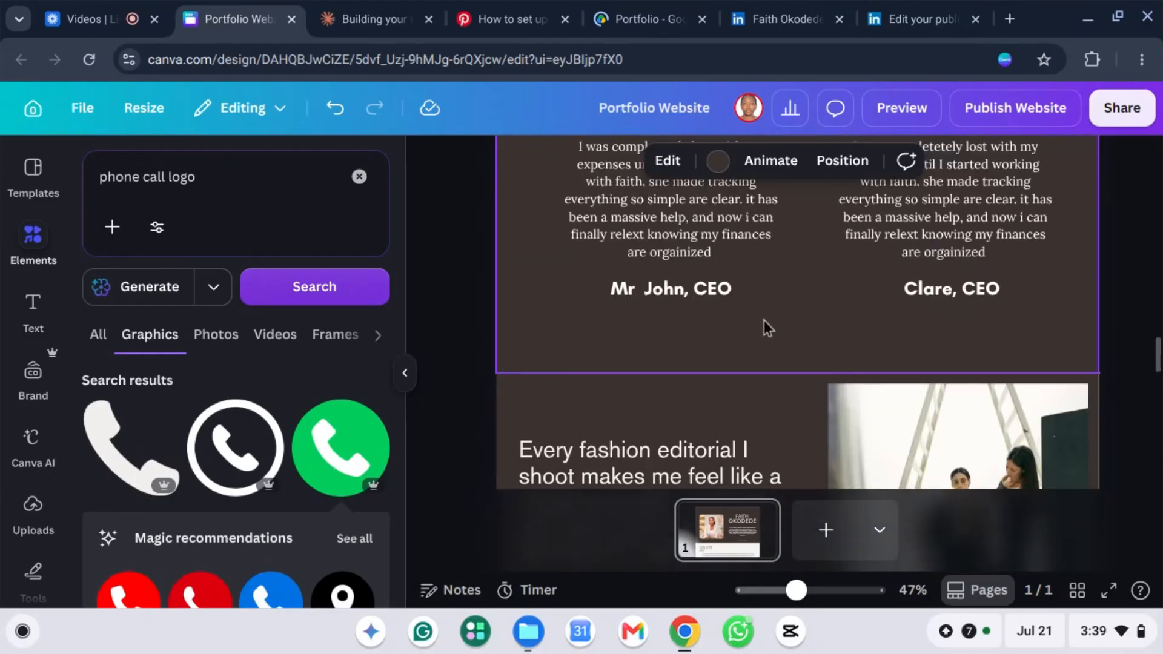
scroll(758, 320, down, 8)
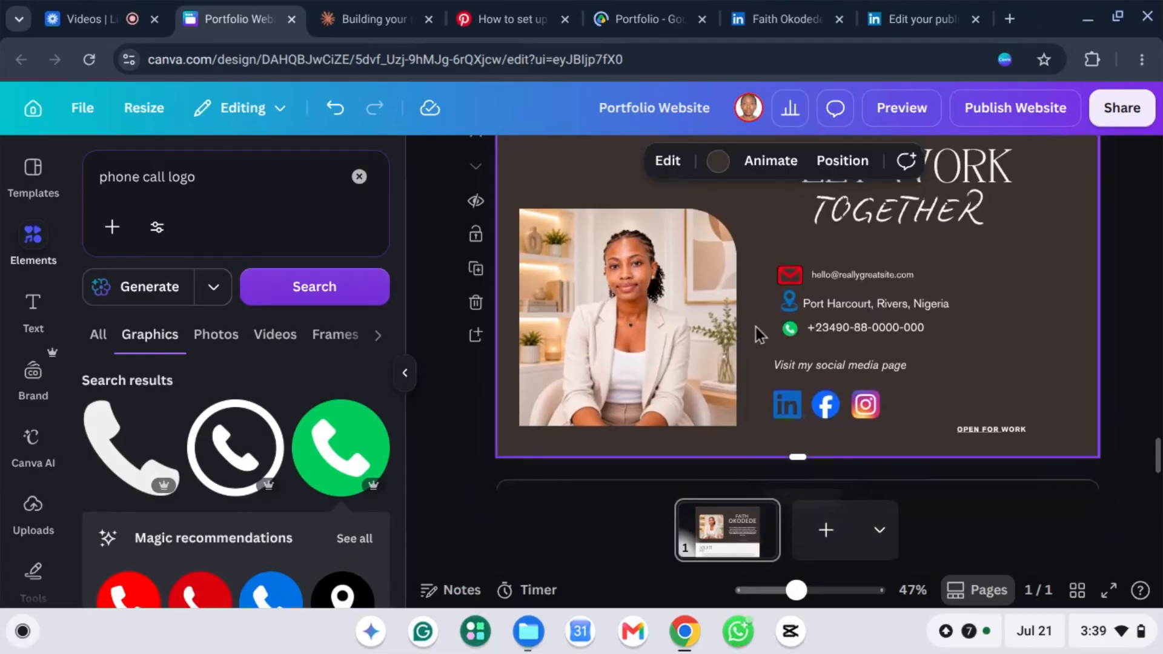
scroll(755, 326, up, 3)
scroll(755, 326, up, 6)
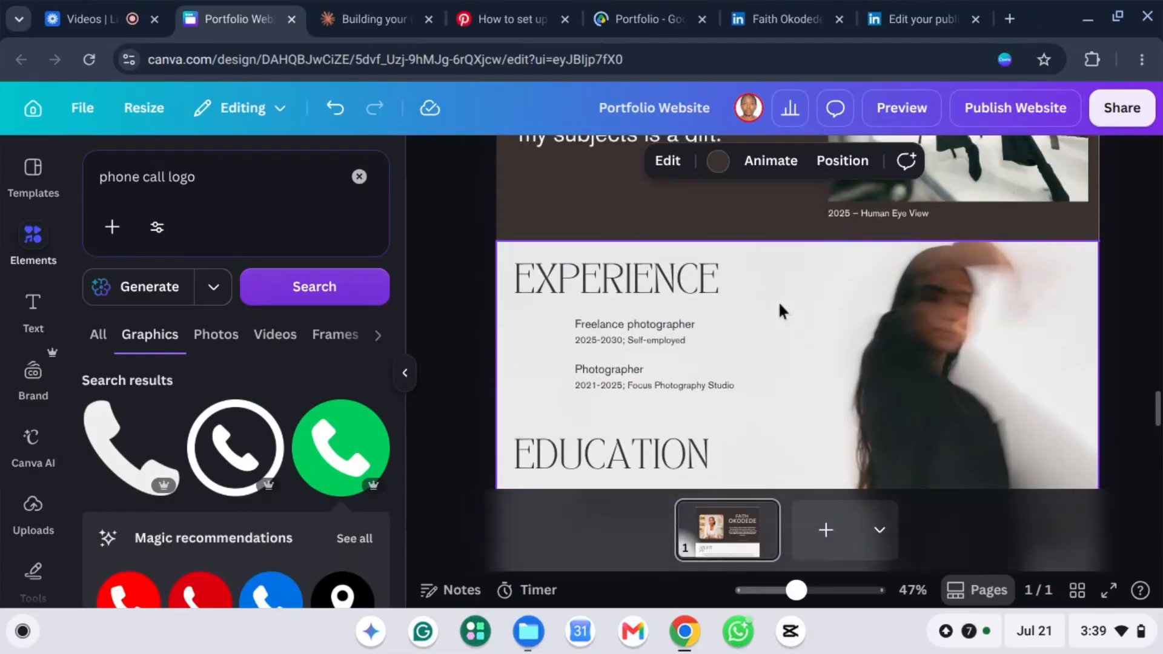
scroll(780, 300, up, 2)
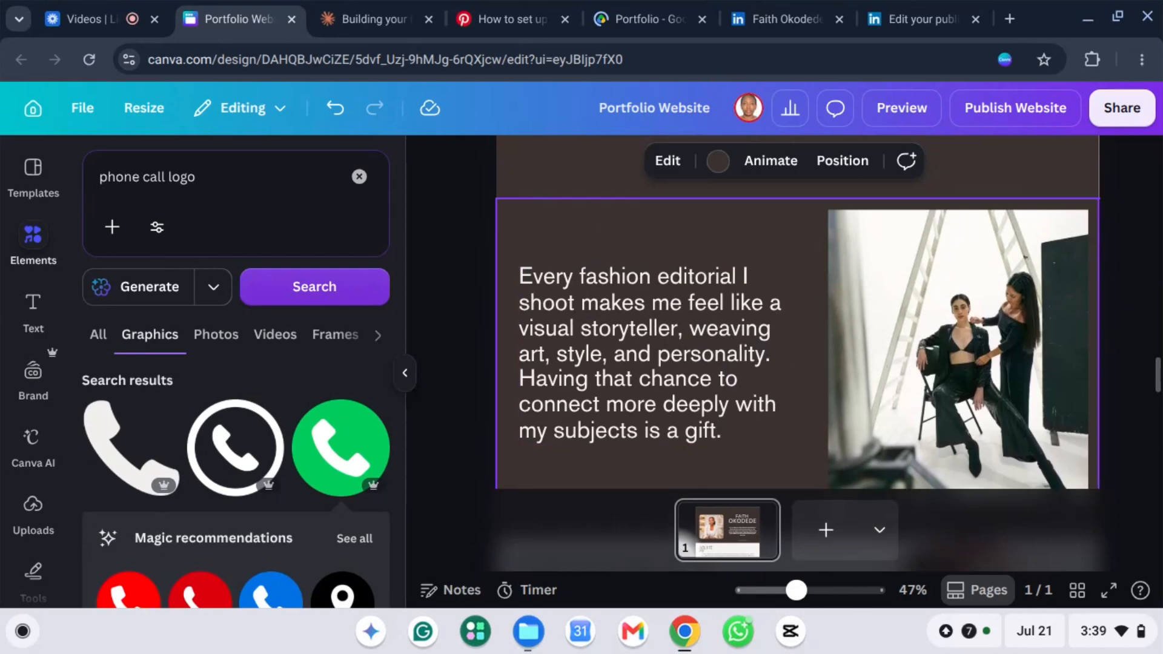
scroll(656, 309, down, 4)
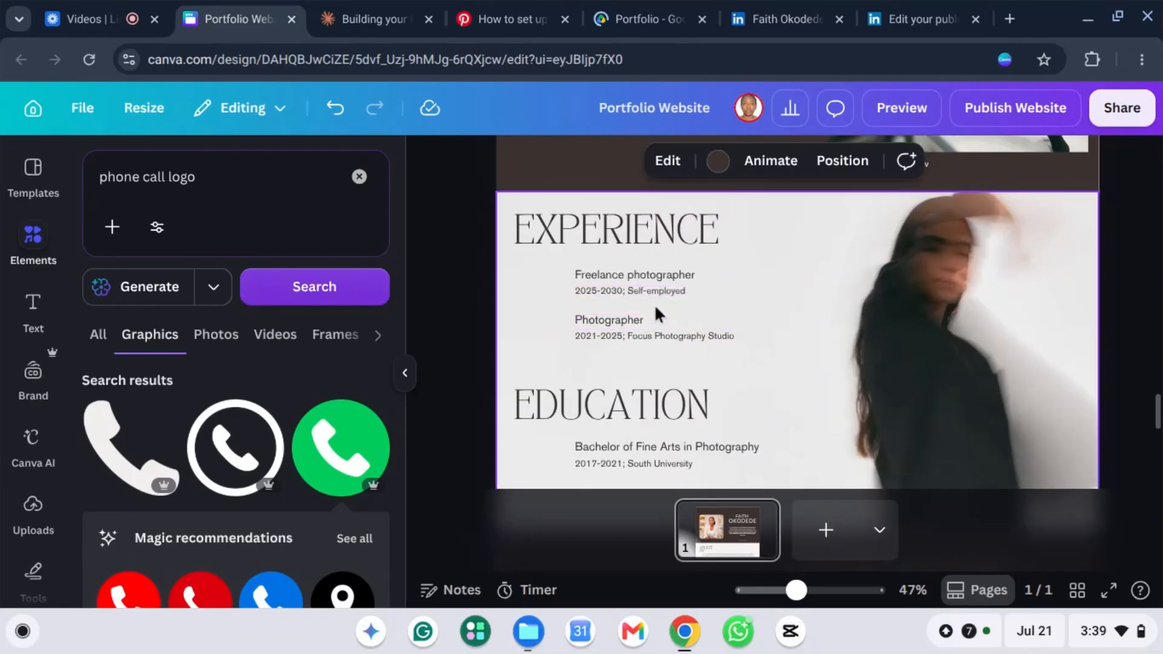
scroll(655, 306, down, 2)
scroll(648, 314, up, 3)
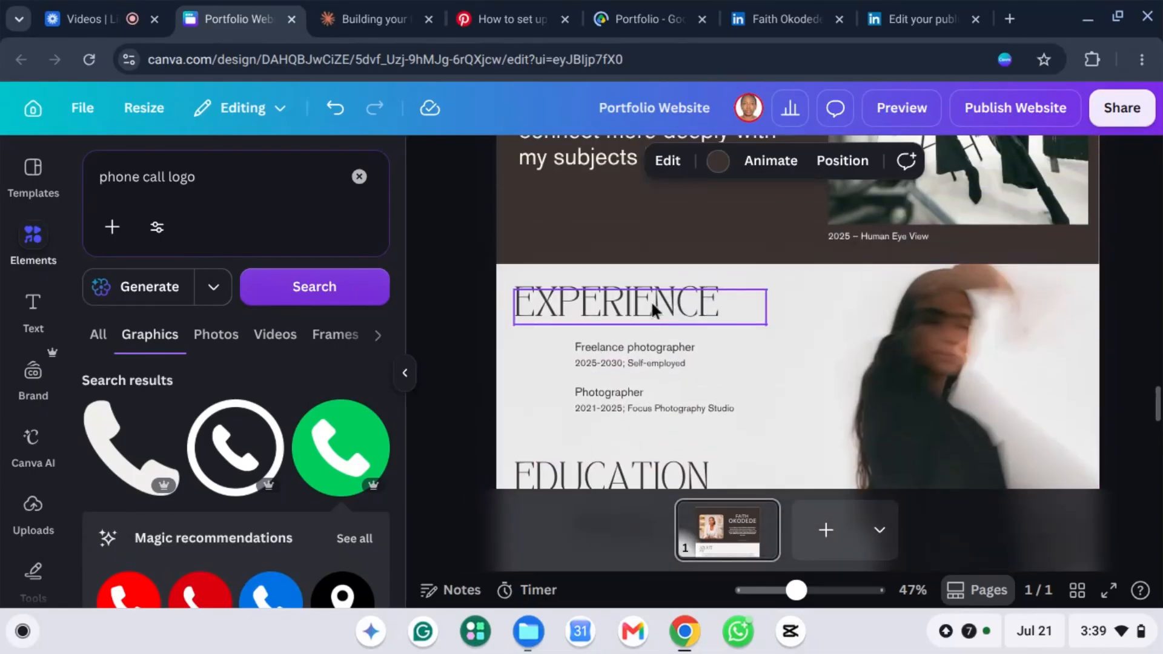
Step: Rename the EXPERIENCE heading to CERTIFICATION
click(628, 310)
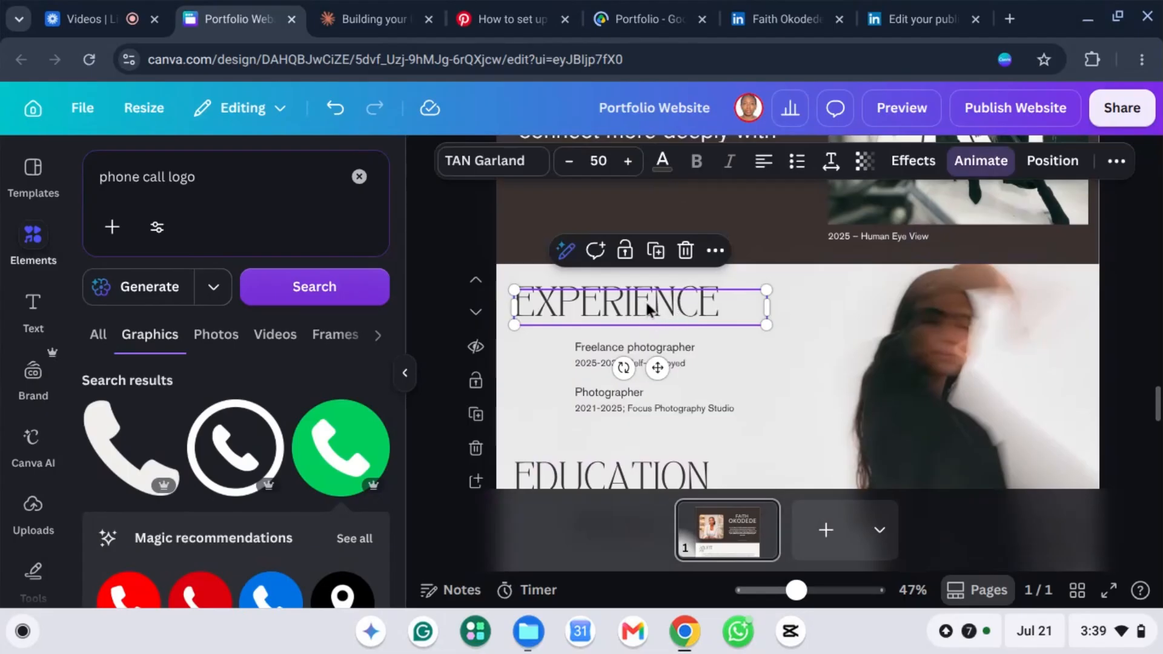
double_click(645, 301)
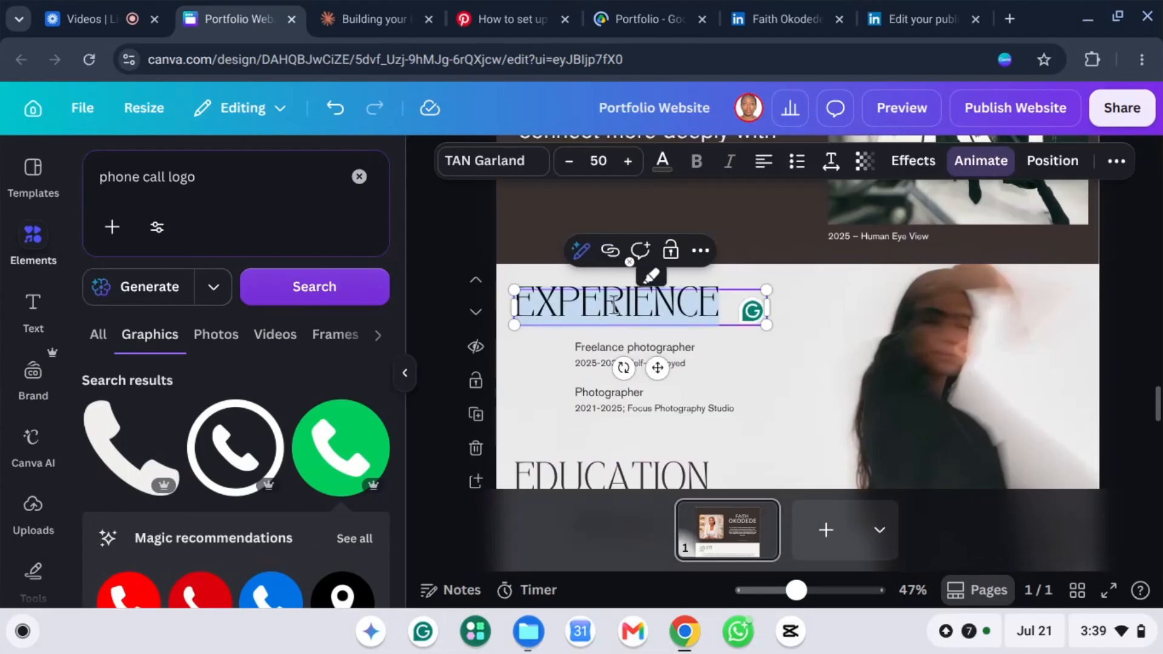
key(BackSpace)
text(CE)
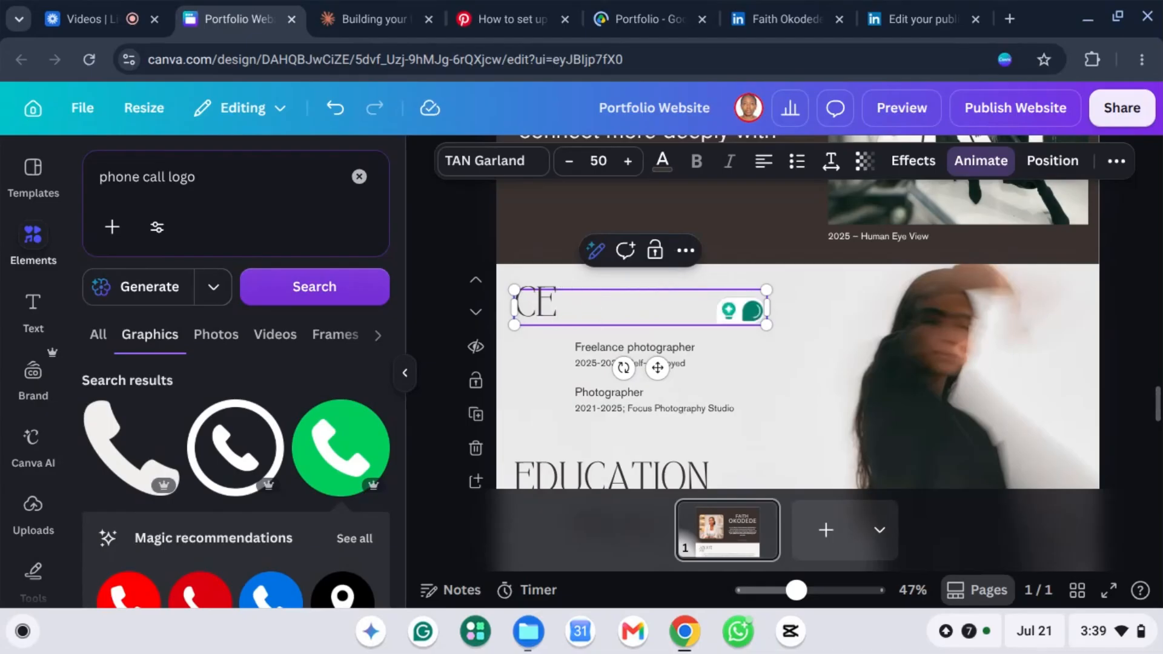
text(RTIFICATION)
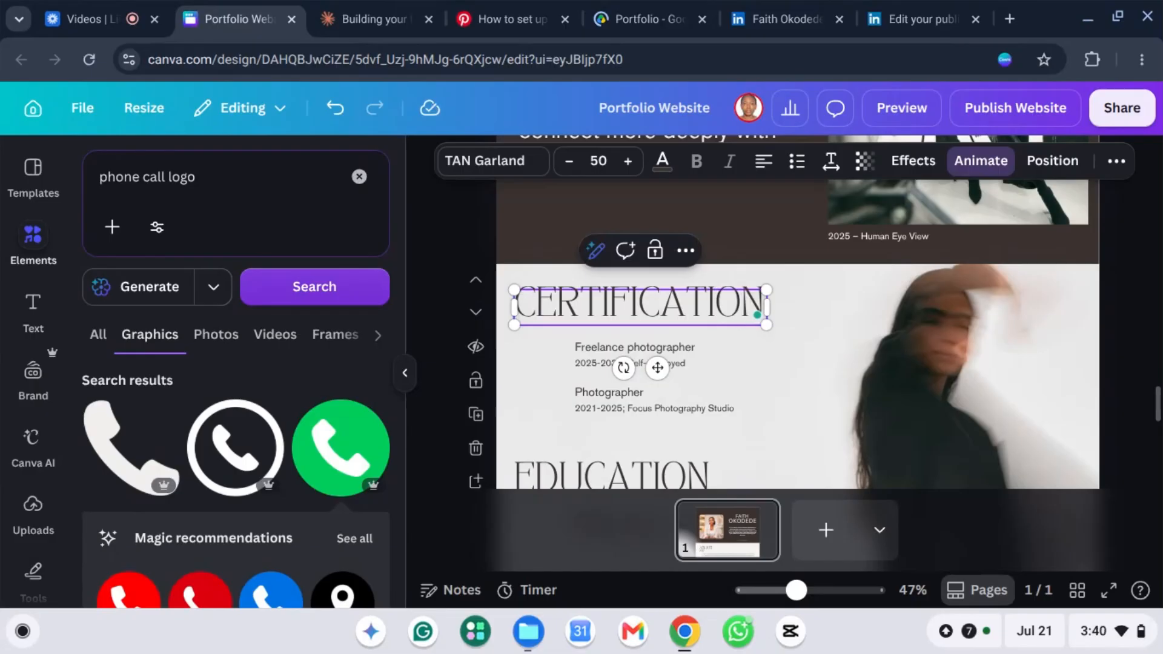
Step: Delete the Freelance photographer, Bachelor of Fine Arts and 2017-2021 South University entries
click(600, 340)
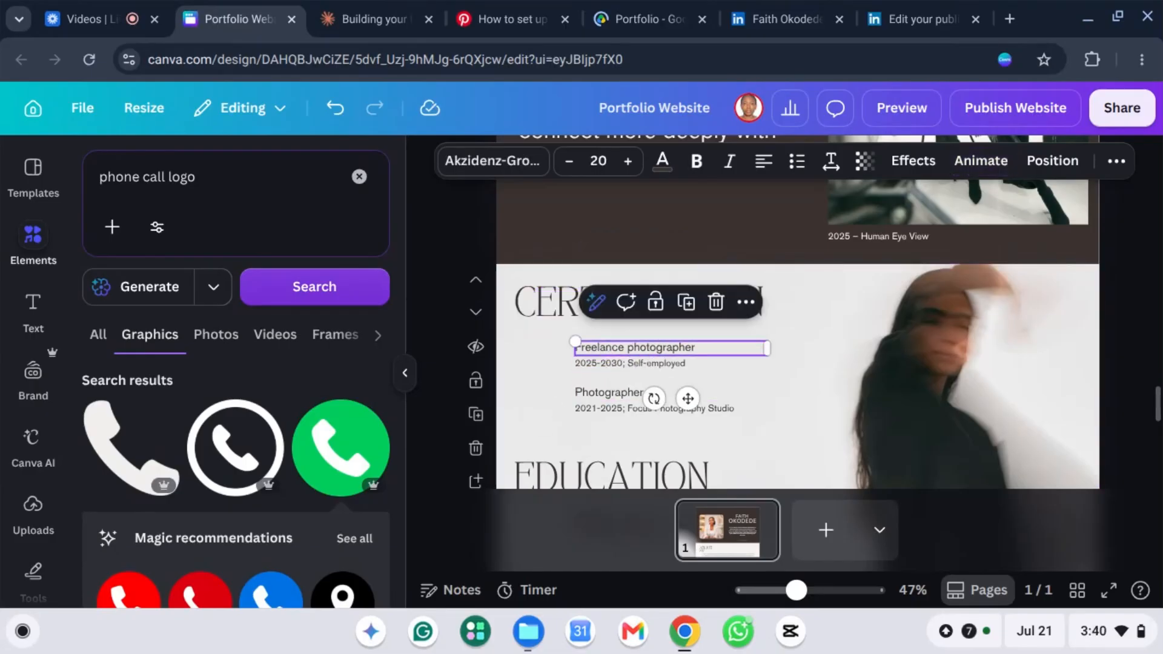
key(Delete)
click(595, 361)
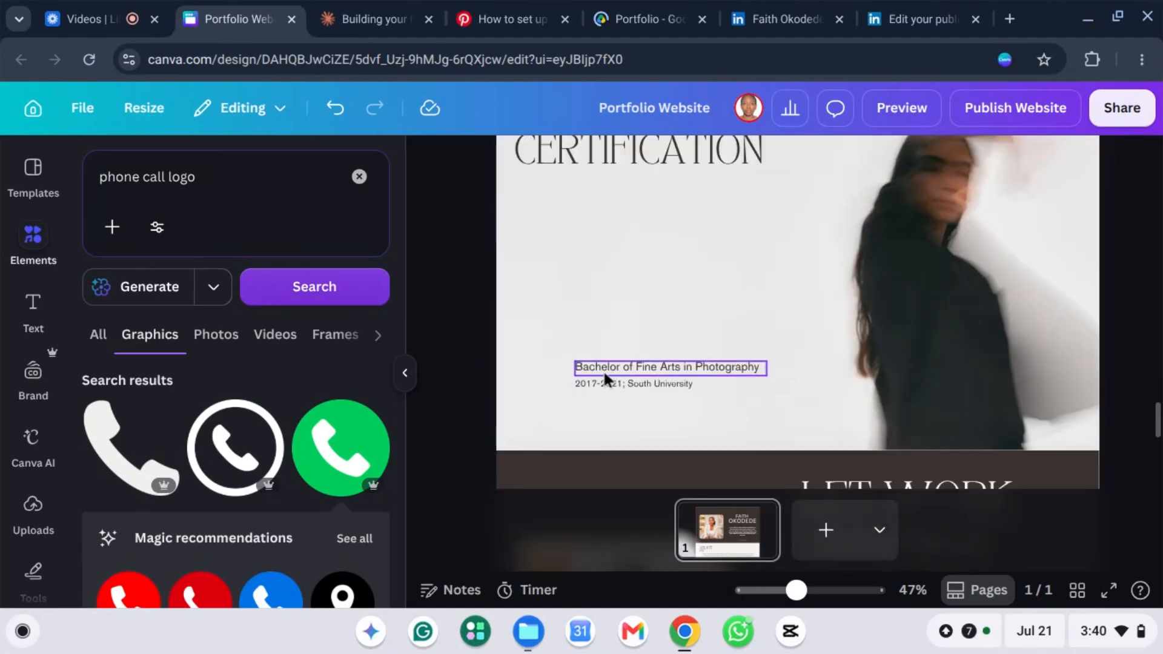
click(603, 368)
key(Delete)
click(640, 385)
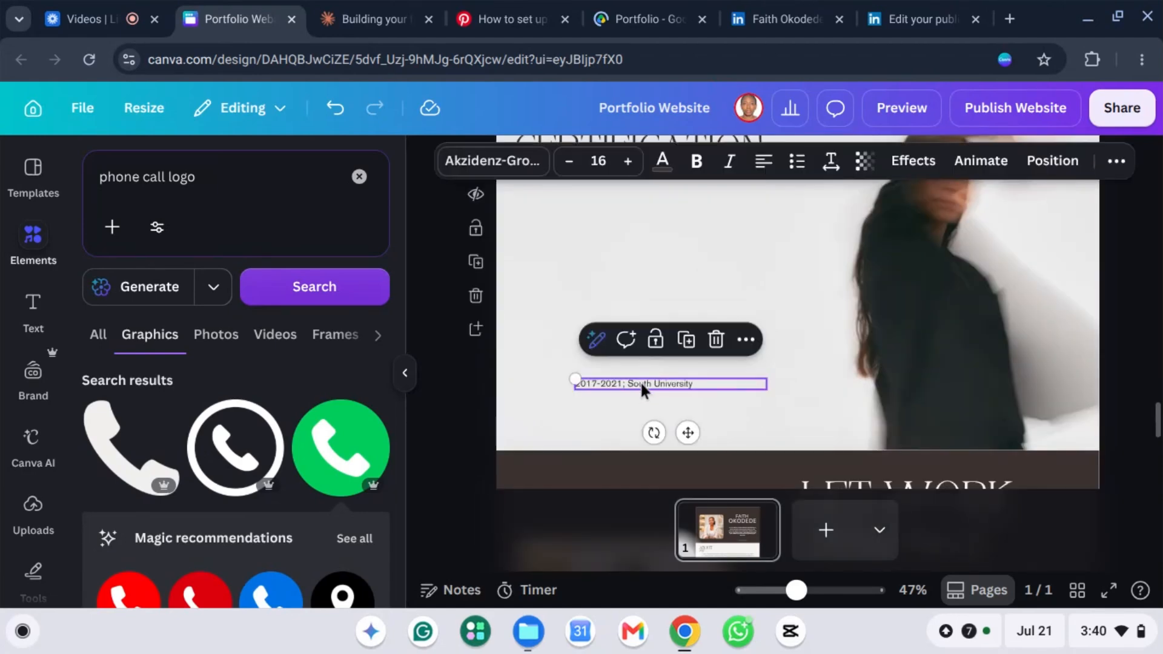
key(Delete)
scroll(724, 386, up, 1)
scroll(724, 385, up, 1)
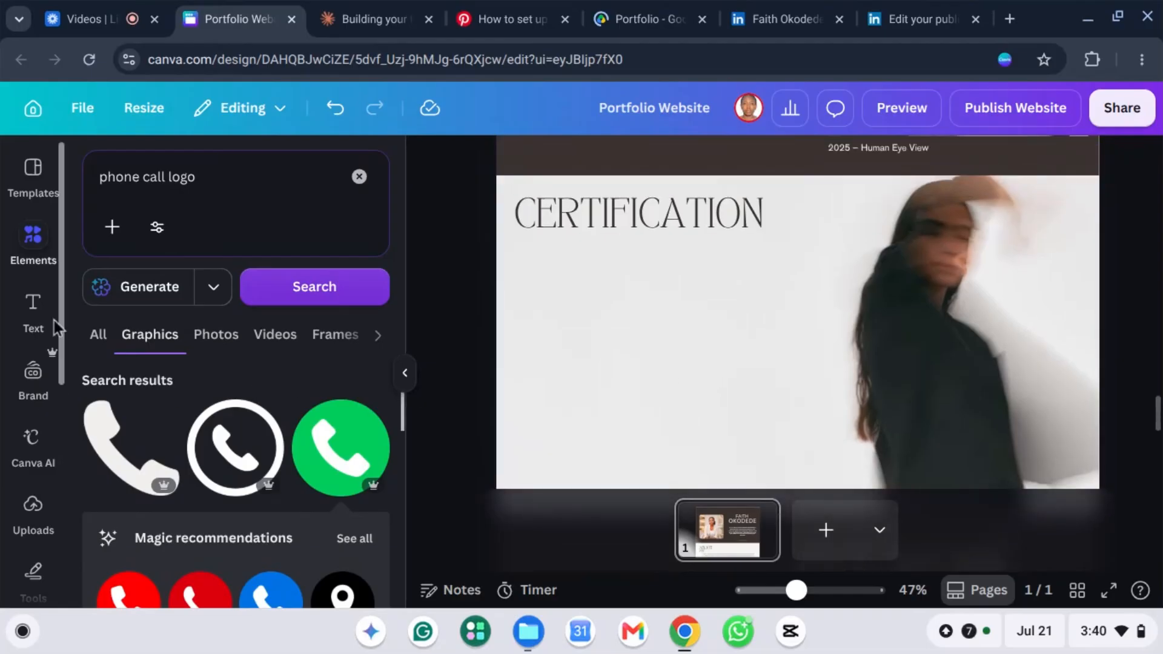
Step: Rerun the 'fames' element search and show all frame results
click(358, 177)
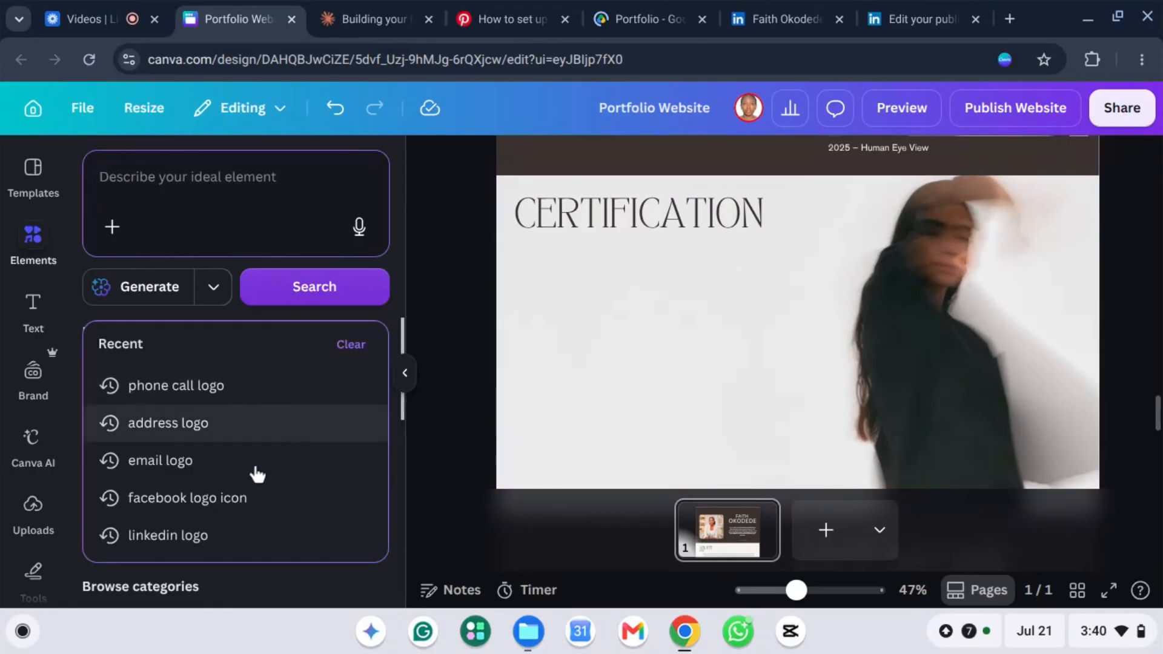
text(fame)
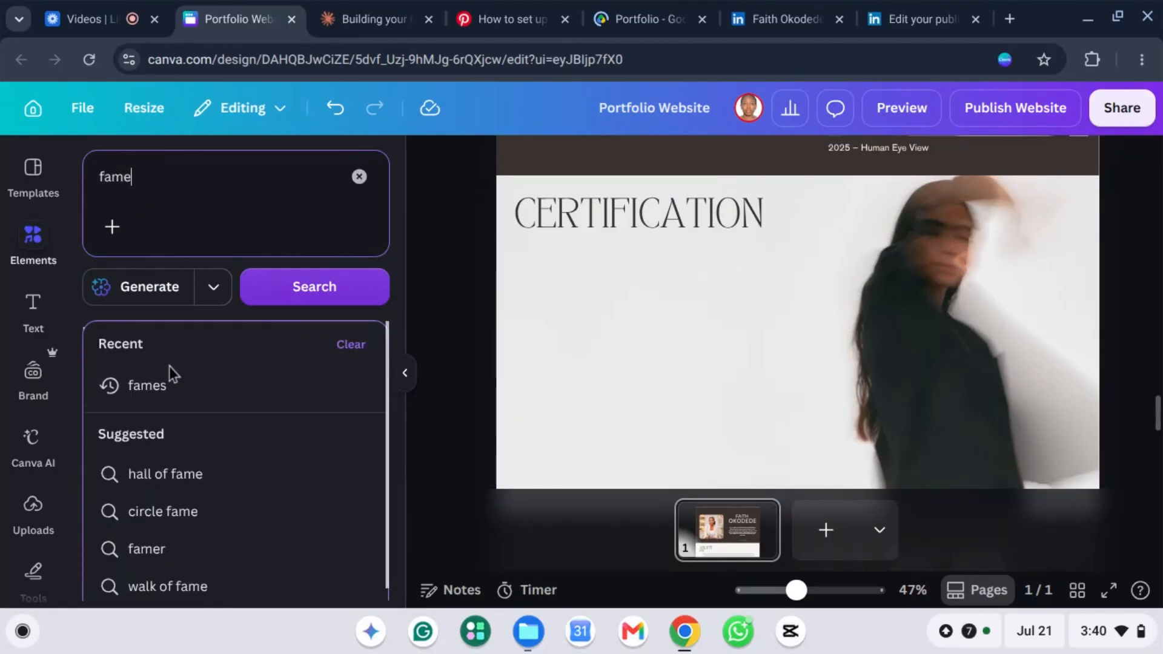
click(181, 387)
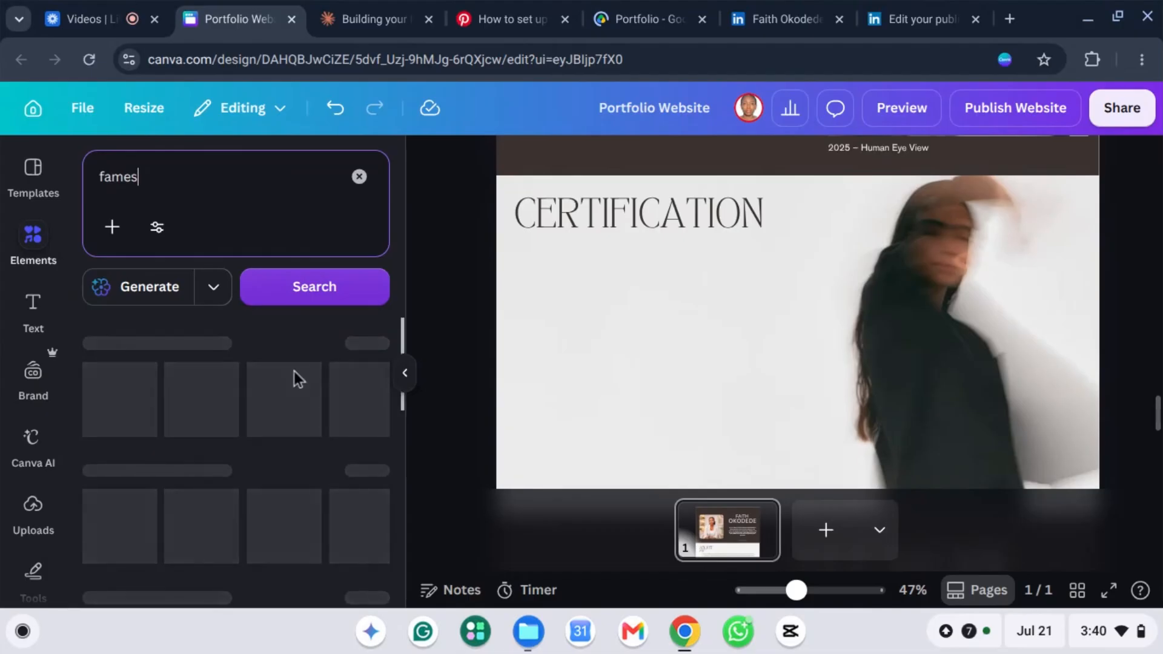
scroll(173, 423, down, 2)
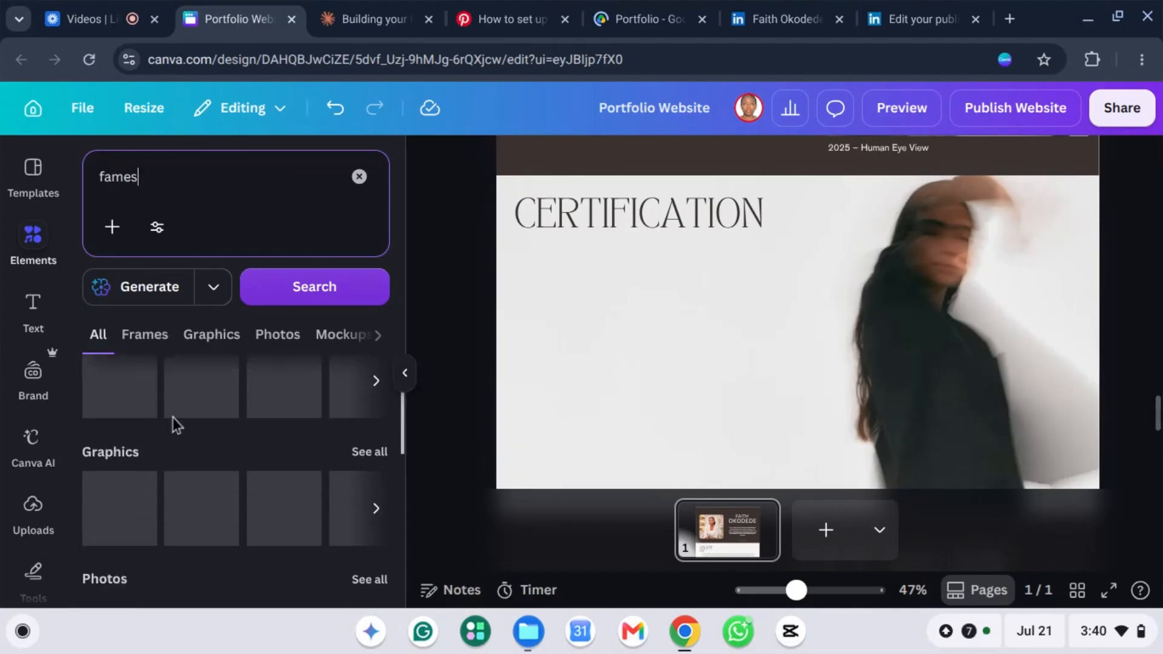
scroll(159, 449, up, 2)
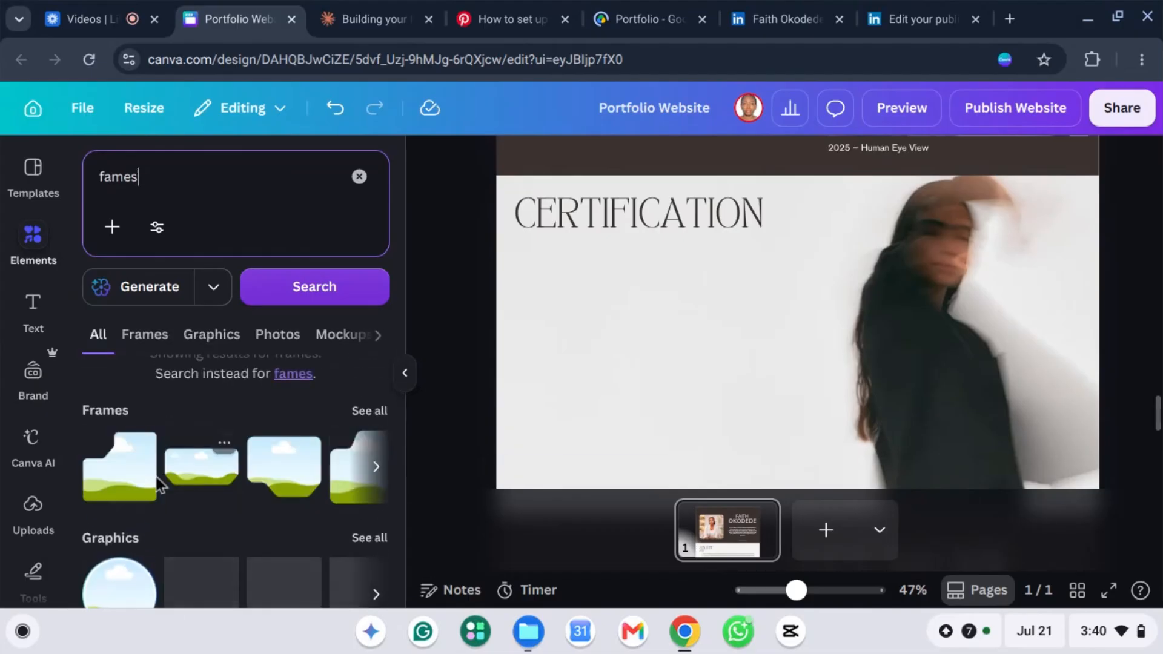
click(366, 413)
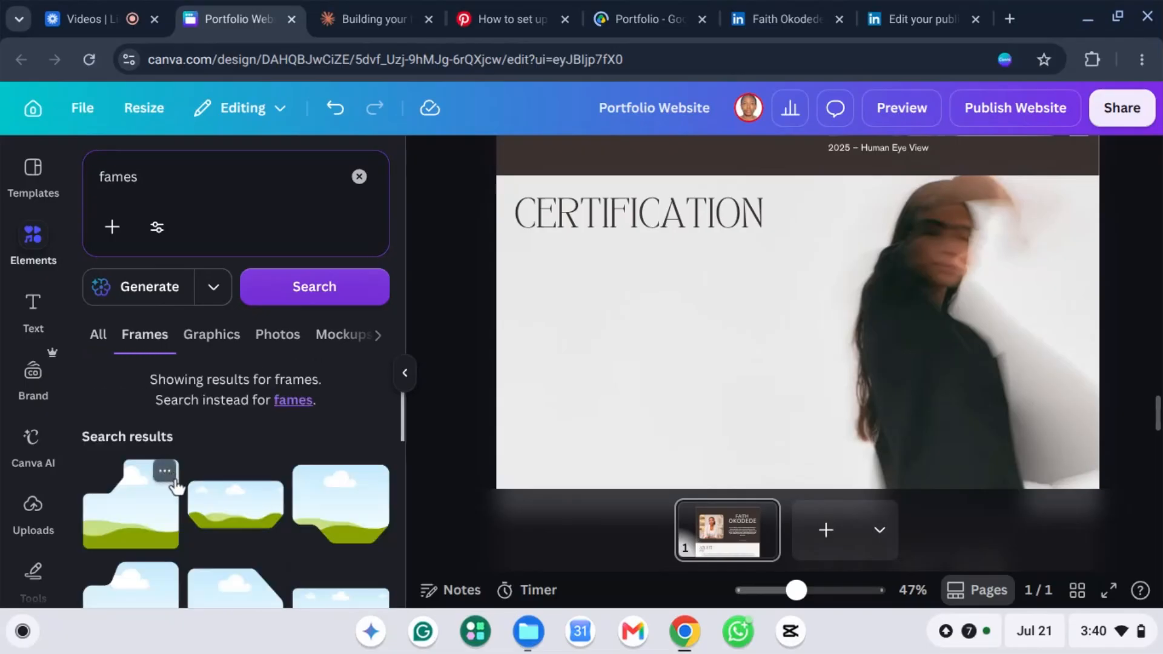
scroll(266, 506, down, 5)
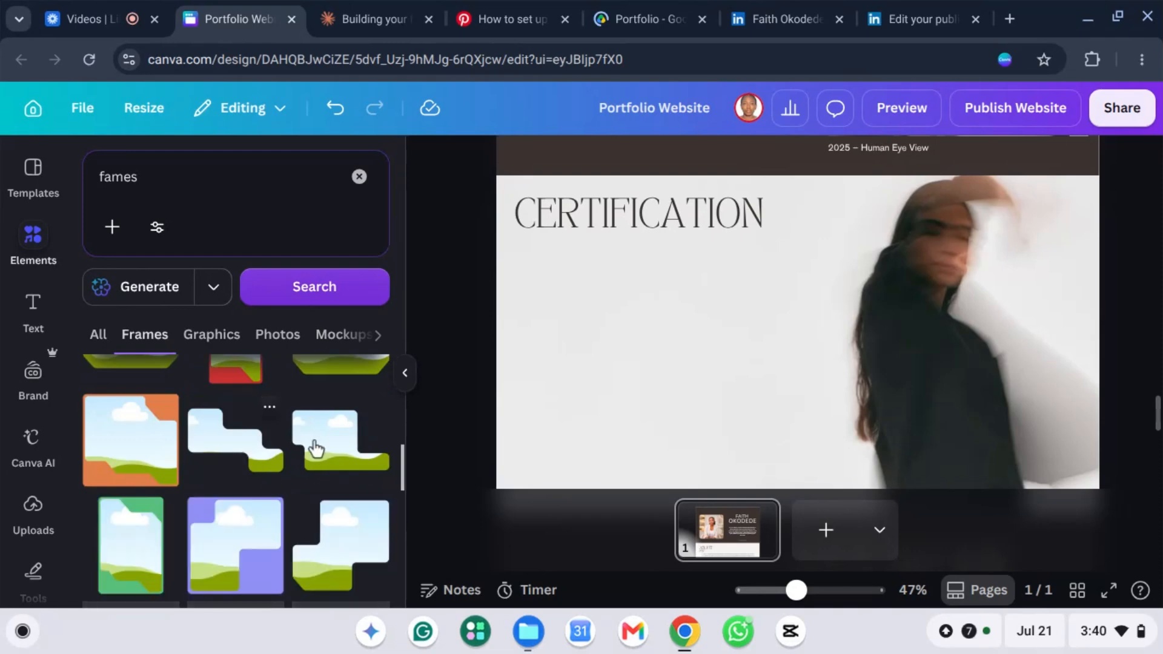
scroll(309, 458, down, 5)
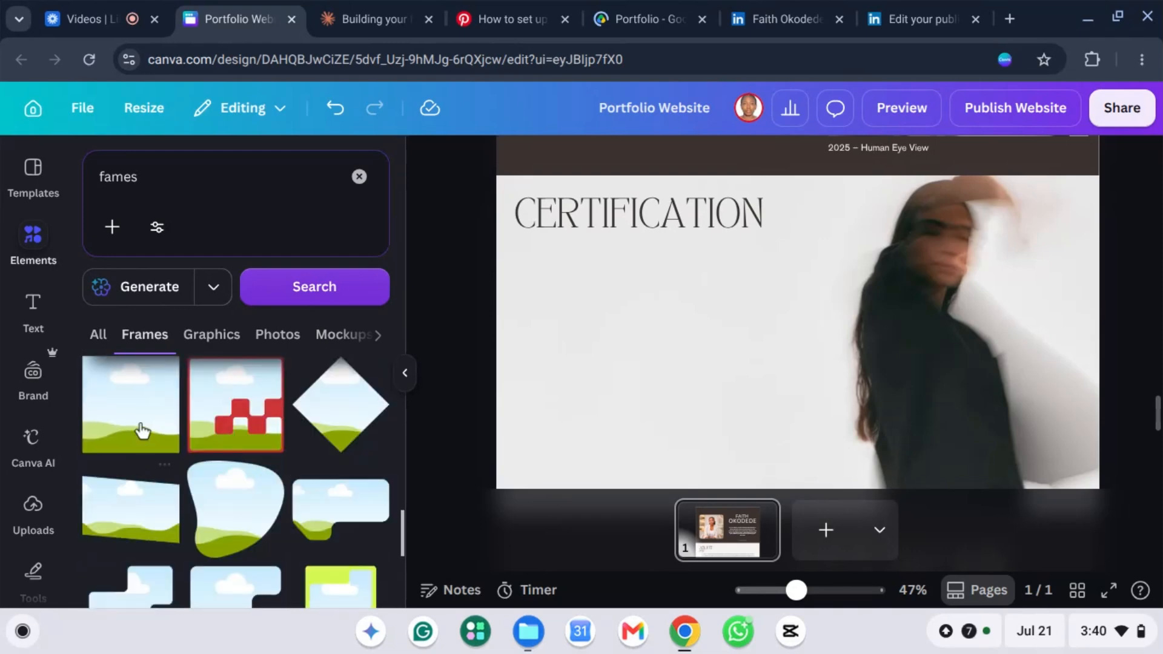
Step: Add a square frame under CERTIFICATION and widen it to about 683 by 392
click(140, 418)
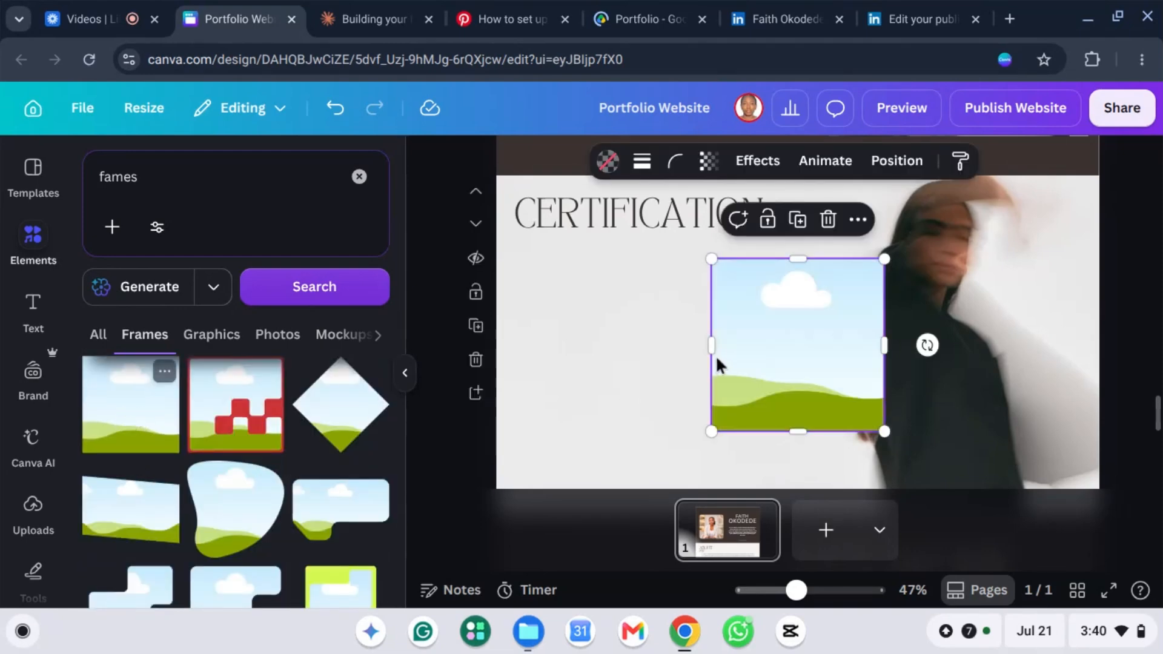
drag(747, 330, 558, 327)
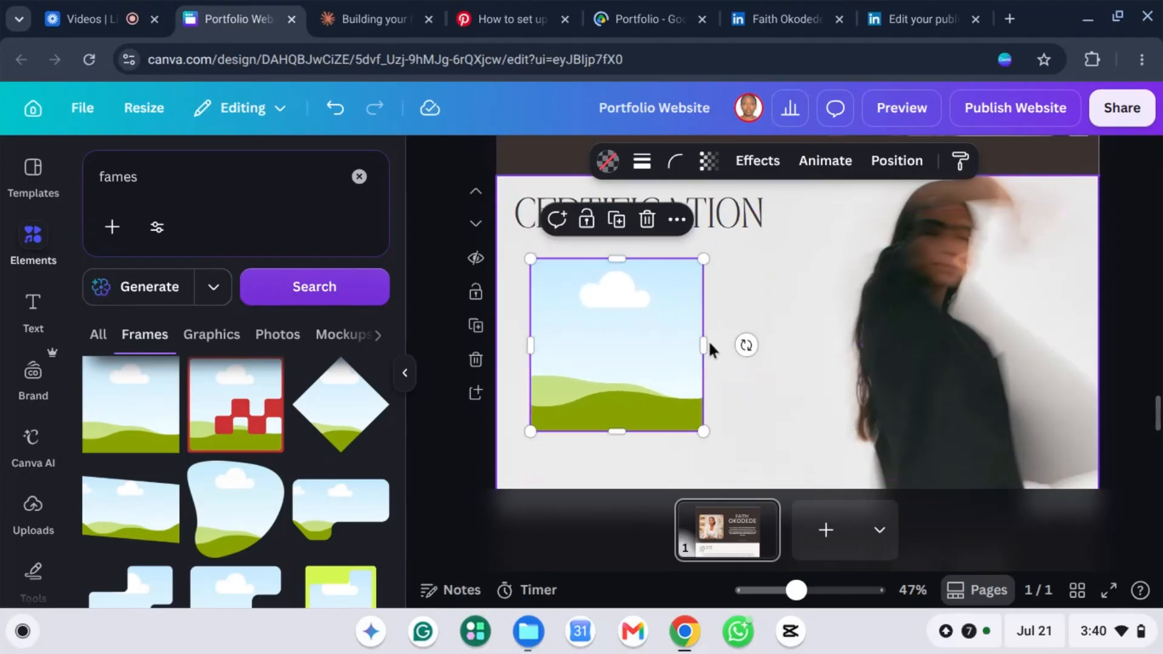
mouse_move(834, 345)
mouse_down()
mouse_move(849, 343)
mouse_move(833, 354)
mouse_up()
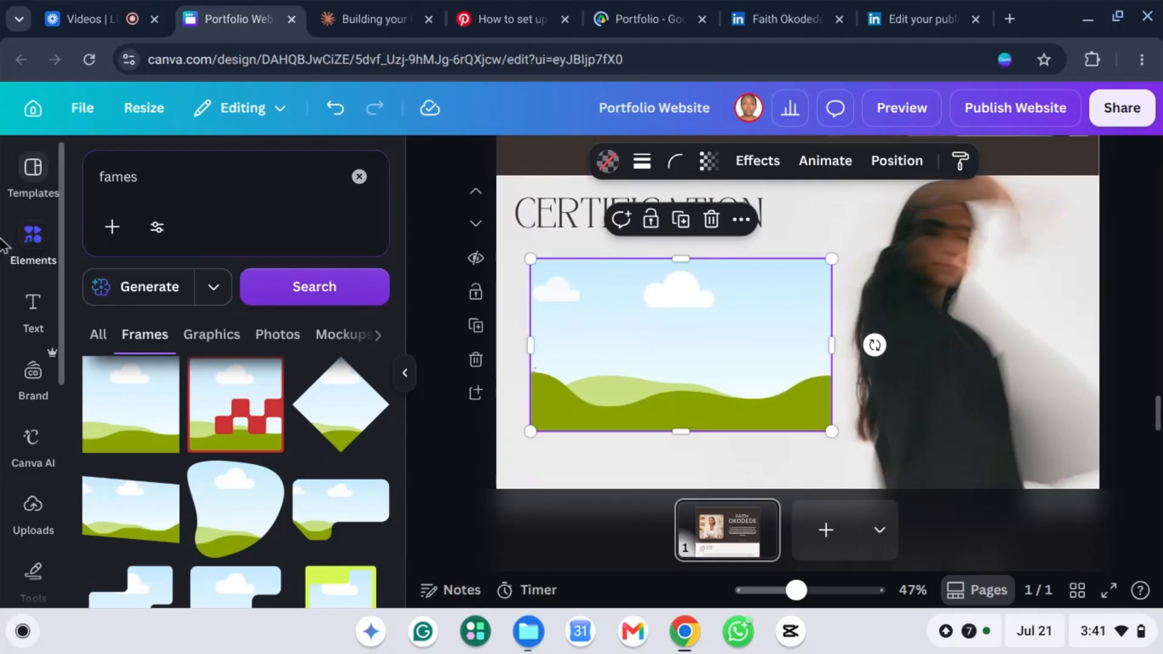
Step: Find the blue certificate of achievement in Uploads and add it to the page
click(33, 509)
scroll(271, 413, down, 3)
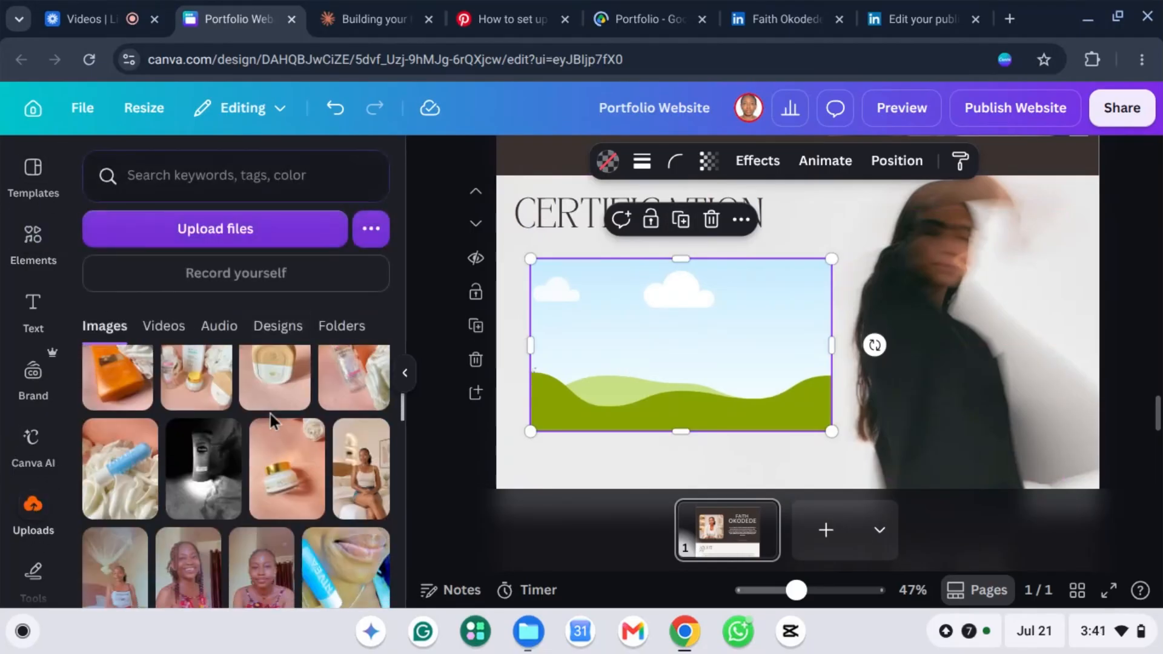
scroll(270, 413, down, 10)
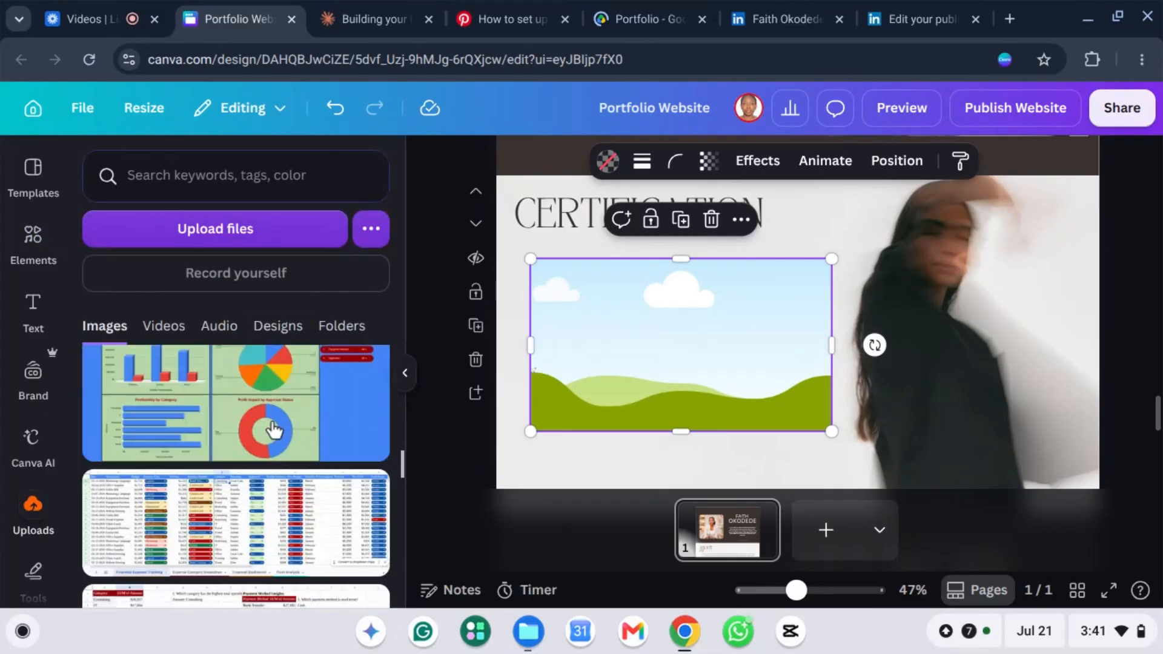
scroll(274, 430, down, 10)
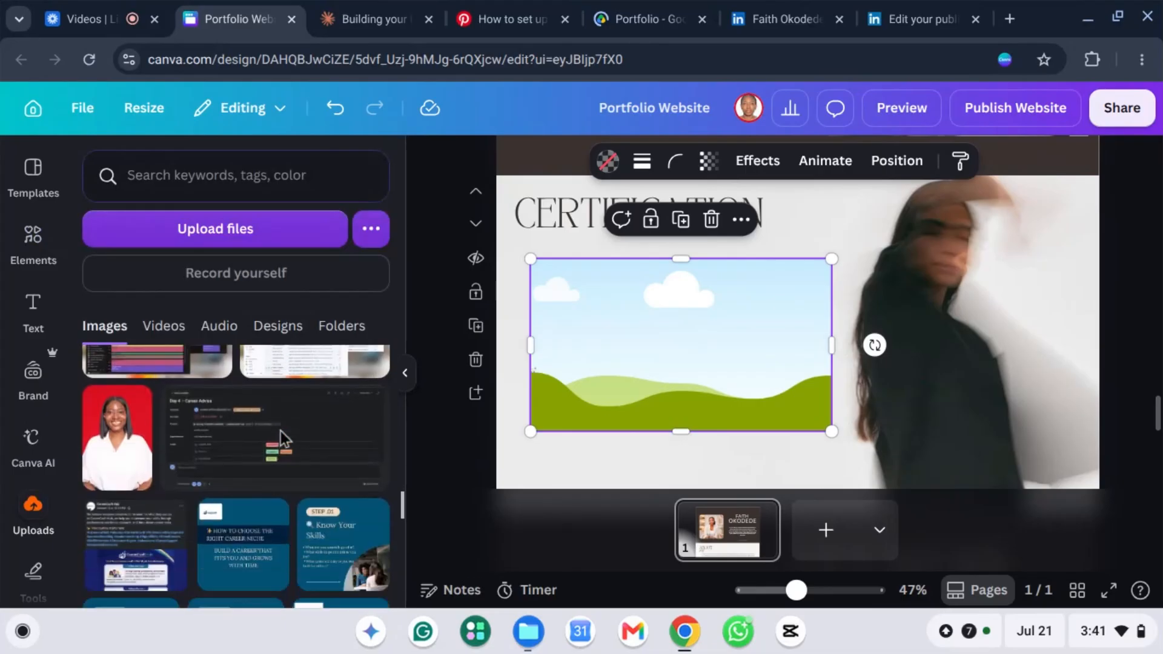
scroll(281, 430, down, 10)
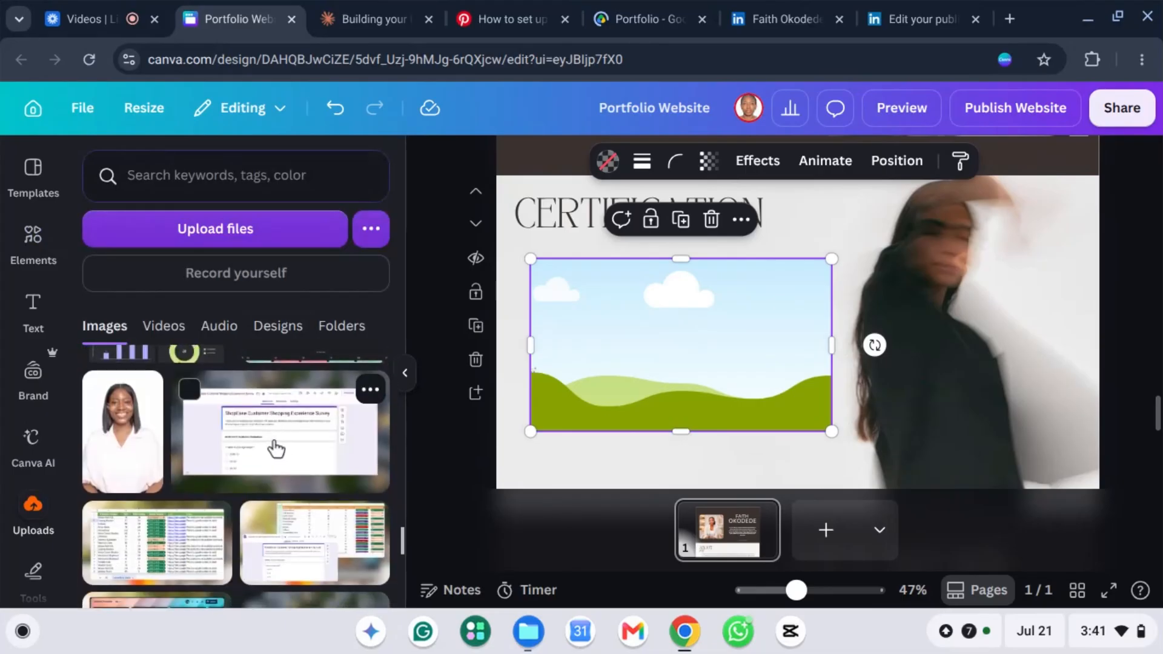
scroll(276, 449, down, 10)
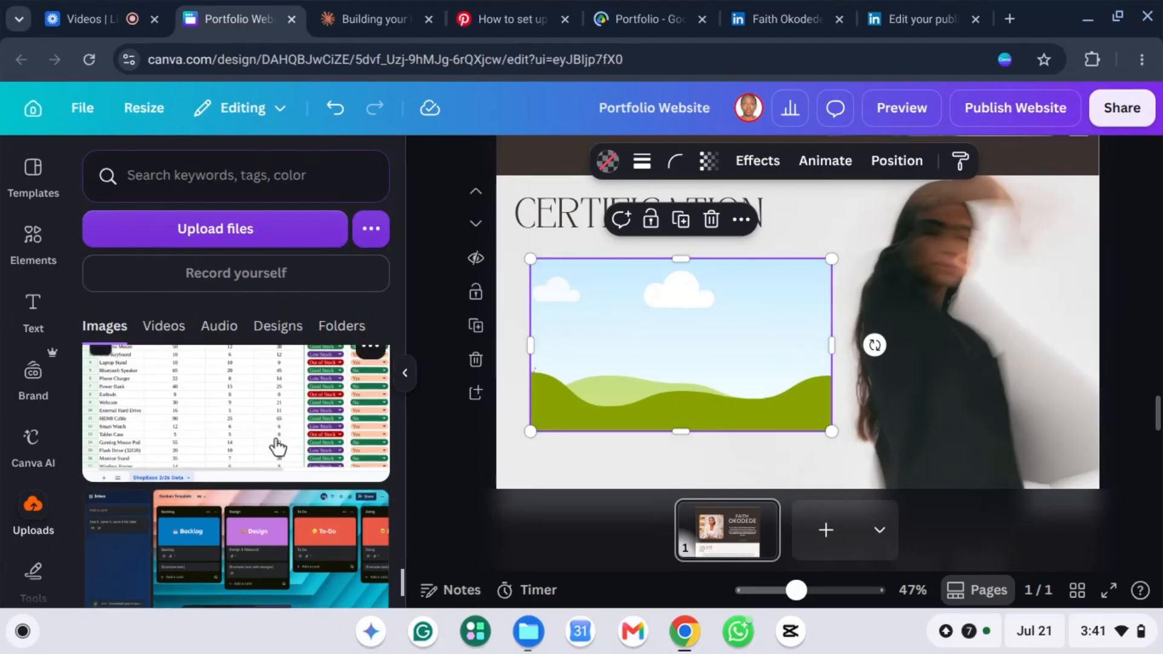
scroll(277, 447, down, 5)
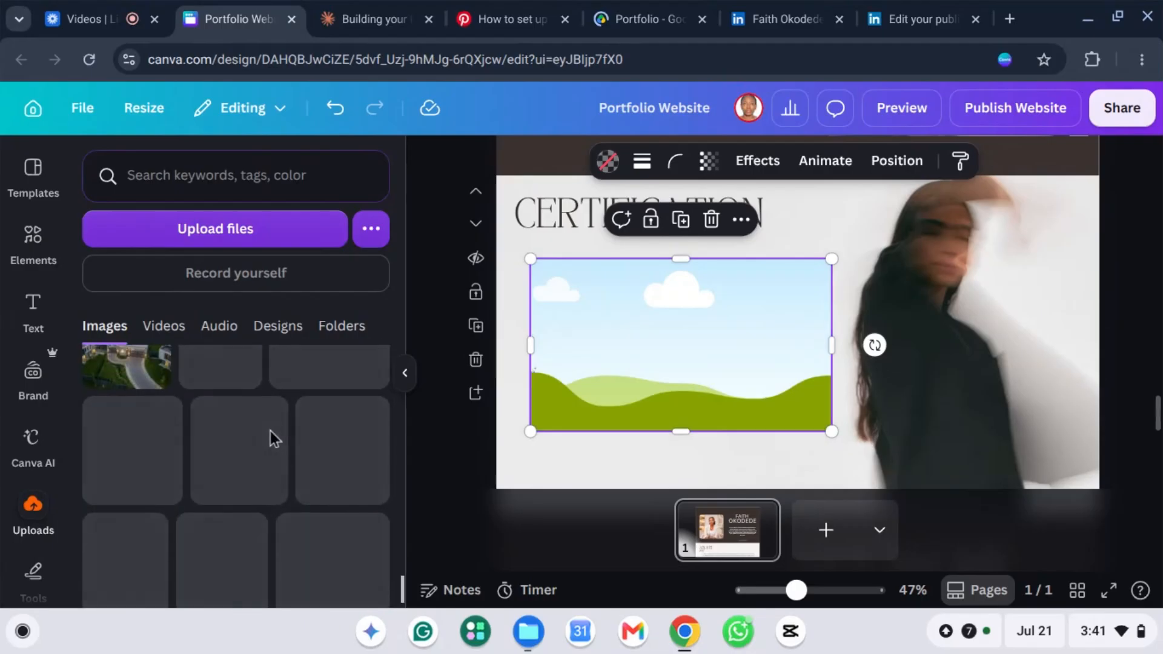
scroll(268, 431, up, 3)
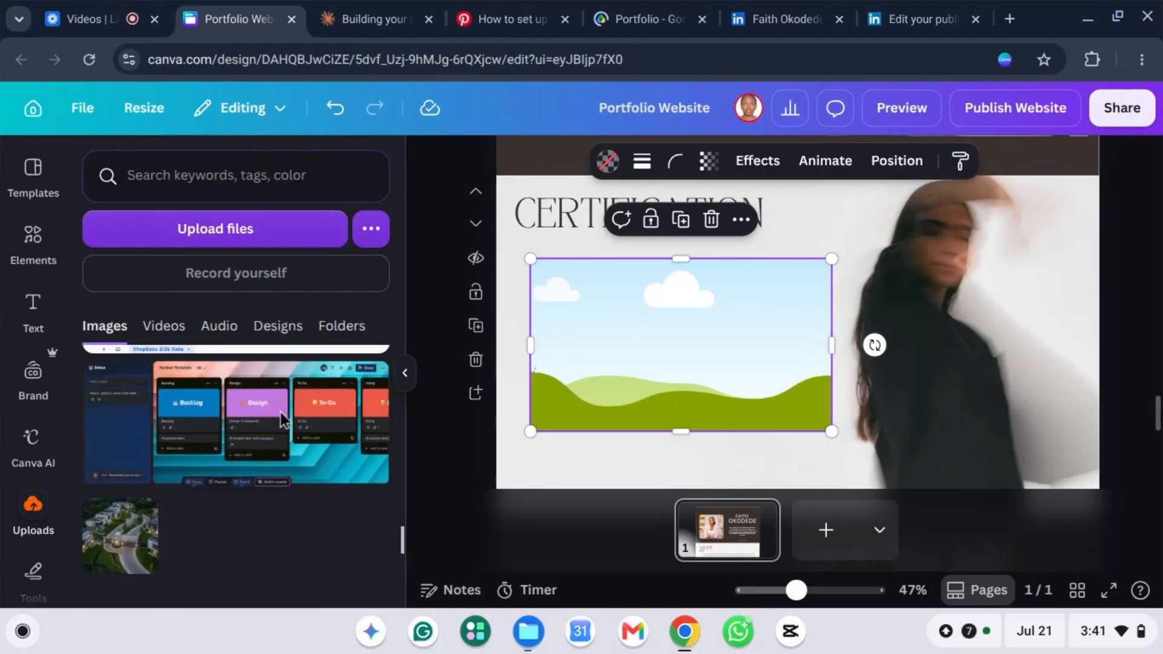
scroll(285, 406, up, 10)
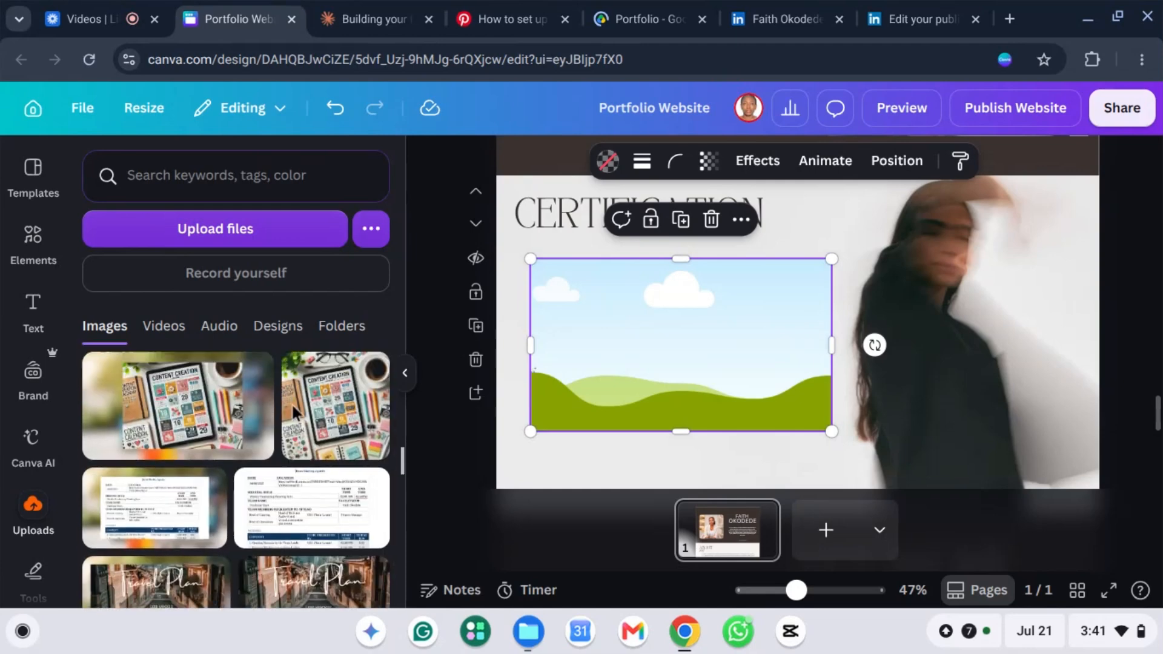
scroll(292, 402, up, 6)
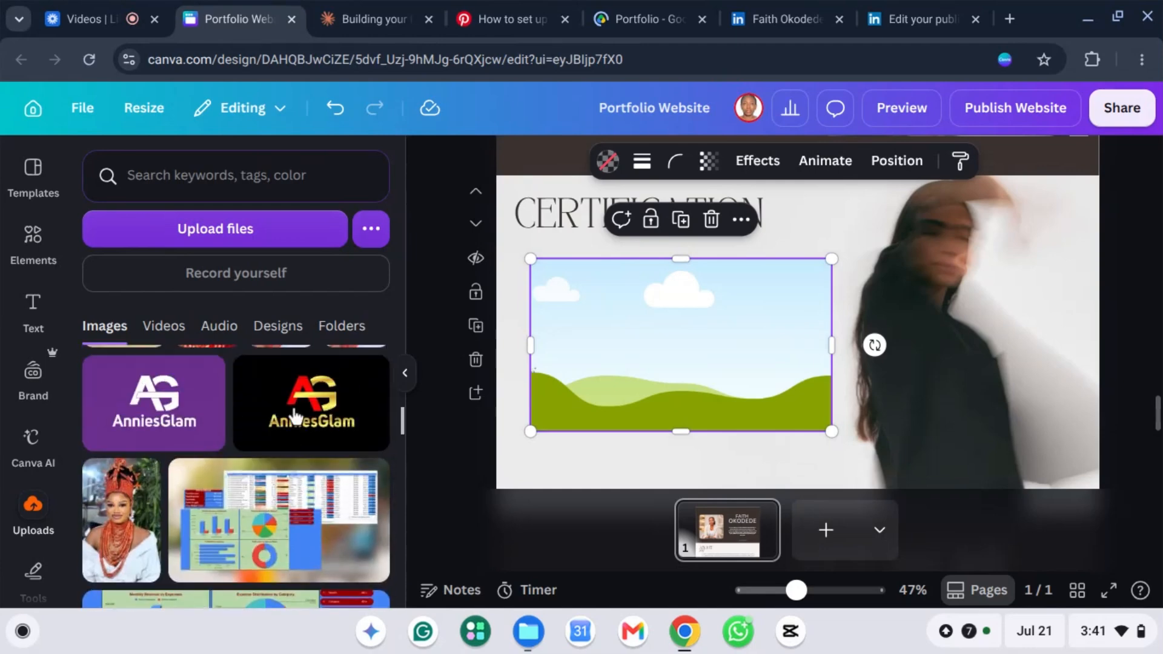
scroll(293, 417, up, 10)
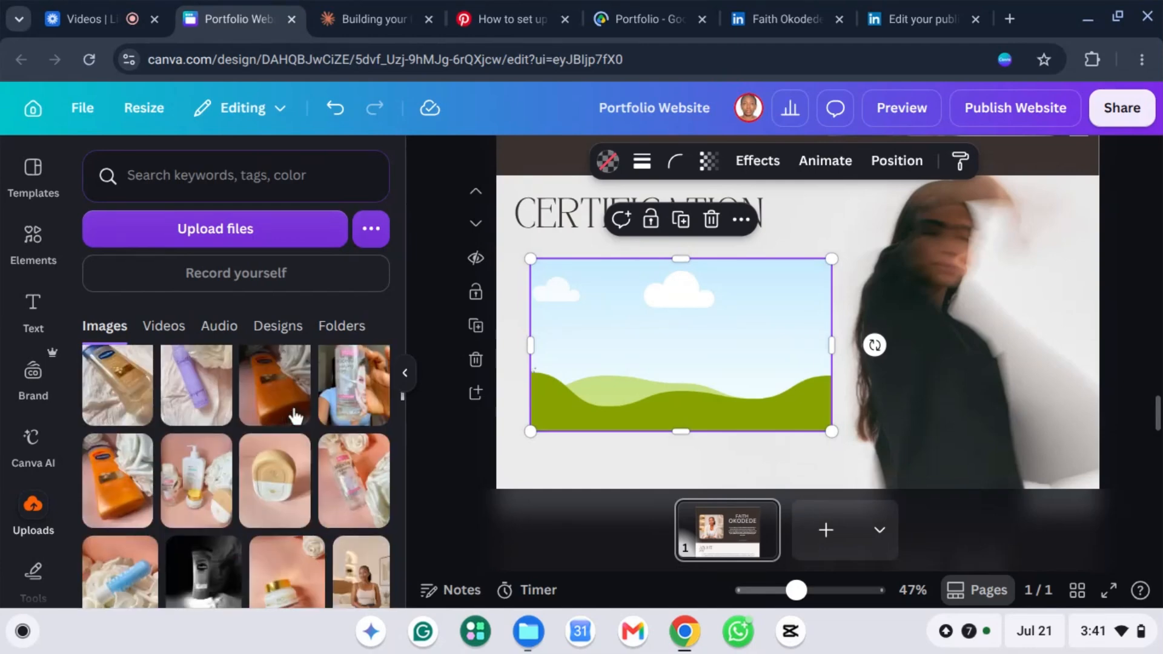
scroll(295, 417, down, 12)
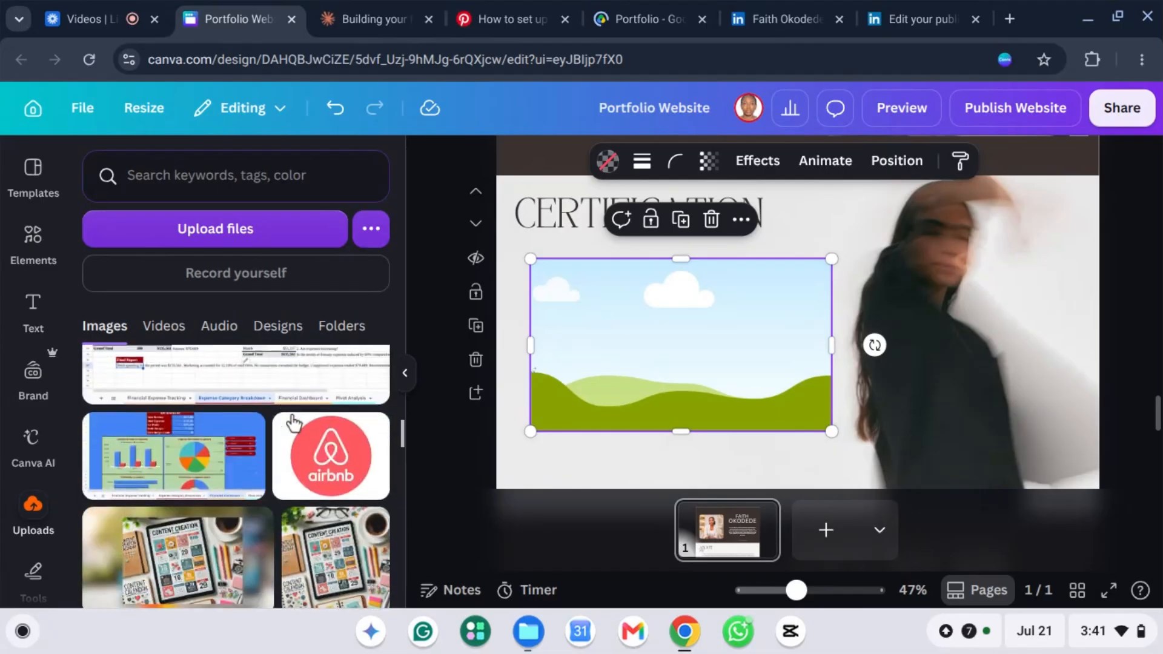
scroll(293, 422, down, 10)
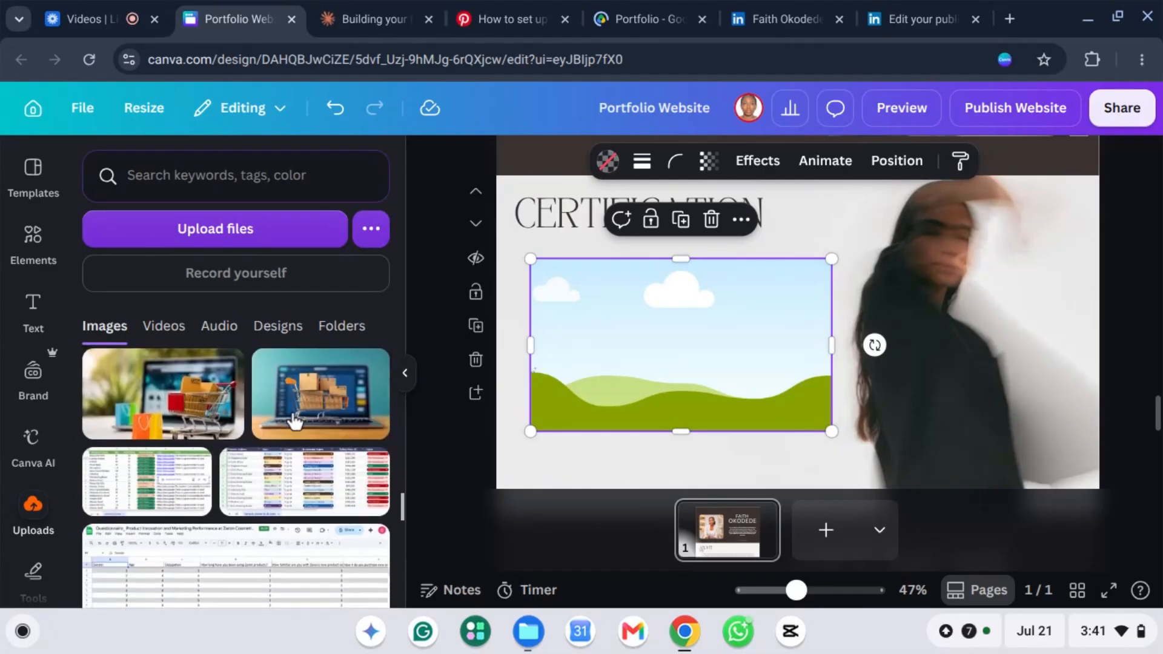
scroll(293, 422, down, 8)
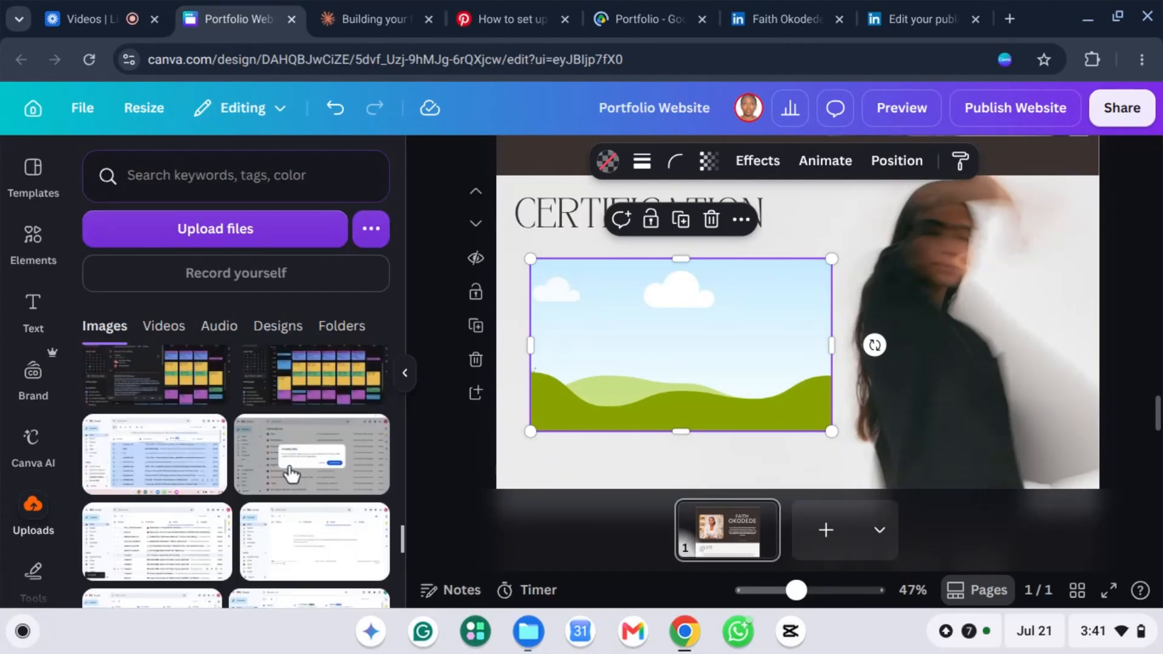
scroll(291, 474, down, 10)
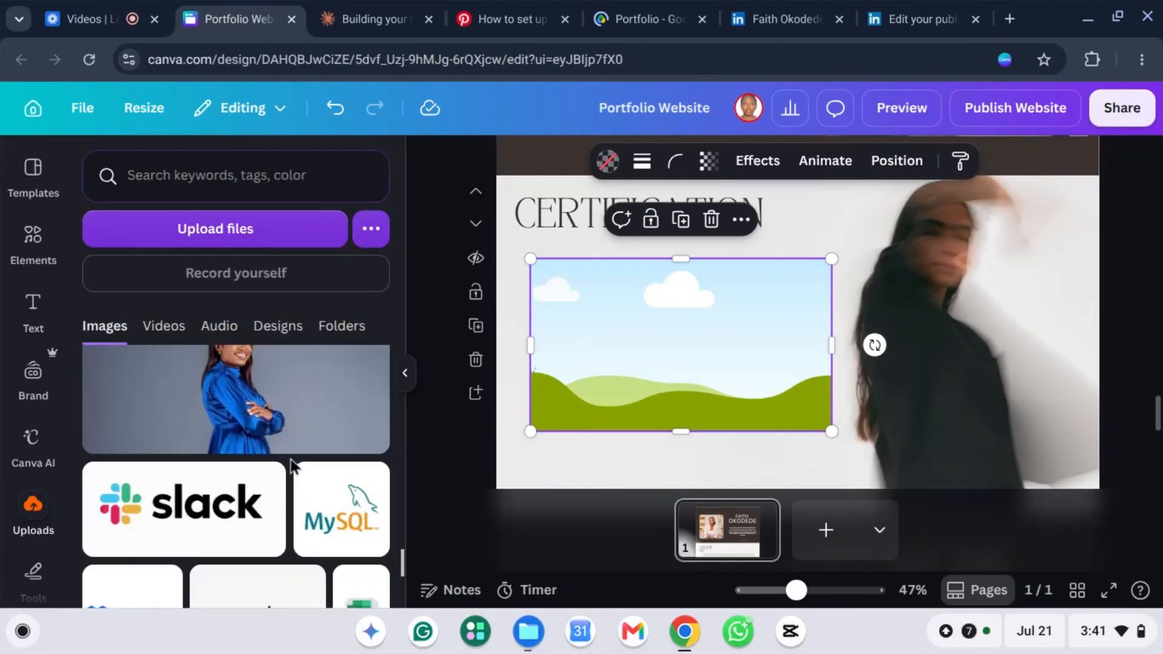
scroll(291, 460, down, 10)
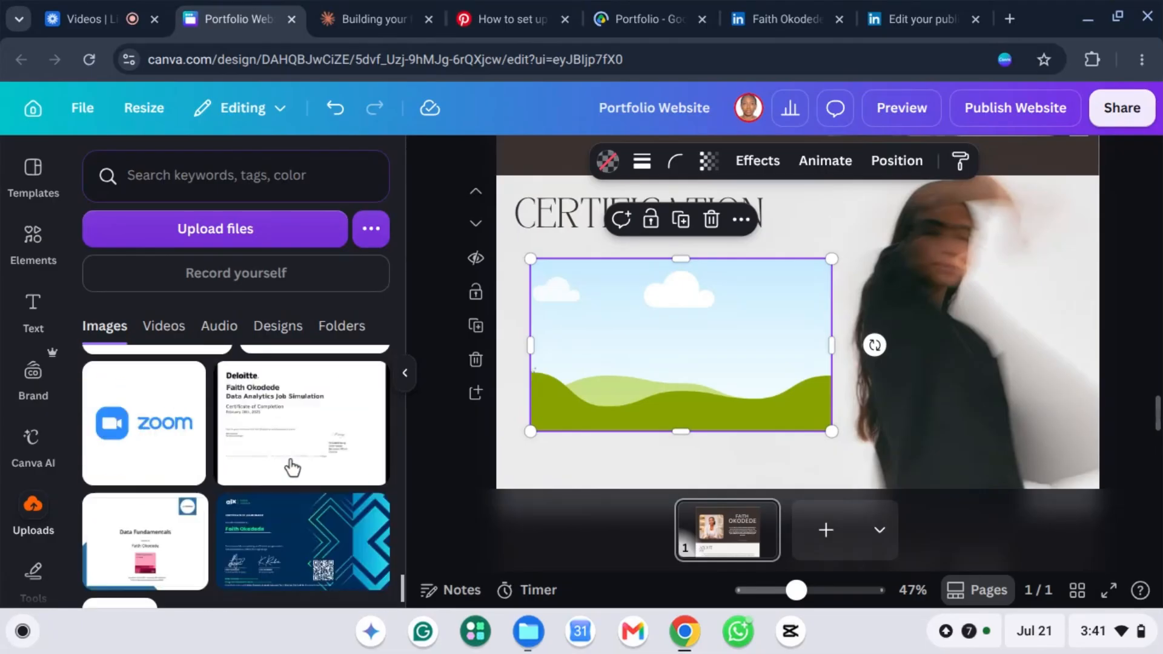
scroll(293, 468, down, 2)
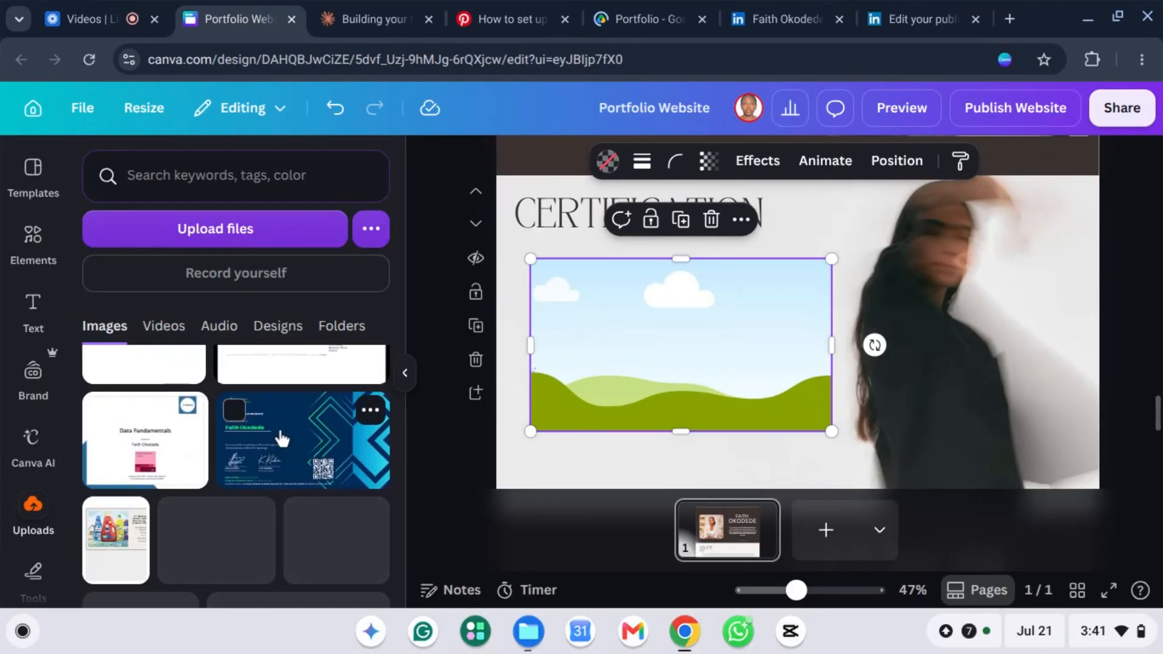
click(282, 437)
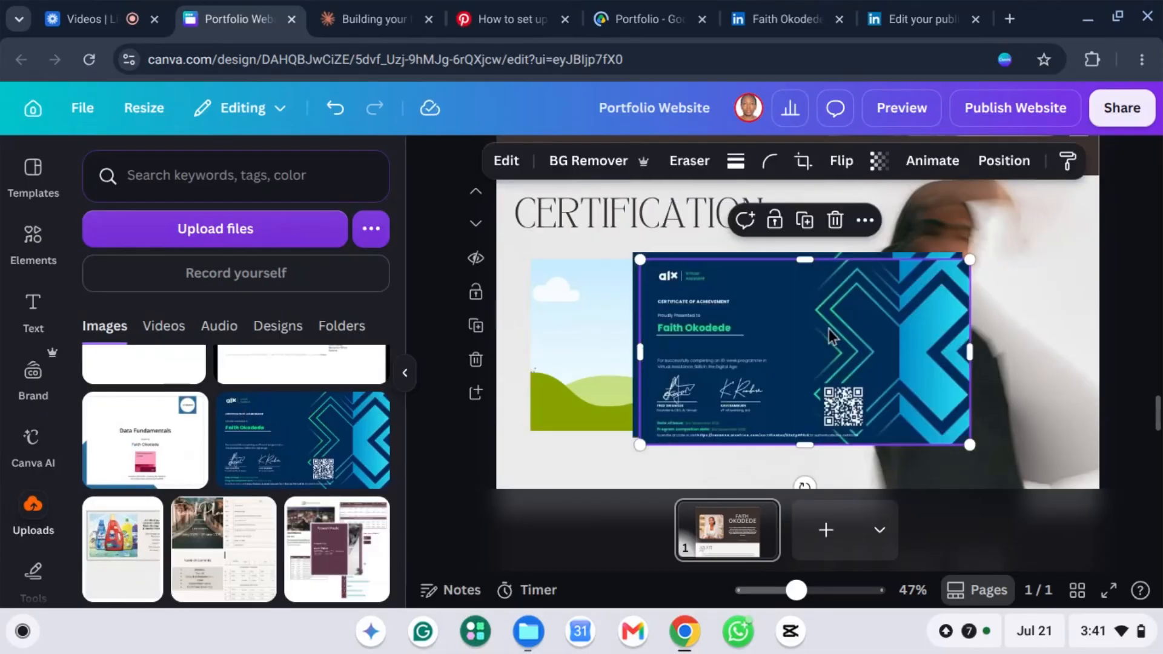
Step: Delete the extra certificate copy and drop the certificate into the CERTIFICATION frame
key(Delete)
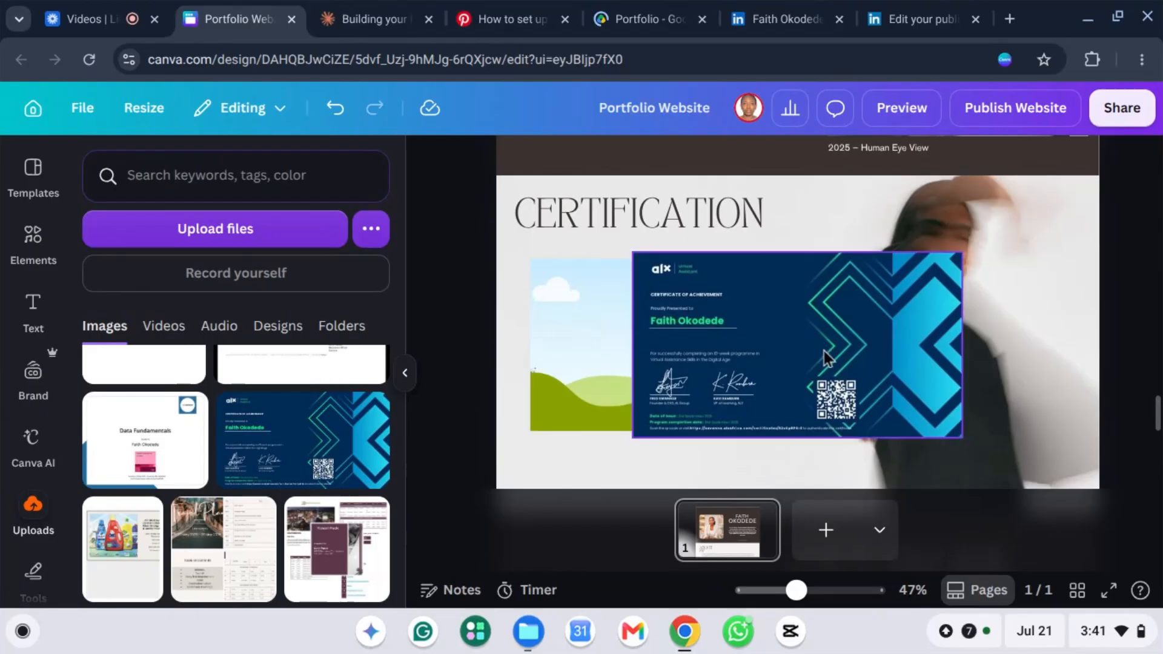
drag(722, 312, 607, 327)
click(787, 431)
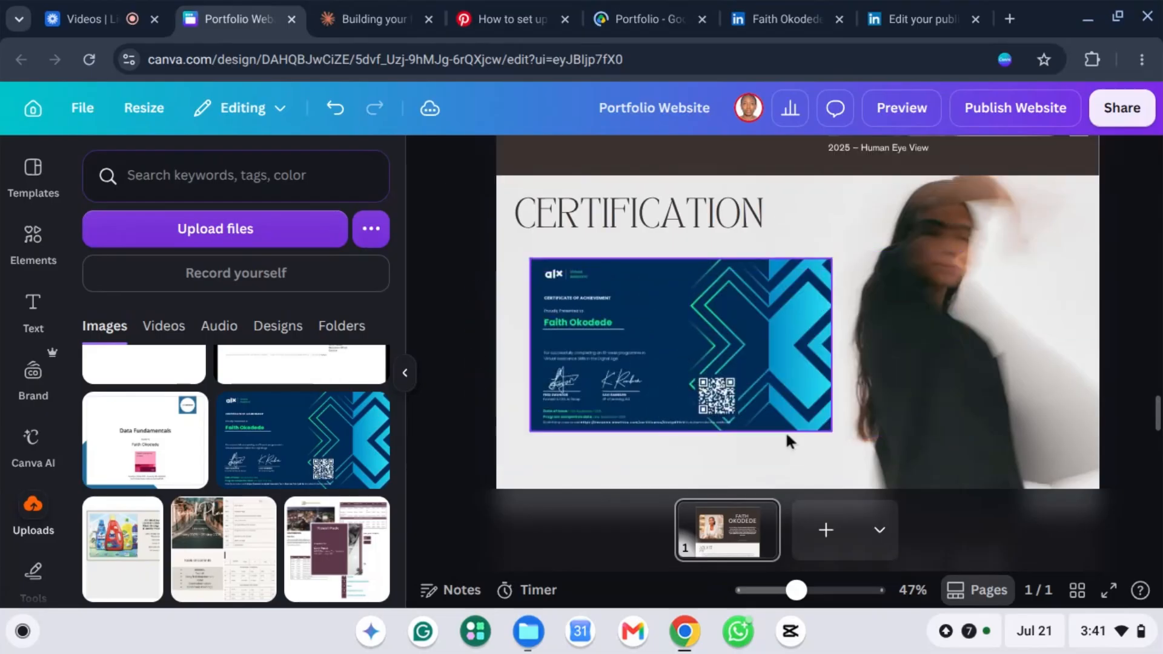
scroll(1139, 328, up, 1)
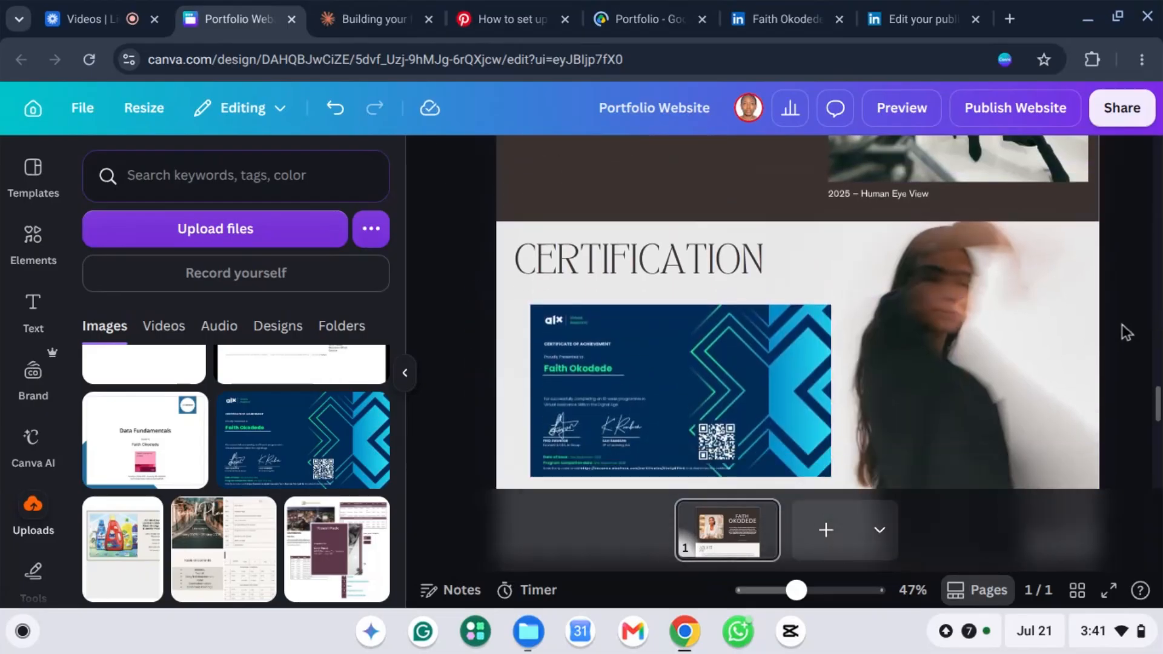
Step: Try detaching the section's background photo, then undo the detach
scroll(1063, 329, down, 4)
scroll(1110, 318, up, 2)
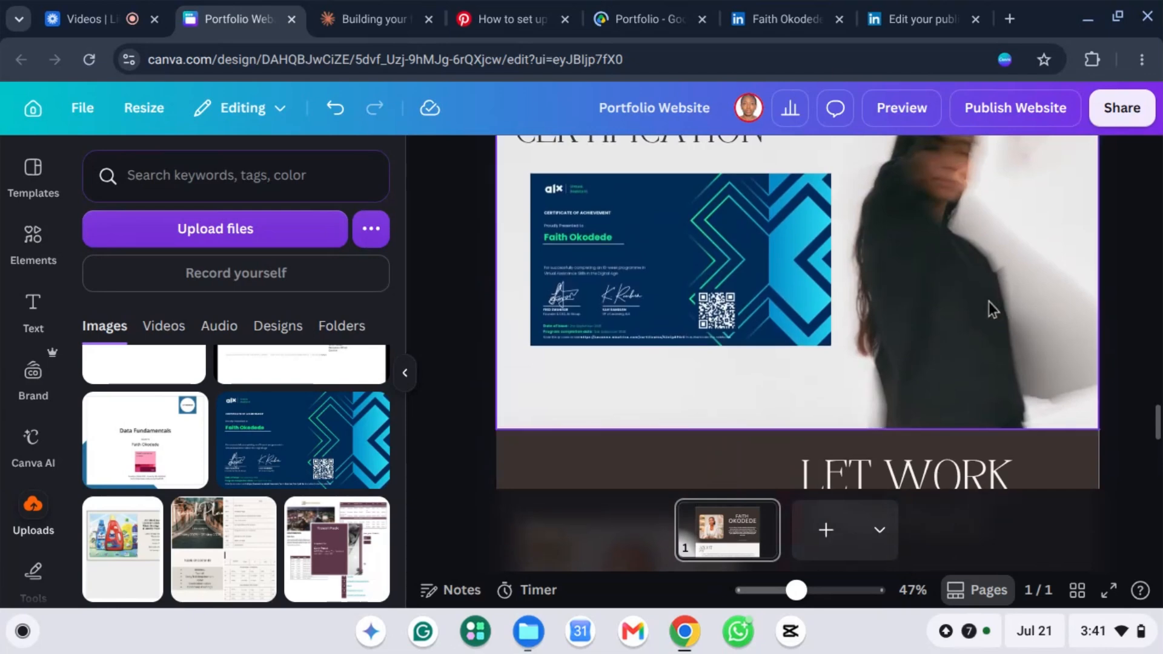
scroll(984, 299, up, 2)
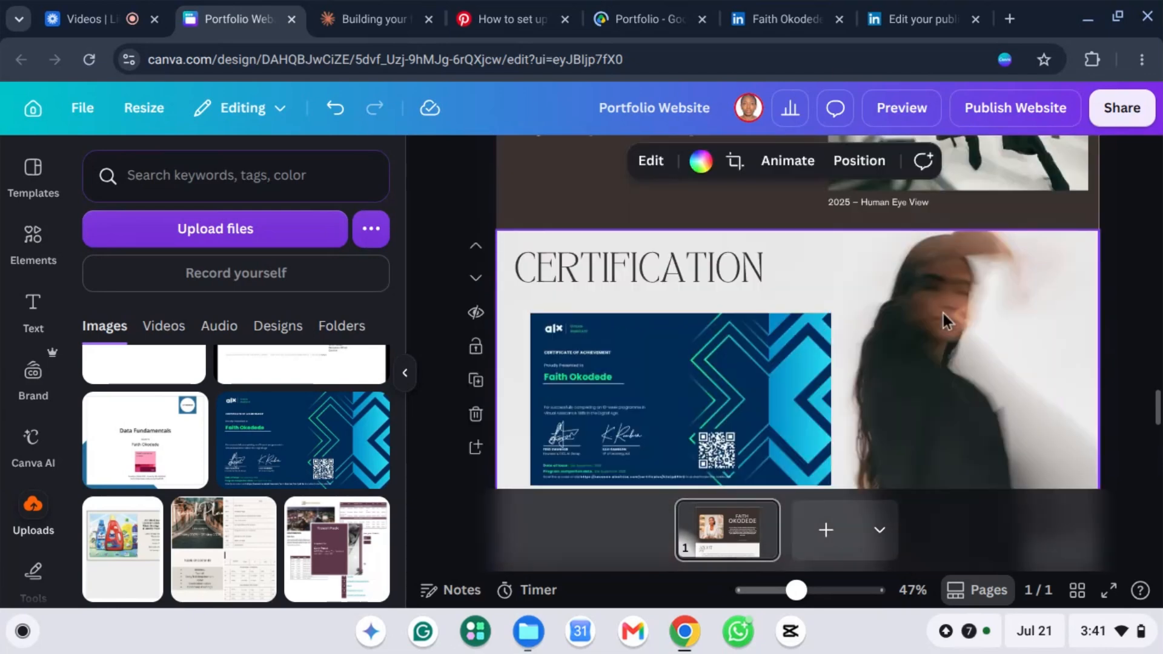
scroll(958, 353, down, 3)
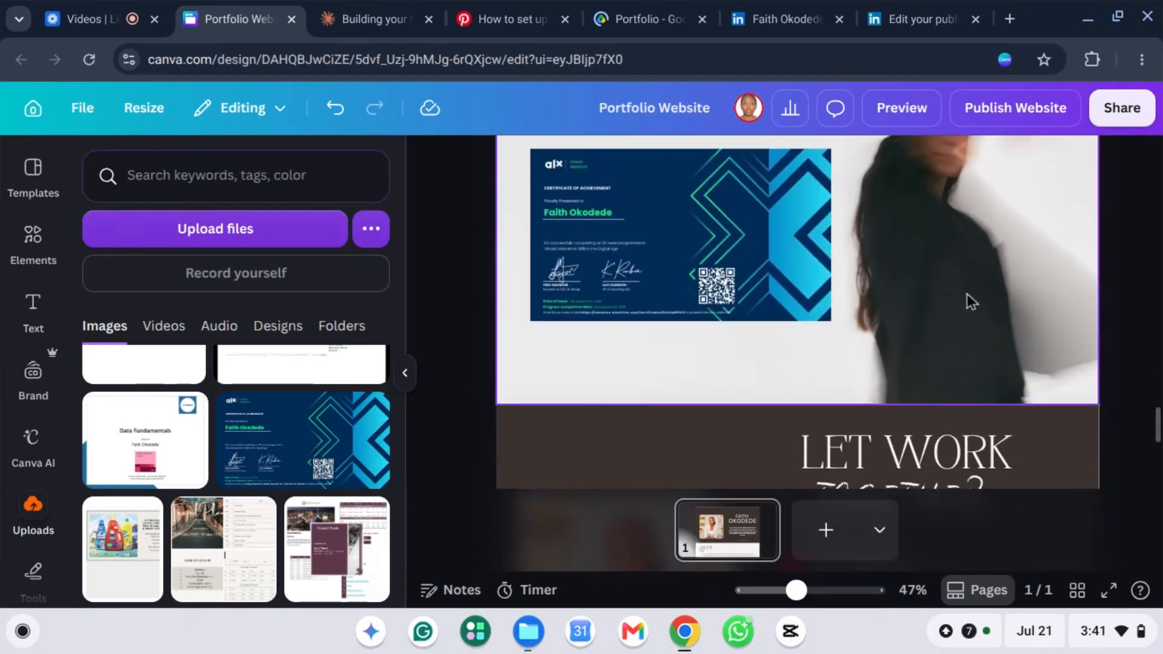
right_click(968, 294)
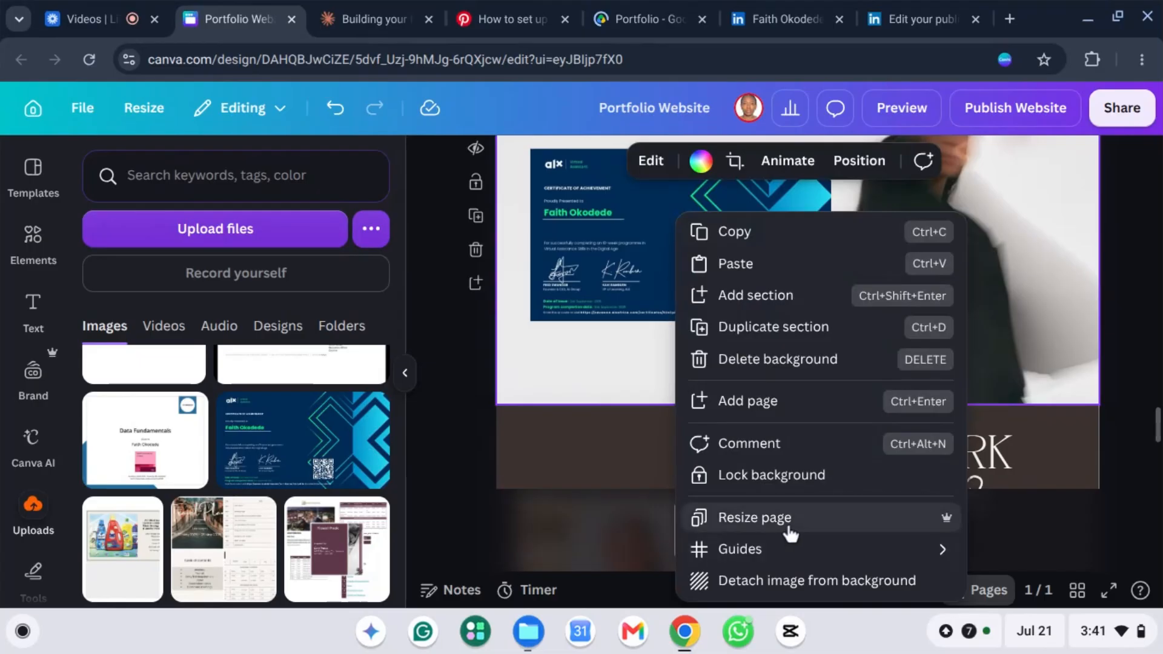
click(801, 585)
scroll(946, 335, up, 3)
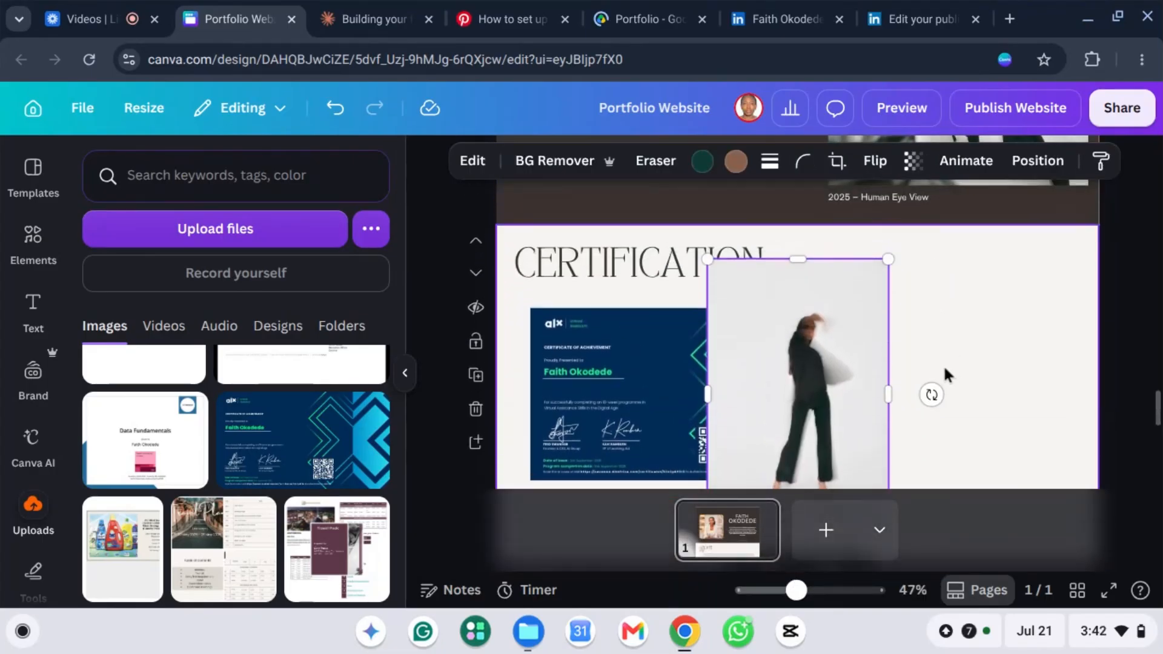
scroll(945, 372, down, 1)
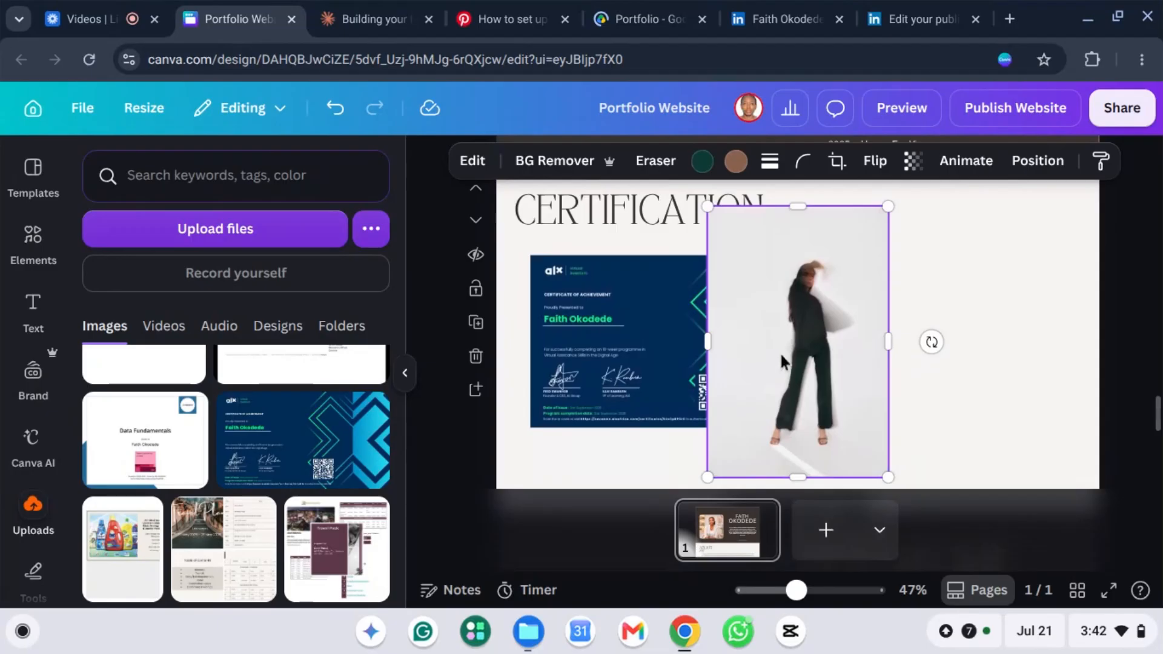
key(ctrl+z)
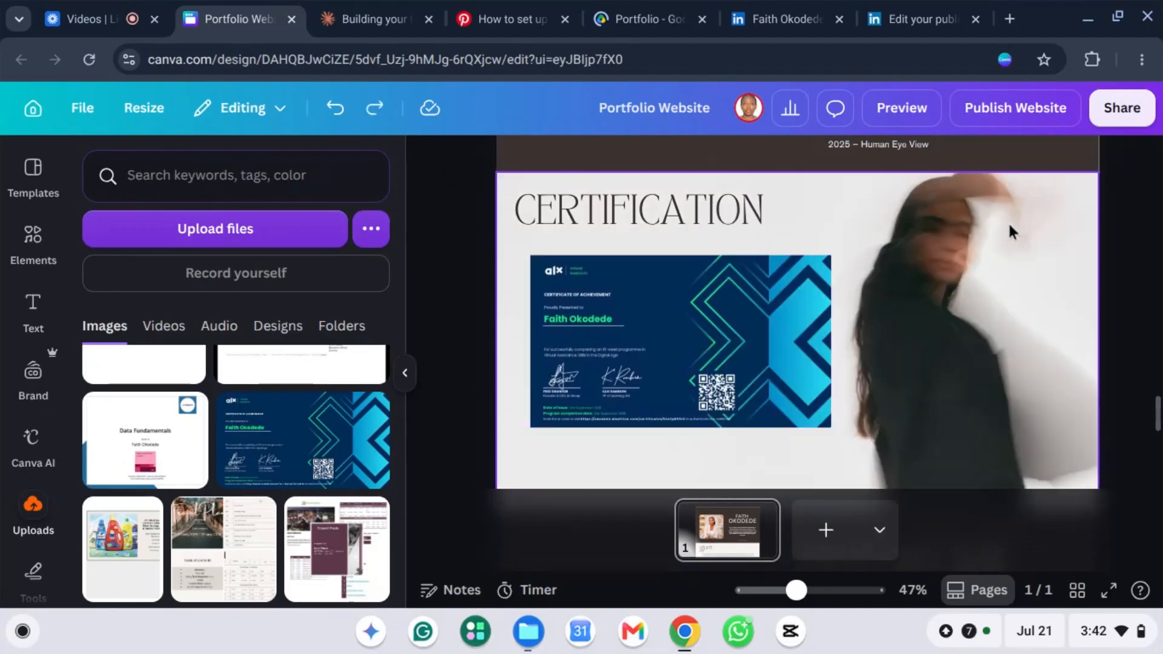
scroll(1003, 237, down, 1)
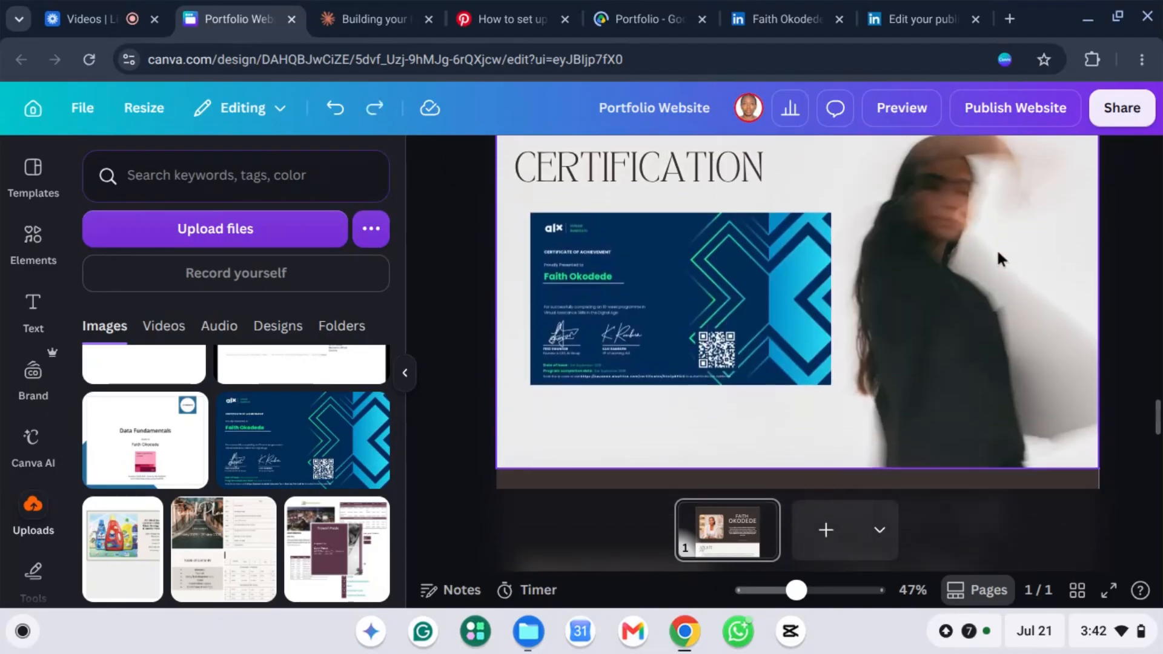
Step: Delete the portrait photo beside the ALX certificate
right_click(921, 321)
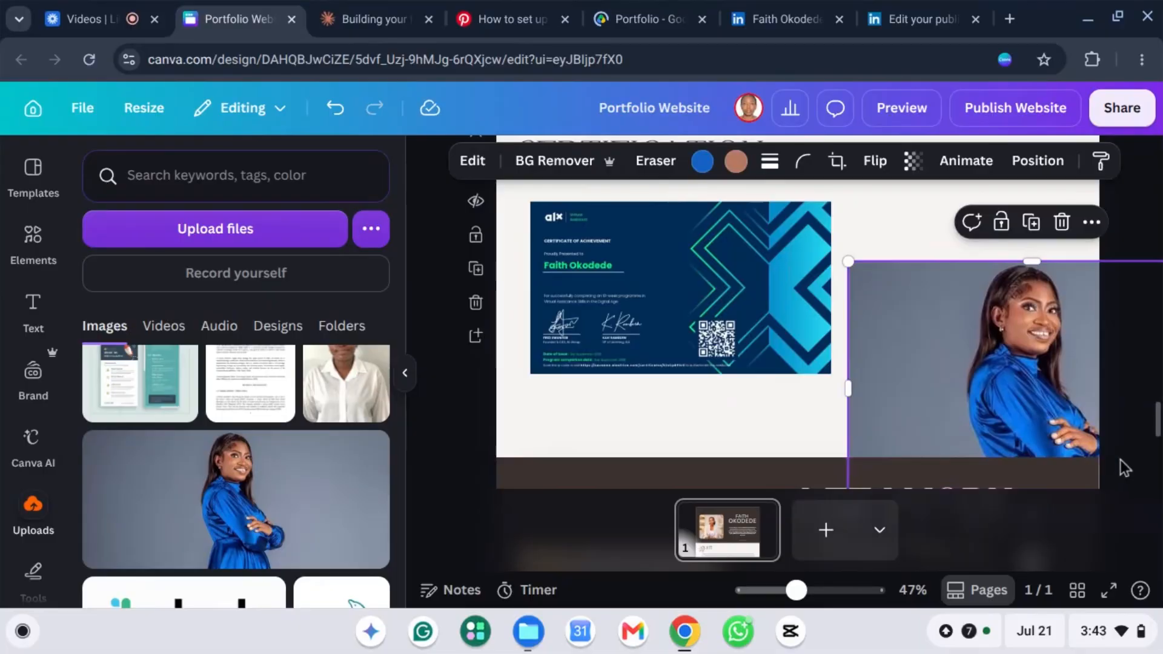
click(1119, 461)
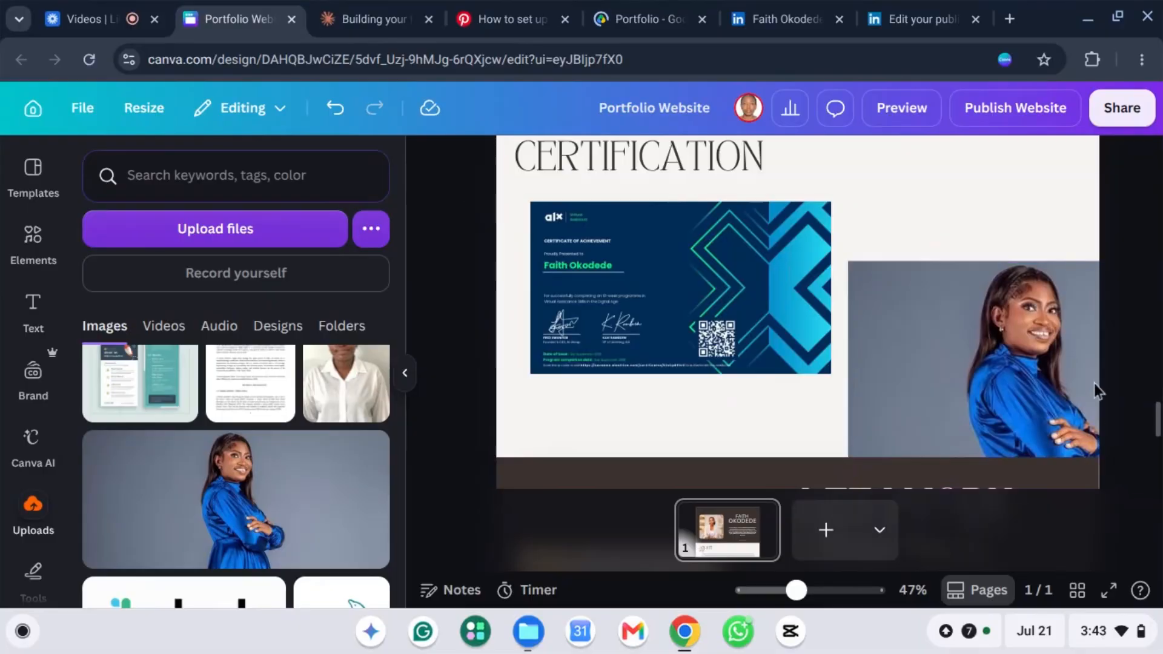
click(982, 320)
key(Delete)
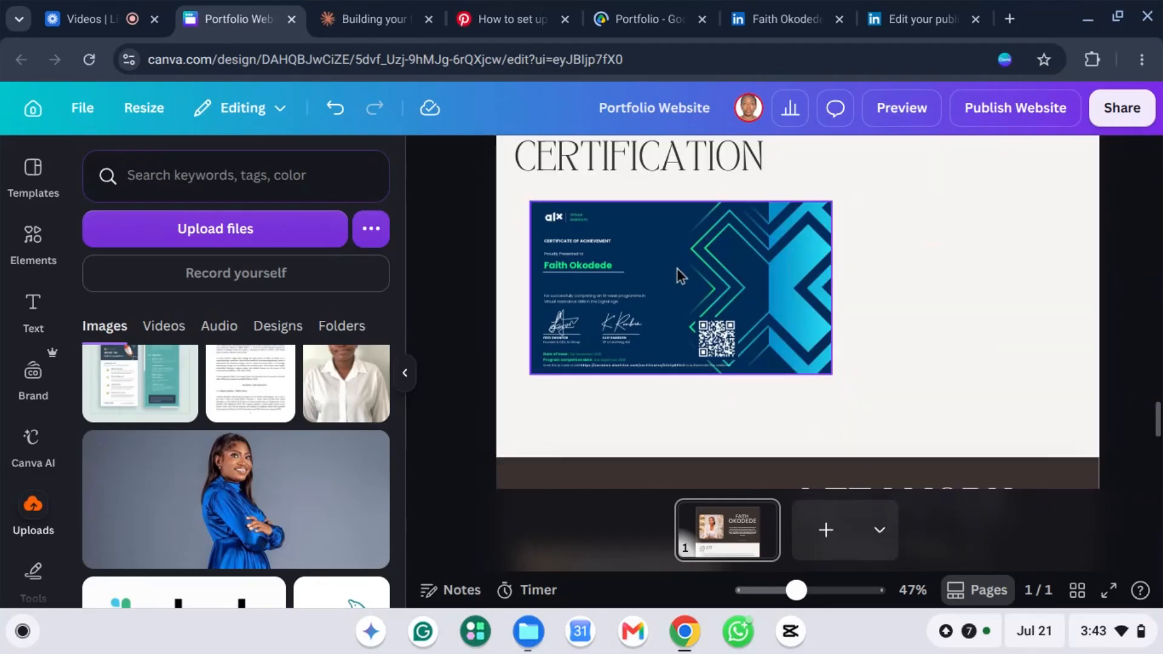
Step: Shift the ALX certificate slightly right and down
click(685, 293)
drag(685, 293, 696, 347)
scroll(958, 296, up, 1)
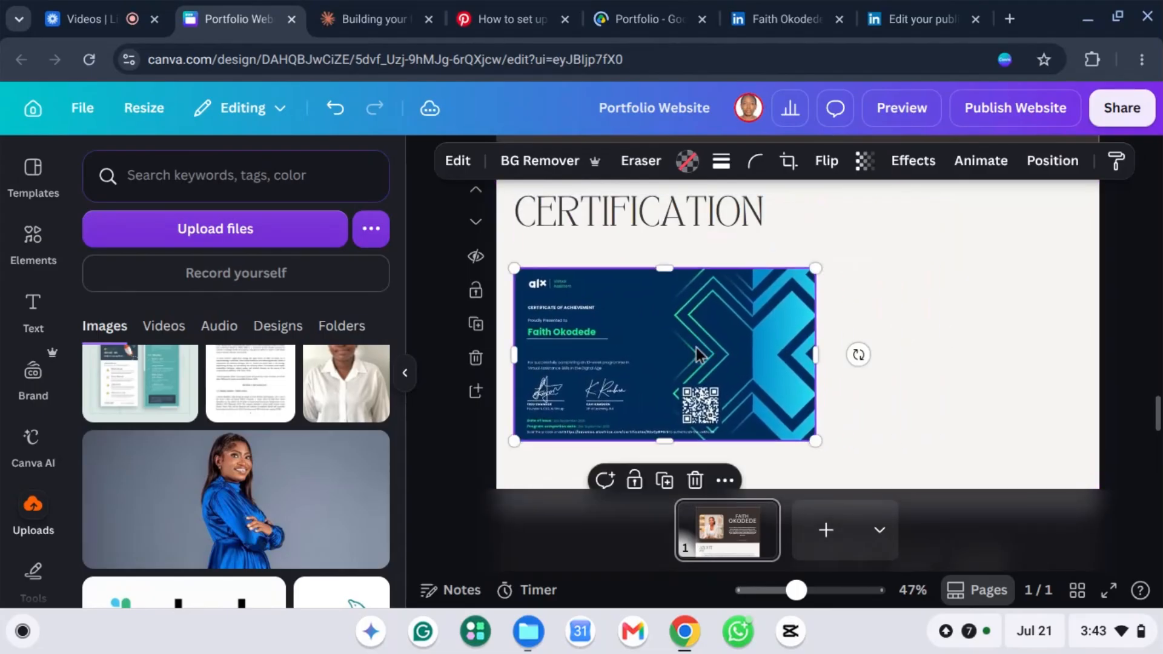
Step: Duplicate the certificate and stagger the two copies, original upper left, copy lower right
right_click(696, 347)
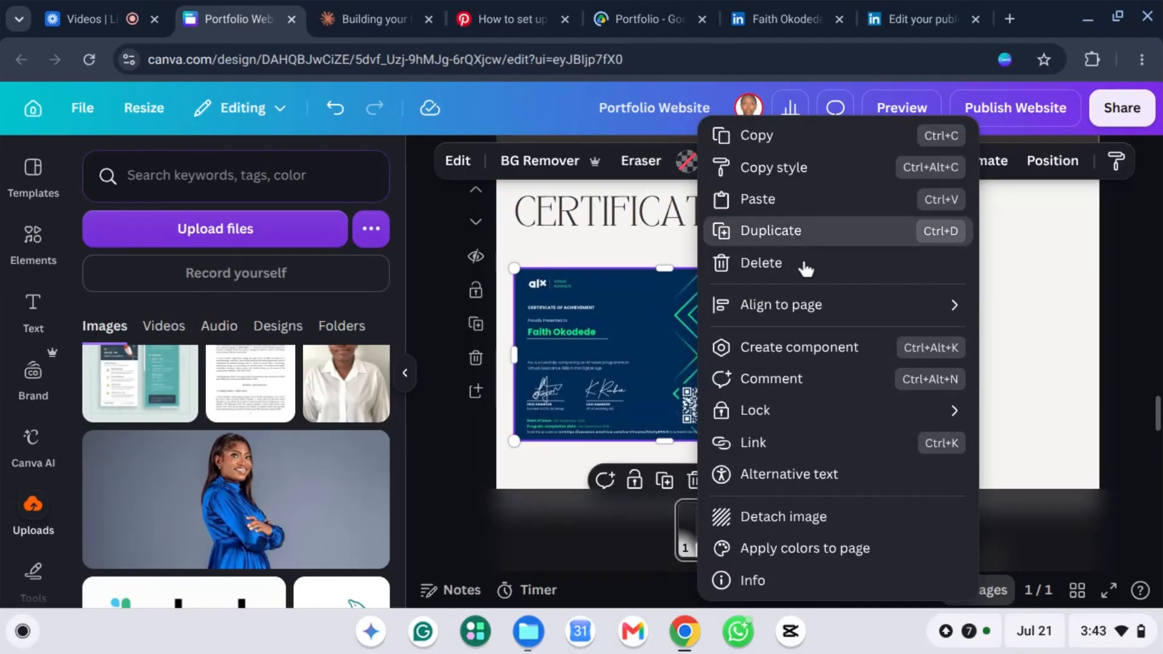
click(777, 235)
drag(727, 338, 959, 407)
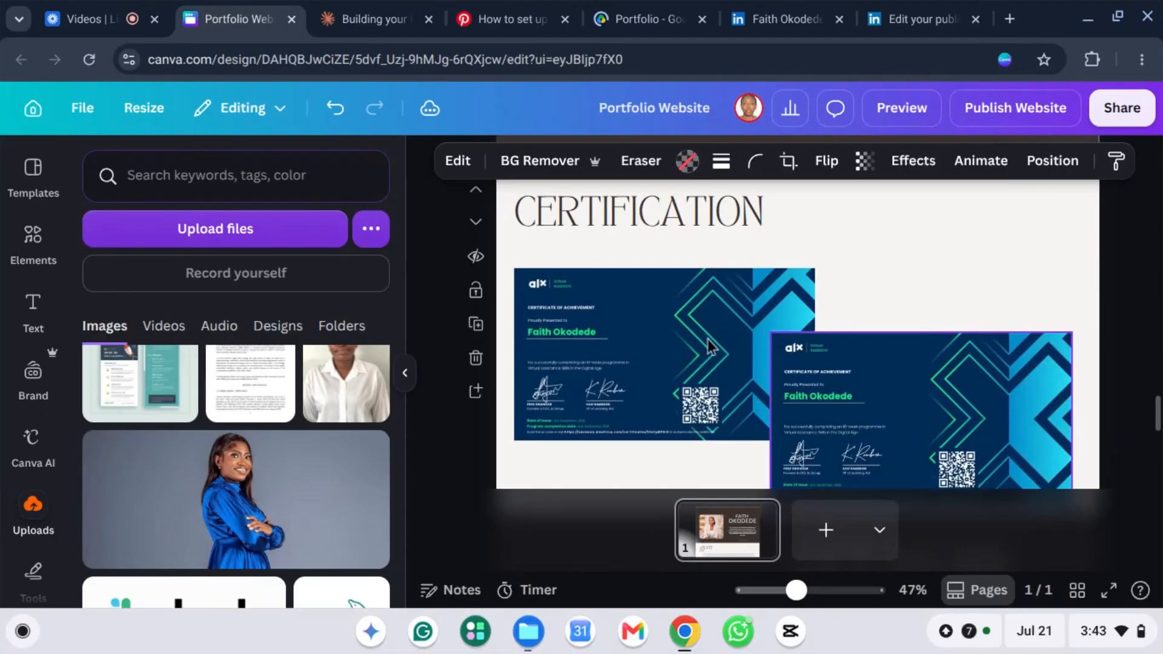
drag(685, 322, 677, 291)
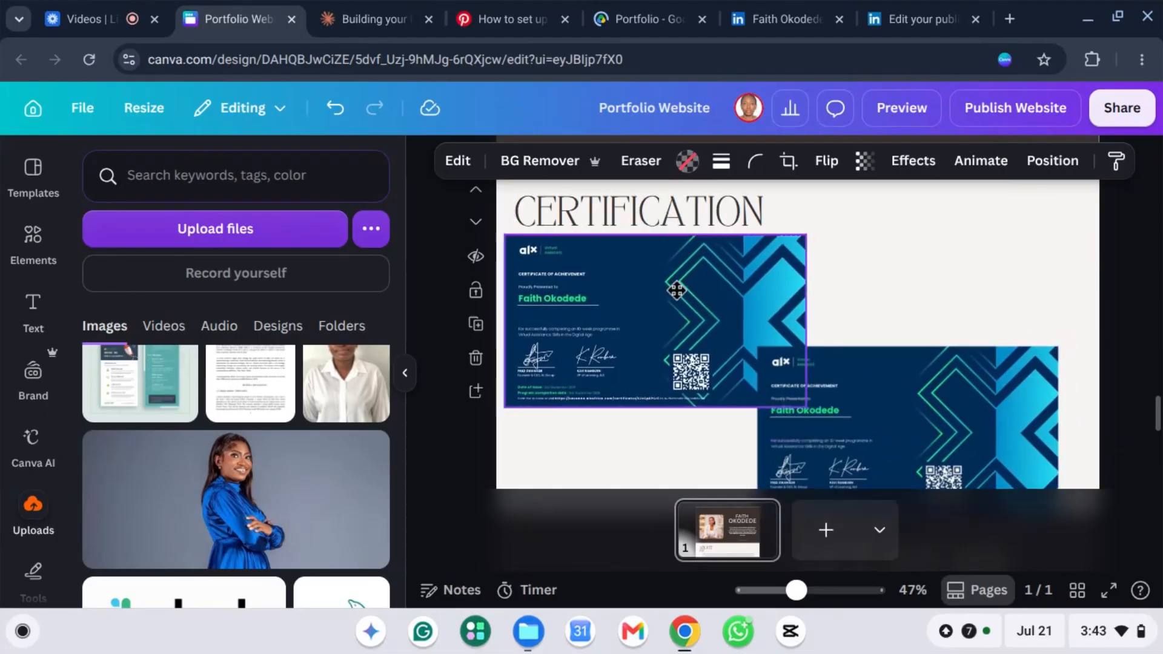
drag(928, 419, 948, 373)
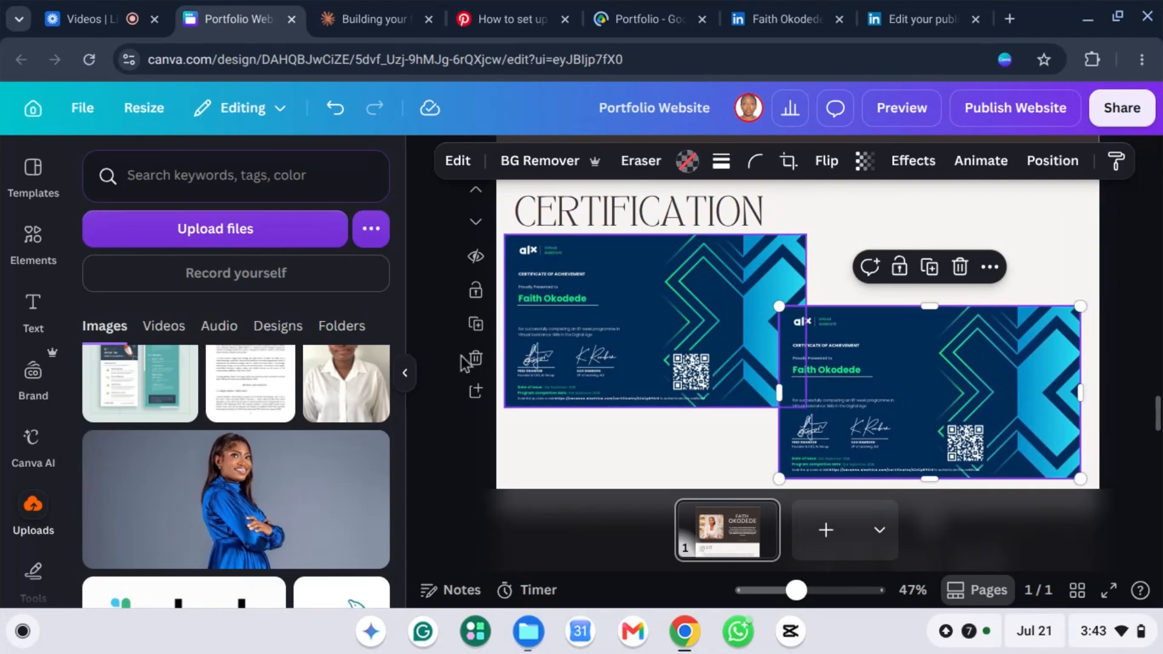
Step: Place the uploaded Data Fundamentals certificate over the right-hand copy
scroll(176, 478, down, 15)
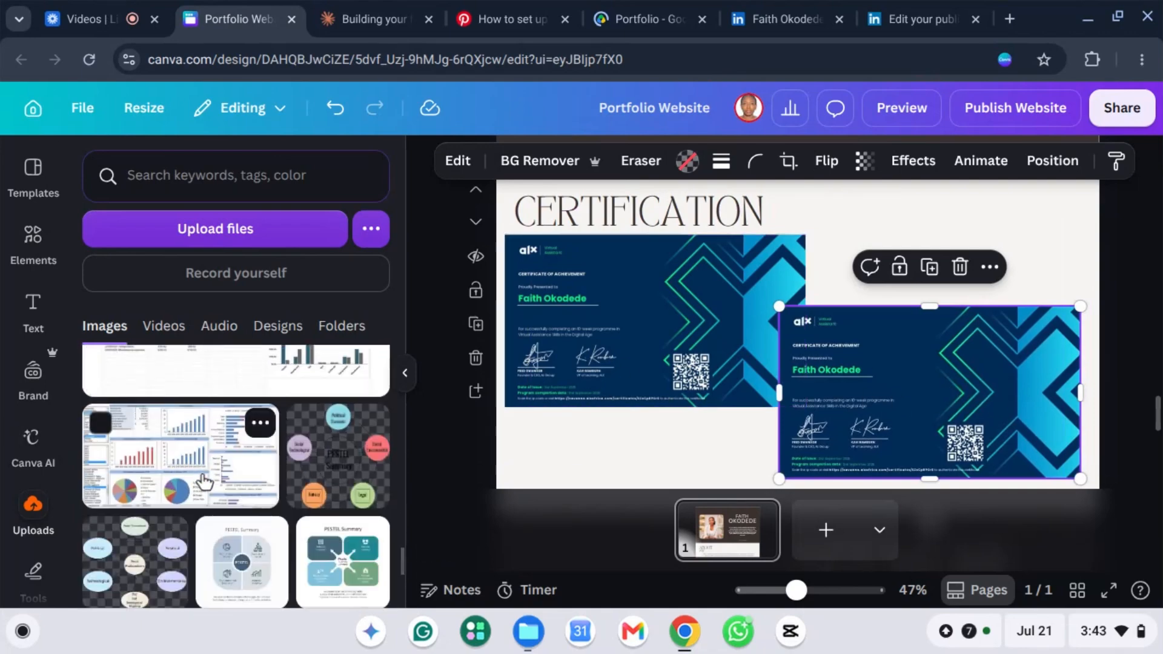
scroll(204, 481, up, 5)
scroll(206, 480, up, 8)
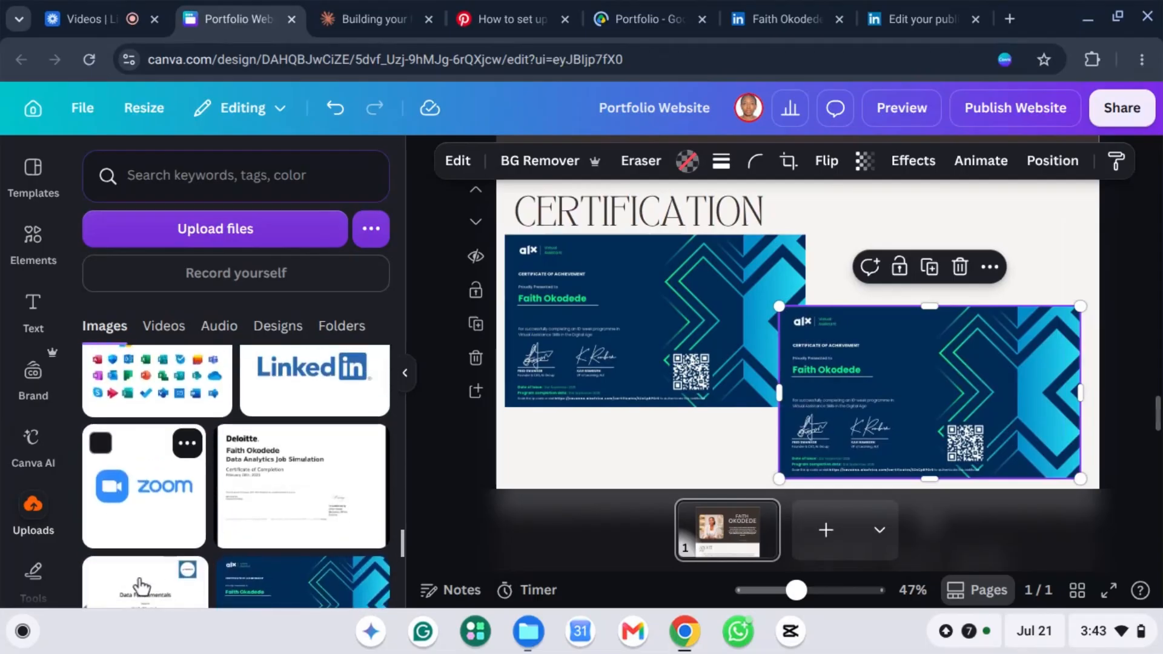
click(145, 576)
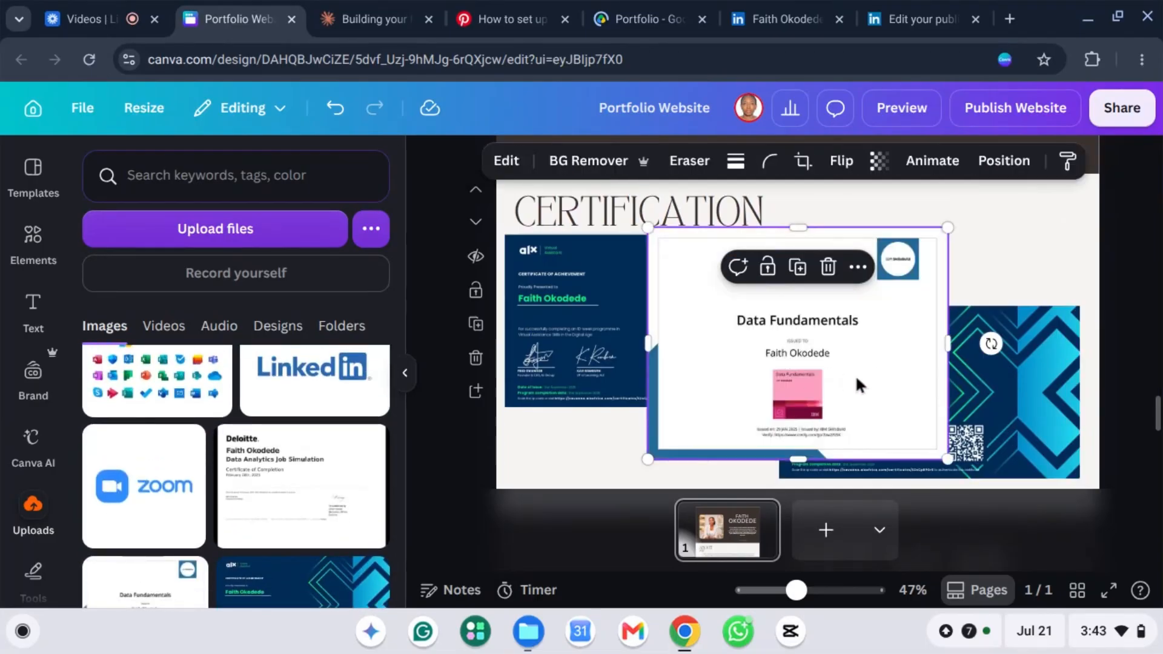
mouse_move(906, 397)
mouse_down()
mouse_move(919, 398)
mouse_move(909, 391)
mouse_up()
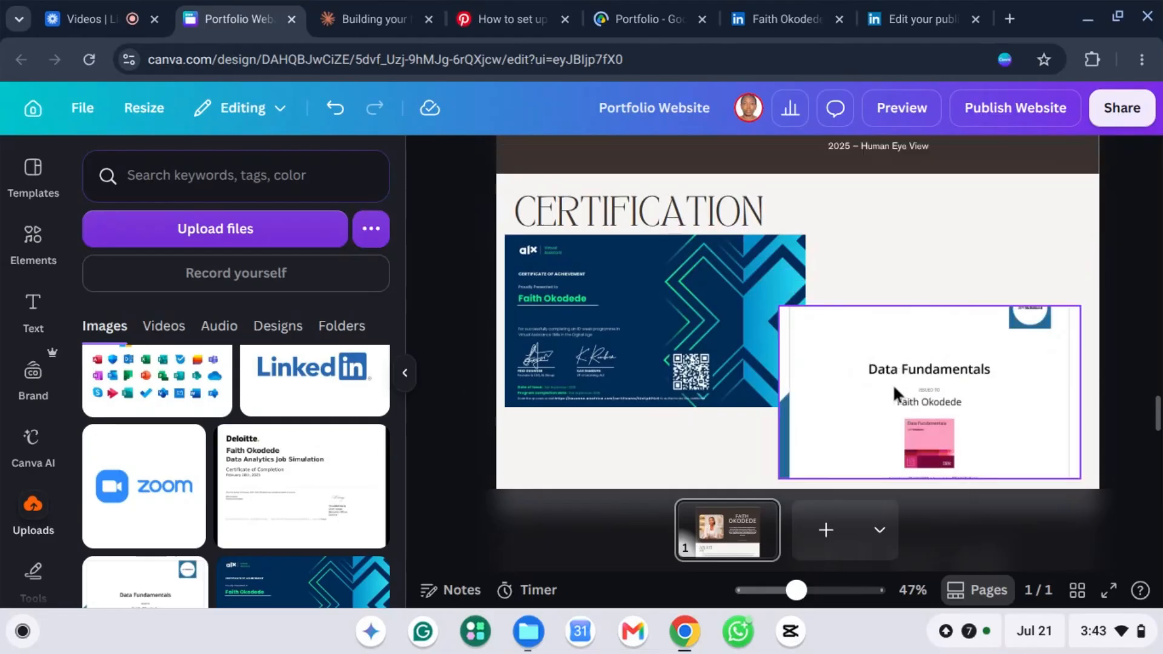
click(940, 259)
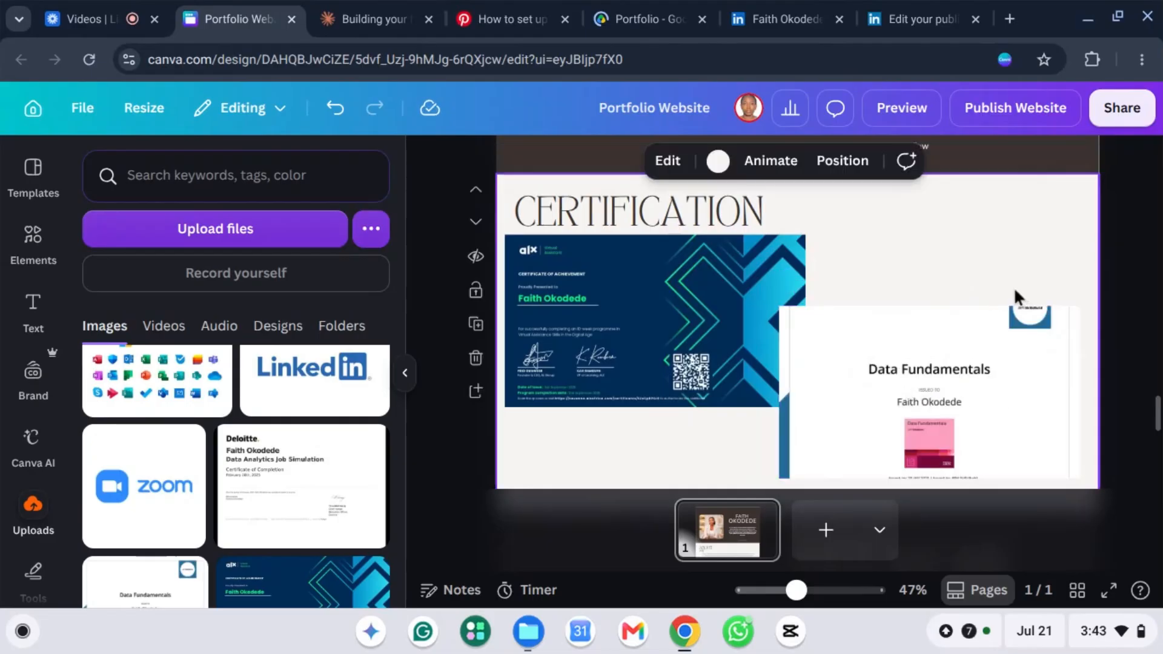
scroll(1013, 297, up, 10)
Step: Move the fashion editorial quote section up one place, above Testimonials
scroll(682, 314, down, 2)
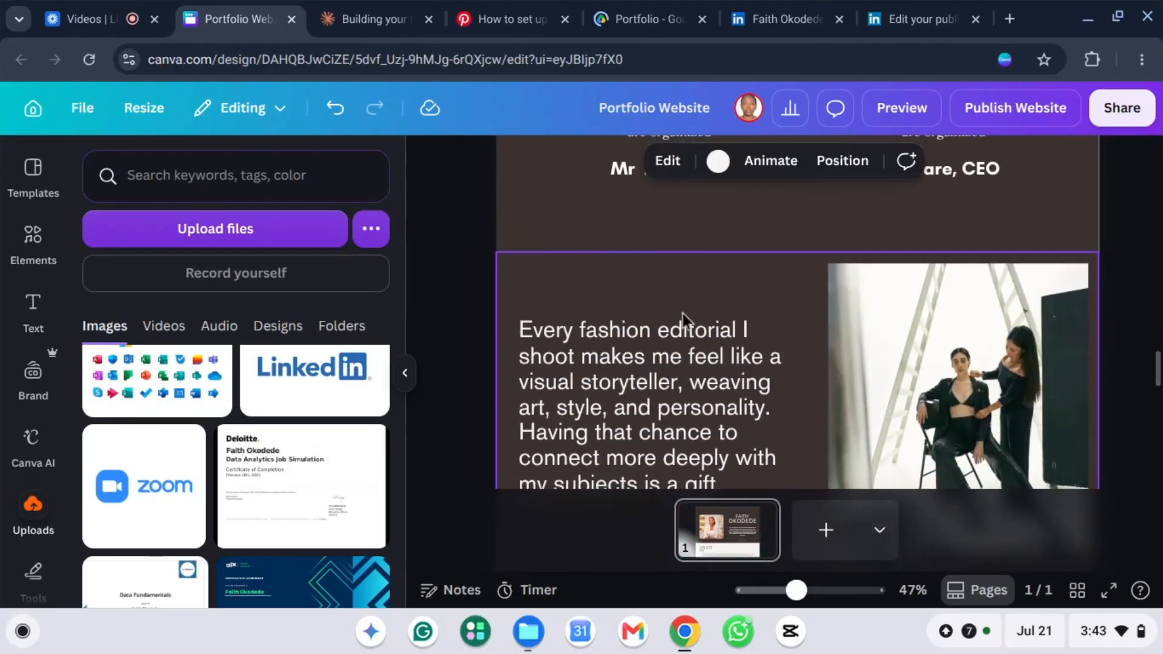
click(719, 276)
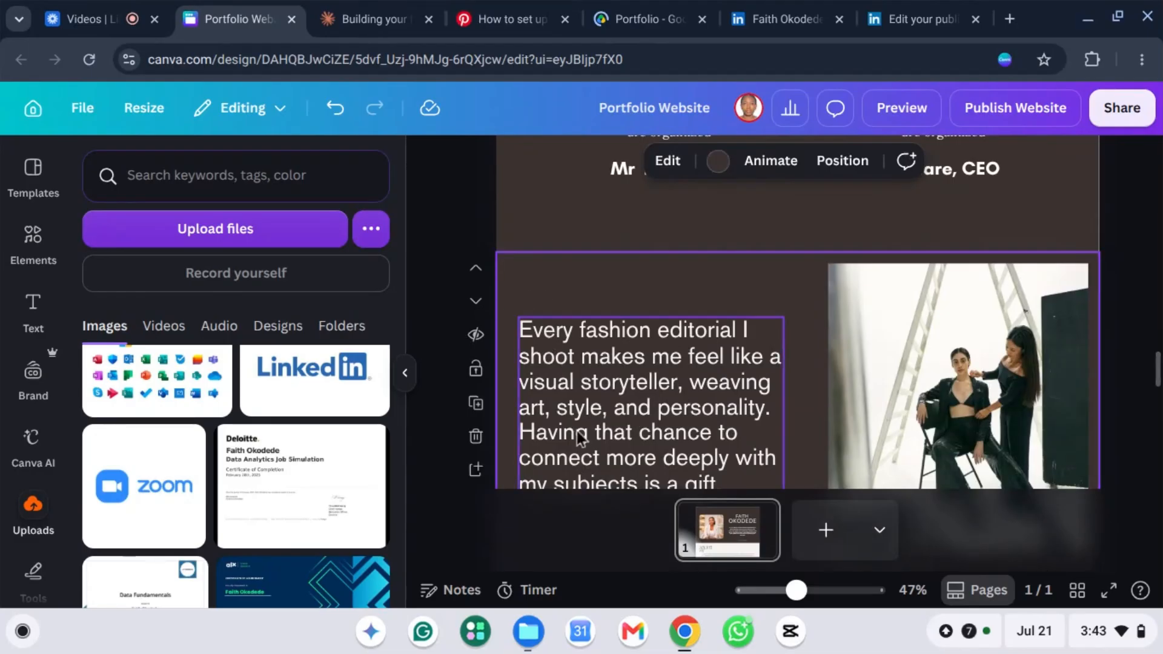
scroll(627, 347, down, 2)
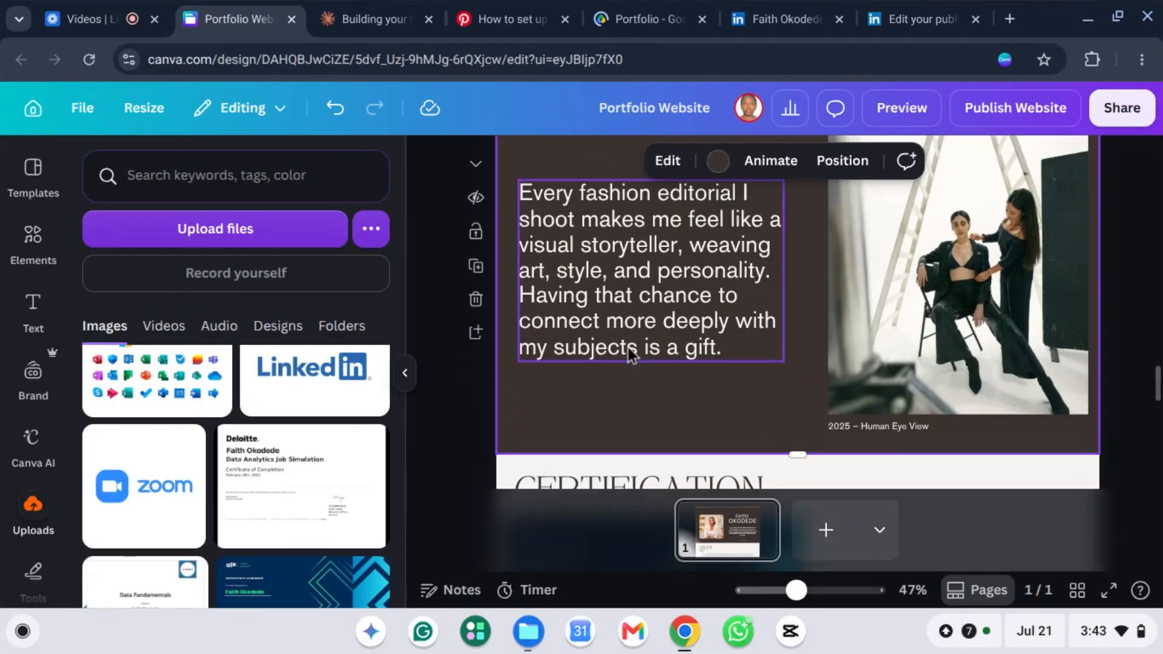
scroll(627, 347, up, 1)
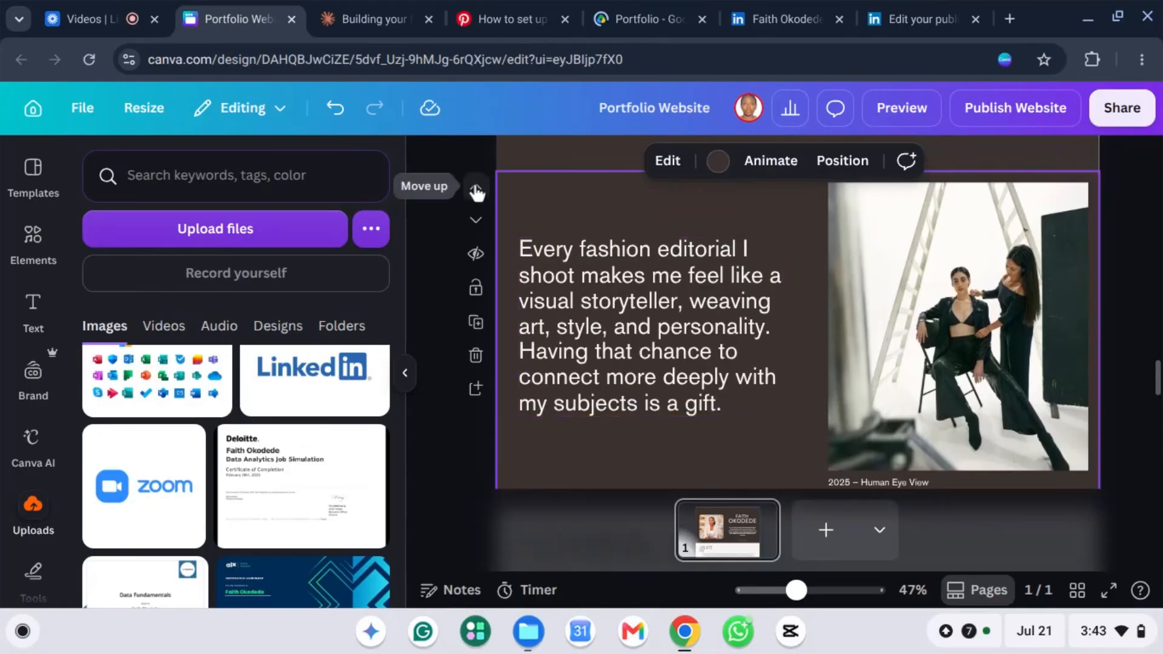
click(476, 191)
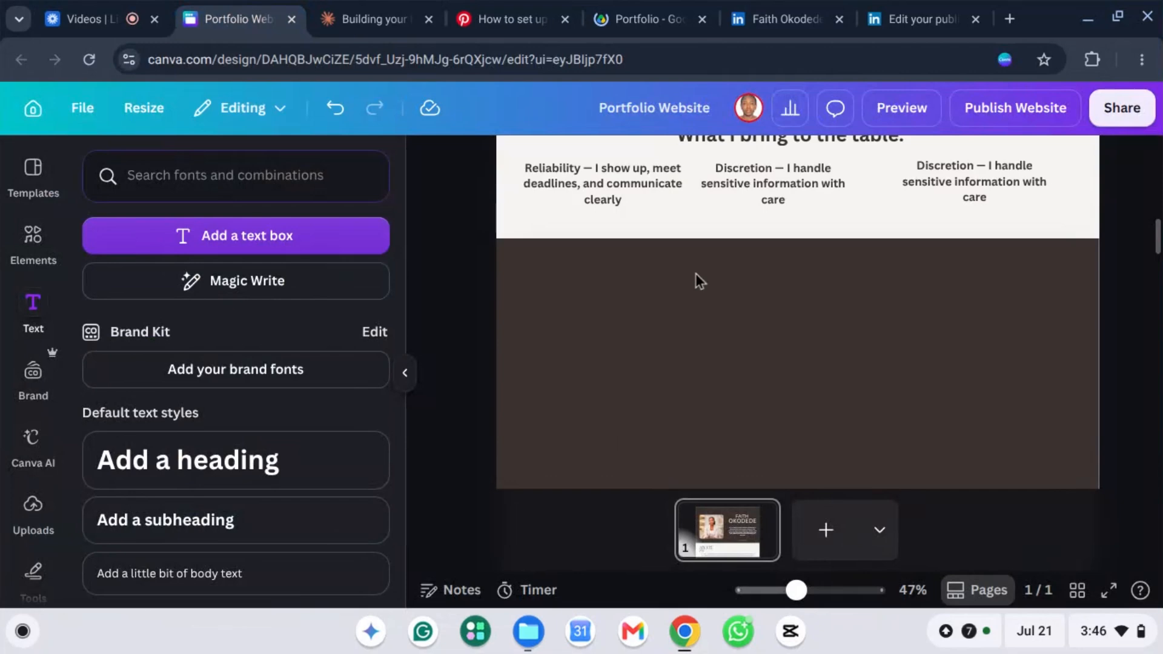
scroll(696, 275, down, 2)
scroll(740, 289, up, 1)
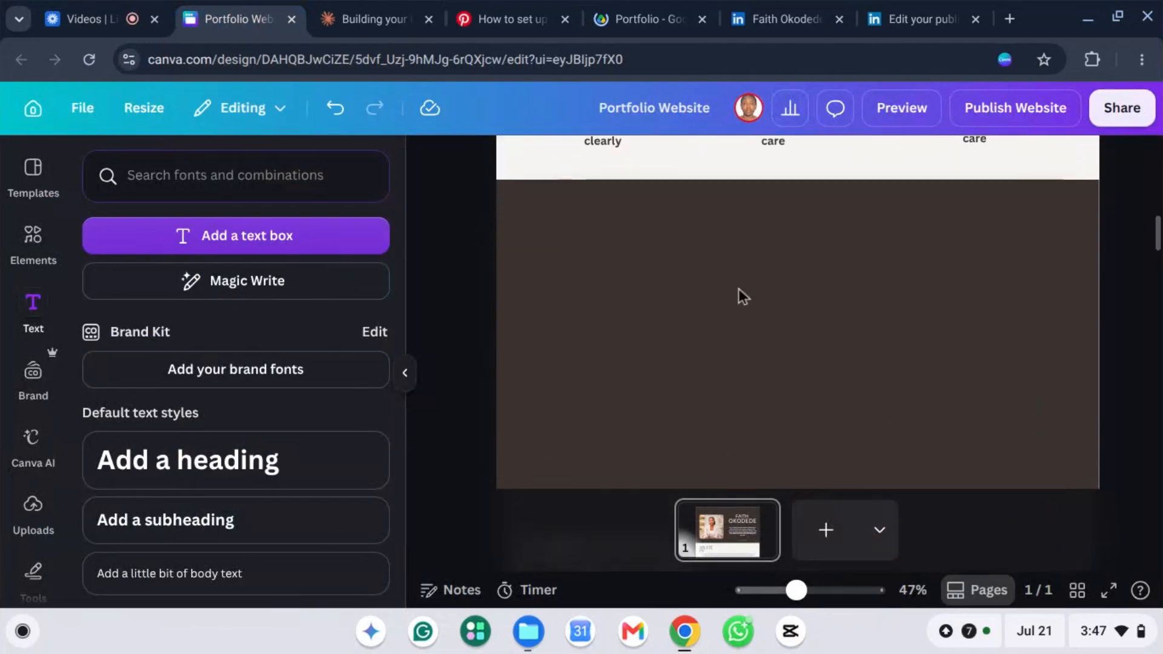
scroll(739, 288, down, 2)
scroll(739, 288, up, 1)
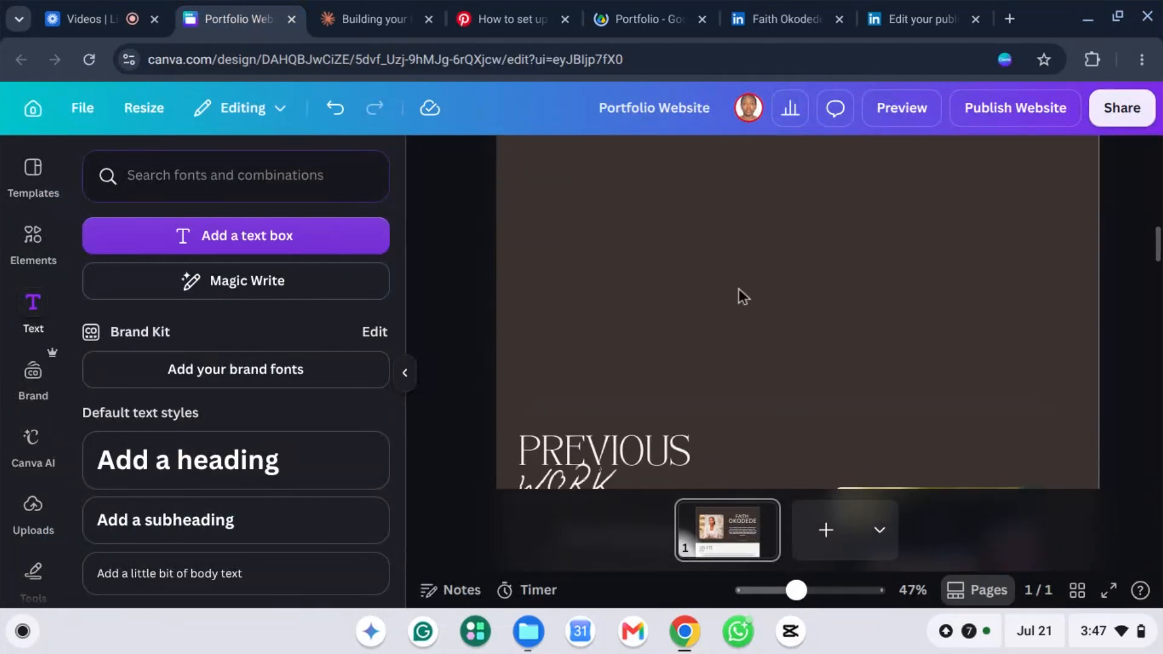
Step: Add a heading reading 'Services' and drag it up toward the section top
click(182, 465)
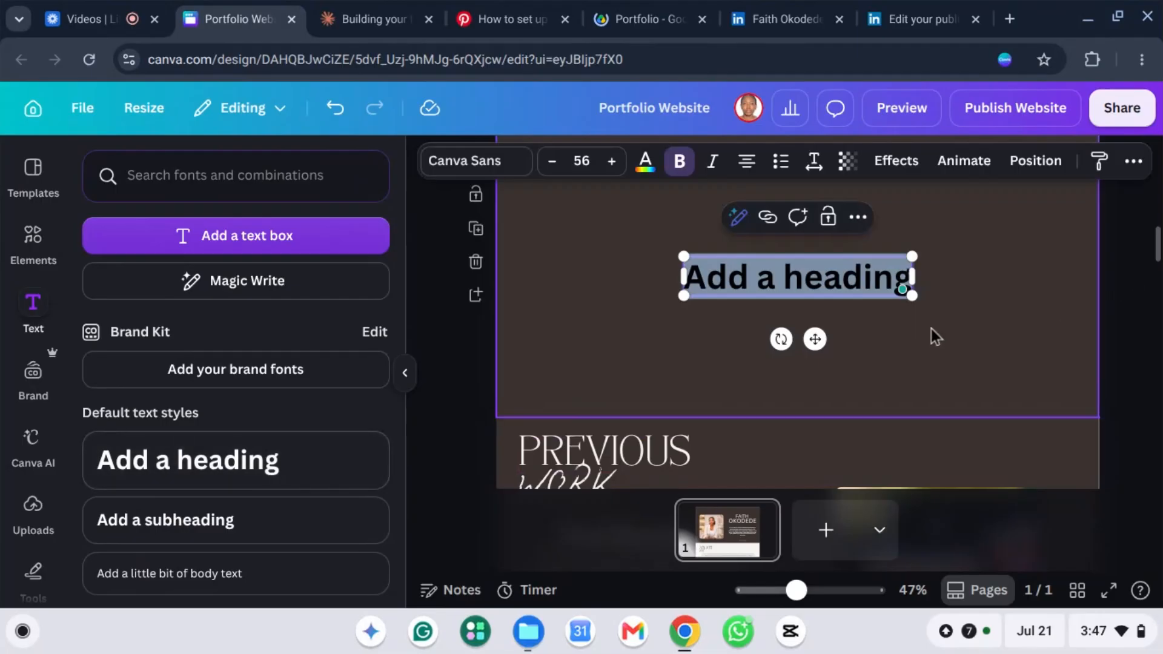
key(BackSpace)
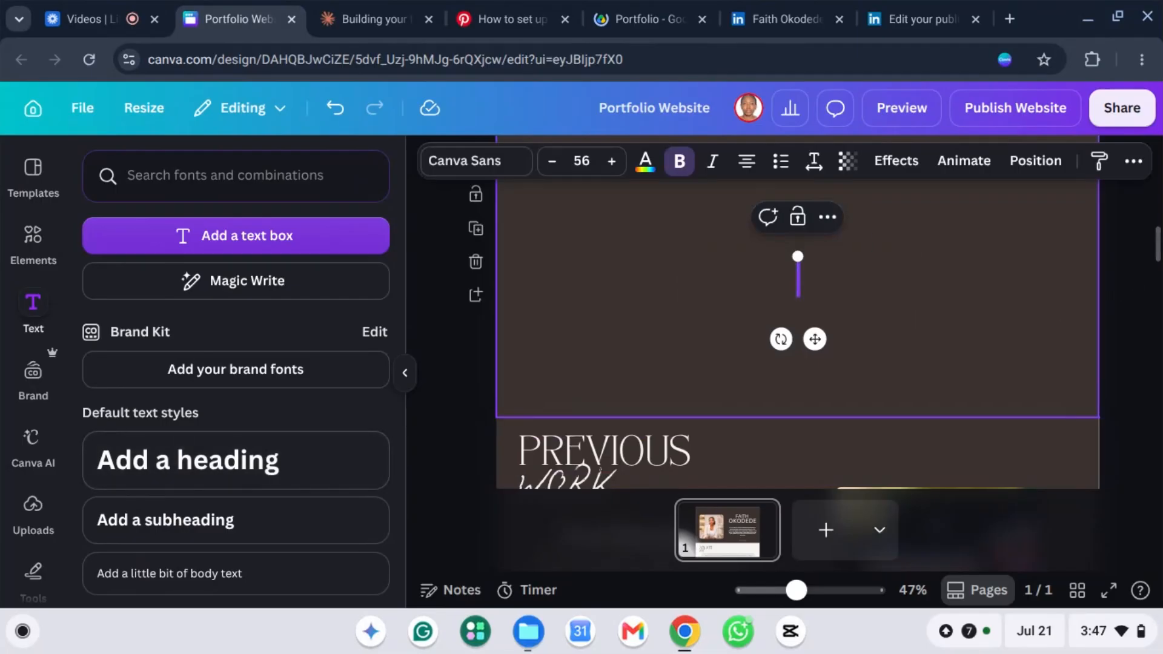
text(Sevices)
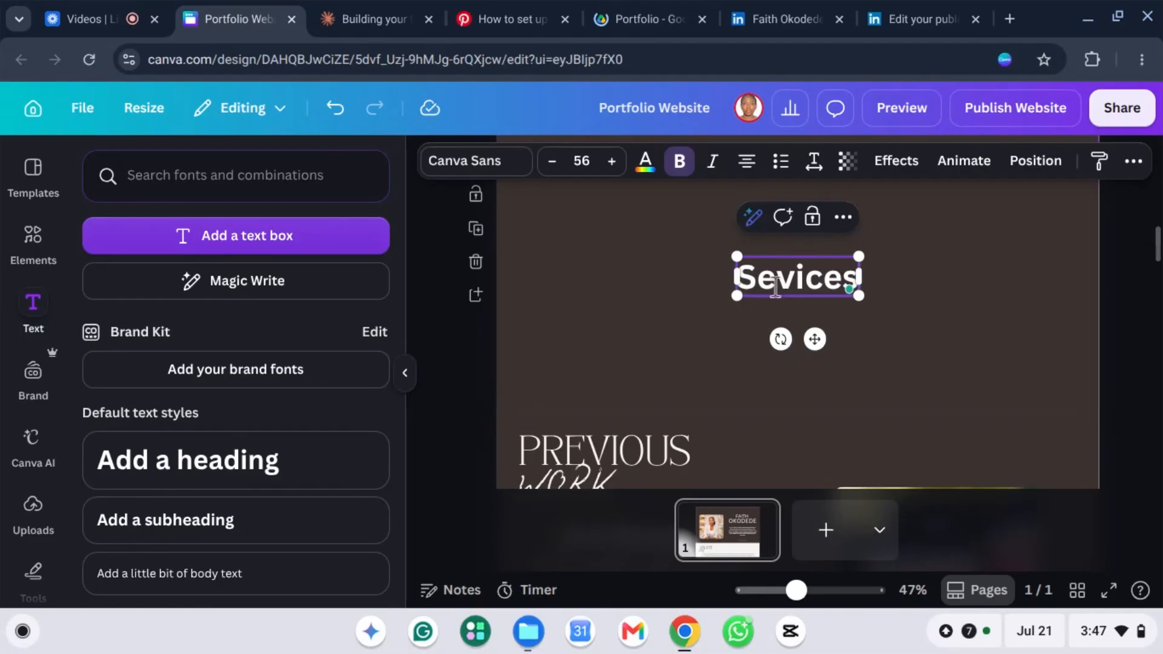
text(r)
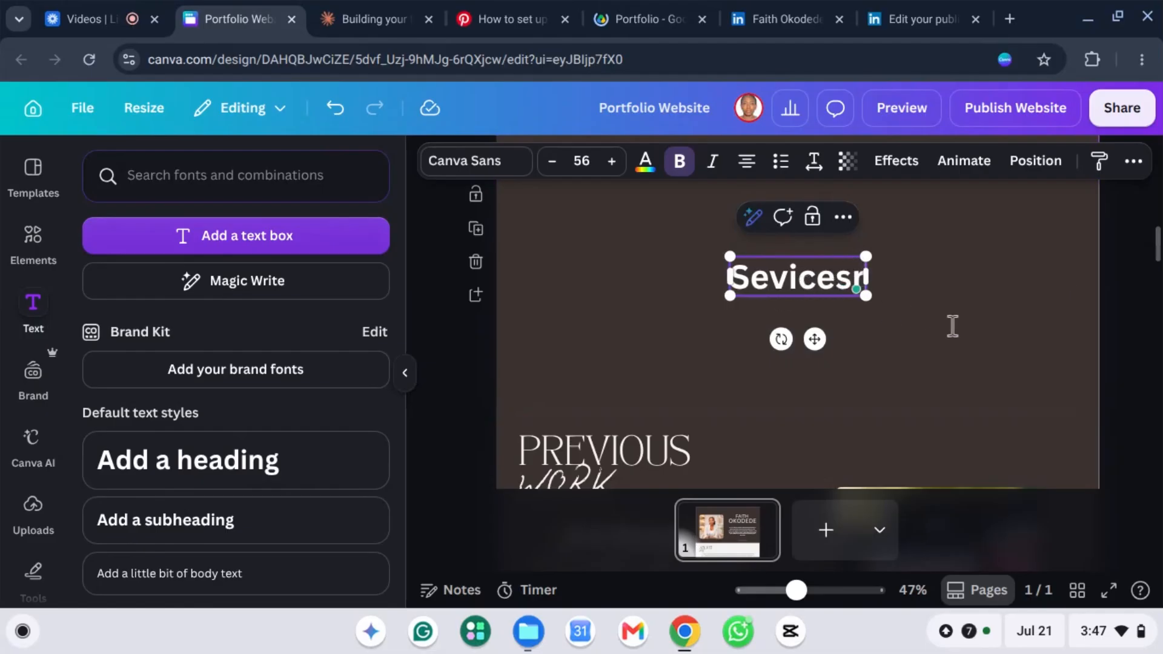
key(BackSpace)
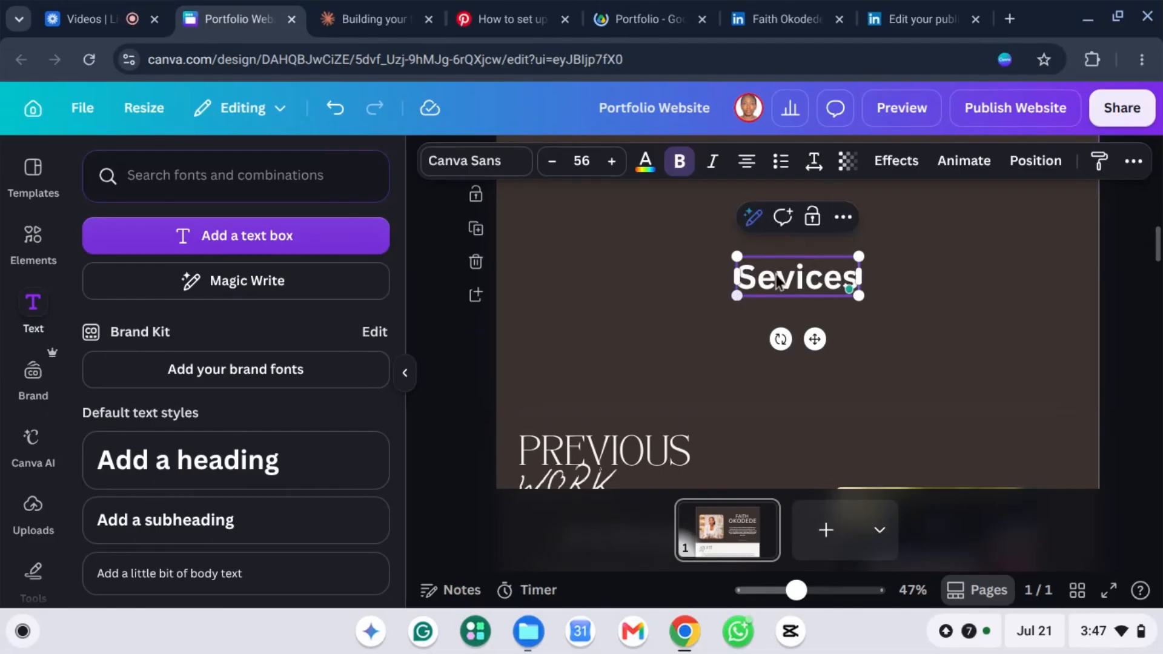
text(r)
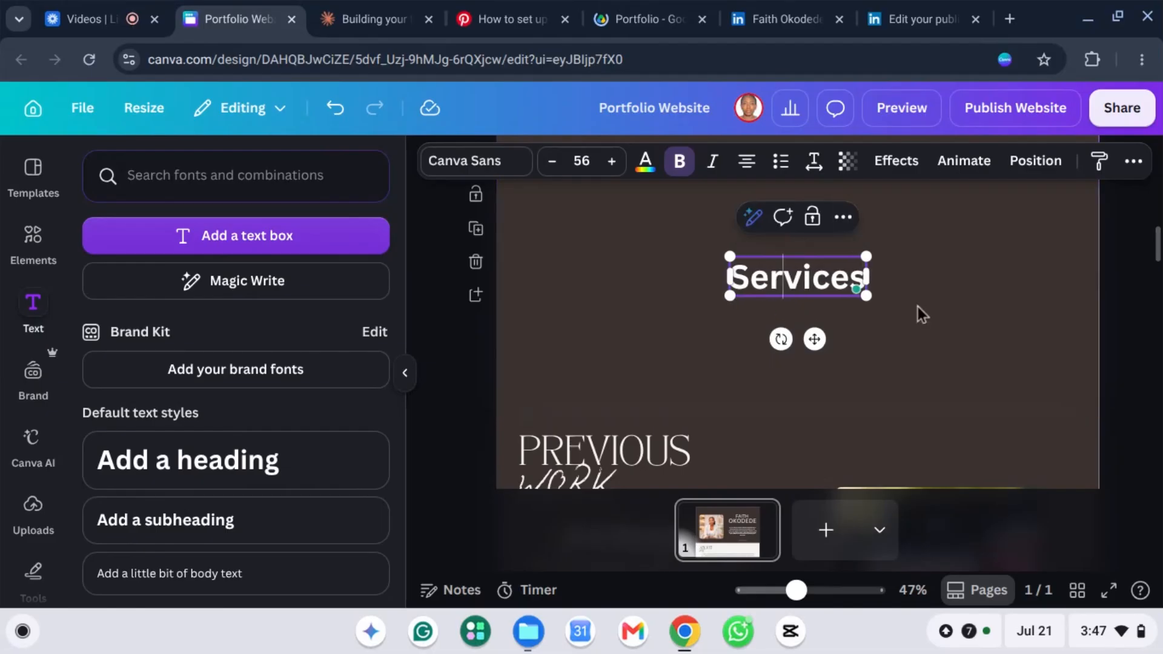
click(801, 266)
click(788, 280)
key(Escape)
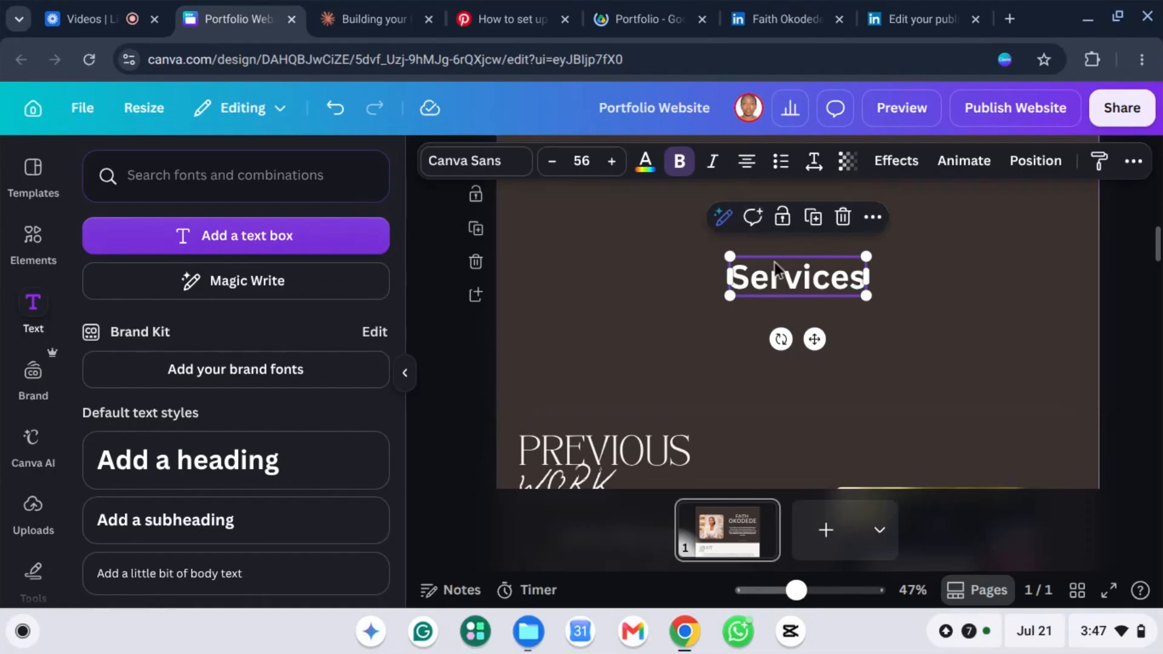
drag(774, 267, 764, 162)
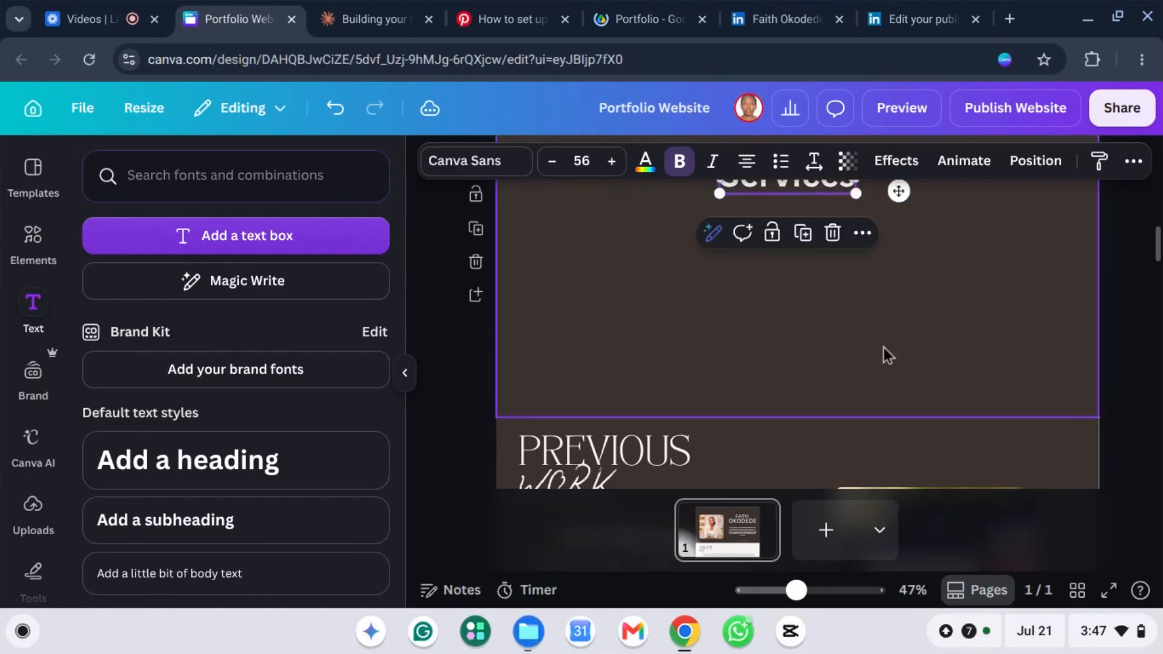
scroll(866, 333, up, 3)
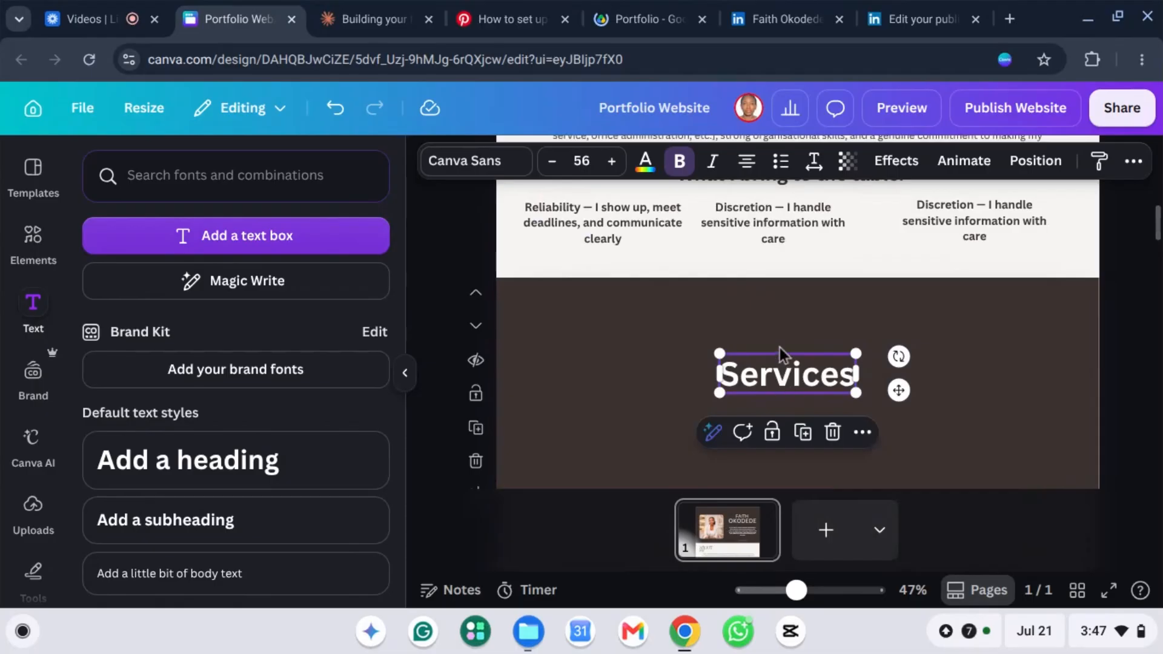
Step: Centre the Services heading near the section top and set it in TAN Garland
drag(783, 386, 787, 338)
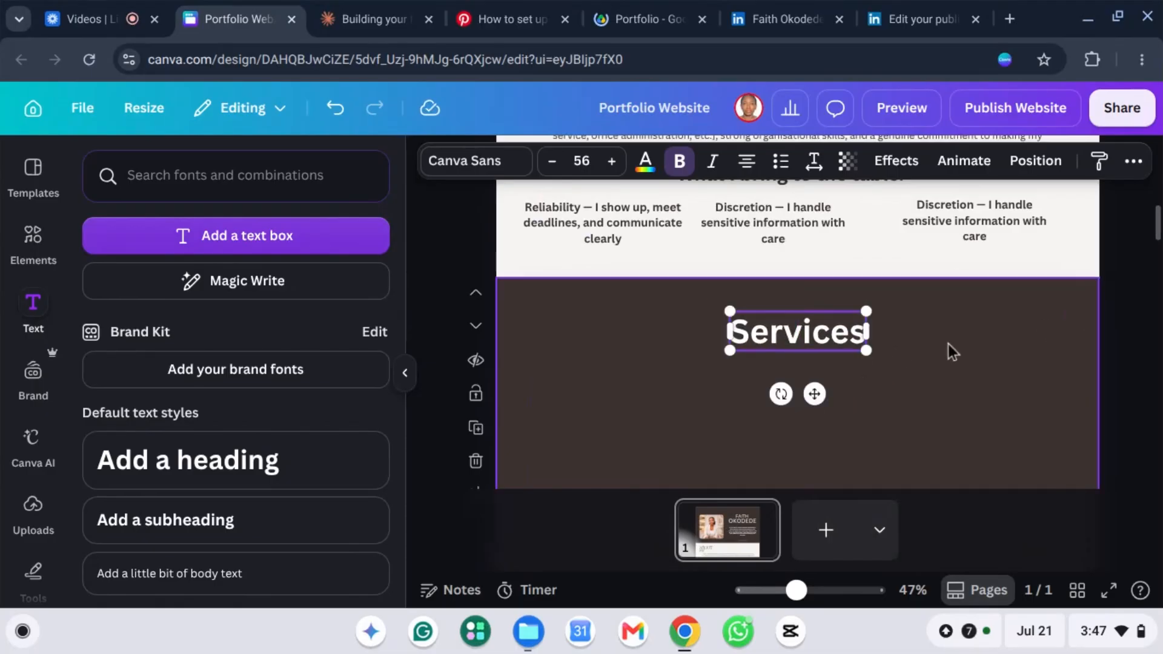
click(483, 165)
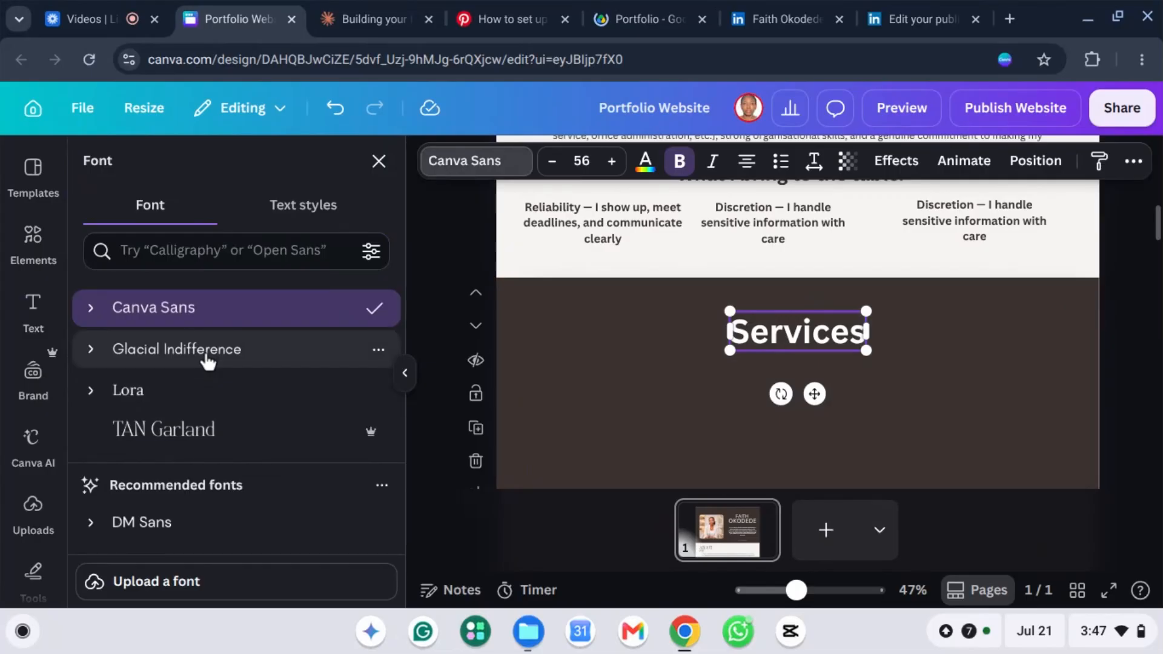
click(204, 358)
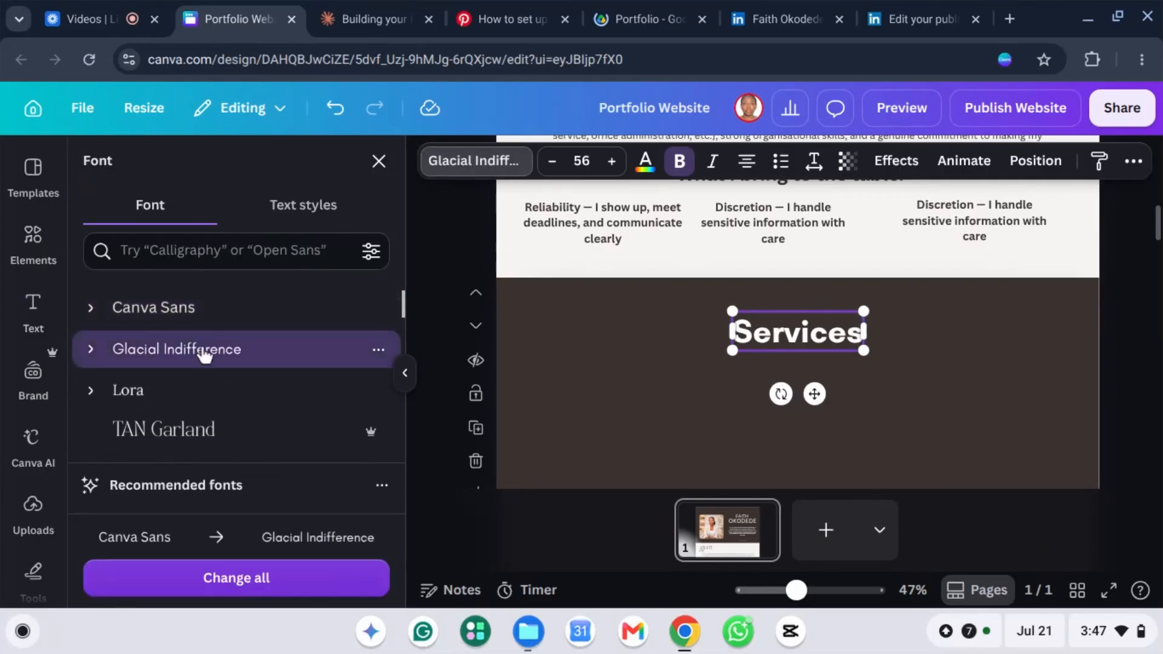
click(190, 428)
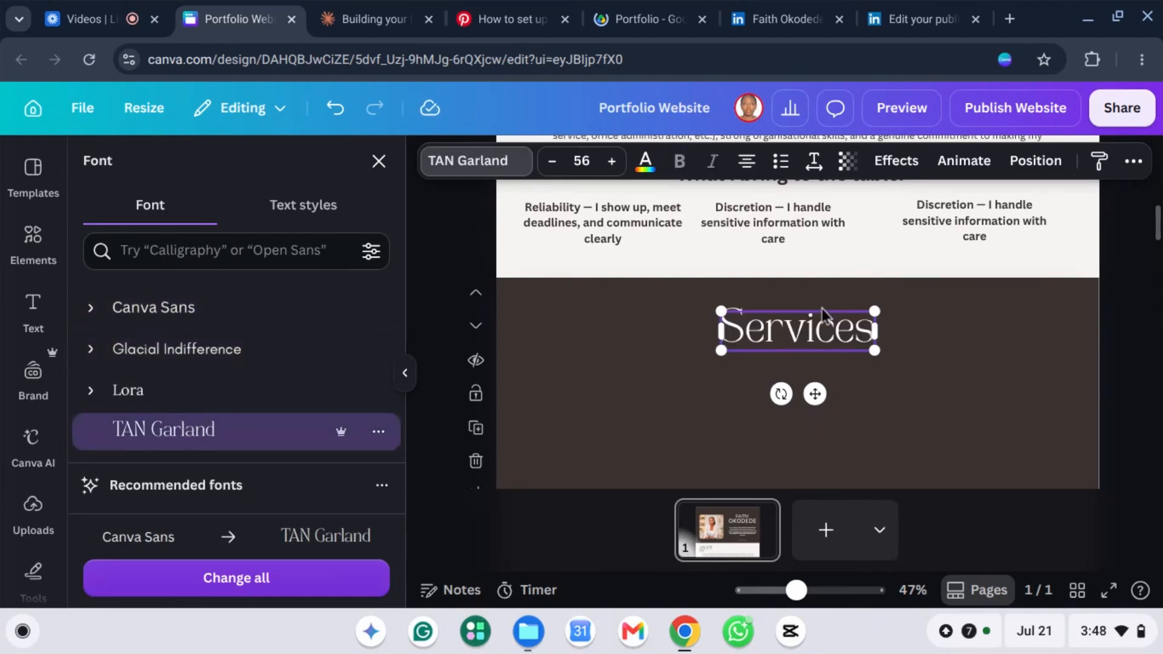
click(871, 405)
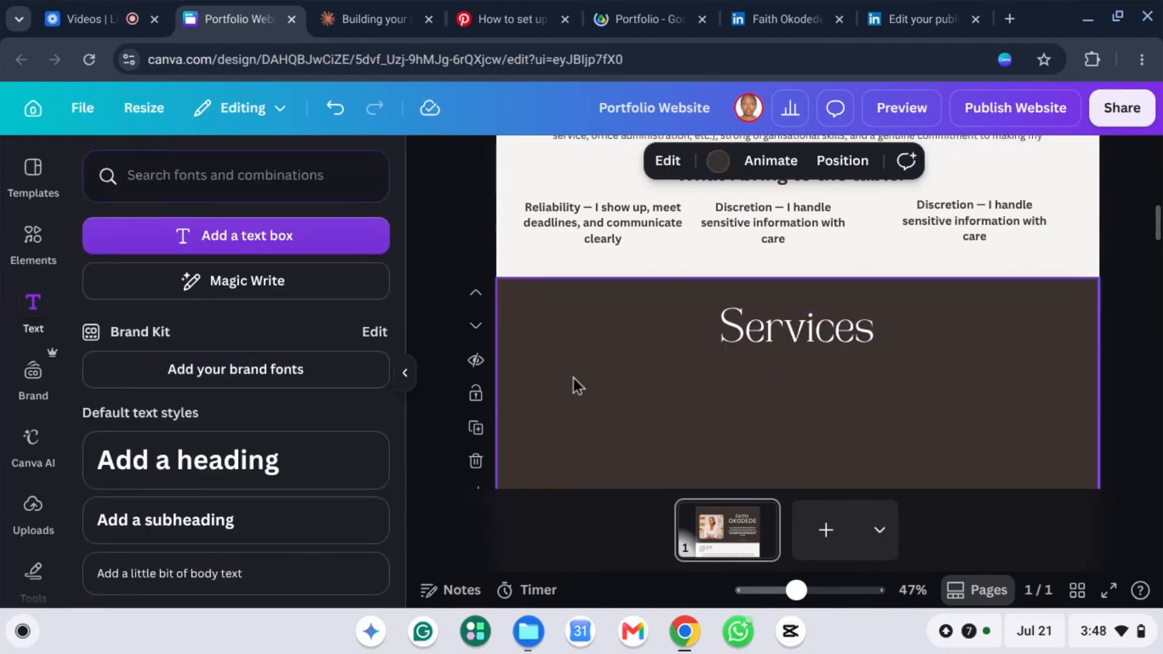
click(500, 447)
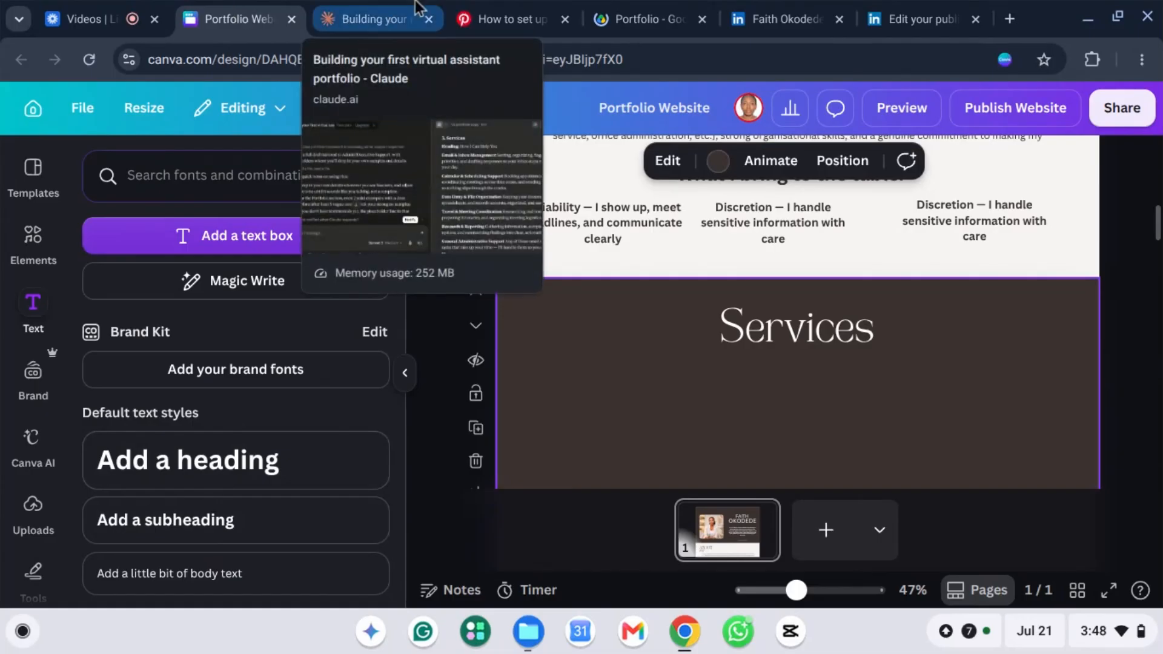
Step: Copy 'How I Can Help You' from Claude and paste it into a new subheading
click(342, 16)
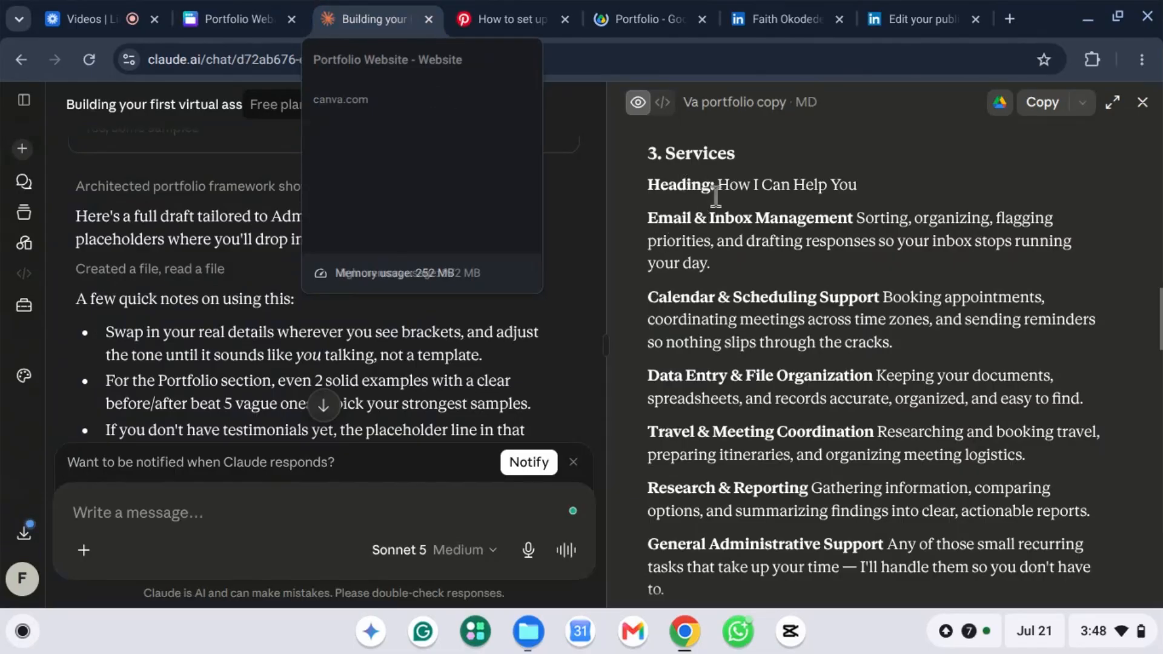
drag(734, 182, 855, 172)
key(ctrl+c)
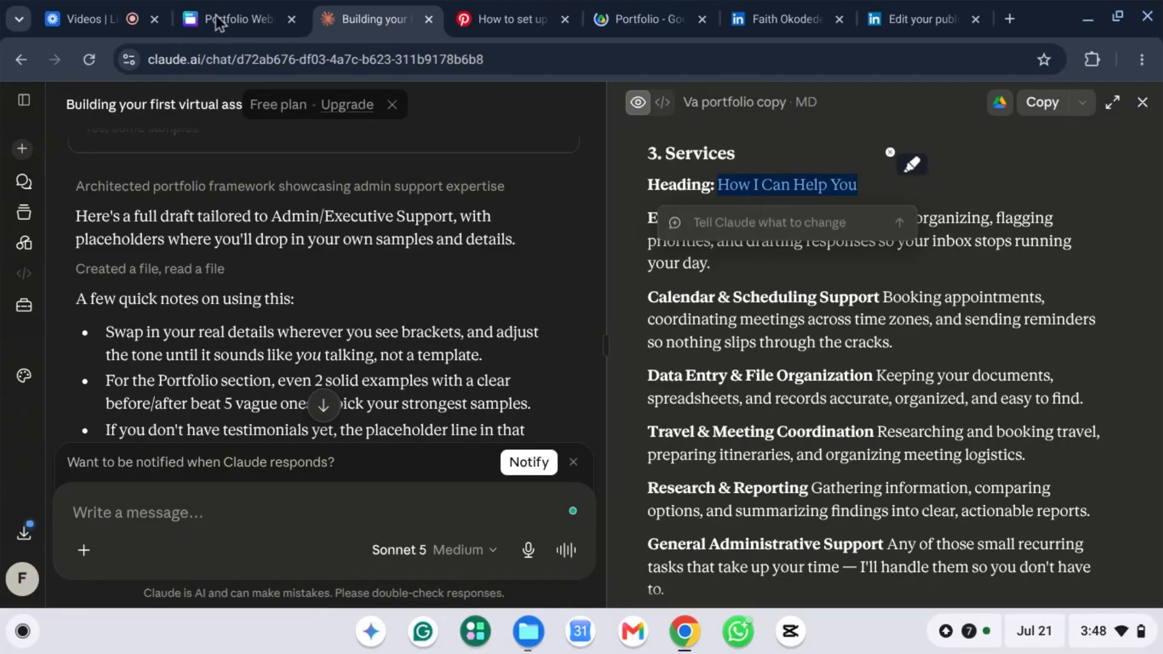
click(228, 17)
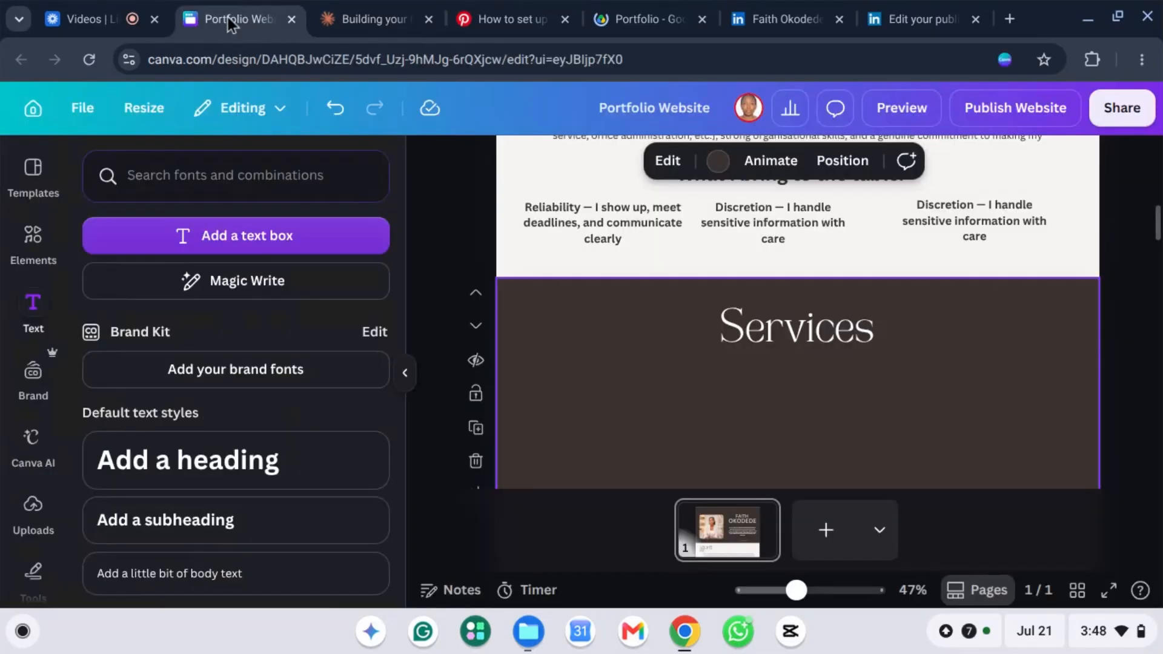
click(236, 520)
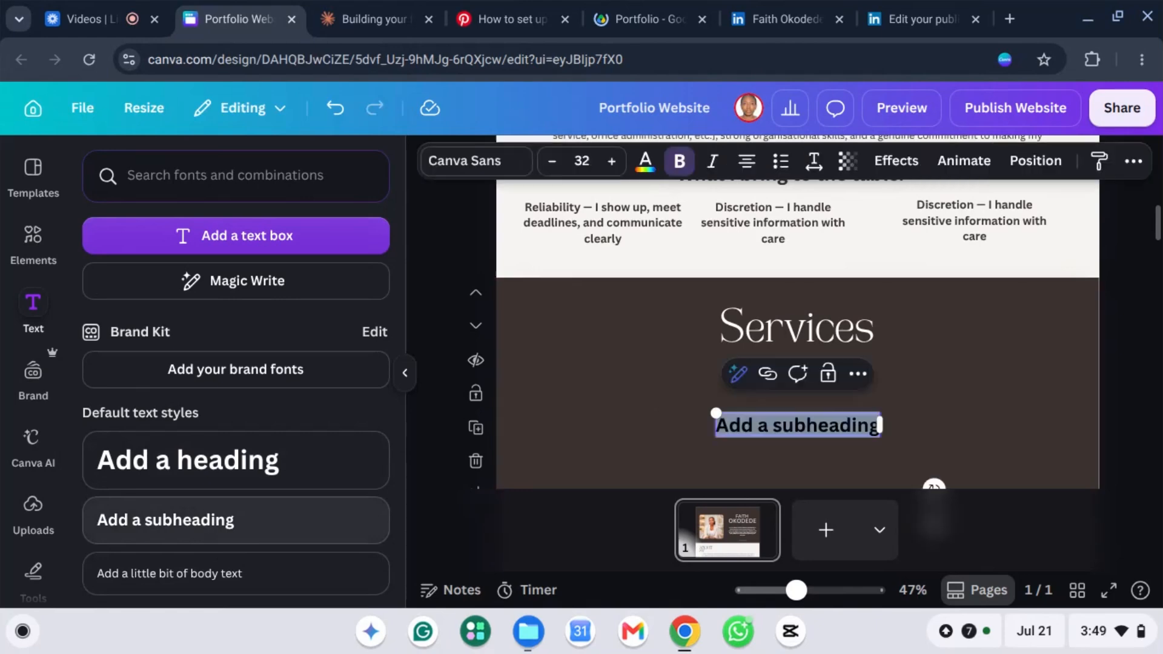
key(ctrl+v)
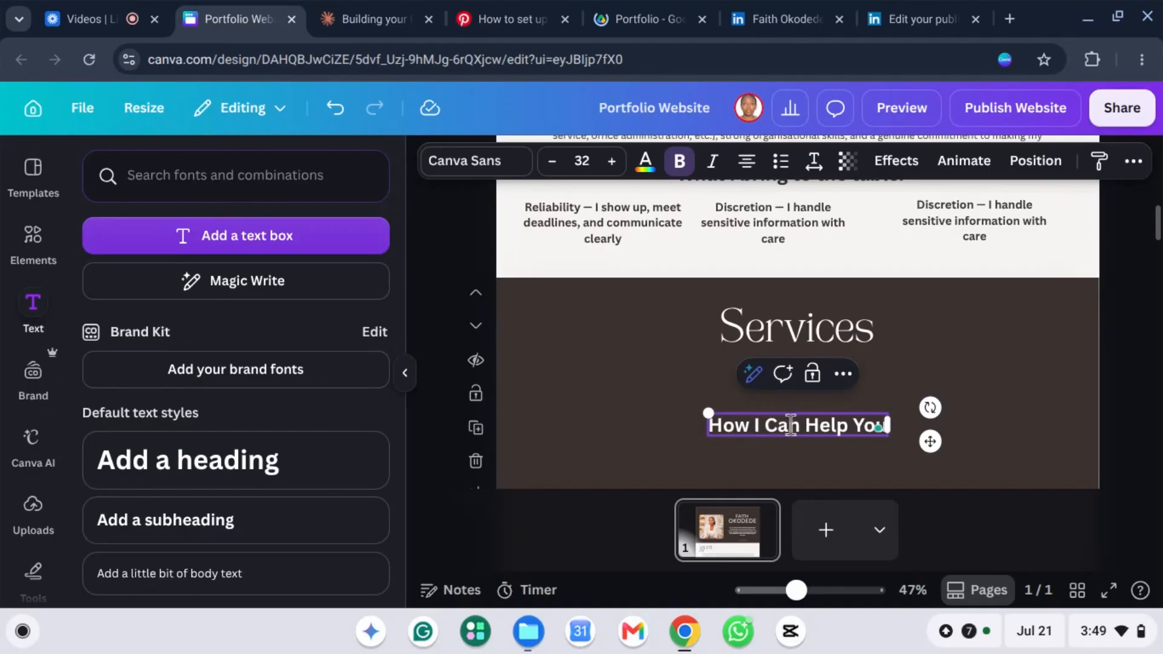
Step: Move the subheading left under Services and set it in Lora
drag(798, 422, 623, 361)
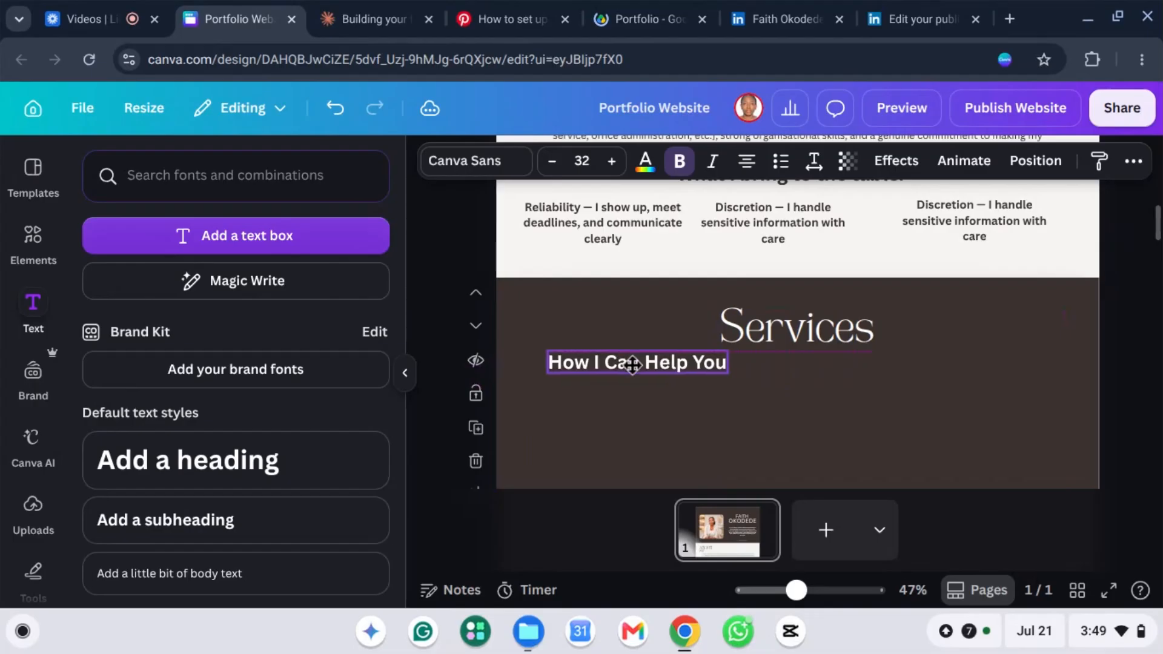
double_click(616, 362)
click(656, 364)
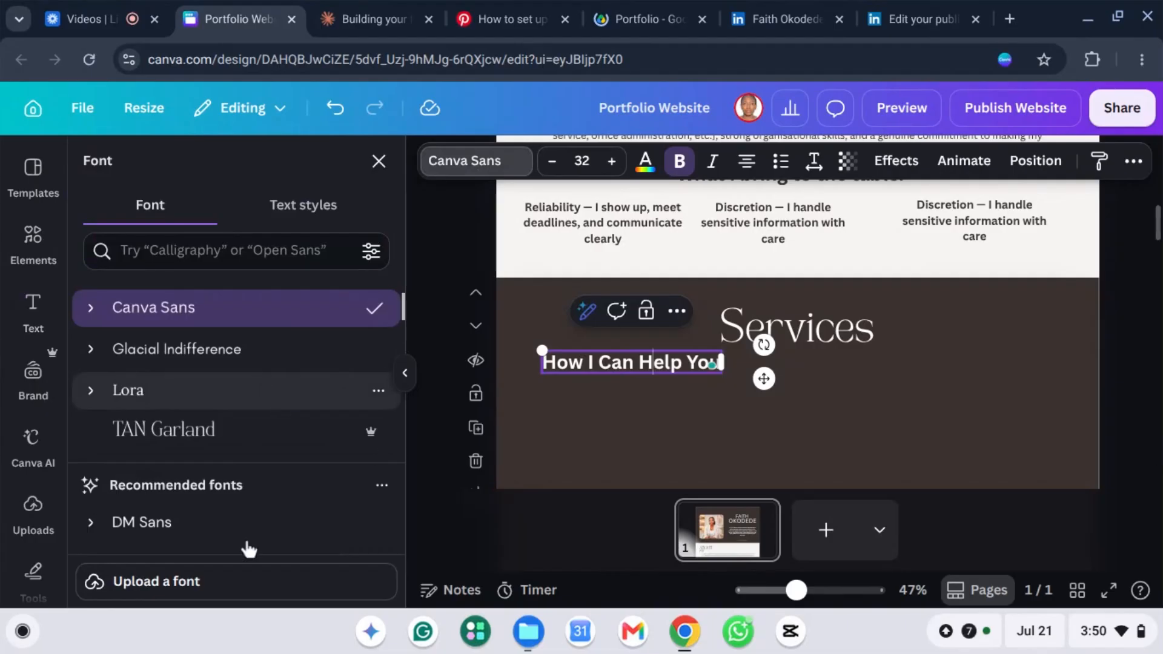
click(176, 388)
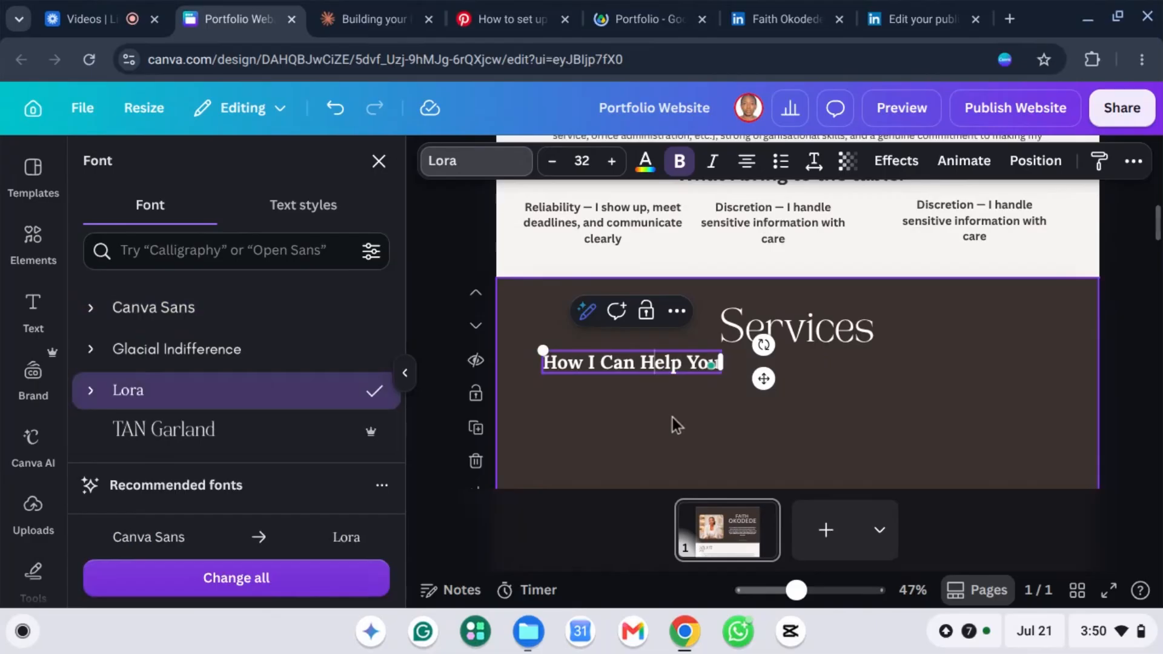
click(935, 337)
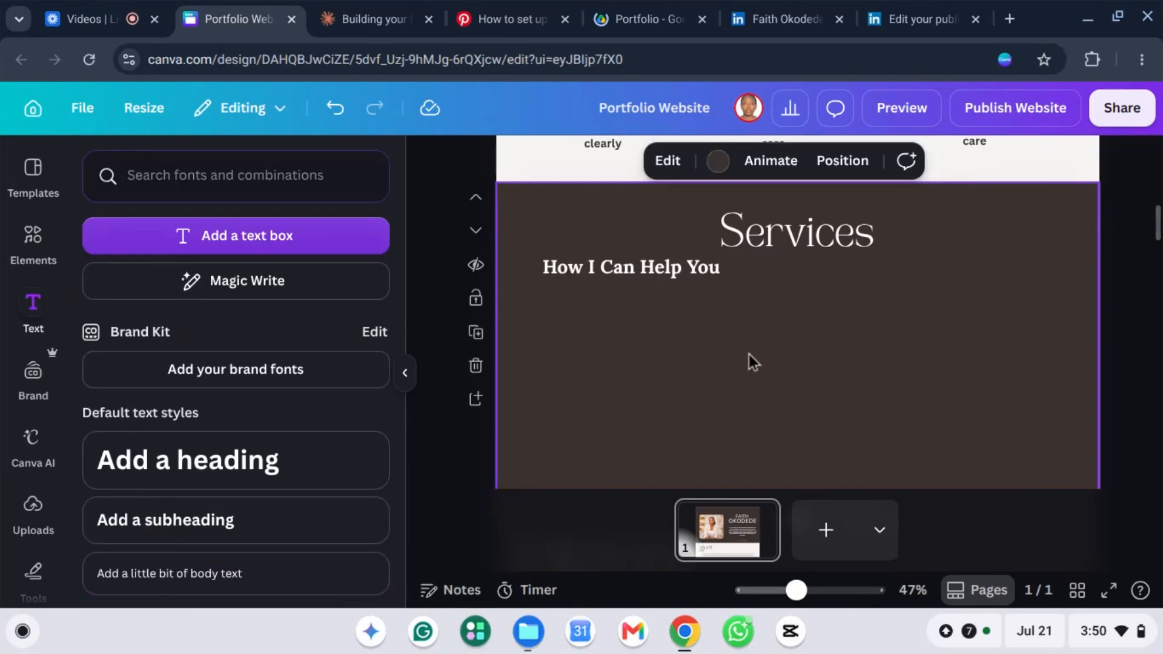
Step: Add another subheading box, then copy the first three service descriptions from Claude
scroll(749, 354, down, 1)
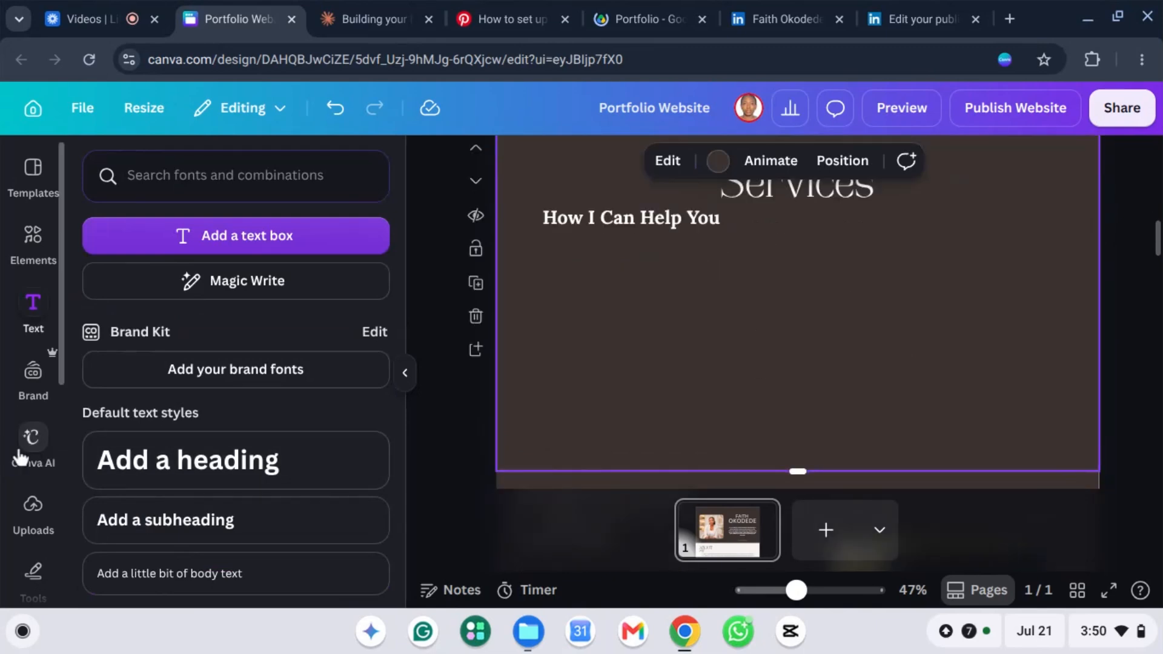
click(197, 527)
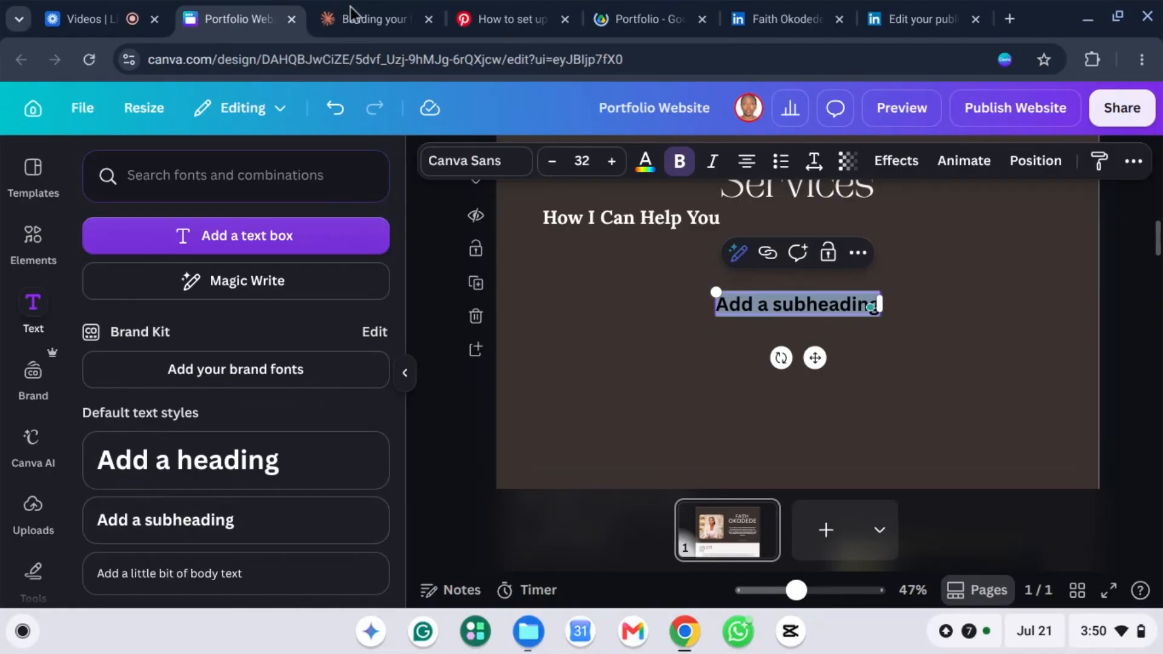
mouse_move(355, 20)
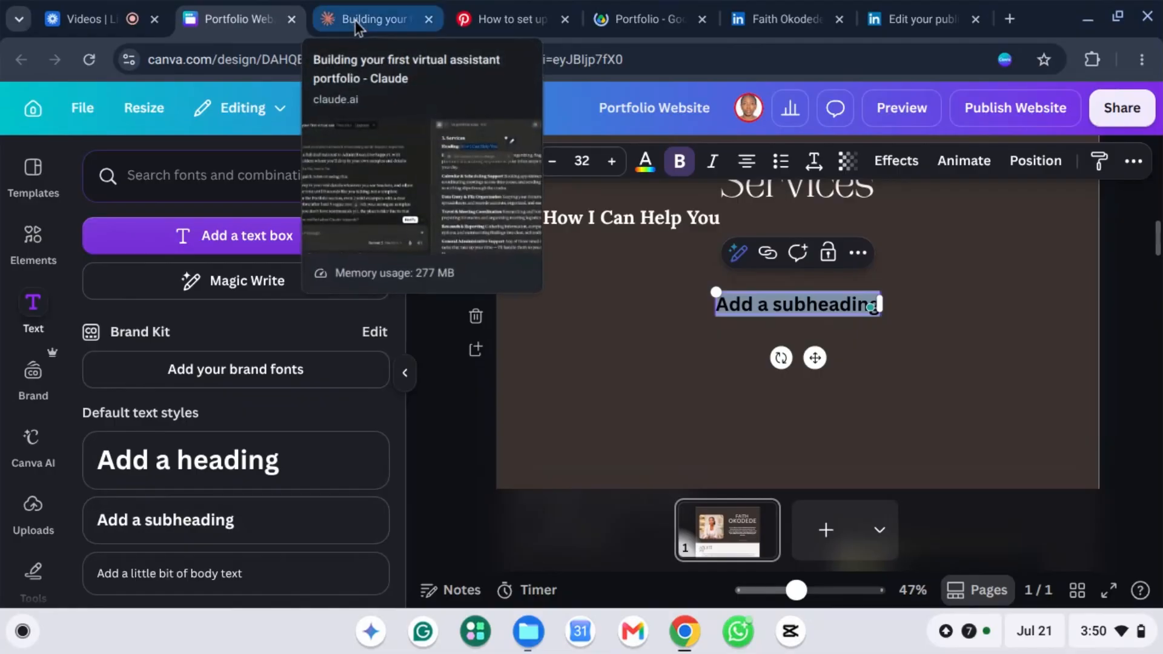
click(355, 19)
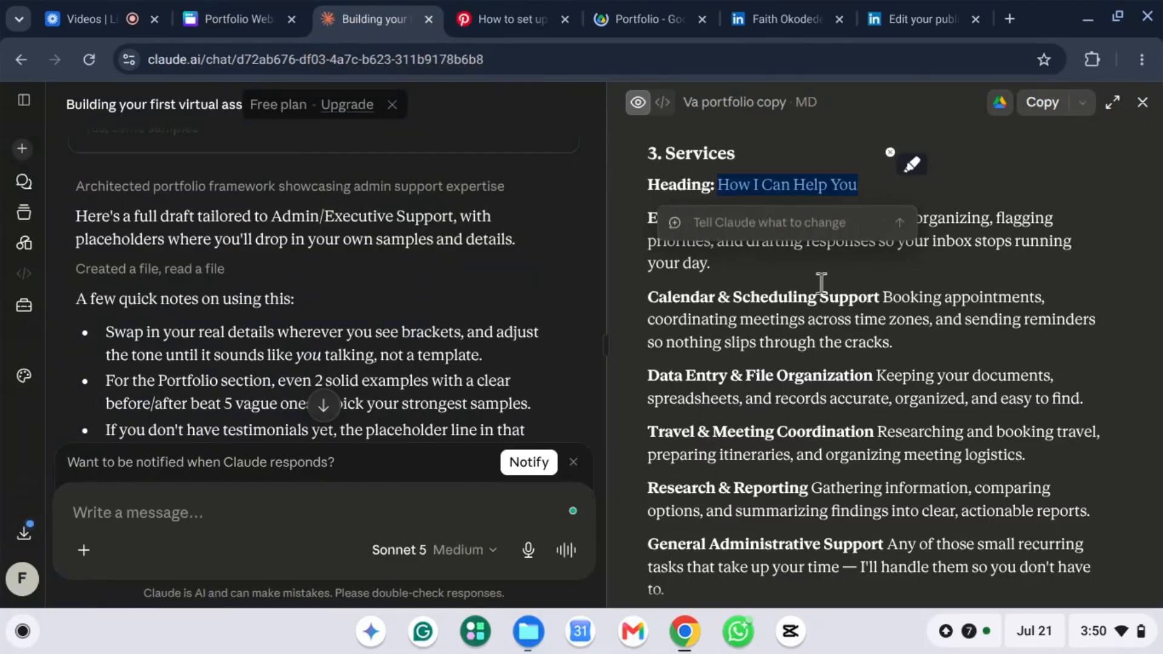
click(806, 308)
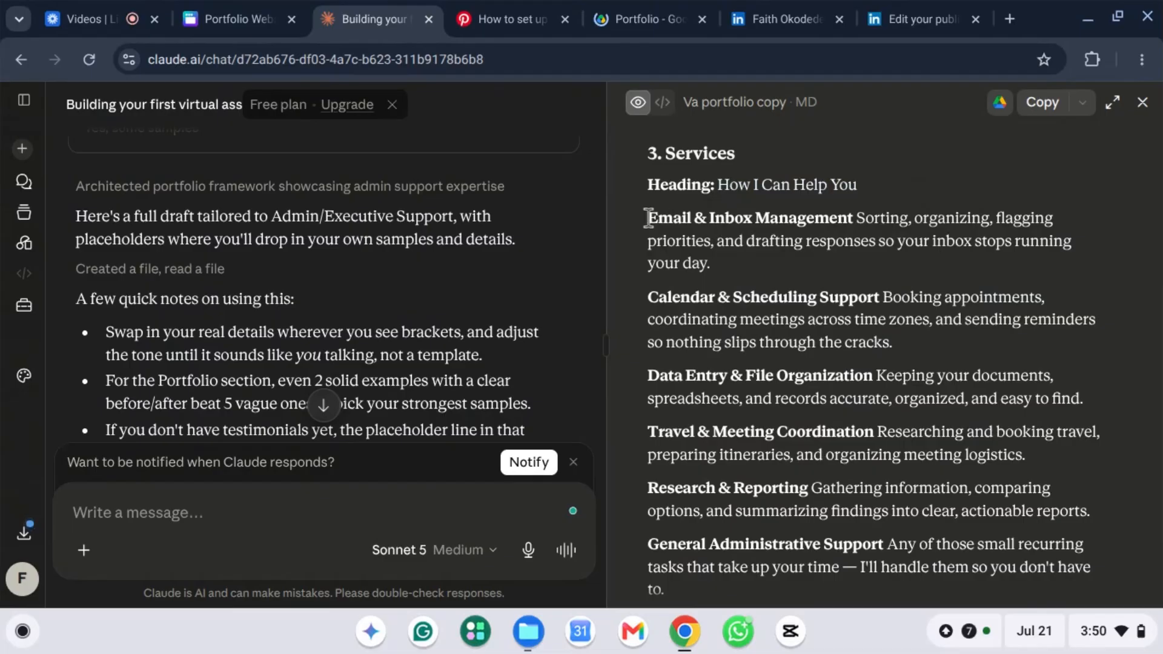
drag(647, 217, 1111, 417)
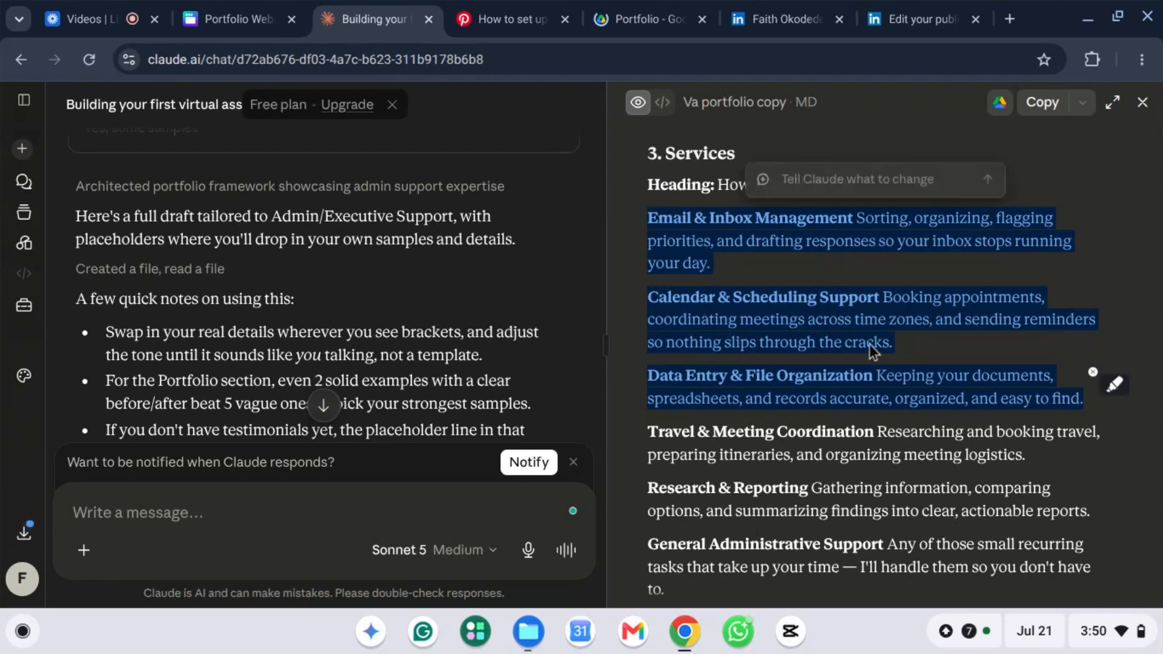
right_click(848, 278)
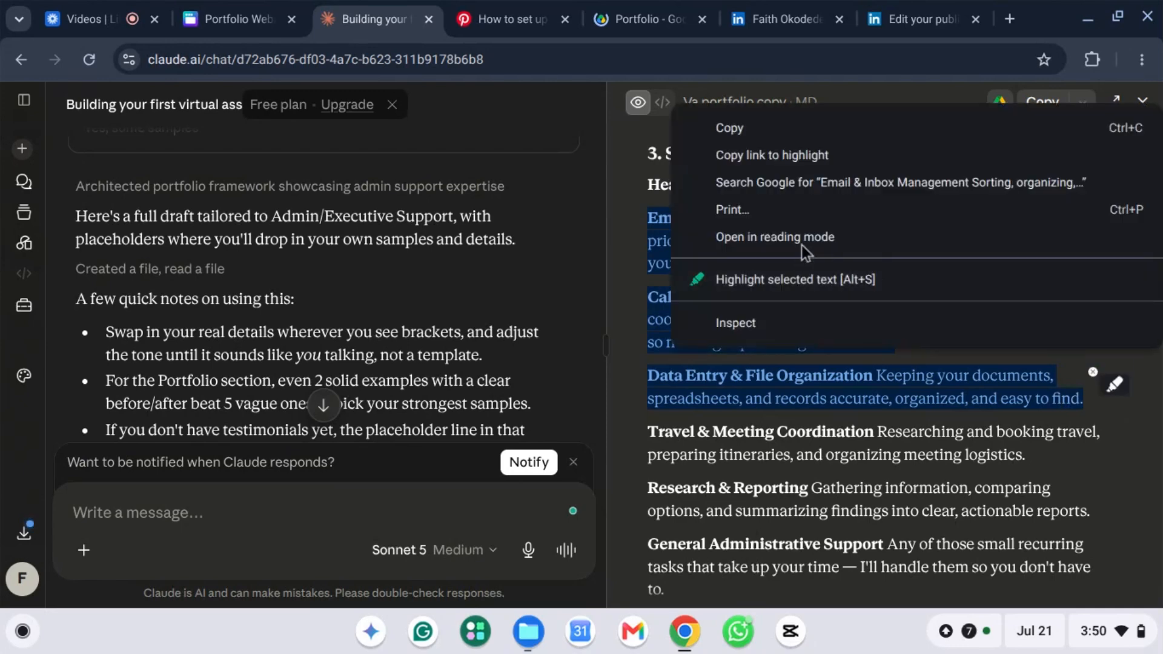
click(730, 128)
click(239, 18)
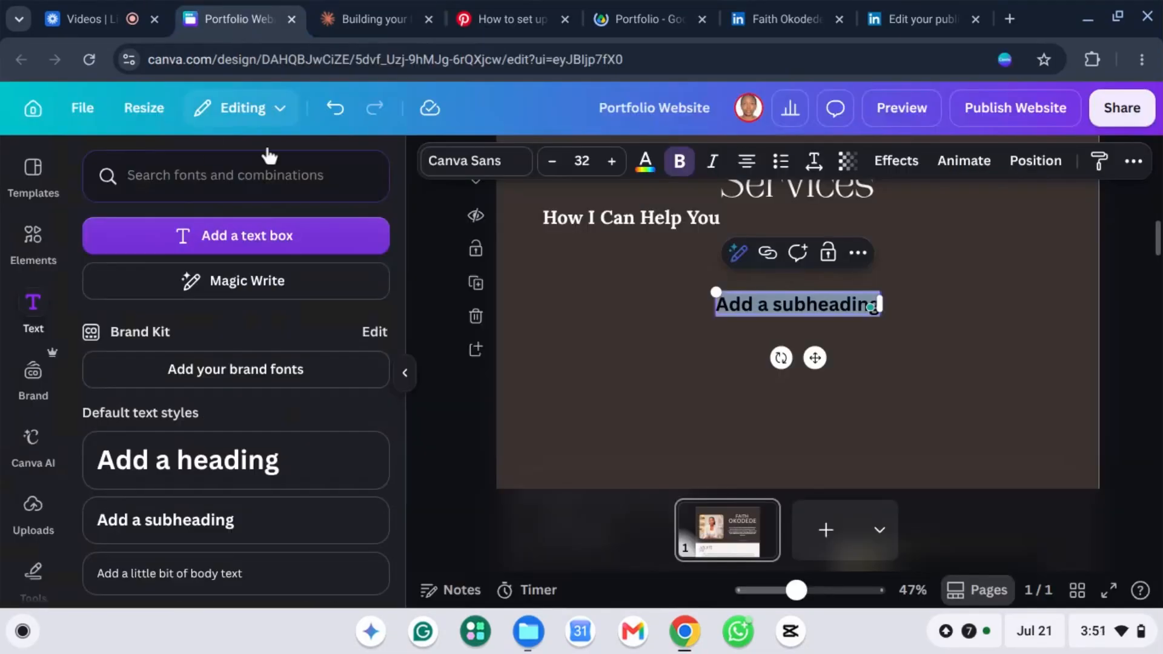
Step: Paste the services text and cut the Calendar and Data Entry paragraphs
key(ctrl+v)
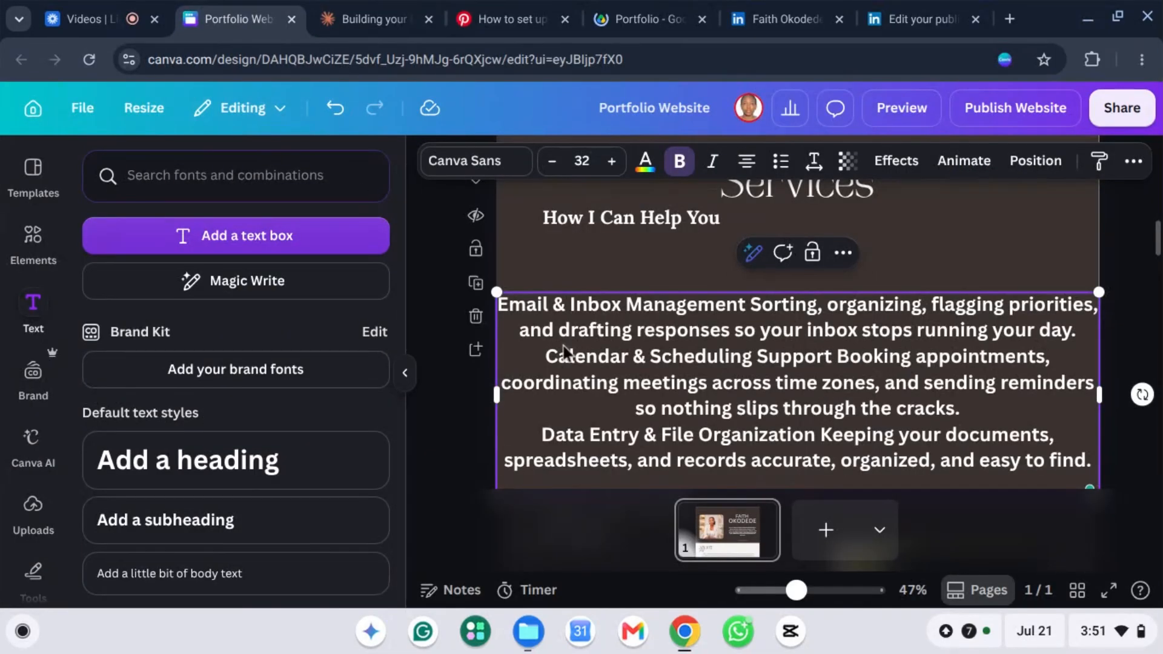
scroll(558, 348, down, 1)
drag(553, 288, 1091, 394)
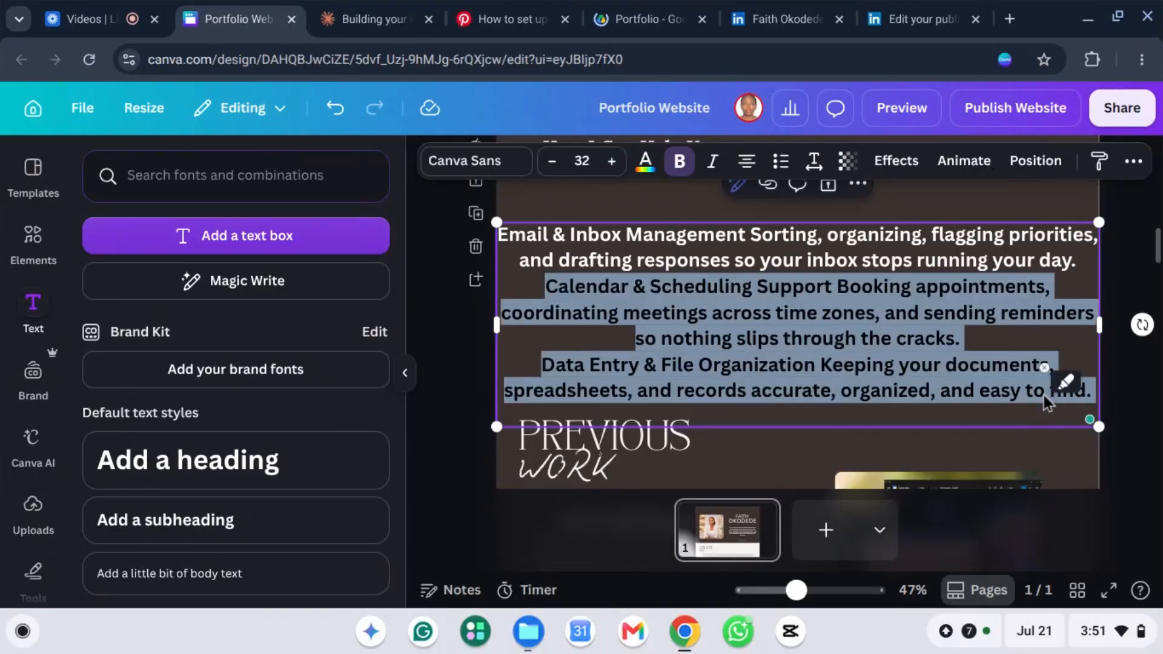
key(ctrl+x)
Step: Narrow the Email & Inbox text box into a column at size 17 and reposition it
drag(1099, 254, 846, 344)
drag(661, 283, 690, 290)
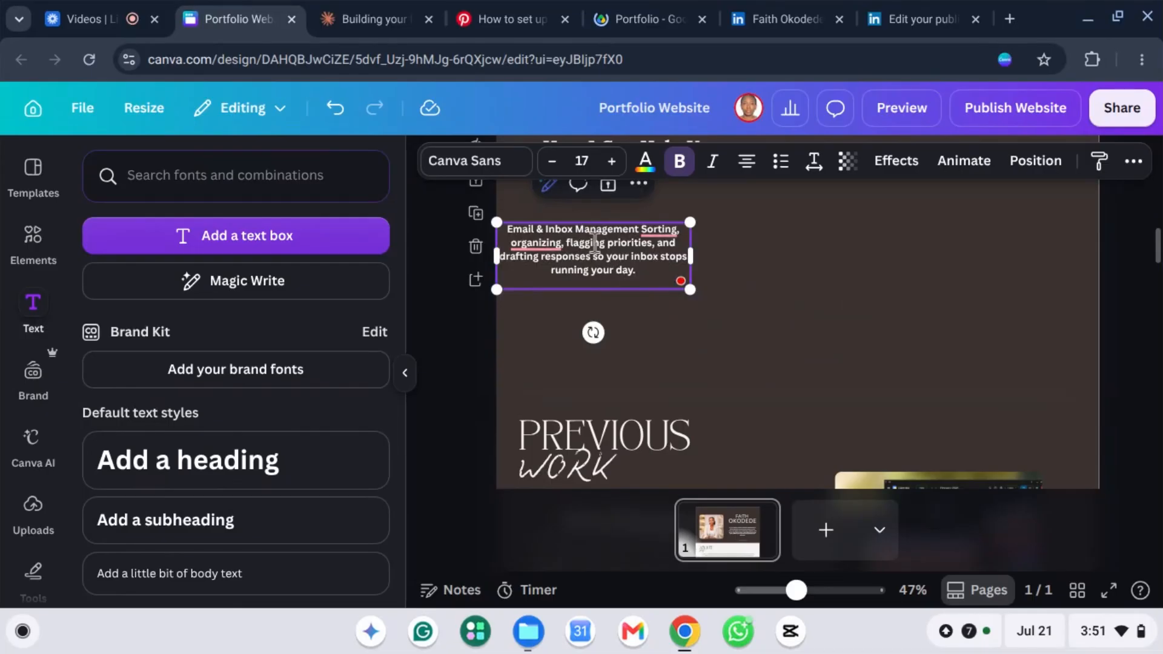
drag(594, 242, 599, 242)
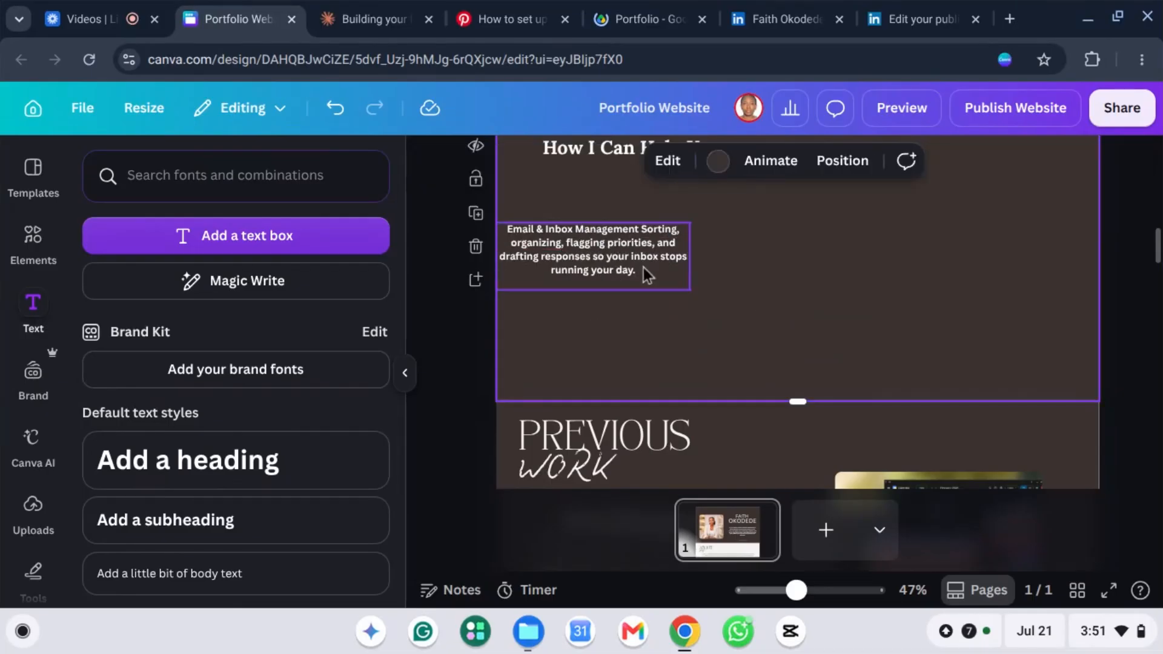
click(644, 268)
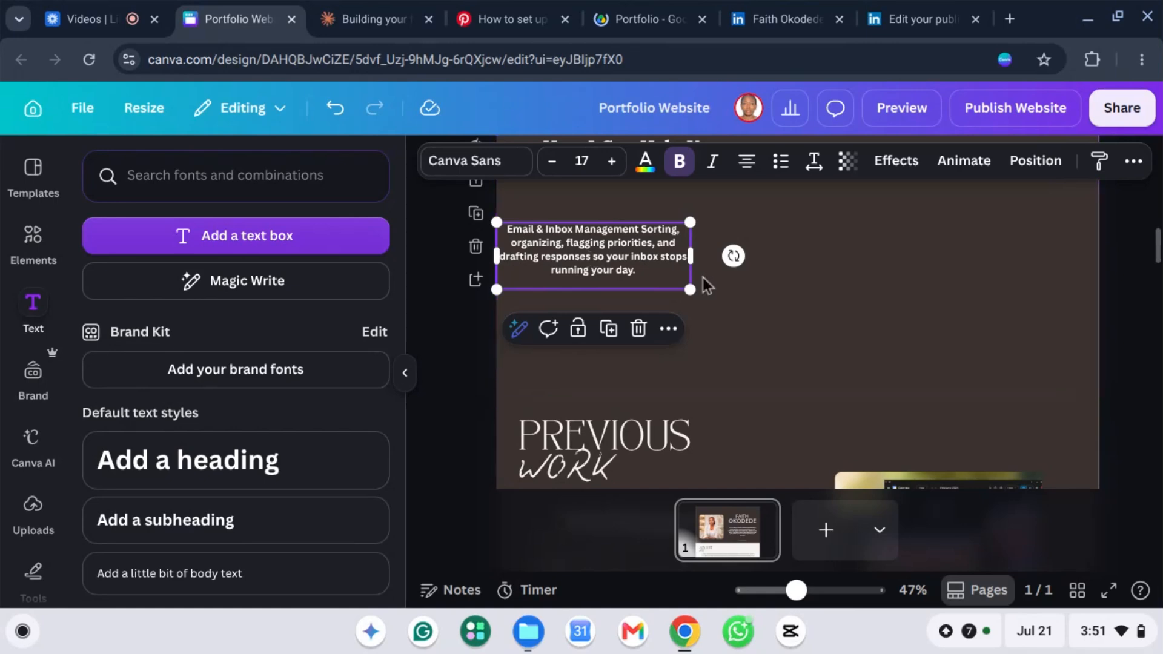
drag(589, 270, 686, 297)
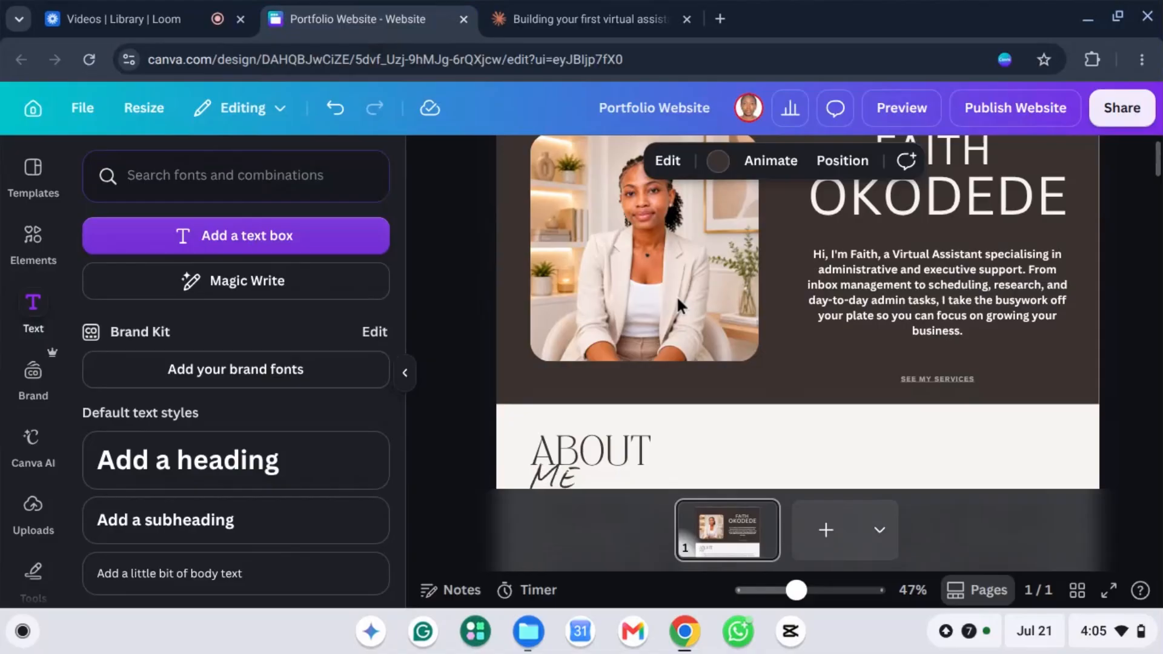
scroll(681, 304, down, 1)
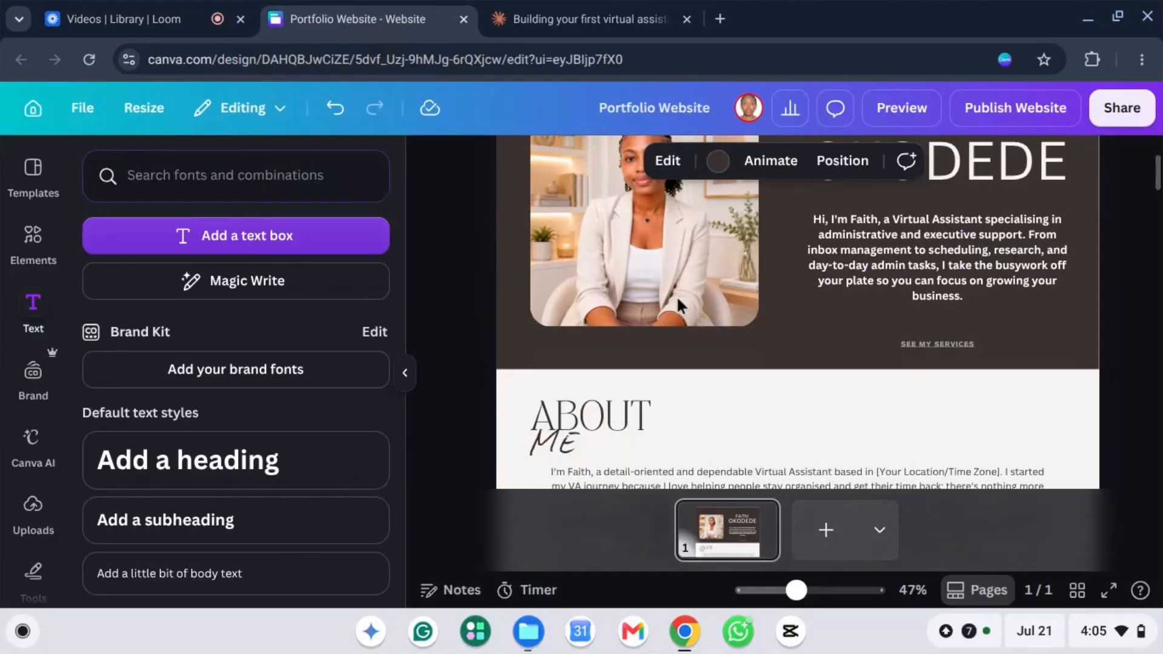
scroll(774, 315, up, 3)
scroll(778, 309, down, 6)
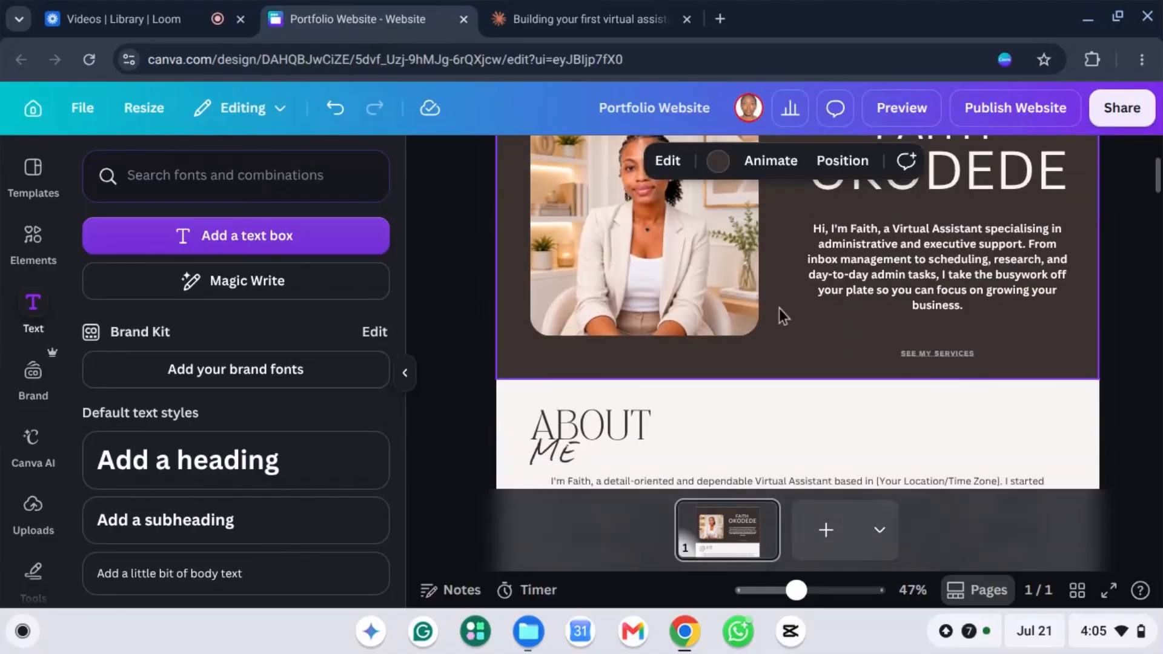
scroll(773, 320, down, 10)
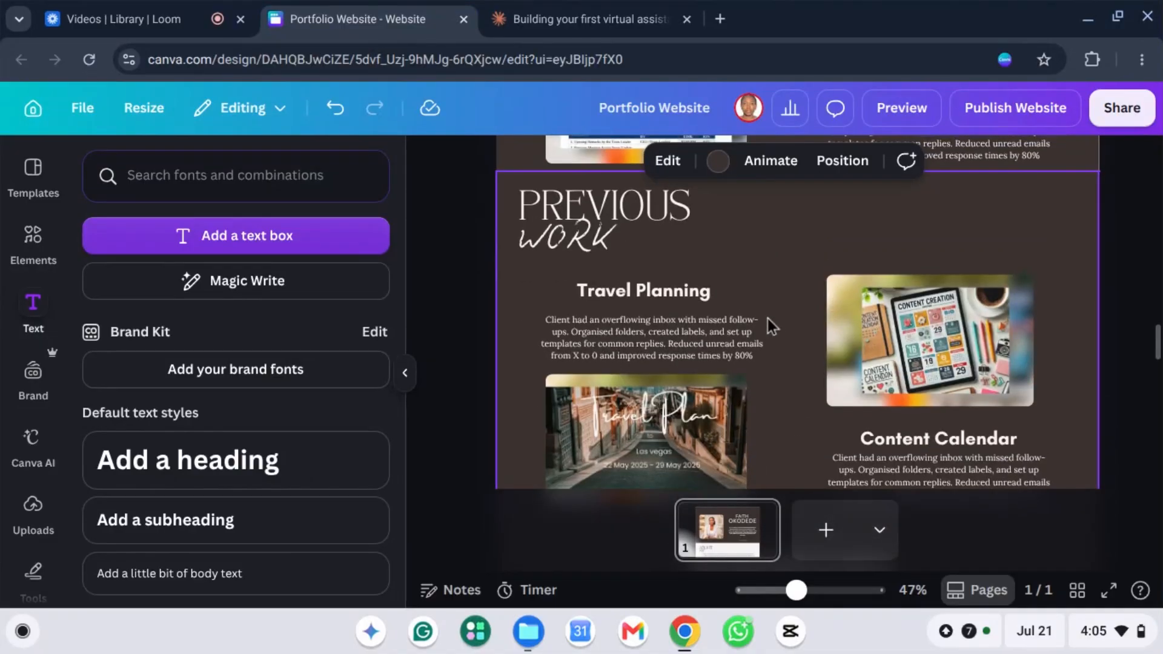
scroll(769, 318, up, 4)
scroll(778, 314, up, 3)
scroll(768, 322, down, 8)
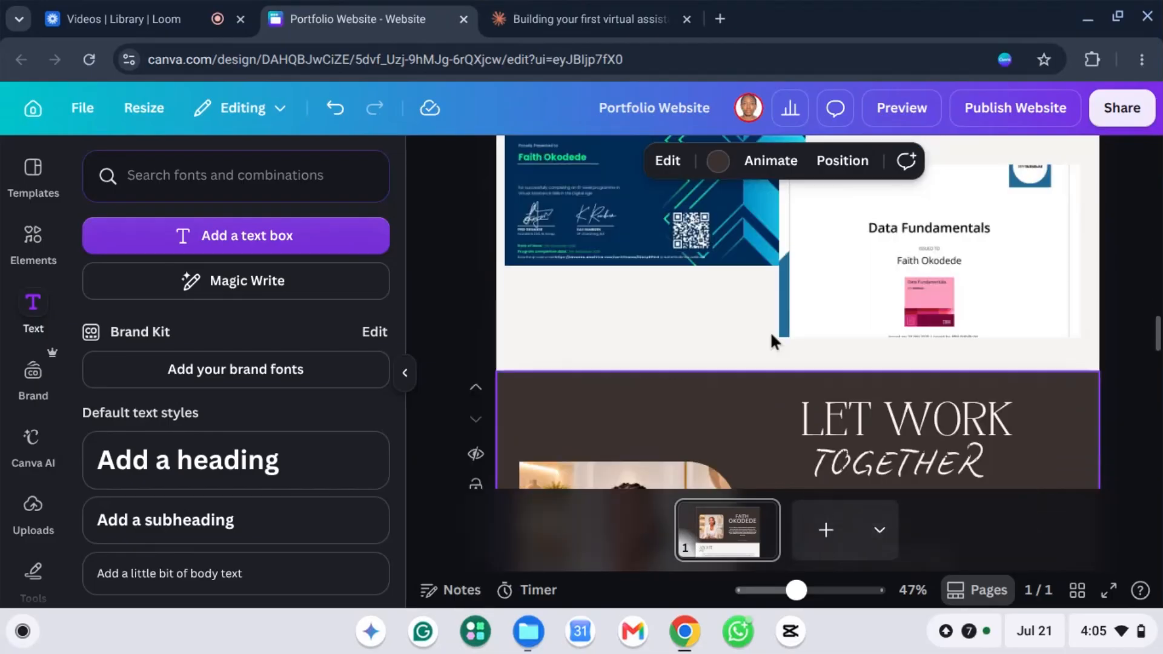
scroll(769, 330, up, 5)
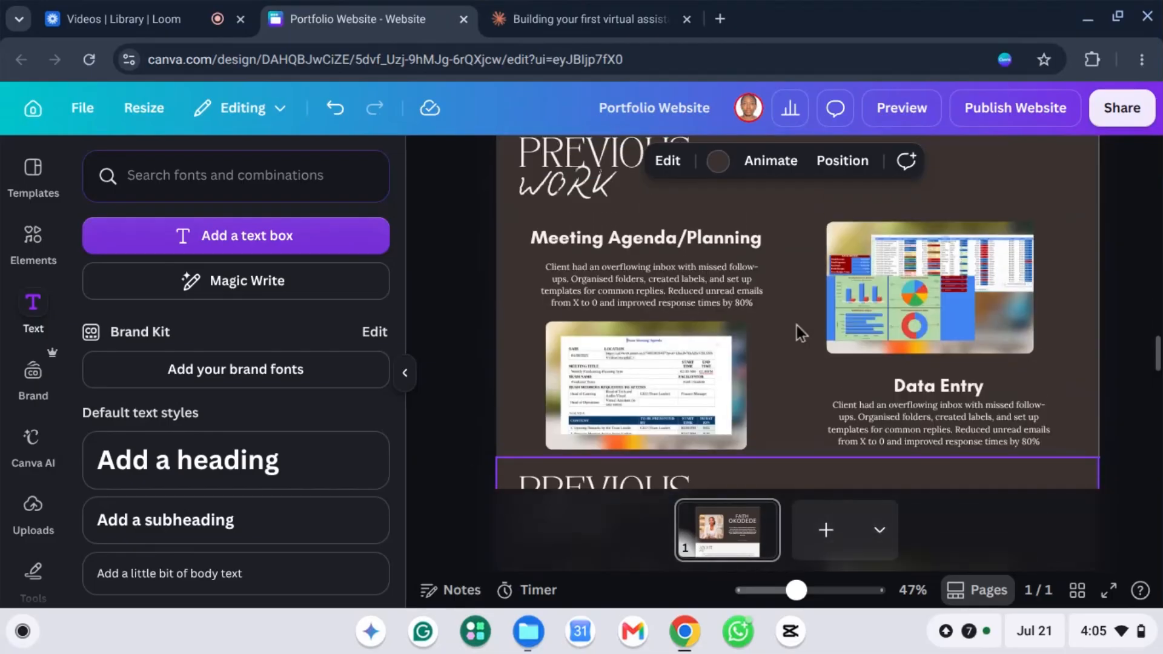
scroll(797, 325, up, 5)
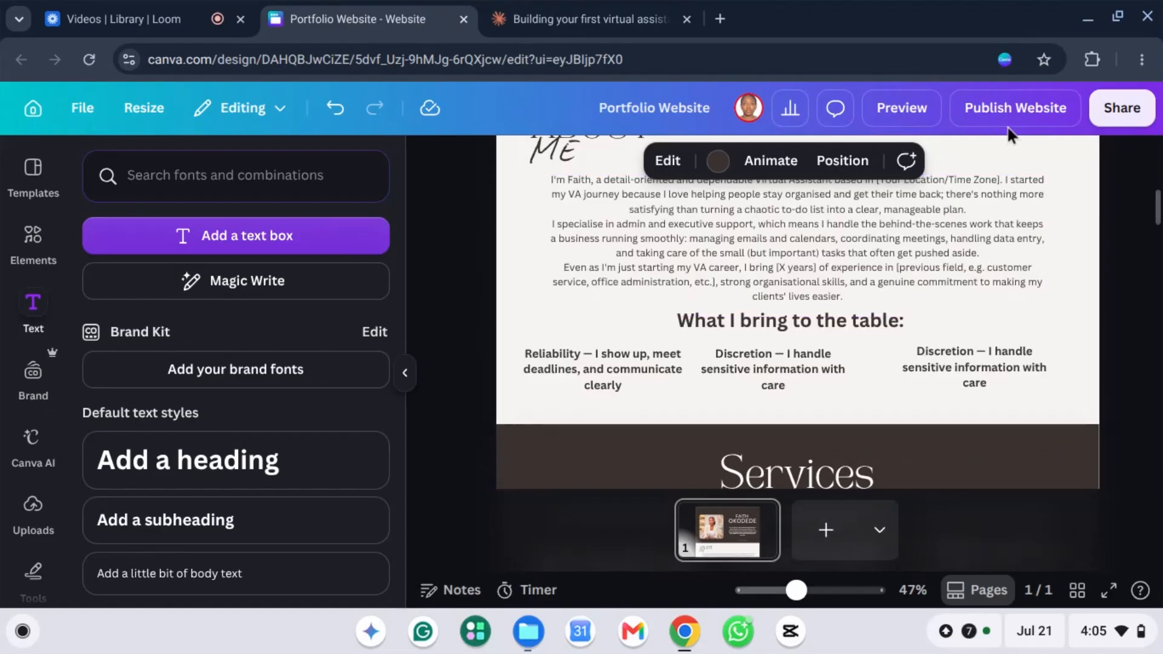
Step: Retitle the design with the owner's full name before 'Portfolio Website'
click(630, 108)
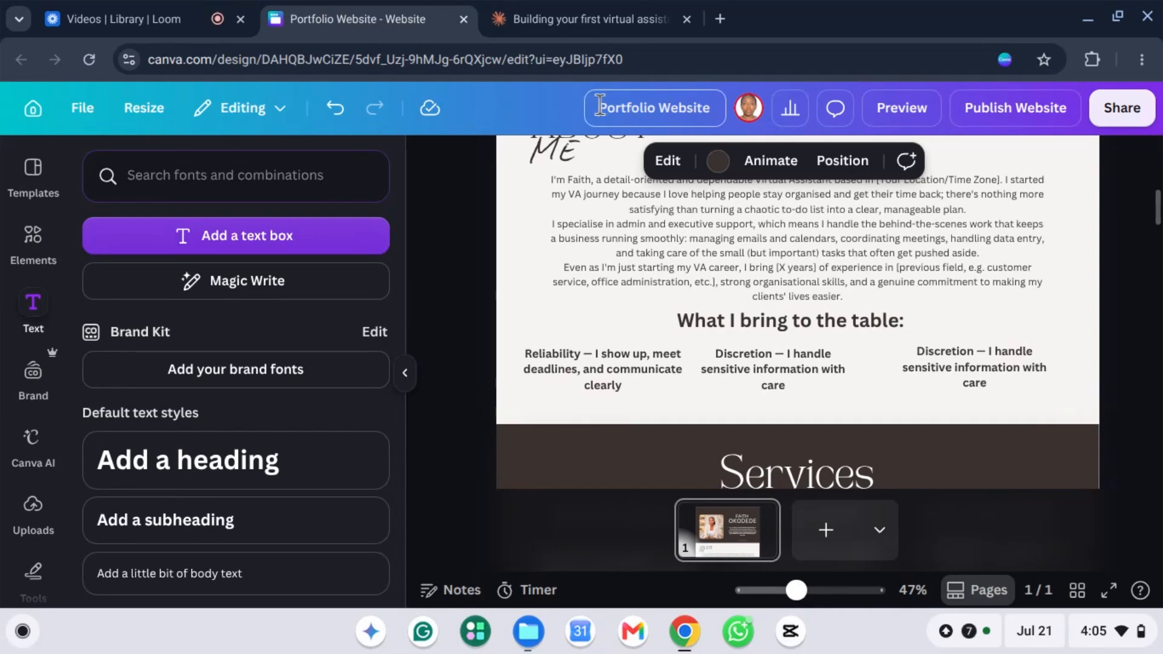
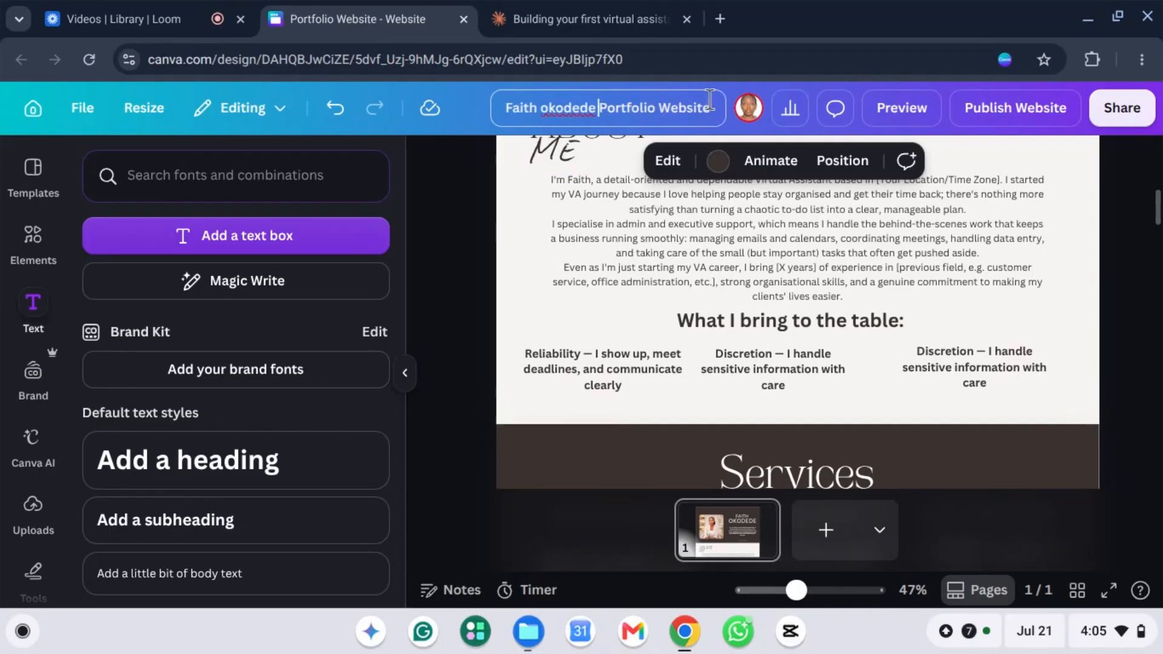
click(1128, 252)
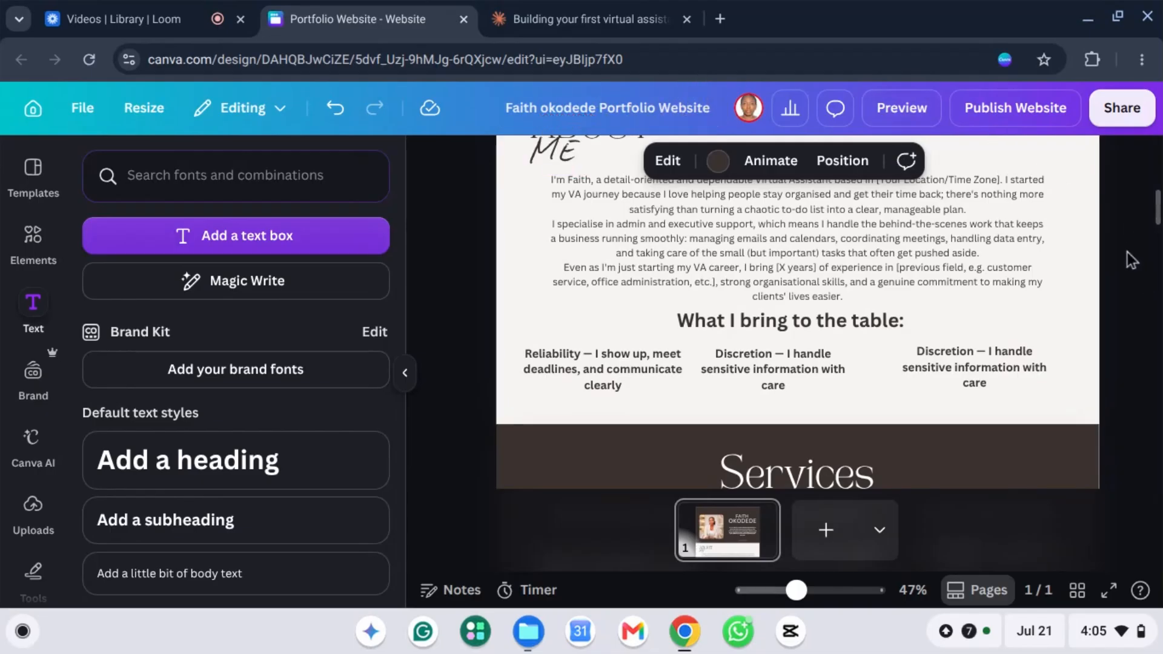
Step: Preview the portfolio site on desktop and scroll through all its sections from top to bottom
click(901, 113)
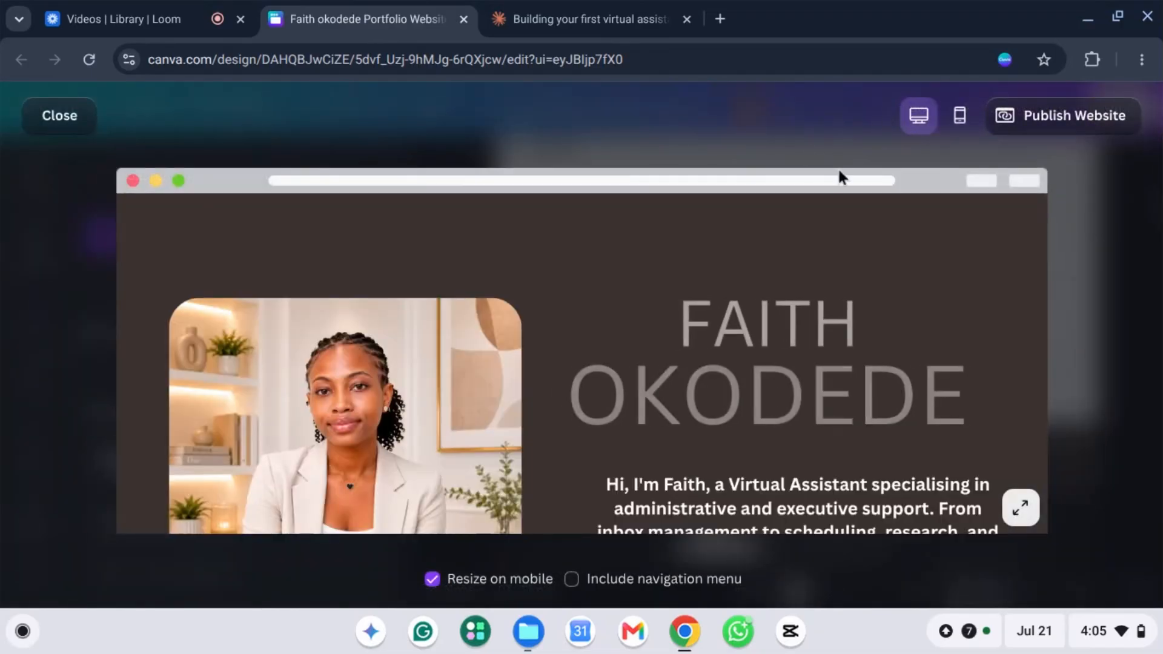
scroll(910, 341, down, 2)
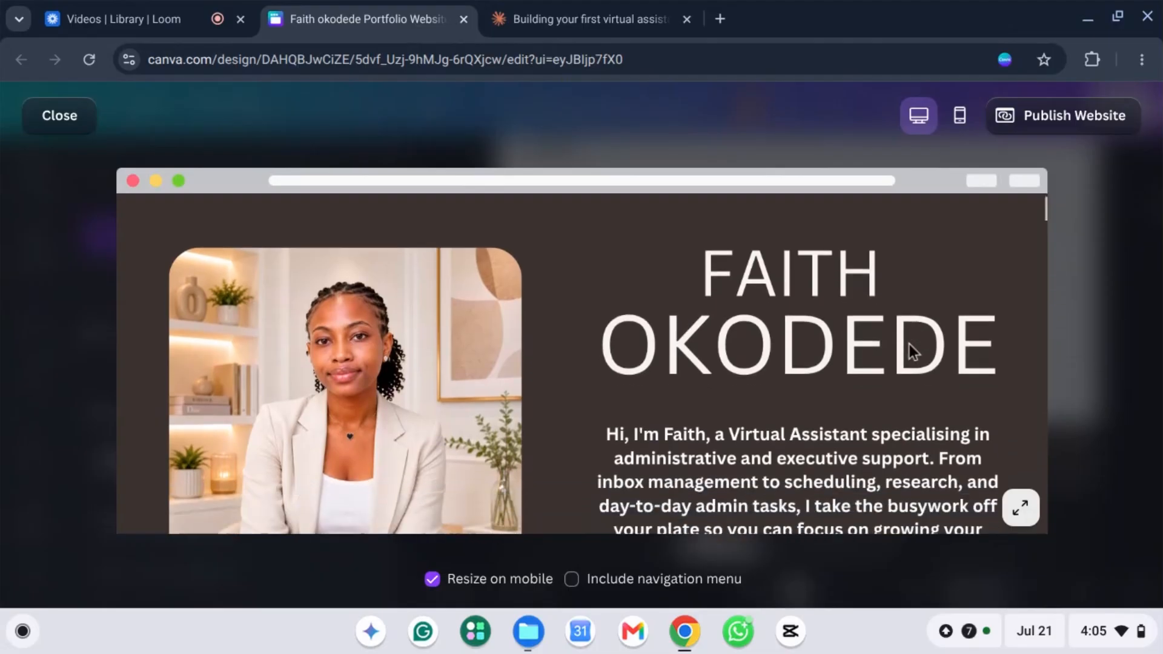
scroll(911, 343, down, 5)
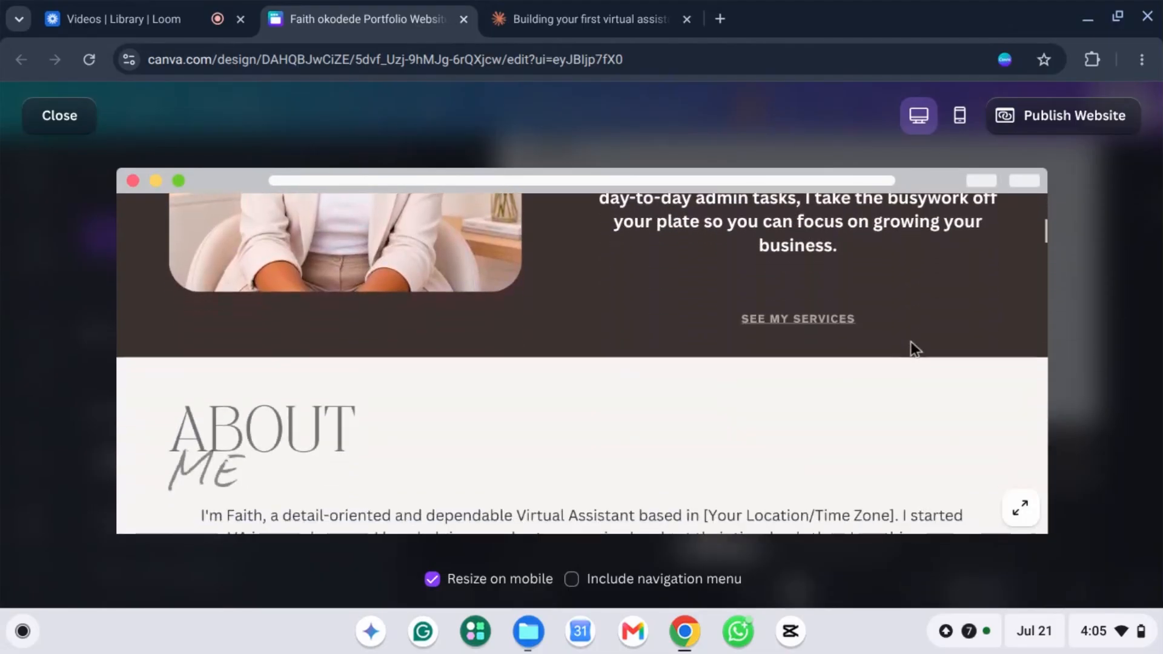
scroll(911, 344, down, 10)
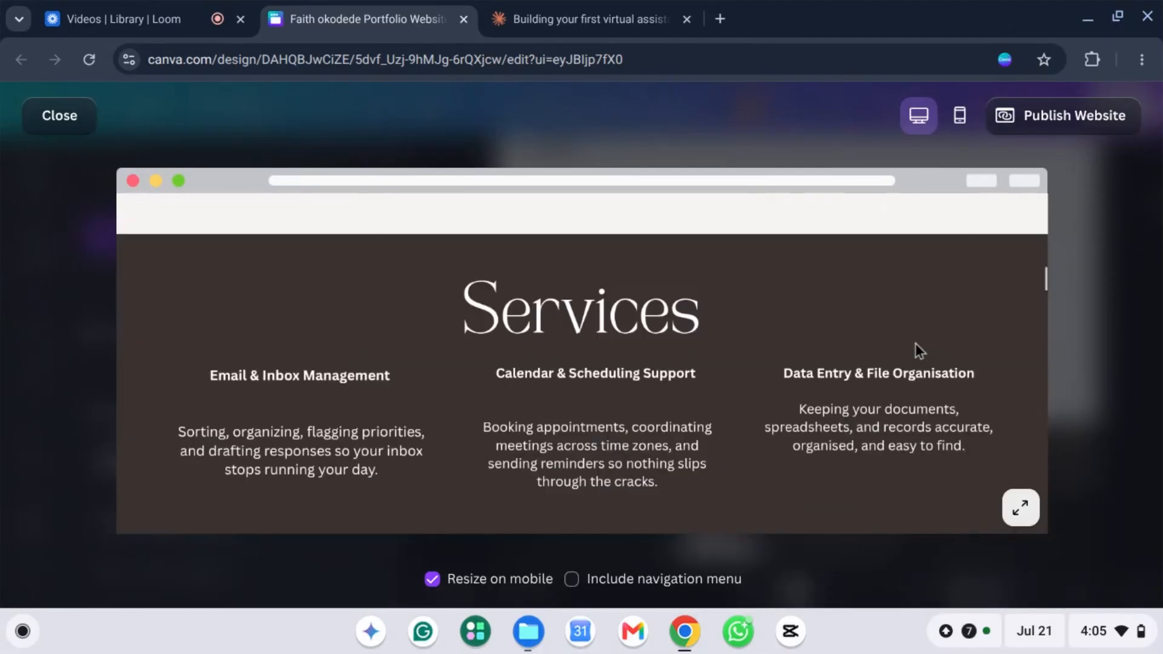
scroll(915, 344, down, 3)
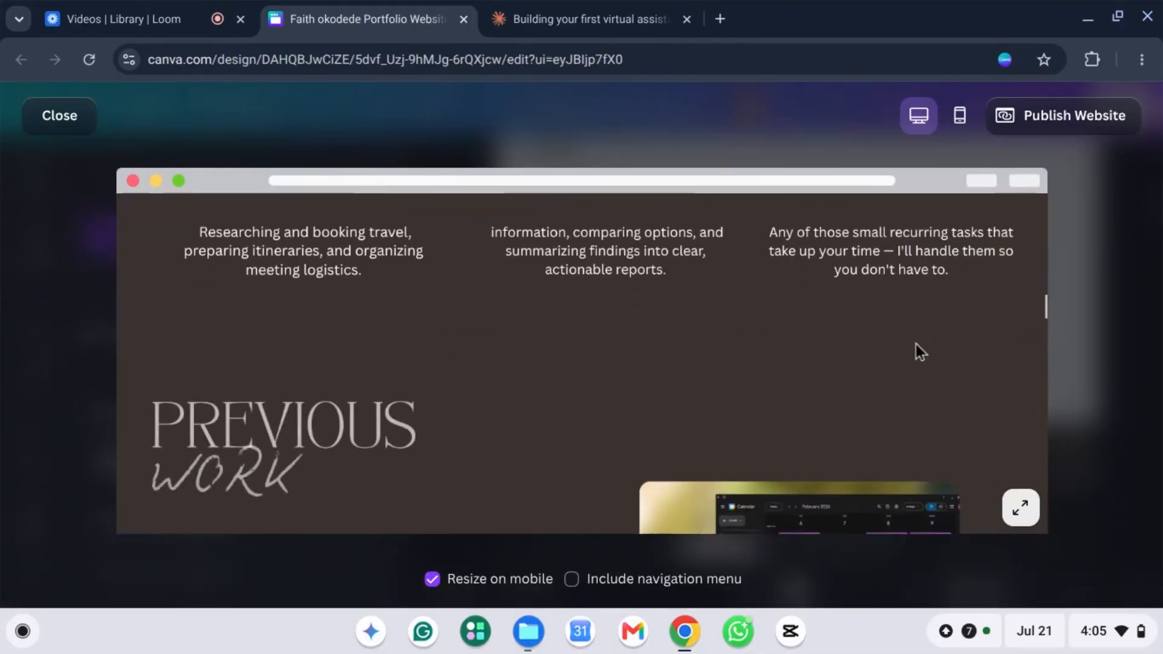
scroll(916, 351, down, 10)
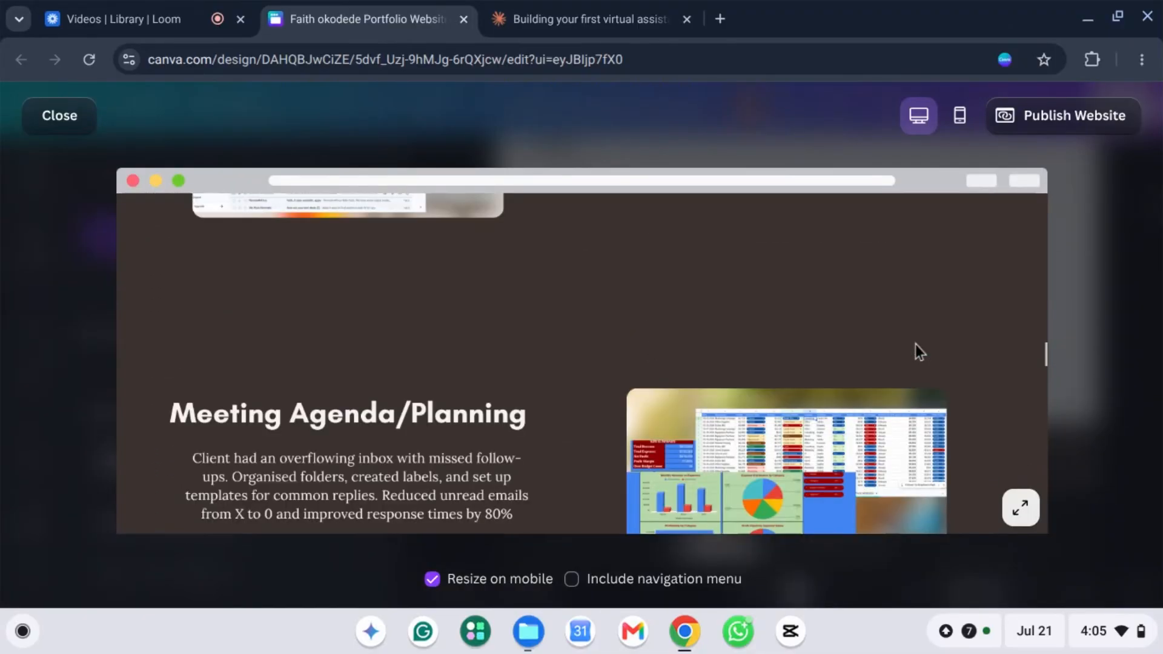
scroll(915, 344, down, 10)
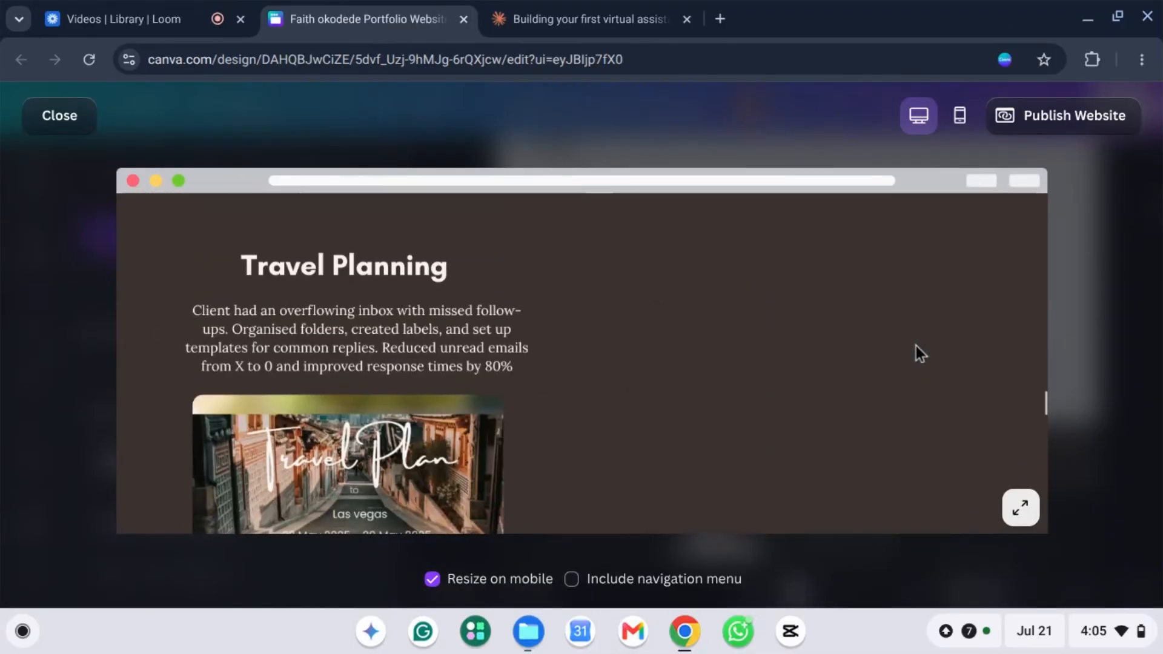
scroll(915, 344, up, 3)
scroll(915, 344, down, 7)
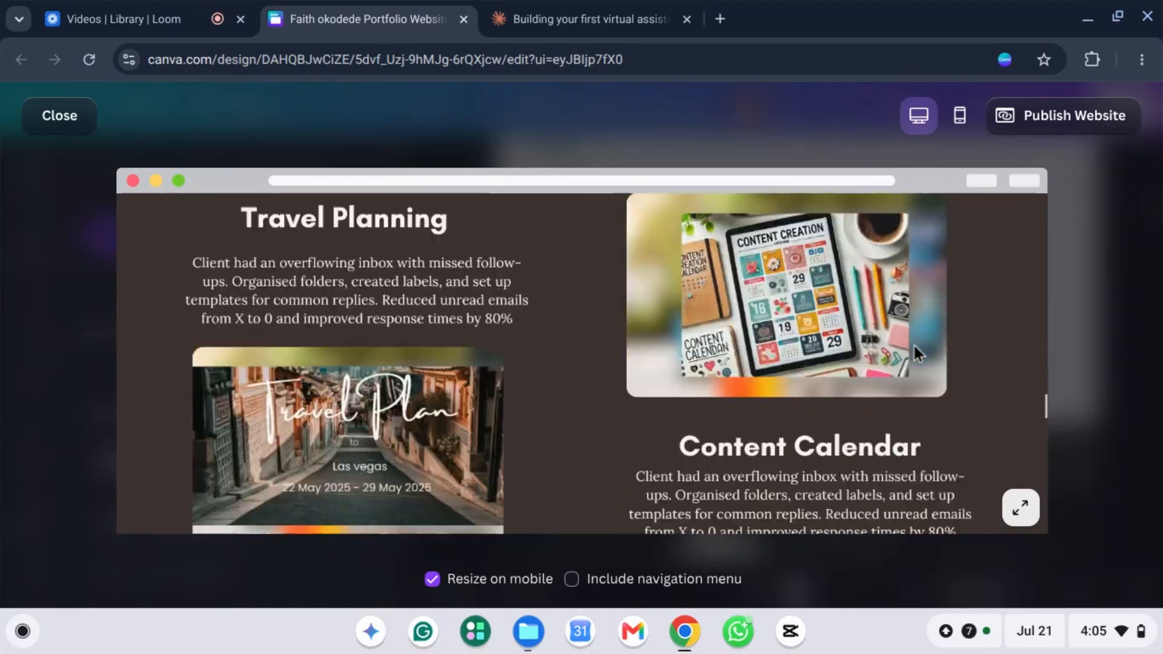
scroll(916, 352, down, 10)
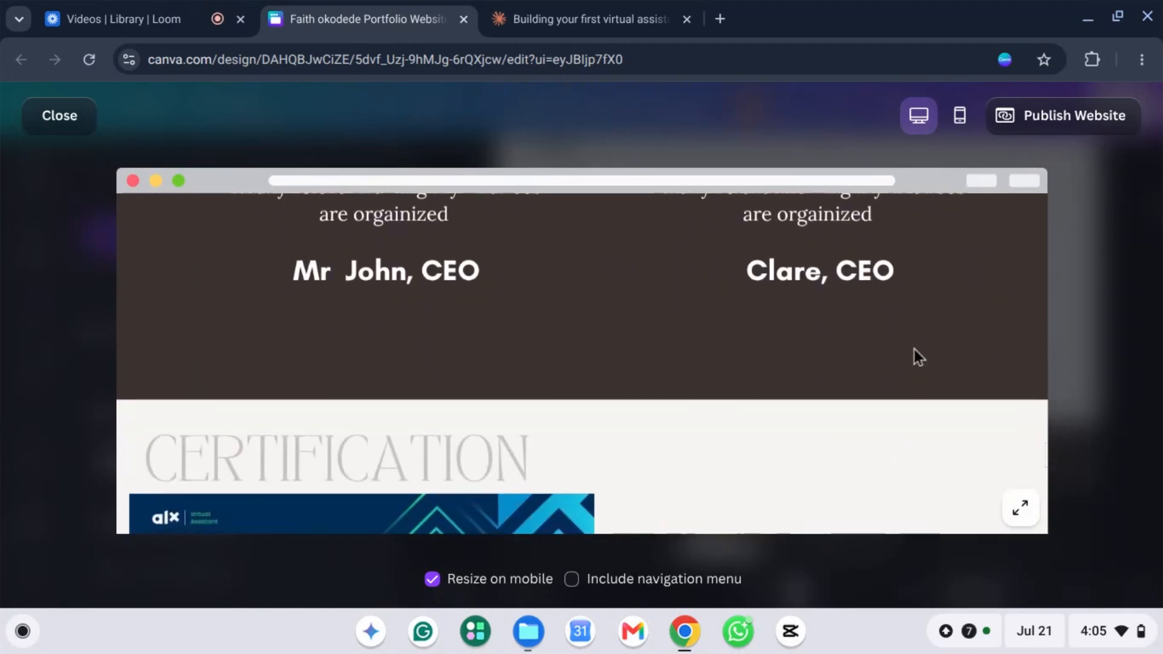
scroll(914, 349, down, 10)
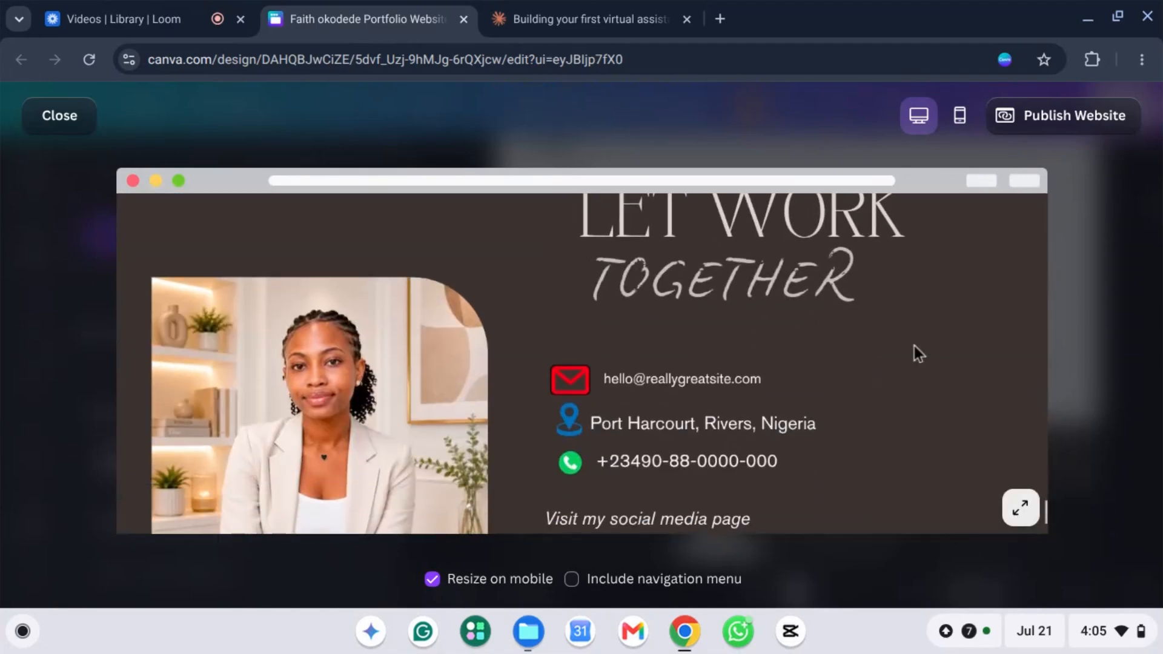
scroll(969, 300, up, 3)
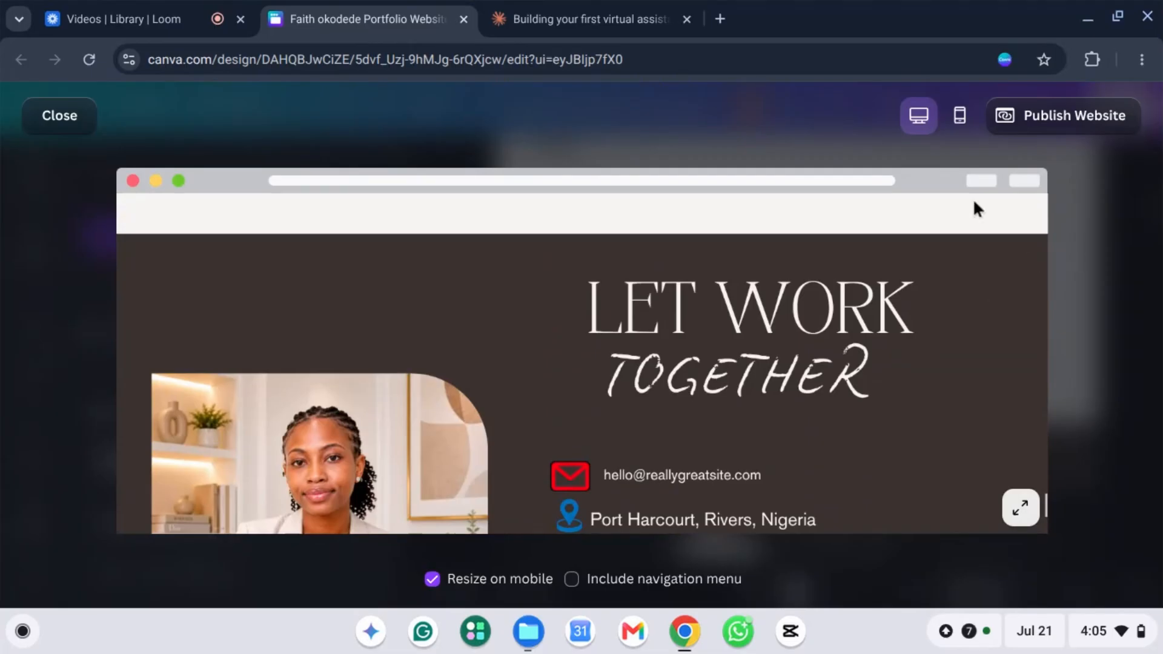
Step: Check the site in the mobile layout, then return to desktop at the Let Work Together section
click(962, 117)
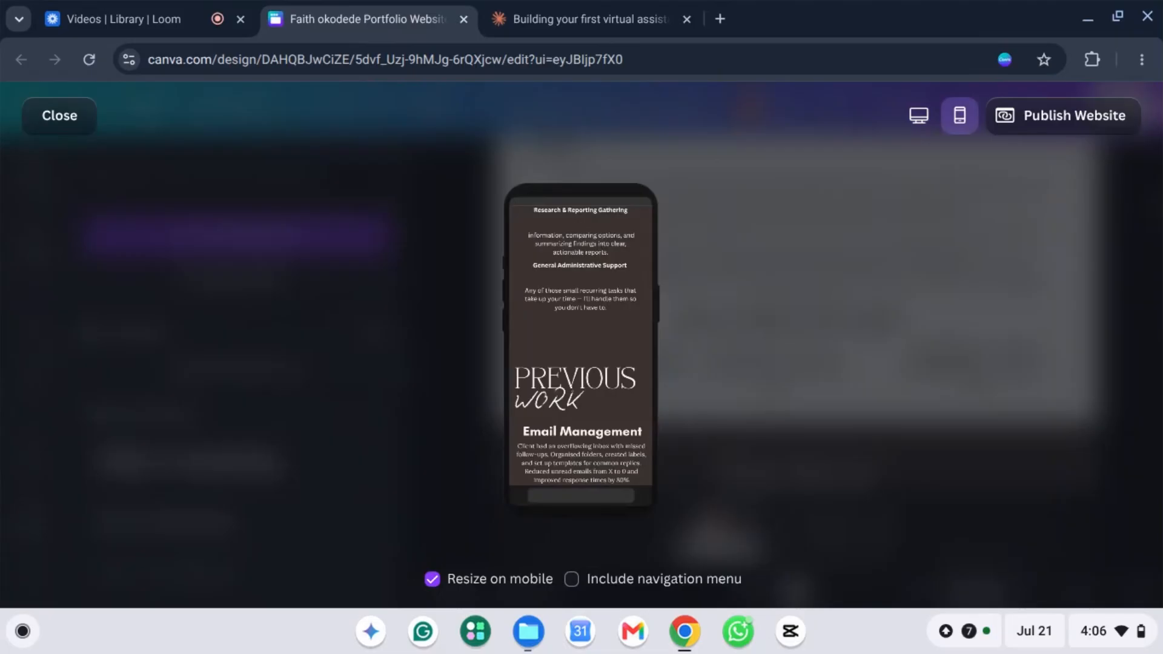
scroll(618, 382, up, 10)
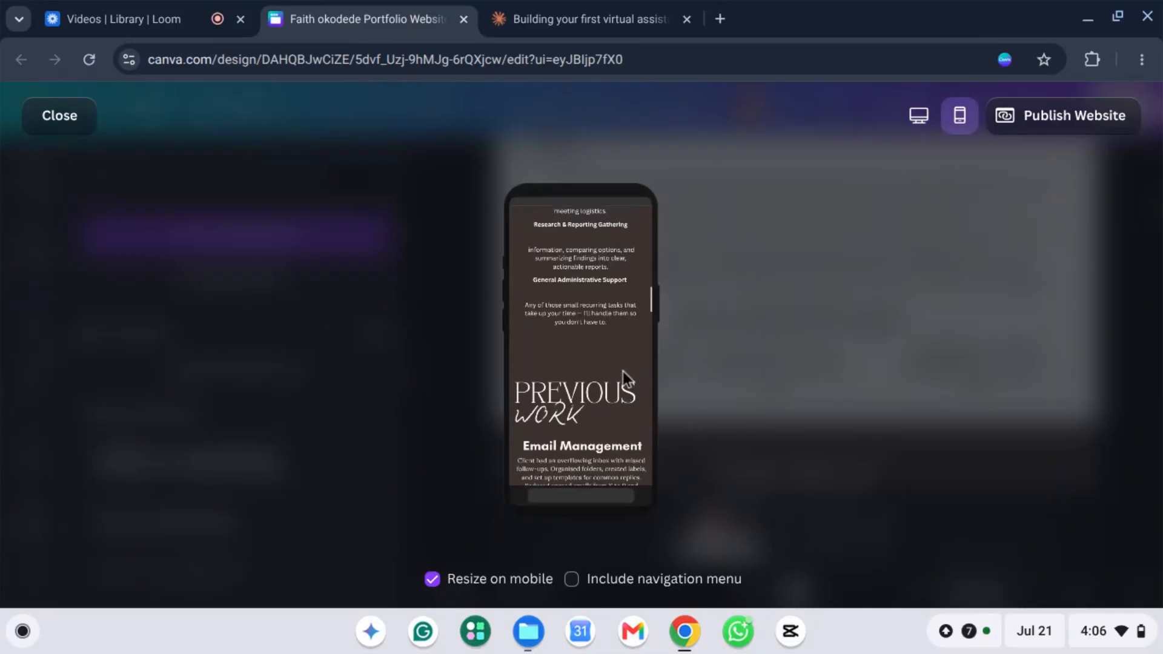
scroll(614, 341, up, 8)
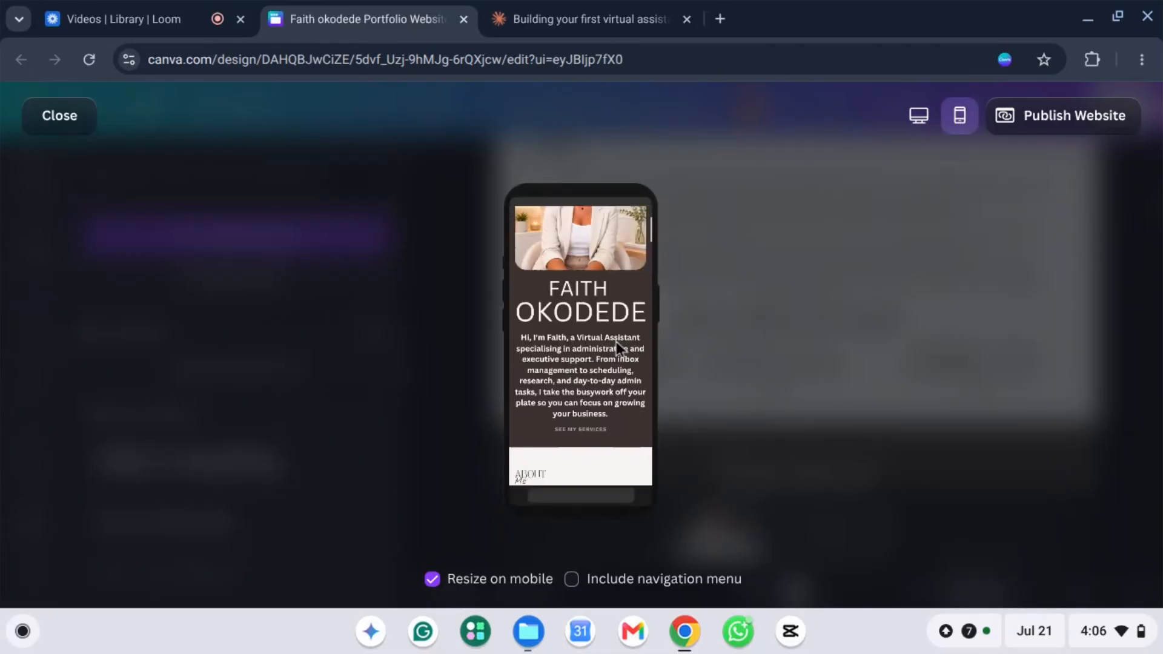
scroll(586, 298, down, 15)
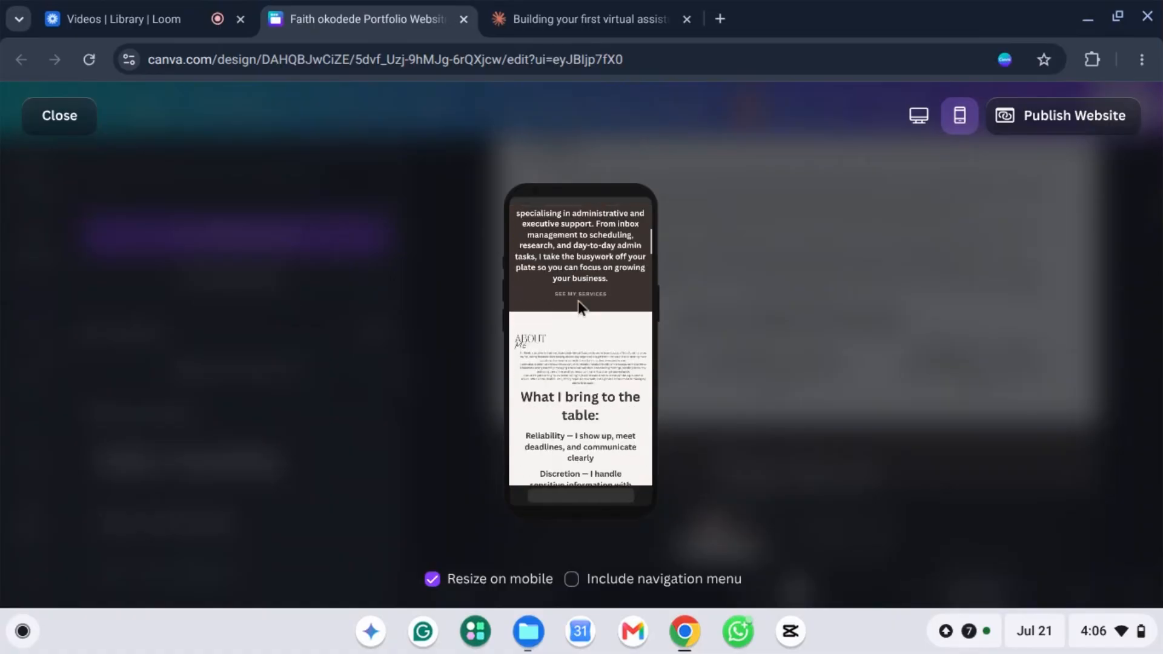
scroll(586, 316, down, 15)
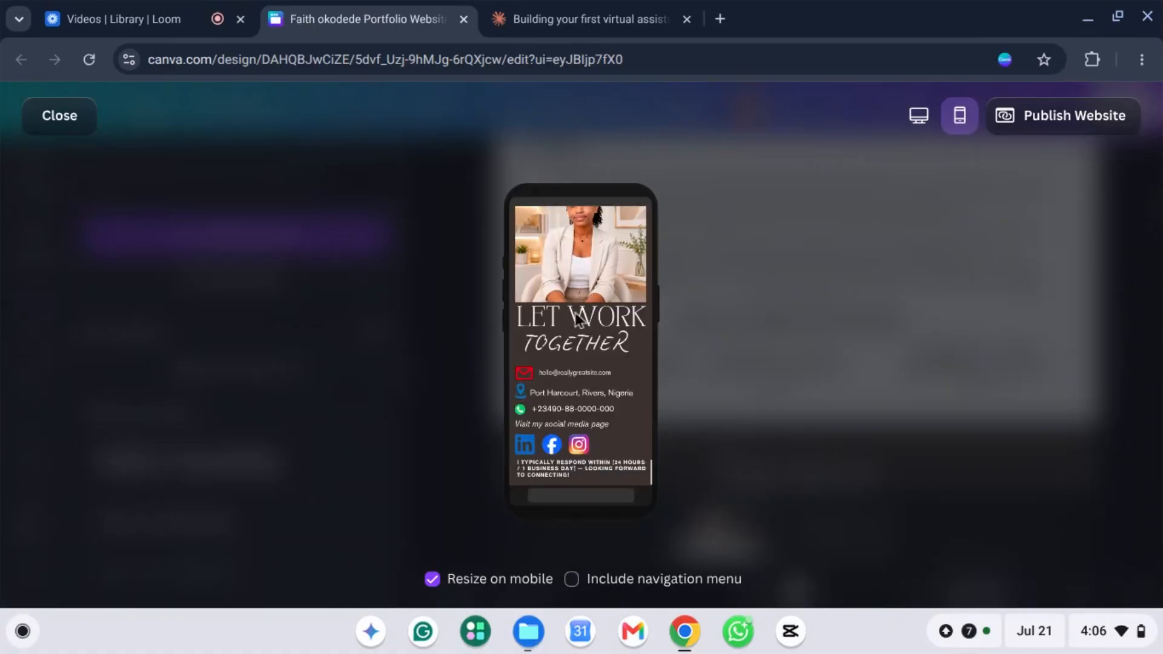
click(922, 119)
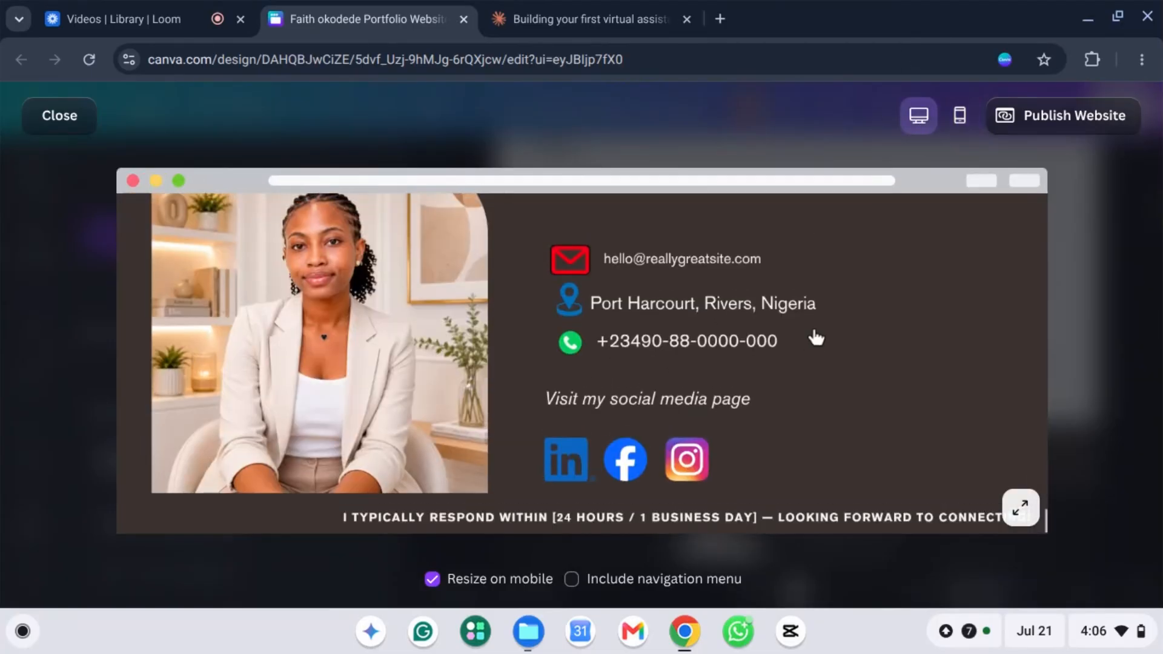
scroll(702, 339, up, 4)
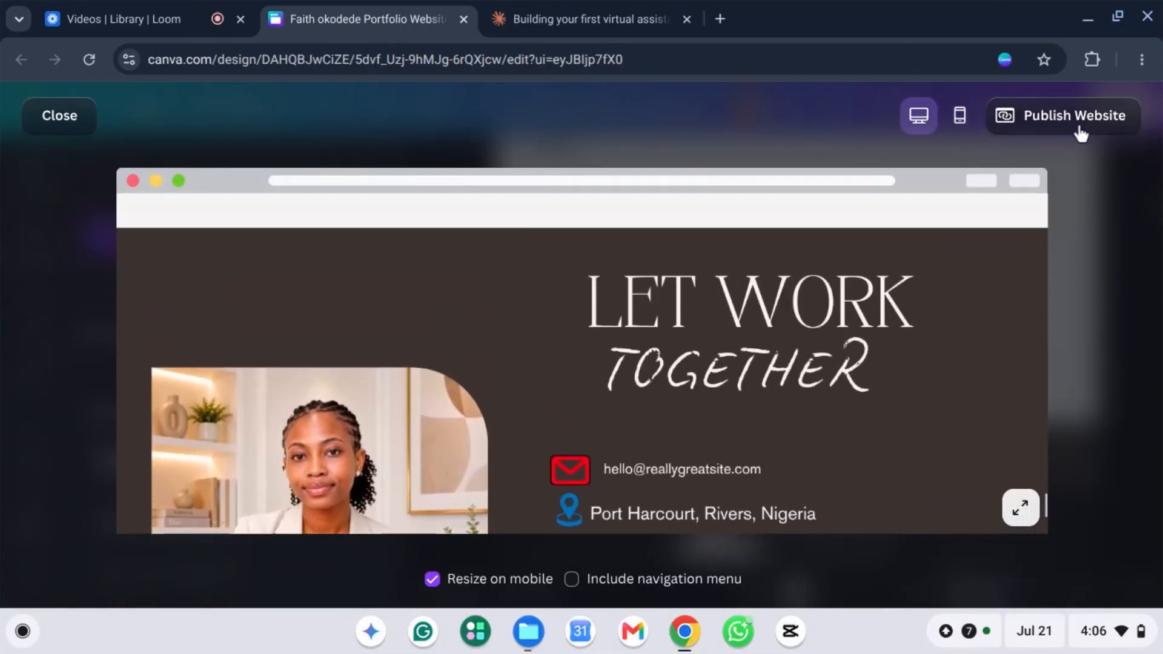
Step: Exit the preview and bring up the Publish Website options
click(59, 117)
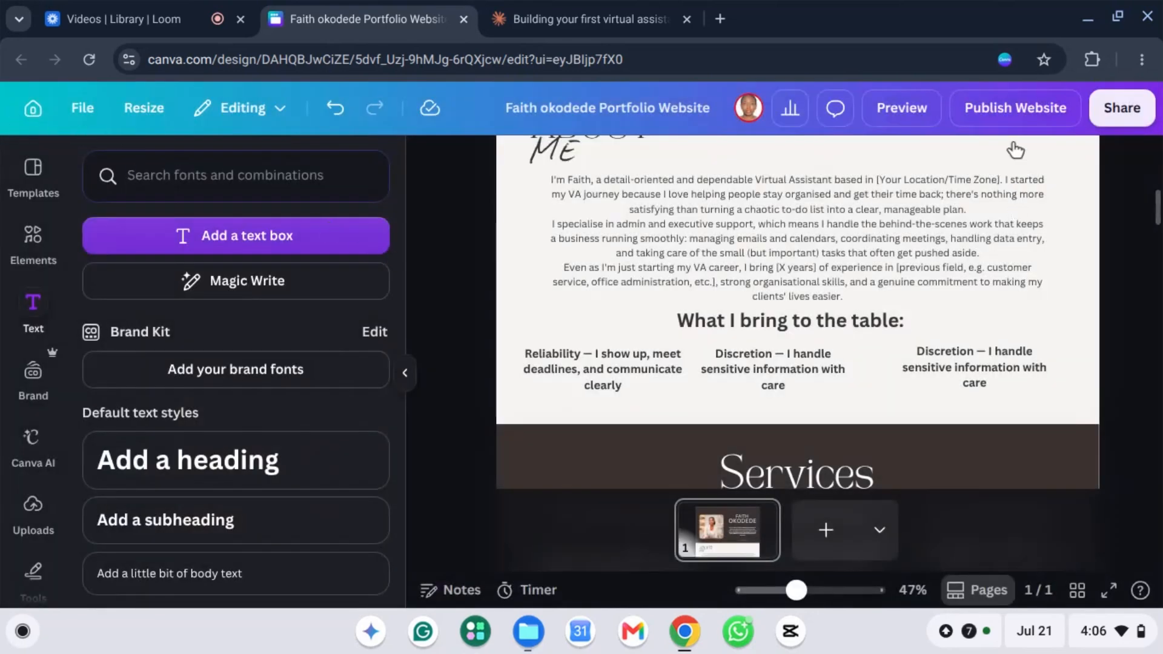
scroll(1016, 149, up, 4)
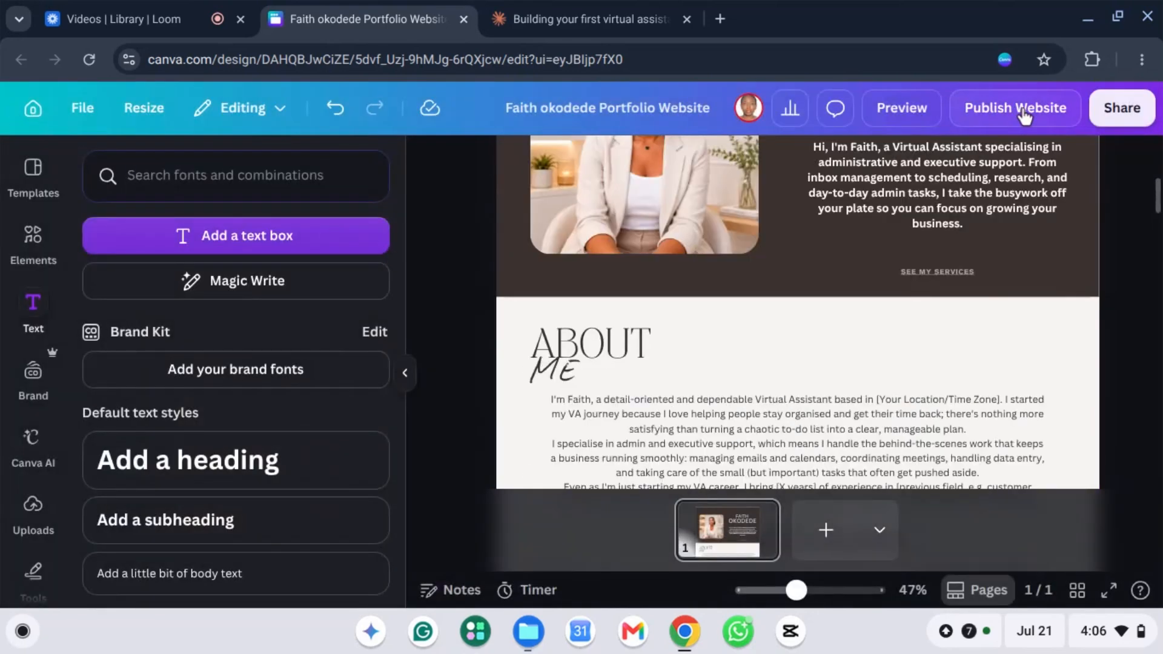
click(1008, 109)
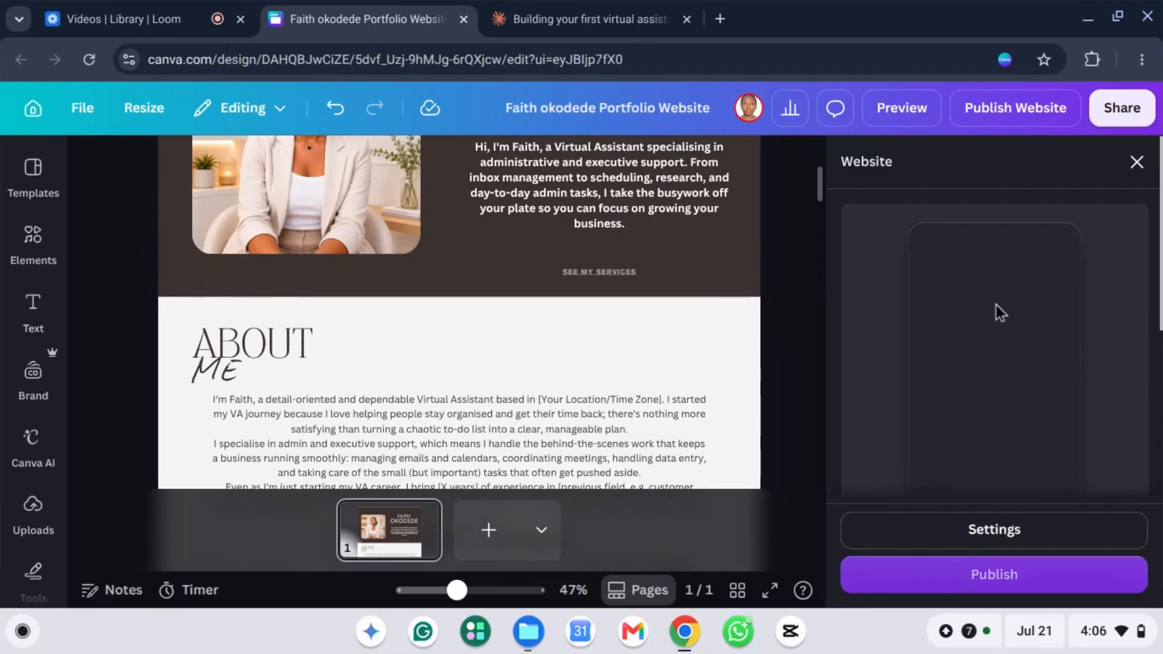
Step: Keep the free my.canva.site address with the portfolio-website subpath as the site address
scroll(996, 342, down, 2)
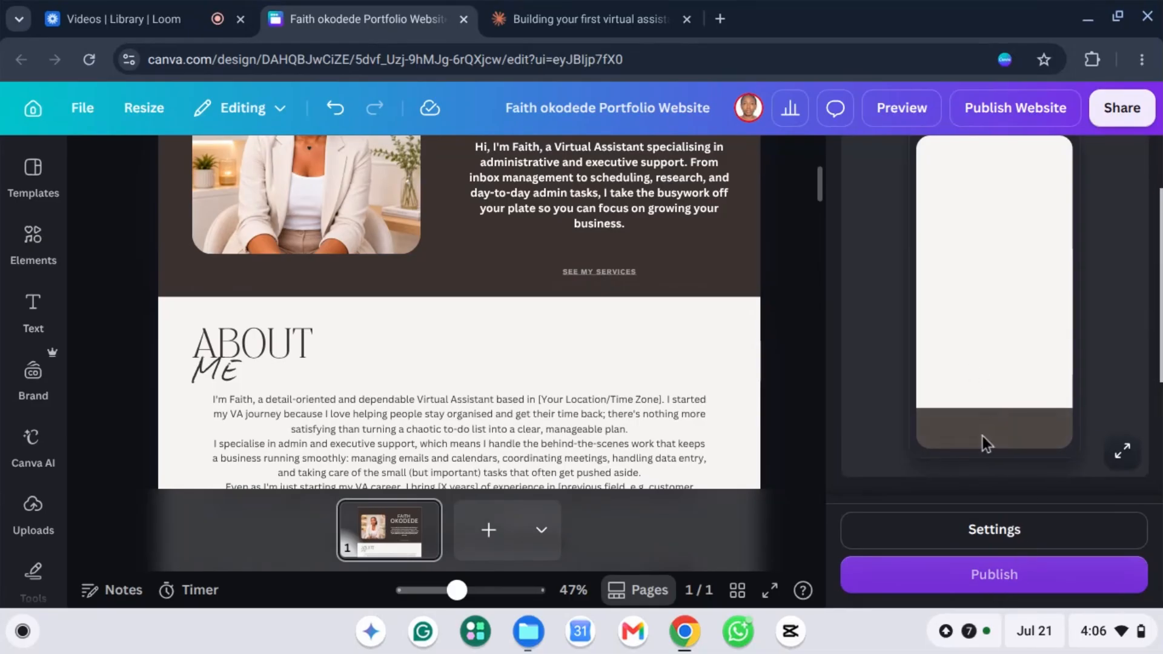
scroll(943, 246, down, 4)
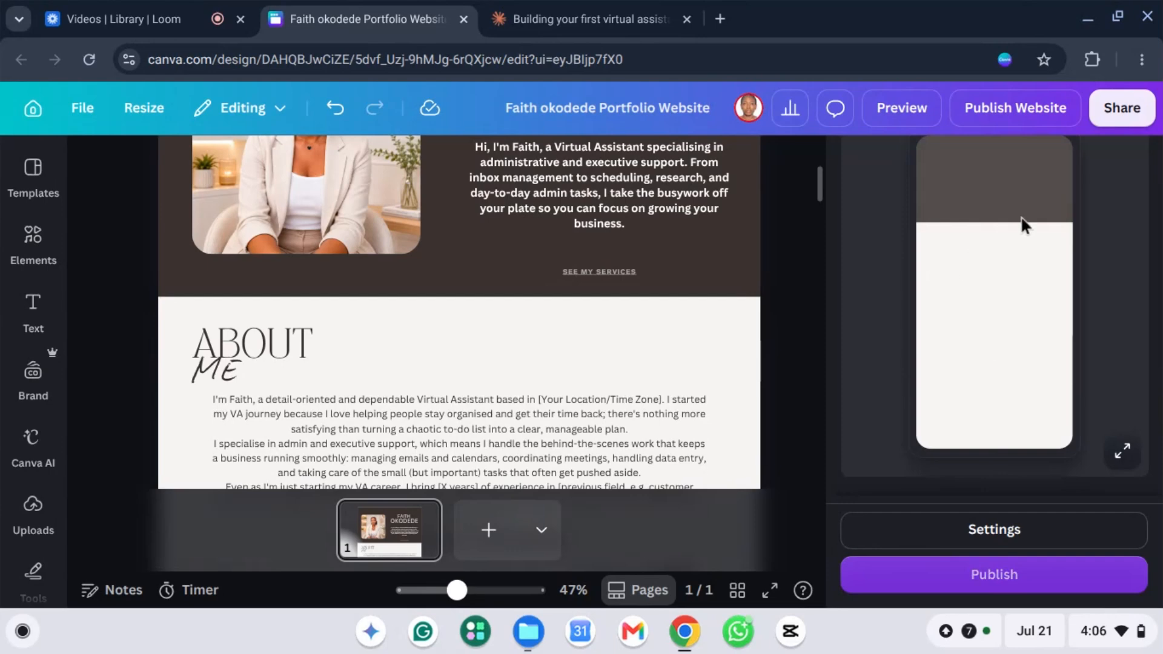
scroll(1118, 339, down, 4)
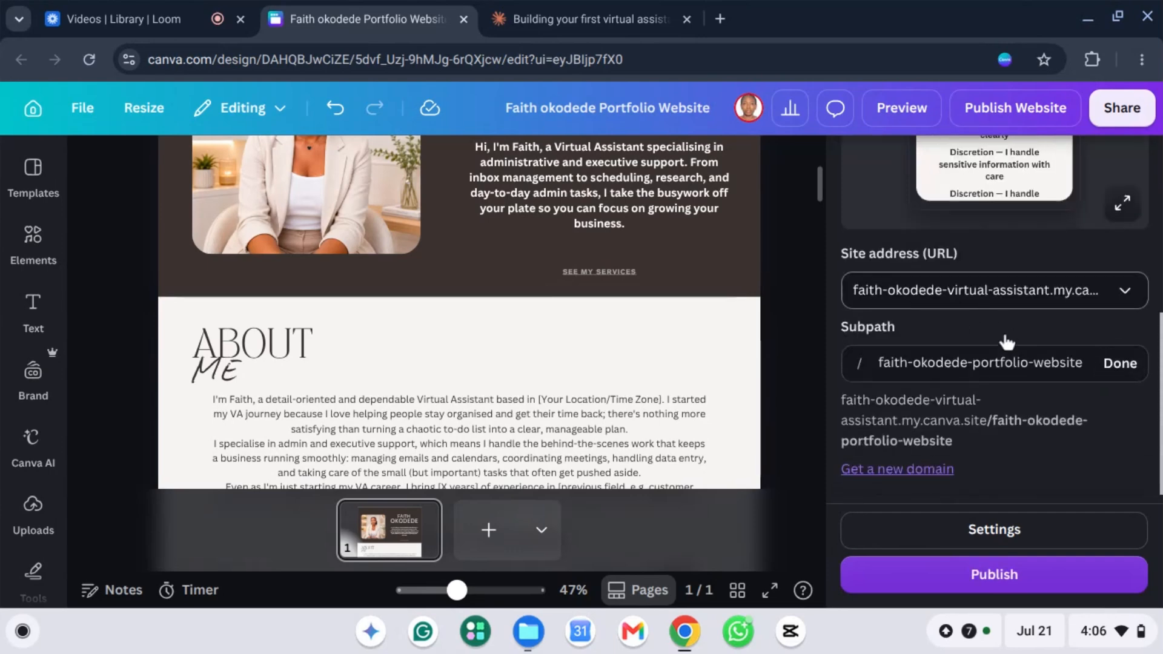
click(1125, 293)
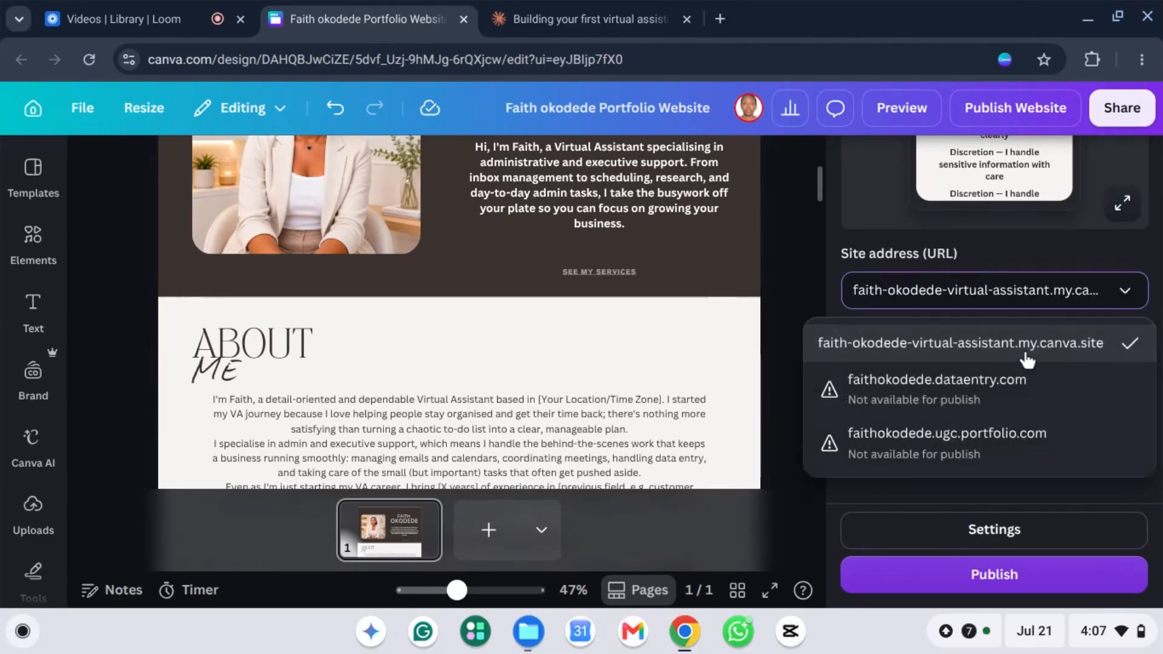
click(1127, 303)
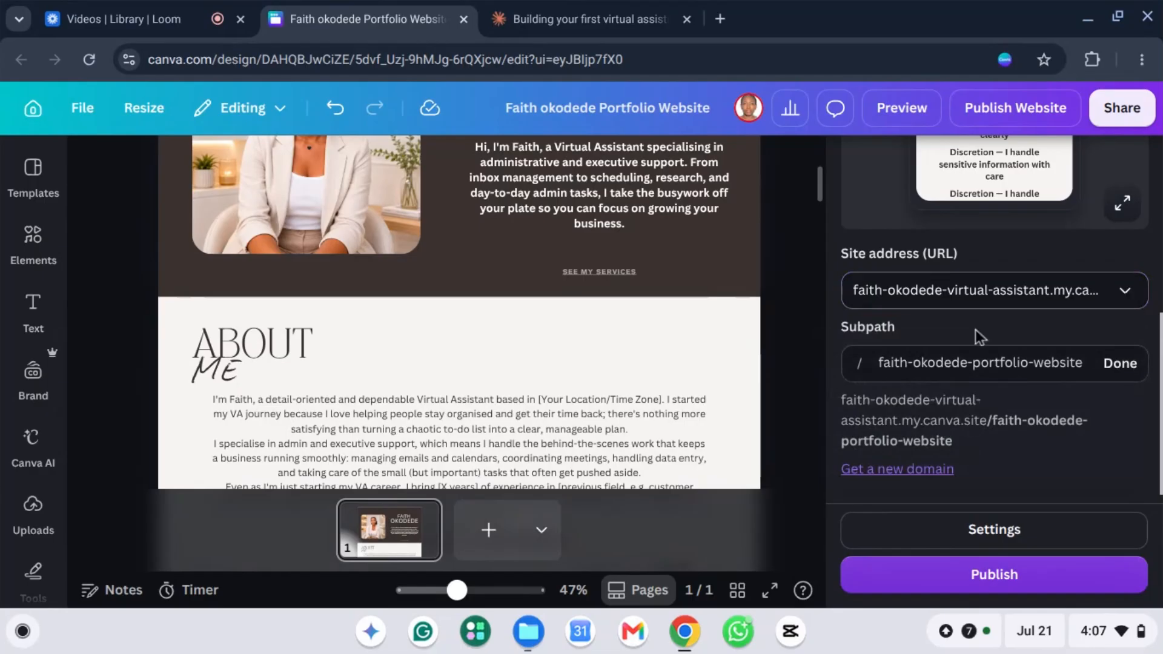
click(1120, 293)
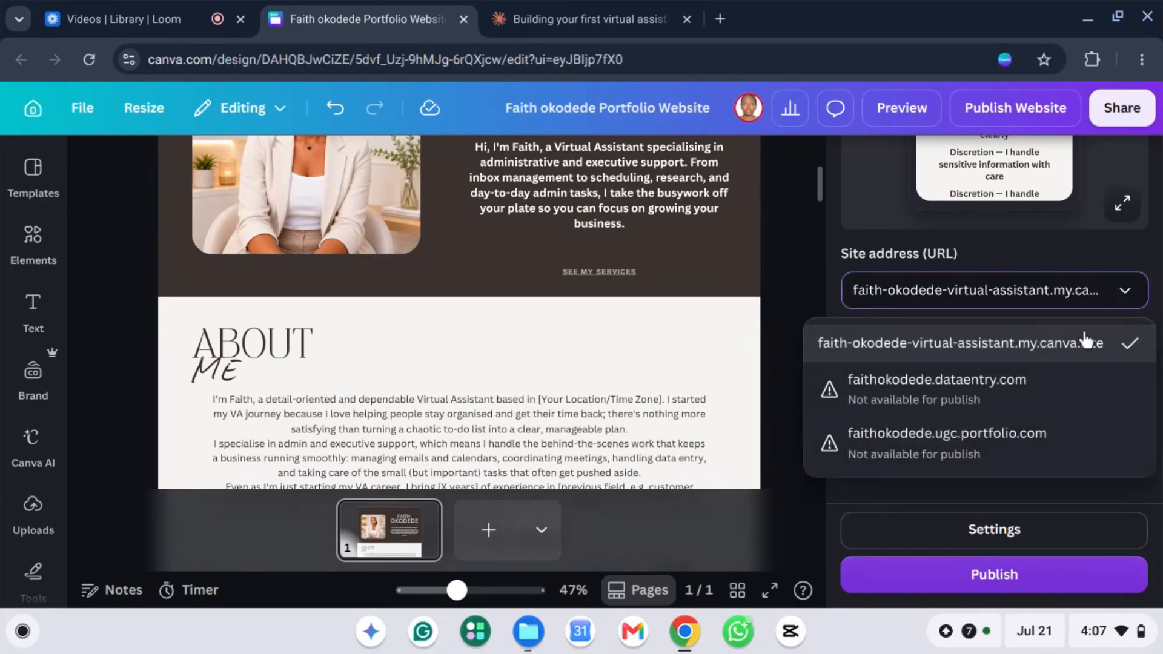
click(1125, 297)
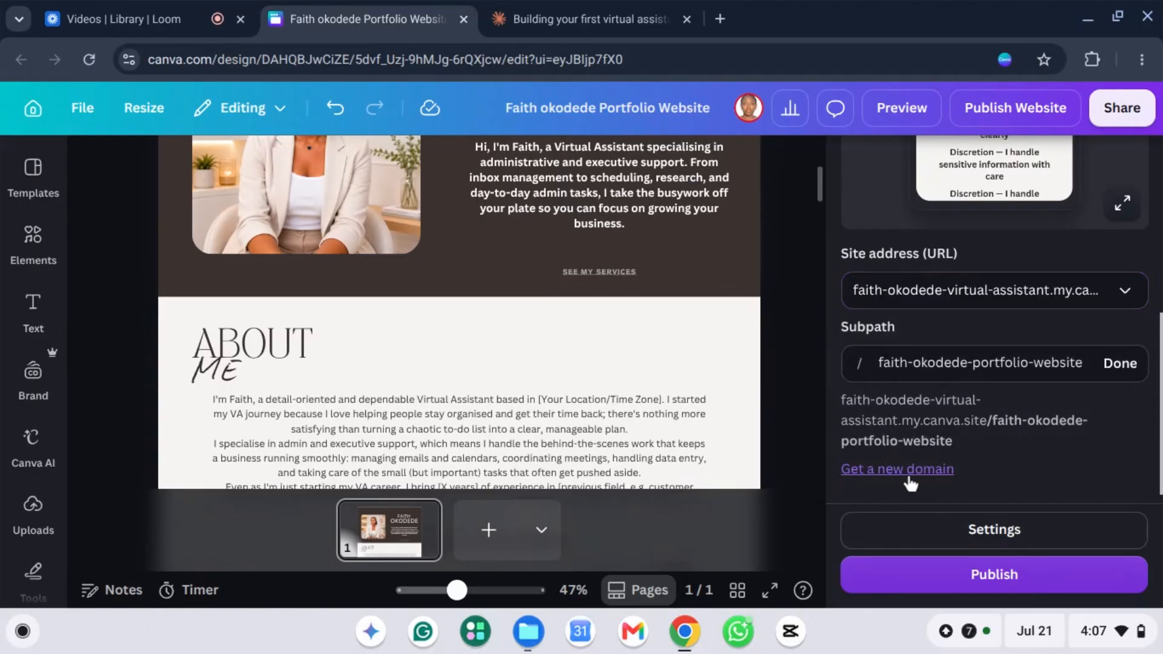
Step: Publish the portfolio live and view the my.canva.site page from the 'Your website is now live' popup
click(1005, 582)
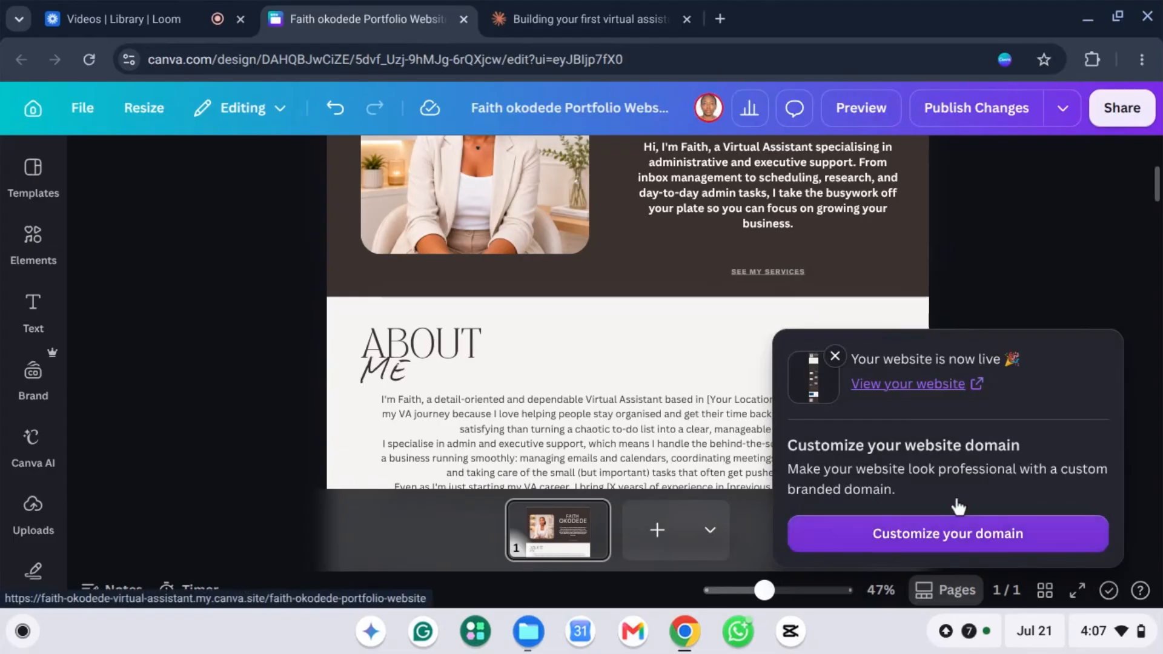
click(903, 385)
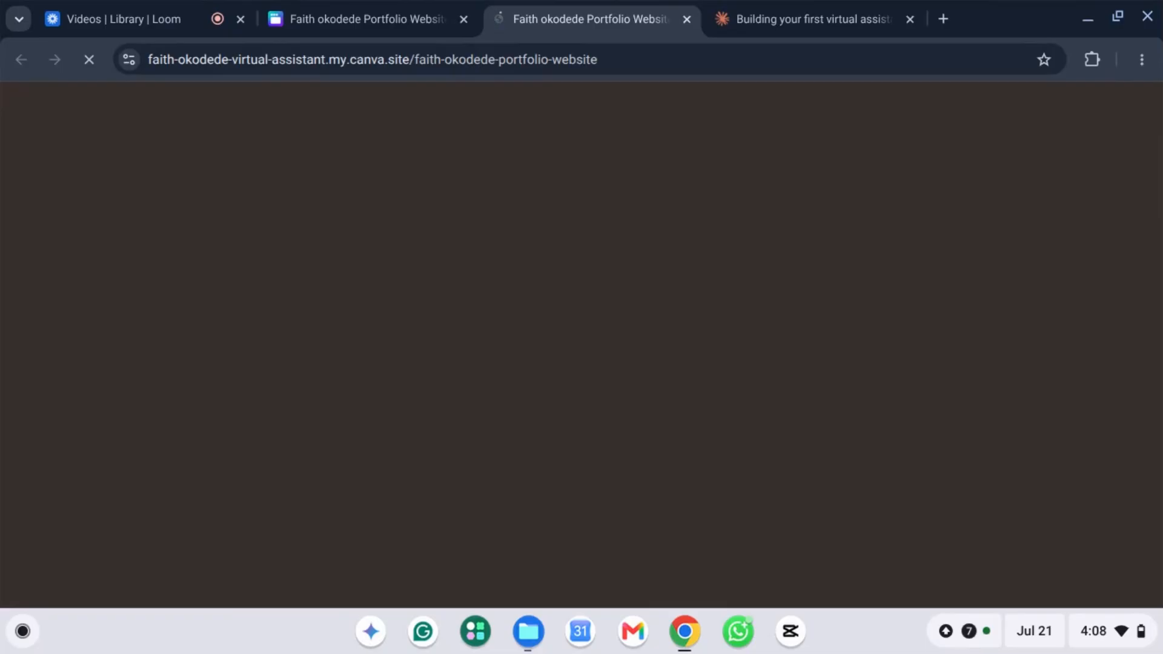
click(248, 70)
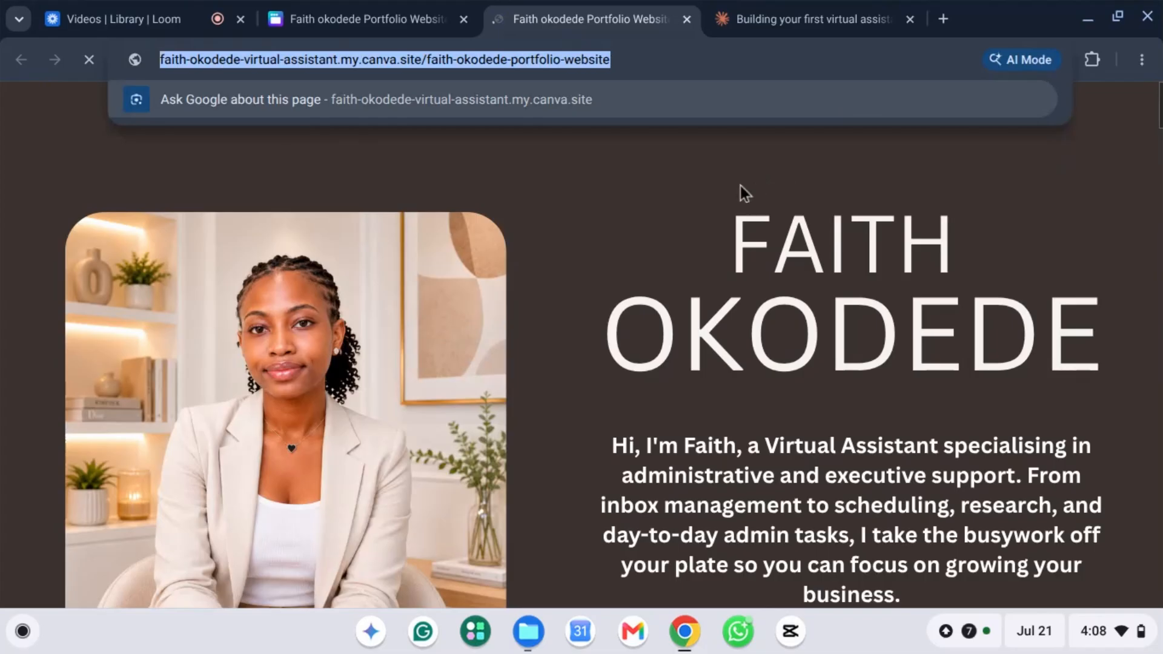
click(733, 168)
scroll(771, 208, down, 2)
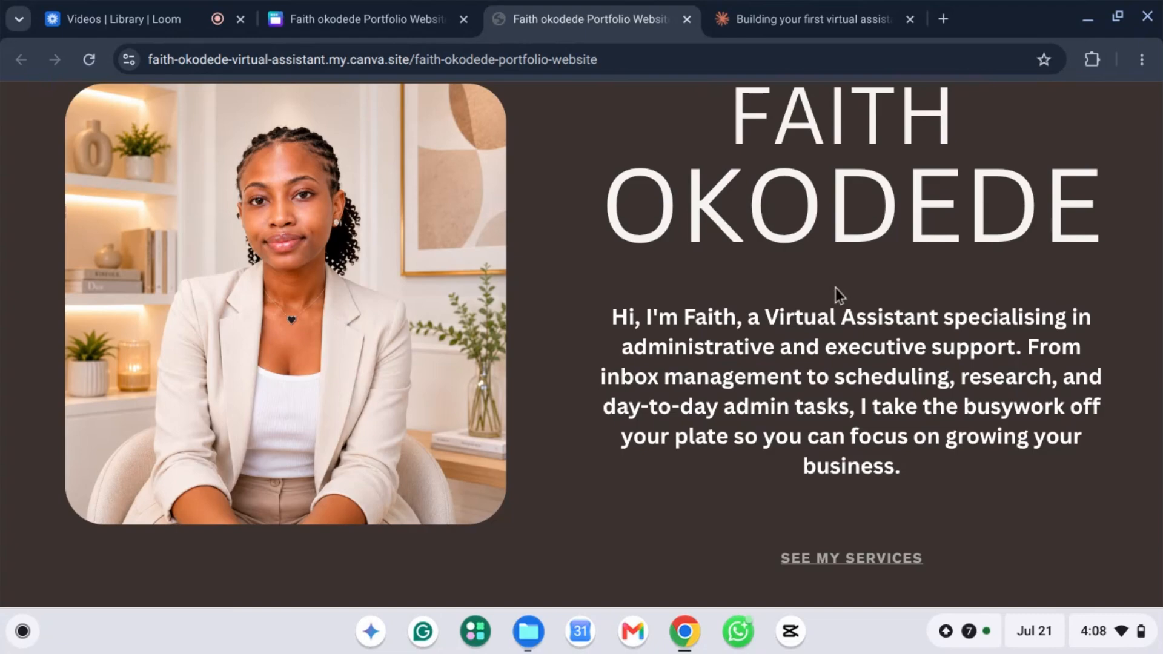
scroll(835, 288, down, 15)
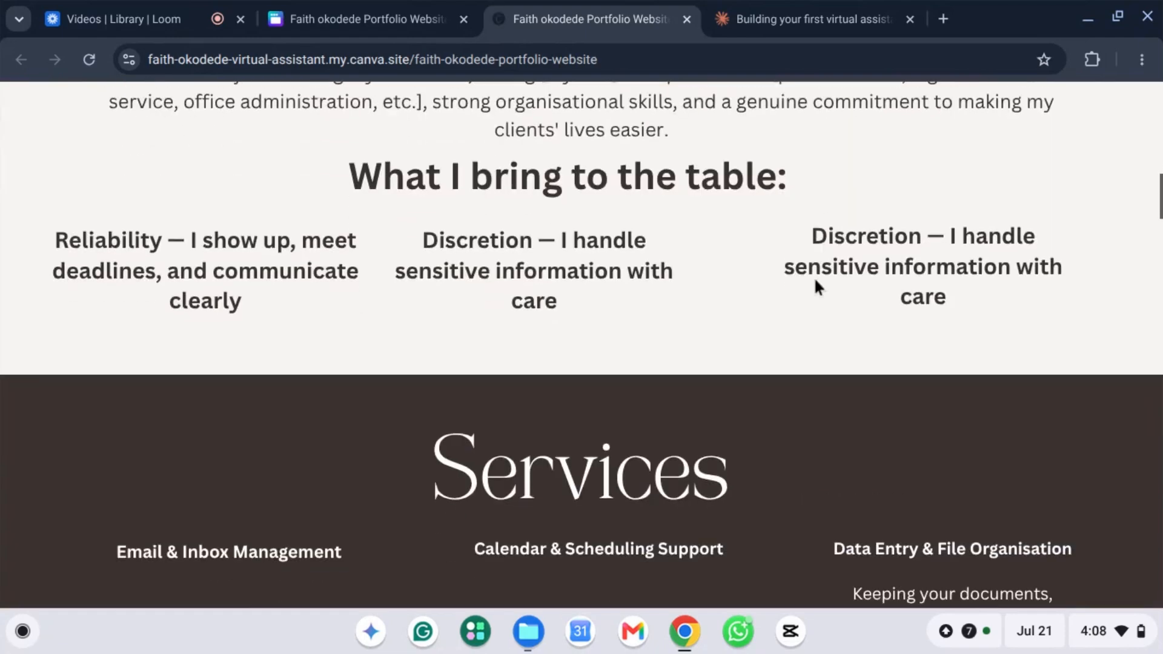
scroll(813, 283, down, 8)
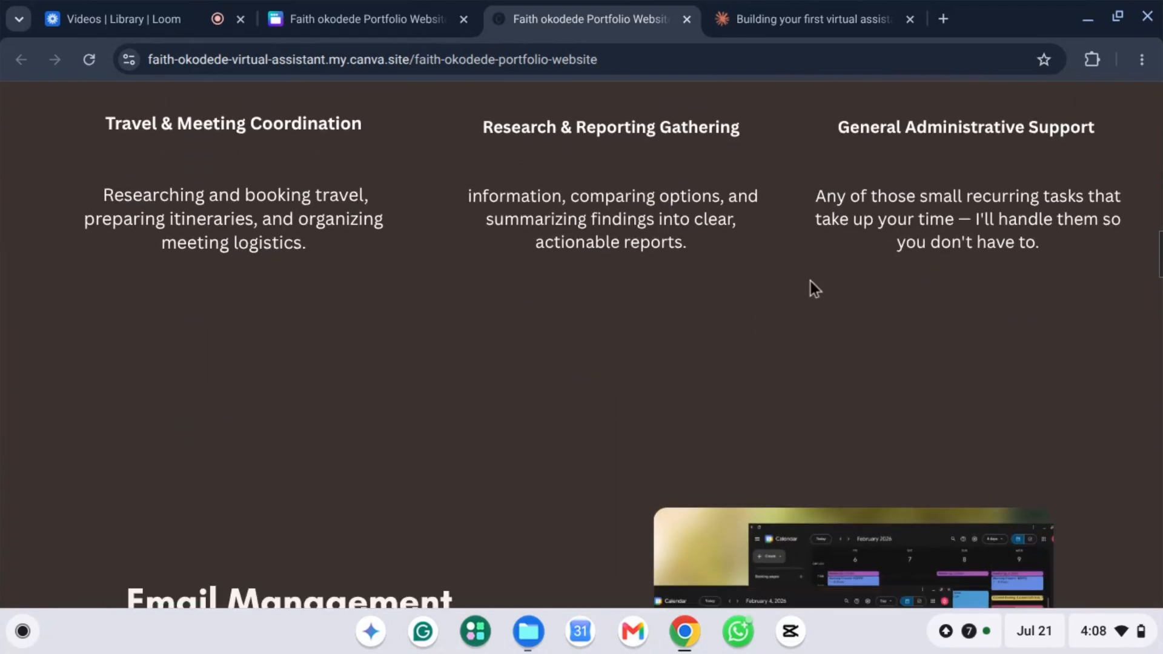
scroll(810, 286, down, 3)
scroll(810, 281, down, 15)
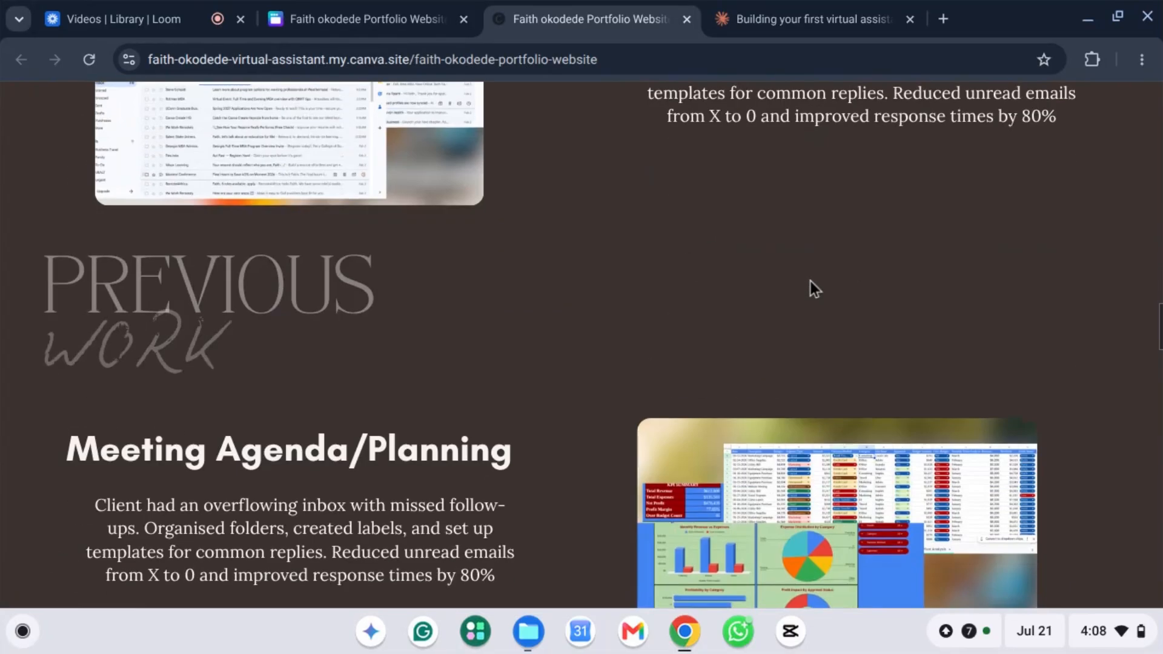
scroll(808, 284, down, 9)
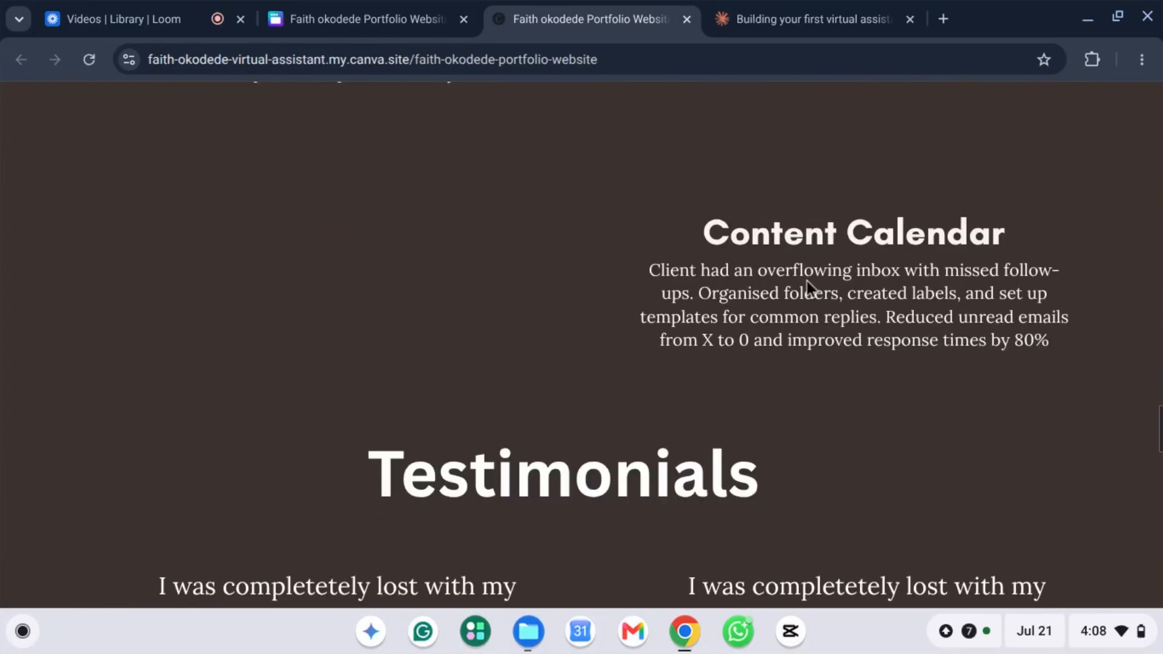
scroll(808, 283, up, 3)
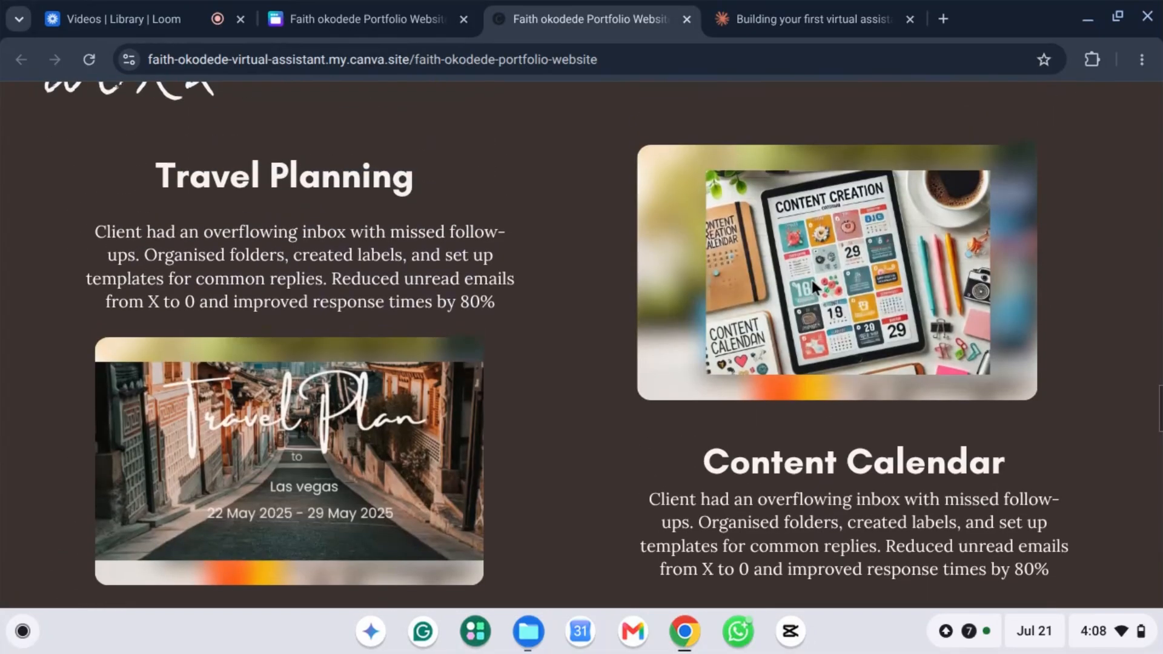
scroll(812, 285, down, 16)
scroll(813, 288, down, 6)
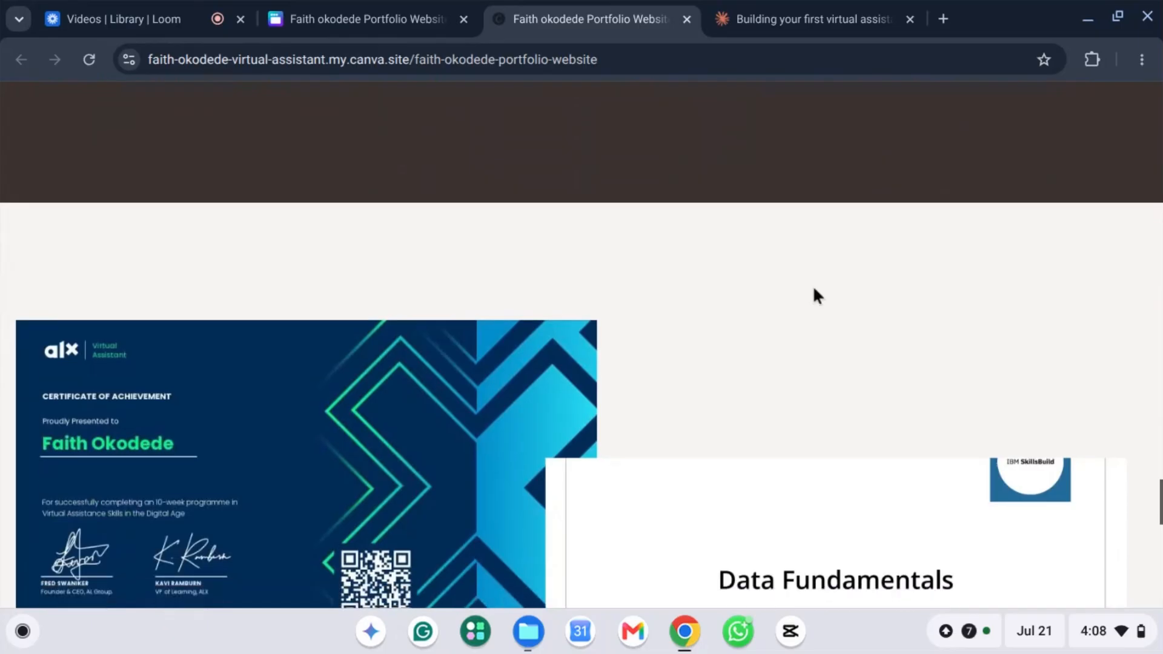
scroll(814, 288, up, 4)
scroll(814, 289, up, 1)
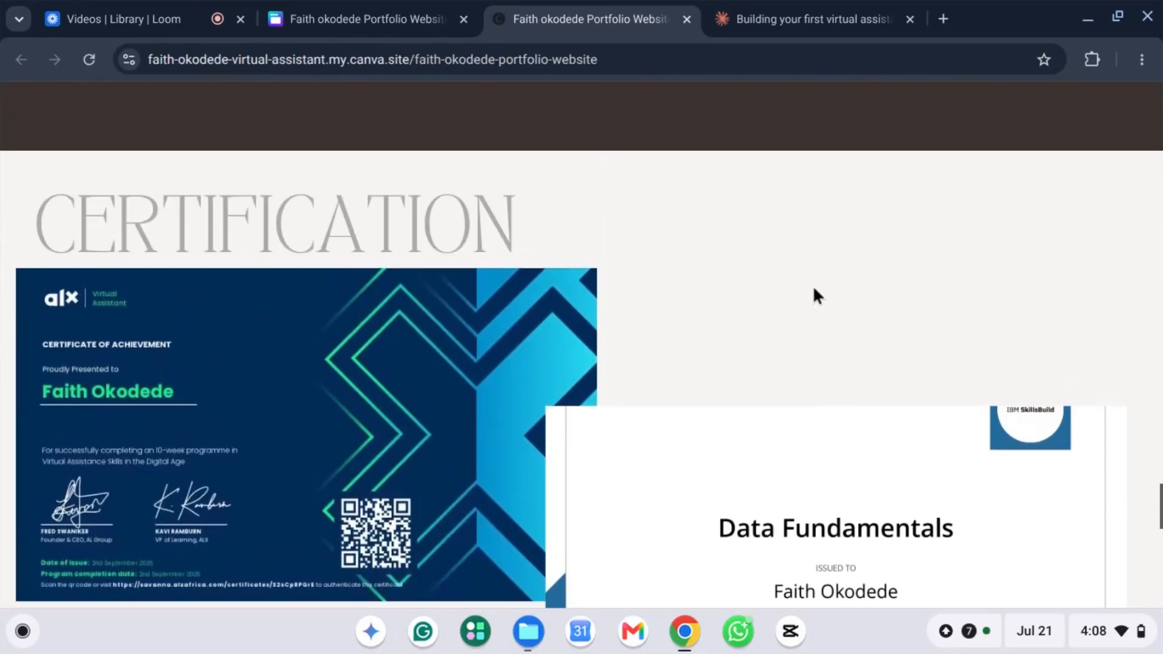
scroll(814, 296, down, 12)
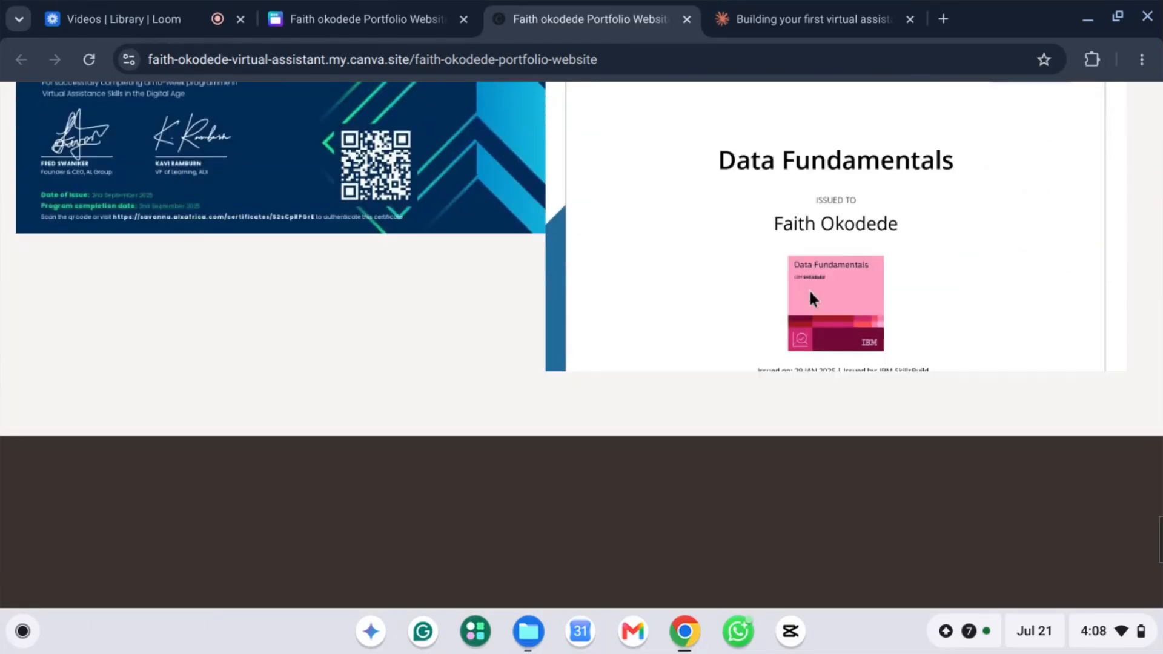
scroll(807, 290, down, 2)
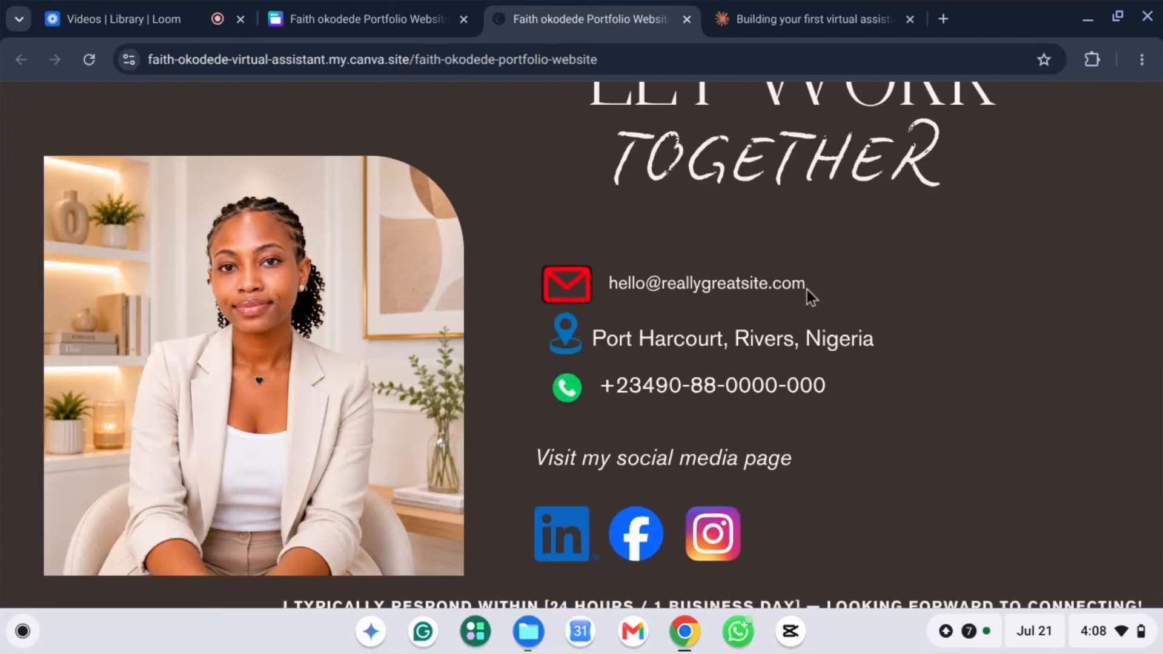
scroll(809, 295, down, 2)
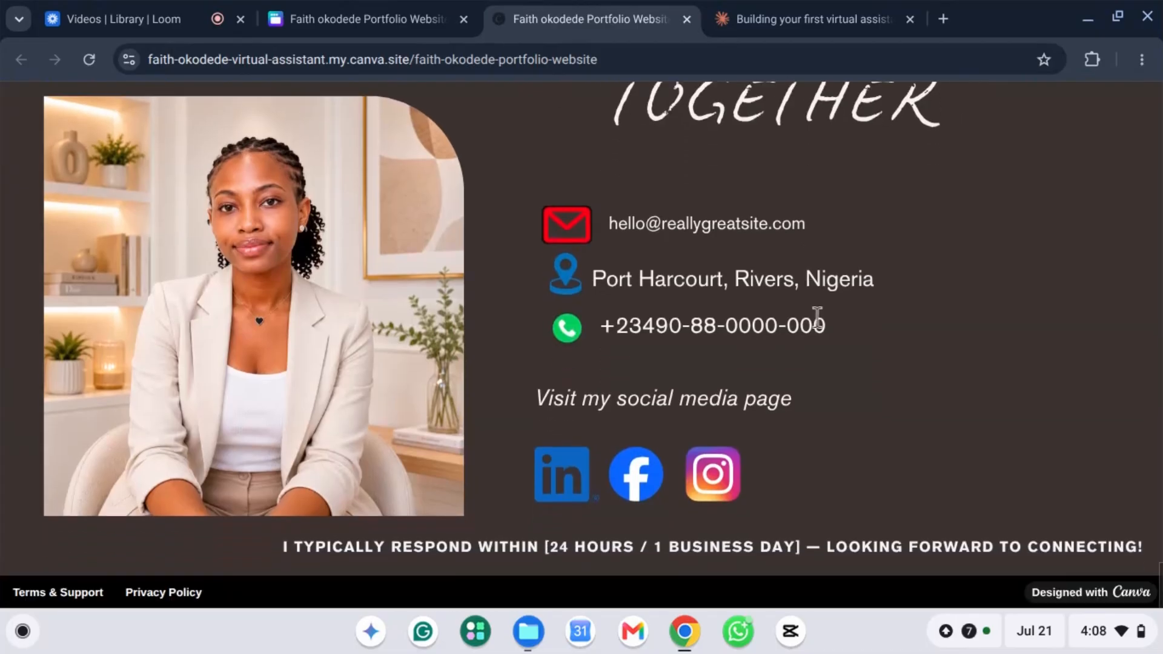
scroll(815, 312, up, 15)
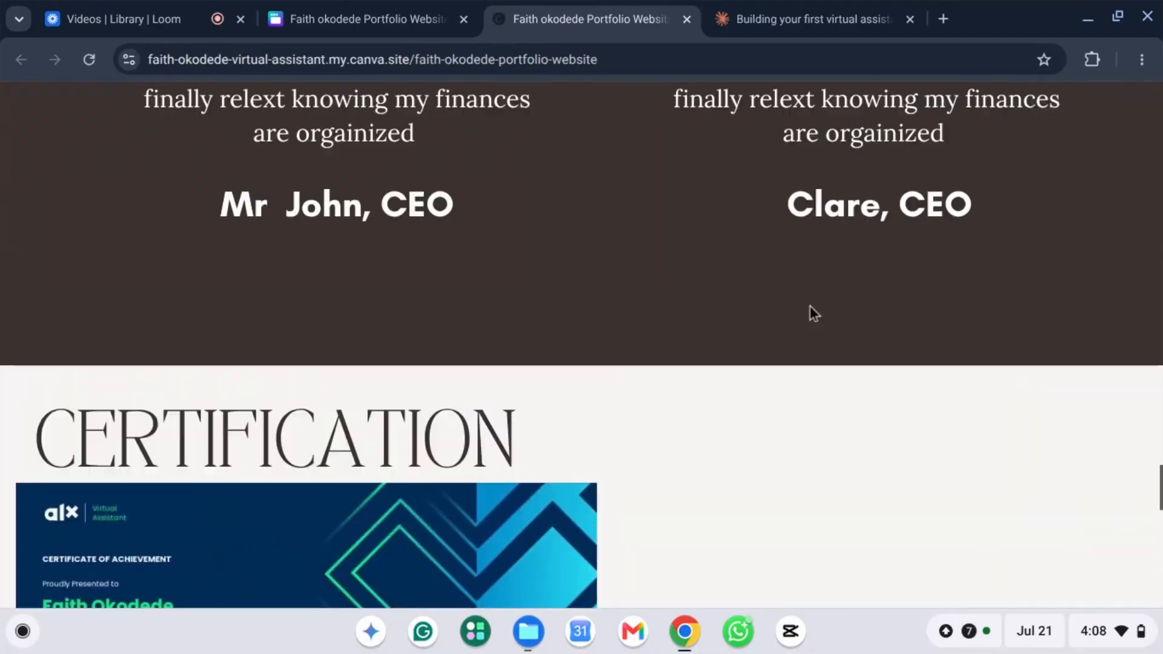
scroll(810, 307, up, 15)
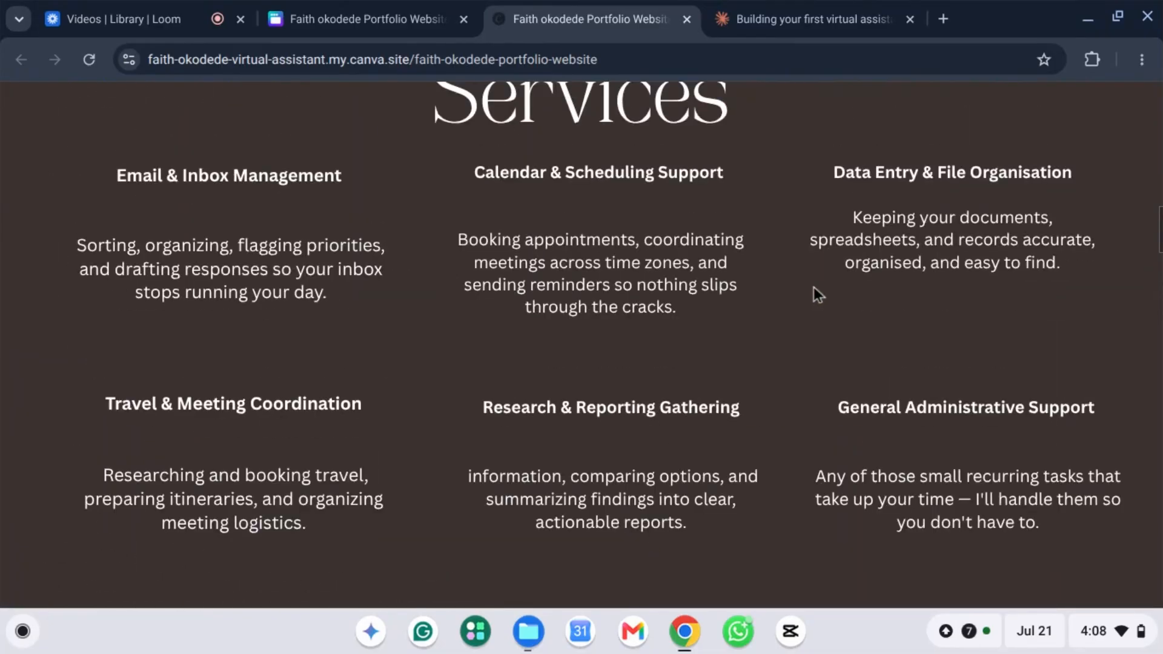